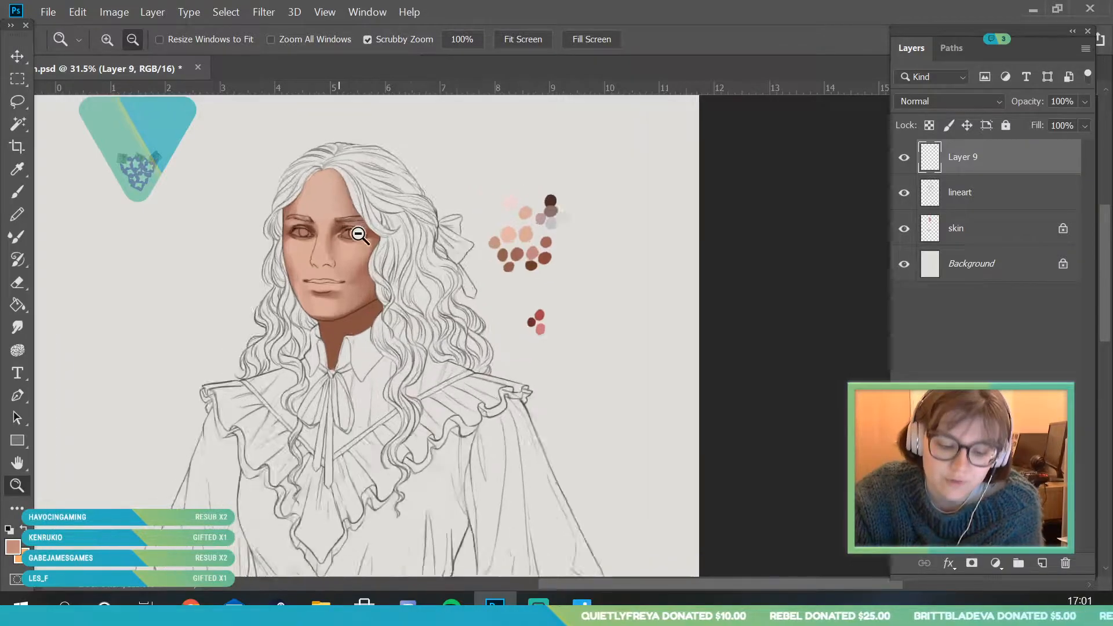
- Examine the portrait's face shading up close and against the full figure
scroll(354, 314, down, 3)
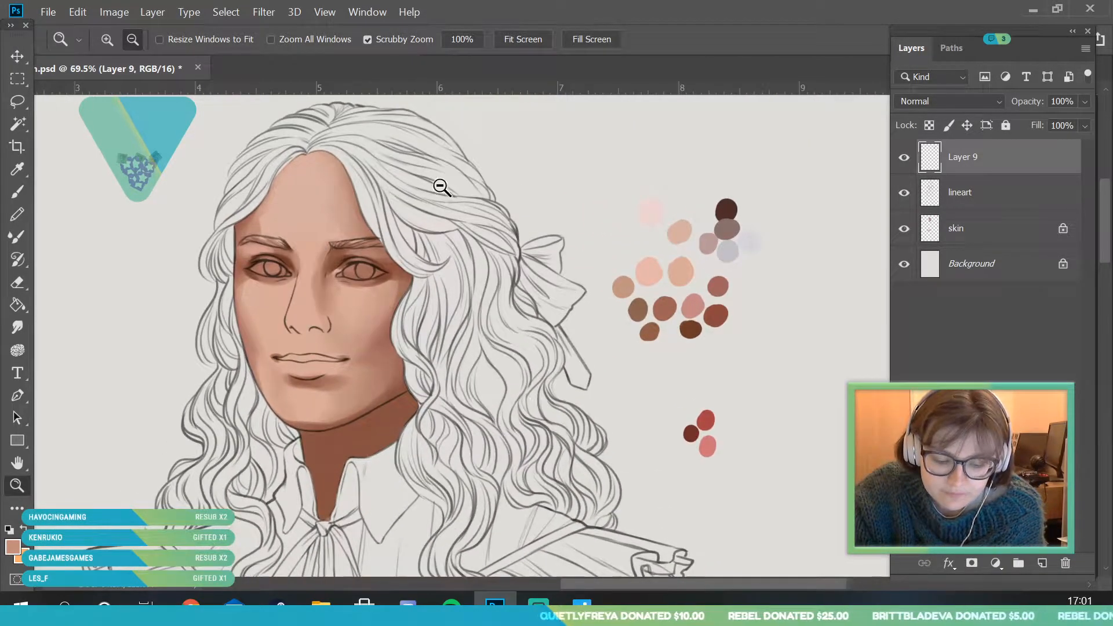
scroll(381, 293, up, 2)
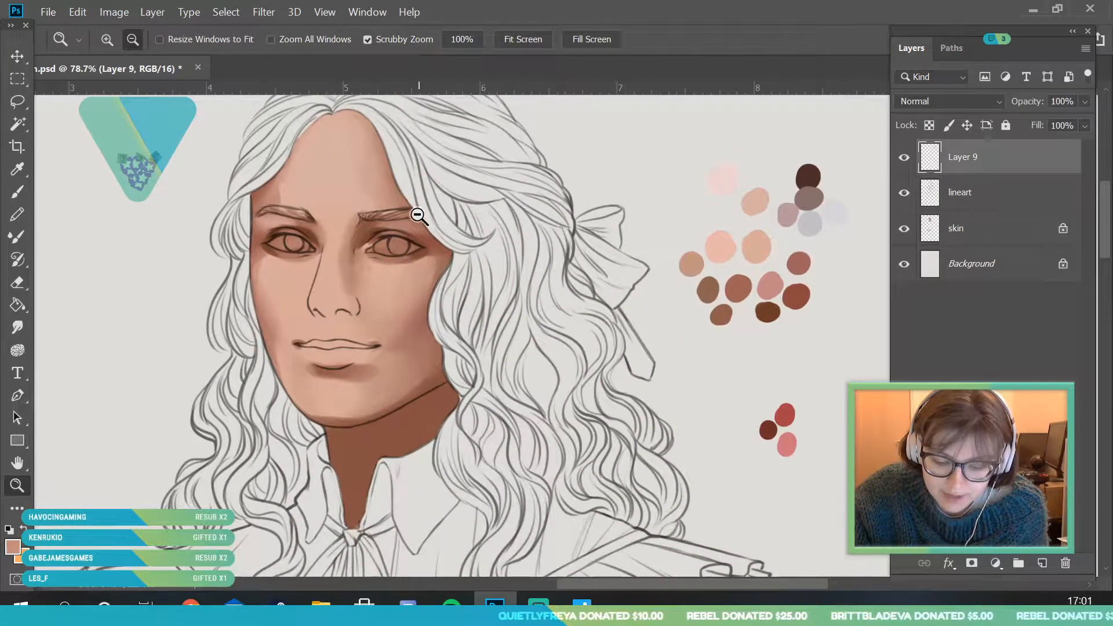
scroll(397, 267, down, 2)
scroll(463, 186, up, 2)
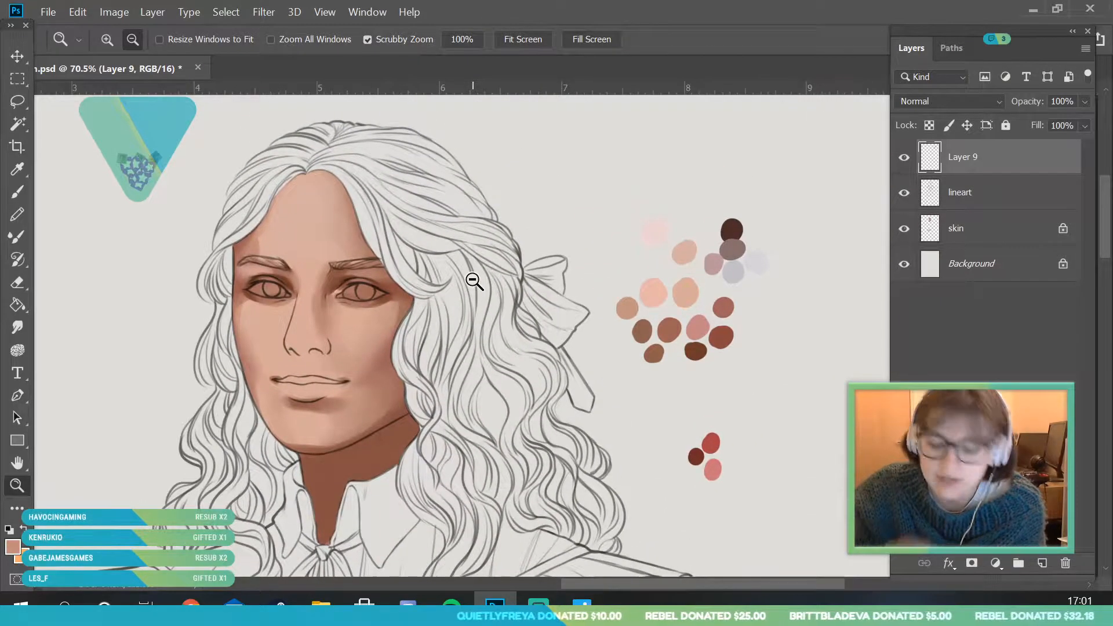
scroll(361, 336, down, 1)
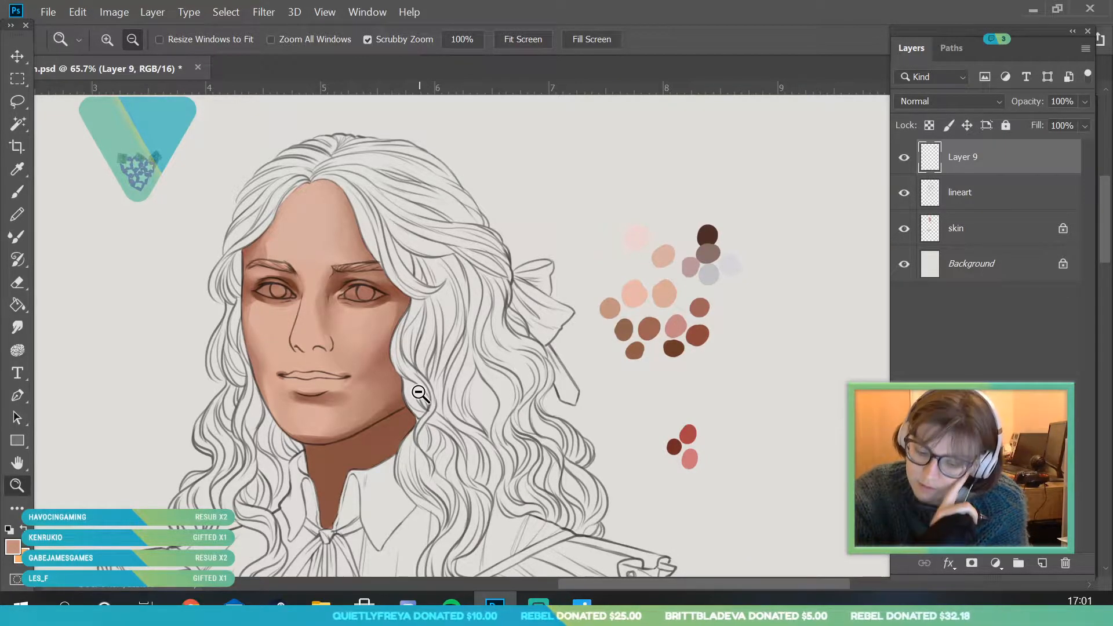
scroll(365, 258, down, 1)
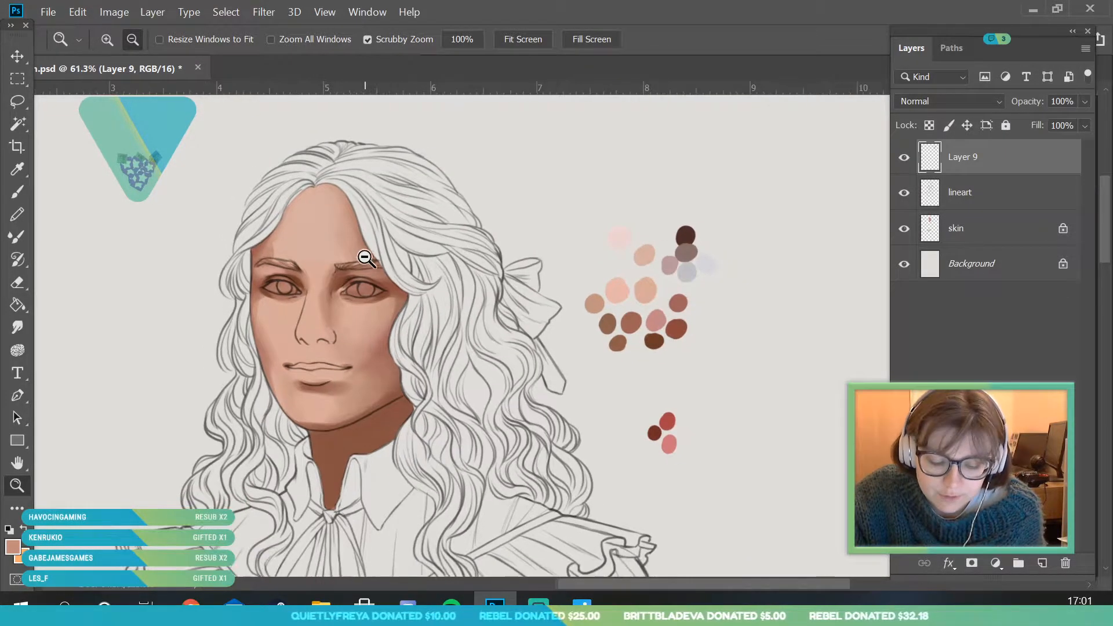
scroll(383, 180, down, 3)
scroll(383, 181, down, 4)
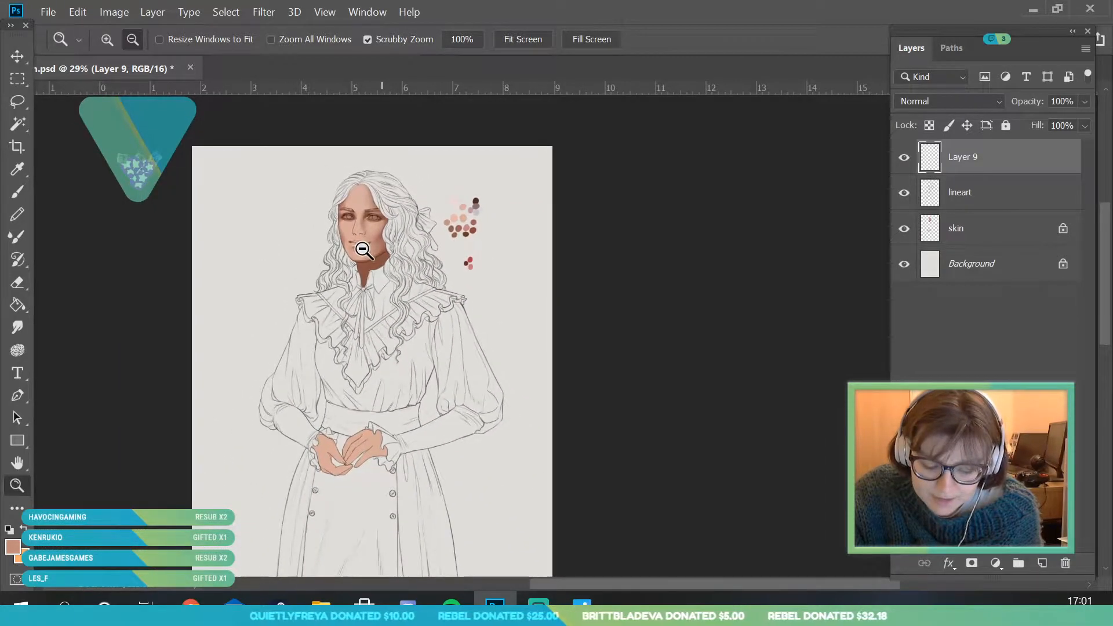
scroll(339, 404, up, 2)
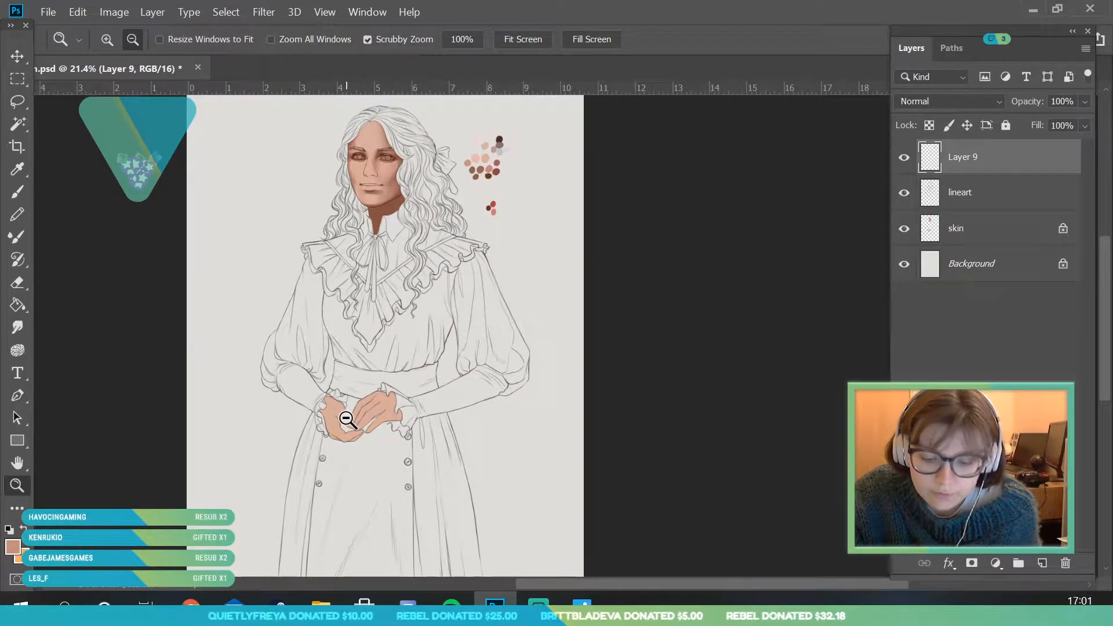
scroll(459, 224, down, 1)
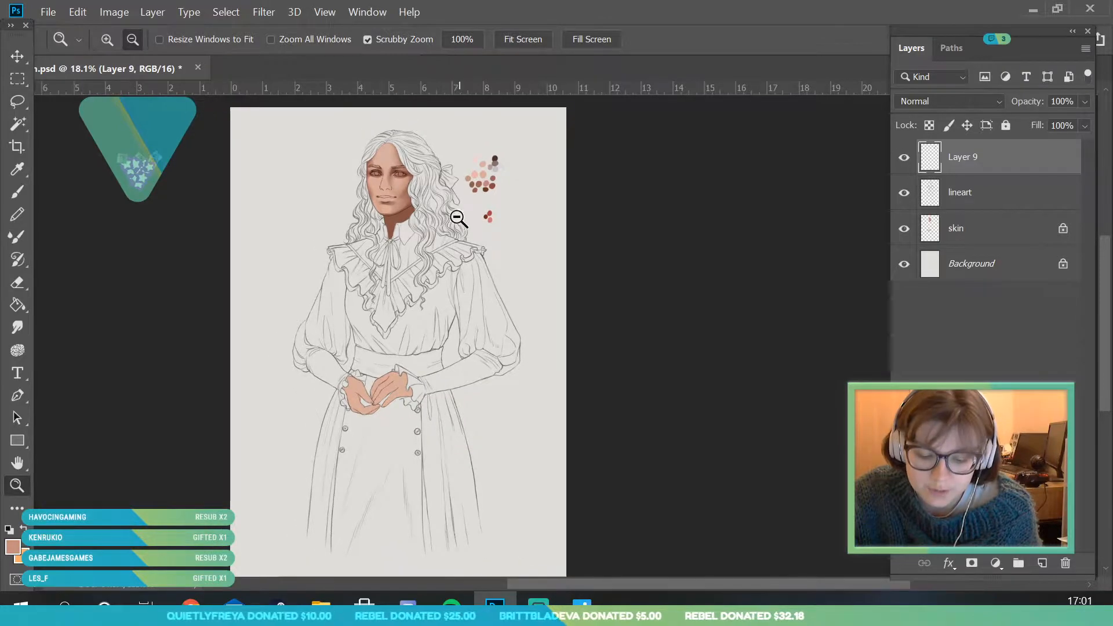
scroll(478, 224, up, 1)
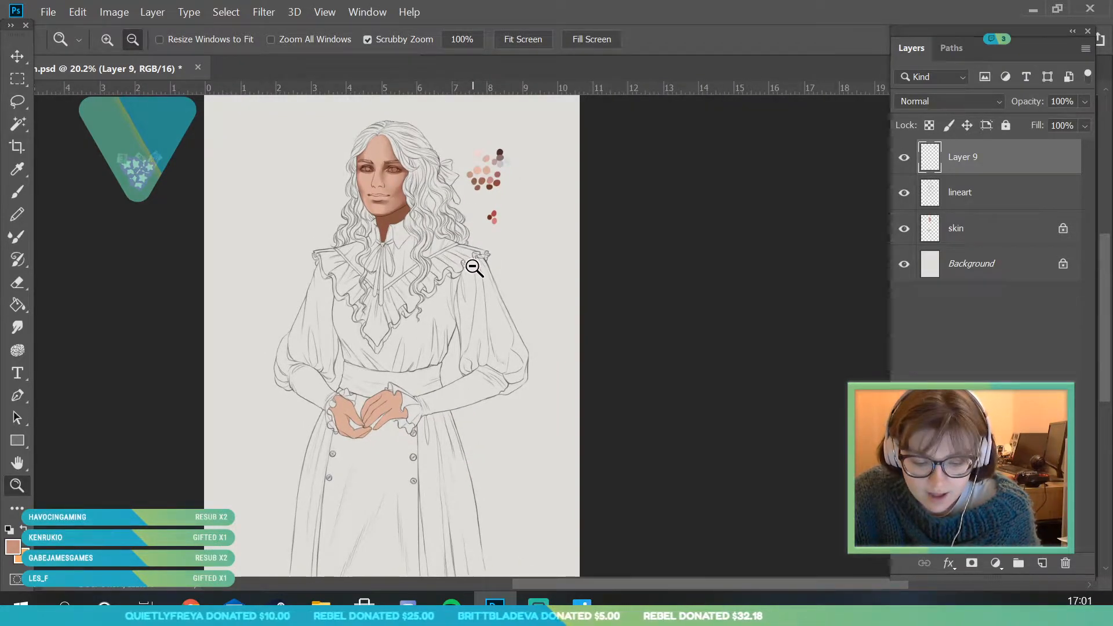
scroll(474, 265, down, 1)
scroll(414, 140, up, 2)
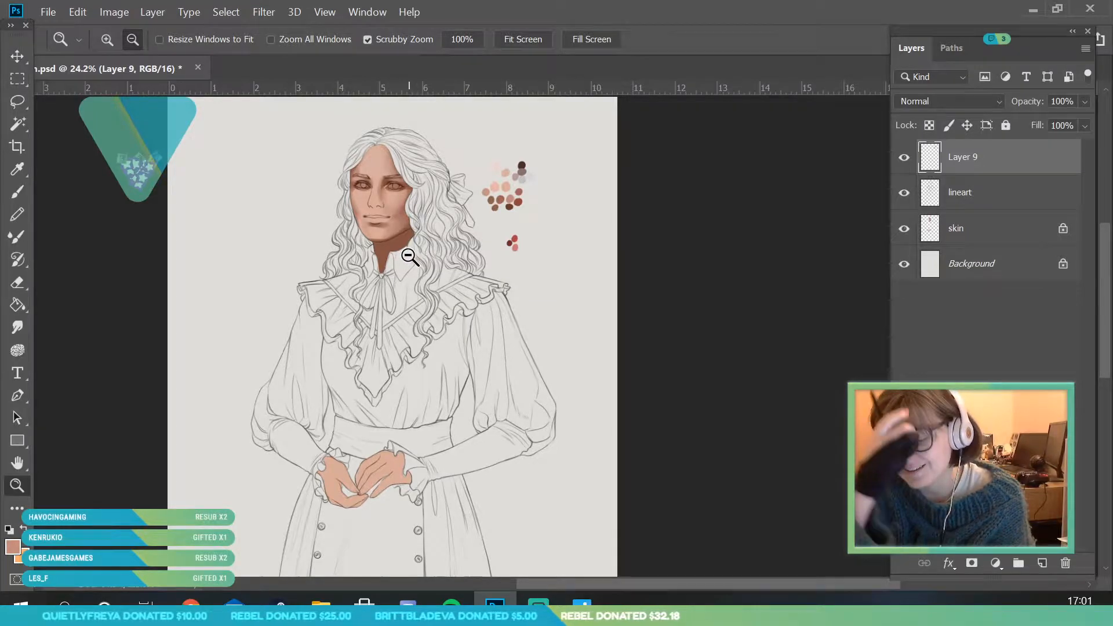
scroll(421, 264, down, 2)
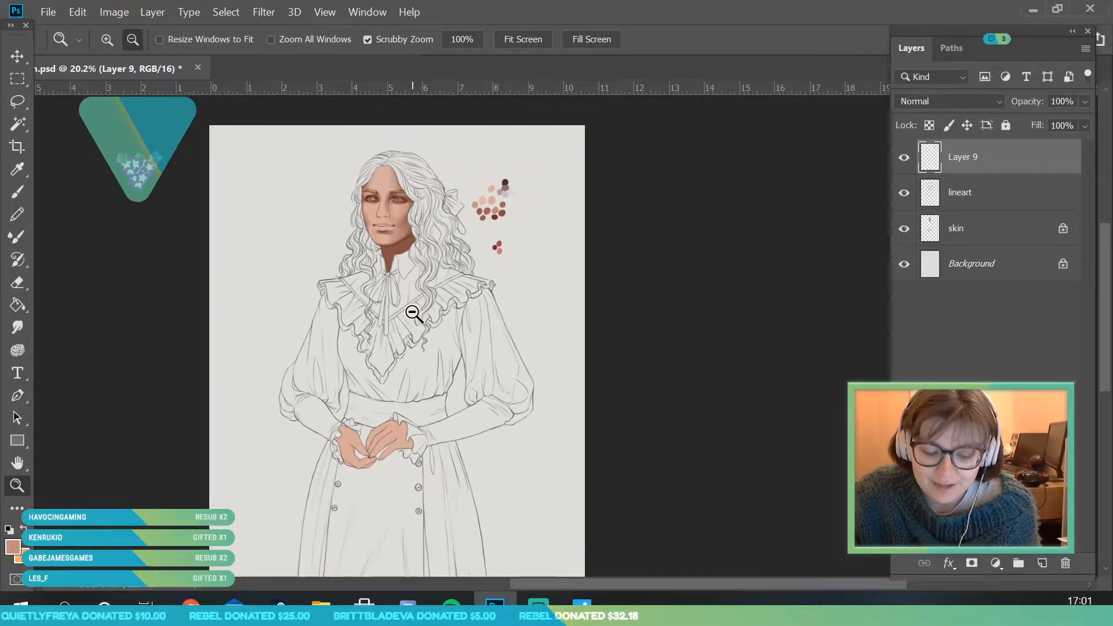
scroll(404, 242, up, 3)
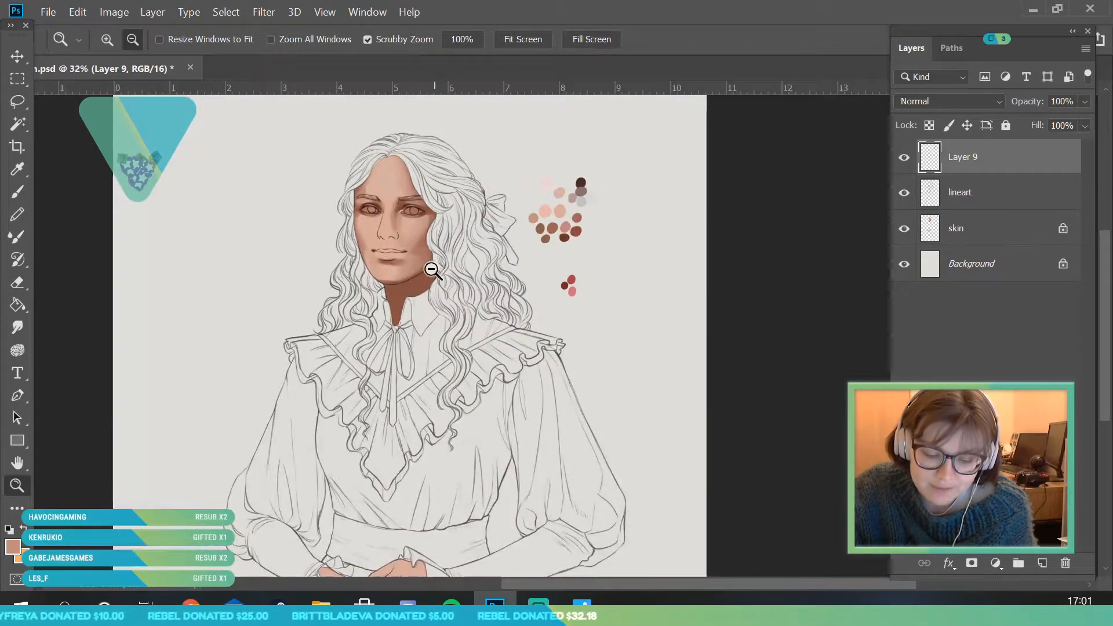
scroll(446, 187, up, 1)
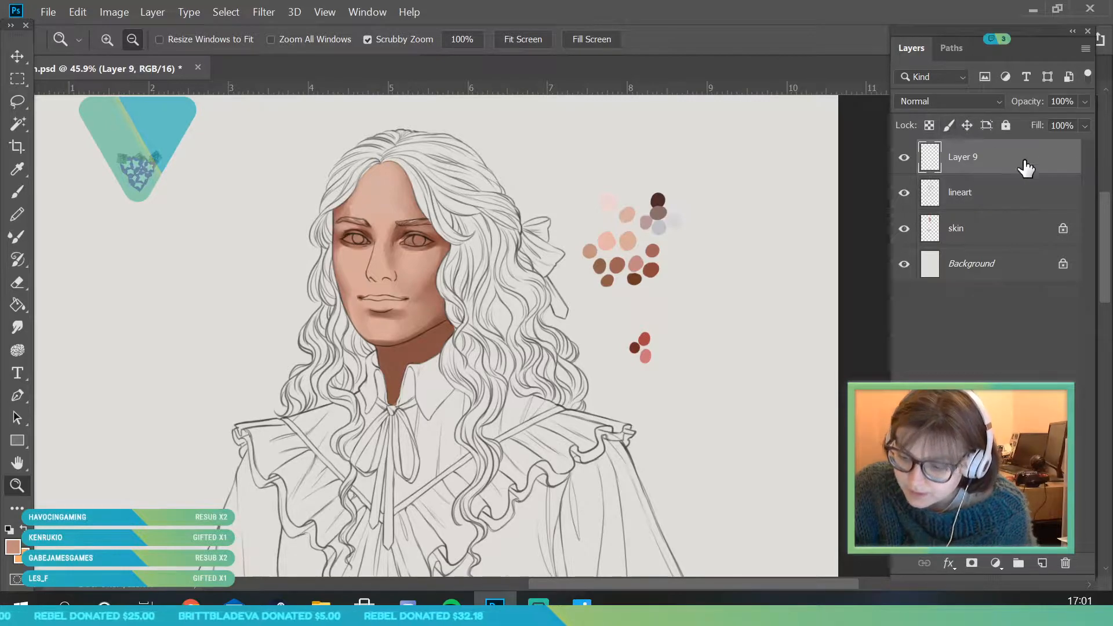
- Select the skin layer and sample a light skin tone from the forehead for the brush
click(1006, 229)
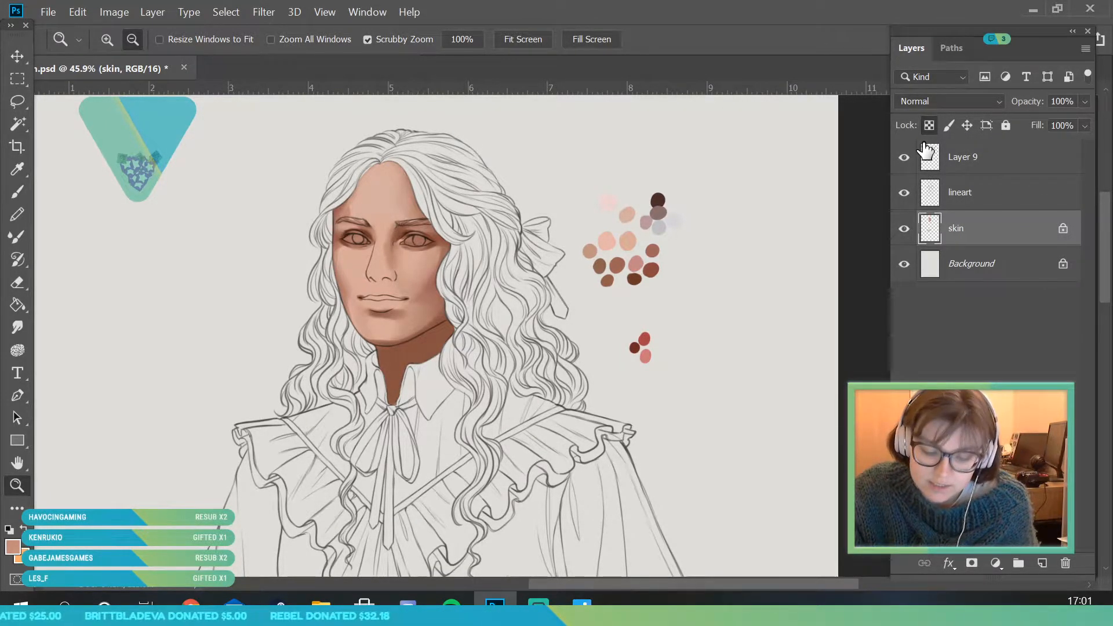
drag(385, 169, 383, 191)
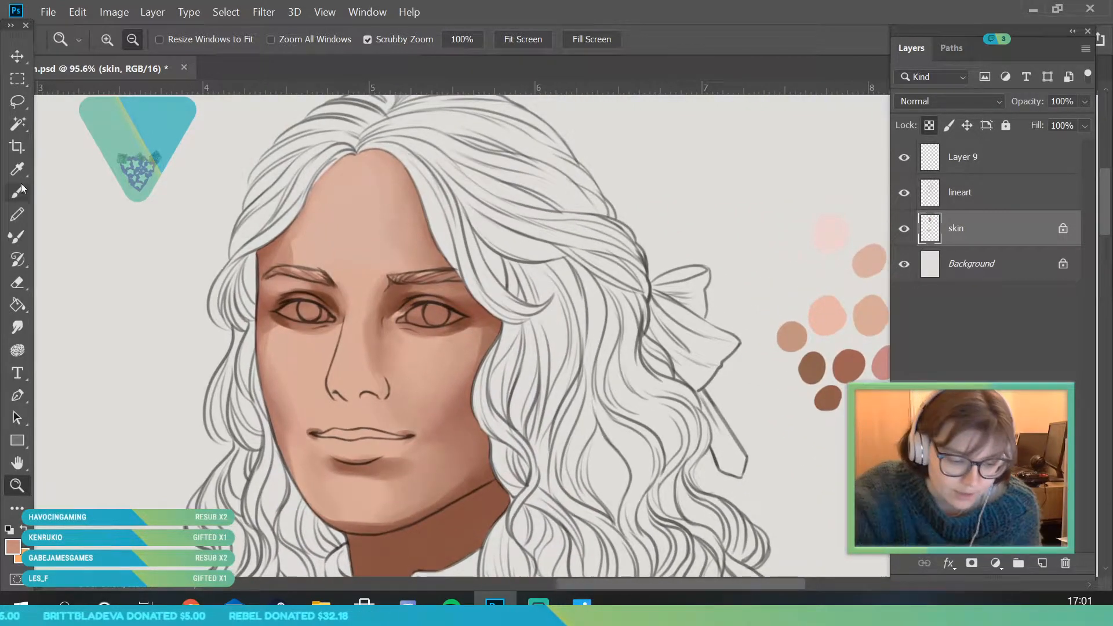
key(i)
key(b)
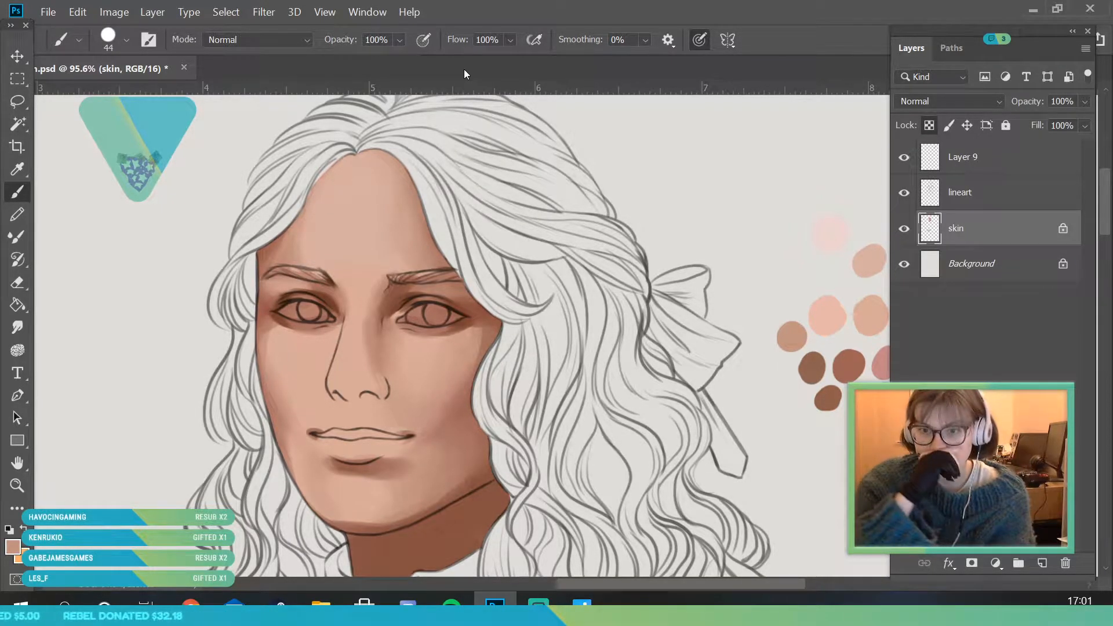
click(17, 169)
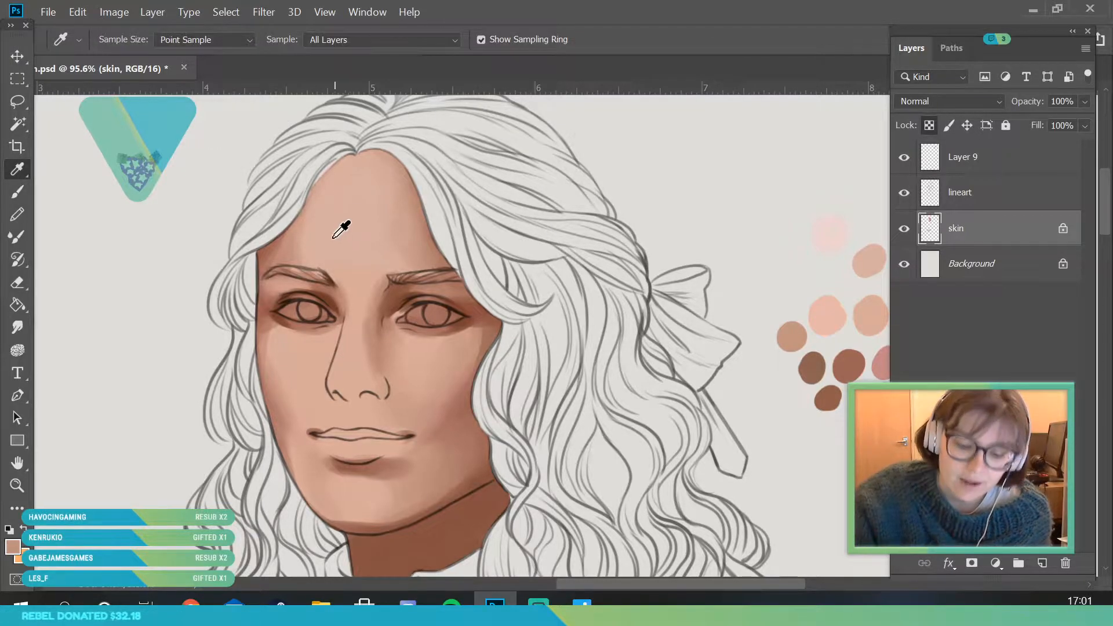
click(24, 196)
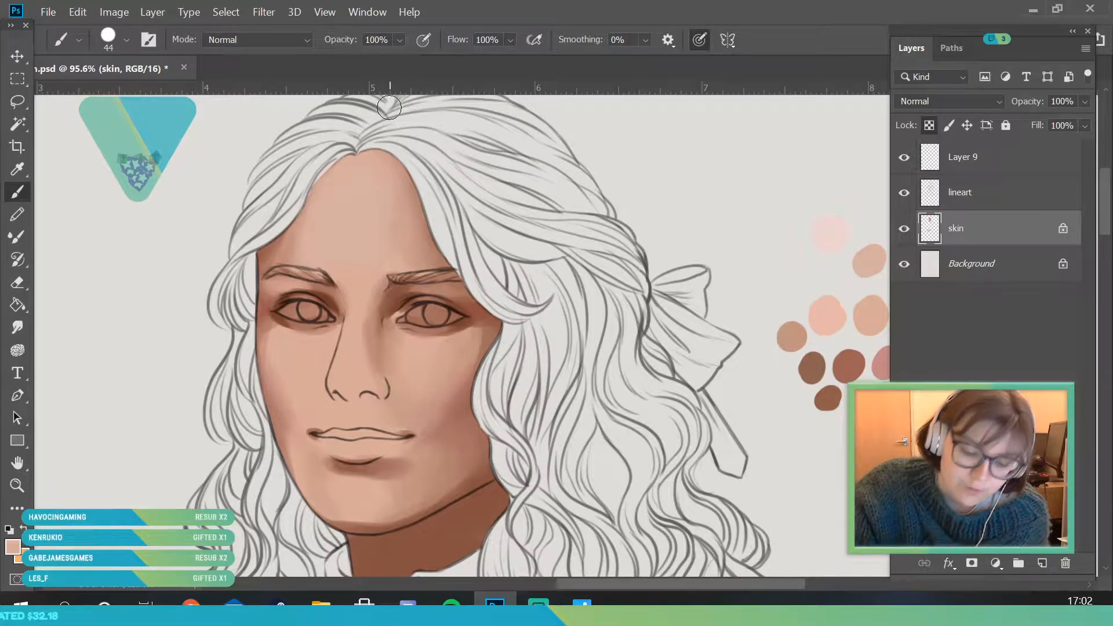
- Select the lineart layer and ready the Eraser at 28 px over the face
click(24, 485)
drag(226, 293, 380, 293)
drag(298, 307, 225, 331)
scroll(295, 369, up, 1)
click(16, 173)
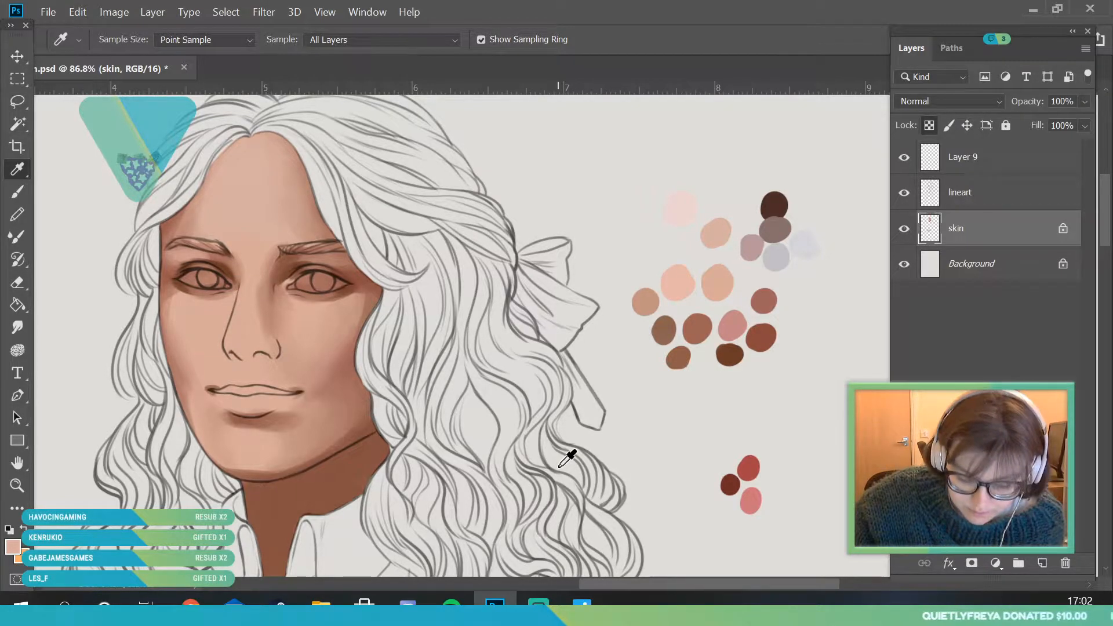
click(928, 192)
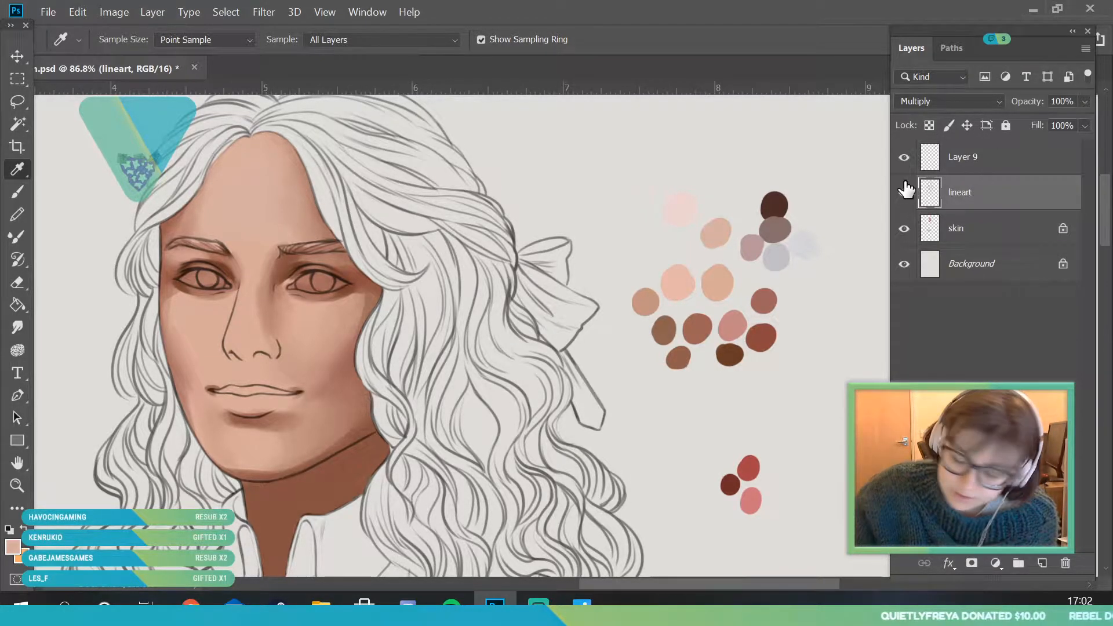
click(17, 486)
drag(198, 236, 231, 236)
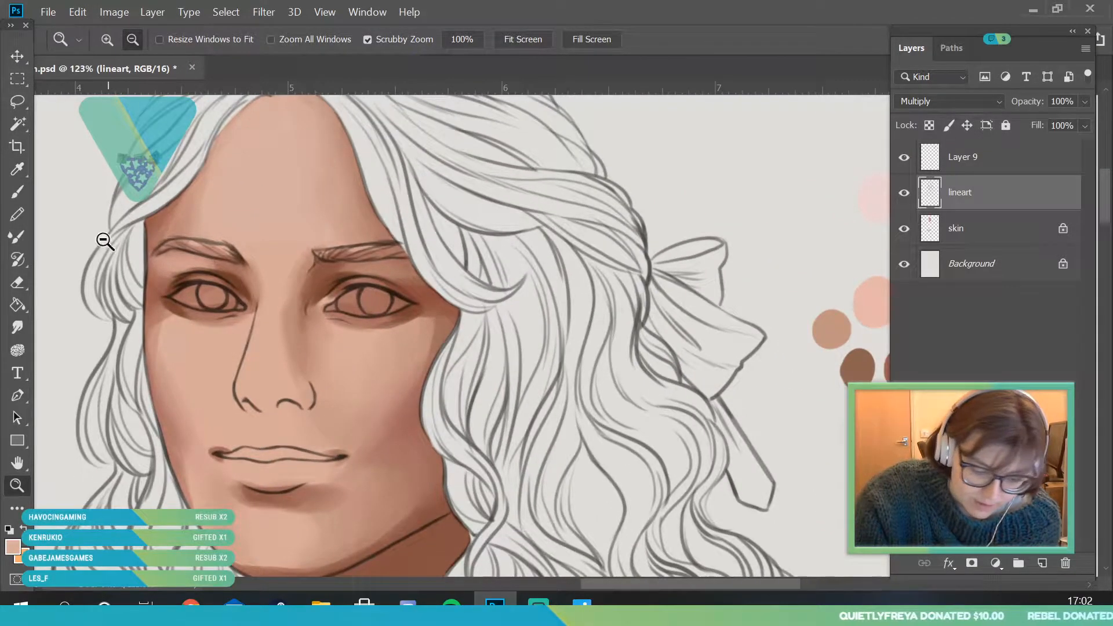
click(17, 283)
click(126, 41)
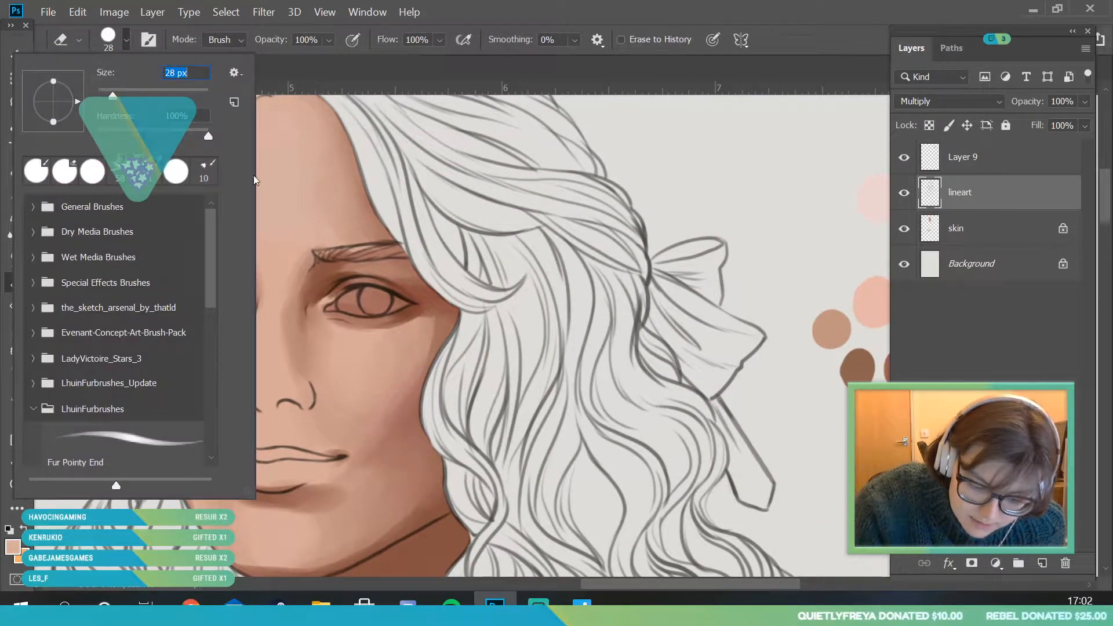
key(Return)
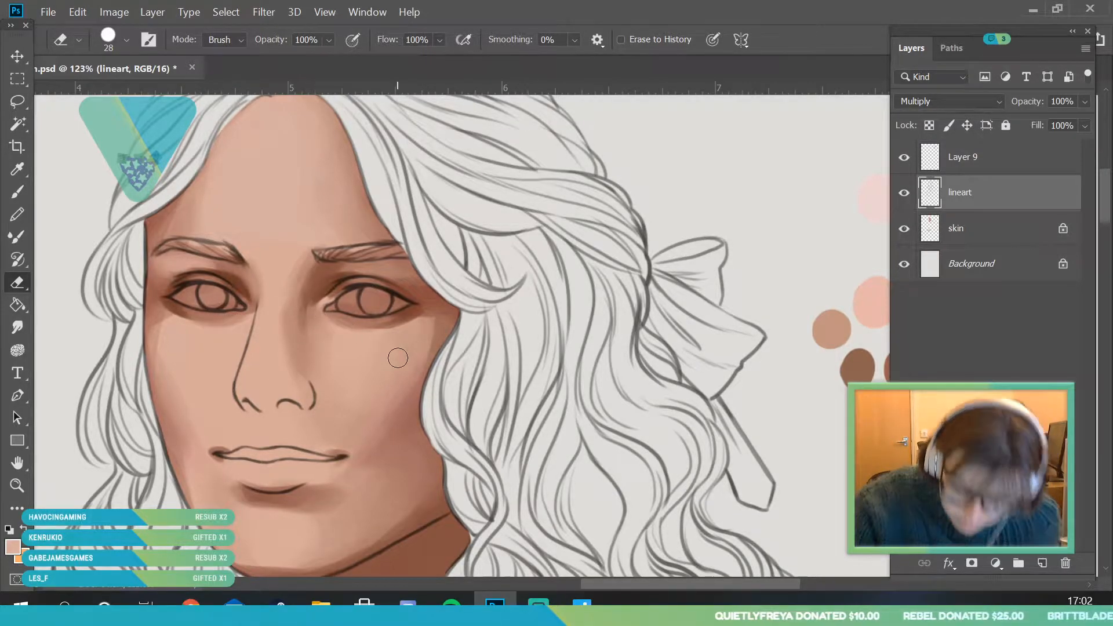
- Return to the skin layer and sample skin tones around the eyes for the 44 px brush
click(1008, 227)
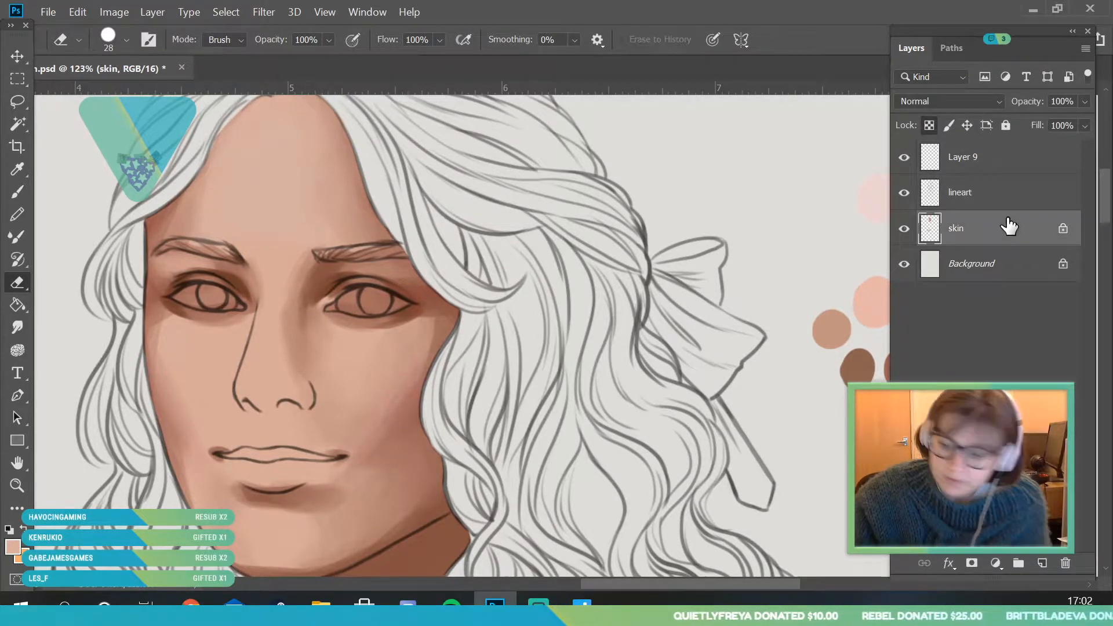
click(18, 169)
click(235, 323)
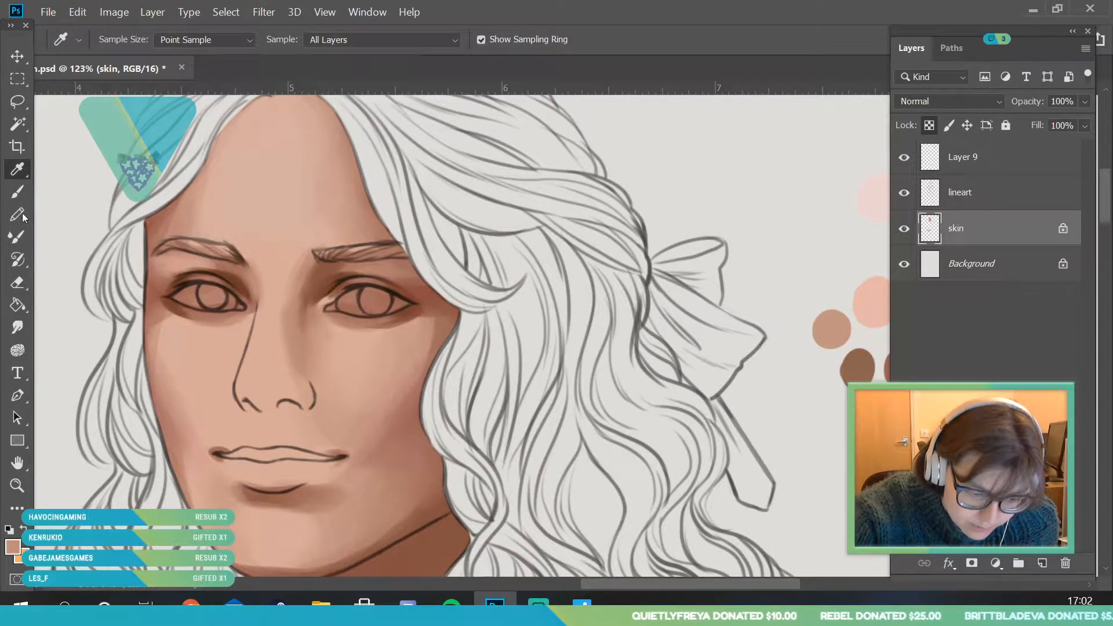
key(b)
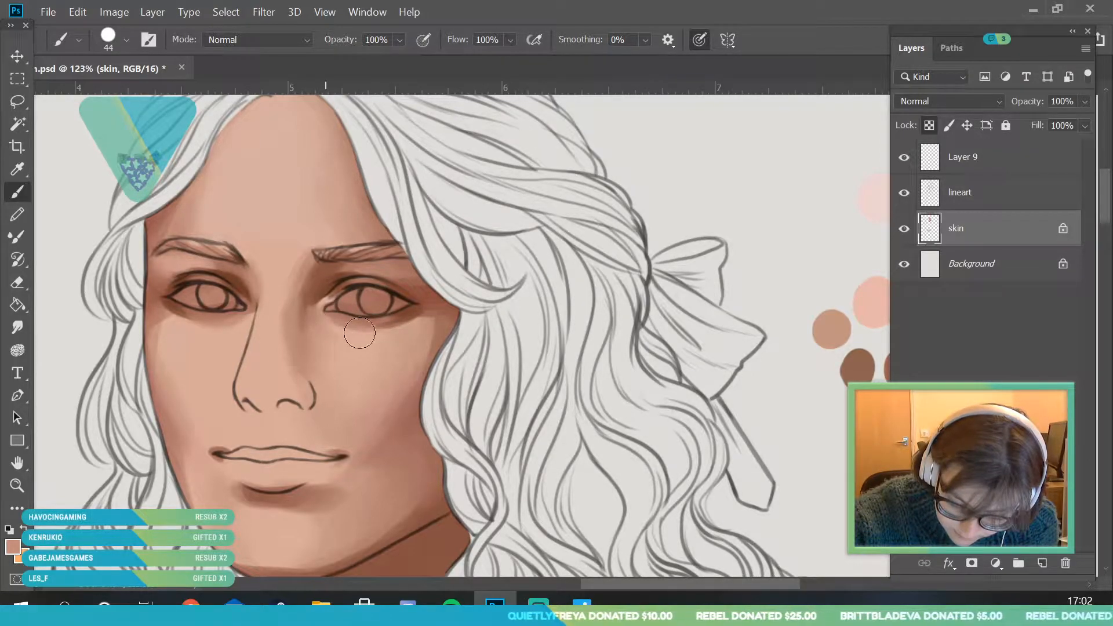
key(i)
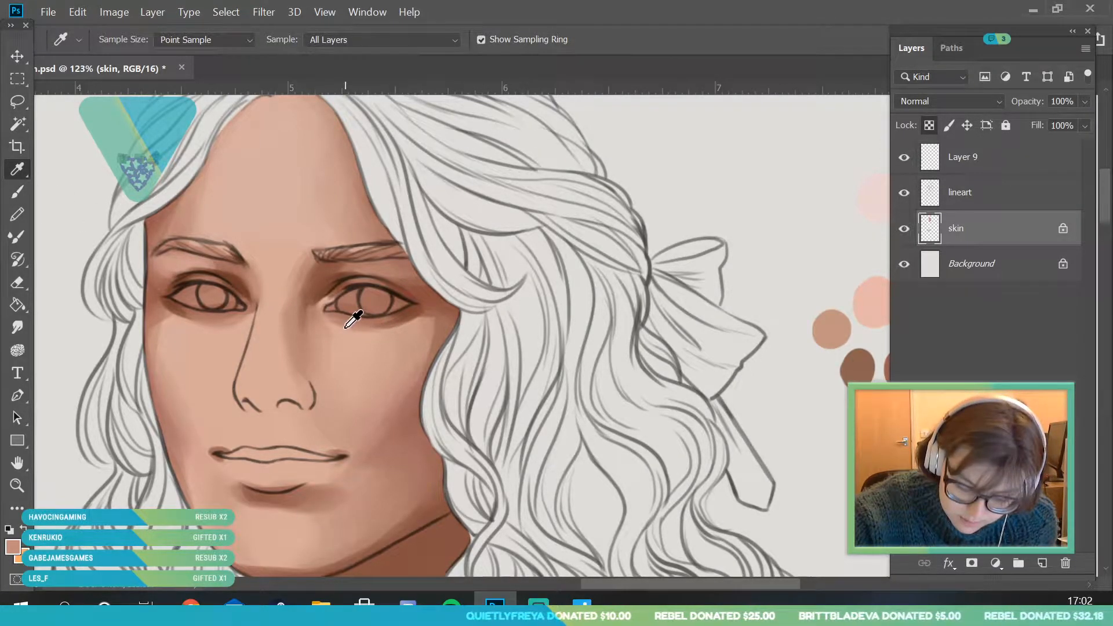
click(194, 273)
key(b)
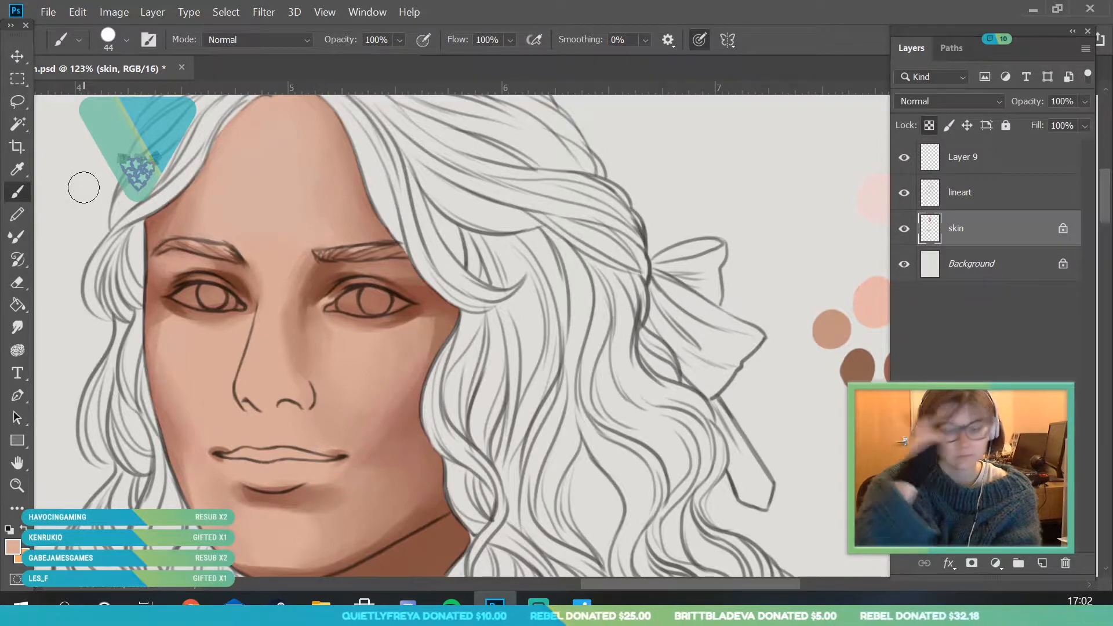
- Paint a light skin tone under the inner corner of the eye nearer the hair bow with a 7 px brush
key(z)
mouse_move(229, 318)
mouse_down()
mouse_move(250, 375)
mouse_move(275, 395)
mouse_up()
key(i)
key(b)
click(120, 40)
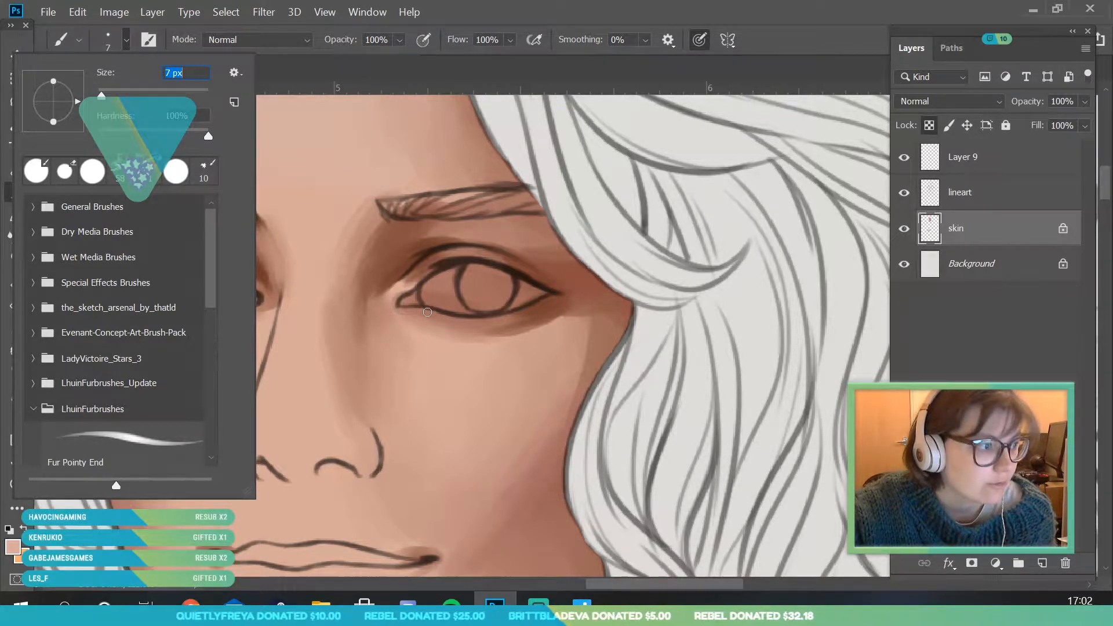
drag(403, 310, 434, 312)
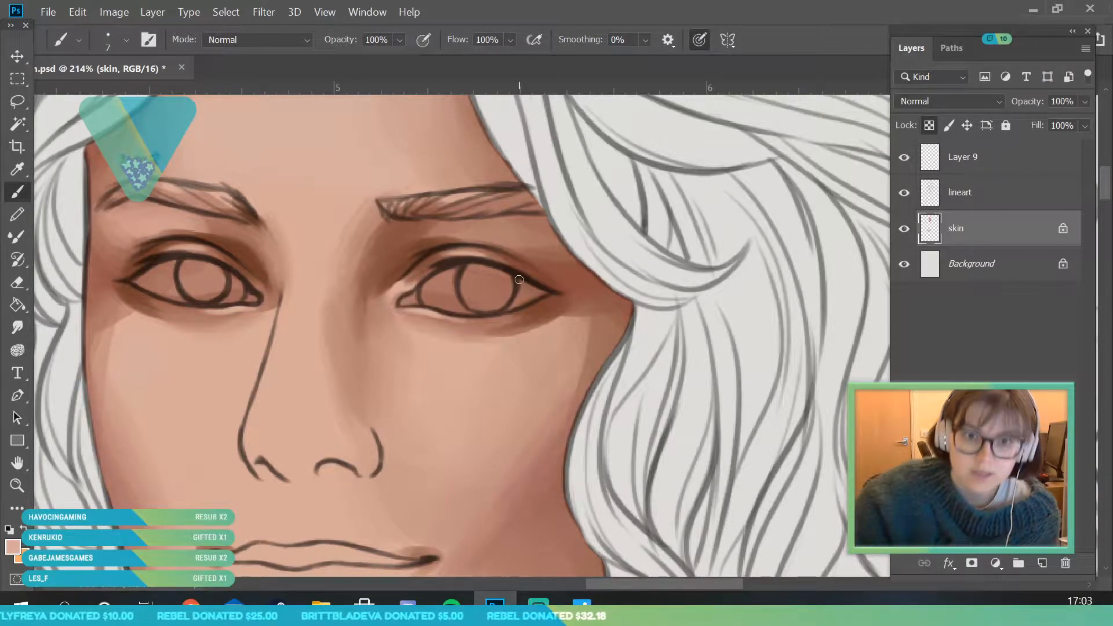
- Sample the reddish-brown palette swatch and shift the foreground color to a deeper red-brown at H 6, S 61, B 51
click(23, 472)
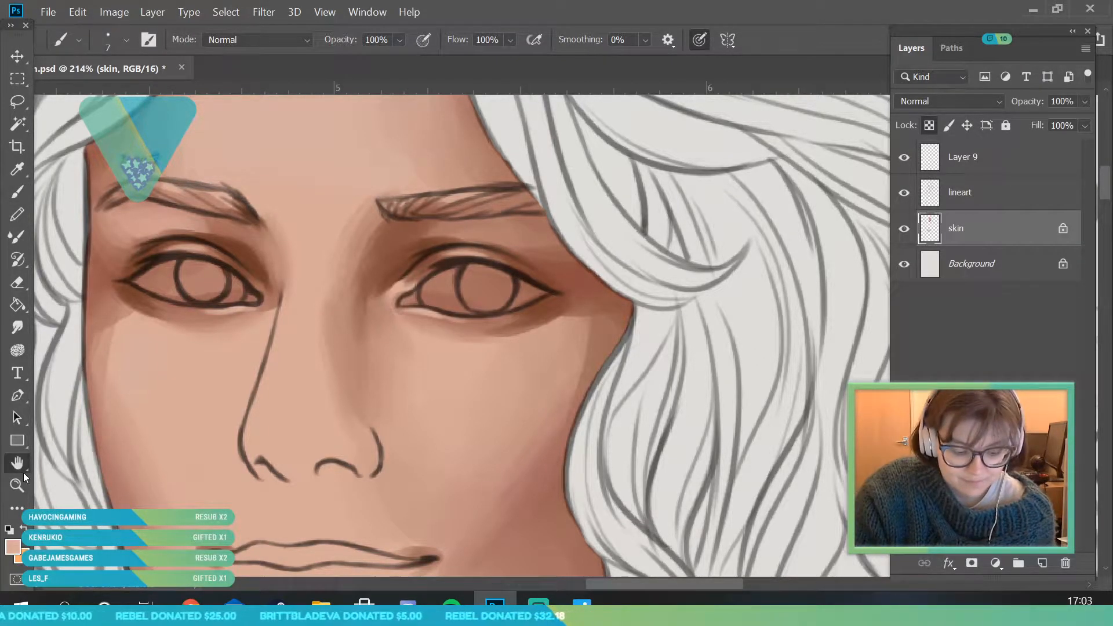
click(19, 483)
mouse_move(257, 267)
mouse_down()
mouse_move(333, 301)
mouse_move(355, 340)
mouse_move(323, 318)
mouse_up()
drag(332, 210, 355, 319)
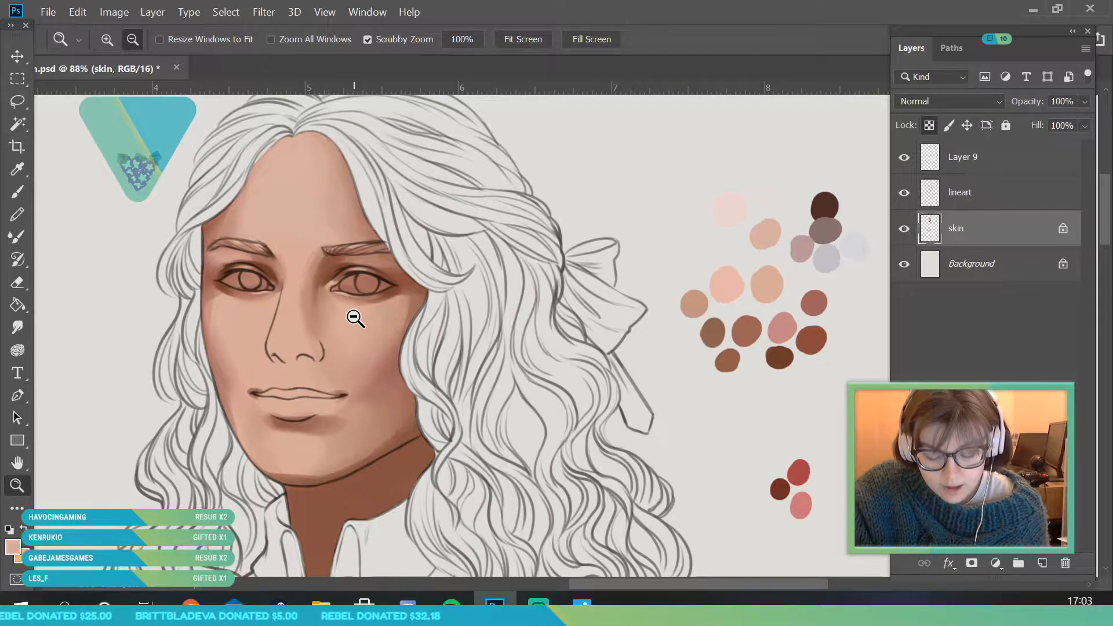
mouse_move(354, 318)
mouse_down()
mouse_move(338, 265)
mouse_move(316, 298)
mouse_move(342, 304)
mouse_up()
click(17, 169)
click(826, 319)
click(13, 547)
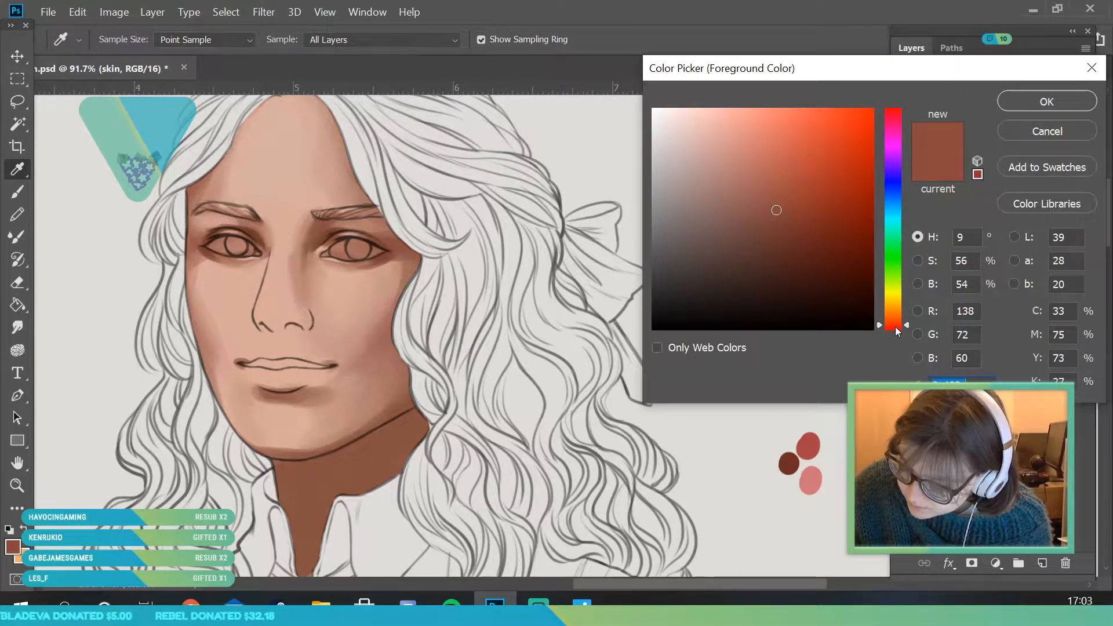
click(787, 216)
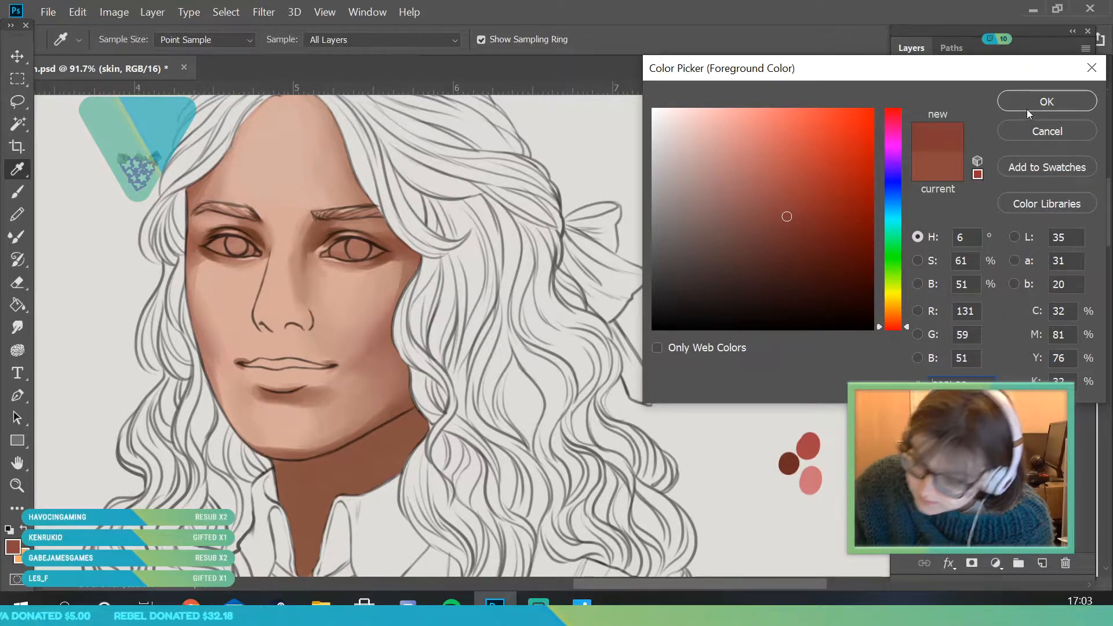
click(1038, 104)
- Shade the cheek edge beside the hair on the bow side with the red-brown, using a 149 px brush
click(18, 191)
click(117, 45)
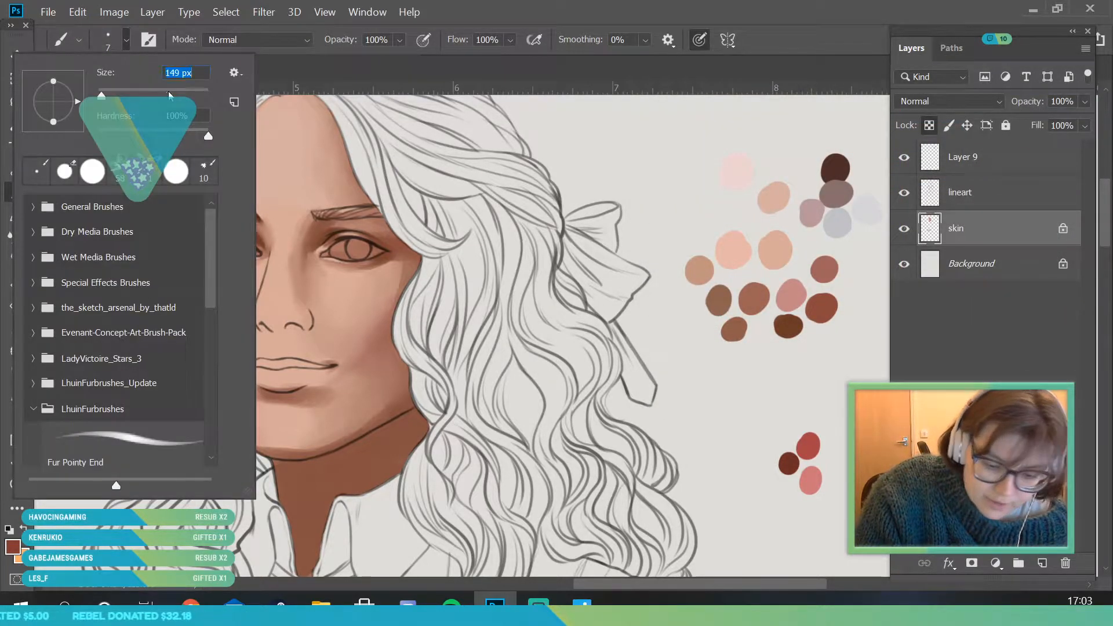
click(427, 326)
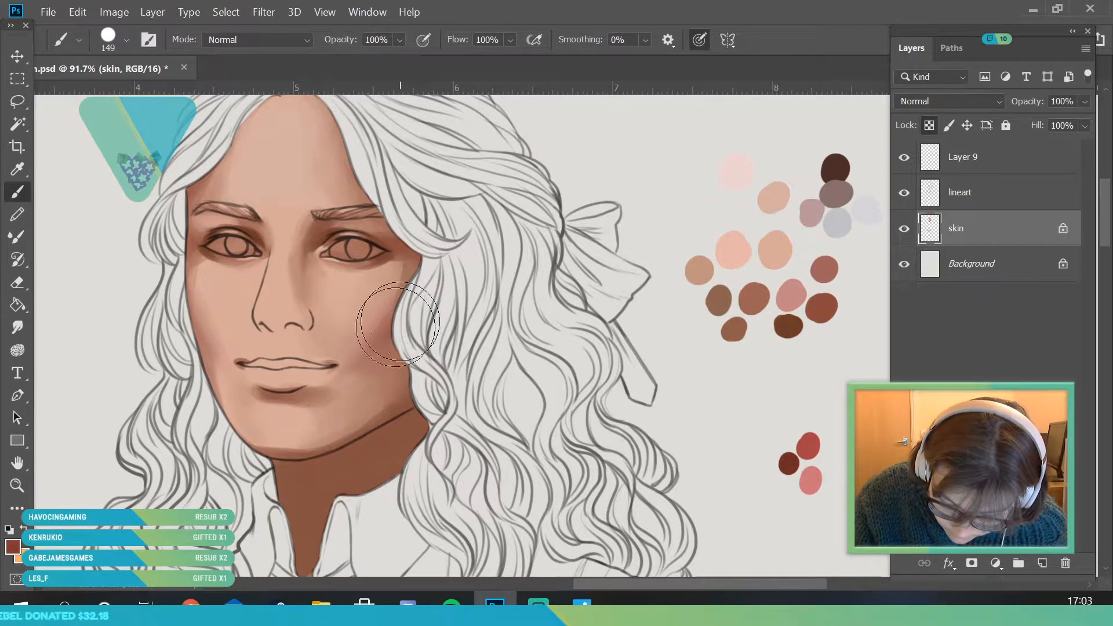
mouse_move(404, 325)
mouse_down()
mouse_move(398, 359)
mouse_move(387, 346)
mouse_move(399, 343)
mouse_move(393, 354)
mouse_move(387, 347)
mouse_move(394, 306)
mouse_up()
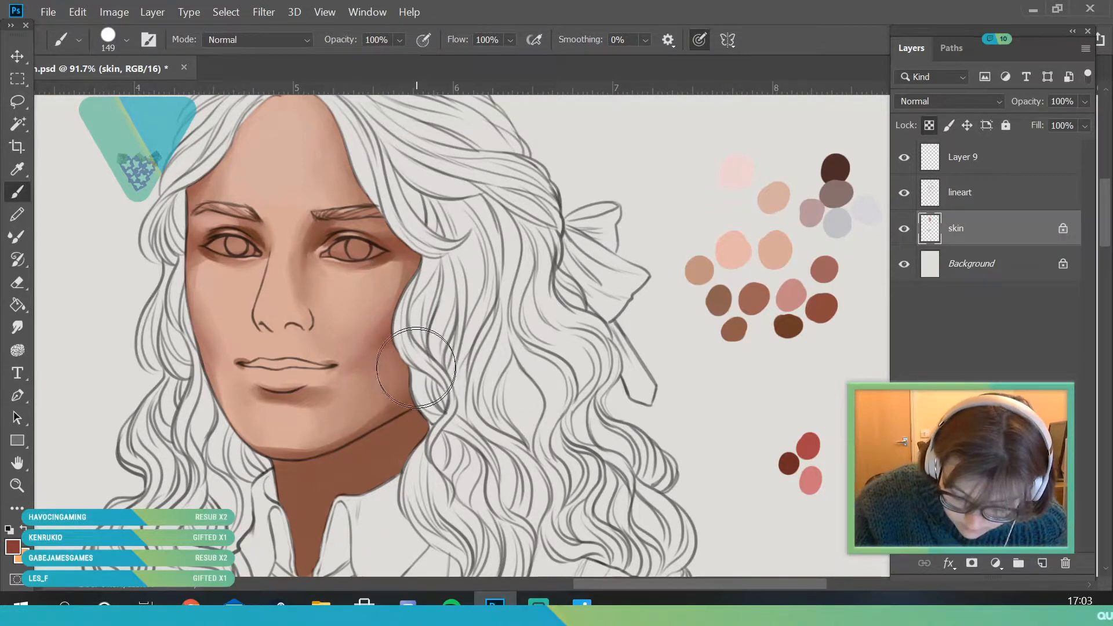
- Sample the blended cheek shadow and paint it over the bow-side lower cheek and along the opposite cheek's outer edge
key(i)
click(381, 343)
key(b)
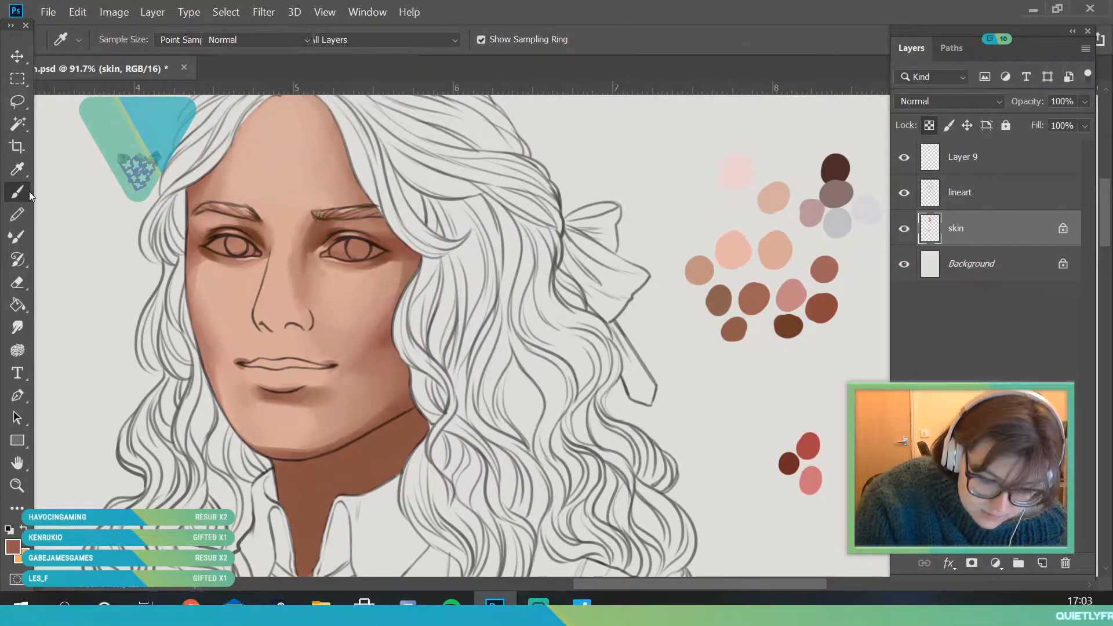
mouse_move(373, 336)
mouse_down()
mouse_move(369, 361)
mouse_move(397, 332)
mouse_move(385, 363)
mouse_move(406, 402)
mouse_move(353, 487)
mouse_up()
drag(191, 284, 206, 362)
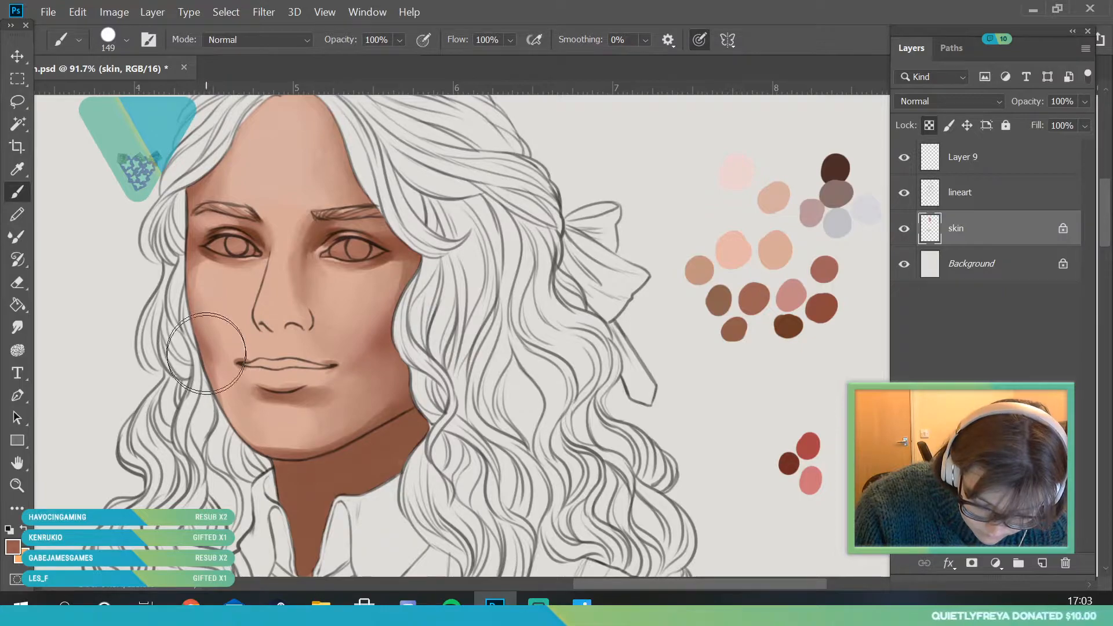
- Sample the shadow tone near the jaw and shade along the jawline with a 56 px brush
key(i)
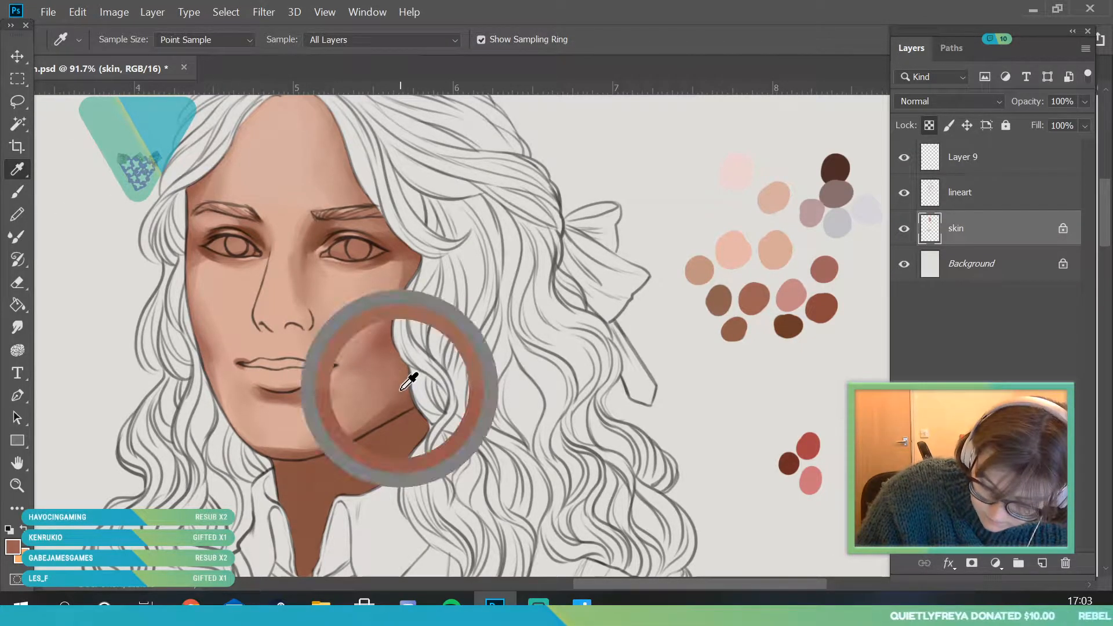
key(b)
click(123, 38)
click(128, 95)
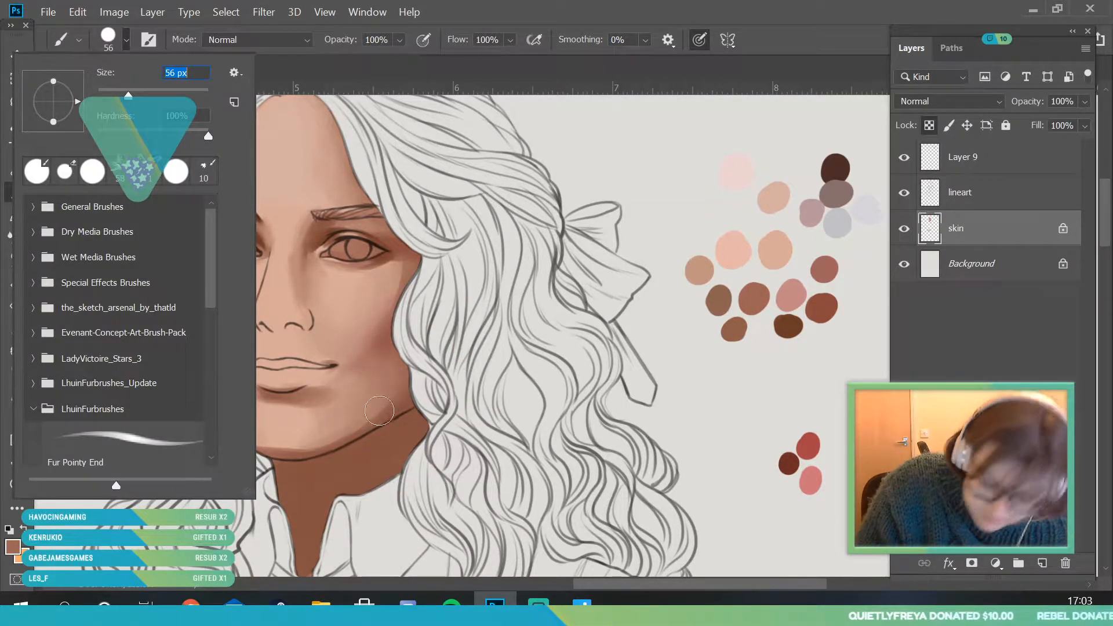
click(327, 444)
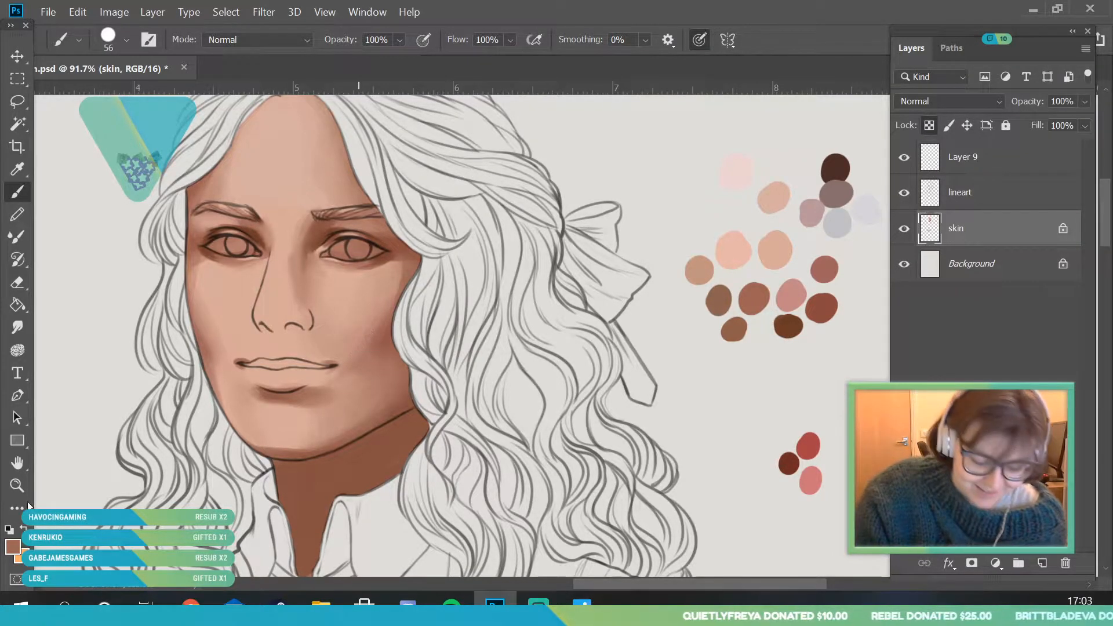
- Sample a mid skin tone from the lower cheek and blend it around the bow-side corner of the mouth
click(18, 486)
drag(359, 299, 287, 326)
click(18, 169)
click(348, 379)
key(b)
mouse_move(340, 370)
mouse_down()
mouse_move(302, 366)
mouse_move(366, 393)
mouse_move(348, 385)
mouse_move(324, 403)
mouse_move(341, 364)
mouse_move(323, 363)
mouse_up()
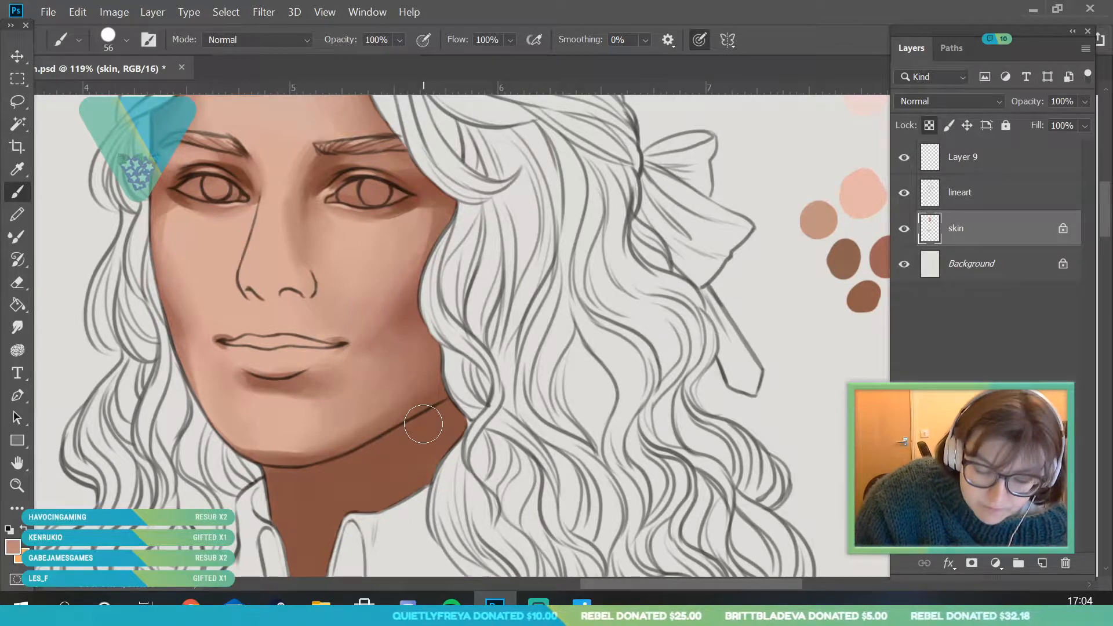
- Add a new layer above the skin layer, clip it to skin and leave its blend mode at Normal
key(alt+space)
drag(272, 435, 221, 435)
drag(270, 368, 290, 368)
click(1042, 563)
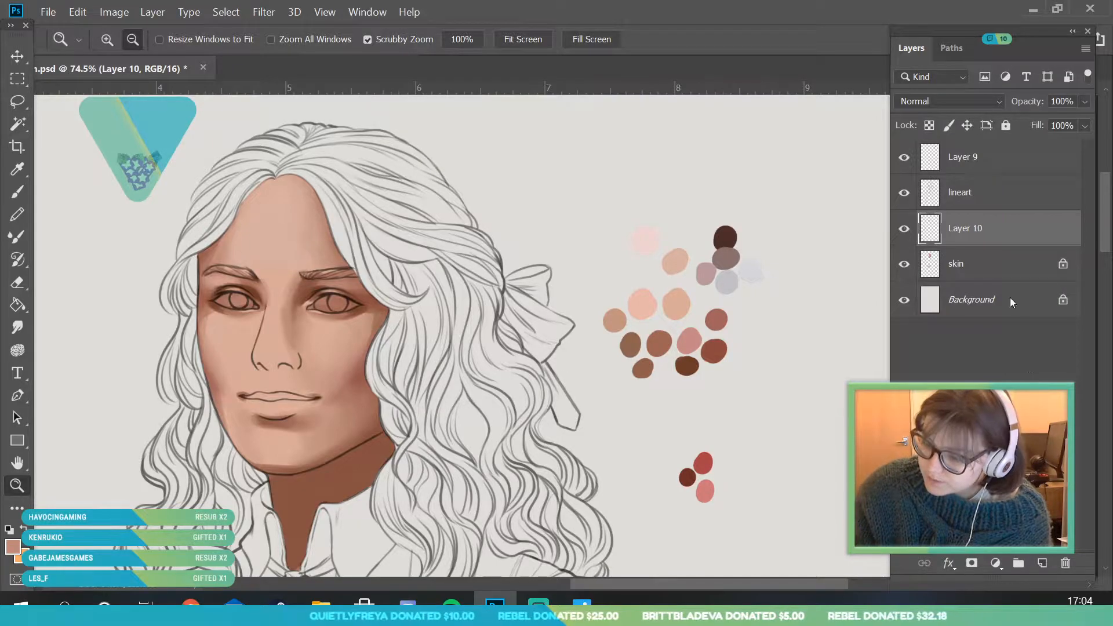
right_click(993, 233)
click(844, 365)
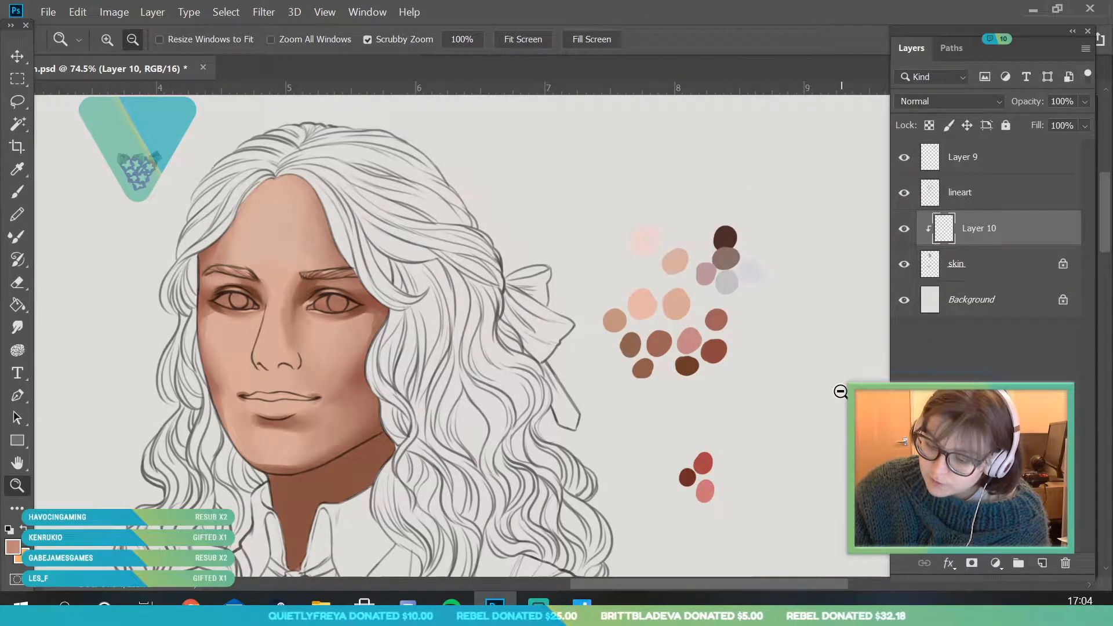
click(934, 101)
click(920, 110)
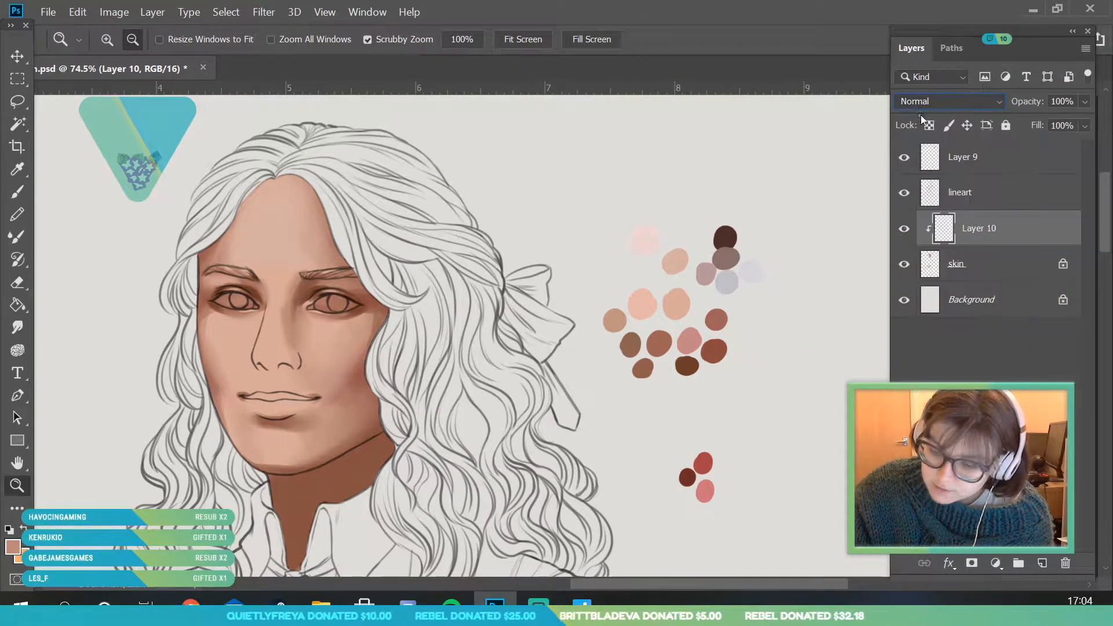
- Sample the light pink-peach swatch and paint a highlight on the cheek farther from the bow with a 94 px brush
drag(193, 356, 198, 355)
key(i)
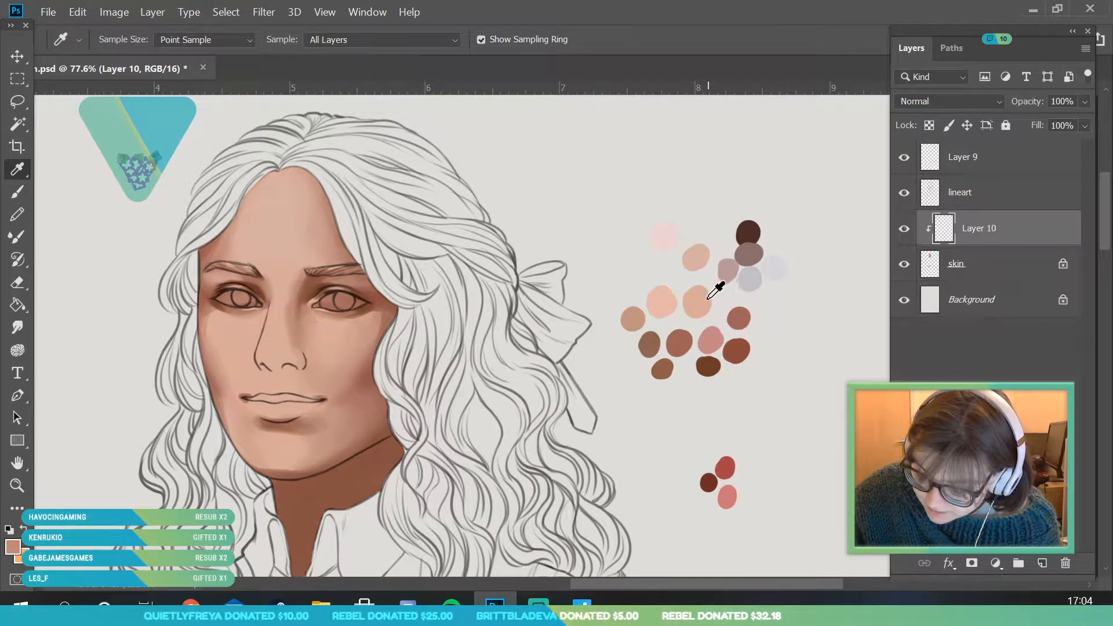
click(668, 297)
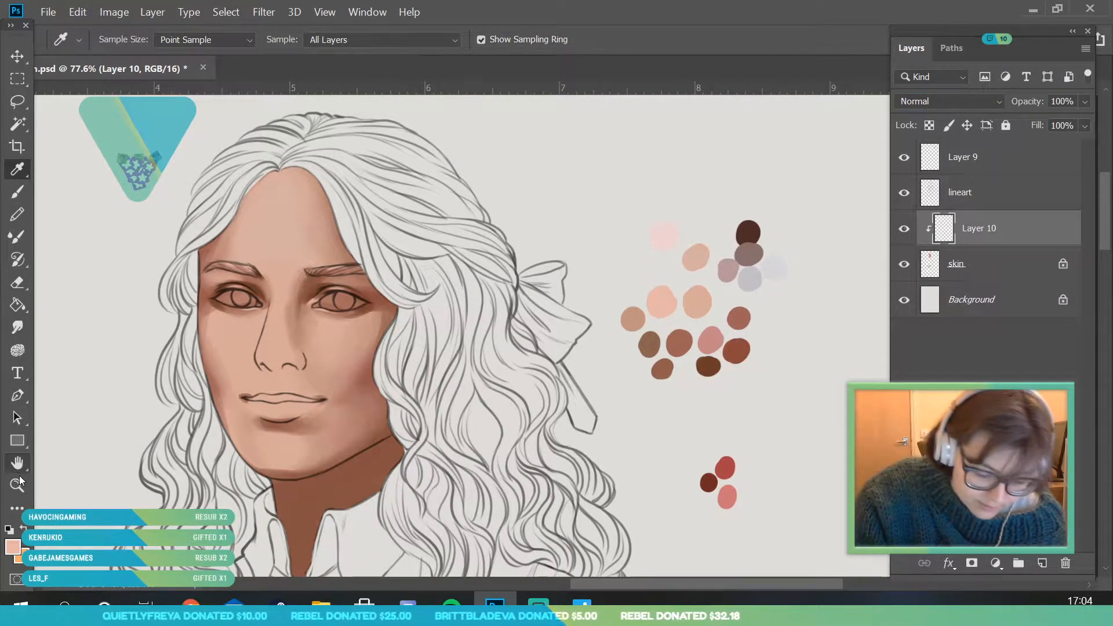
key(z)
drag(235, 471, 255, 472)
key(b)
click(121, 41)
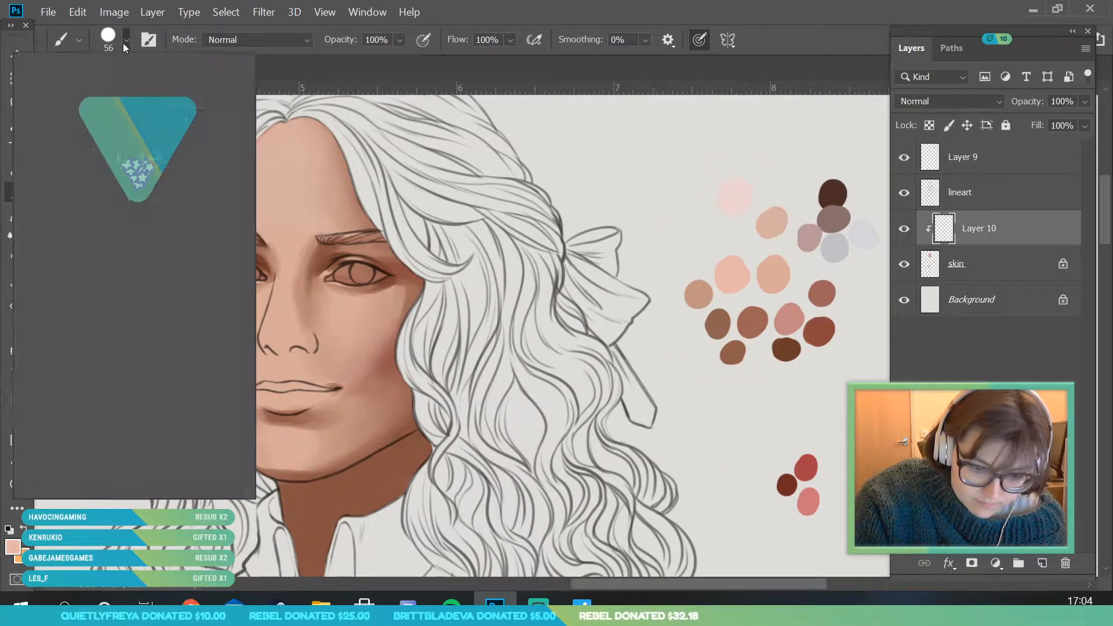
key(Return)
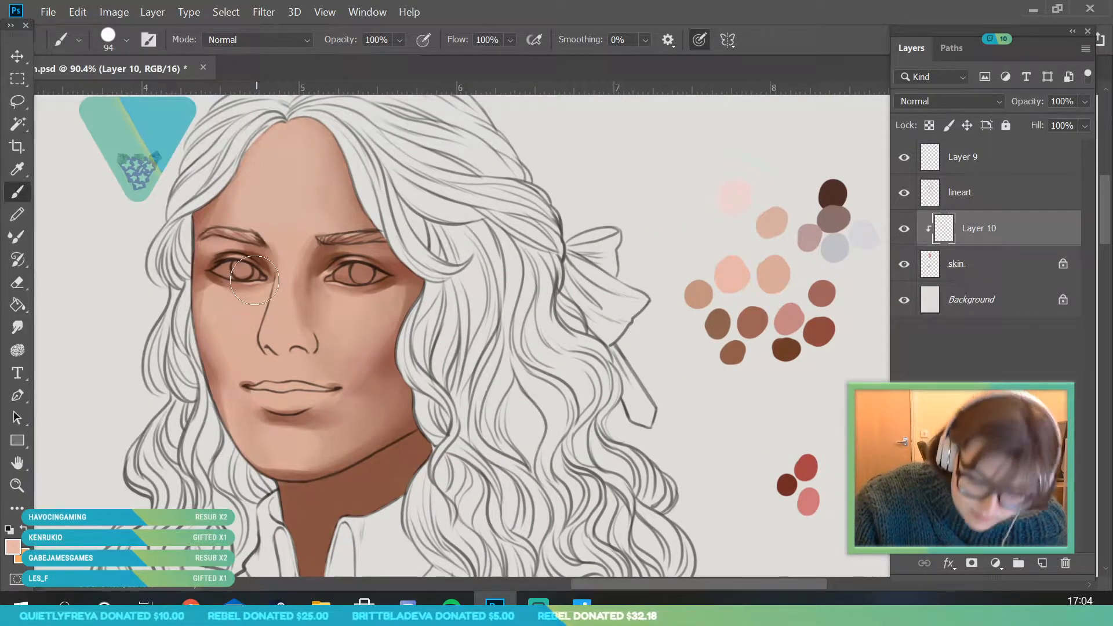
mouse_move(225, 303)
mouse_down()
mouse_move(212, 297)
mouse_move(227, 329)
mouse_move(206, 293)
mouse_up()
mouse_move(214, 286)
mouse_down()
mouse_move(240, 313)
mouse_move(264, 316)
mouse_move(230, 297)
mouse_up()
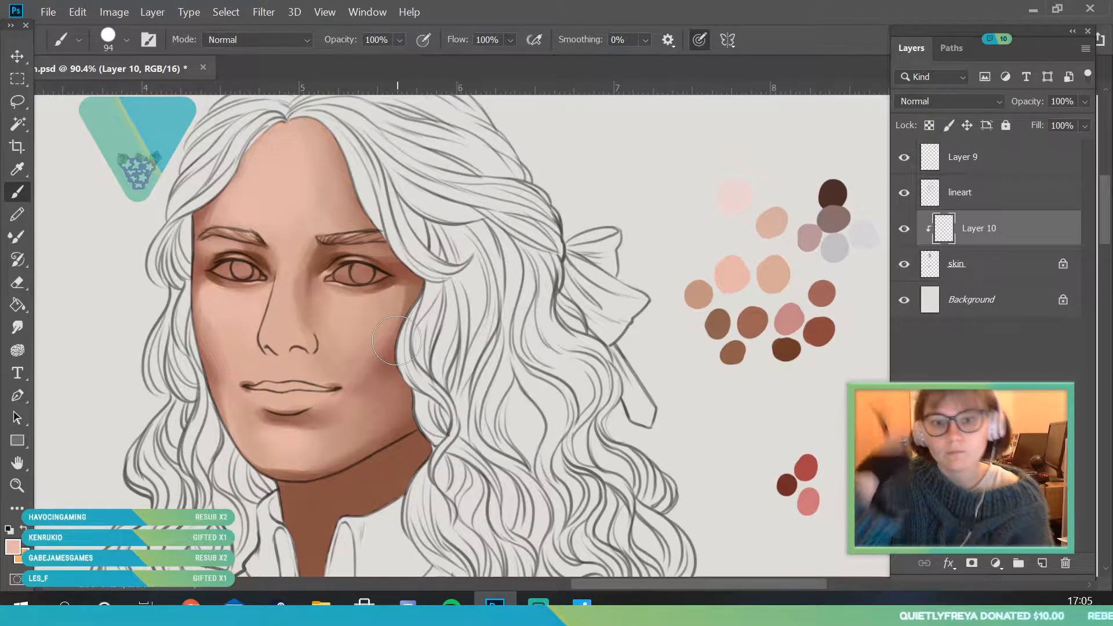
- Sample the skin tone near the top of the forehead for the 94 px brush
click(20, 168)
click(303, 144)
click(17, 191)
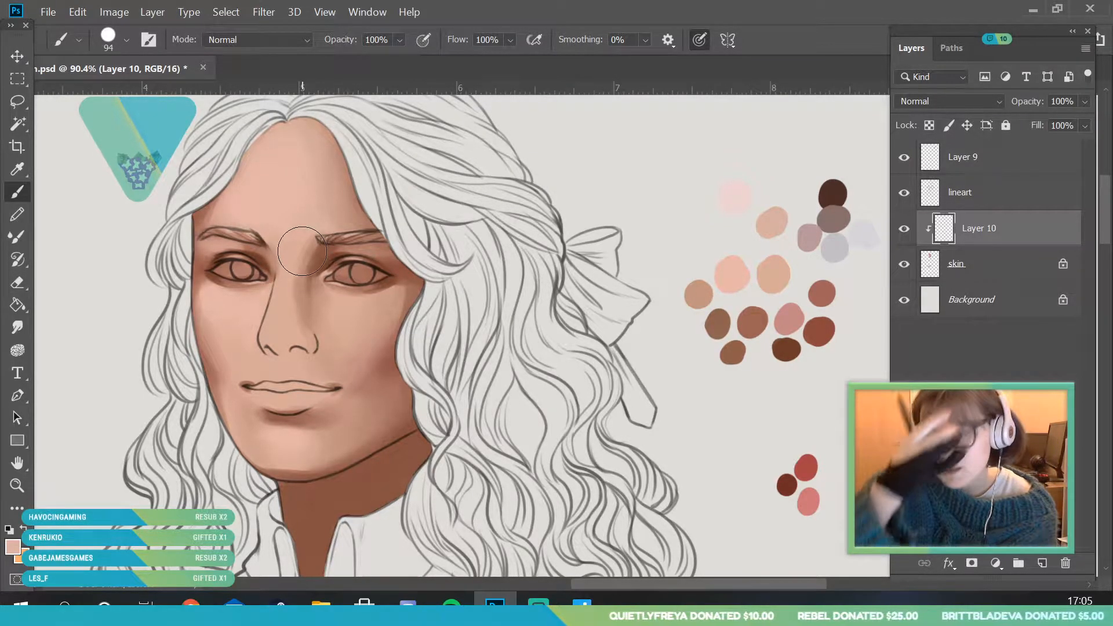
- Sample the beige palette swatch and adjust the foreground color to a lighter, yellower peach with hue 24
click(25, 484)
drag(341, 261, 380, 320)
key(i)
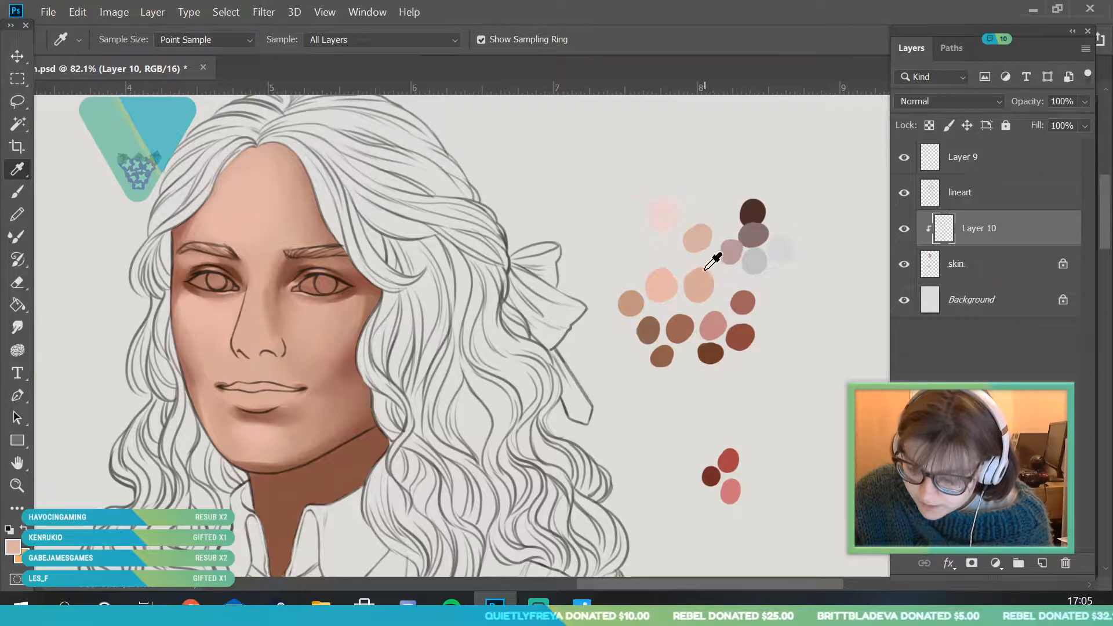
click(697, 240)
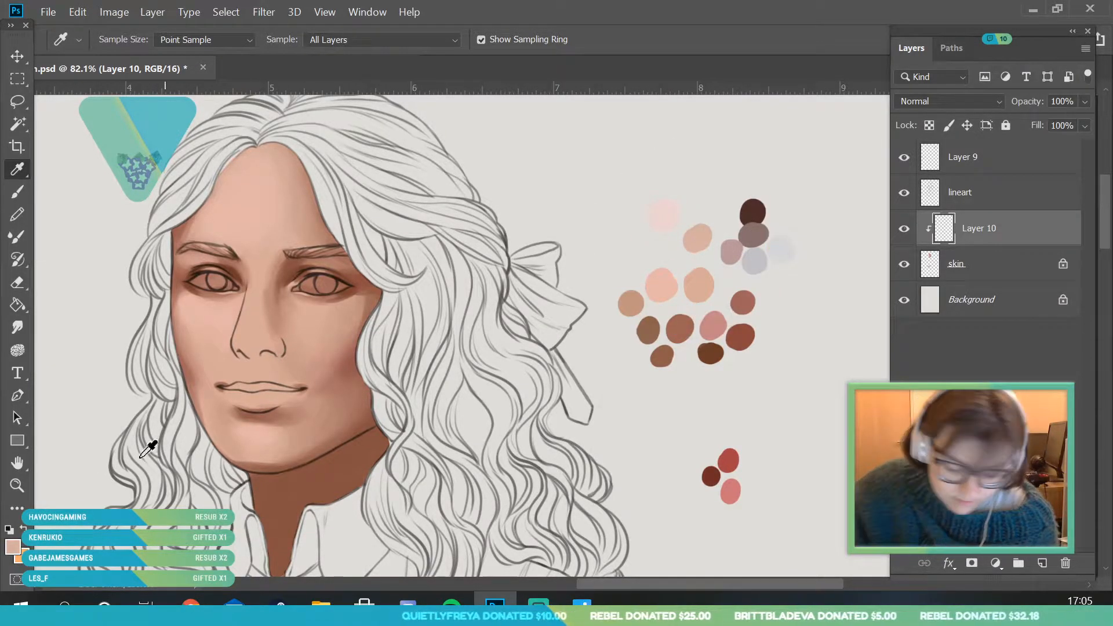
click(15, 547)
drag(782, 70, 829, 43)
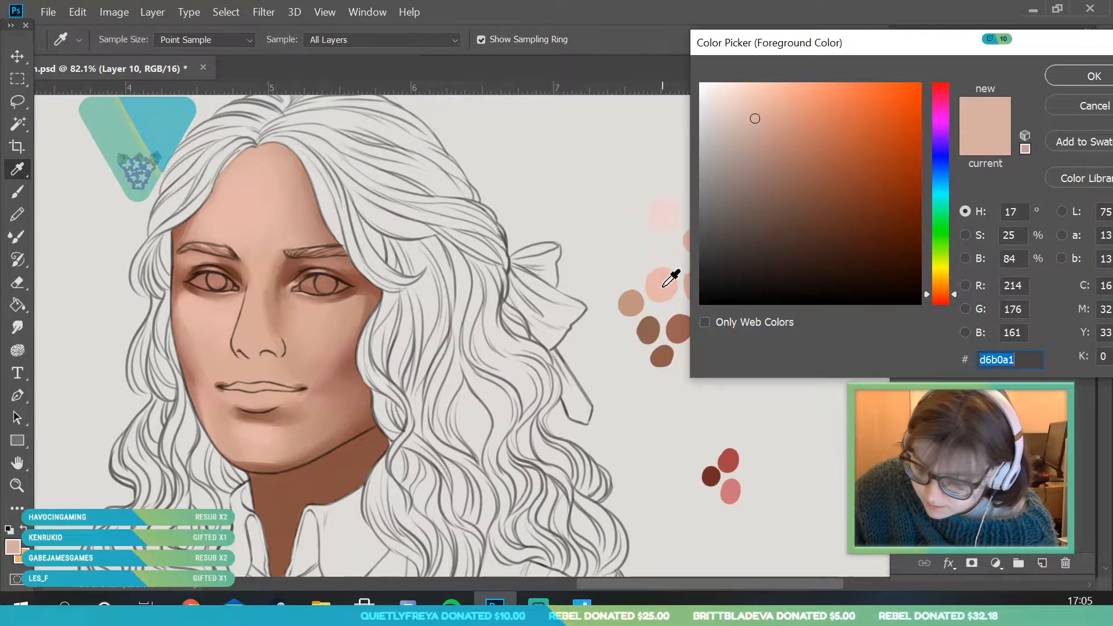
click(946, 289)
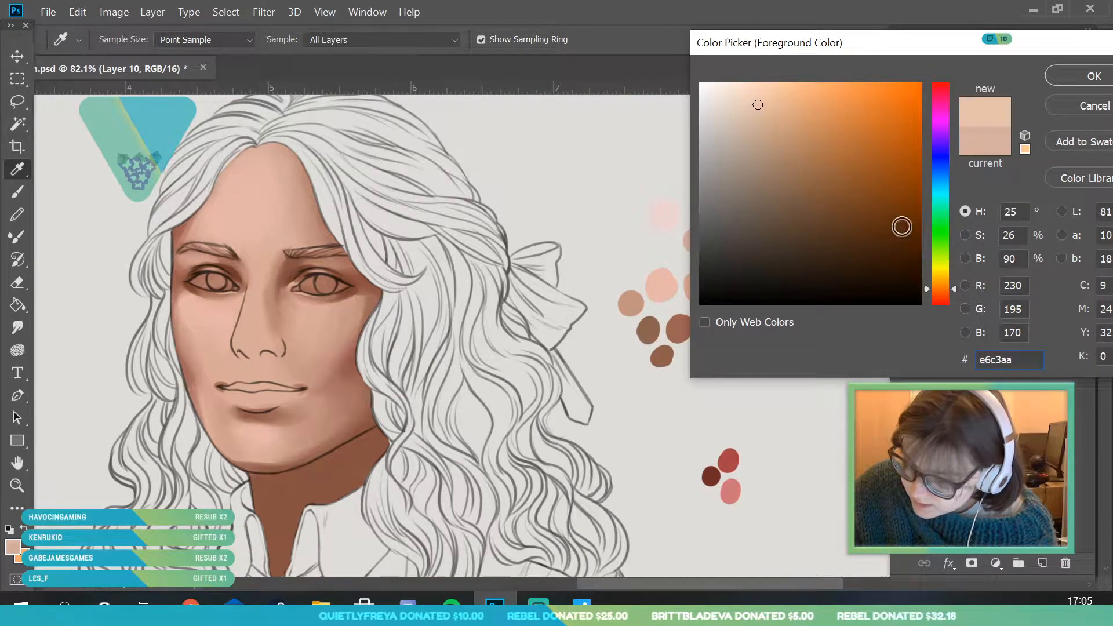
click(756, 102)
click(1052, 75)
- Paint the light peach highlight over the forehead with a 177 px brush
key(b)
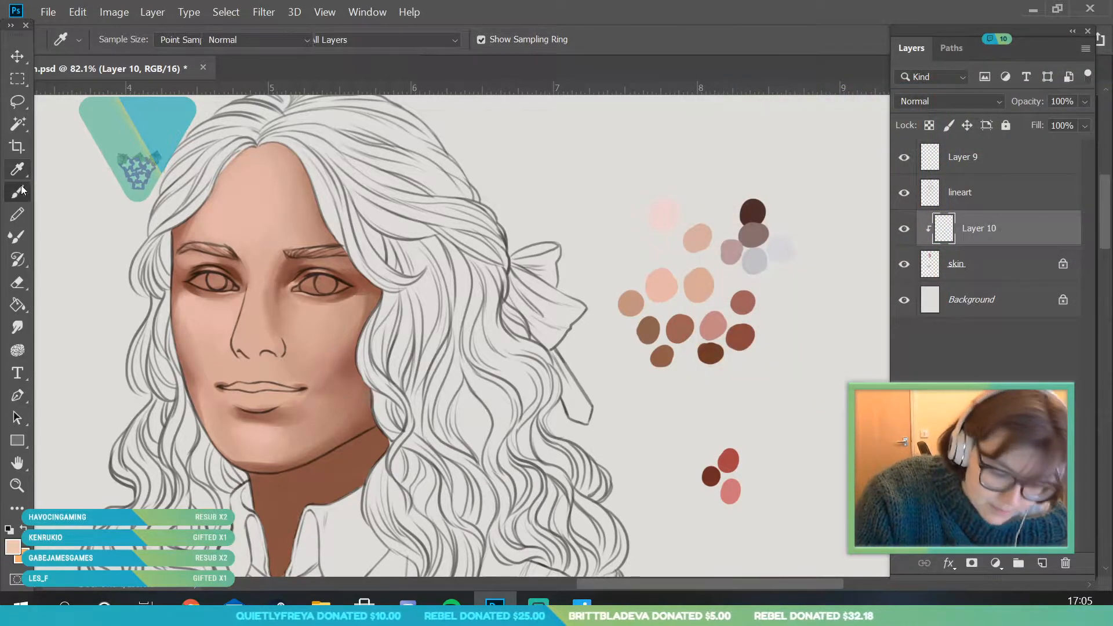
click(126, 39)
click(167, 92)
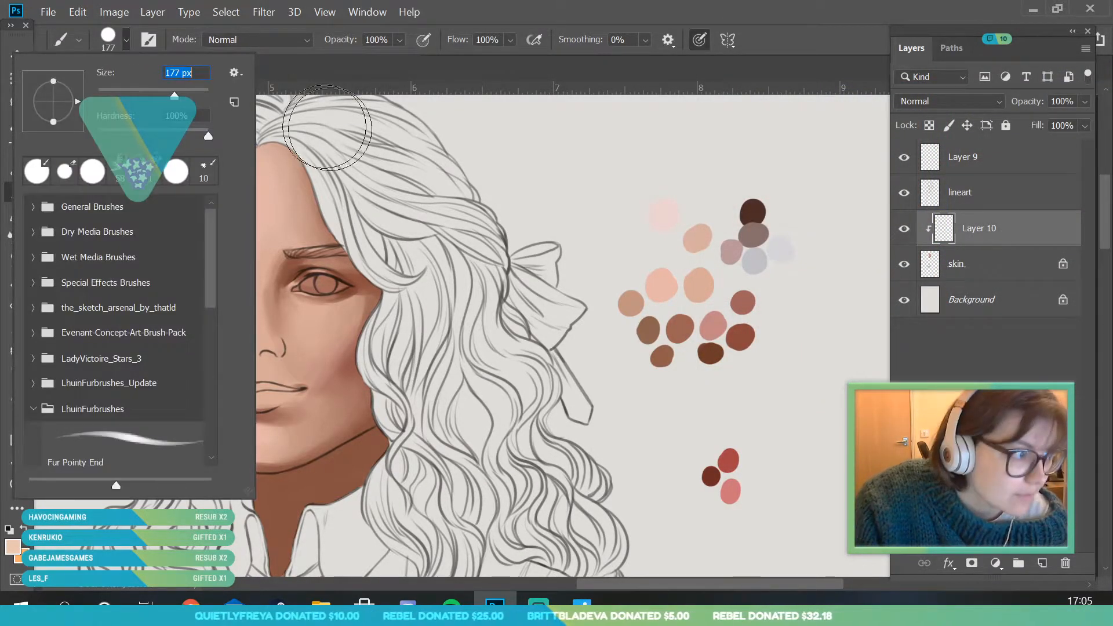
click(364, 145)
mouse_move(202, 244)
mouse_down()
mouse_move(260, 154)
mouse_move(260, 239)
mouse_move(281, 258)
mouse_up()
mouse_move(214, 225)
mouse_down()
mouse_move(200, 242)
mouse_move(202, 218)
mouse_move(174, 255)
mouse_move(177, 278)
mouse_up()
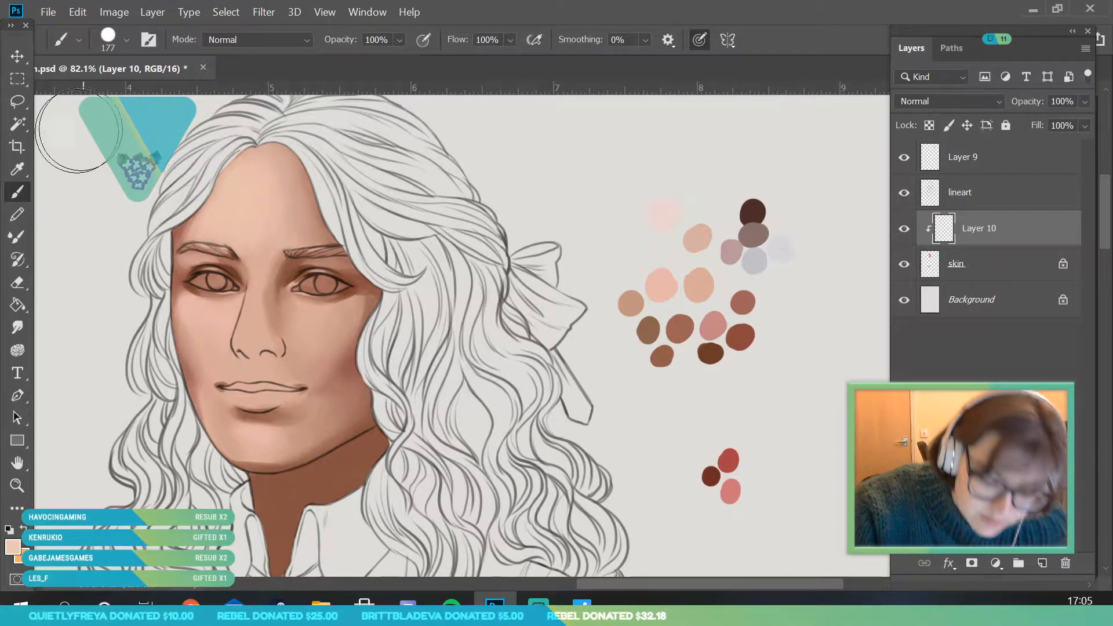
- Sample tones from the upper forehead and blend the highlight across the middle of the forehead with the 177 px brush
key(i)
click(270, 173)
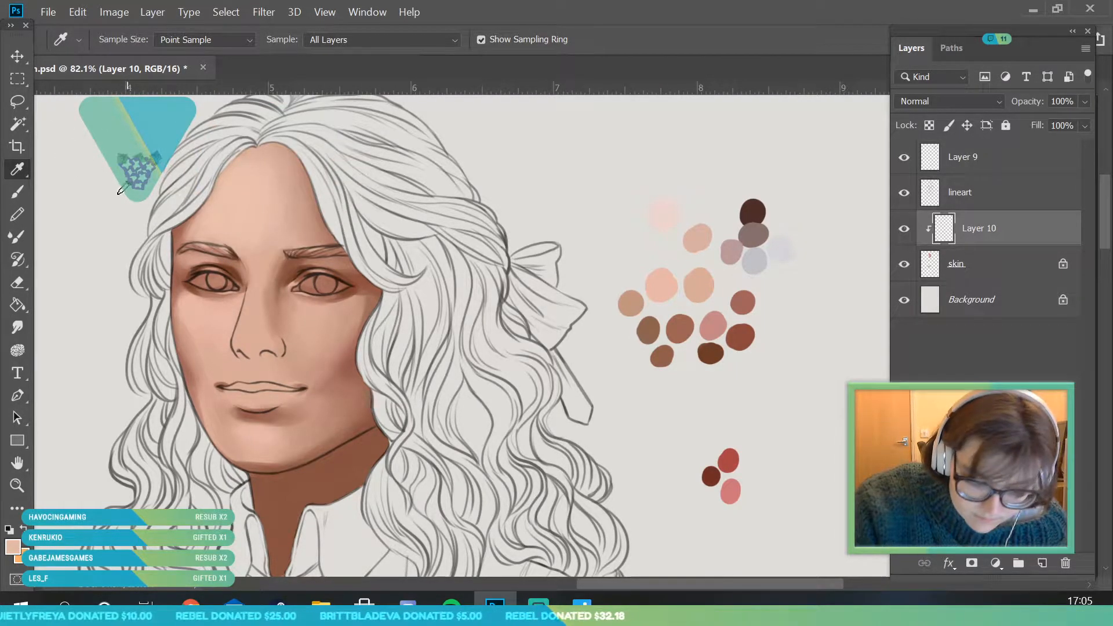
key(b)
mouse_move(299, 225)
mouse_down()
mouse_move(239, 194)
mouse_move(258, 169)
mouse_move(253, 224)
mouse_up()
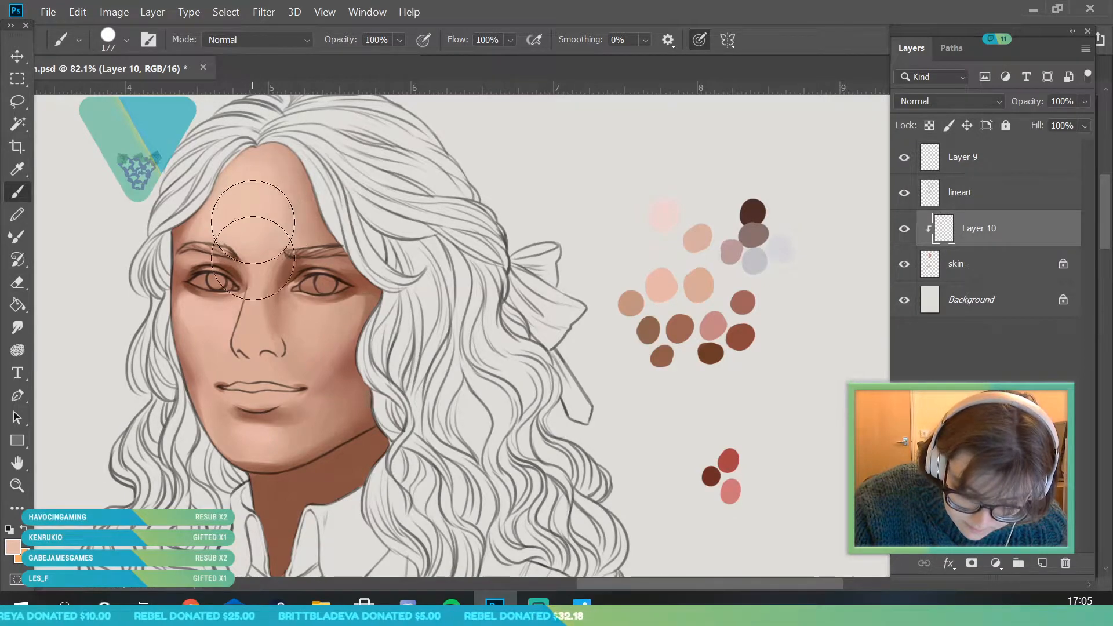
key(i)
click(281, 176)
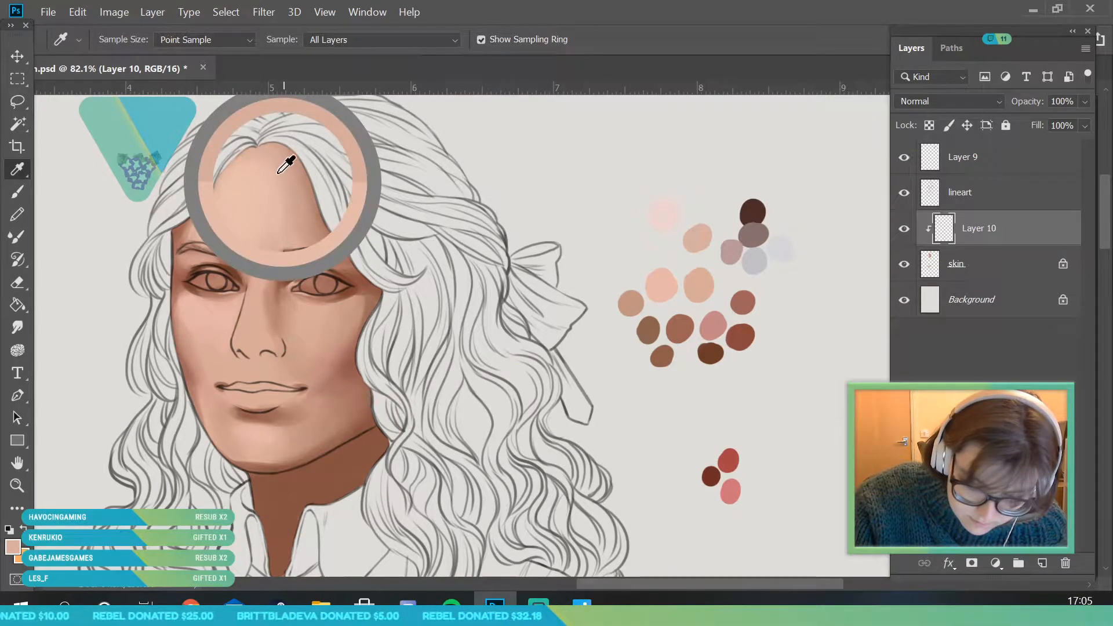
key(b)
mouse_move(273, 163)
mouse_down()
mouse_move(293, 221)
mouse_move(312, 236)
mouse_move(276, 223)
mouse_up()
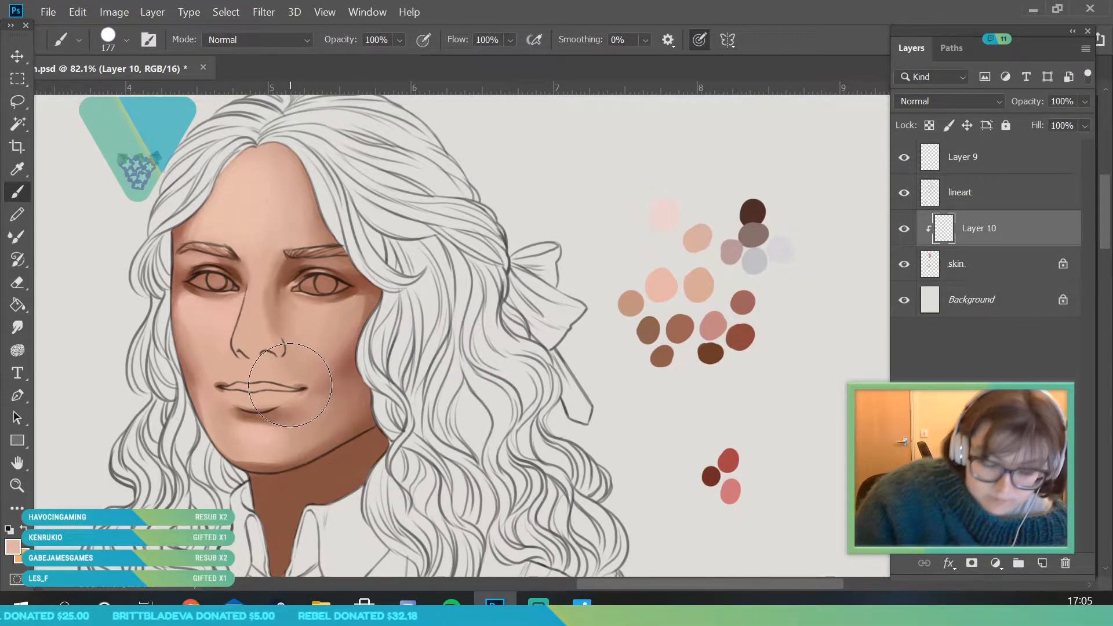
- Sample the light peach from the side of the forehead and set the brush size to 75 px
key(i)
click(230, 186)
key(b)
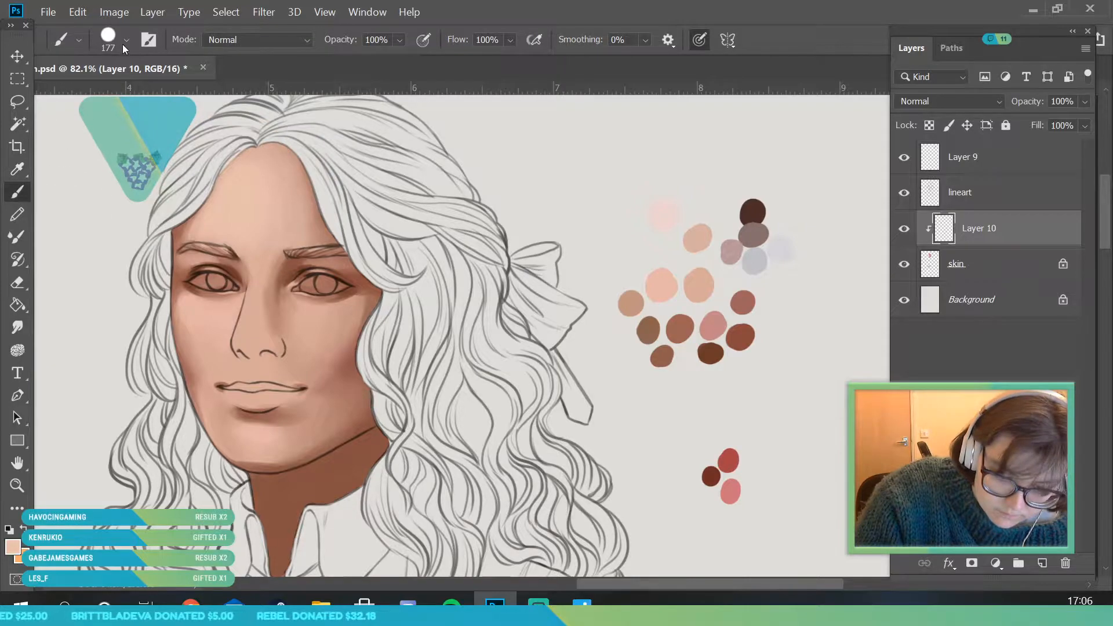
click(126, 40)
text(75)
key(Return)
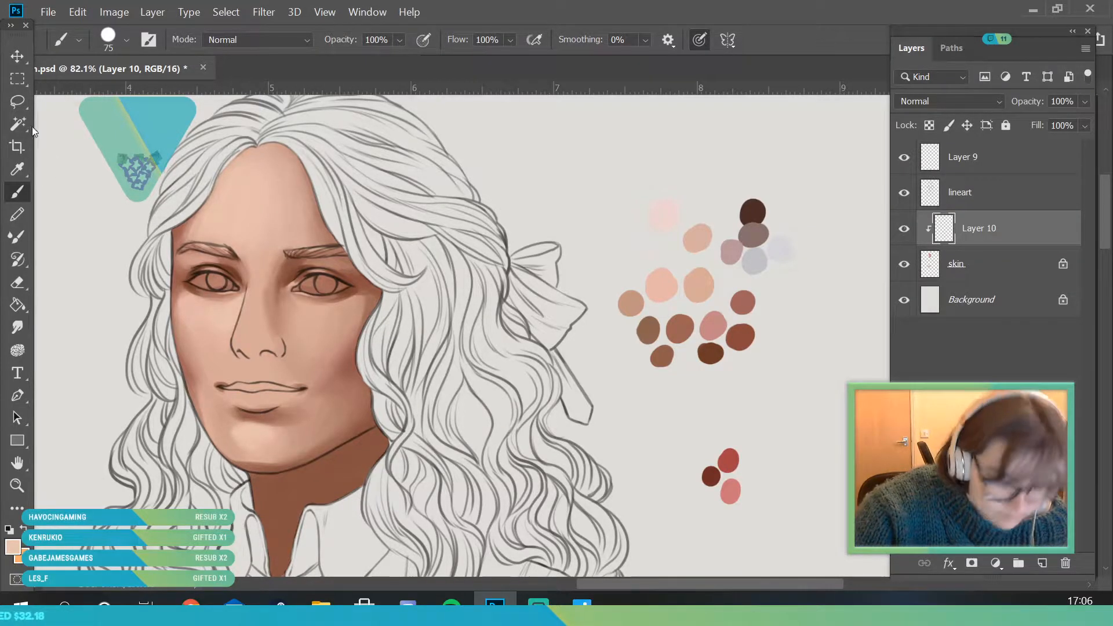
- Sample peach tones from the chin and its side, and blend the edges of the chin highlight with the 75 px brush
click(18, 168)
mouse_move(255, 441)
mouse_down()
mouse_move(241, 432)
mouse_move(244, 444)
mouse_up()
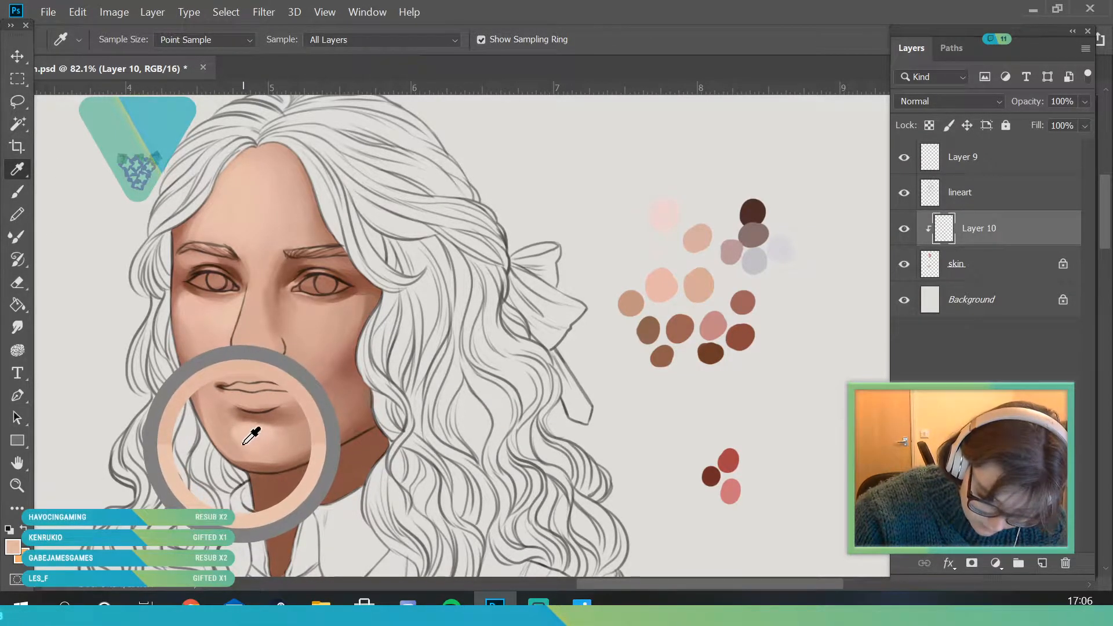
click(17, 191)
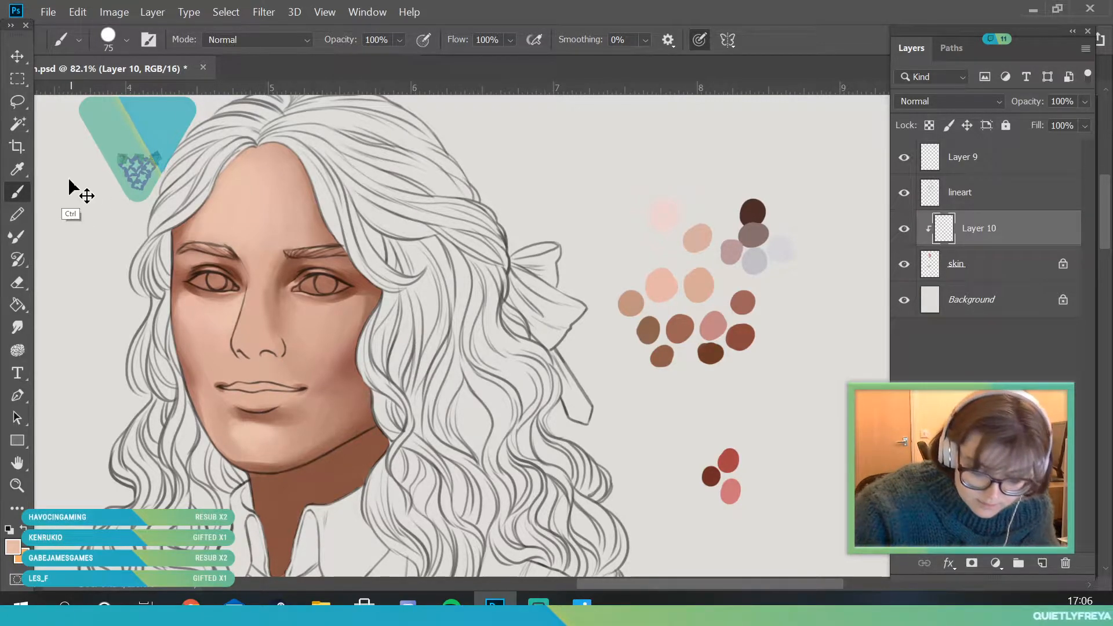
click(17, 169)
click(20, 488)
drag(240, 451, 278, 494)
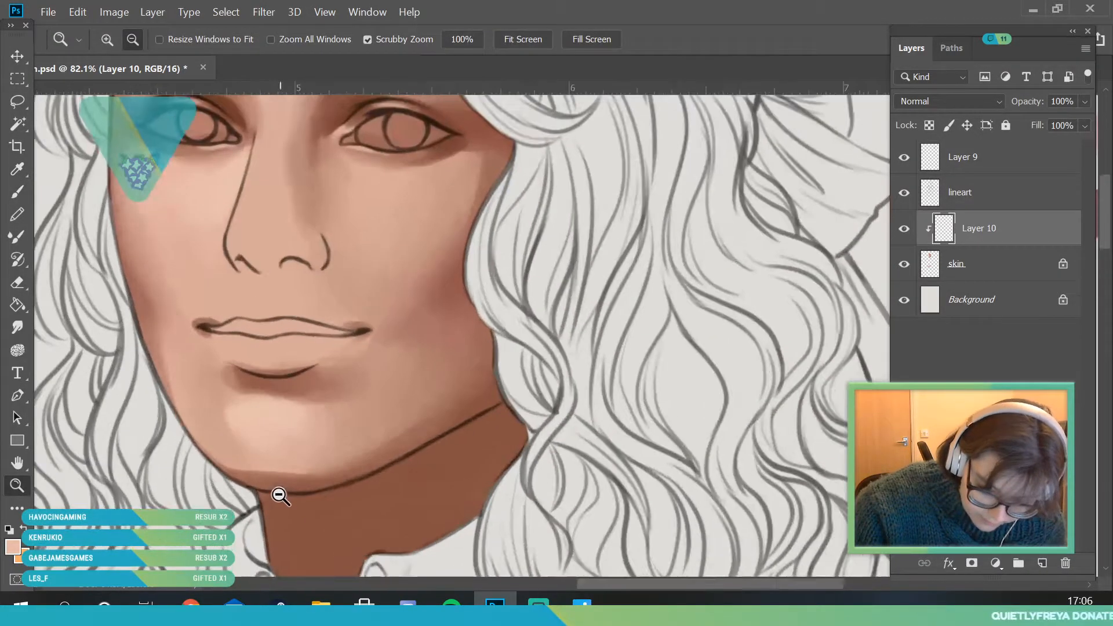
click(19, 176)
click(231, 433)
click(17, 193)
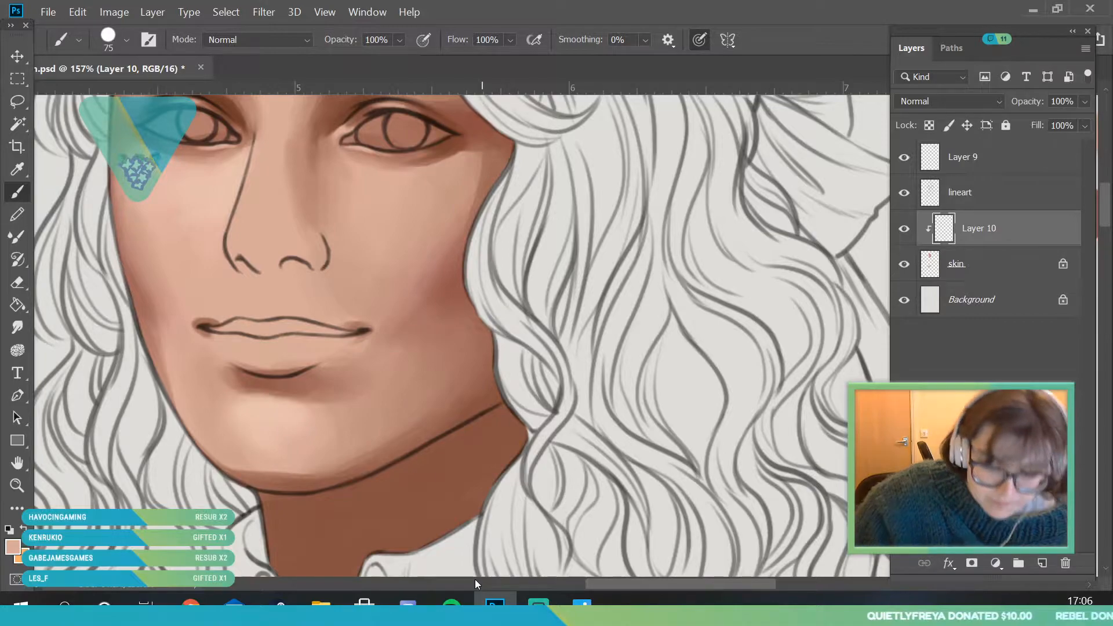
- Sample the light peach below the lower lip and extend the chin highlight with the 75 px brush
key(i)
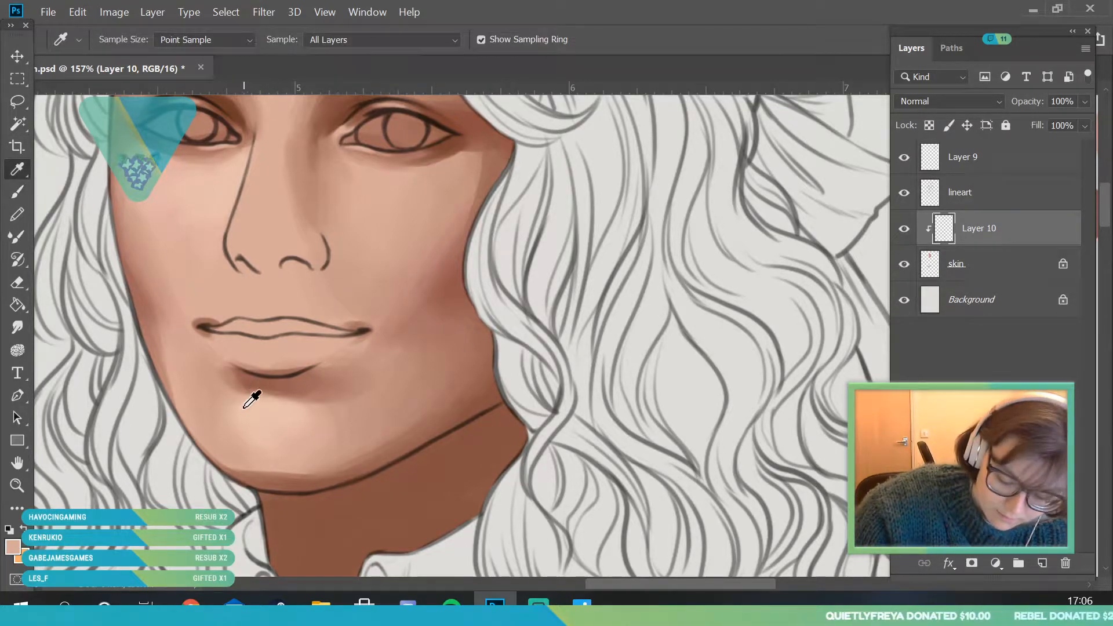
key(b)
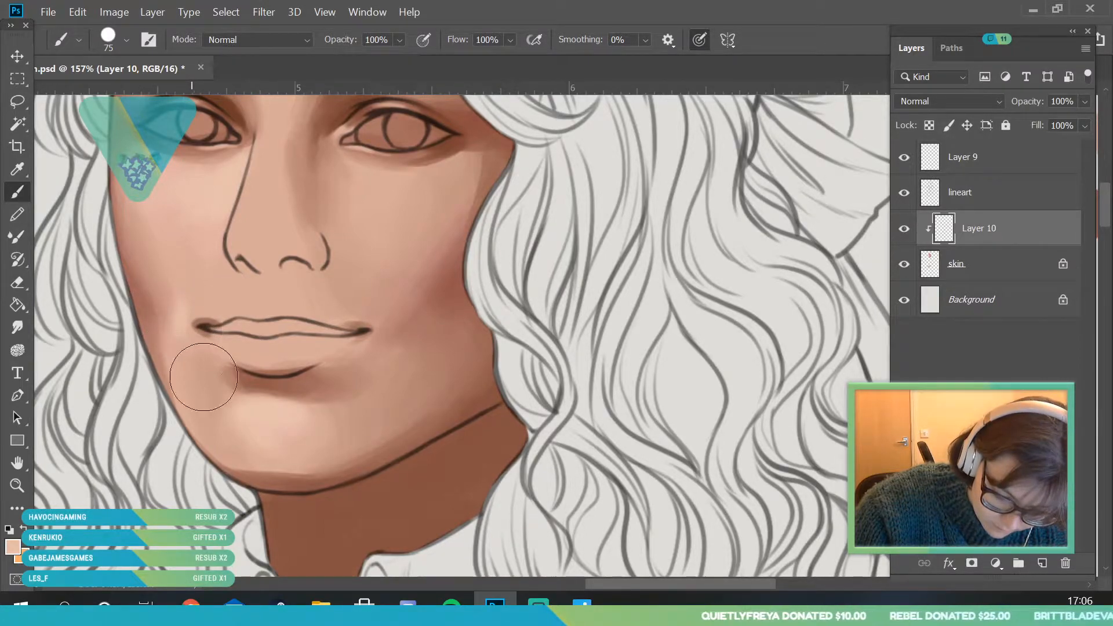
key(z)
drag(202, 337, 148, 338)
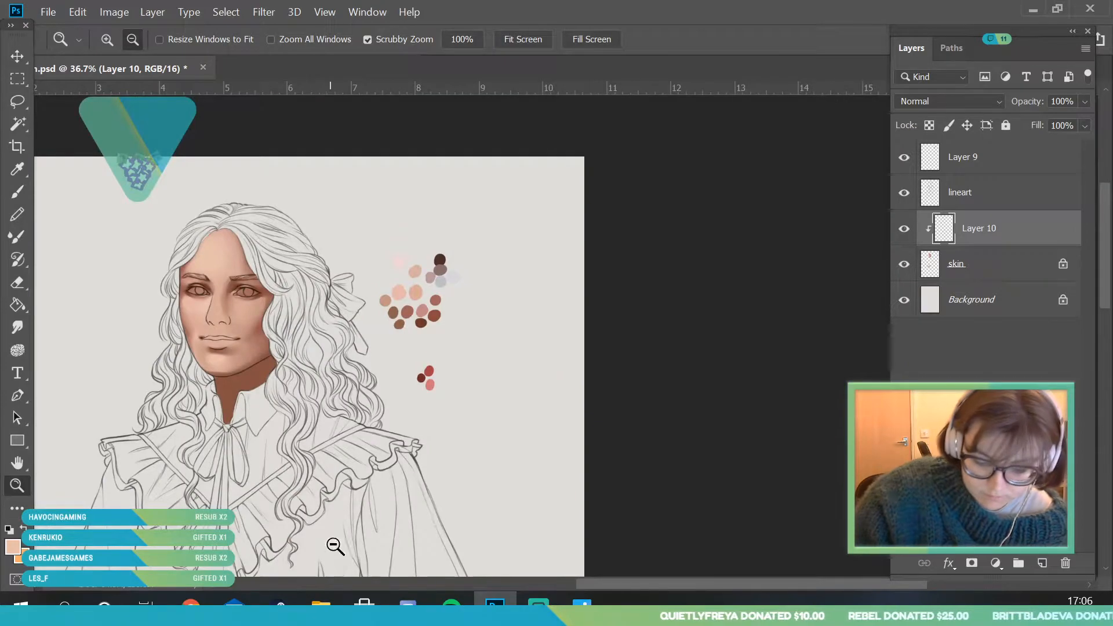
drag(265, 363, 248, 352)
scroll(247, 353, up, 5)
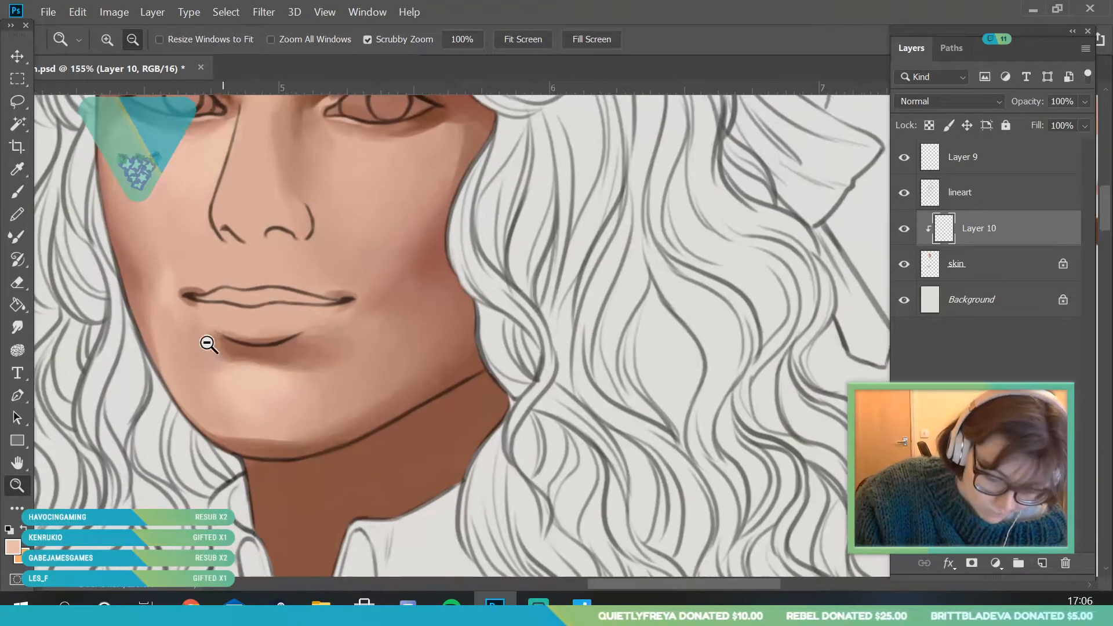
- Sample the darker skin tone below the mouth corner and soften the area beside the lower lip with the 75 px brush
click(17, 169)
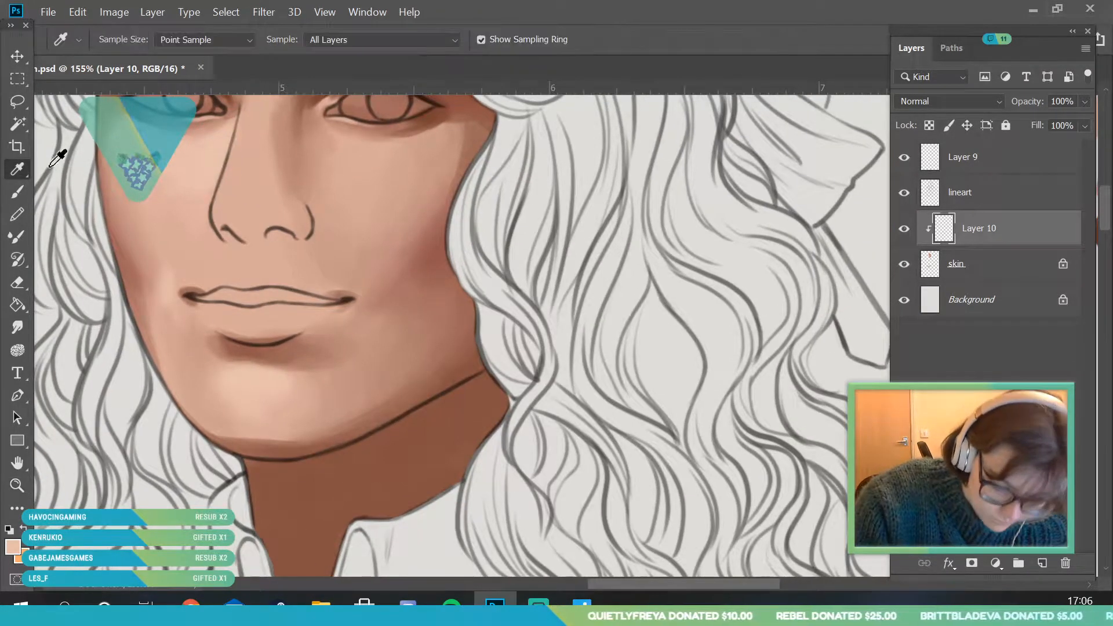
click(208, 335)
click(17, 191)
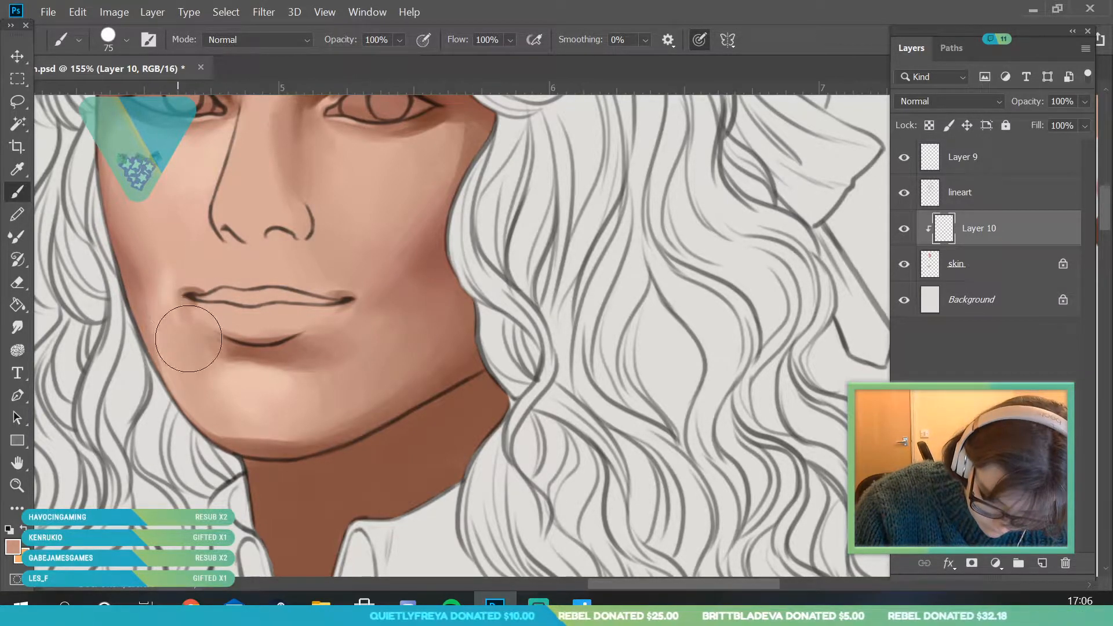
- Sample the pinkish tone from the lower cheek and blend it down along the narrow side of the jaw
click(18, 486)
drag(193, 324, 134, 342)
drag(133, 561, 196, 355)
click(18, 170)
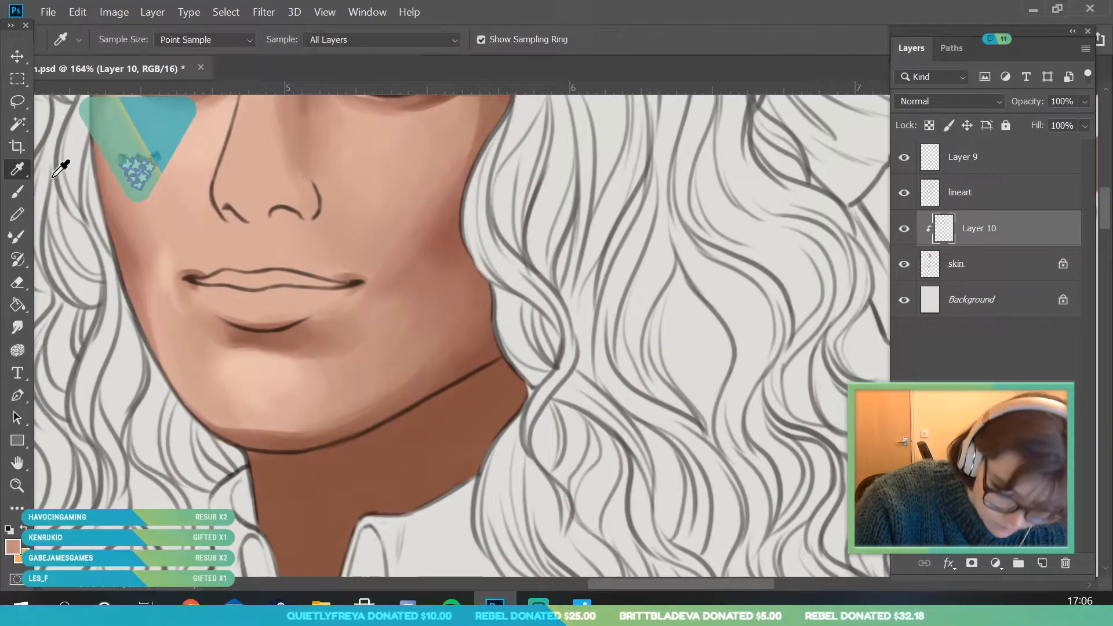
click(149, 293)
click(18, 192)
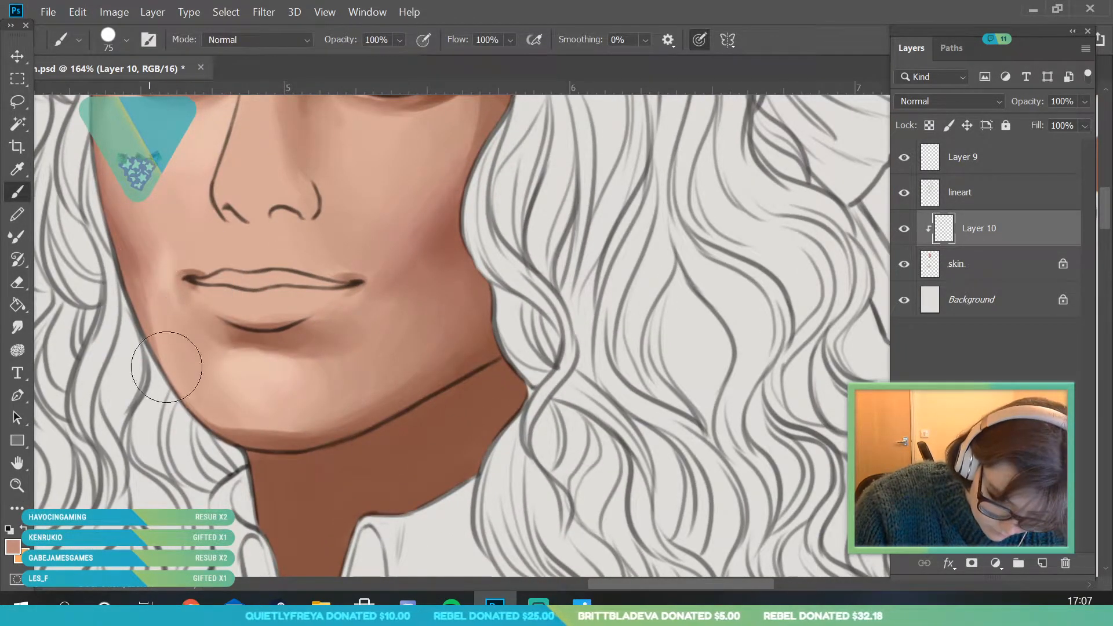
mouse_move(157, 325)
mouse_down()
mouse_move(142, 255)
mouse_move(145, 292)
mouse_up()
- Sample the light peach from the cheek under the eye, set the brush size to 25 px, and paint highlights above the upper lip
click(18, 485)
drag(199, 323, 114, 354)
drag(228, 272, 279, 345)
mouse_move(194, 307)
mouse_down()
mouse_move(231, 381)
mouse_move(220, 387)
mouse_up()
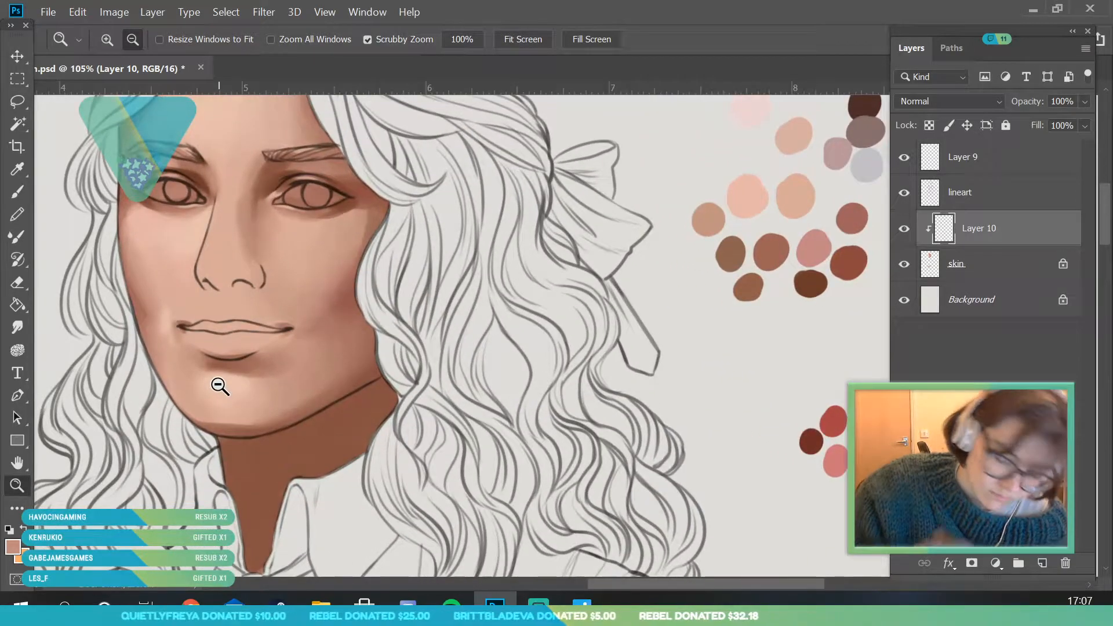
drag(159, 226, 93, 189)
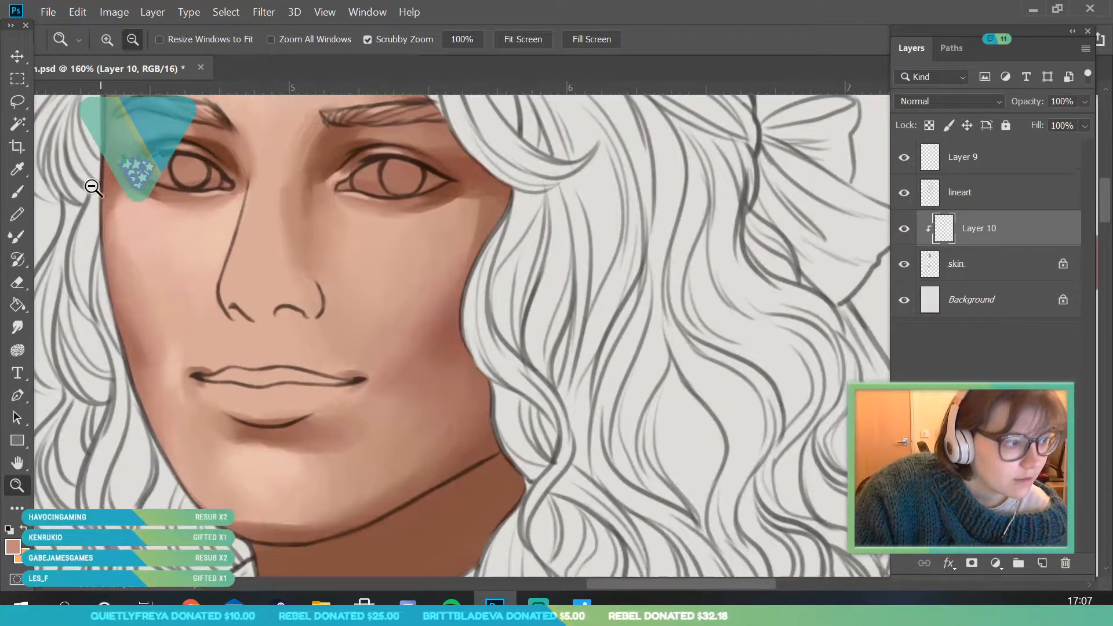
click(19, 173)
click(181, 236)
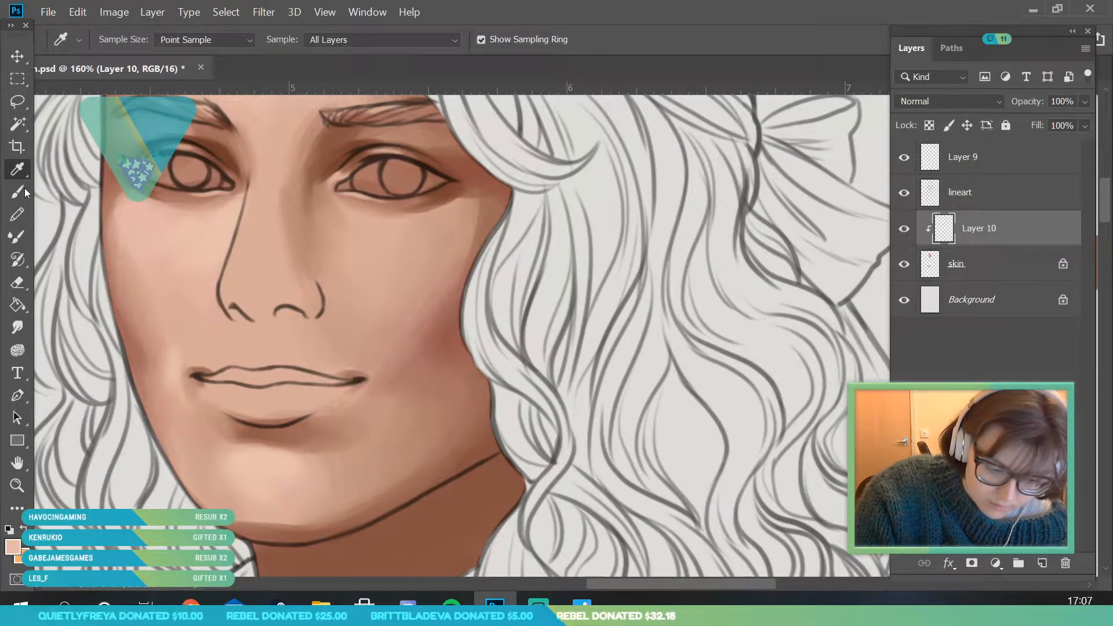
click(19, 190)
click(126, 42)
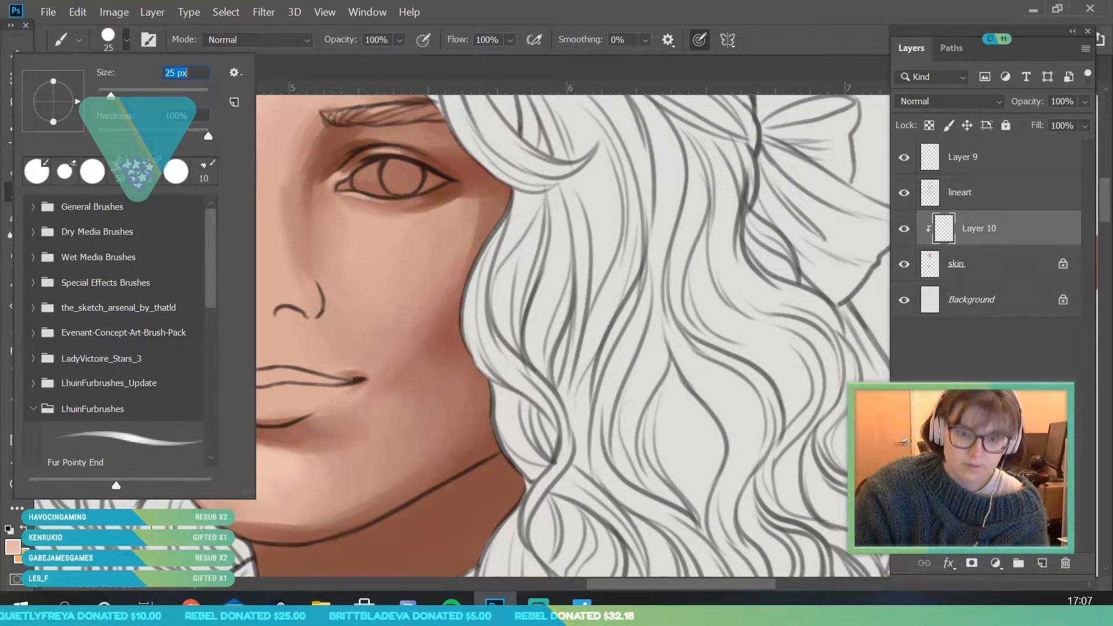
click(164, 526)
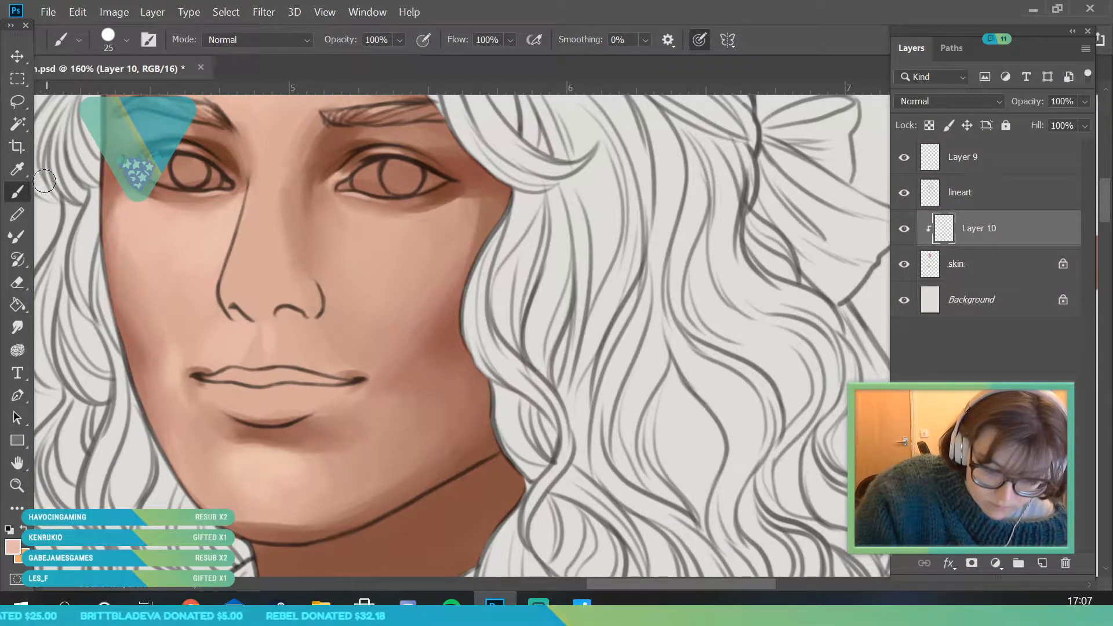
- Sample shadow tones from beside the nose and paint the philtrum groove between nose and upper lip with the 25 px brush
key(i)
click(302, 241)
click(26, 194)
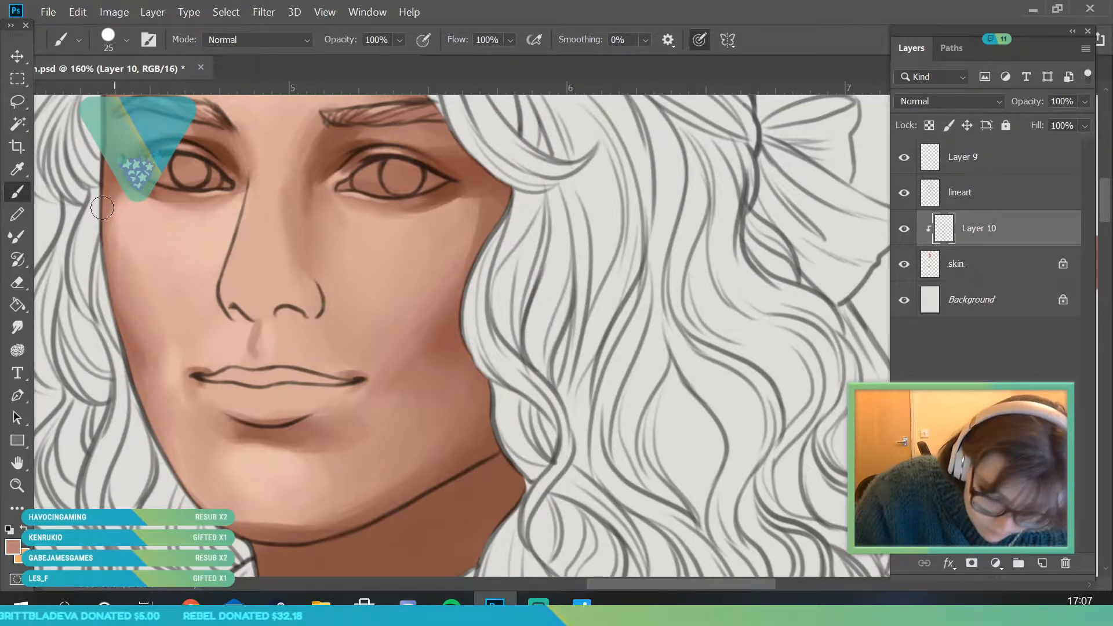
key(i)
click(26, 202)
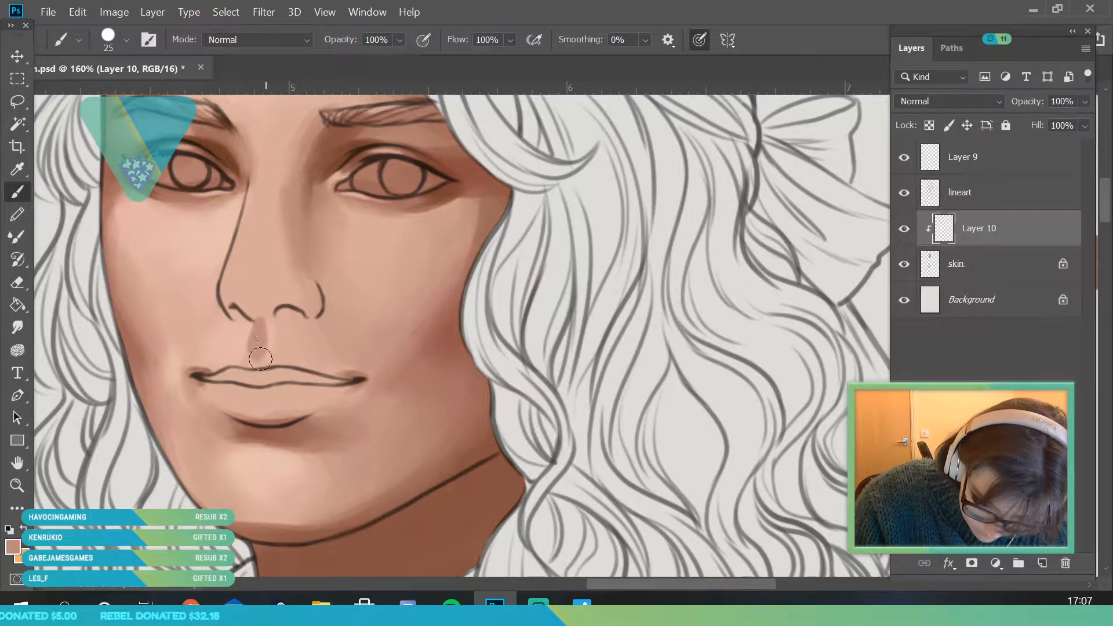
click(21, 174)
click(212, 188)
key(b)
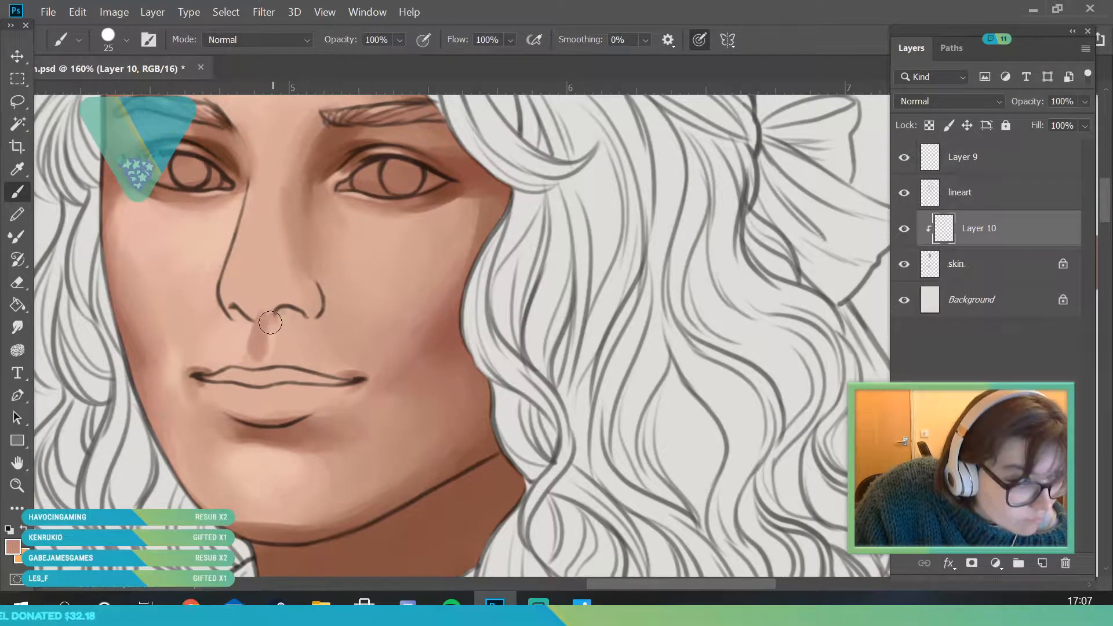
- Shade the underside of the nose and the far nostril, resampling skin tones to soften the transition to the upper lip
drag(264, 315, 314, 291)
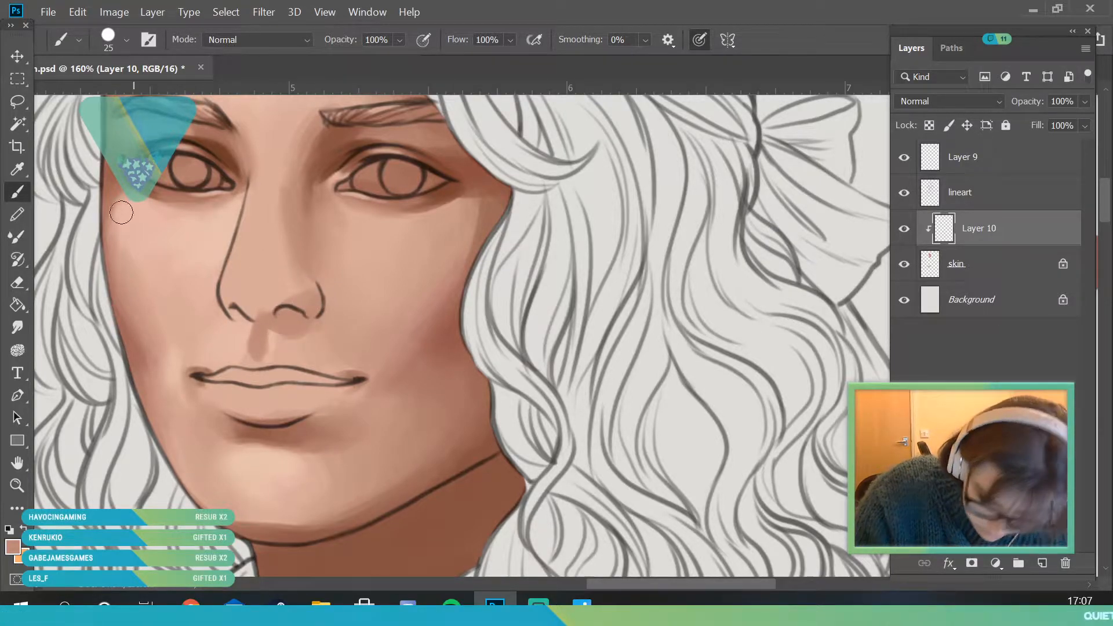
key(i)
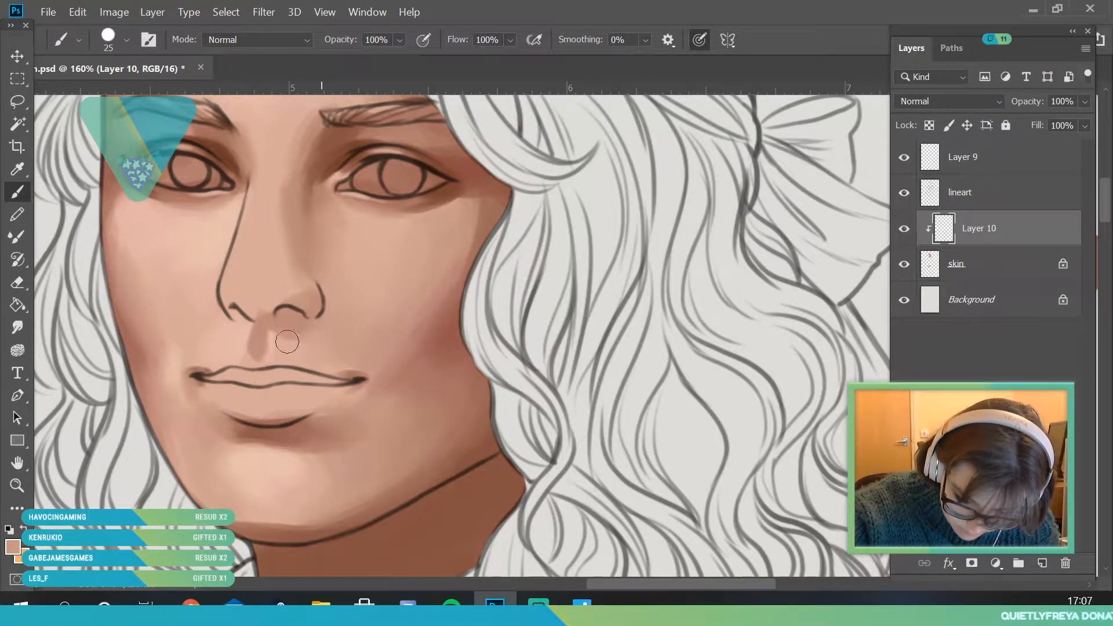
click(18, 485)
mouse_move(268, 330)
mouse_down()
mouse_move(212, 471)
mouse_move(209, 520)
mouse_up()
mouse_move(299, 330)
mouse_down()
mouse_move(304, 322)
mouse_move(310, 347)
mouse_up()
mouse_move(231, 311)
mouse_down()
mouse_move(255, 334)
mouse_move(248, 343)
mouse_up()
click(17, 192)
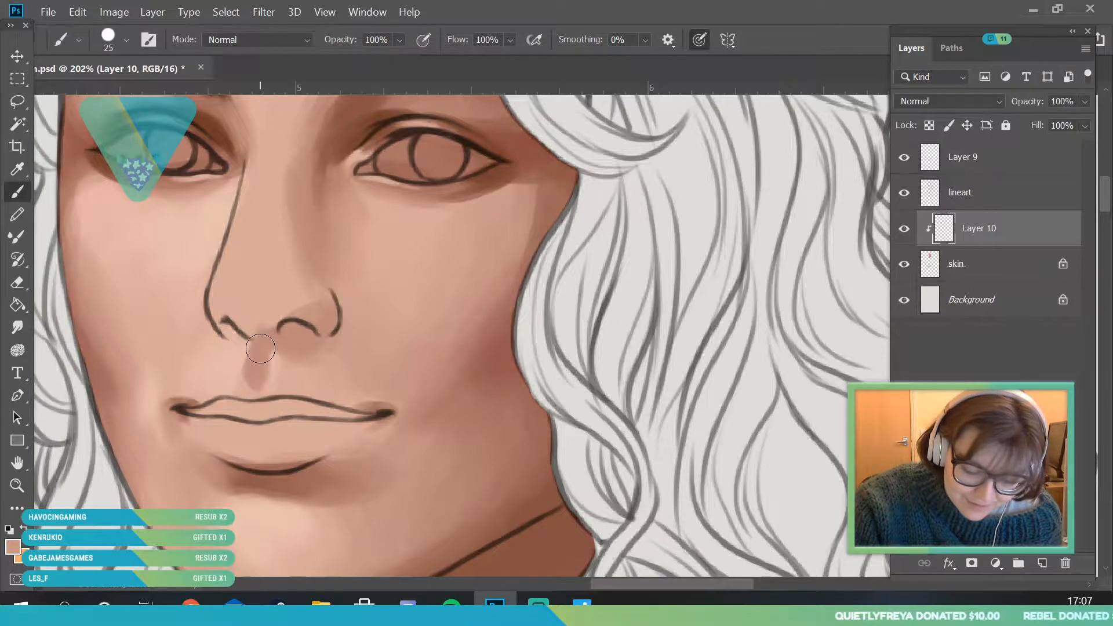
- Sample the philtrum shadow tone and shade the base of the nose and the near nostril with the 25 px brush
click(19, 170)
click(261, 351)
click(20, 191)
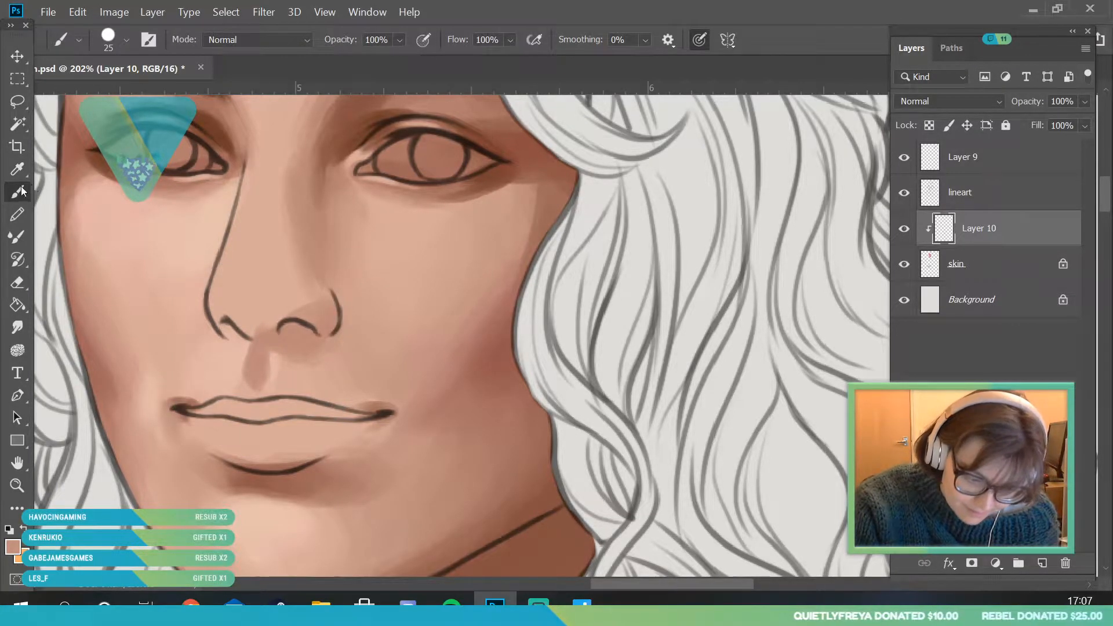
mouse_move(260, 370)
mouse_down()
mouse_move(220, 299)
mouse_move(229, 326)
mouse_move(251, 337)
mouse_move(245, 269)
mouse_up()
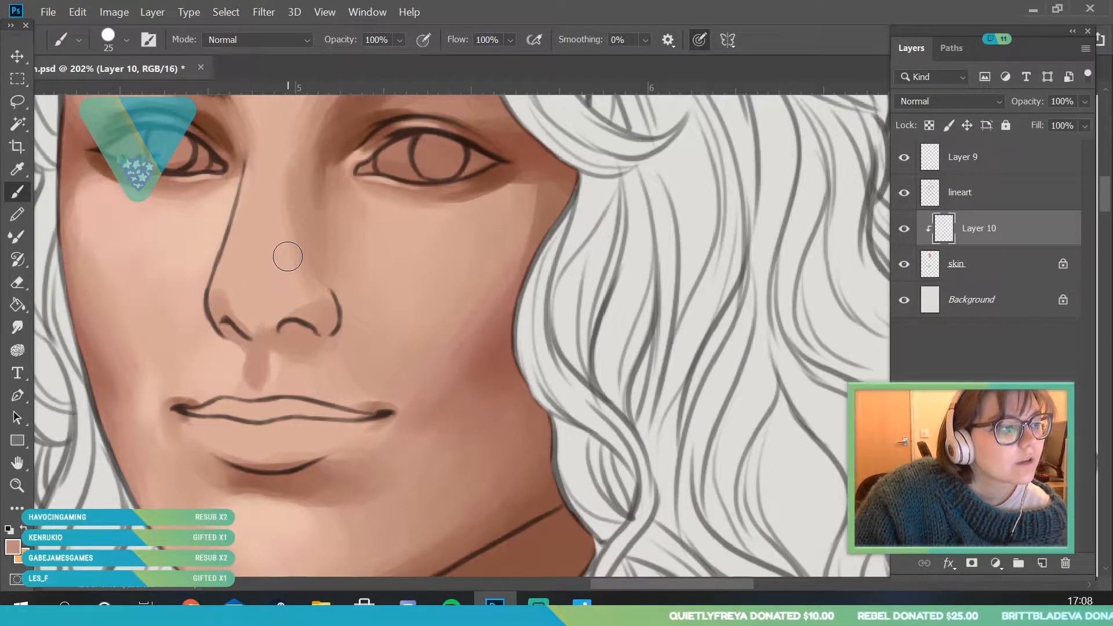
- Sample the reddish brown beside the nose bridge and deepen the shadow at the inner corner of the far eye
alt+click(318, 168)
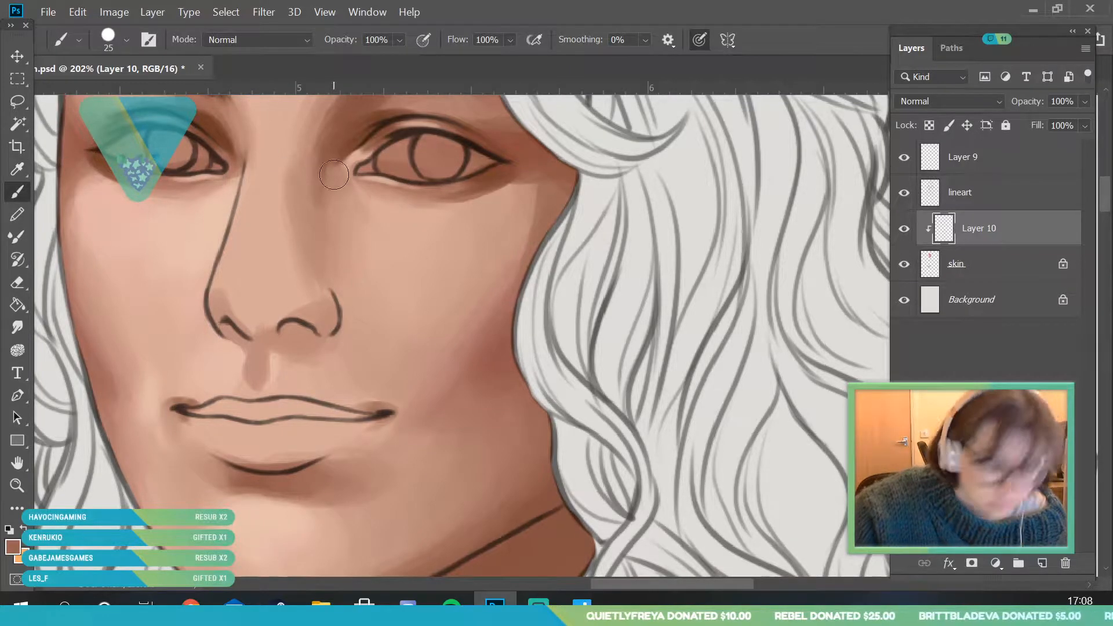
drag(334, 174, 348, 187)
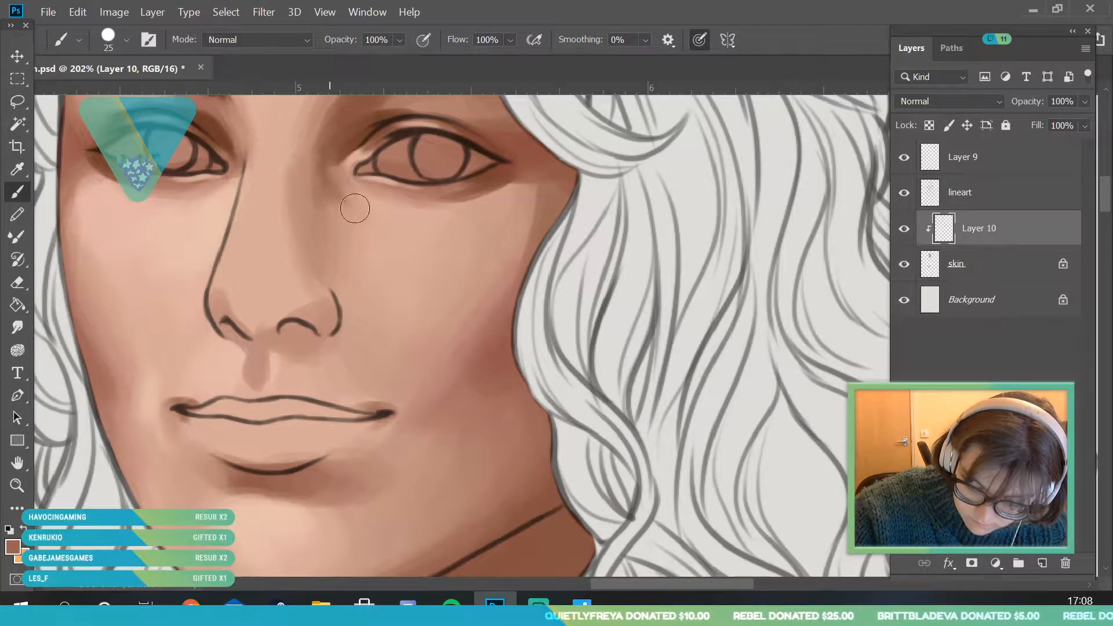
click(17, 490)
drag(242, 325, 159, 389)
drag(211, 277, 178, 196)
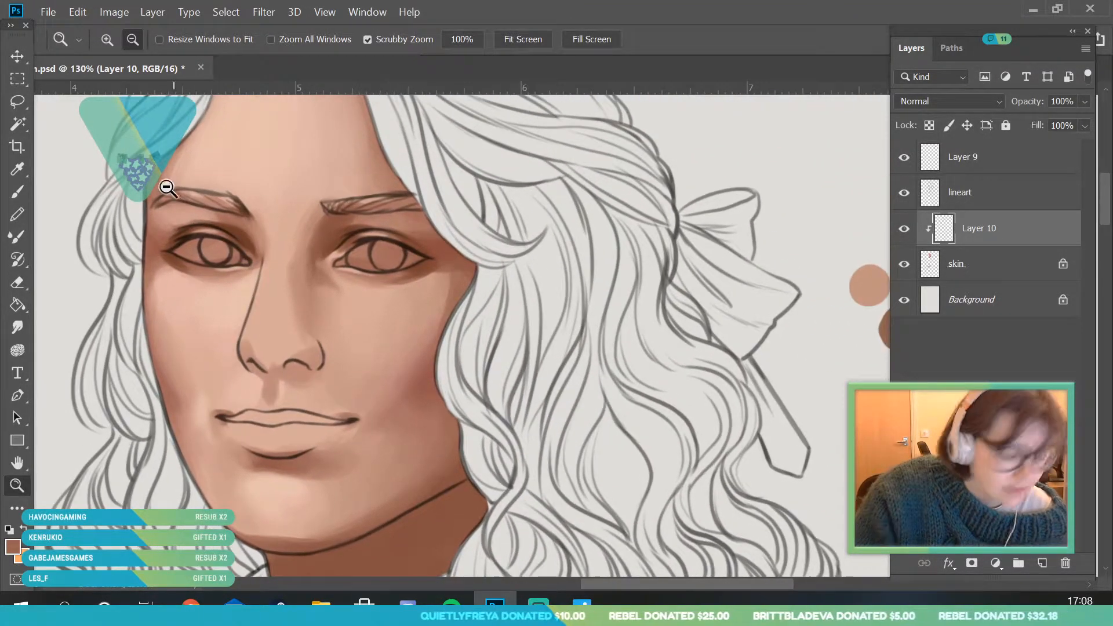
- Sample a lighter reddish brown, set the brush size to 50 px, and soften the shadow under the far eye's inner corner
click(16, 170)
click(25, 186)
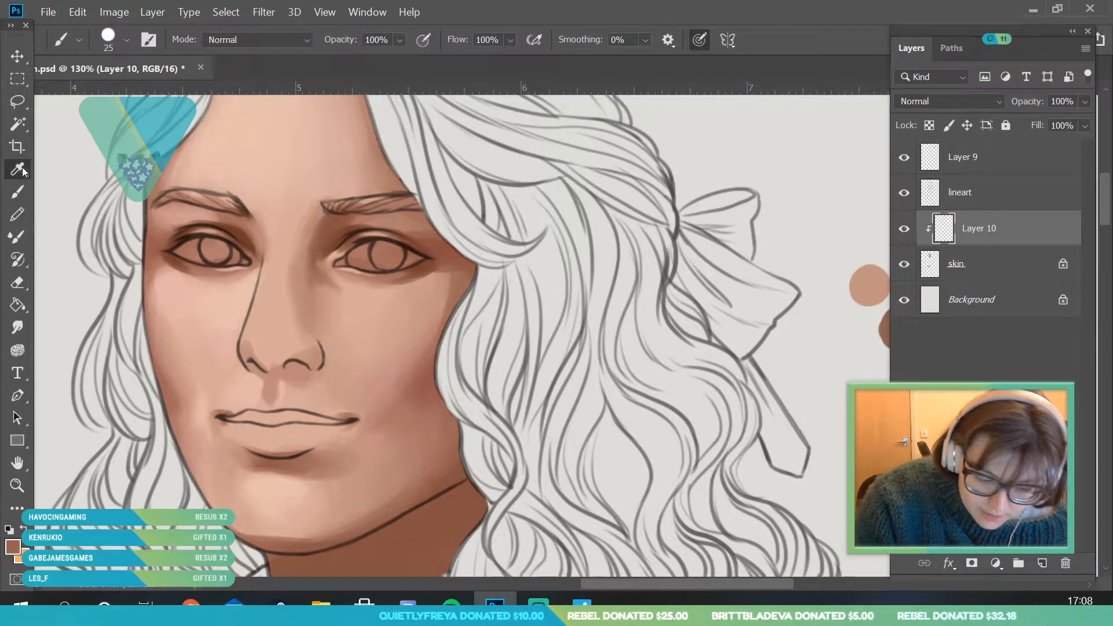
key(i)
click(23, 192)
click(112, 51)
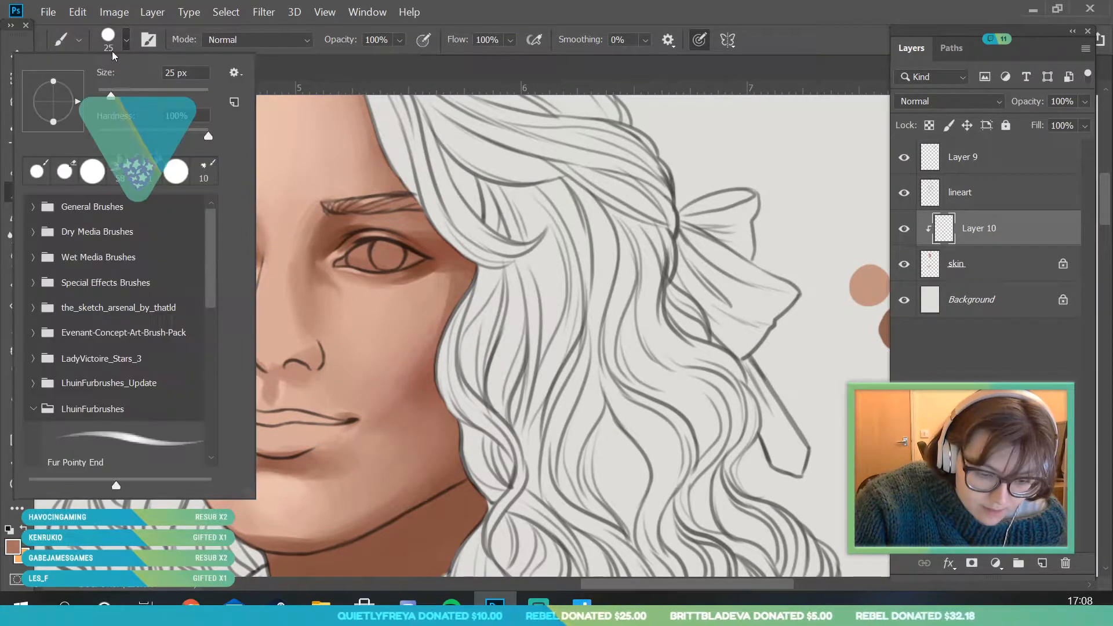
click(328, 287)
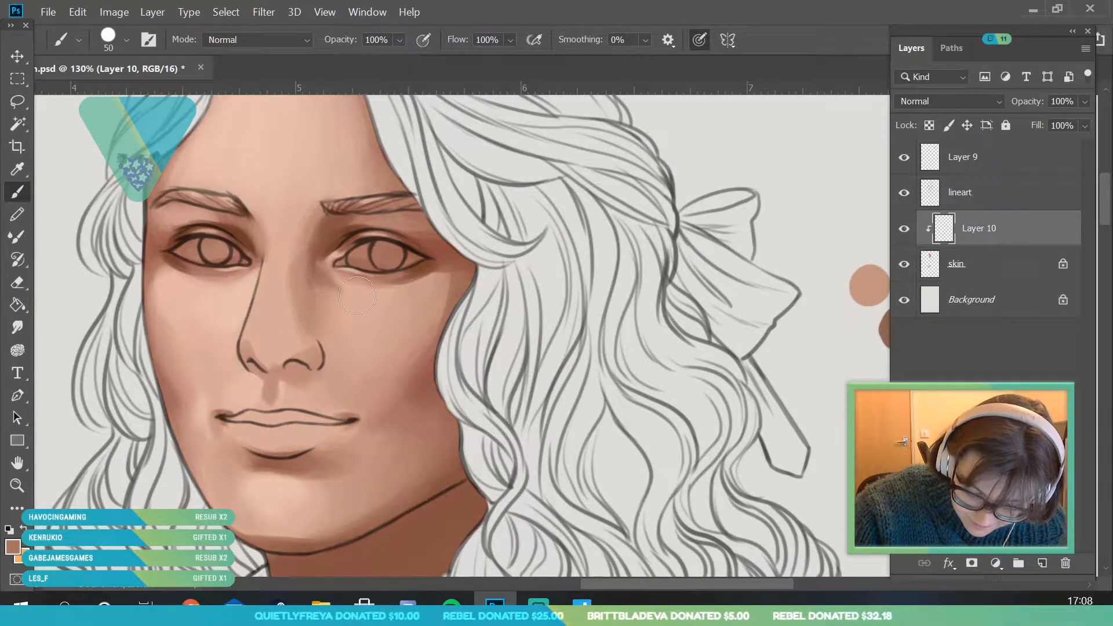
- Resample the shadow tone beside the nose bridge and blend it between the brow and the side of the nose with the 50 px brush
click(26, 168)
key(b)
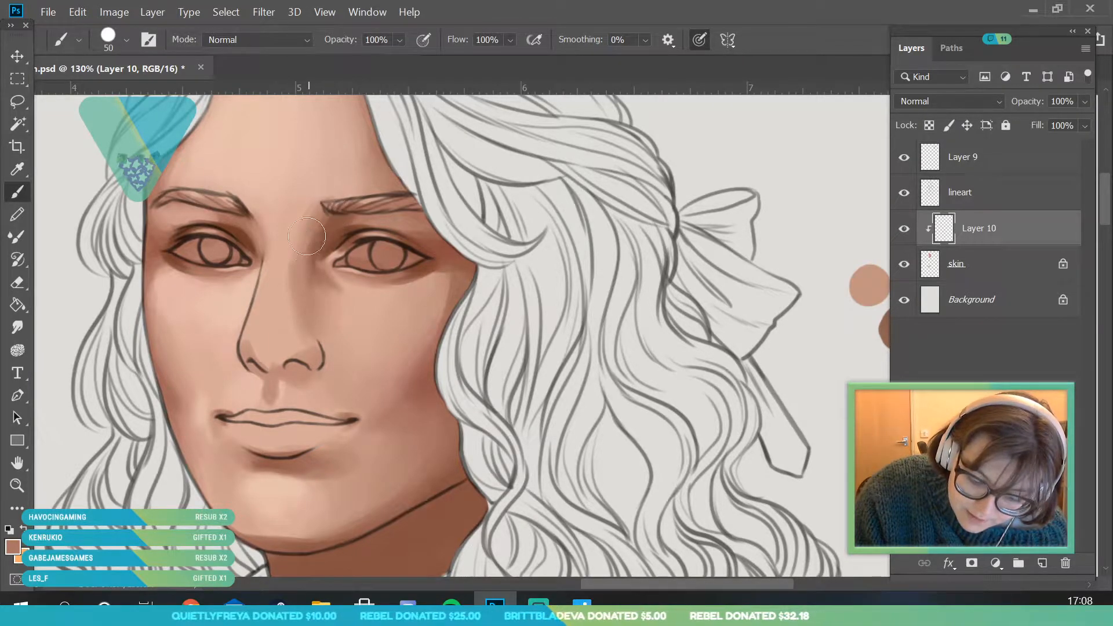
key(i)
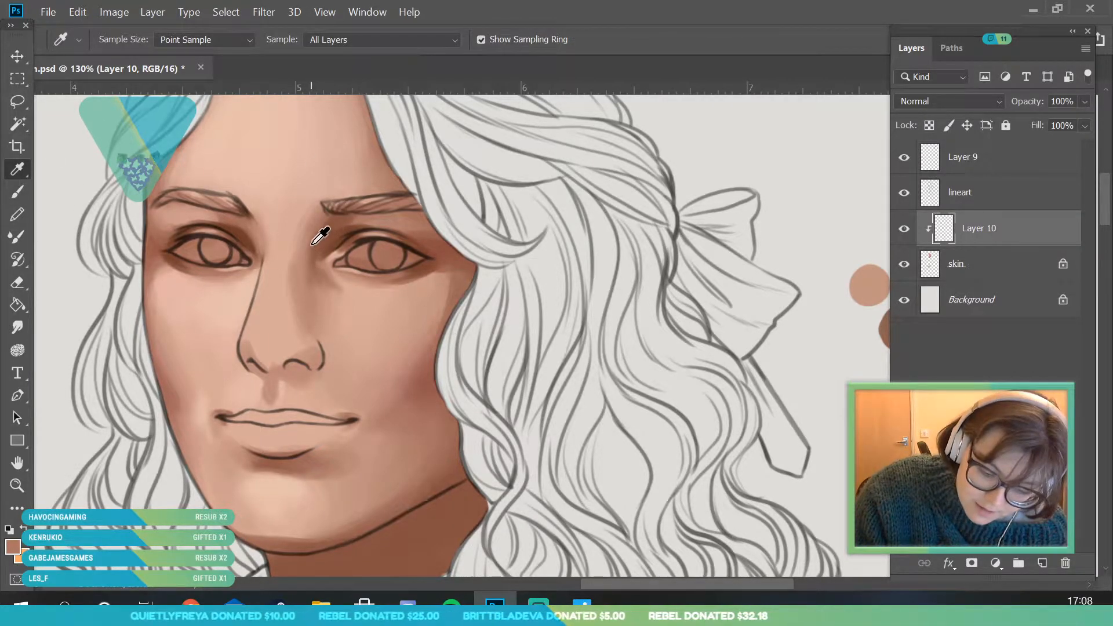
click(21, 194)
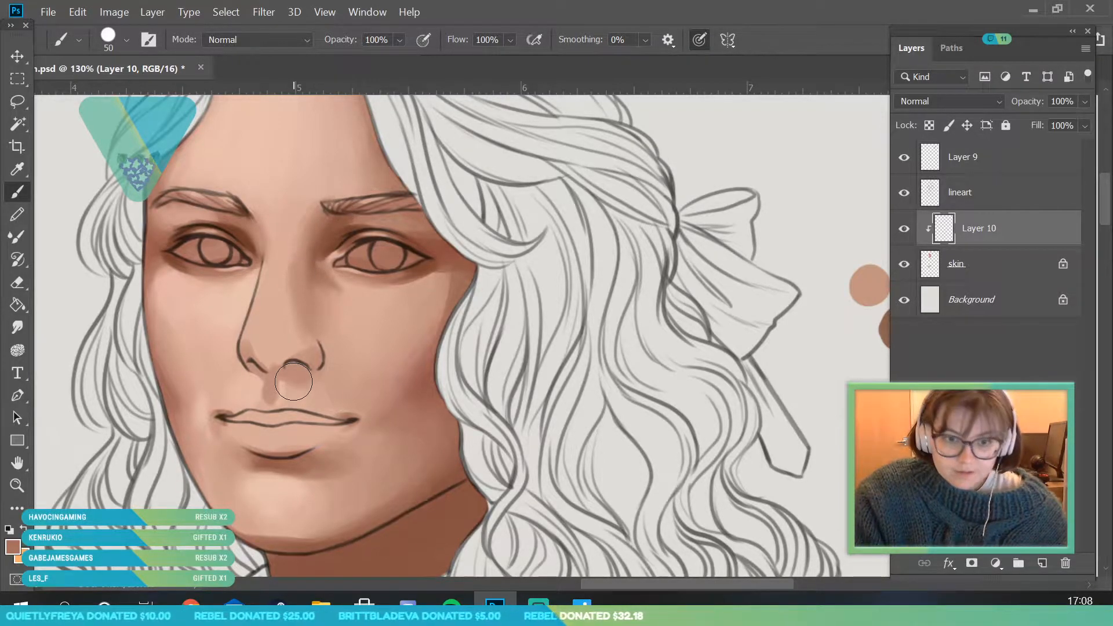
click(17, 486)
drag(371, 292, 404, 343)
scroll(404, 344, up, 5)
scroll(293, 360, up, 2)
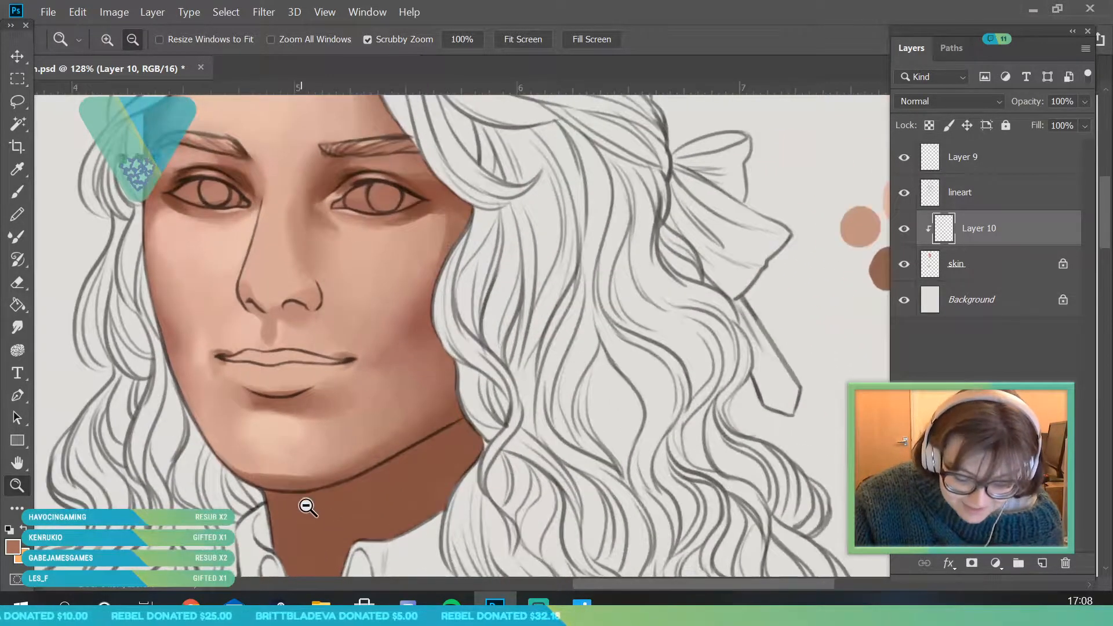
- Sample the reddish shadow tone at the jaw and shade the underside of the chin and jawline with the 50 px brush
scroll(303, 497, up, 2)
click(17, 169)
click(424, 418)
click(17, 191)
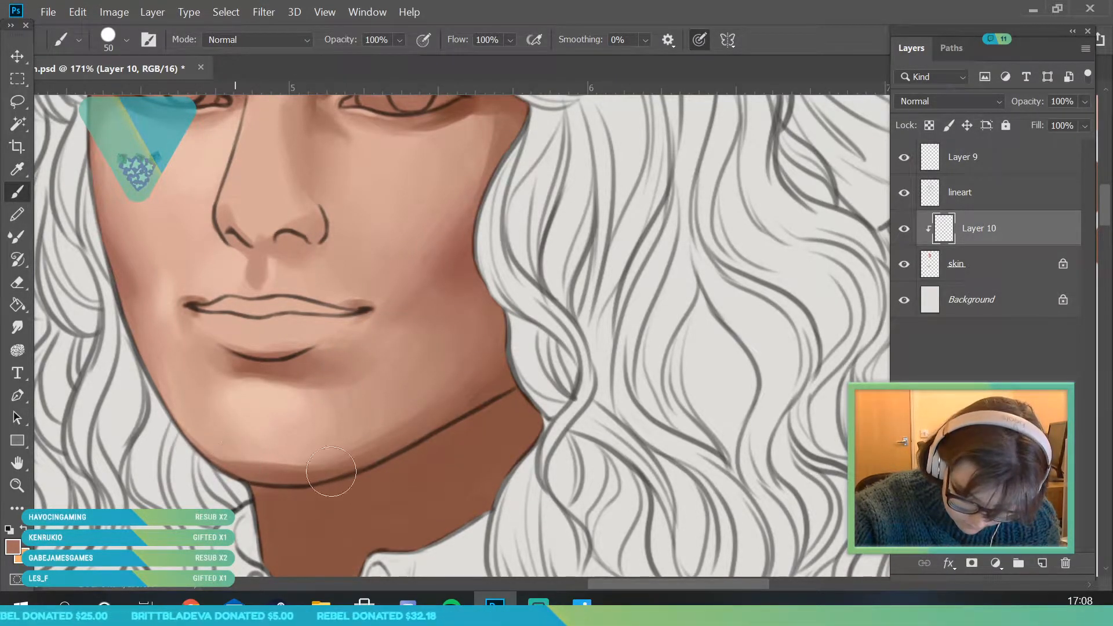
- Sample a lighter tone from the jaw, set the brush size to 29 px, and soften the shading along the chin edge
click(18, 169)
click(367, 440)
click(17, 192)
click(121, 48)
text(29)
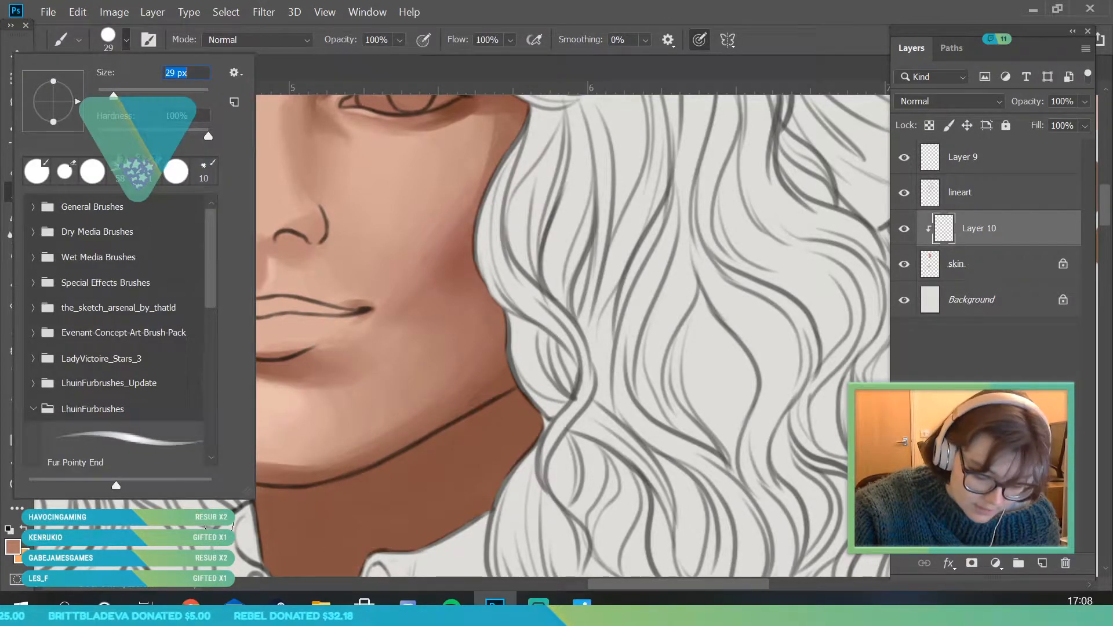
key(Return)
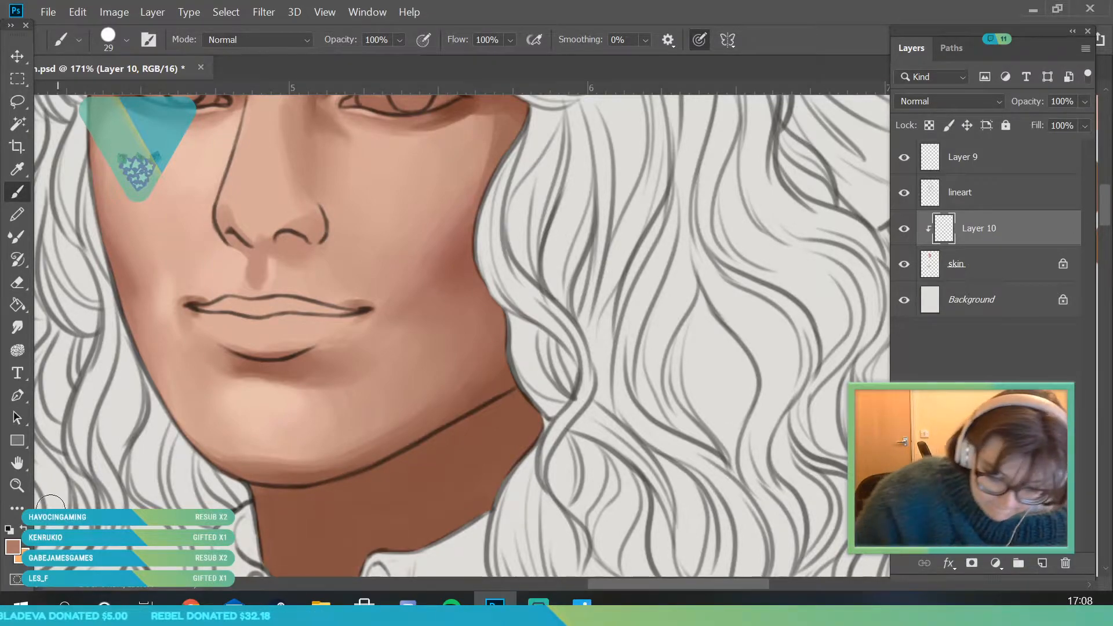
- Sample the light skin tone beside the nose bridge and touch up the face's light areas with the brush reduced to 34 px
click(18, 486)
drag(357, 396, 395, 453)
drag(381, 382, 391, 474)
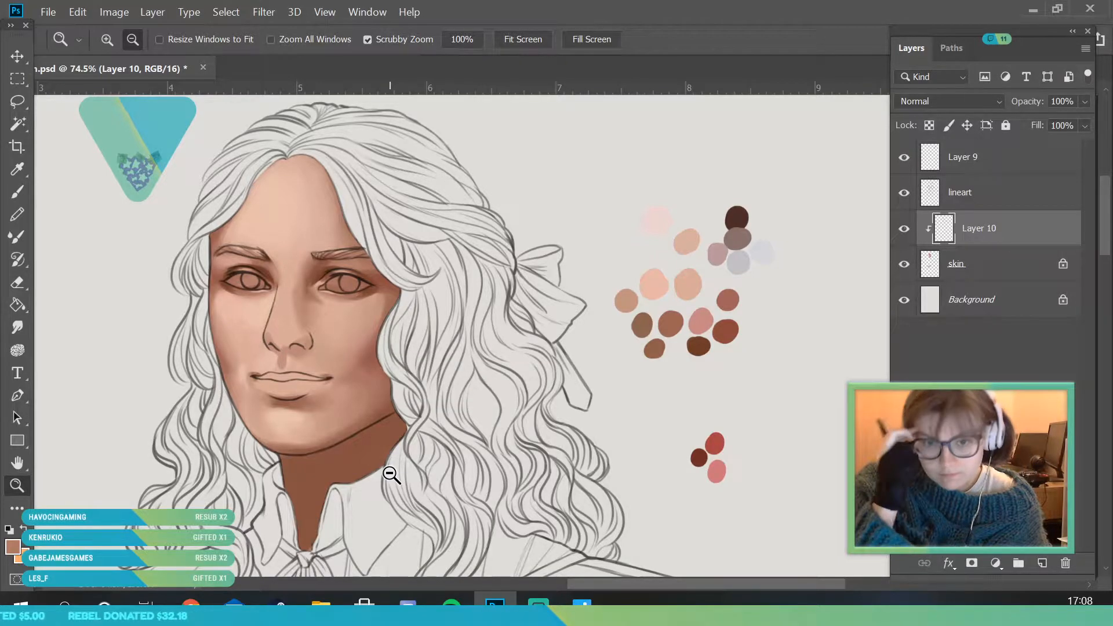
drag(343, 323, 346, 369)
click(19, 168)
click(261, 313)
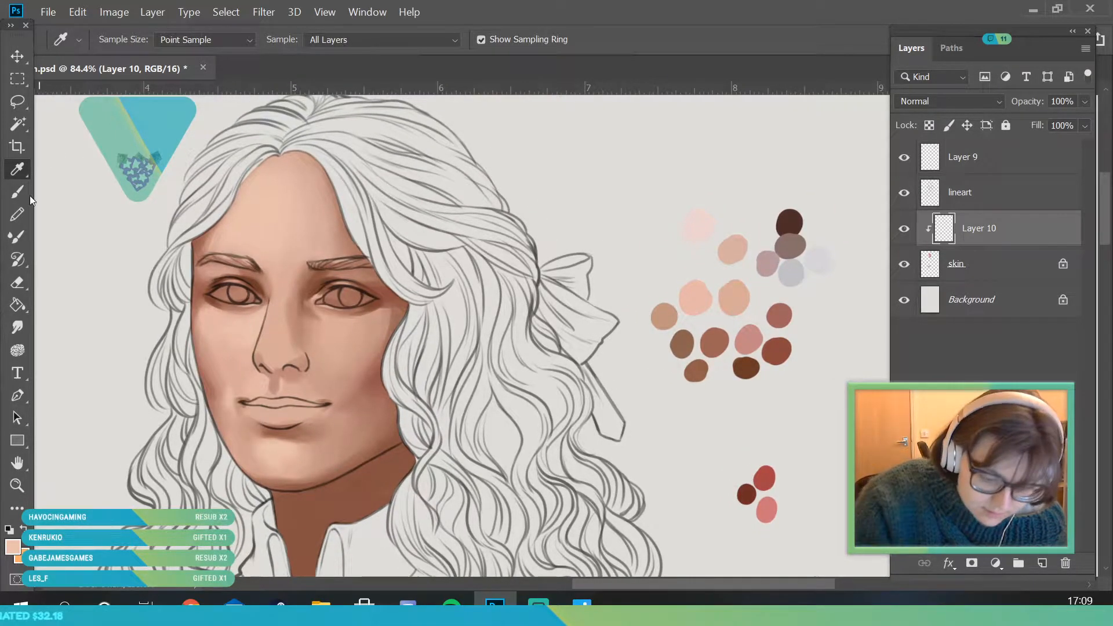
click(17, 192)
click(127, 39)
click(364, 134)
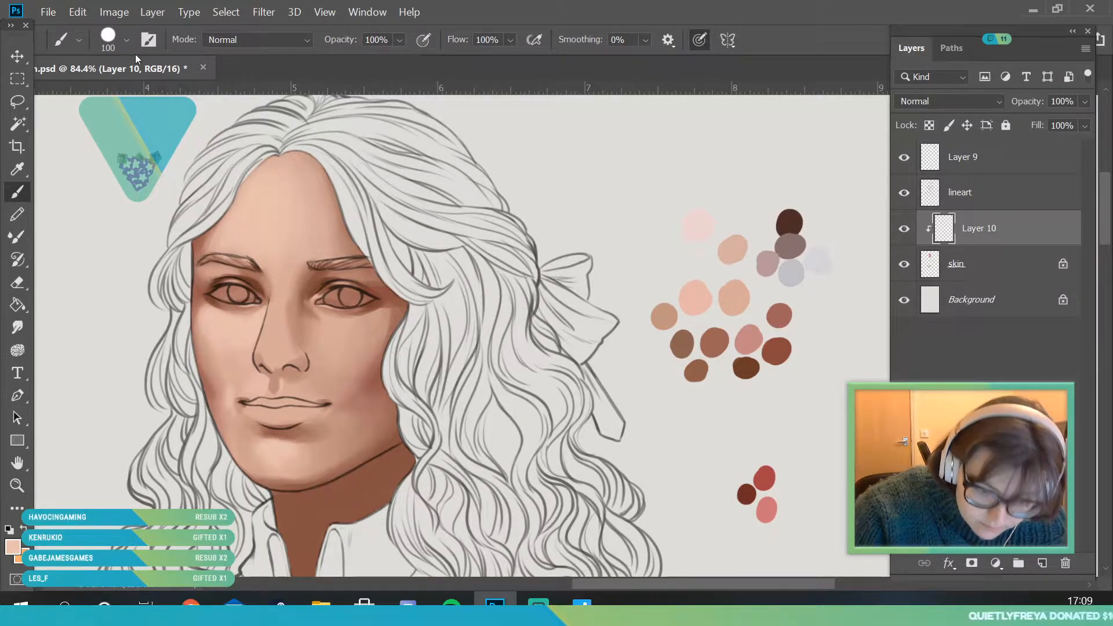
click(126, 40)
click(312, 116)
click(125, 40)
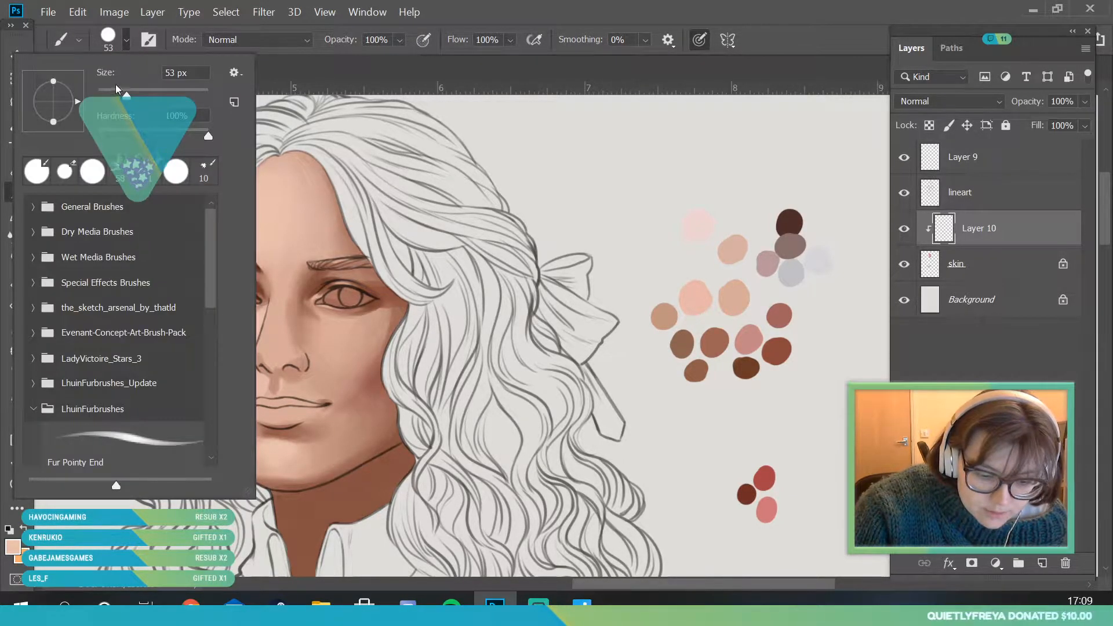
click(300, 121)
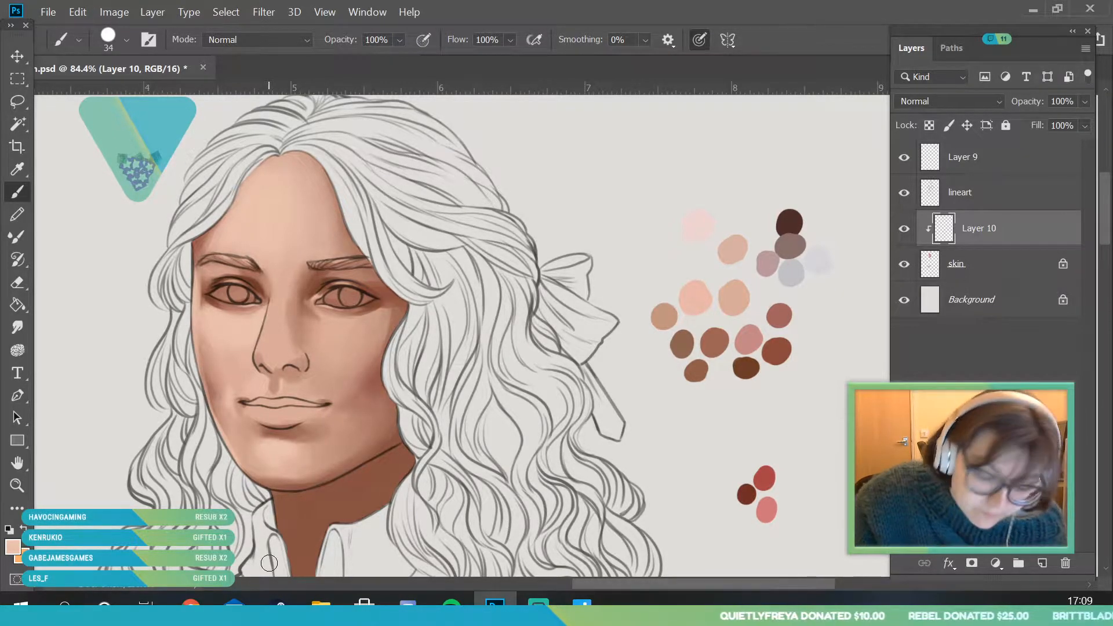
- Sample the pale pink palette swatch, set the brush size to 155 px, and paint broad highlights on the forehead and far cheek
key(i)
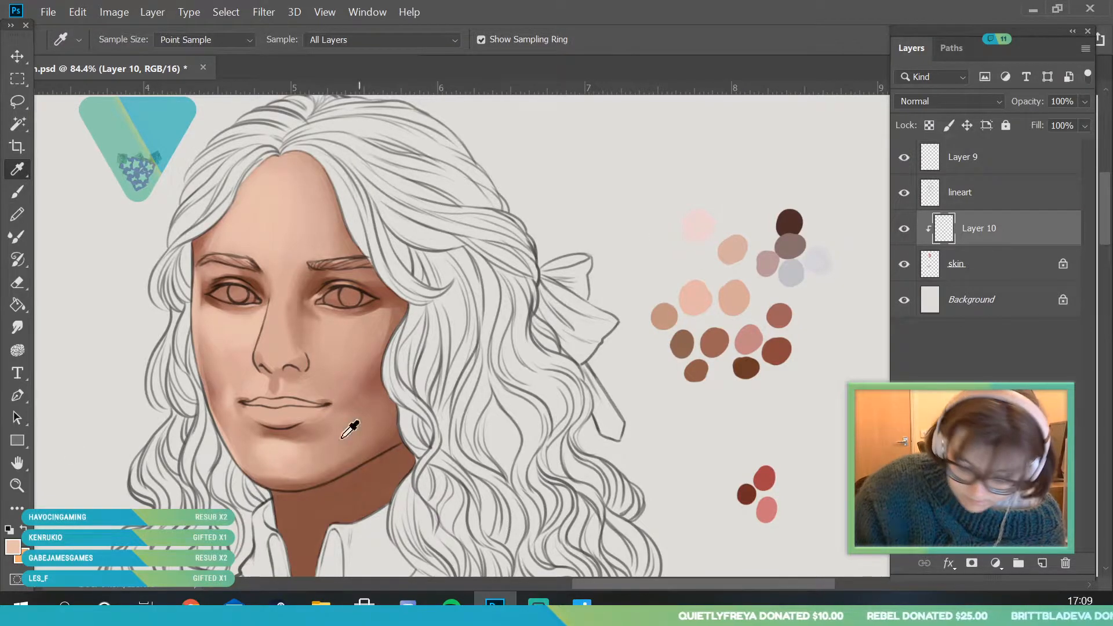
click(710, 229)
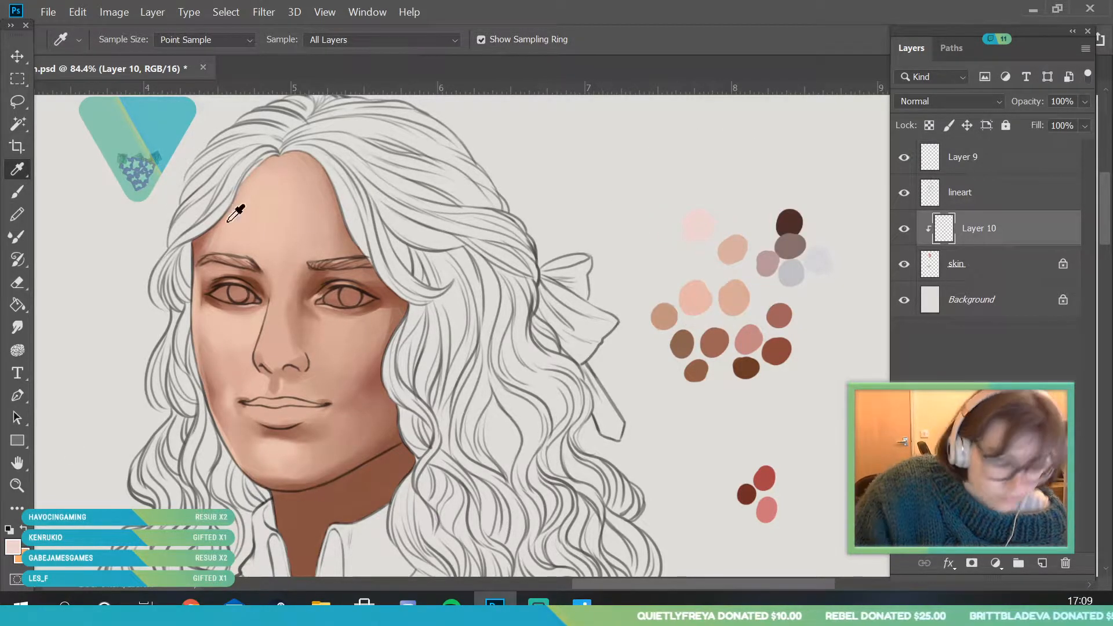
key(b)
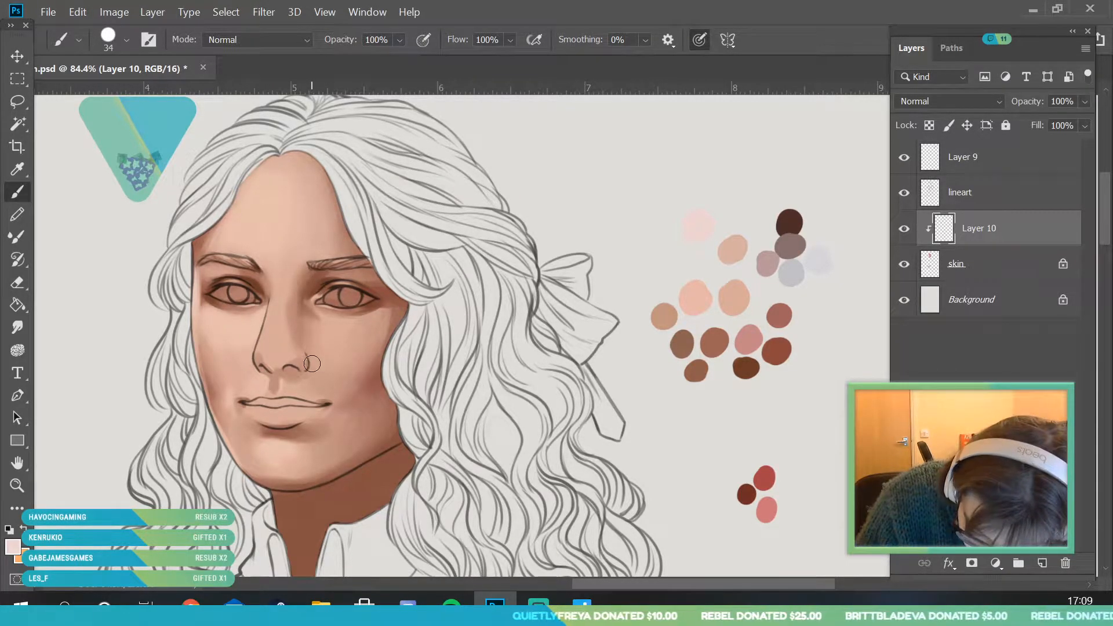
click(126, 39)
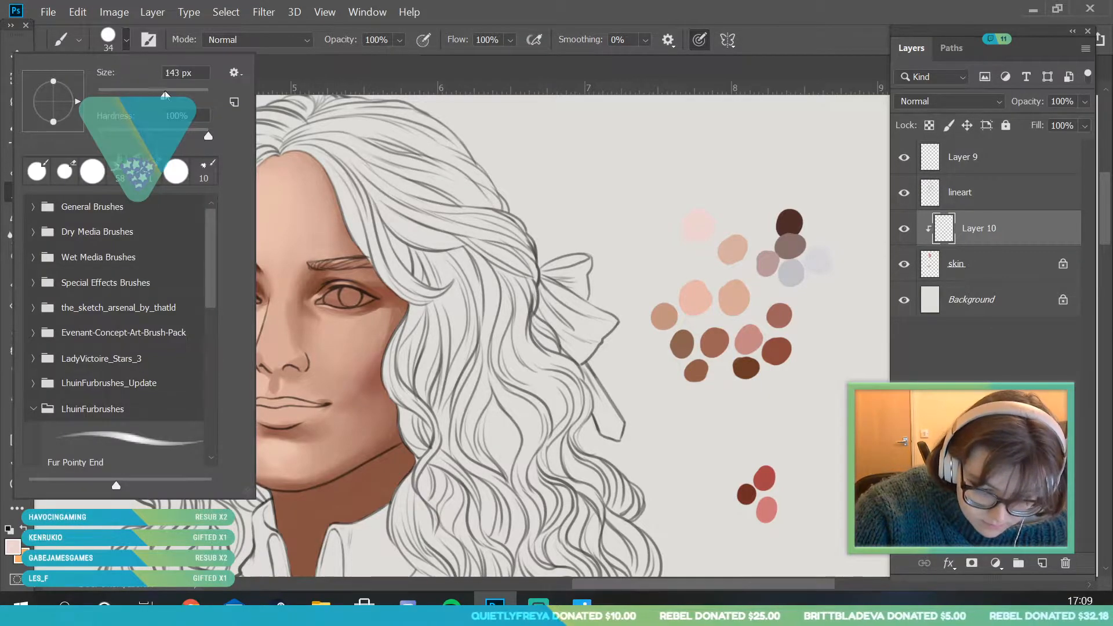
text(155)
key(Return)
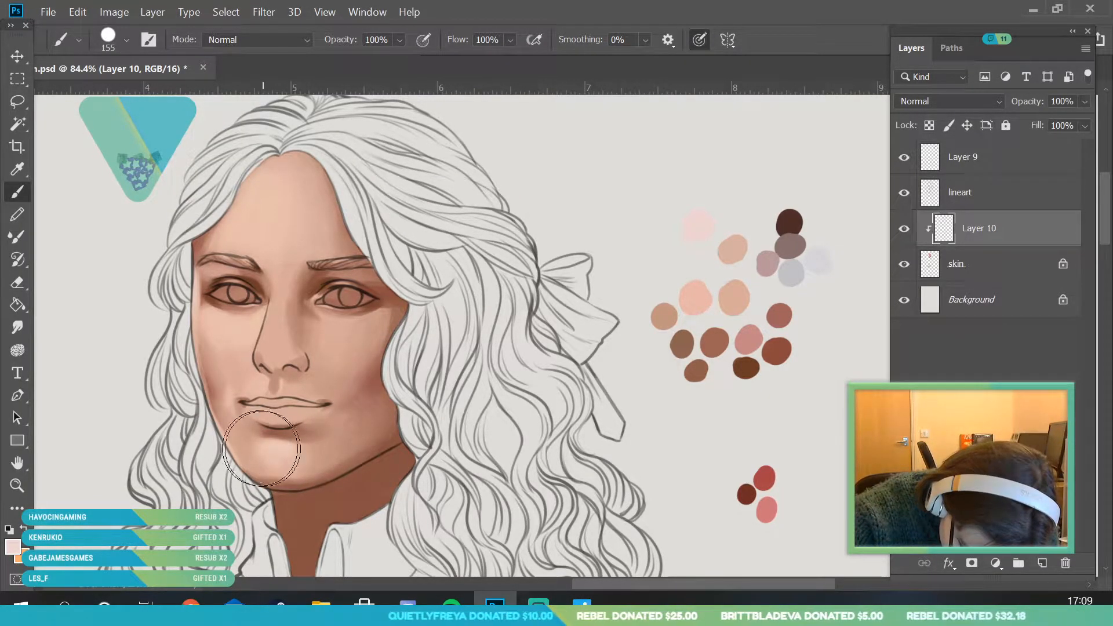
mouse_move(253, 234)
mouse_down()
mouse_move(260, 227)
mouse_move(240, 249)
mouse_move(237, 219)
mouse_move(243, 233)
mouse_move(261, 214)
mouse_move(286, 249)
mouse_move(232, 235)
mouse_move(215, 272)
mouse_move(229, 313)
mouse_move(205, 317)
mouse_move(262, 313)
mouse_move(246, 342)
mouse_move(219, 322)
mouse_move(255, 339)
mouse_move(223, 350)
mouse_move(241, 345)
mouse_move(218, 310)
mouse_up()
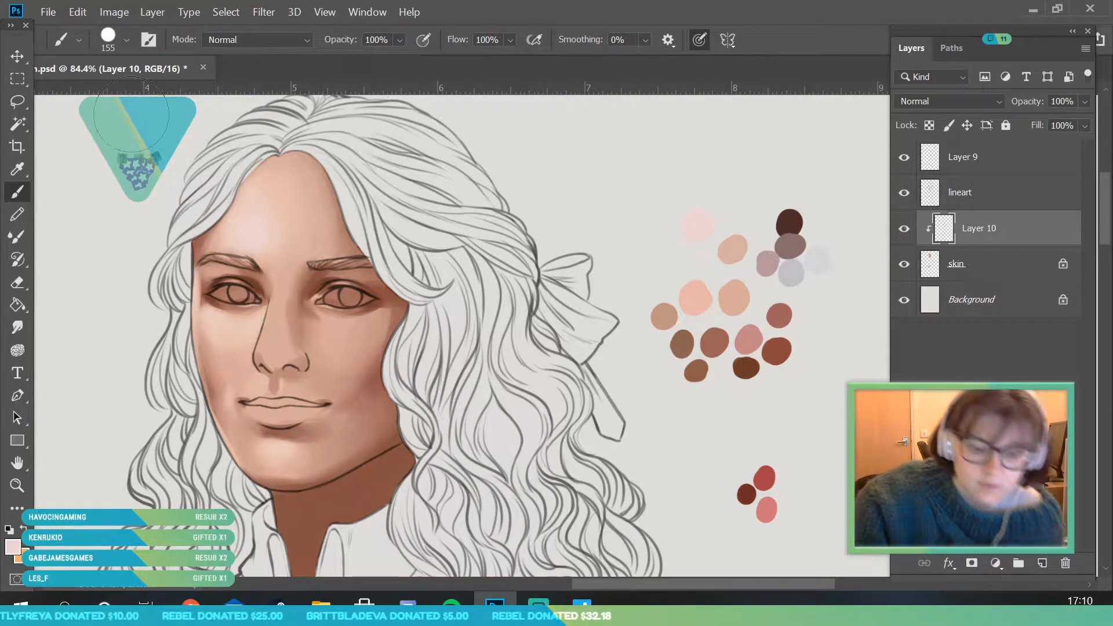
- Set the brush size to 50 px, sample the skin tone above the far mouth corner, and blend the cheek around it
click(127, 40)
text(50)
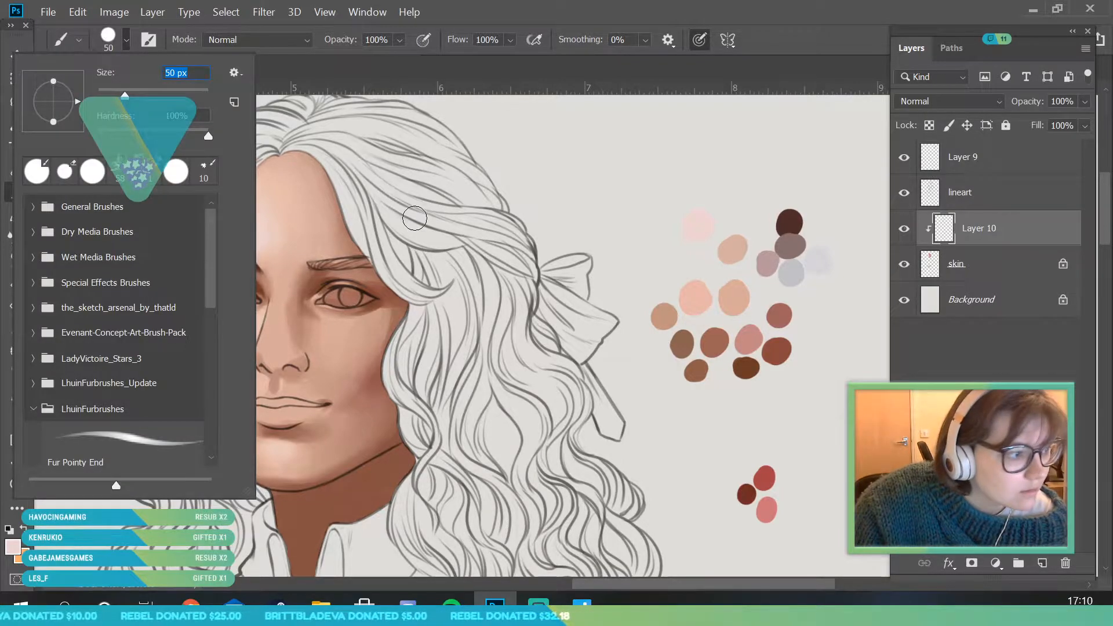
key(Return)
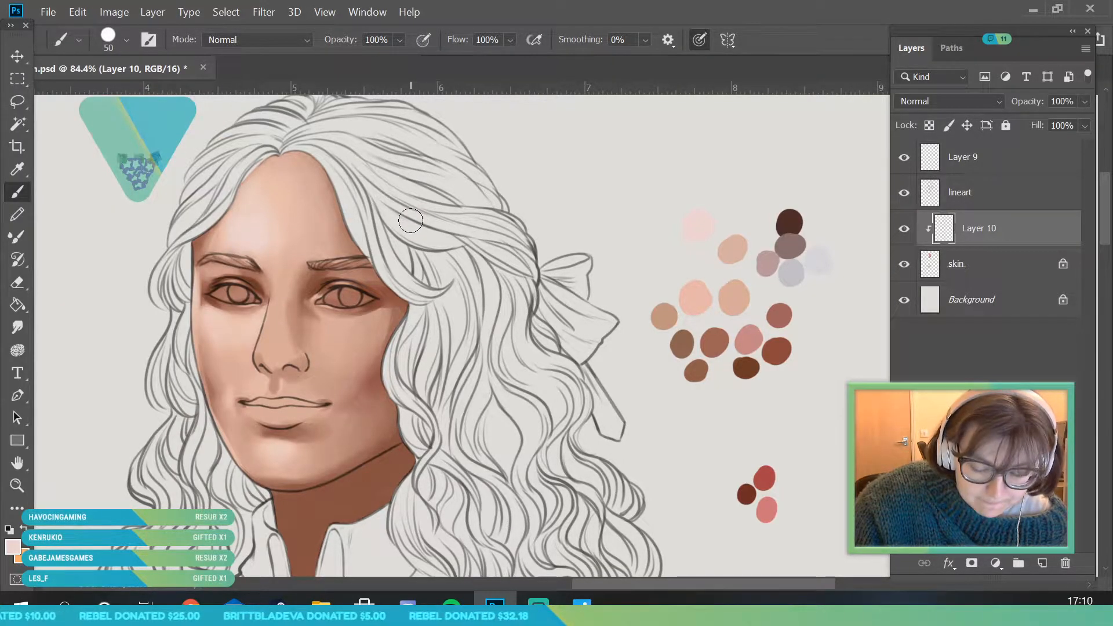
click(17, 169)
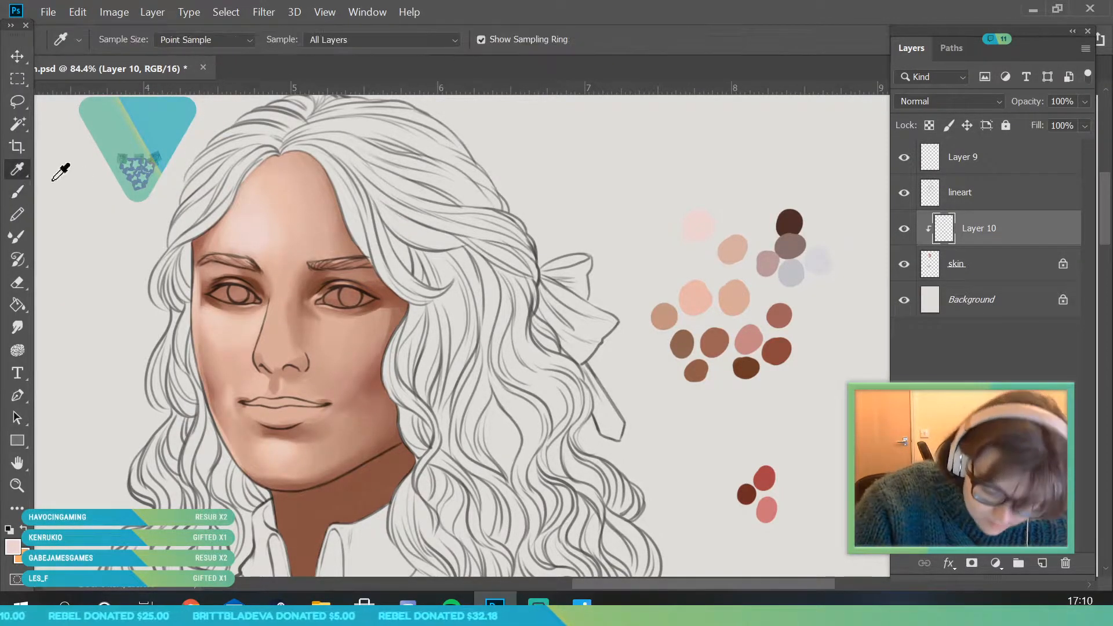
click(231, 390)
key(b)
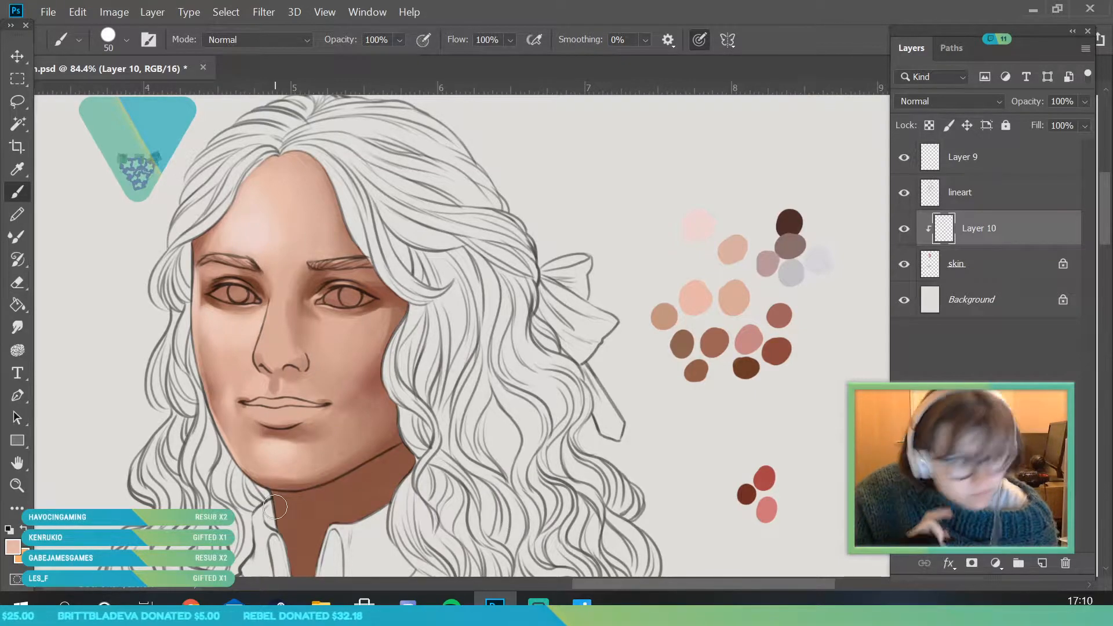
- Sample the light tone between the brows, enlarge the brush to 130 px, and brighten the central forehead down to the nose bridge
key(i)
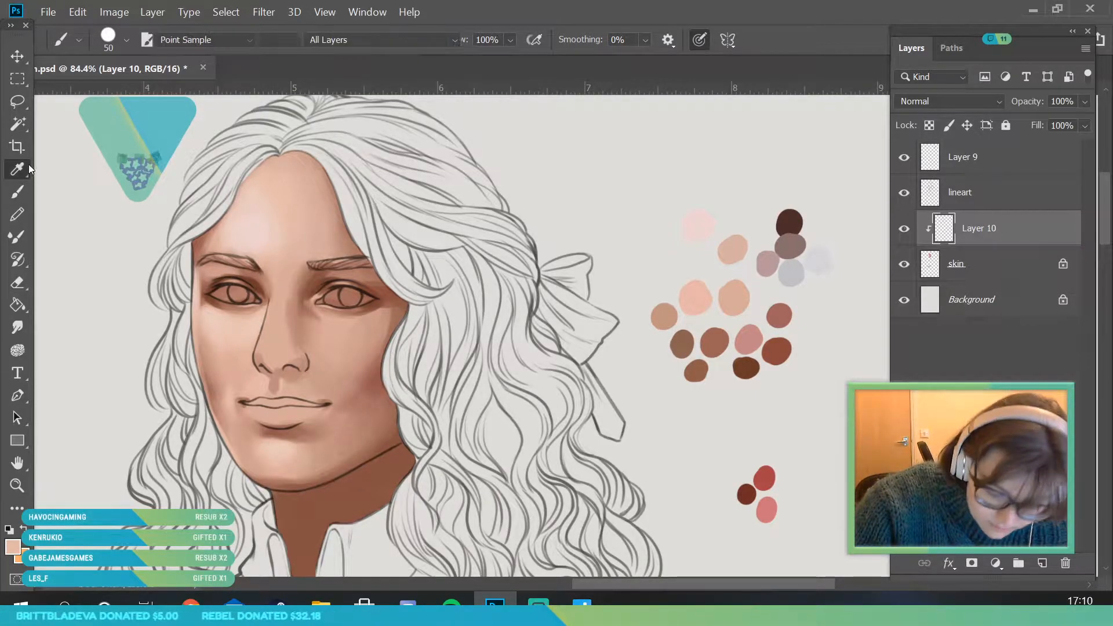
click(273, 239)
key(b)
click(126, 40)
drag(125, 95, 162, 95)
click(292, 194)
mouse_move(271, 200)
mouse_down()
mouse_move(278, 226)
mouse_move(279, 251)
mouse_move(265, 255)
mouse_move(283, 304)
mouse_up()
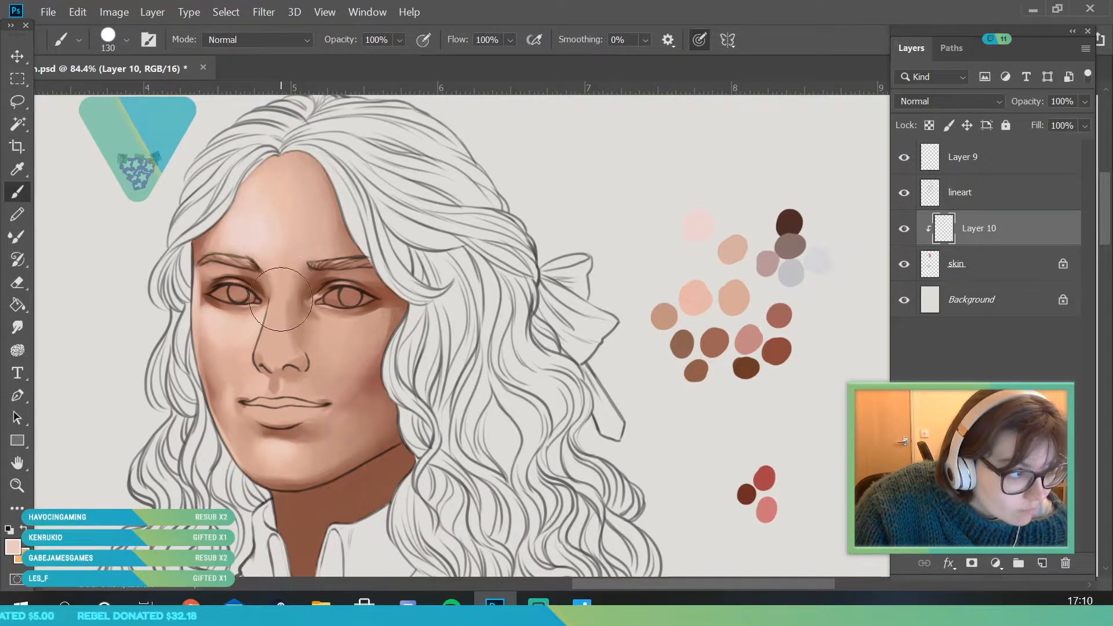
mouse_move(319, 242)
mouse_down()
mouse_move(297, 255)
mouse_move(309, 221)
mouse_move(315, 238)
mouse_move(298, 218)
mouse_move(281, 243)
mouse_move(303, 318)
mouse_up()
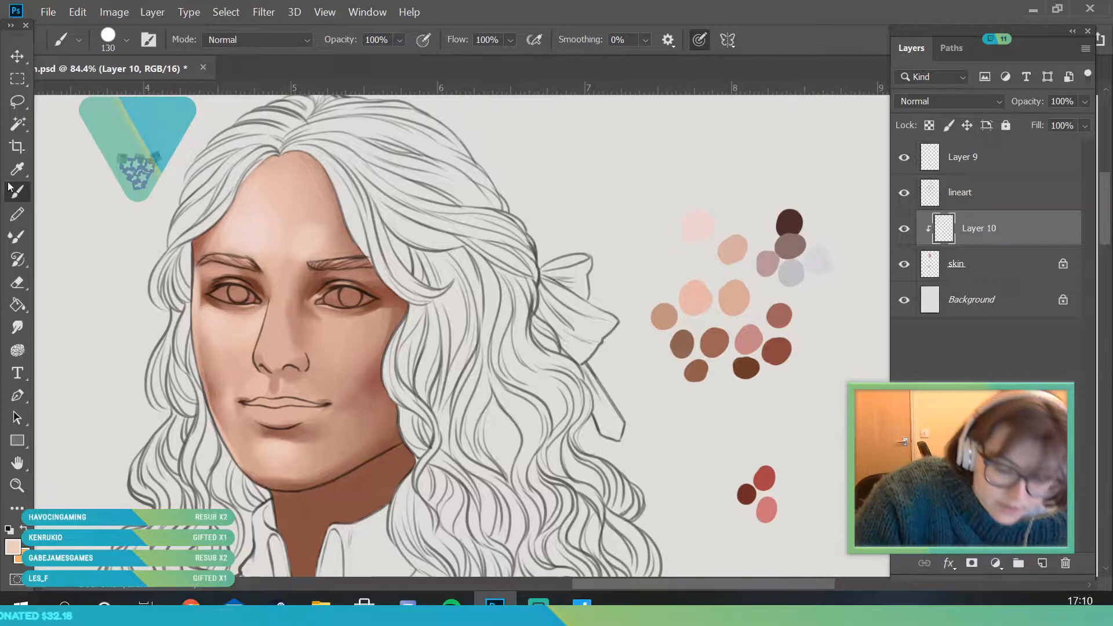
- Resample forehead tones and blend the highlight toward the near brow and hairline with the 130 px brush
alt+click(301, 232)
mouse_move(311, 267)
mouse_down()
mouse_move(290, 281)
mouse_move(288, 243)
mouse_move(307, 208)
mouse_move(321, 242)
mouse_up()
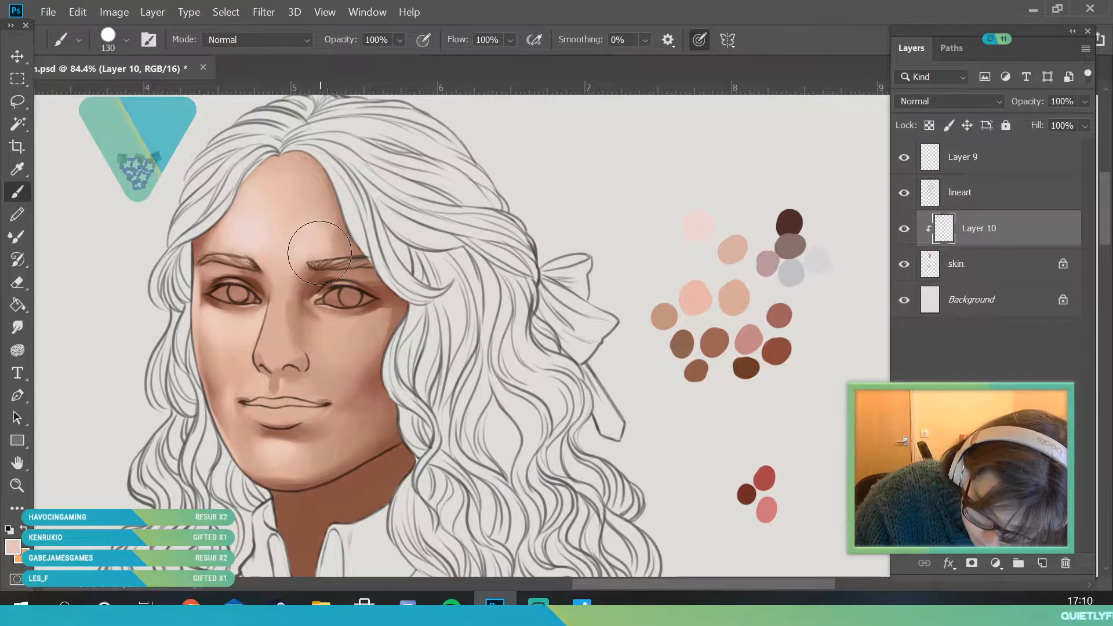
click(17, 169)
mouse_move(318, 180)
mouse_down()
mouse_move(315, 217)
mouse_move(335, 218)
mouse_move(338, 232)
mouse_move(331, 197)
mouse_move(337, 231)
mouse_up()
key(b)
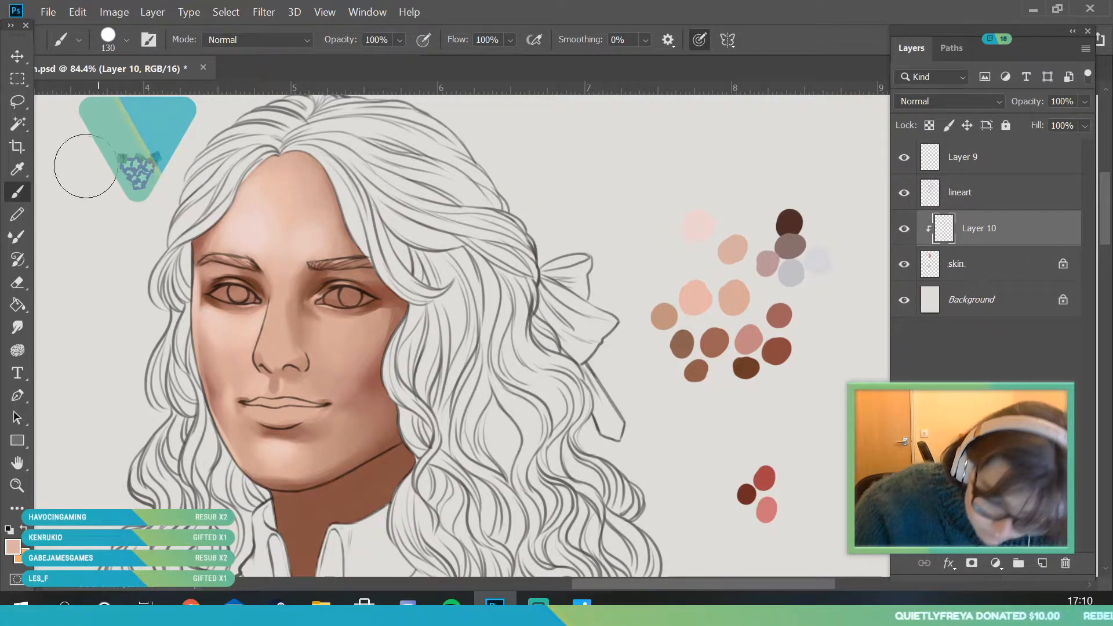
key(i)
click(309, 230)
click(17, 191)
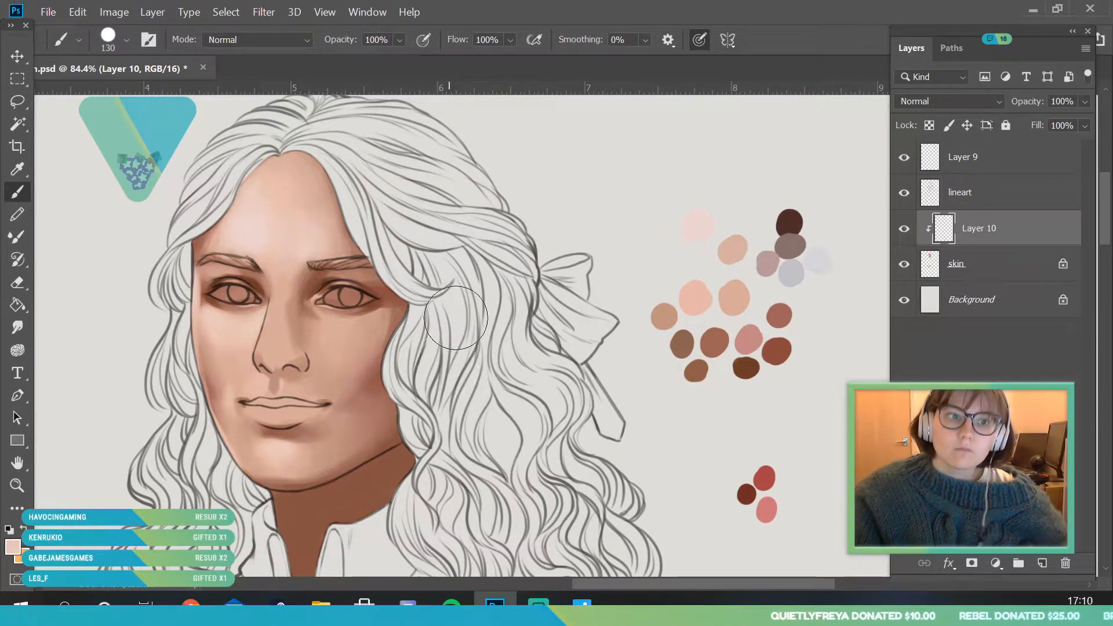
- Blend a light skin tone over the far cheek beside the nose, down toward the mouth, with the 130 px brush
click(19, 489)
click(294, 302)
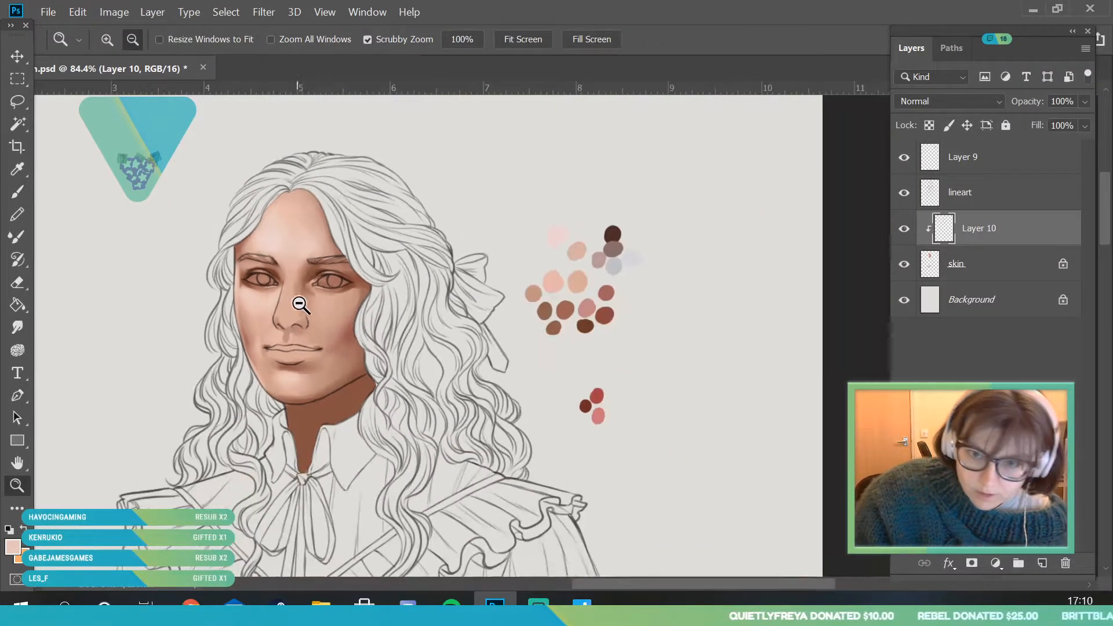
click(331, 295)
click(362, 313)
click(369, 301)
drag(341, 267, 377, 284)
mouse_move(326, 318)
mouse_down()
mouse_move(359, 334)
mouse_move(380, 393)
mouse_move(355, 358)
mouse_move(365, 434)
mouse_up()
click(18, 191)
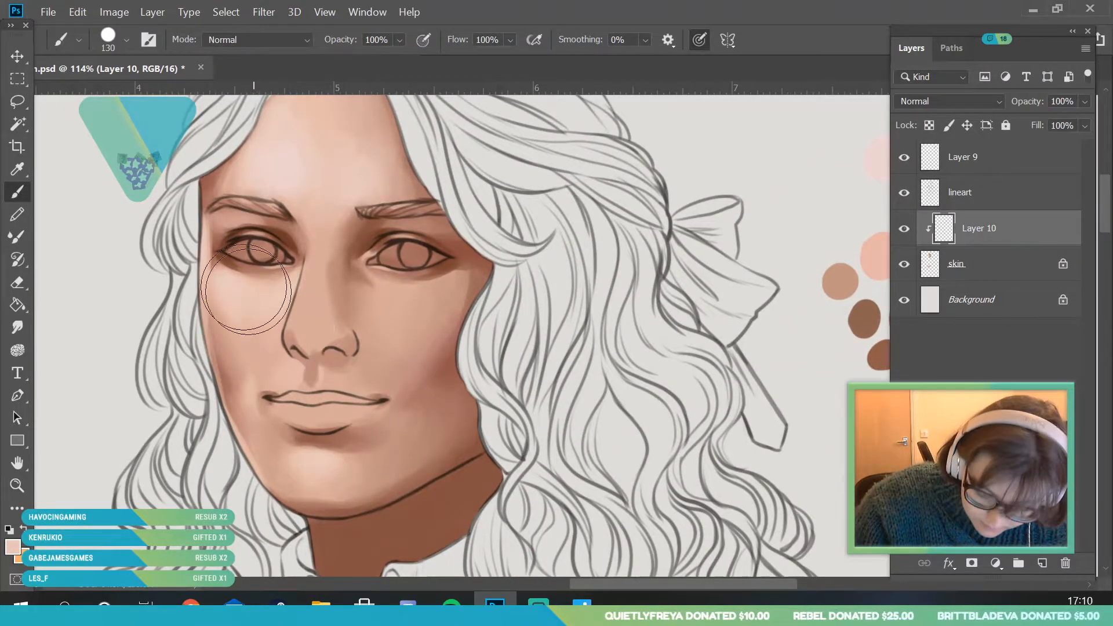
key(i)
key(b)
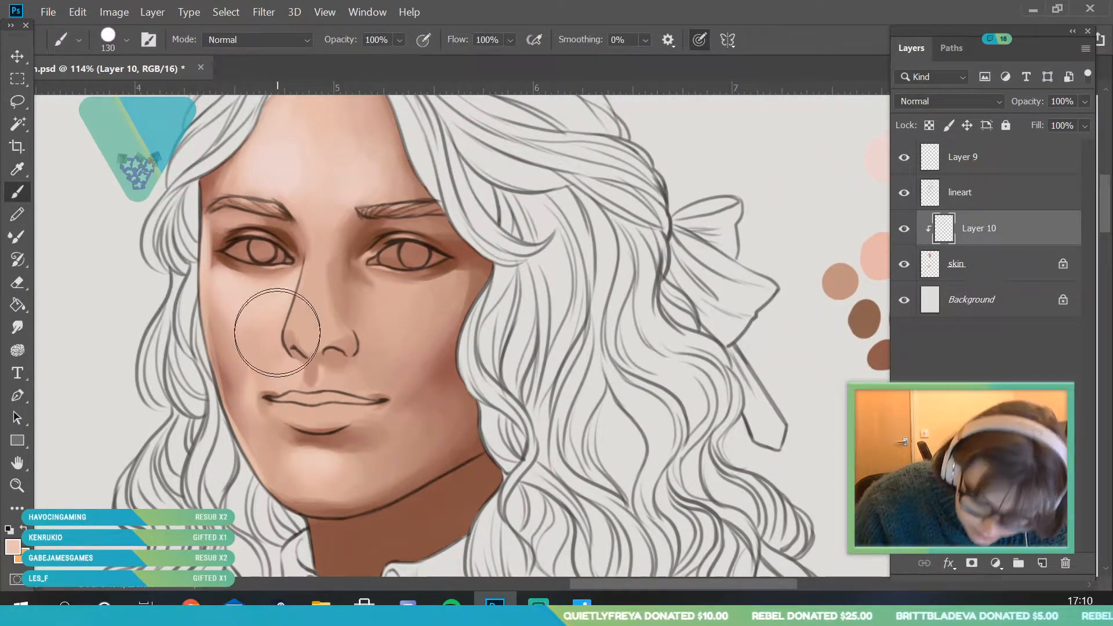
mouse_move(275, 328)
mouse_down()
mouse_move(238, 308)
mouse_move(272, 361)
mouse_move(264, 364)
mouse_up()
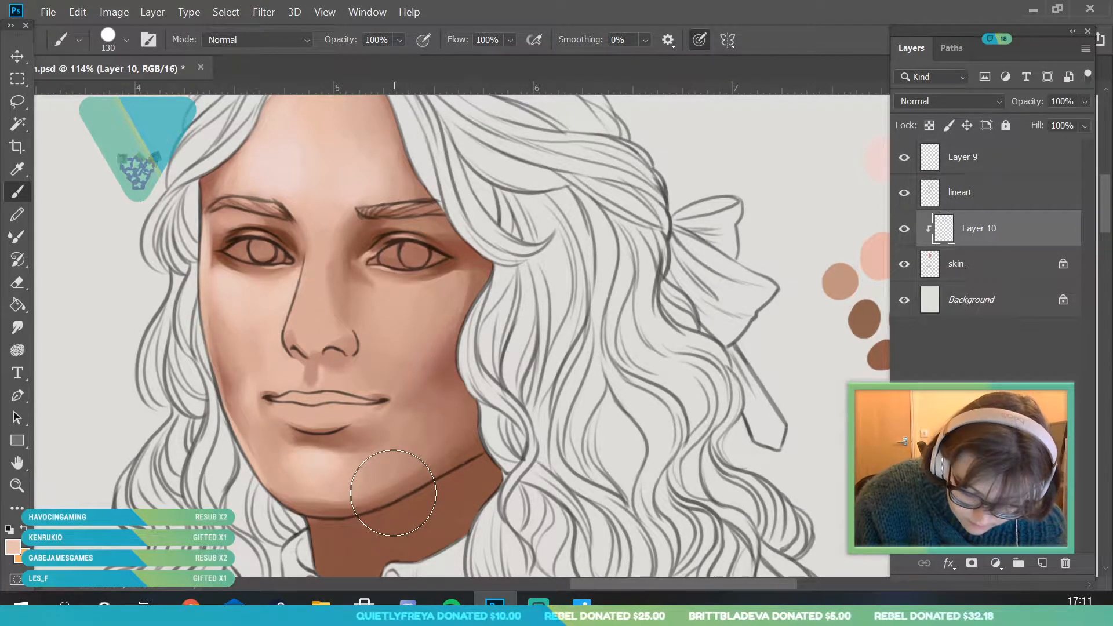
- Sample the reddish brown at the far cheek's edge and shade from the jaw up to the cheekbone with the 130 px brush
key(i)
click(238, 395)
key(b)
drag(214, 391, 259, 463)
mouse_move(225, 398)
mouse_down()
mouse_move(270, 484)
mouse_move(226, 405)
mouse_move(205, 322)
mouse_up()
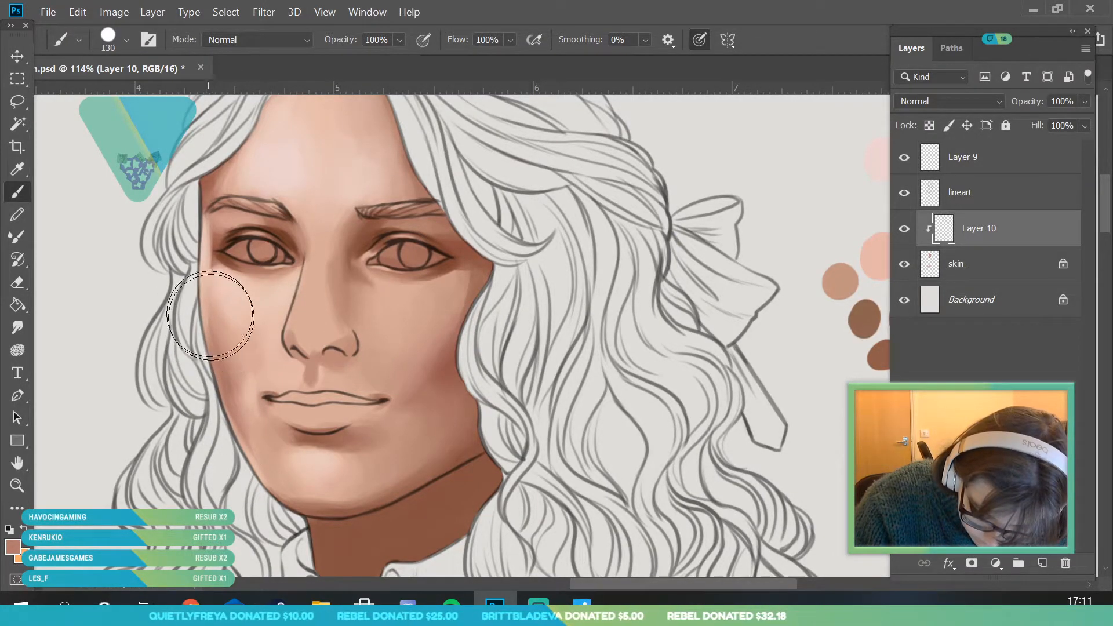
- Sample the tone above the far eye, set the brush size to 26 px, and shade around its outer corner
key(i)
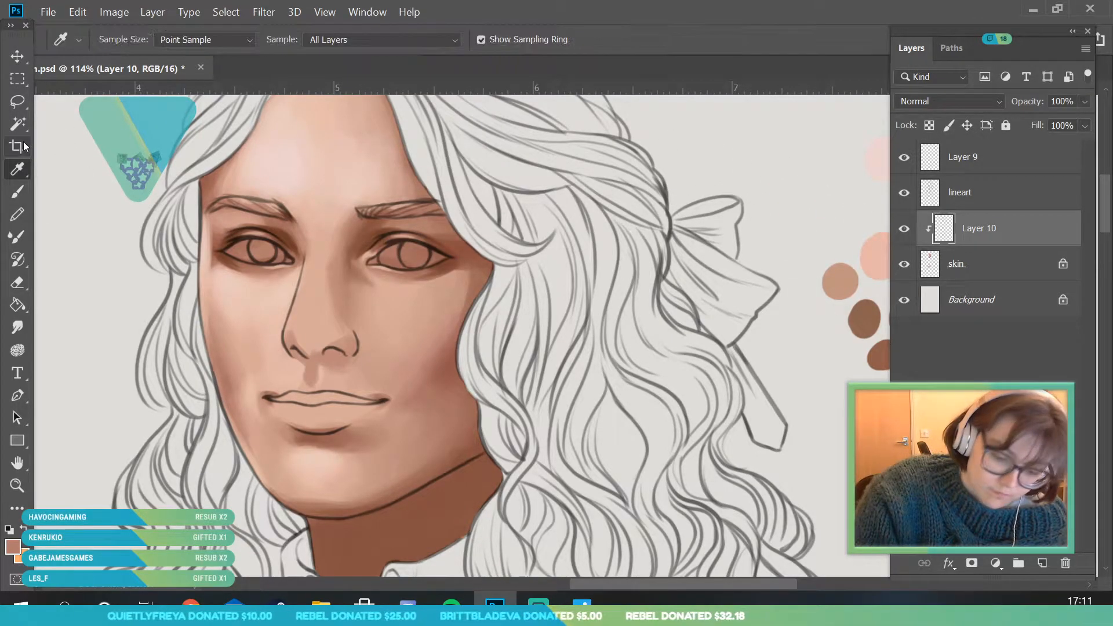
click(226, 223)
key(b)
click(122, 39)
key(Return)
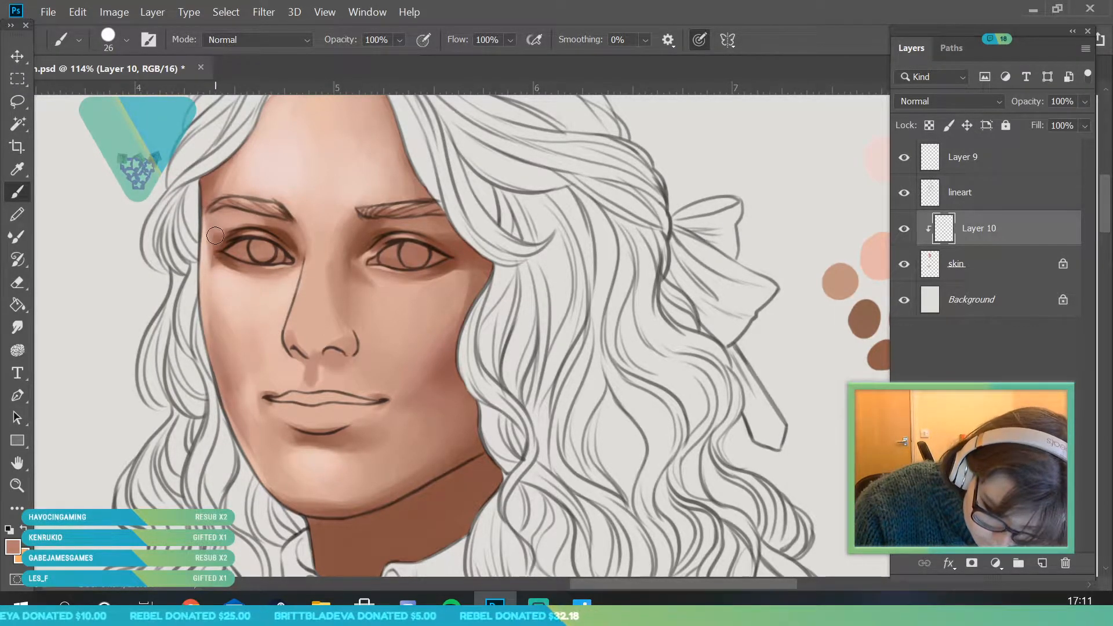
- Sample the lighter pink below the far eye's outer corner and soften the shading there with the 26 px brush
click(17, 168)
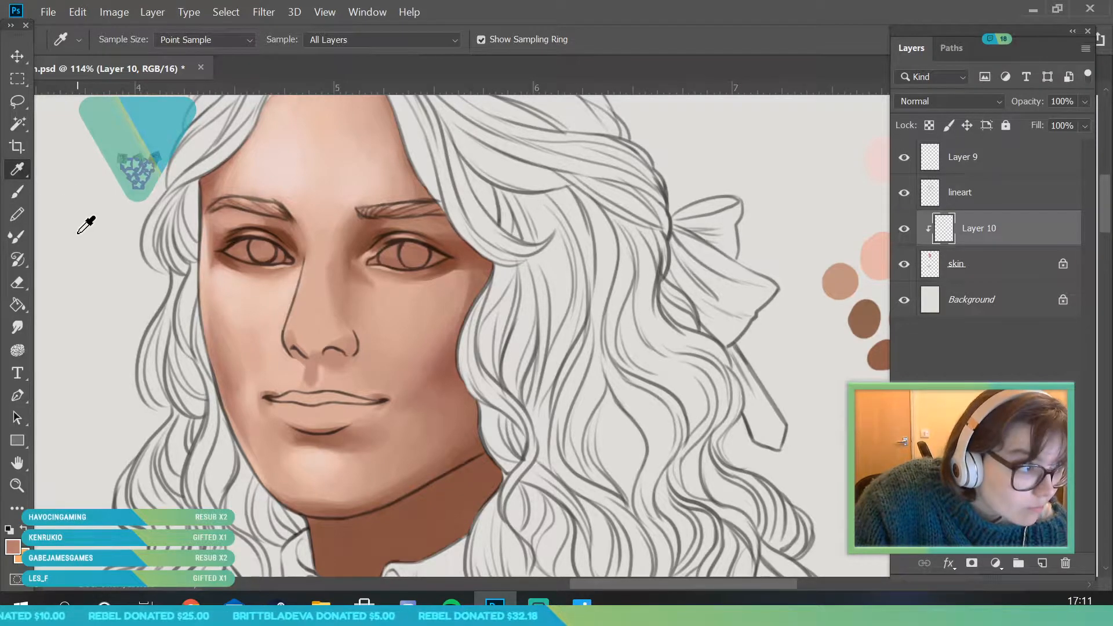
click(213, 270)
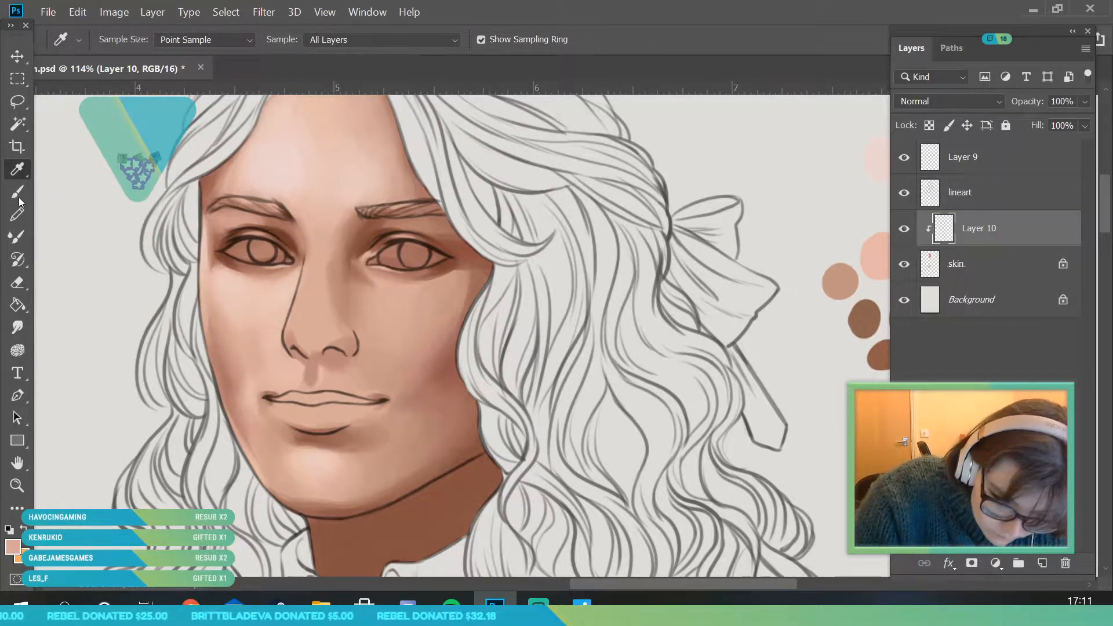
key(b)
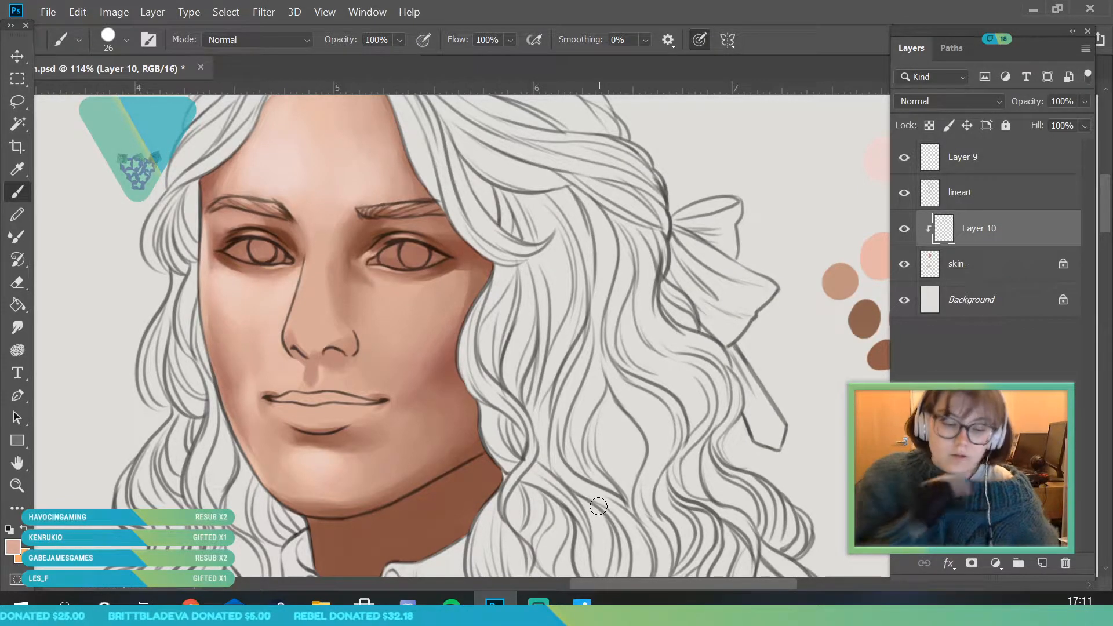
key(z)
drag(253, 308, 194, 310)
mouse_move(316, 319)
mouse_down()
mouse_move(290, 322)
mouse_move(305, 370)
mouse_move(350, 303)
mouse_up()
drag(350, 262, 350, 274)
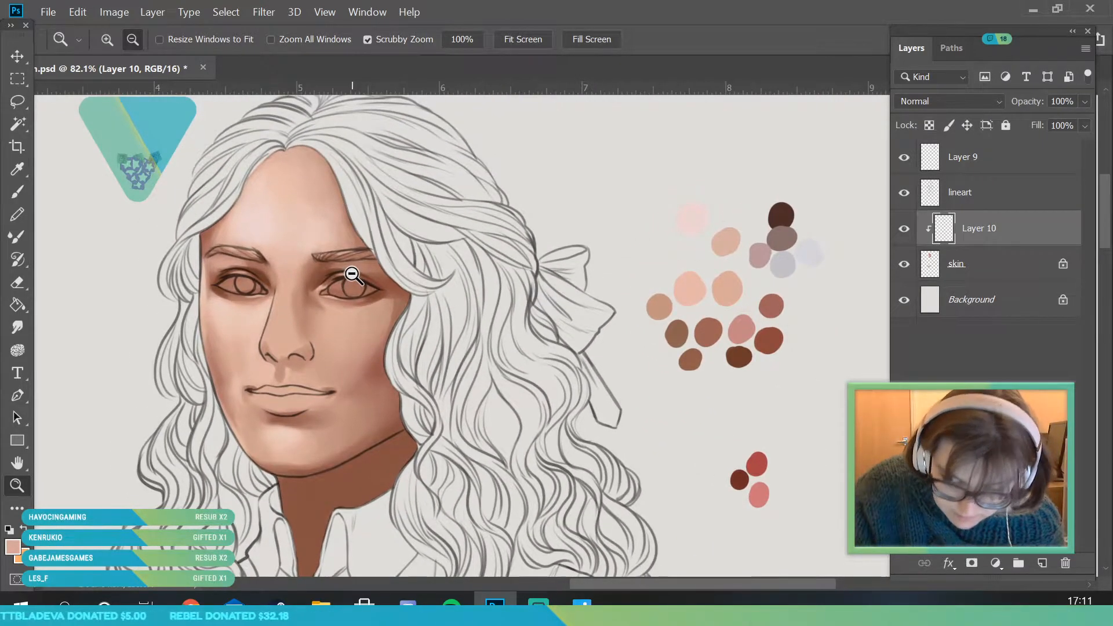
- Sample light skin tones from the forehead, set the brush size to 155 px, and blend across the upper forehead
drag(276, 181, 327, 208)
key(i)
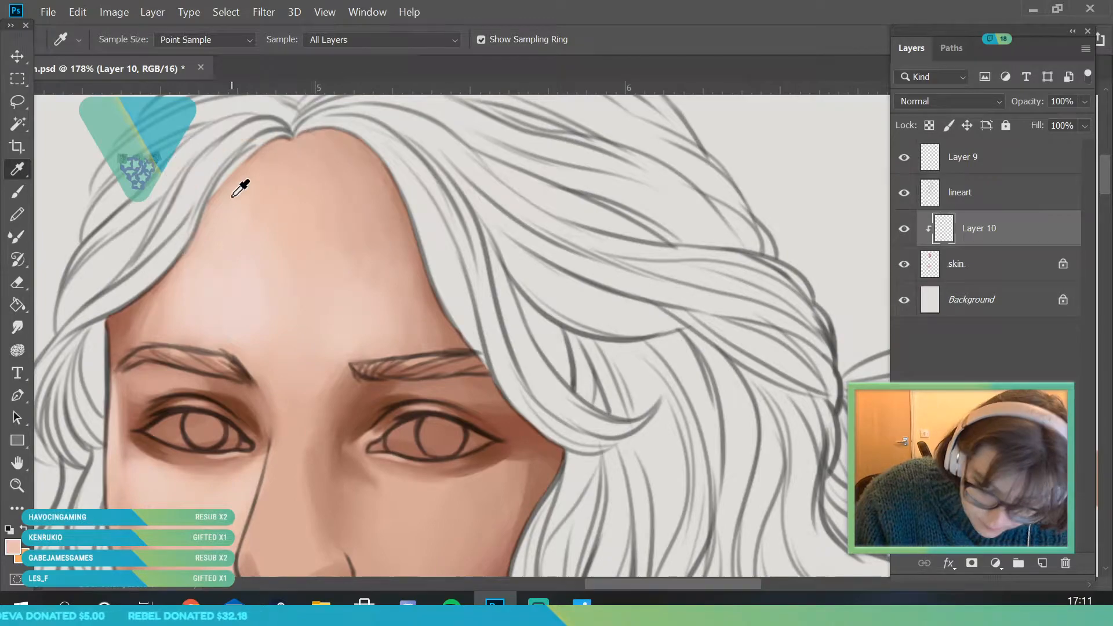
key(b)
click(126, 40)
click(168, 95)
click(444, 141)
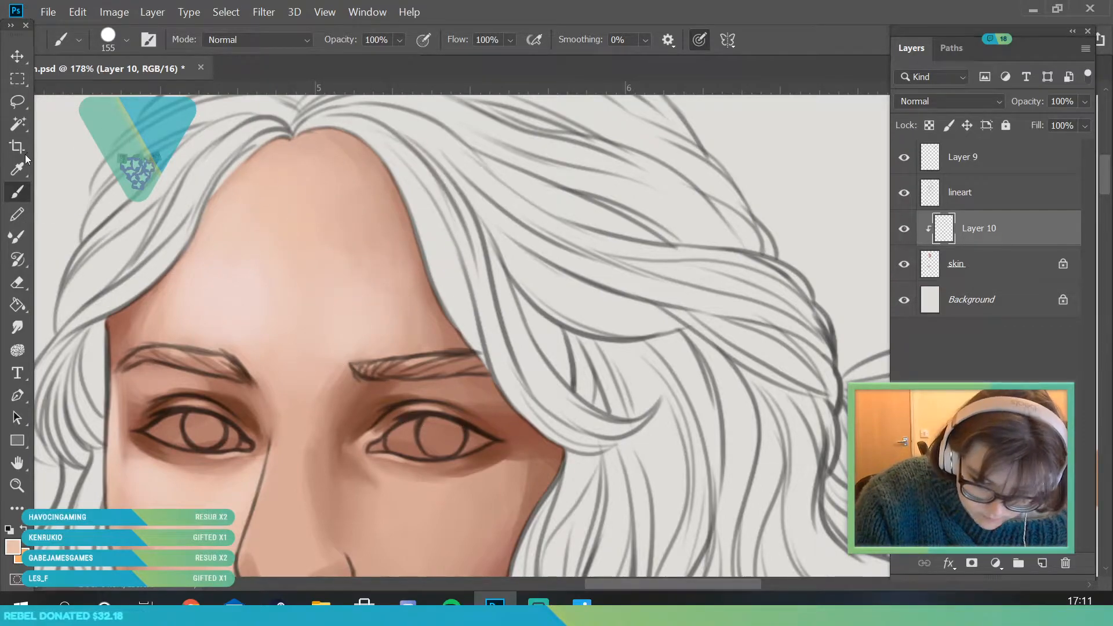
click(18, 168)
key(b)
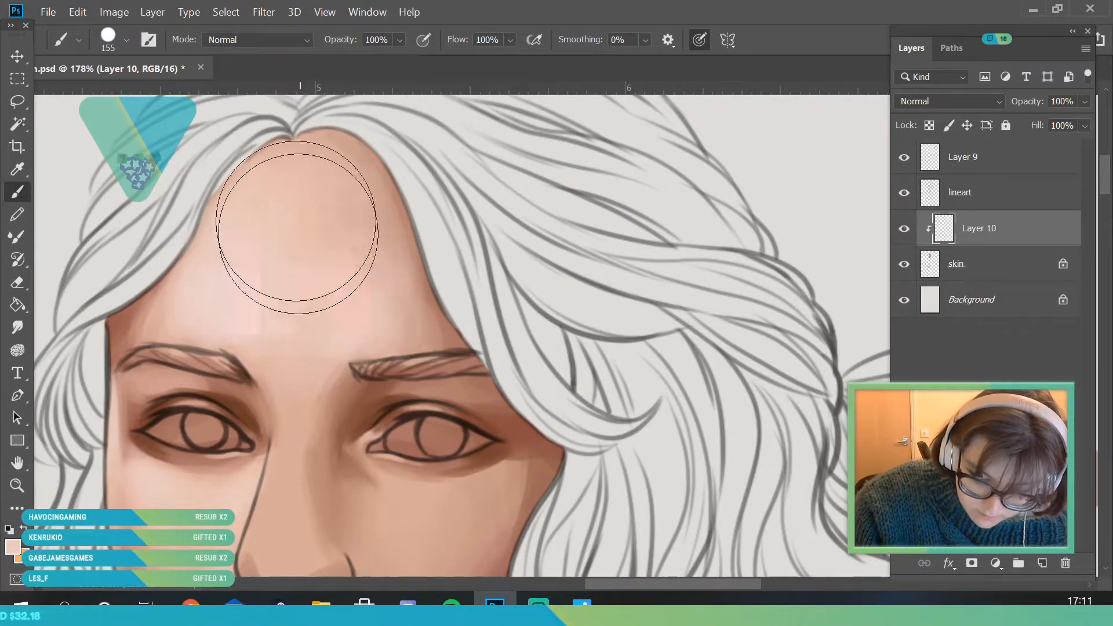
- Sample a peach skin tone from the cheek opposite the bow and blend down toward the chin with the 155 px brush
click(20, 487)
drag(285, 200, 211, 479)
drag(297, 232, 353, 332)
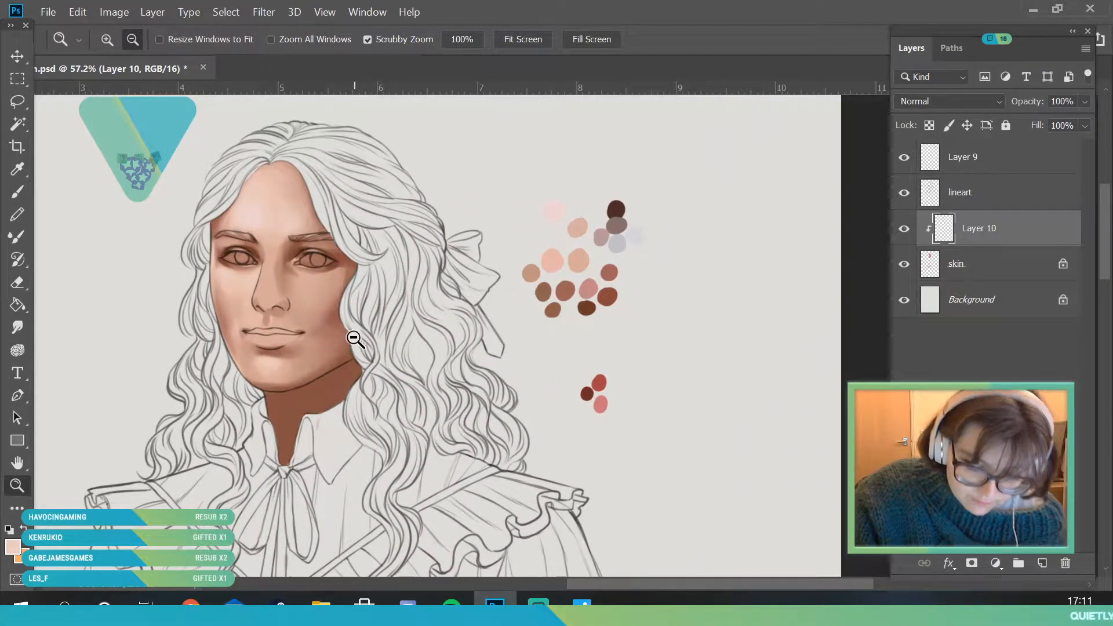
drag(279, 290, 304, 354)
click(17, 170)
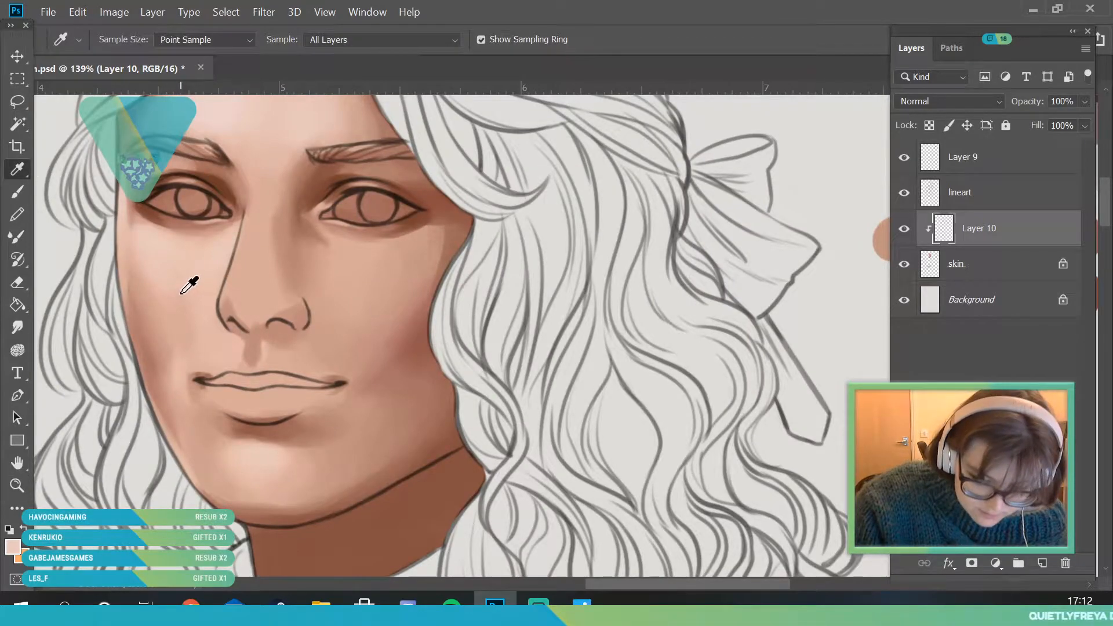
click(25, 197)
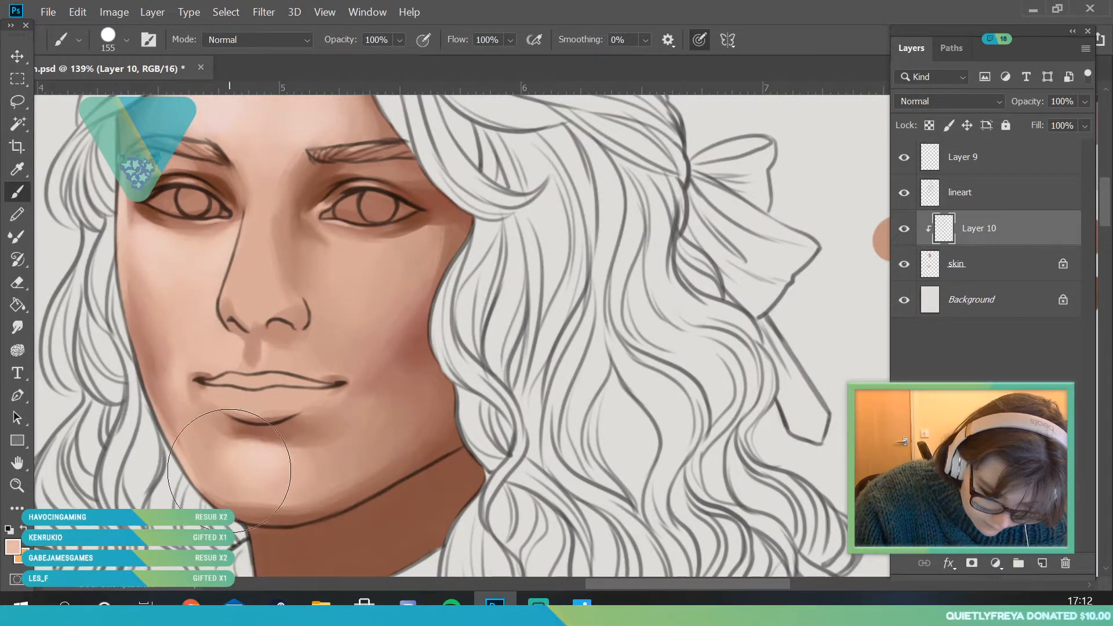
- Sample the dark reddish-brown palette swatch, set the brush size to 40 px, and shade the neck beneath the jaw beside the hair
click(24, 487)
drag(203, 333, 153, 348)
drag(241, 360, 249, 357)
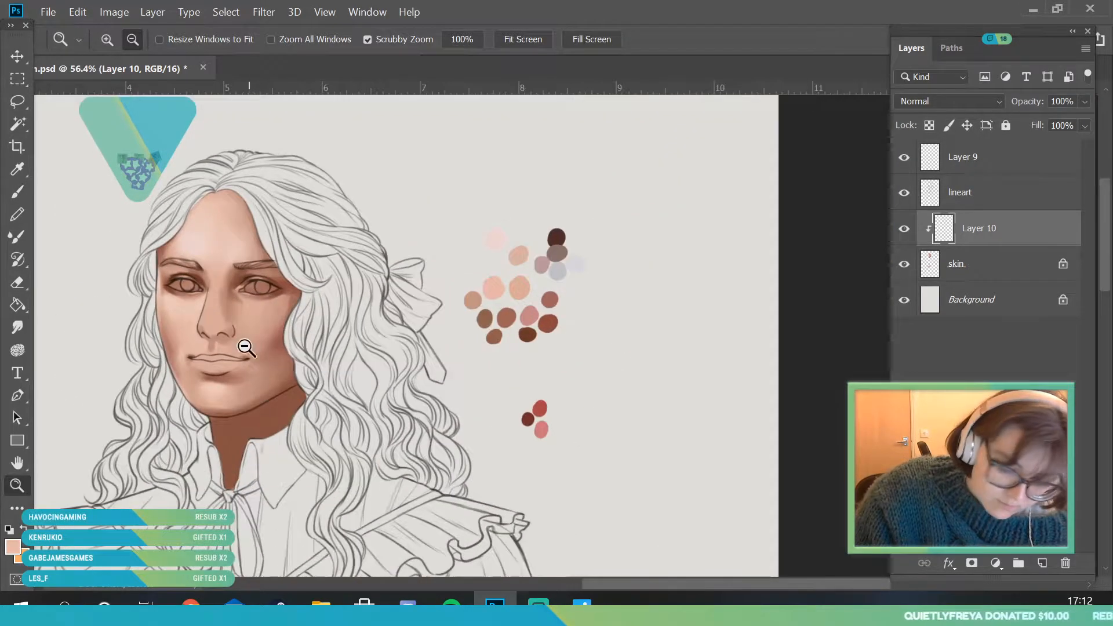
drag(279, 277, 235, 324)
drag(239, 329, 410, 350)
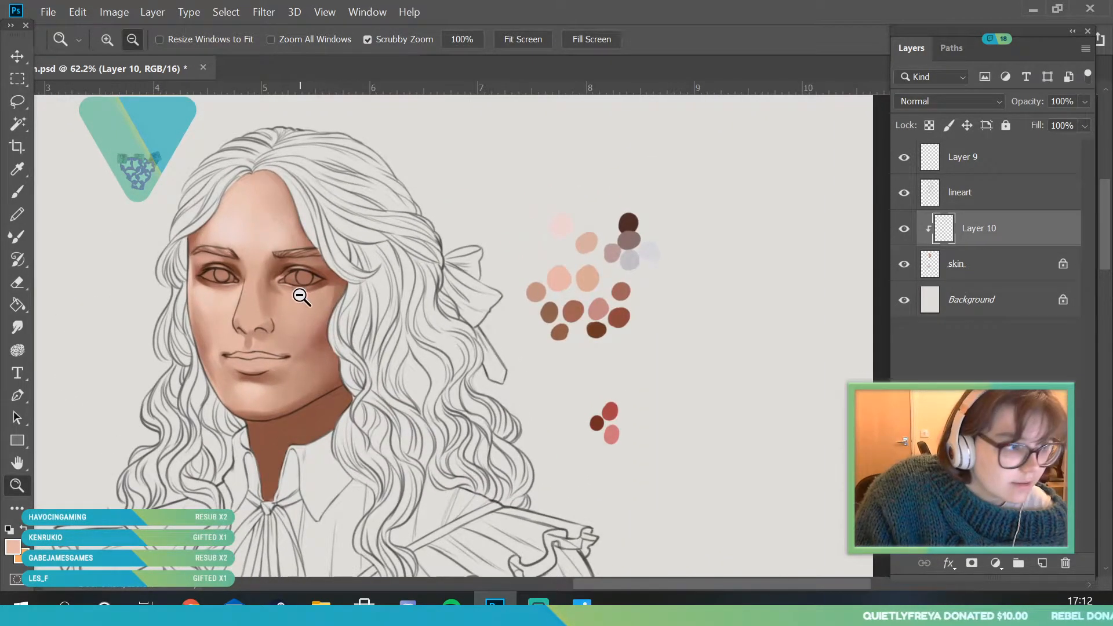
drag(301, 297, 318, 320)
click(20, 170)
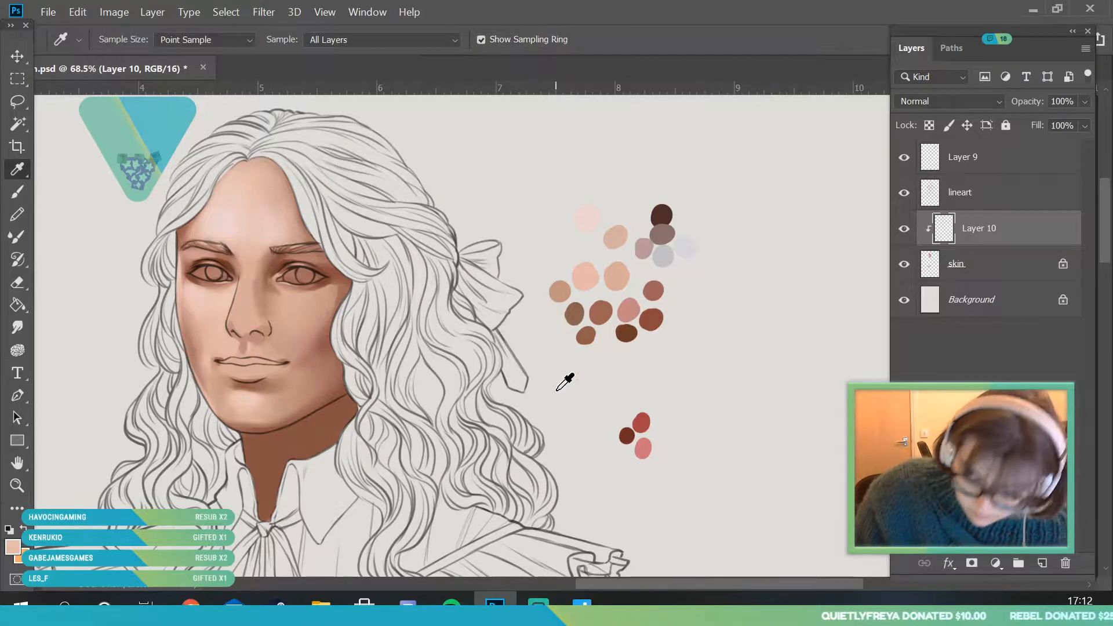
click(649, 326)
key(b)
click(125, 39)
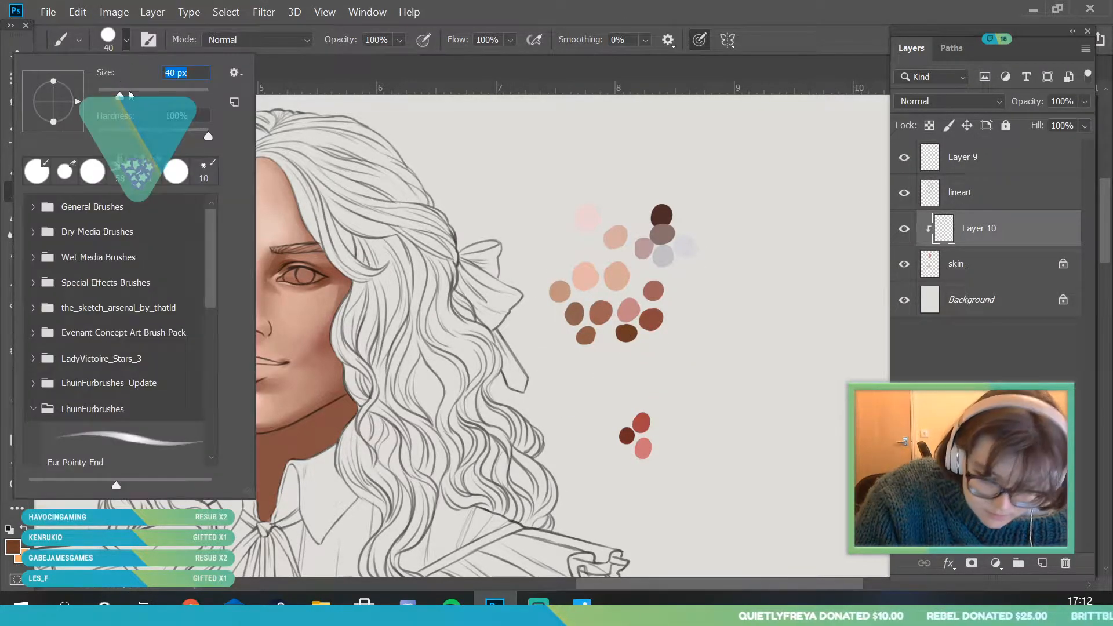
click(329, 410)
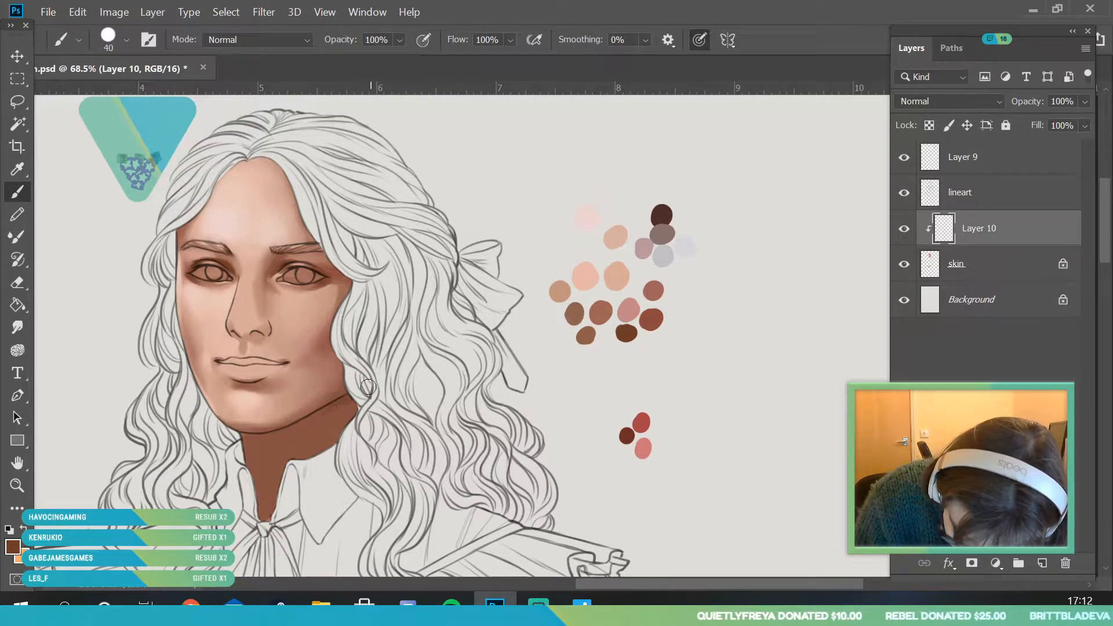
drag(330, 437, 348, 408)
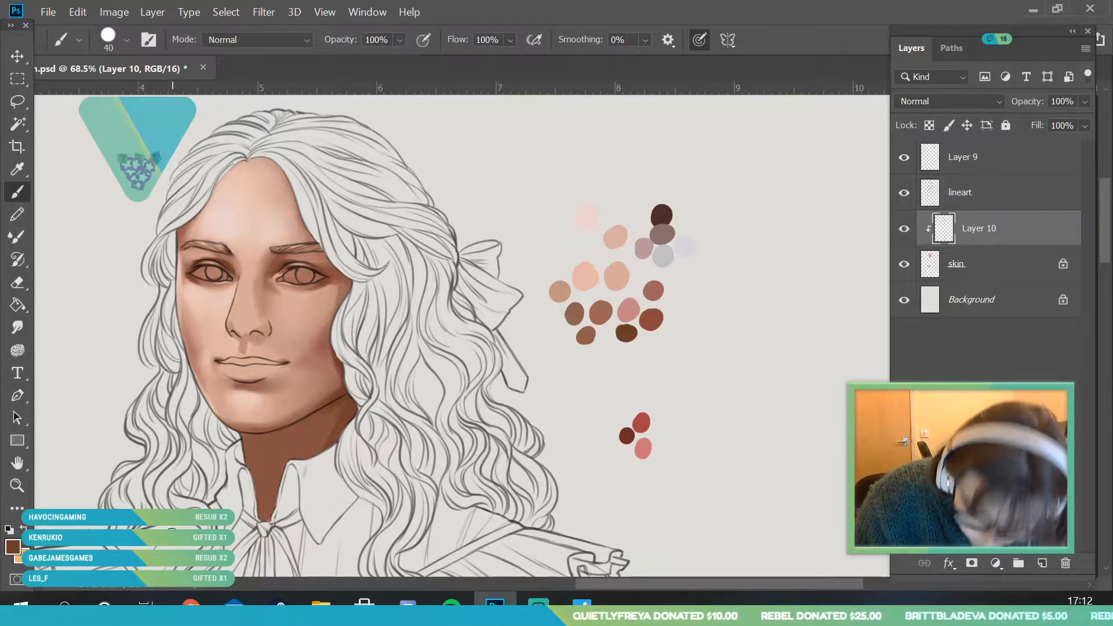
- Sample the browns around the jaw corner, set the brush size to 88 px, and shade the bow-side cheek's edge along the hair
key(i)
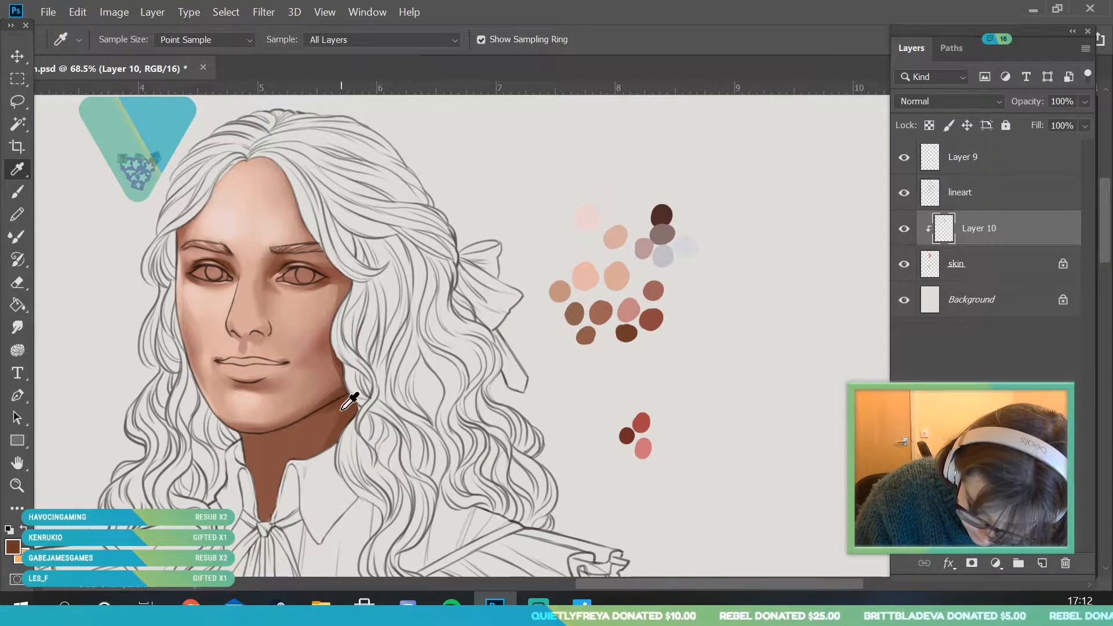
click(17, 192)
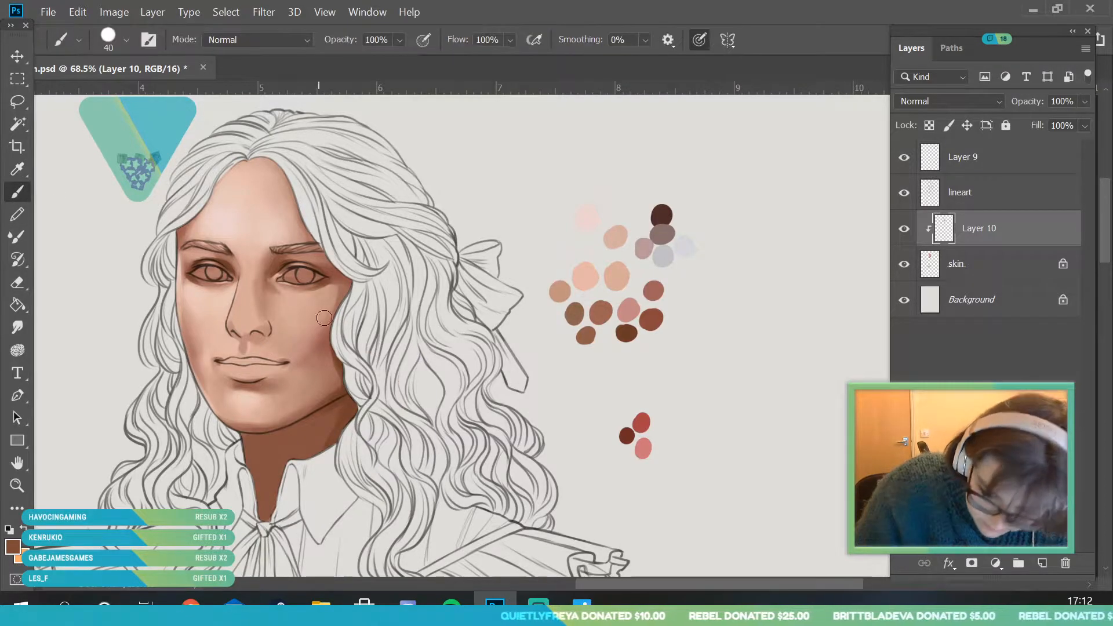
key(i)
click(339, 366)
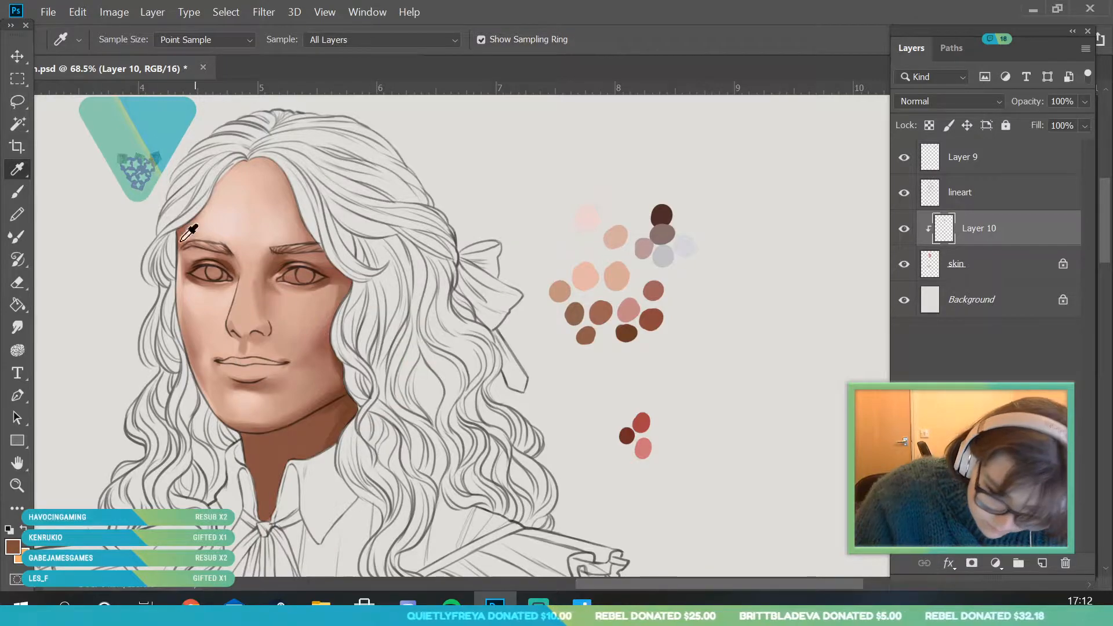
key(b)
click(125, 39)
click(363, 342)
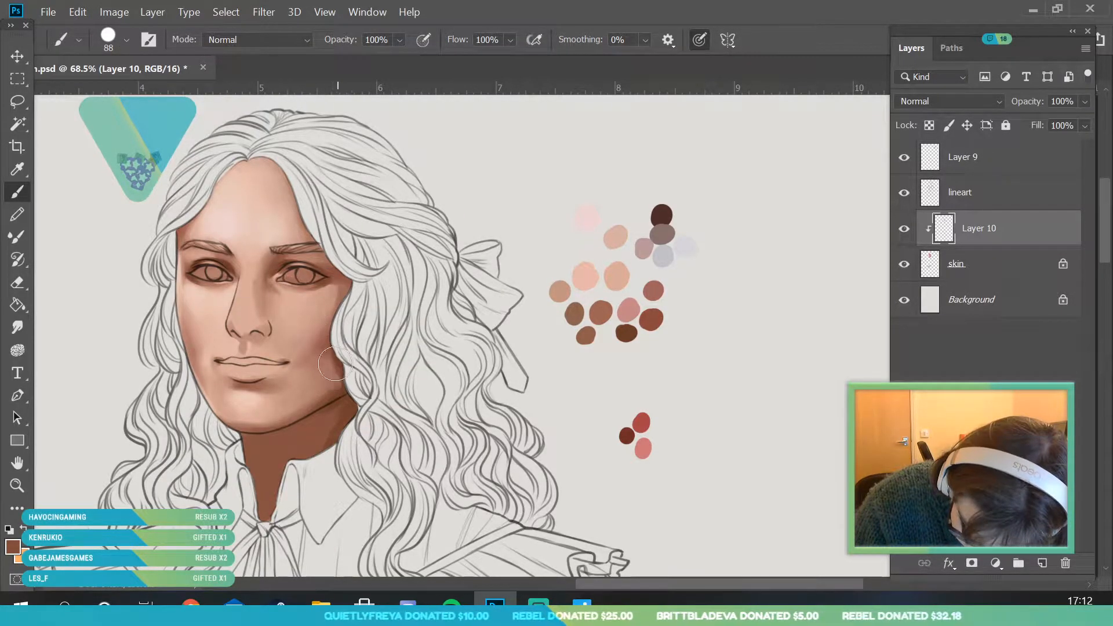
- Sample the shadow tone inside the jaw corner and shade from the cheek's edge down to the jawline with the 88 px brush
click(16, 486)
drag(217, 385, 179, 395)
drag(248, 399, 290, 502)
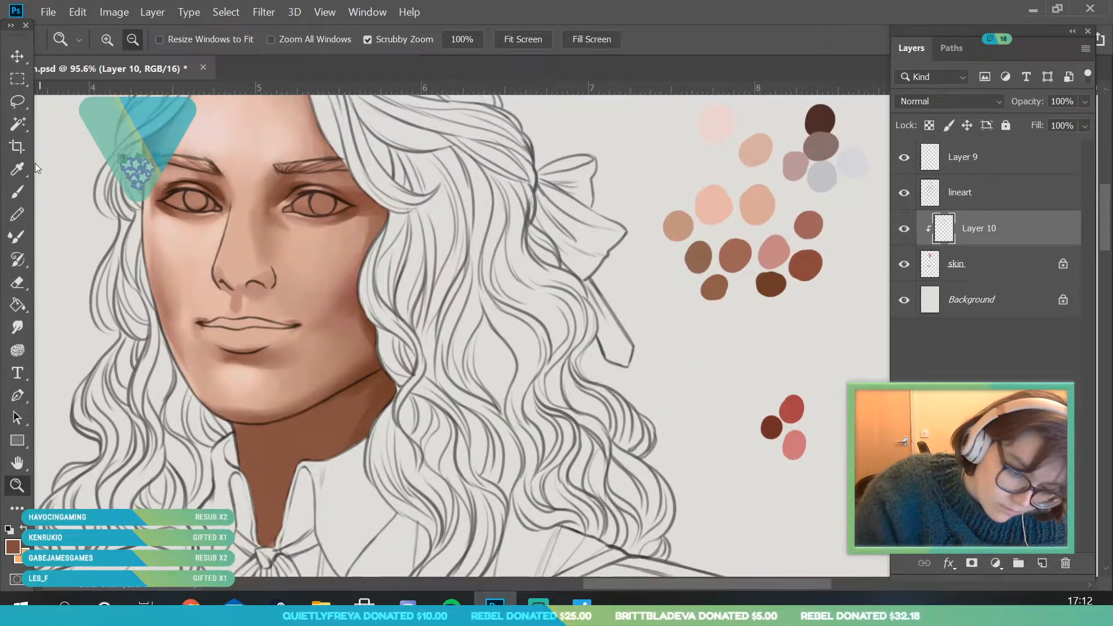
click(17, 169)
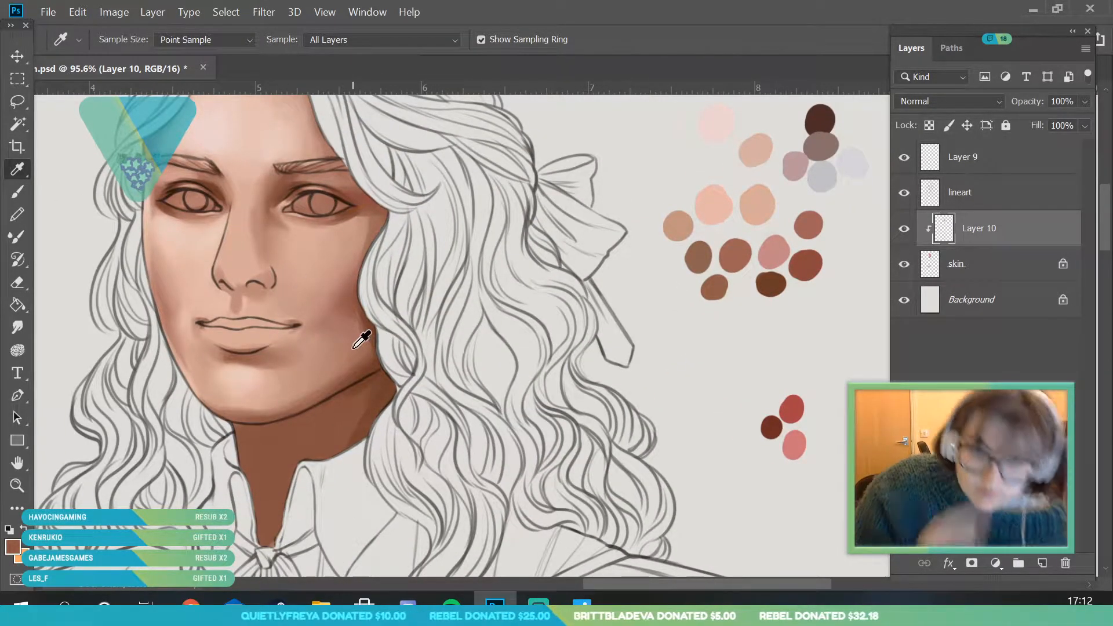
click(17, 191)
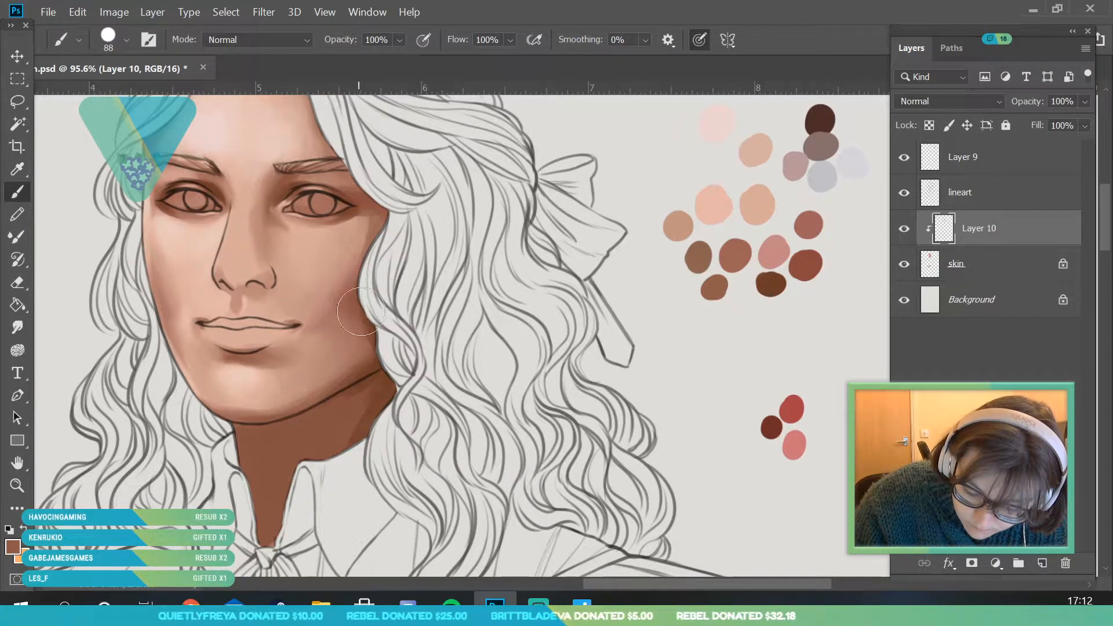
mouse_move(367, 331)
mouse_down()
mouse_move(367, 356)
mouse_move(332, 384)
mouse_up()
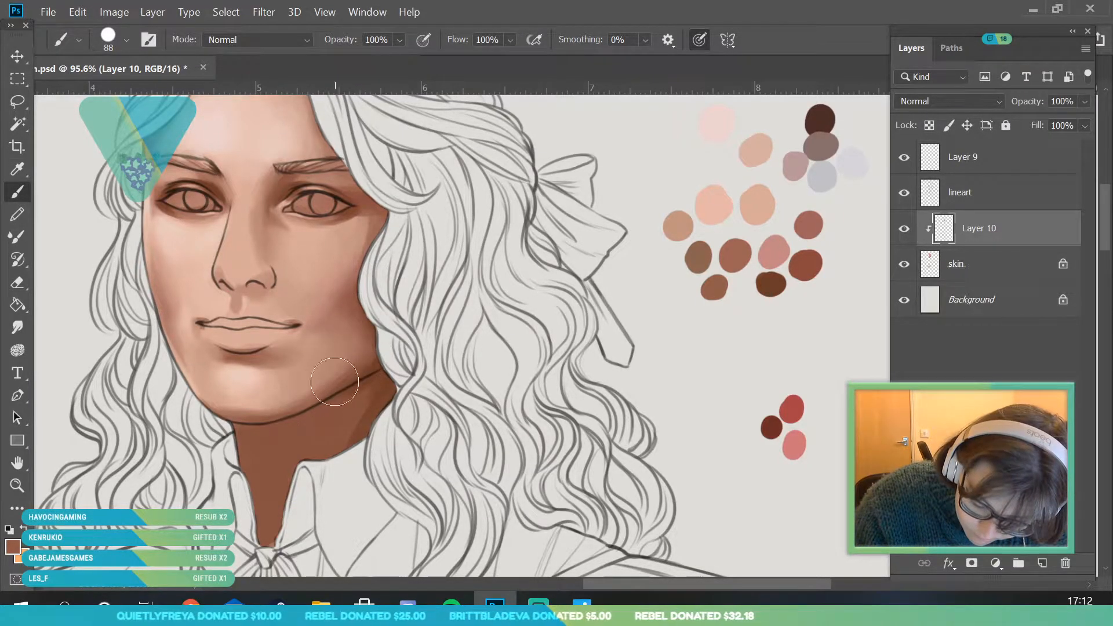
- Sample the brown just above the jawline and deepen the shadow at the jaw corner next to the hair
click(18, 169)
click(344, 377)
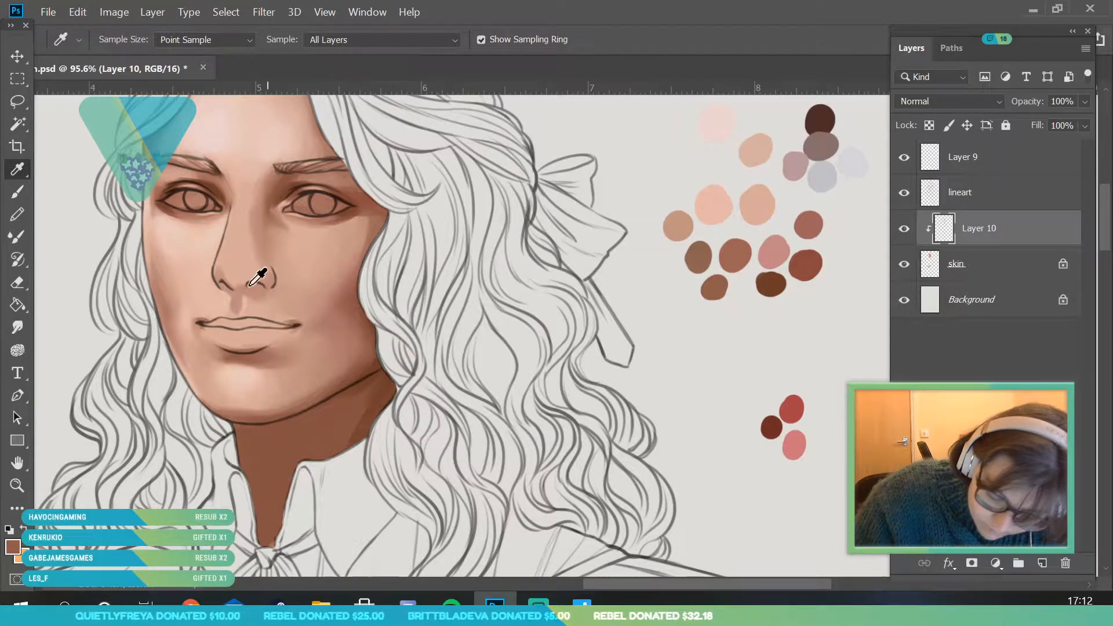
key(b)
mouse_move(374, 353)
mouse_down()
mouse_move(304, 404)
mouse_move(363, 342)
mouse_move(360, 363)
mouse_move(350, 318)
mouse_move(375, 351)
mouse_up()
key(z)
drag(255, 351, 139, 383)
drag(287, 344, 384, 367)
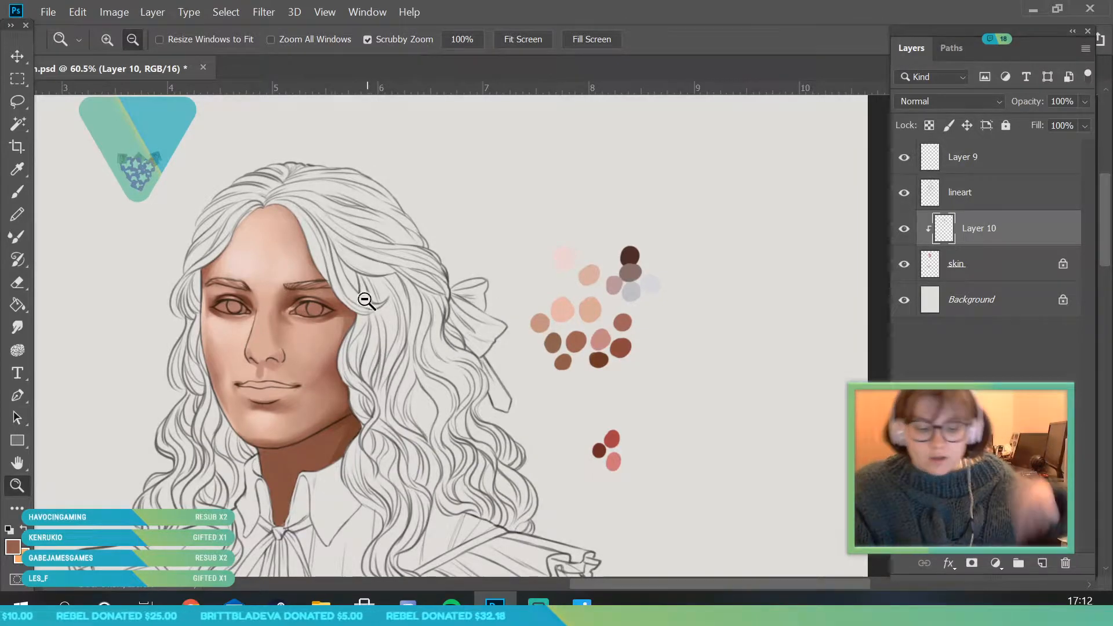
click(115, 12)
mouse_move(232, 54)
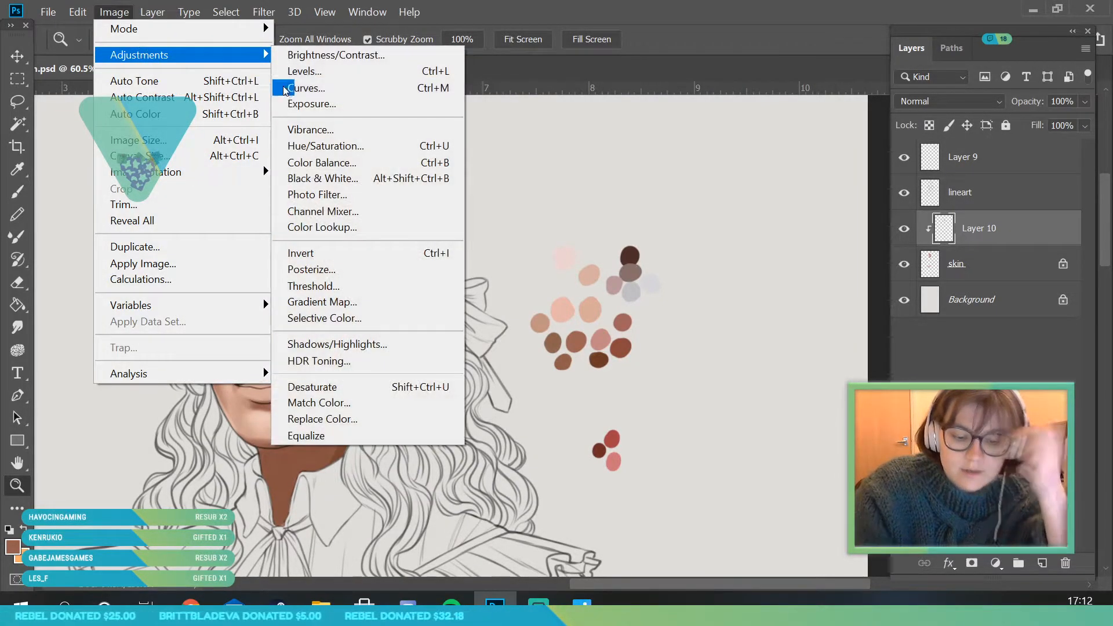
click(342, 163)
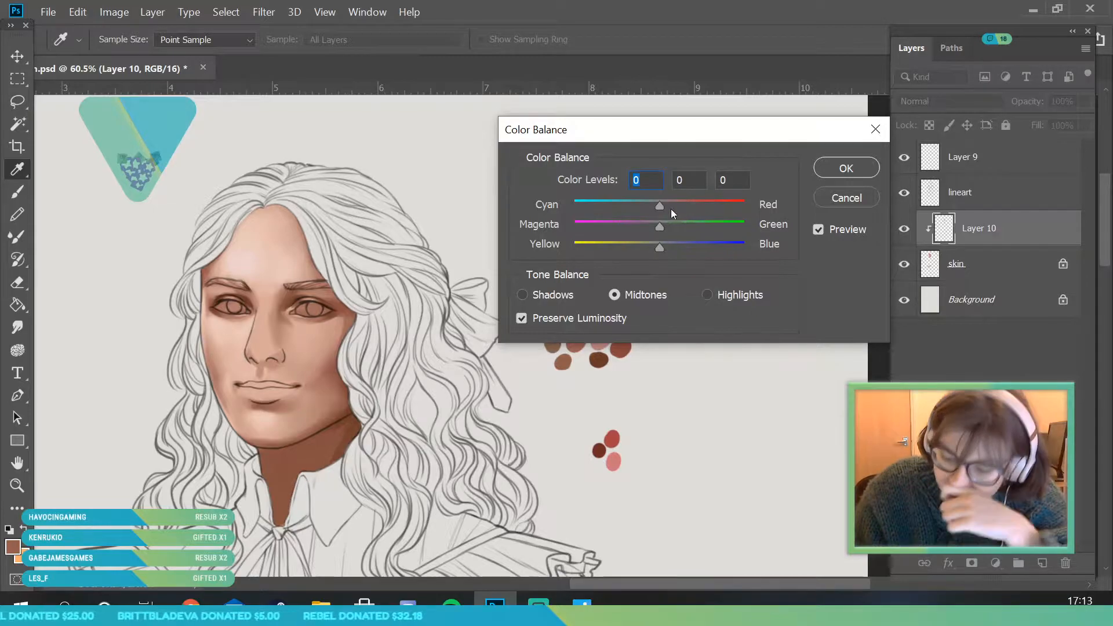
mouse_move(658, 249)
mouse_down()
mouse_move(641, 250)
mouse_move(755, 245)
mouse_move(645, 259)
mouse_up()
click(847, 198)
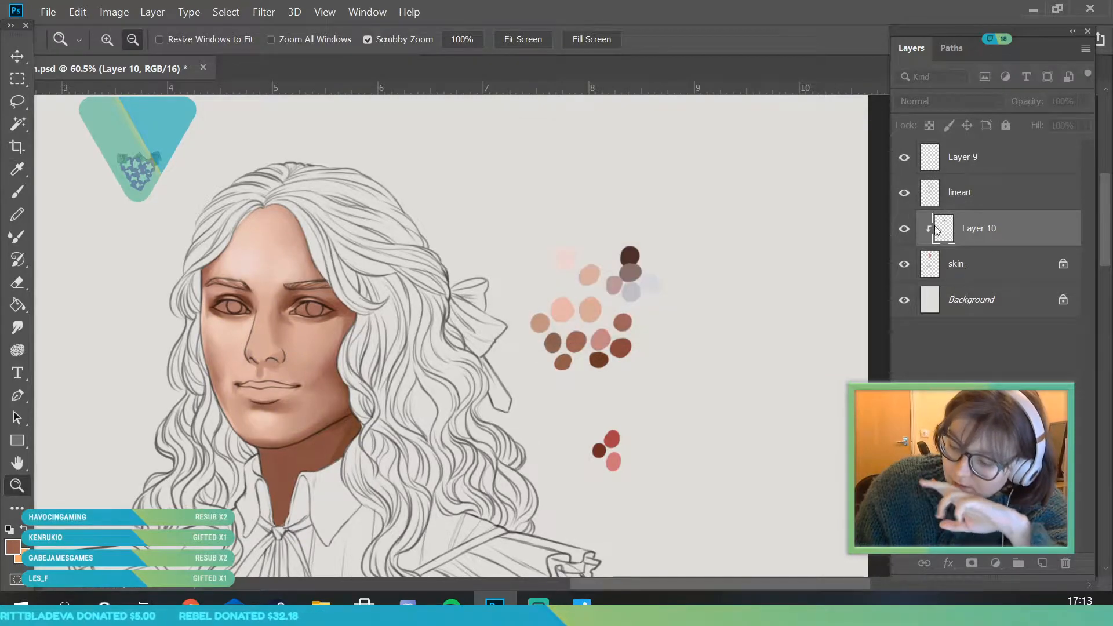
- Compare the face with Layer 10 hidden and shown, and merge Layer 10 down into the skin layer
click(903, 229)
click(903, 229)
right_click(988, 231)
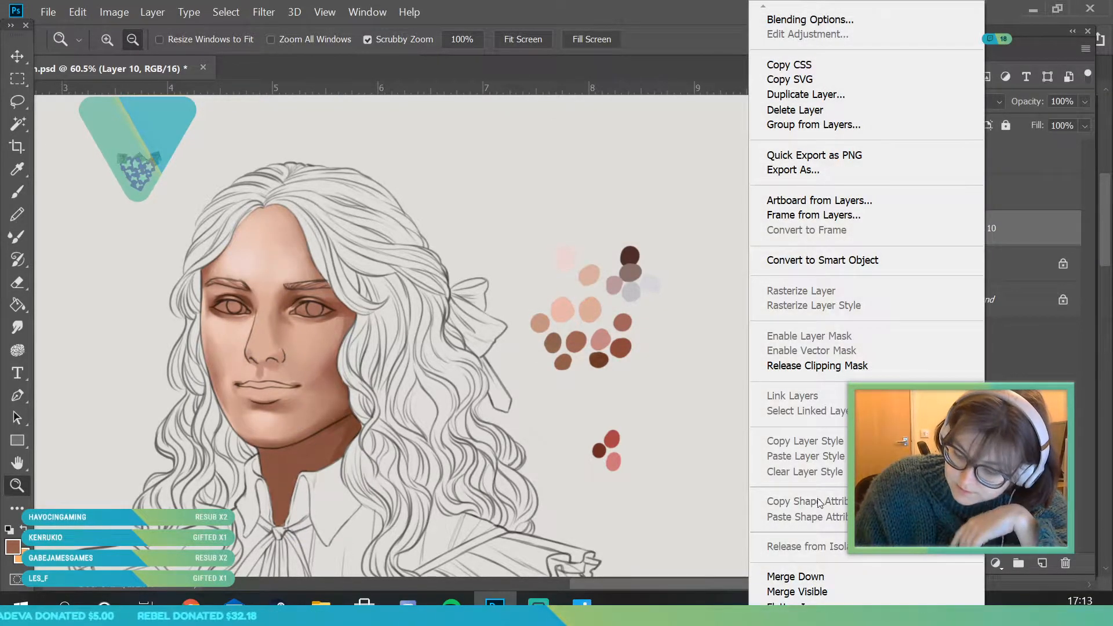
click(829, 575)
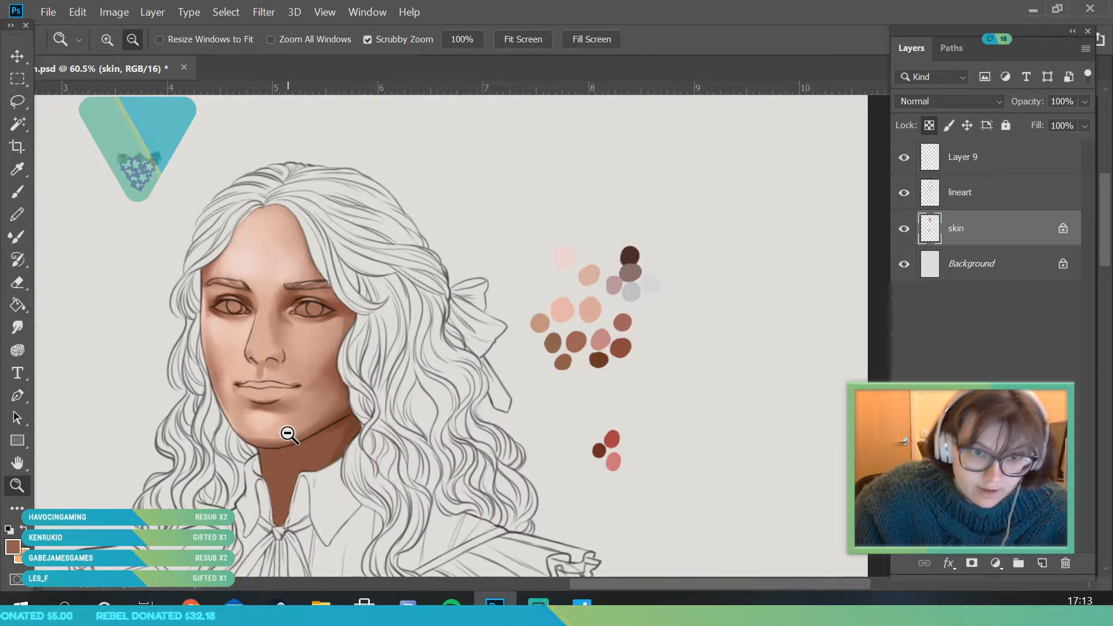
- Sample a light skin tone from the face and brighten the bow-side cheek below the eye with the 88 px brush
scroll(212, 324, up, 3)
click(17, 169)
click(162, 275)
key(b)
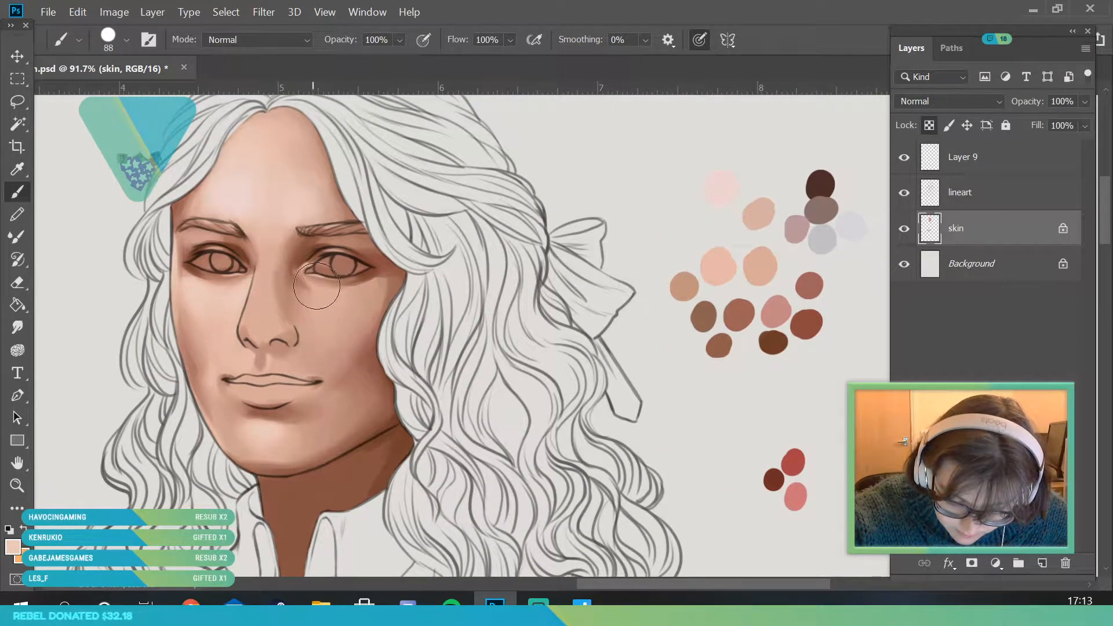
mouse_move(312, 287)
mouse_down()
mouse_move(420, 277)
mouse_move(323, 282)
mouse_move(304, 310)
mouse_up()
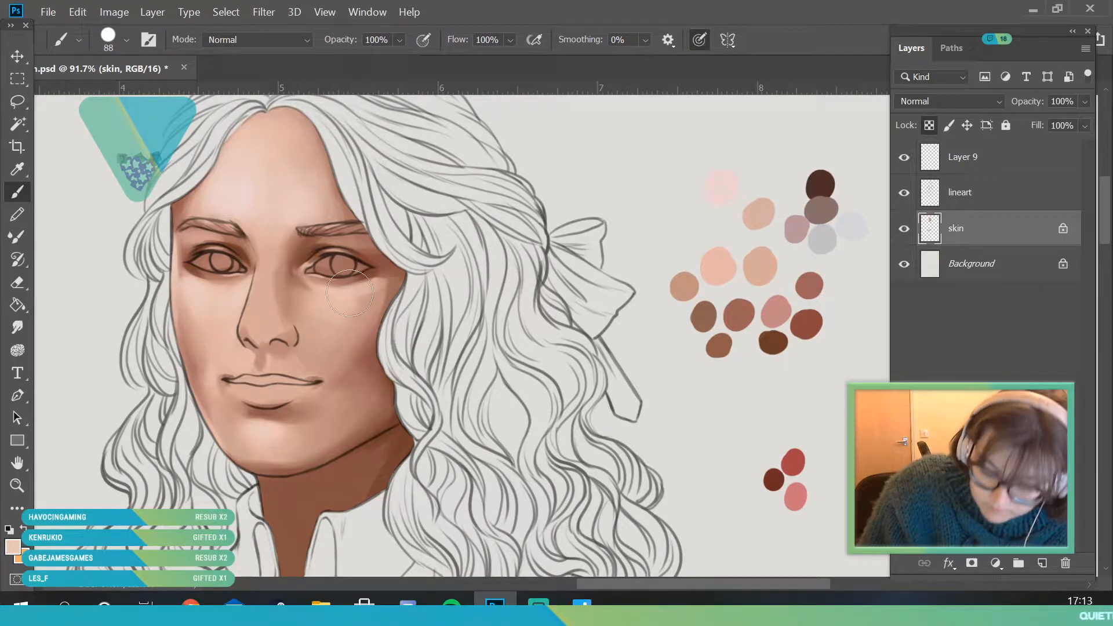
drag(370, 284, 342, 308)
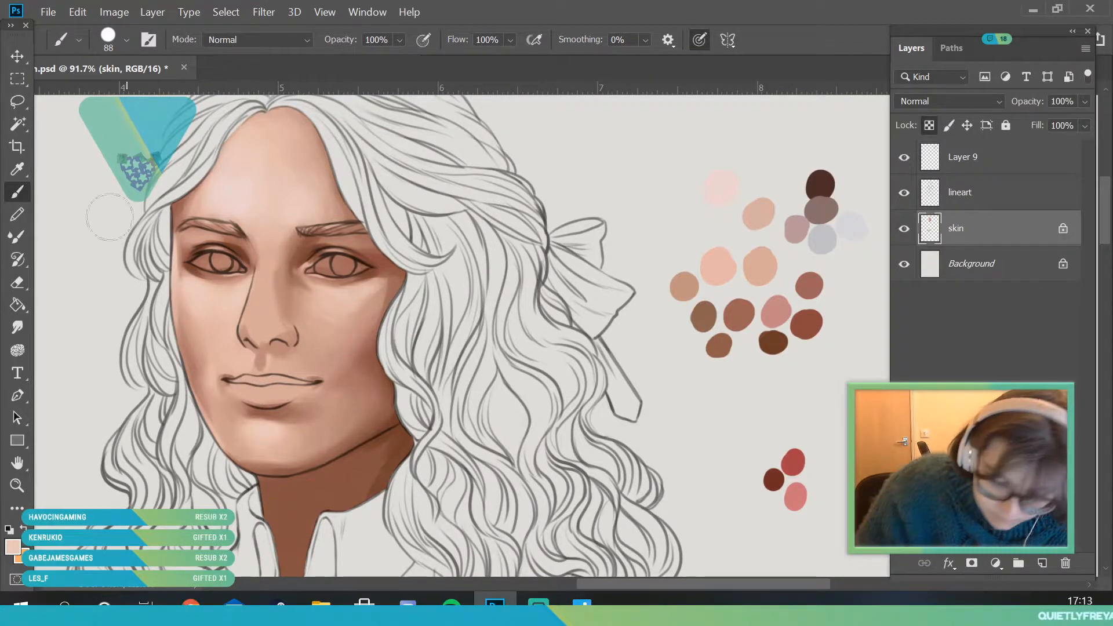
- Sample the darker pinkish tone at the bow-side cheek's outer edge and blend it into the mid-cheek with the 88 px brush
key(i)
key(b)
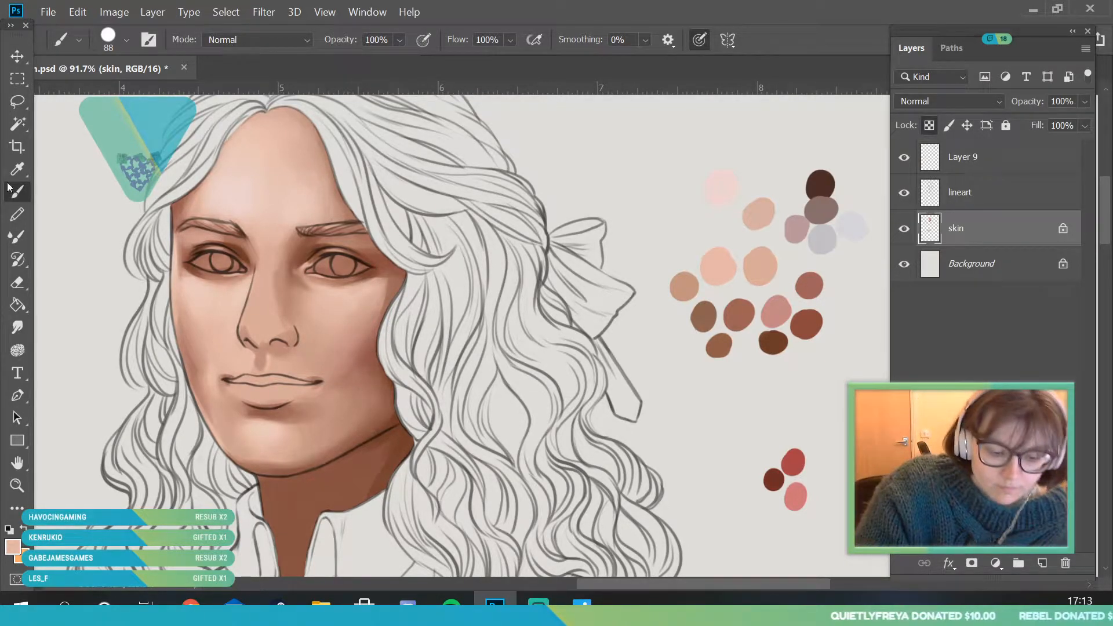
key(i)
click(380, 314)
key(b)
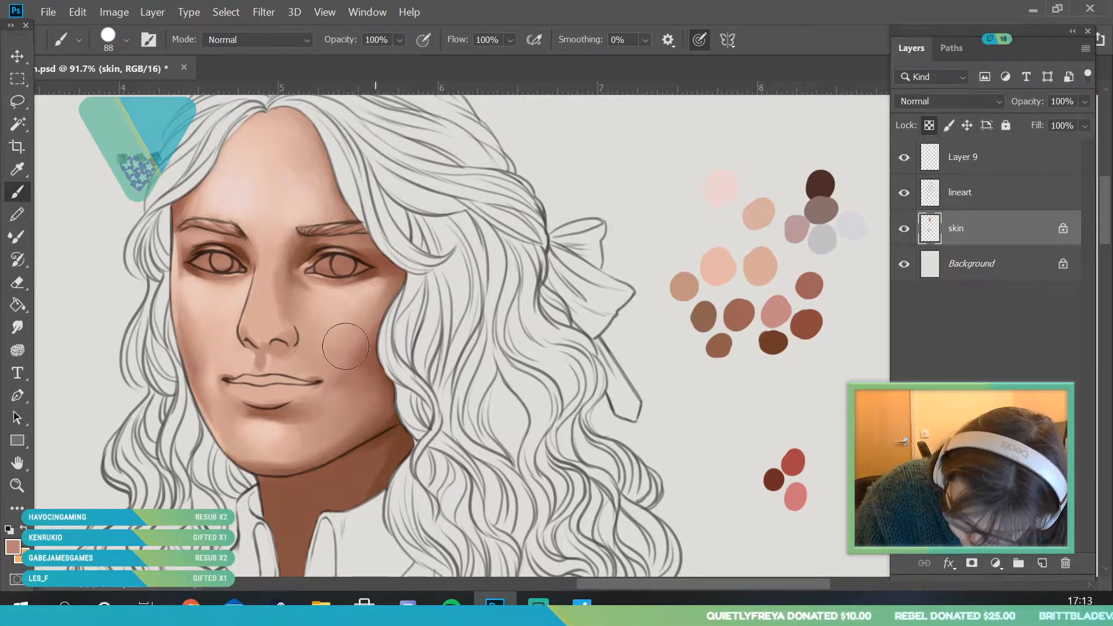
- Sample a light skin tone from the bow-side cheek and smooth the cheek beside the hair with the 88 px brush
click(18, 486)
drag(394, 293, 414, 309)
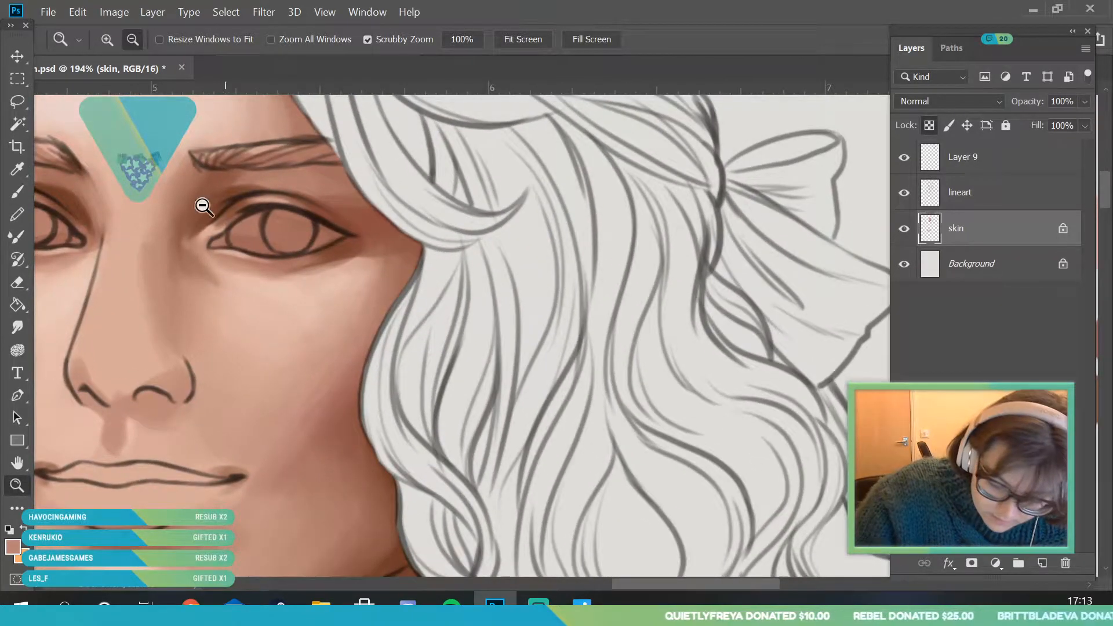
click(20, 174)
click(358, 294)
key(b)
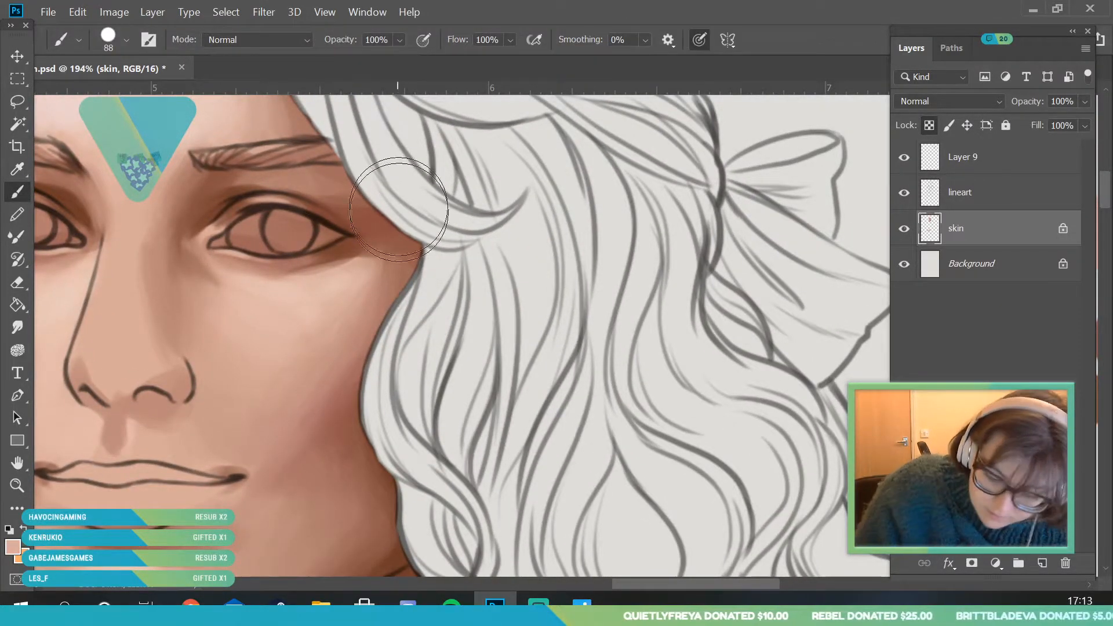
mouse_move(342, 315)
mouse_down()
mouse_move(338, 344)
mouse_move(326, 348)
mouse_move(323, 311)
mouse_up()
- Sample a darker skin tone below the bow-side eye and shade along its lower lid with a 32 px brush
key(i)
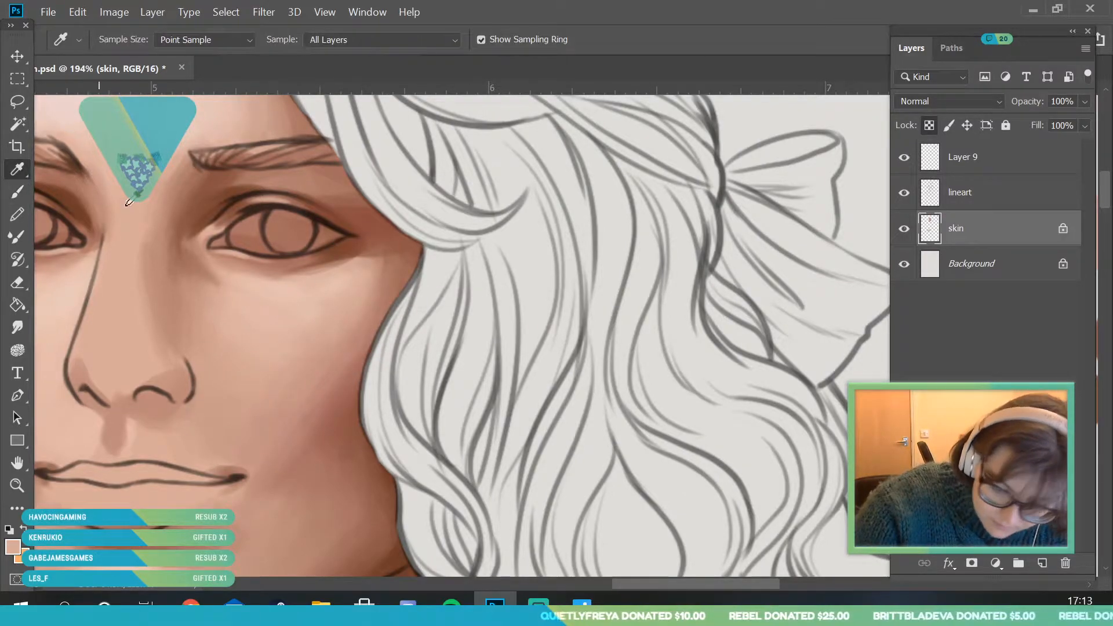
click(286, 268)
key(b)
click(126, 40)
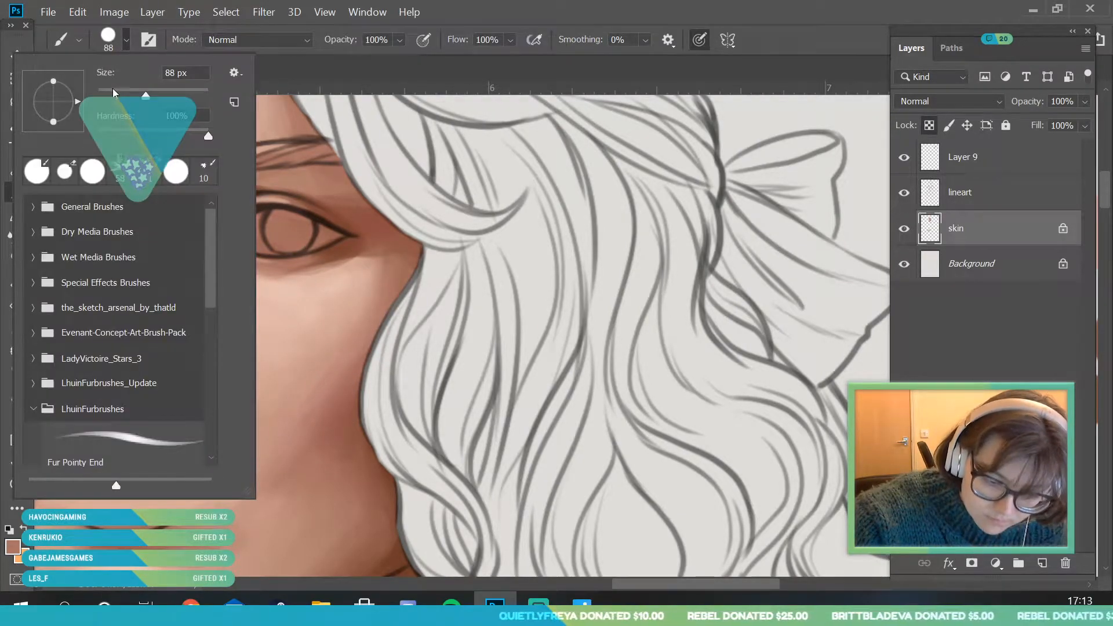
drag(316, 262, 257, 268)
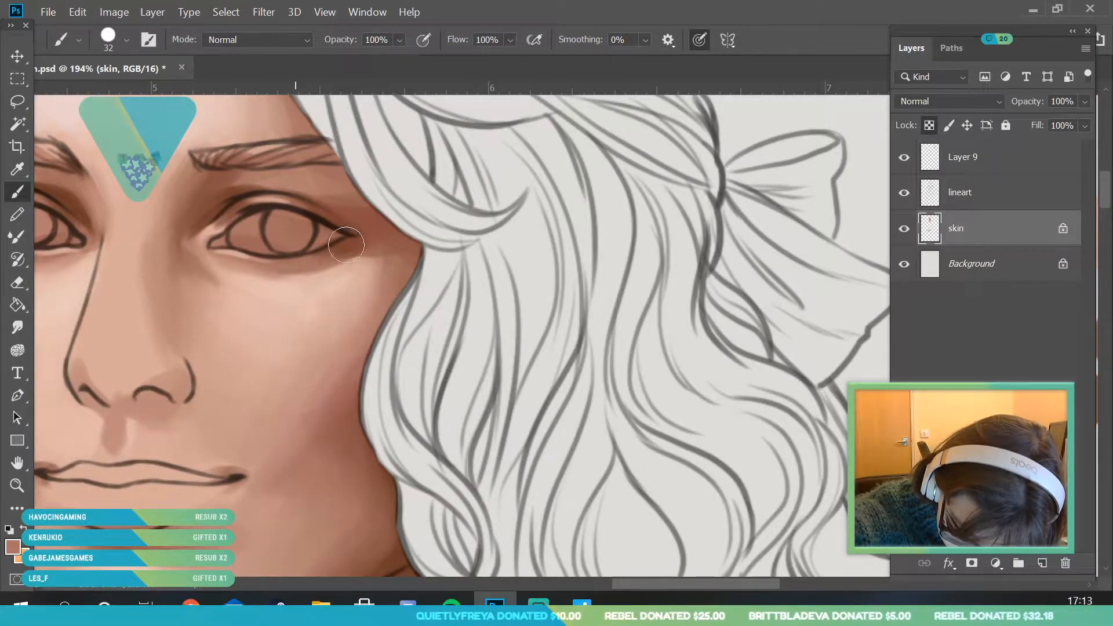
- Sample a dark brown from the eye area and deepen the bow-side eye's outer corner with a 14 px brush
drag(669, 587, 642, 587)
click(18, 170)
click(150, 240)
click(19, 194)
click(126, 41)
click(105, 92)
click(532, 239)
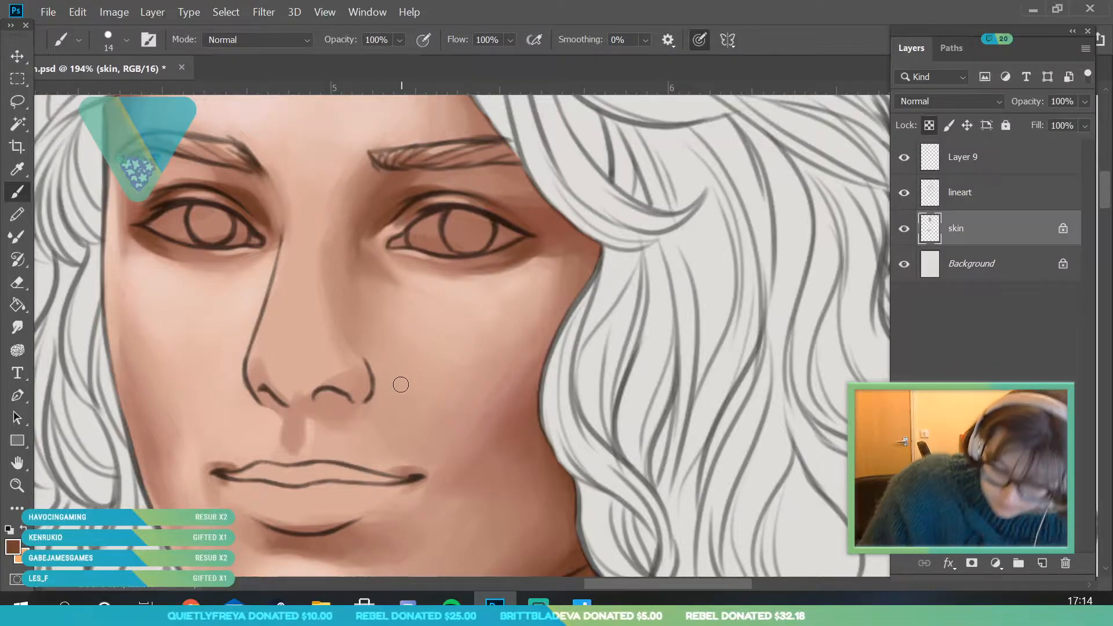
- Apply a Color Balance adjustment to the skin layer, shifting the midtones to +17 red
click(21, 482)
drag(234, 327, 173, 566)
drag(264, 331, 278, 320)
drag(297, 233, 235, 400)
drag(244, 265, 321, 193)
click(201, 171)
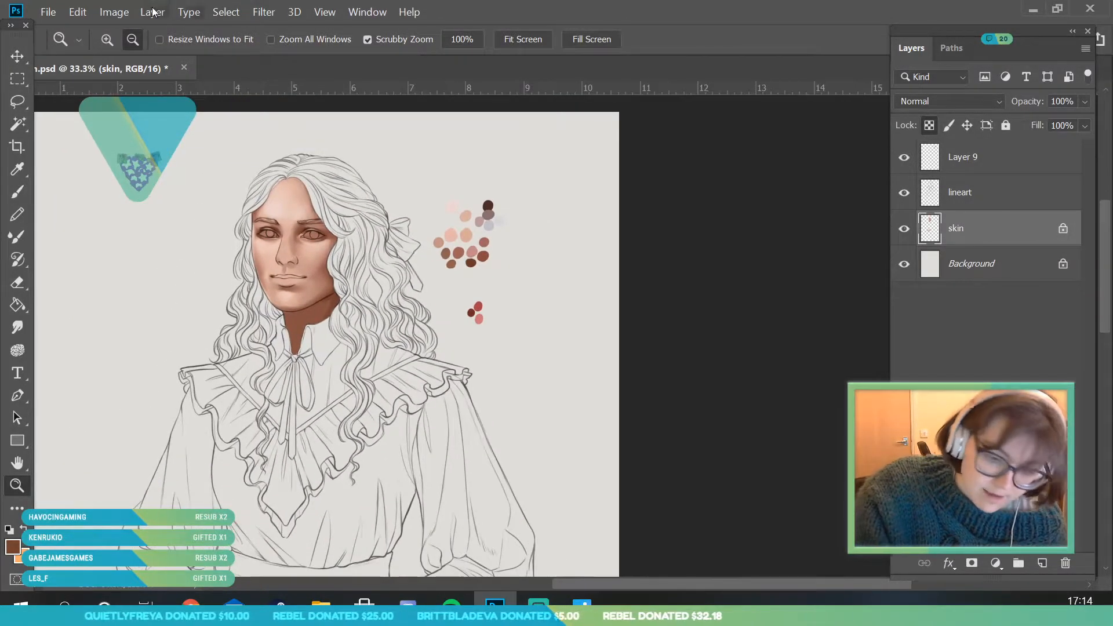
click(114, 12)
mouse_move(244, 55)
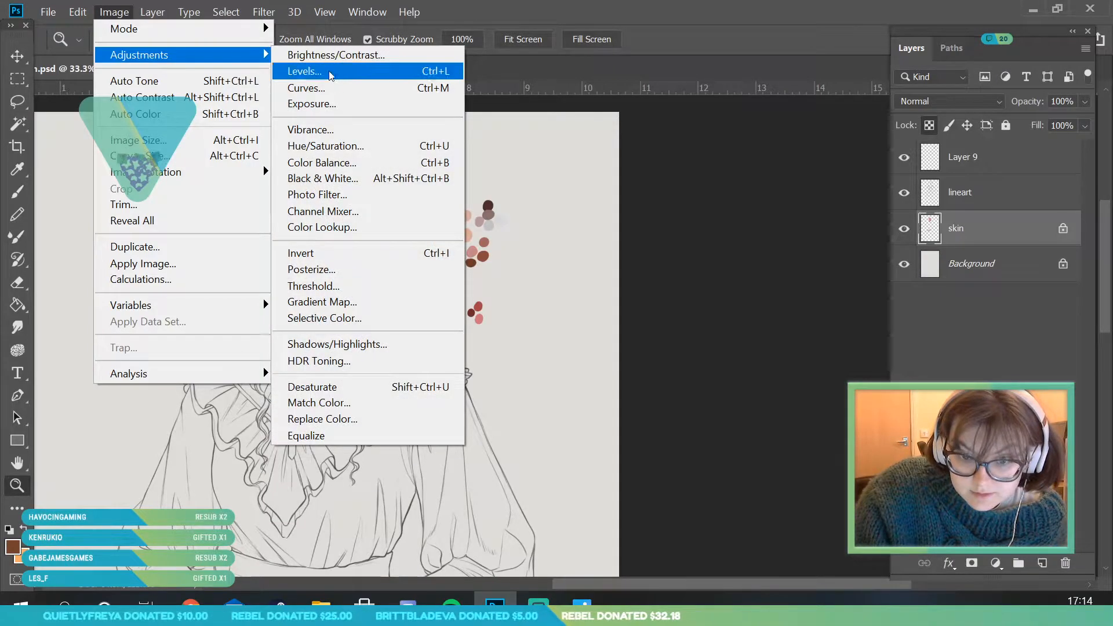
click(322, 162)
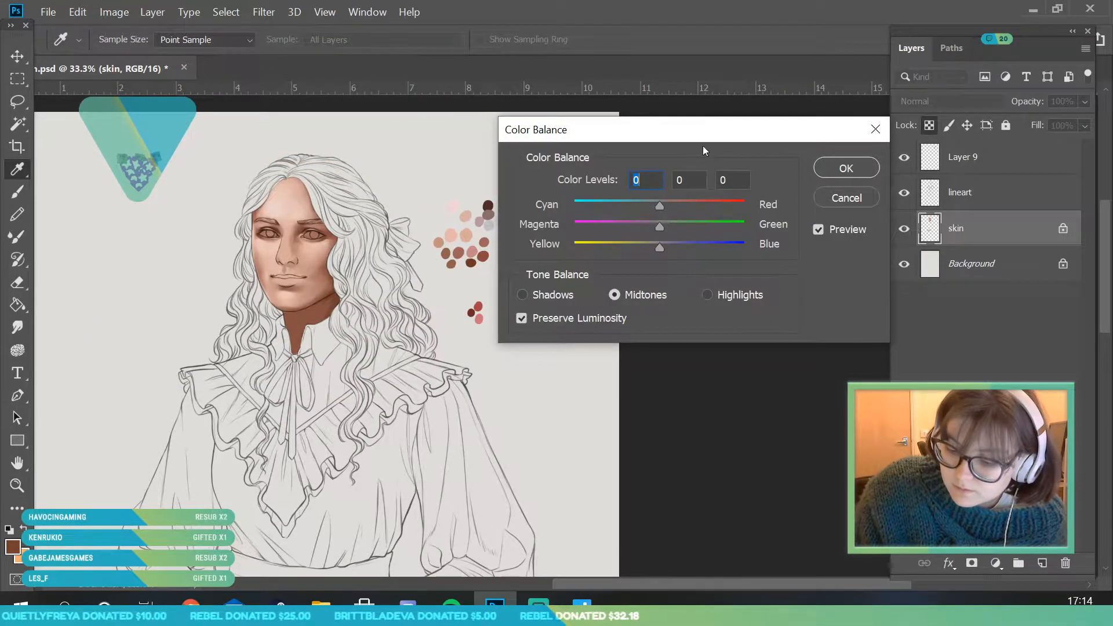
drag(595, 263, 608, 264)
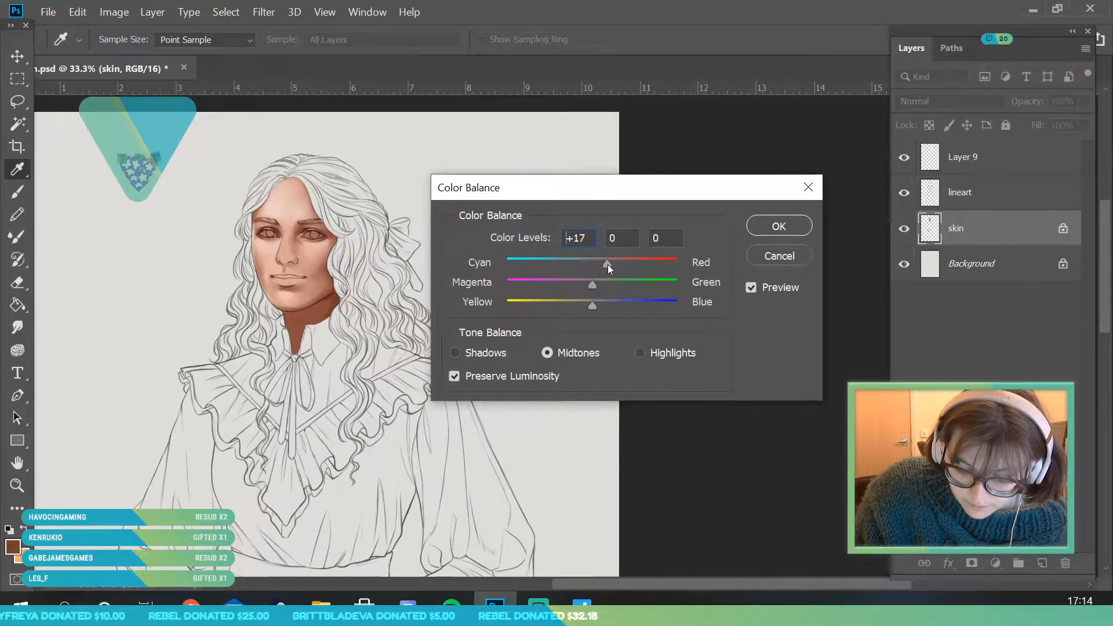
click(779, 226)
key(z)
right_click(1004, 228)
key(Escape)
click(263, 11)
mouse_move(114, 12)
mouse_move(166, 58)
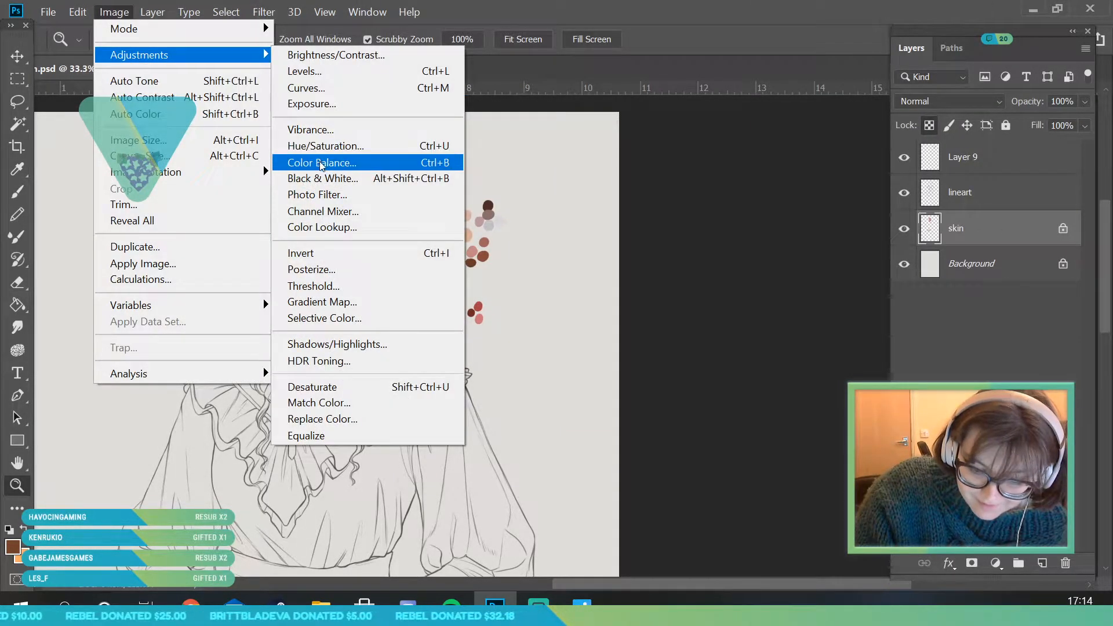
click(321, 162)
mouse_move(592, 304)
mouse_down()
mouse_move(564, 312)
mouse_move(590, 311)
mouse_up()
drag(589, 288, 607, 266)
click(791, 259)
key(z)
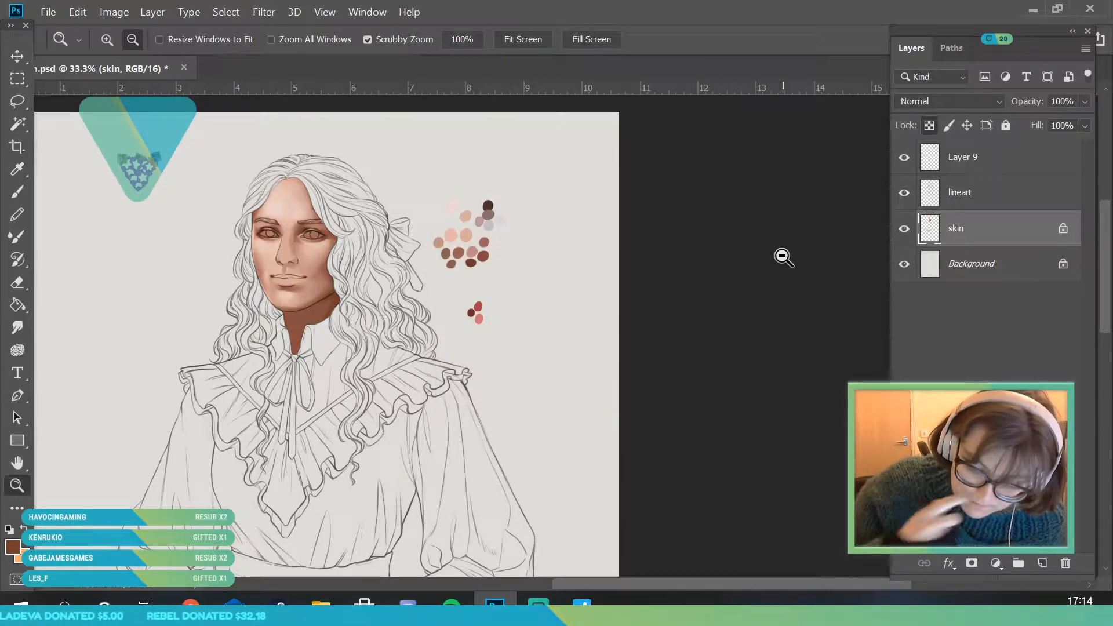
- Sample the pale pink from the forehead and add fine highlights to the face with the 14 px brush
drag(291, 293, 356, 338)
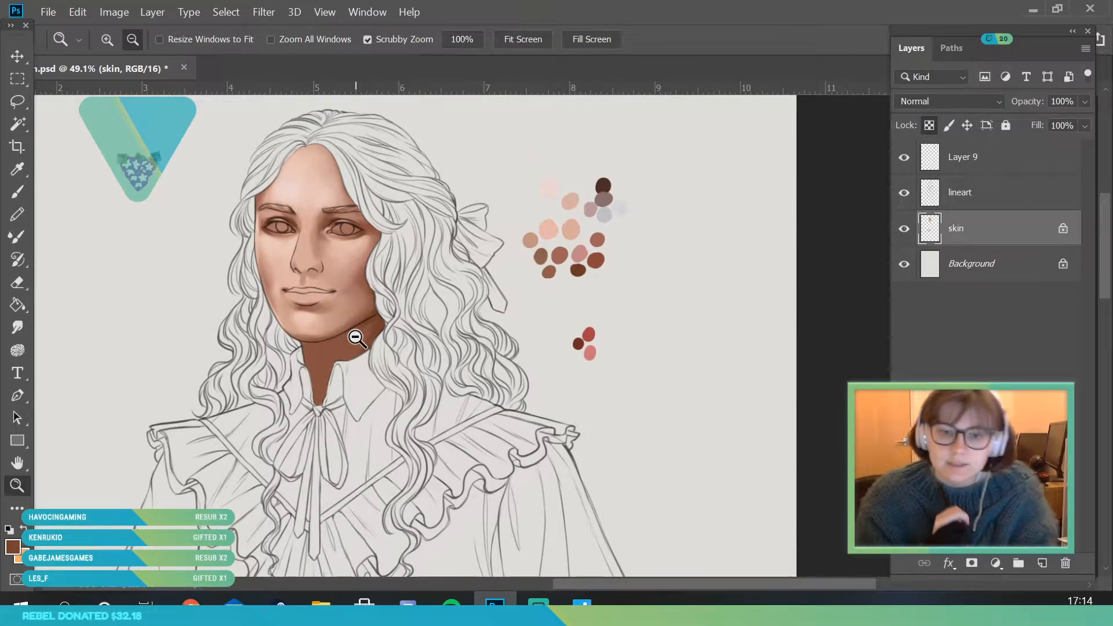
drag(347, 249, 377, 340)
mouse_move(350, 204)
mouse_down()
mouse_move(371, 237)
mouse_move(347, 223)
mouse_up()
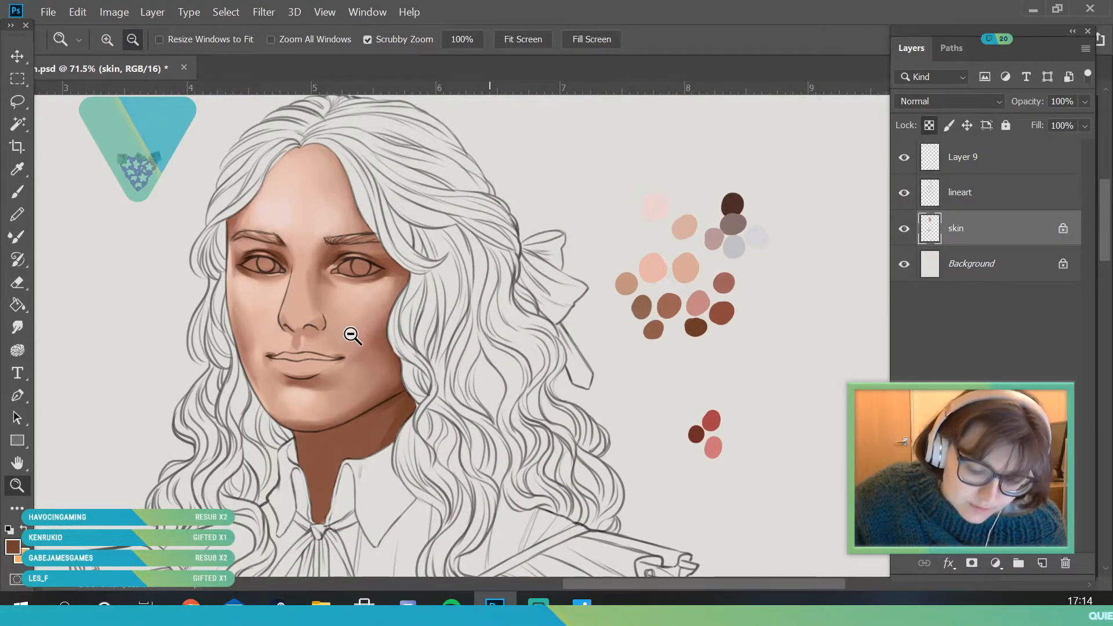
drag(280, 283, 189, 209)
key(i)
click(279, 162)
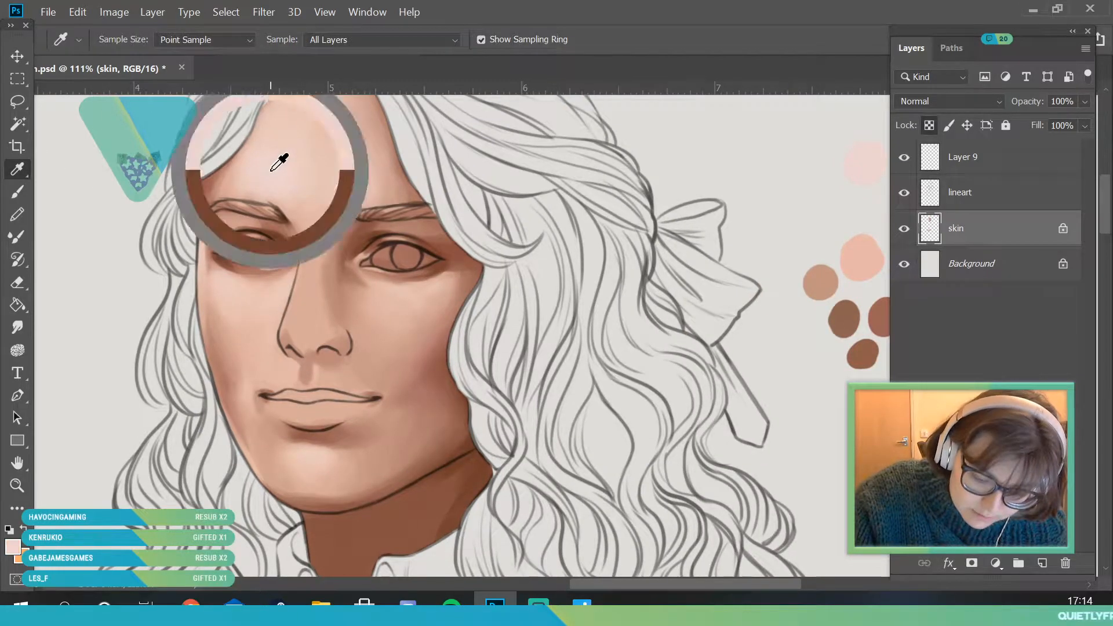
click(18, 190)
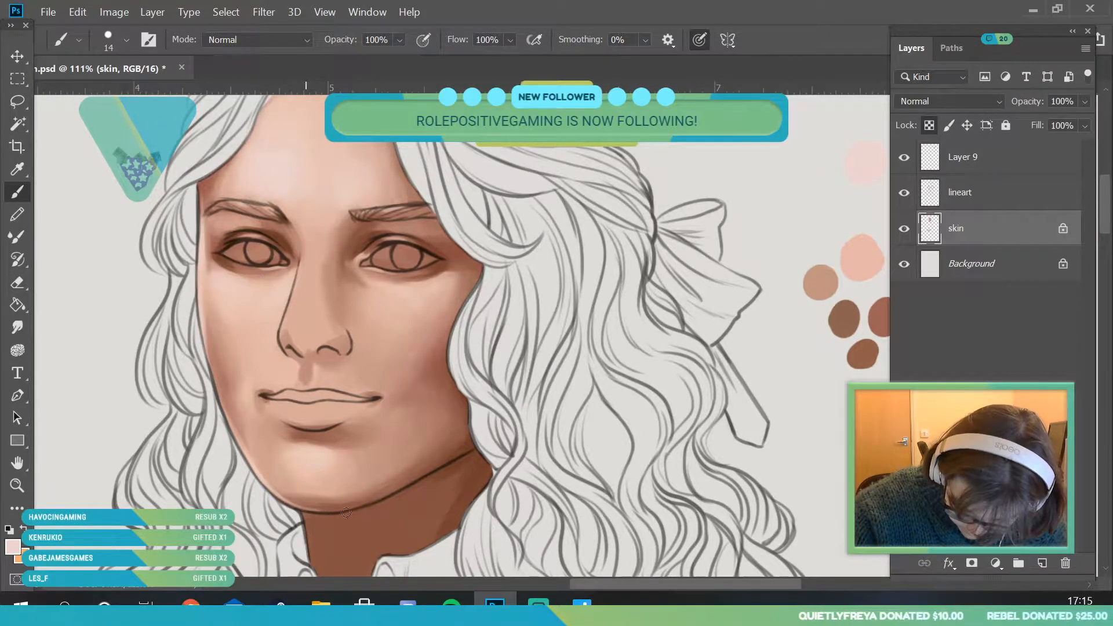
- Add a new layer above the skin layer and clip it to the skin
key(z)
drag(291, 355, 233, 571)
drag(311, 371, 331, 450)
key(ctrl+shift+alt+n)
right_click(996, 234)
click(840, 365)
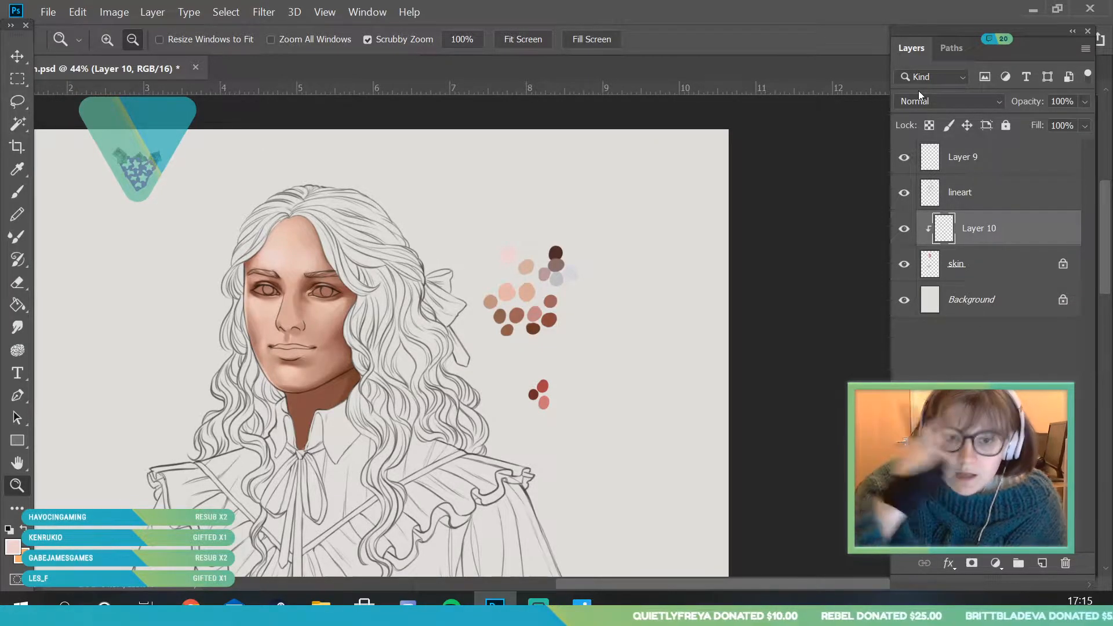
- Sample the reddish-brown tone at the bow-side cheek's edge and paint a first stroke down the side of the nose
drag(282, 278, 273, 289)
drag(312, 325, 329, 384)
click(328, 384)
click(281, 232)
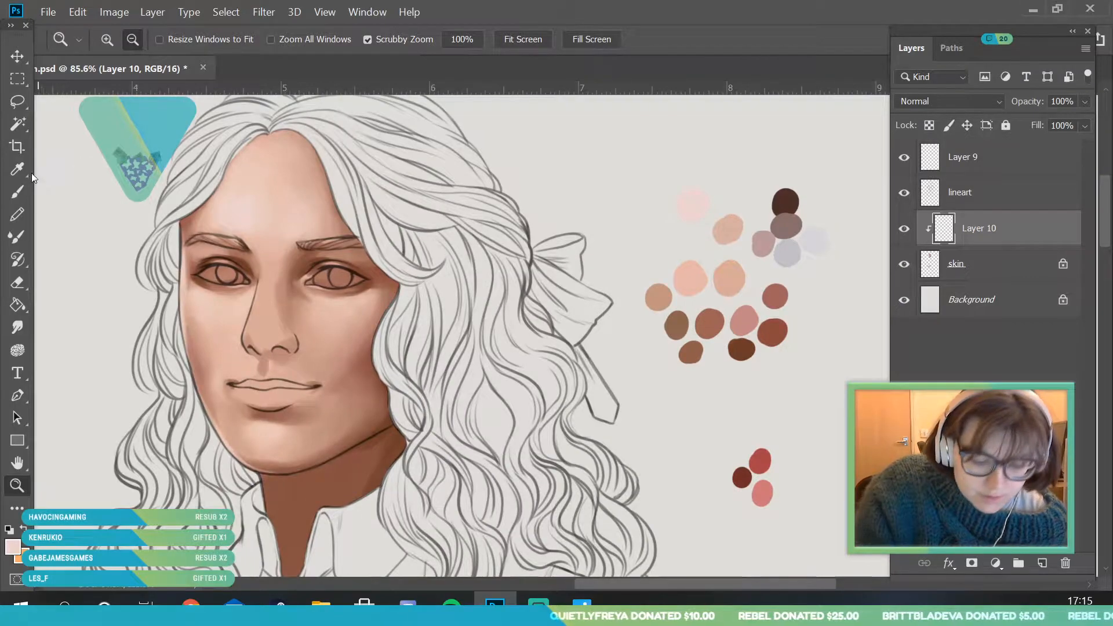
click(17, 168)
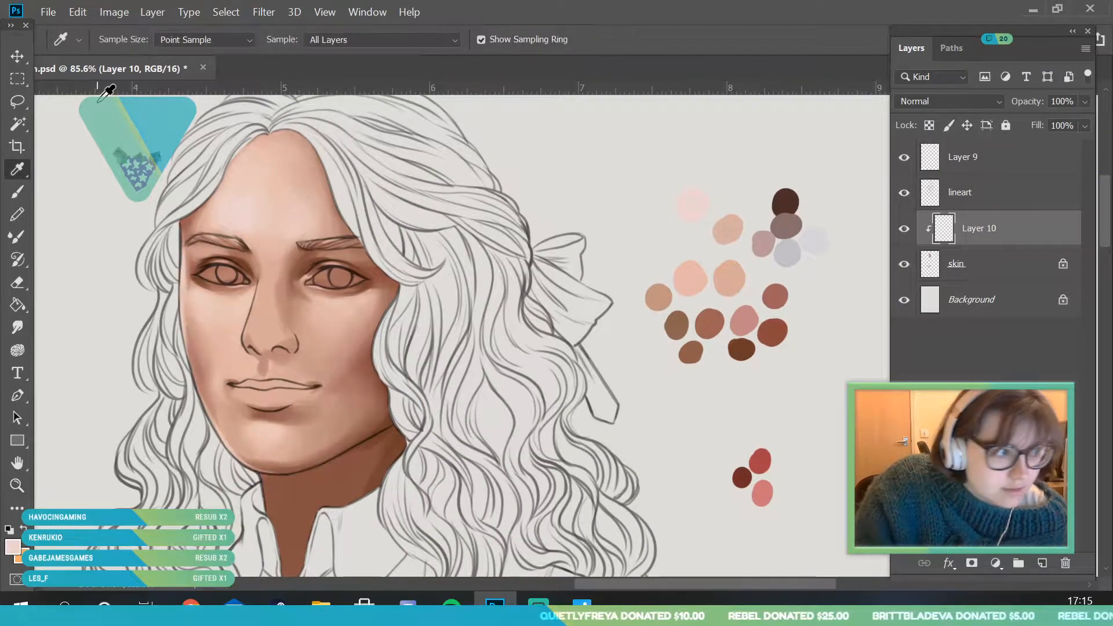
click(361, 352)
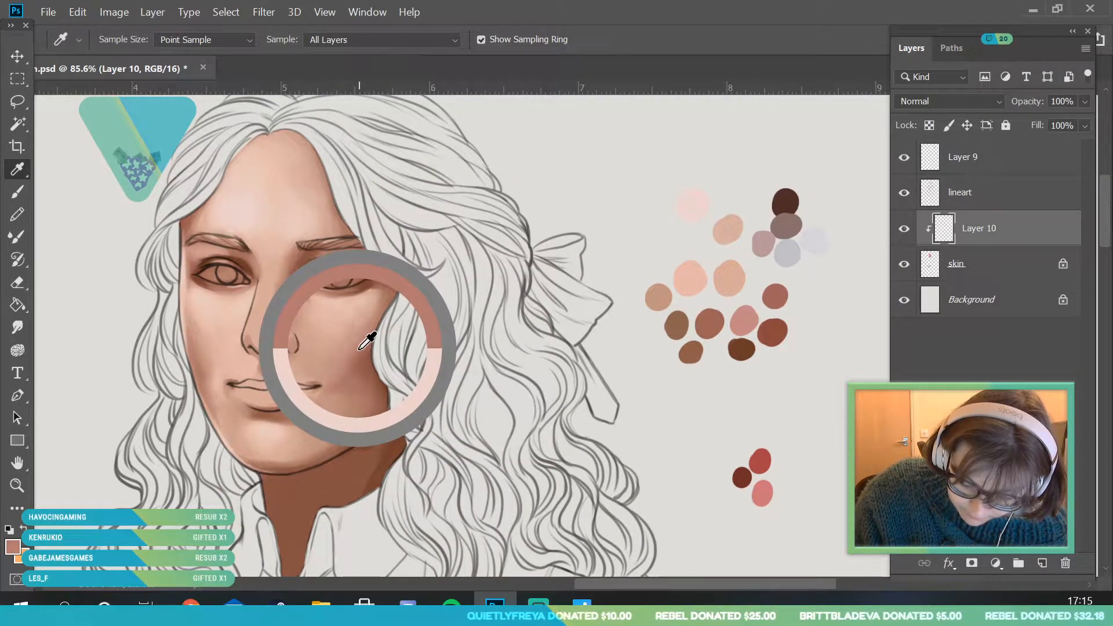
click(18, 486)
drag(261, 341, 293, 415)
click(19, 193)
drag(267, 267, 253, 319)
- Fill the whole nose from bridge to nostrils with the reddish-brown tone using a 20 px brush
click(126, 40)
drag(105, 96, 108, 96)
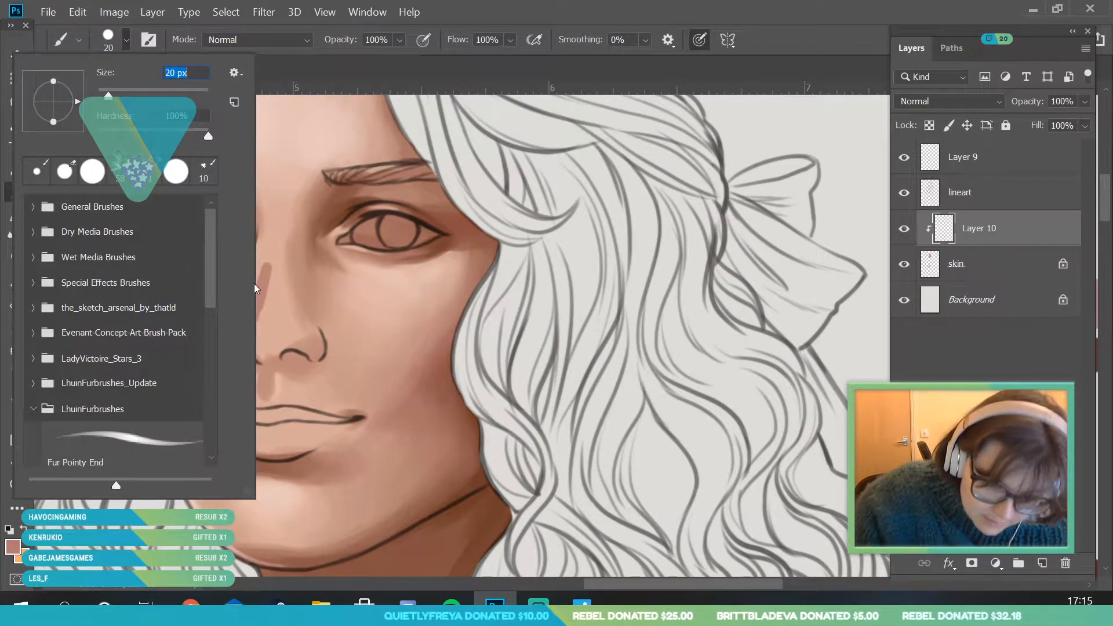
click(272, 310)
drag(243, 322, 248, 298)
mouse_move(272, 225)
mouse_down()
mouse_move(278, 291)
mouse_move(293, 307)
mouse_up()
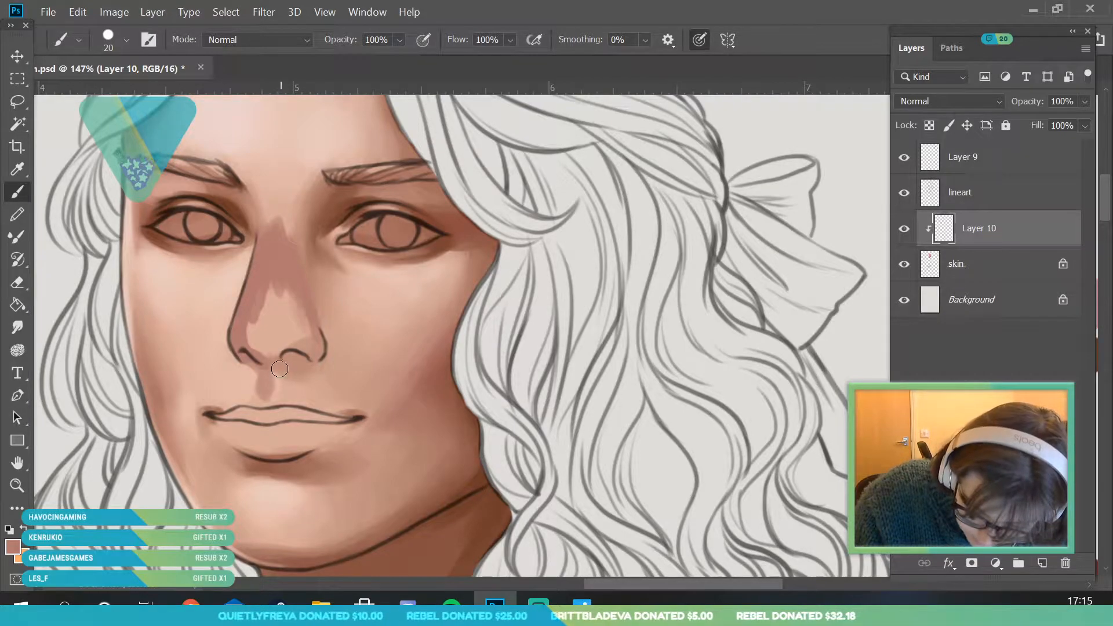
drag(309, 358, 264, 274)
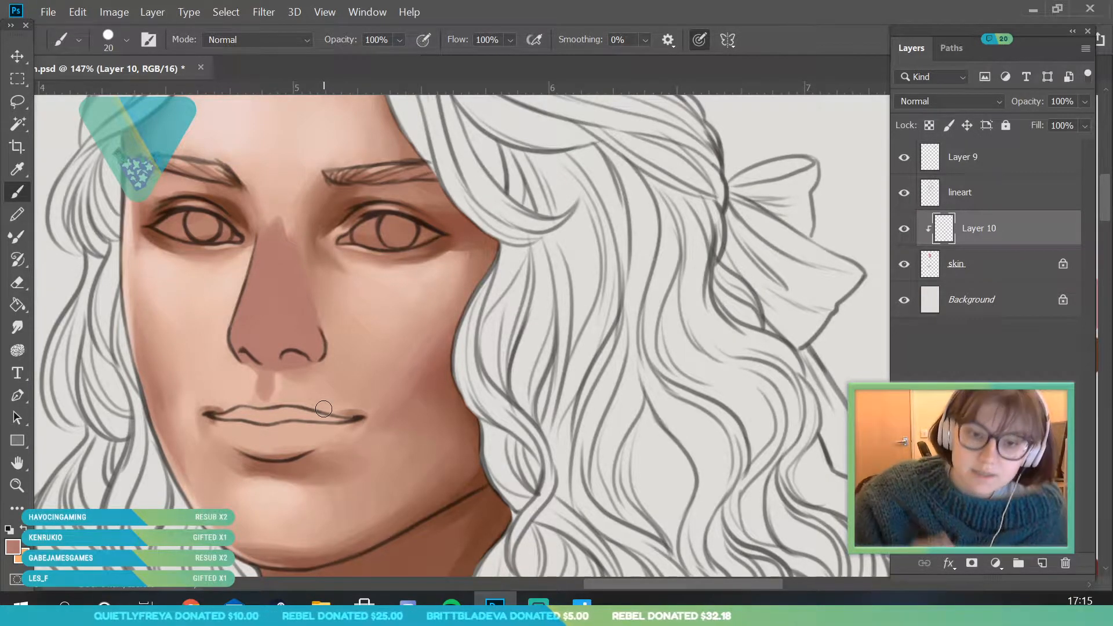
- Sample skin tones at the top of the nose bridge and blend the nose colour into the brow with a 59 px brush
alt+click(281, 214)
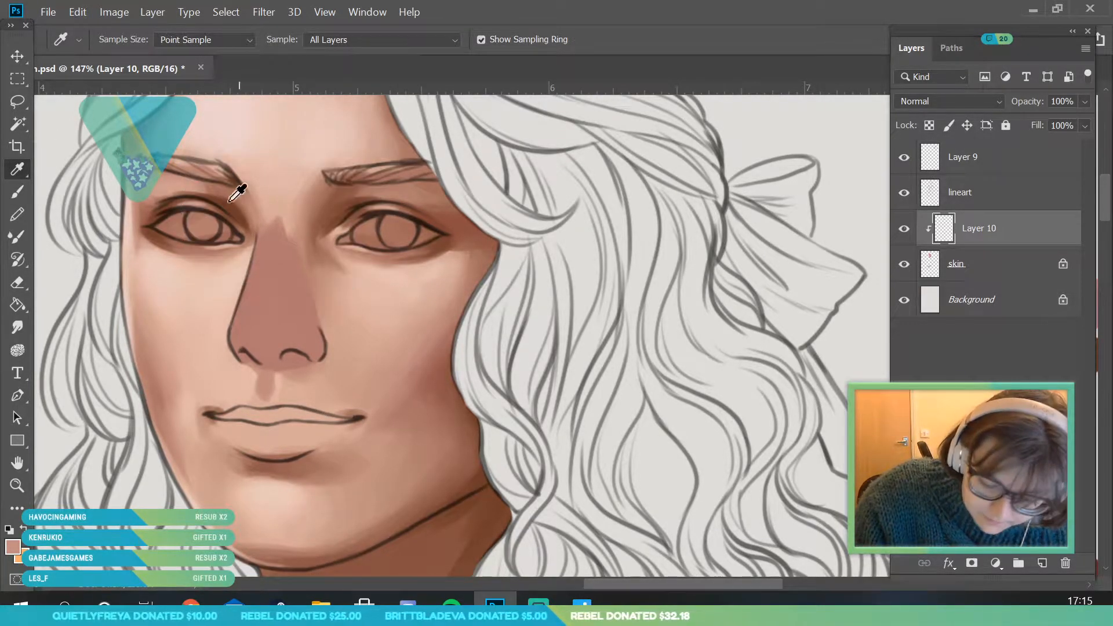
click(126, 40)
click(130, 91)
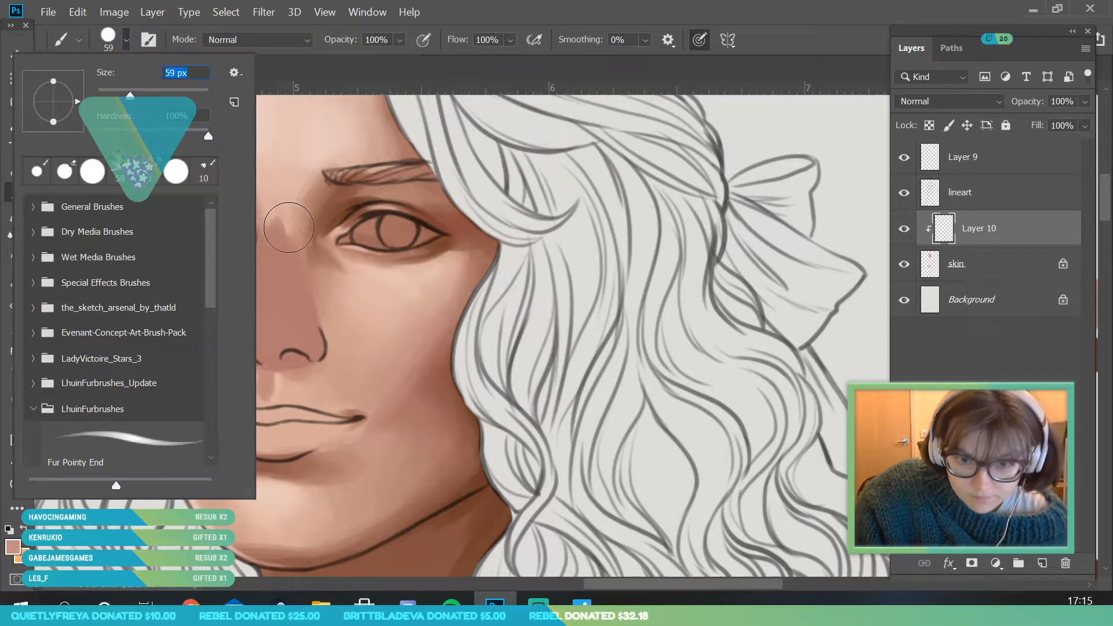
key(Return)
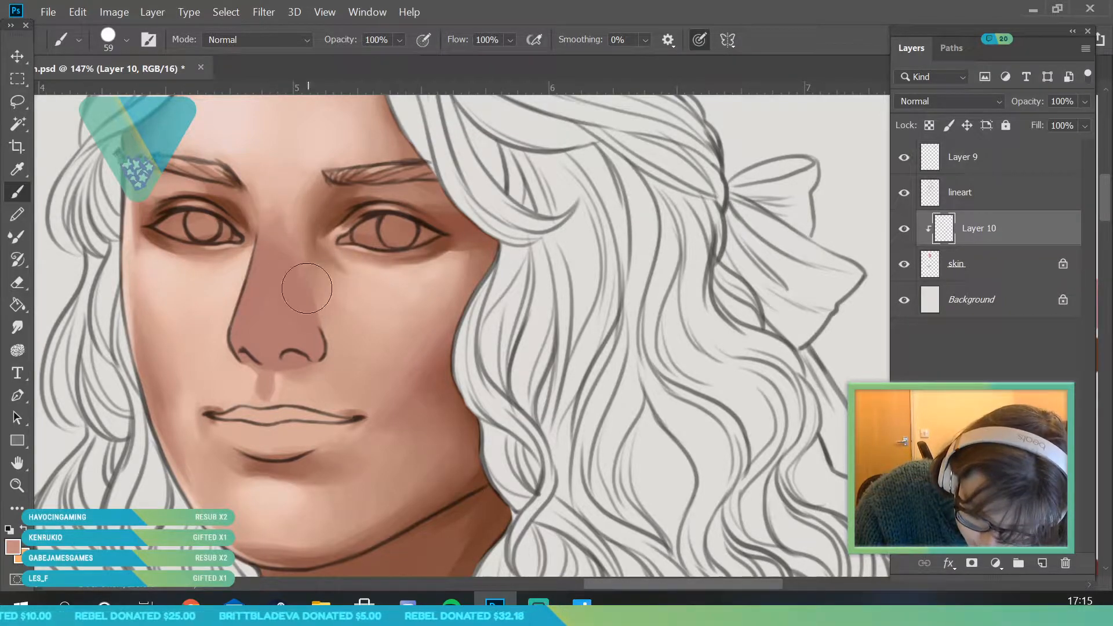
key(i)
click(282, 219)
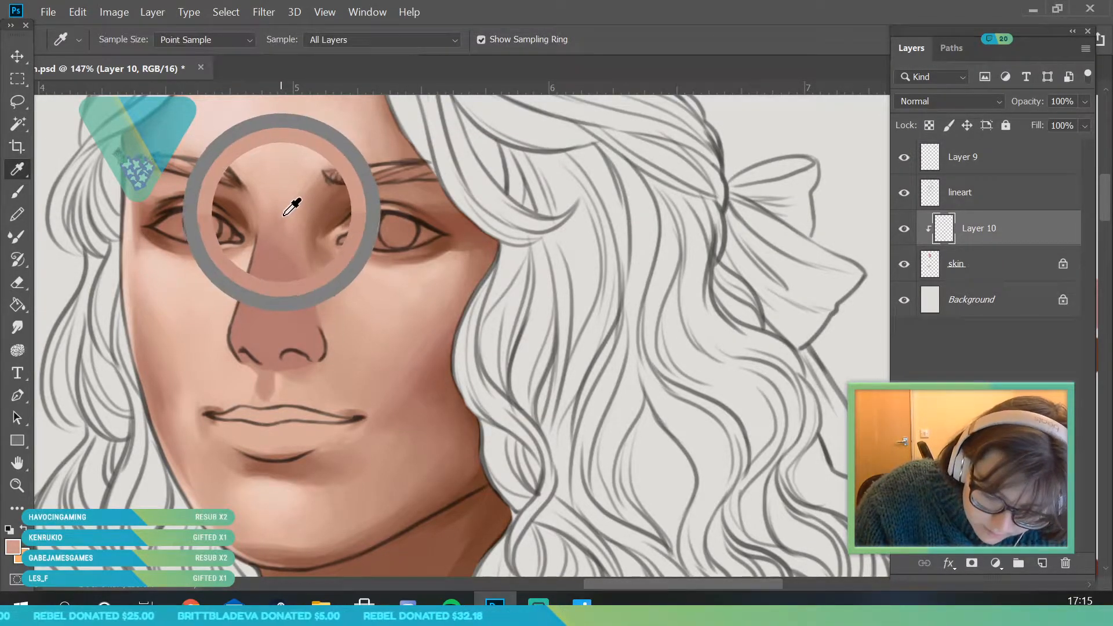
key(b)
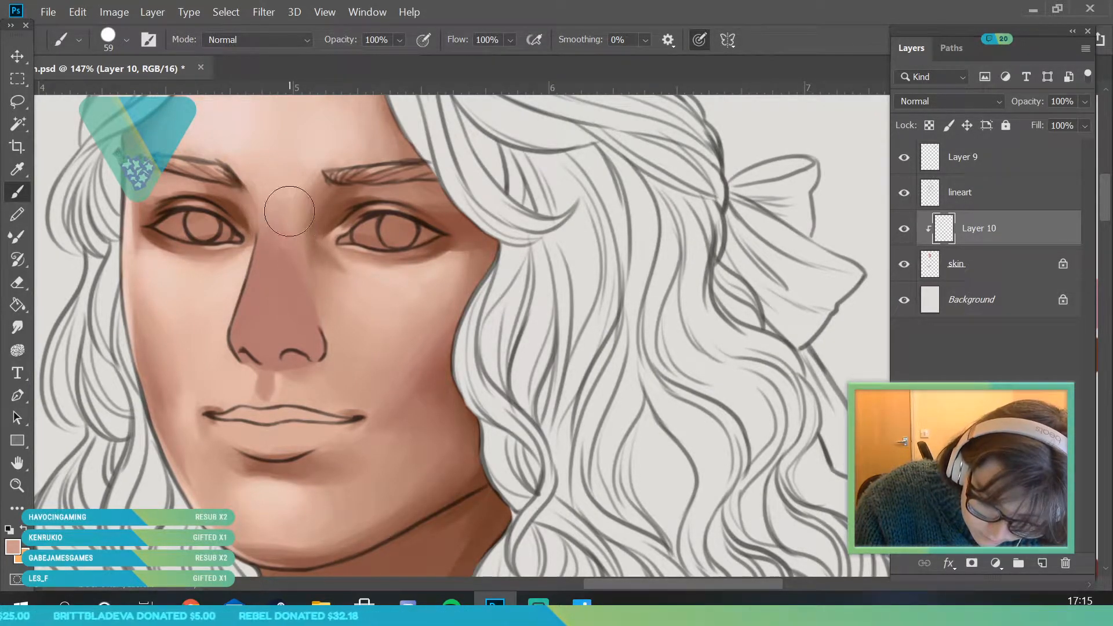
- Sample the darker tone from the upper nose and blend it along the bridge with the 59 px brush
key(i)
click(289, 258)
key(b)
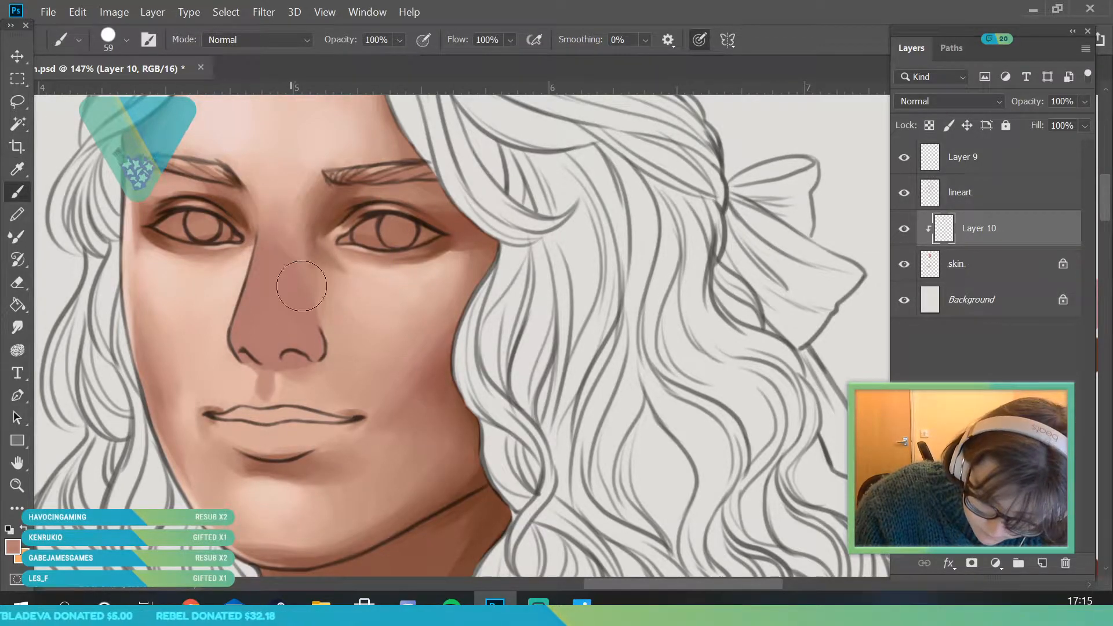
key(i)
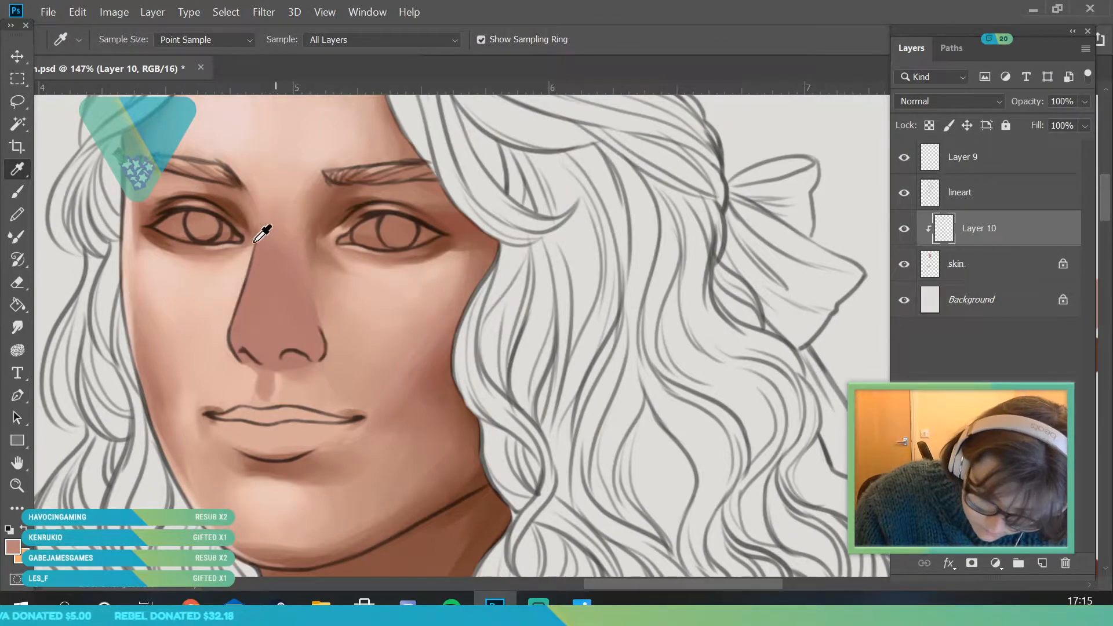
key(b)
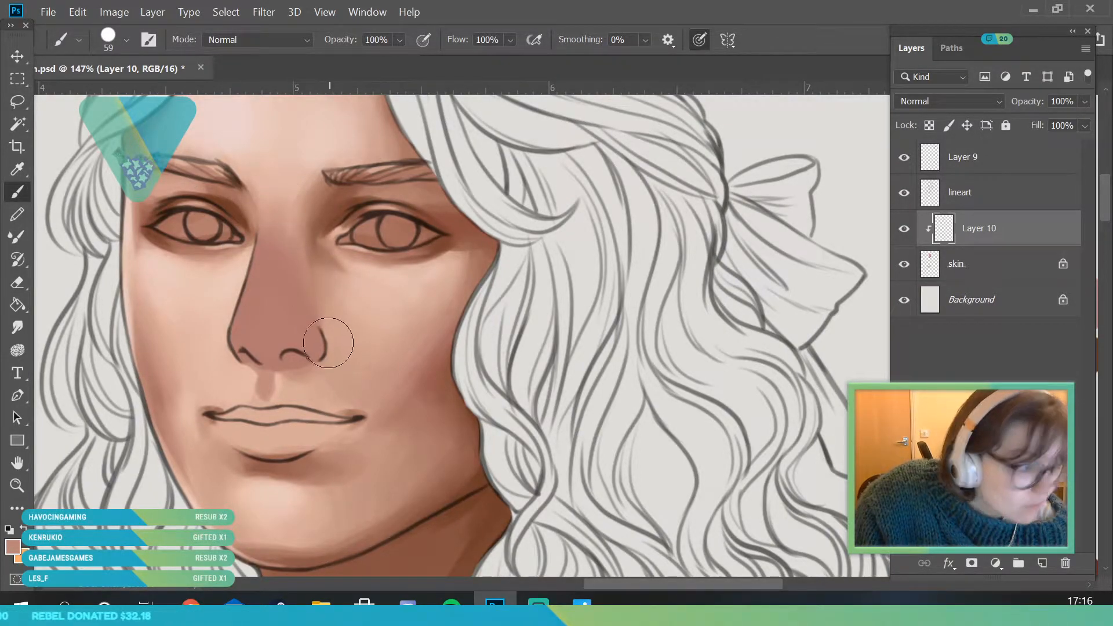
- Sample the brown beside the bow-side inner eye corner and shade the bow-side flank of the nose
key(i)
click(324, 251)
key(b)
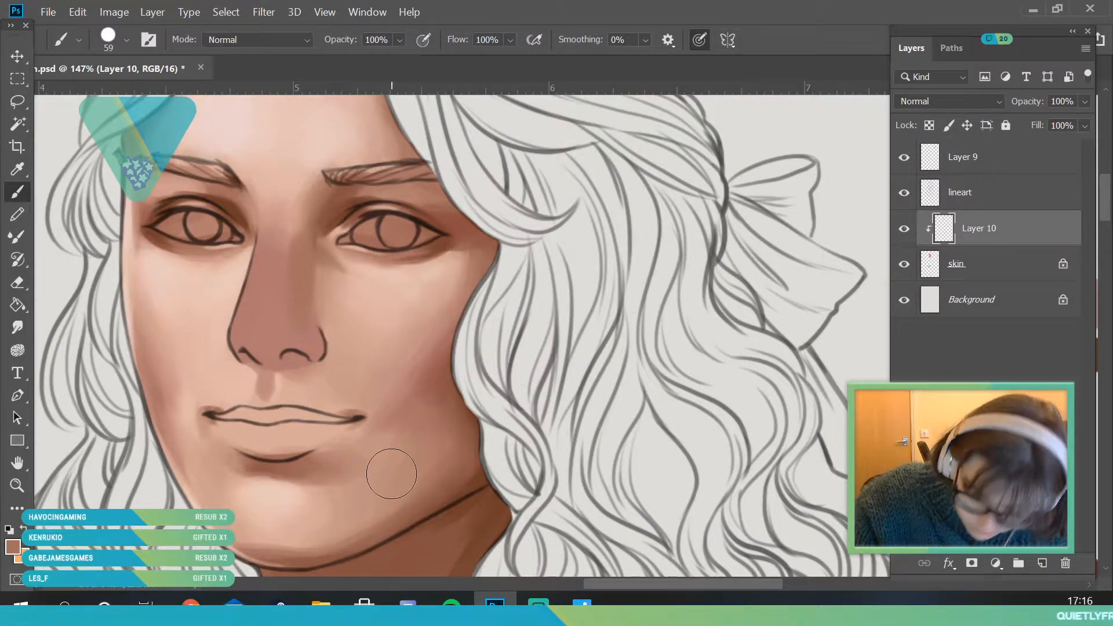
- Sample tones along the upper nose bridge and blend the bridge between the inner eye corners with the 59 px brush
key(i)
click(291, 254)
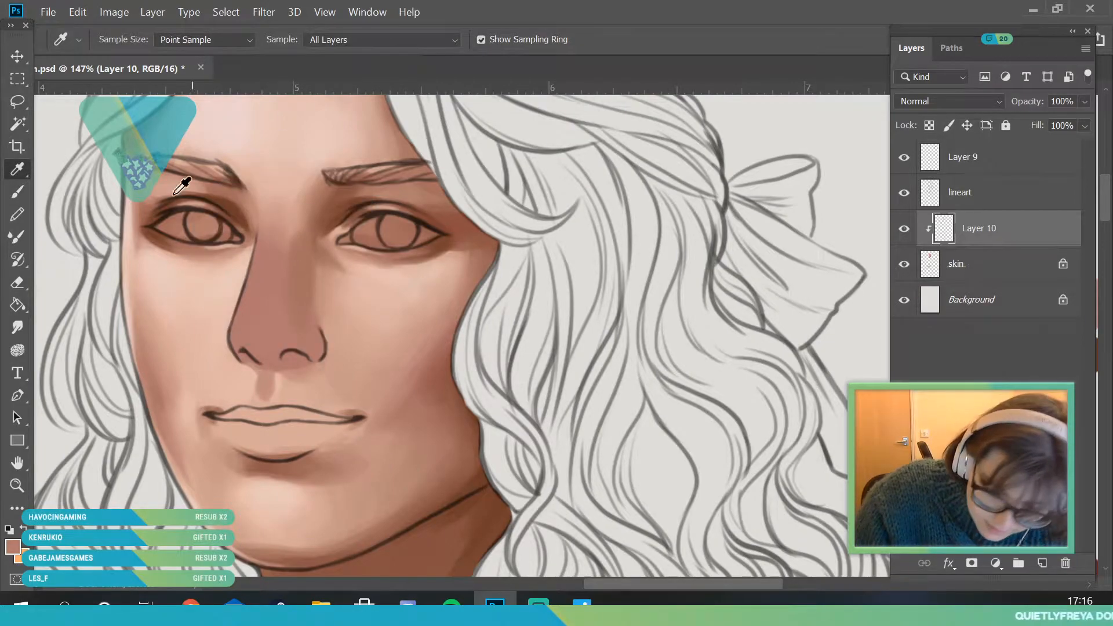
key(b)
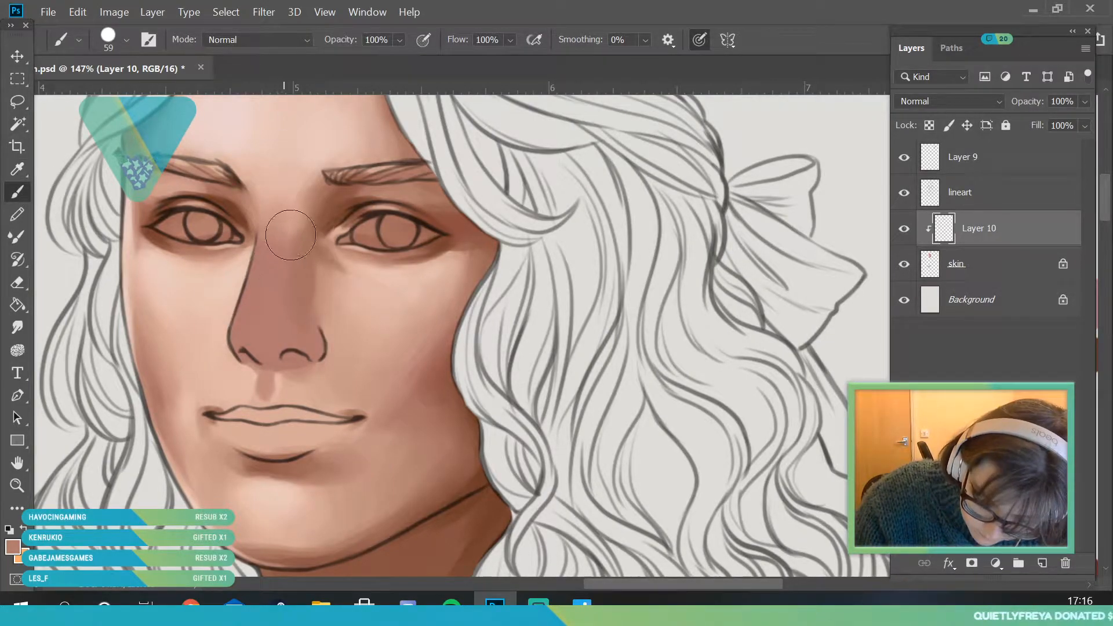
key(i)
click(298, 219)
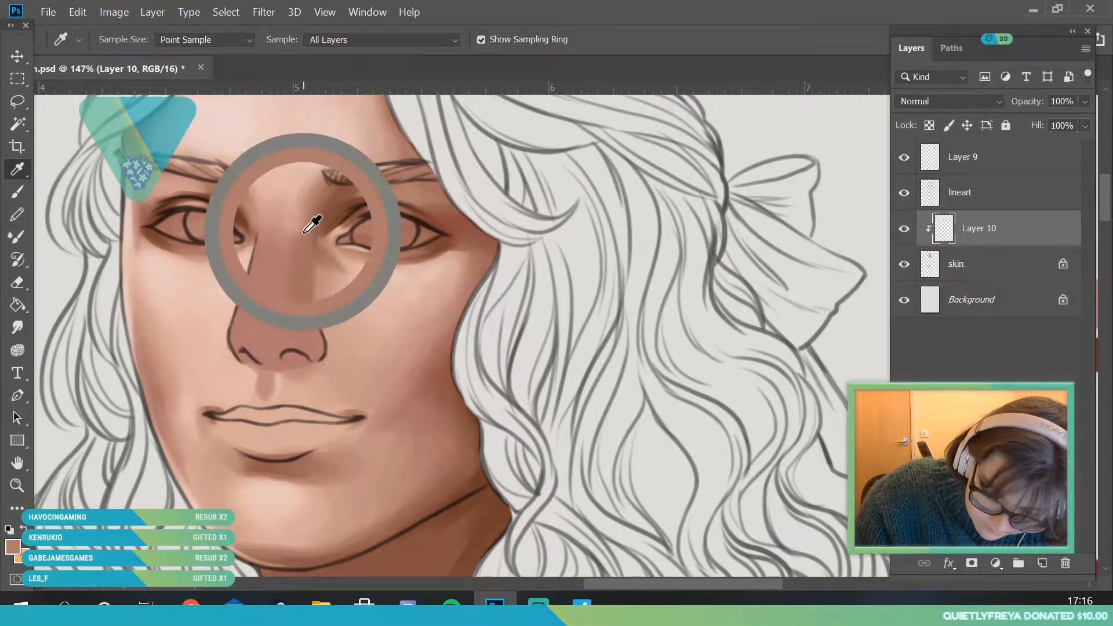
click(17, 196)
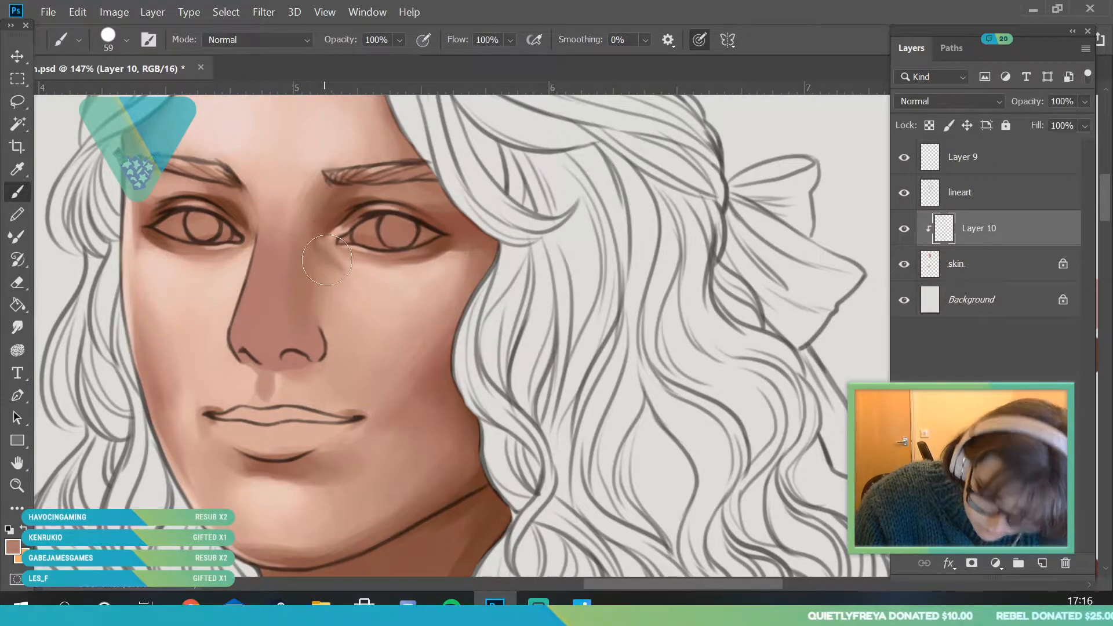
- Sample the muted reddish-brown palette swatch just above the darker rust-red one as the painting colour
click(20, 484)
drag(326, 284, 244, 537)
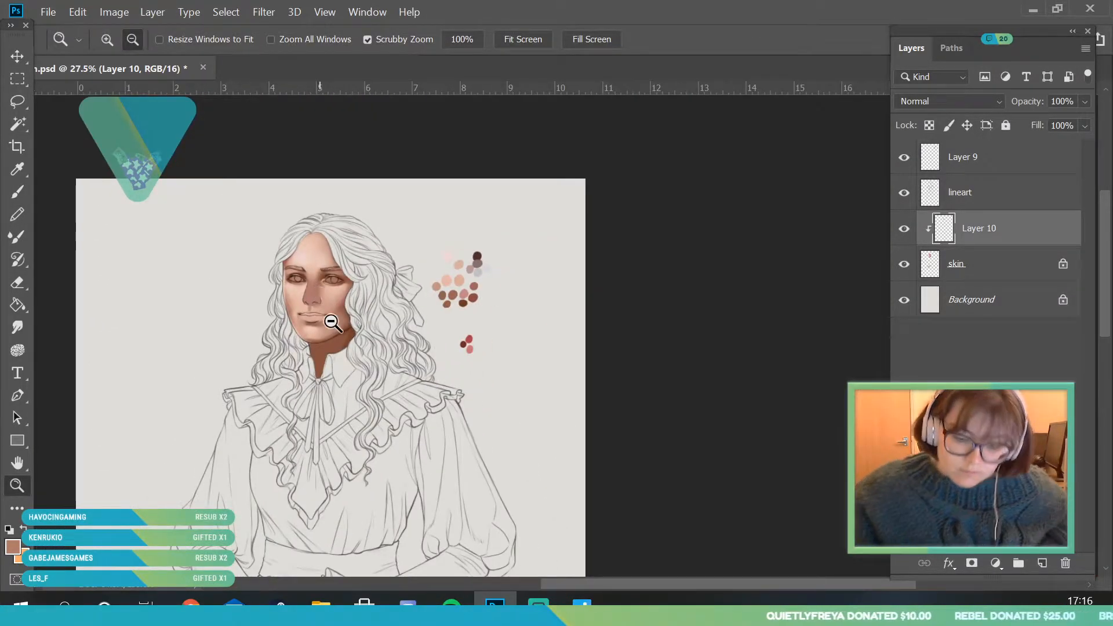
drag(321, 294, 380, 446)
drag(301, 243, 364, 448)
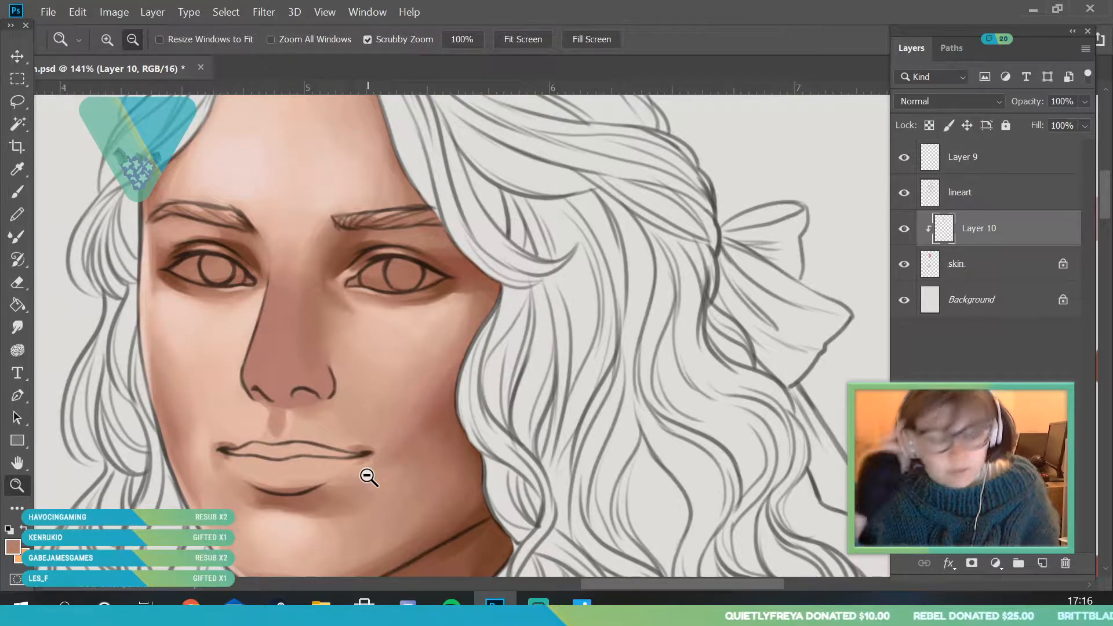
drag(320, 341, 425, 512)
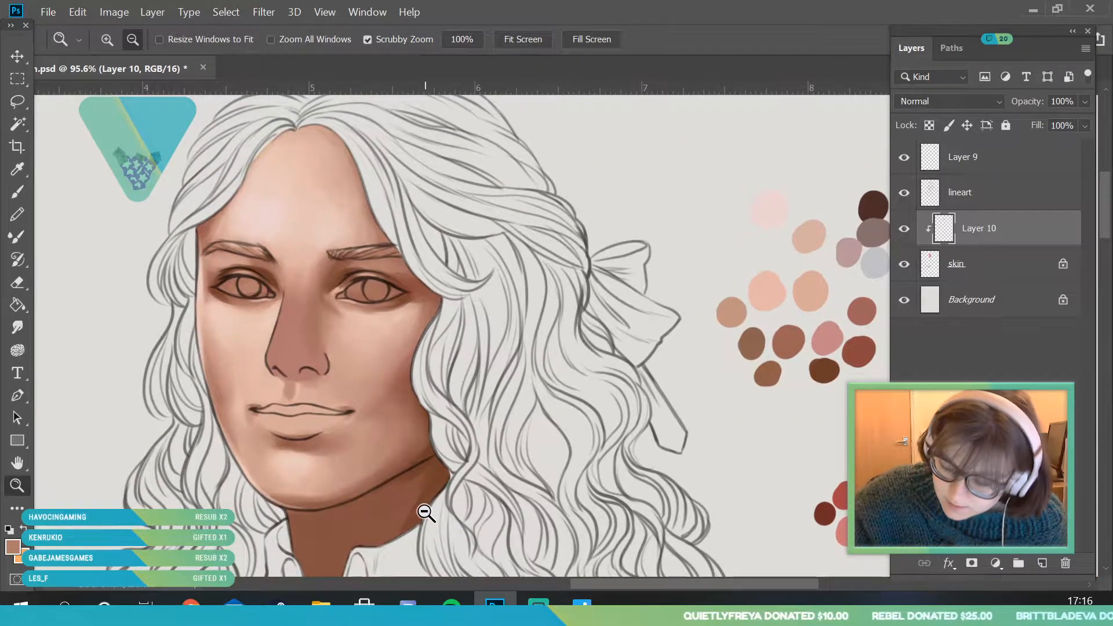
drag(344, 358, 80, 203)
key(i)
drag(683, 585, 774, 582)
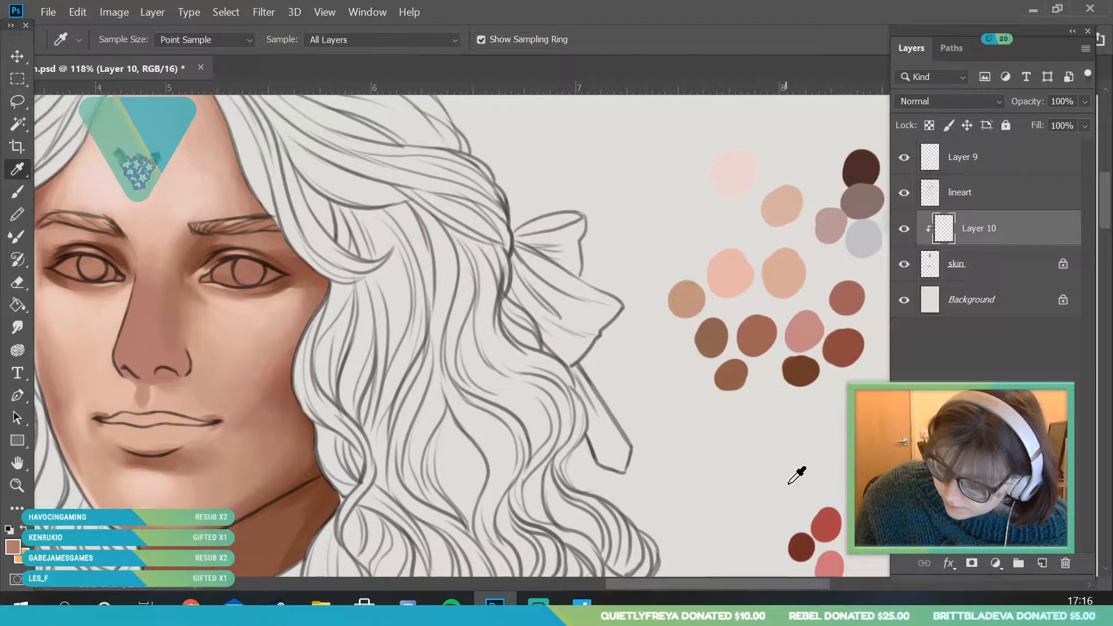
click(832, 296)
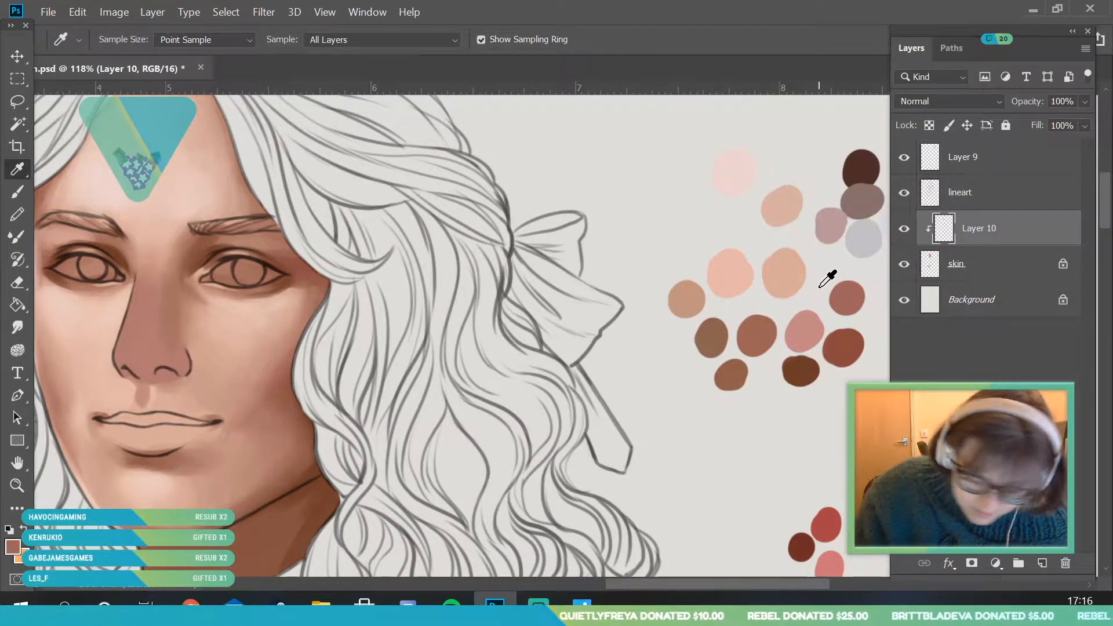
- Outline and fill the shadow plane beneath the nose tip and around both nostrils with a 9 px brush
key(z)
mouse_move(214, 323)
mouse_down()
mouse_move(129, 341)
mouse_move(191, 415)
mouse_up()
key(b)
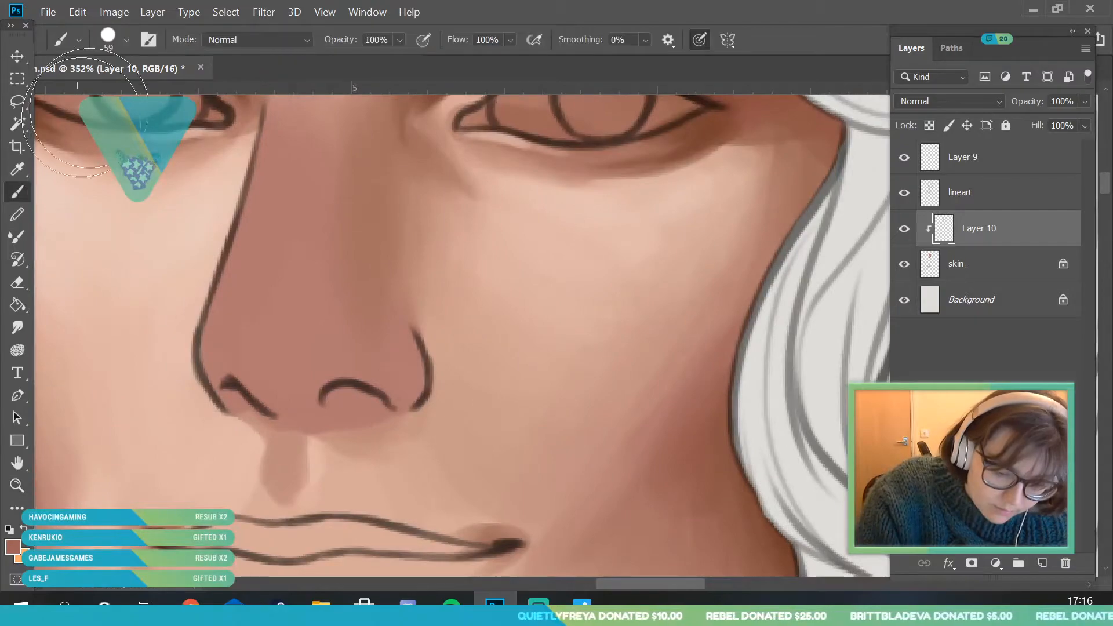
click(109, 39)
drag(106, 97, 103, 96)
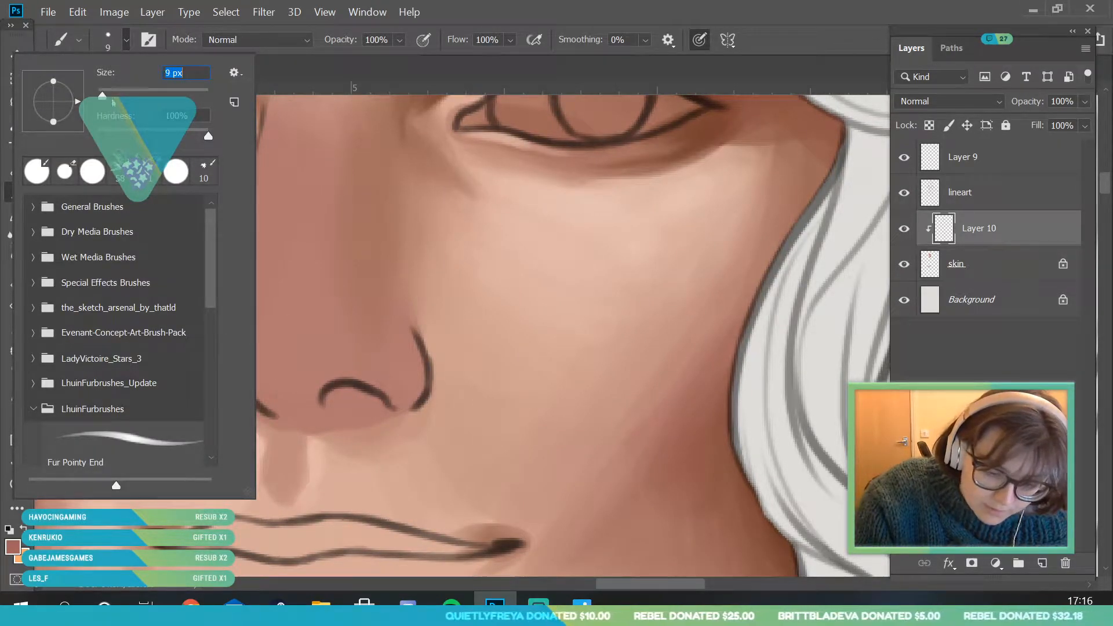
click(347, 387)
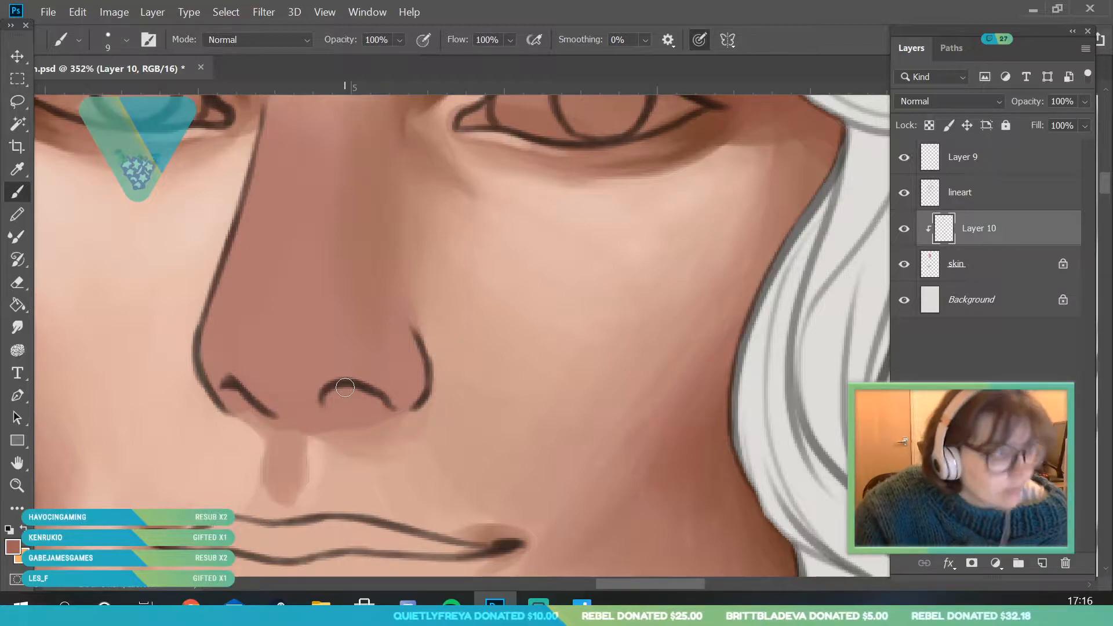
mouse_move(210, 348)
mouse_down()
mouse_move(234, 381)
mouse_move(215, 350)
mouse_move(206, 362)
mouse_move(283, 387)
mouse_move(238, 325)
mouse_move(219, 335)
mouse_move(222, 360)
mouse_move(252, 371)
mouse_up()
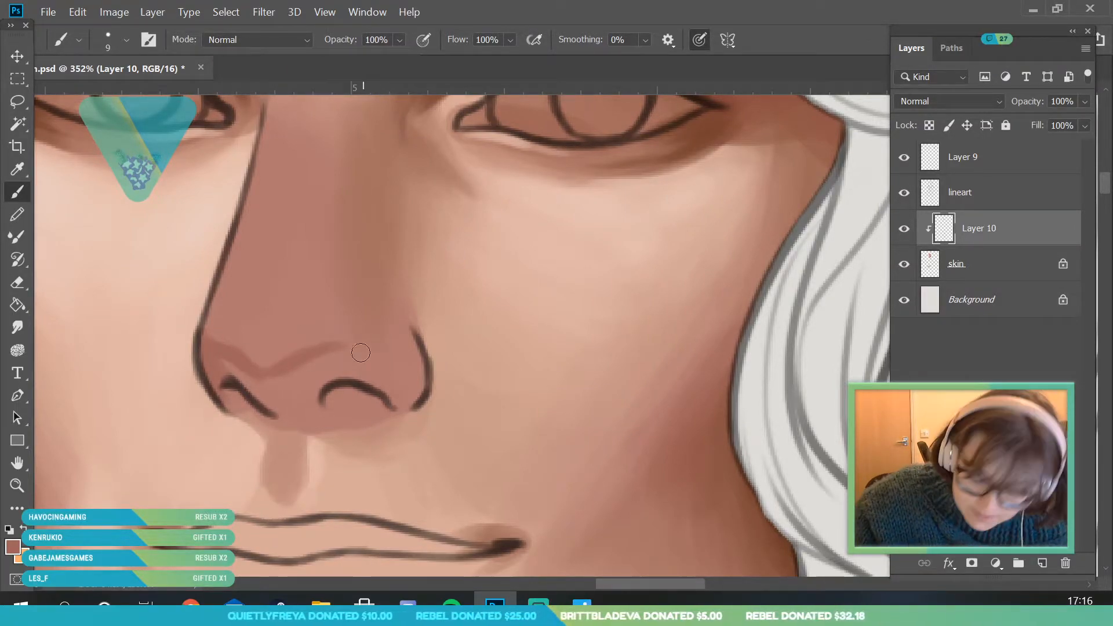
drag(345, 348, 393, 381)
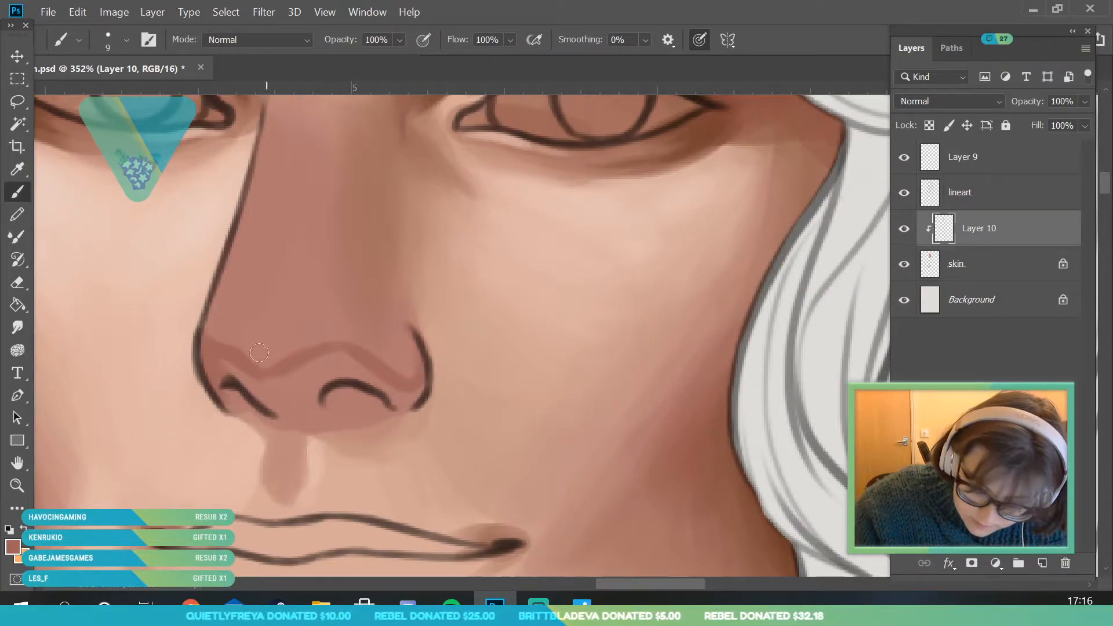
drag(213, 374, 234, 361)
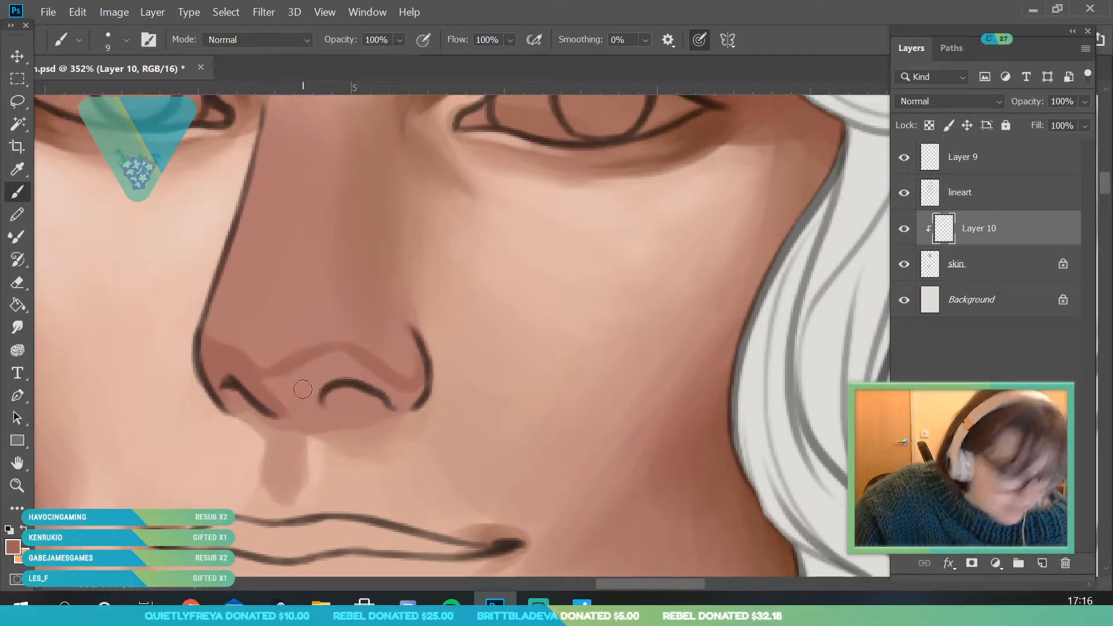
mouse_move(326, 381)
mouse_down()
mouse_move(266, 387)
mouse_move(281, 393)
mouse_move(334, 362)
mouse_move(324, 381)
mouse_move(335, 360)
mouse_up()
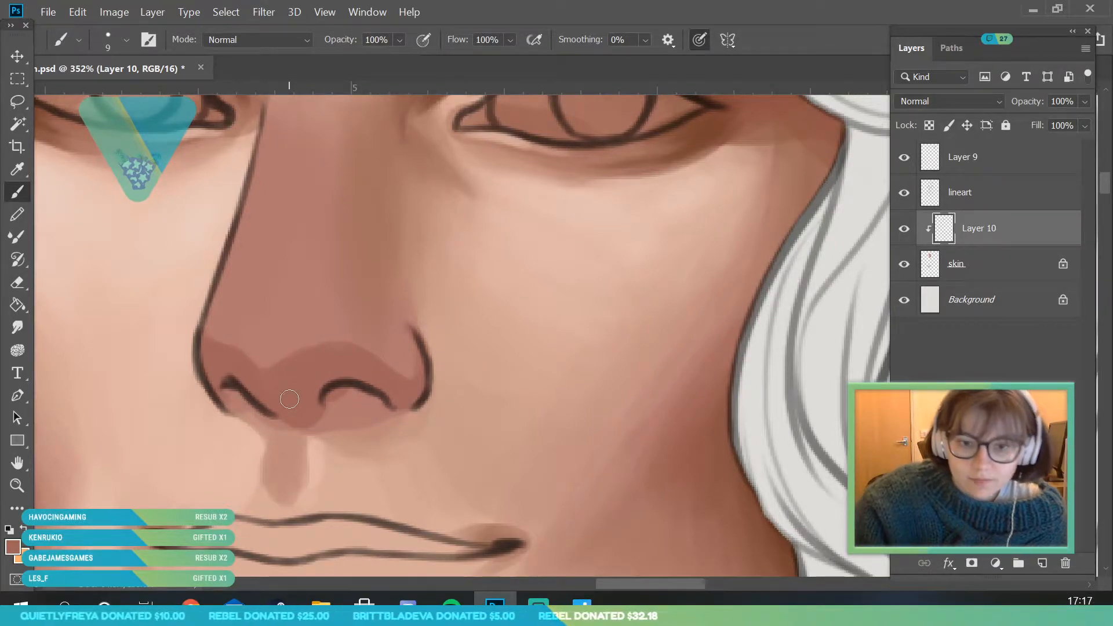
- Sample the dark brown beside the bow-side inner eye corner and shade the crease above that nostril wing with a 25 px brush
click(17, 486)
drag(285, 328, 231, 328)
drag(347, 324, 305, 404)
drag(313, 442, 368, 464)
click(21, 169)
click(323, 231)
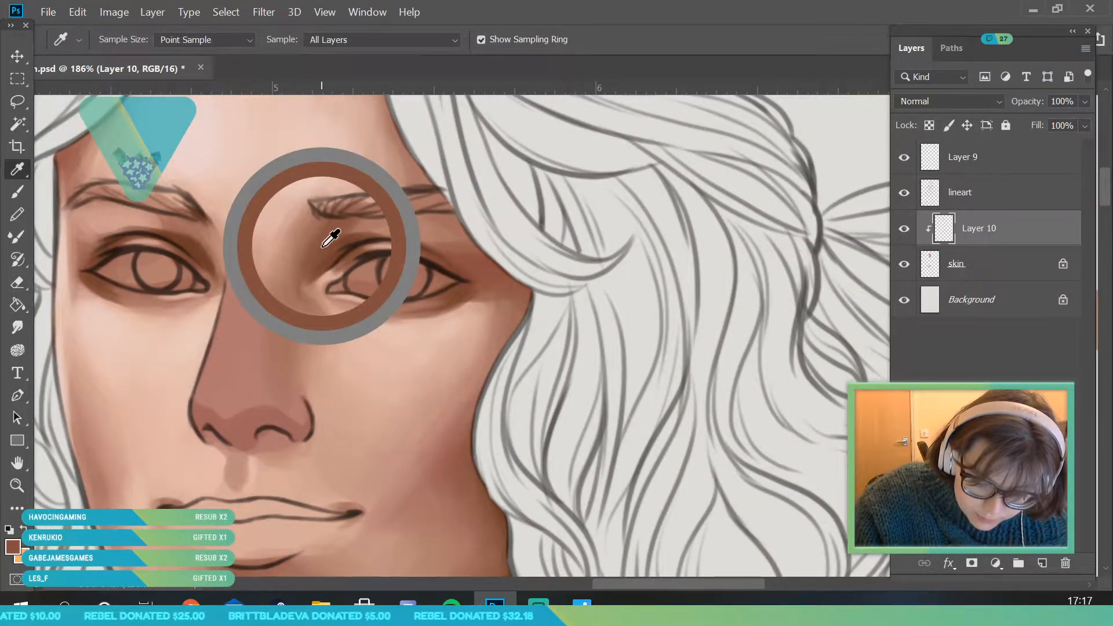
click(17, 192)
click(126, 40)
drag(103, 96, 110, 96)
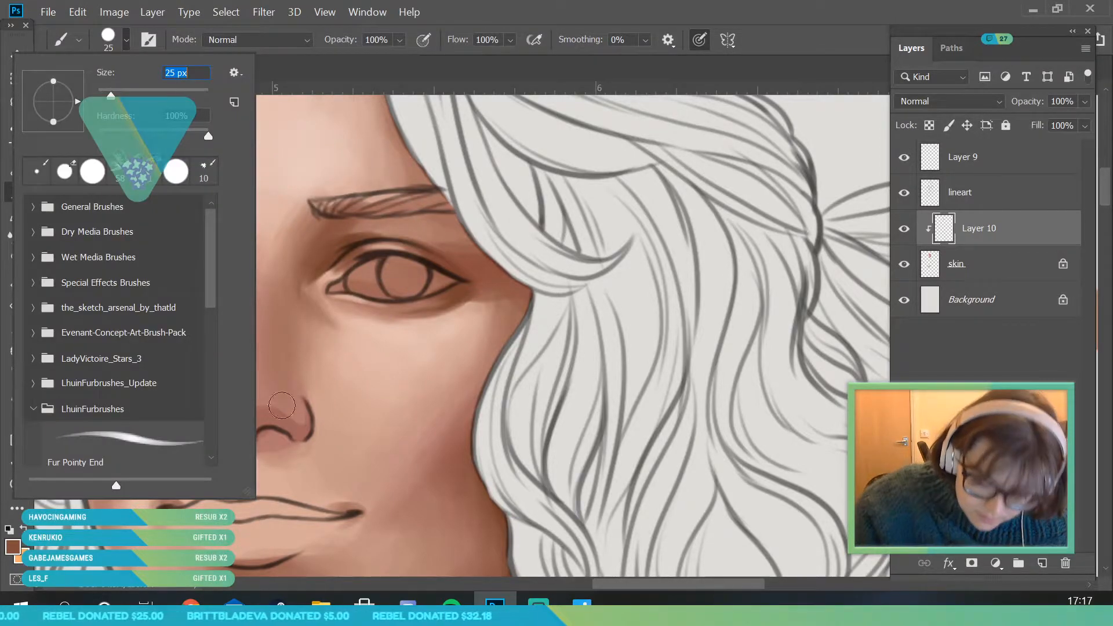
click(291, 424)
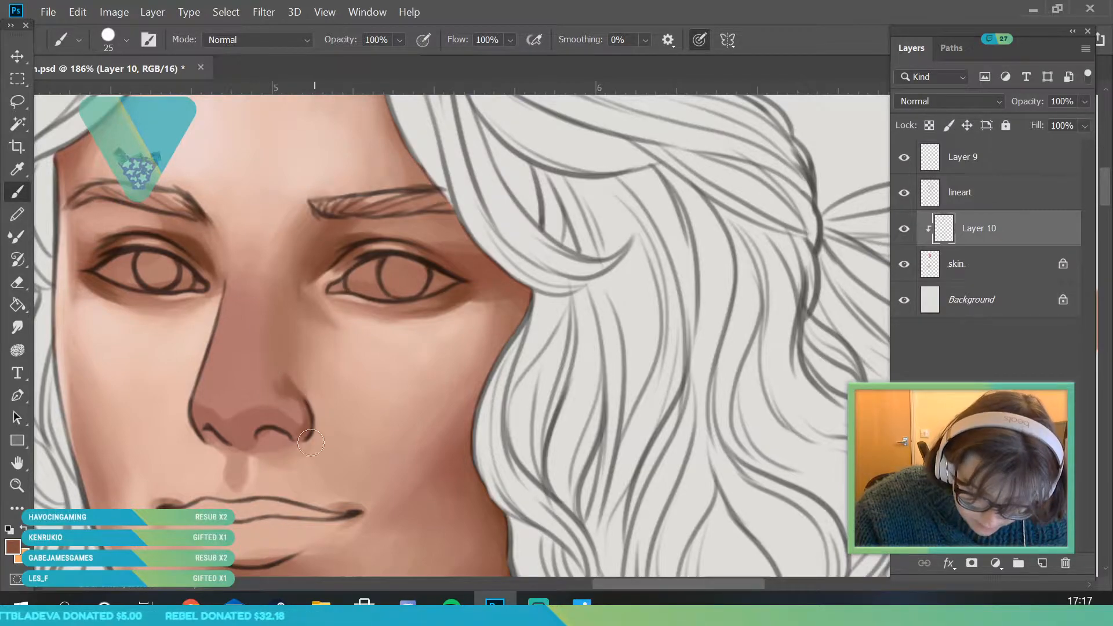
- Sample the brown in the nostril-wing crease and soften that shadow into the side of the nose
key(z)
drag(231, 286, 192, 293)
drag(266, 337, 285, 394)
key(i)
click(233, 290)
key(b)
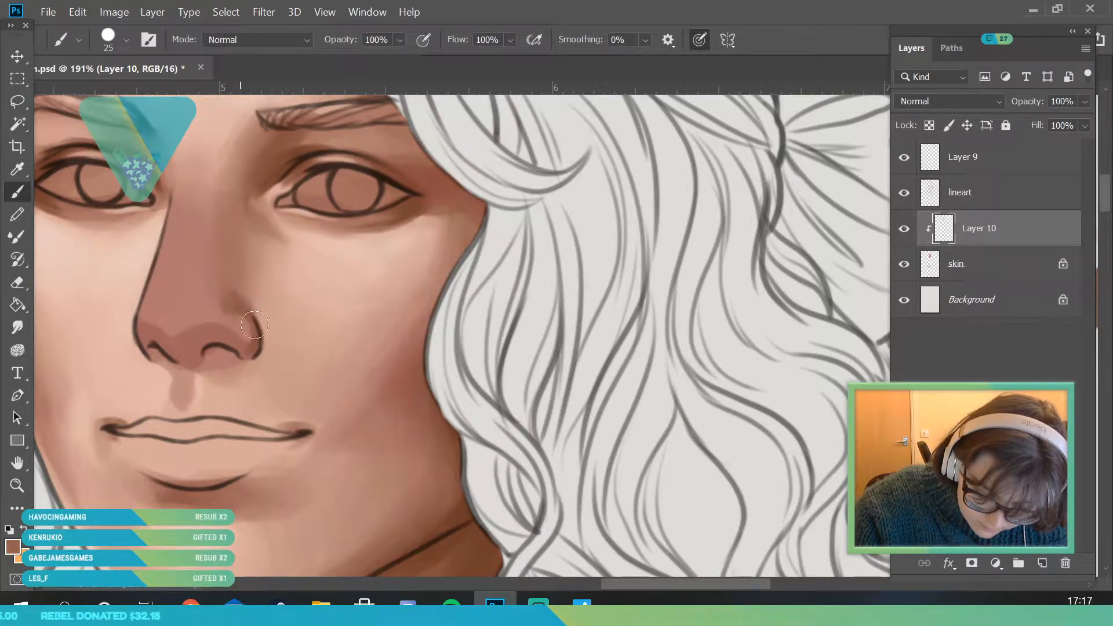
key(i)
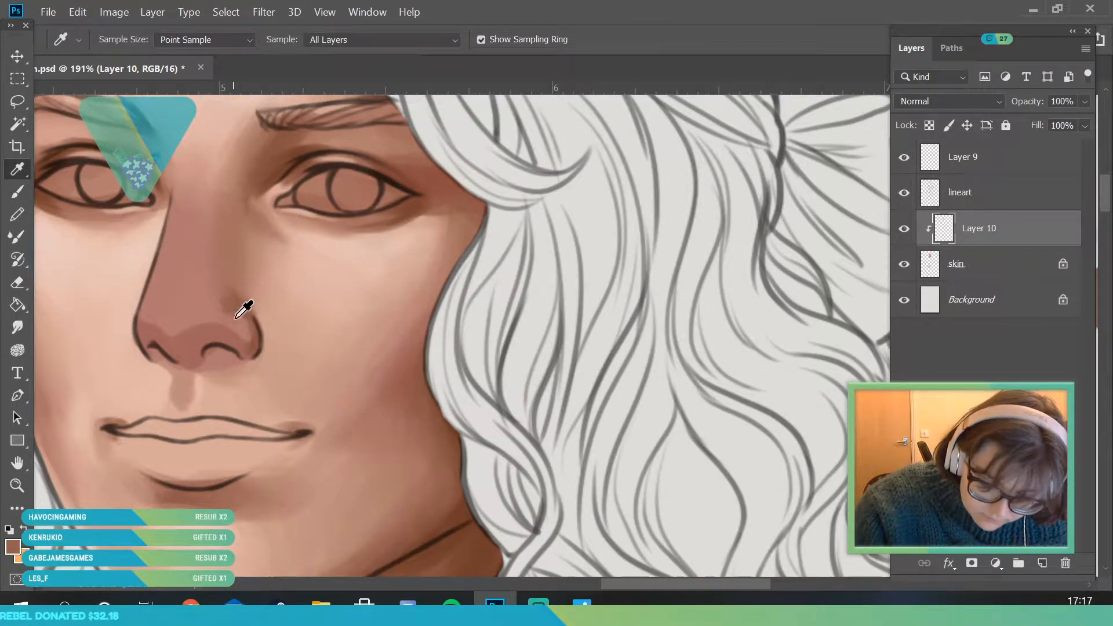
key(b)
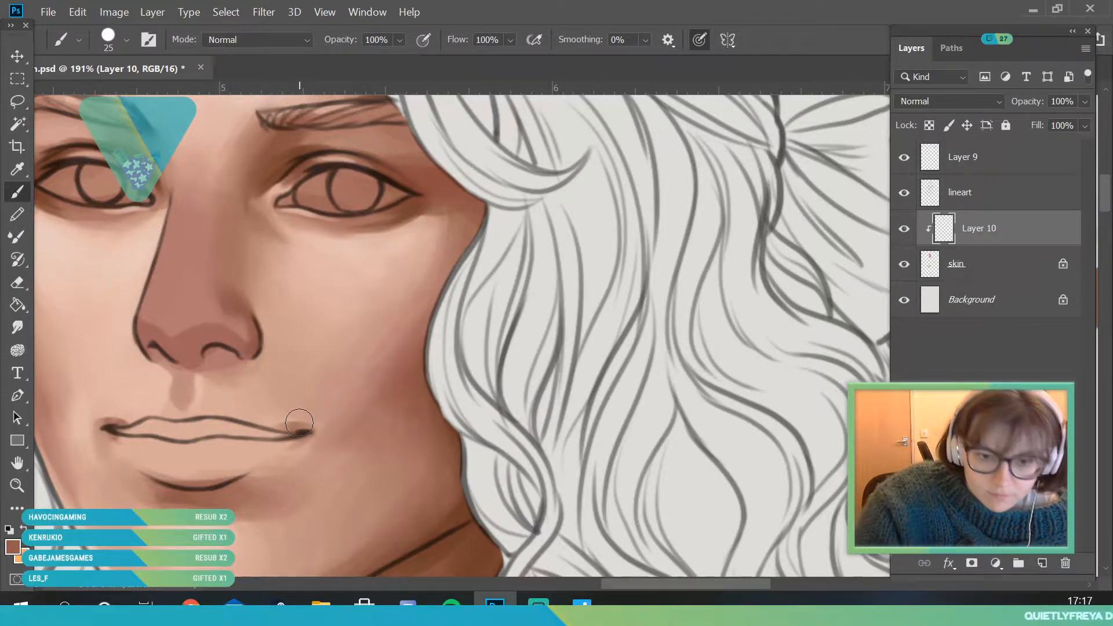
- Sample the reddish mid-tone just above the bow-side nostril and blend the nostril wing and lower nose with the 25 px brush
click(17, 170)
click(229, 315)
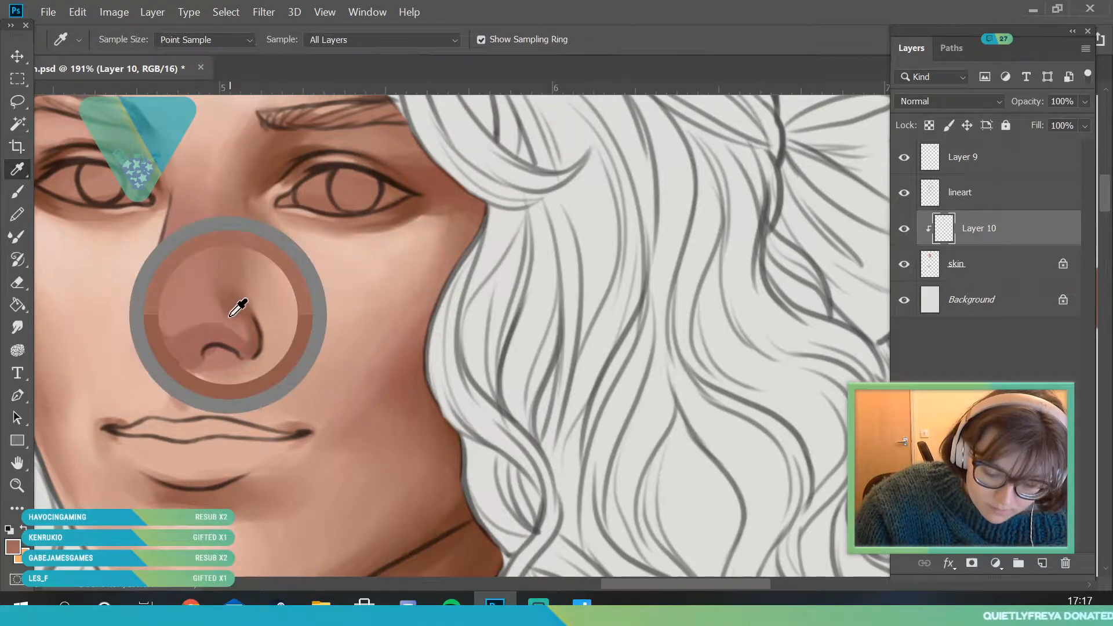
key(b)
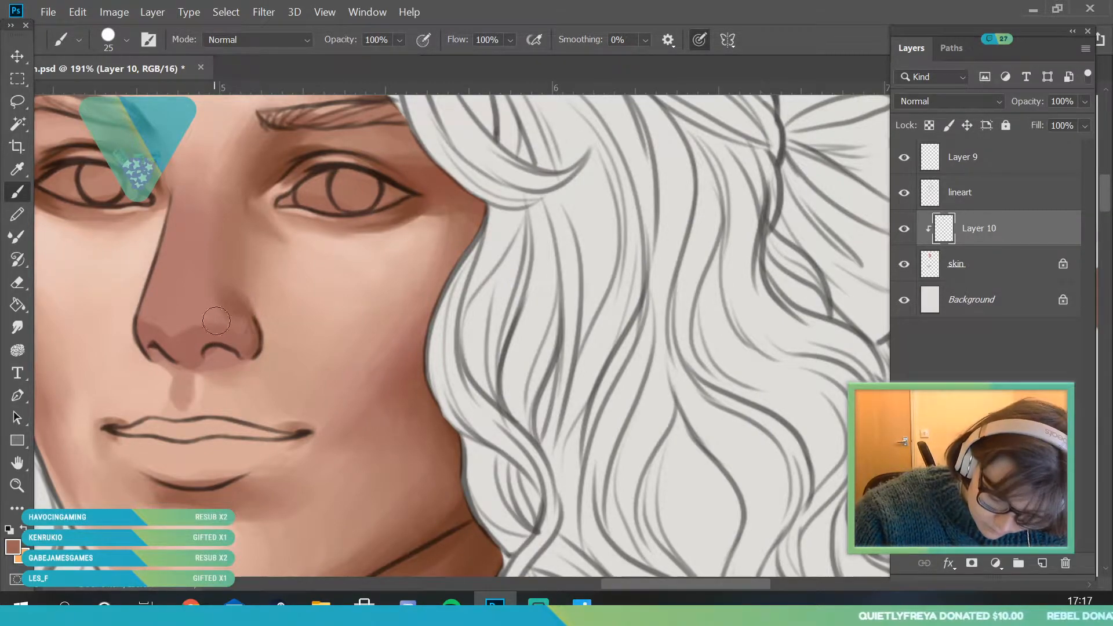
click(18, 167)
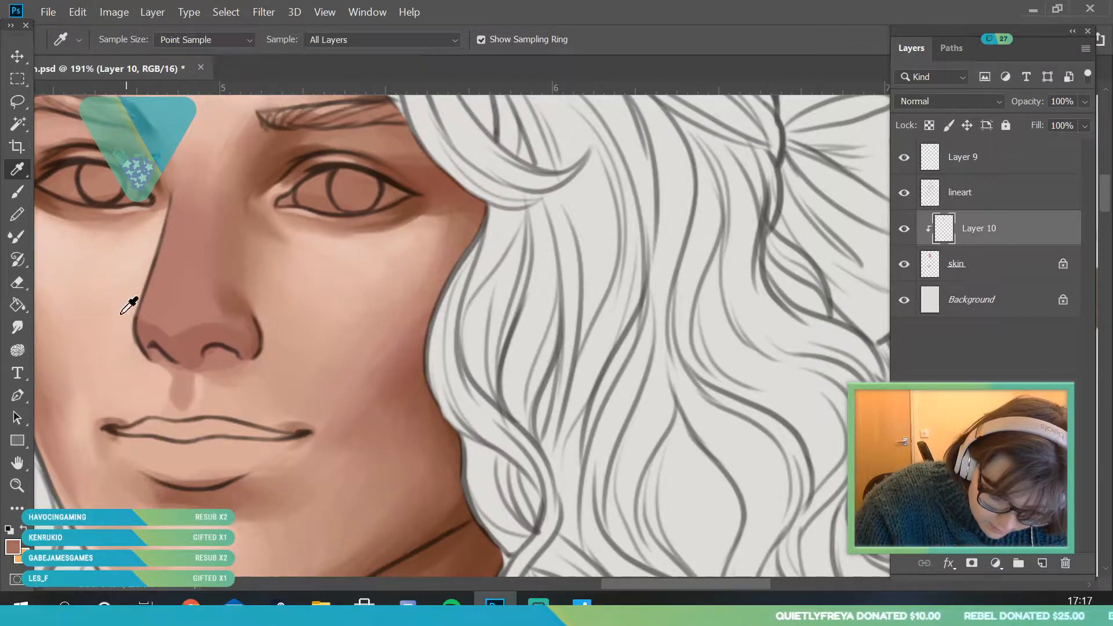
key(b)
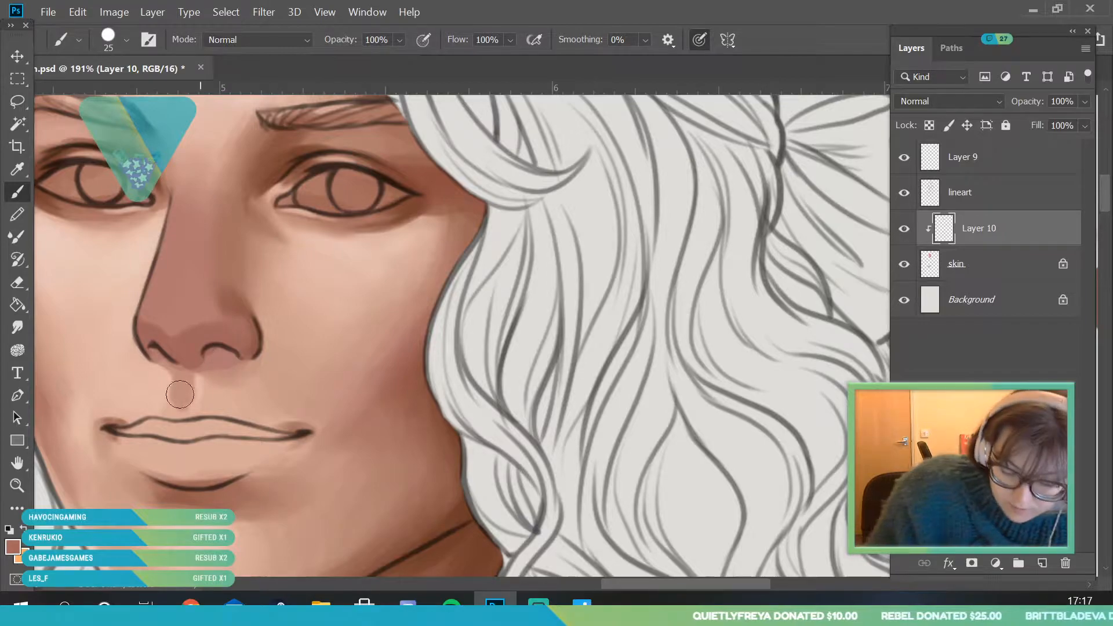
- Sample the dark brown above the bow-side eye and deepen the shadow under the nose tip, above the nostril
key(z)
mouse_move(215, 355)
mouse_down()
mouse_move(285, 404)
mouse_move(254, 305)
mouse_move(276, 294)
mouse_move(191, 280)
mouse_up()
click(27, 169)
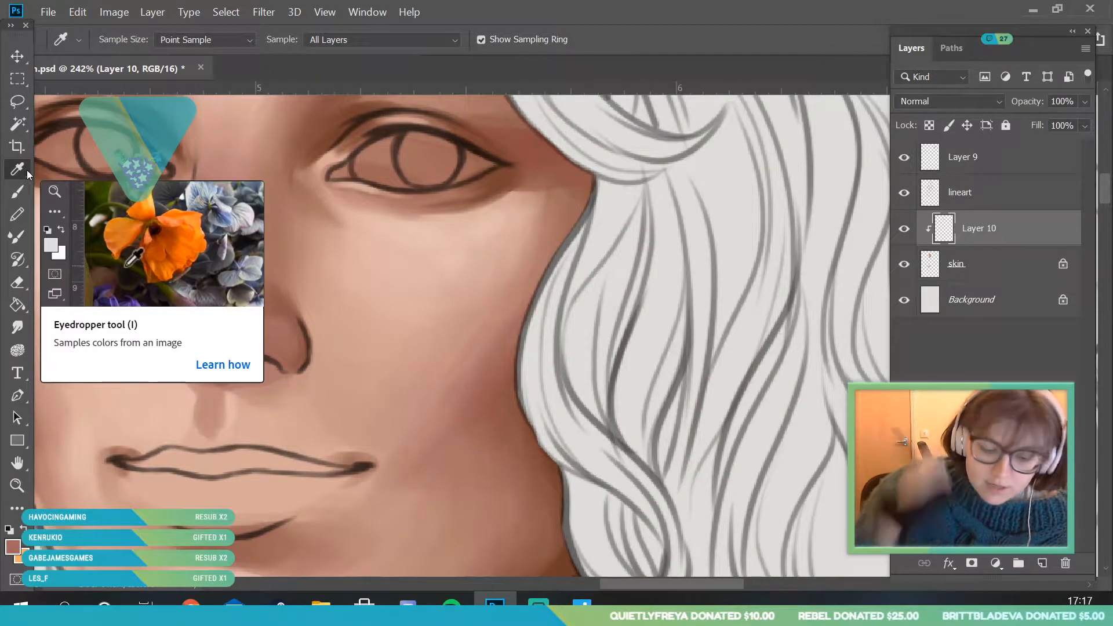
click(348, 136)
key(b)
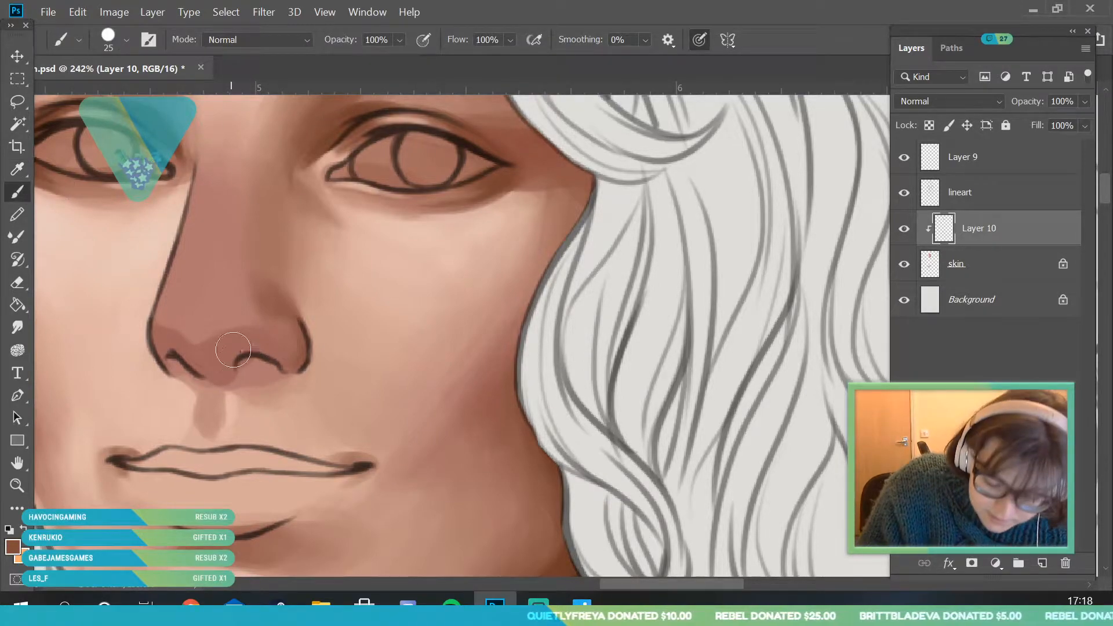
mouse_move(236, 339)
mouse_down()
mouse_move(261, 339)
mouse_move(207, 370)
mouse_move(222, 350)
mouse_move(217, 365)
mouse_up()
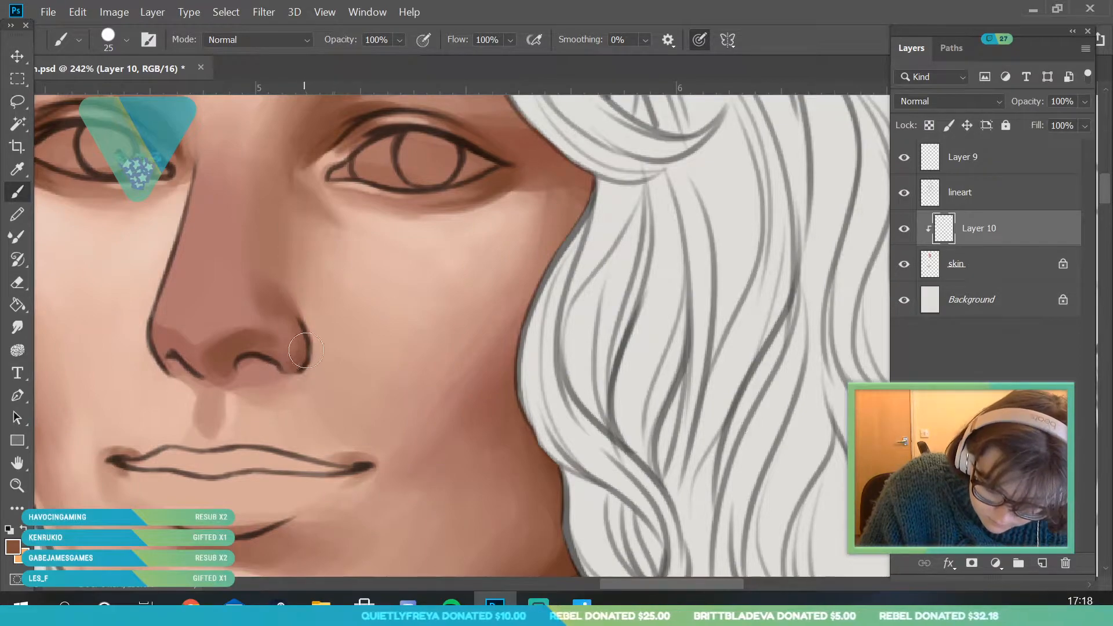
- Sample a pinkish skin tone from the cheek opposite the bow and set the brush size to 20 px
click(18, 486)
mouse_move(227, 360)
mouse_down()
mouse_move(129, 516)
mouse_move(280, 484)
mouse_move(307, 493)
mouse_up()
scroll(145, 274, up, 1)
key(i)
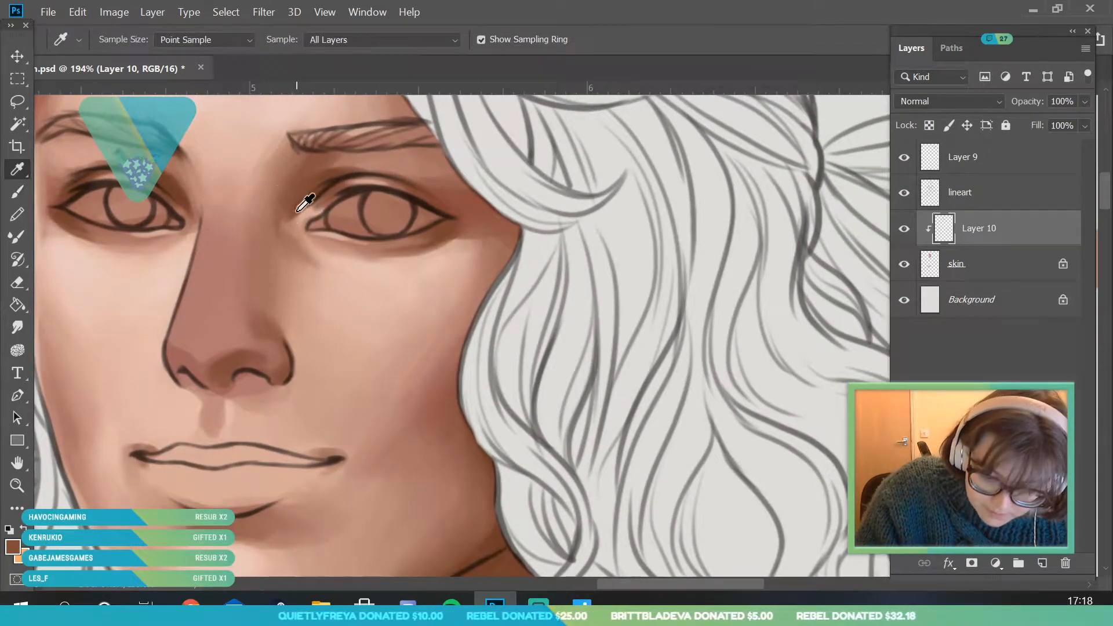
click(87, 400)
key(b)
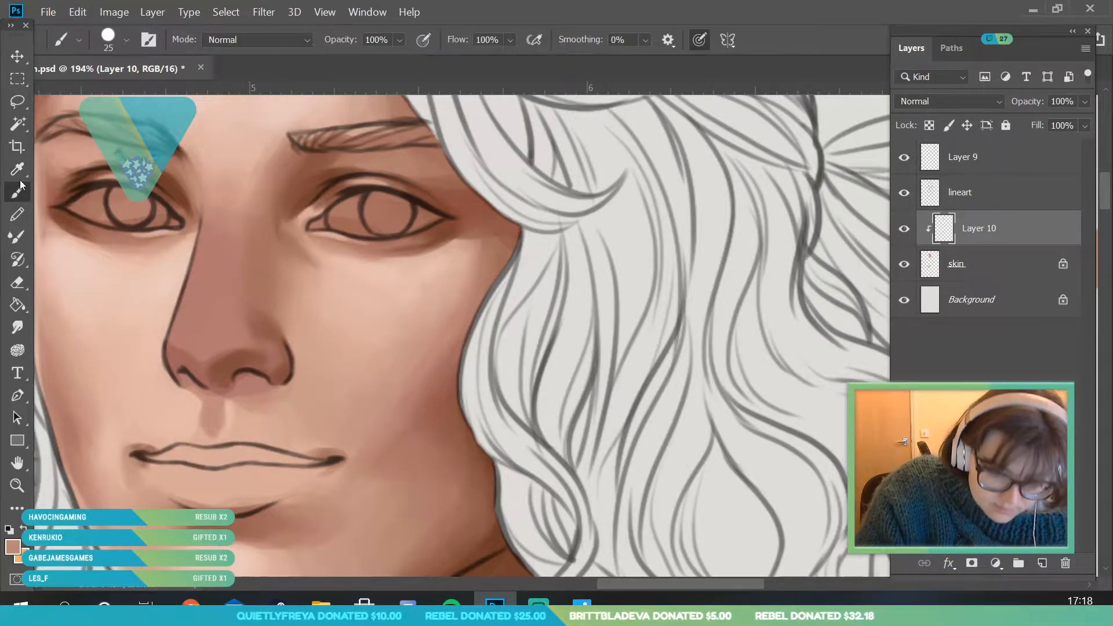
click(126, 43)
drag(109, 91, 105, 92)
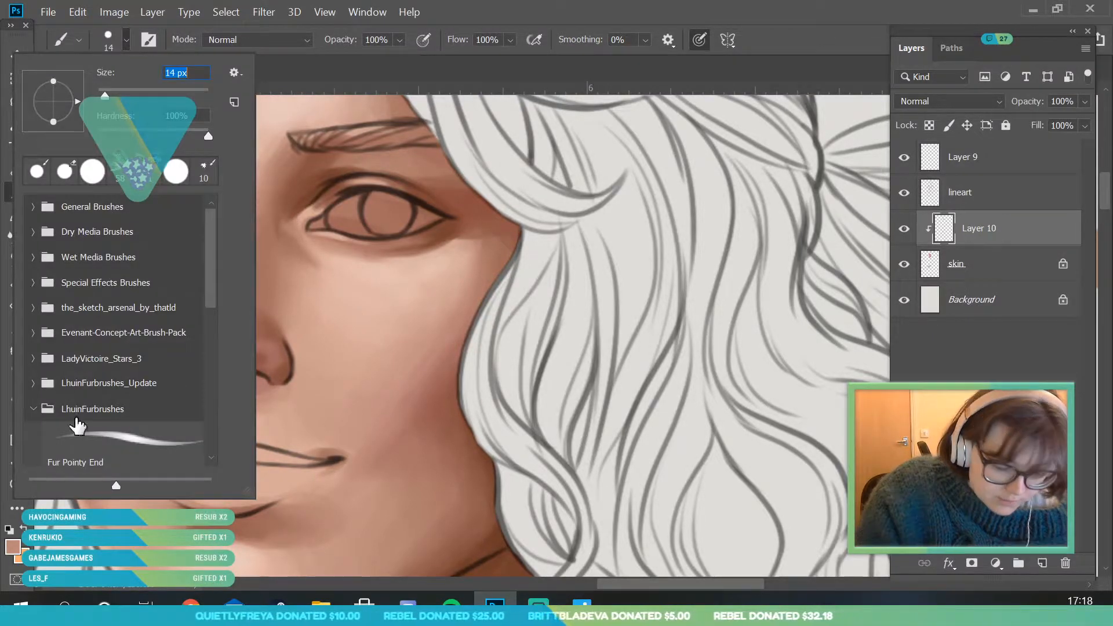
key(Return)
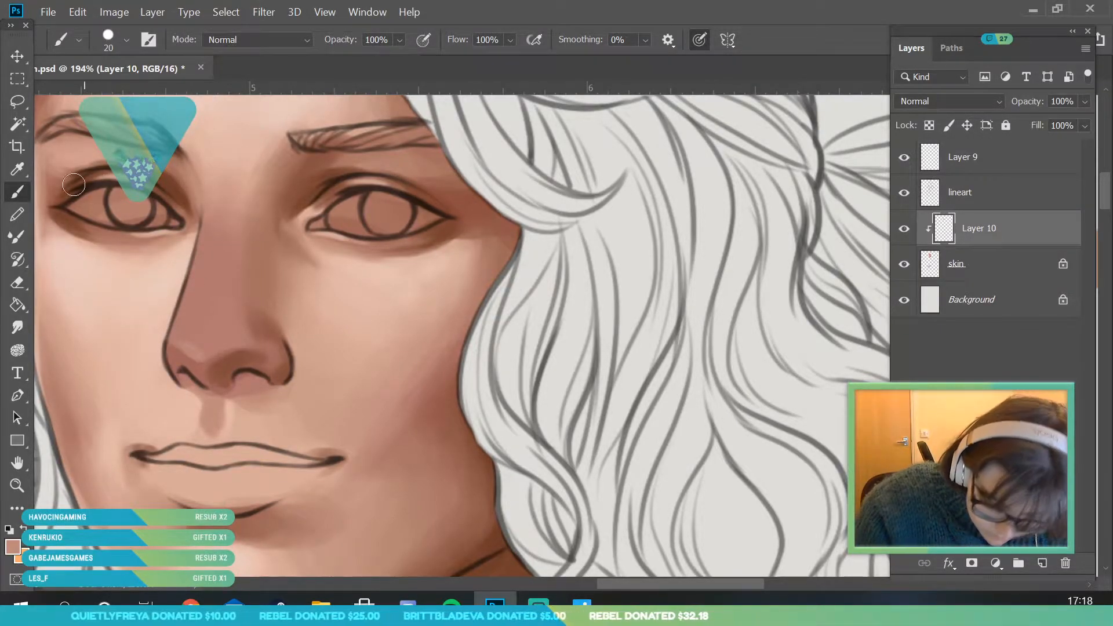
- Sample the light cheek tone and block in a highlight patch on the nose tip, reducing the brush to 12 px
alt+click(109, 368)
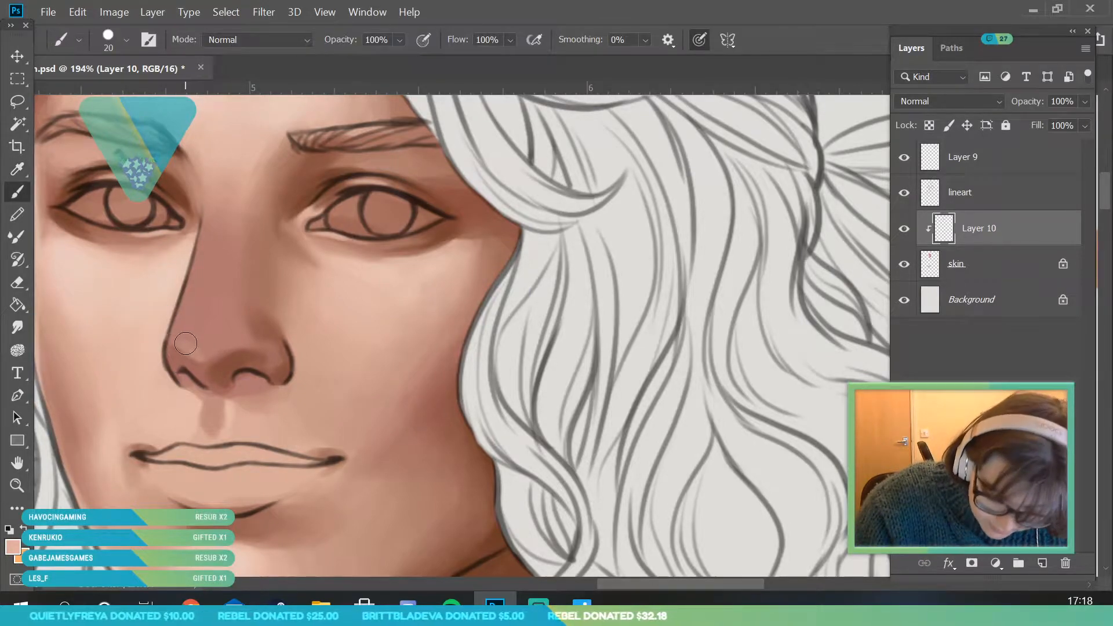
drag(189, 339, 210, 356)
click(125, 39)
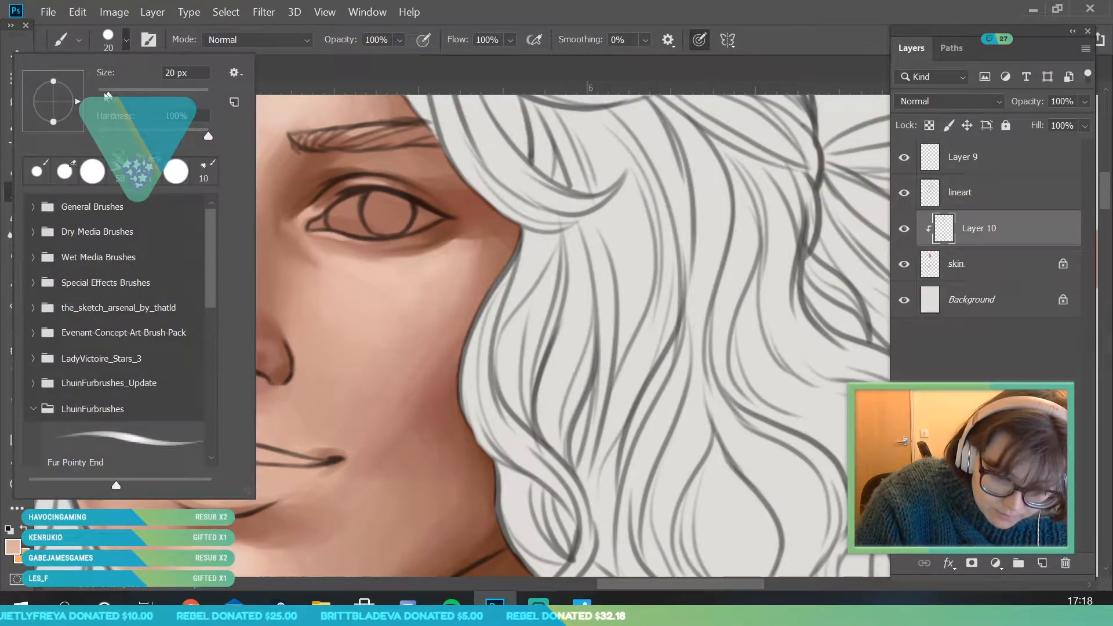
text(12)
key(Return)
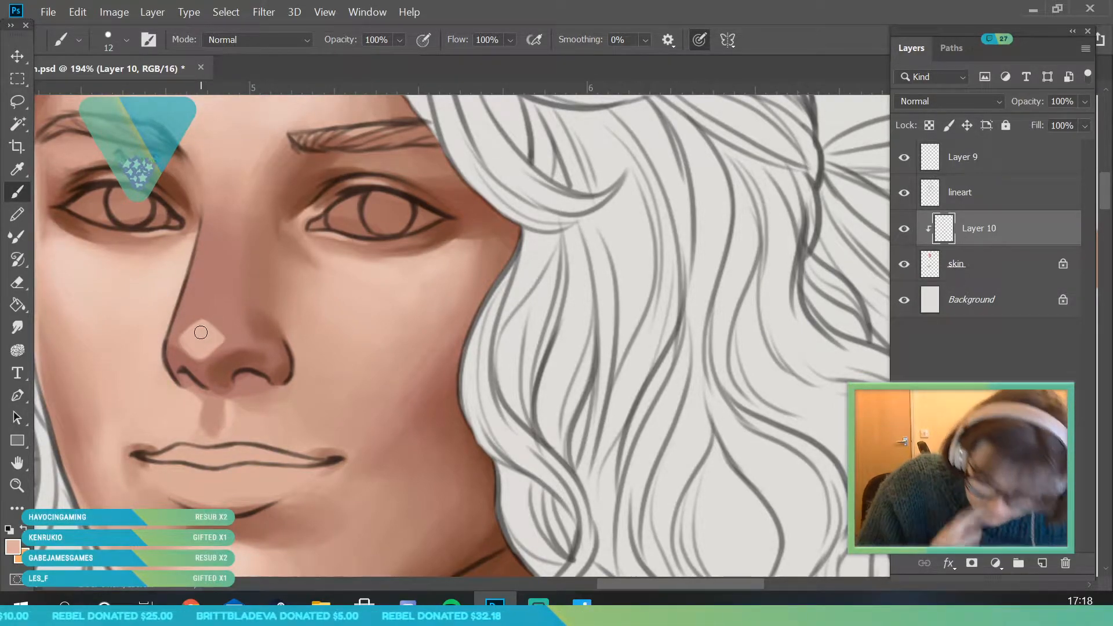
- Sample the pinkish skin tone near the inner brow and soften the nose-tip highlight with a 31 px brush
click(17, 168)
click(200, 141)
key(b)
click(125, 40)
click(116, 95)
click(46, 504)
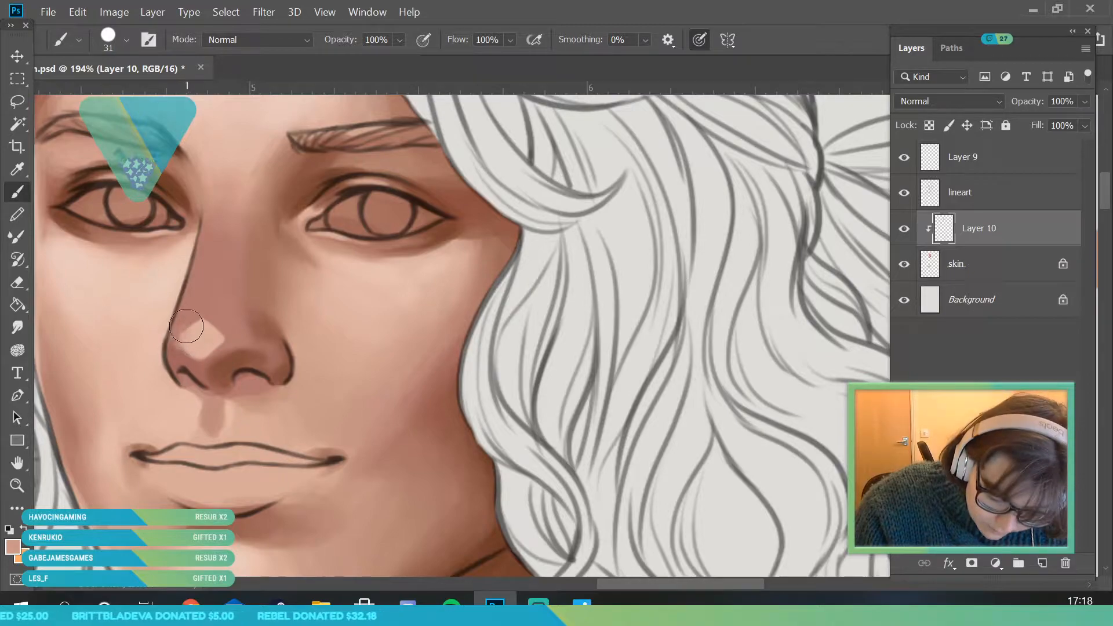
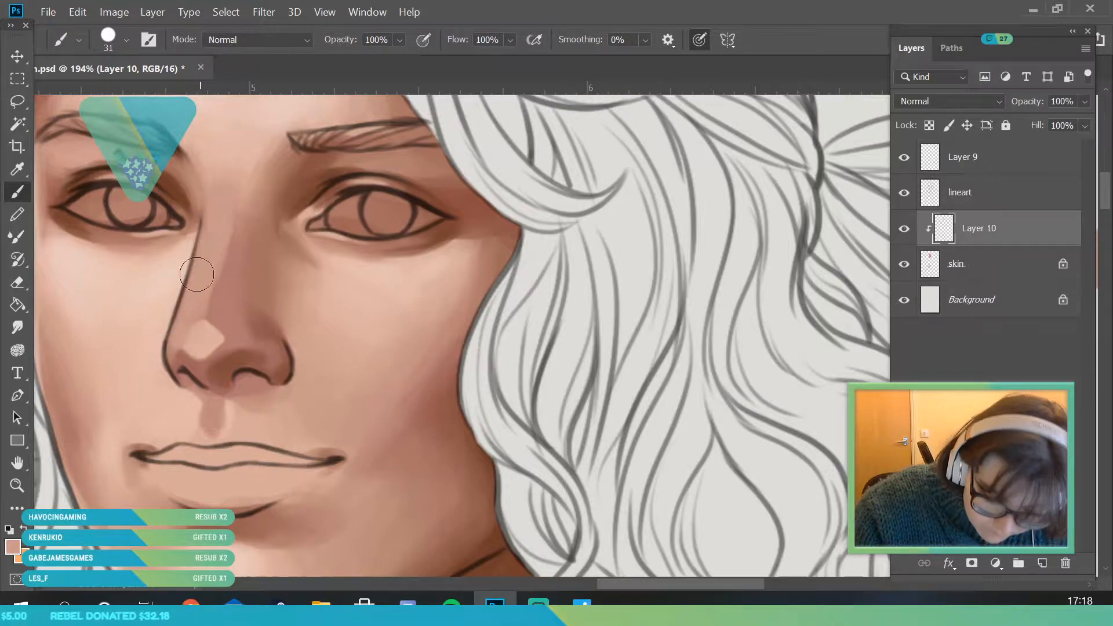
- Sample the light skin tone at the top of the nose and blend the nose bridge between the eyes with a 31 px brush
alt+click(220, 324)
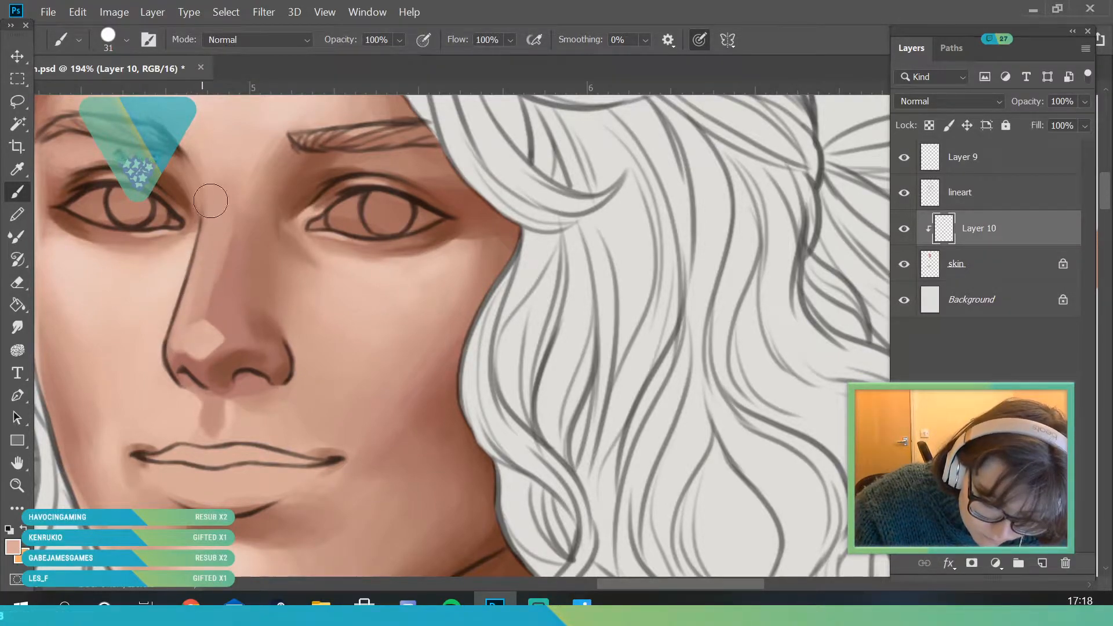
click(12, 491)
mouse_move(248, 313)
mouse_down()
mouse_move(311, 360)
mouse_move(238, 360)
mouse_up()
click(18, 169)
click(261, 219)
key(b)
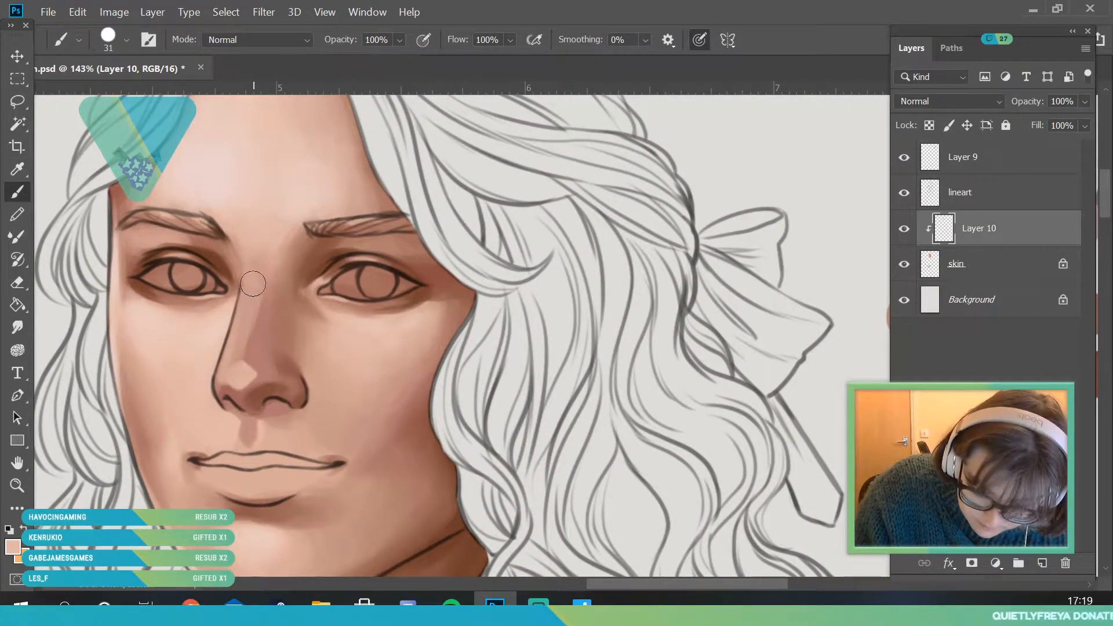
drag(253, 286, 253, 289)
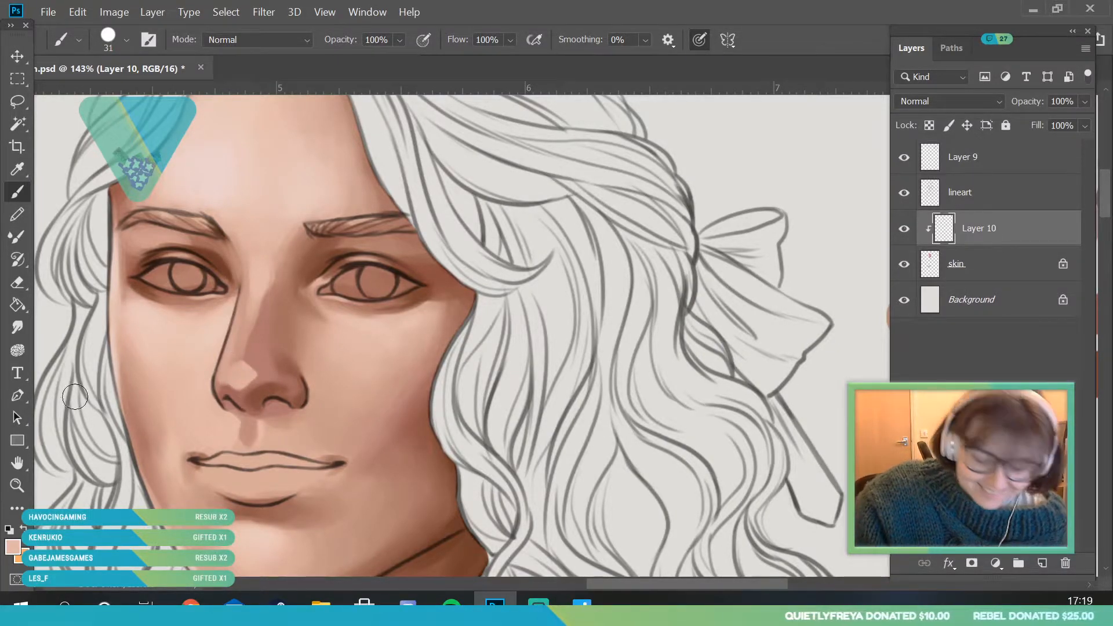
- Sample the skin tone beside the upper nose outline and blend the bridge near the inner corner of the eye opposite the bow
key(z)
mouse_move(265, 286)
mouse_down()
mouse_move(308, 412)
mouse_move(295, 412)
mouse_move(274, 303)
mouse_up()
drag(263, 257, 274, 335)
drag(249, 280, 262, 210)
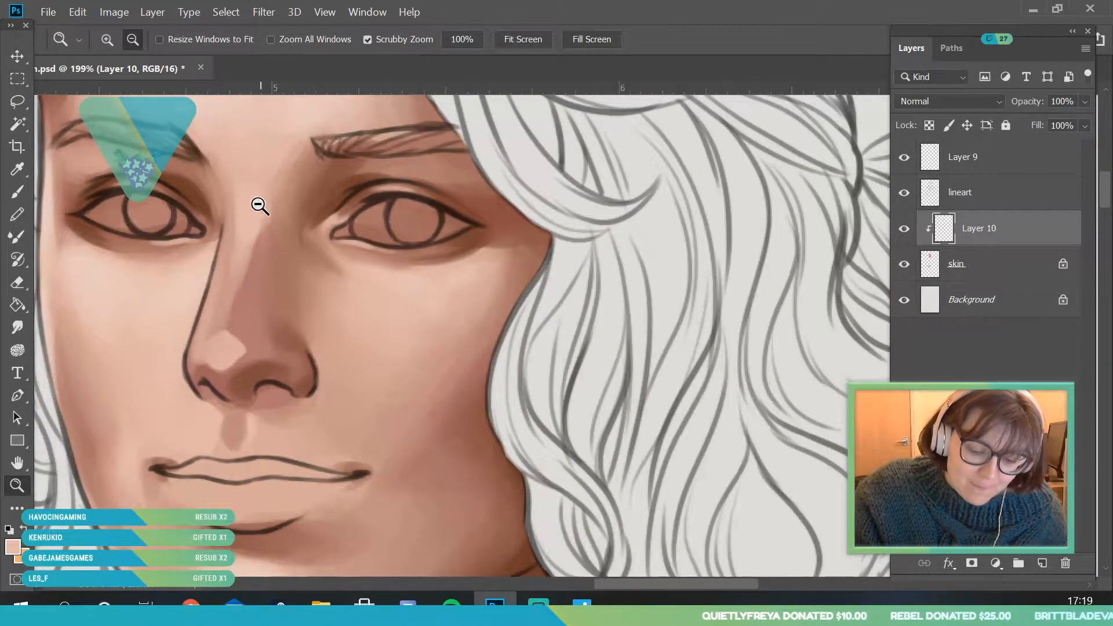
scroll(261, 208, up, 1)
alt+click(200, 239)
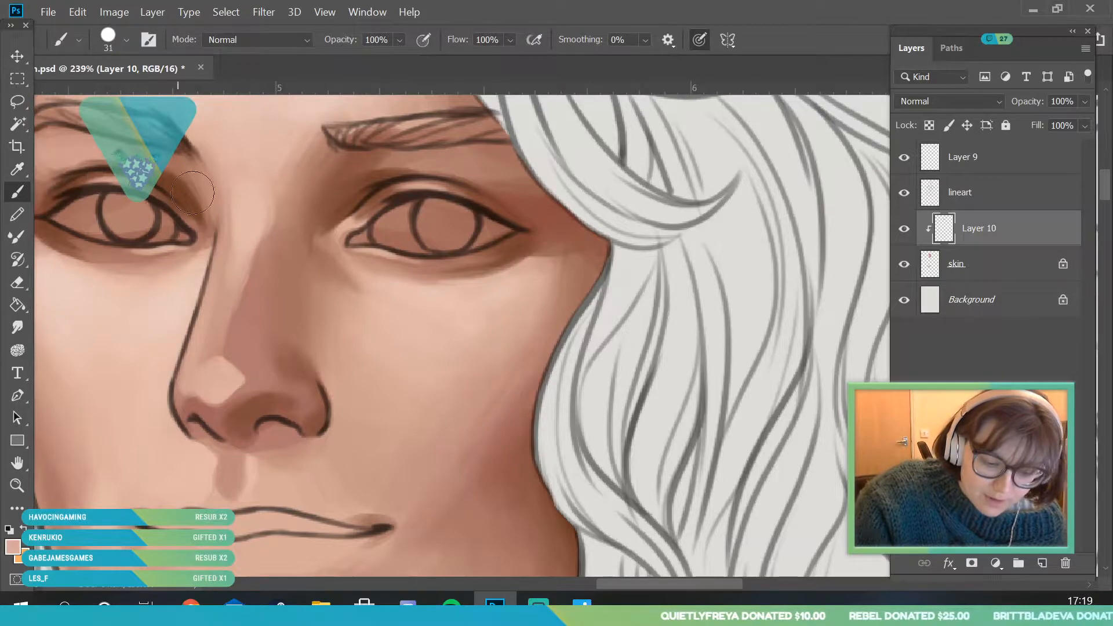
click(17, 169)
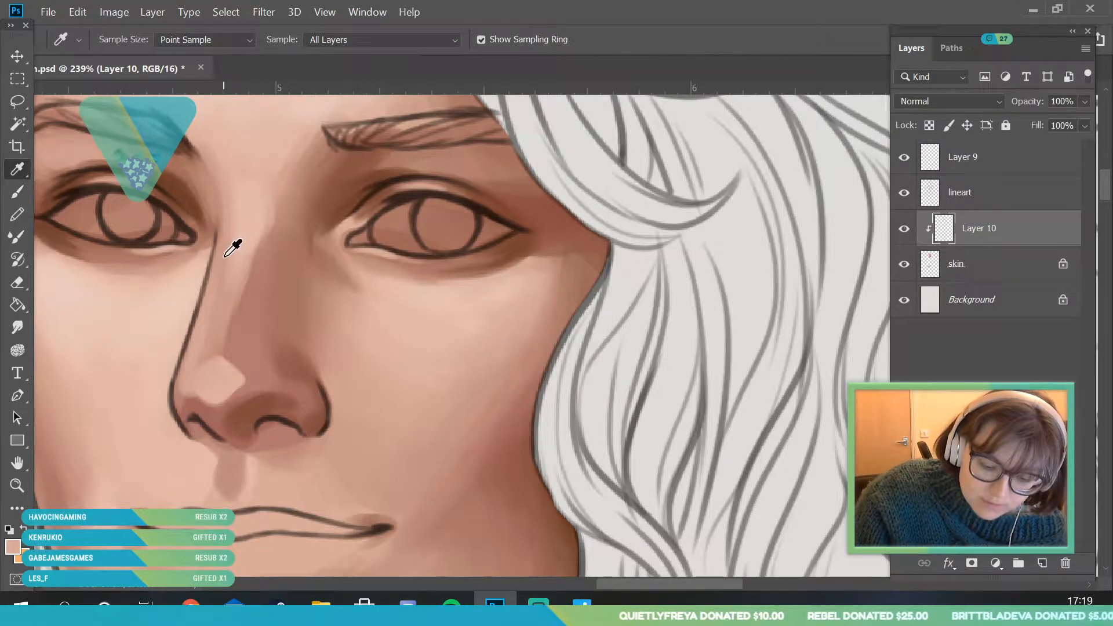
key(b)
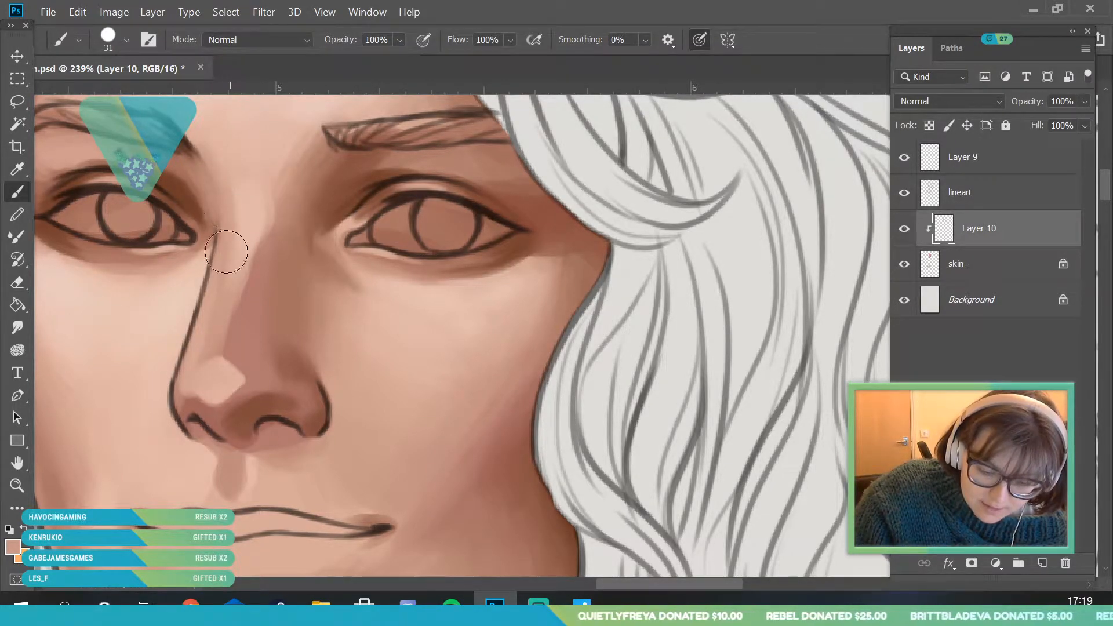
- Sample the pinkish-brown tone from the bow-side slope of the bridge and brush it up between the brows
click(17, 169)
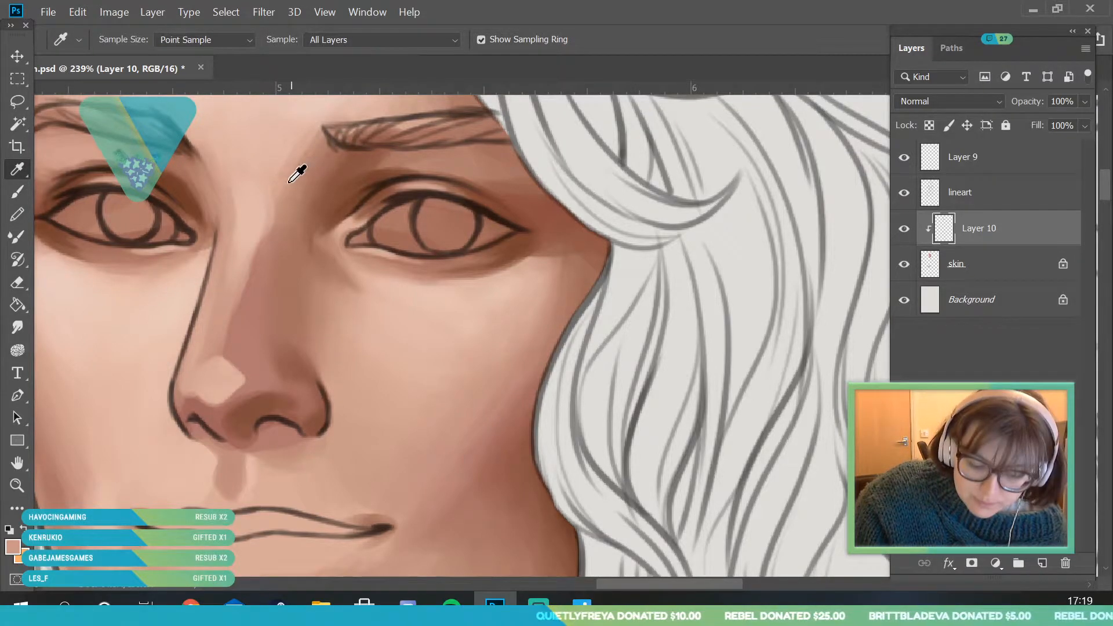
click(281, 215)
key(b)
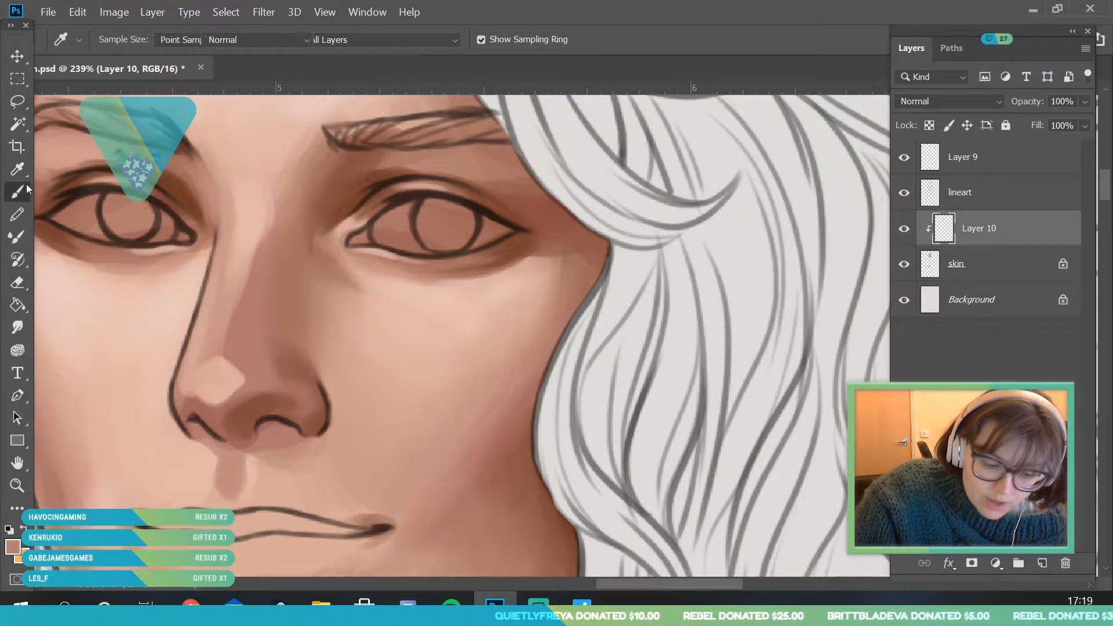
mouse_move(278, 178)
mouse_down()
mouse_move(255, 219)
mouse_move(252, 202)
mouse_up()
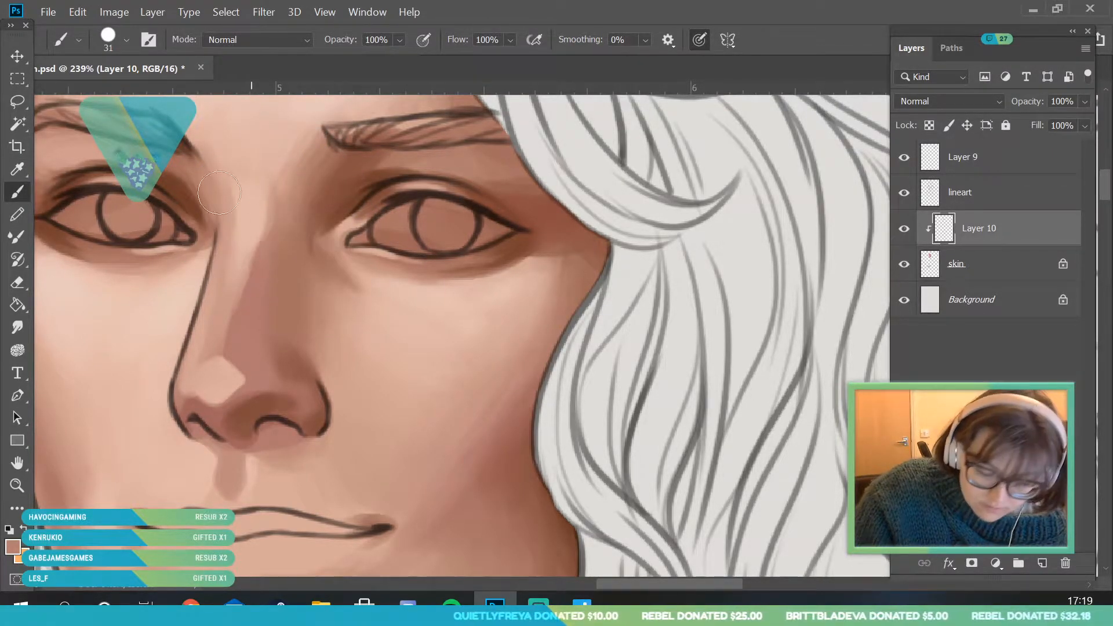
- Enlarge the brush to 69 px, sample the shadow tone beside the bridge and shade the bow-facing side of the upper nose
click(125, 42)
click(137, 92)
click(291, 165)
click(18, 169)
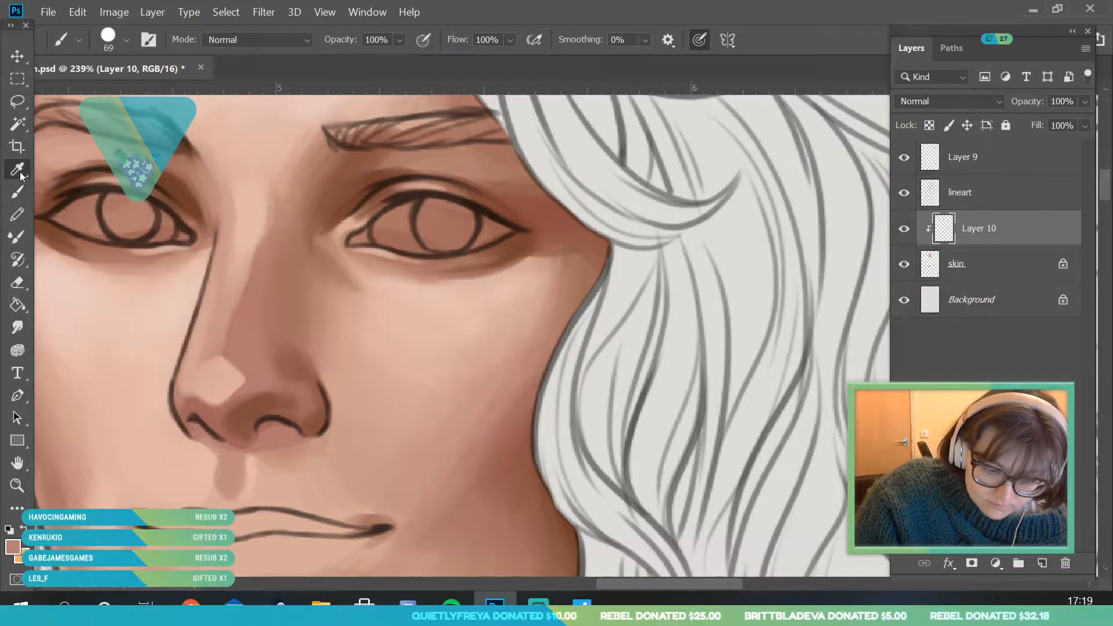
click(289, 203)
key(b)
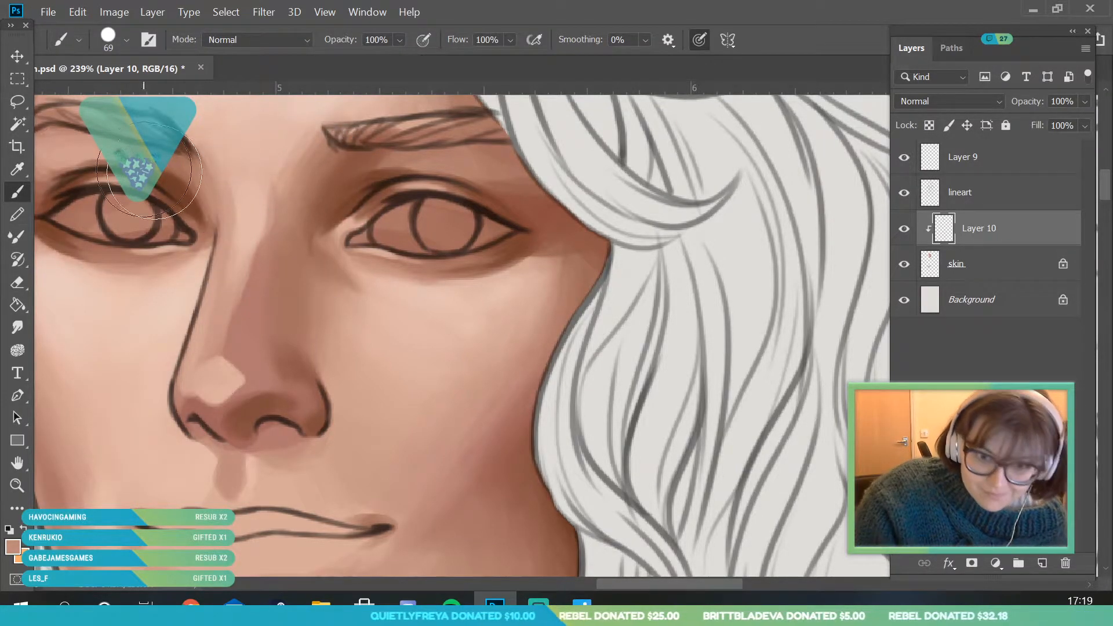
drag(271, 269, 274, 189)
- Sample the lighter tone between the brows and soften the edge of the bridge shadow
key(i)
click(277, 163)
key(b)
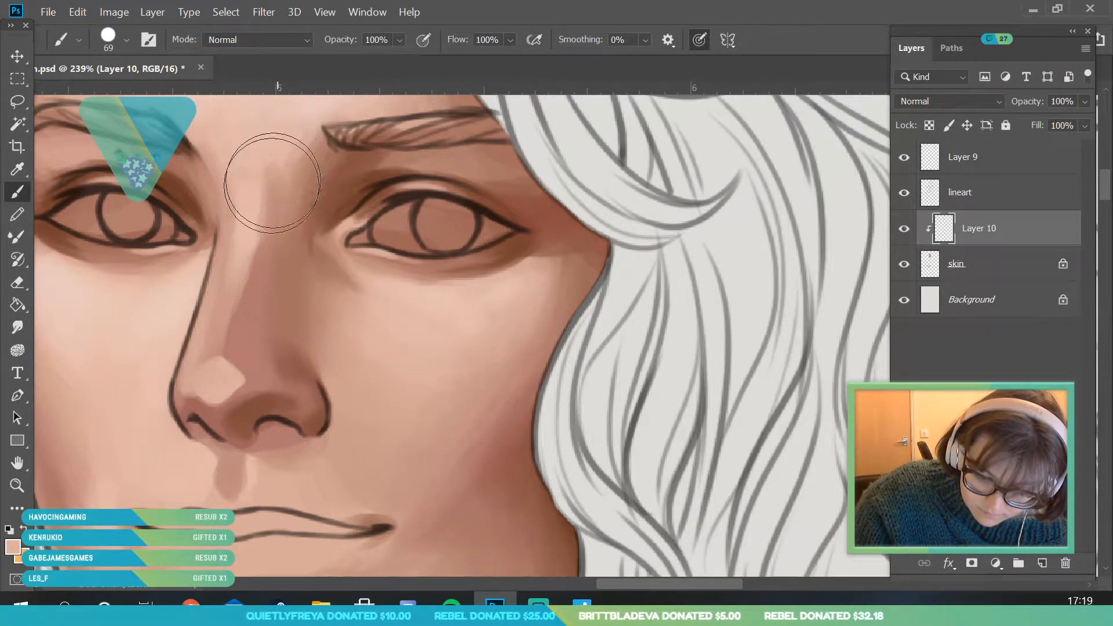
mouse_move(261, 205)
mouse_down()
mouse_move(261, 243)
mouse_move(256, 204)
mouse_move(269, 160)
mouse_move(268, 232)
mouse_up()
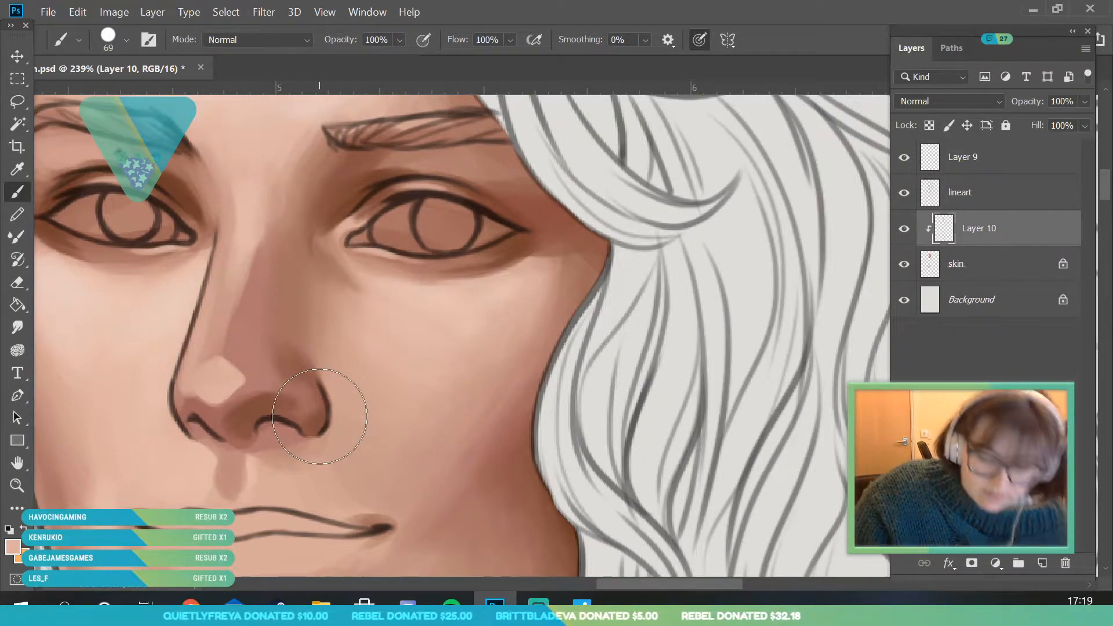
- Sample a mid skin tone, reduce the brush to 48 px and blend over the hard edge of the nose-tip highlight
click(22, 163)
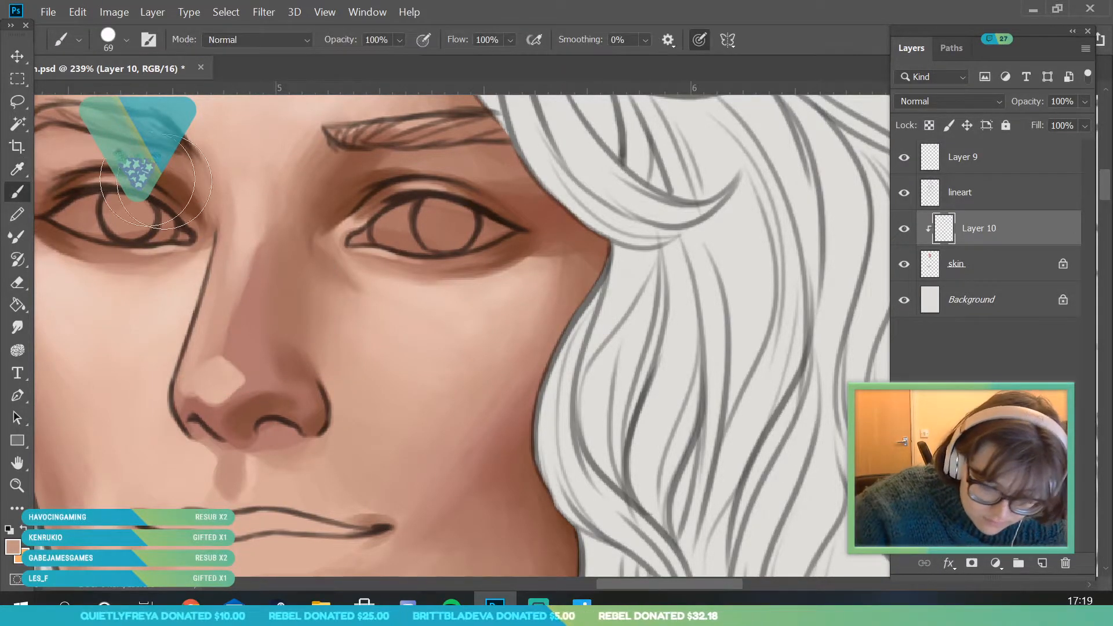
key(b)
click(127, 40)
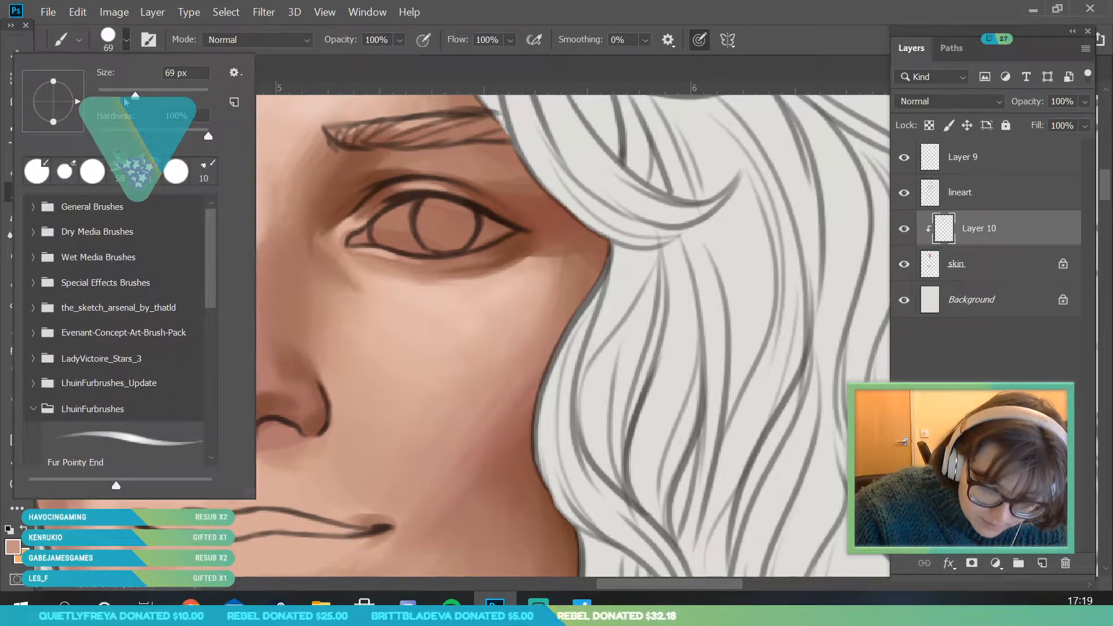
click(124, 96)
click(278, 328)
mouse_move(227, 358)
mouse_down()
mouse_move(236, 367)
mouse_move(258, 246)
mouse_move(246, 359)
mouse_up()
- Sample the tone on the outline side of the nose tip and brush it up the nose to the bridge
click(19, 169)
click(198, 371)
click(24, 197)
mouse_move(211, 368)
mouse_down()
mouse_move(200, 374)
mouse_move(199, 351)
mouse_move(196, 379)
mouse_move(221, 340)
mouse_move(252, 384)
mouse_move(219, 318)
mouse_move(238, 216)
mouse_move(230, 198)
mouse_up()
- Sample the light tone on the upper bridge and smooth the root of the nose between the inner eye corner and the brow
key(i)
click(250, 235)
key(b)
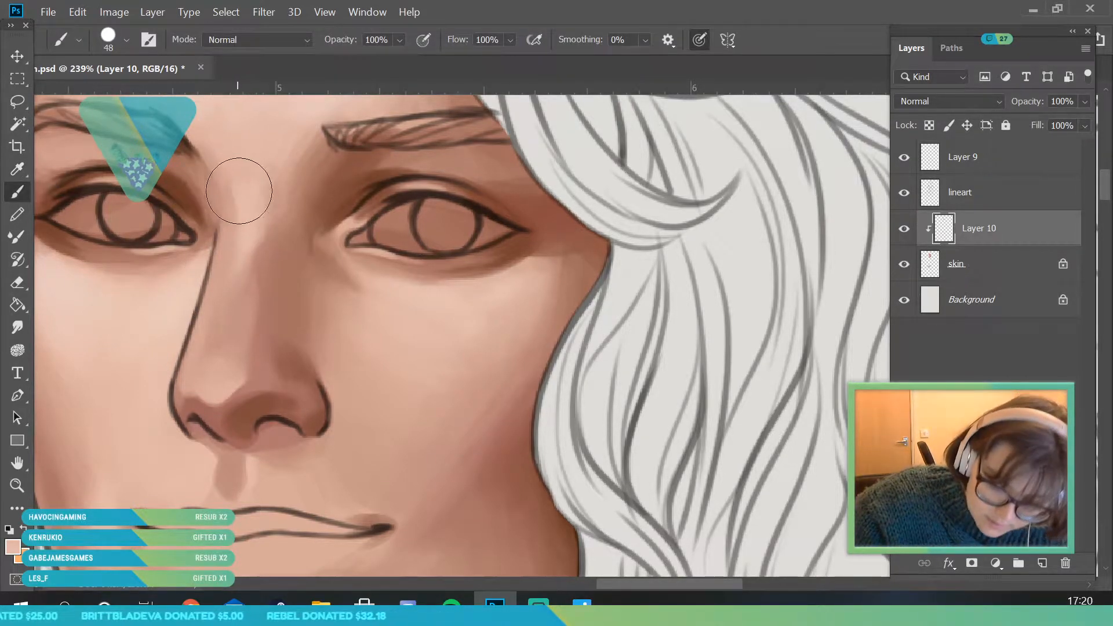
mouse_move(227, 187)
mouse_down()
mouse_move(200, 327)
mouse_move(211, 307)
mouse_move(83, 324)
mouse_move(143, 358)
mouse_move(241, 195)
mouse_up()
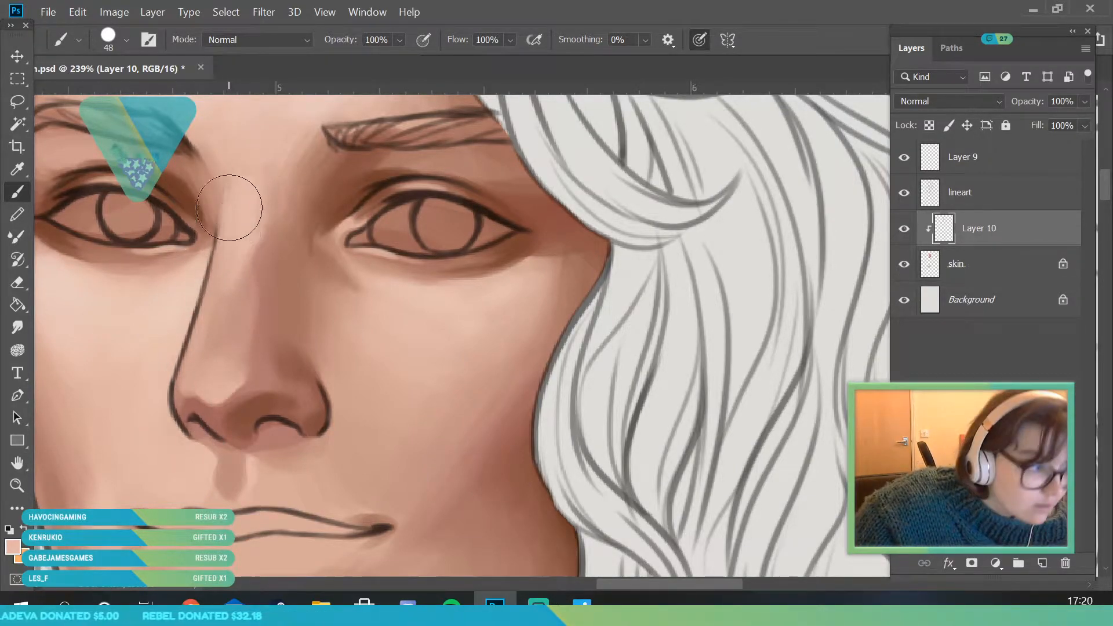
mouse_move(196, 139)
mouse_down()
mouse_move(230, 231)
mouse_move(228, 196)
mouse_up()
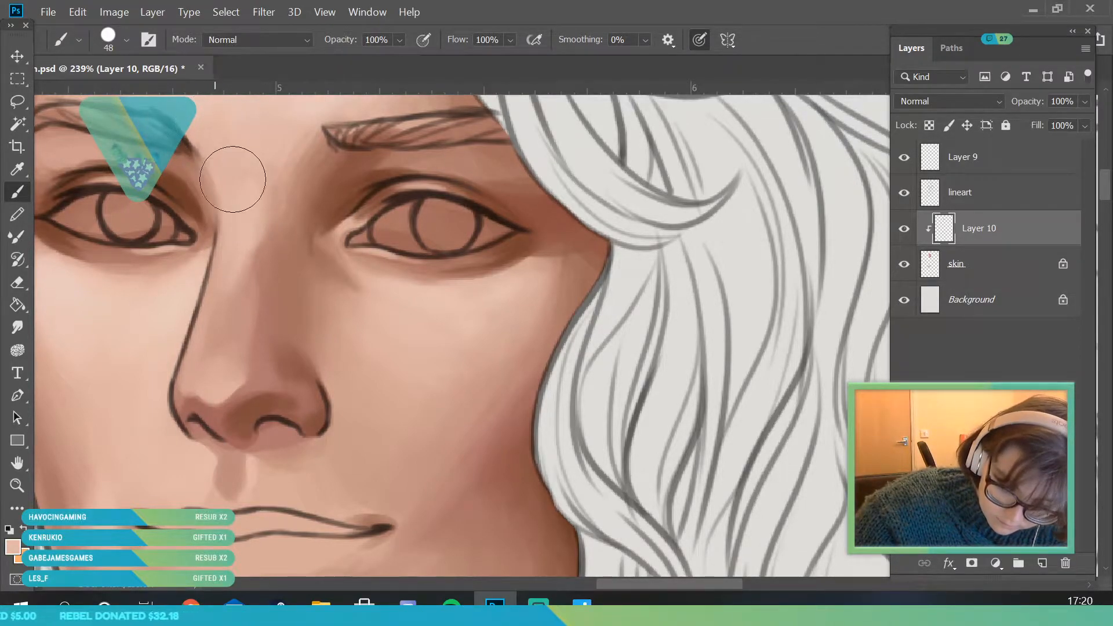
- Sample the mid-tone halfway down the nose and soften the shading along the bridge with the 48 px brush
key(z)
drag(182, 338, 140, 371)
drag(286, 310, 328, 359)
drag(240, 332, 272, 338)
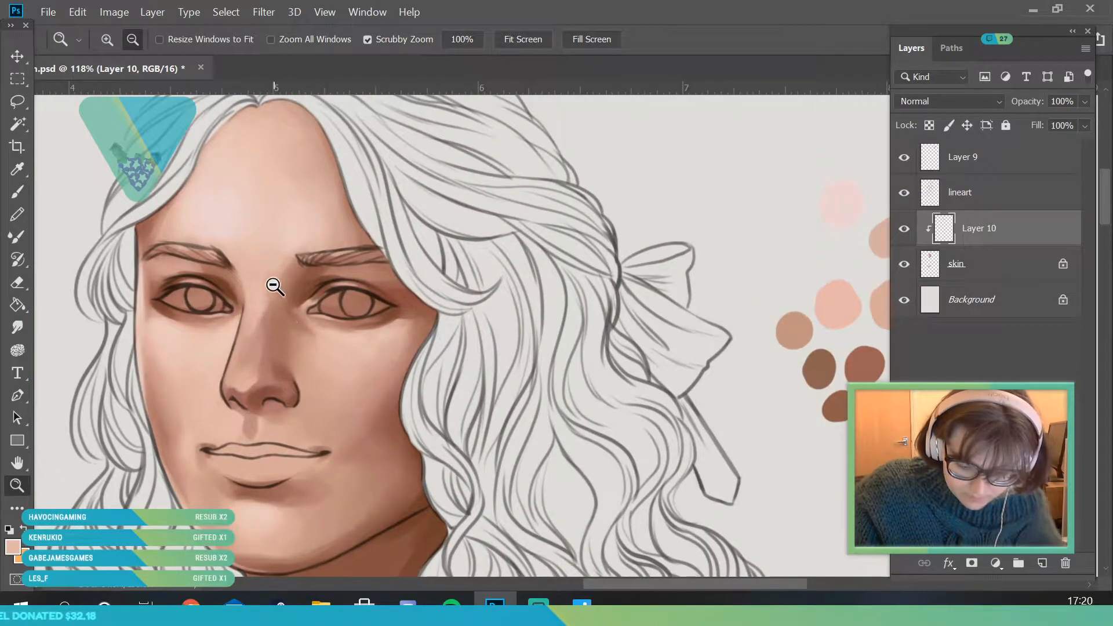
drag(274, 285, 284, 286)
click(18, 168)
click(259, 328)
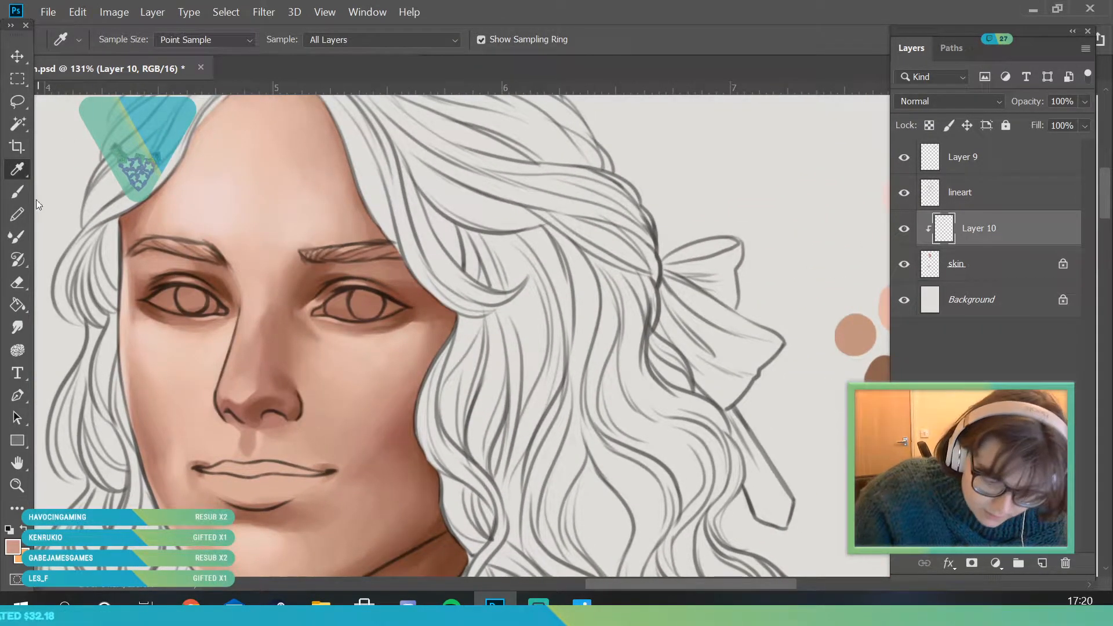
click(18, 192)
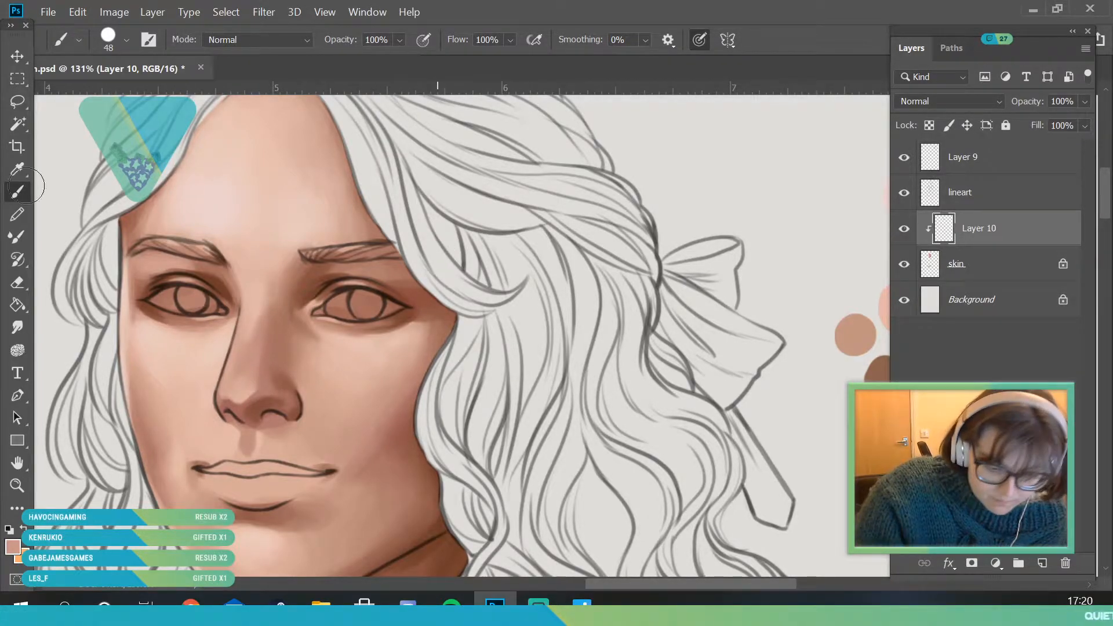
- Sample the lighter and darker pink tones on the middle of the nose and blend the transition between them
key(i)
click(251, 331)
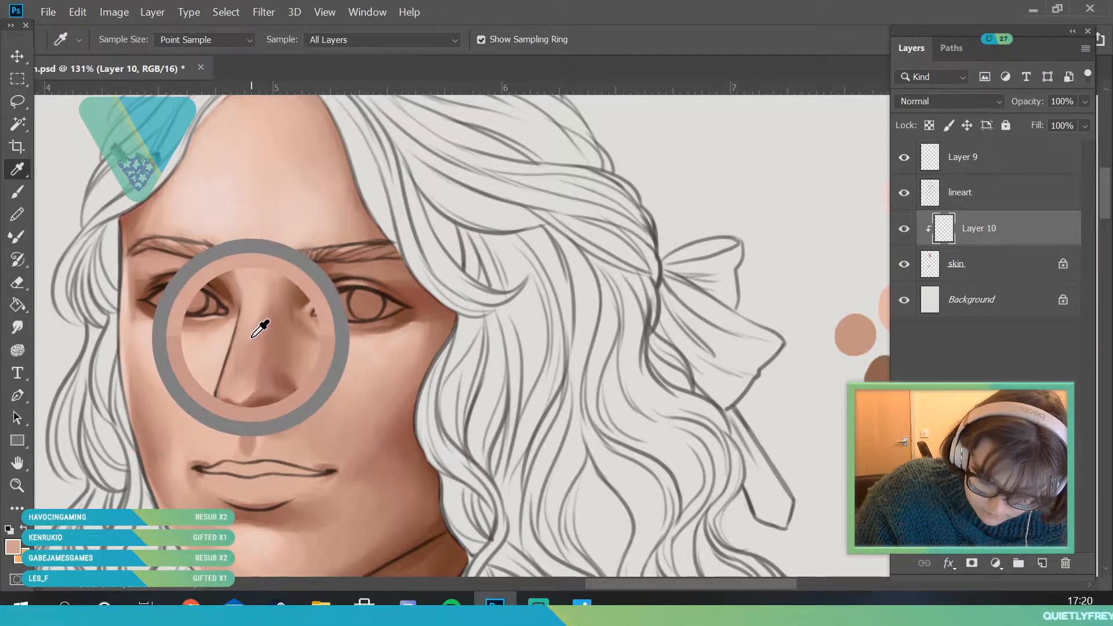
click(17, 191)
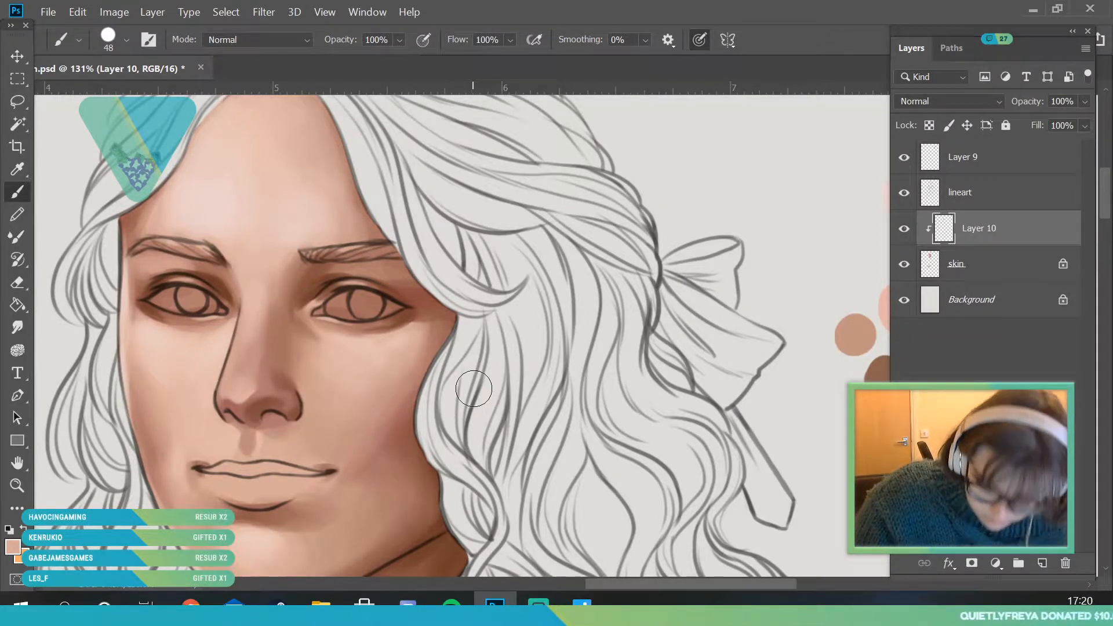
key(i)
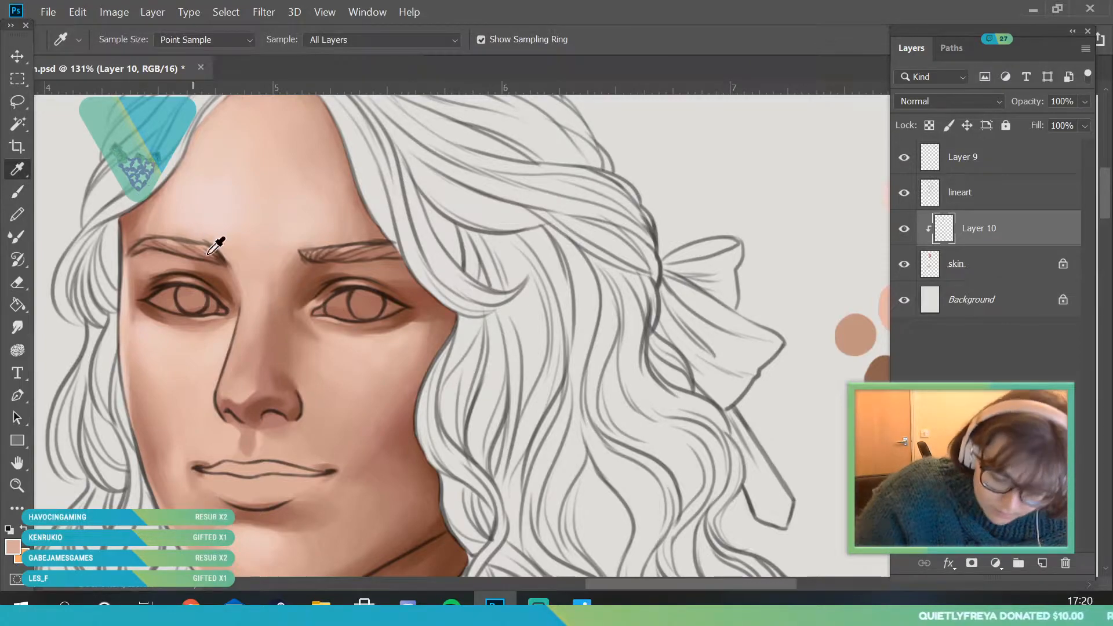
click(267, 345)
key(b)
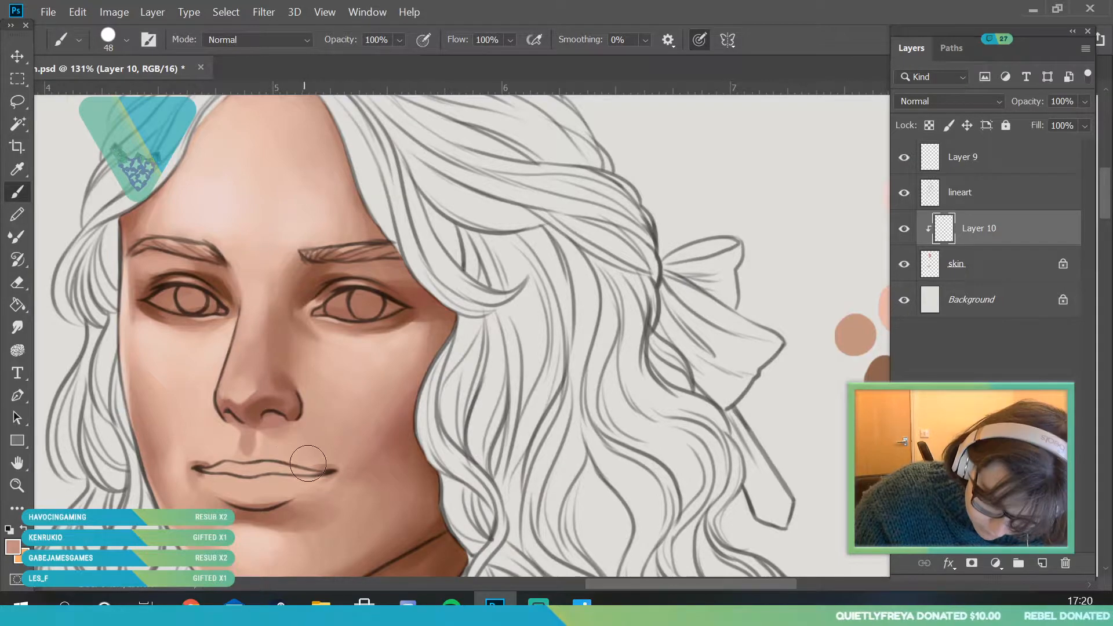
- Reduce the brush to 15 px and touch up the shading on the nose above the bow-side nostril
key(ctrl+space)
mouse_move(272, 452)
mouse_down()
mouse_move(271, 406)
mouse_move(348, 400)
mouse_up()
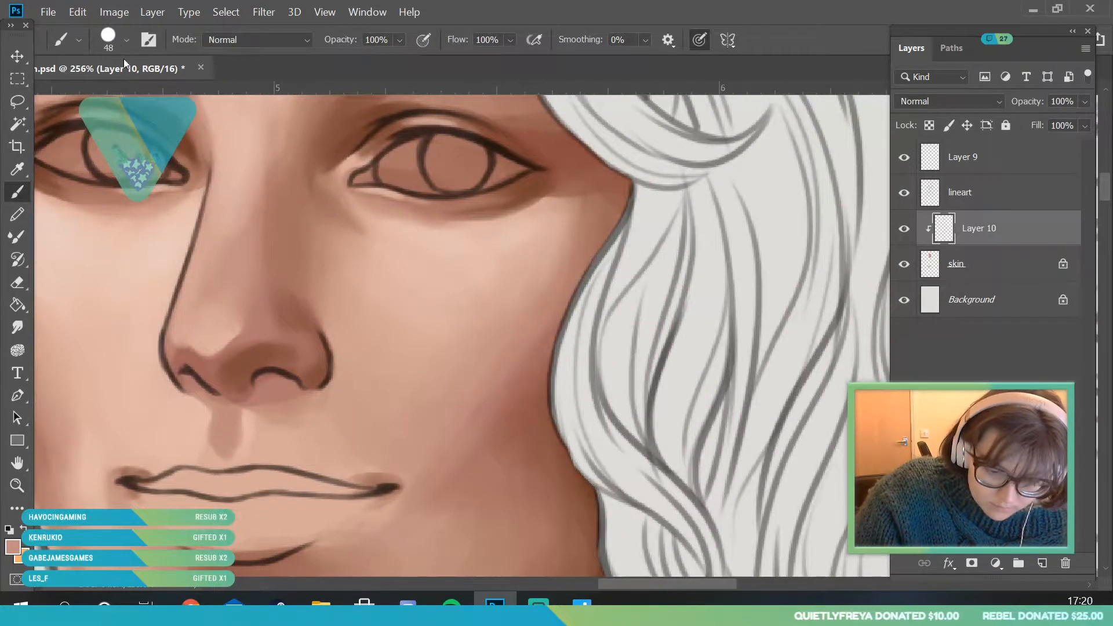
click(127, 40)
click(108, 96)
click(289, 331)
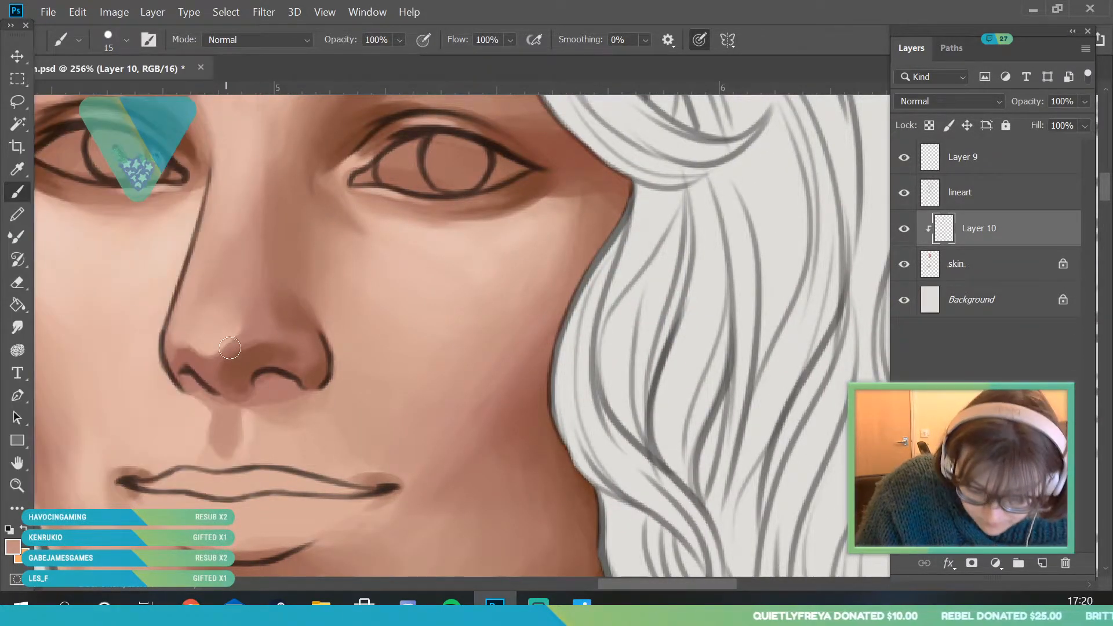
- Sample the pink tone from the lower nose and refine the shadow edge under the nose tip and above the nostrils
click(19, 174)
click(216, 292)
click(19, 210)
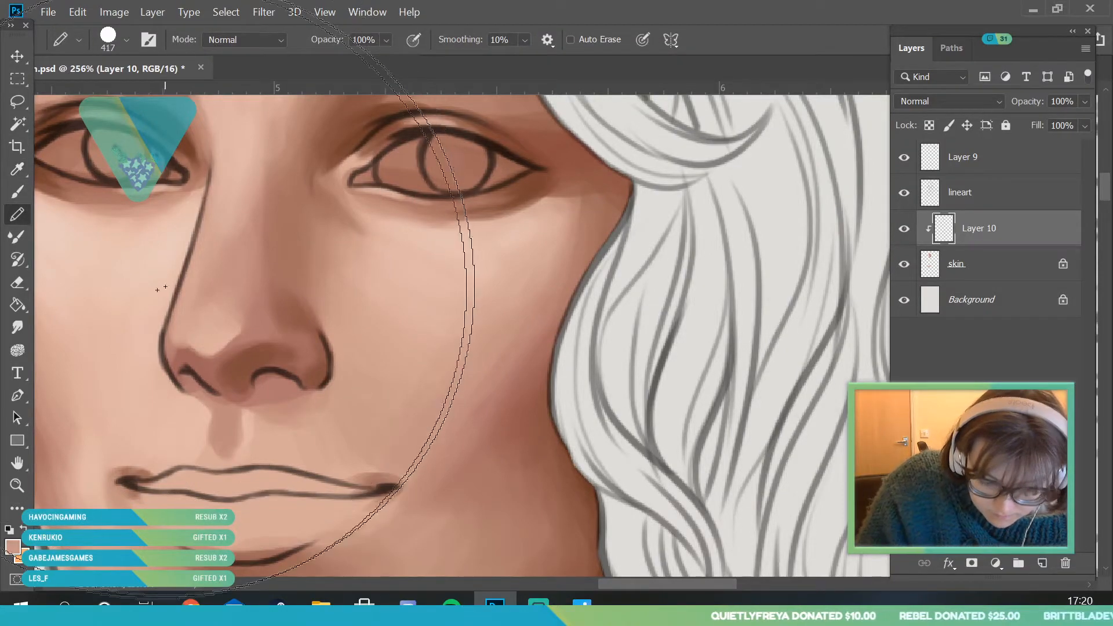
key(b)
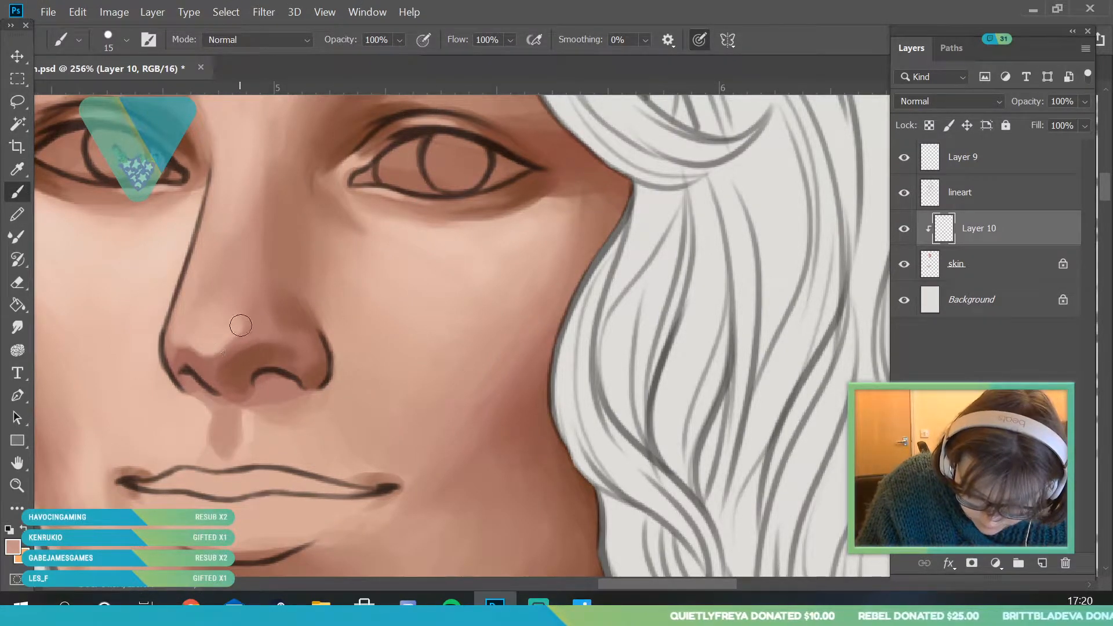
drag(231, 352, 200, 368)
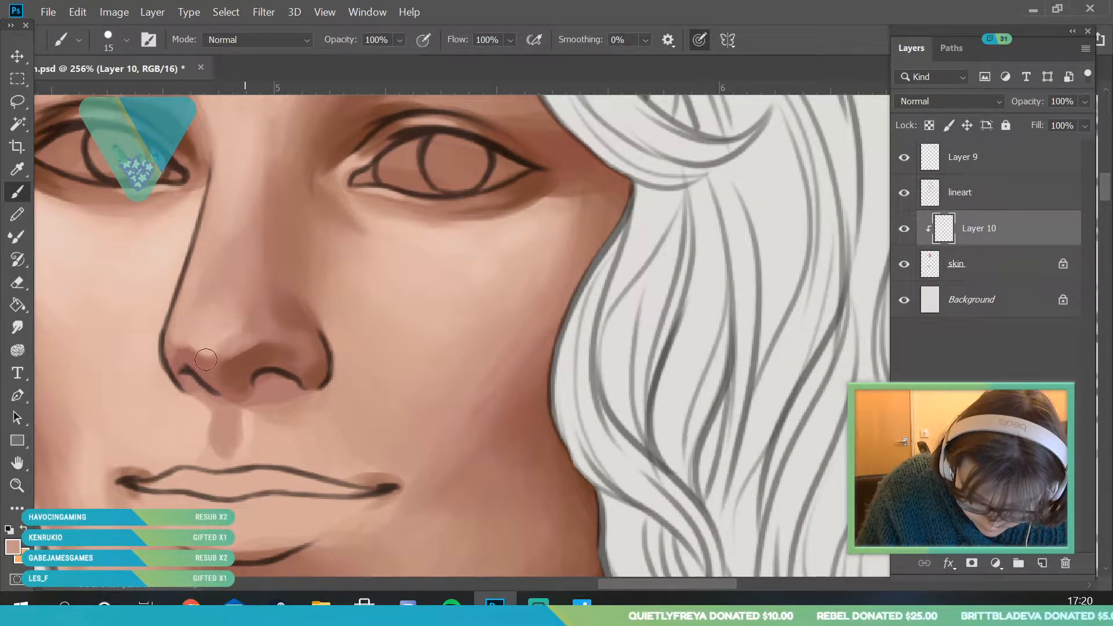
alt+click(278, 319)
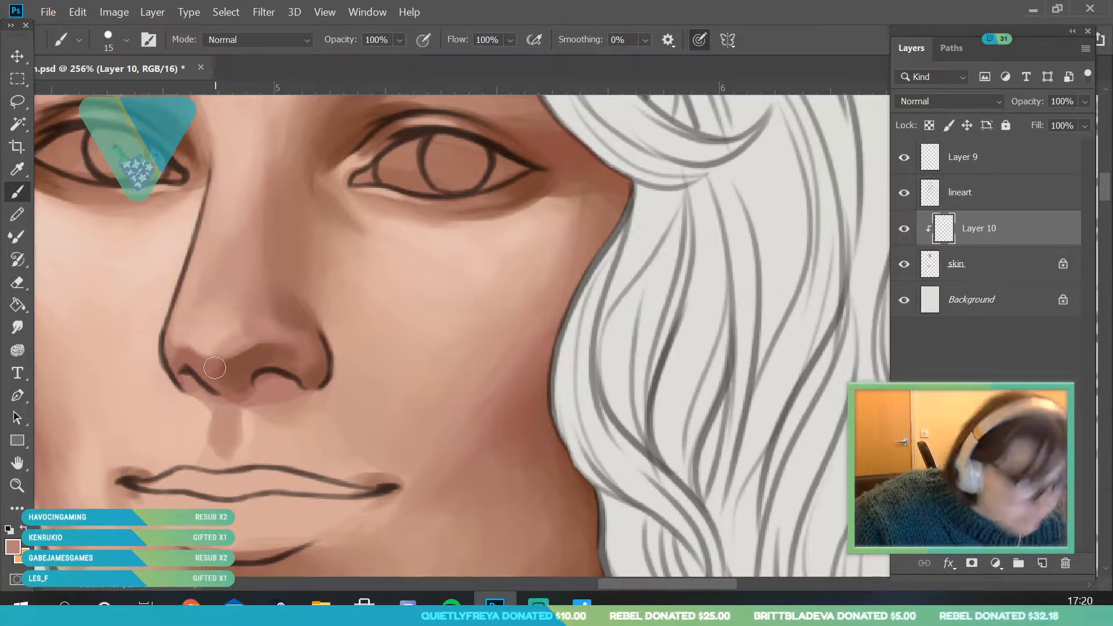
- Sample the tone at the shadow edge of the nose tip and smooth the shading around it, keeping the 15 px brush
key(i)
click(254, 343)
key(b)
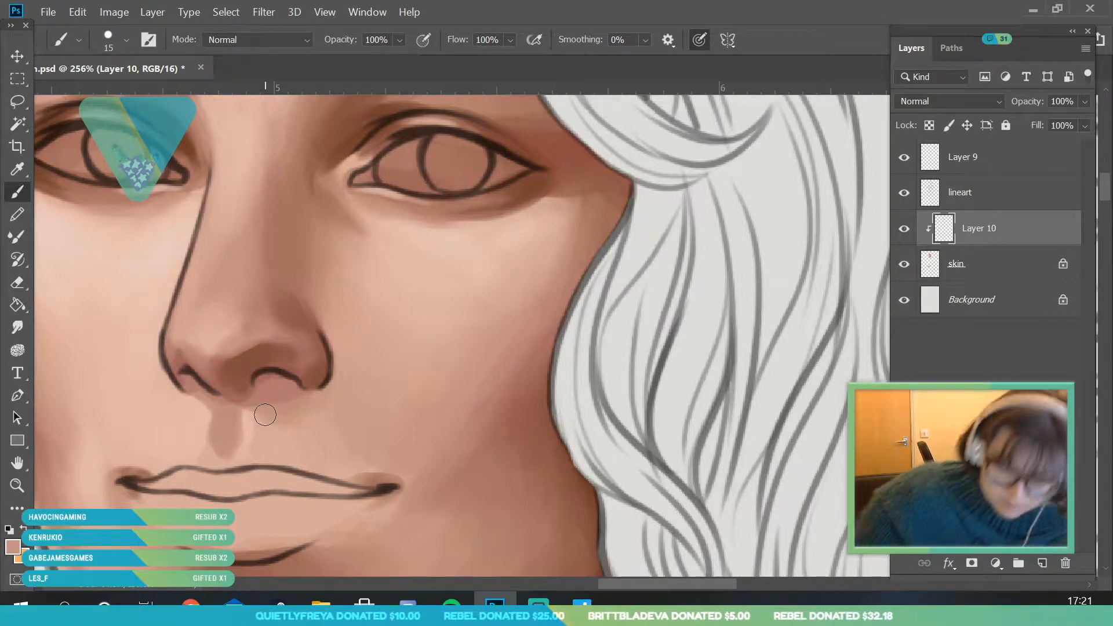
key(ctrl+space)
drag(286, 321, 179, 520)
scroll(255, 343, up, 8)
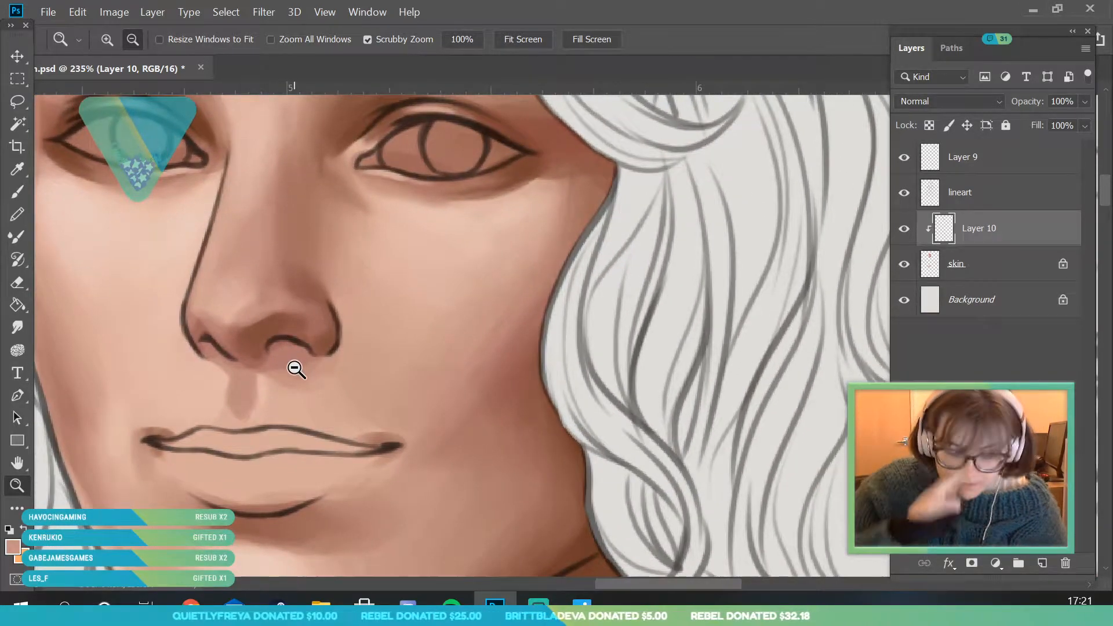
scroll(319, 316, down, 4)
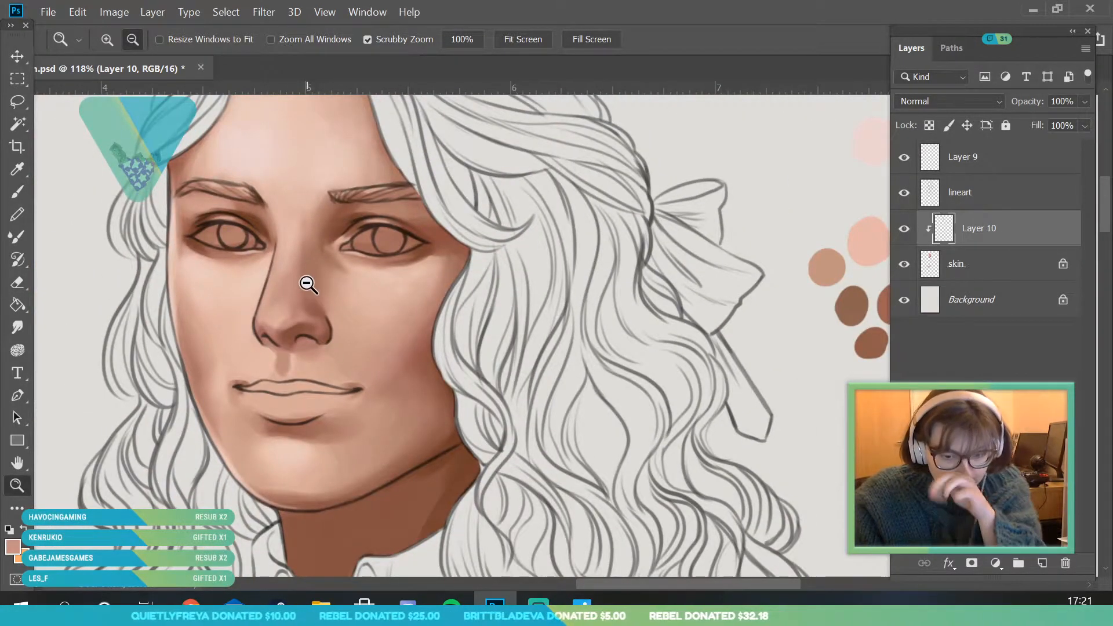
- Sample the pale pink from the forehead and strengthen the highlight on the nose tip with the 15 px brush
scroll(308, 281, up, 1)
key(i)
click(292, 149)
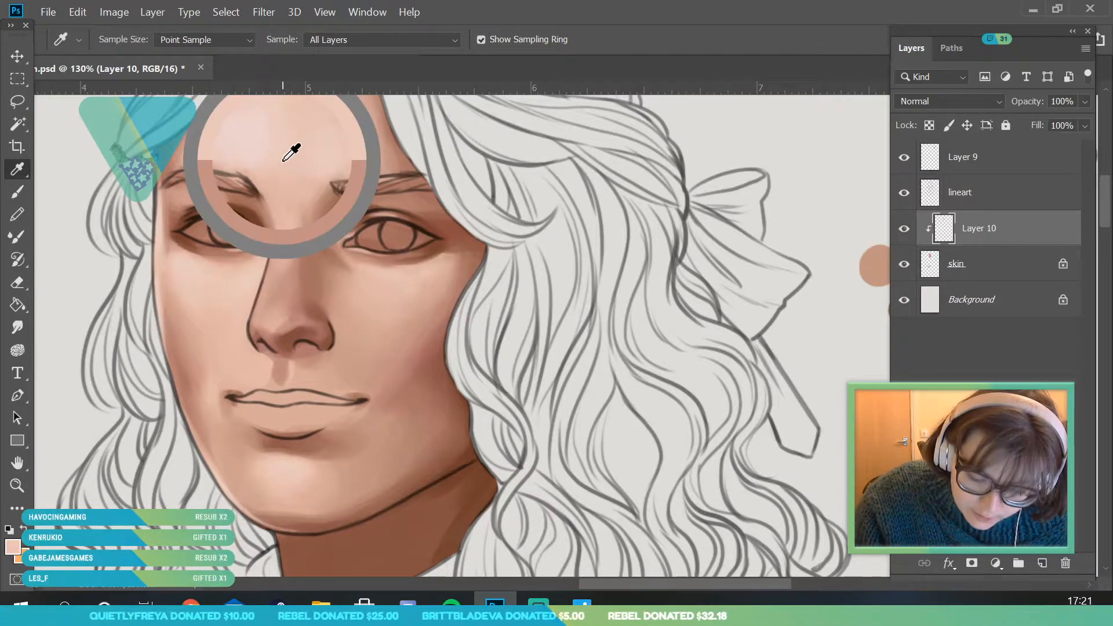
key(z)
scroll(261, 323, up, 3)
key(b)
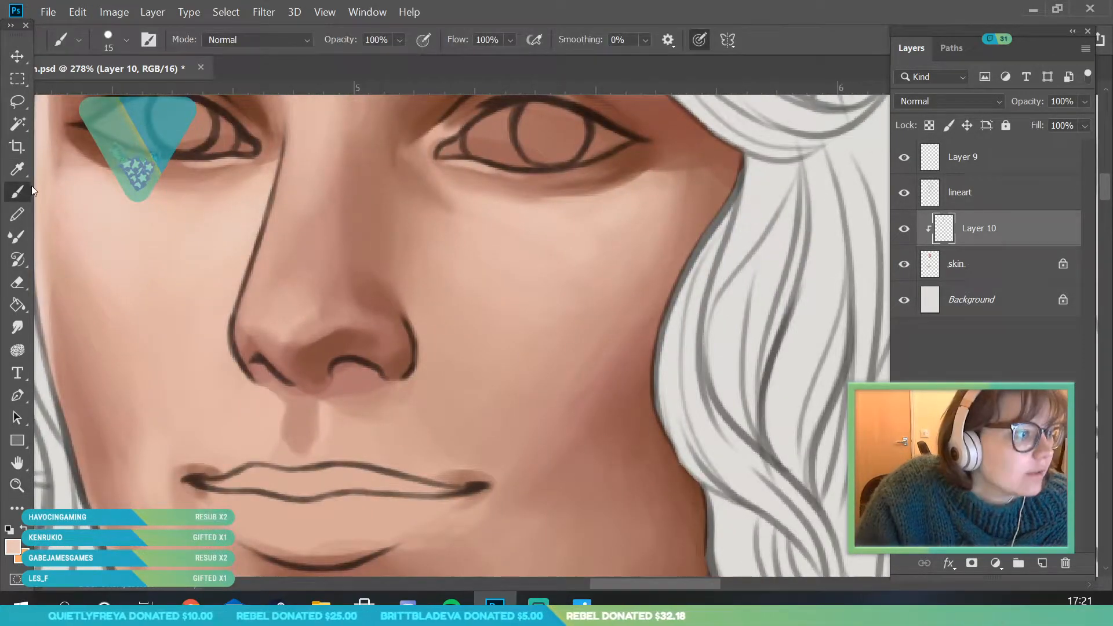
mouse_move(268, 323)
mouse_down()
mouse_move(305, 313)
mouse_move(267, 323)
mouse_move(288, 292)
mouse_move(256, 313)
mouse_move(142, 522)
mouse_up()
- Sample the shadow tone under the nose tip and adjust the foreground colour to a deeper reddish brown
click(17, 486)
drag(302, 240, 278, 324)
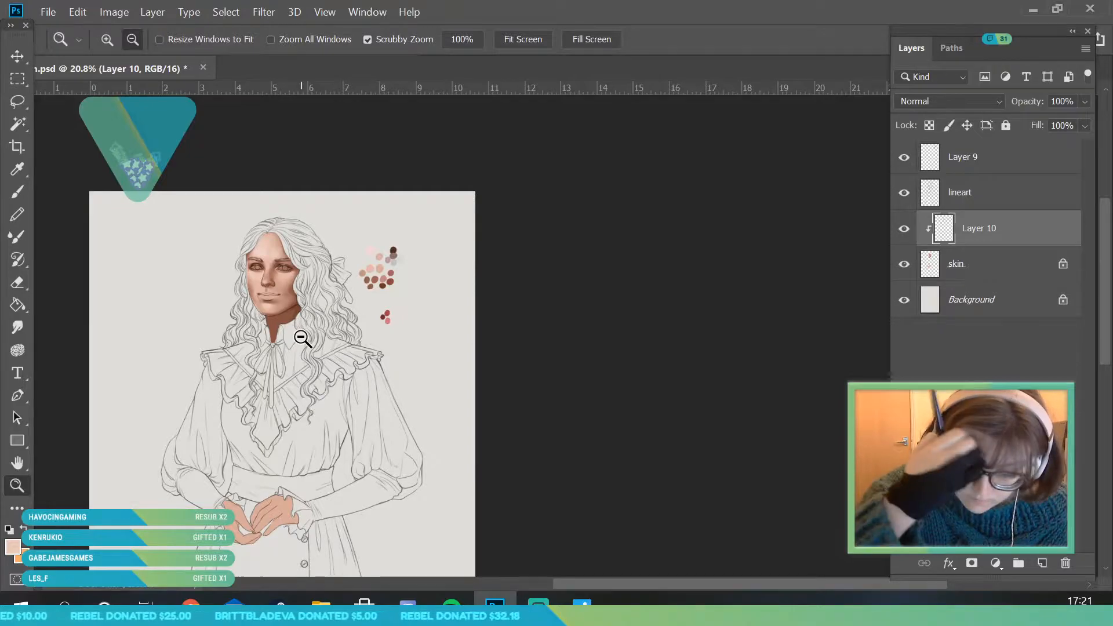
scroll(308, 338, up, 3)
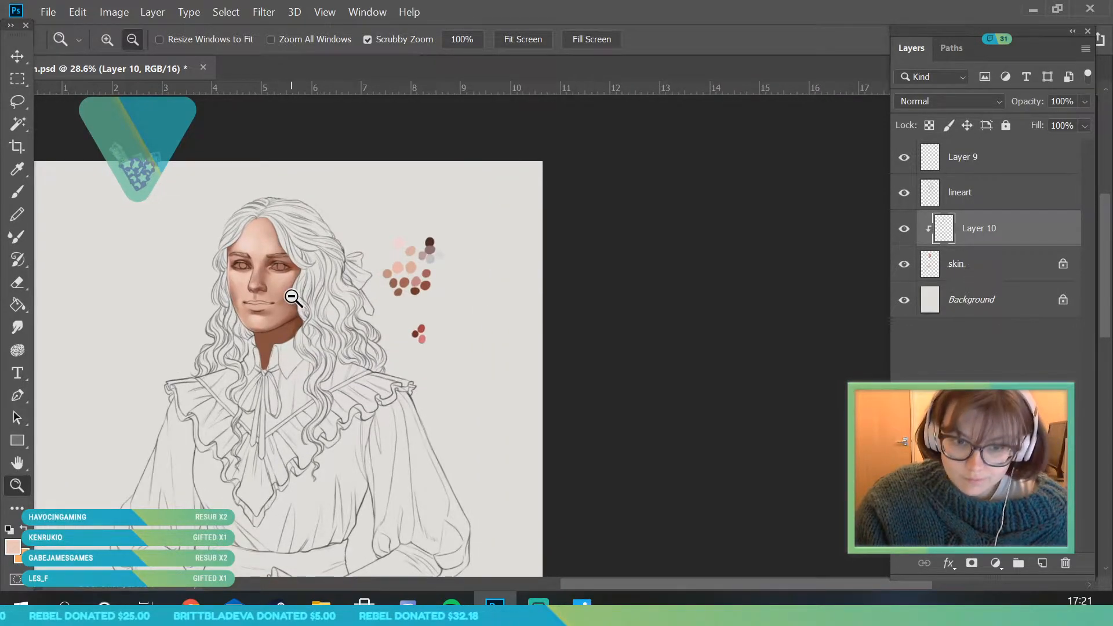
scroll(256, 263, up, 5)
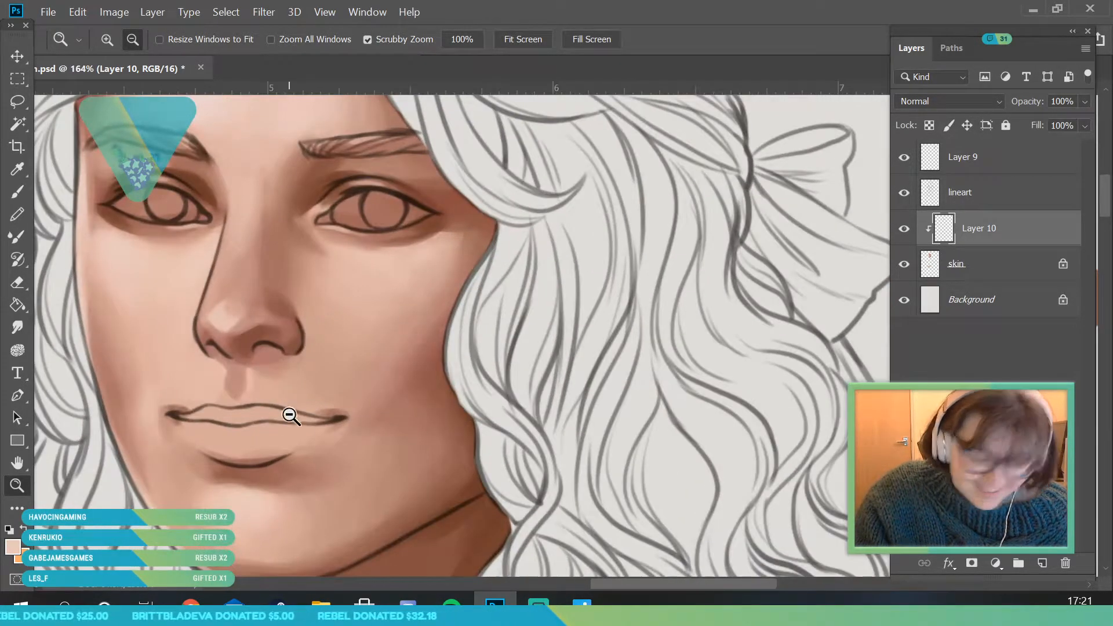
scroll(273, 331, up, 2)
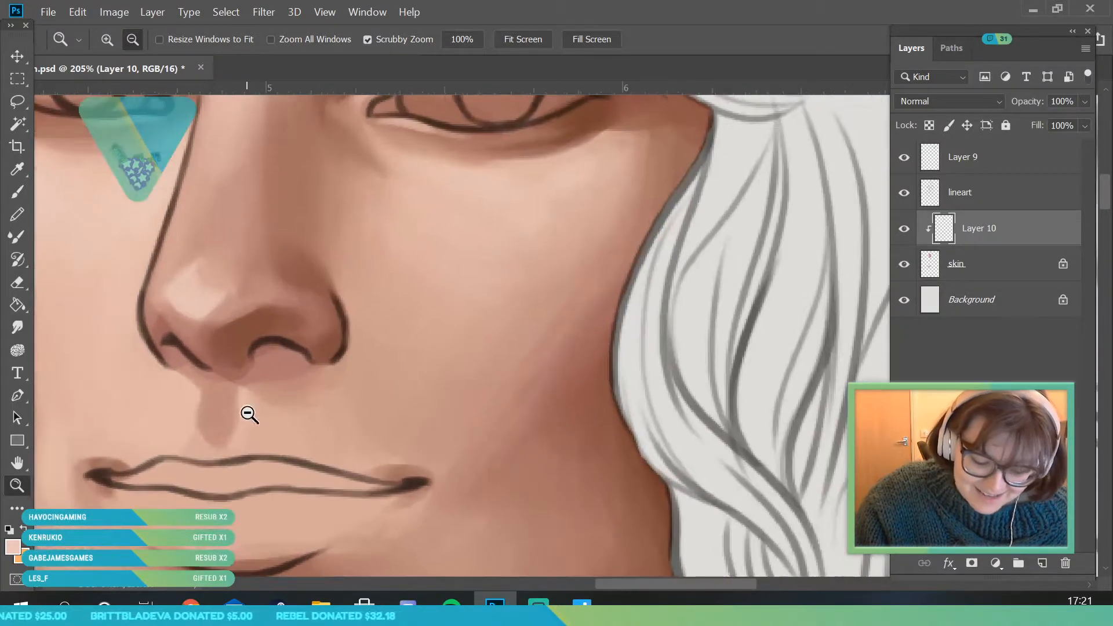
key(i)
click(242, 350)
click(13, 547)
click(895, 298)
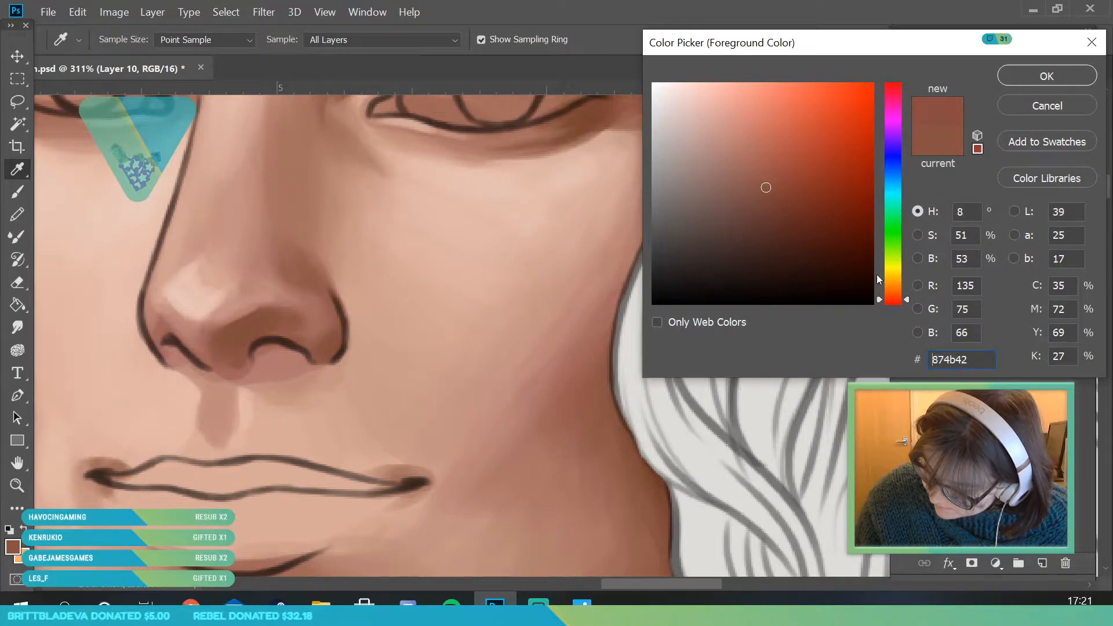
click(775, 199)
click(1046, 76)
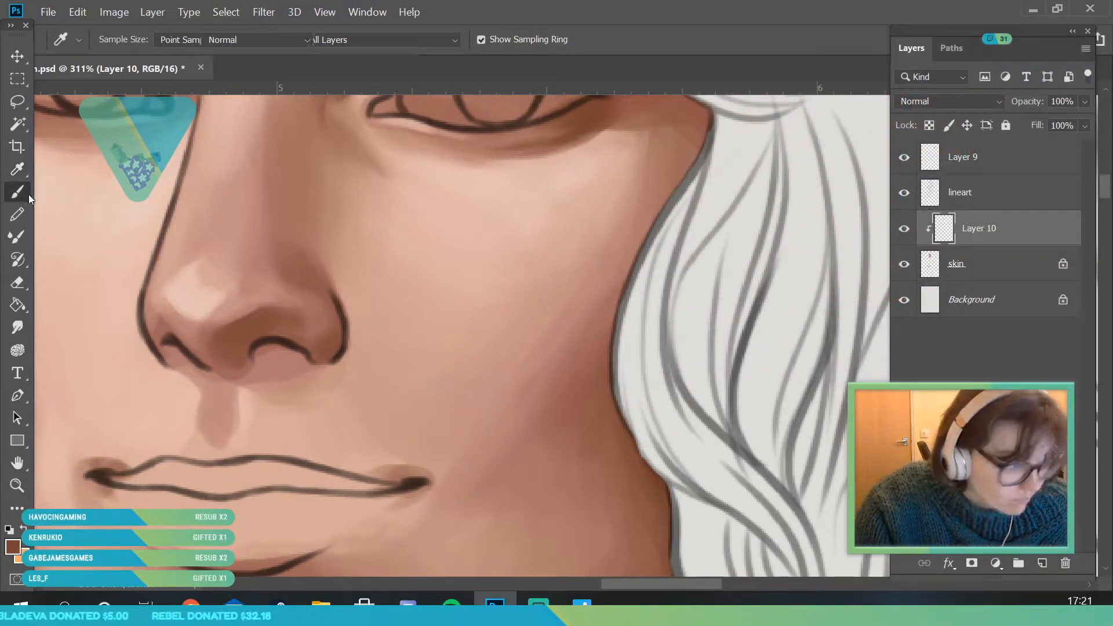
- Deepen the shadow between the nostrils and along the wing of the bow-side nostril with the reddish brown
click(25, 193)
mouse_move(226, 346)
mouse_down()
mouse_move(249, 338)
mouse_move(234, 364)
mouse_up()
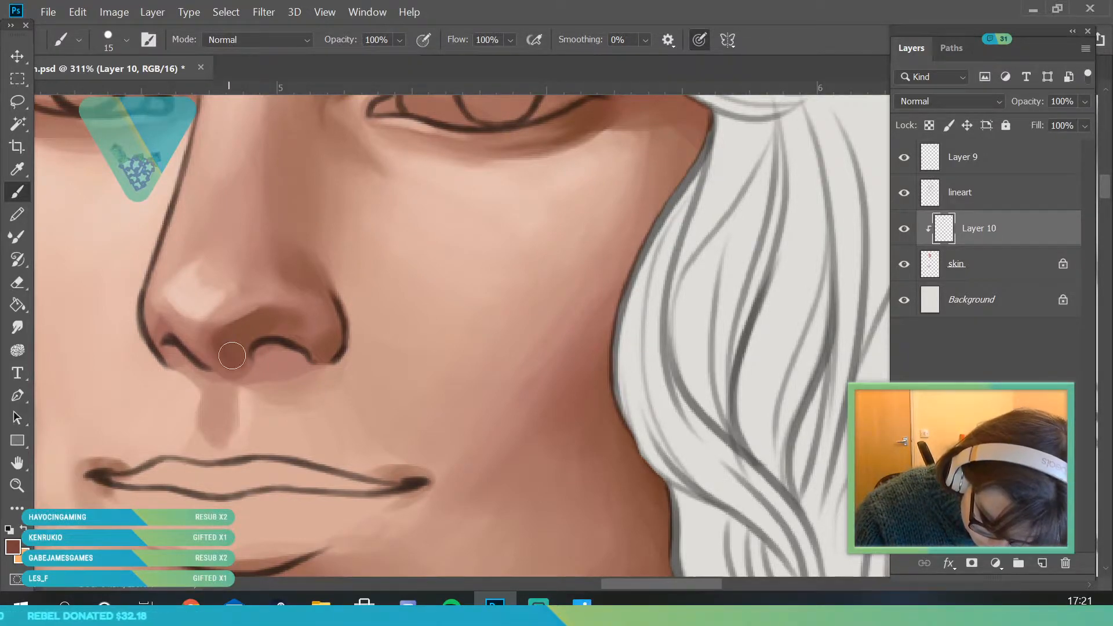
drag(235, 364, 238, 369)
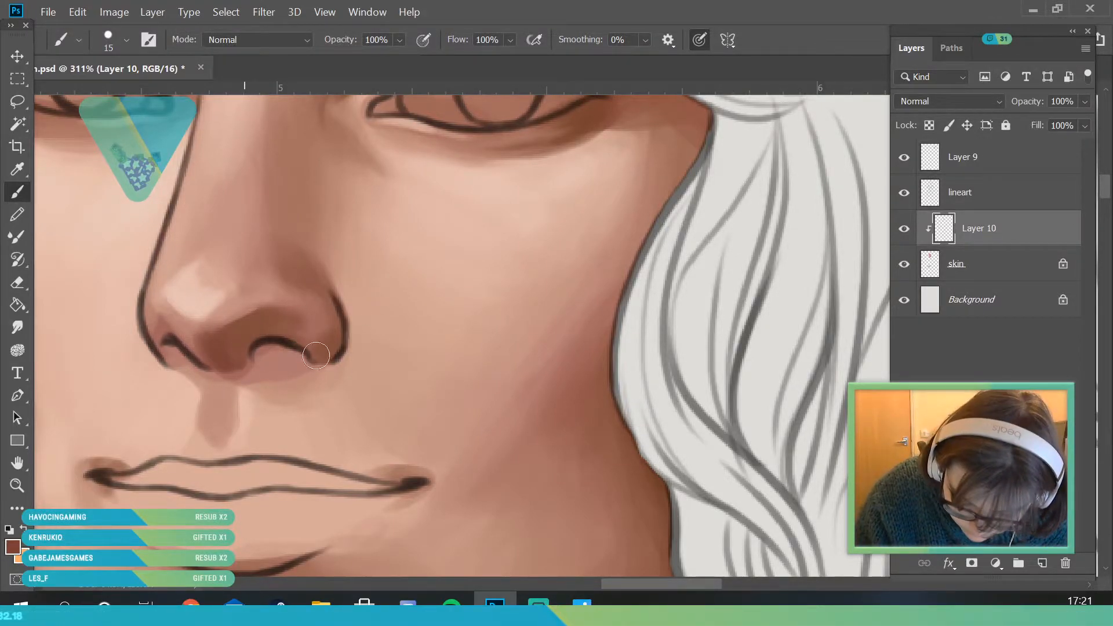
drag(320, 348, 322, 319)
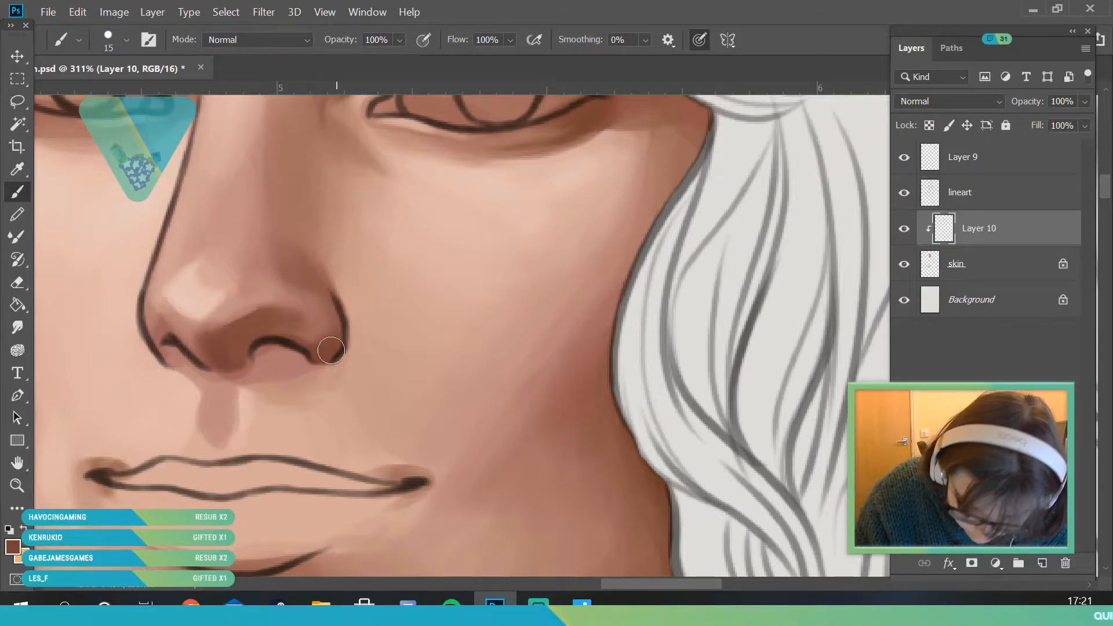
- Reduce the brush to 9 px and refine the dark shading along the underside of the nose between the nostrils
click(121, 42)
text(9)
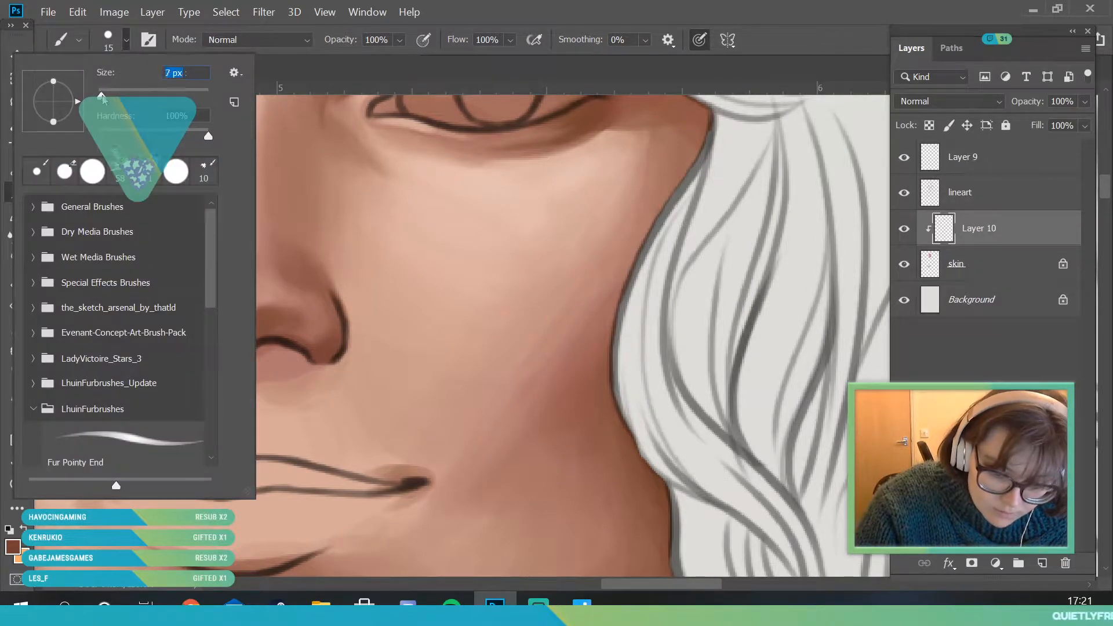
key(Return)
key(Return)
key(i)
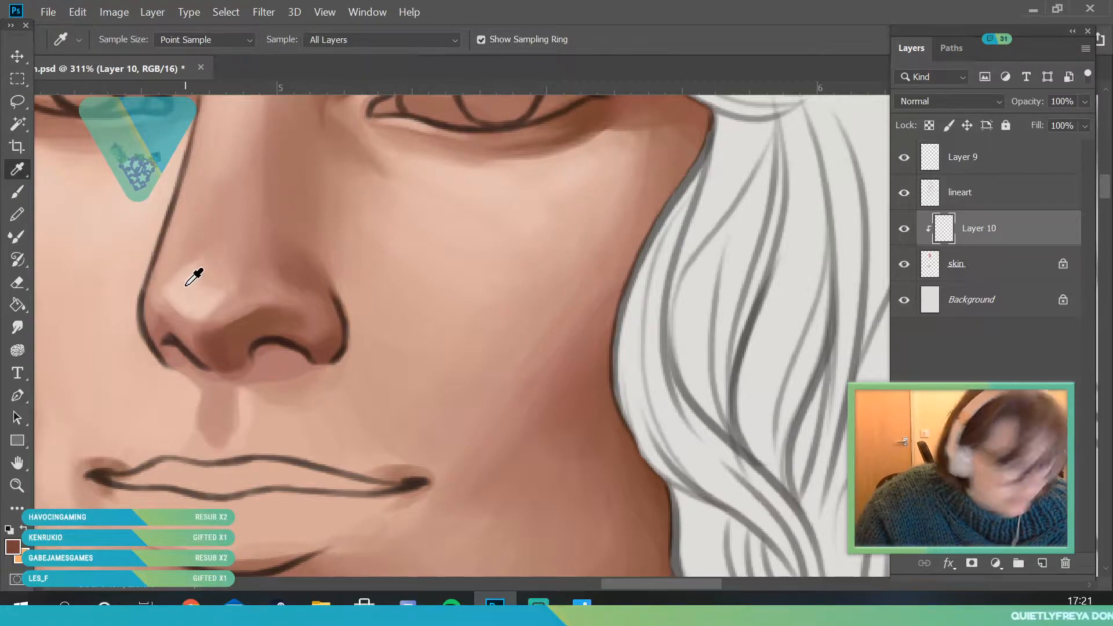
key(b)
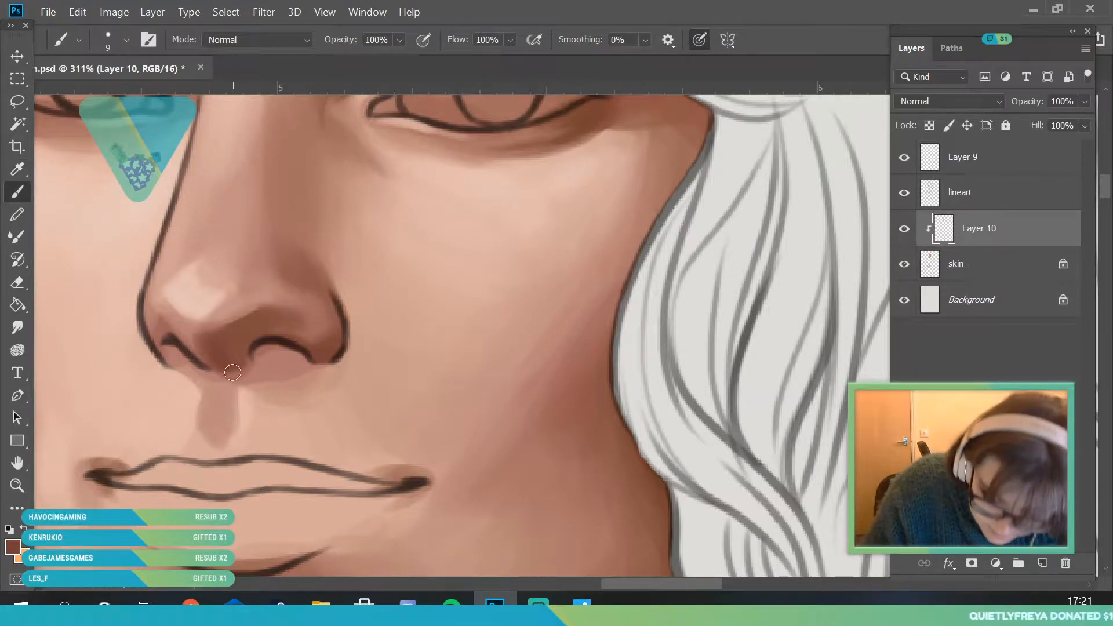
drag(189, 356, 266, 349)
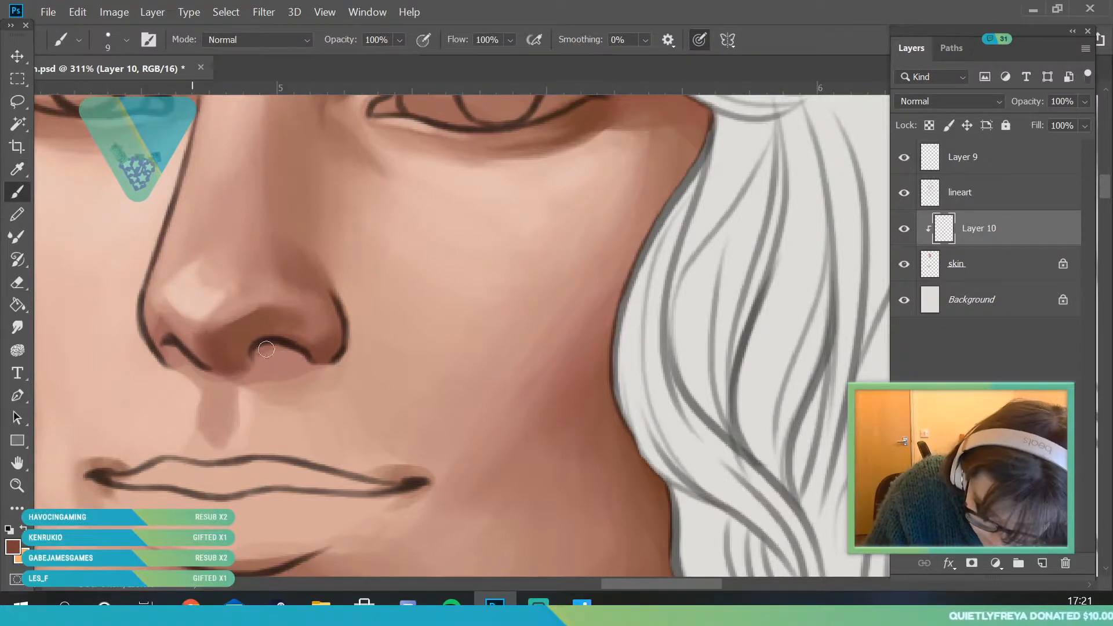
- Enlarge the brush to 18 px and fill the undersides of both nostrils with the dark reddish brown
click(126, 40)
drag(105, 93, 110, 93)
click(265, 334)
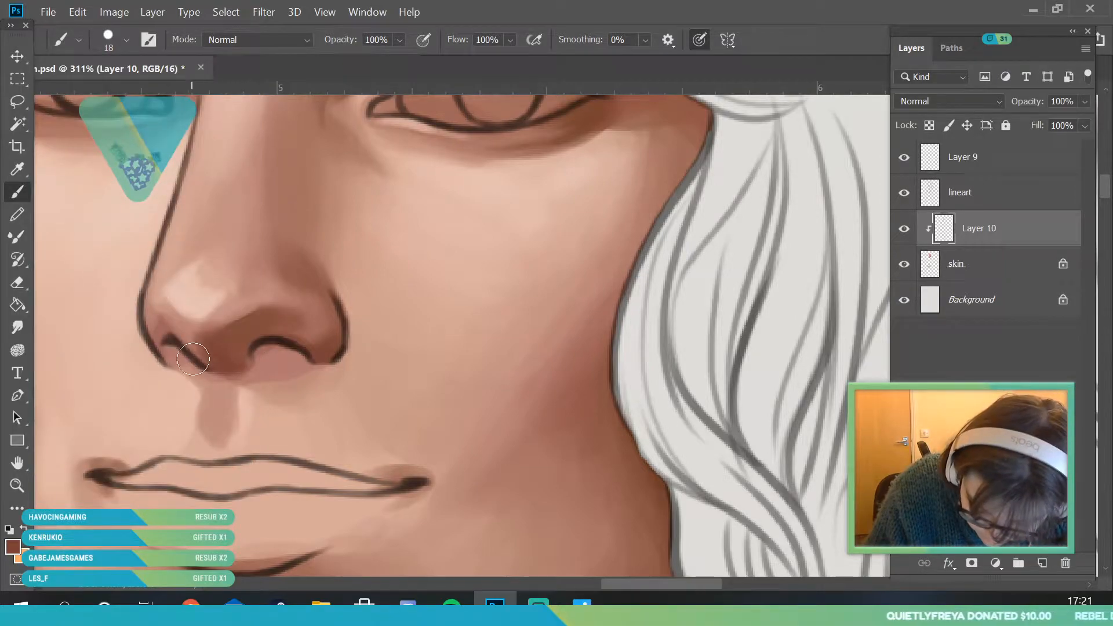
mouse_move(210, 354)
mouse_down()
mouse_move(242, 360)
mouse_move(260, 383)
mouse_move(195, 344)
mouse_move(335, 334)
mouse_move(233, 371)
mouse_move(205, 366)
mouse_move(260, 380)
mouse_move(298, 369)
mouse_move(248, 371)
mouse_move(337, 349)
mouse_move(252, 360)
mouse_move(278, 358)
mouse_up()
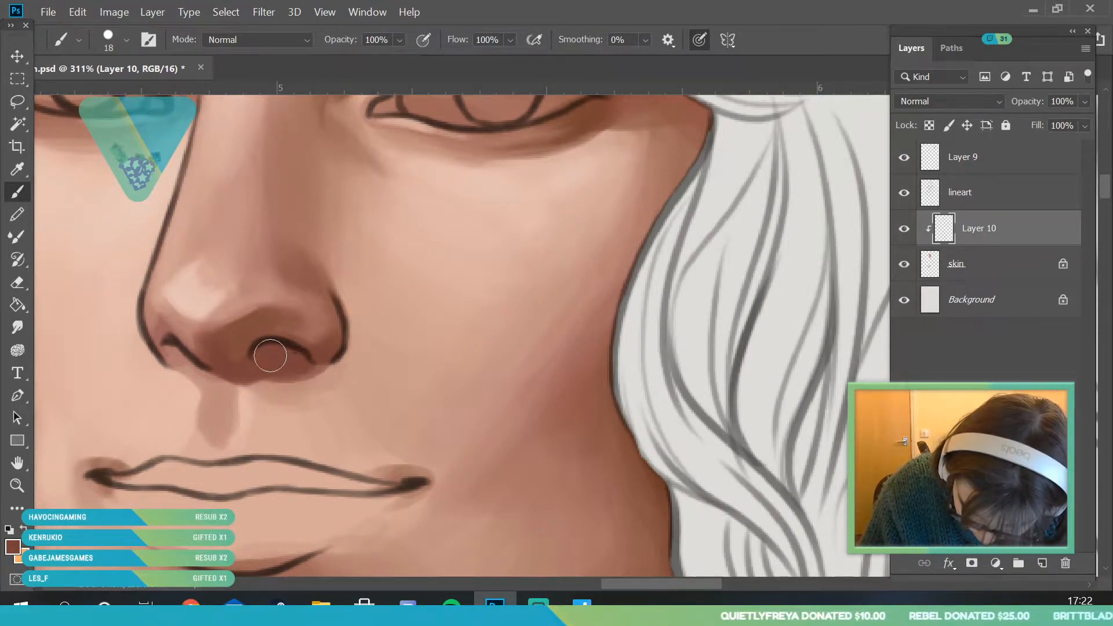
mouse_move(184, 346)
mouse_down()
mouse_move(206, 328)
mouse_move(188, 351)
mouse_move(206, 371)
mouse_move(170, 343)
mouse_move(220, 357)
mouse_move(240, 376)
mouse_up()
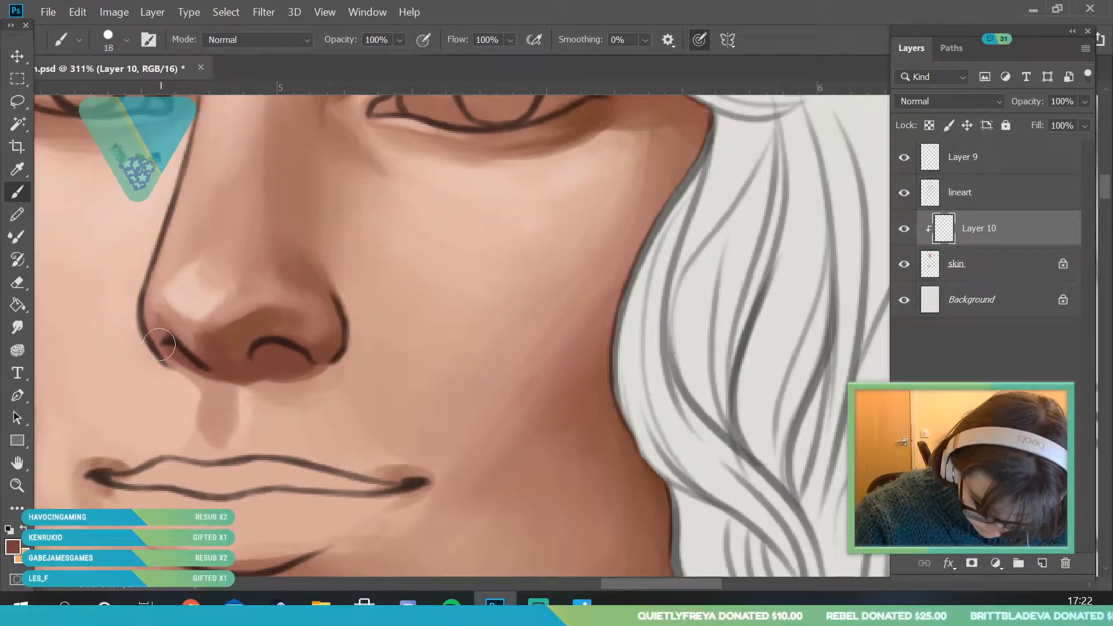
- Sample brown tones from the lower nose and blend the shadow along the nose's bottom edge and bow-side nostril
key(i)
click(248, 348)
key(b)
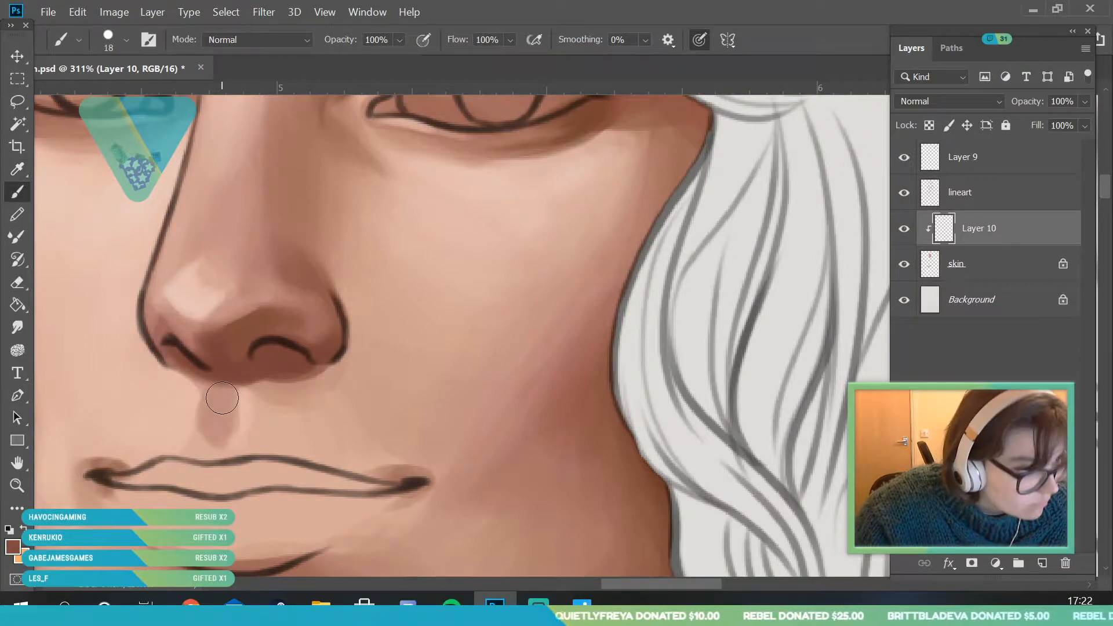
key(alt)
key(alt+space)
mouse_move(226, 336)
mouse_down()
mouse_move(263, 546)
mouse_move(287, 484)
mouse_move(174, 377)
mouse_move(174, 360)
mouse_up()
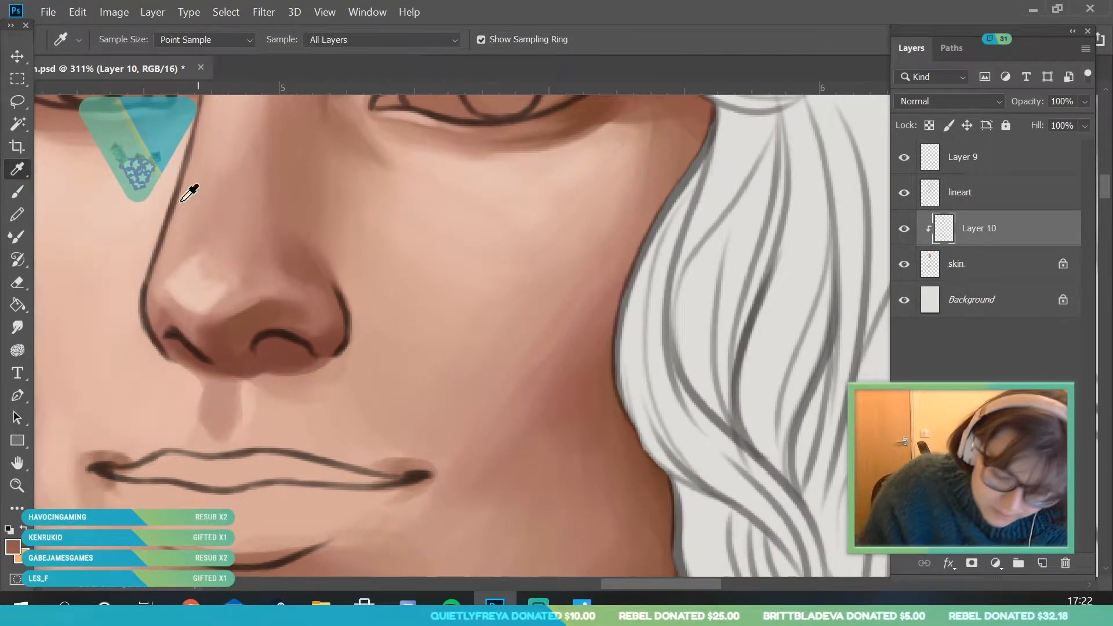
key(b)
mouse_move(306, 376)
mouse_down()
mouse_move(317, 365)
mouse_move(286, 354)
mouse_up()
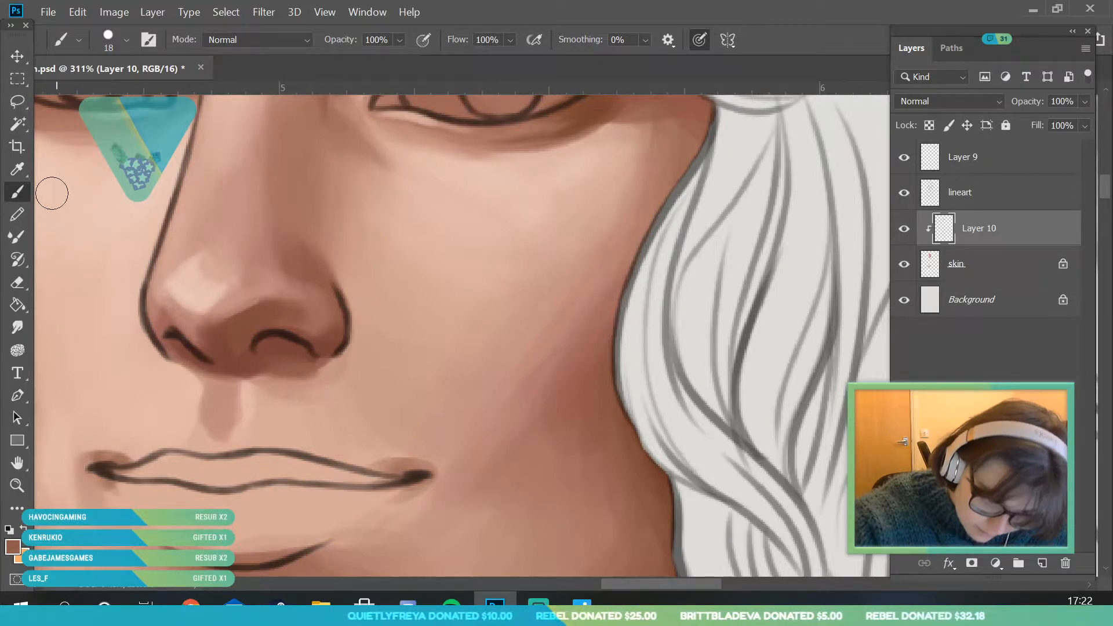
- Sample nose shadow and nearby skin tones and soften the shadow edge beneath and beside the bow-side nostril
key(i)
click(309, 374)
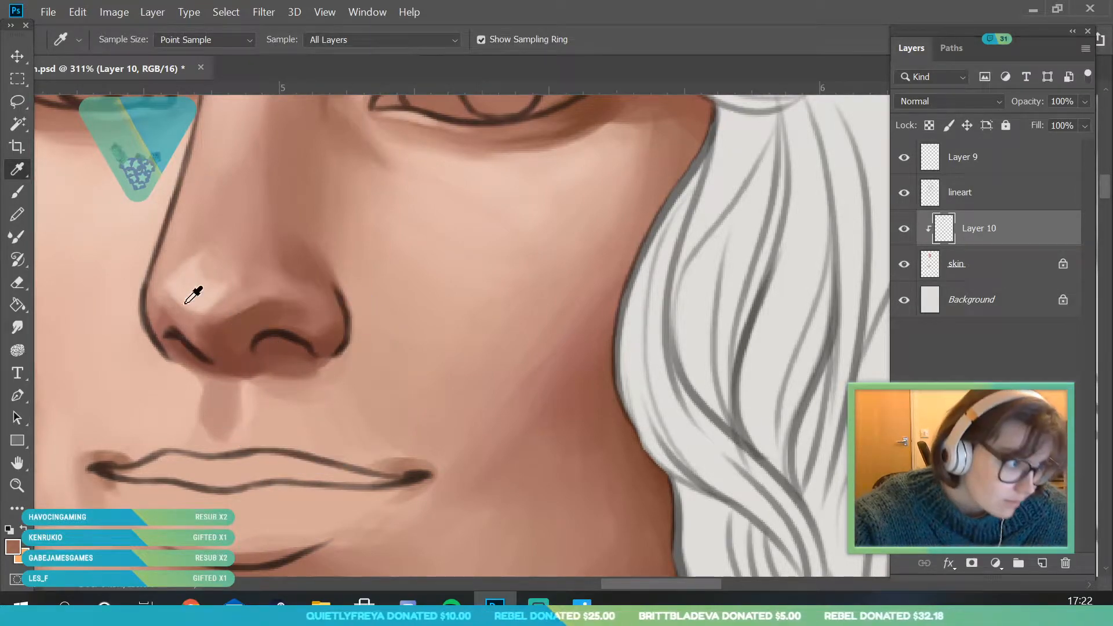
key(b)
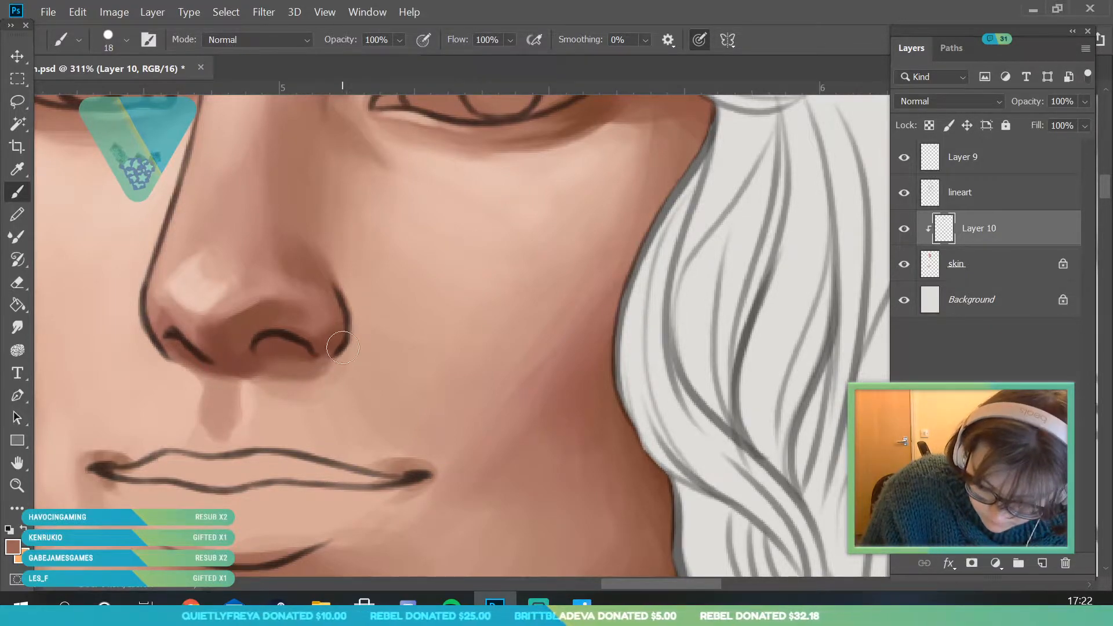
key(i)
click(314, 350)
click(27, 193)
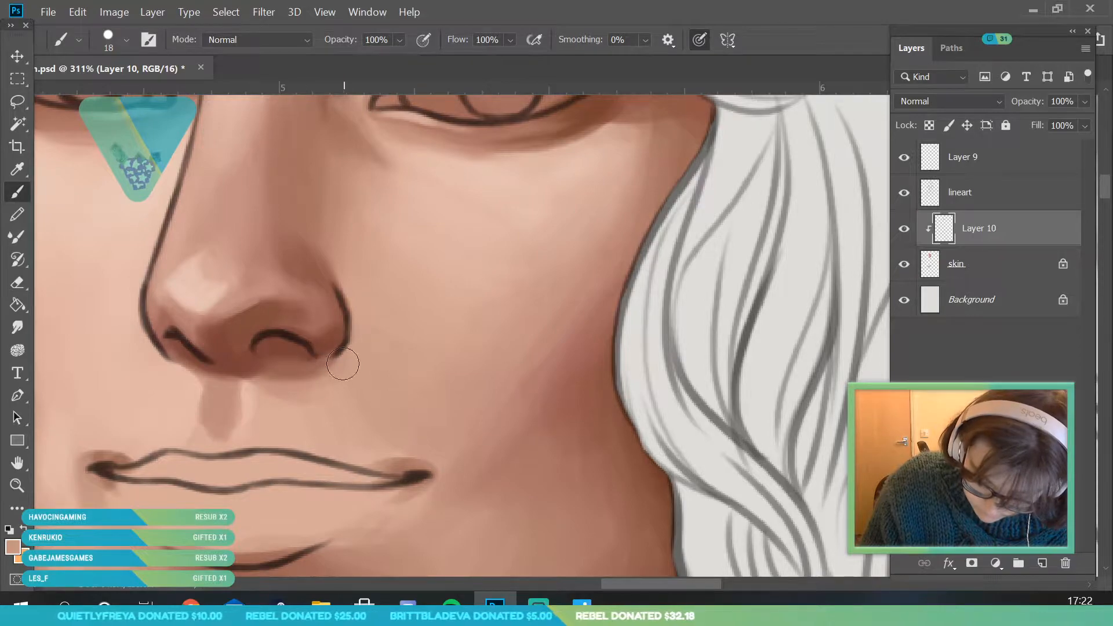
click(28, 171)
click(300, 402)
click(26, 193)
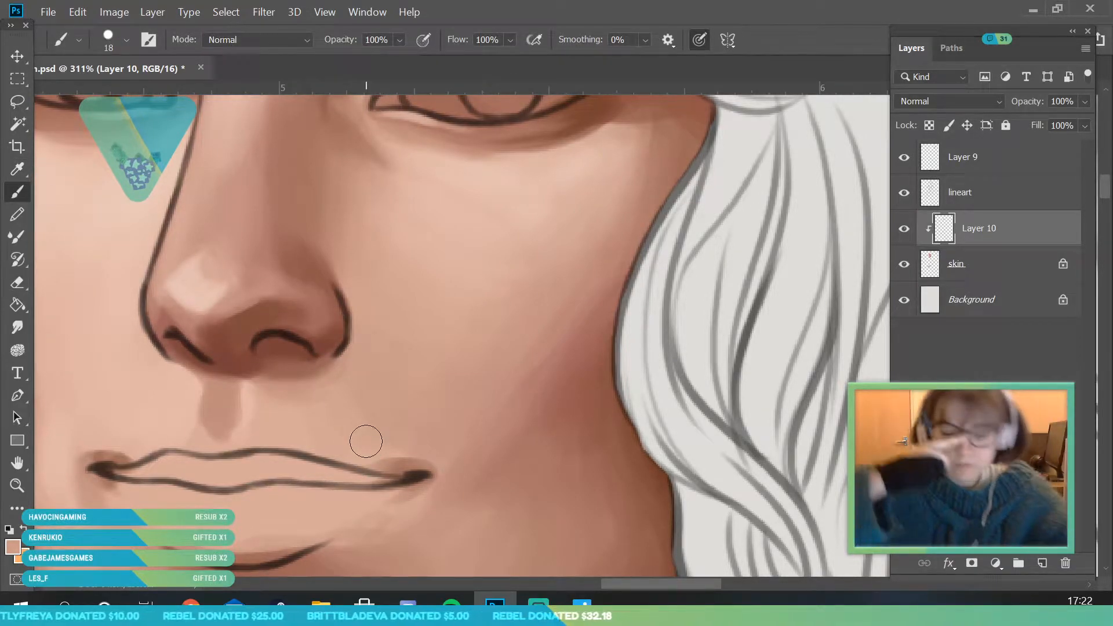
- Sample the dark line of the upper eyelid and darken the foreground colour to a near-black brown
key(z)
mouse_move(232, 360)
mouse_down()
mouse_move(283, 365)
mouse_move(226, 391)
mouse_move(164, 346)
mouse_up()
click(12, 544)
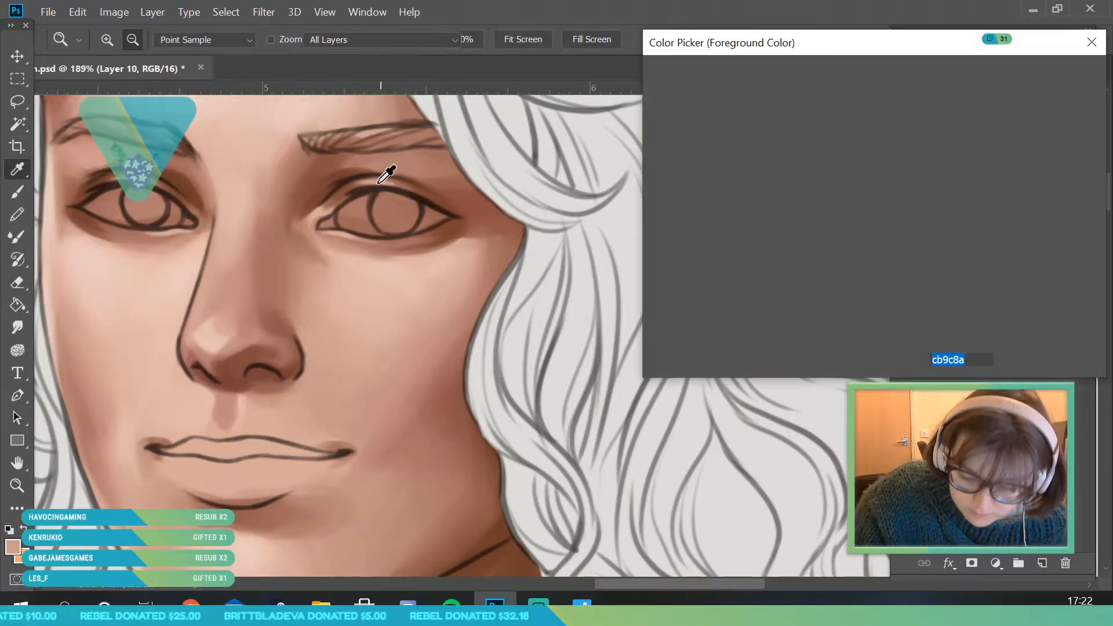
click(380, 185)
drag(907, 299, 905, 301)
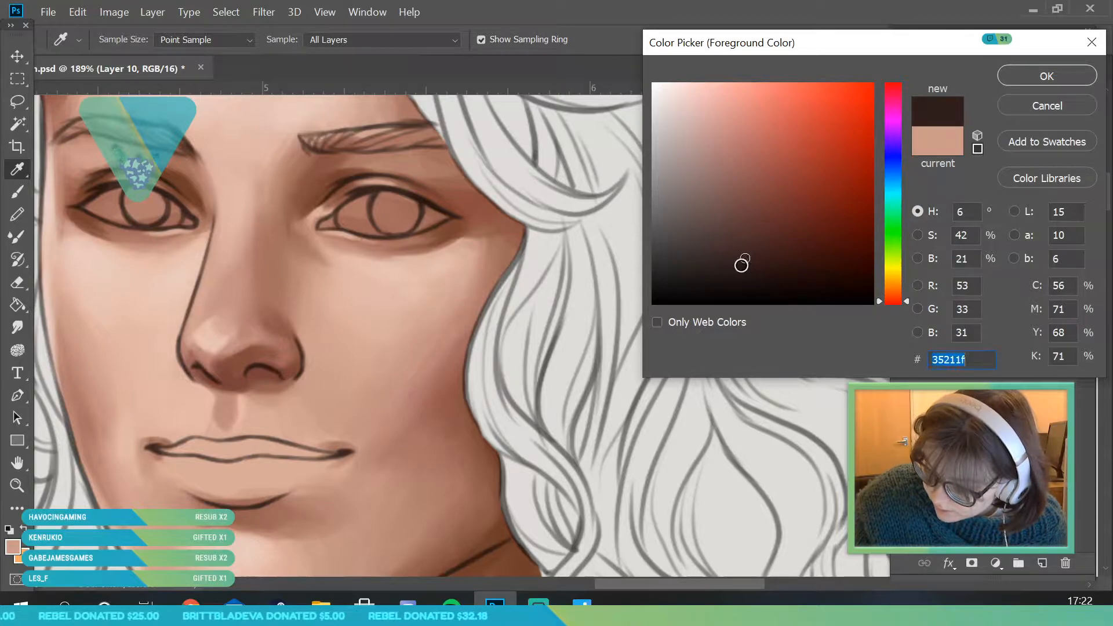
click(752, 283)
click(1047, 78)
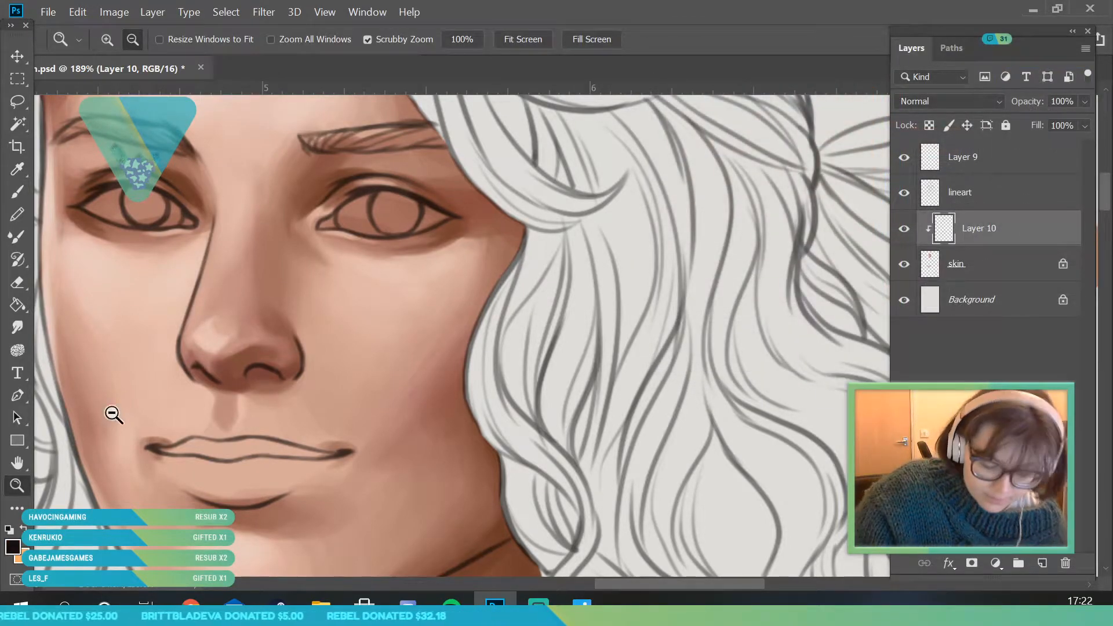
- Paint both nostril openings near-black with the 18 px brush and soften the bow-side opening's edges with a sampled dark brown
mouse_move(255, 417)
mouse_down()
mouse_move(178, 321)
mouse_move(144, 324)
mouse_move(166, 346)
mouse_up()
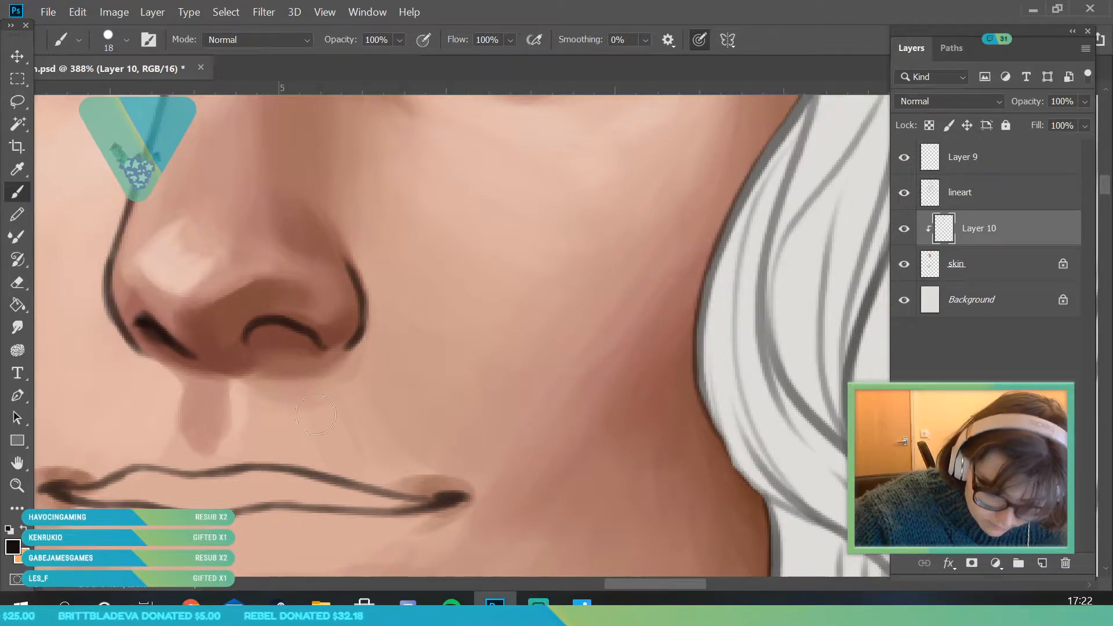
drag(256, 328, 254, 354)
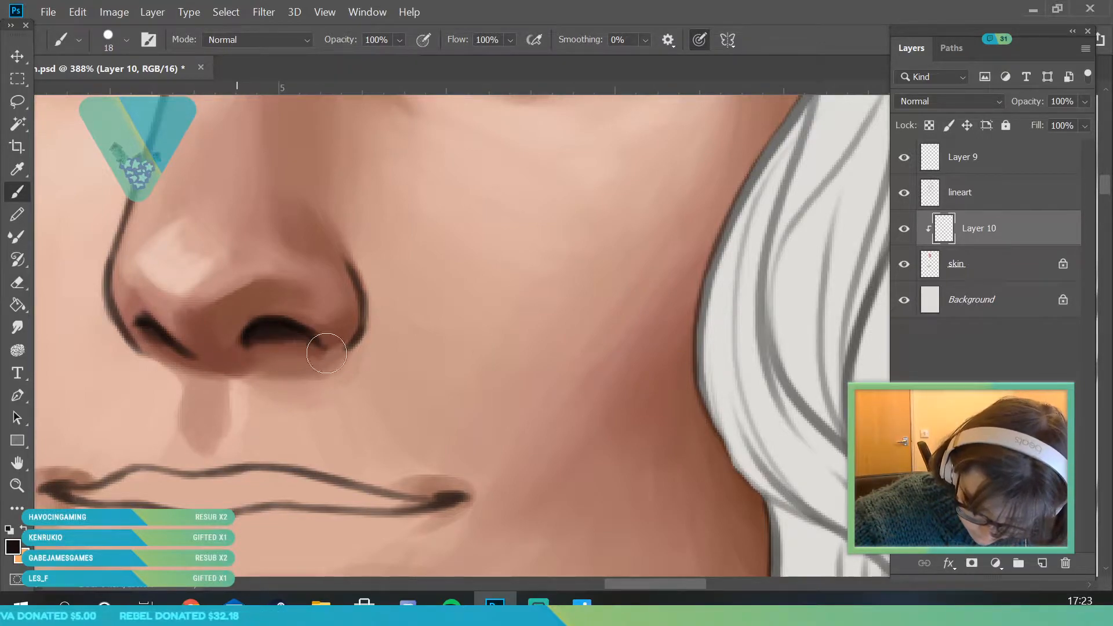
key(i)
click(305, 336)
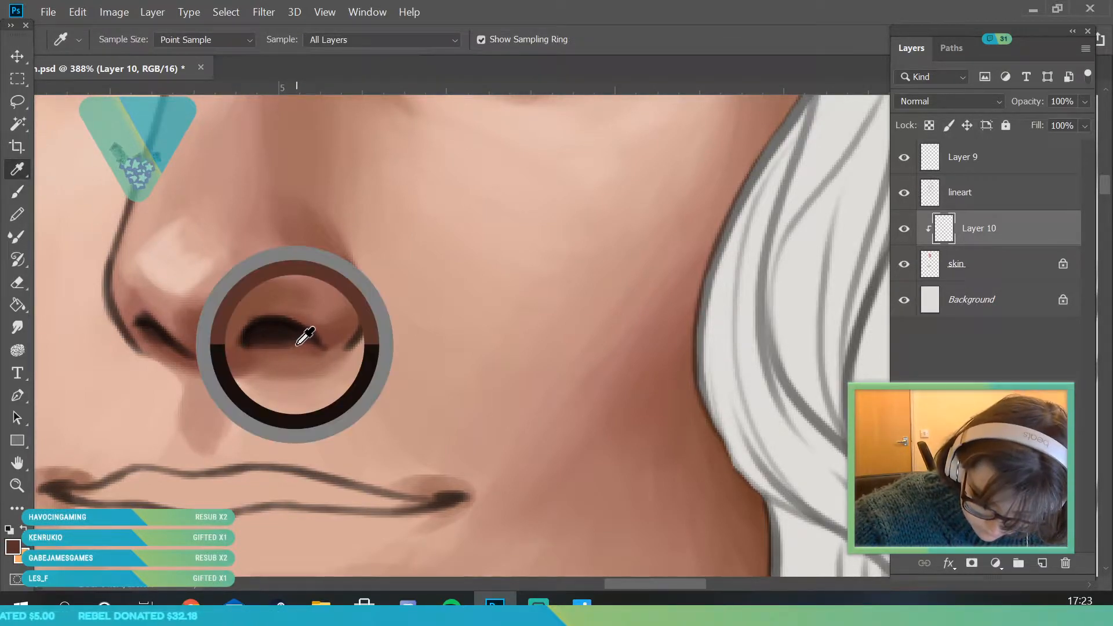
key(b)
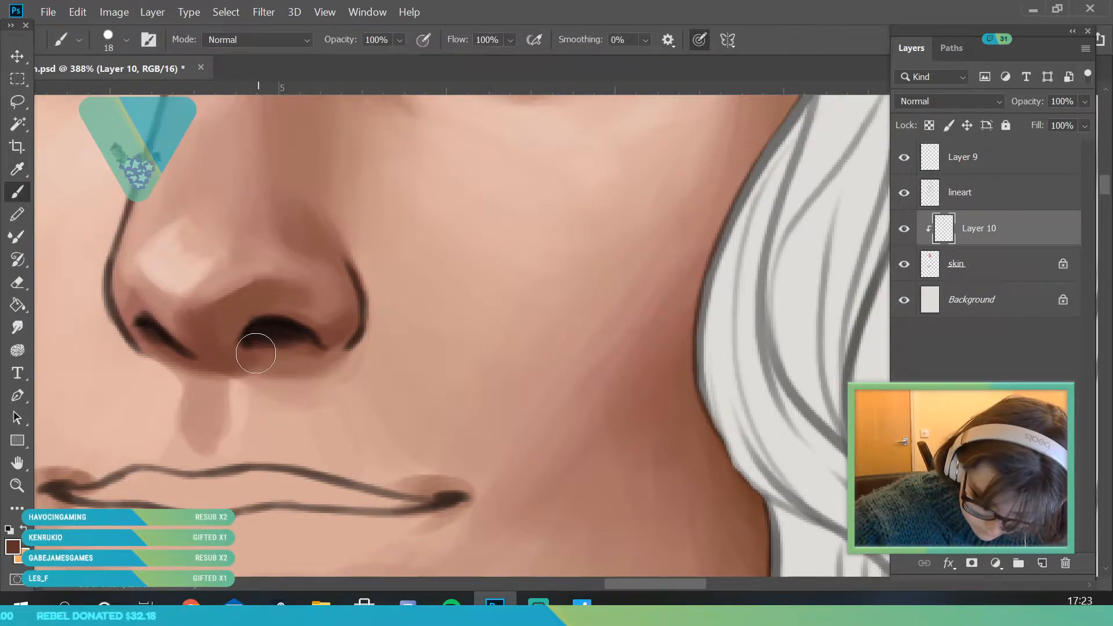
drag(244, 346, 275, 339)
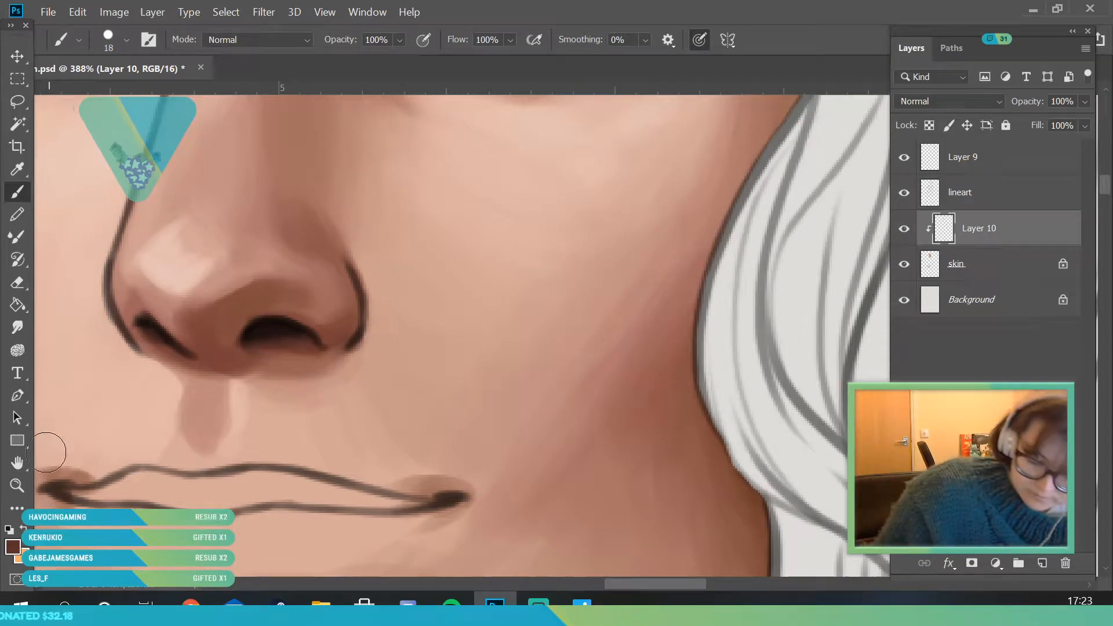
- Create a new layer directly above the lineart layer and name it "overlines"
click(17, 485)
scroll(267, 286, down, 8)
scroll(298, 388, up, 5)
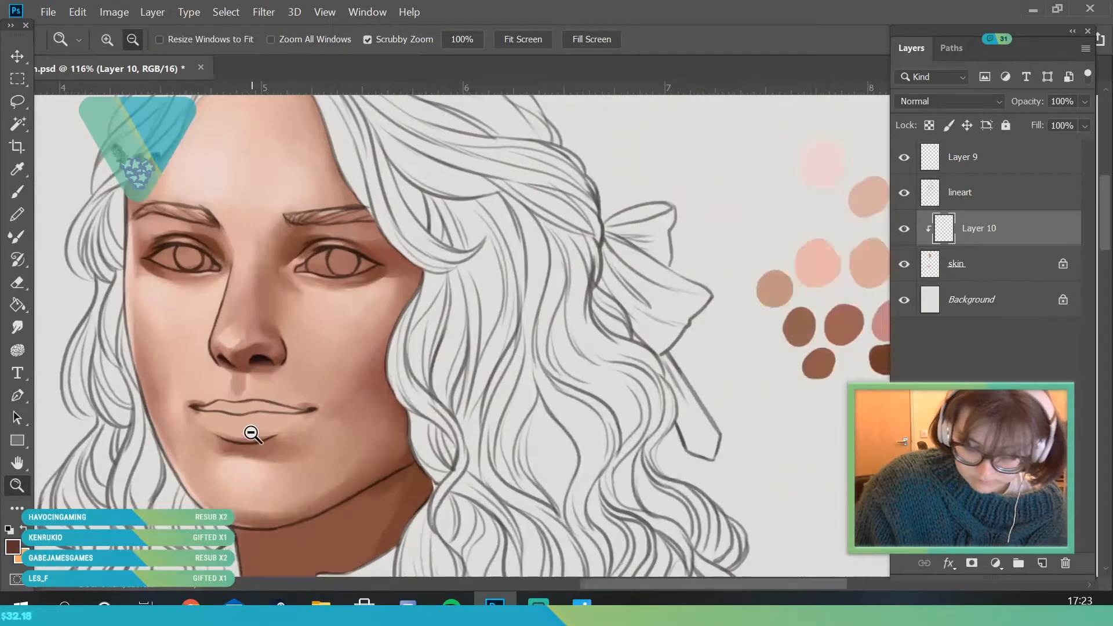
click(1020, 202)
key(ctrl+shift+alt+n)
double_click(977, 193)
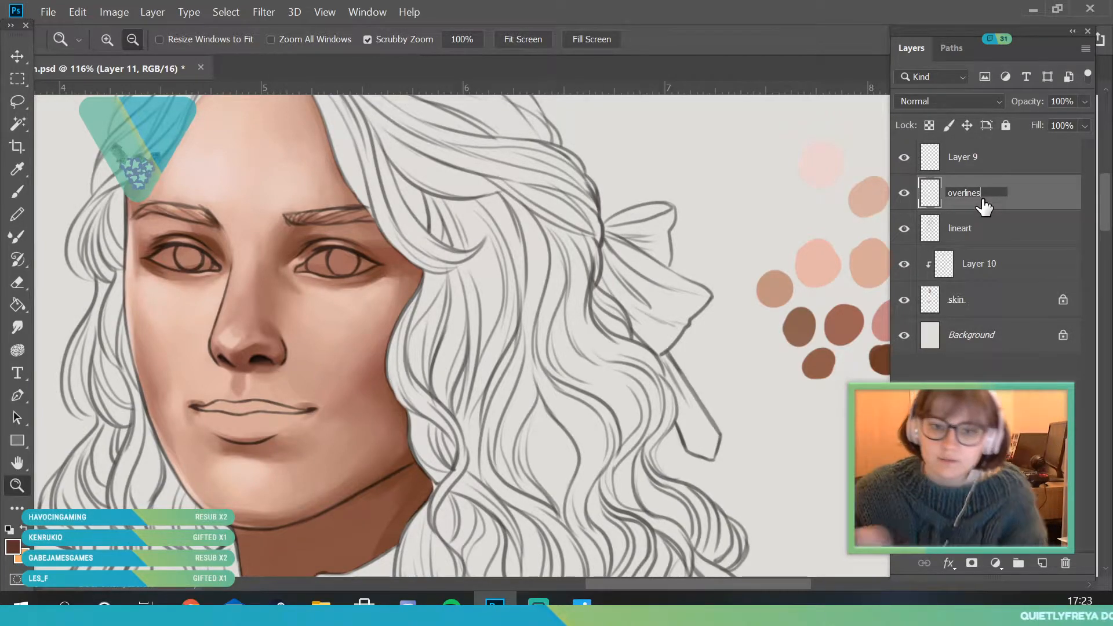
text(overlines)
key(Return)
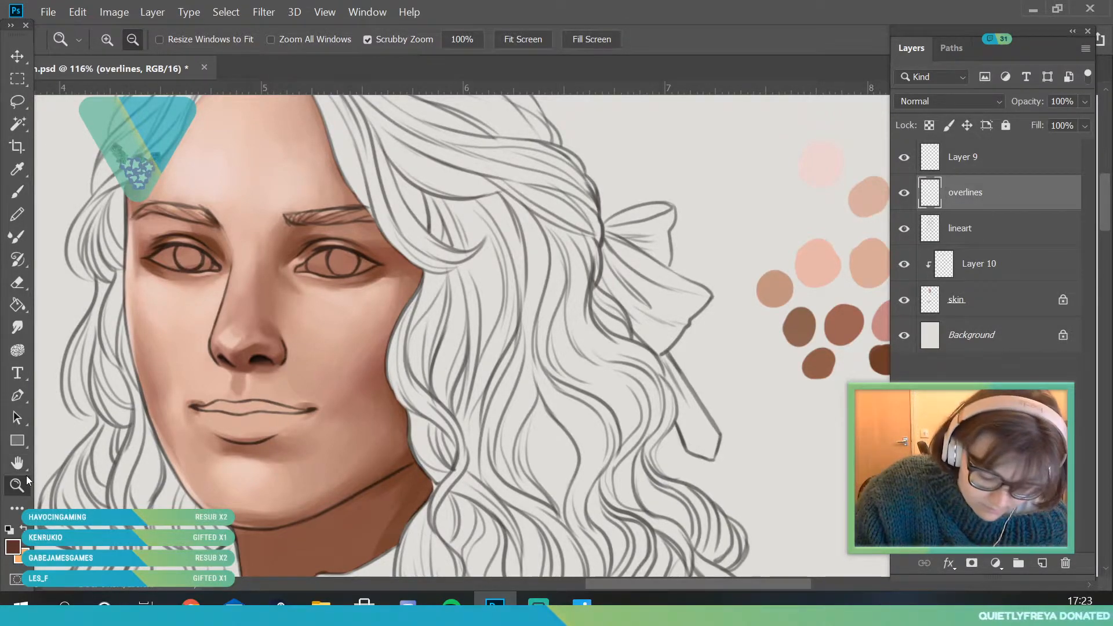
- Sample the reddish brown from the nose's underside and darken the foreground colour to a deeper brown
scroll(262, 393, down, 3)
scroll(315, 305, up, 4)
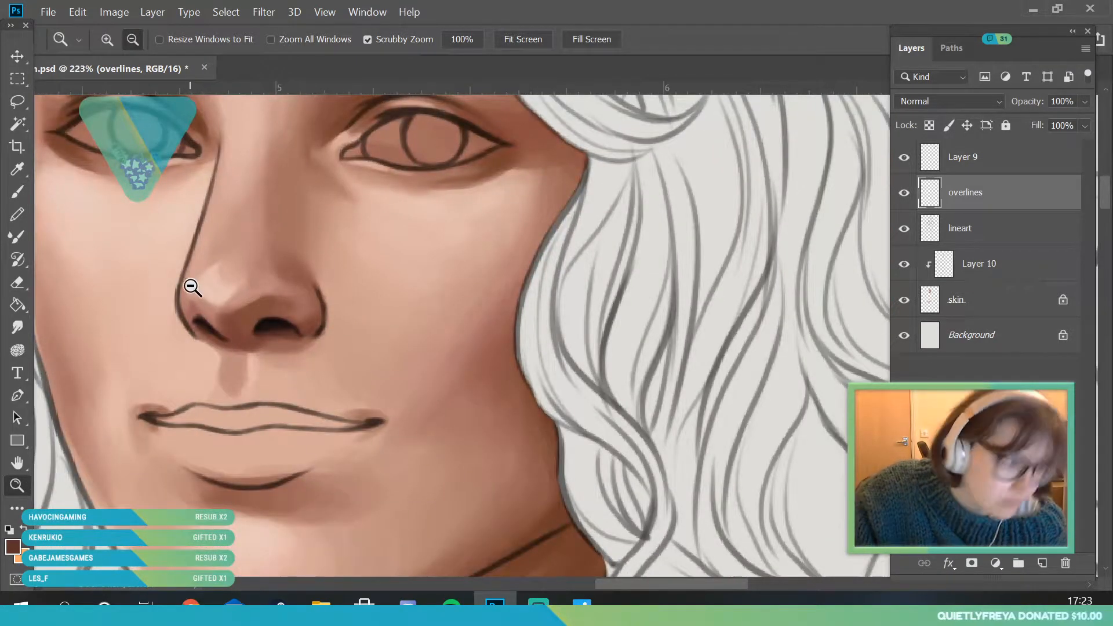
scroll(241, 304, up, 4)
key(i)
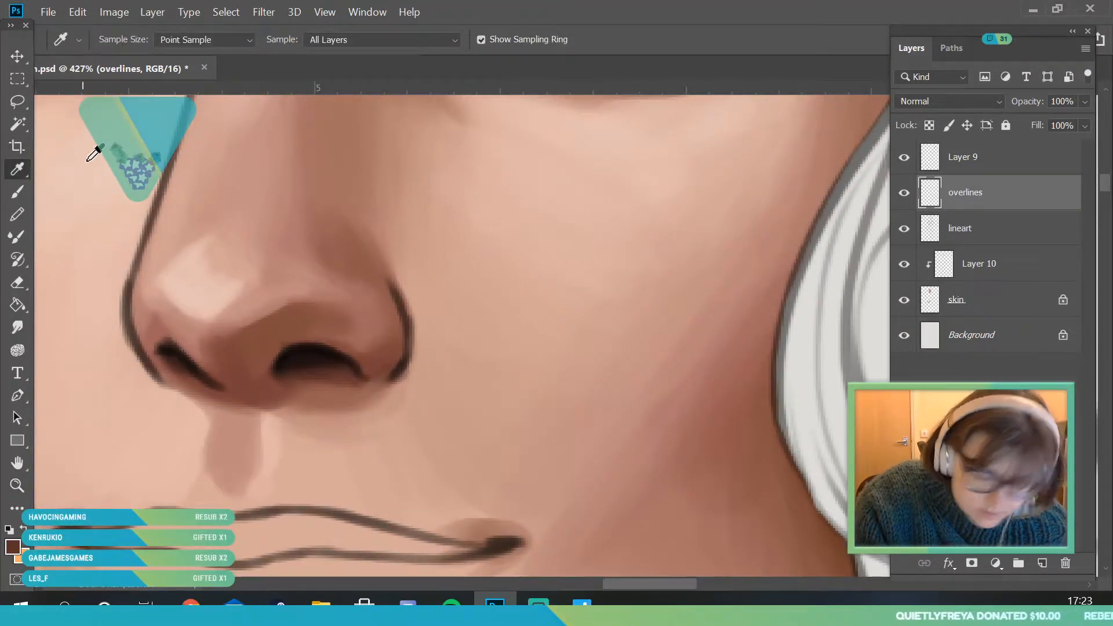
click(259, 385)
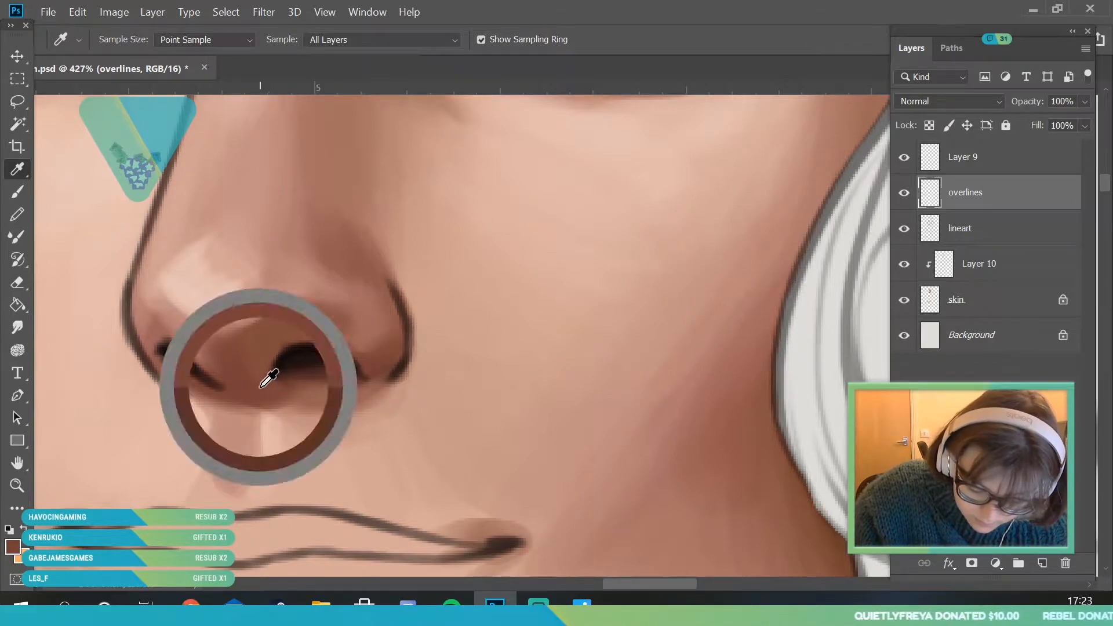
click(13, 546)
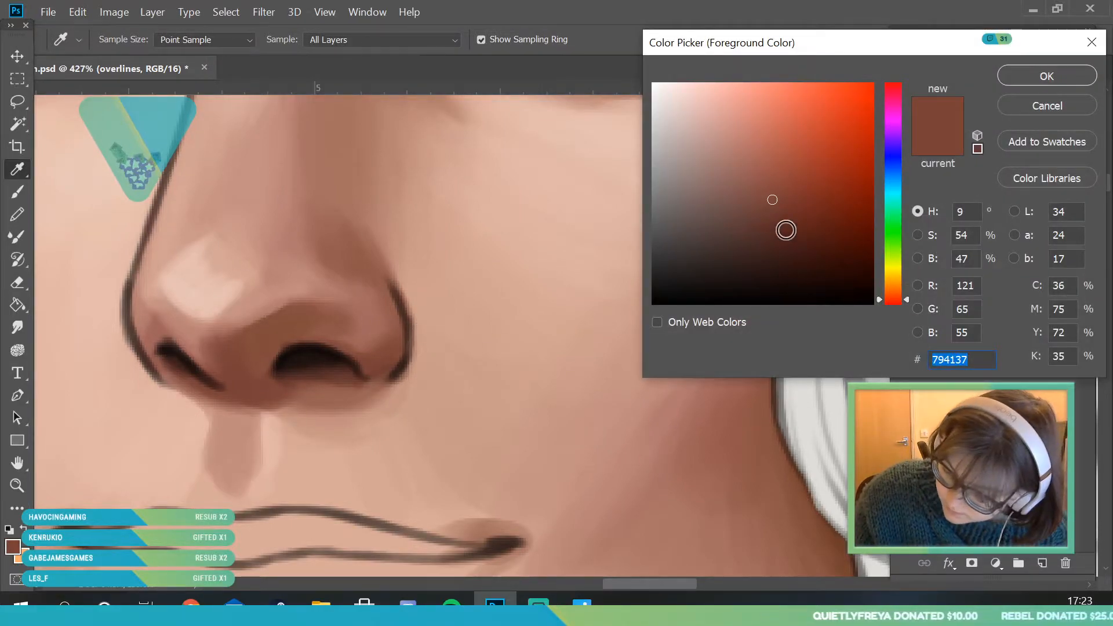
click(787, 237)
click(1043, 77)
click(19, 191)
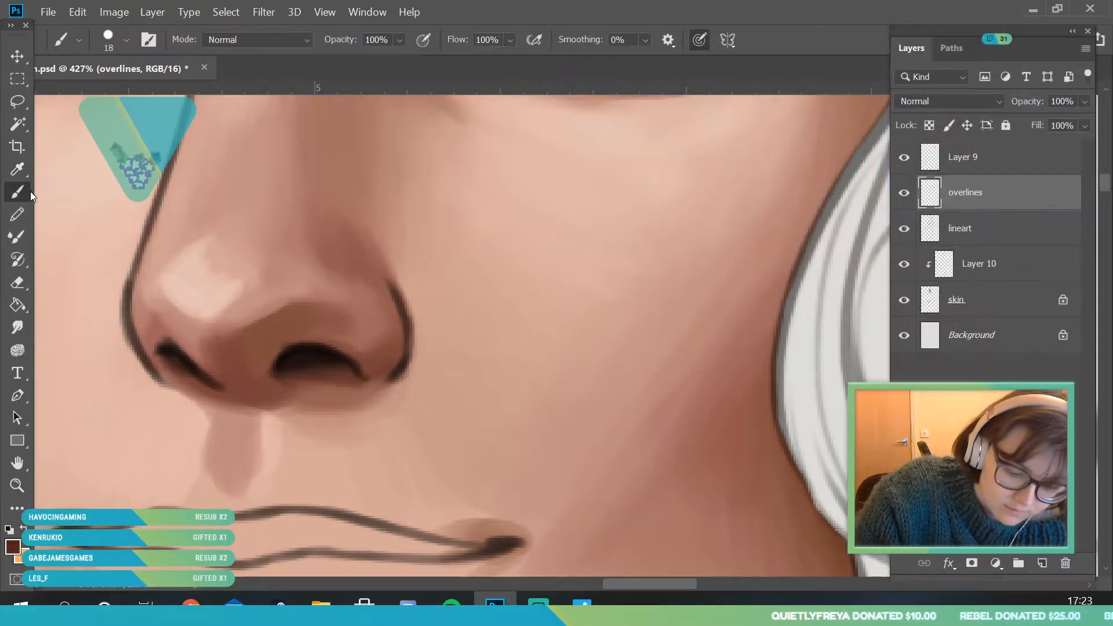
- Set the brush size to 7 px and paint dark brown over the lineart around the bow-side nostril wing
click(126, 41)
drag(104, 96, 102, 95)
click(394, 361)
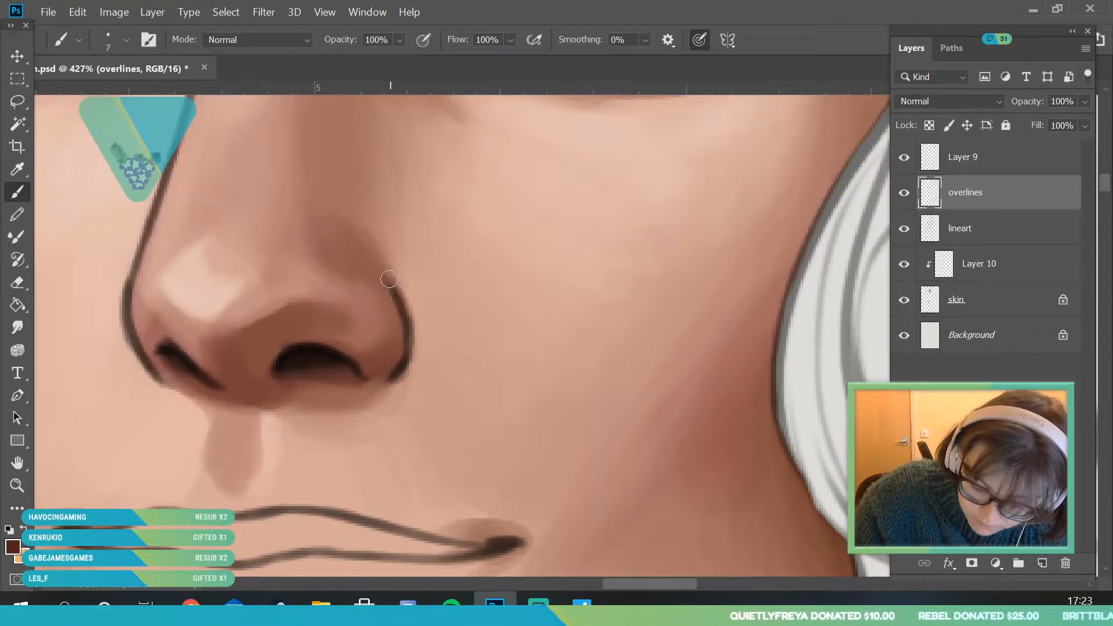
drag(384, 279, 405, 362)
- Sample reddish browns from the bow-side nostril wing and blend its remaining dark outline into the skin shading
click(18, 170)
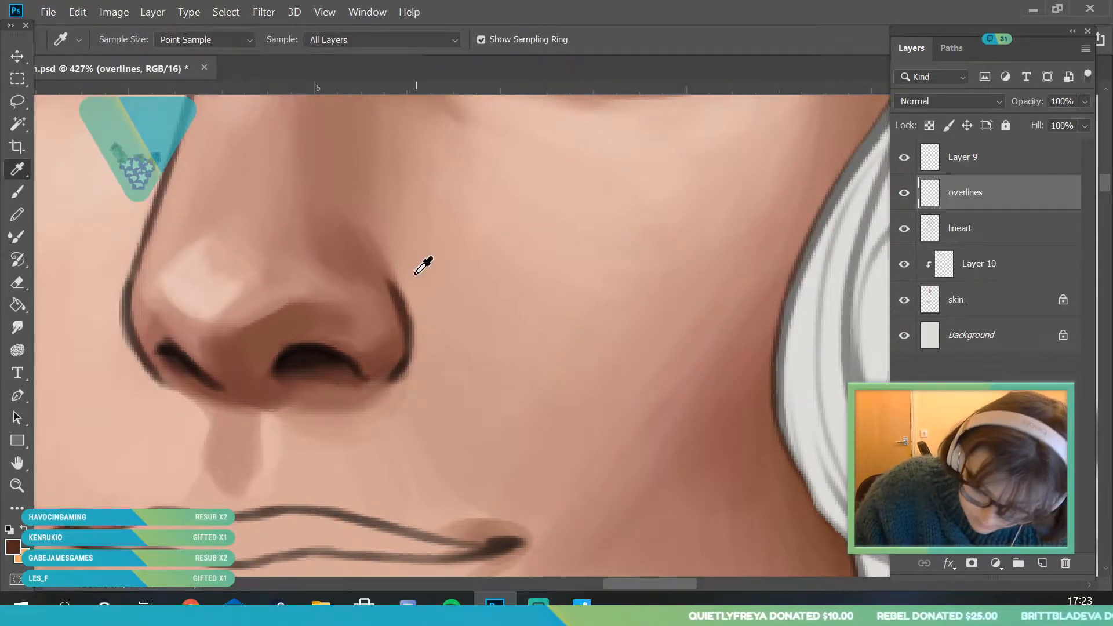
click(387, 366)
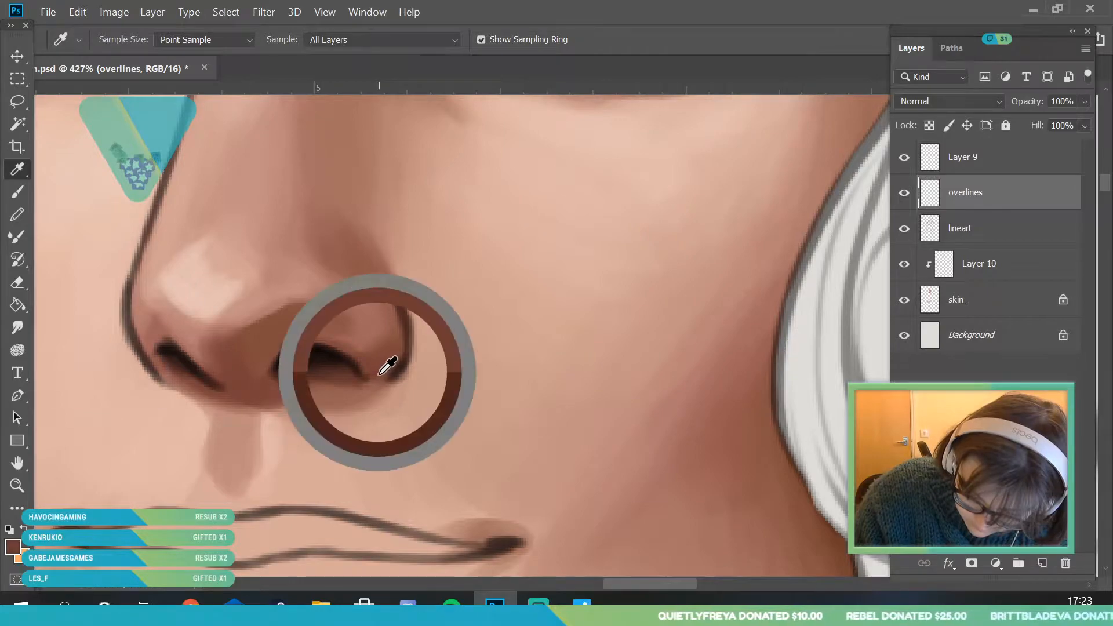
click(17, 191)
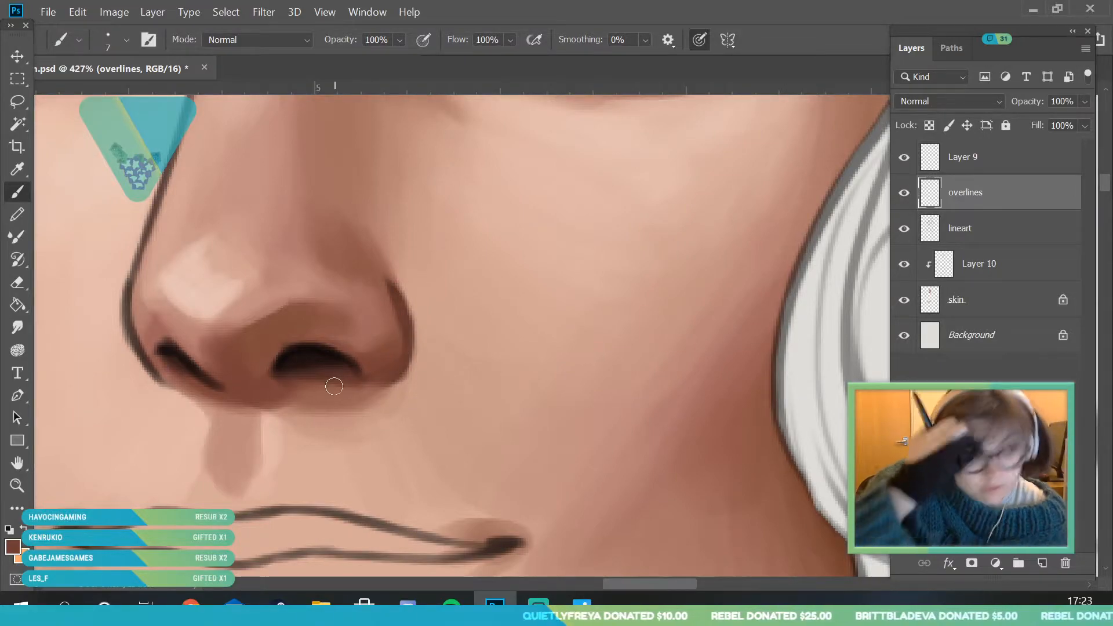
alt+click(392, 268)
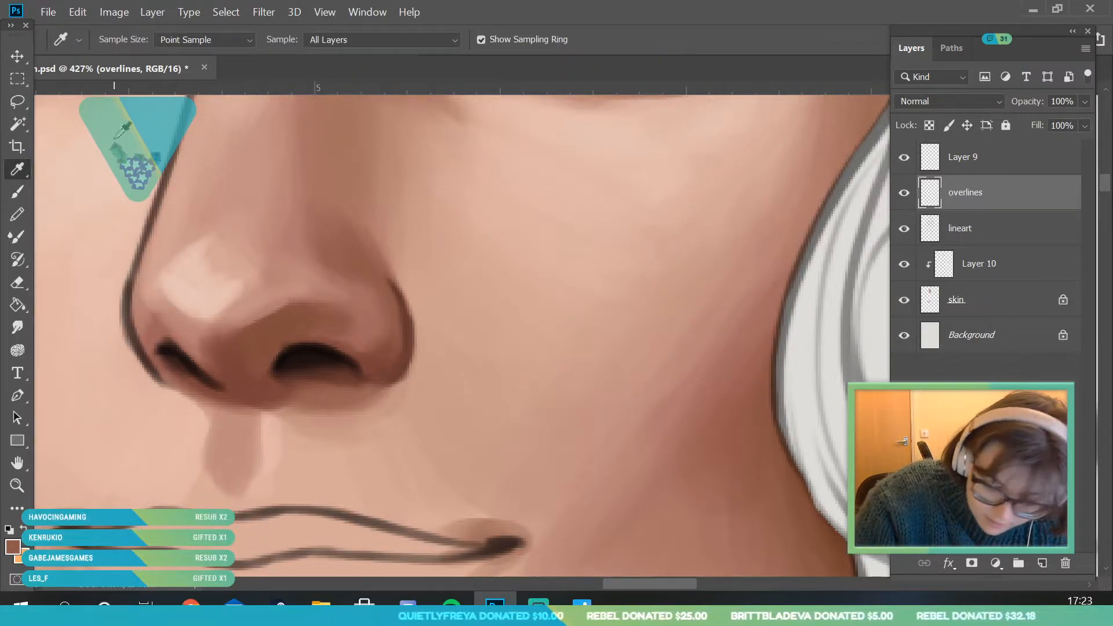
alt+click(369, 327)
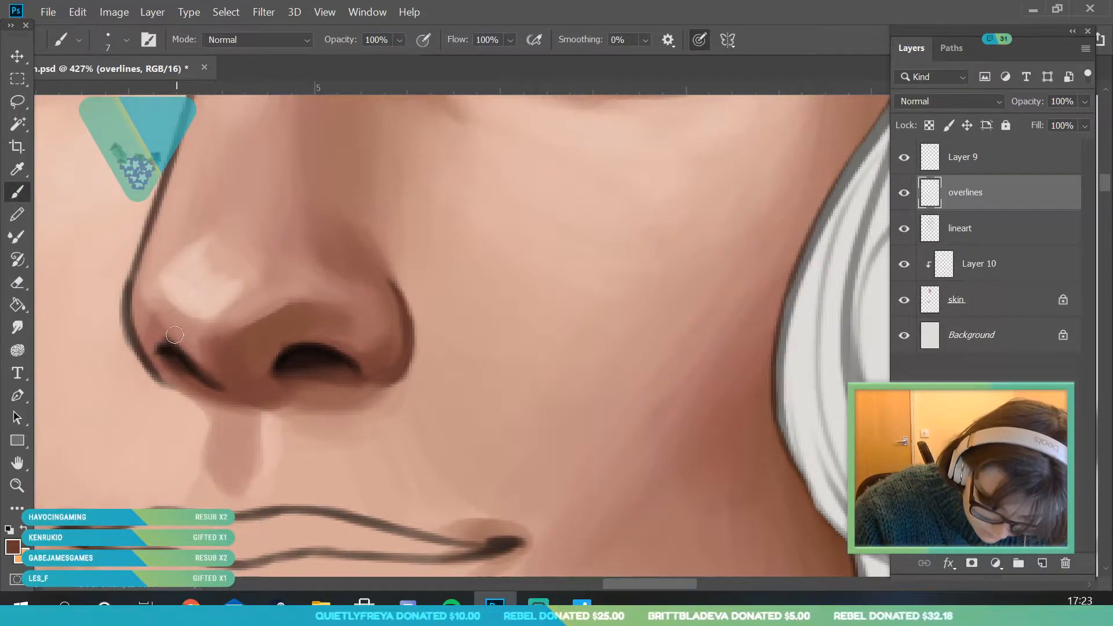
- Sample the nose highlight and reddish skin tones and soften the outline around the nostril wing away from the bow
click(18, 485)
drag(263, 297, 362, 467)
drag(247, 324, 45, 172)
alt+click(258, 382)
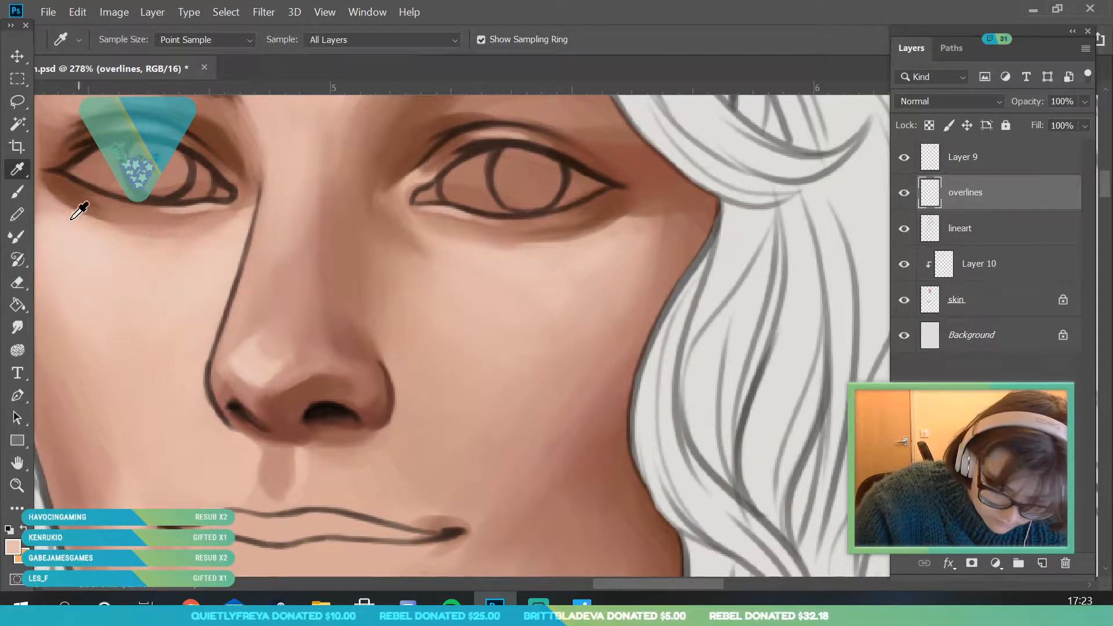
key(b)
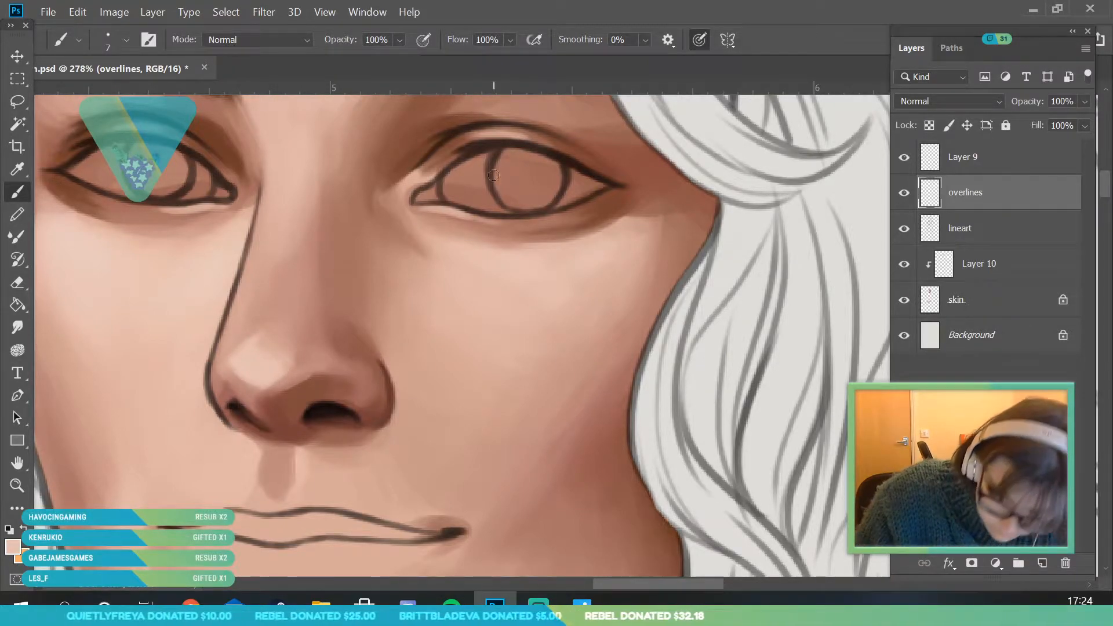
alt+click(224, 371)
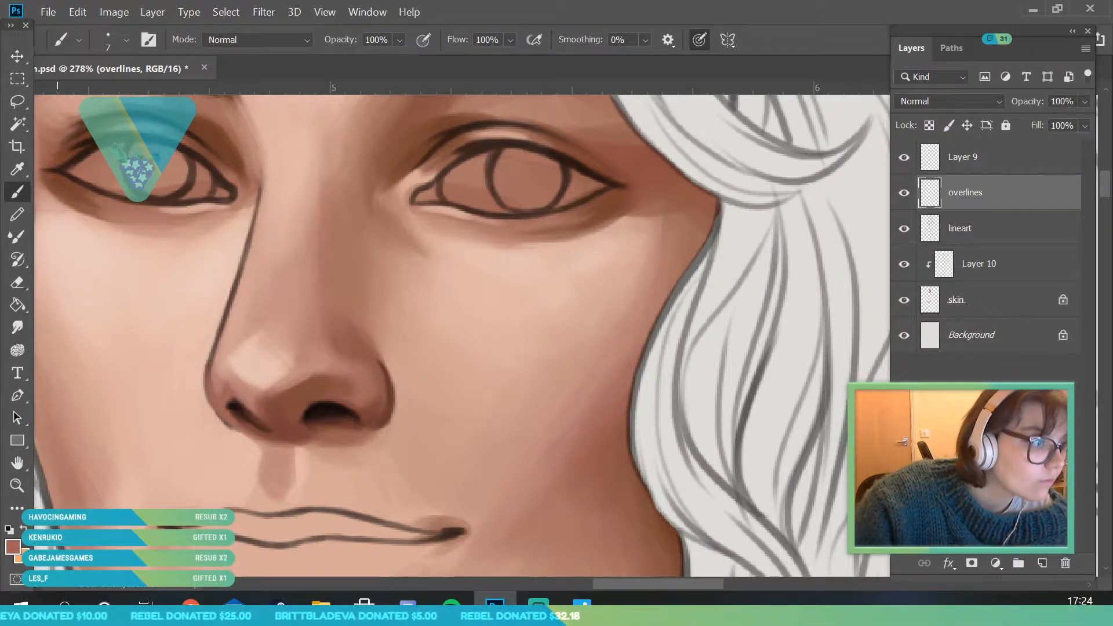
- Sample pink nose and light cheek tones and paint over the nose's side line from the tip up to the inner eye corner
click(18, 167)
click(219, 359)
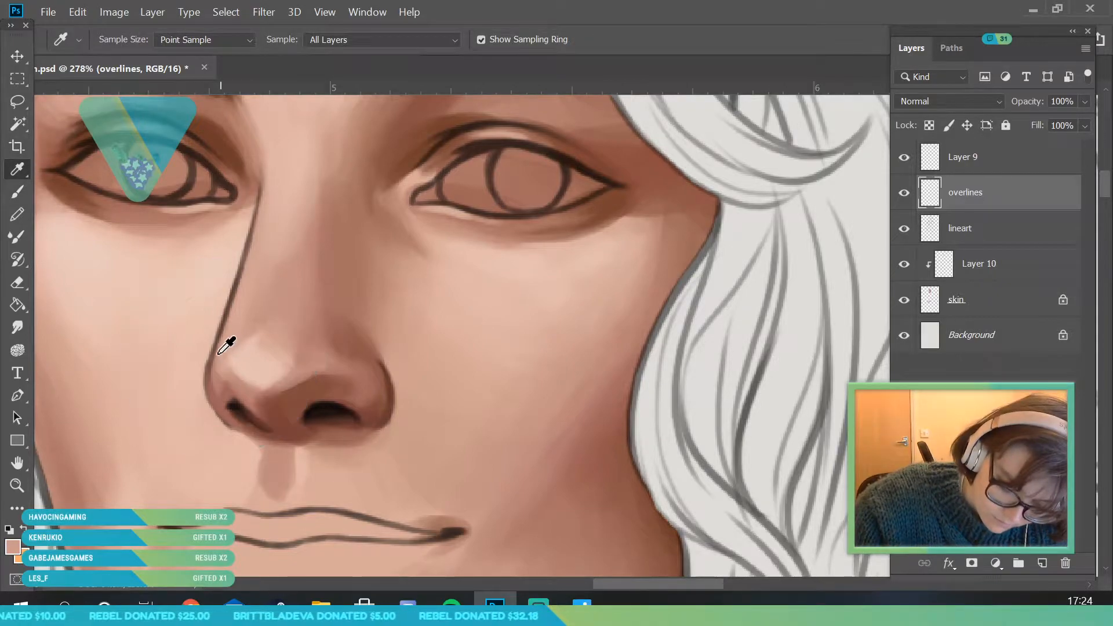
key(b)
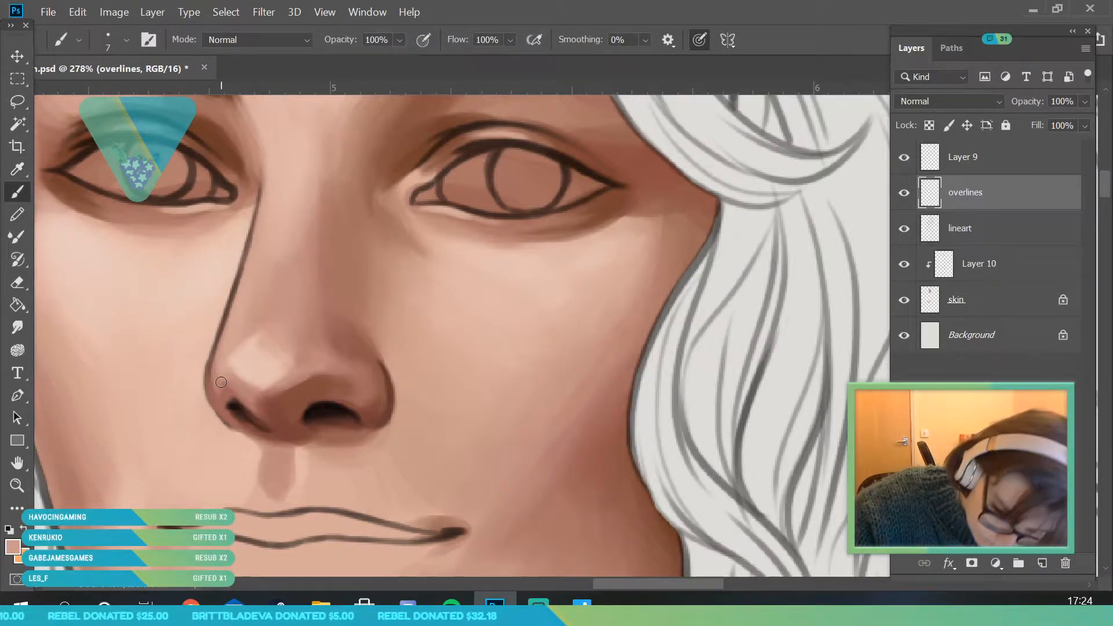
mouse_move(220, 341)
mouse_down()
mouse_move(243, 261)
mouse_move(225, 326)
mouse_up()
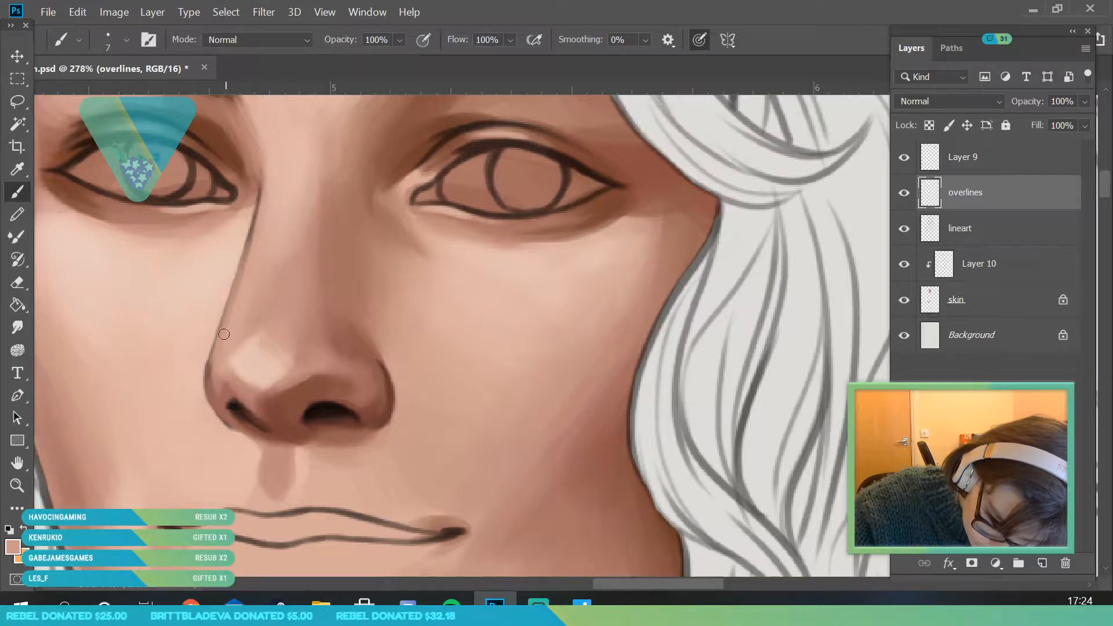
key(i)
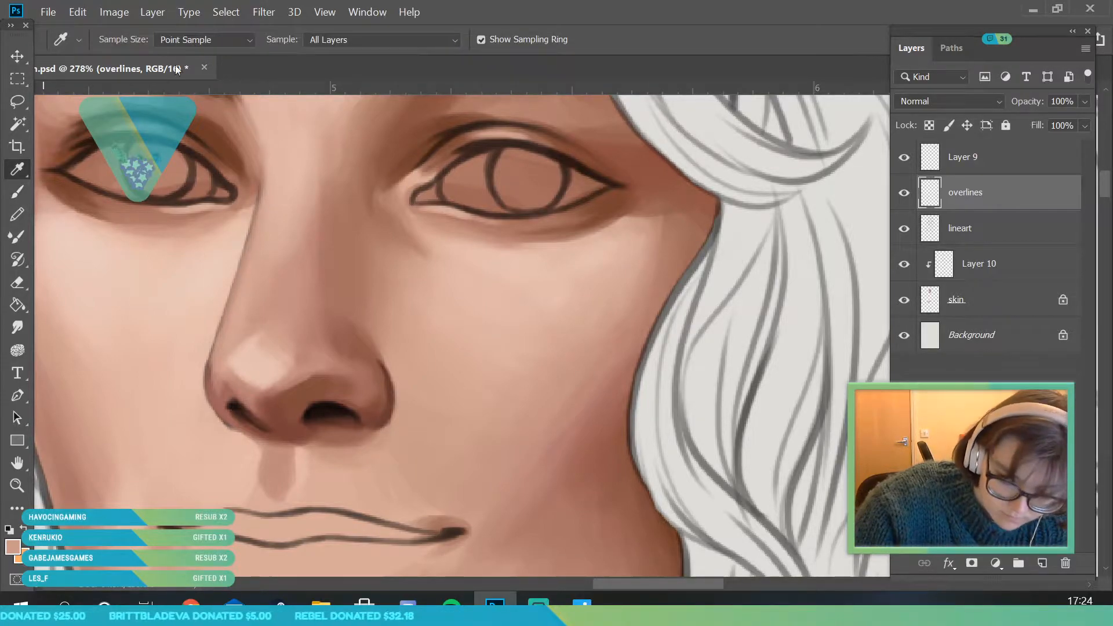
click(219, 216)
key(b)
mouse_move(217, 345)
mouse_down()
mouse_move(249, 250)
mouse_move(221, 358)
mouse_move(266, 200)
mouse_up()
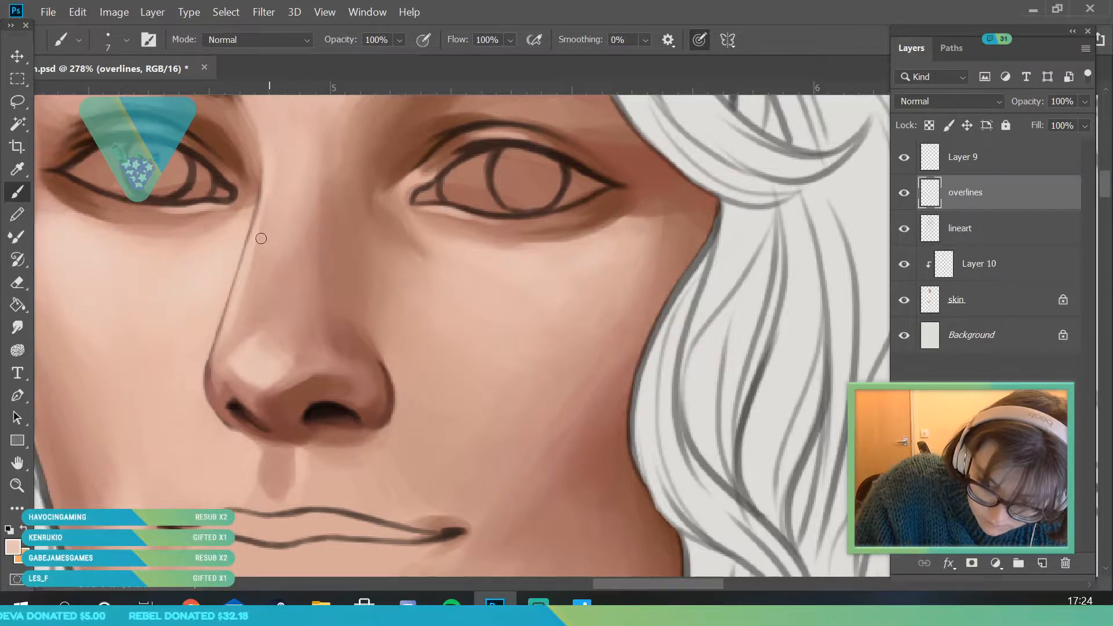
- Sample the skin tone beside the nose tip and thin the outline curving around the nostril away from the bow
key(alt+space)
mouse_move(261, 297)
mouse_down()
mouse_move(308, 330)
mouse_move(375, 425)
mouse_up()
drag(295, 333, 334, 381)
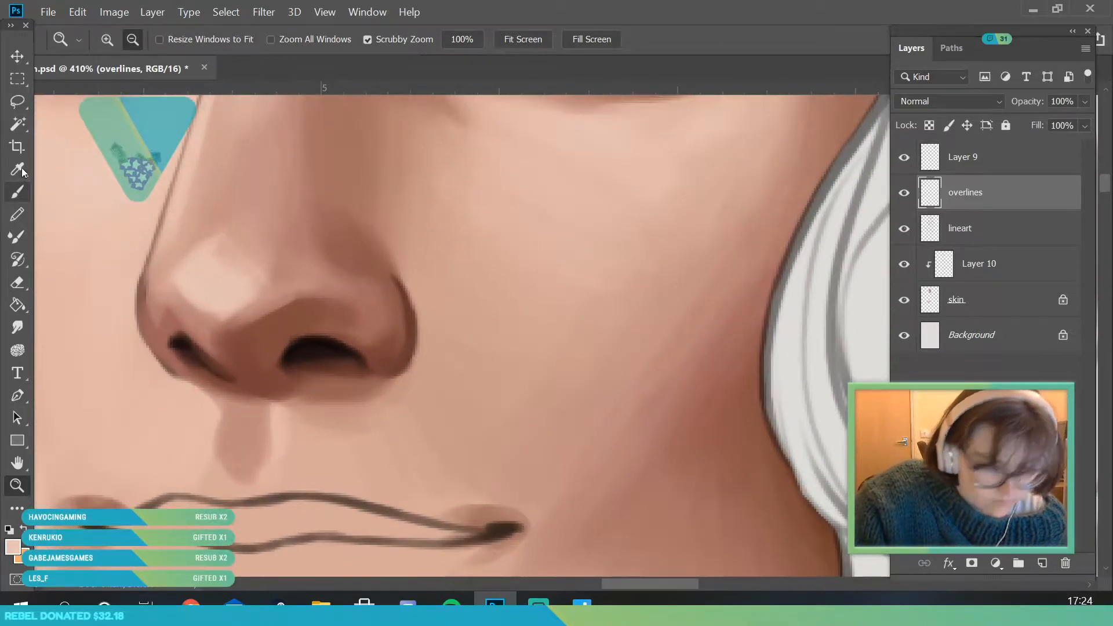
key(i)
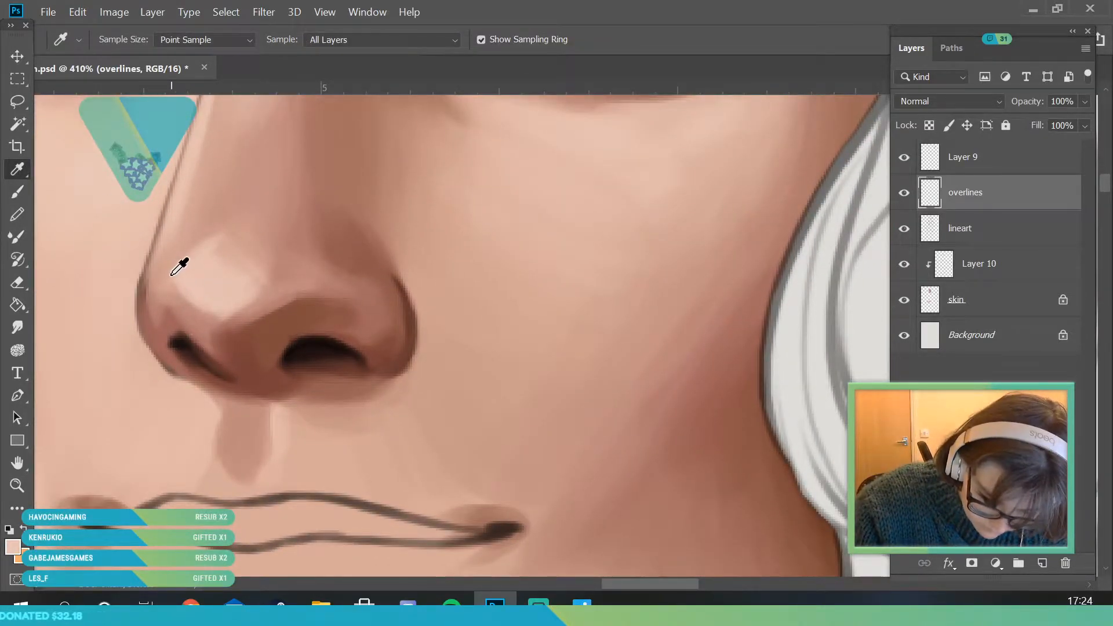
click(29, 190)
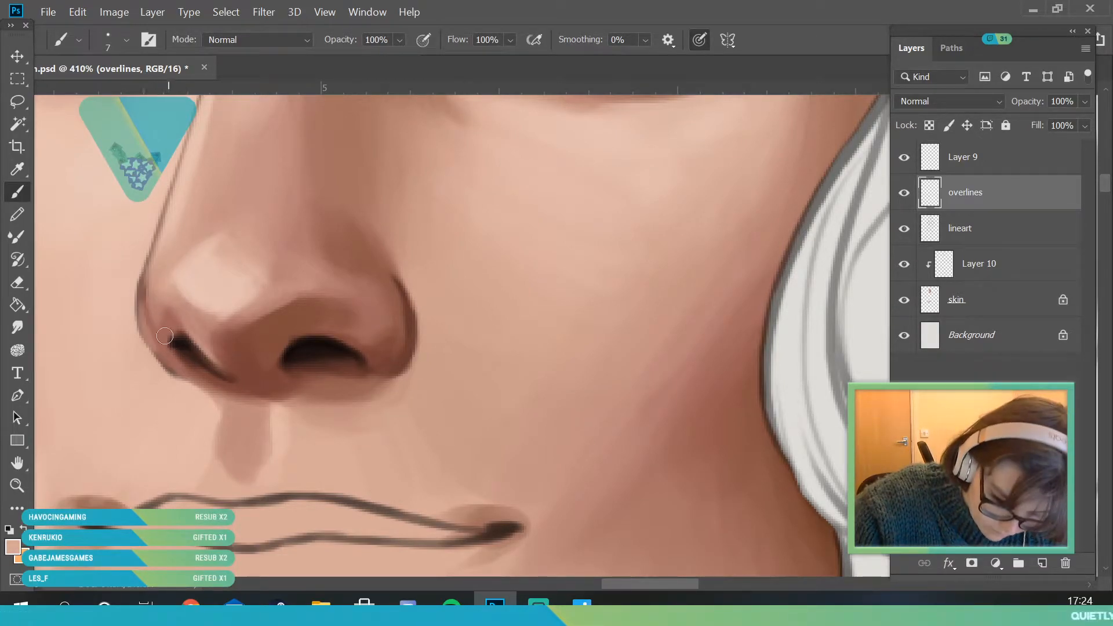
drag(192, 377, 144, 293)
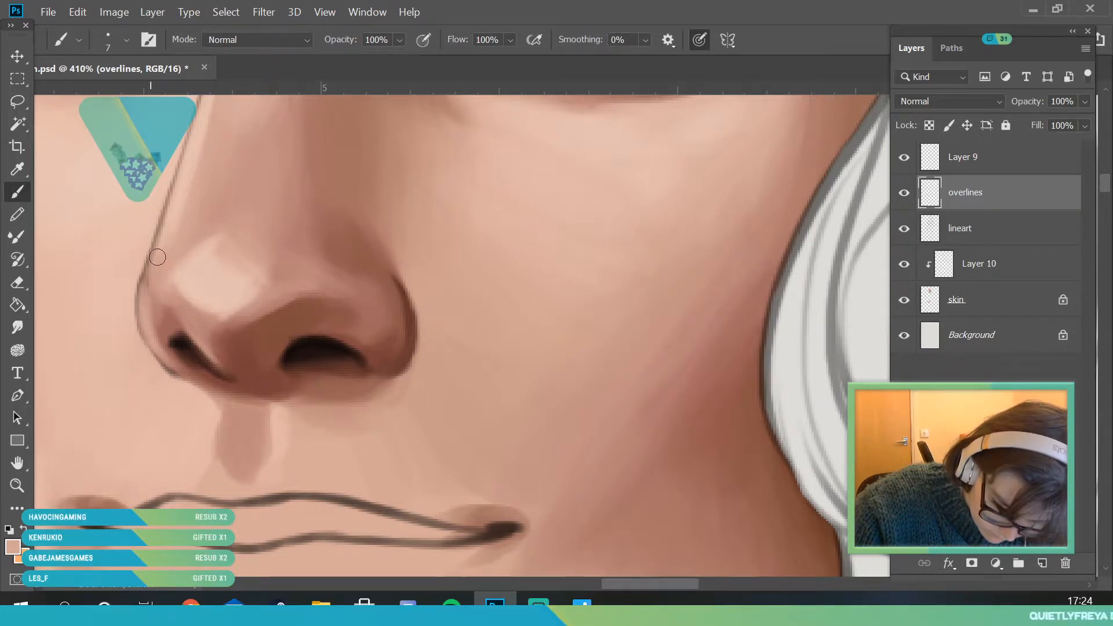
- Sample a near-black brown and redefine the dark opening of the nostril away from the bow
click(17, 486)
drag(217, 316, 271, 465)
drag(234, 345, 351, 458)
key(i)
click(129, 277)
click(26, 194)
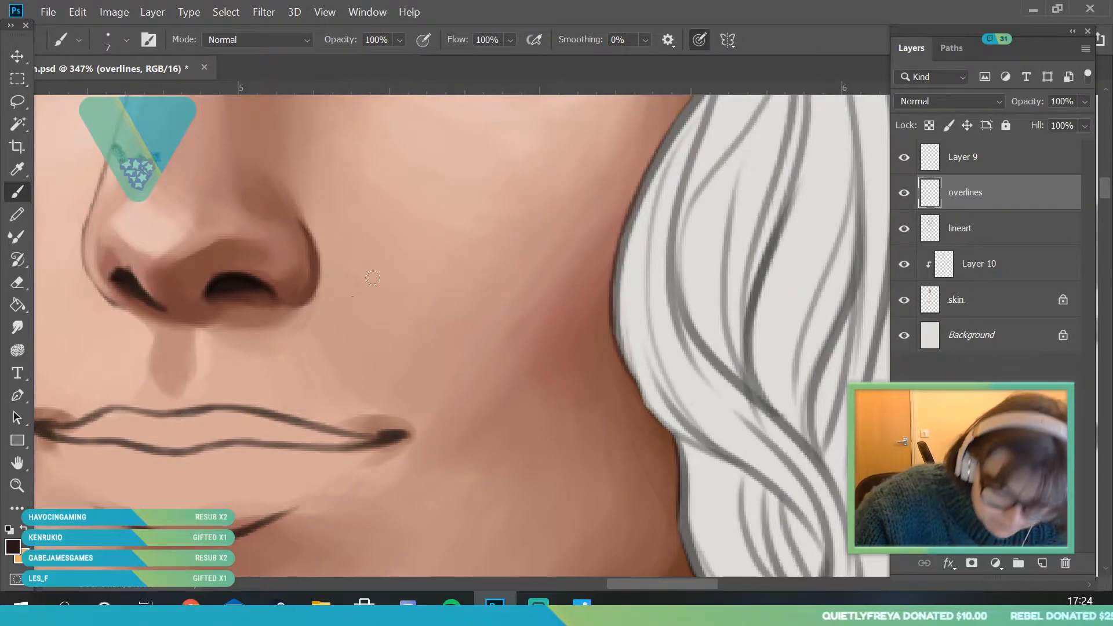
click(24, 484)
drag(187, 304, 105, 510)
drag(216, 321, 265, 436)
drag(149, 368, 249, 377)
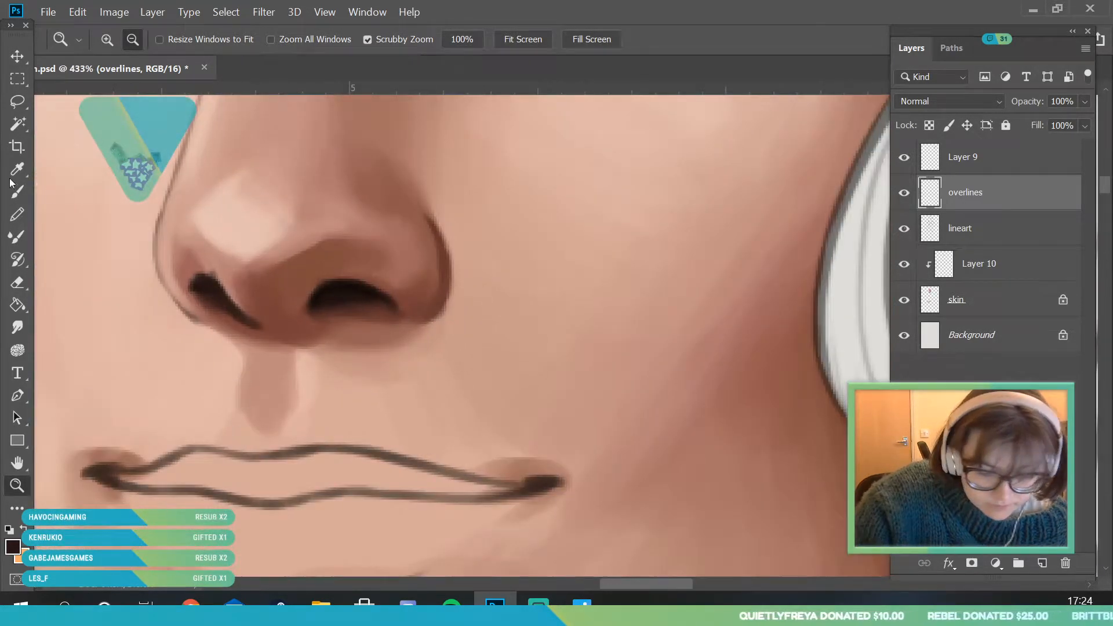
- Sample pink and reddish-brown nose tones and clean up the edges of the nostril opening away from the bow
key(i)
click(218, 235)
key(b)
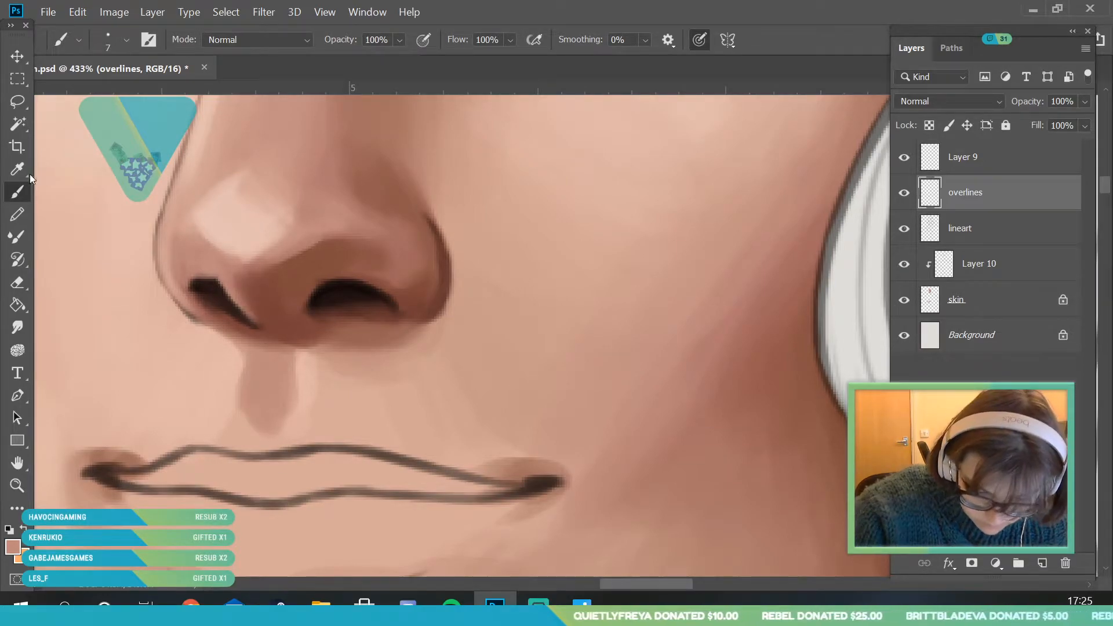
key(i)
click(243, 278)
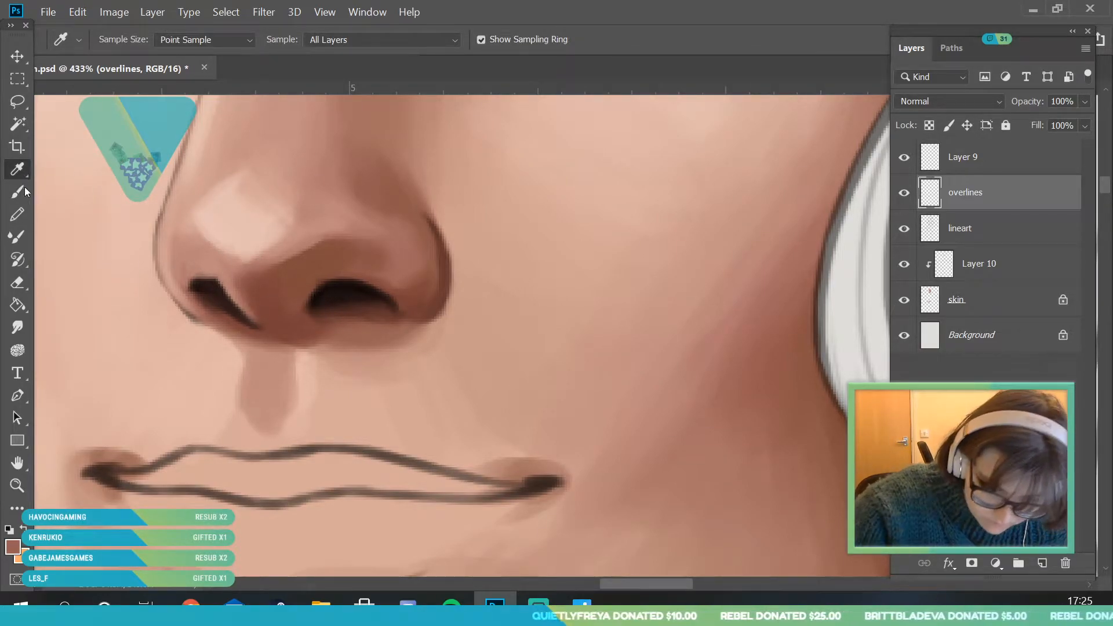
key(b)
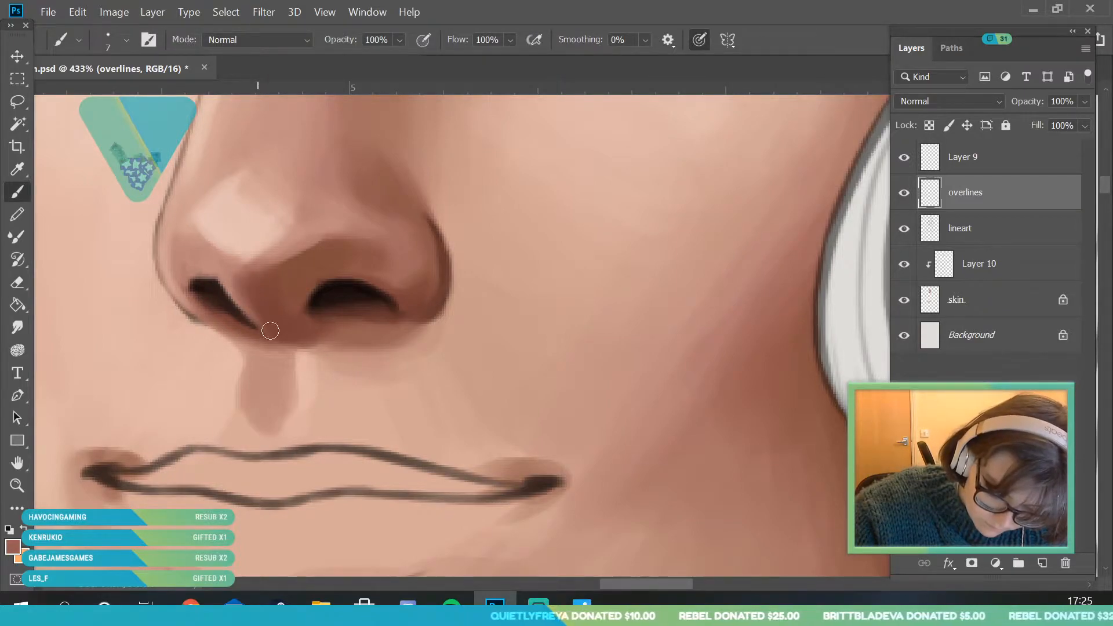
key(z)
mouse_move(218, 276)
mouse_down()
mouse_move(249, 337)
mouse_move(323, 365)
mouse_move(337, 248)
mouse_move(360, 310)
mouse_up()
click(228, 307)
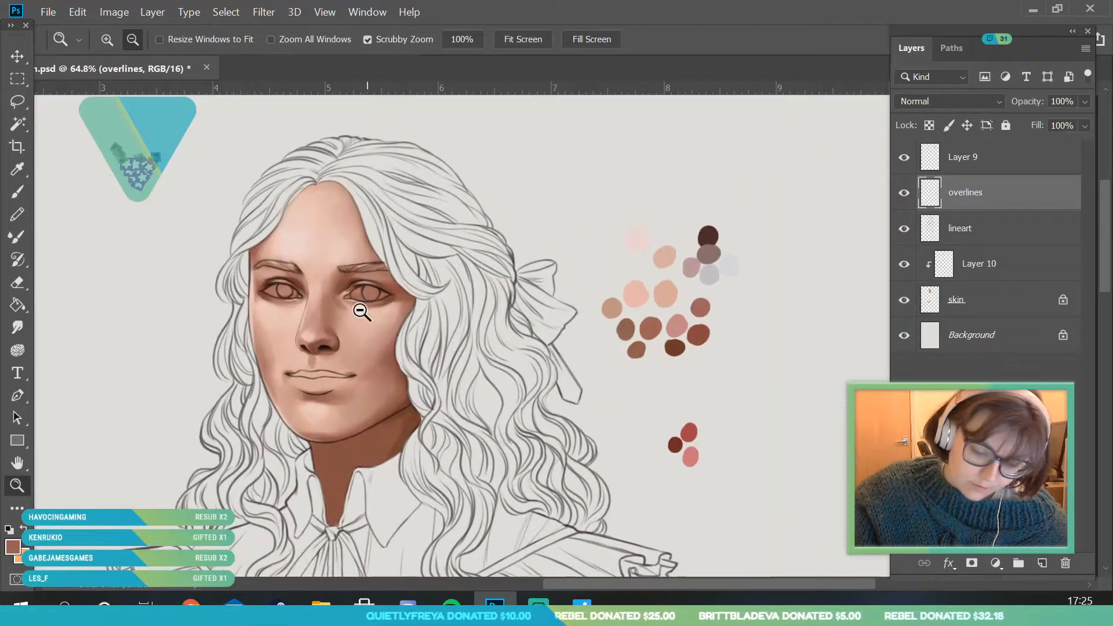
click(48, 11)
click(81, 201)
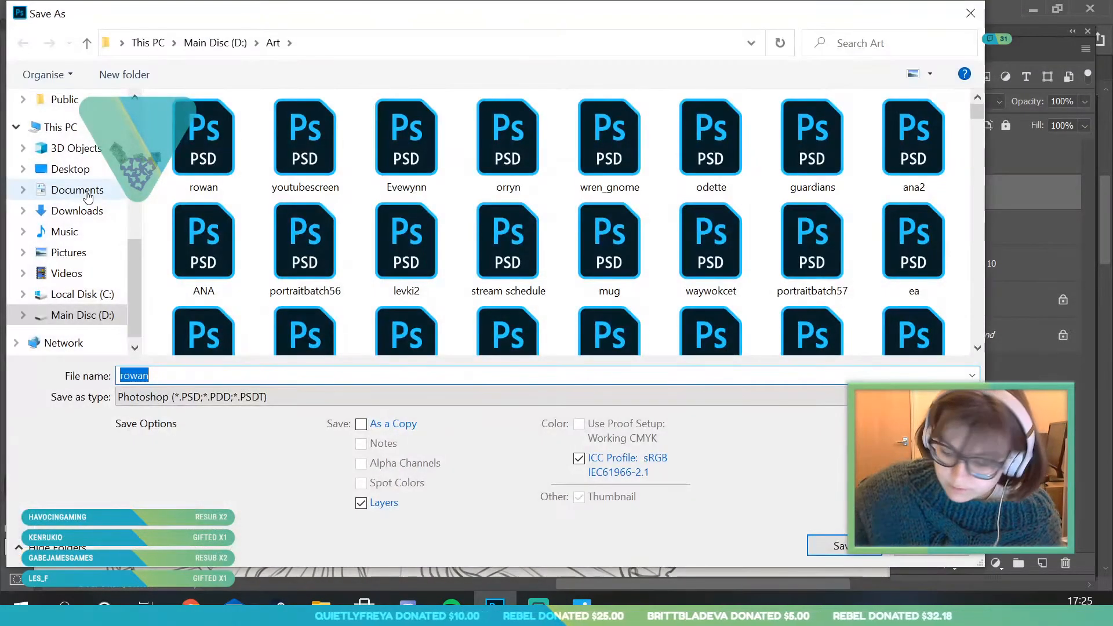
key(Escape)
- Save the portrait document under its existing file name
click(48, 11)
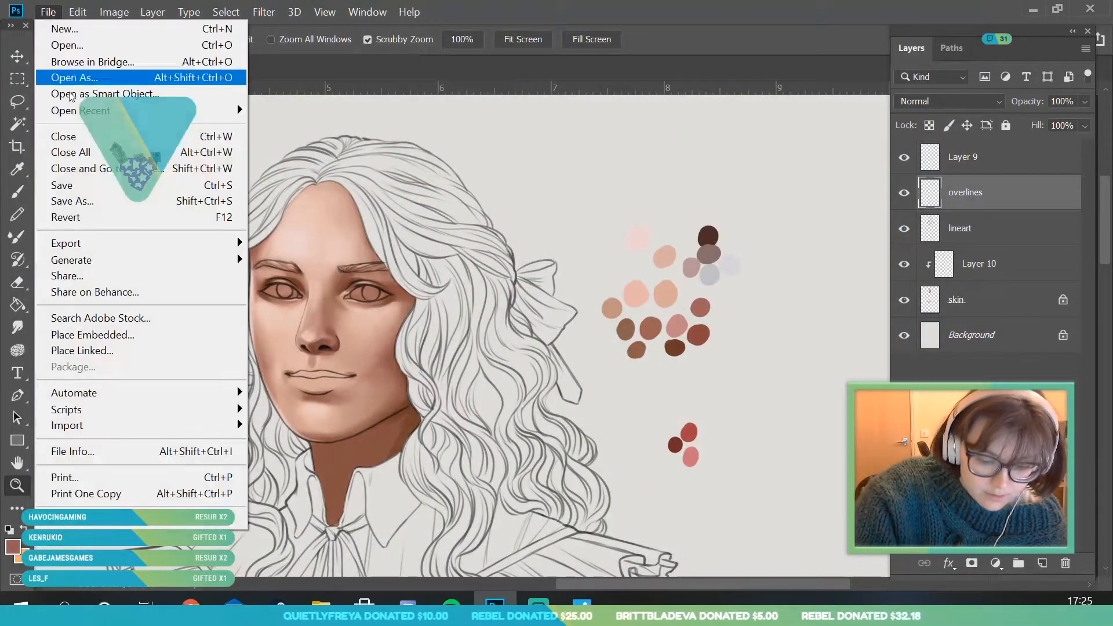
click(81, 181)
drag(351, 376, 395, 462)
drag(337, 366, 383, 415)
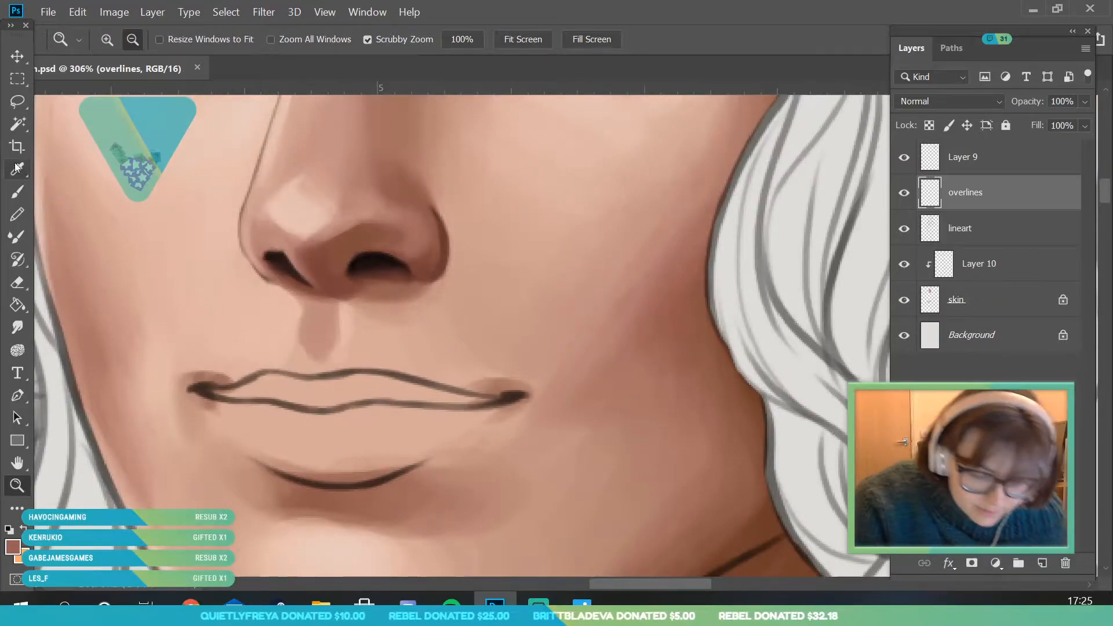
- Sample a reddish-brown from beneath the nose tip and touch up the nose's underside
key(i)
click(291, 236)
click(17, 190)
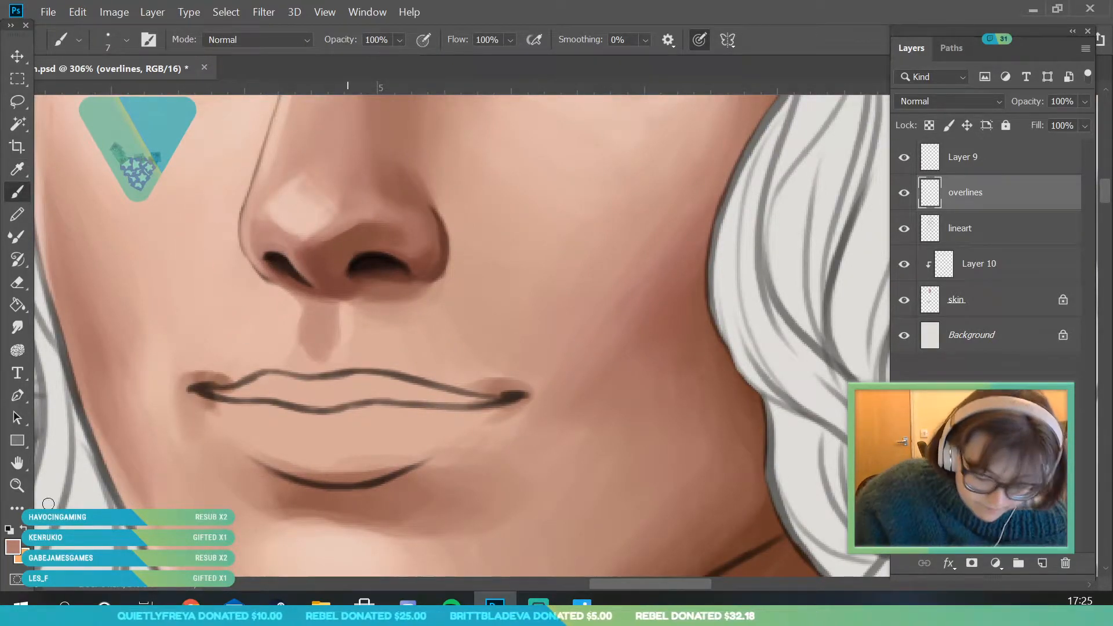
click(18, 486)
drag(222, 314, 174, 365)
mouse_move(279, 331)
mouse_down()
mouse_move(327, 252)
mouse_move(360, 252)
mouse_up()
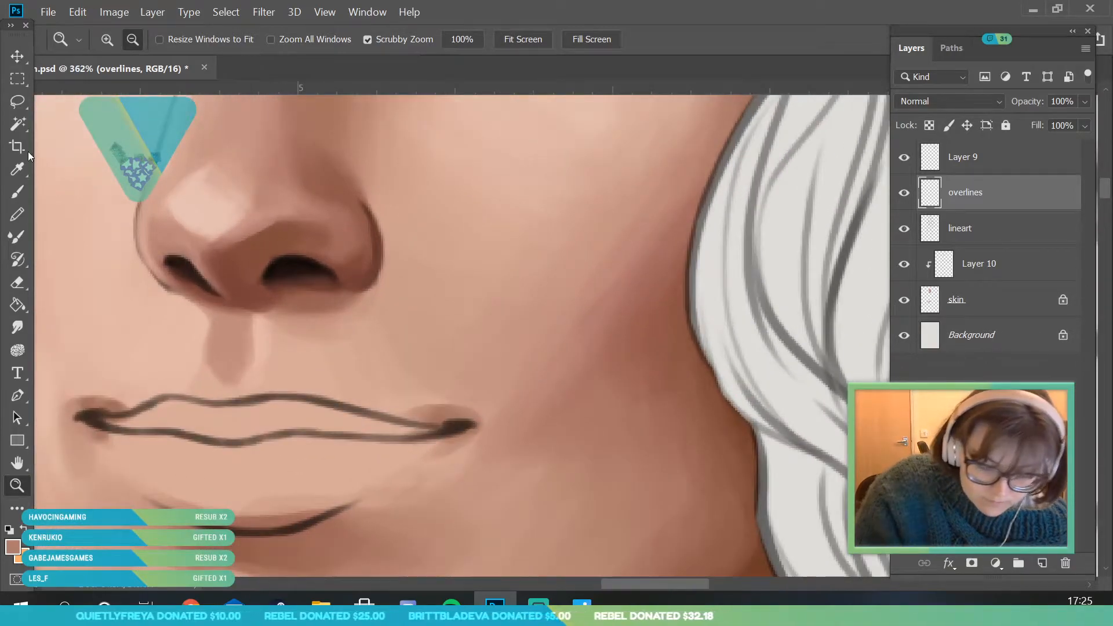
- Sample the reddish tone on the nostril wing nearest the bow and blend it into the area between the nostrils
key(i)
click(355, 215)
click(17, 192)
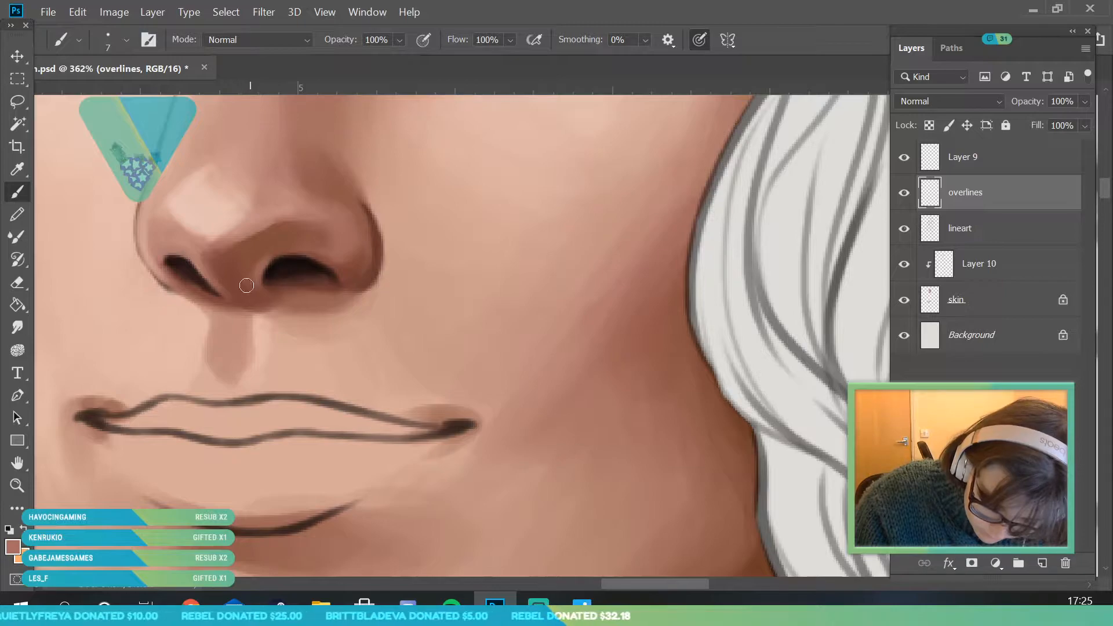
click(21, 487)
drag(209, 274, 109, 545)
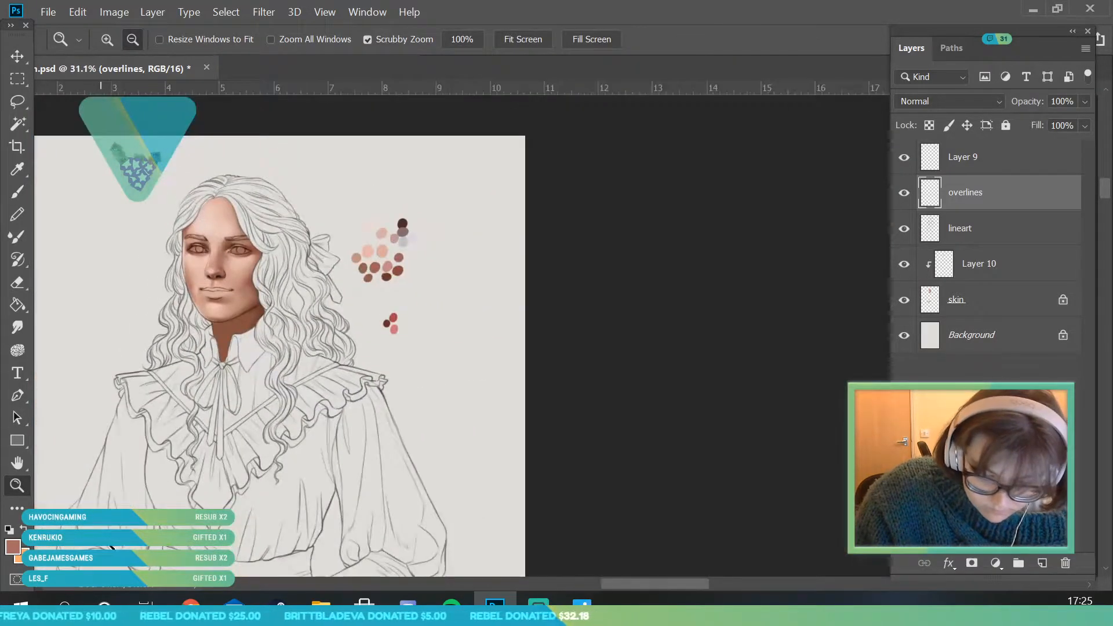
drag(211, 261, 253, 413)
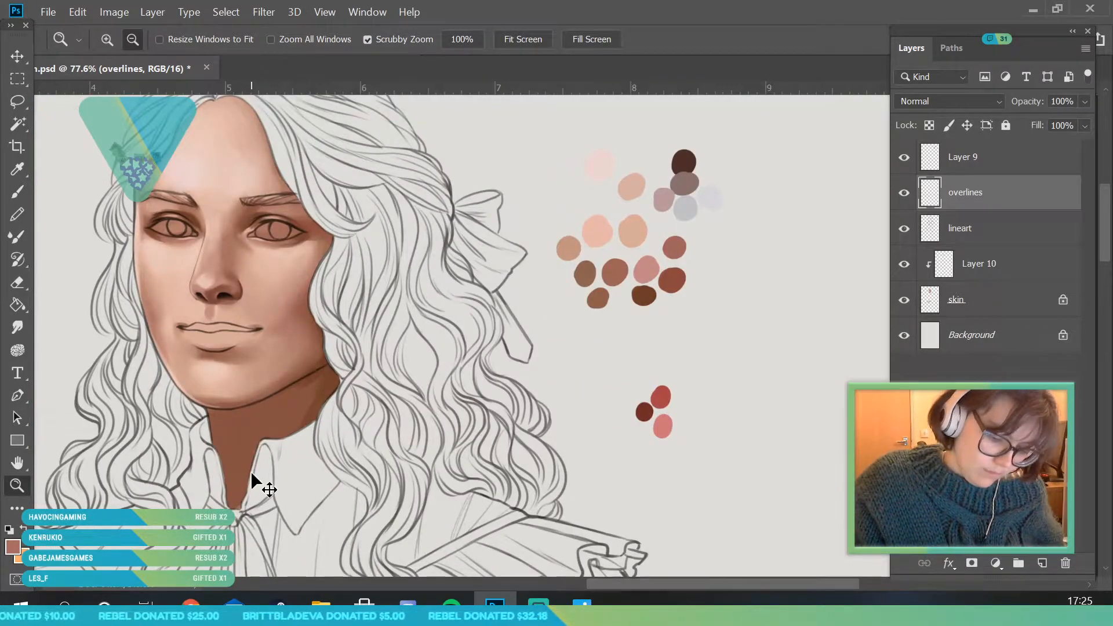
drag(248, 307, 223, 385)
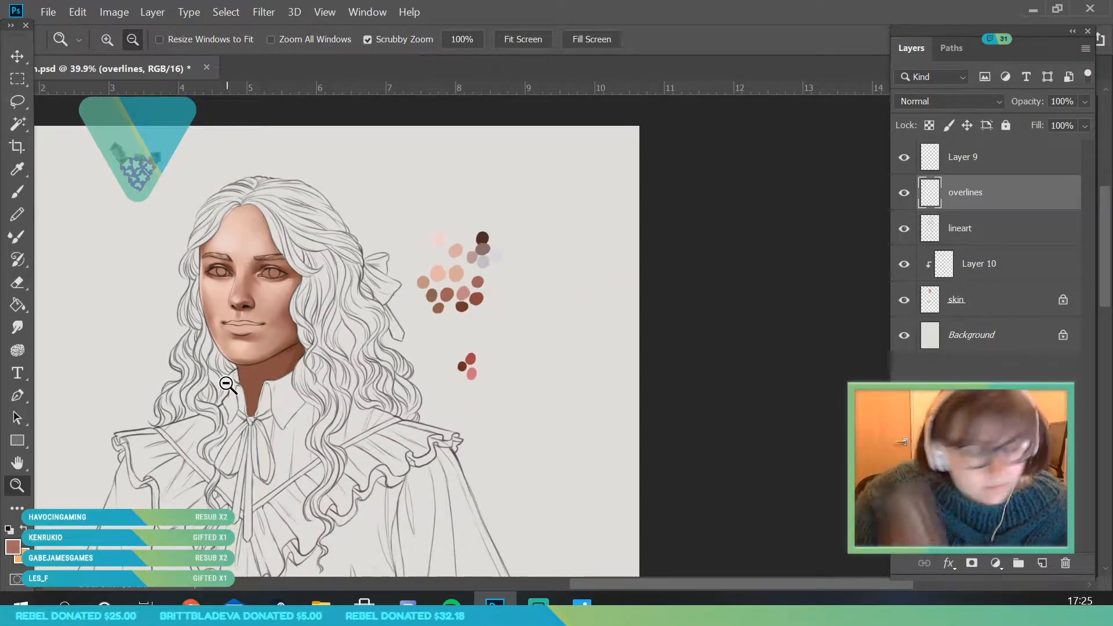
- Sample the pale highlight on the nose tip and touch up the skin along the nose bridge outline
drag(246, 284, 278, 359)
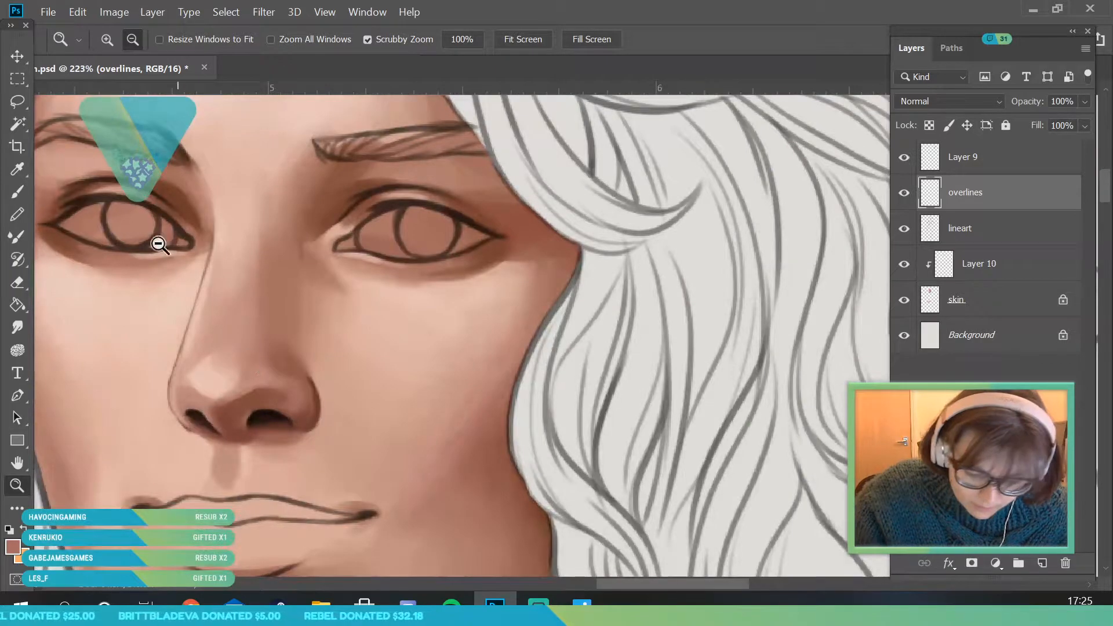
key(i)
click(211, 384)
key(b)
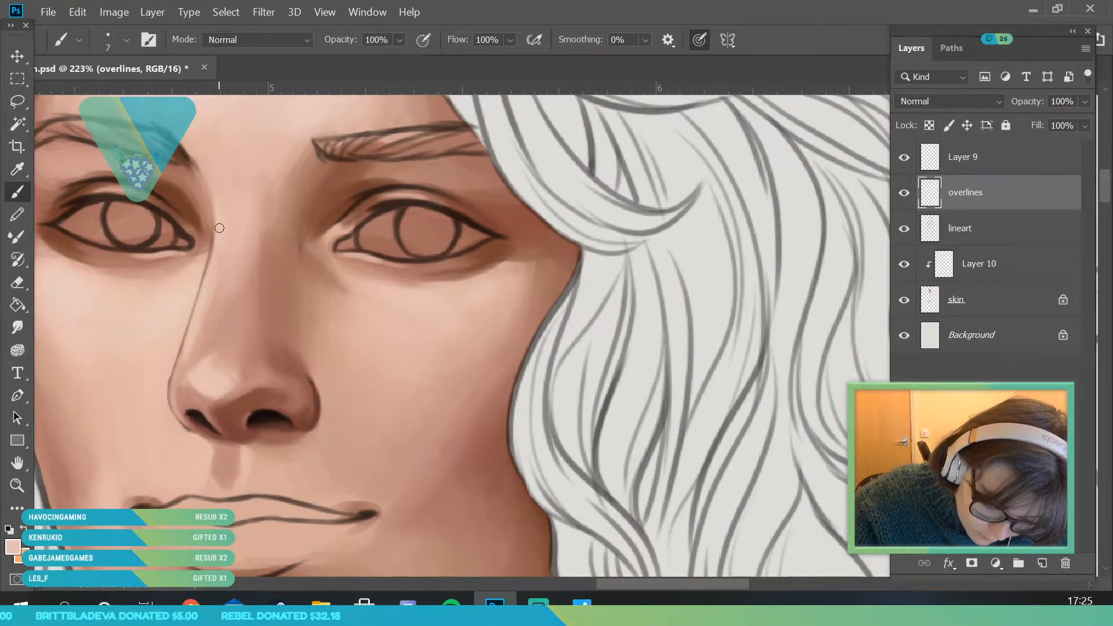
click(16, 485)
drag(211, 326, 219, 440)
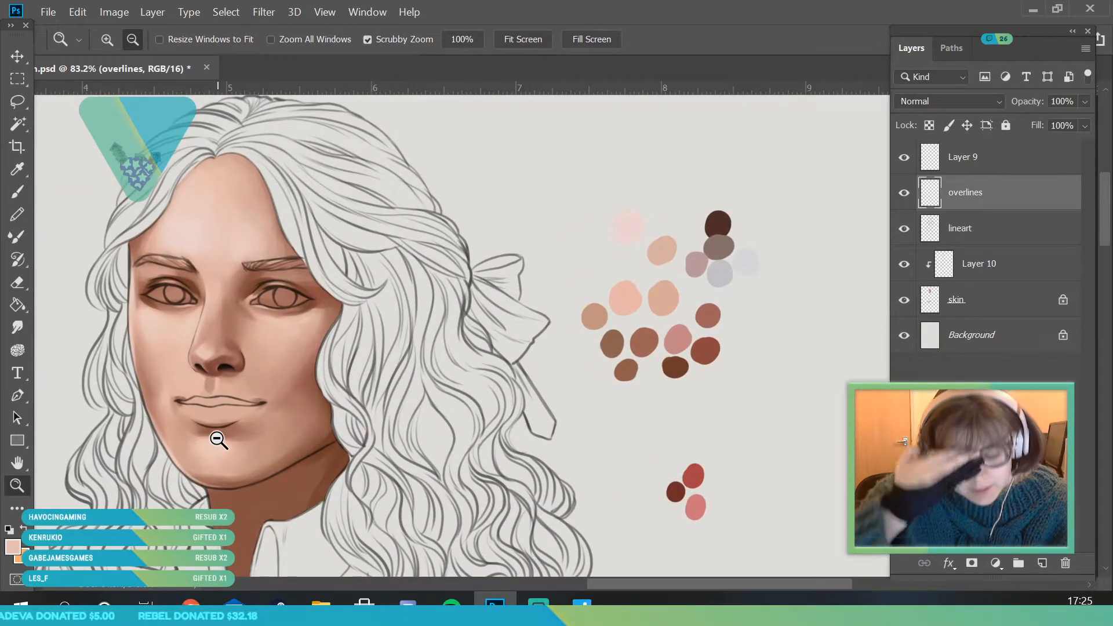
drag(270, 326, 249, 483)
drag(299, 196, 387, 355)
- On Layer 10, sample the bright red lip swatch and fill in the whole upper lip
click(1009, 268)
drag(249, 281, 640, 543)
key(i)
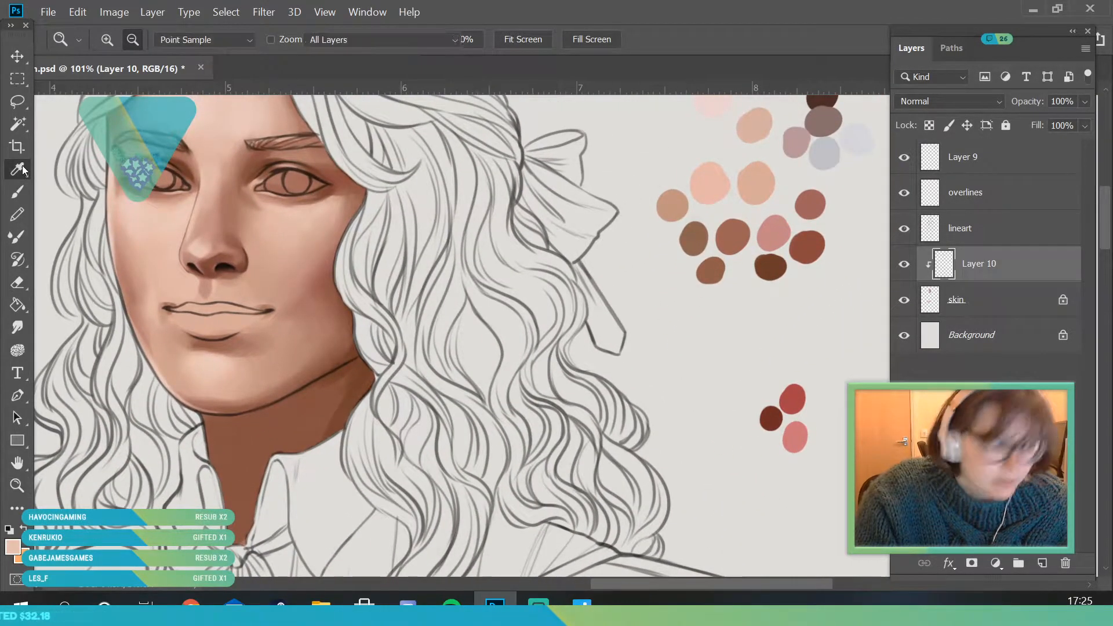
click(800, 396)
click(26, 491)
mouse_move(164, 325)
mouse_down()
mouse_move(185, 385)
mouse_move(190, 340)
mouse_up()
click(19, 192)
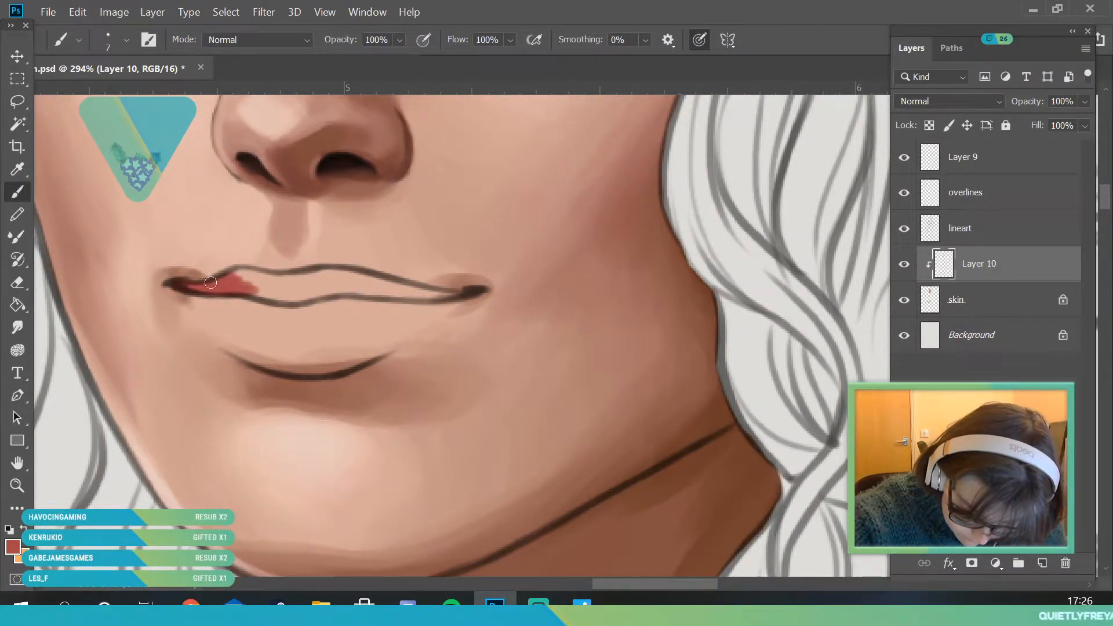
mouse_move(249, 275)
mouse_down()
mouse_move(289, 300)
mouse_move(250, 292)
mouse_move(355, 291)
mouse_move(280, 300)
mouse_move(280, 282)
mouse_move(240, 273)
mouse_move(332, 272)
mouse_move(318, 276)
mouse_move(386, 288)
mouse_move(313, 279)
mouse_move(412, 295)
mouse_move(323, 293)
mouse_move(431, 301)
mouse_move(354, 273)
mouse_move(423, 293)
mouse_up()
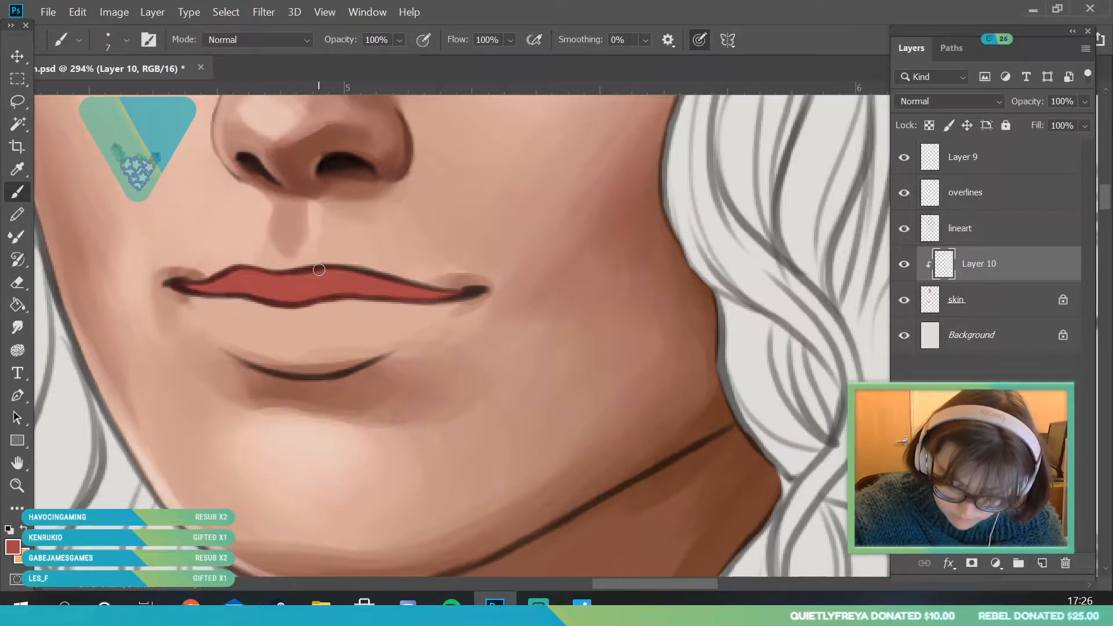
- Add a new layer directly above the skin layer and sample the light pink lip swatch
click(1001, 314)
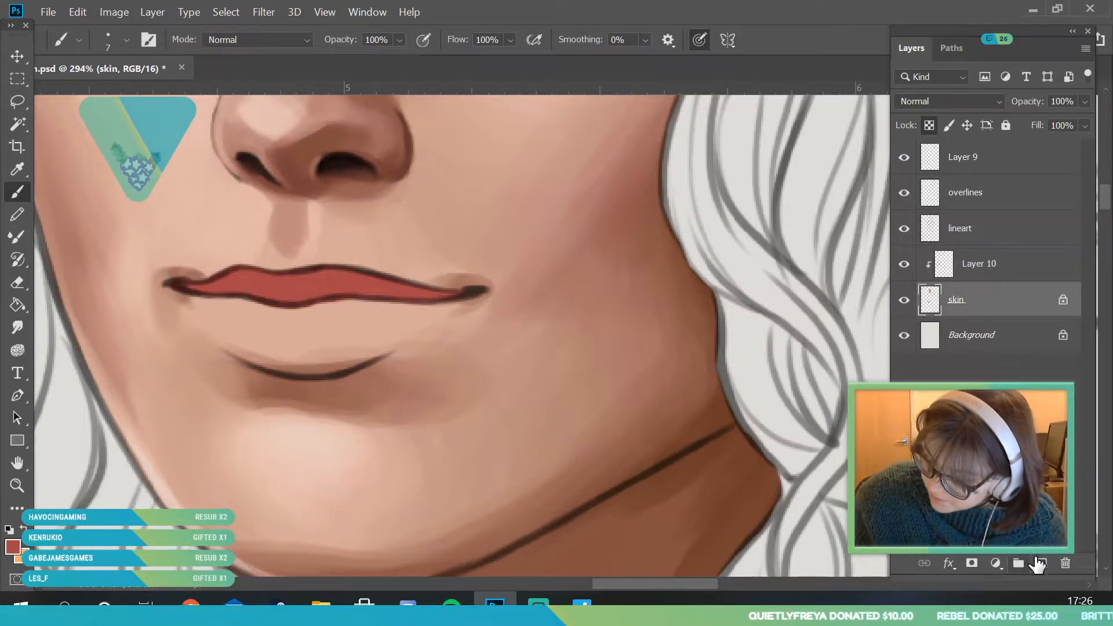
click(1040, 563)
click(20, 486)
drag(223, 388, 199, 290)
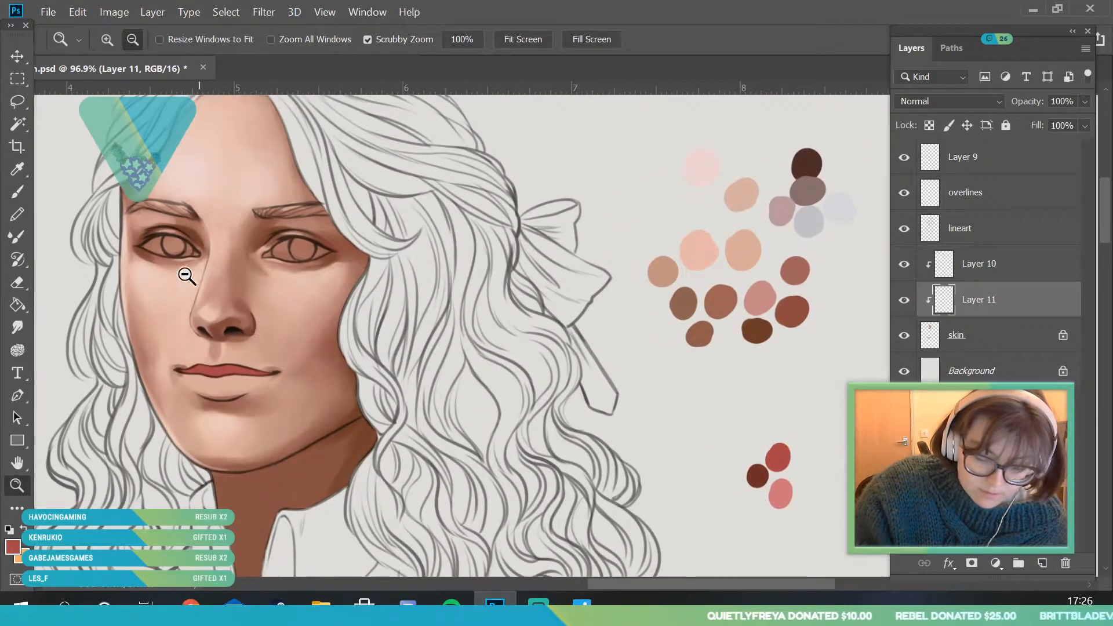
key(i)
click(778, 492)
click(16, 485)
drag(186, 403, 214, 510)
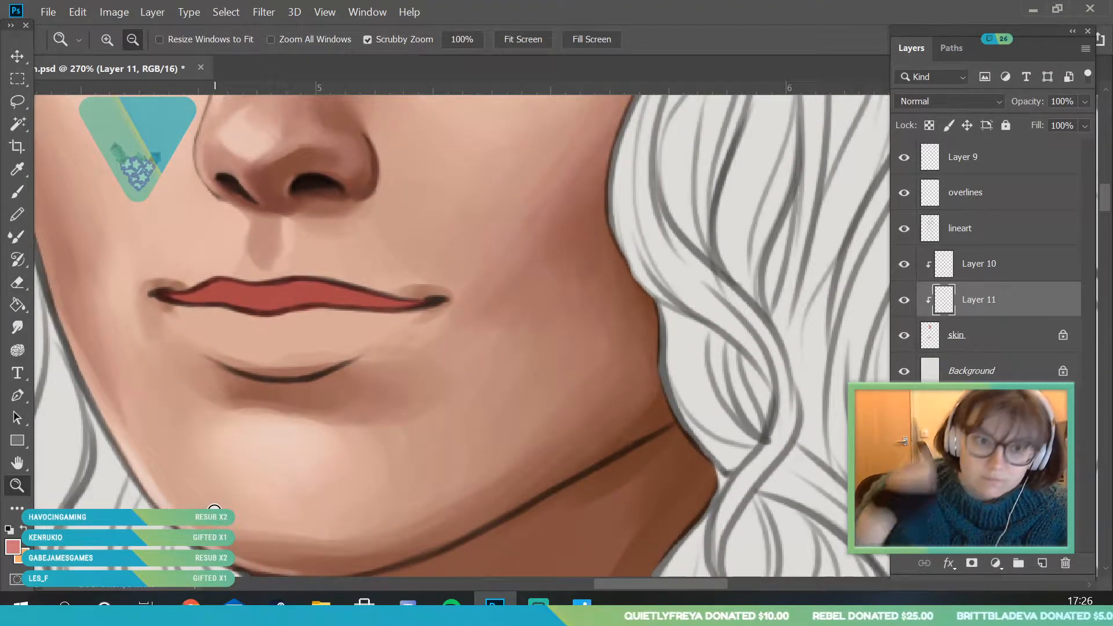
- Set the brush size to 44 px and fill the lower lip with the light pink
click(21, 185)
click(112, 43)
click(120, 96)
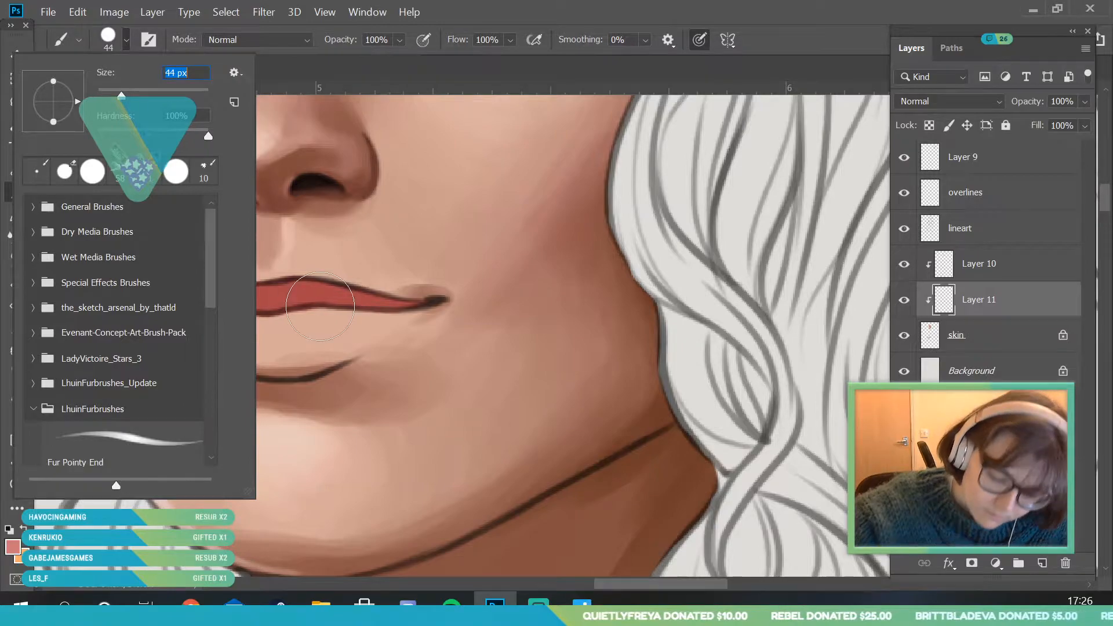
click(307, 304)
drag(316, 313, 274, 320)
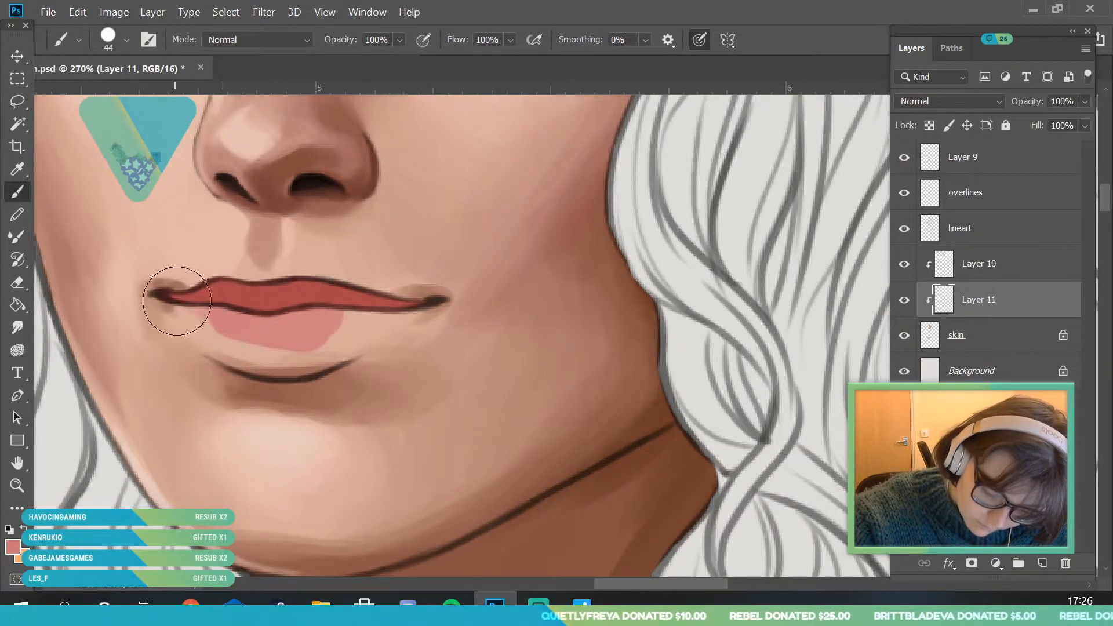
mouse_move(175, 310)
mouse_down()
mouse_move(279, 348)
mouse_move(261, 353)
mouse_move(199, 304)
mouse_move(233, 348)
mouse_move(348, 268)
mouse_move(330, 330)
mouse_move(360, 318)
mouse_move(312, 375)
mouse_move(424, 303)
mouse_move(298, 369)
mouse_up()
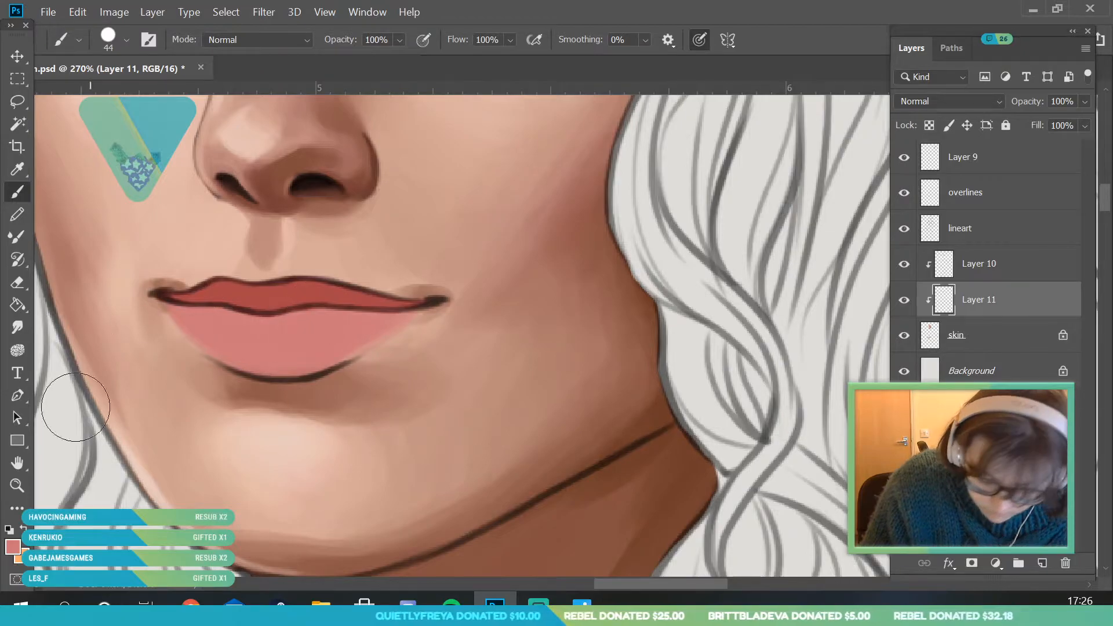
key(z)
drag(169, 328, 81, 460)
drag(237, 256, 293, 415)
drag(290, 345, 240, 456)
drag(296, 297, 293, 360)
- On Layer 10, sample the darkest red swatch and shade the upper lip's lower edge and bow-side half with a 14 px brush
click(968, 266)
drag(690, 362, 642, 308)
click(17, 169)
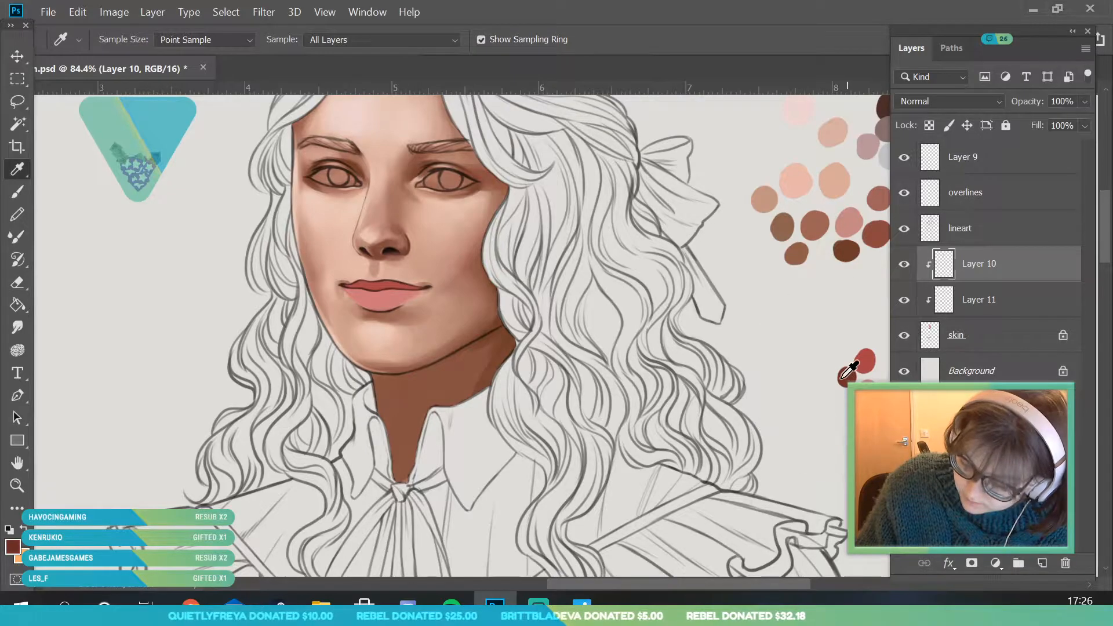
click(19, 485)
drag(430, 300, 499, 438)
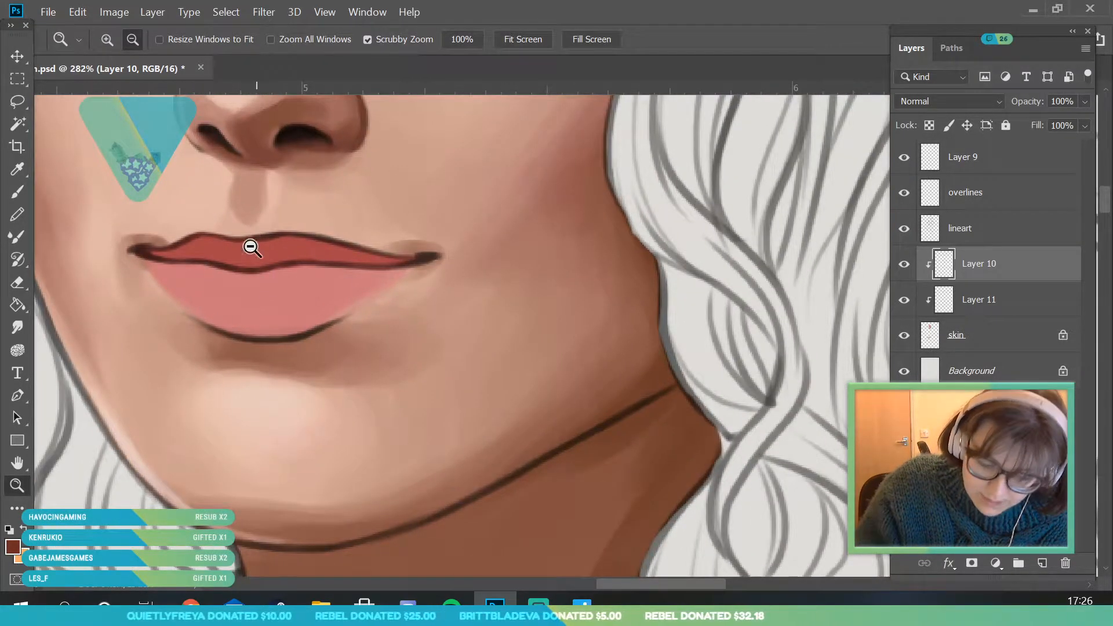
click(17, 191)
click(125, 40)
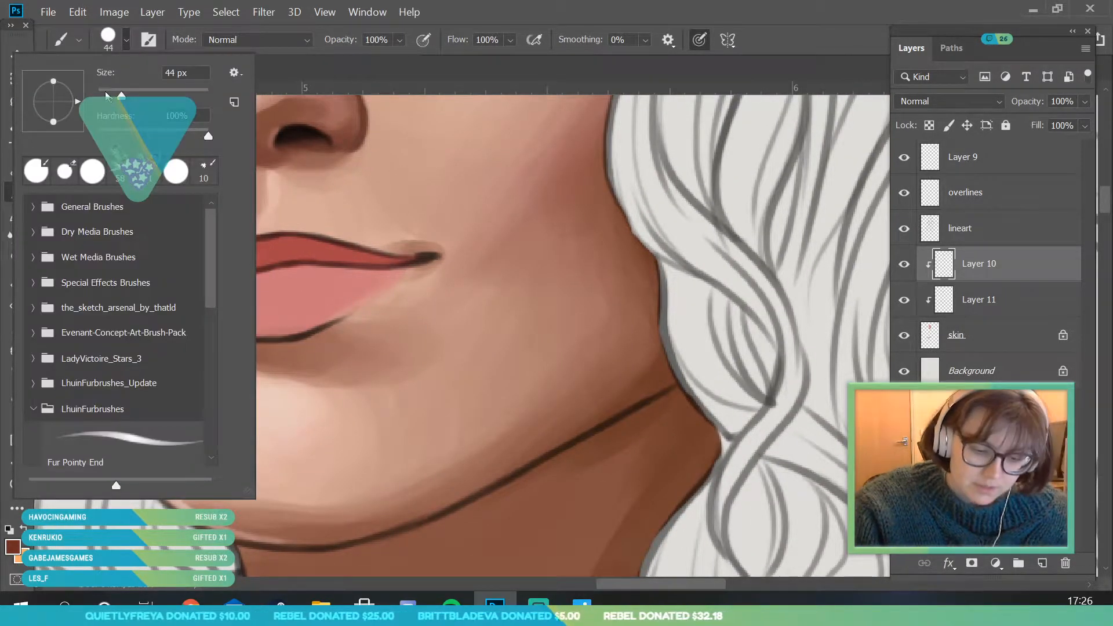
click(313, 238)
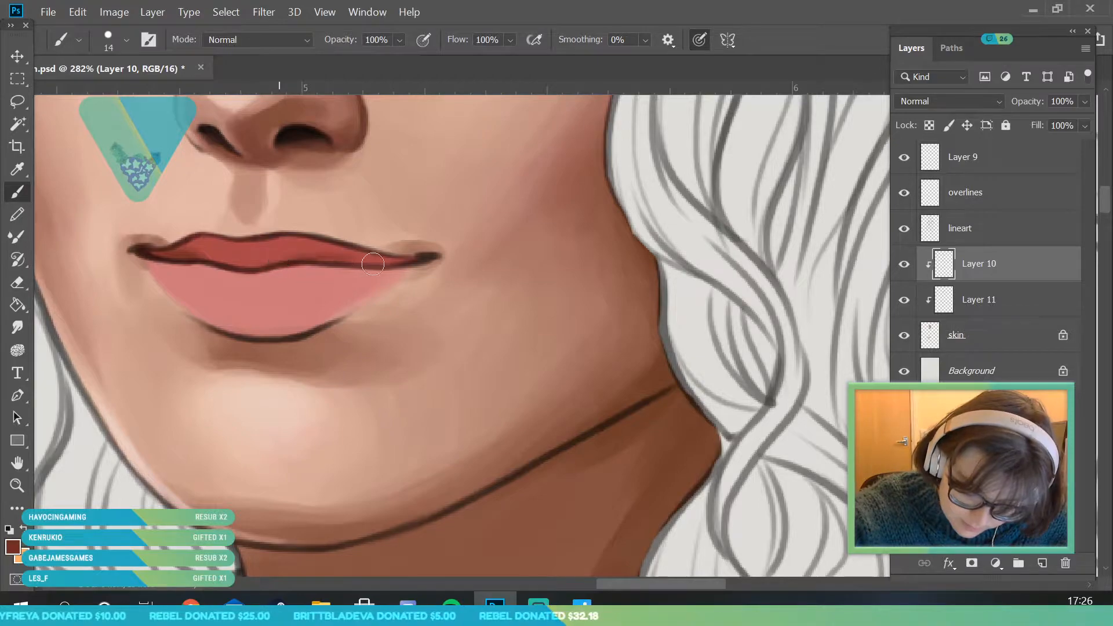
drag(319, 254, 392, 264)
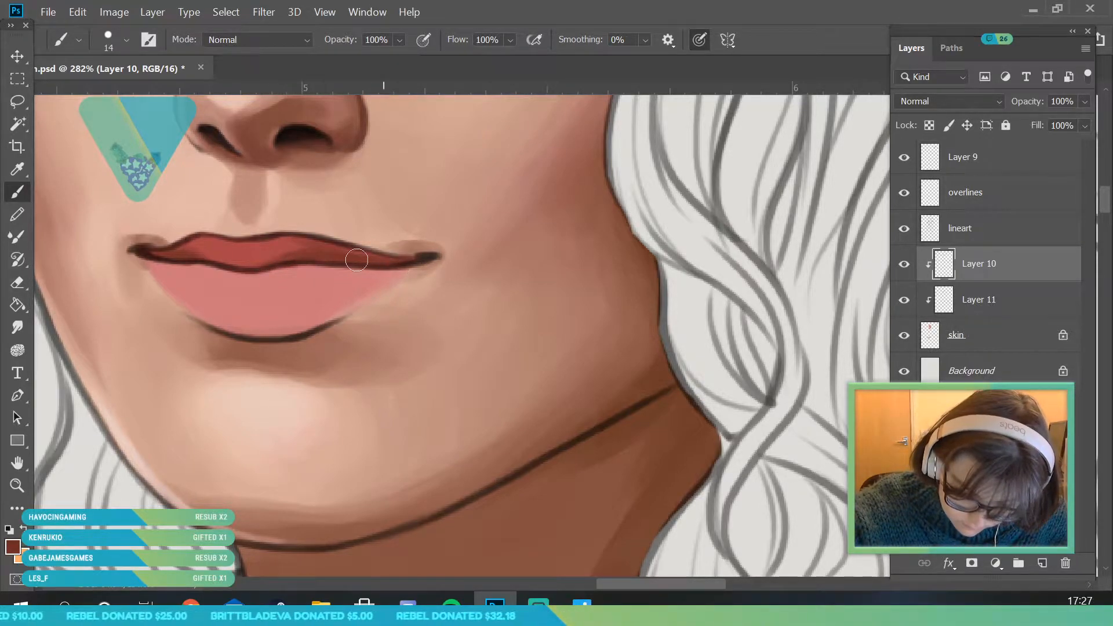
- Sample a mid red from the upper lip and shade the lower lip's corners and its top and bottom edges
click(18, 168)
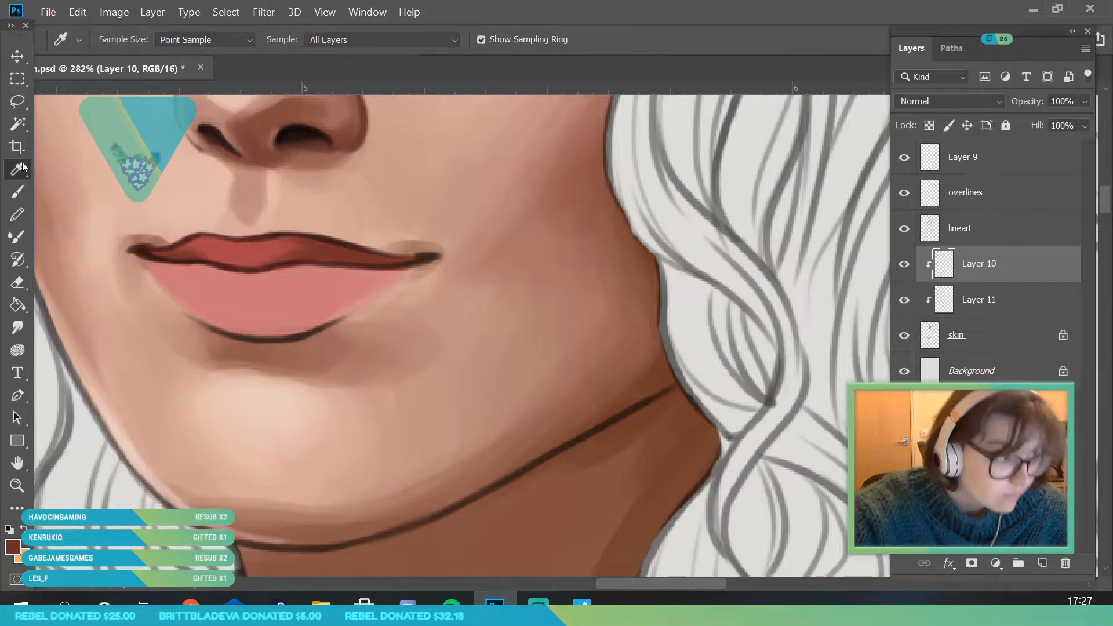
click(289, 249)
key(b)
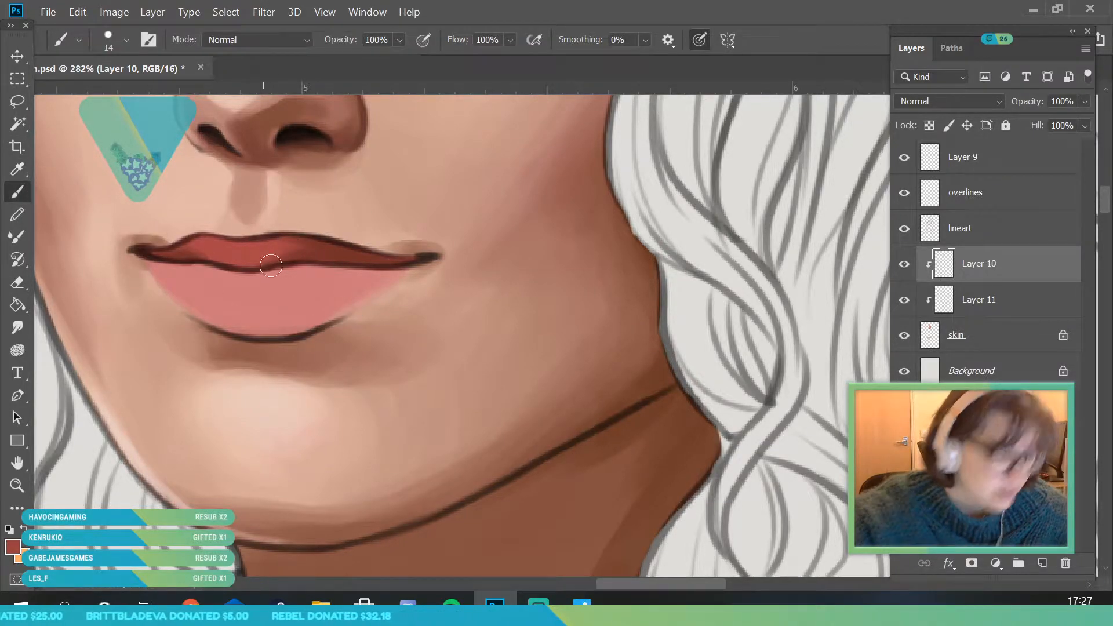
mouse_move(166, 266)
mouse_down()
mouse_move(276, 275)
mouse_move(311, 263)
mouse_move(238, 282)
mouse_move(384, 275)
mouse_move(285, 270)
mouse_move(347, 275)
mouse_up()
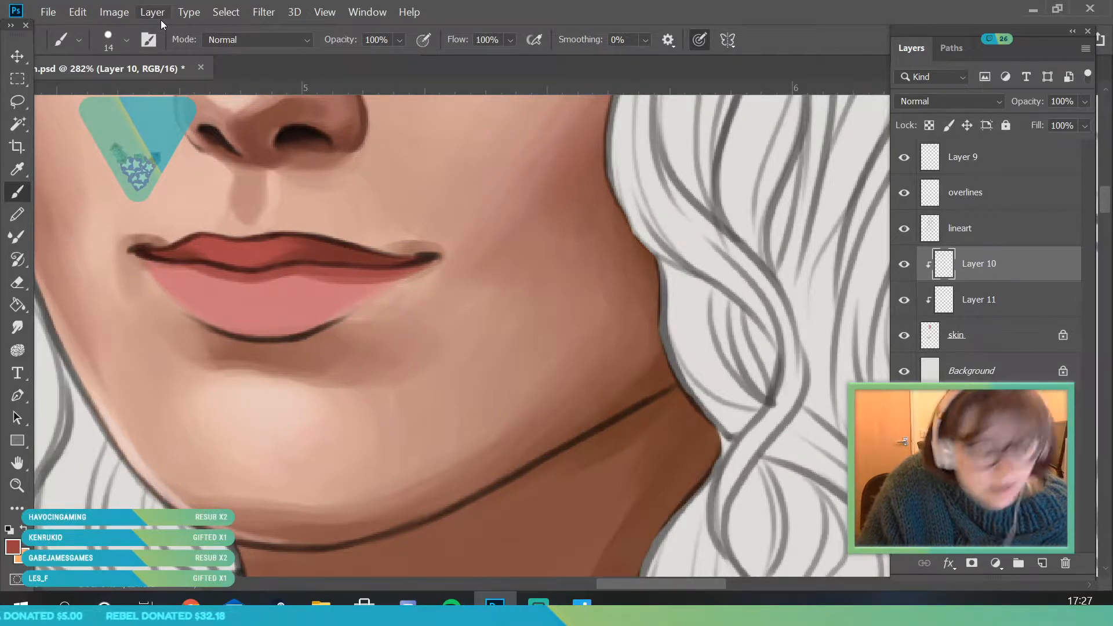
mouse_move(298, 317)
mouse_down()
mouse_move(233, 329)
mouse_move(246, 317)
mouse_move(312, 321)
mouse_move(223, 327)
mouse_move(352, 294)
mouse_move(305, 323)
mouse_move(372, 278)
mouse_move(320, 342)
mouse_move(397, 300)
mouse_move(290, 334)
mouse_move(340, 302)
mouse_up()
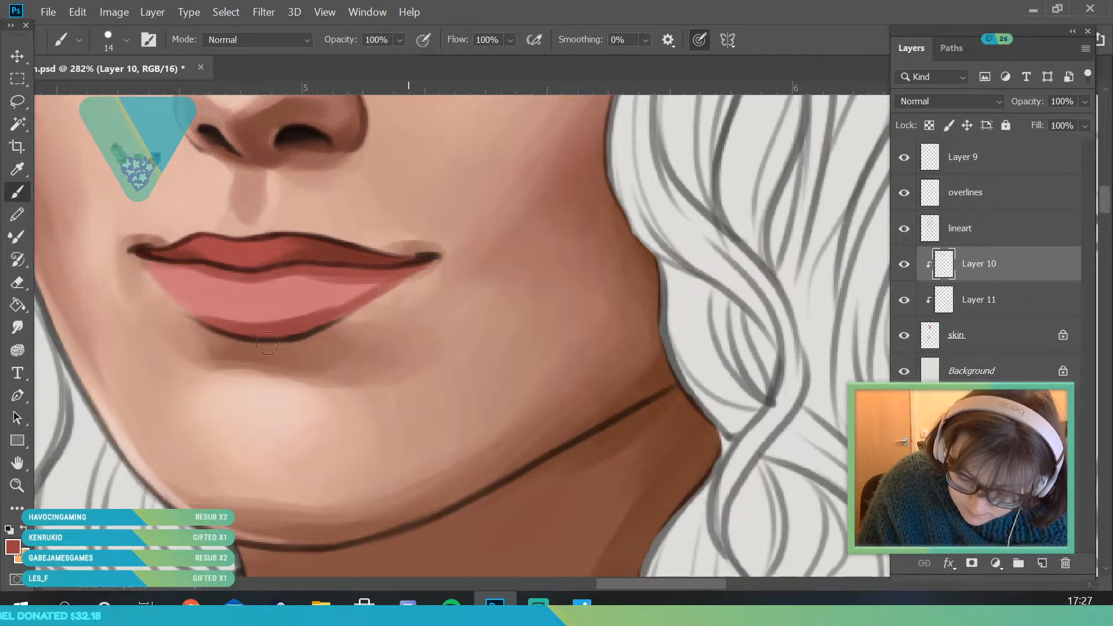
drag(275, 337, 418, 261)
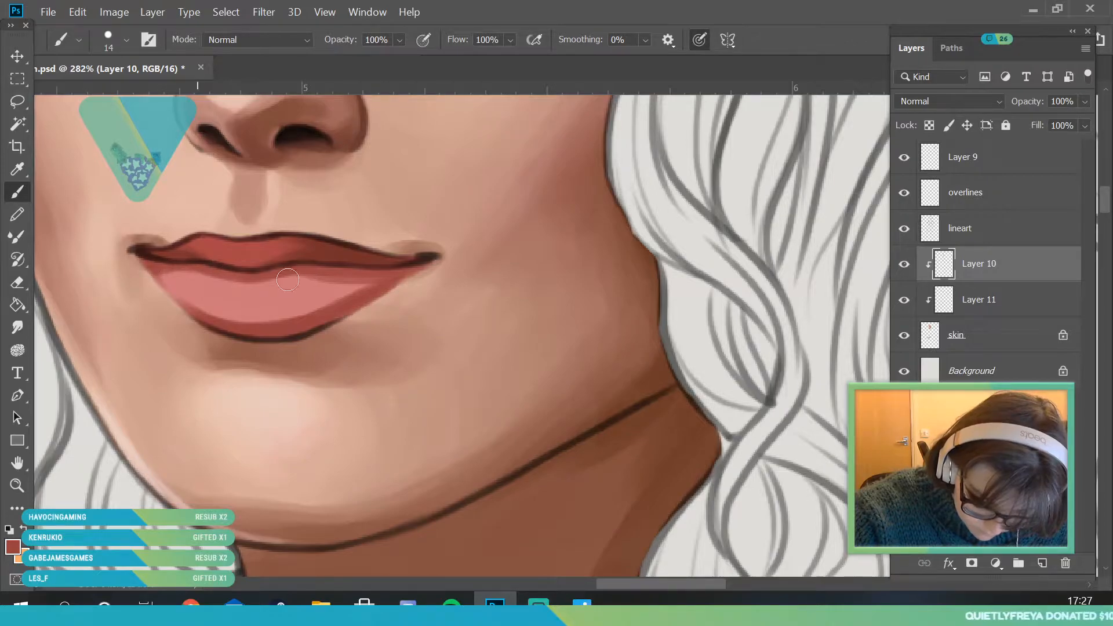
- Sample a red from the lower lip's shaded edge and blend its shadows toward the middle with a 21 px brush
click(20, 485)
drag(231, 329, 104, 371)
drag(243, 447, 400, 458)
drag(161, 325, 197, 326)
key(i)
click(384, 317)
key(b)
click(124, 39)
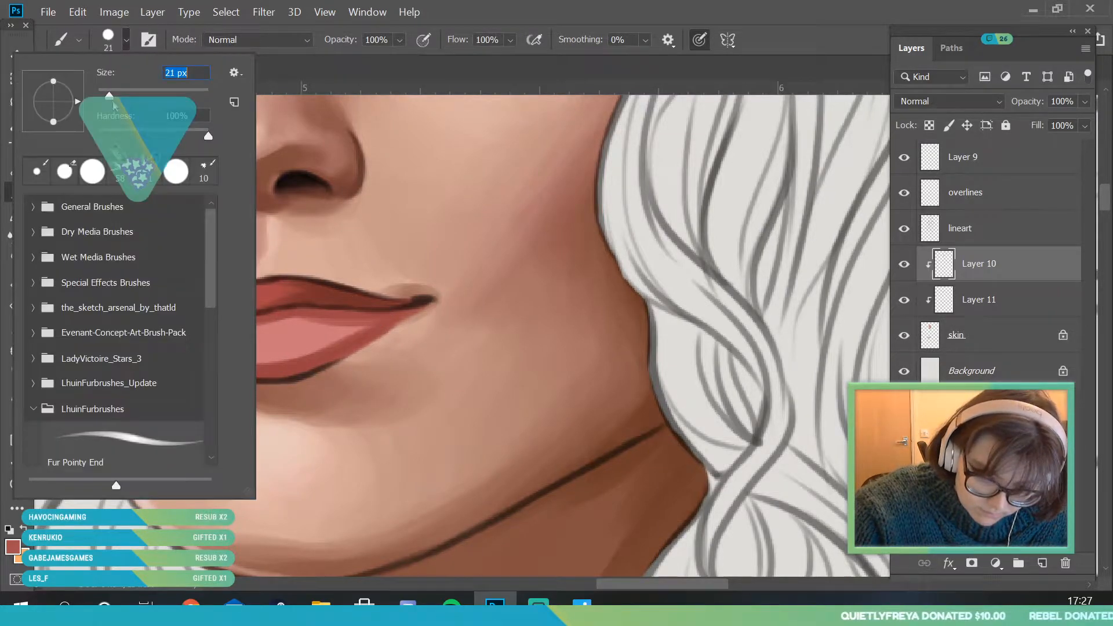
click(357, 324)
mouse_move(224, 346)
mouse_down()
mouse_move(298, 337)
mouse_move(231, 371)
mouse_up()
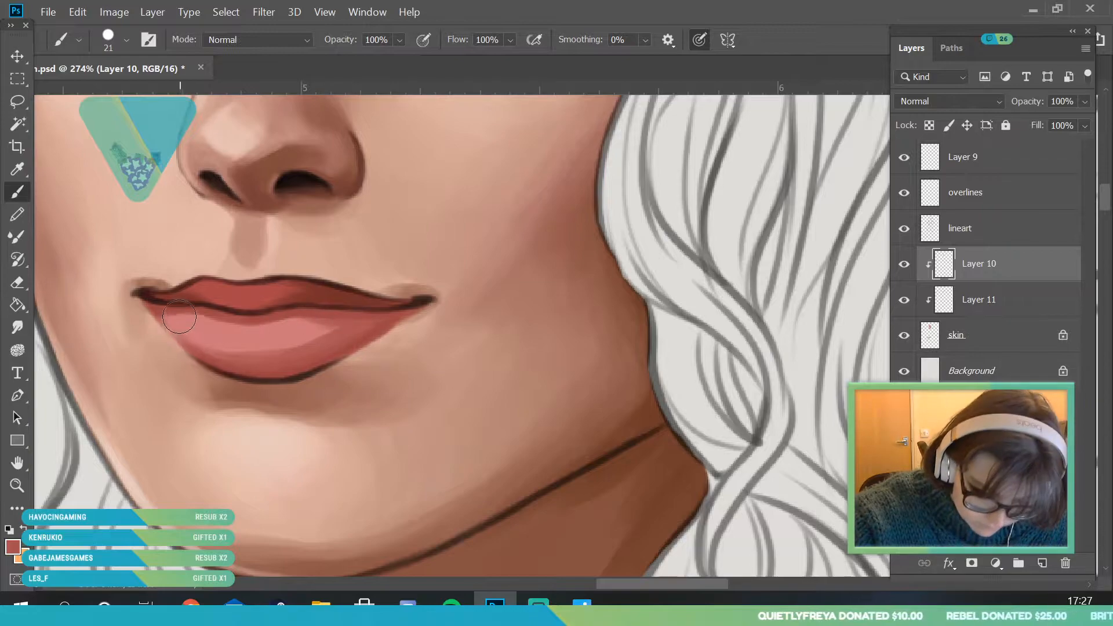
drag(153, 312, 167, 312)
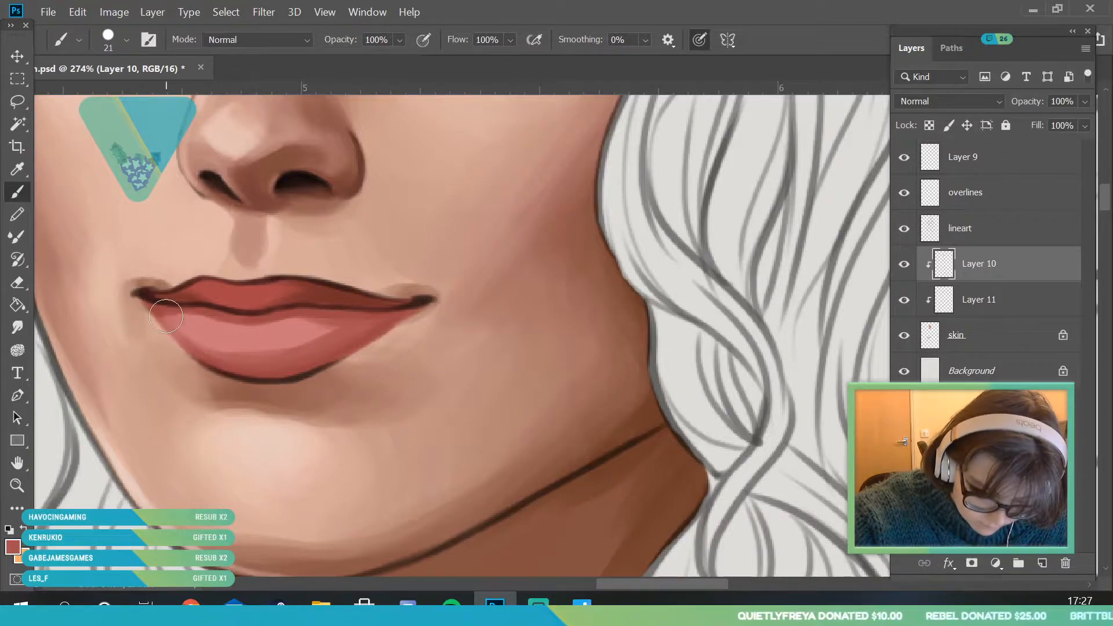
- Switch to a lighter pinkish red and soften the lower lip's color transitions on the side toward the bow
alt+click(296, 313)
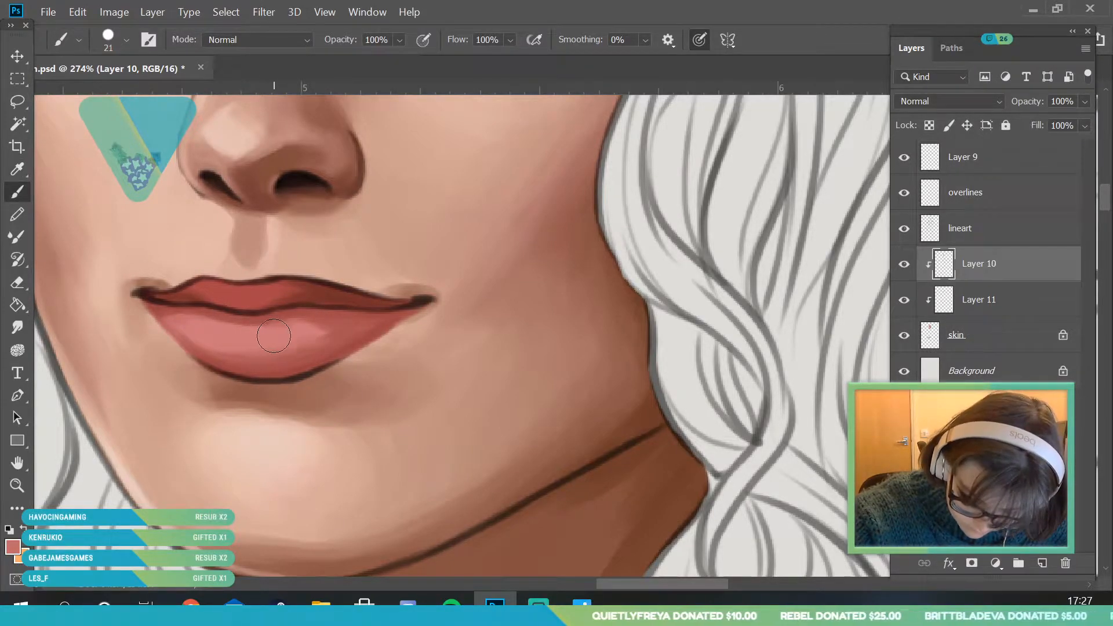
drag(357, 331, 368, 333)
drag(301, 323, 382, 326)
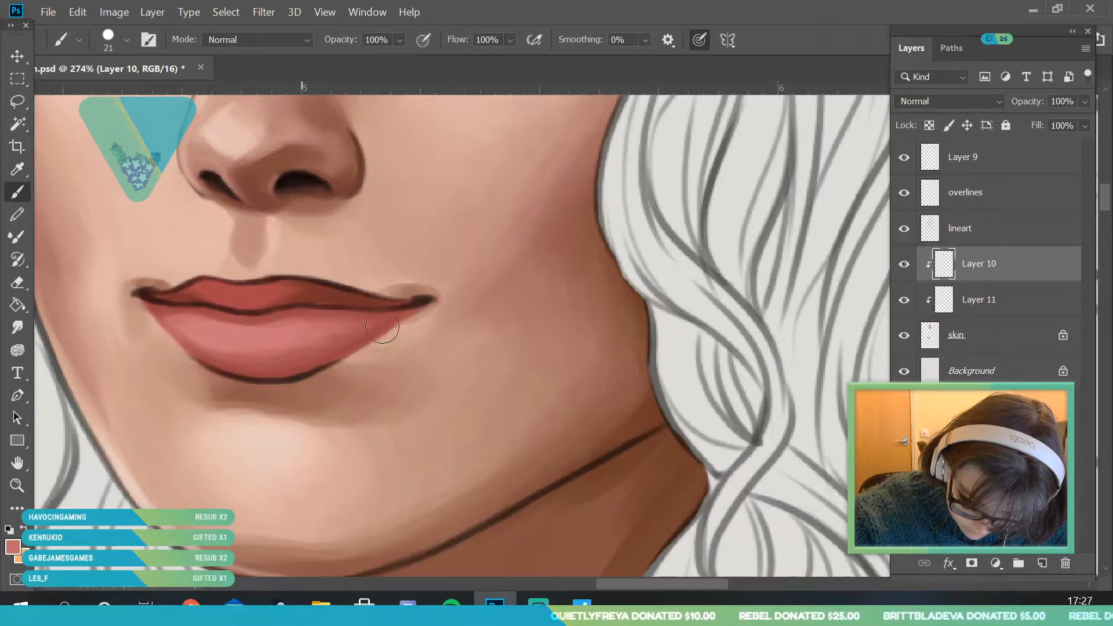
- Sample a dark red from the upper lip and deepen the shadow along the lower lip's bottom edge
click(17, 169)
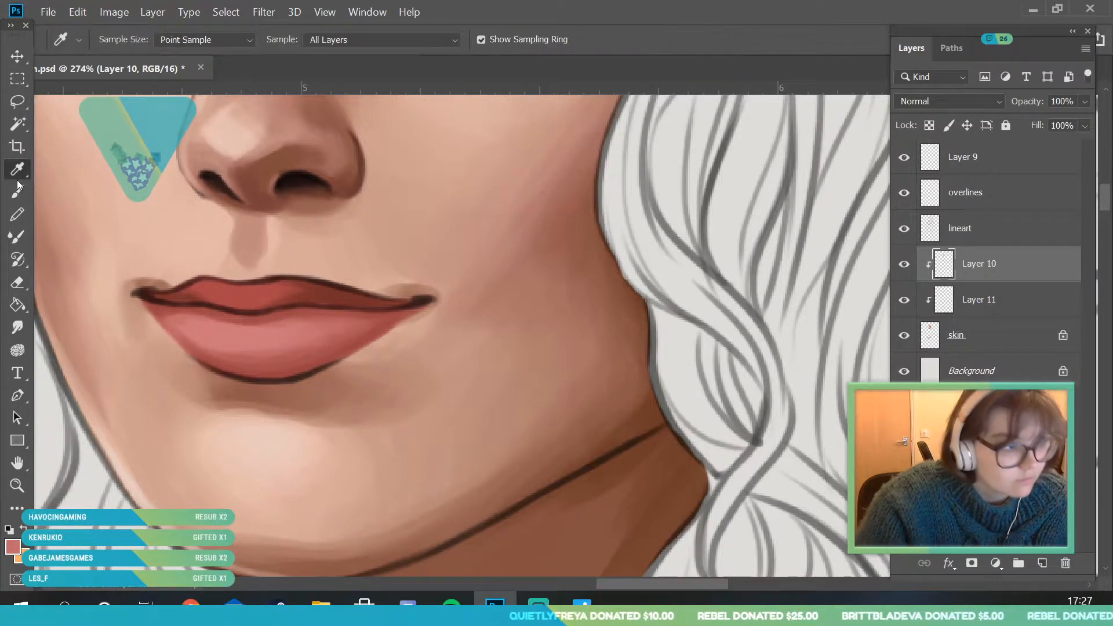
click(329, 290)
click(18, 192)
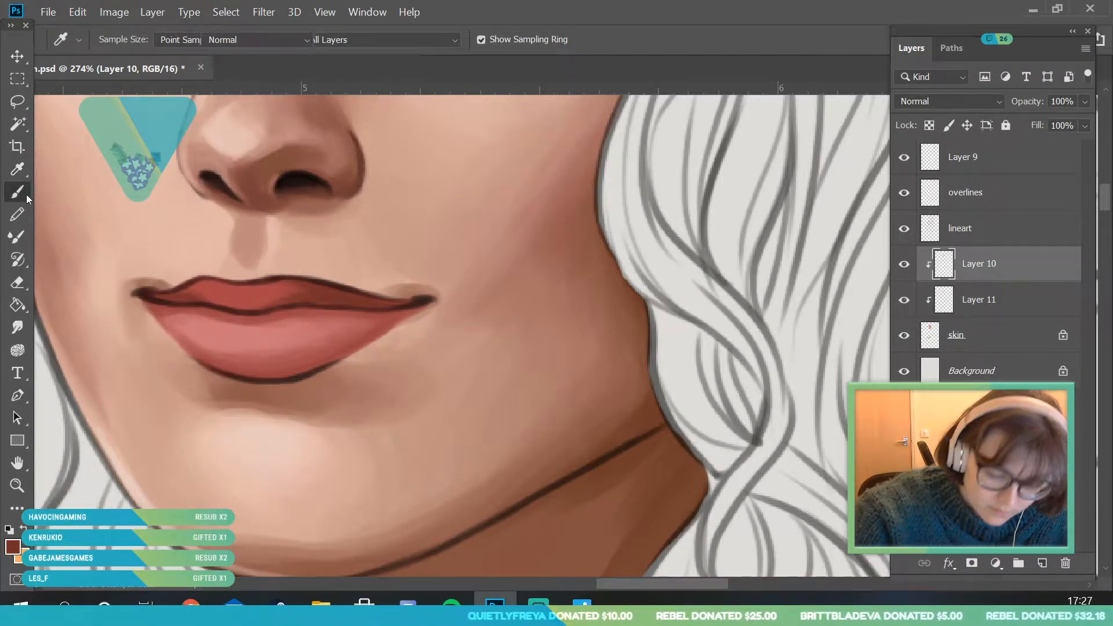
drag(254, 367, 350, 353)
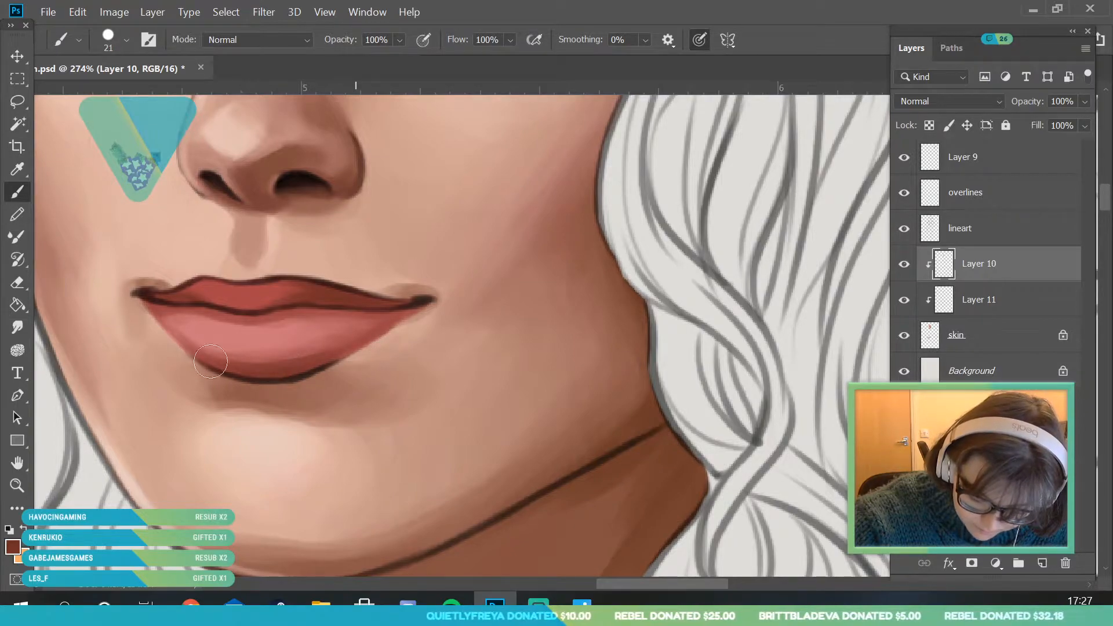
- Sample a mid red from the lower lip and blend the color transitions across the lips with the 21 px brush
click(17, 169)
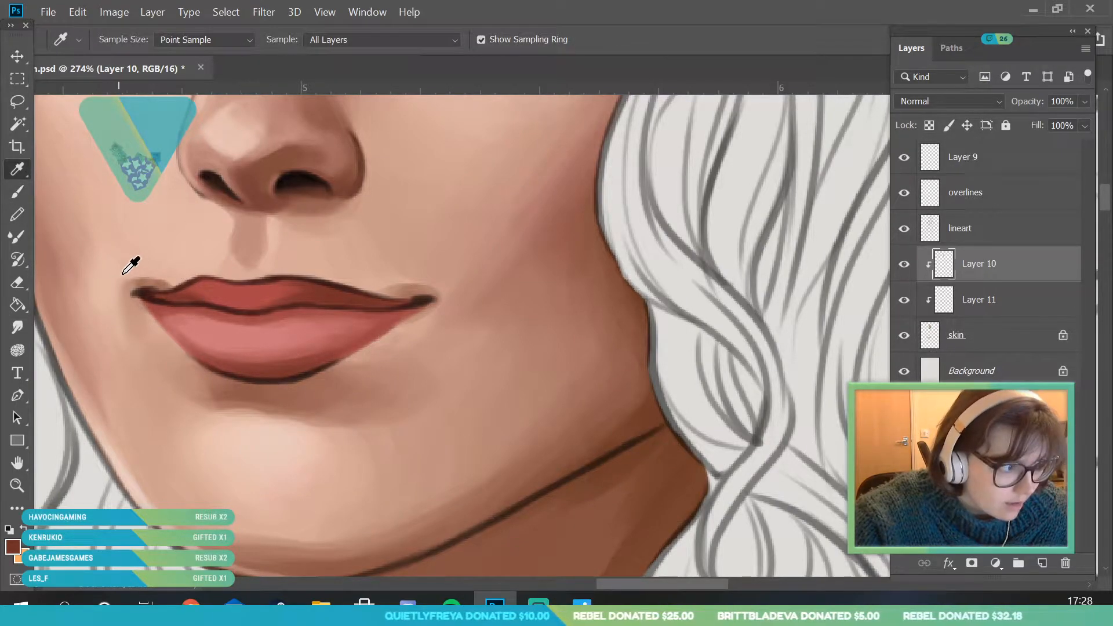
click(318, 330)
click(18, 192)
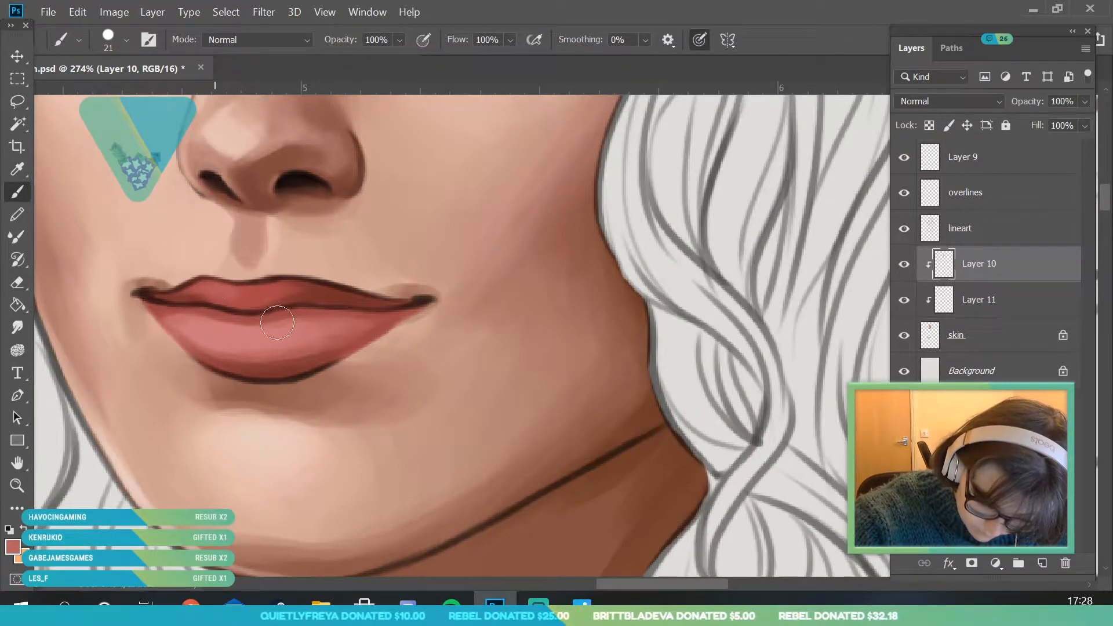
- On the overlines layer, paint over the lower lip's bottom outline with sampled dark red and adjacent skin brown using a 14 px brush
key(z)
drag(272, 313, 214, 324)
drag(261, 292, 332, 466)
drag(235, 367, 270, 427)
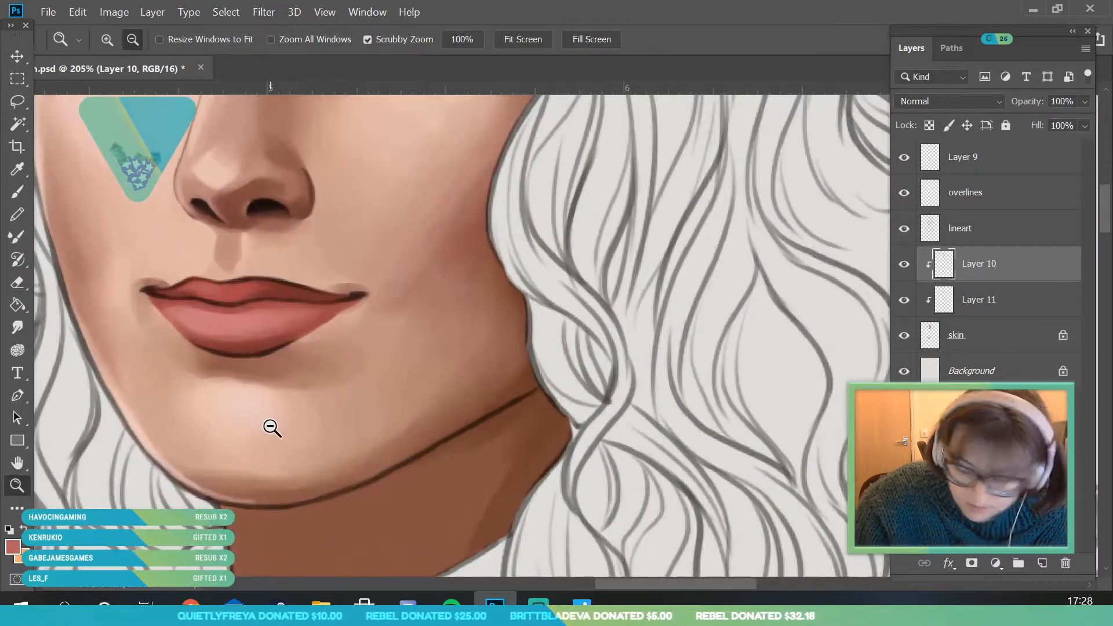
click(997, 202)
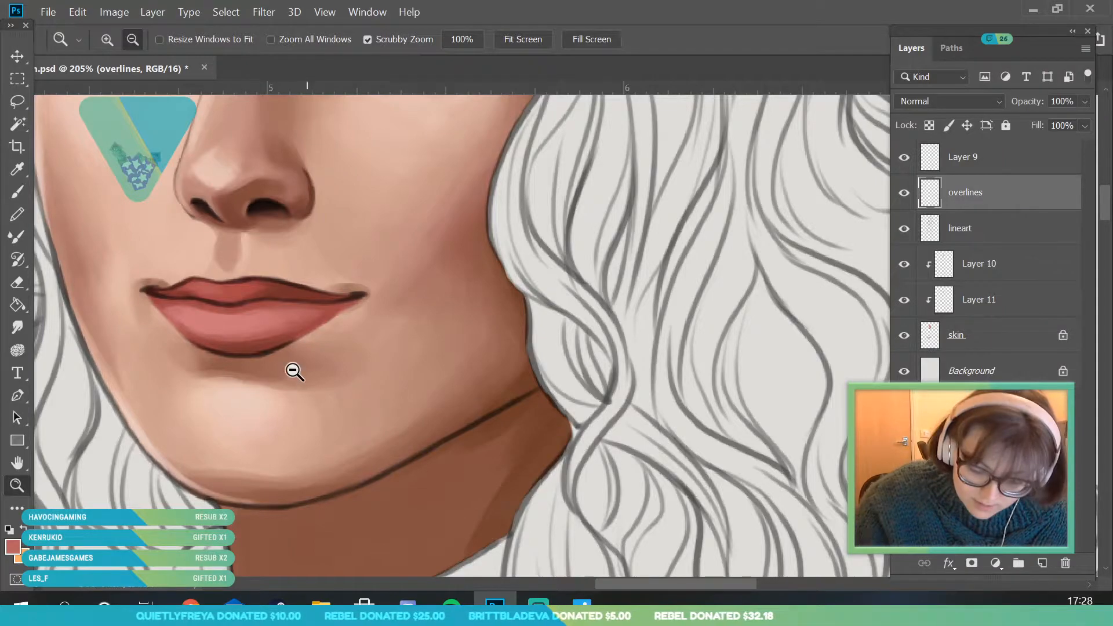
drag(254, 341, 310, 395)
key(i)
click(215, 367)
key(b)
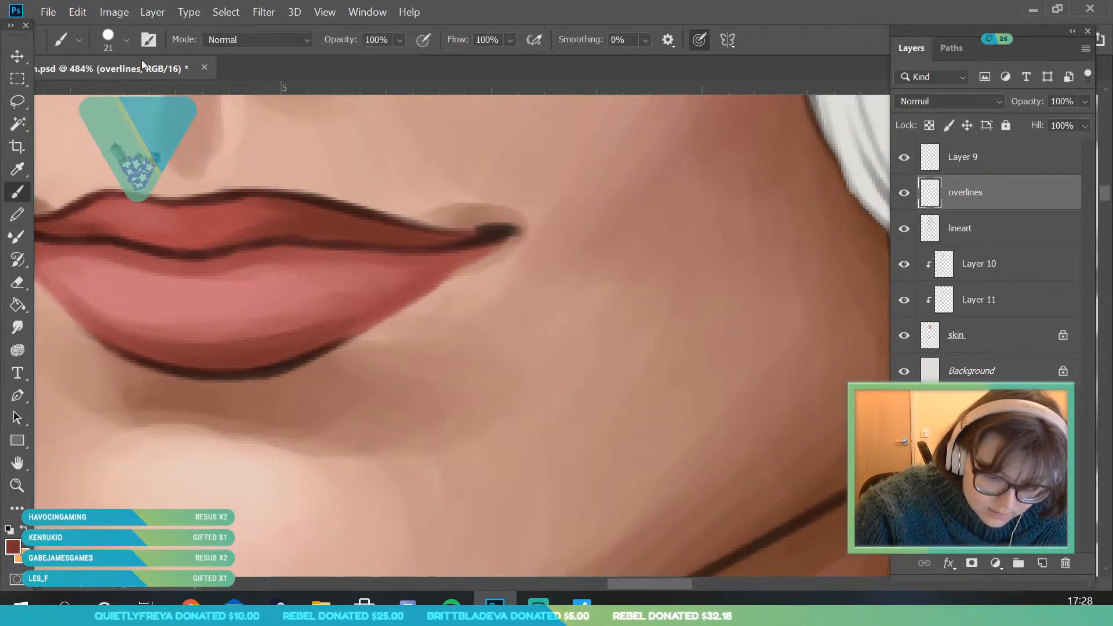
click(126, 40)
drag(110, 94, 106, 94)
click(307, 348)
mouse_move(87, 326)
mouse_down()
mouse_move(179, 366)
mouse_move(166, 364)
mouse_move(273, 361)
mouse_up()
mouse_move(196, 370)
mouse_down()
mouse_move(318, 310)
mouse_move(227, 364)
mouse_move(277, 355)
mouse_move(222, 373)
mouse_move(362, 302)
mouse_up()
drag(246, 373, 349, 325)
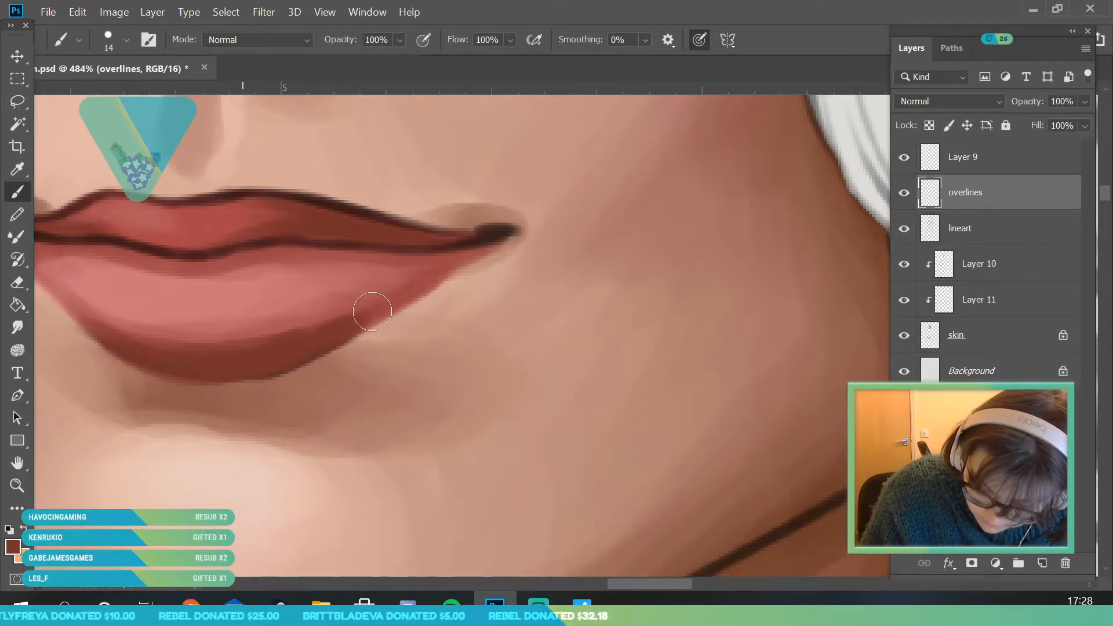
alt+click(203, 378)
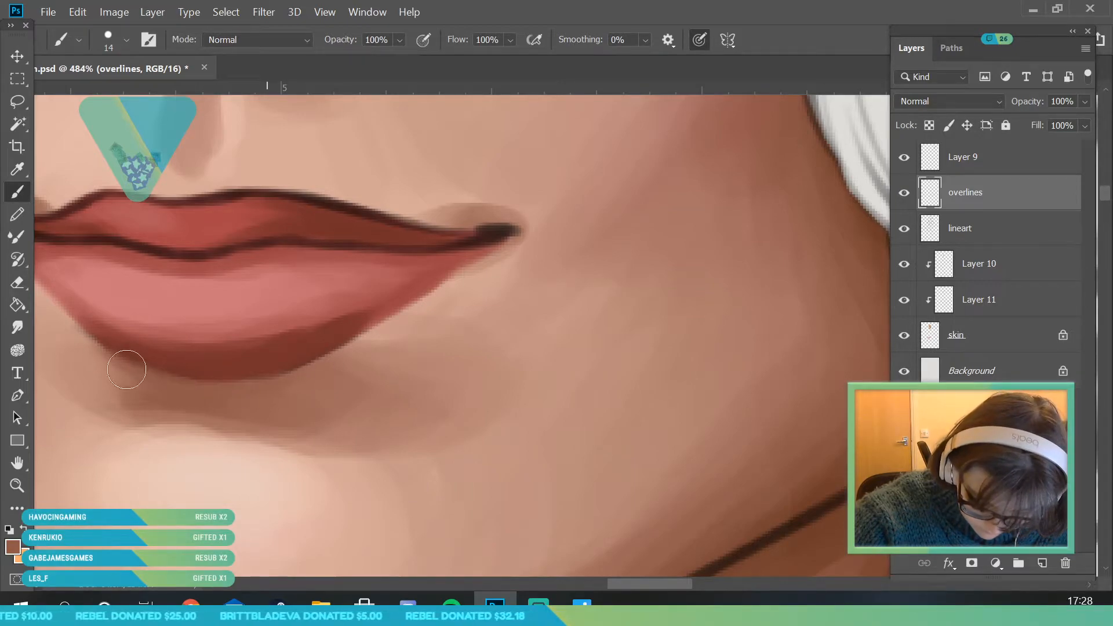
- Sample a red from the lower lip's edge and paint out the outline on the side away from the bow
click(17, 486)
drag(244, 267, 164, 453)
drag(314, 312, 293, 329)
drag(278, 279, 382, 369)
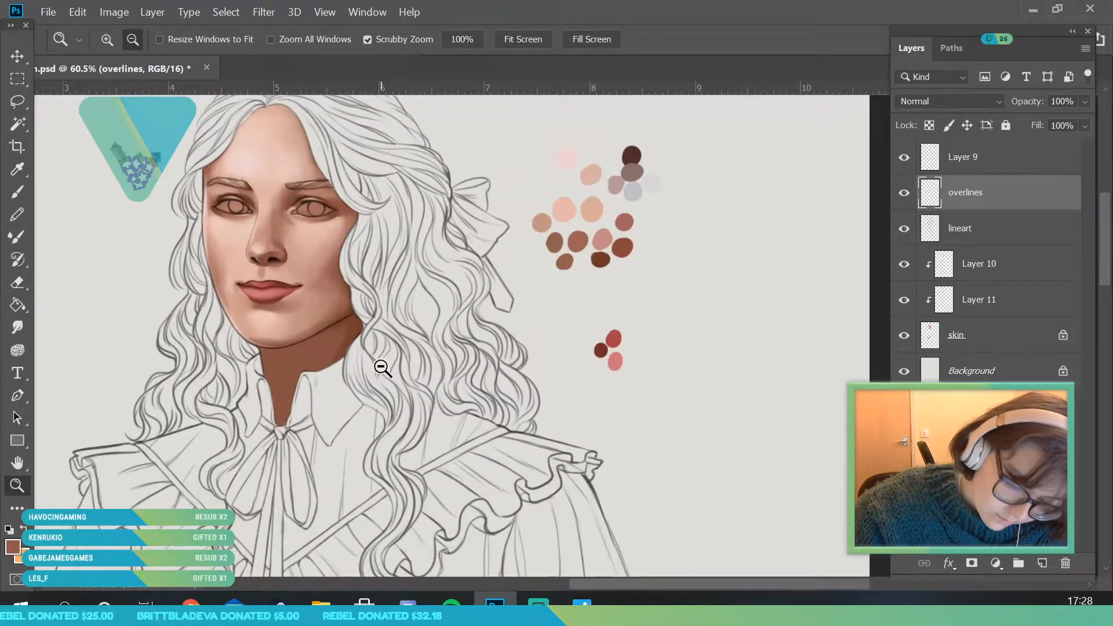
drag(333, 254, 325, 377)
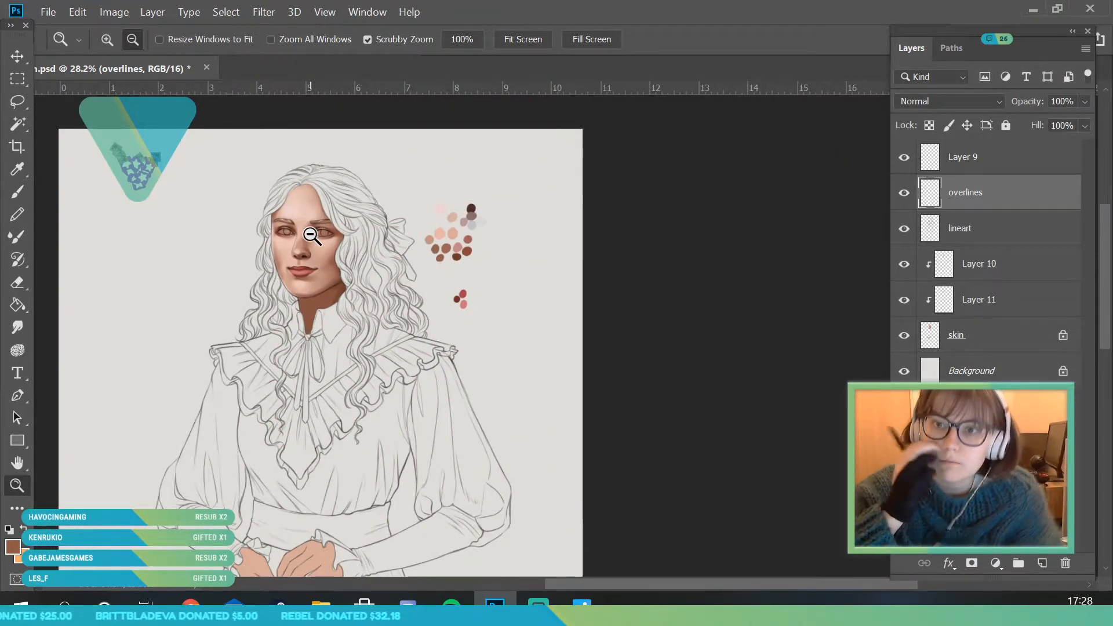
drag(300, 269, 260, 326)
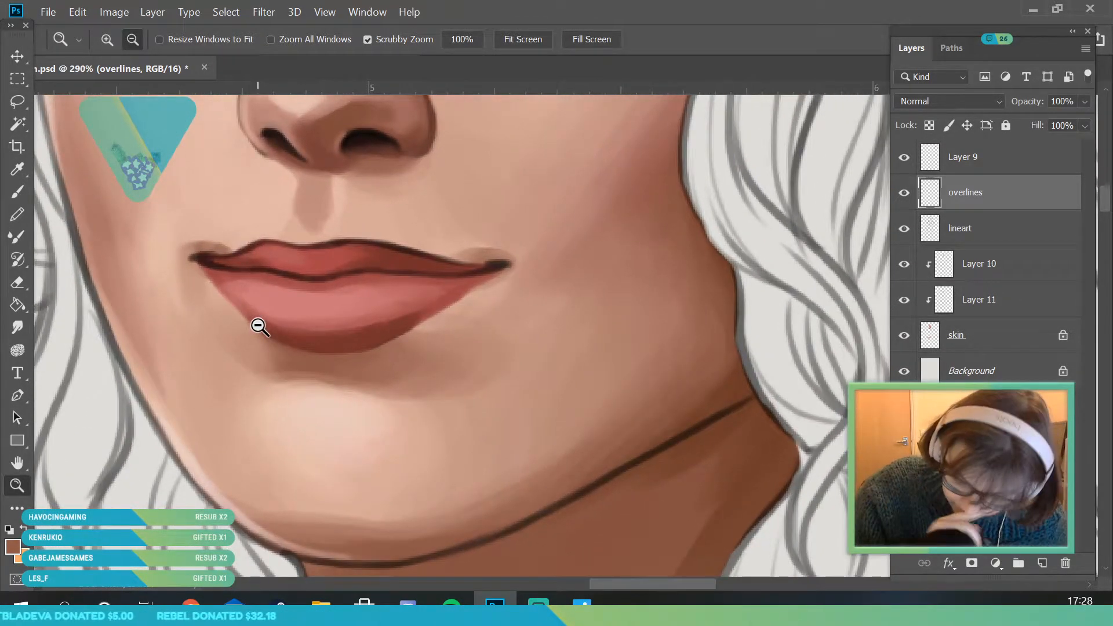
drag(367, 313, 382, 380)
click(25, 168)
click(231, 312)
click(18, 192)
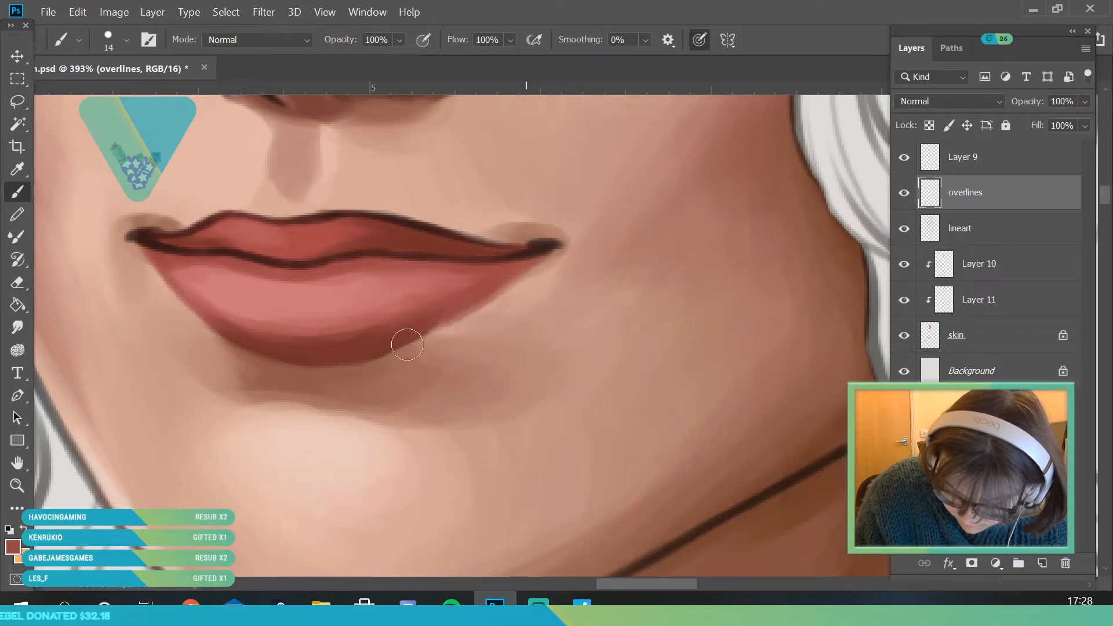
- Sample the skin tone near the bow-side mouth corner and clean up the skin around the lower lip with a 37 px brush
click(22, 485)
drag(336, 482, 220, 491)
drag(343, 244, 374, 378)
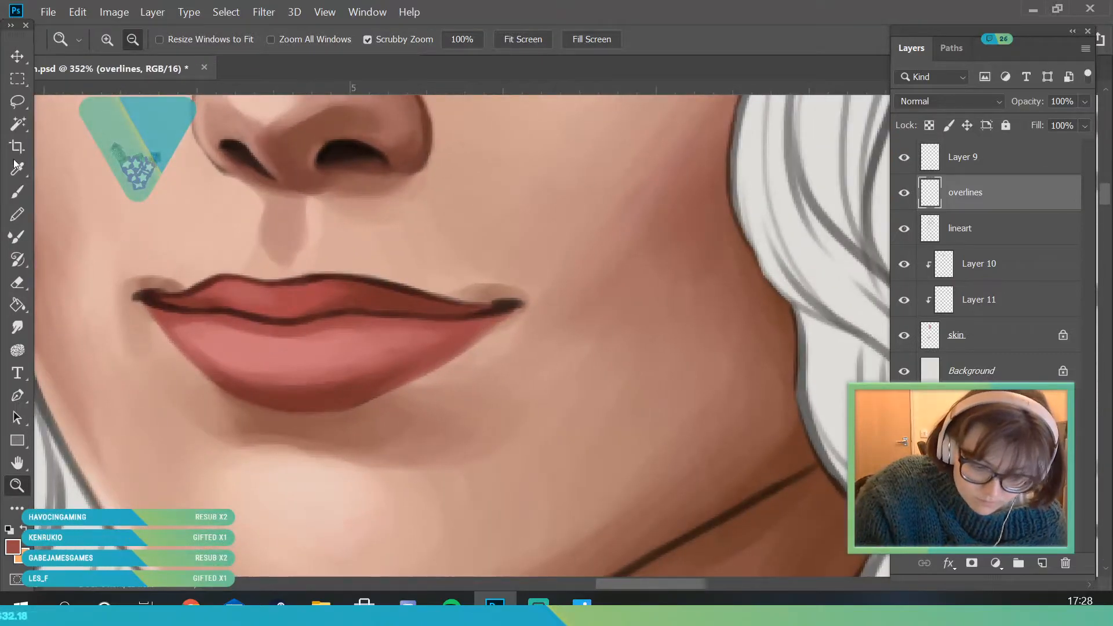
click(18, 169)
click(481, 343)
click(17, 192)
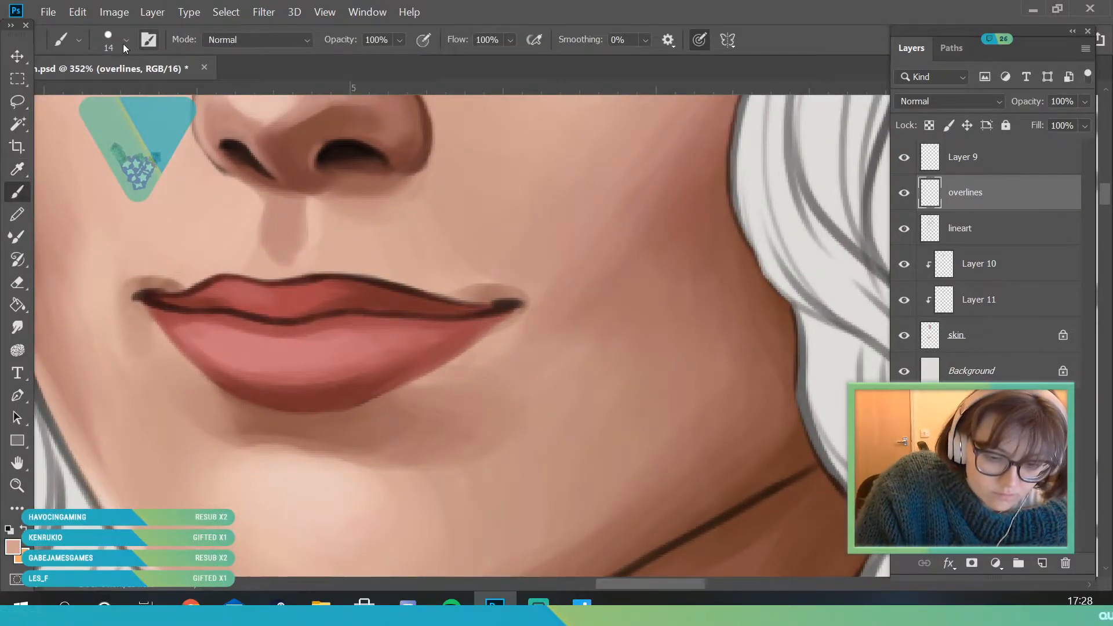
click(124, 42)
click(489, 333)
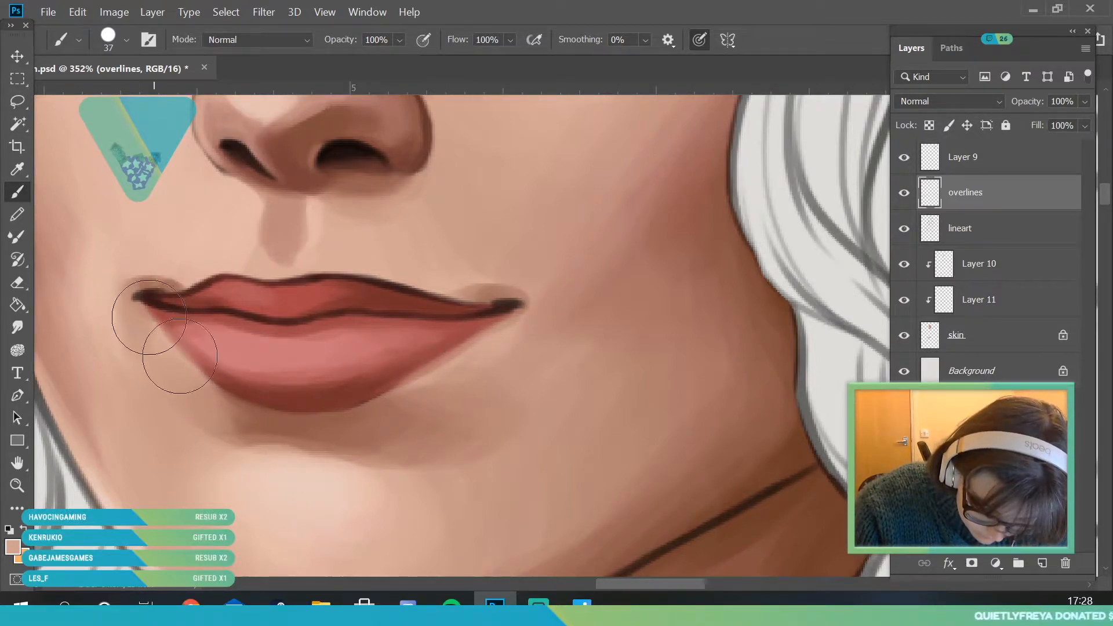
- Sample a red from the upper lip and paint over its top outline away from the bow with a 6 px brush
key(z)
drag(184, 365, 87, 368)
mouse_move(284, 332)
mouse_down()
mouse_move(253, 328)
mouse_move(230, 394)
mouse_up()
drag(142, 290, 151, 306)
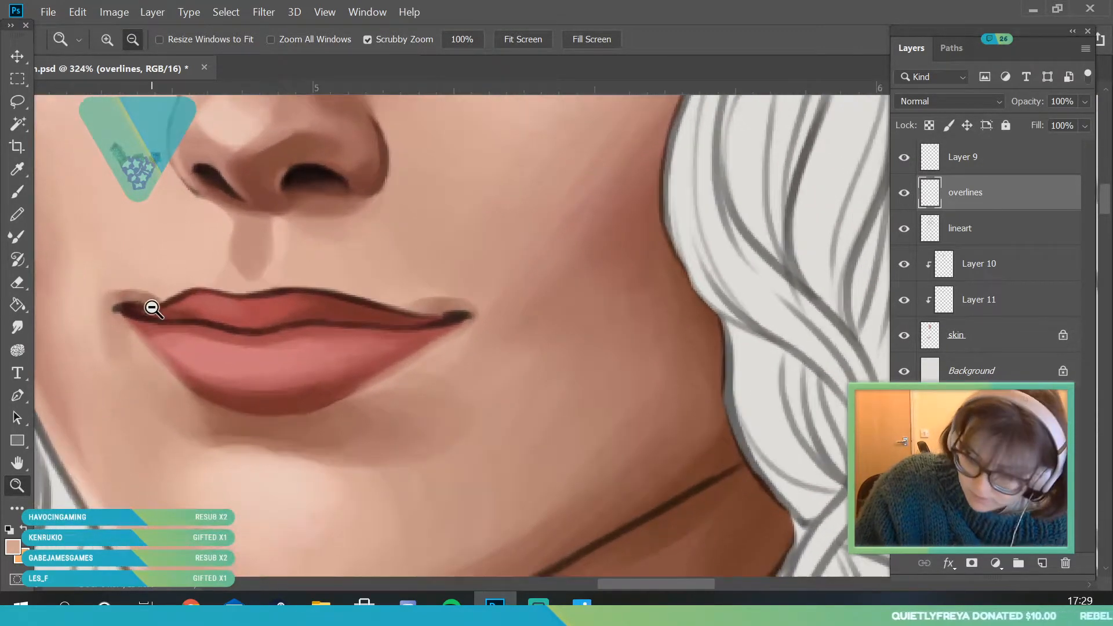
key(i)
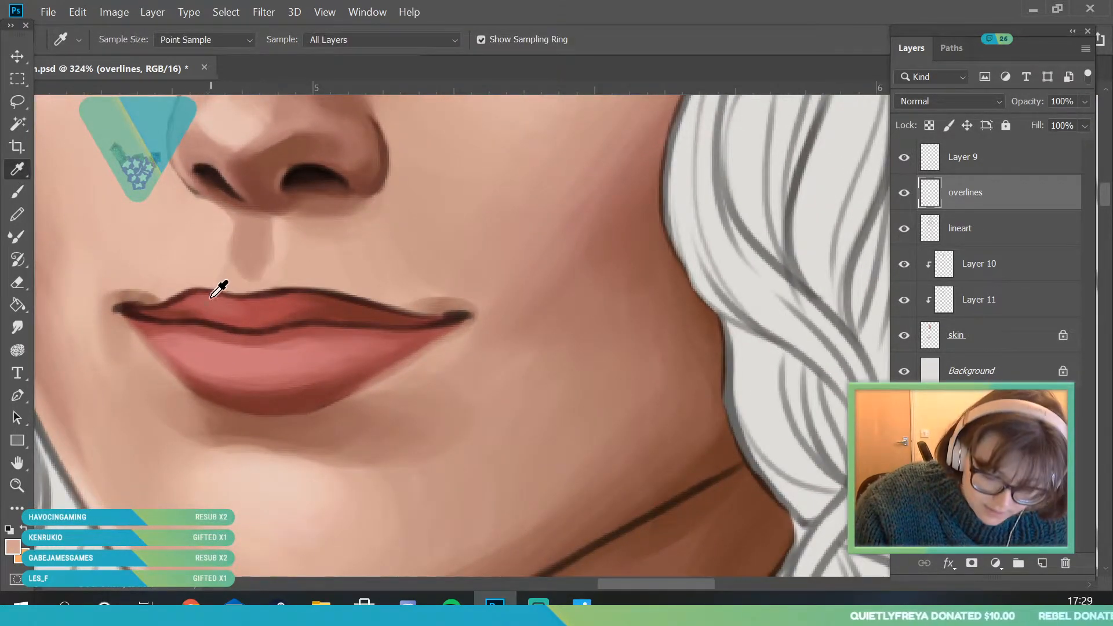
click(187, 298)
key(b)
click(126, 40)
text(9)
key(Return)
click(126, 39)
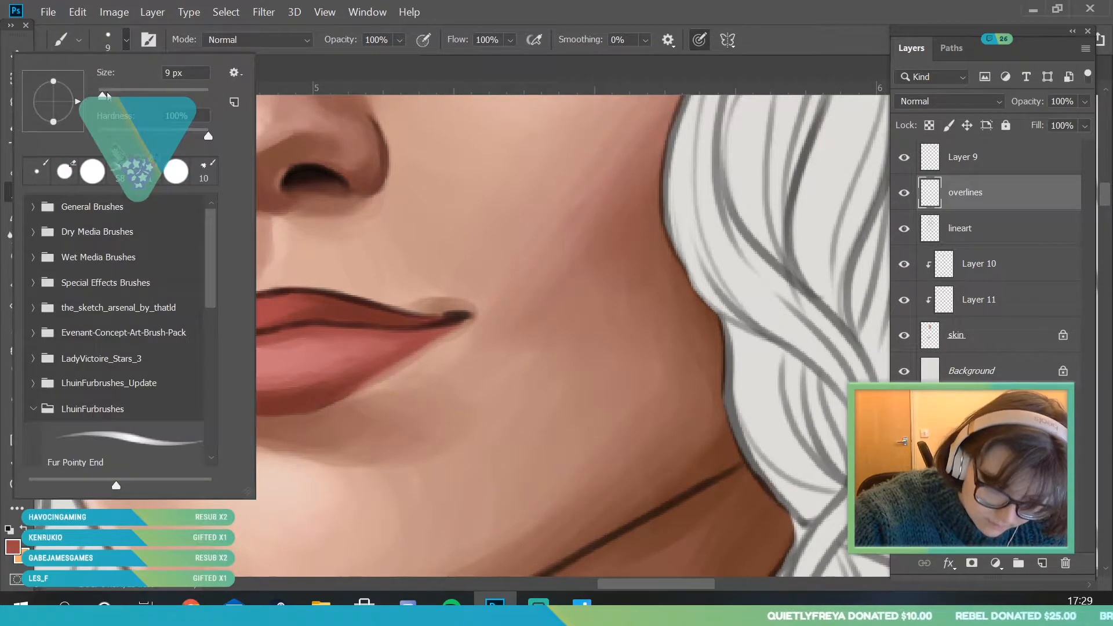
key(Return)
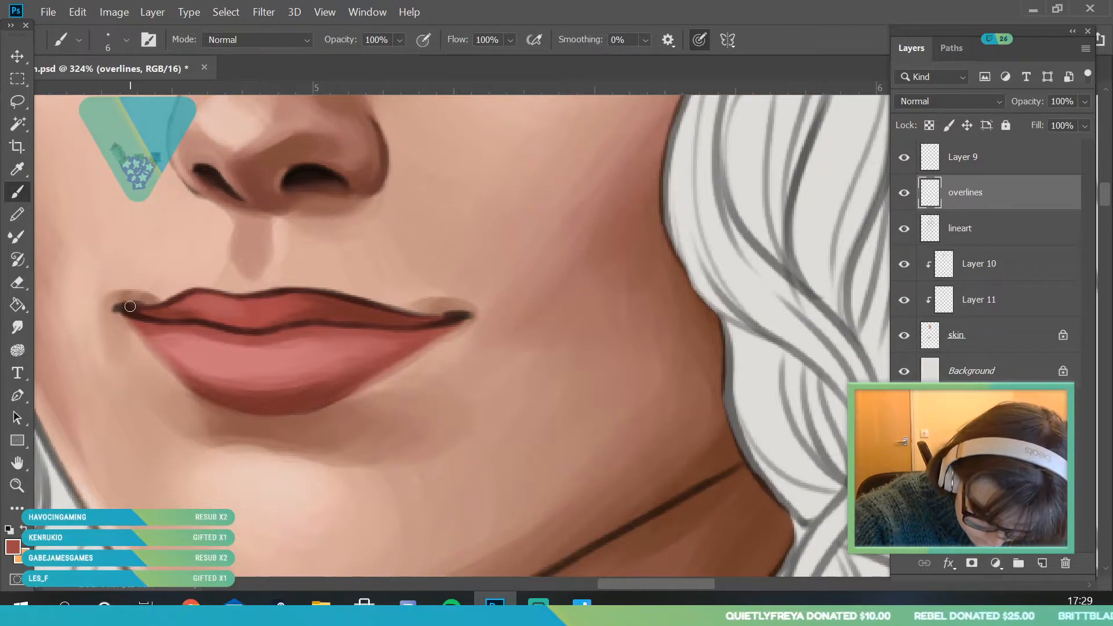
drag(130, 306, 190, 306)
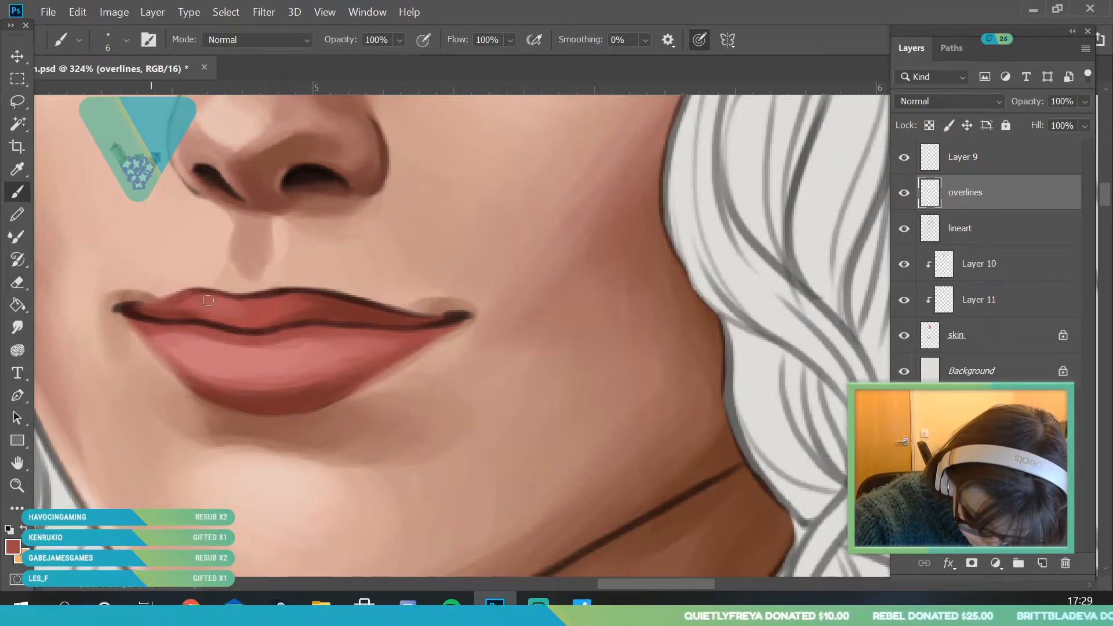
alt+click(219, 302)
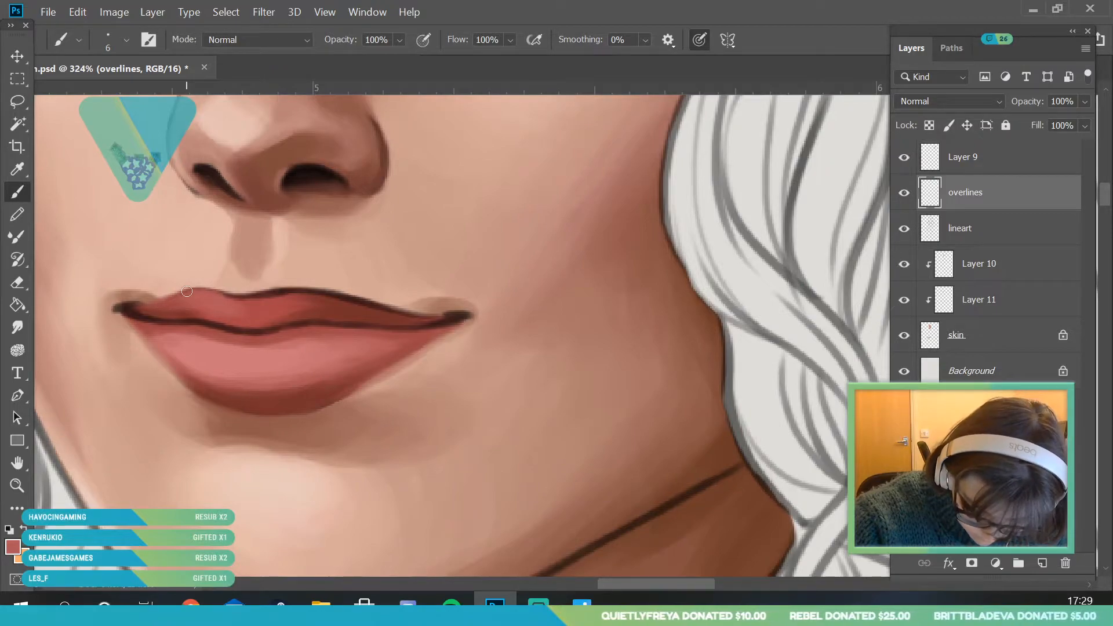
- Sample a mid and a darker red in turn and paint over the upper lip's top outline on the bow side
click(18, 169)
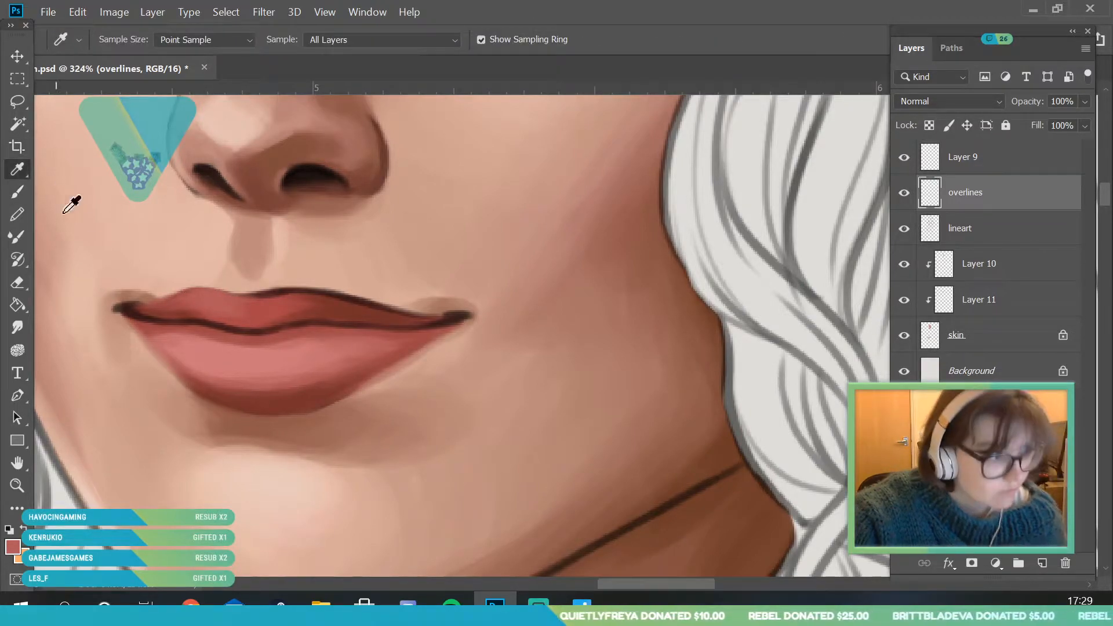
click(313, 289)
click(18, 192)
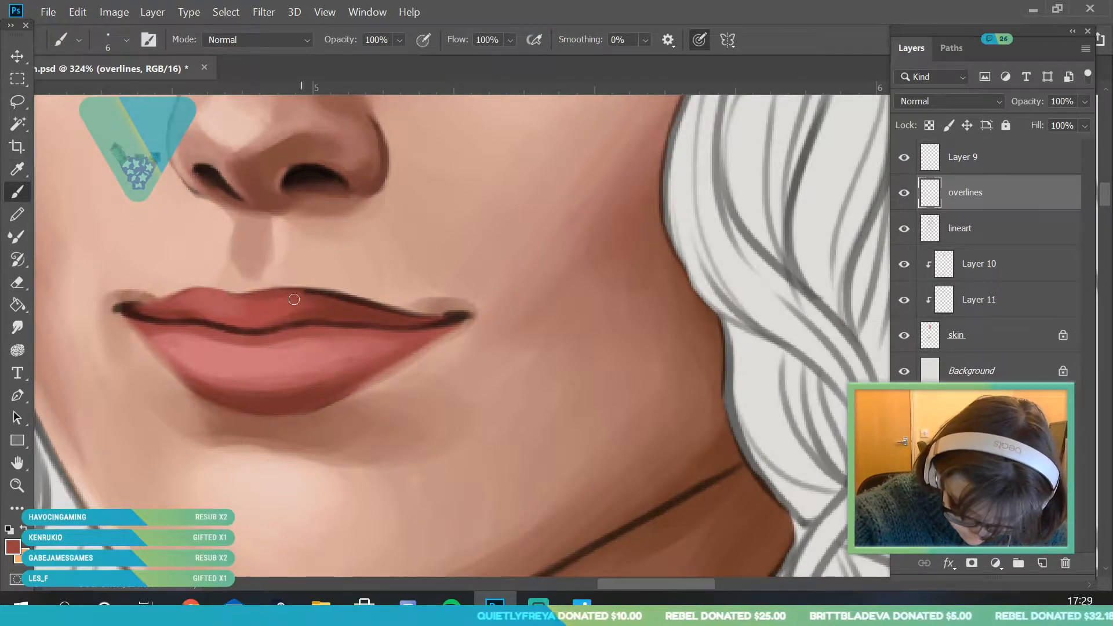
drag(330, 295, 375, 315)
click(17, 169)
click(335, 291)
click(18, 192)
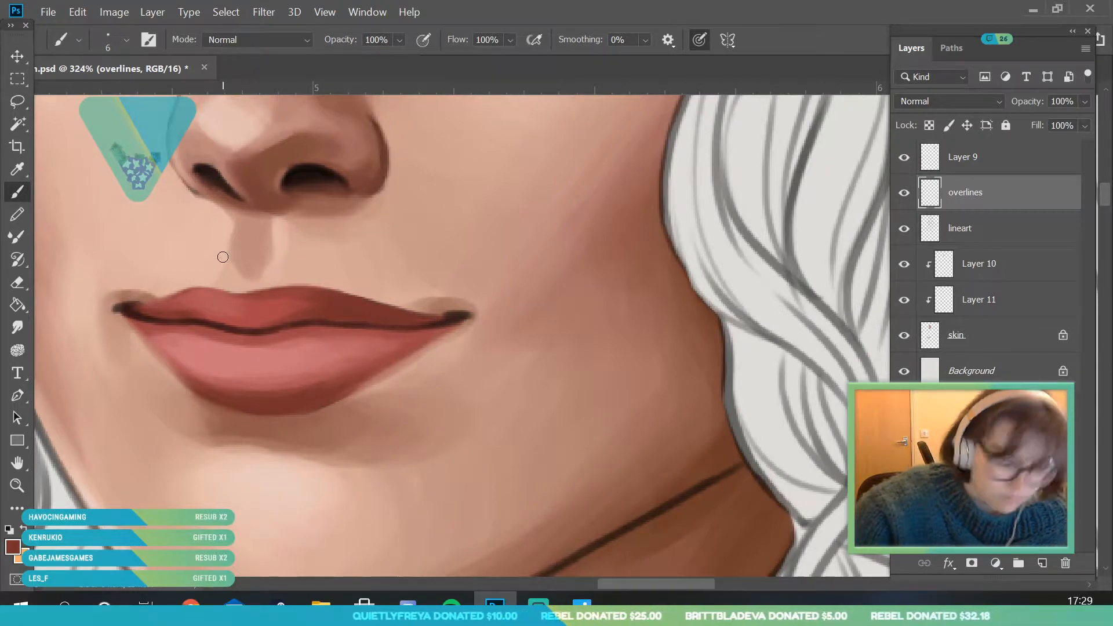
- Set the foreground color to dark red #431815 and repaint the line between the lips and the dark mouth corners
click(18, 169)
click(417, 318)
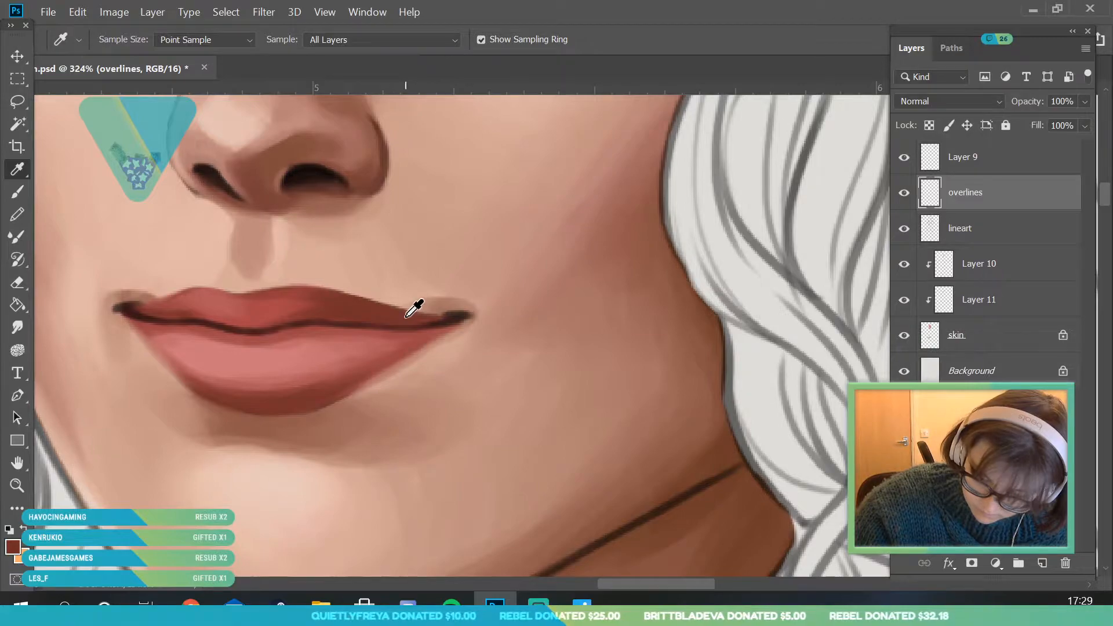
click(12, 547)
click(802, 243)
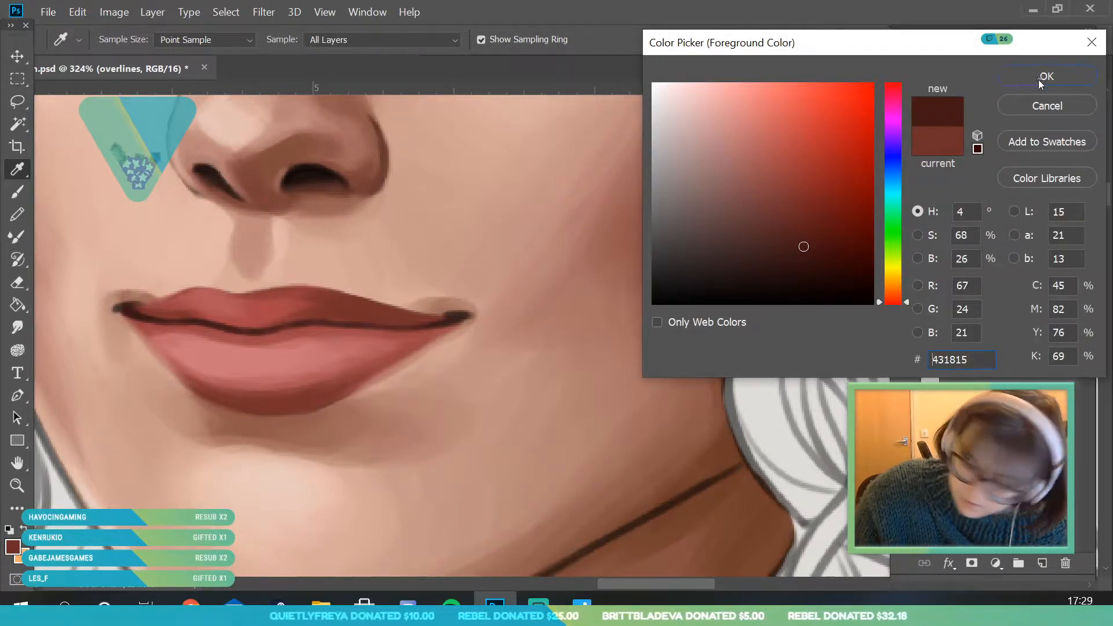
click(1040, 76)
click(18, 191)
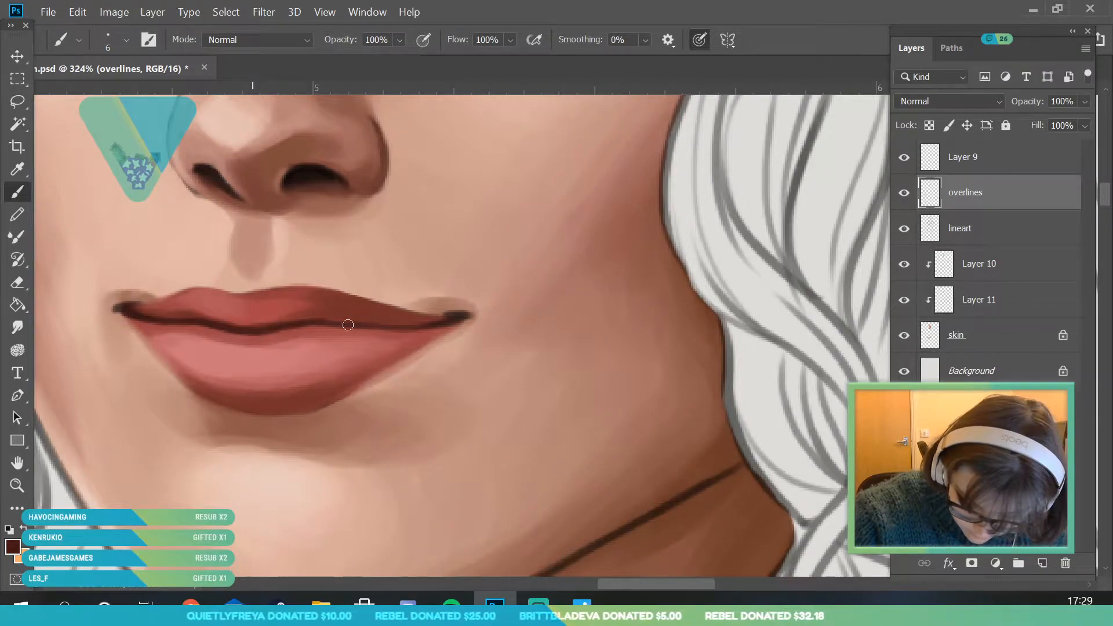
drag(371, 305, 427, 320)
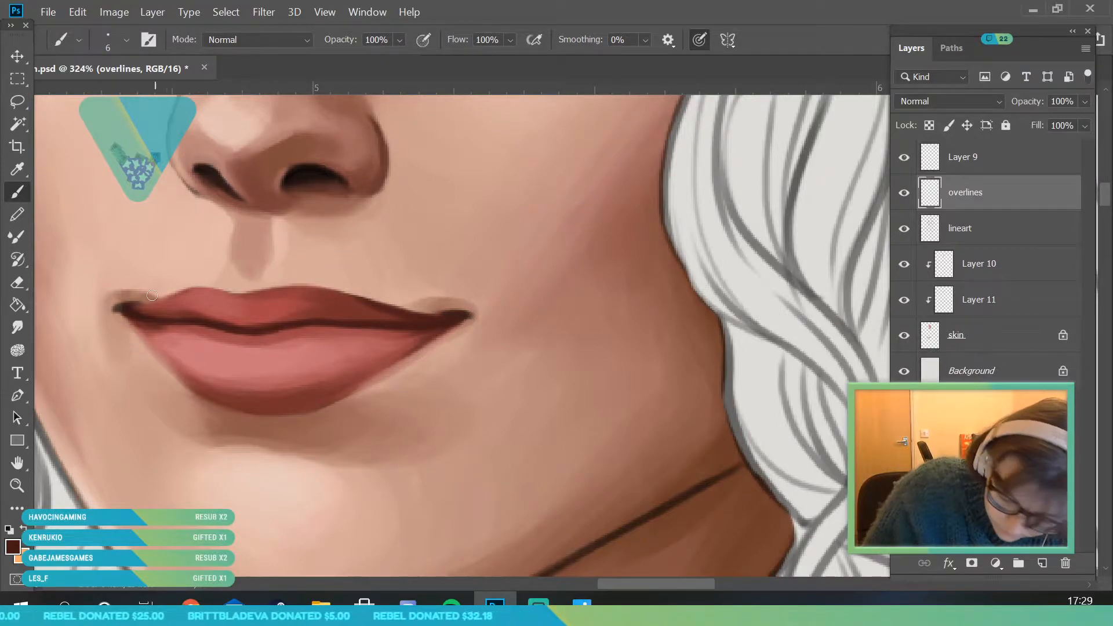
- Sample a brown from the shading under the nose and soften both mouth corners into the skin with a 12 px brush
key(i)
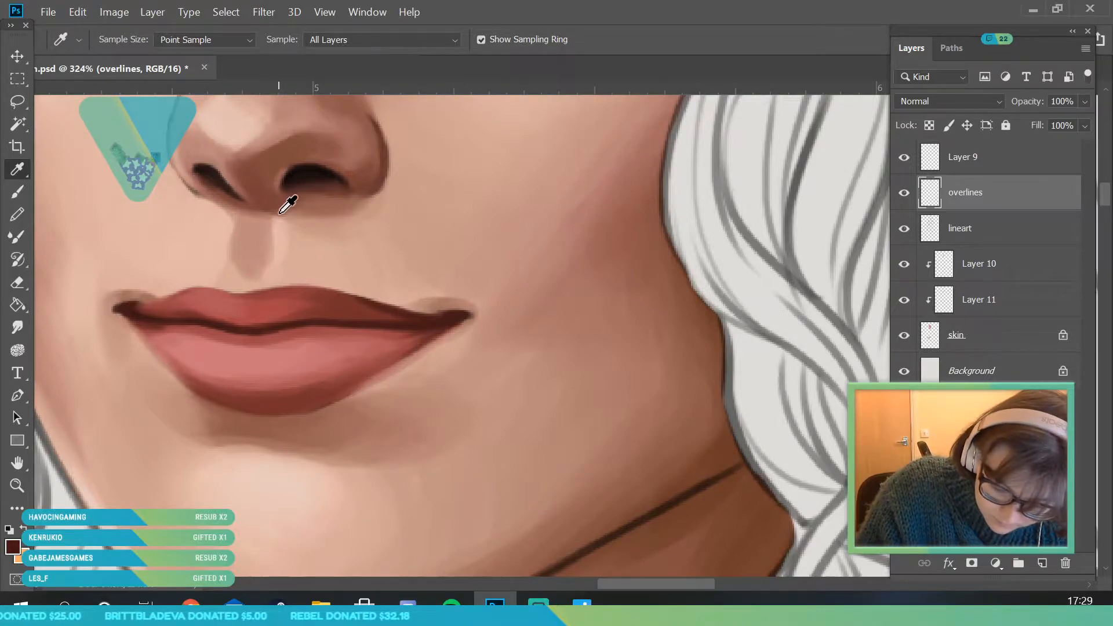
click(237, 187)
click(22, 190)
click(125, 40)
click(205, 186)
click(279, 310)
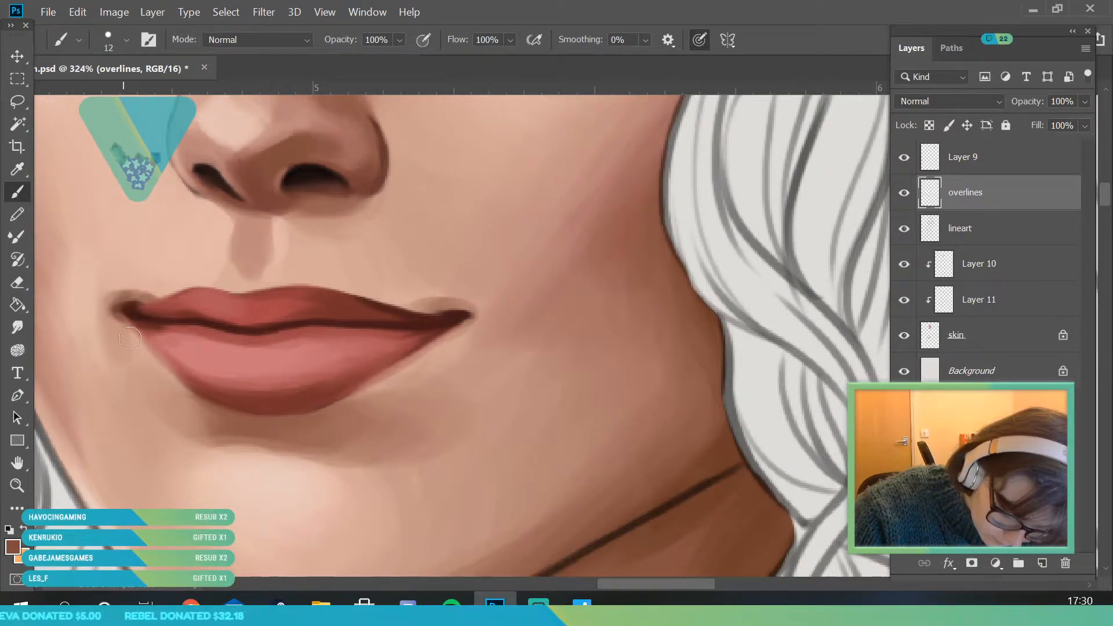
drag(444, 318, 469, 318)
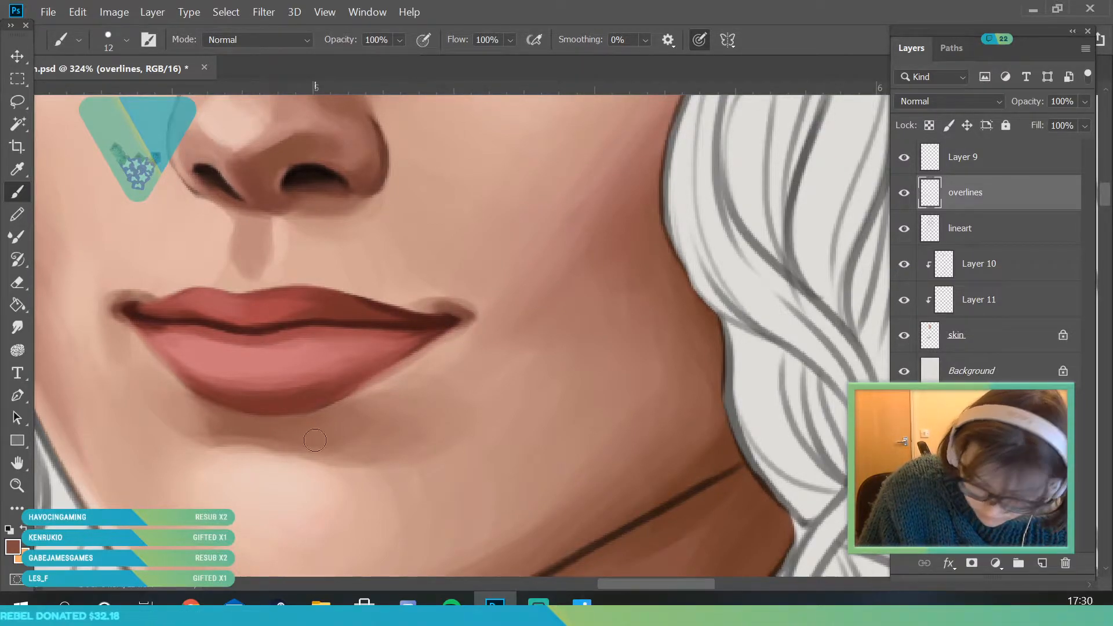
- Sample a dark red from the lower lip and touch up the lip's lower shading with a 12 px brush
key(z)
drag(315, 440, 174, 444)
drag(256, 373, 267, 447)
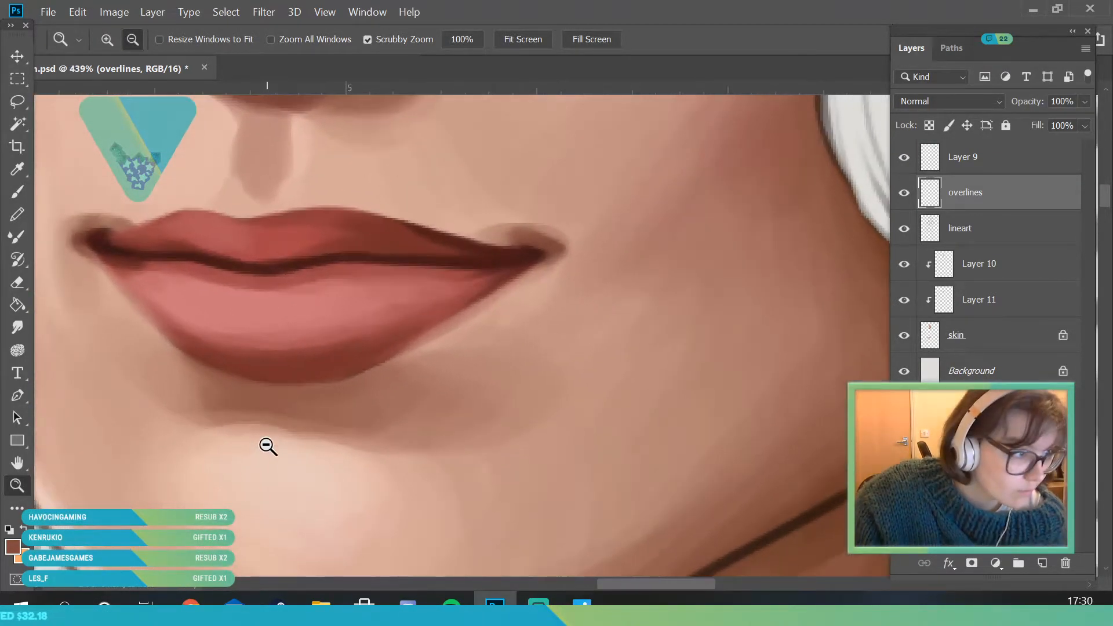
click(20, 171)
click(249, 342)
click(18, 193)
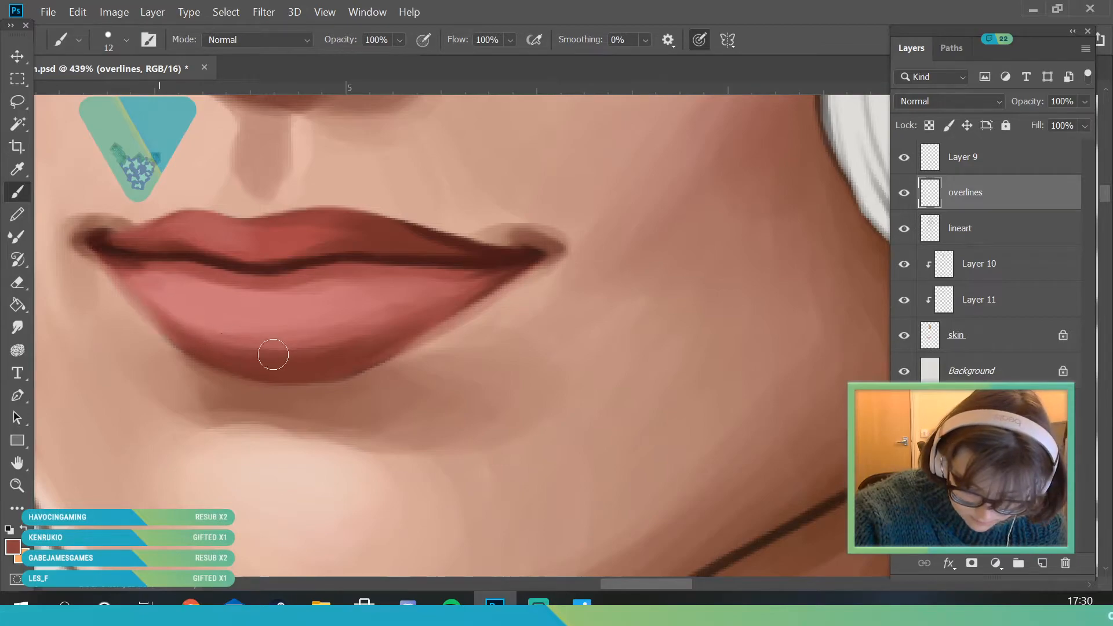
- Sample a mid red from the lower lip and blend its shading toward the bow side with a 34 px brush
click(17, 170)
click(247, 336)
click(17, 192)
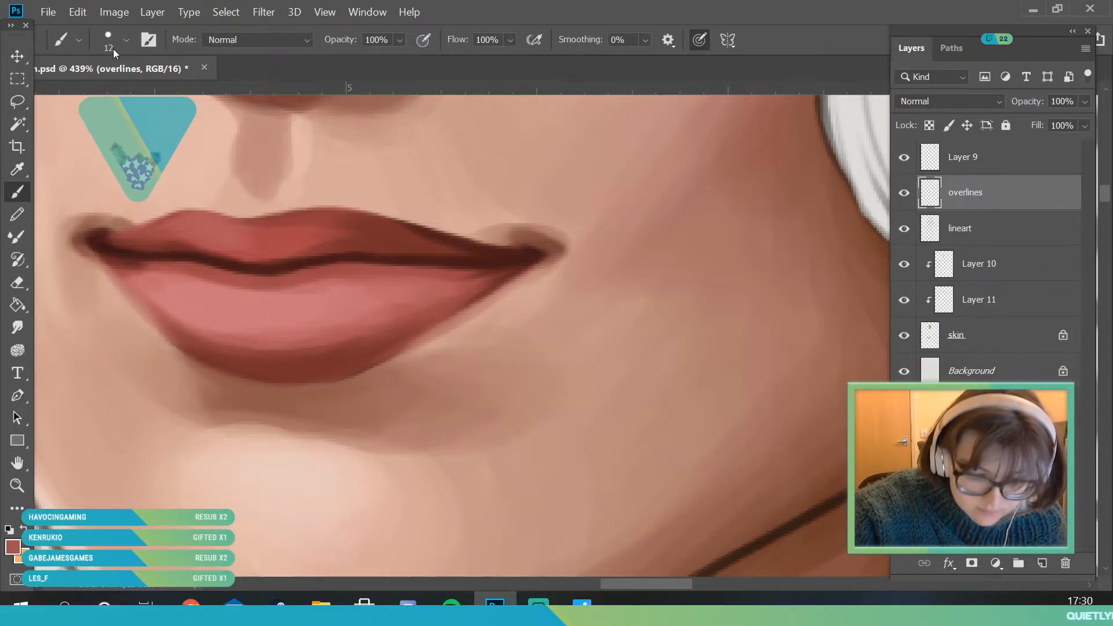
click(116, 43)
click(114, 94)
mouse_move(306, 355)
mouse_down()
mouse_move(264, 354)
mouse_move(188, 324)
mouse_move(339, 337)
mouse_move(284, 355)
mouse_move(171, 322)
mouse_move(364, 339)
mouse_move(273, 361)
mouse_move(383, 321)
mouse_up()
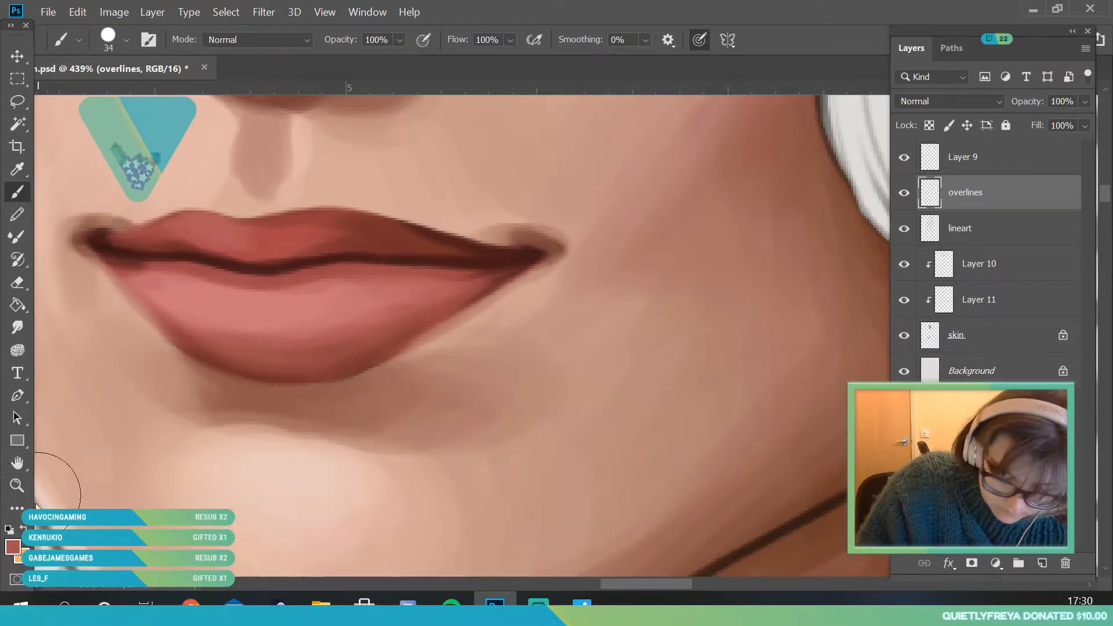
- Sample a darker red from the lower lip's edge and refine the lip's bottom contour with a 12 px brush
click(17, 485)
alt+click(153, 434)
drag(151, 432, 115, 438)
drag(213, 343, 238, 423)
click(19, 173)
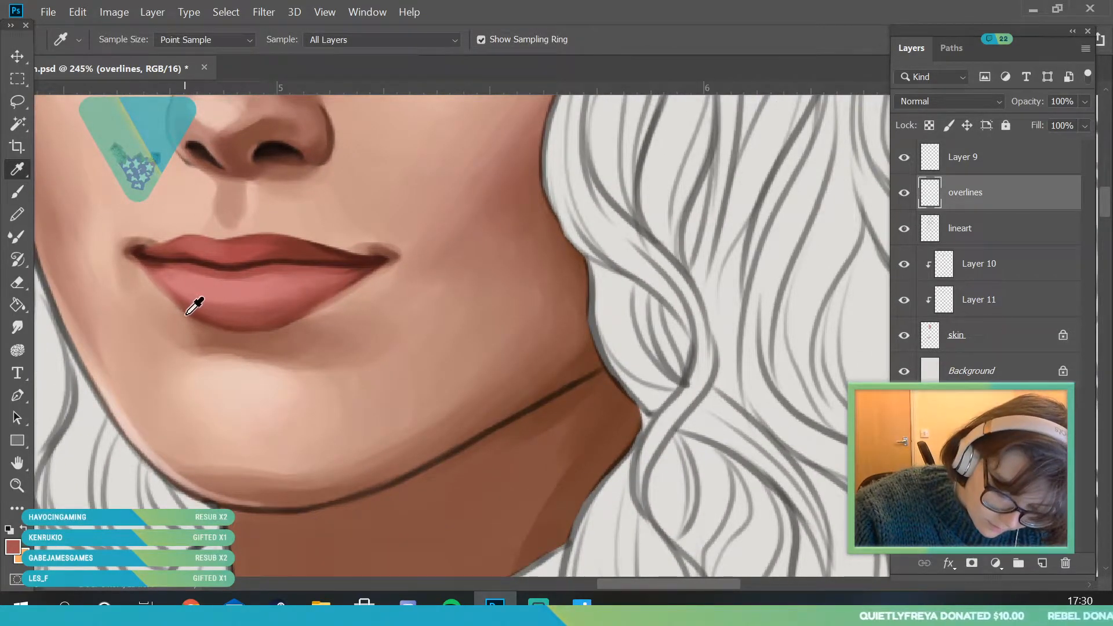
click(183, 308)
click(18, 192)
click(125, 41)
drag(114, 96, 105, 96)
click(298, 290)
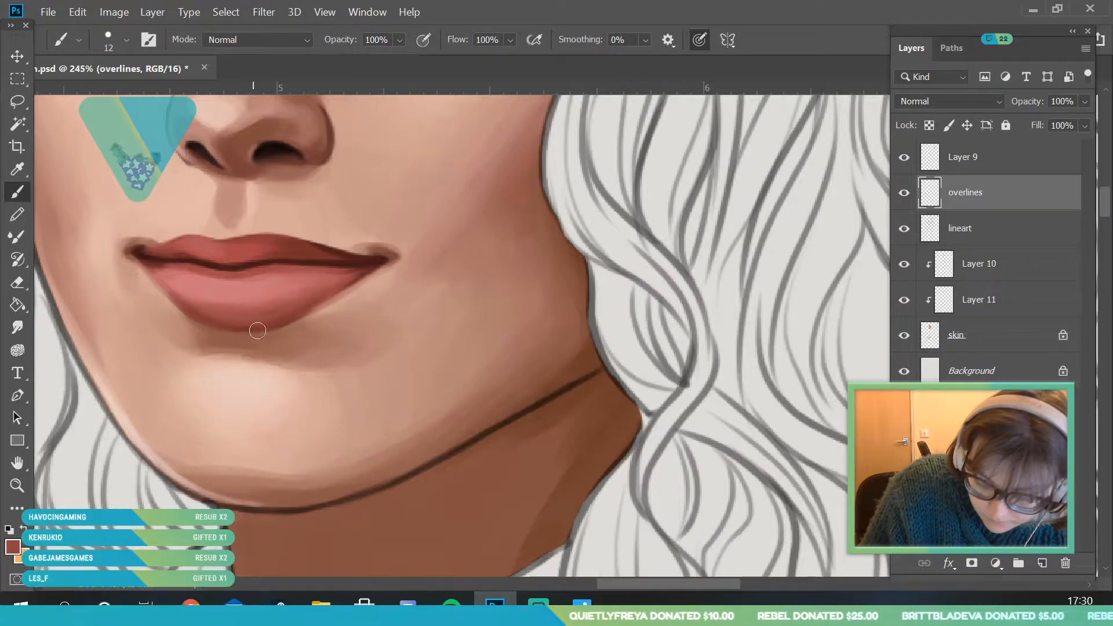
- Sample reddish tones from the lower lip's bow-side edge and soften that edge into the skin with a 12 px brush
key(i)
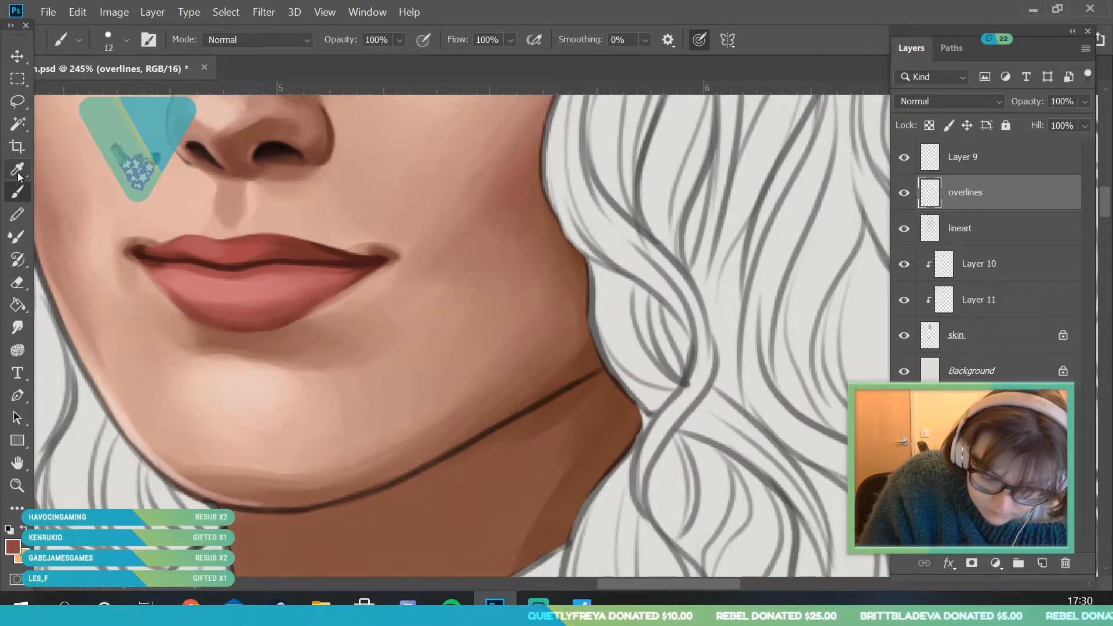
click(311, 309)
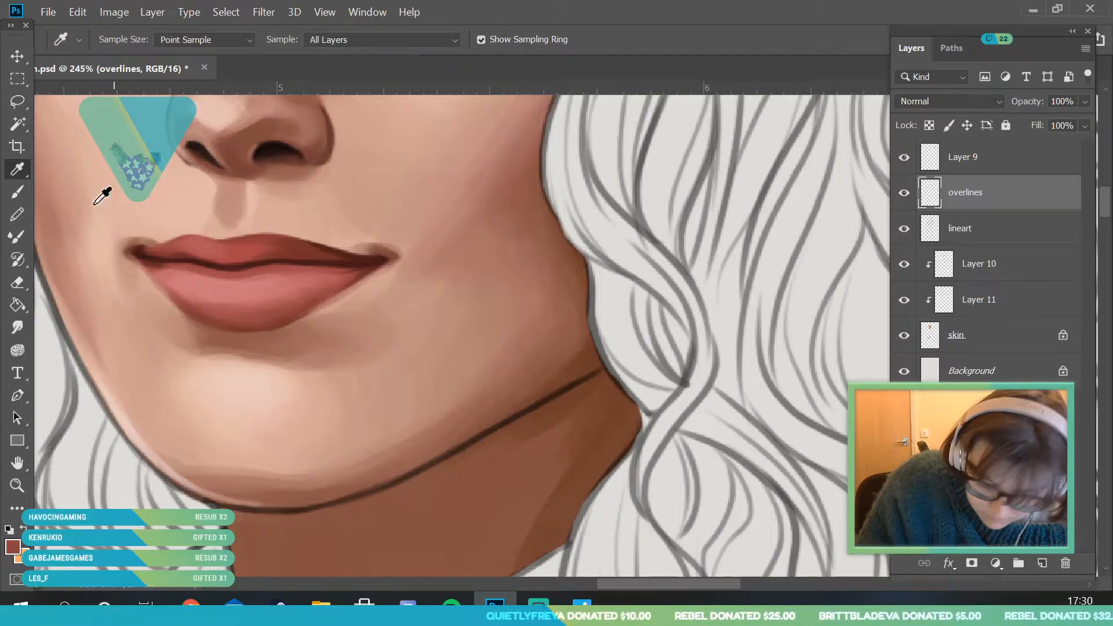
key(b)
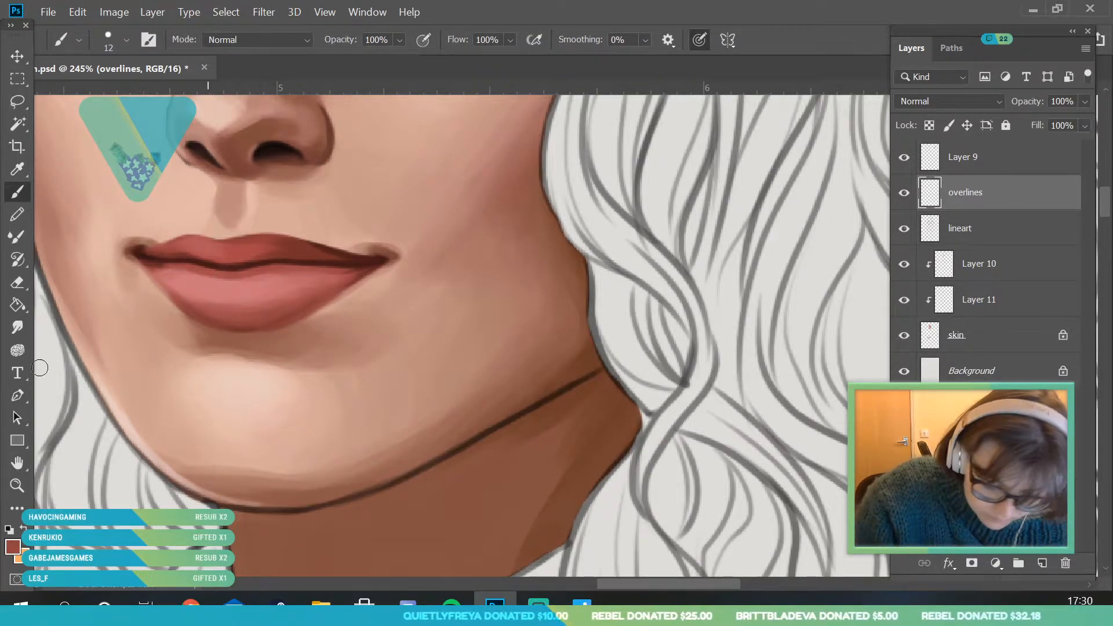
click(17, 485)
drag(271, 346, 256, 392)
drag(252, 326, 290, 313)
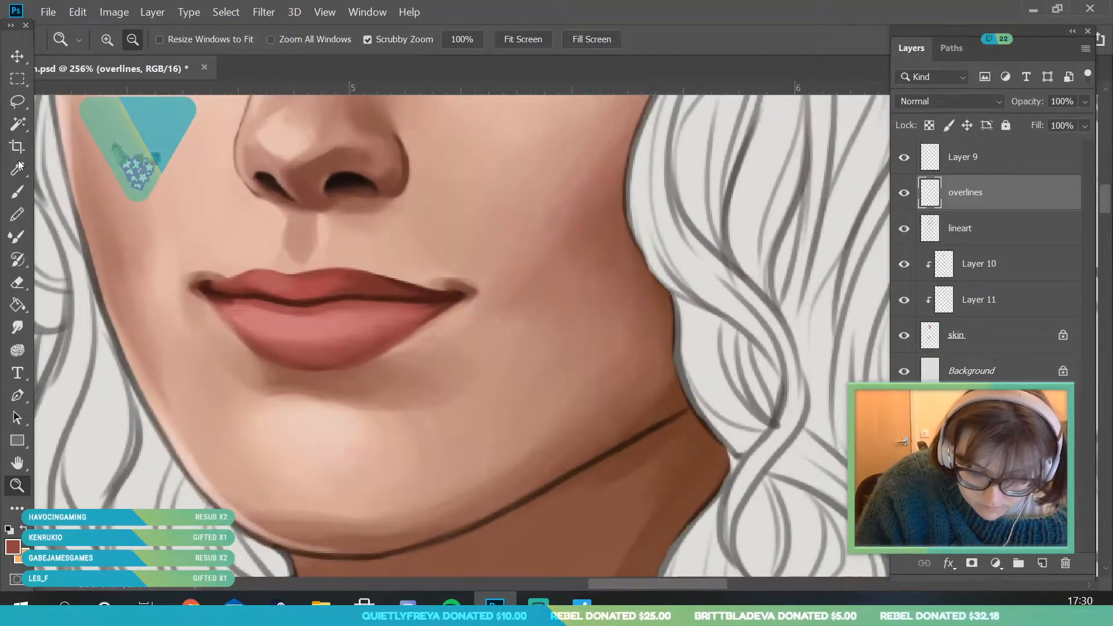
click(18, 167)
click(370, 364)
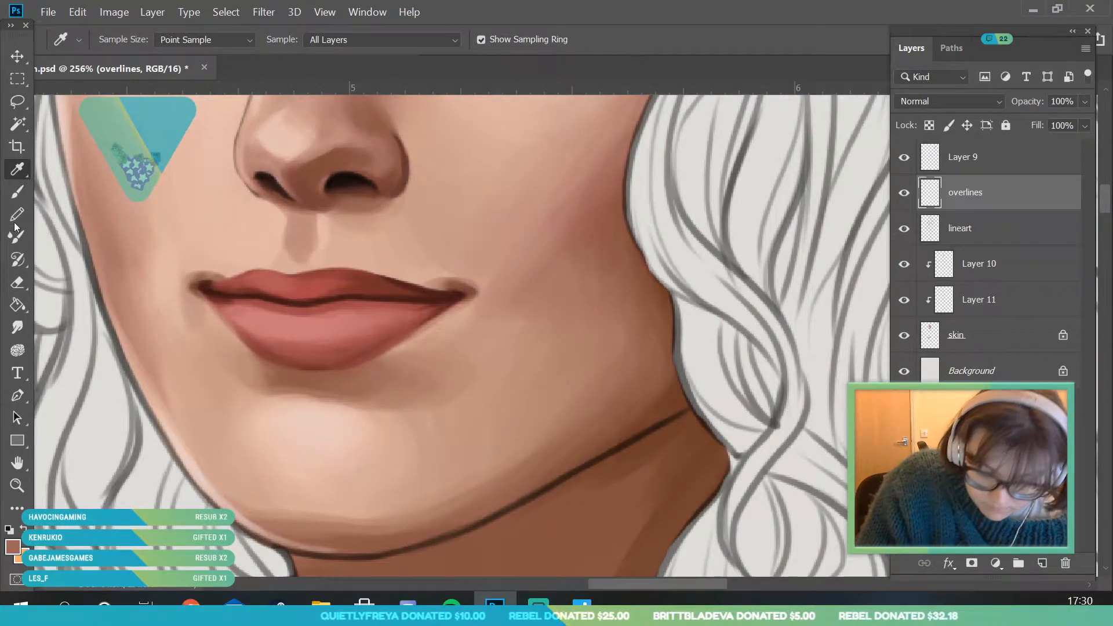
key(b)
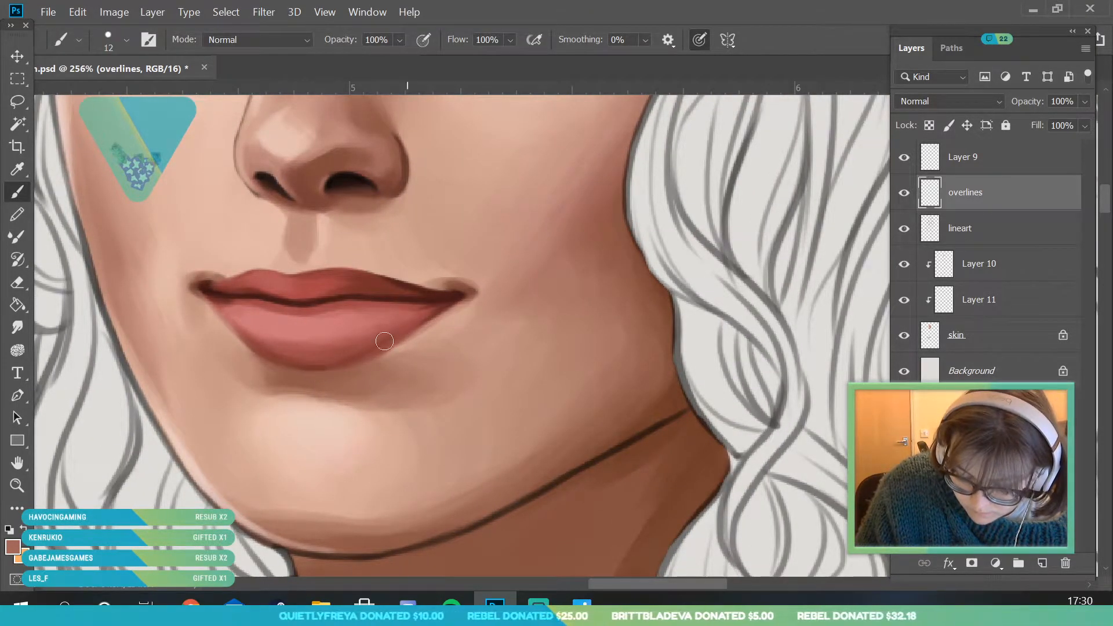
- Sample light skin tones near the mouth and blend the skin around it on the skin layer with a 39 px brush
click(18, 485)
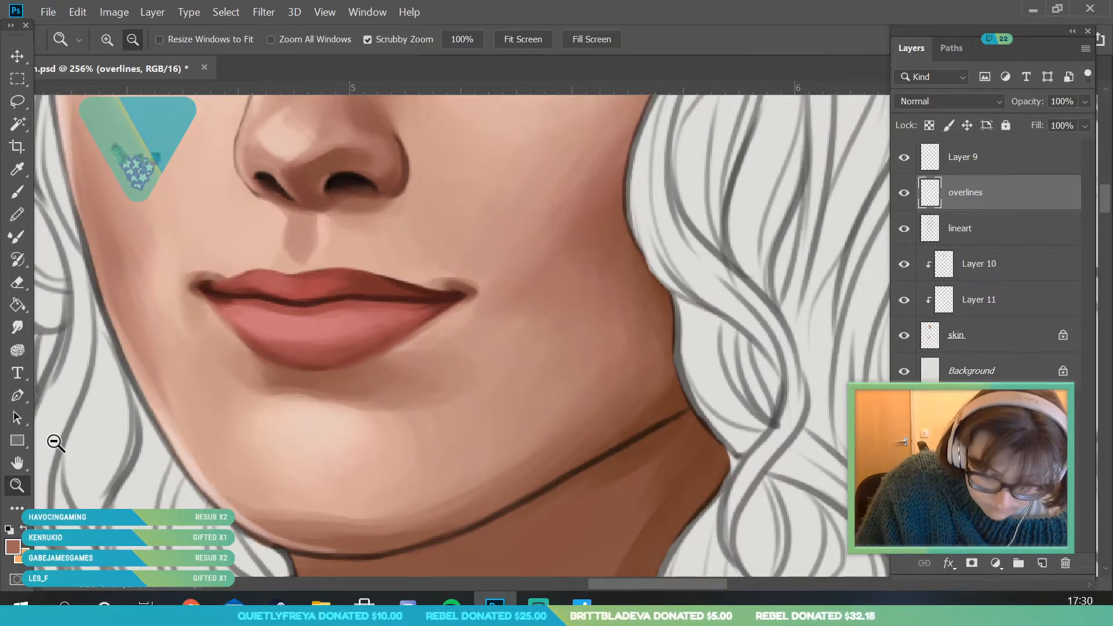
drag(268, 325, 241, 400)
drag(302, 350, 290, 442)
drag(355, 319, 334, 410)
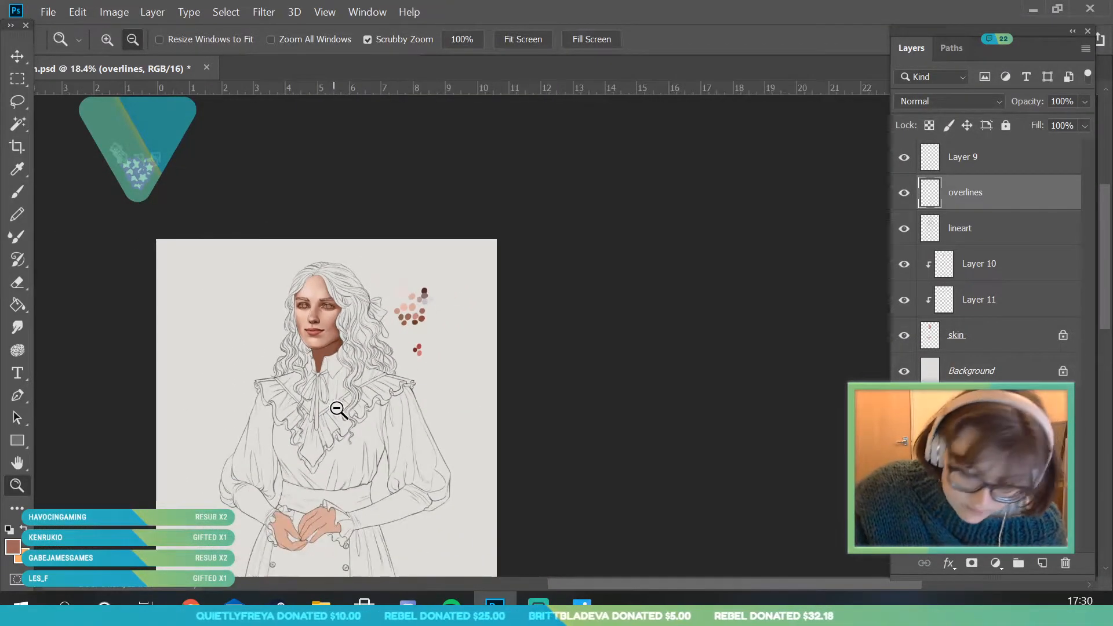
drag(312, 326, 354, 429)
drag(290, 352, 314, 409)
click(18, 169)
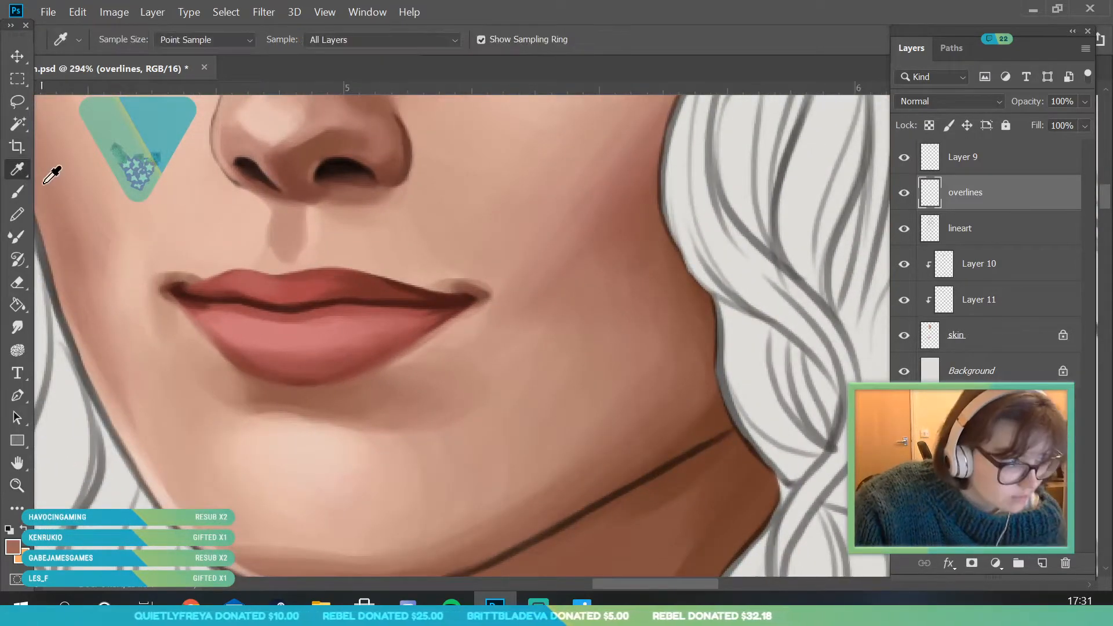
click(204, 326)
key(b)
click(119, 39)
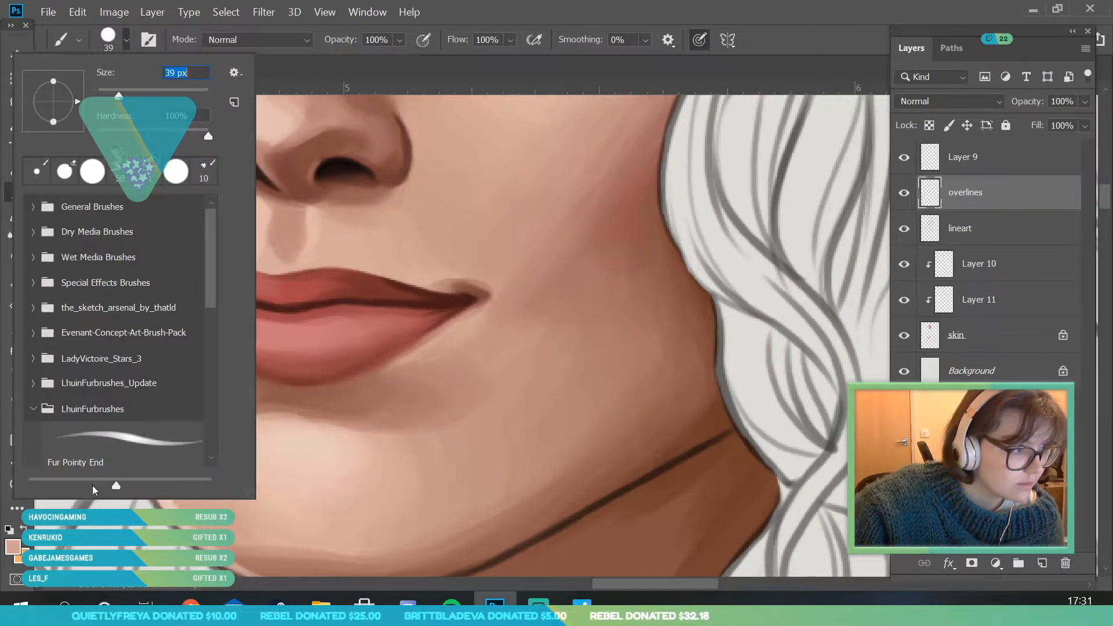
key(Return)
click(904, 198)
click(905, 199)
click(1000, 334)
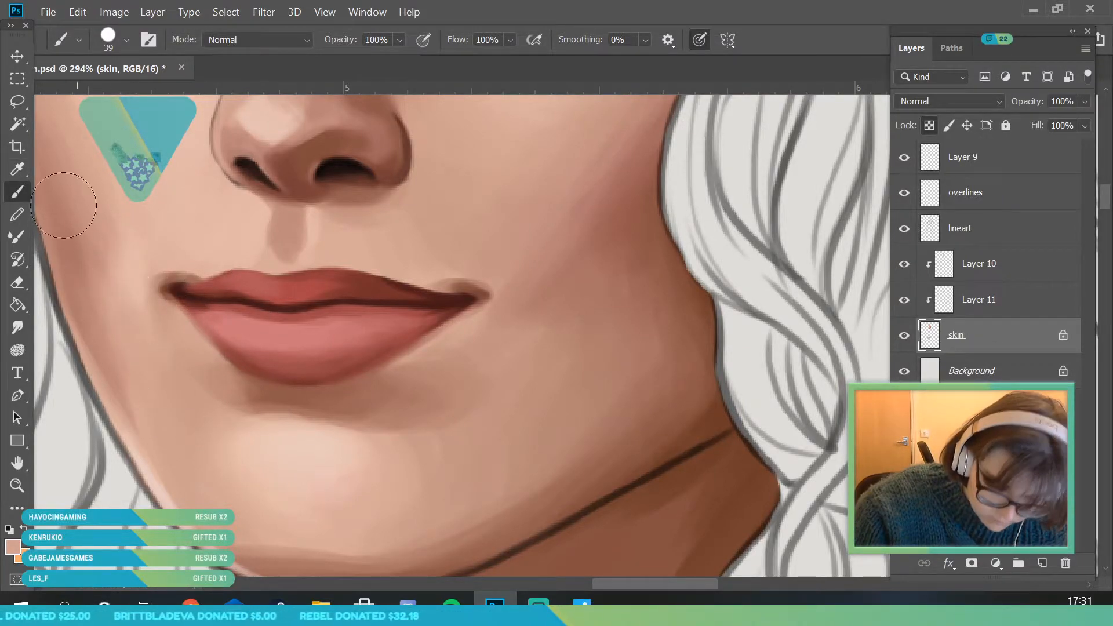
key(i)
key(b)
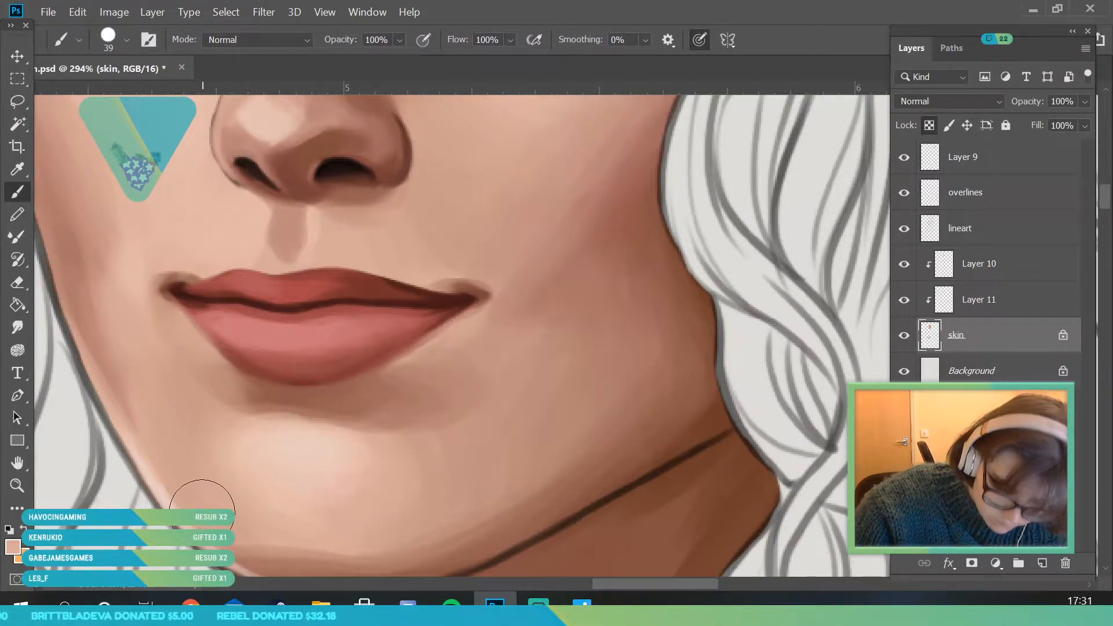
- Sample a pink skin tone from beside the mouth and blend the cheek away from the bow with a 56 px brush
key(z)
alt+click(115, 497)
drag(115, 497, 134, 564)
drag(175, 341, 200, 426)
key(i)
click(144, 294)
click(17, 192)
click(126, 40)
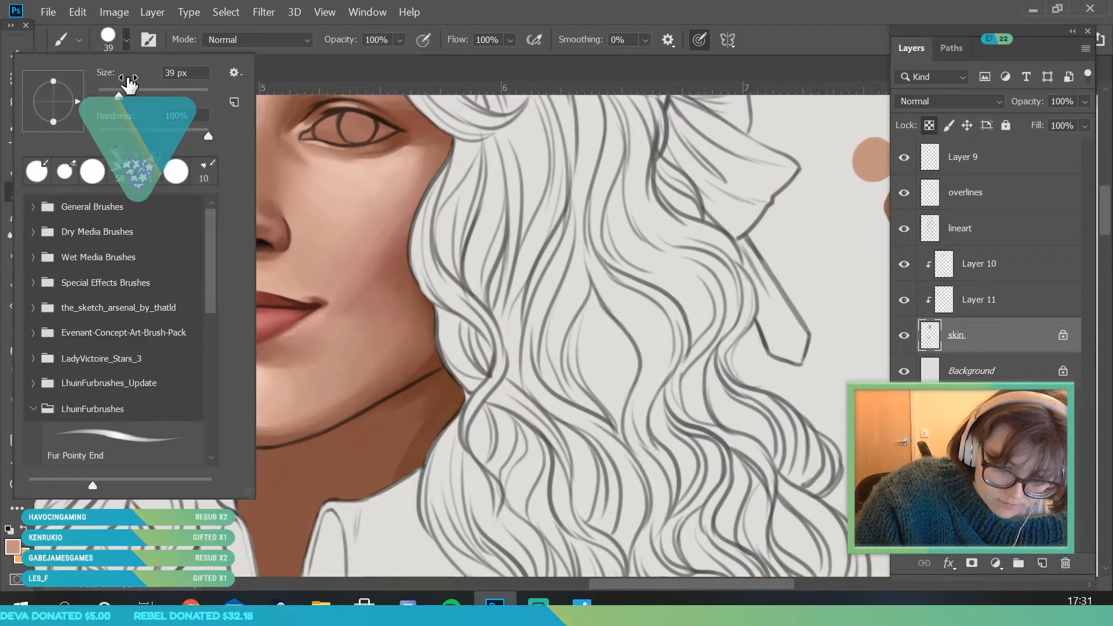
click(175, 516)
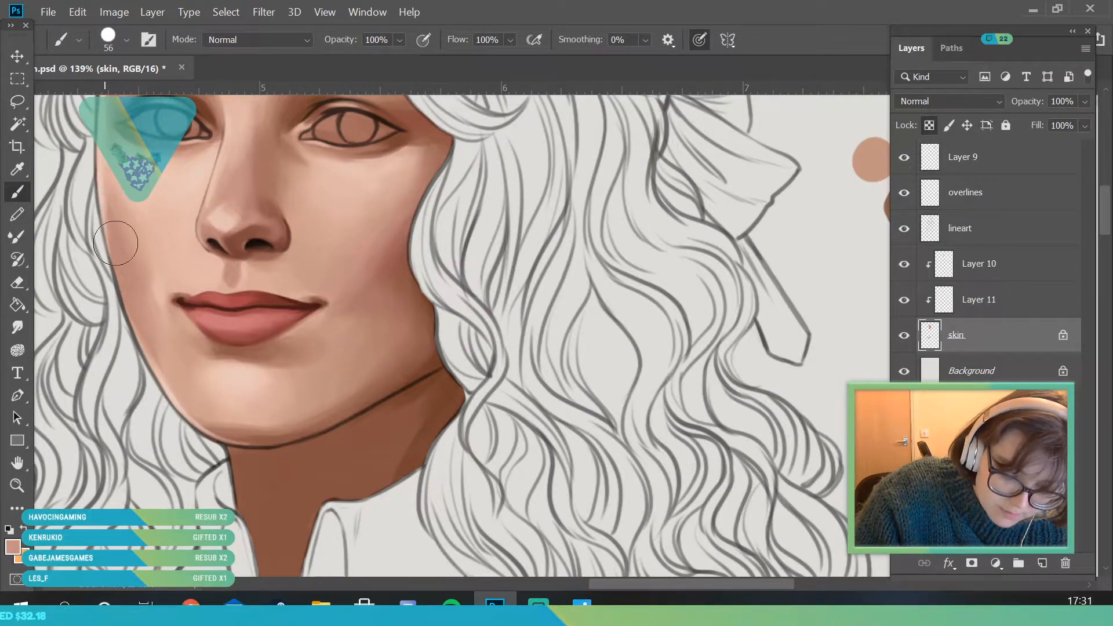
- On the overlines layer, sample a red from the lower lip and smooth the lip's edges with an 18 px brush
key(z)
drag(229, 299, 174, 301)
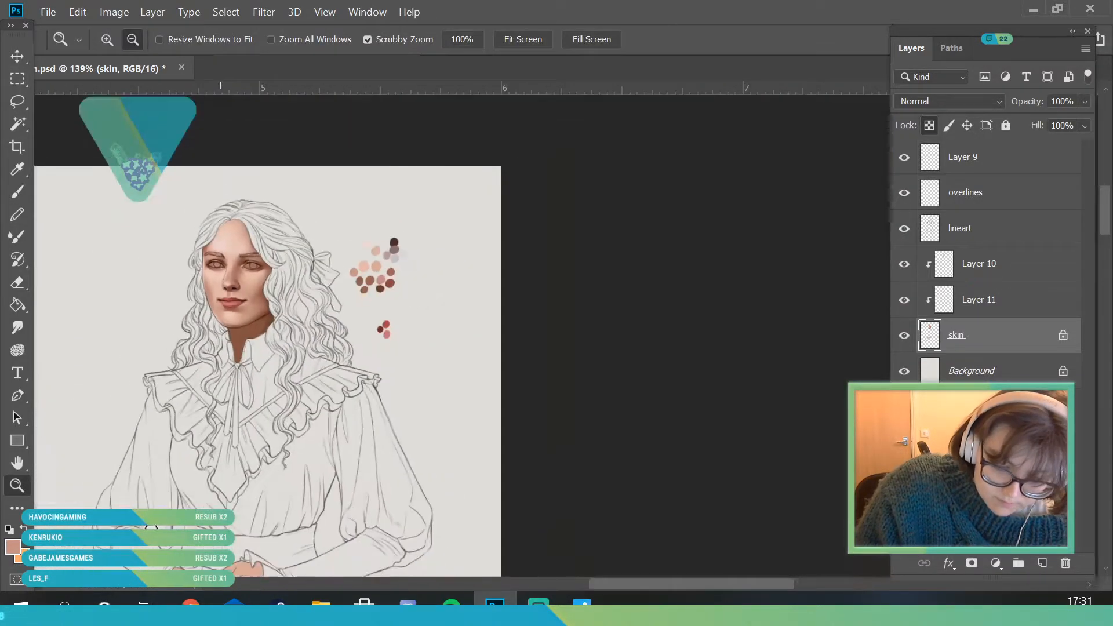
drag(257, 267, 343, 394)
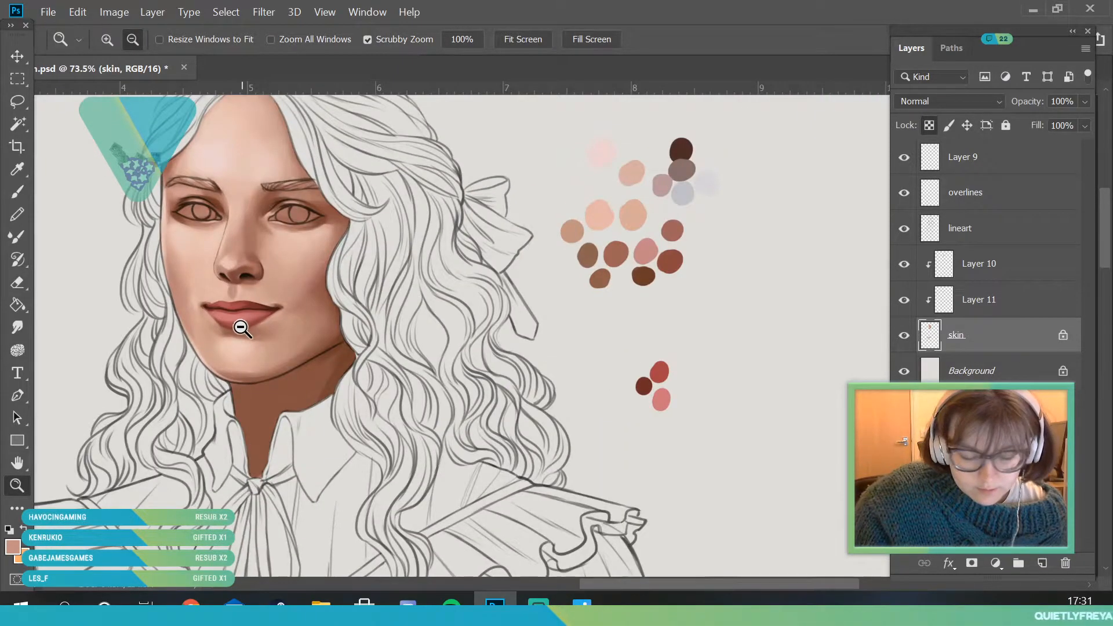
drag(211, 319, 232, 374)
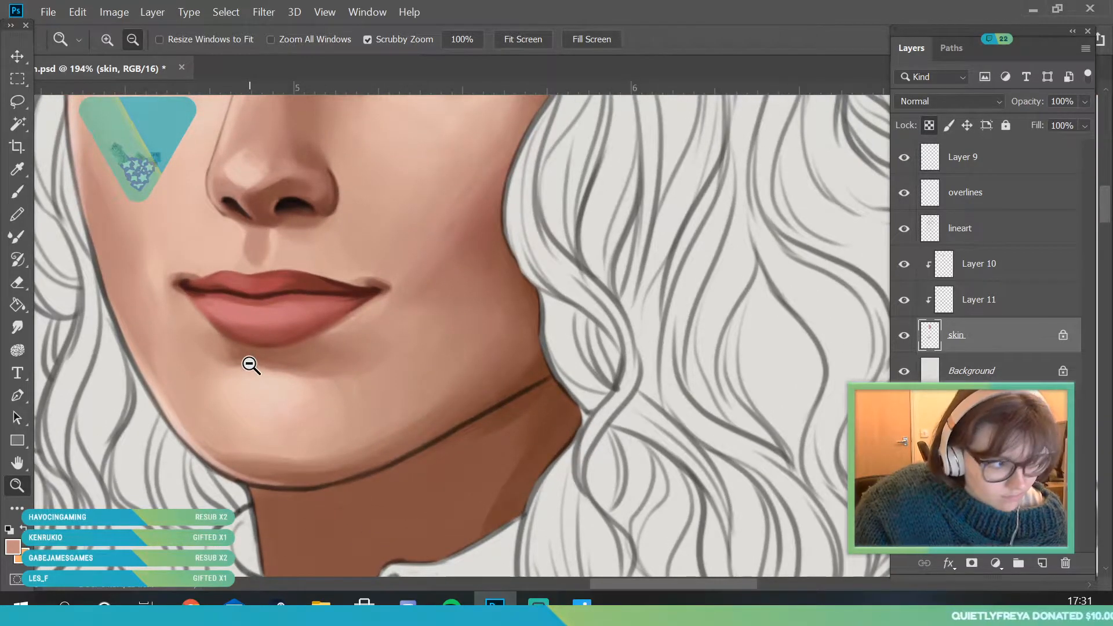
drag(349, 397, 406, 465)
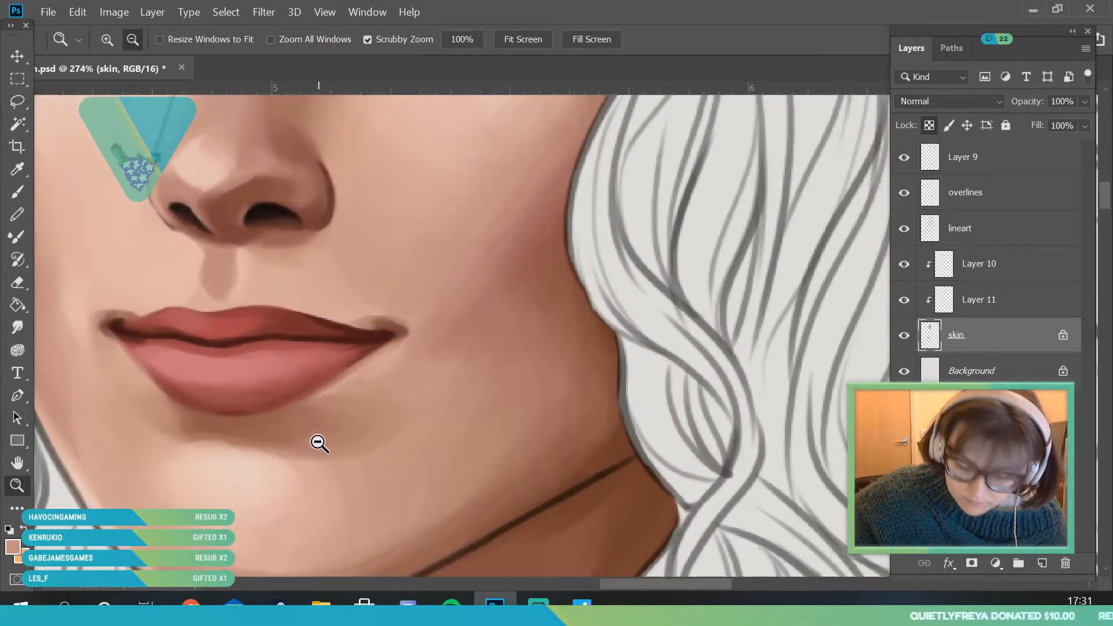
click(1003, 200)
key(i)
click(150, 365)
click(22, 191)
click(125, 40)
drag(112, 93, 107, 93)
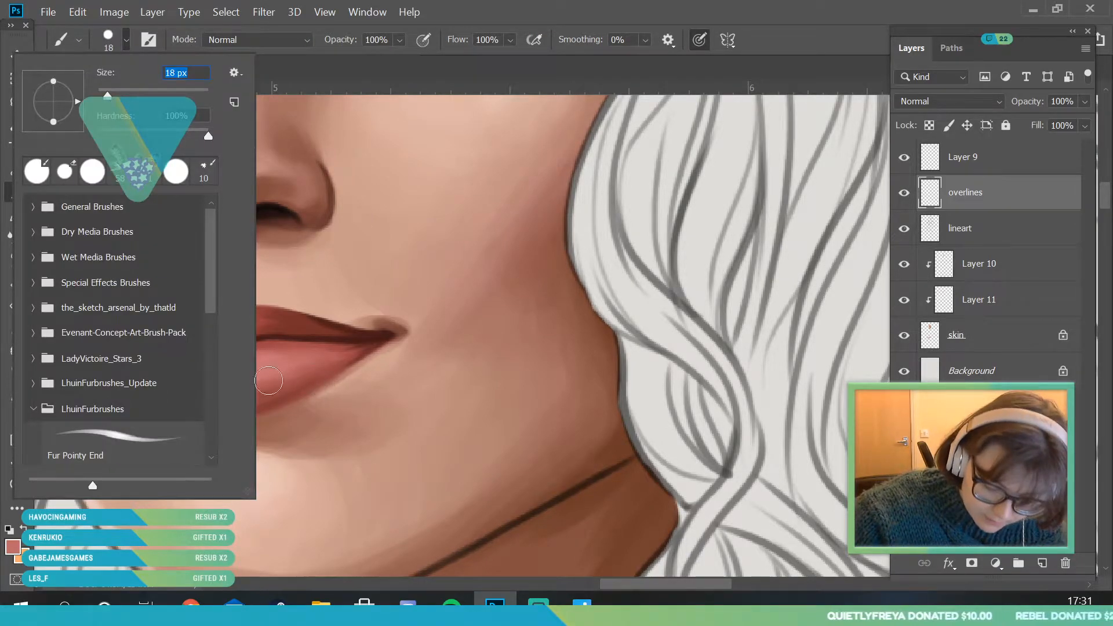
click(275, 397)
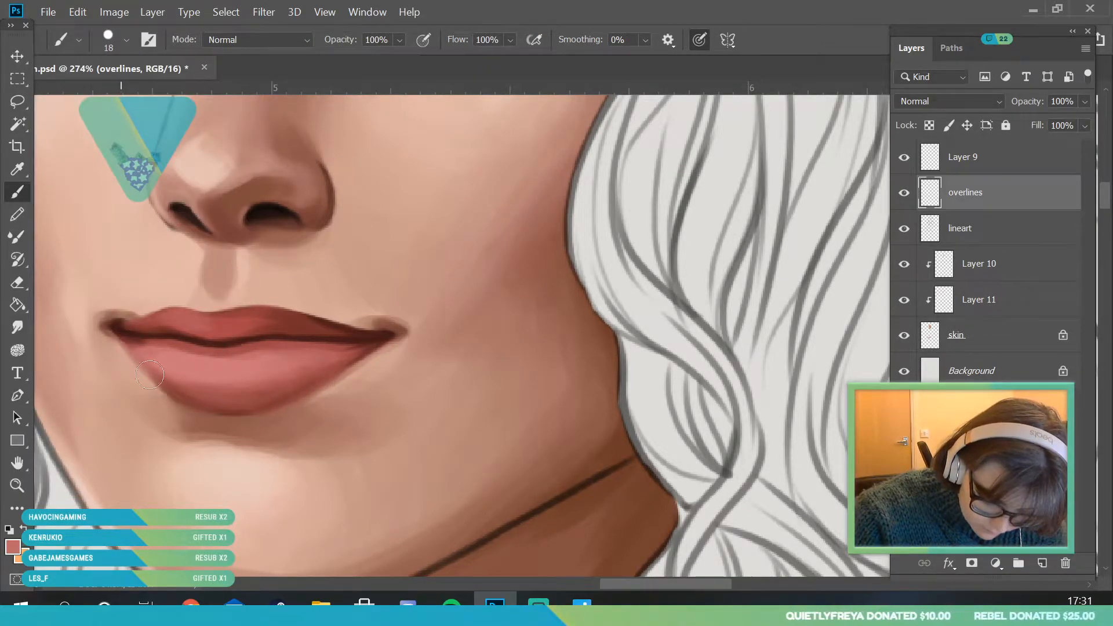
- Sample a dark red and a lighter red in turn and blend the lower lip's shading with the 18 px brush
alt+click(174, 380)
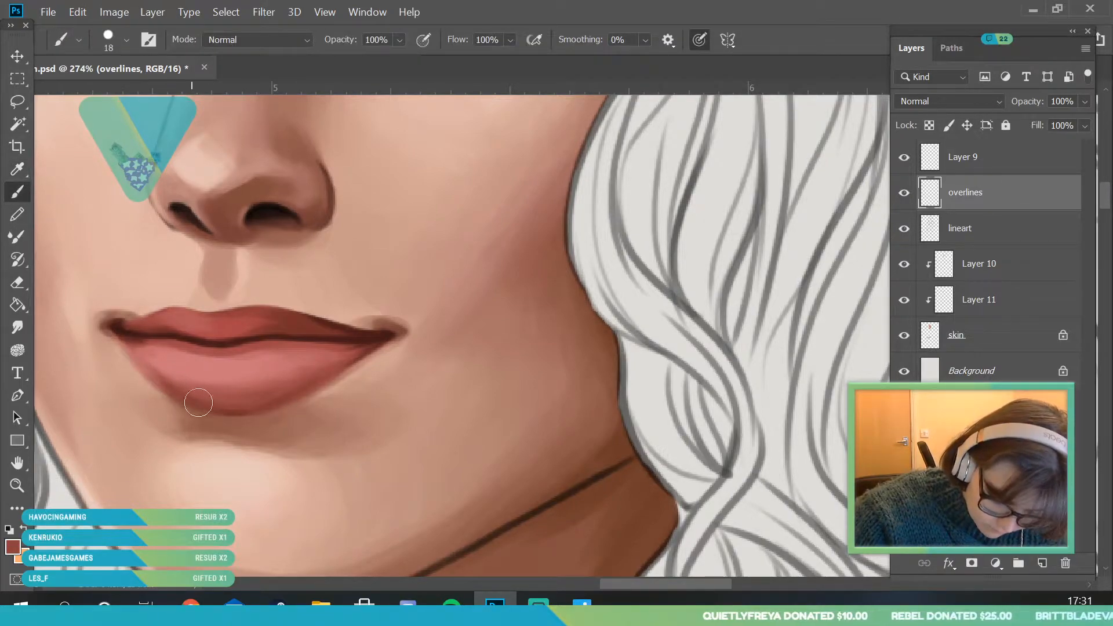
key(i)
key(b)
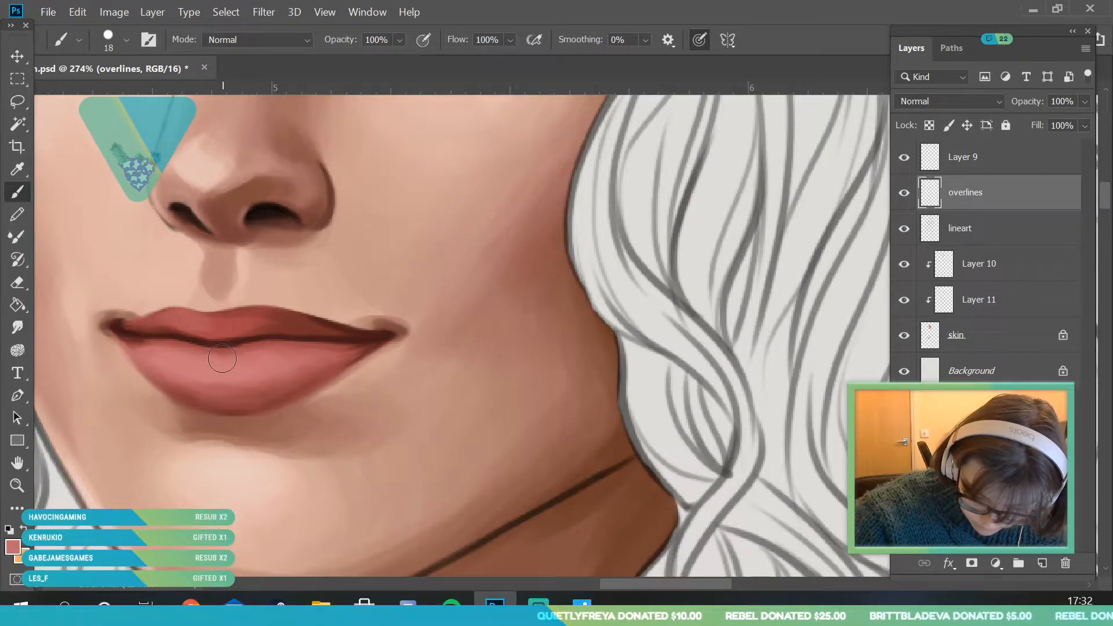
- Sample a light skin tone from above the mouth and clean up the upper lip's top edge with a 6 px brush
click(17, 486)
drag(267, 327, 250, 476)
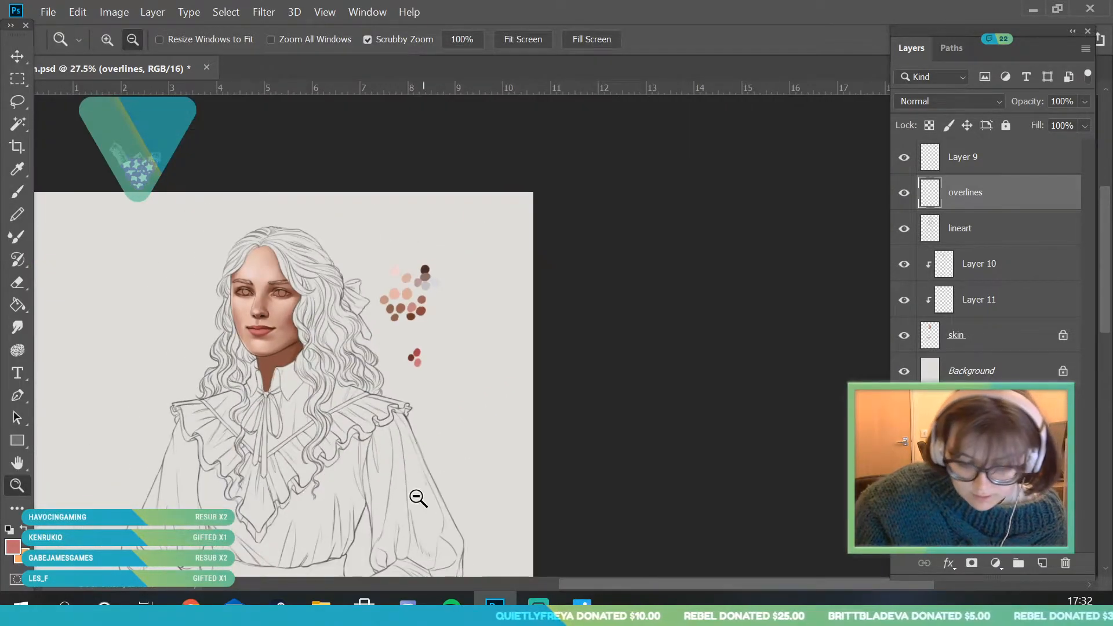
drag(259, 339, 269, 419)
drag(246, 313, 235, 399)
click(19, 168)
click(234, 239)
key(b)
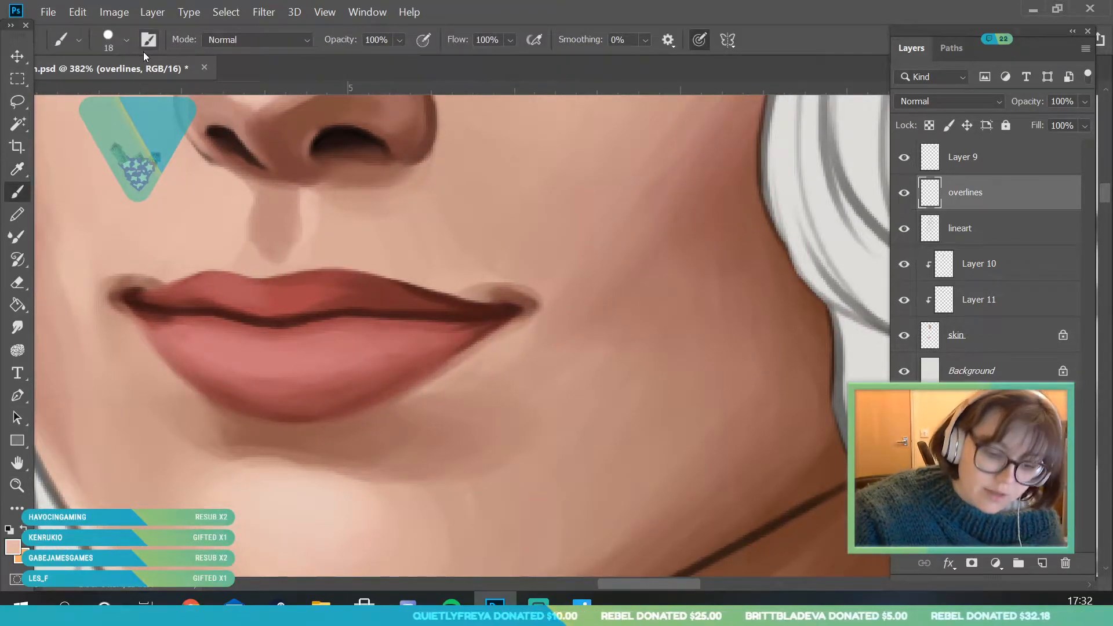
click(79, 39)
click(246, 269)
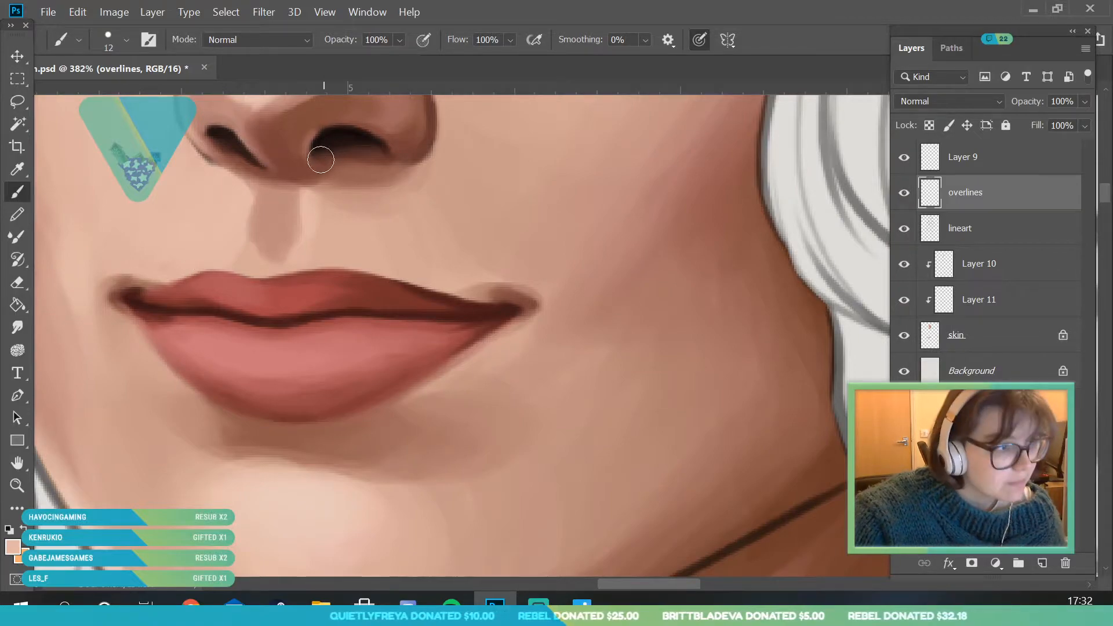
click(127, 41)
drag(105, 96, 101, 97)
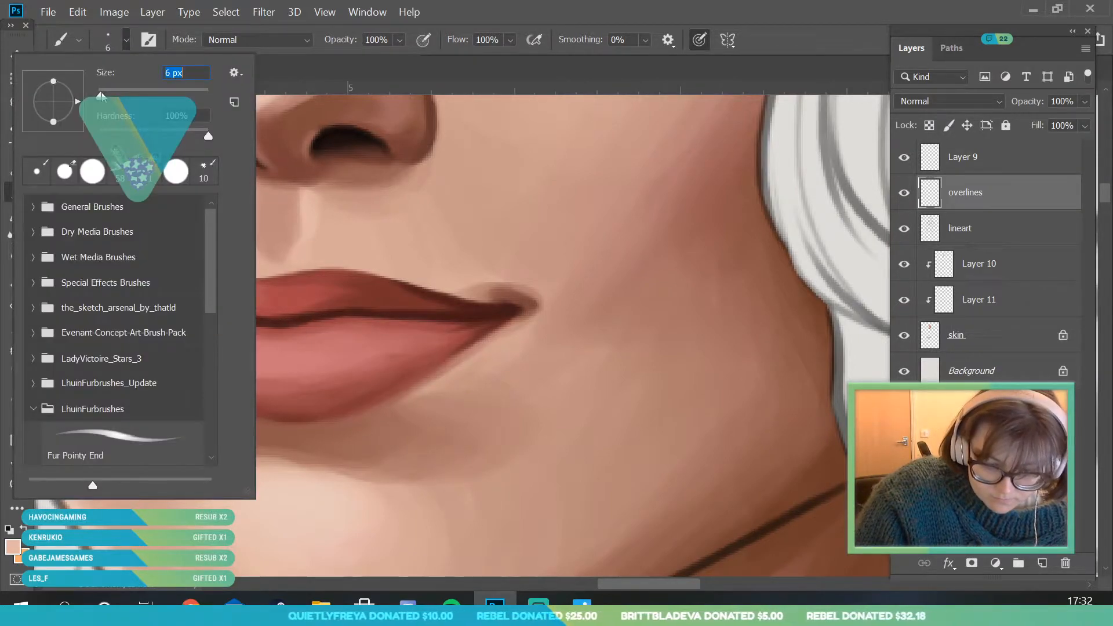
click(329, 263)
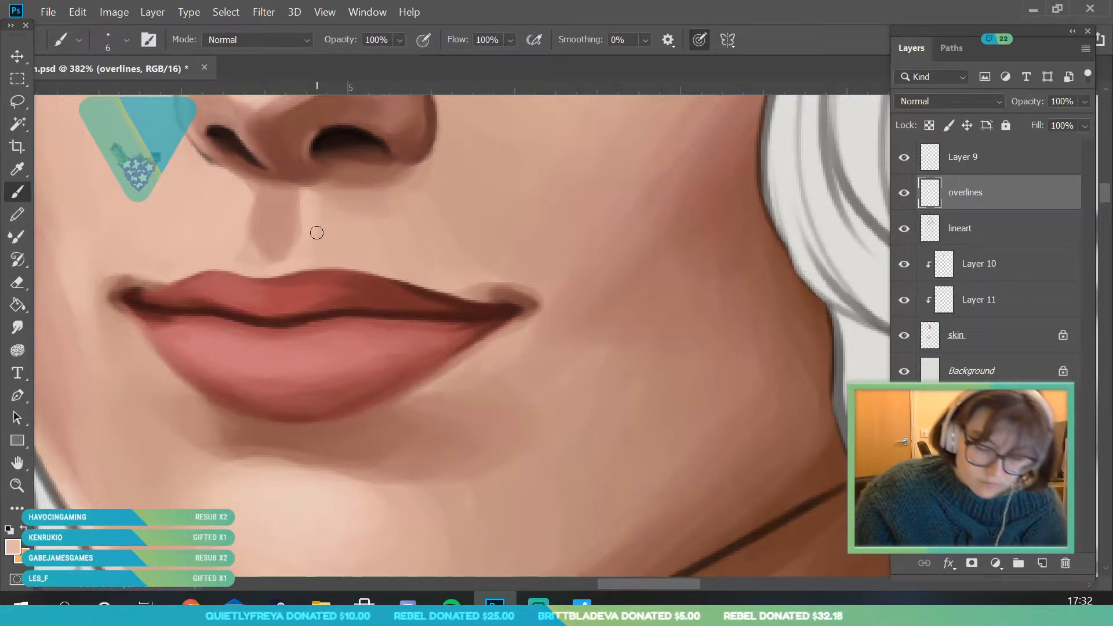
- Switch to a lip red and reshape the upper lip's peak on the side away from the hair bow with the 6 px brush
alt+click(237, 270)
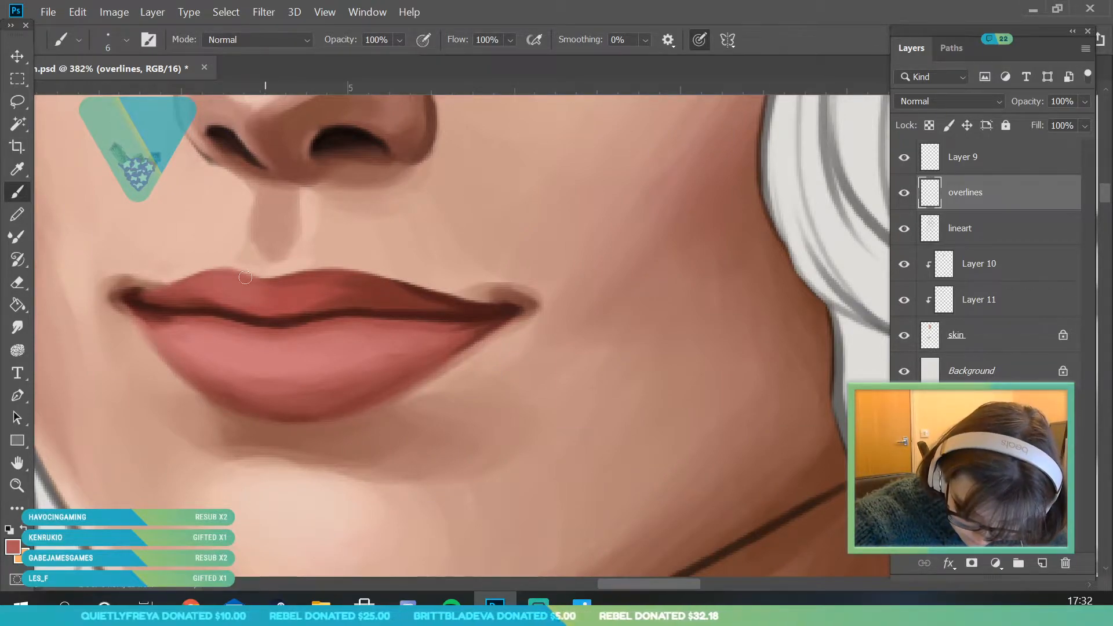
click(19, 483)
drag(353, 307, 267, 413)
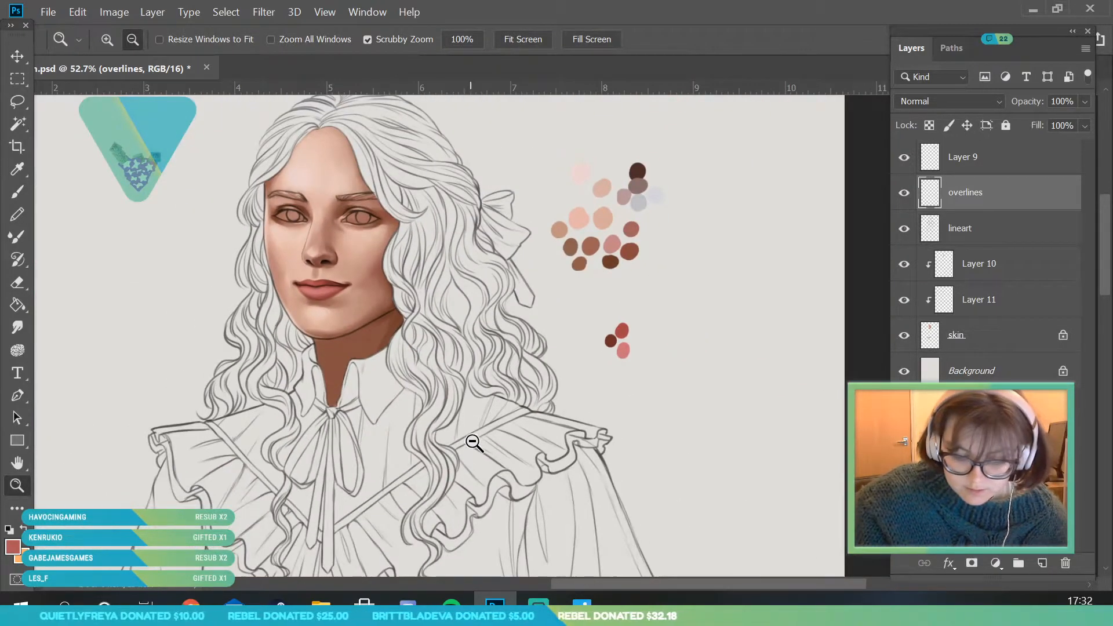
- Mix a light pink from the lower lip's colour and dab small highlights on the lower lip with the 6 px brush
drag(358, 261, 412, 383)
drag(285, 298, 309, 336)
mouse_move(243, 319)
mouse_down()
mouse_move(269, 368)
mouse_move(255, 329)
mouse_up()
click(19, 542)
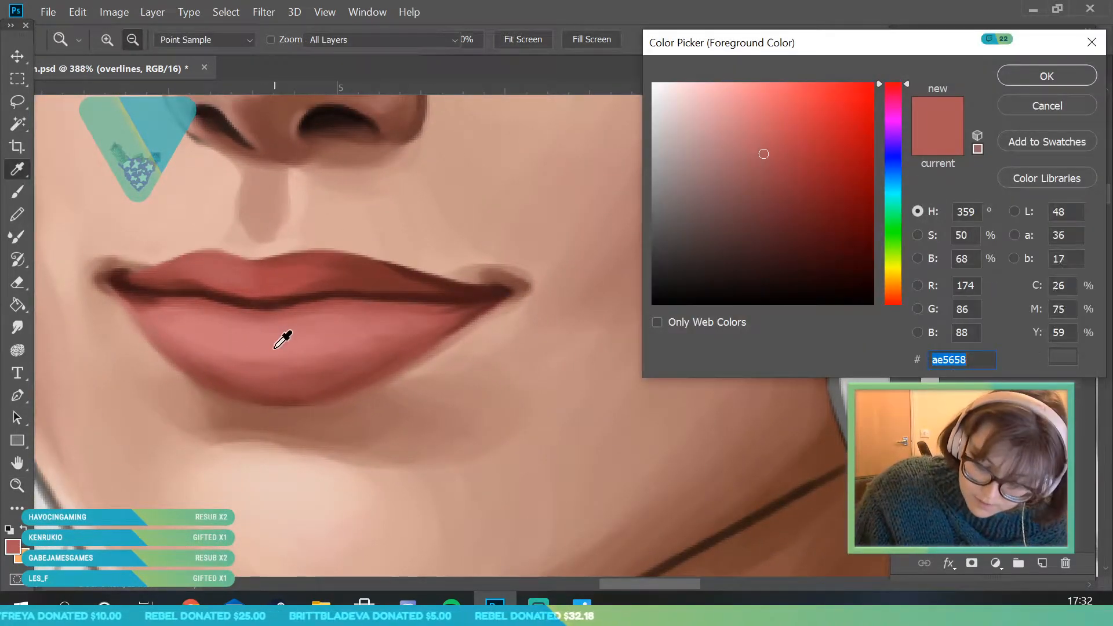
click(279, 343)
click(722, 98)
click(897, 304)
click(1001, 76)
click(25, 194)
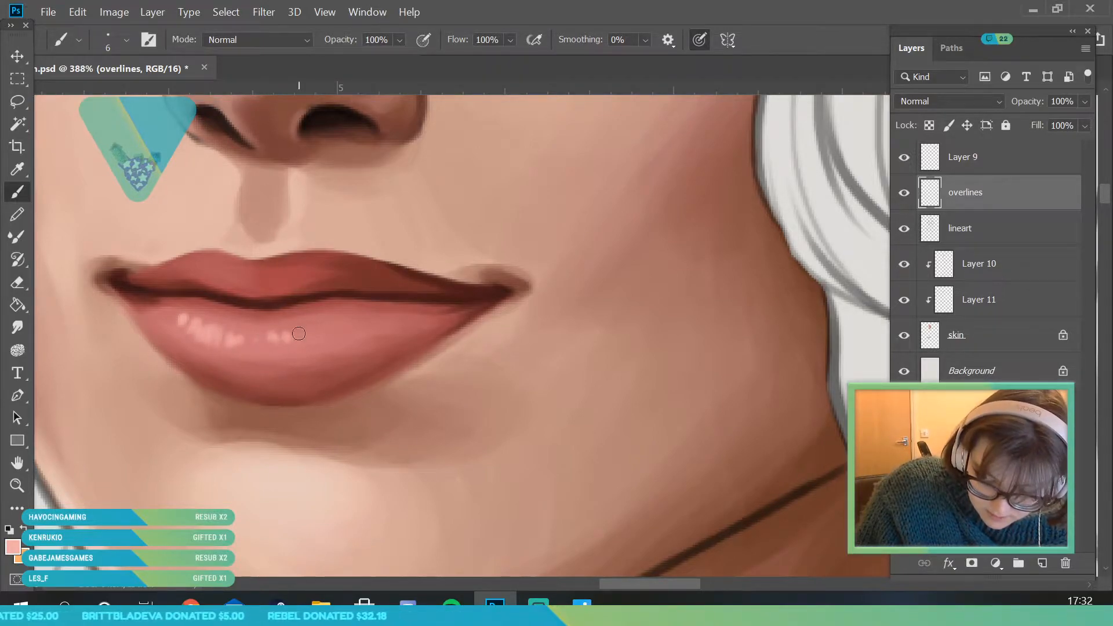
click(18, 493)
mouse_move(248, 370)
mouse_down()
mouse_move(223, 382)
mouse_move(261, 419)
mouse_up()
click(17, 192)
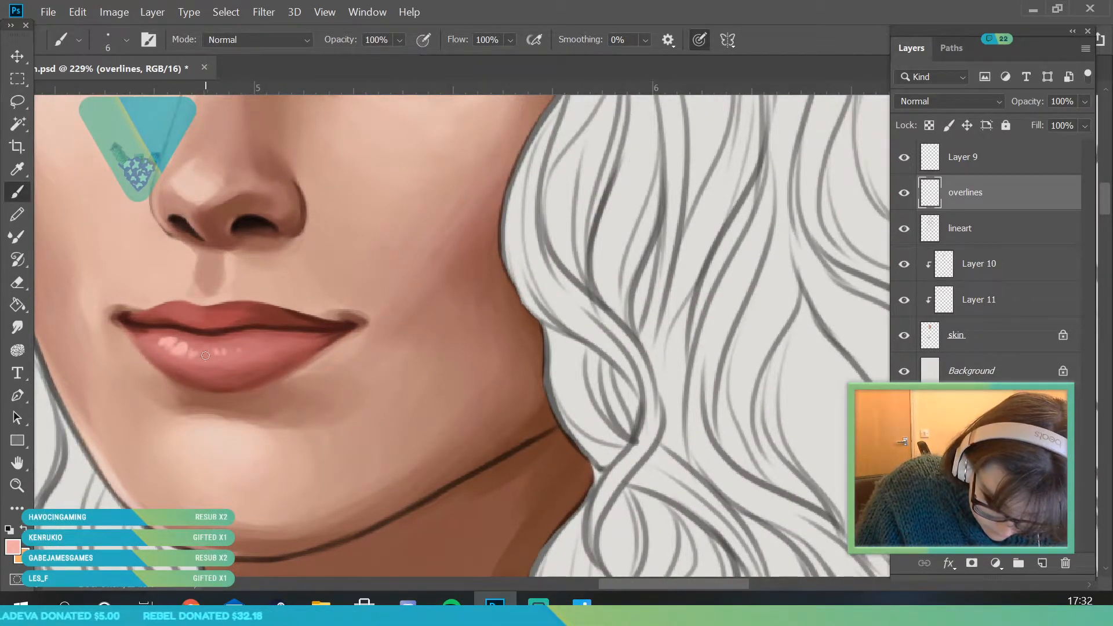
- Broaden the lower lip's light pink highlights with a 28 px brush
click(17, 485)
mouse_move(273, 352)
mouse_down()
mouse_move(239, 365)
mouse_move(283, 481)
mouse_move(217, 345)
mouse_move(246, 390)
mouse_up()
key(i)
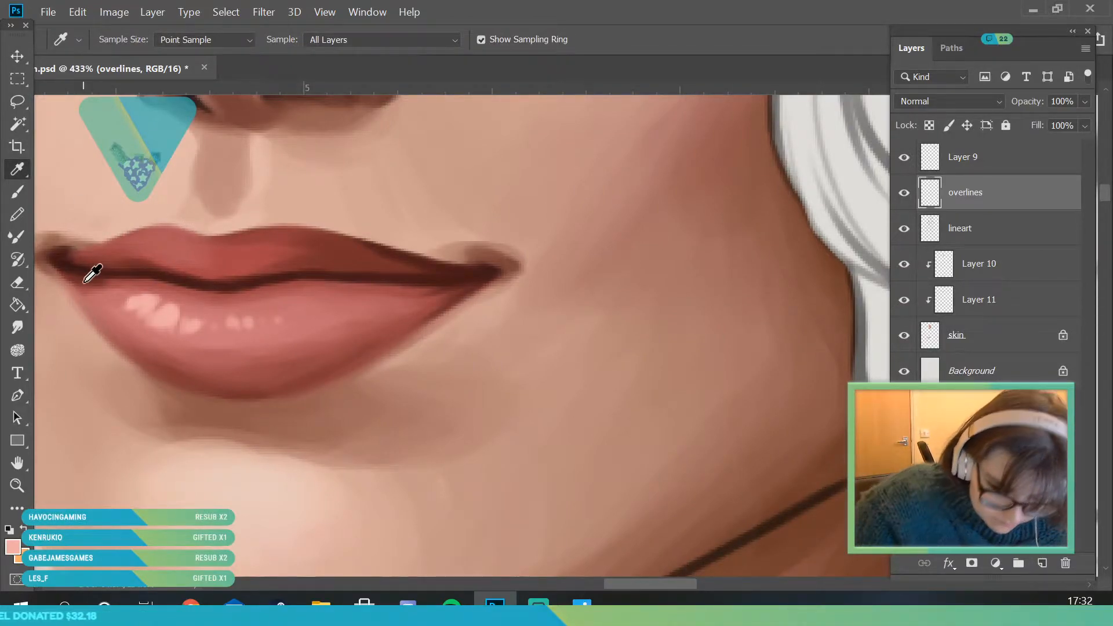
key(b)
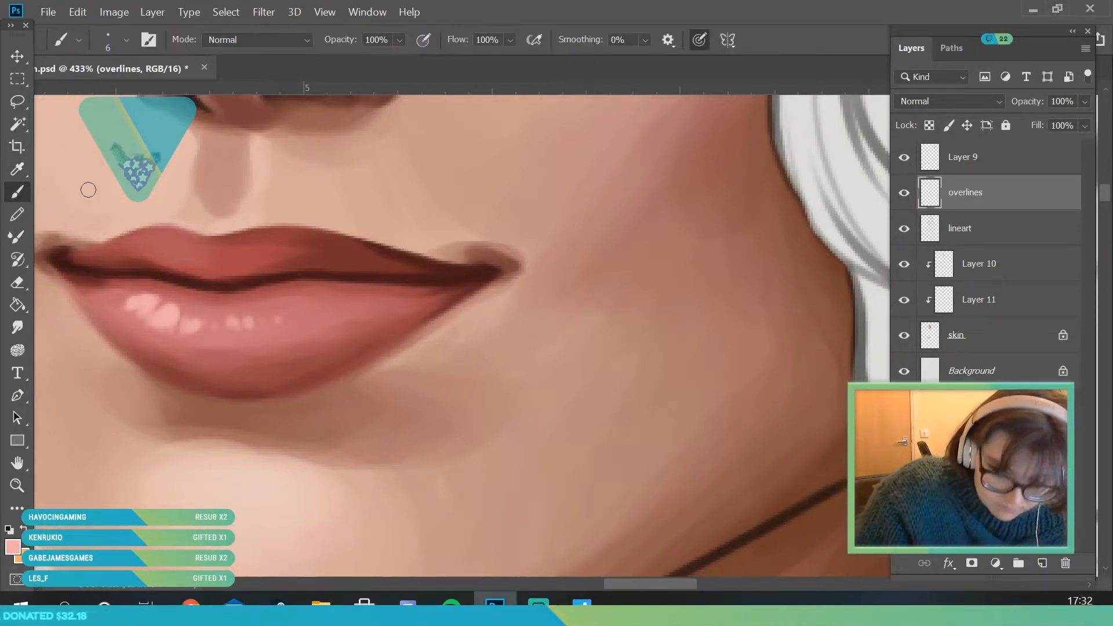
click(126, 42)
drag(108, 97, 115, 97)
click(303, 299)
mouse_move(170, 312)
mouse_down()
mouse_move(149, 345)
mouse_move(149, 299)
mouse_move(203, 320)
mouse_move(182, 354)
mouse_move(189, 314)
mouse_move(166, 343)
mouse_move(156, 307)
mouse_move(128, 323)
mouse_move(132, 295)
mouse_move(106, 329)
mouse_move(209, 346)
mouse_move(206, 331)
mouse_move(273, 329)
mouse_move(234, 340)
mouse_move(229, 321)
mouse_move(271, 344)
mouse_move(262, 316)
mouse_move(276, 316)
mouse_move(244, 321)
mouse_move(262, 337)
mouse_move(234, 322)
mouse_move(310, 327)
mouse_up()
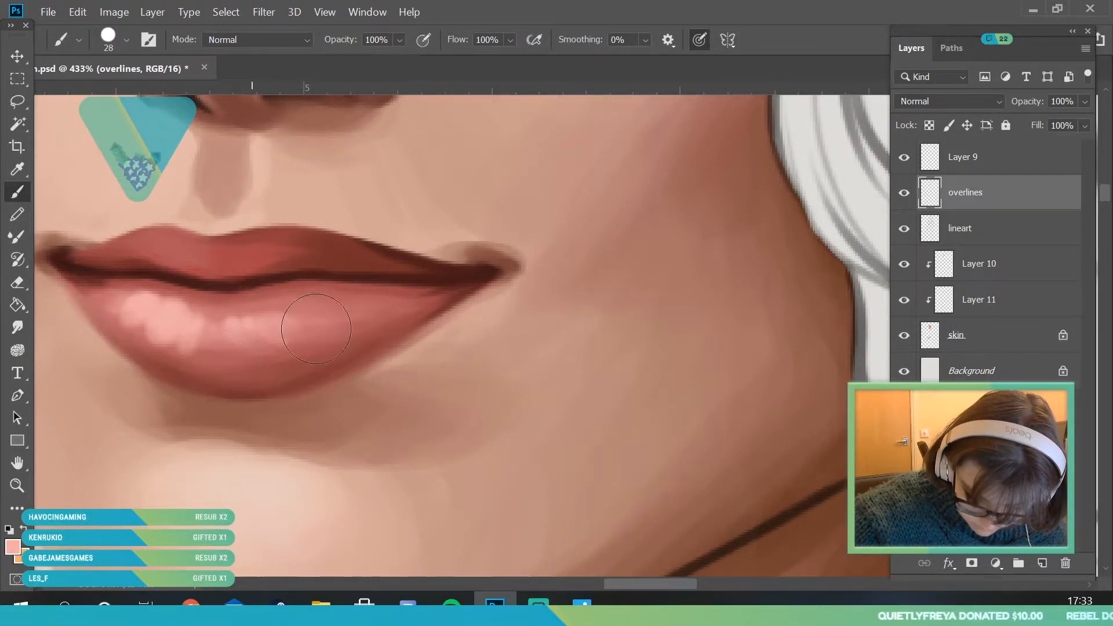
- Examine the whole face at several magnifications to judge the lip highlights
key(ctrl+space)
mouse_move(202, 285)
mouse_down()
mouse_move(129, 522)
mouse_move(64, 545)
mouse_up()
drag(245, 316, 235, 325)
drag(215, 283, 303, 397)
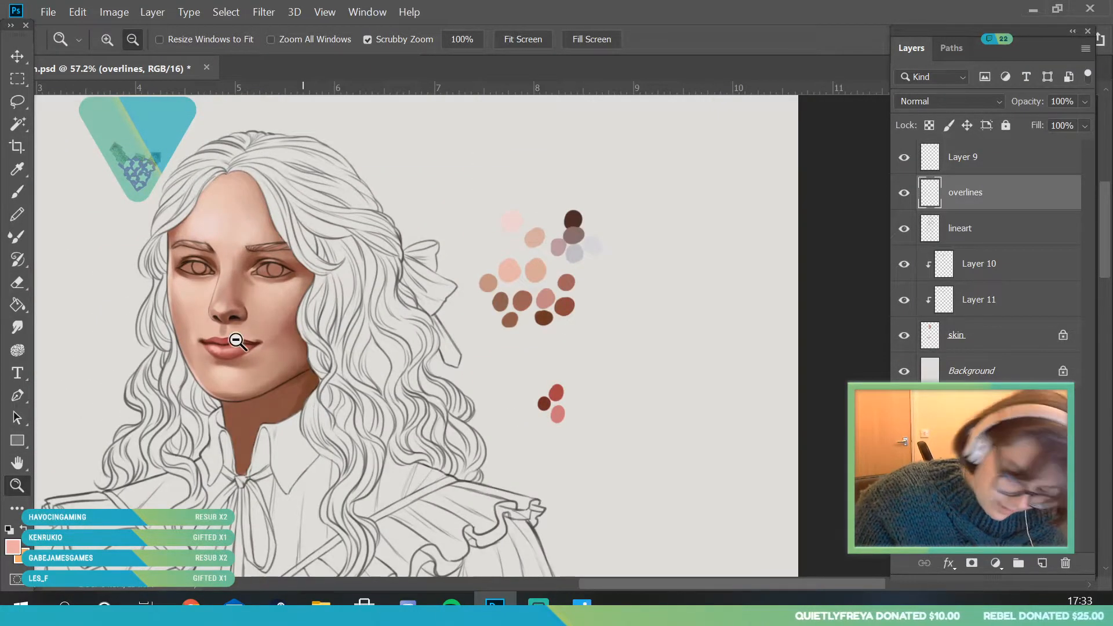
drag(239, 350, 310, 553)
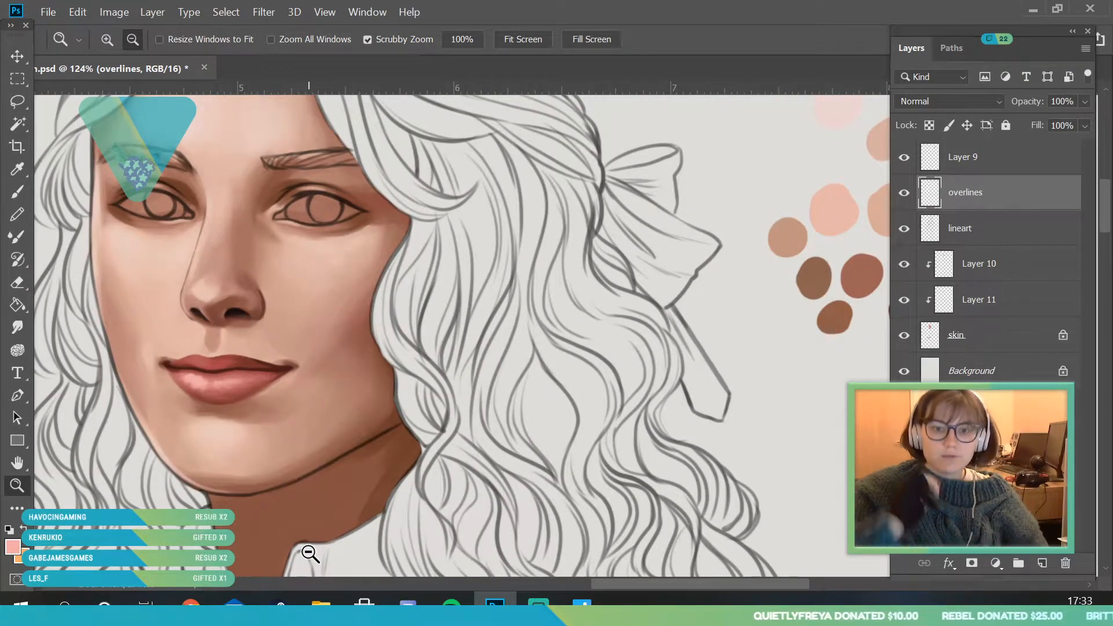
drag(320, 351, 318, 311)
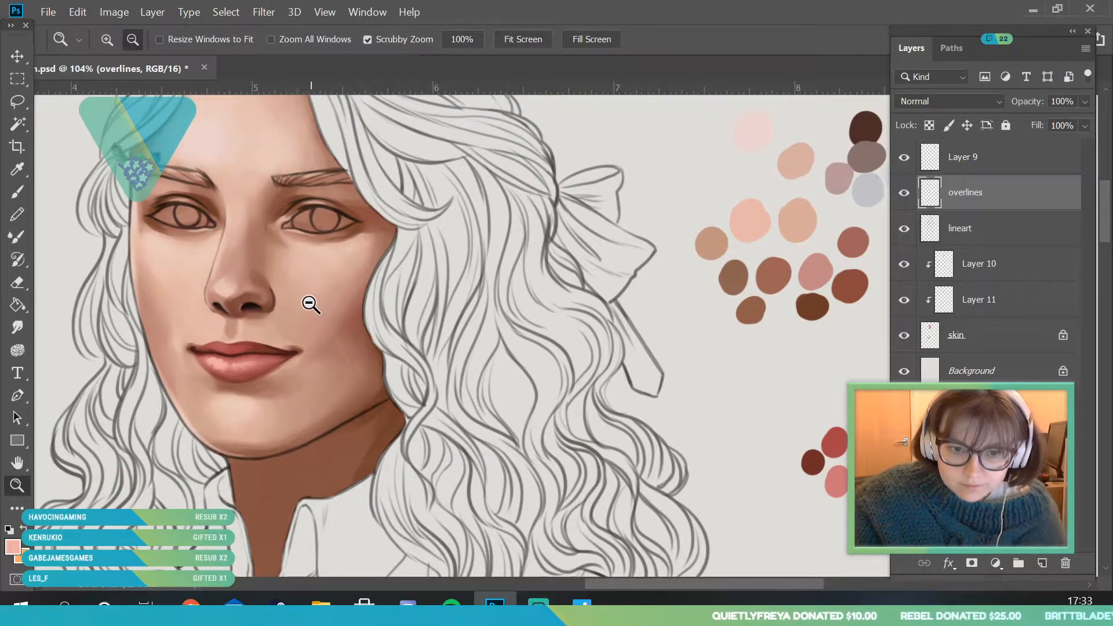
drag(318, 273, 276, 380)
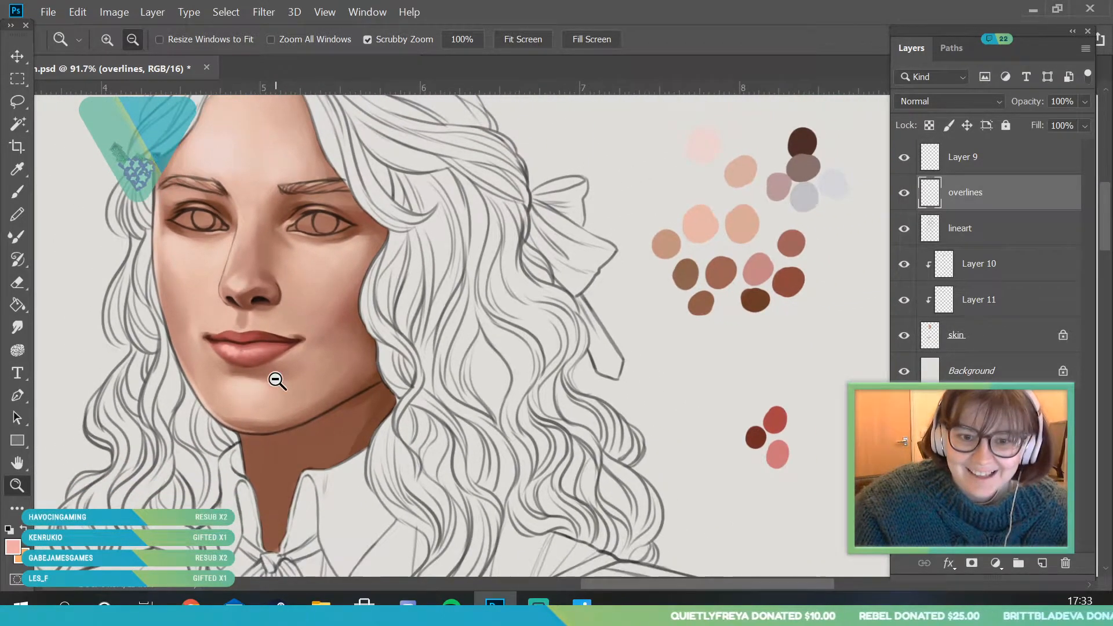
drag(356, 207, 320, 337)
drag(266, 127, 316, 224)
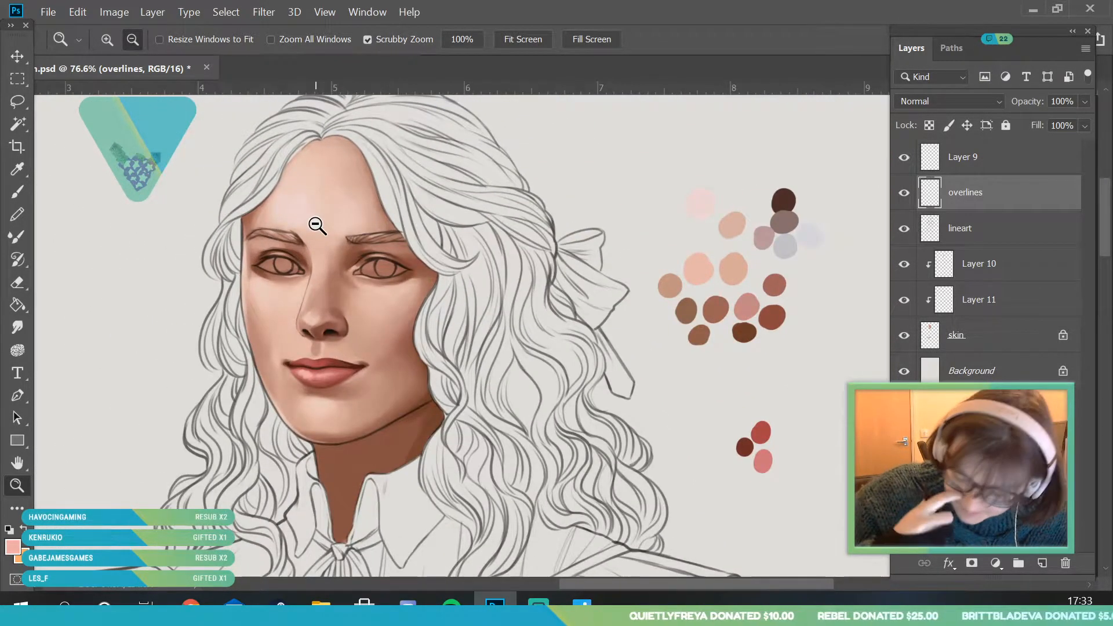
- Sample a dark red from the upper lip and refine its shading near the mouth corner with an 18 px brush
drag(341, 378, 359, 445)
drag(291, 385, 342, 452)
alt+click(184, 274)
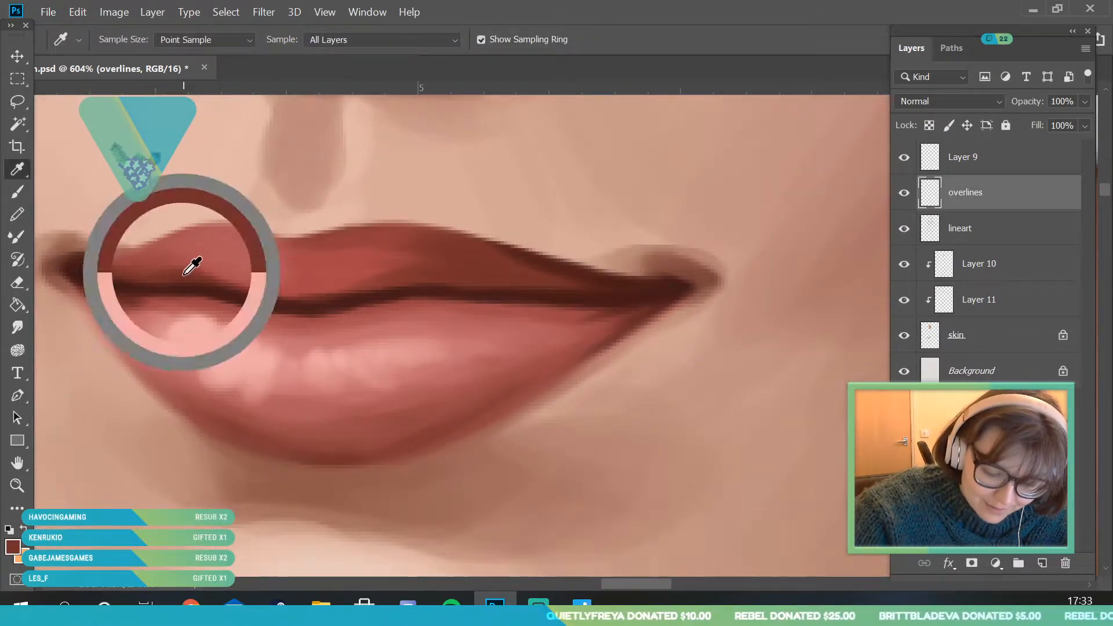
click(124, 41)
click(302, 311)
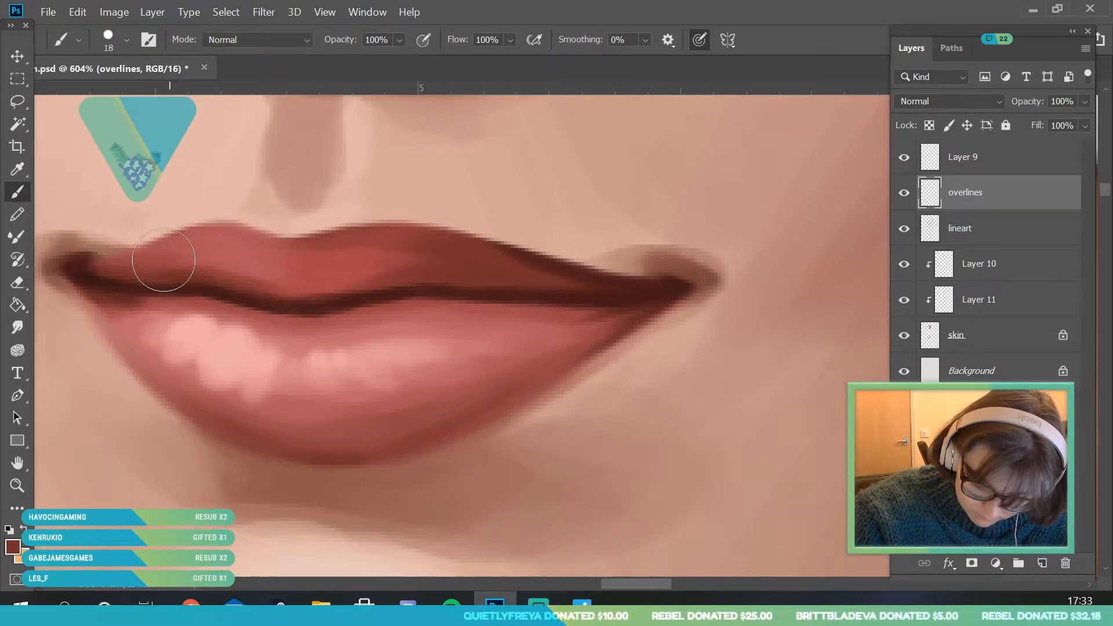
- Check the portrait from a distance and save the document
double_click(18, 486)
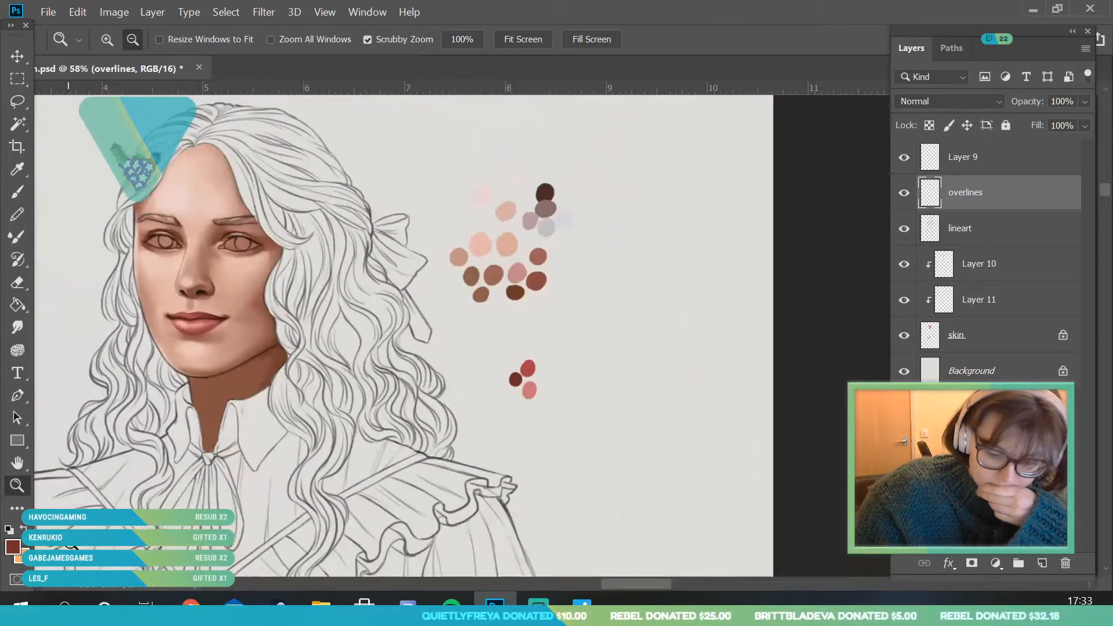
click(253, 383)
click(213, 380)
drag(204, 387, 241, 359)
click(47, 13)
click(75, 187)
- Examine the lips, nose and eyes at different magnifications for areas that still need blending
drag(288, 416, 337, 546)
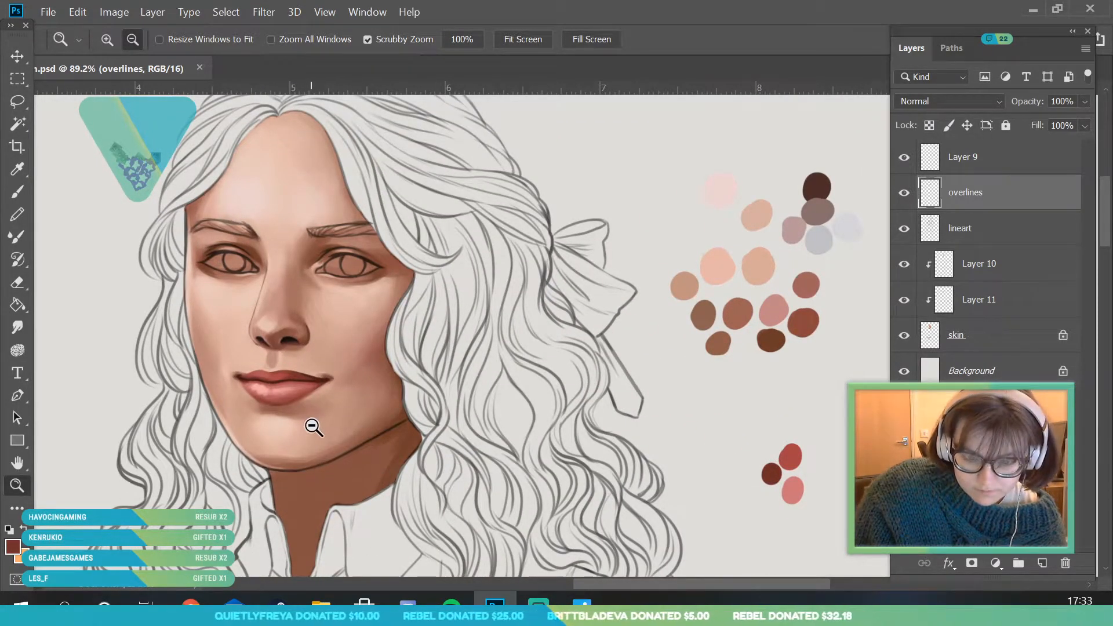
drag(336, 314, 342, 488)
drag(337, 358, 364, 455)
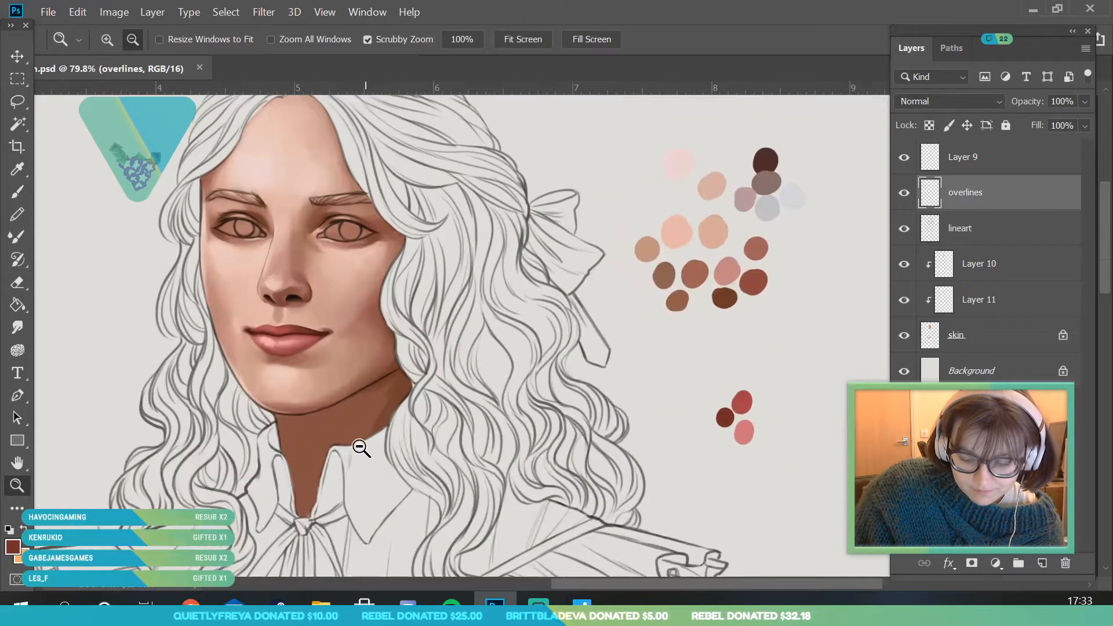
drag(342, 318, 350, 367)
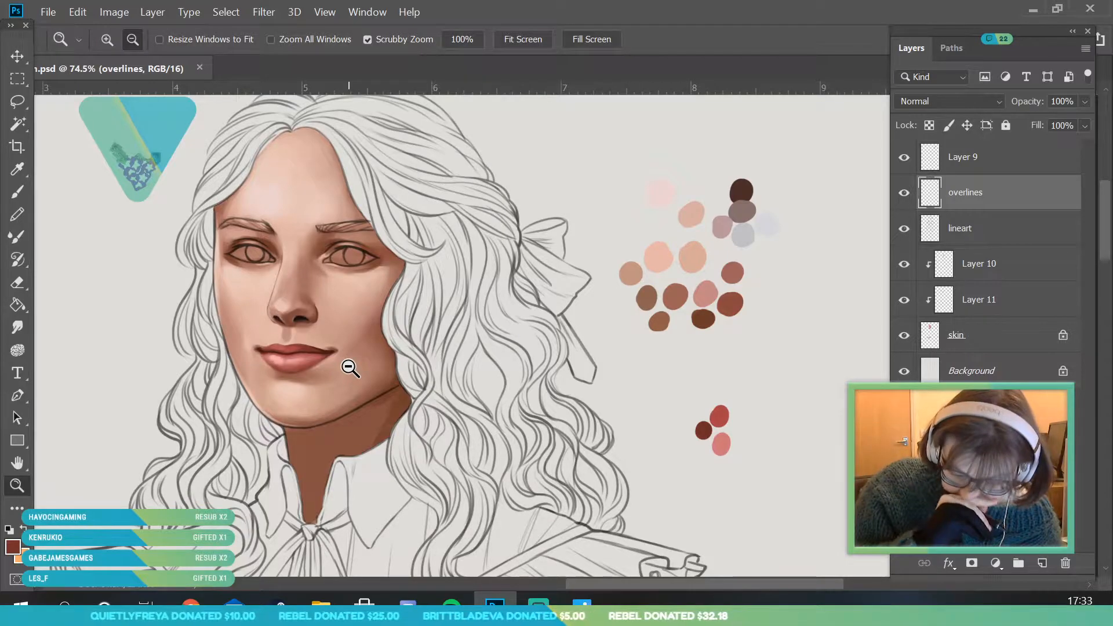
drag(348, 325, 308, 387)
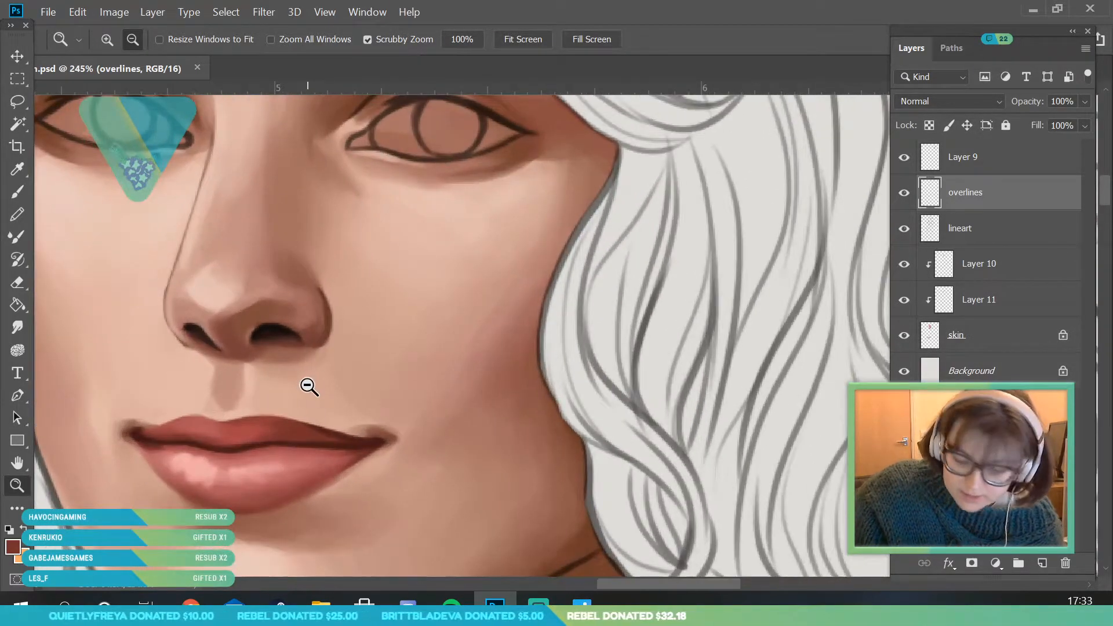
drag(242, 365, 261, 363)
click(17, 169)
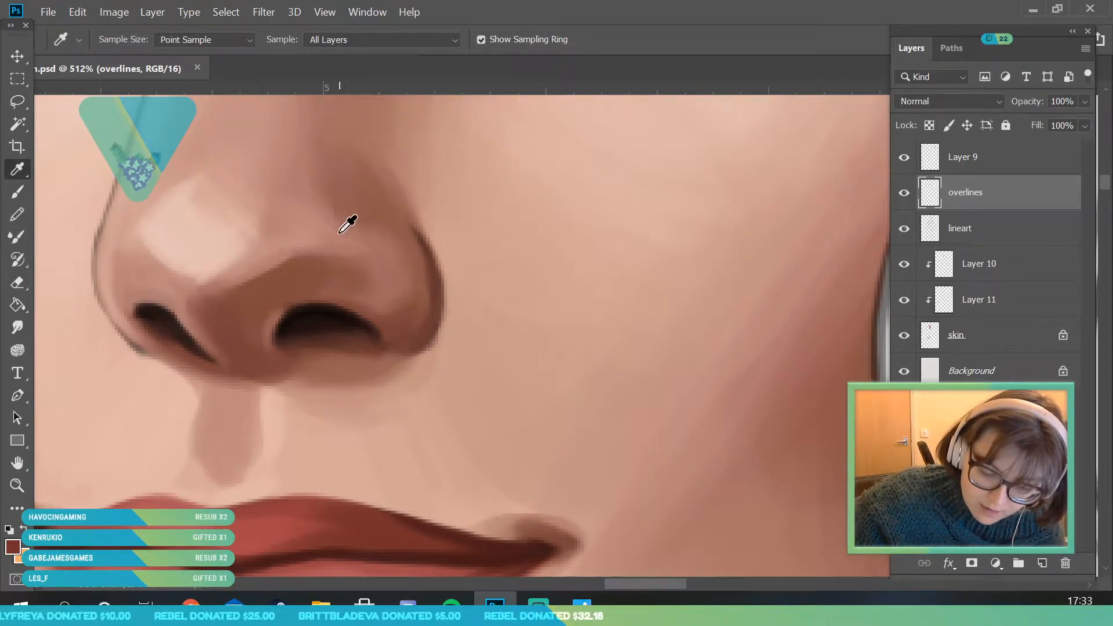
click(20, 484)
drag(232, 294, 226, 195)
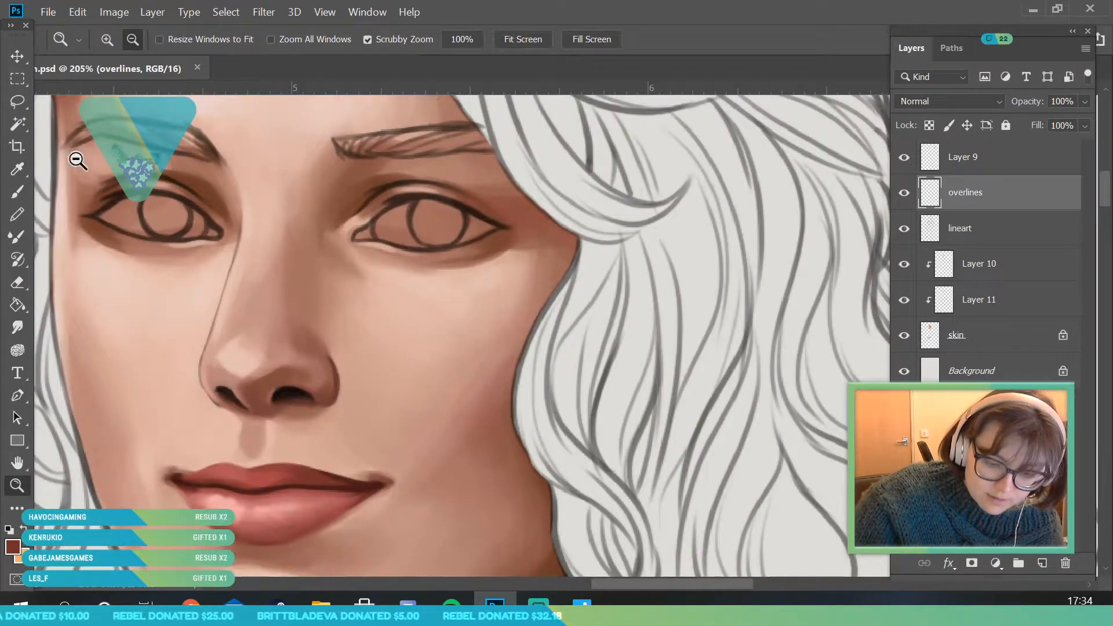
- Sample a muted pink-brown above the eye nearest the hair bow and touch up the skin with the 18 px brush
click(18, 169)
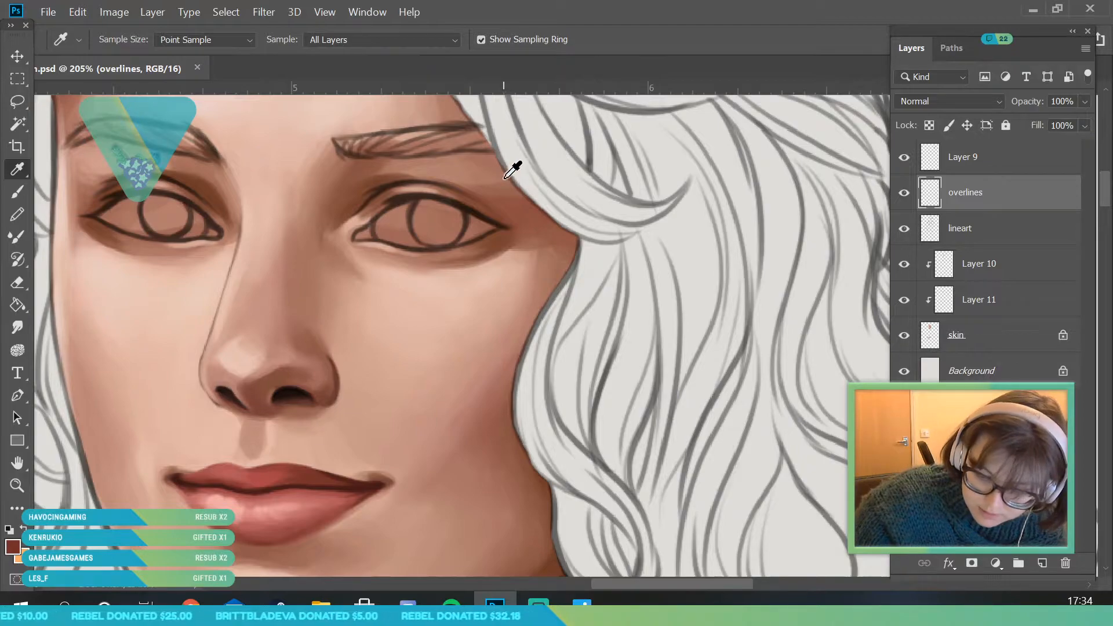
click(386, 180)
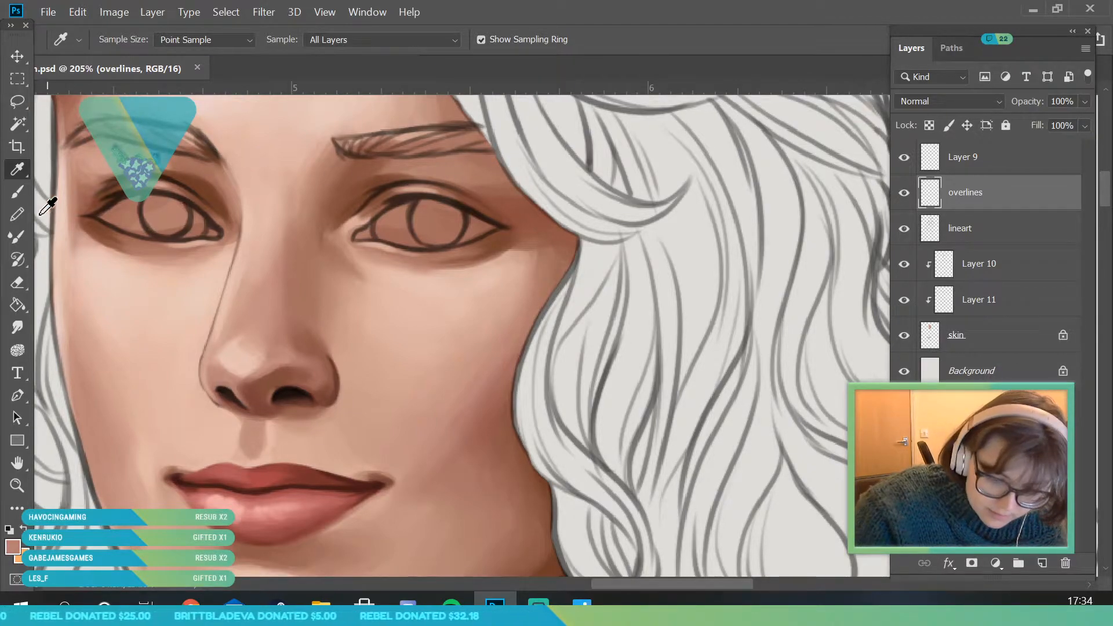
key(b)
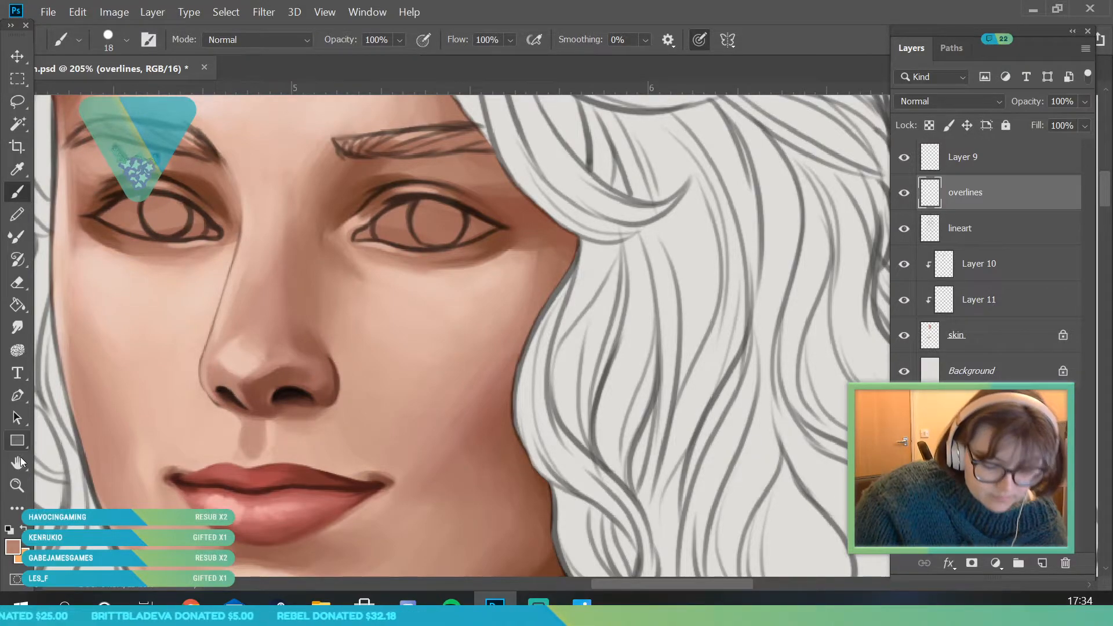
- Sample a dark red-brown from the nose wing's lower edge and soften the nostrils with the 18 px brush
key(z)
drag(224, 461, 247, 450)
click(26, 166)
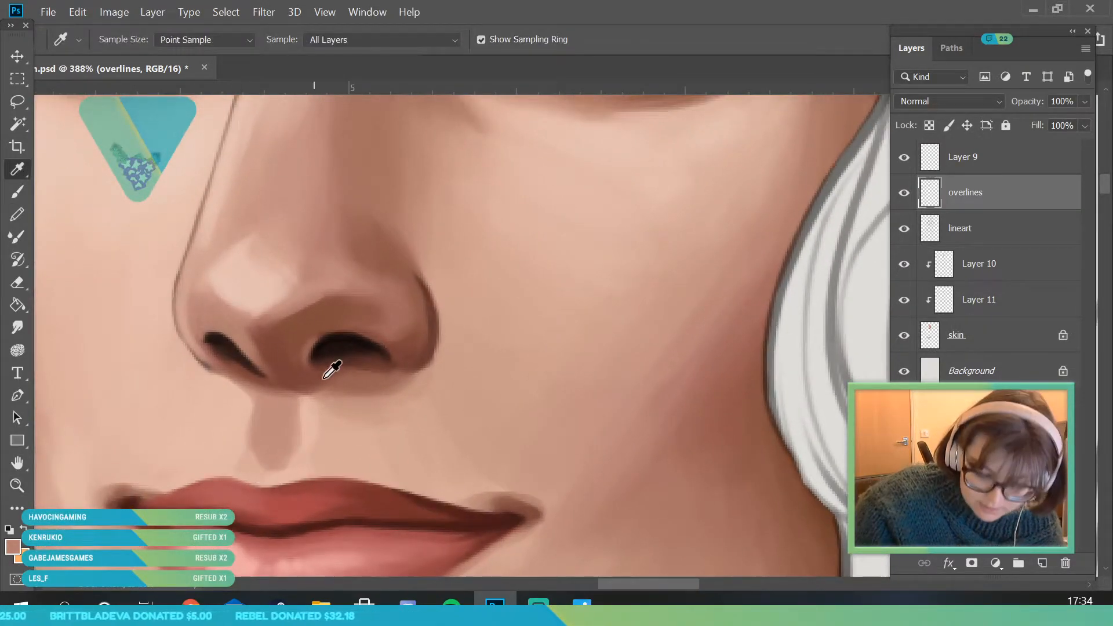
click(398, 364)
key(b)
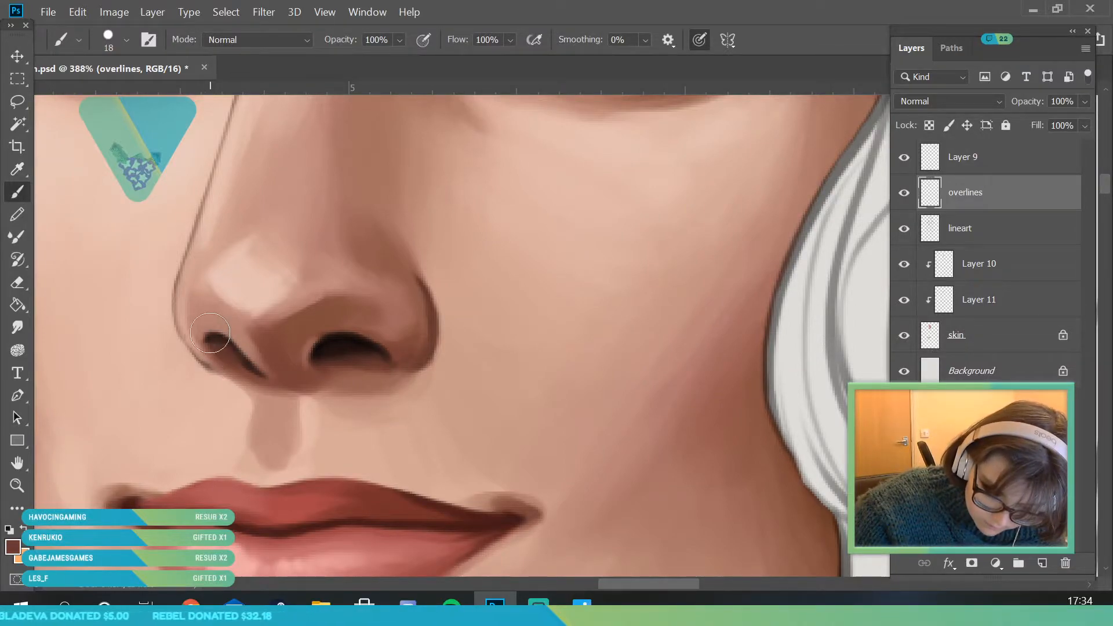
- Sample a light skin tone beside the nose and paint over the line under the far nostril with a 12 px brush
key(z)
mouse_move(206, 364)
mouse_down()
mouse_move(306, 476)
mouse_move(281, 496)
mouse_up()
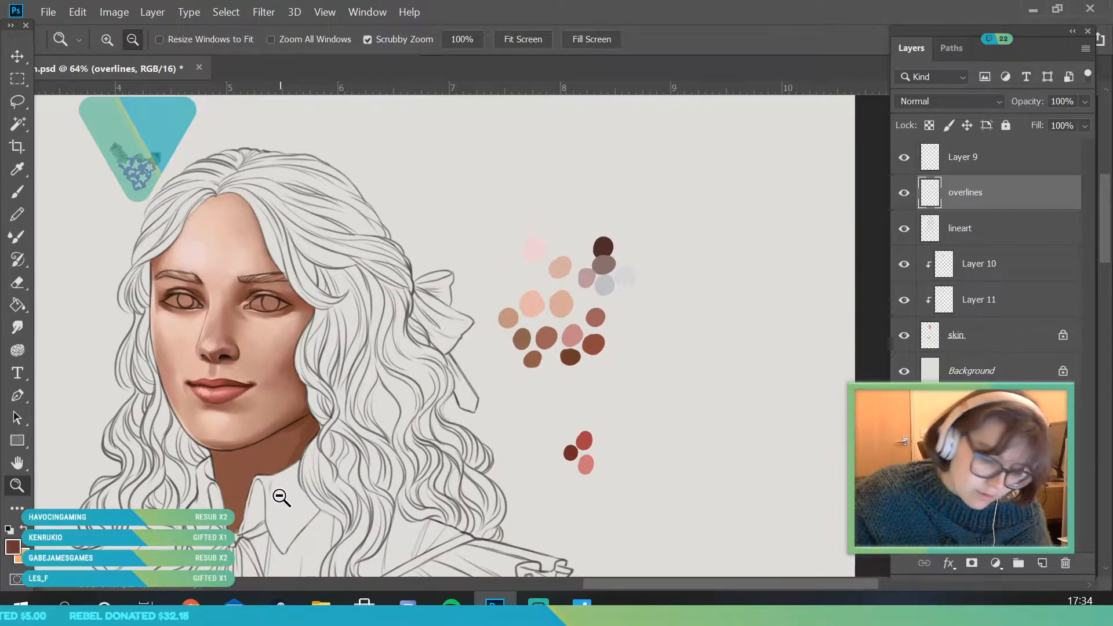
drag(216, 365, 216, 398)
key(i)
click(144, 370)
click(18, 192)
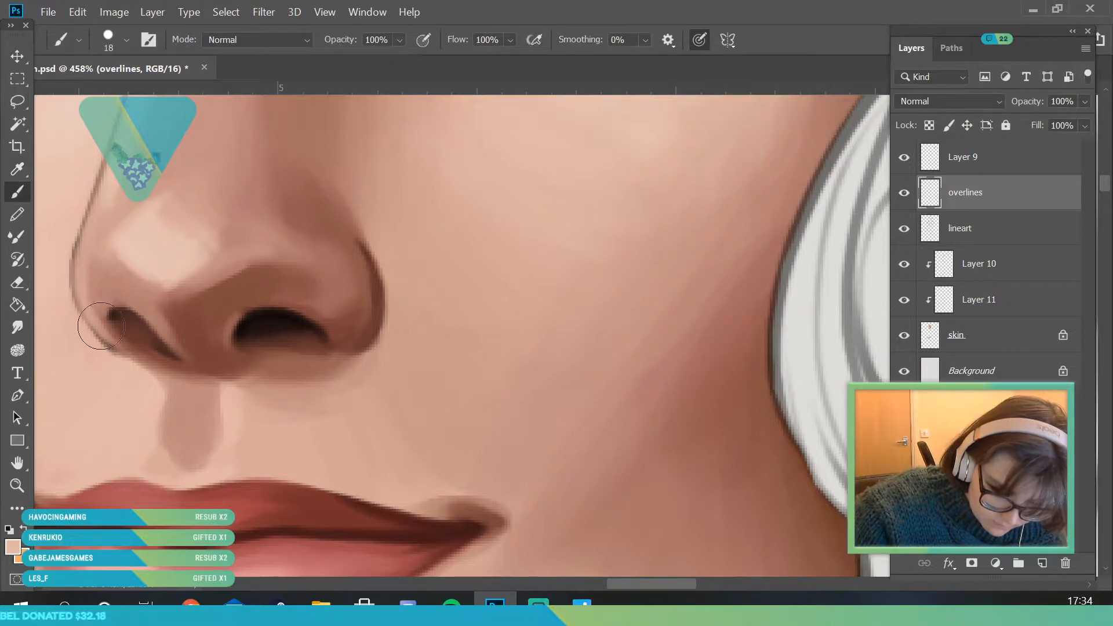
click(127, 41)
drag(106, 95, 103, 96)
click(364, 414)
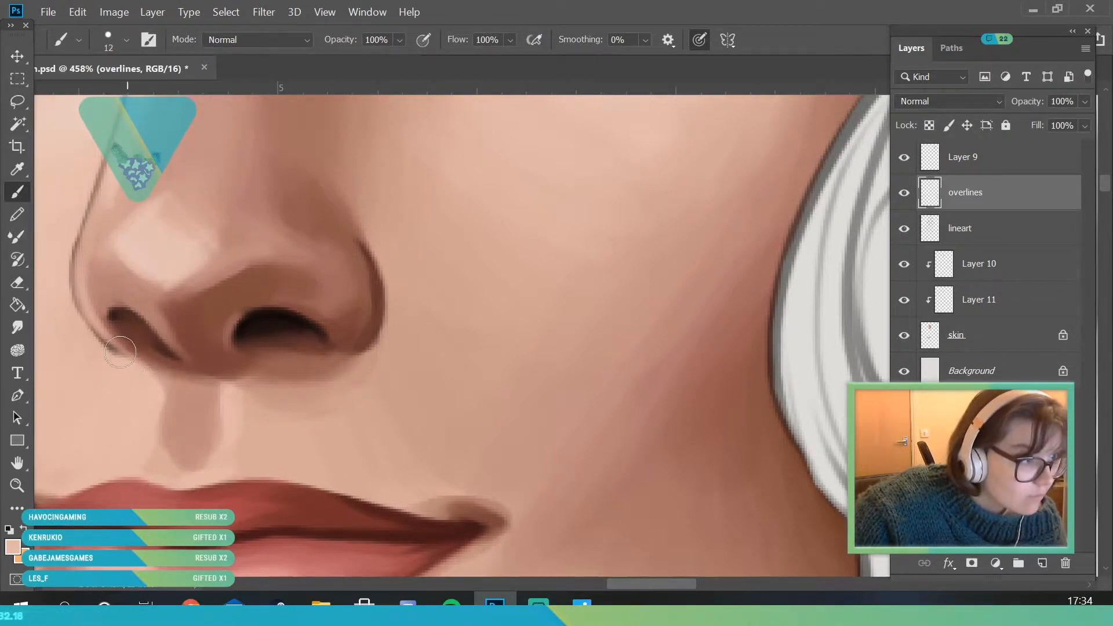
drag(112, 343, 125, 347)
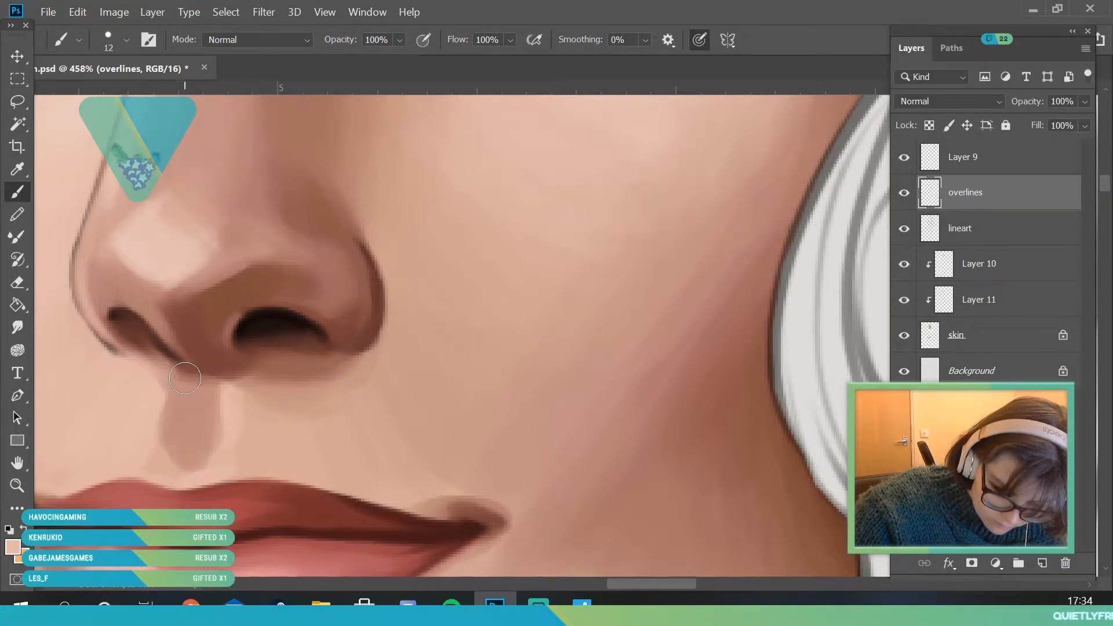
- Clean up the nose's lower edge between the far nostril and the philtrum with the 12 px brush
key(super+x)
key(Escape)
key(z)
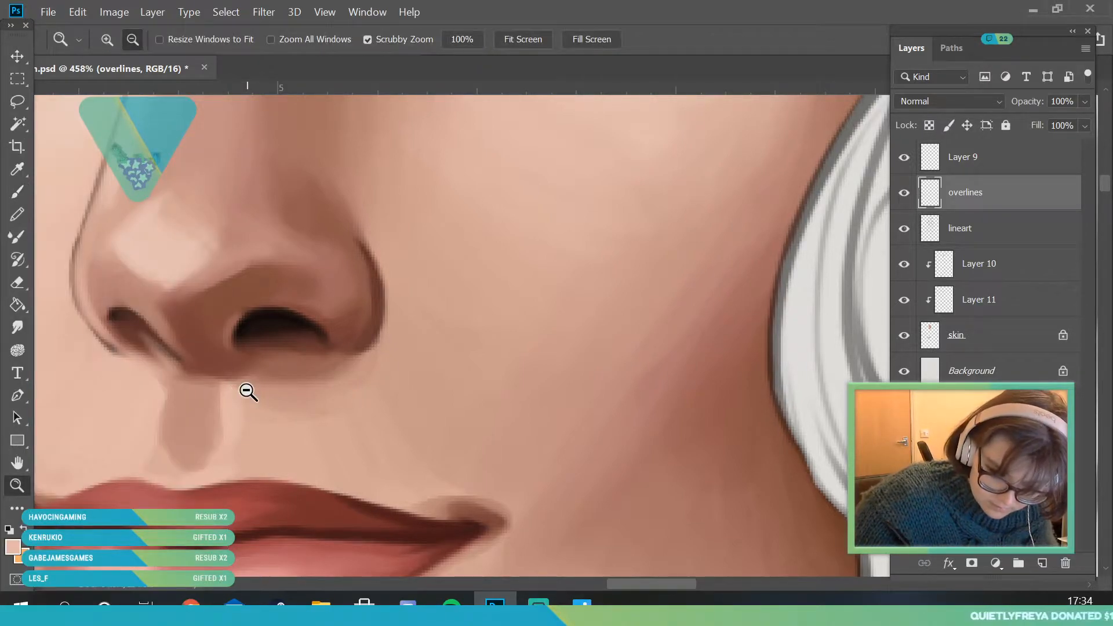
click(139, 374)
key(b)
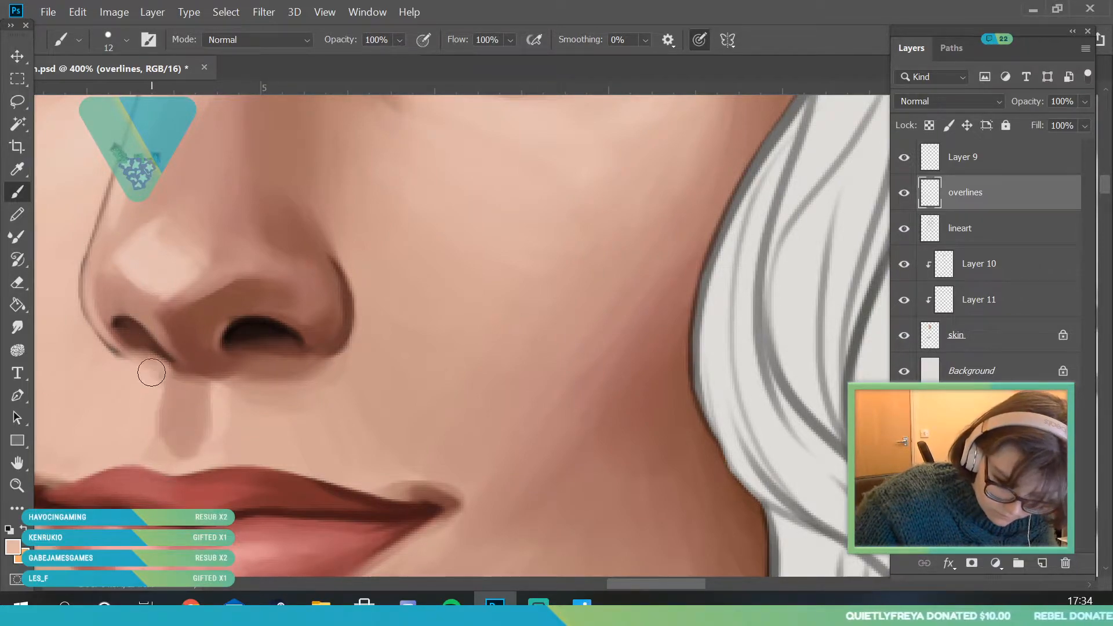
- Merge the clipped layers Layer 11 and Layer 10 down into the skin layer
key(z)
mouse_move(219, 365)
mouse_down()
mouse_move(144, 486)
mouse_move(275, 470)
mouse_move(264, 466)
mouse_up()
drag(241, 325, 312, 361)
drag(237, 281, 246, 436)
right_click(997, 299)
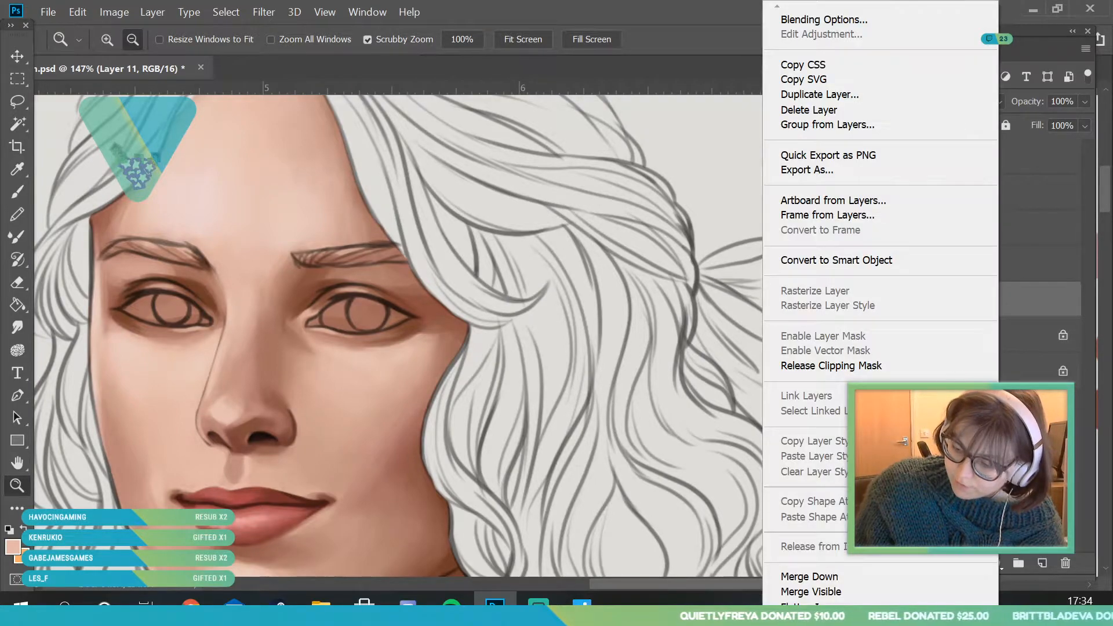
click(820, 581)
right_click(1032, 269)
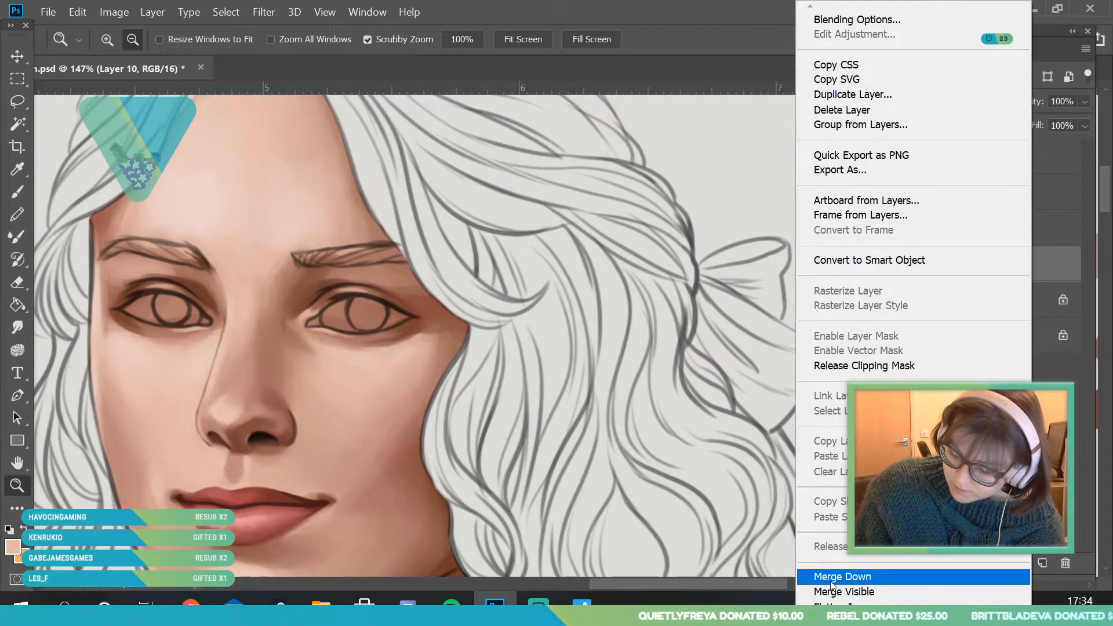
click(834, 576)
drag(261, 318, 331, 517)
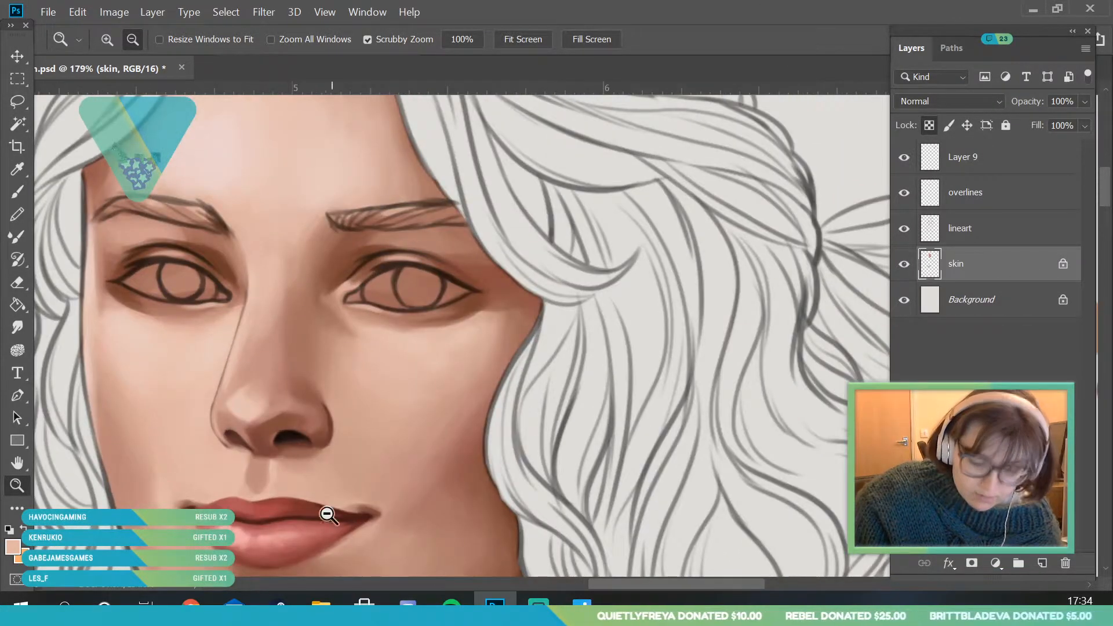
drag(215, 331, 331, 465)
drag(290, 318, 318, 353)
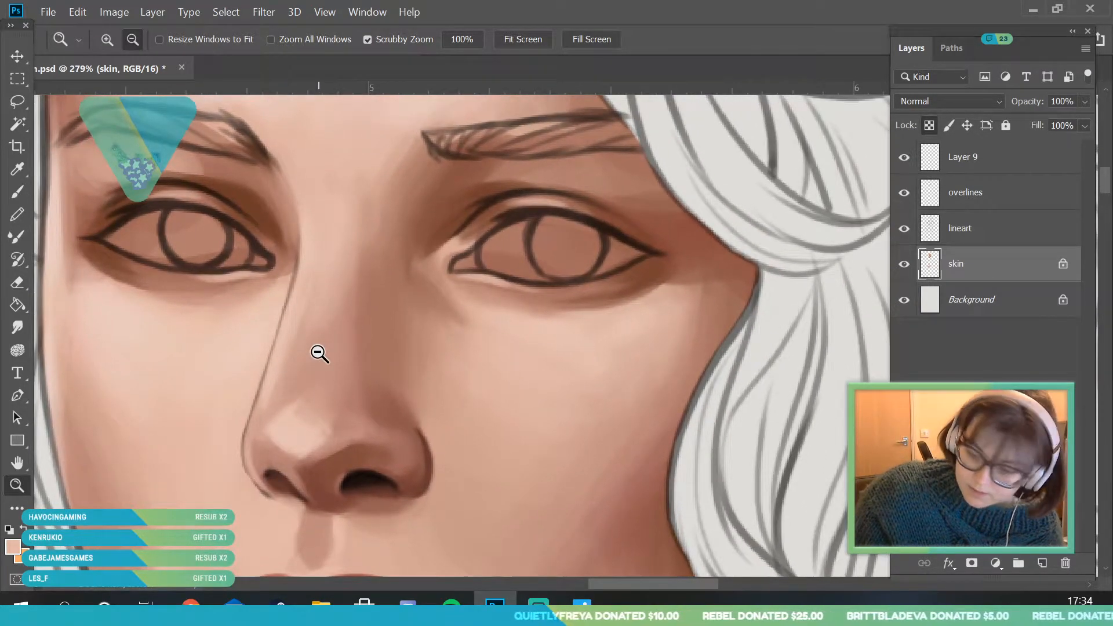
- On the overlines layer, sample a skin tone beside the nose bridge and recolour the nose's far contour line with a 6 px brush
click(962, 197)
click(18, 169)
click(296, 223)
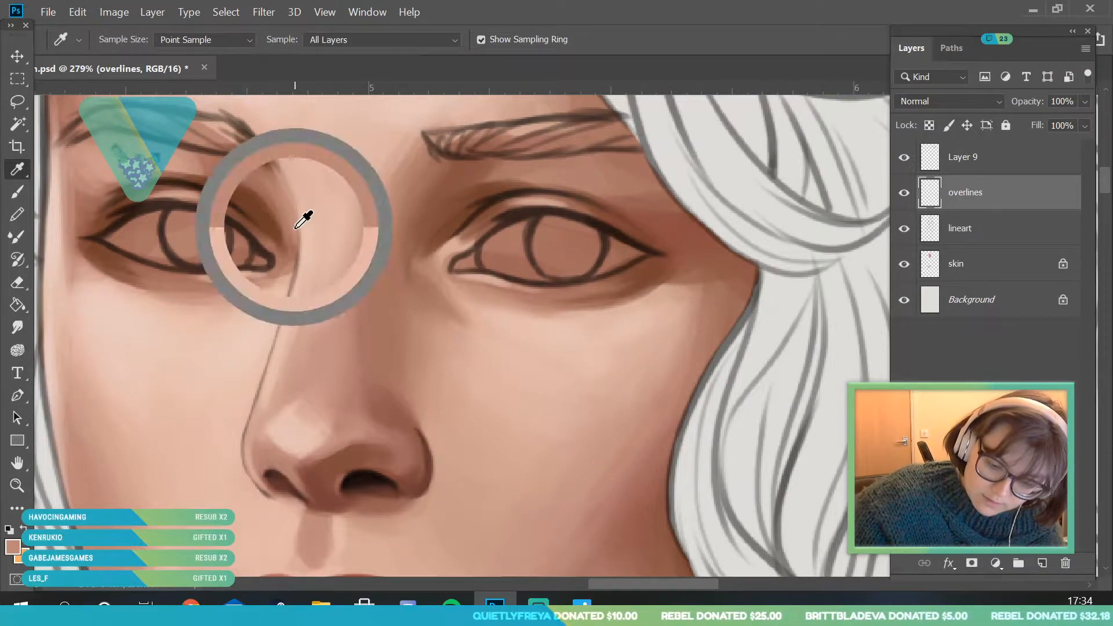
click(17, 191)
click(126, 37)
drag(102, 95, 103, 100)
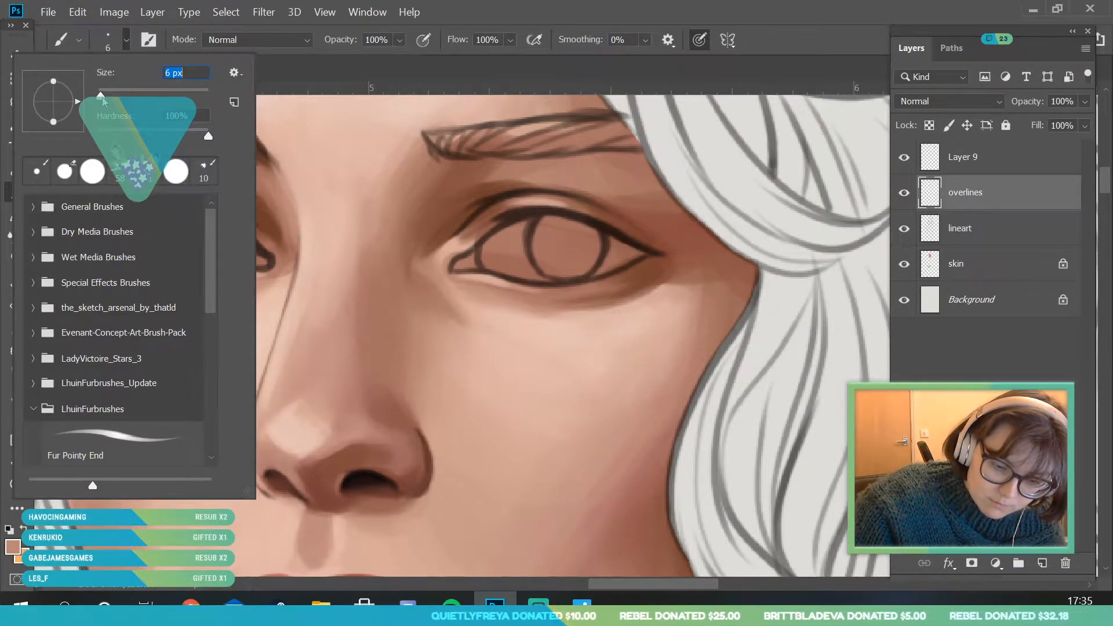
key(Return)
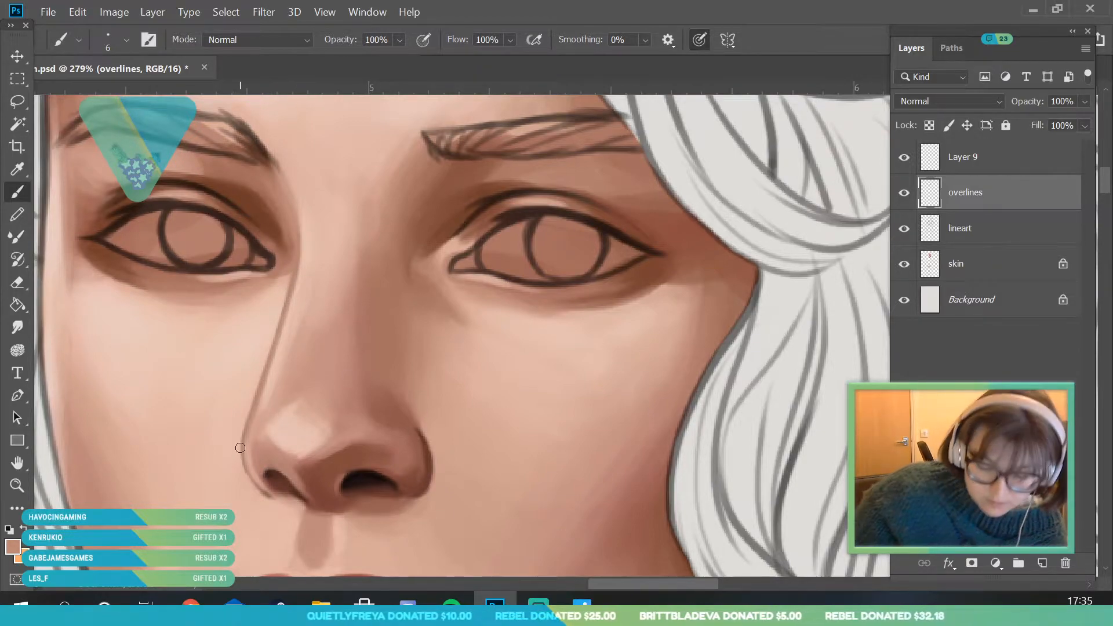
- Mix a dark red-brown from a tone sampled at the far eye's lower lid and shade beneath that eye with a 9 px brush
click(21, 486)
drag(218, 287, 144, 290)
drag(271, 325, 232, 326)
drag(247, 282, 284, 333)
key(i)
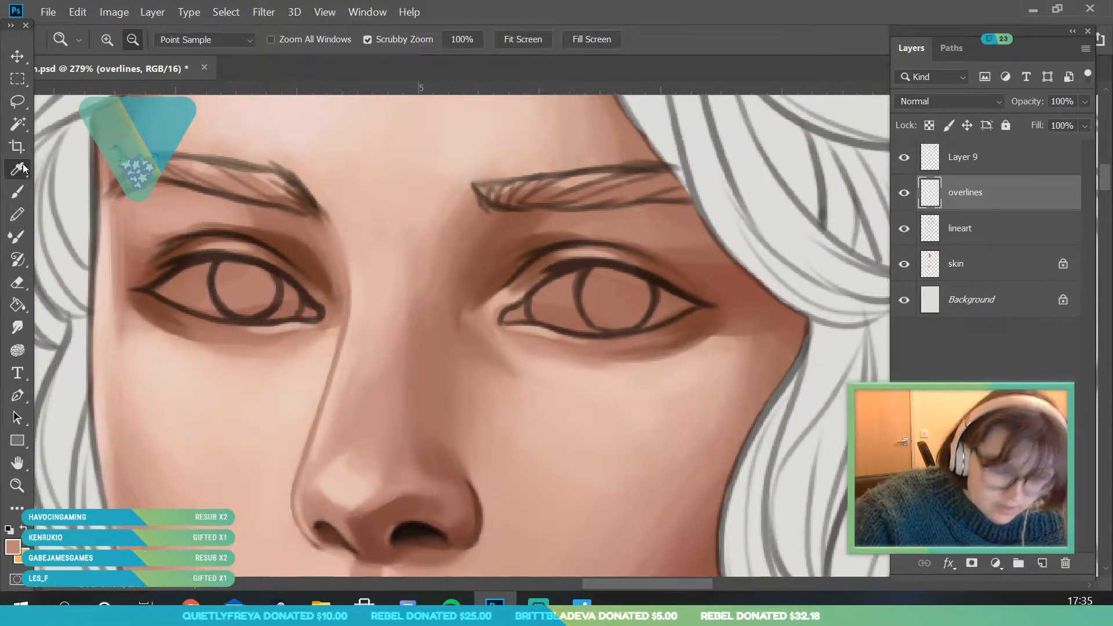
click(178, 307)
click(14, 550)
drag(896, 297, 906, 300)
click(786, 217)
mouse_move(784, 227)
mouse_down()
mouse_move(769, 222)
mouse_move(787, 219)
mouse_move(773, 211)
mouse_up()
click(1027, 77)
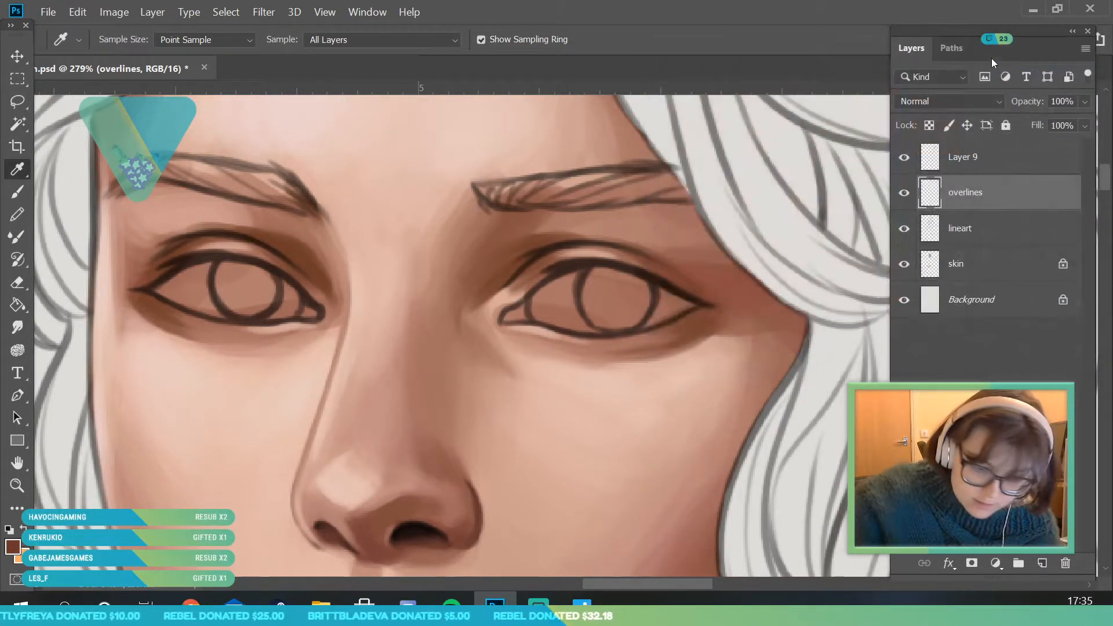
key(b)
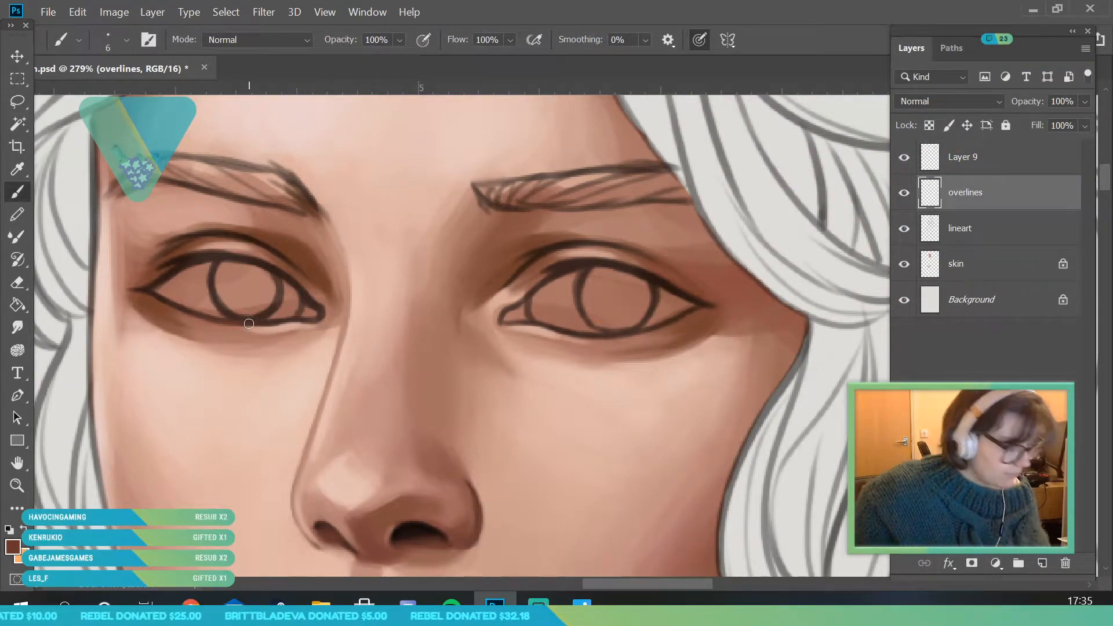
click(126, 40)
drag(103, 98, 107, 102)
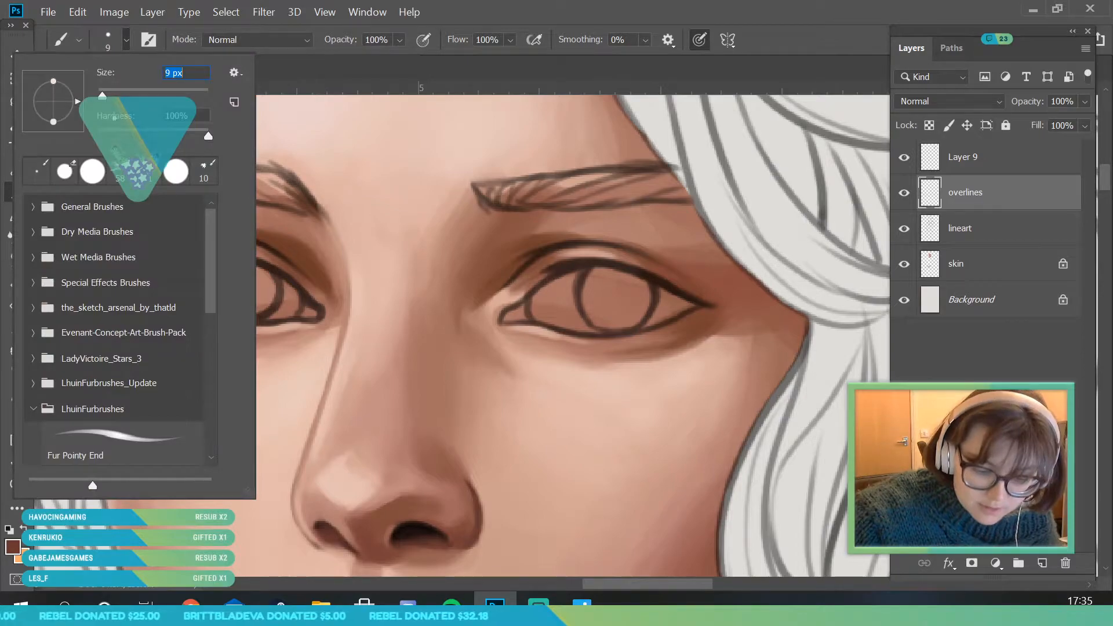
click(299, 311)
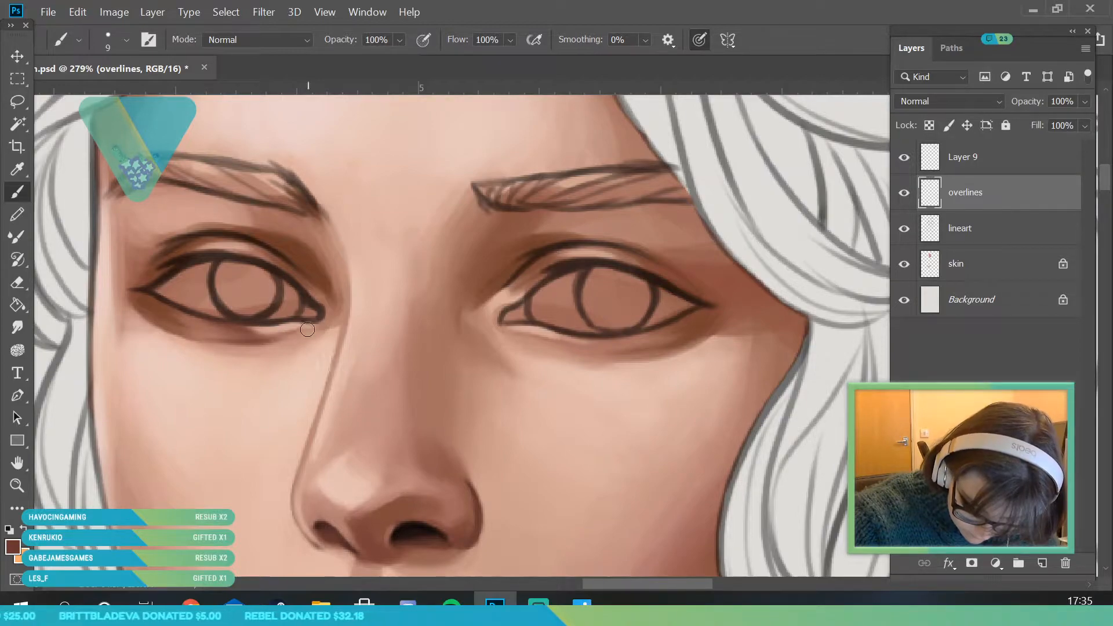
- Sample a mid brown beneath the near eye and soften the shading under the far eye with an 18 px brush
click(18, 169)
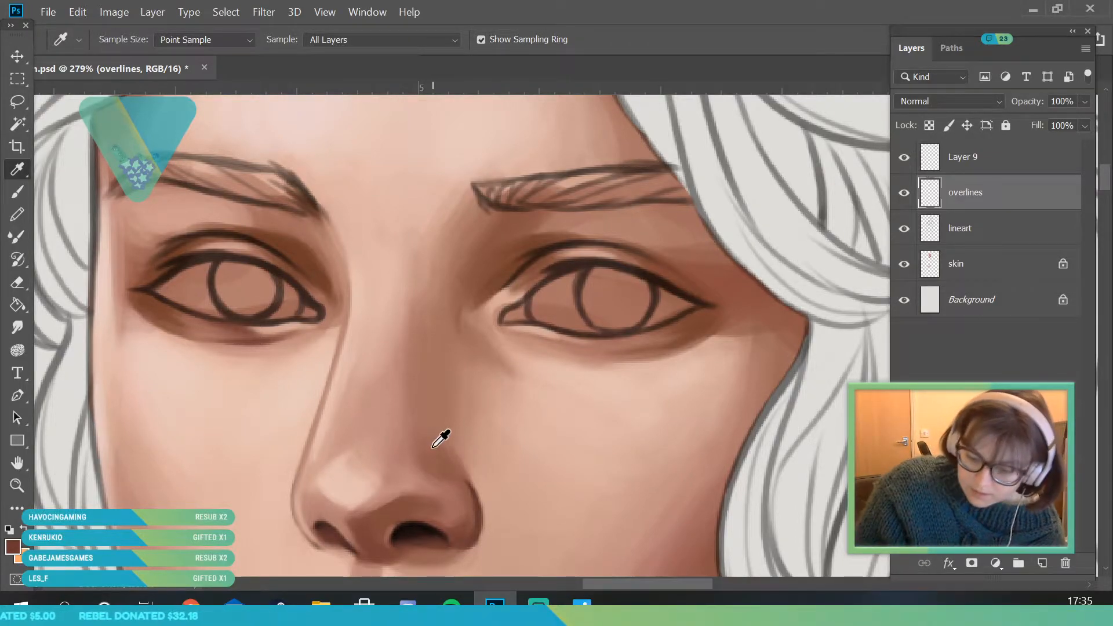
click(664, 326)
key(b)
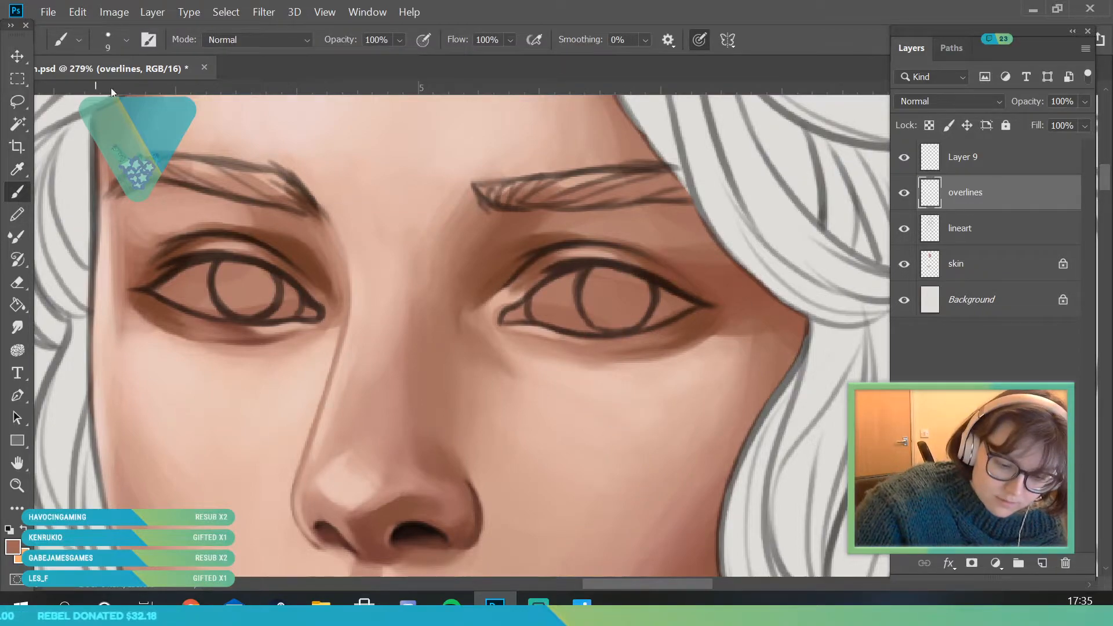
click(127, 43)
drag(102, 96, 107, 96)
click(279, 338)
click(126, 41)
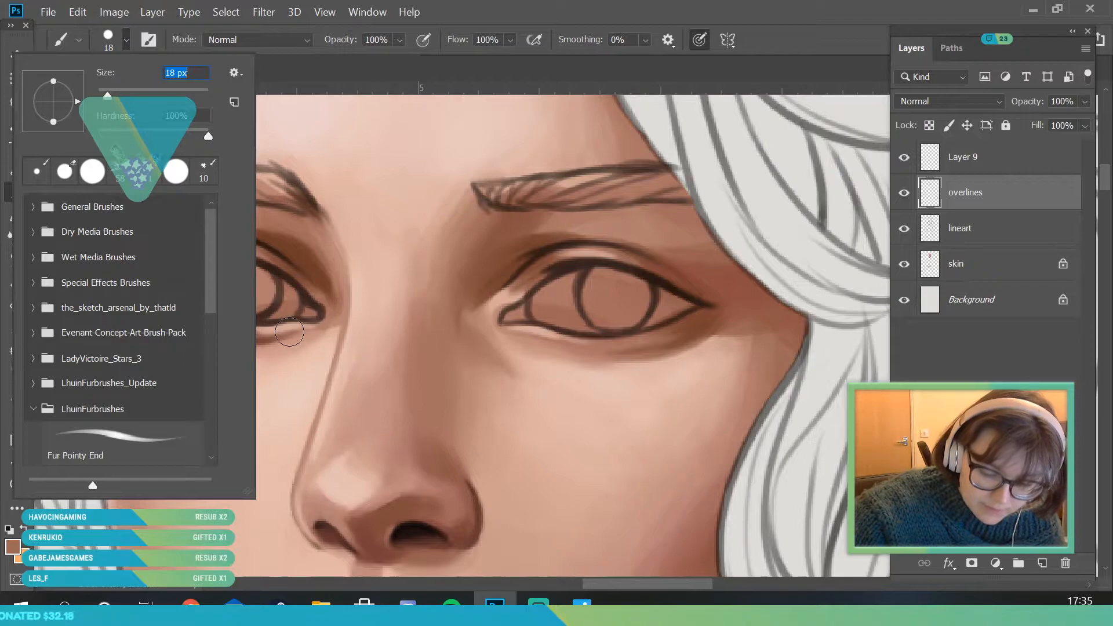
click(289, 332)
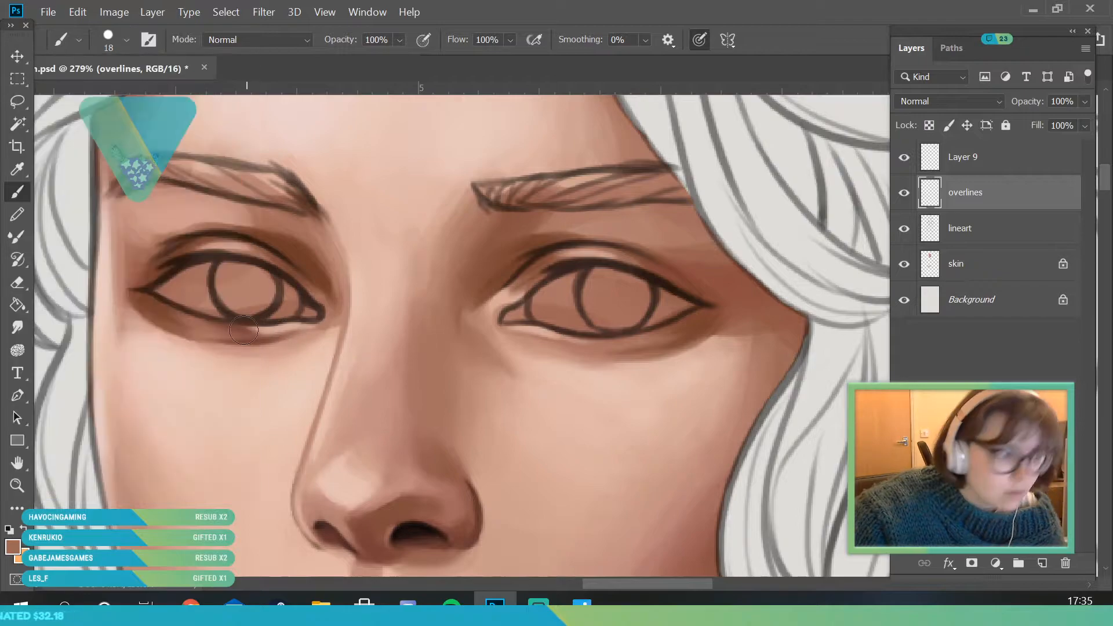
alt+click(136, 298)
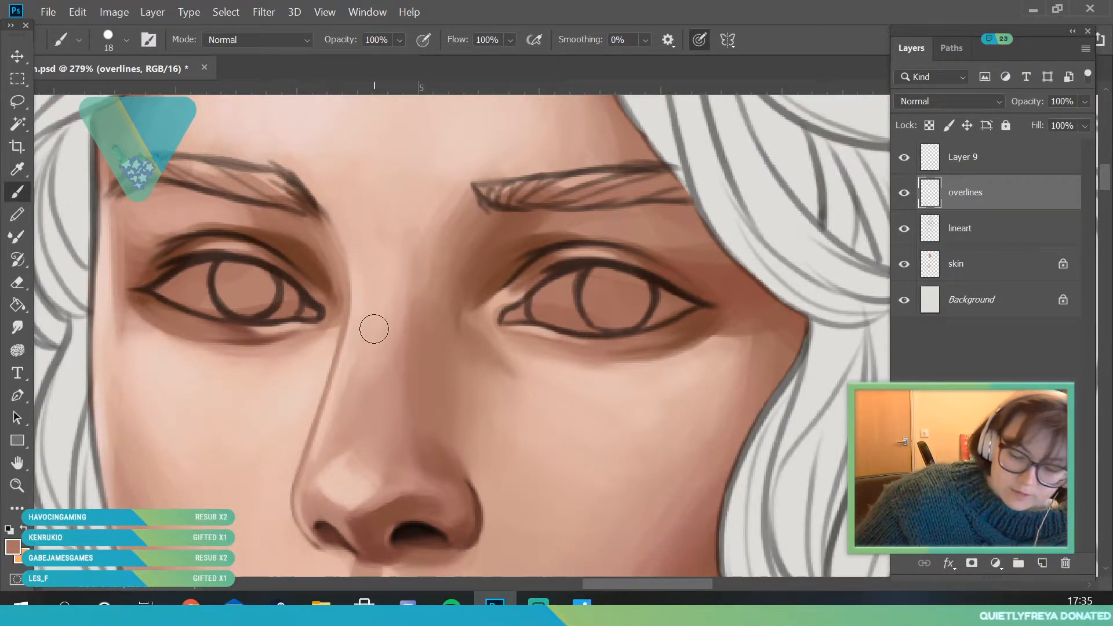
- Sample a deeper brown from under the far eye and darken its lower-lid shadow with the 18 px brush
click(19, 171)
click(273, 337)
key(b)
drag(214, 332, 269, 329)
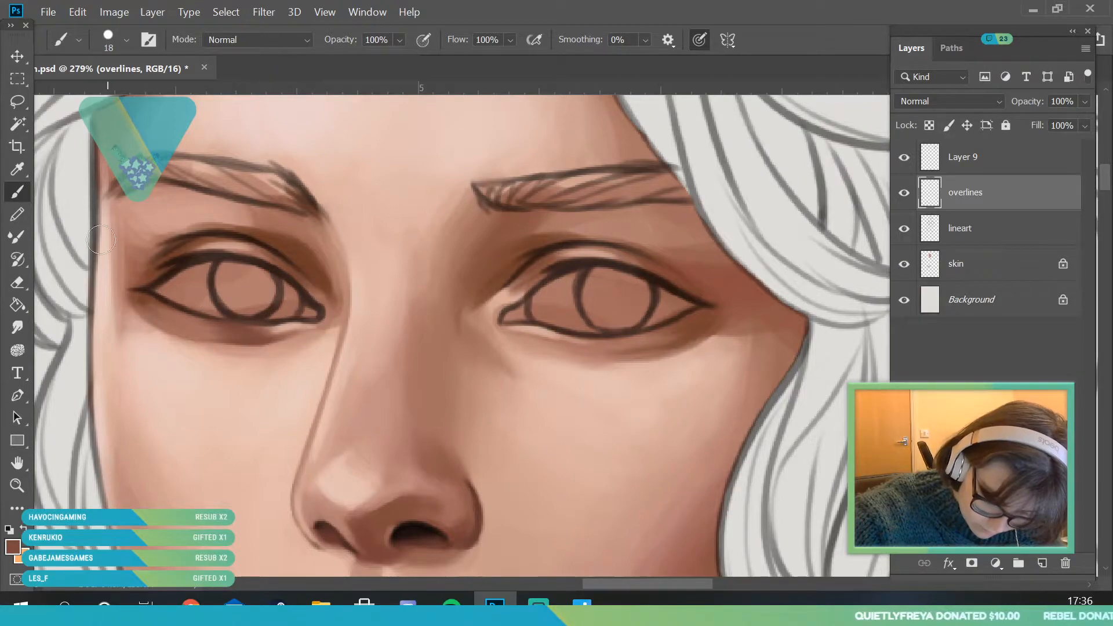
- Choose a very dark brown and paint the far eye's outer corner and upper-lid crease with a 6 px brush
click(112, 33)
drag(104, 93, 101, 94)
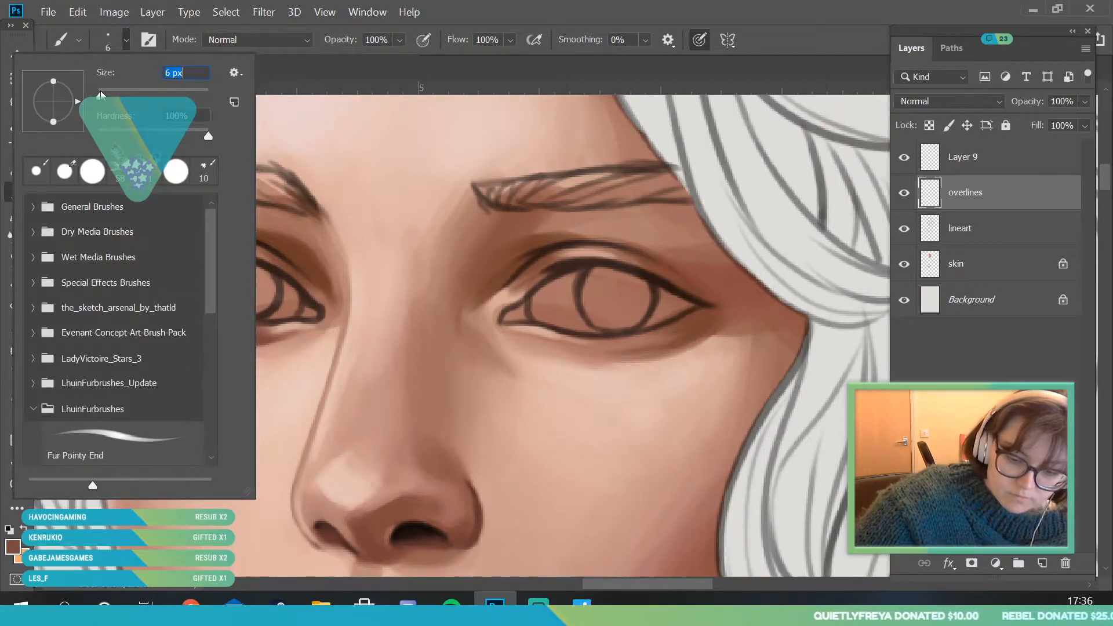
click(312, 265)
click(15, 170)
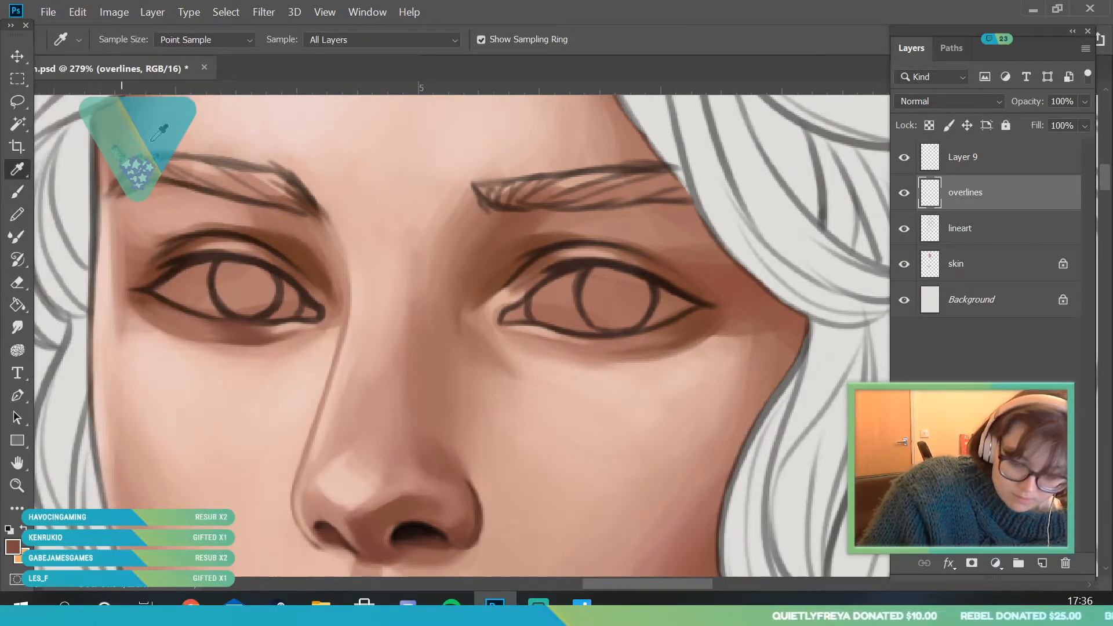
click(248, 340)
click(10, 547)
click(197, 304)
key(Return)
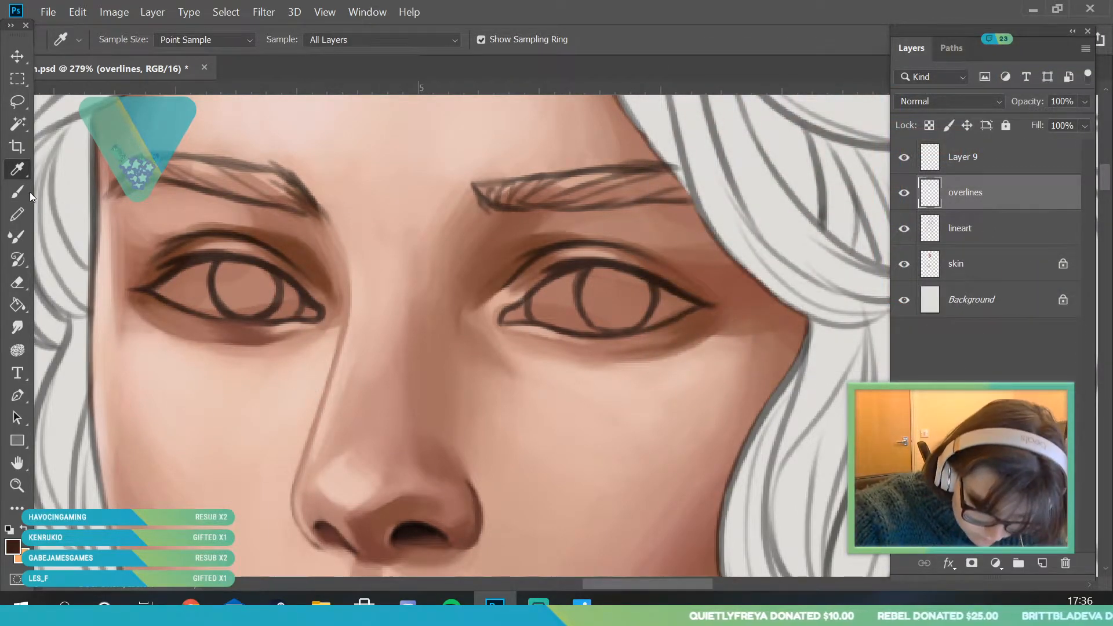
key(b)
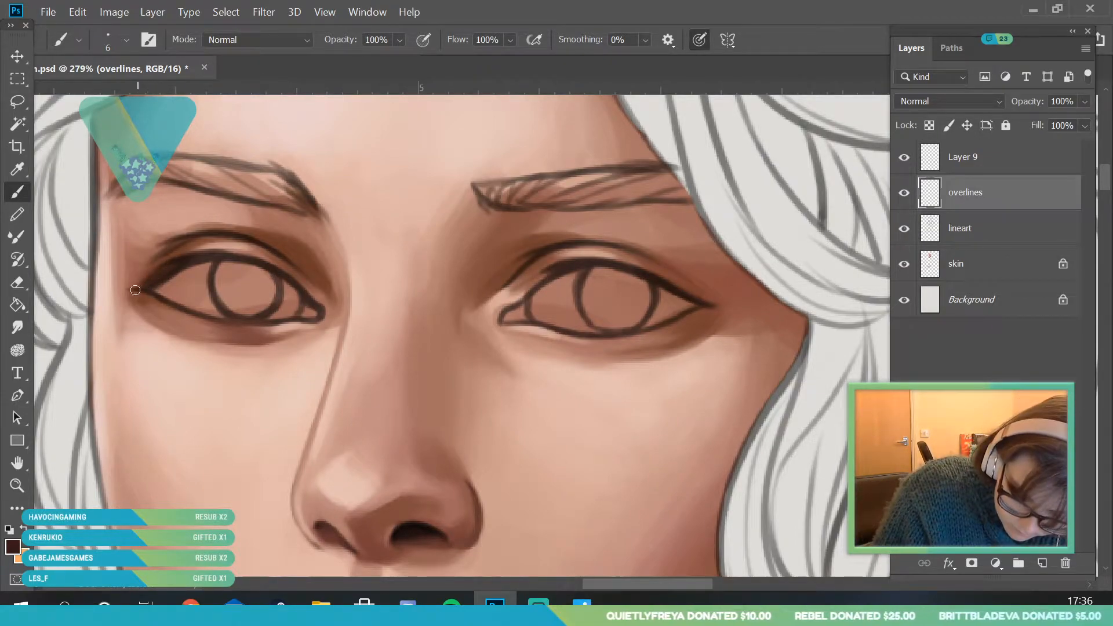
drag(130, 286, 203, 239)
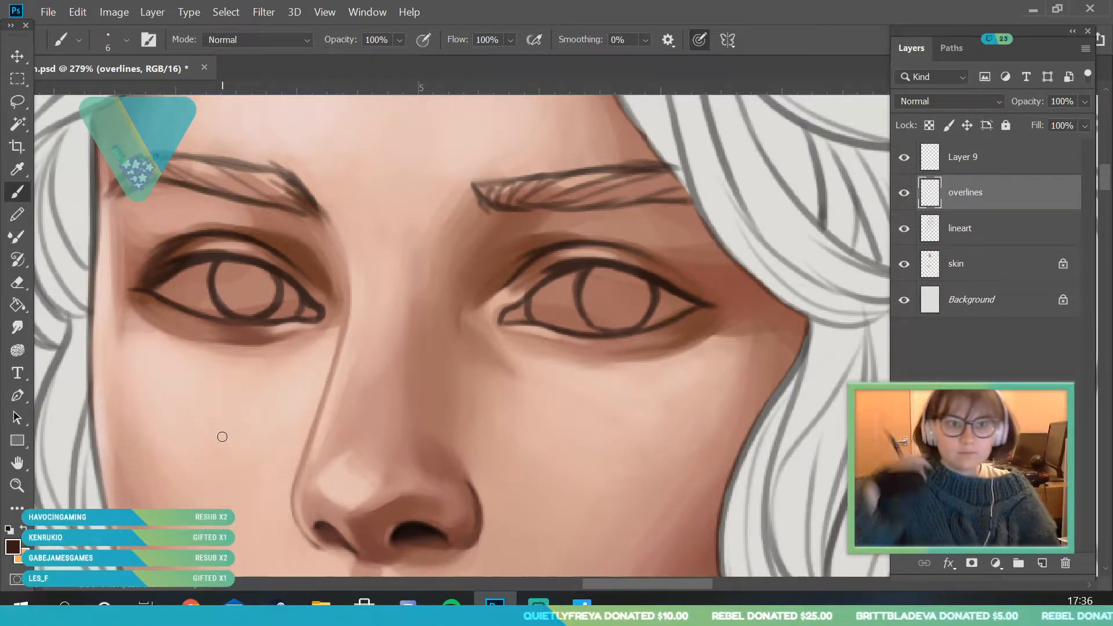
- Change the colour to a dark red and warm the outer corner and upper lid of the far eye with the 6 px brush
click(16, 169)
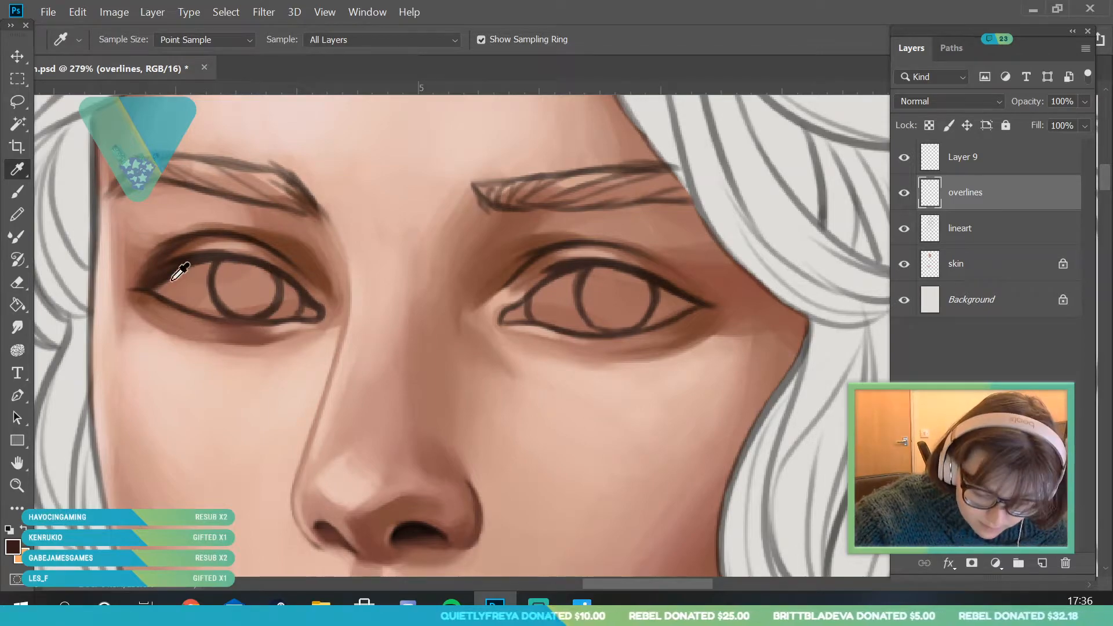
click(15, 546)
click(821, 267)
drag(907, 300, 908, 302)
mouse_move(832, 251)
mouse_down()
mouse_move(814, 242)
mouse_move(817, 231)
mouse_up()
click(1046, 76)
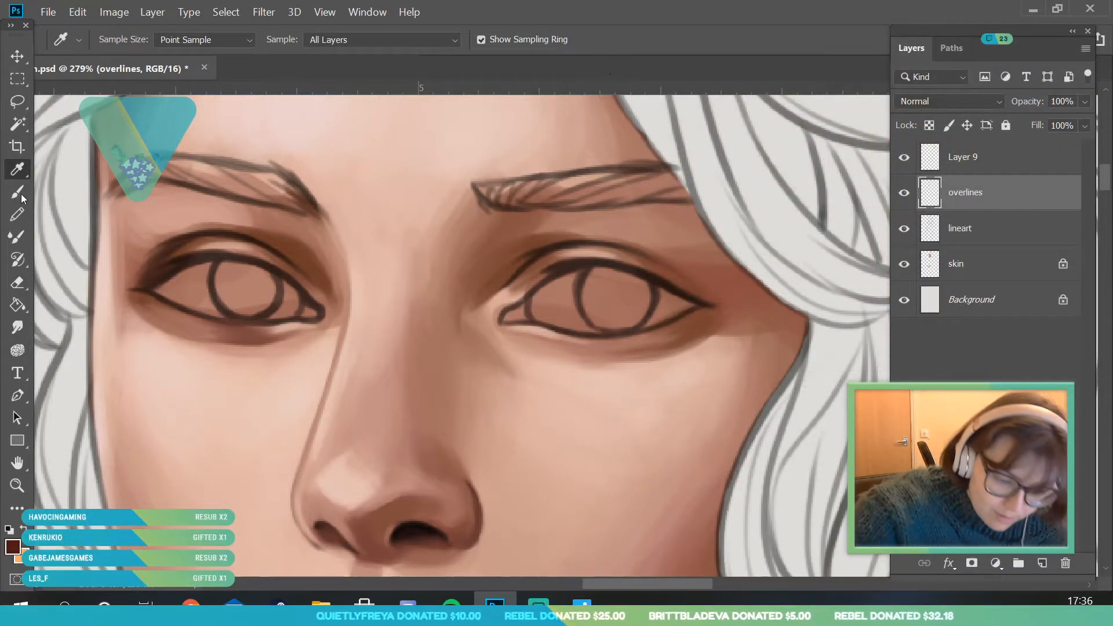
key(b)
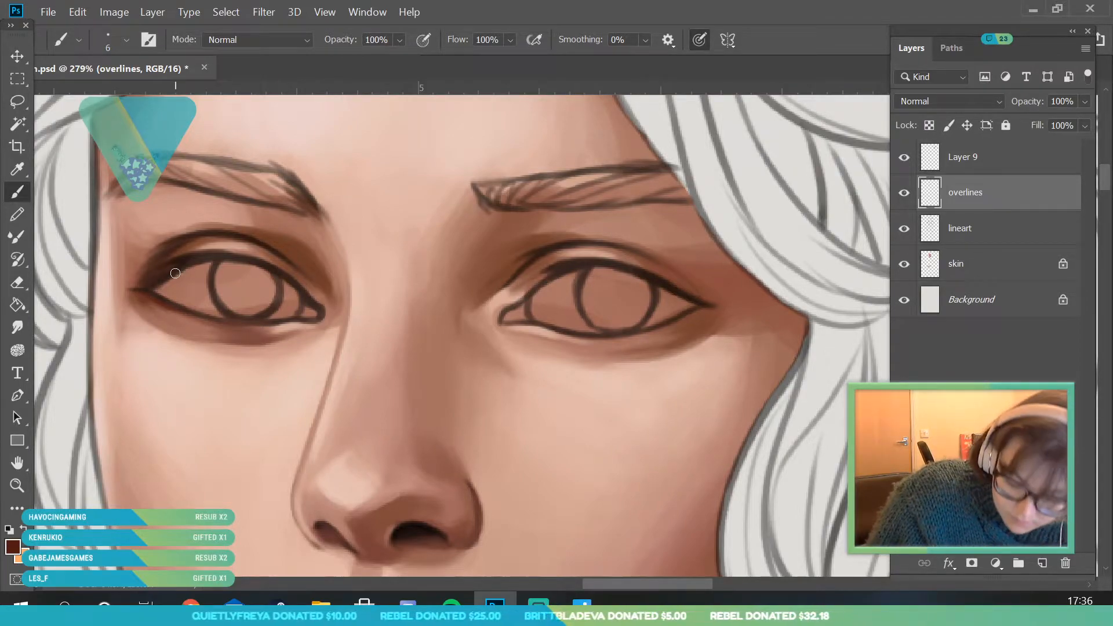
drag(140, 287, 197, 242)
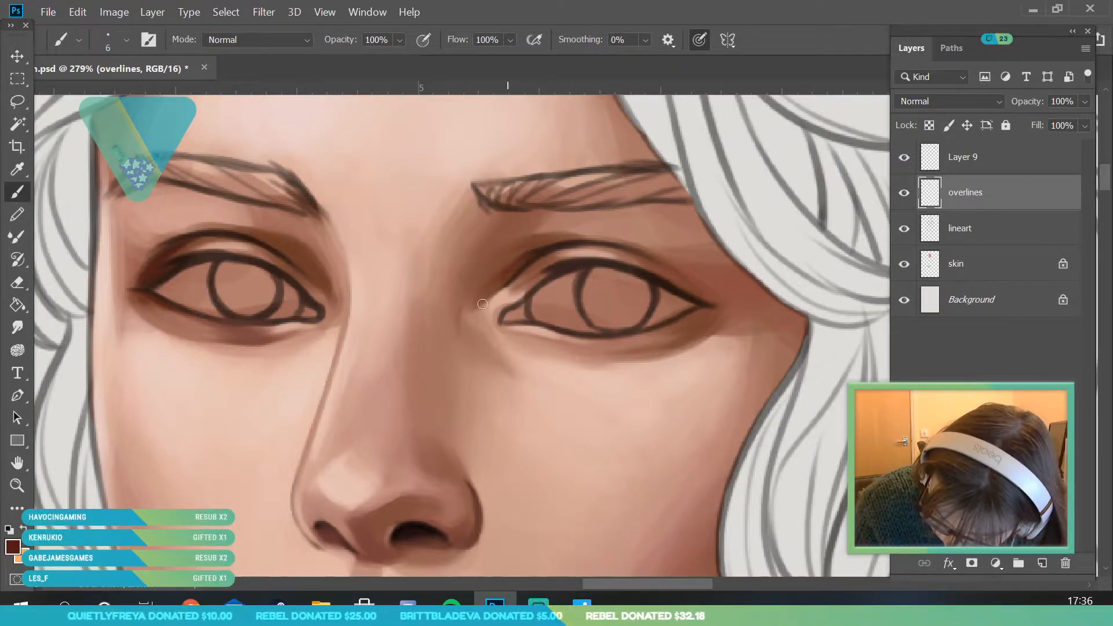
- Paint dark red along the near eye's inner crease and beneath its outer lower lid with the 6 px brush
drag(508, 293, 553, 266)
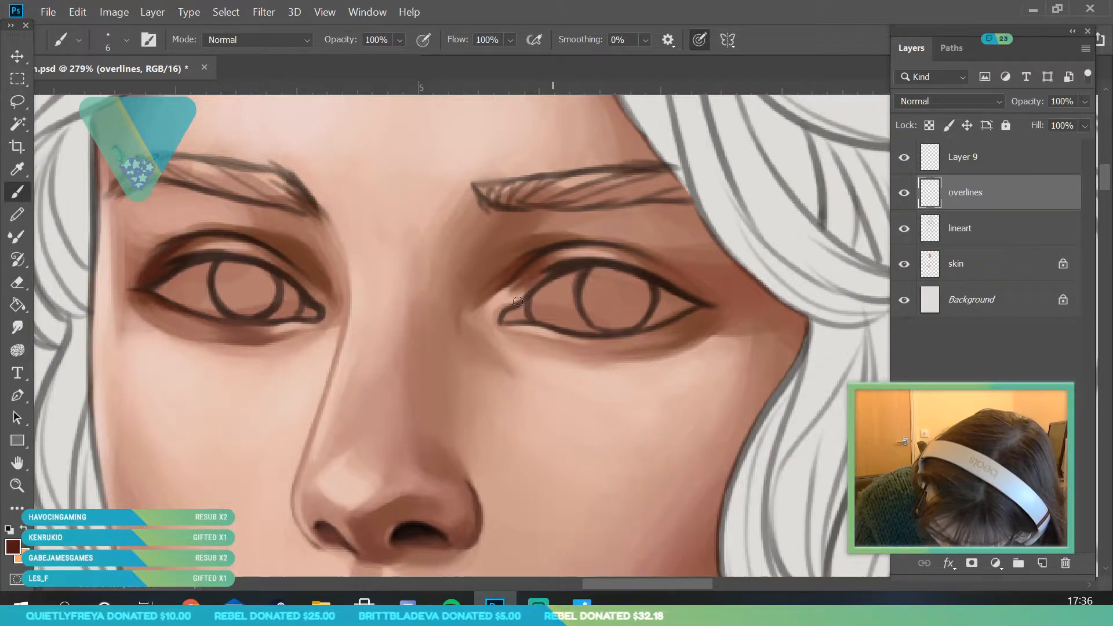
drag(517, 300, 538, 281)
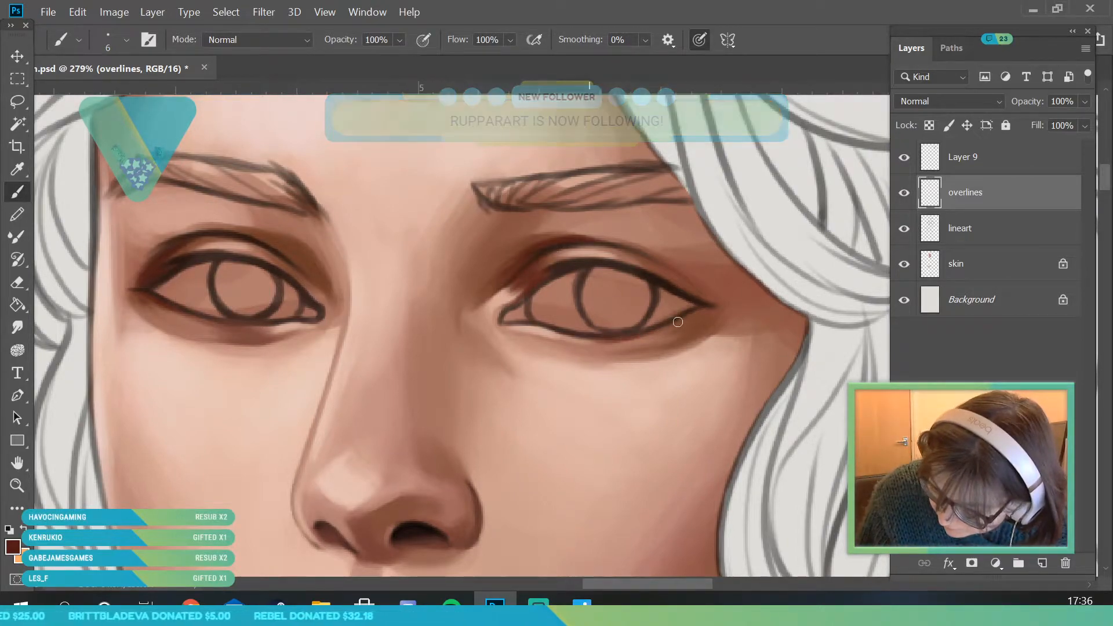
mouse_move(680, 324)
mouse_down()
mouse_move(714, 311)
mouse_move(644, 350)
mouse_up()
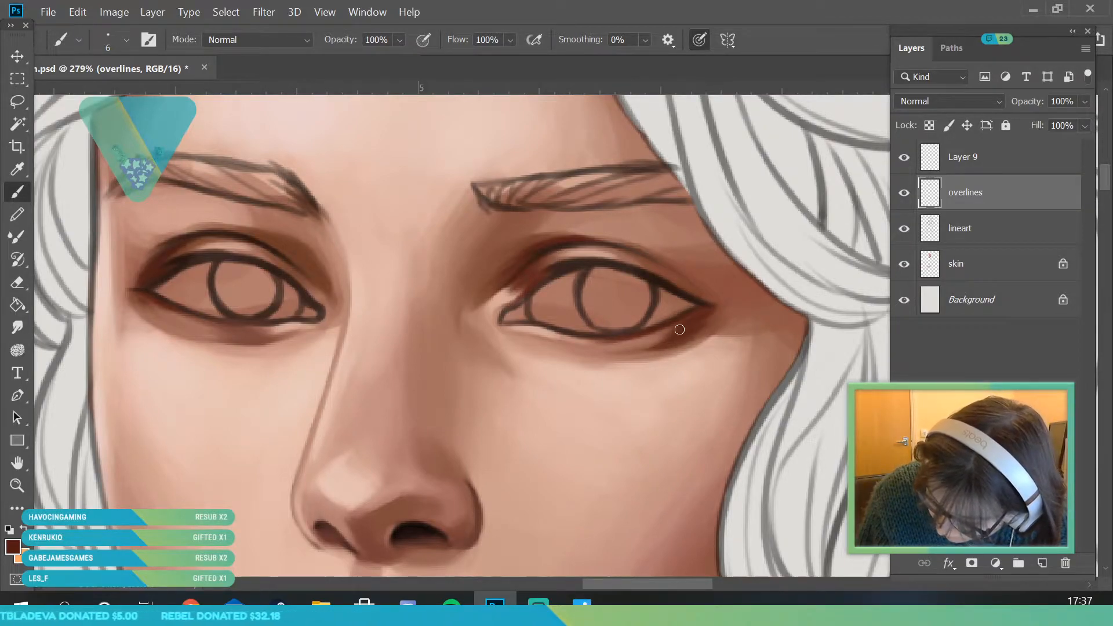
- Sample the reddish brown below the far eye and blend its lower-lid shadow towards the inner corner with a 12 px brush
click(17, 486)
drag(265, 316, 210, 324)
mouse_move(284, 311)
mouse_down()
mouse_move(296, 343)
mouse_move(144, 281)
mouse_up()
key(i)
click(186, 360)
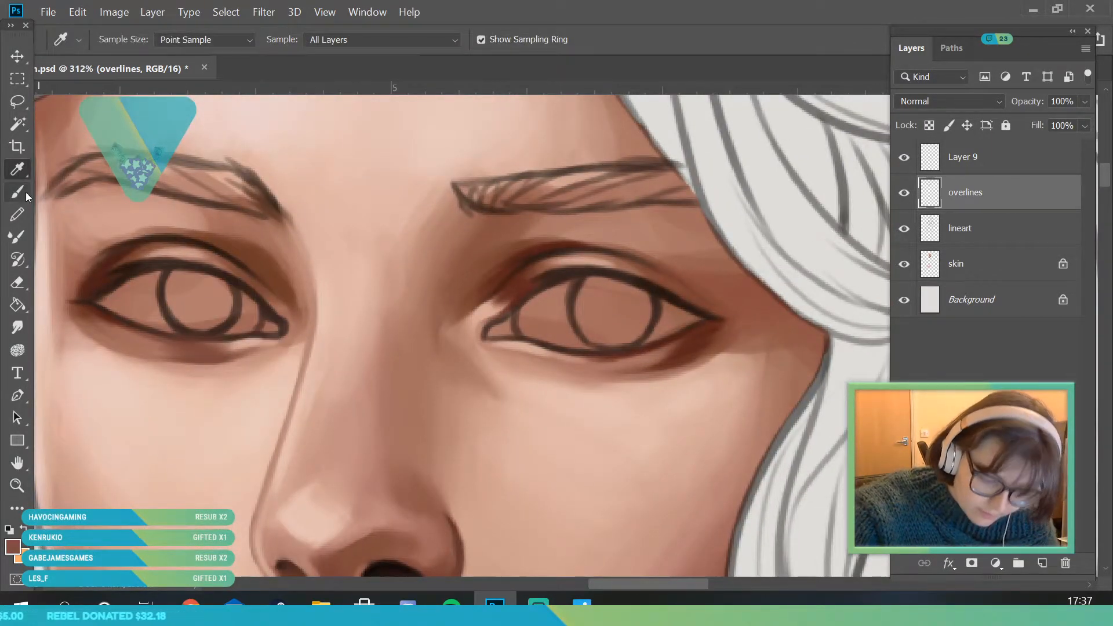
click(29, 193)
click(119, 41)
click(272, 353)
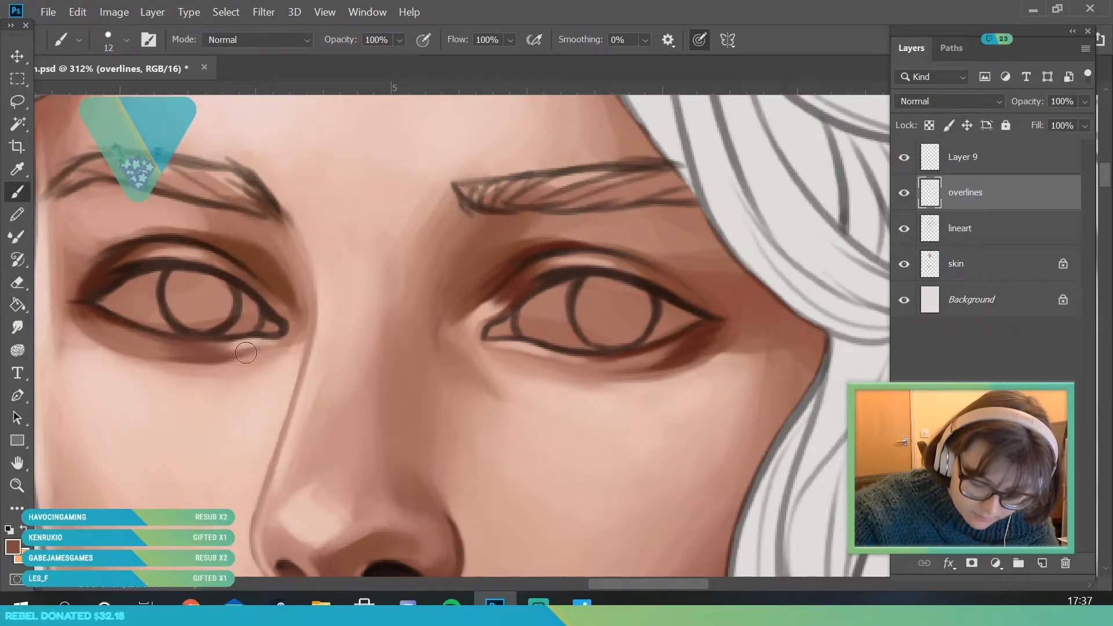
mouse_move(225, 361)
mouse_down()
mouse_move(132, 356)
mouse_move(241, 354)
mouse_up()
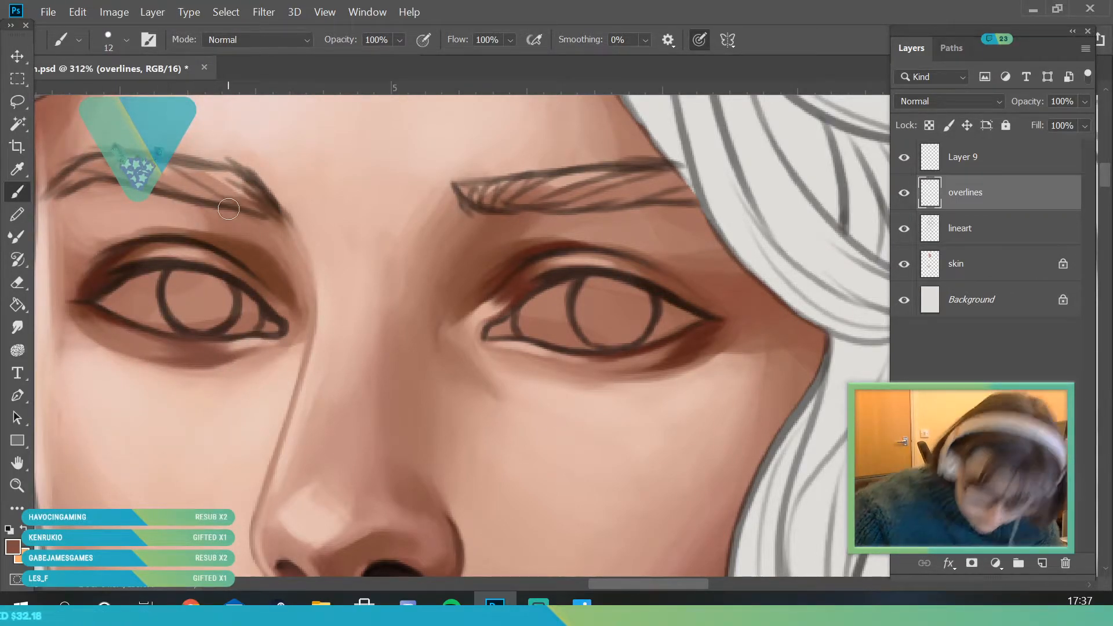
- Sample a mid skin tone beneath the near eye and soften the area along its inner lower lid with the 12 px brush
click(17, 486)
mouse_move(198, 325)
mouse_down()
mouse_move(166, 487)
mouse_move(136, 514)
mouse_up()
mouse_move(231, 348)
mouse_down()
mouse_move(276, 380)
mouse_move(242, 345)
mouse_up()
click(18, 170)
click(469, 316)
key(b)
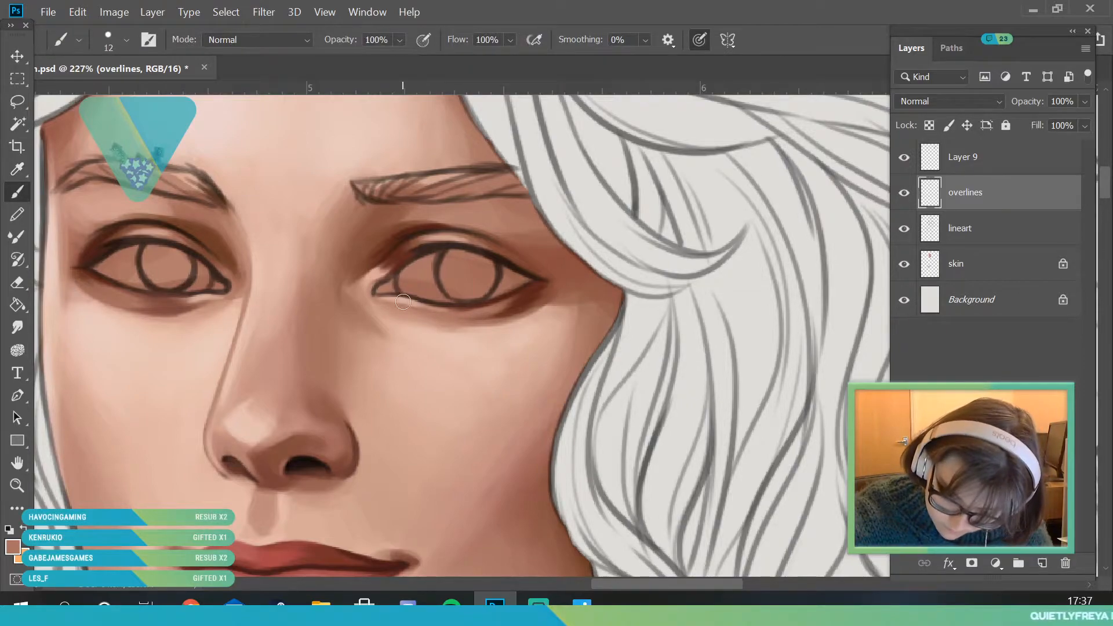
- Sample a dark red-brown from the near eye's upper crease and deepen the shadow under its lower lid with the 12 px brush
click(26, 169)
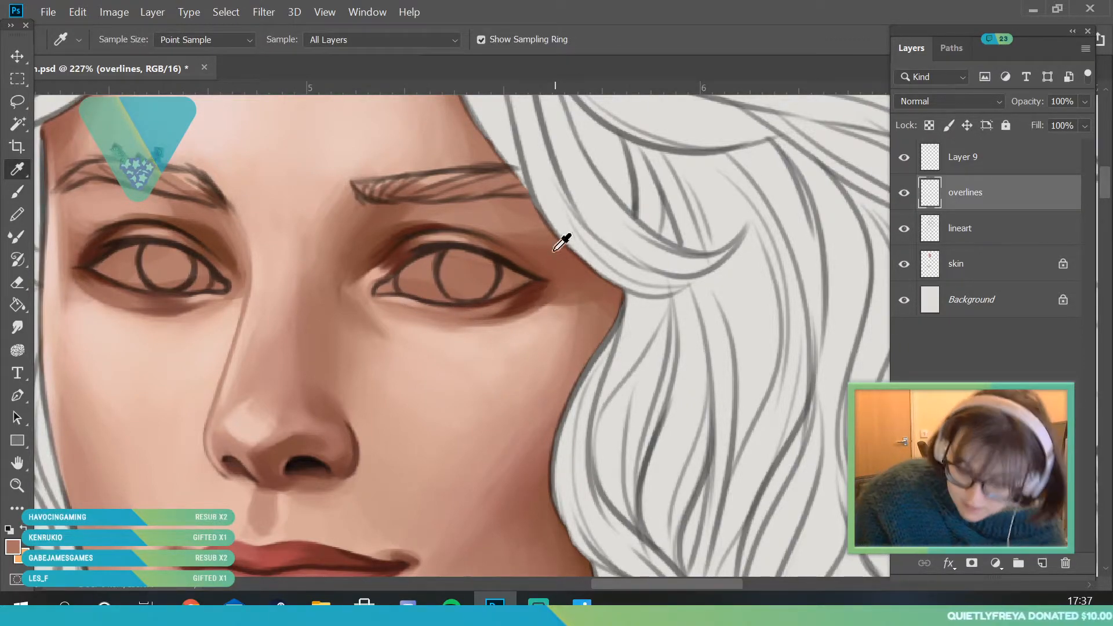
click(516, 296)
click(400, 243)
key(b)
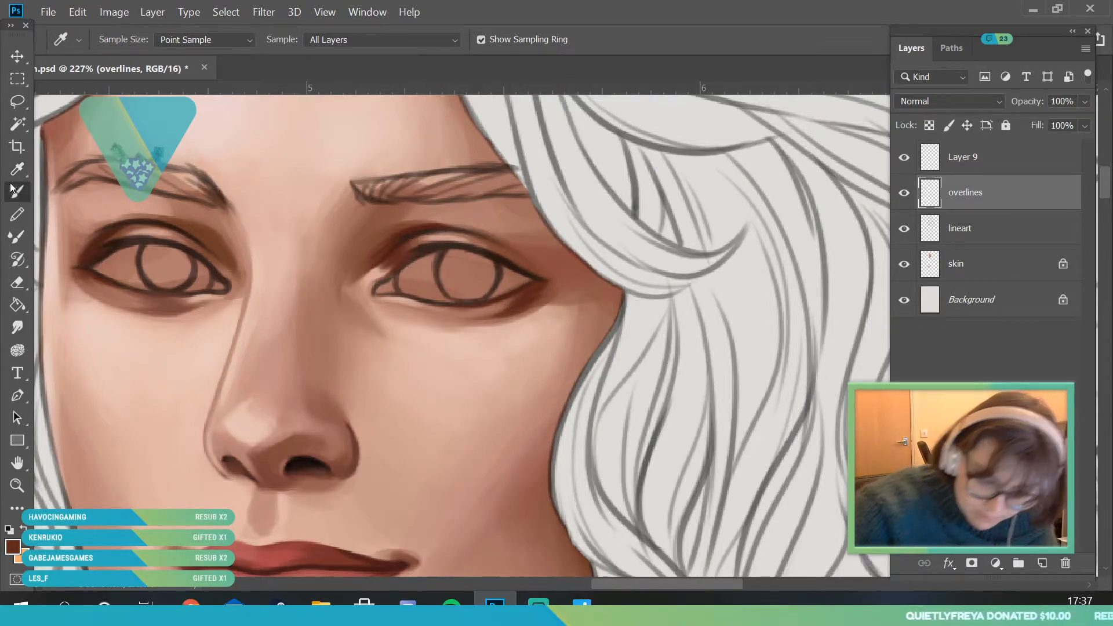
mouse_move(513, 311)
mouse_down()
mouse_move(446, 319)
mouse_move(533, 300)
mouse_move(456, 313)
mouse_up()
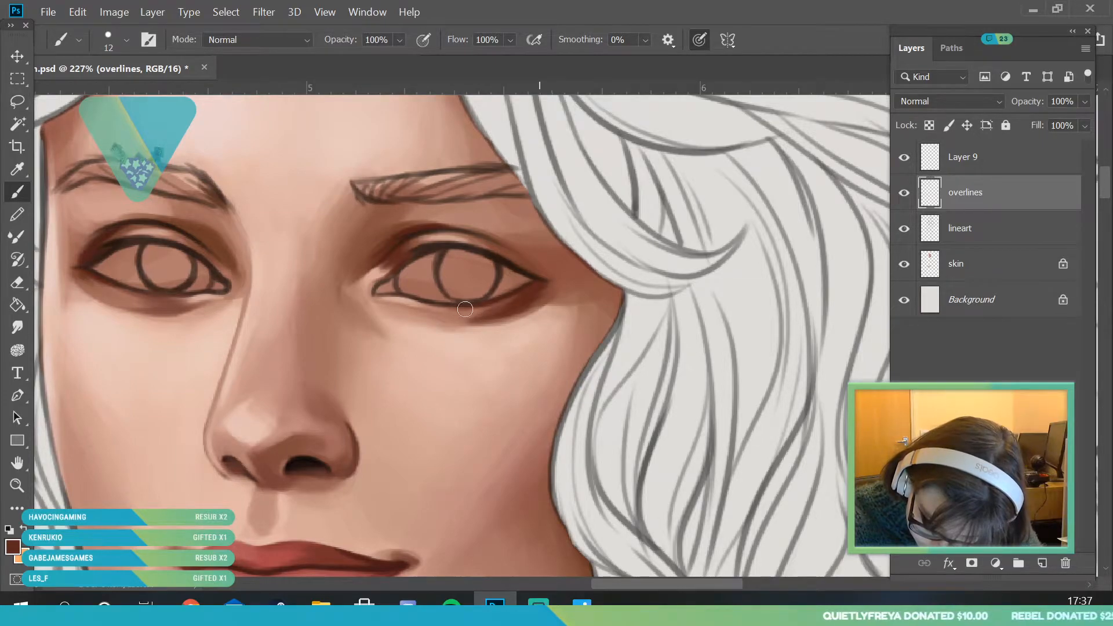
- Sample a medium brown from the near eye's lower-lid shadow and blend that shadow with the 12 px brush
click(15, 179)
click(479, 313)
key(b)
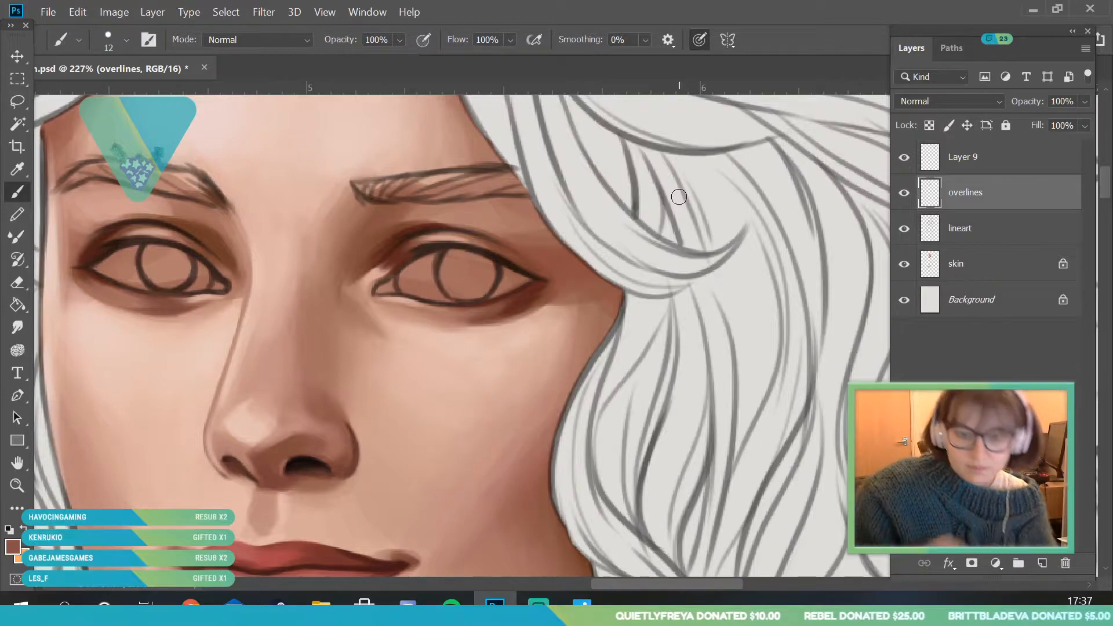
- Sample the dark brown at the far eye's outer upper lid, darken it to #2d100c and set the brush size to 9 px
key(z)
drag(252, 283, 116, 295)
drag(194, 314, 298, 267)
drag(265, 226, 314, 238)
click(20, 170)
click(152, 286)
key(b)
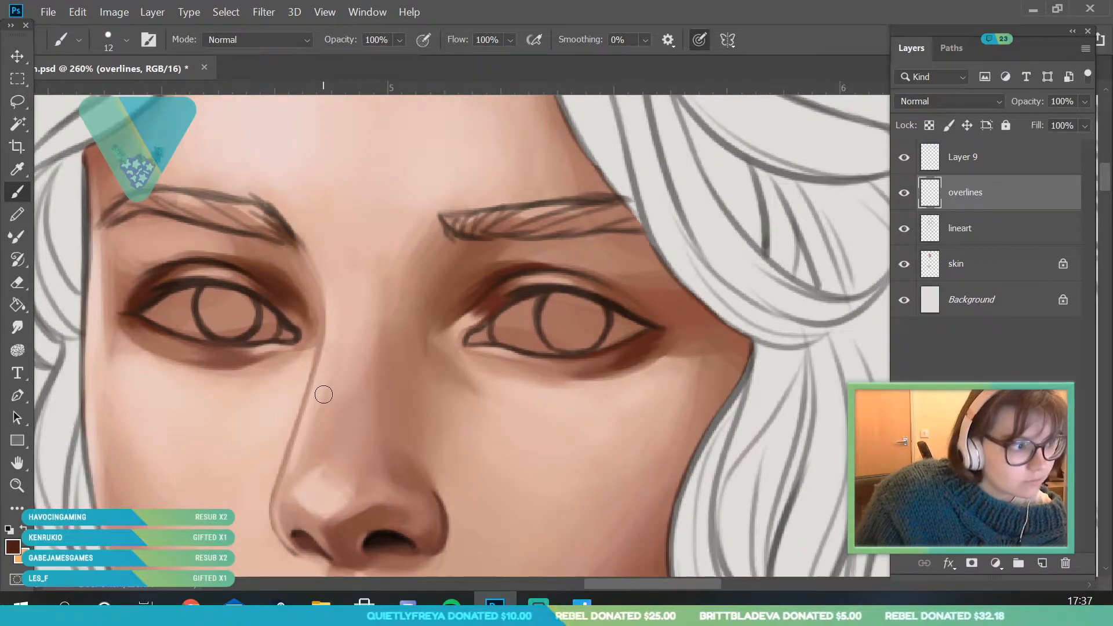
click(13, 546)
click(832, 244)
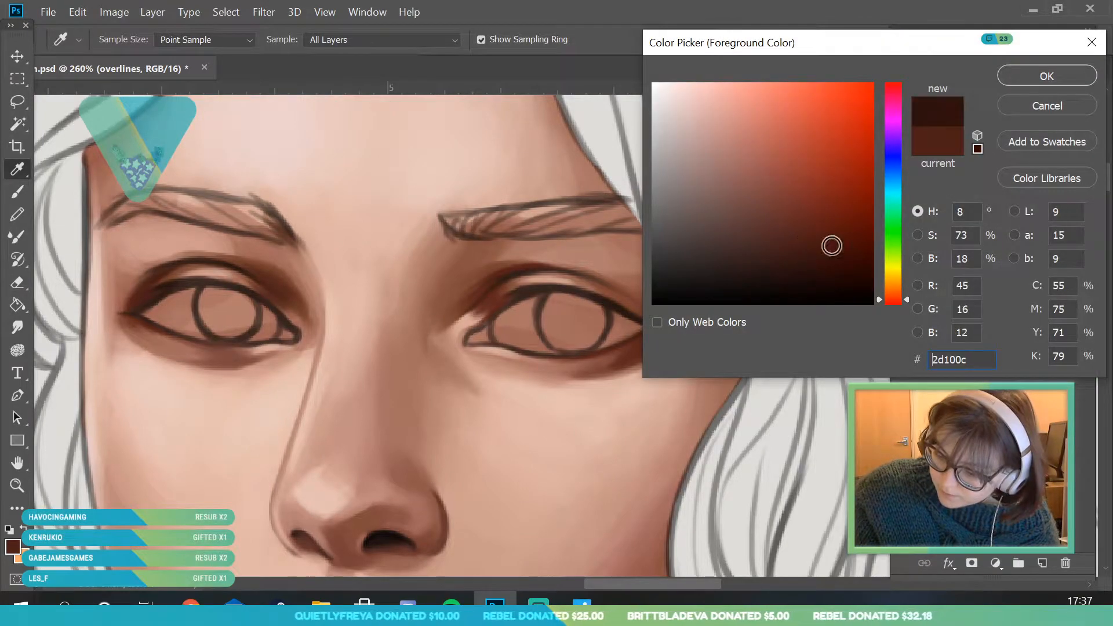
click(1046, 76)
click(126, 39)
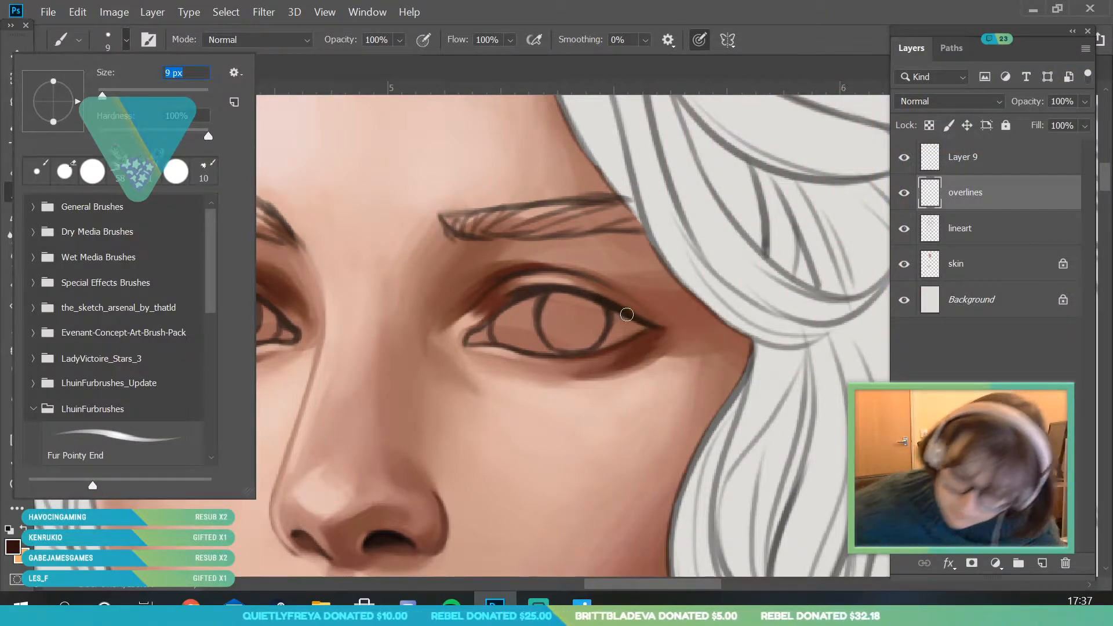
- Deepen the near eye's outer upper lid and crease towards the outer corner with the 9 px dark brown brush
click(649, 315)
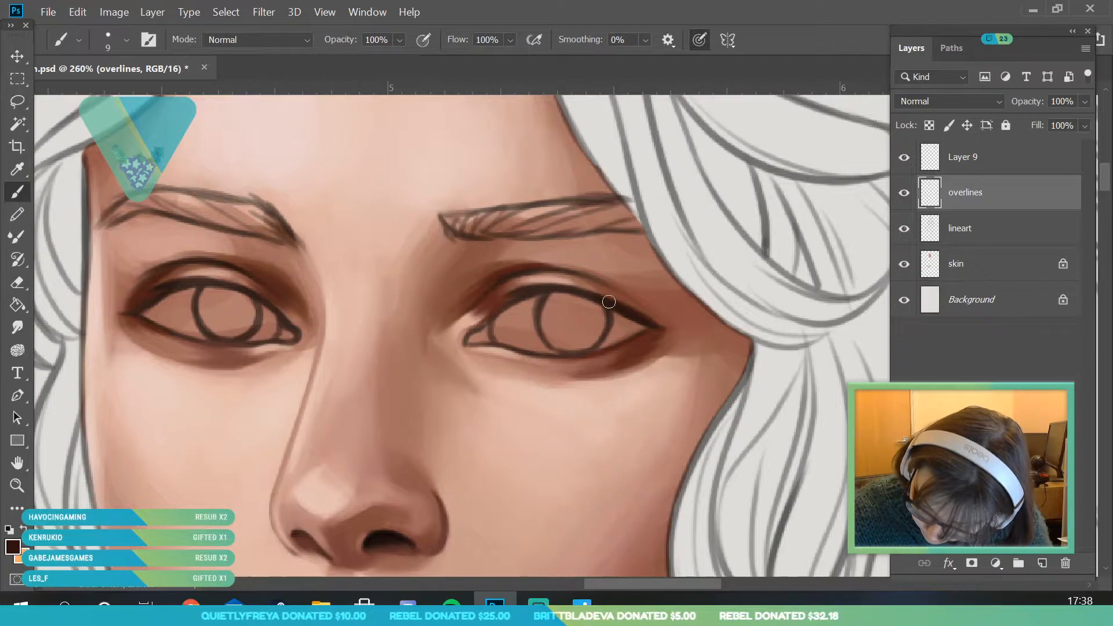
drag(639, 315, 671, 330)
drag(604, 280, 663, 322)
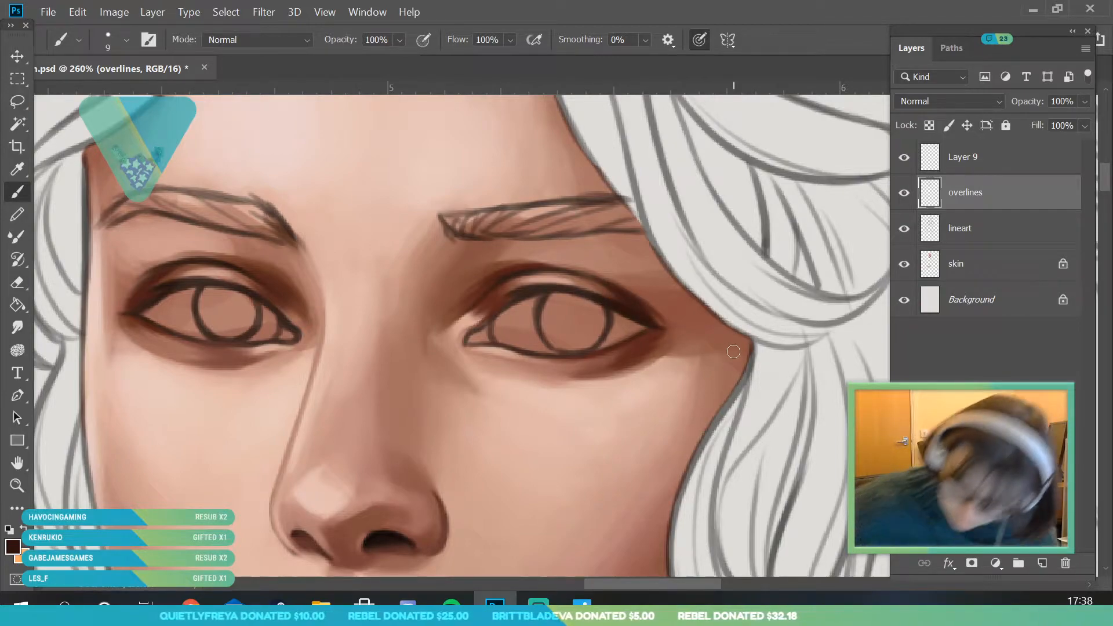
click(17, 485)
drag(249, 284, 193, 435)
drag(382, 346, 358, 470)
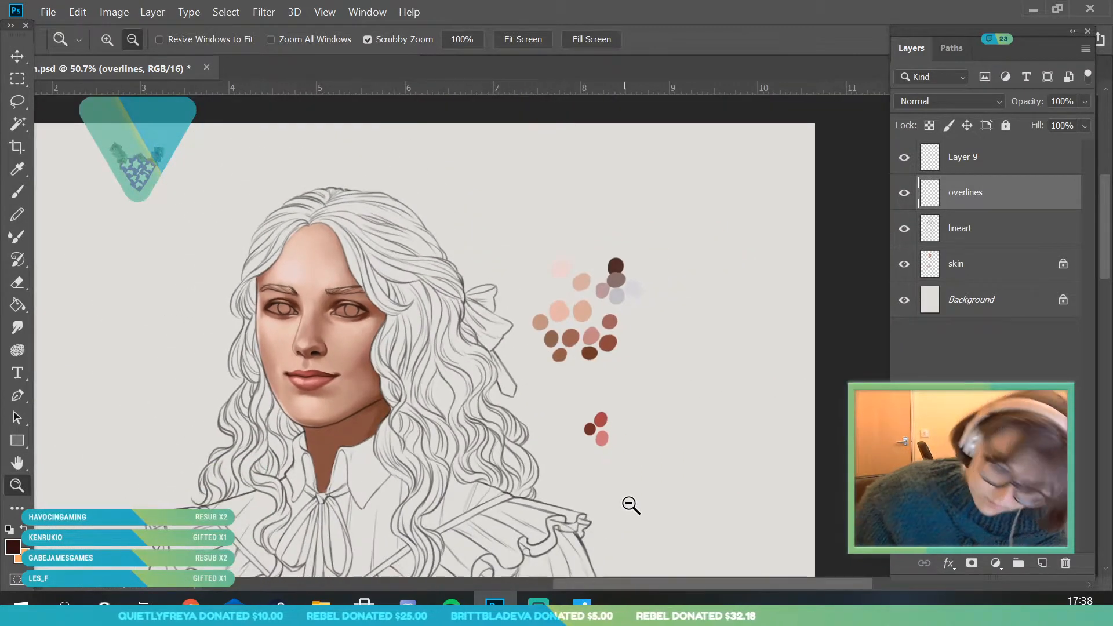
- Sample the reddish brown above the far eye's inner corner and darken the foreground colour to near-black
drag(400, 307, 344, 430)
drag(390, 352, 434, 449)
drag(358, 268, 445, 406)
drag(349, 269, 428, 371)
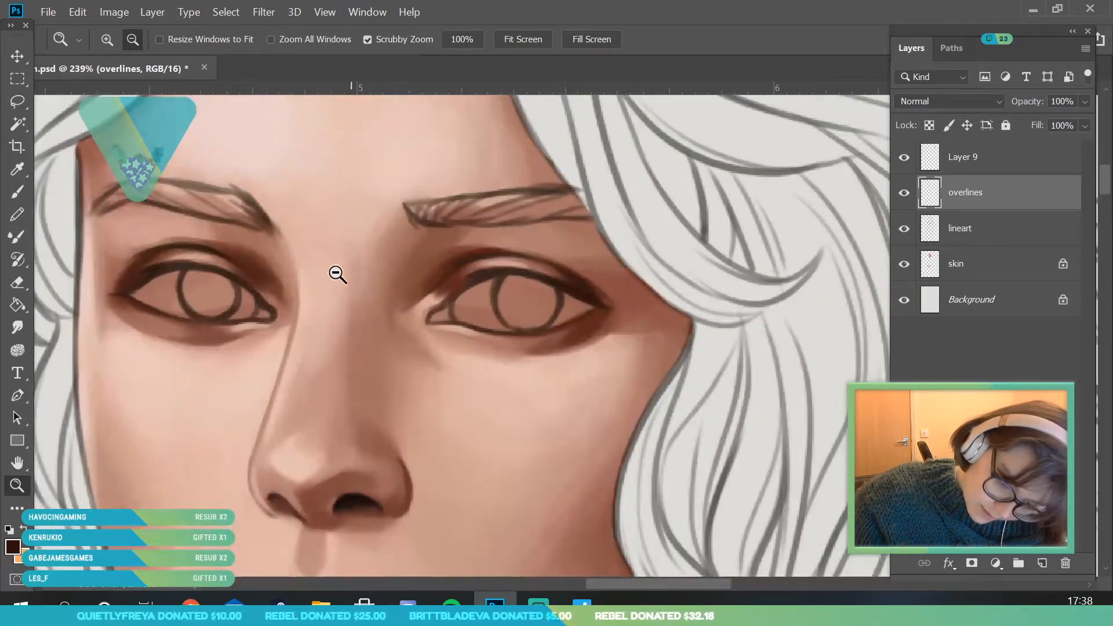
drag(241, 241, 279, 249)
key(i)
click(251, 280)
key(b)
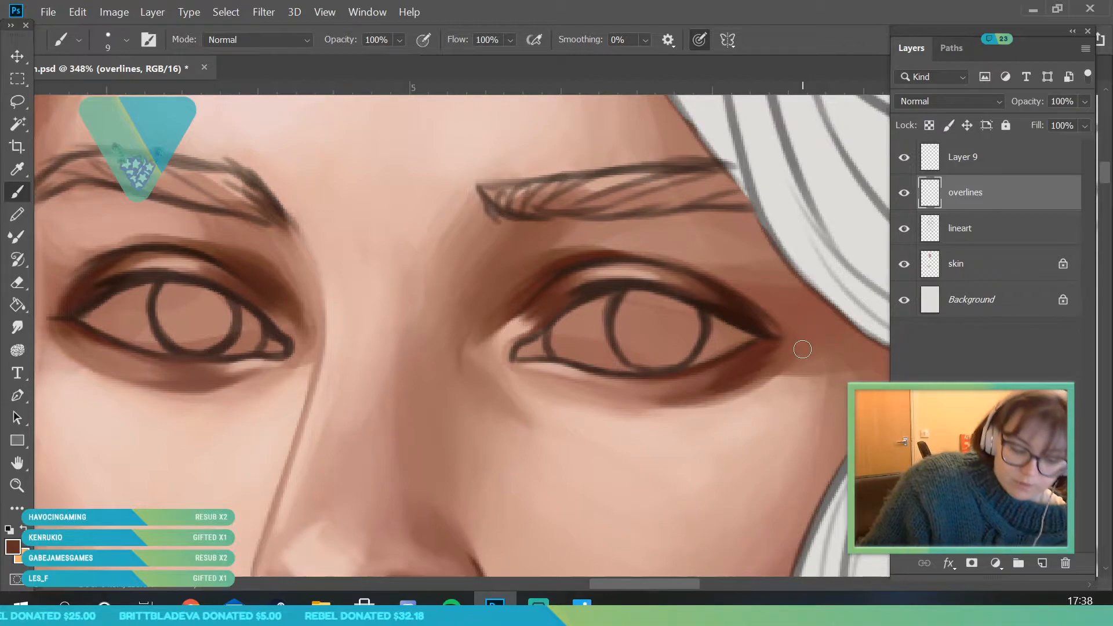
click(17, 548)
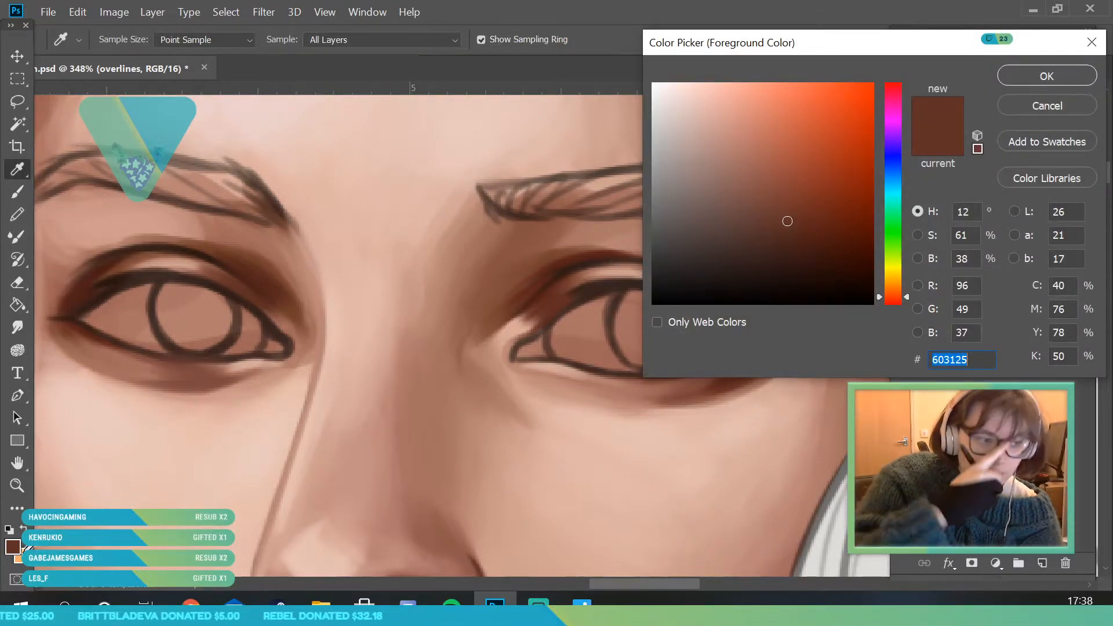
mouse_move(777, 270)
mouse_down()
mouse_move(777, 286)
mouse_move(829, 285)
mouse_up()
drag(898, 299, 906, 301)
drag(830, 284, 784, 287)
click(1021, 77)
- Darken the far eye's upper lash line and outer lower lash line in near-black with a 4 px brush
click(17, 192)
click(126, 40)
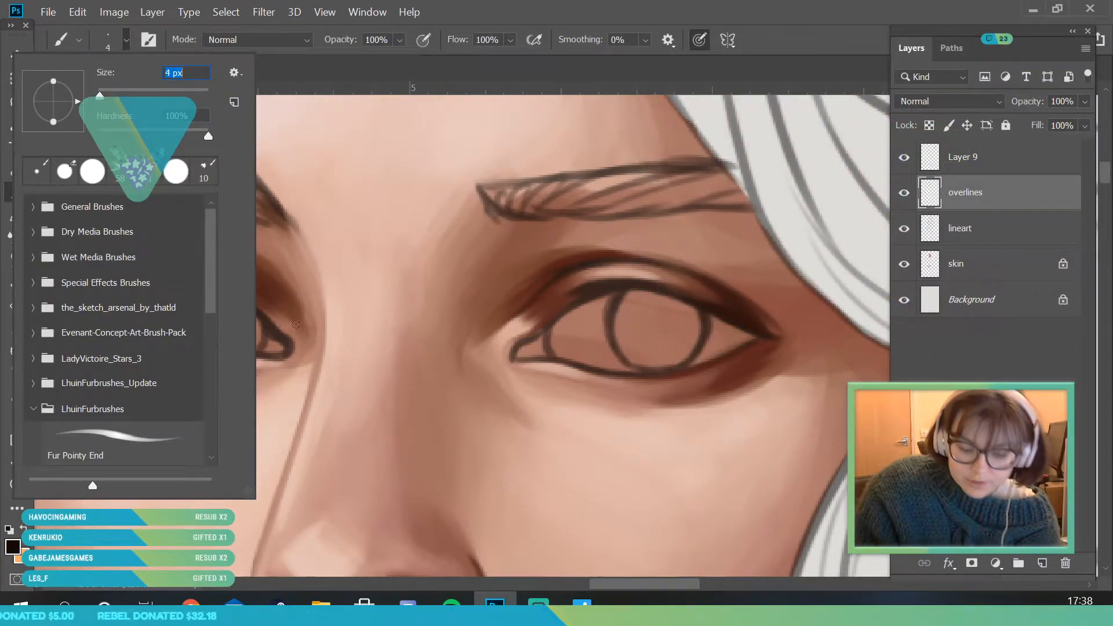
click(291, 351)
drag(684, 583, 662, 583)
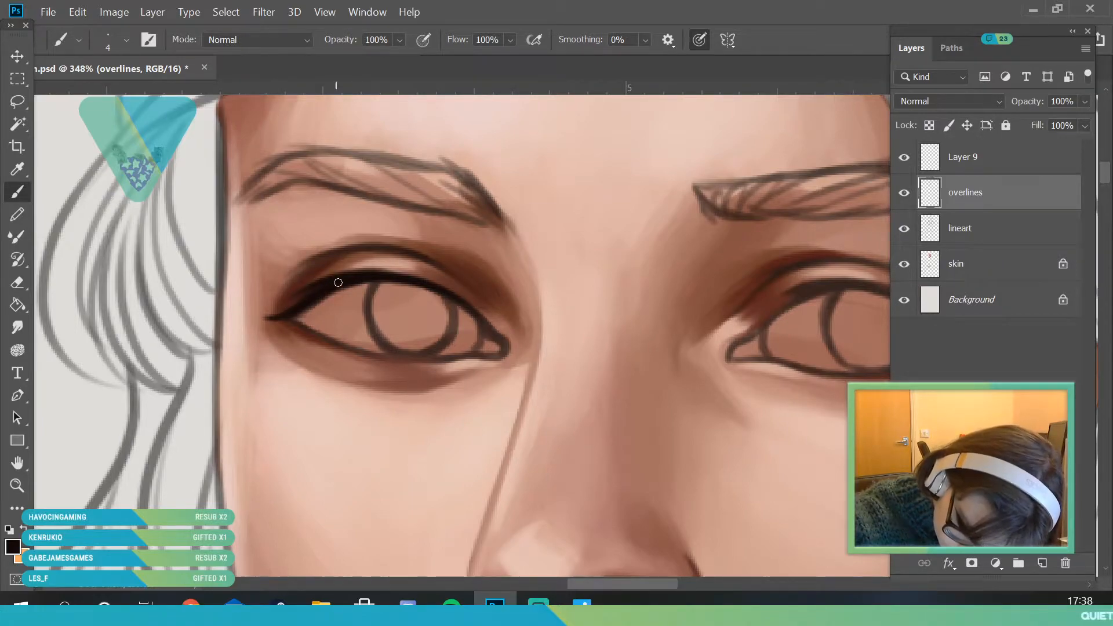
mouse_move(298, 320)
mouse_down()
mouse_move(390, 353)
mouse_move(323, 339)
mouse_move(357, 353)
mouse_up()
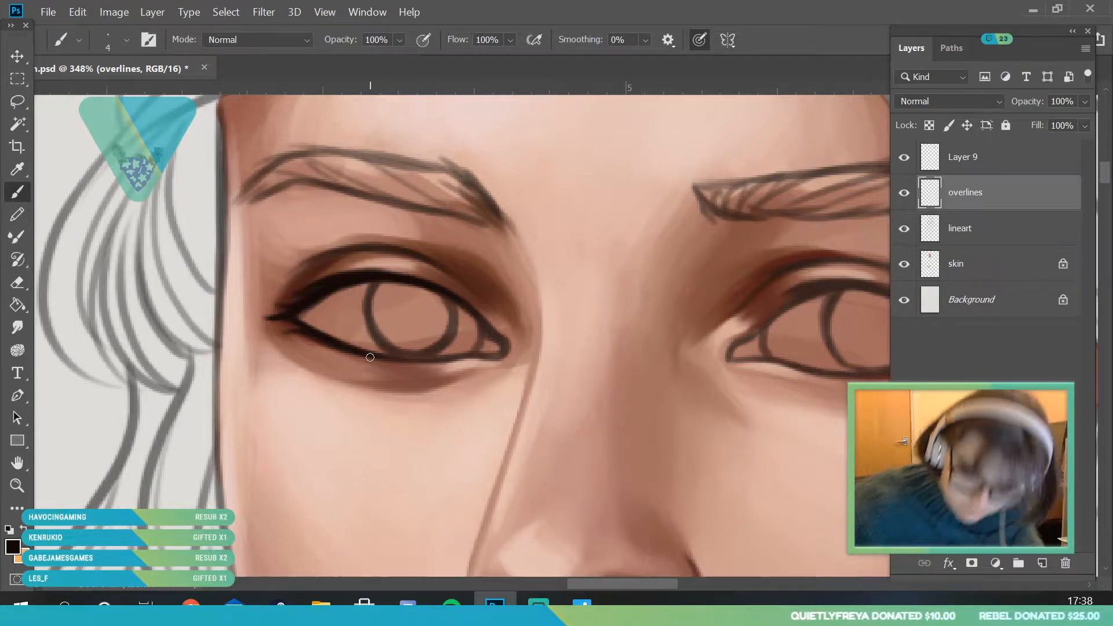
- Darken the near eye's lash line with the near-black 4 px brush
key(alt+space)
drag(296, 312, 239, 495)
drag(450, 317, 474, 383)
click(10, 192)
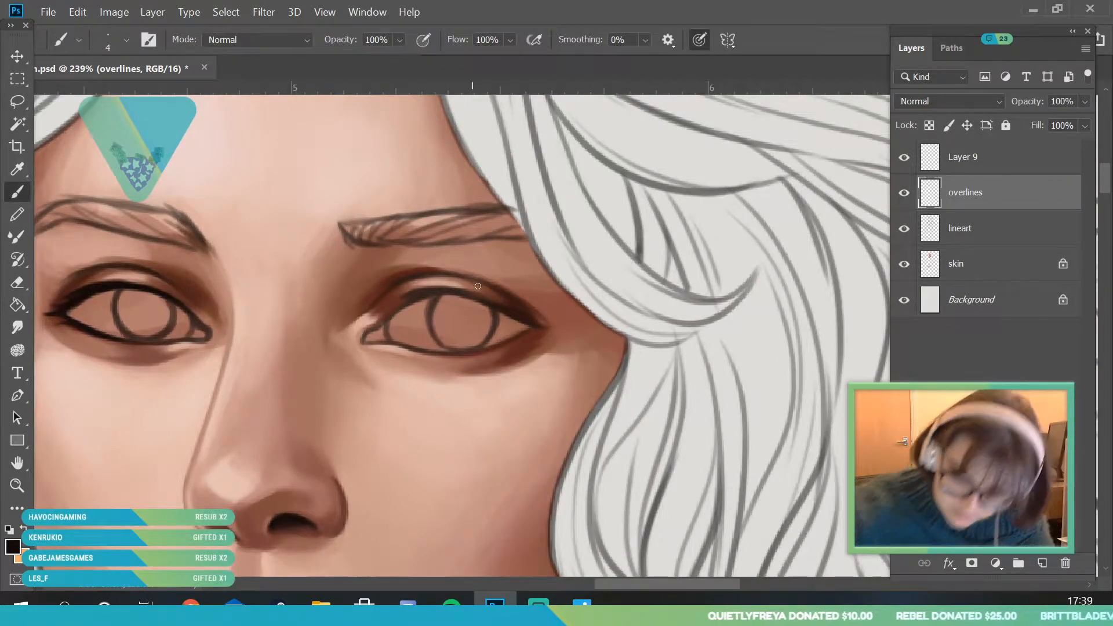
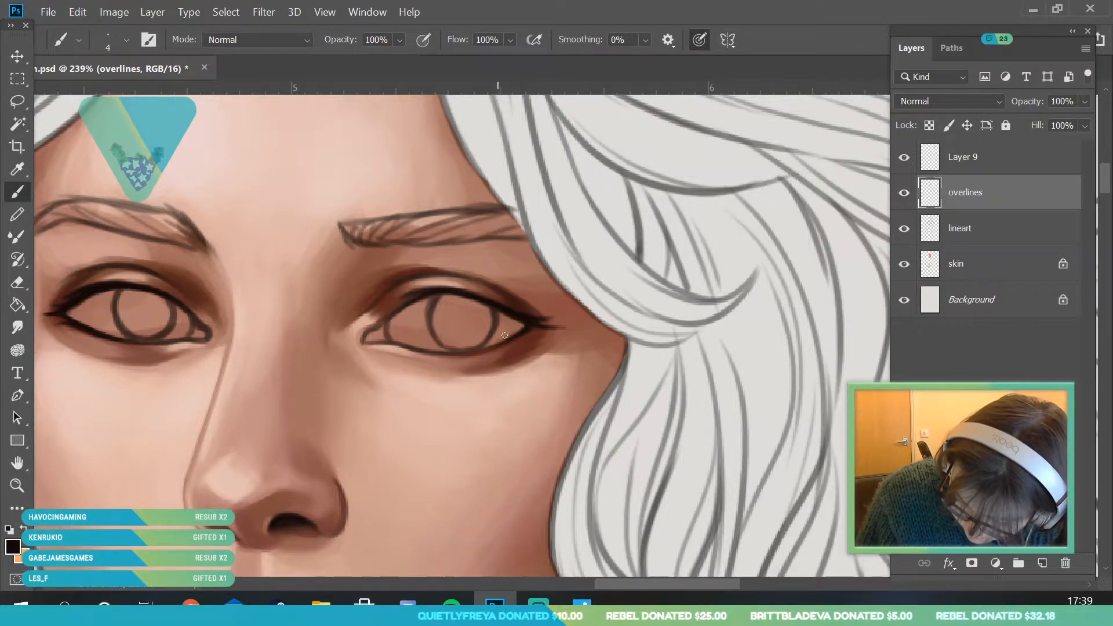
- Sample the dark reddish brown from the far eye's shading for the brush
drag(720, 586, 704, 585)
click(18, 486)
drag(289, 294, 192, 301)
mouse_move(371, 324)
mouse_down()
mouse_move(351, 331)
mouse_move(376, 325)
mouse_up()
drag(286, 299, 319, 313)
drag(202, 315, 290, 333)
click(17, 170)
click(167, 310)
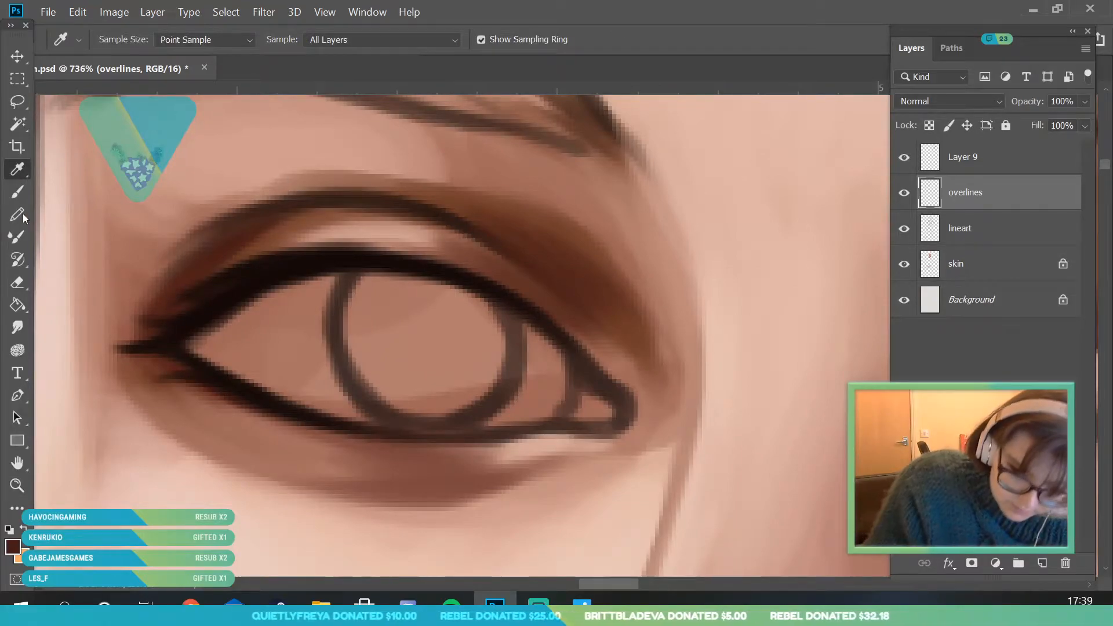
key(b)
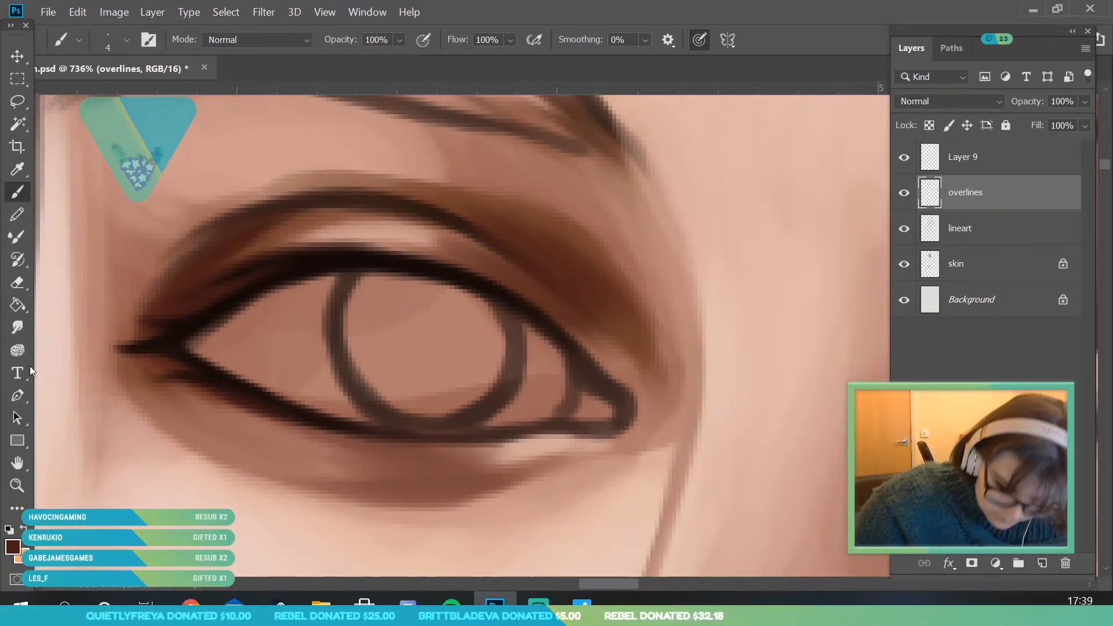
- Sample a light pink skin tone and paint a thin highlight under the far eye's outer lower lash line with a 6 px brush
key(z)
drag(218, 286, 105, 287)
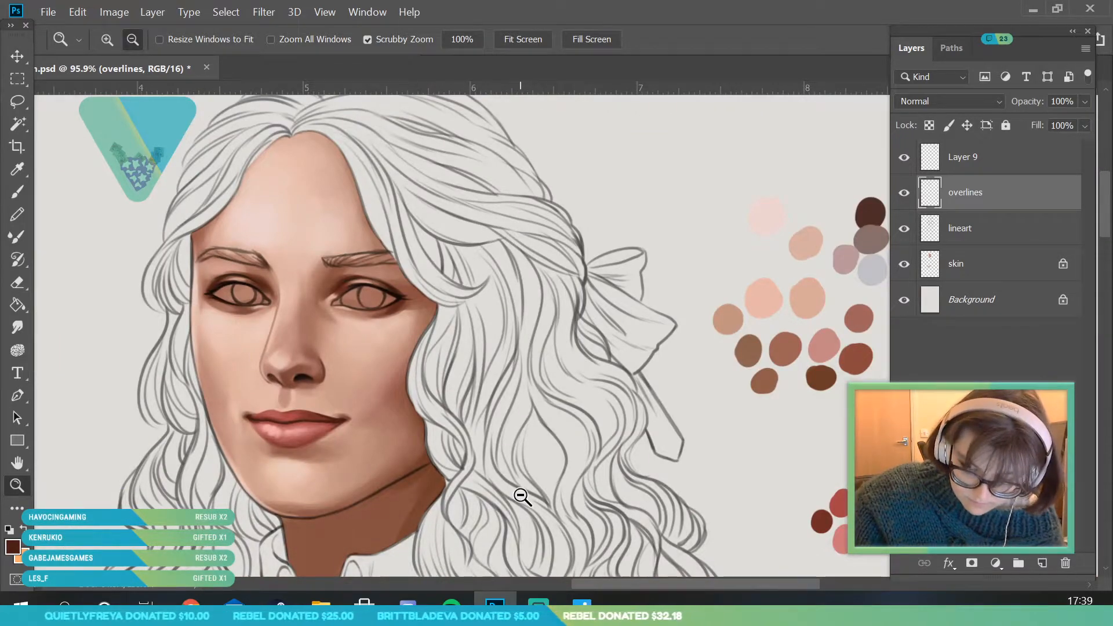
drag(290, 316, 50, 167)
key(i)
click(316, 399)
drag(147, 459, 23, 193)
click(23, 193)
click(107, 43)
click(99, 88)
click(271, 259)
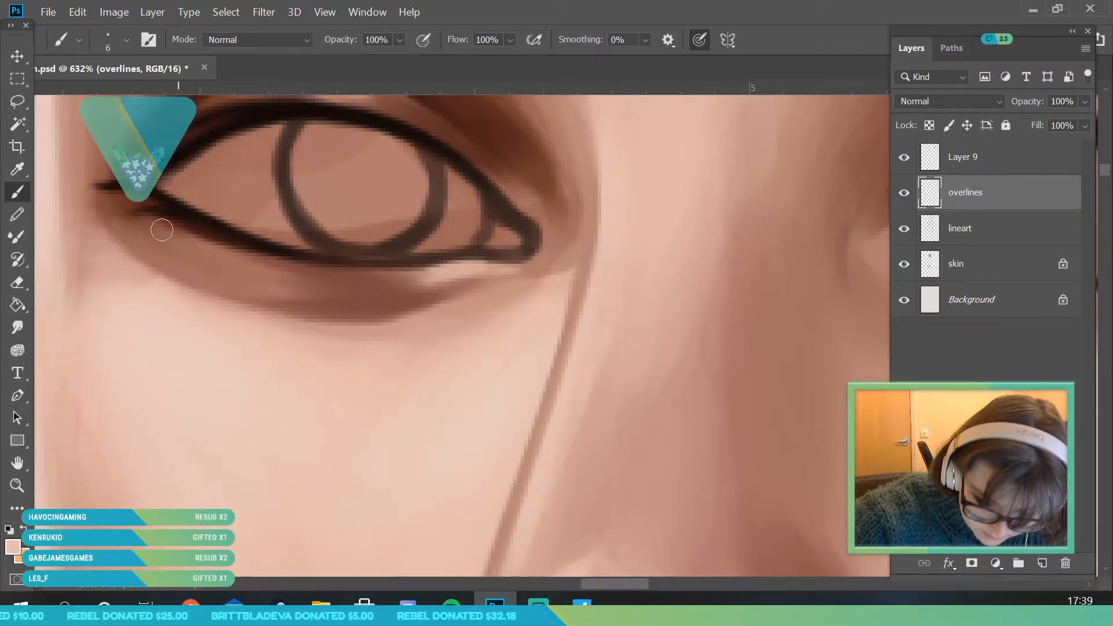
mouse_move(174, 232)
mouse_down()
mouse_move(278, 266)
mouse_move(256, 270)
mouse_up()
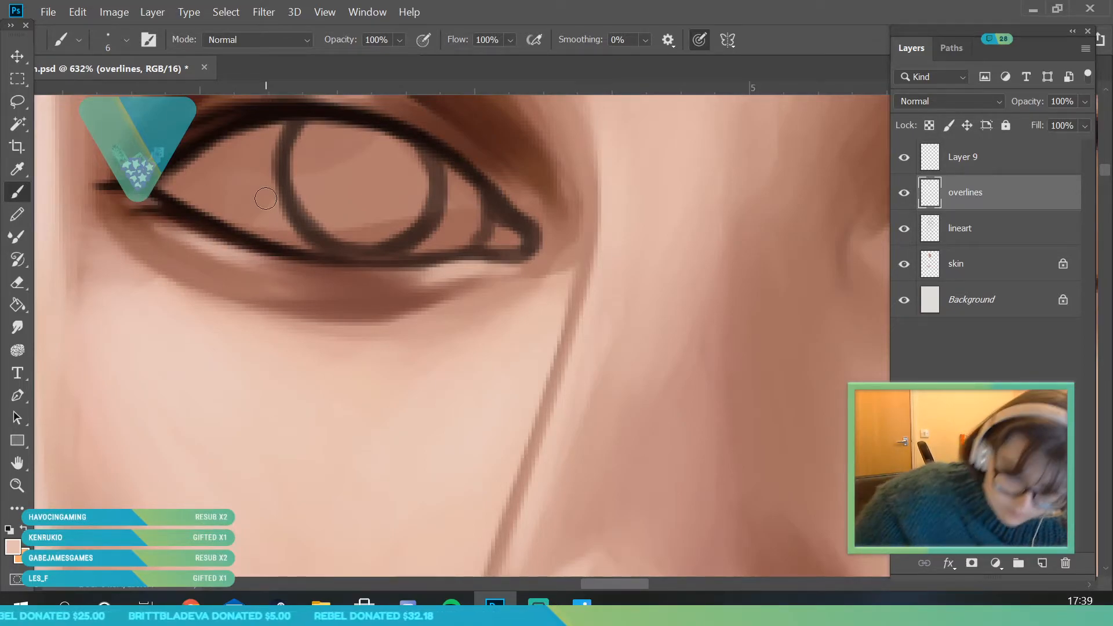
- Paint a light pink highlight along the near eye's upper lid, just above the lash line, with the 6 px brush
click(22, 484)
drag(172, 326, 92, 587)
drag(261, 315, 315, 352)
click(17, 192)
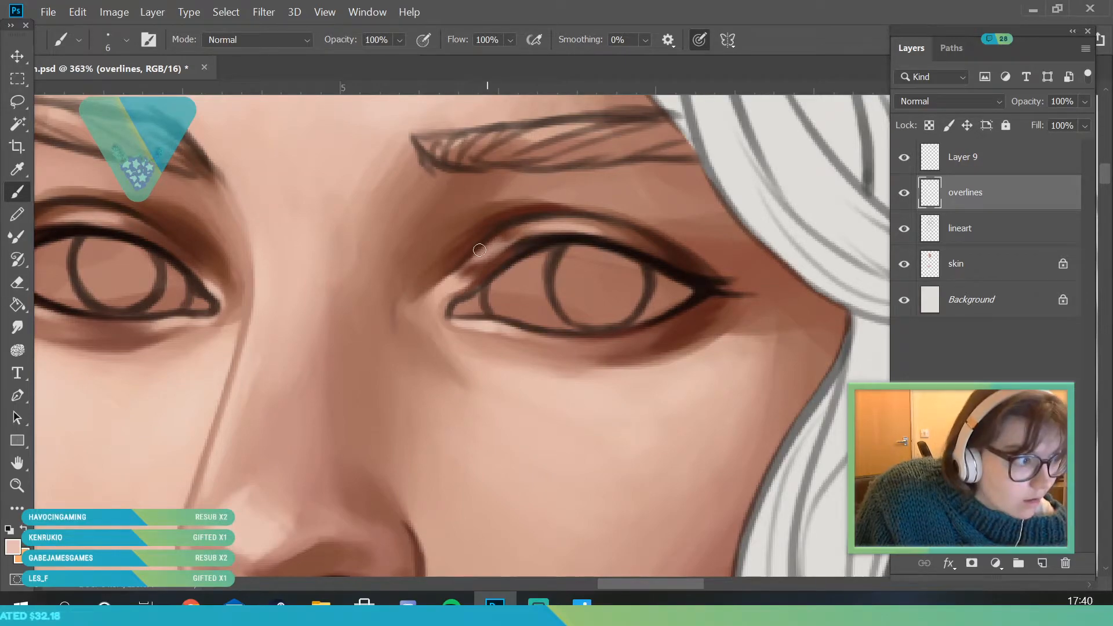
drag(481, 260, 574, 254)
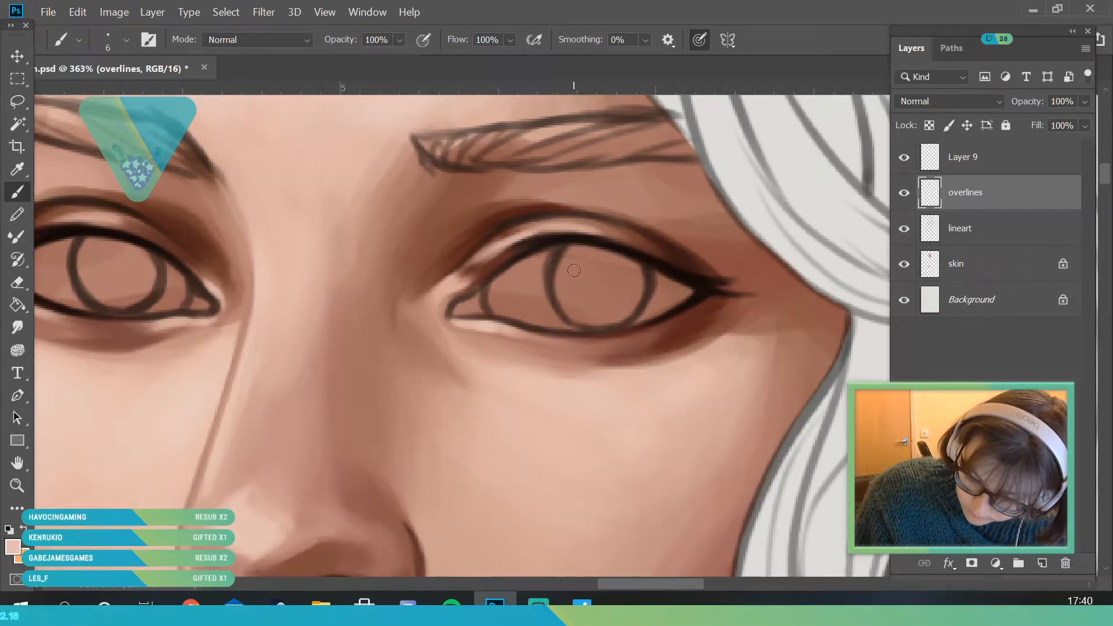
- Examine the eye highlights and lash lines at full-portrait and close-up views
click(17, 485)
drag(297, 311, 227, 333)
drag(401, 385, 397, 480)
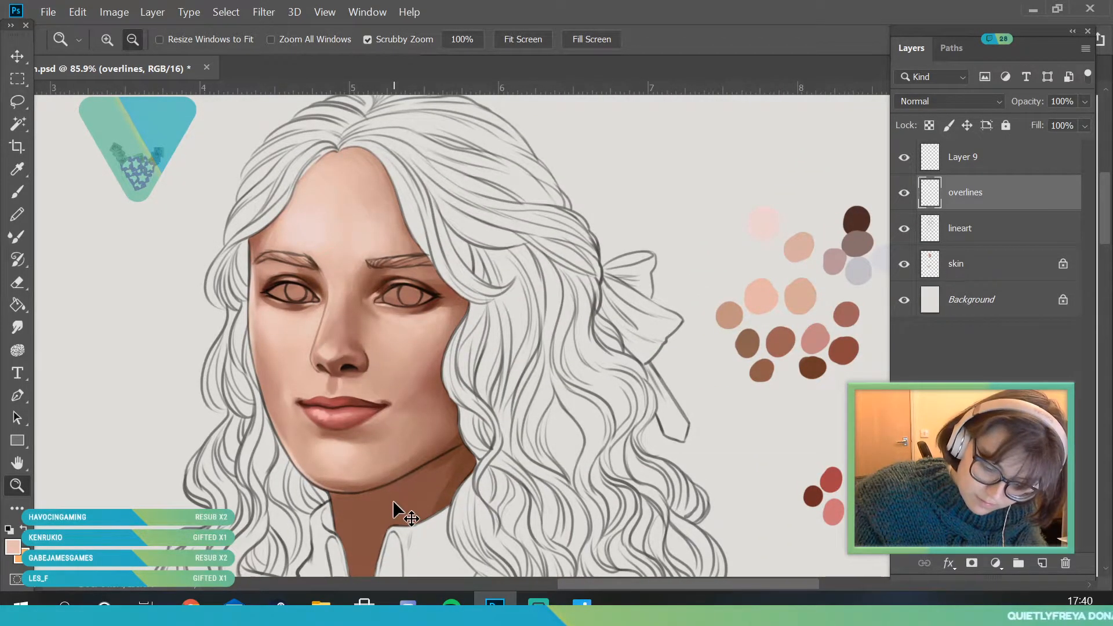
drag(349, 306, 400, 316)
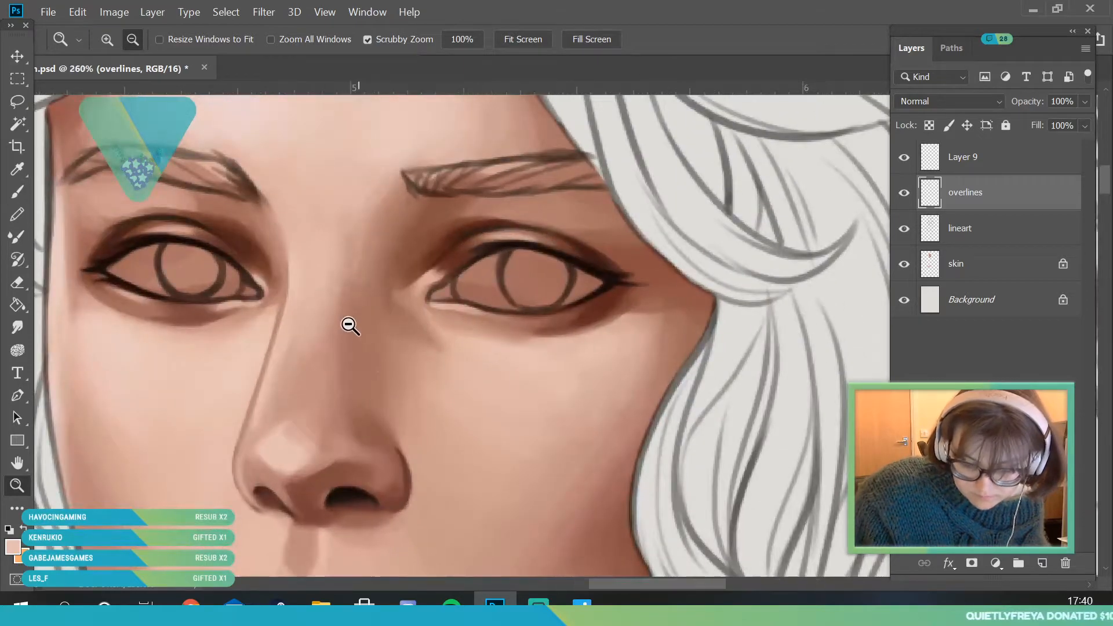
click(16, 192)
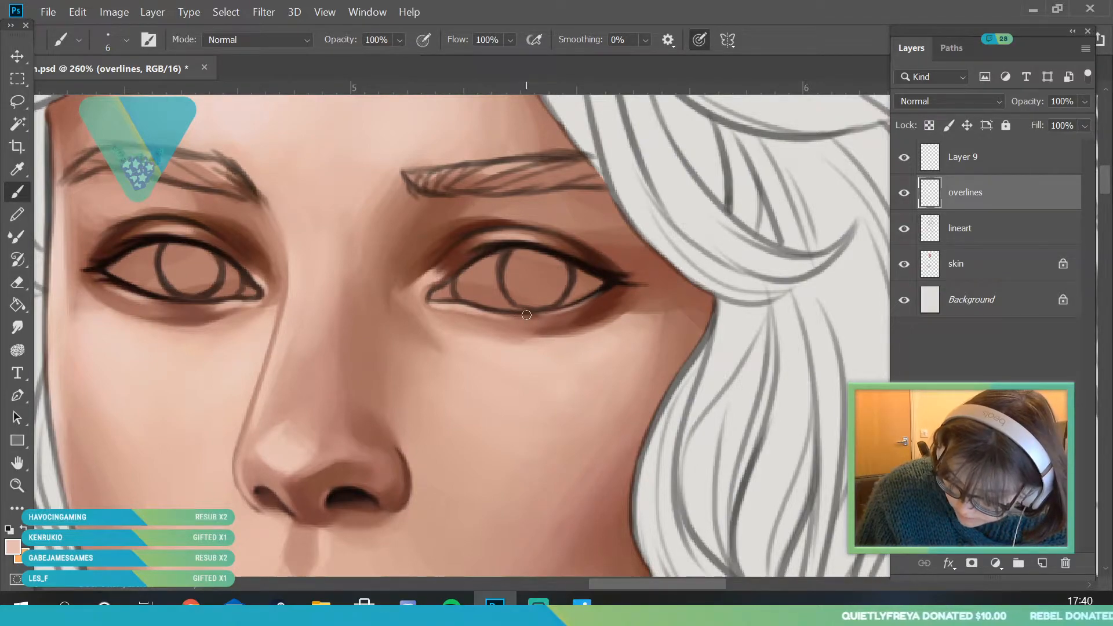
click(17, 486)
drag(402, 282, 479, 375)
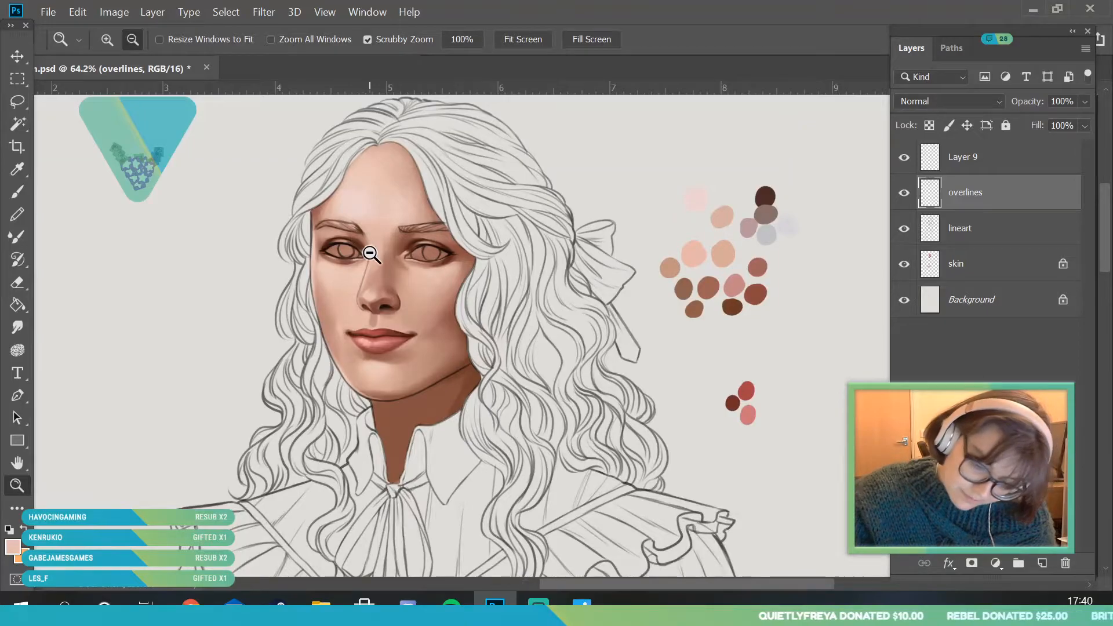
drag(370, 251, 446, 294)
drag(443, 250, 455, 281)
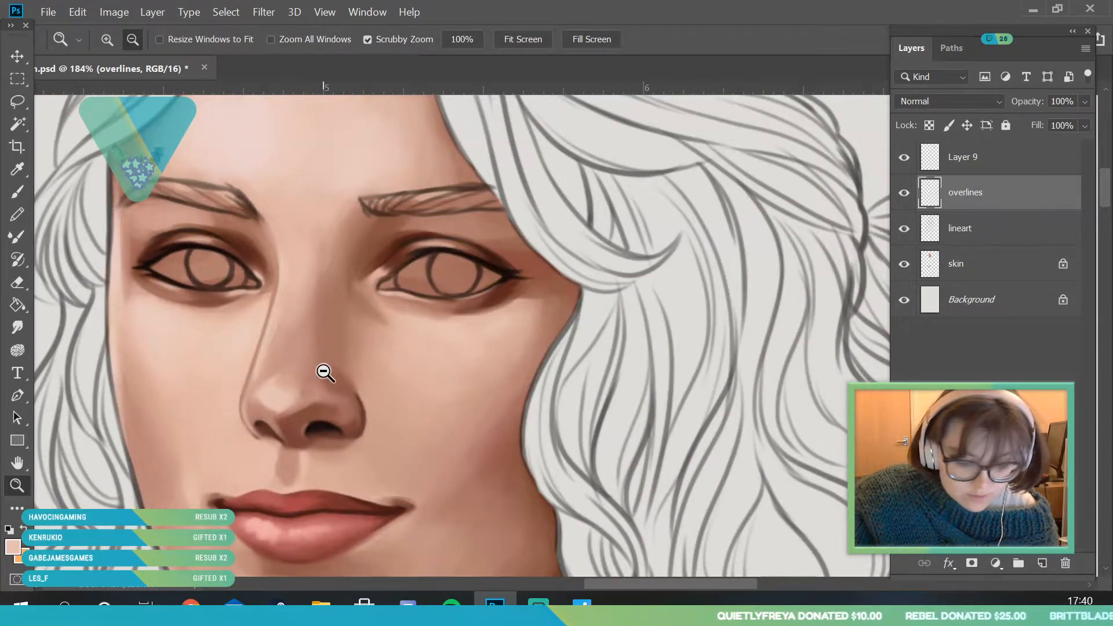
mouse_move(412, 246)
mouse_down()
mouse_move(433, 315)
mouse_move(402, 367)
mouse_move(465, 304)
mouse_up()
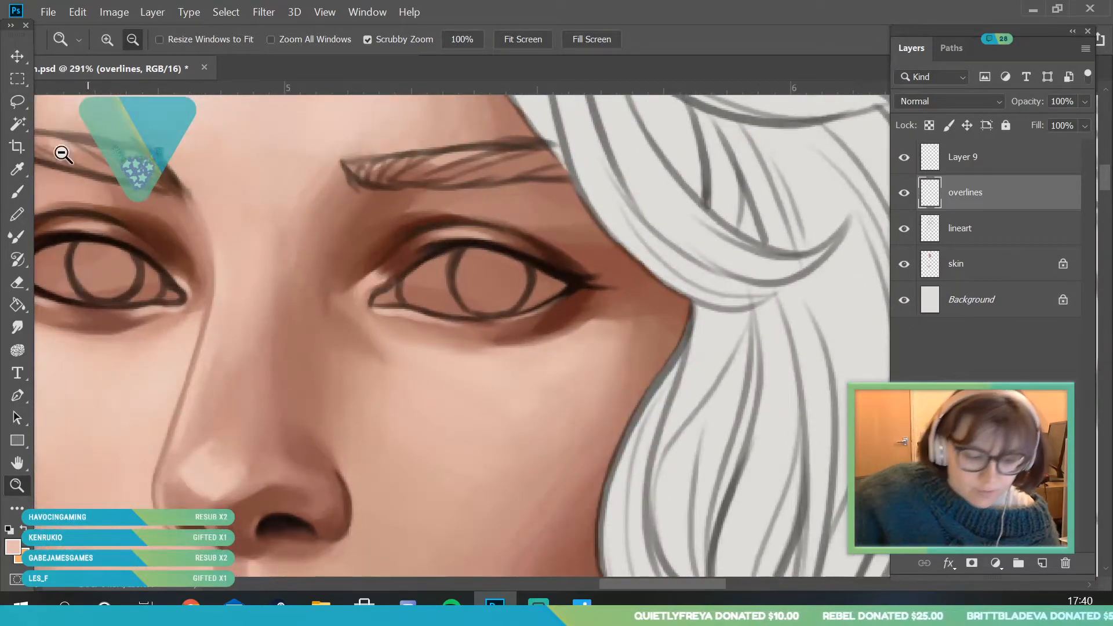
- Sample the dark brown of the near eye's crease and deepen the inner socket shadow towards the nose with a 25 px brush
click(18, 192)
key(i)
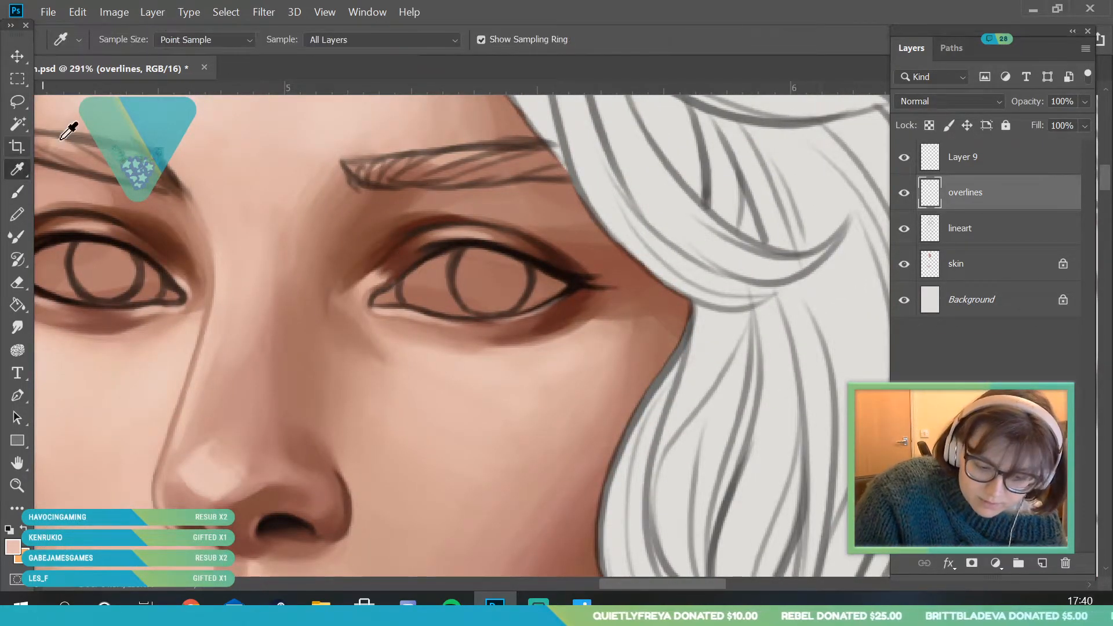
click(407, 249)
click(16, 195)
click(126, 40)
click(93, 171)
click(404, 257)
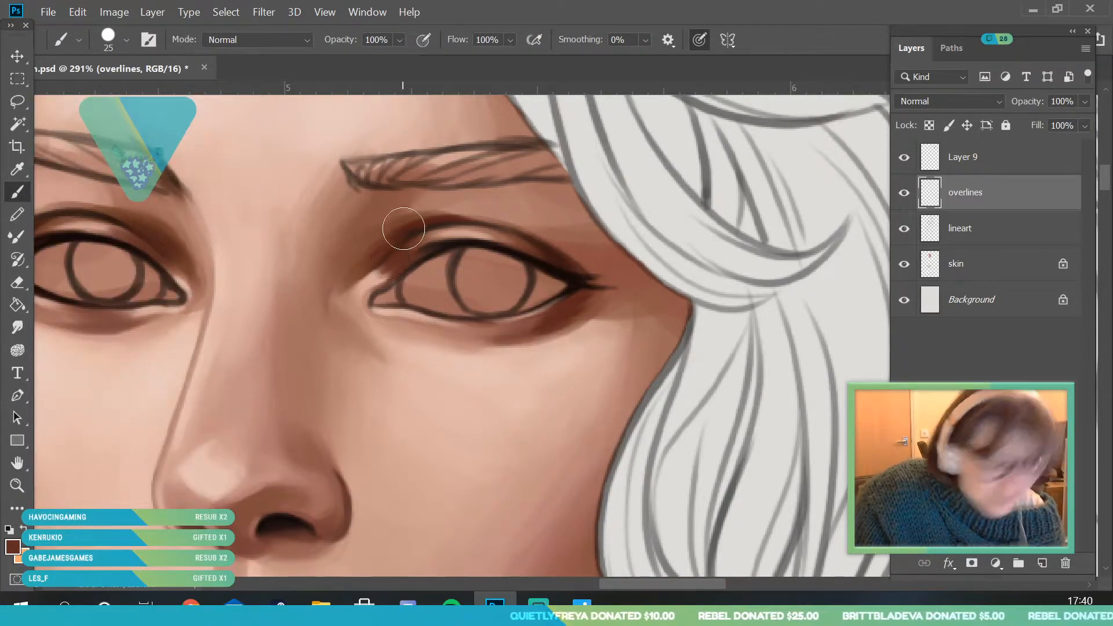
mouse_move(342, 285)
mouse_down()
mouse_move(348, 261)
mouse_move(323, 281)
mouse_move(328, 435)
mouse_up()
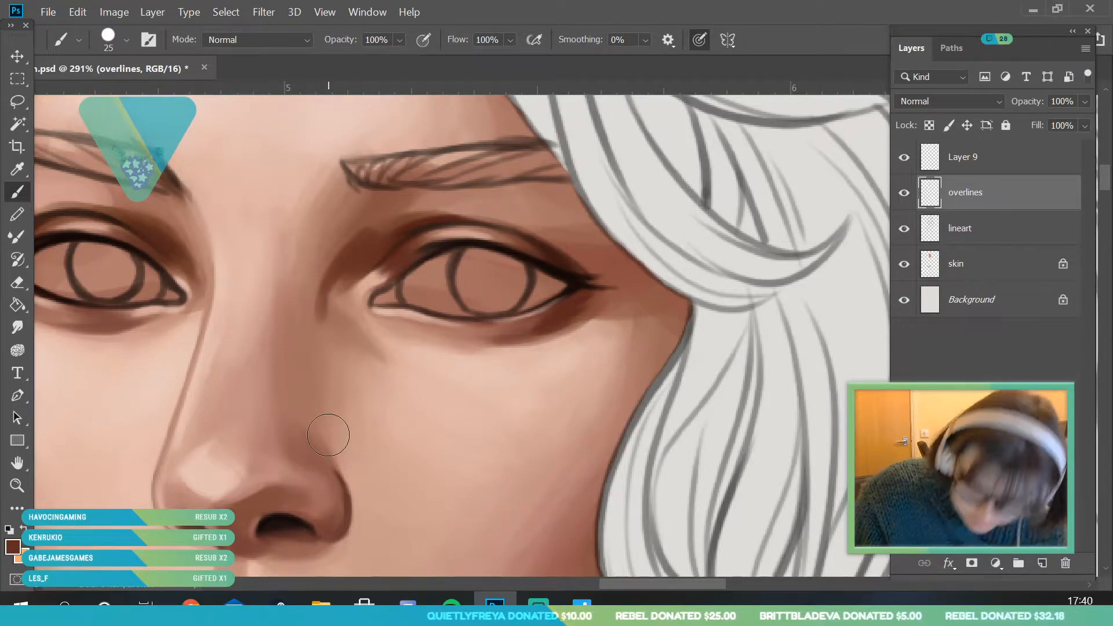
- Soften the near eye's inner socket shadow into the side of the nose with mid browns sampled from the surrounding shading
alt+click(323, 314)
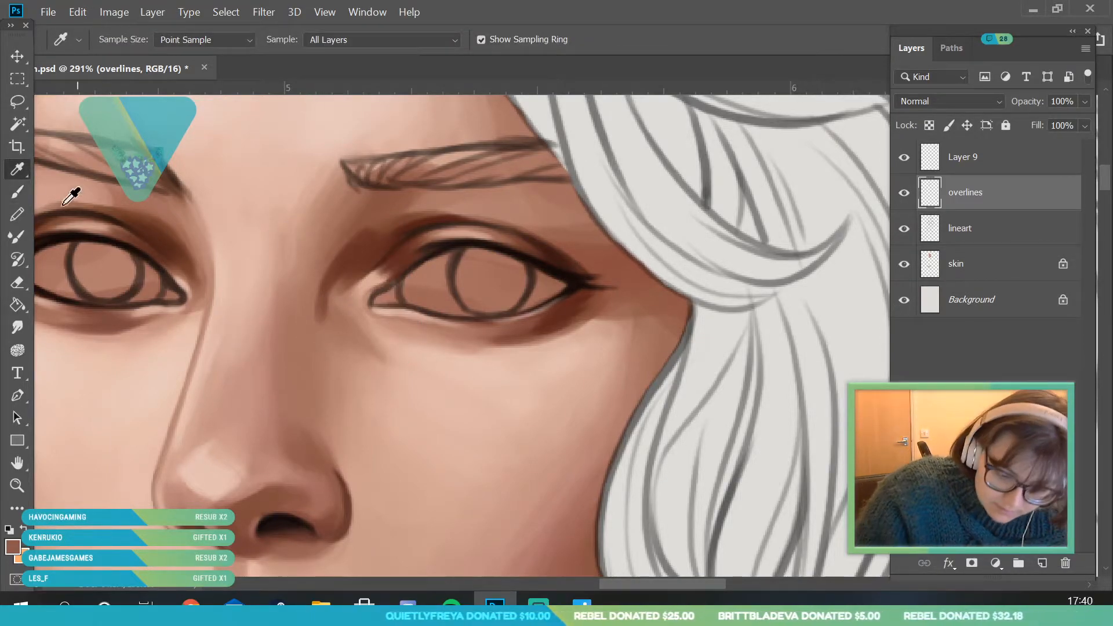
mouse_move(327, 313)
mouse_down()
mouse_move(316, 335)
mouse_move(313, 293)
mouse_move(318, 302)
mouse_move(363, 243)
mouse_move(350, 241)
mouse_move(400, 225)
mouse_up()
click(17, 169)
click(343, 261)
click(17, 191)
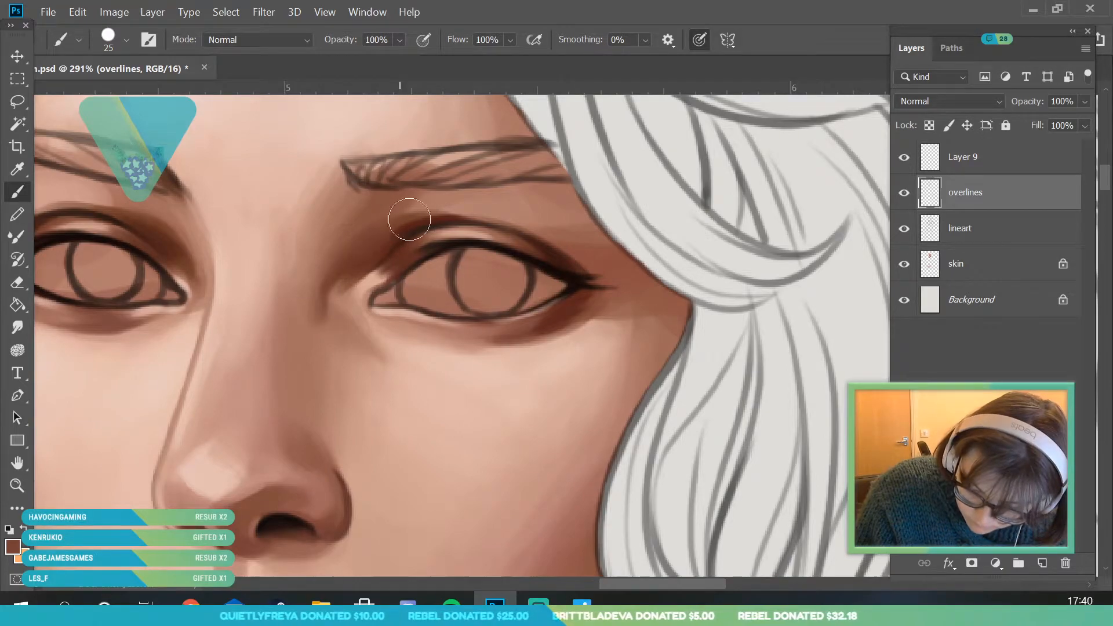
- Review the whole portrait and the face from several distances to judge the eye shading
click(17, 486)
drag(341, 304, 255, 319)
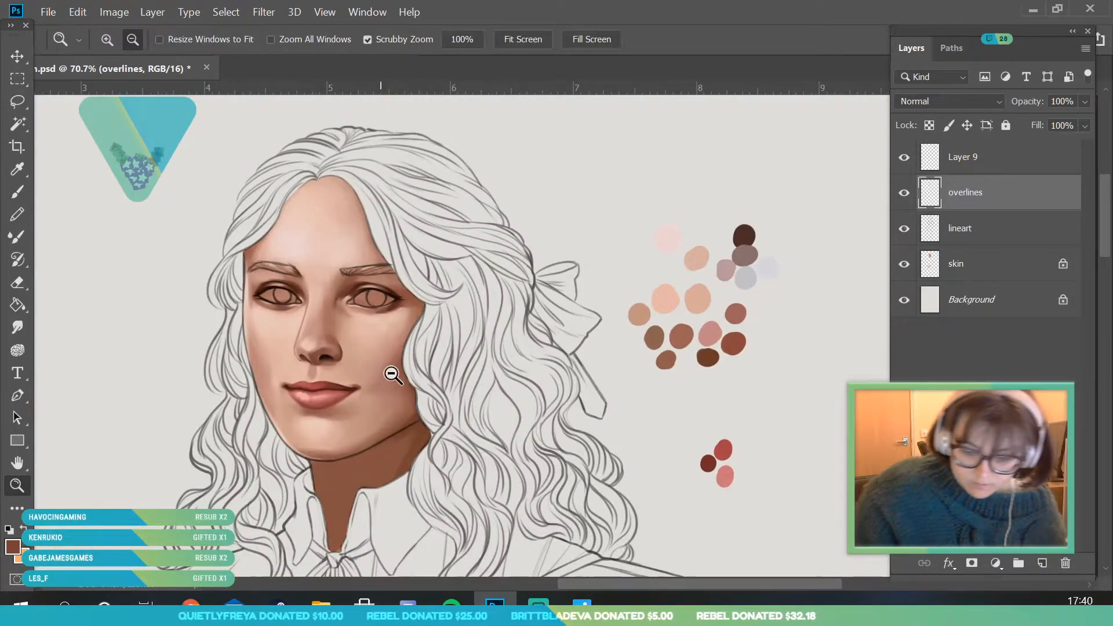
drag(401, 365, 377, 366)
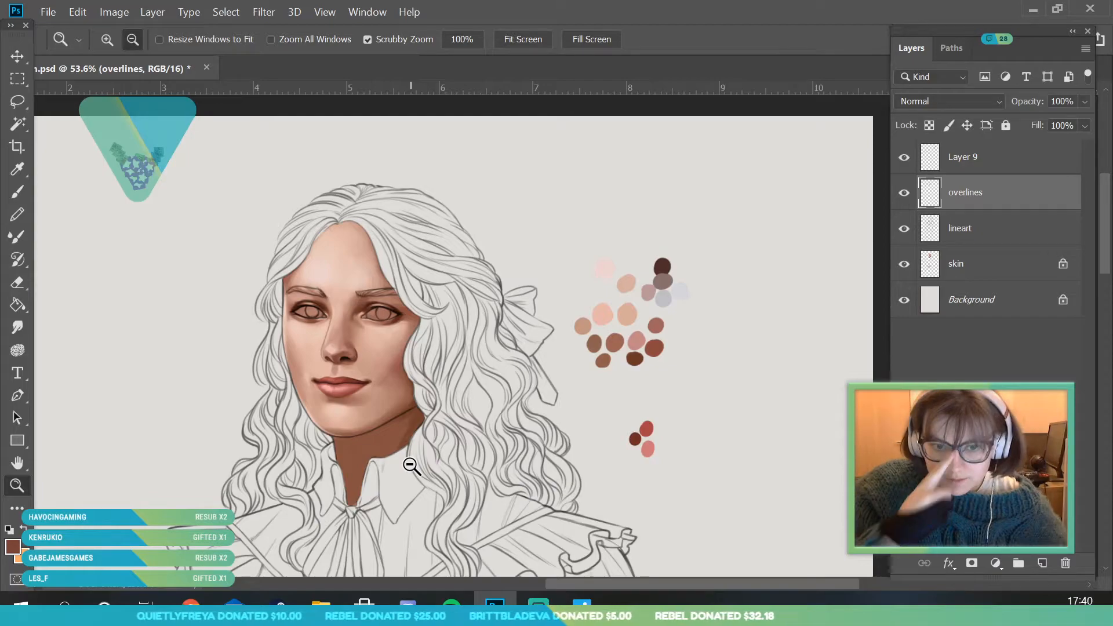
drag(435, 273, 420, 274)
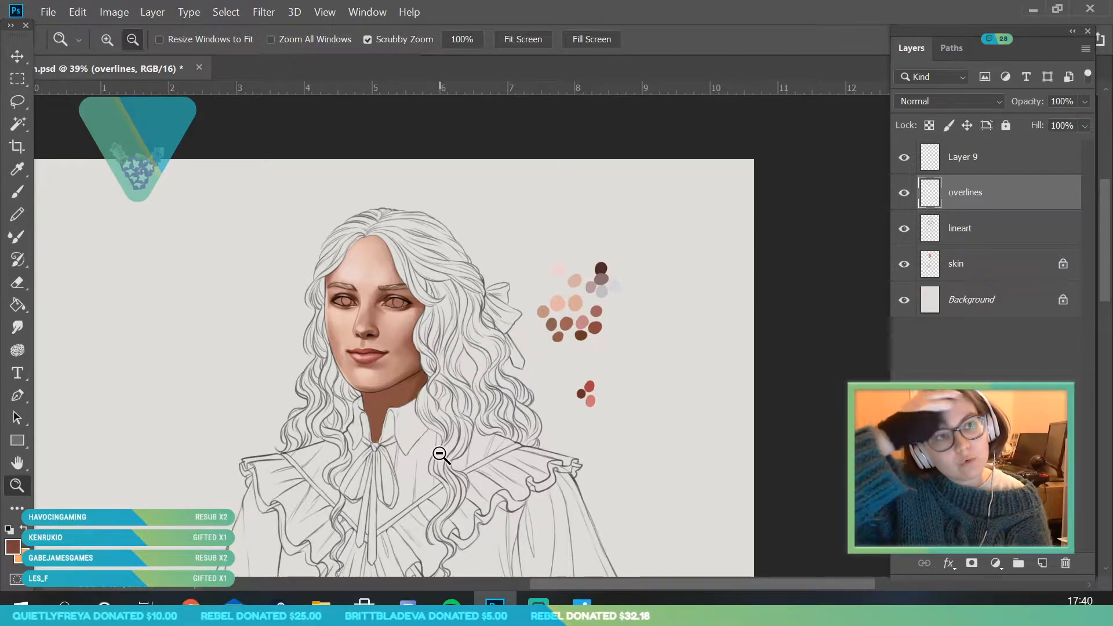
drag(440, 455, 454, 332)
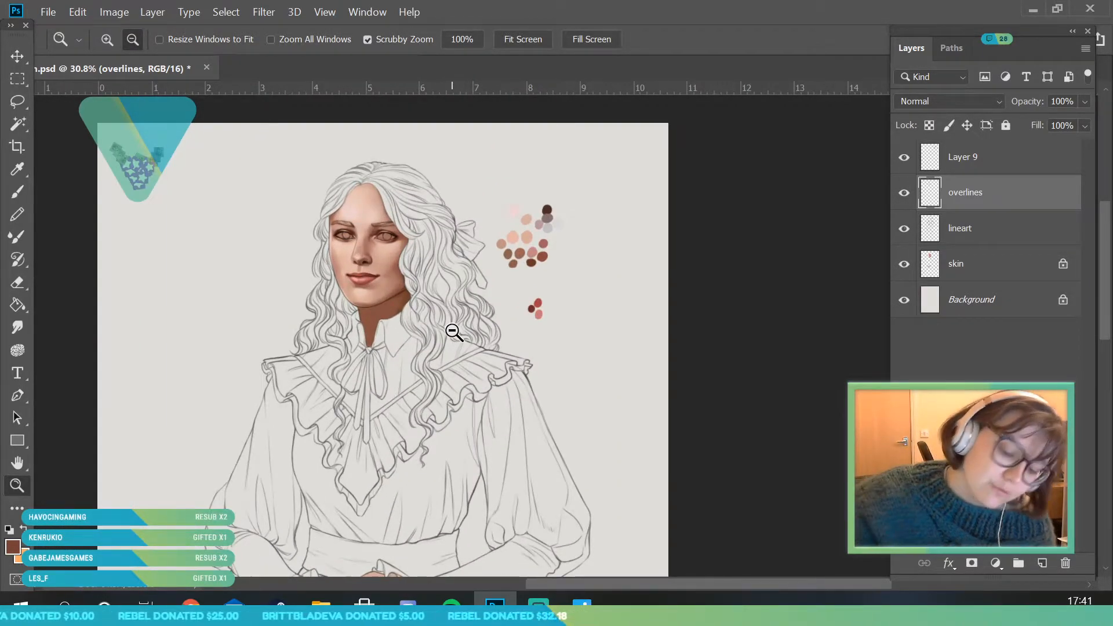
drag(394, 238, 439, 349)
drag(343, 233, 363, 267)
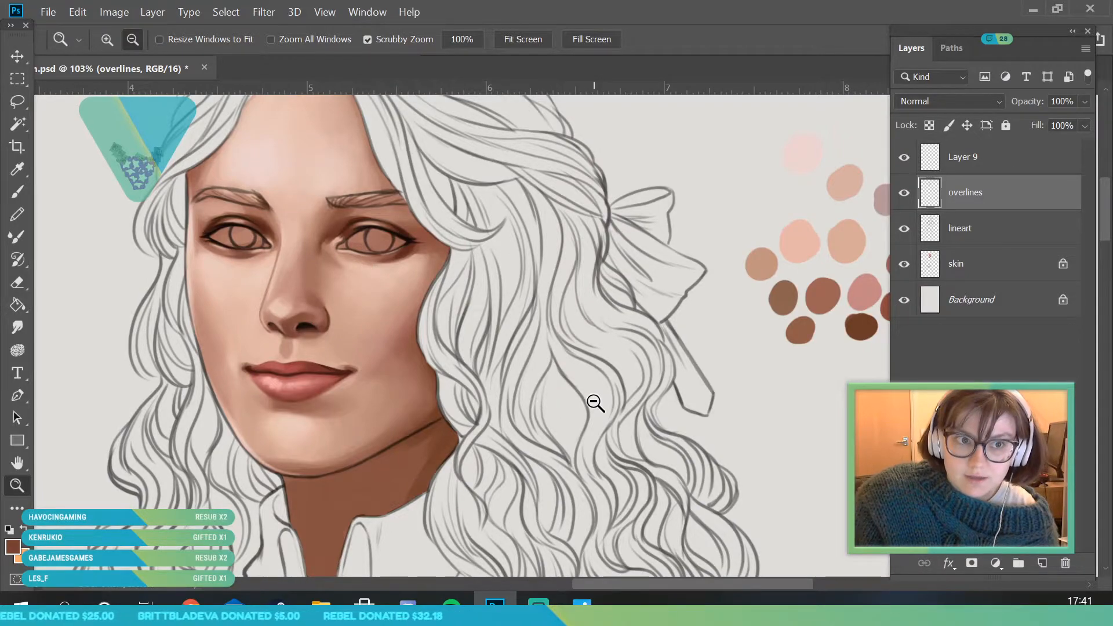
- Create a new layer directly above the skin layer and name it eyes
click(992, 264)
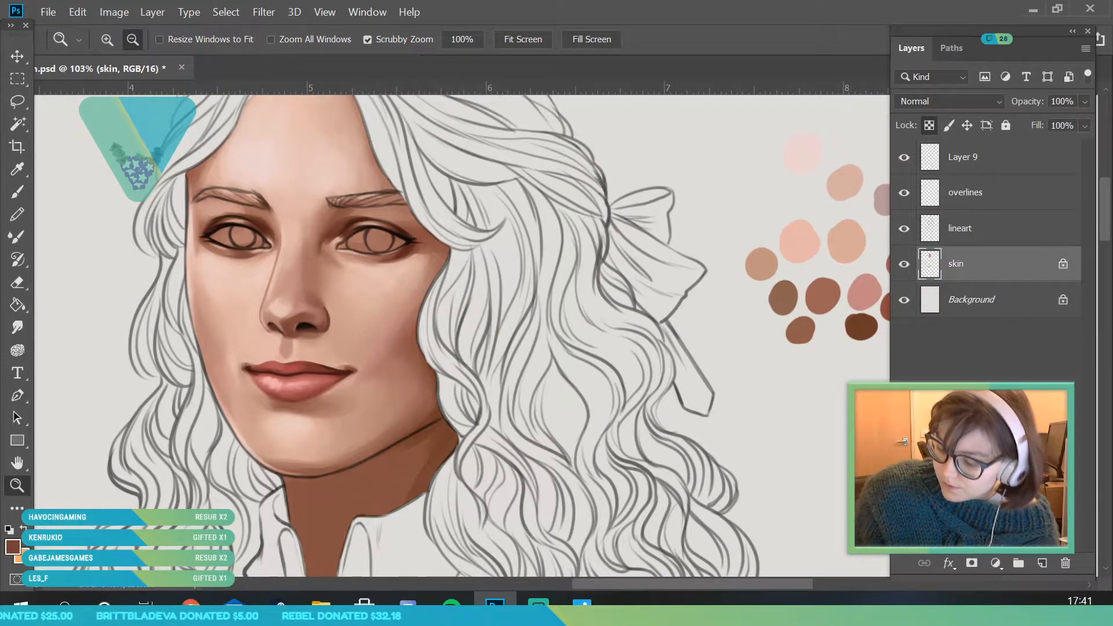
click(1042, 564)
double_click(976, 265)
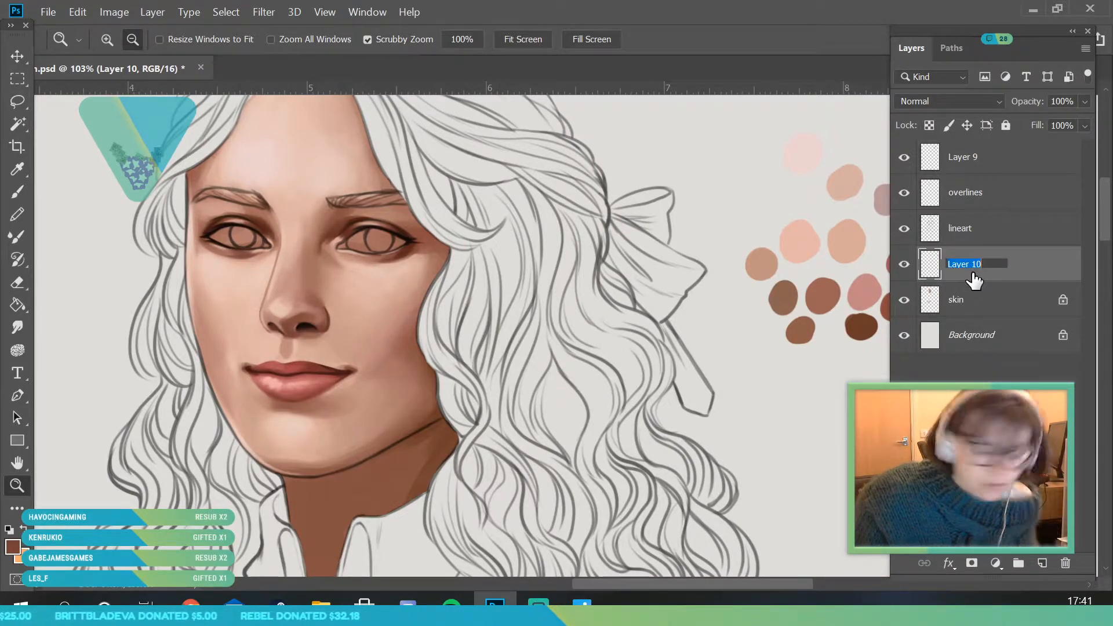
click(22, 486)
- Sample the dark brown swatch from the painted palette as the brush colour for the eyes
drag(547, 271, 499, 278)
drag(691, 231, 739, 384)
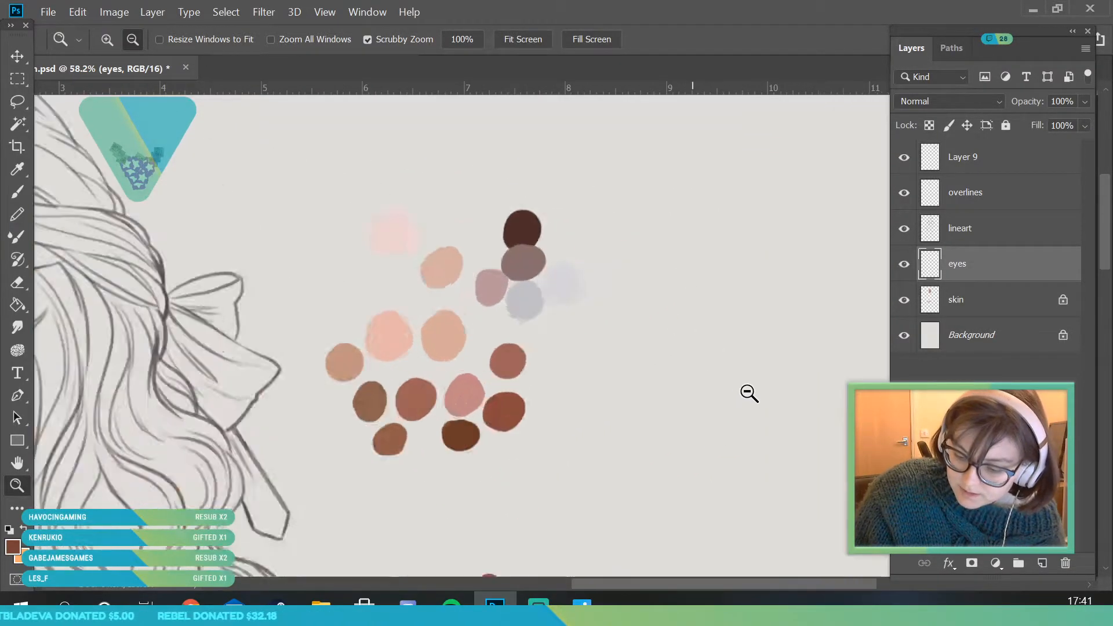
key(i)
click(17, 485)
drag(298, 230, 227, 279)
drag(171, 308, 191, 319)
key(b)
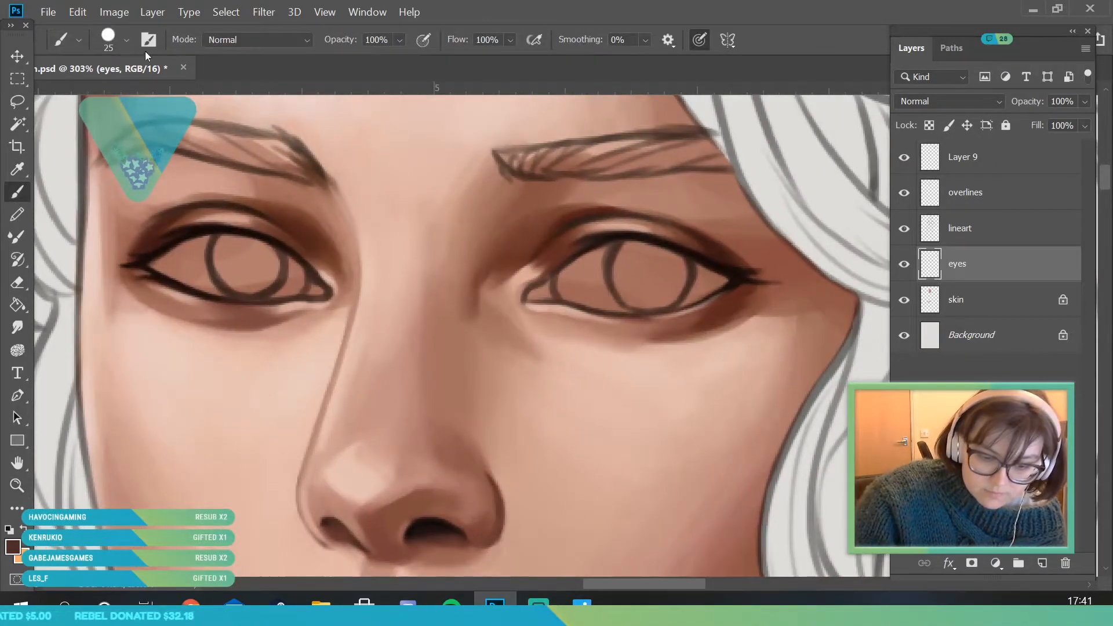
- Fill the openings of both eyes with dark brown on the eyes layer using a 12 px brush
click(125, 39)
click(214, 264)
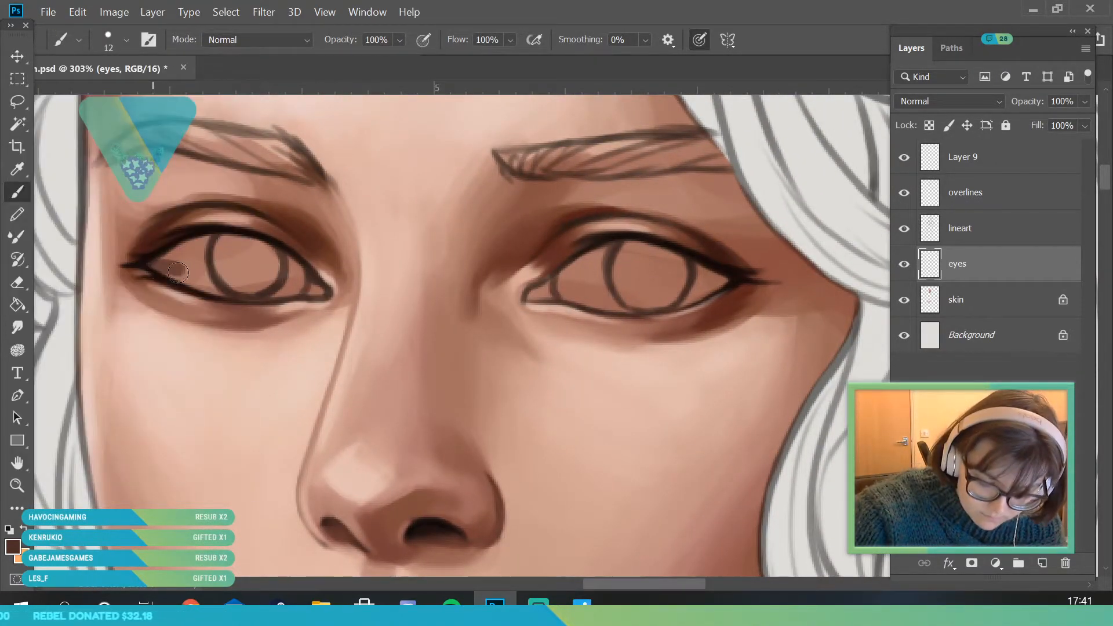
drag(159, 267, 245, 288)
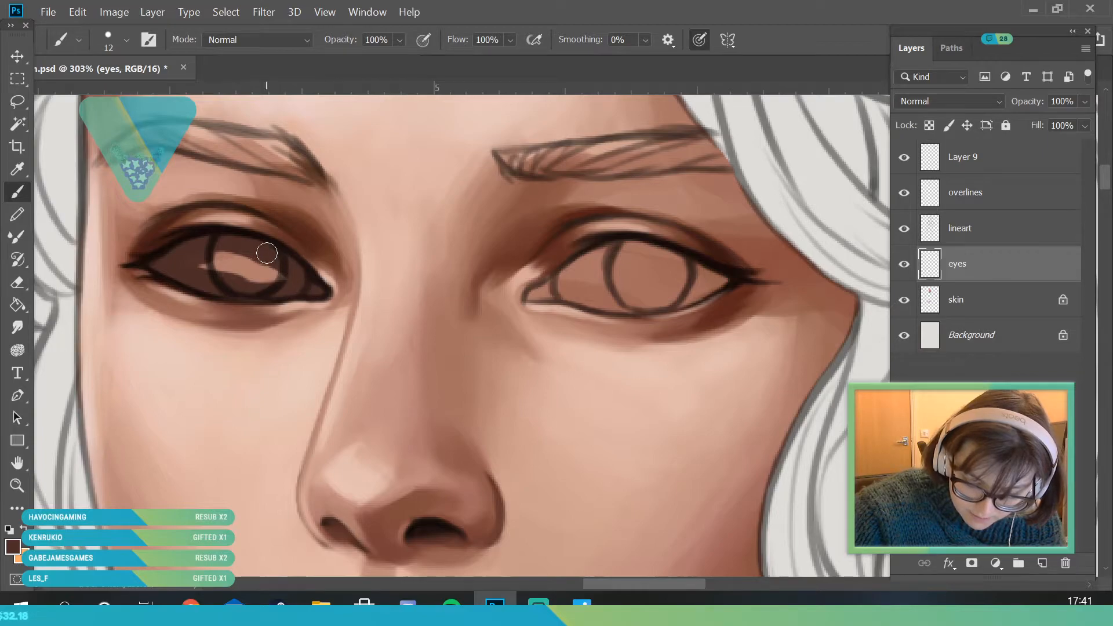
drag(264, 252, 201, 268)
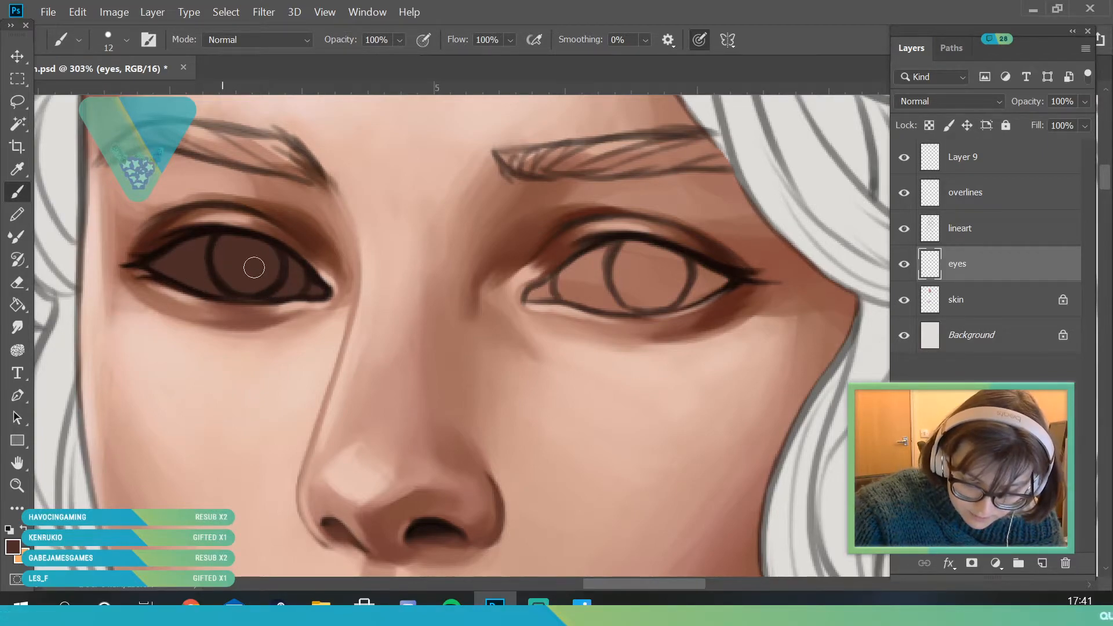
mouse_move(531, 298)
mouse_down()
mouse_move(570, 283)
mouse_move(542, 295)
mouse_move(627, 306)
mouse_move(590, 303)
mouse_move(637, 293)
mouse_up()
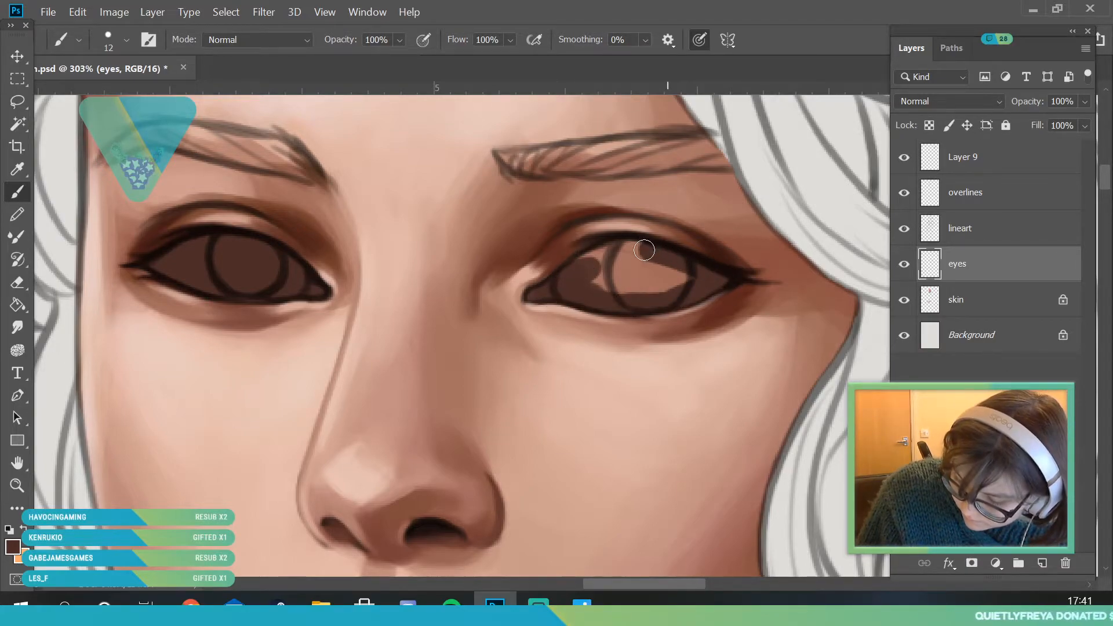
drag(563, 280, 695, 284)
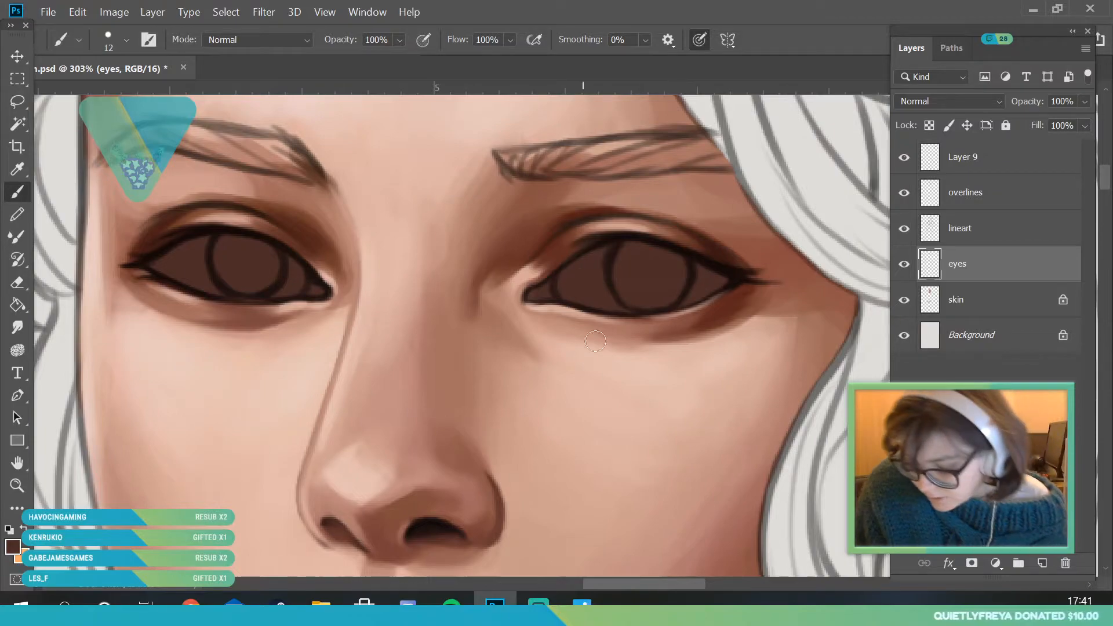
click(966, 188)
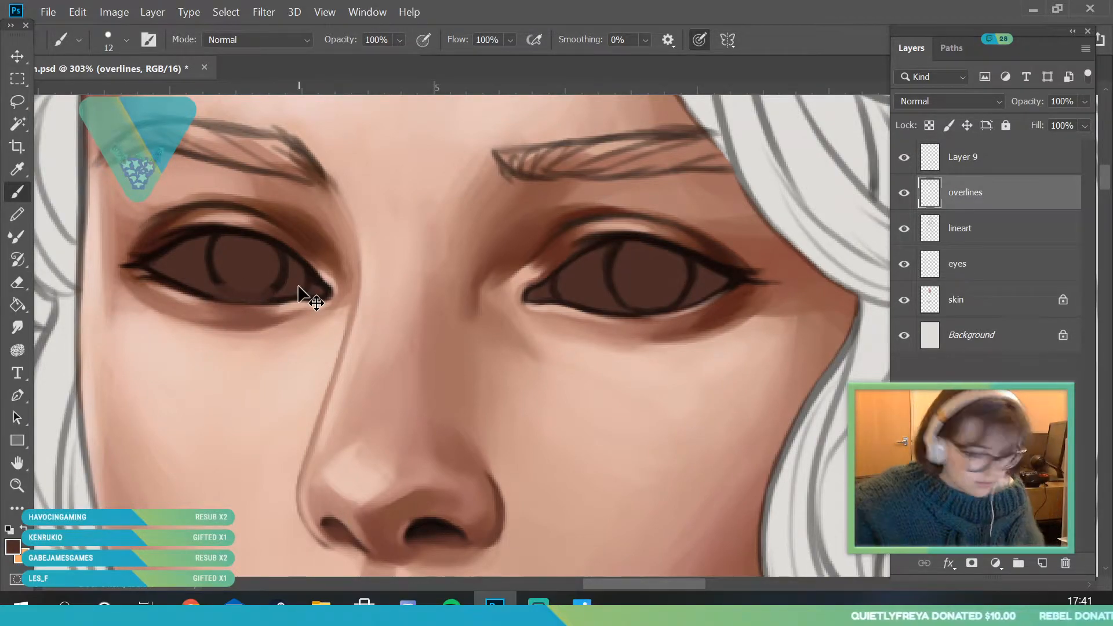
click(905, 194)
click(905, 194)
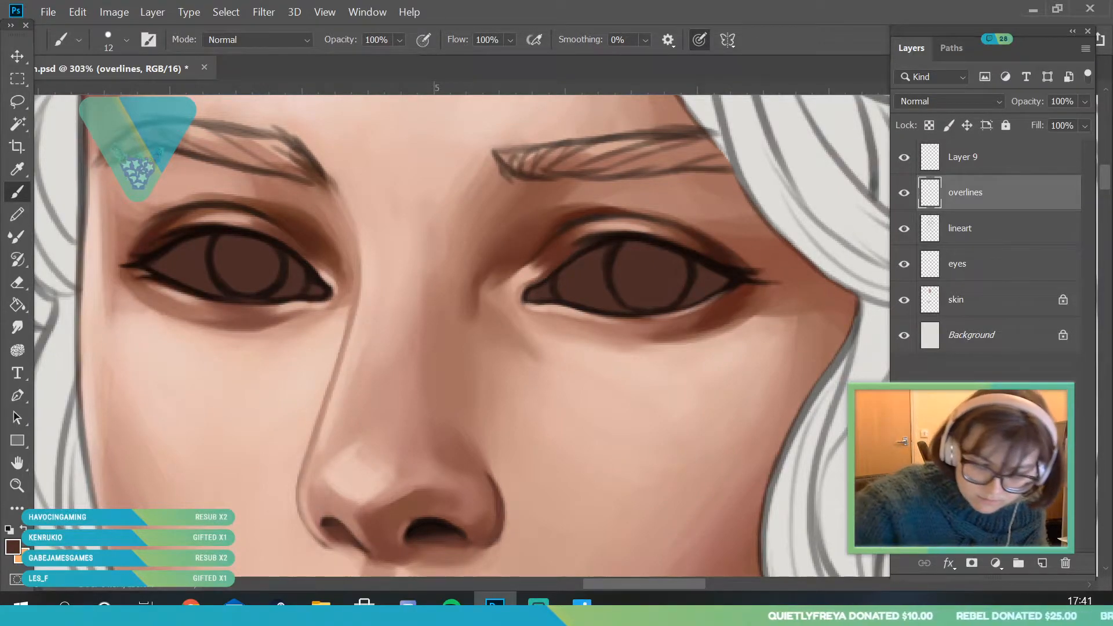
key(e)
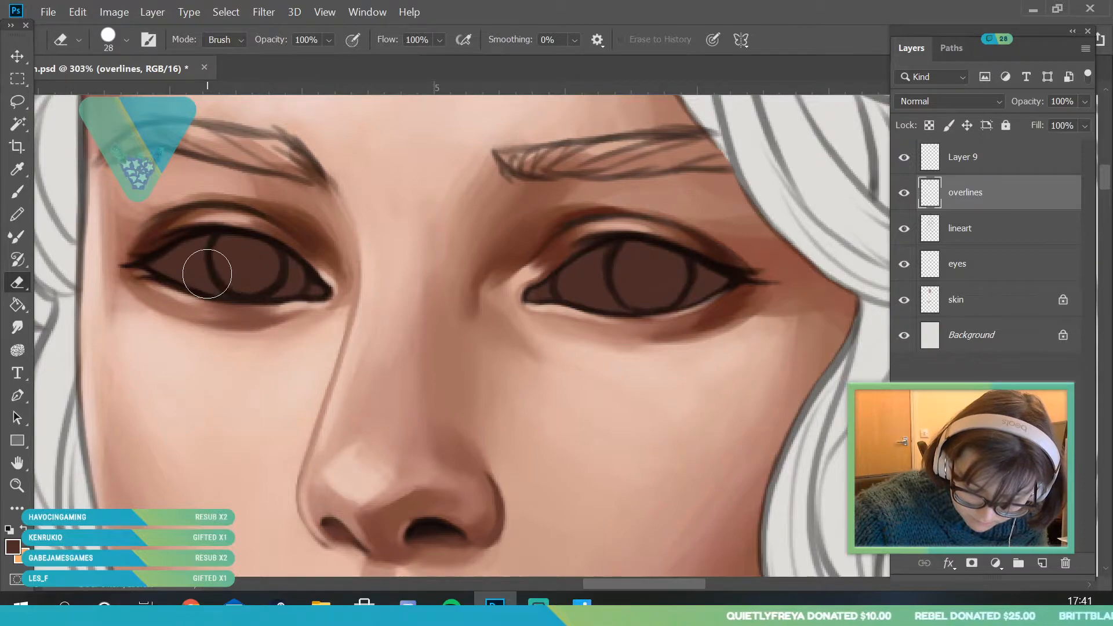
- Lock the transparent pixels of the eyes layer and sample the greyish brown swatch from the painted palette
click(986, 276)
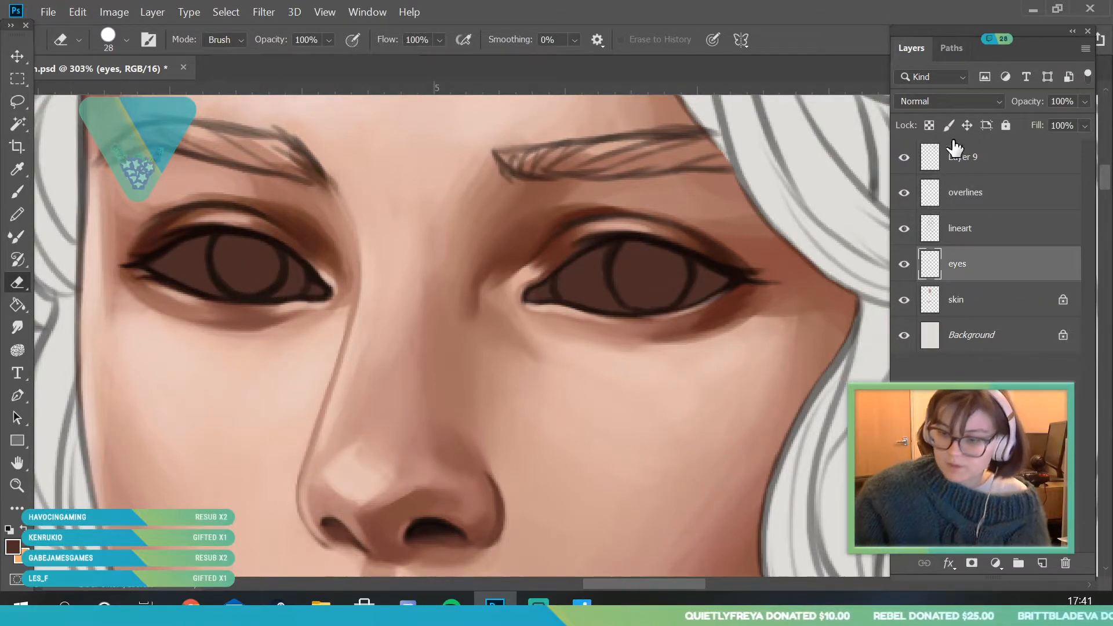
click(18, 486)
mouse_move(58, 490)
mouse_down()
mouse_move(196, 489)
mouse_move(415, 412)
mouse_move(348, 420)
mouse_move(287, 393)
mouse_up()
key(i)
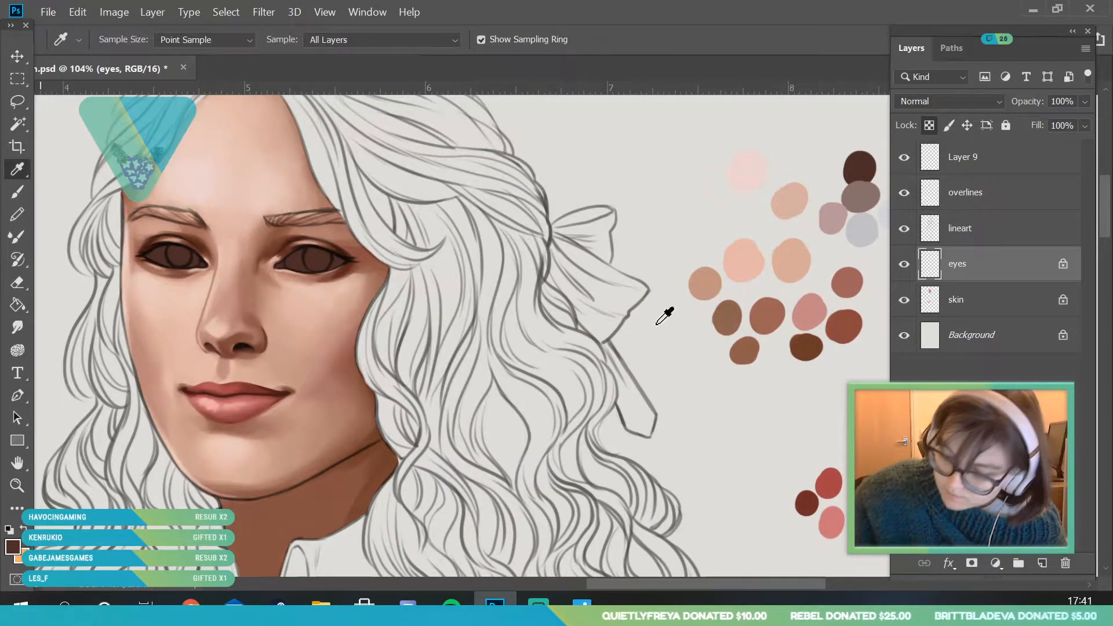
key(b)
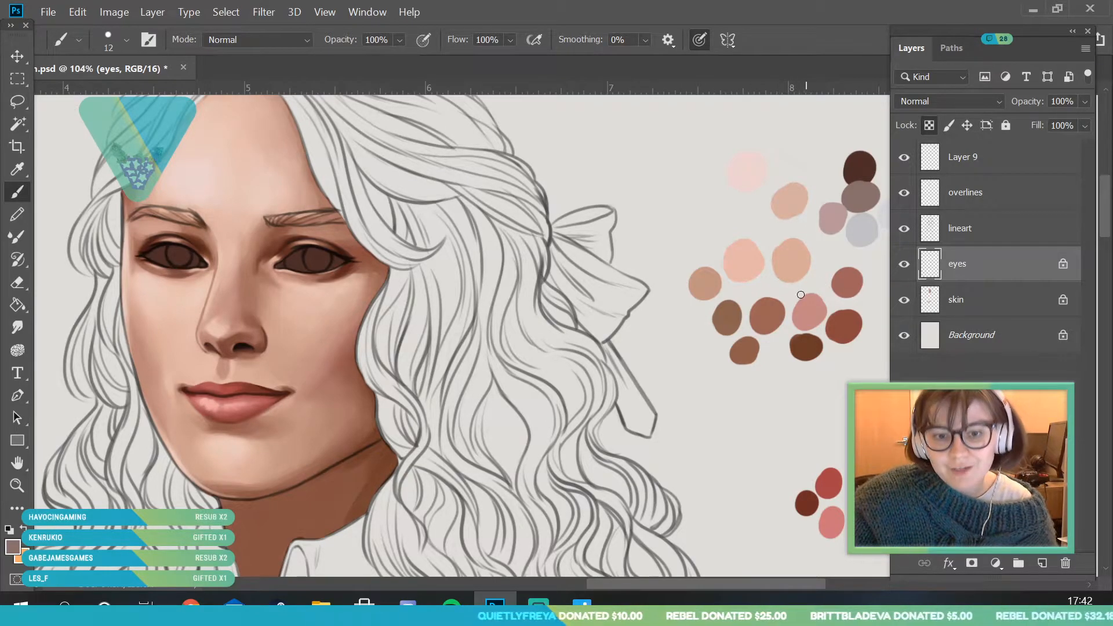
- Paint the eyeball on the image's left side greyish brown with a 95 px brush, keeping the rim darker
click(126, 40)
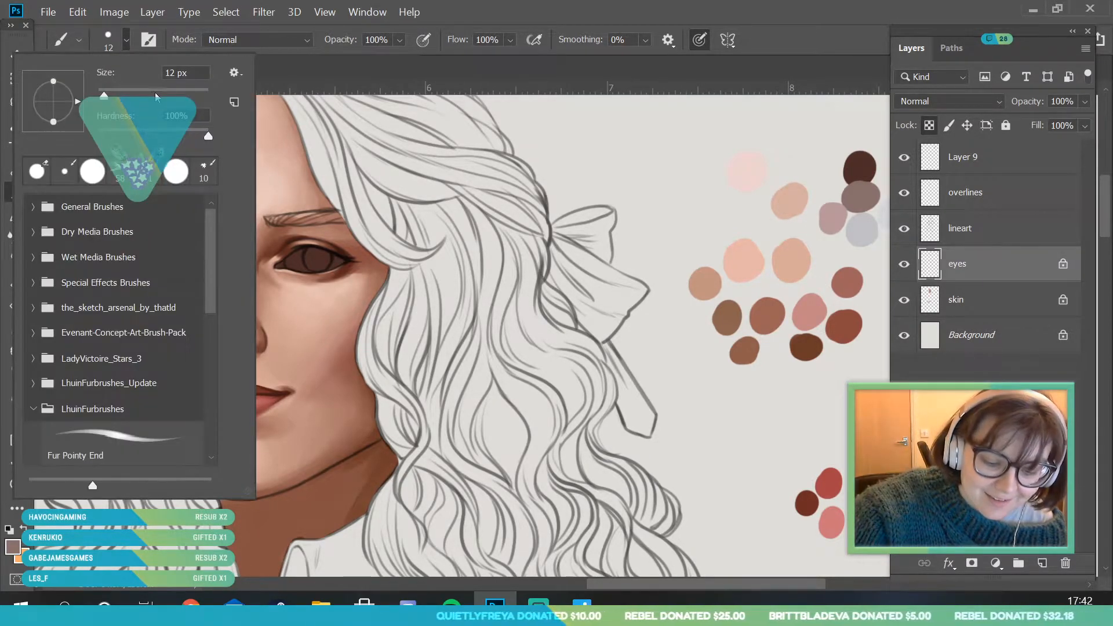
click(333, 229)
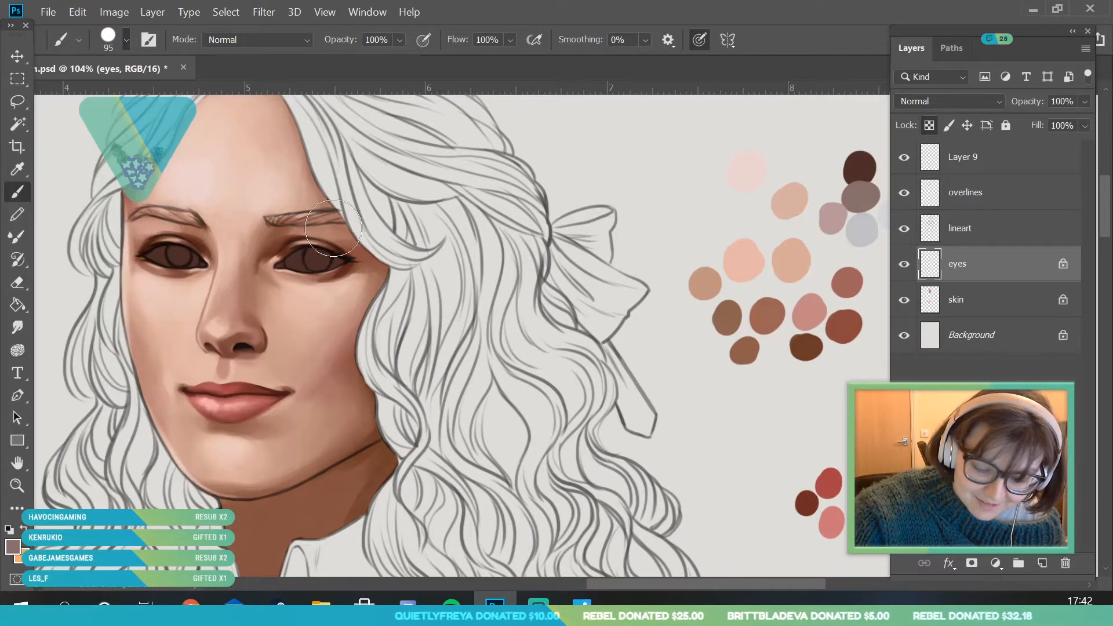
click(21, 490)
mouse_move(125, 255)
mouse_down()
mouse_move(246, 273)
mouse_move(188, 257)
mouse_move(196, 256)
mouse_move(188, 271)
mouse_move(252, 274)
mouse_up()
click(17, 192)
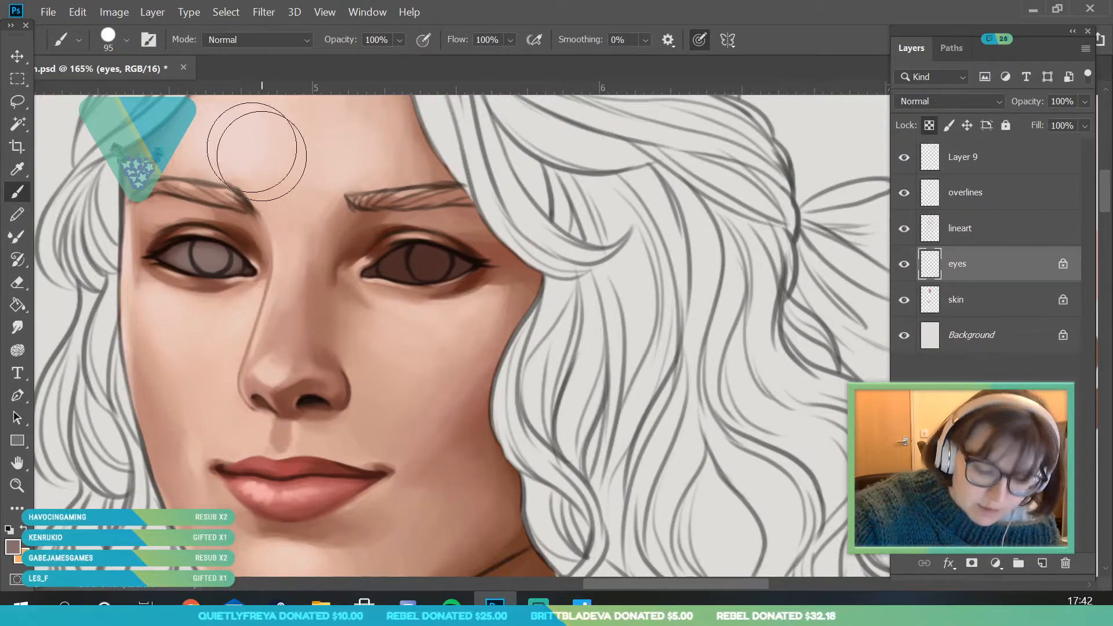
- Cover the eyeball on the image's right side with the greyish brown, using brush sizes of 77 px and 111 px
click(126, 41)
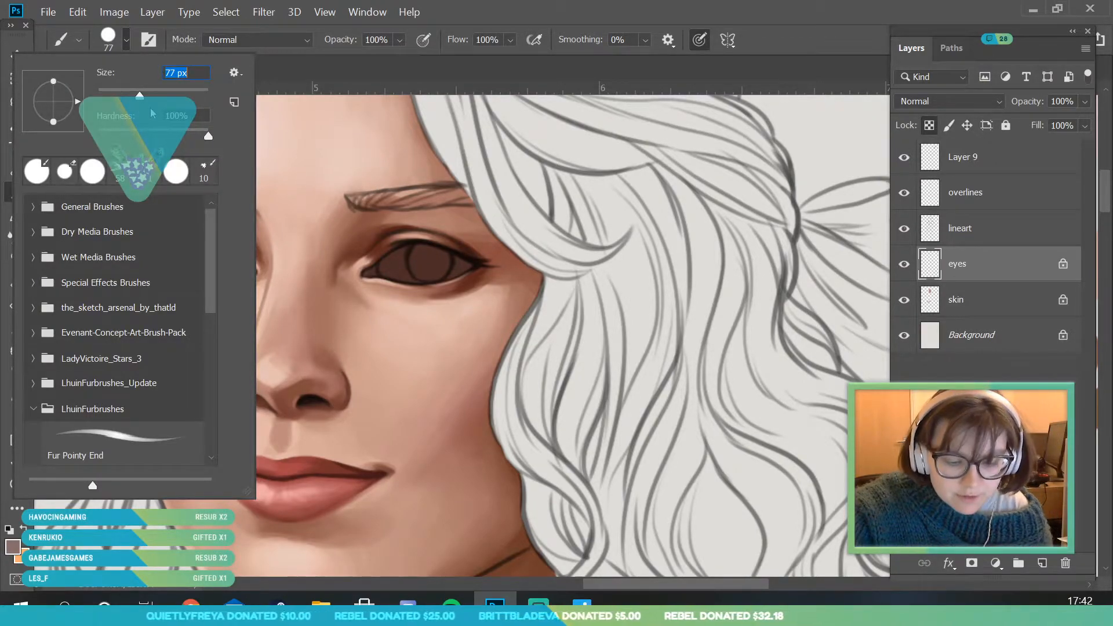
click(399, 231)
mouse_move(429, 267)
mouse_down()
mouse_move(451, 263)
mouse_move(415, 255)
mouse_up()
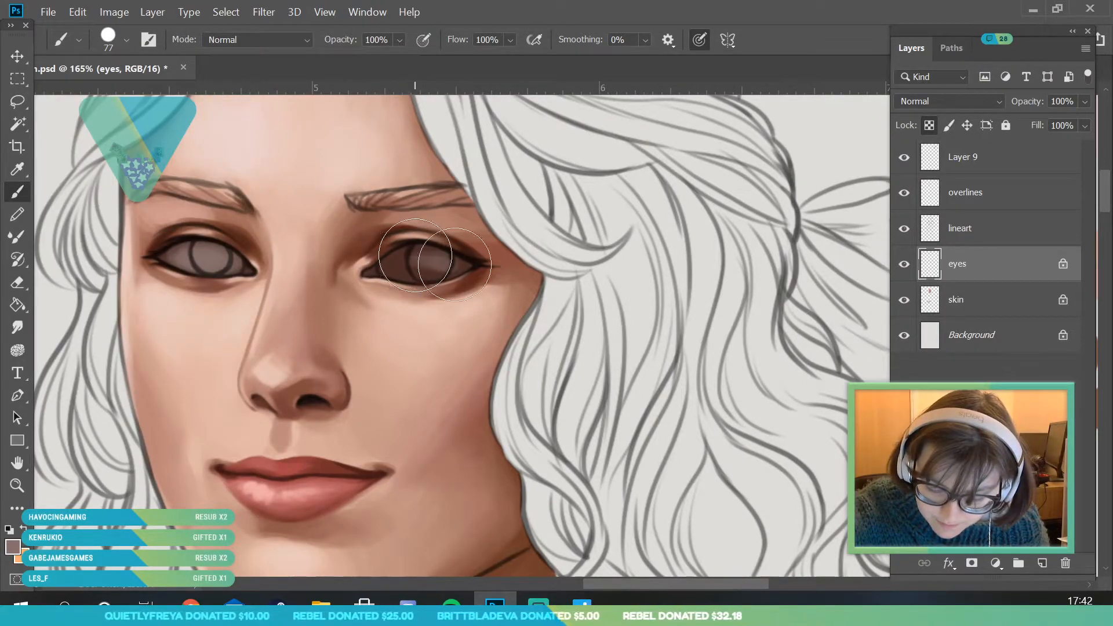
click(126, 41)
drag(137, 93, 156, 94)
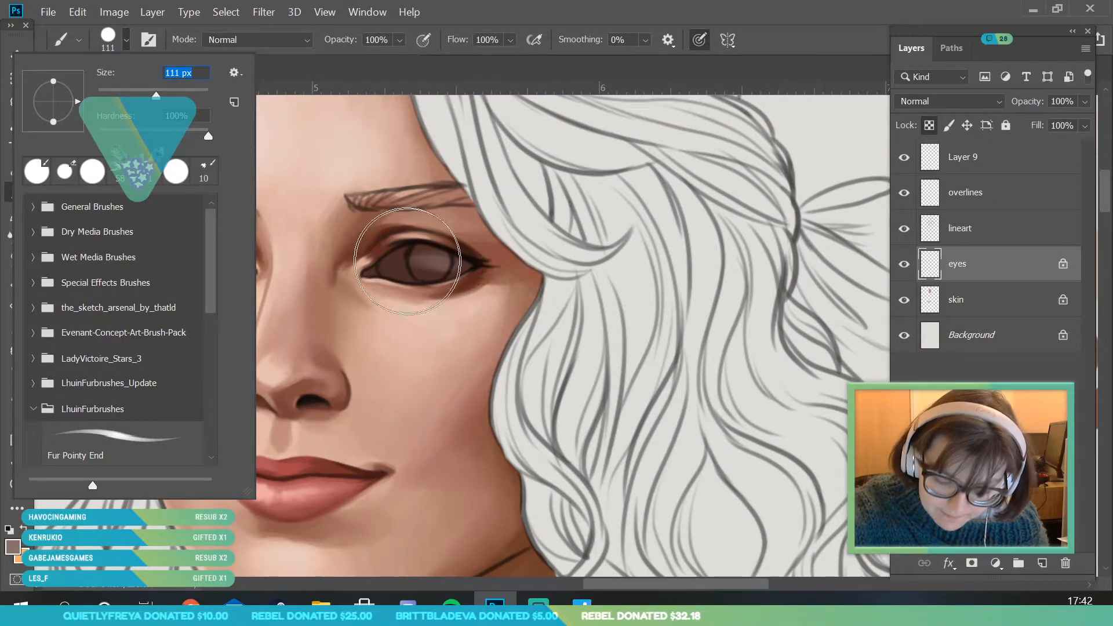
click(408, 262)
mouse_move(408, 265)
mouse_down()
mouse_move(484, 274)
mouse_move(422, 261)
mouse_move(391, 273)
mouse_move(429, 272)
mouse_move(384, 271)
mouse_move(470, 271)
mouse_move(387, 271)
mouse_up()
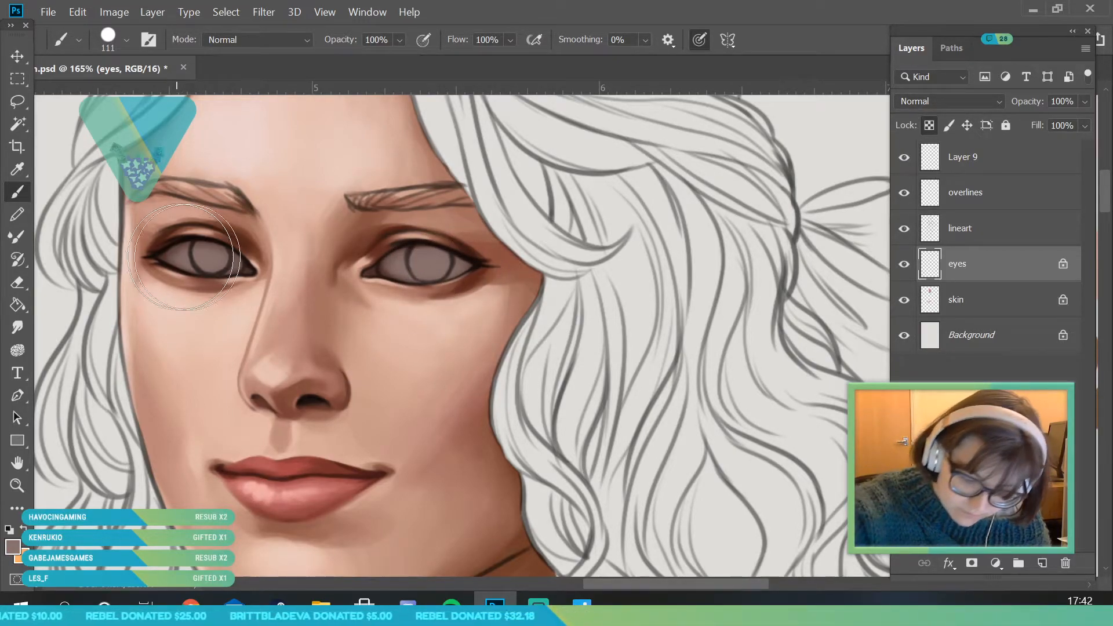
- Sample the light grey swatch from the painted palette as the brush colour for the eye whites
click(19, 486)
drag(206, 359, 232, 397)
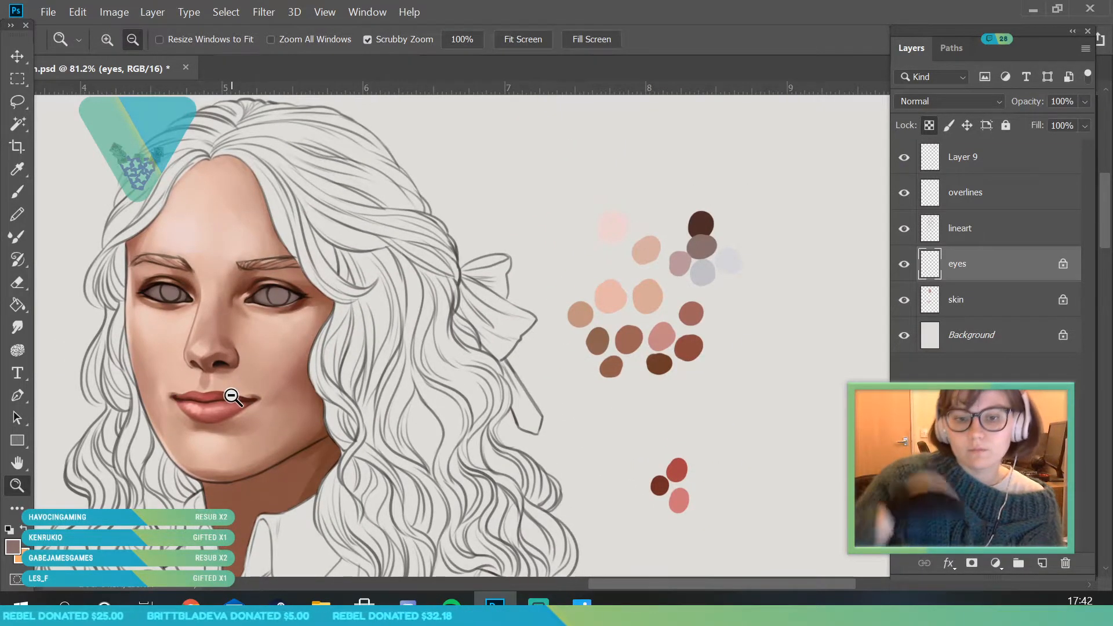
click(16, 169)
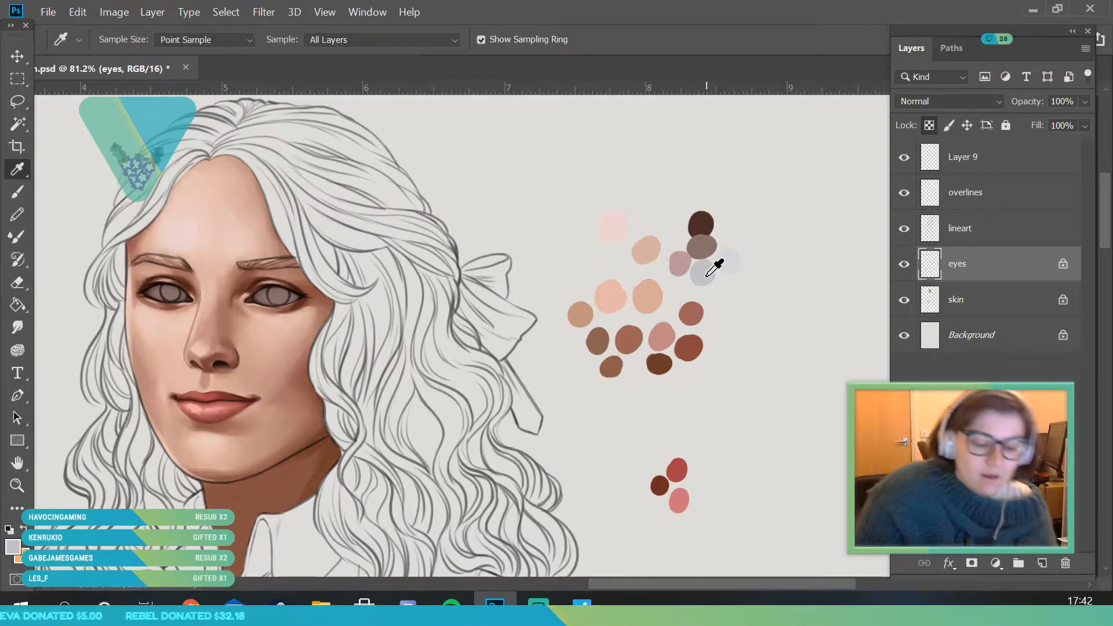
- Brighten the eyeball on the image's left side with light grey, using brush sizes of 97 px and 102 px
click(21, 489)
mouse_move(108, 294)
mouse_down()
mouse_move(84, 289)
mouse_move(102, 266)
mouse_up()
key(b)
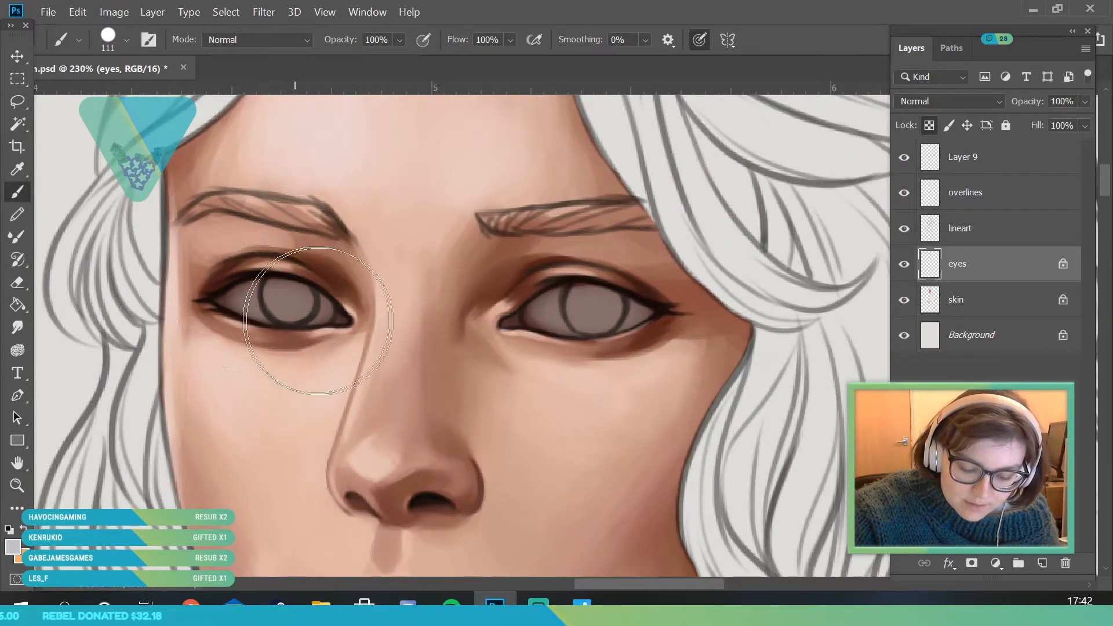
click(127, 40)
click(307, 188)
click(126, 42)
click(309, 200)
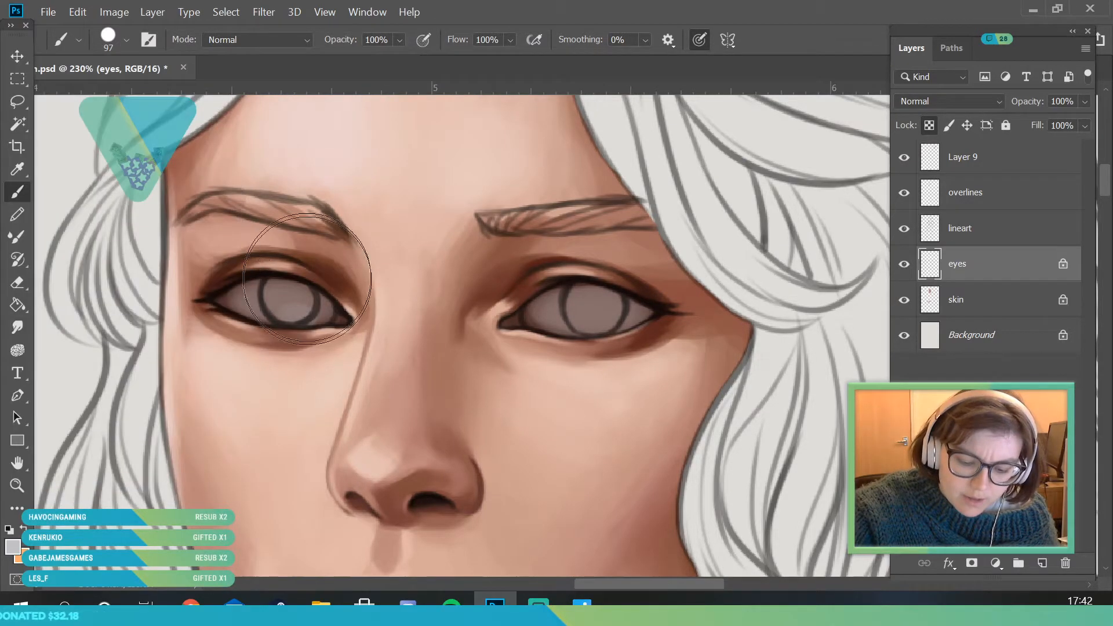
mouse_move(264, 301)
mouse_down()
mouse_move(255, 296)
mouse_move(312, 314)
mouse_move(275, 301)
mouse_up()
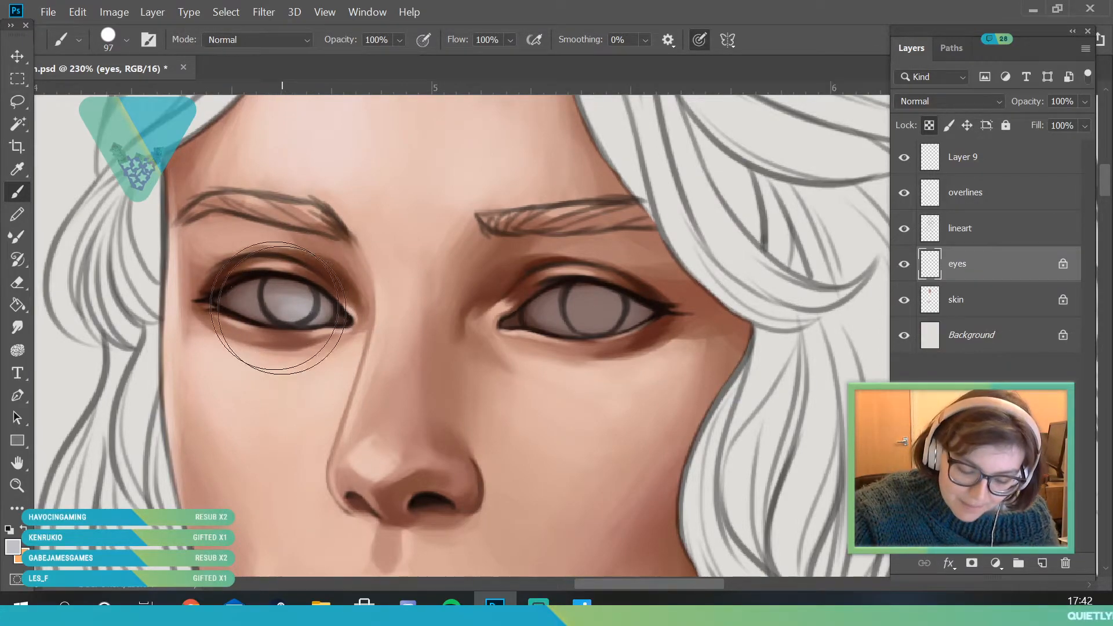
click(127, 40)
drag(156, 92, 163, 94)
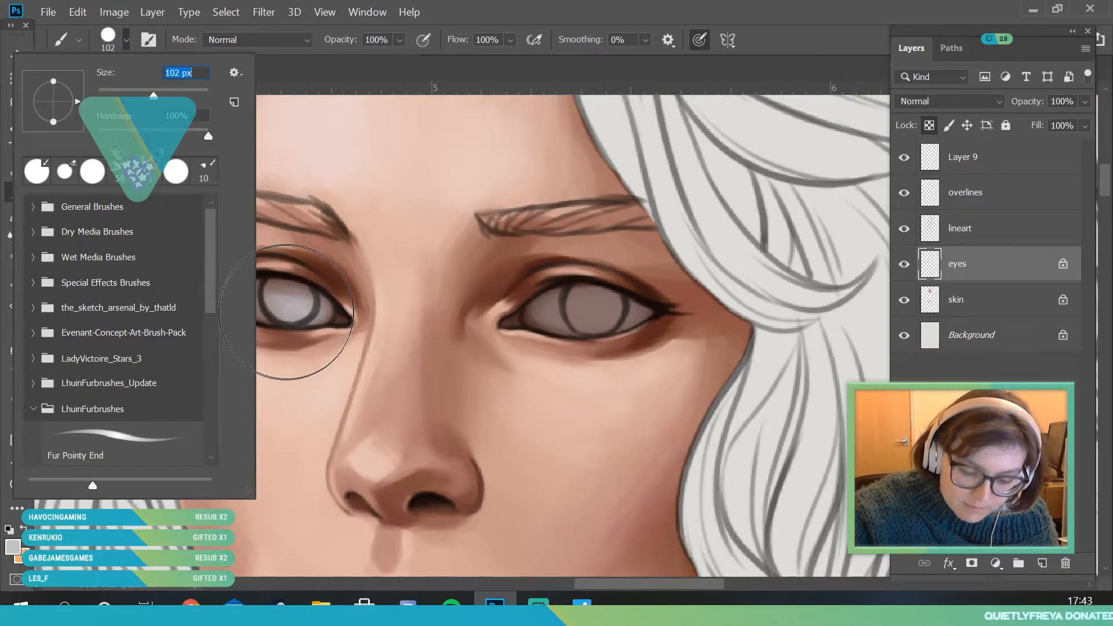
key(Return)
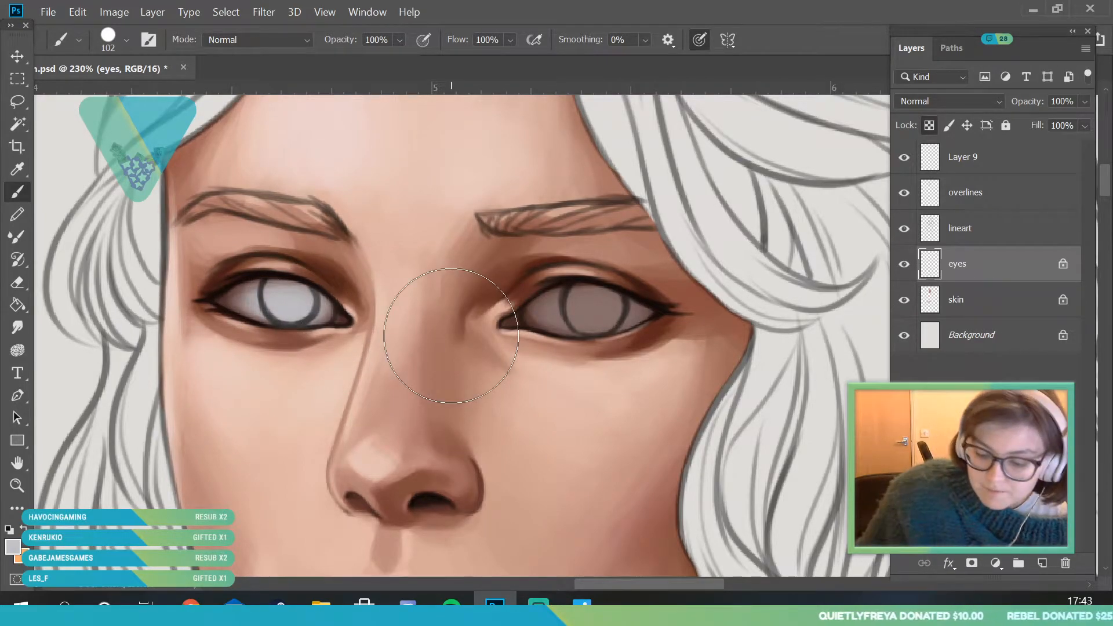
- Brighten the eyeball on the image's right side with the same light grey using an 86 px brush
click(127, 41)
click(132, 92)
click(400, 214)
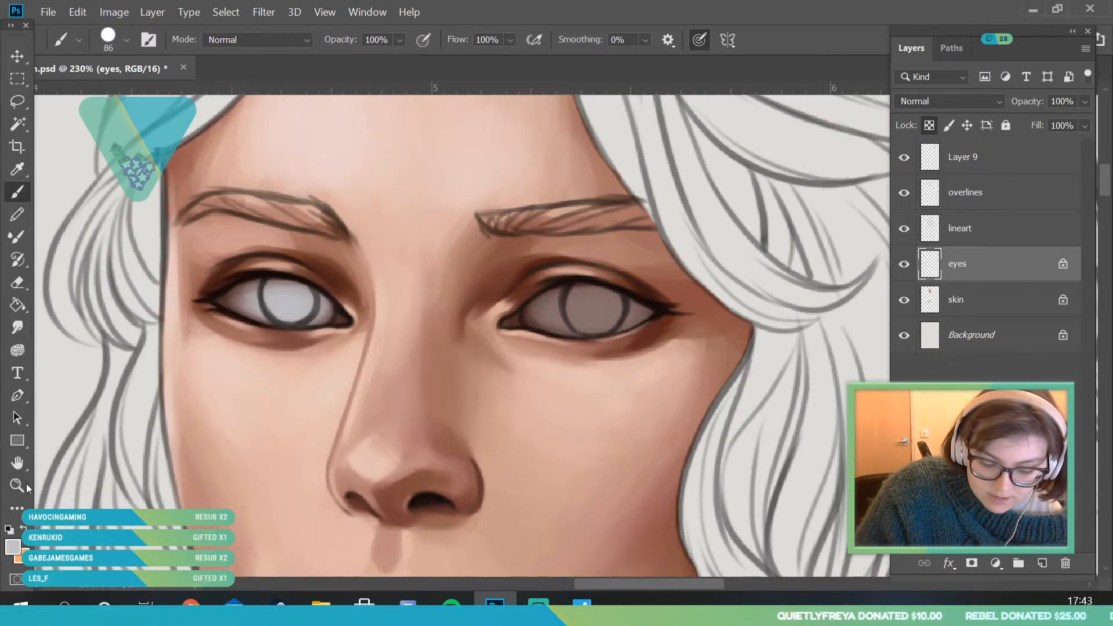
click(20, 486)
drag(216, 348, 187, 434)
drag(355, 348, 380, 397)
click(18, 192)
mouse_move(411, 302)
mouse_down()
mouse_move(435, 303)
mouse_move(376, 303)
mouse_move(406, 302)
mouse_move(378, 313)
mouse_move(363, 304)
mouse_move(385, 318)
mouse_move(441, 311)
mouse_move(383, 307)
mouse_up()
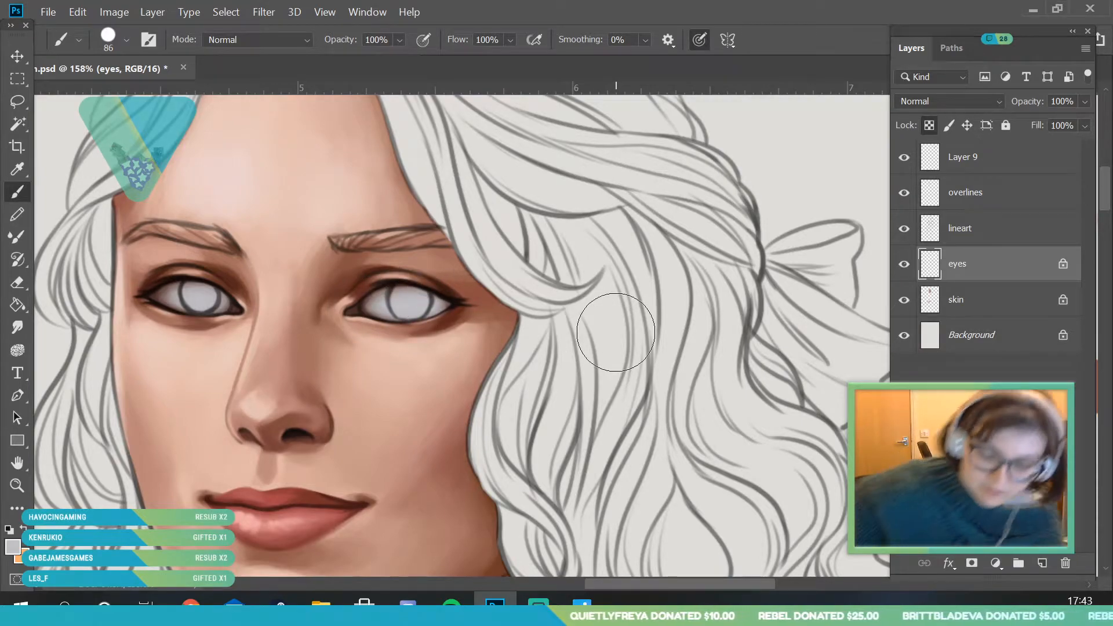
- Sample the dusty mauve swatch from the painted palette as the brush colour
key(z)
drag(264, 335, 202, 348)
drag(276, 371, 394, 452)
click(18, 169)
drag(618, 586, 651, 586)
click(742, 249)
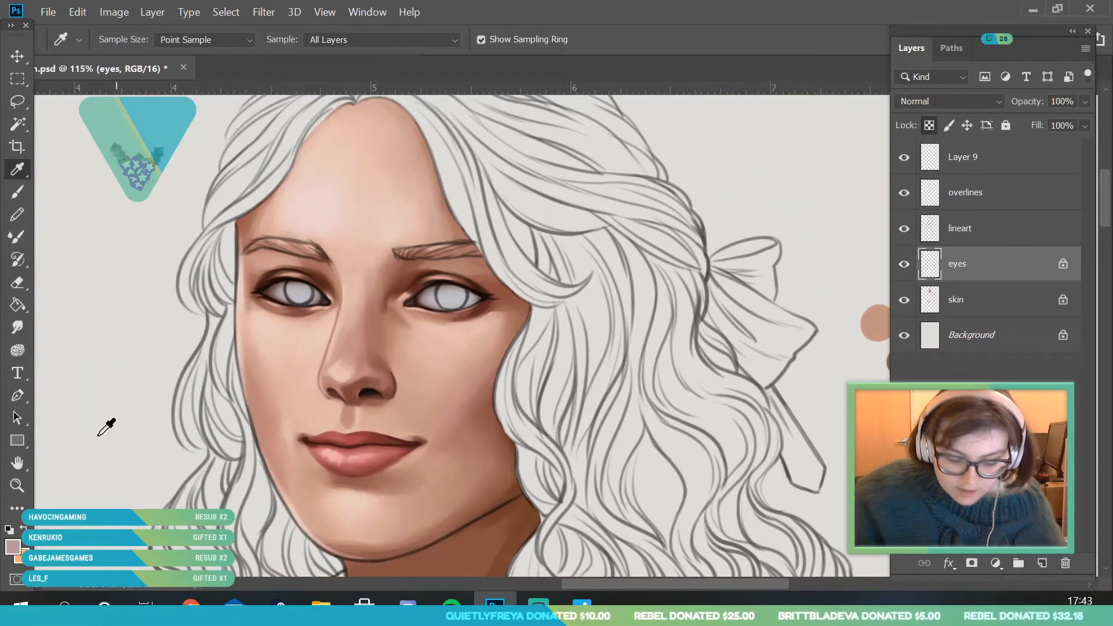
- Tint the inner corner of the eye on the image's left side with dusty mauve using a 29 px brush
click(17, 486)
drag(321, 277, 430, 331)
click(17, 192)
click(126, 40)
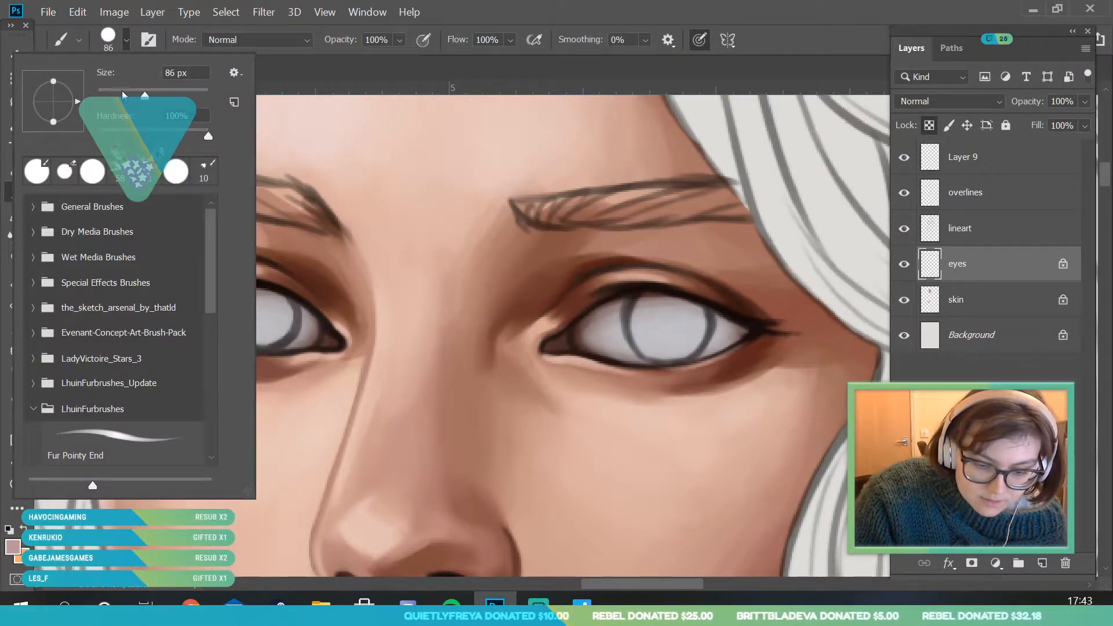
click(113, 94)
click(316, 303)
drag(319, 313, 328, 341)
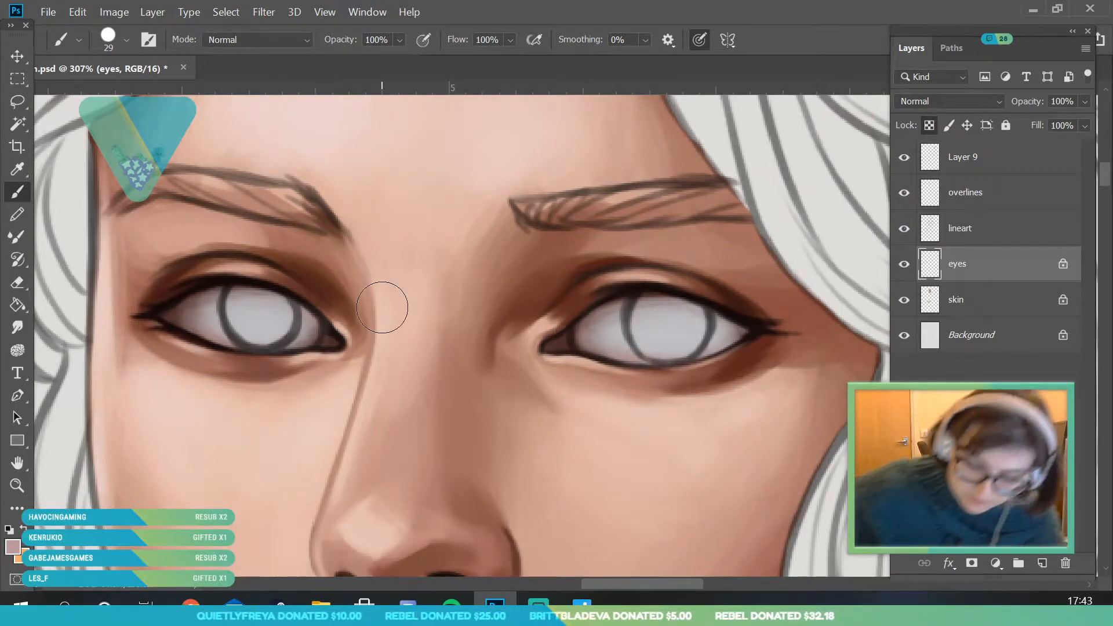
- Sample a reddish skin shadow tone and adjust it to a darker, more saturated reddish brown for the tear ducts
key(i)
click(277, 365)
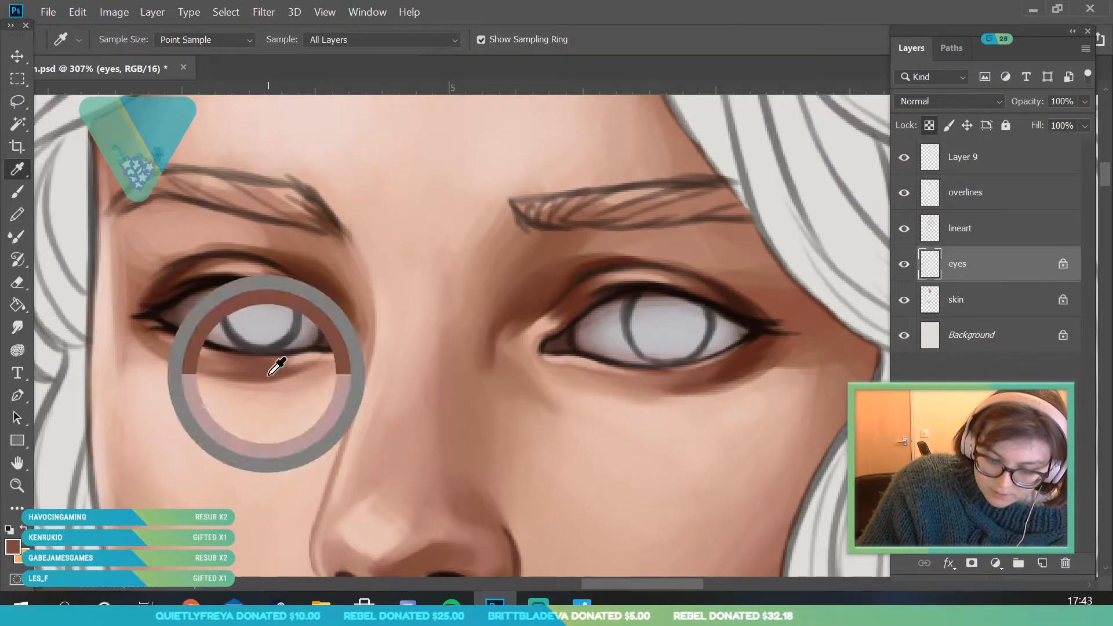
click(447, 507)
click(11, 548)
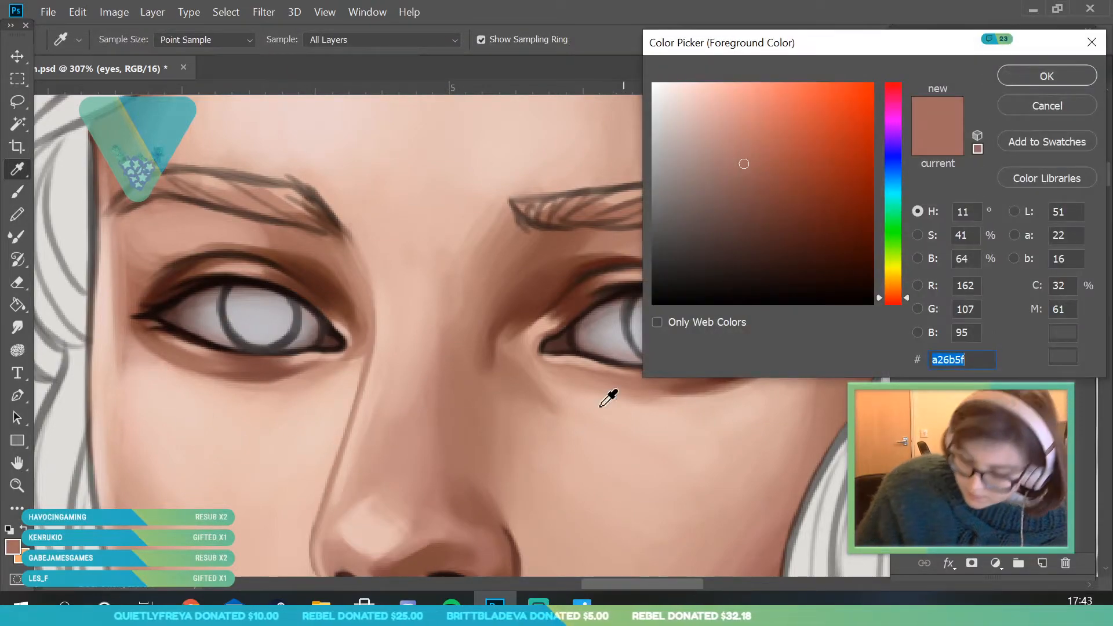
click(756, 205)
click(768, 196)
click(1002, 76)
- Paint the tear ducts in the inner corners of both eyes reddish brown with a 10 px brush
key(b)
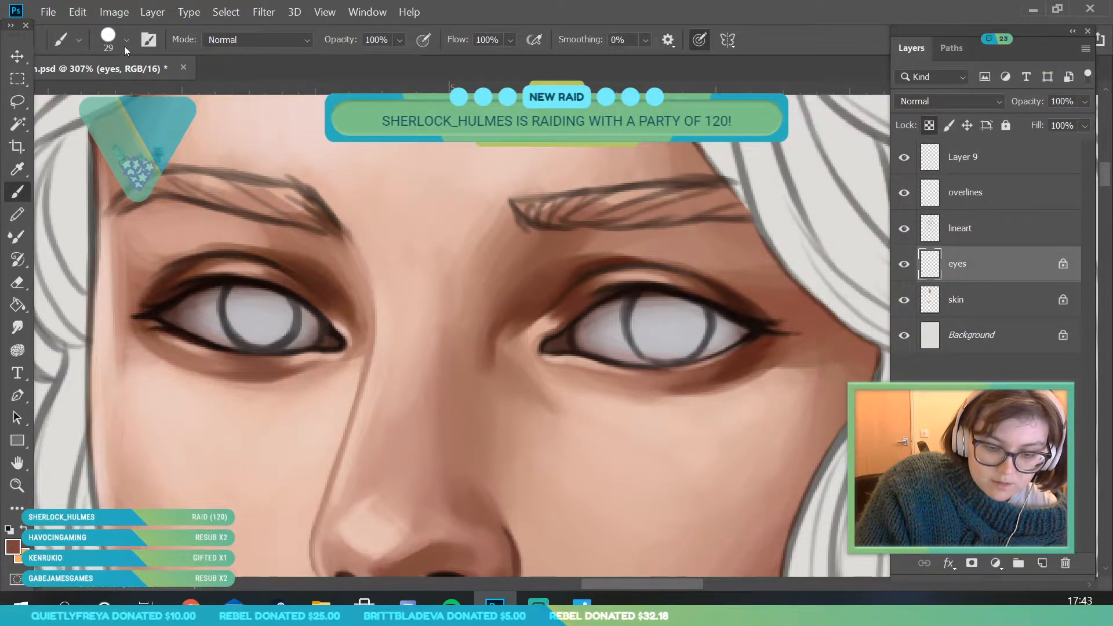
click(125, 39)
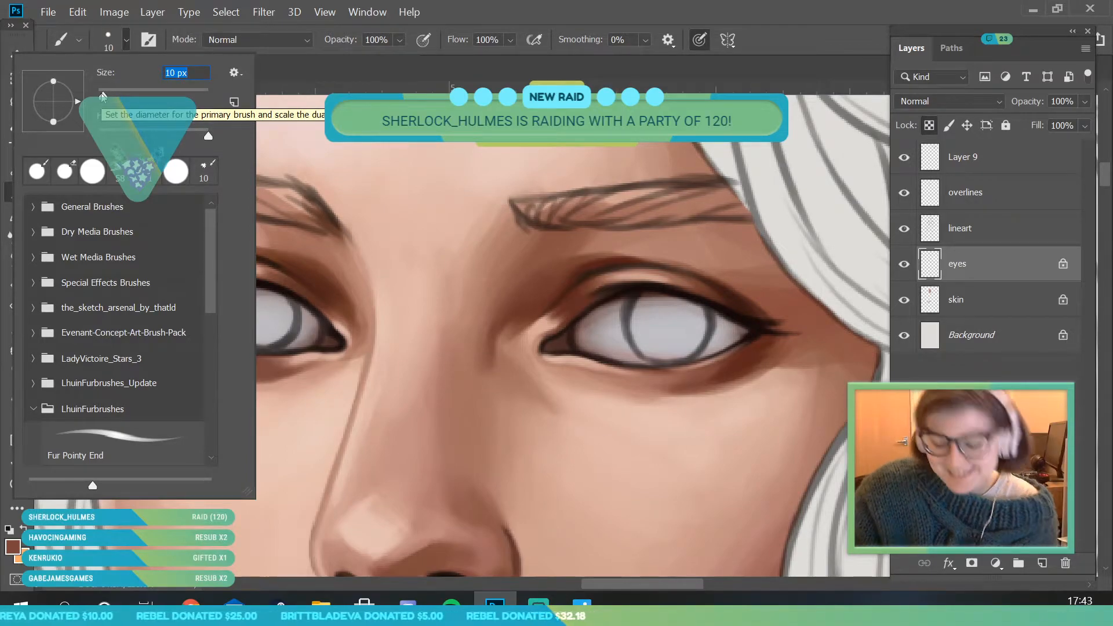
click(565, 342)
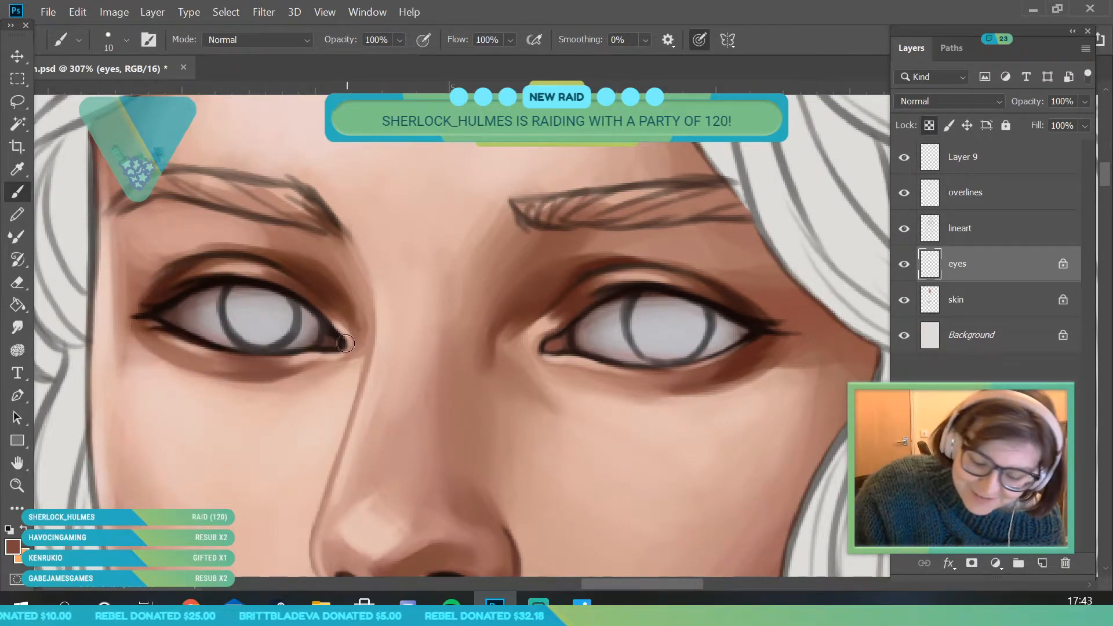
- Make the overlines layer active for detailing around the eyes
key(alt+space)
drag(279, 330, 183, 348)
drag(313, 407, 369, 409)
click(992, 167)
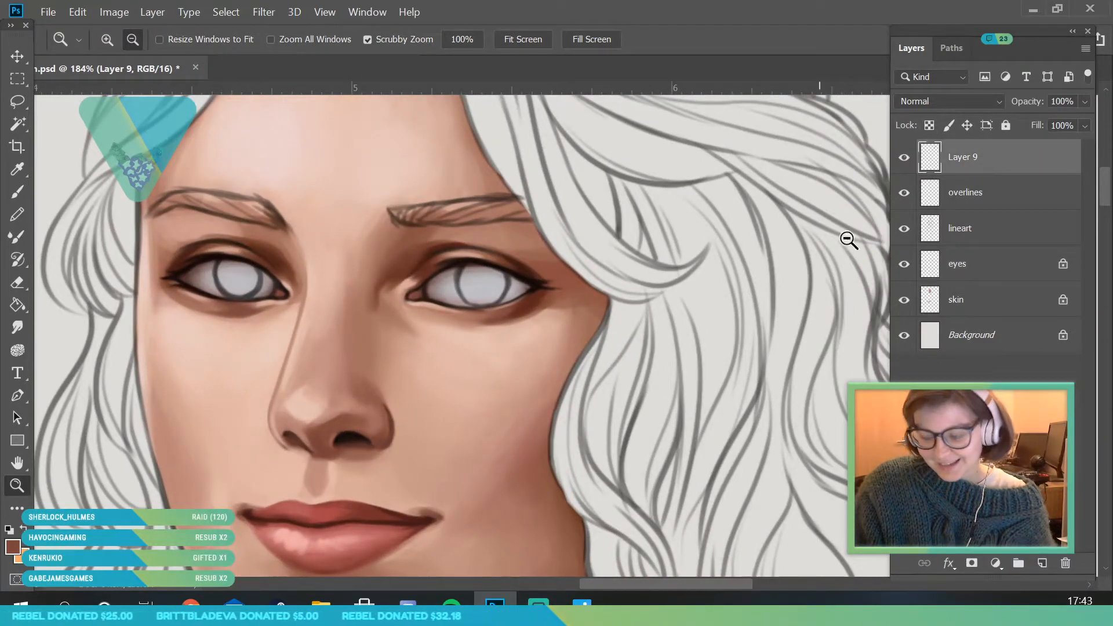
click(944, 206)
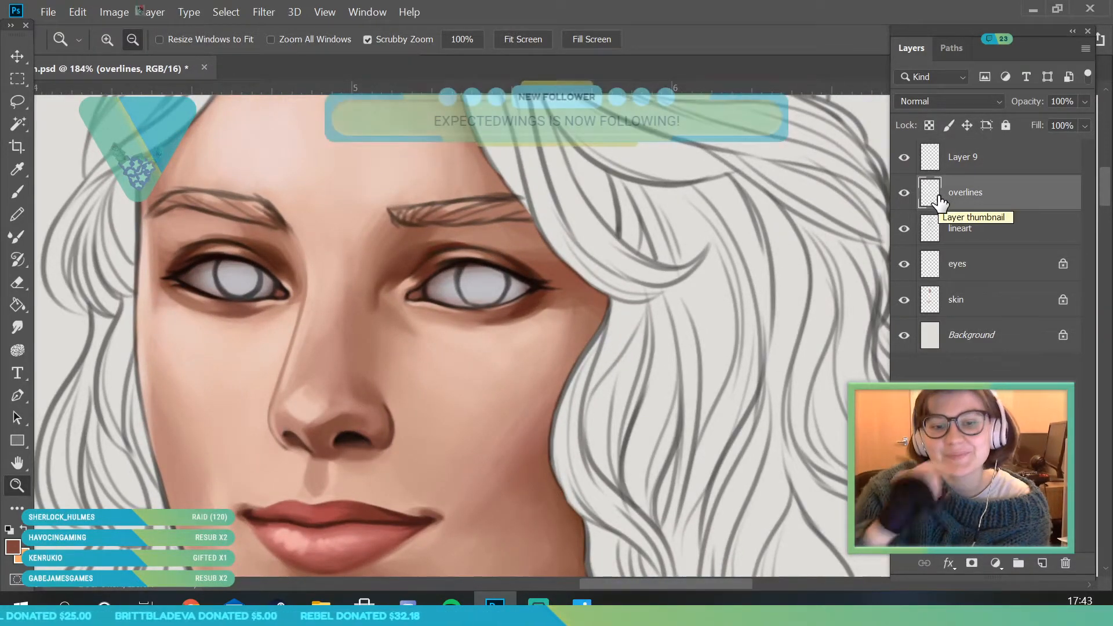
drag(285, 326, 314, 328)
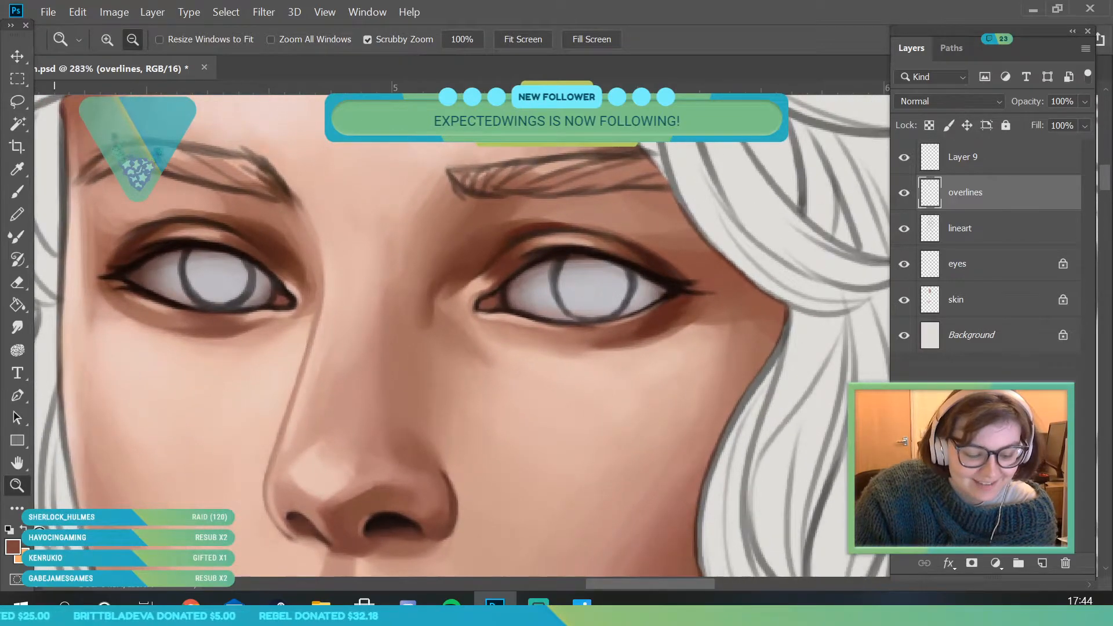
- Mix a lighter muted pink (#b17166) and add highlights to the tear ducts of both eyes with a 6 px brush
click(13, 546)
click(381, 452)
drag(735, 150, 746, 151)
click(1027, 81)
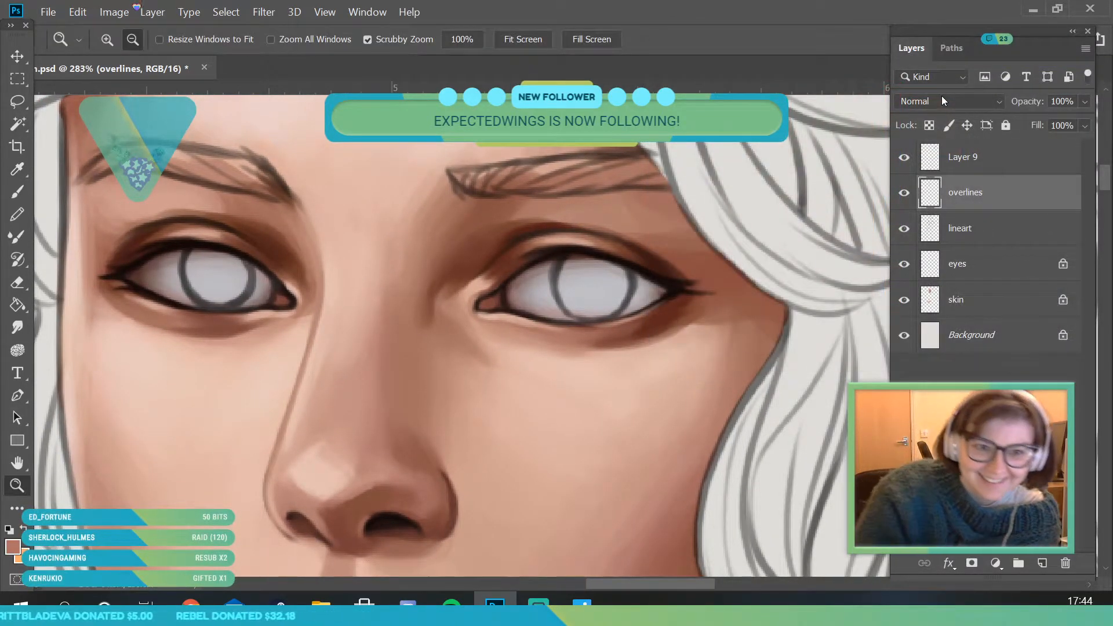
click(17, 191)
click(122, 39)
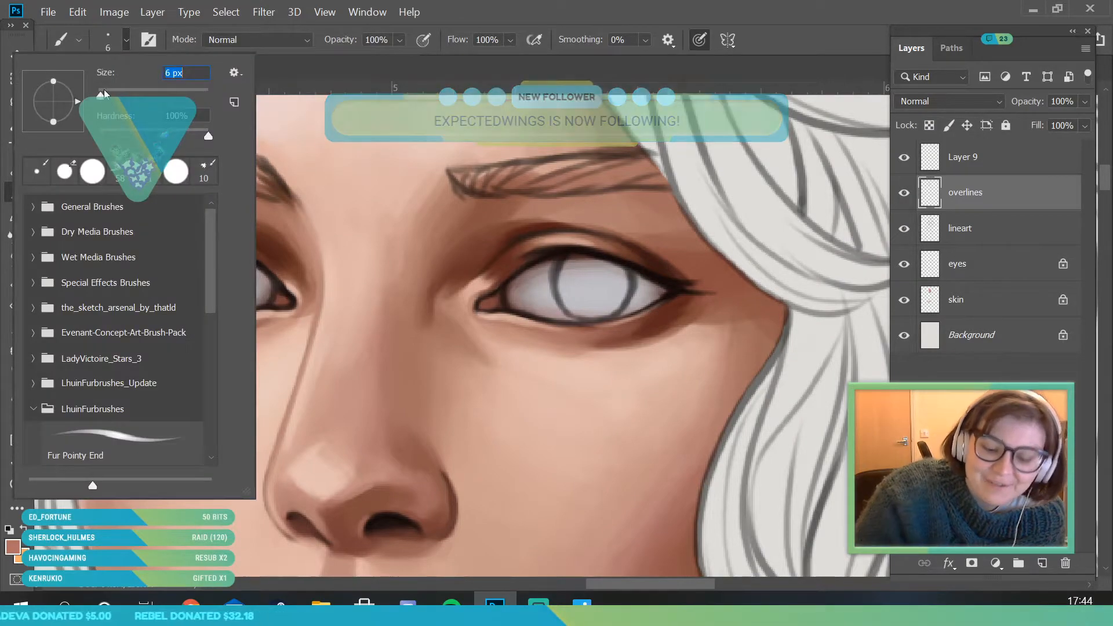
click(489, 307)
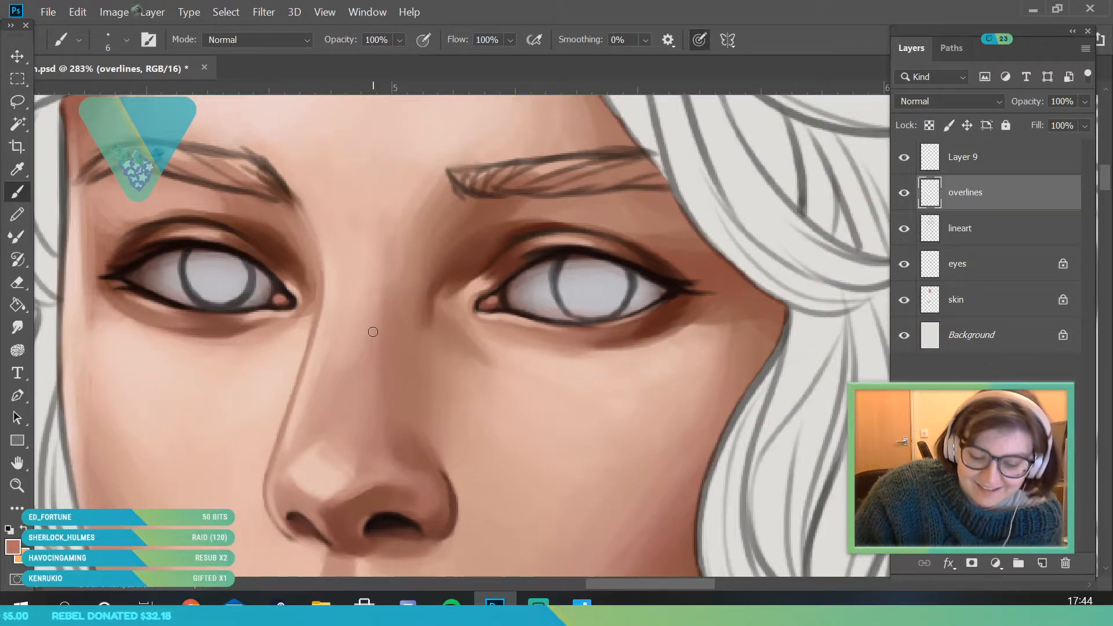
- Examine the face at several zoom levels to judge the eyes against the whole portrait
key(z)
scroll(372, 332, down, 10)
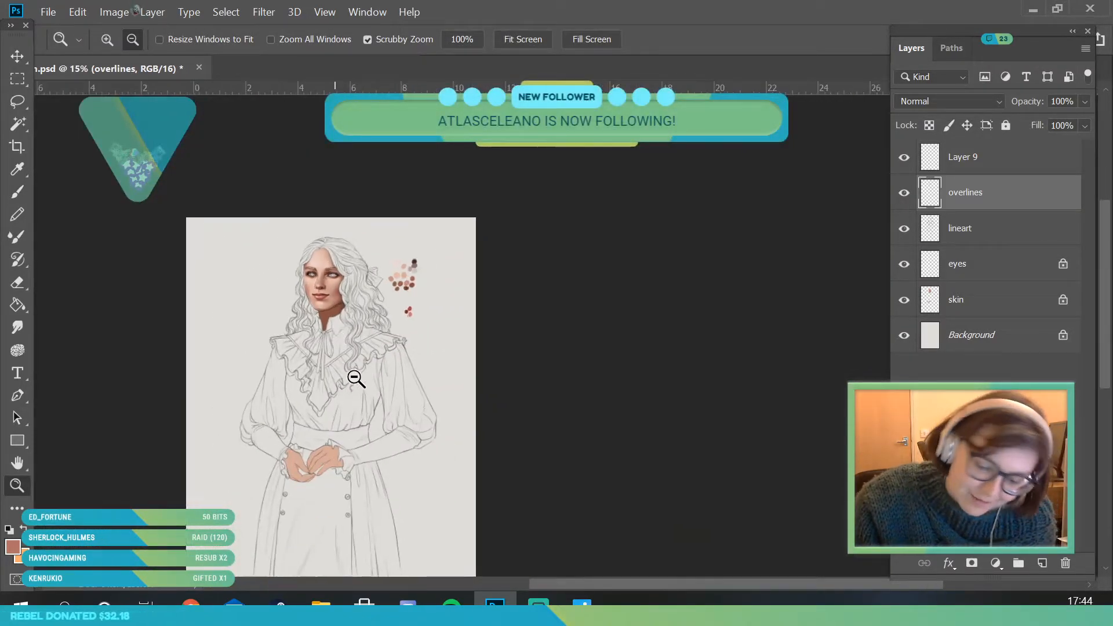
scroll(350, 368, up, 4)
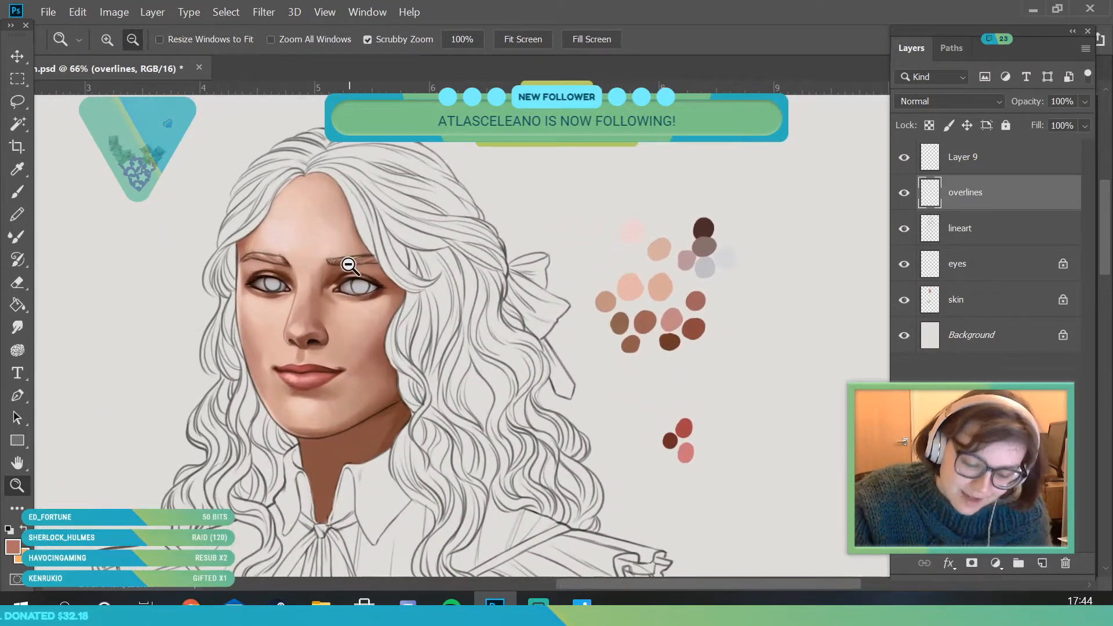
scroll(353, 279, up, 2)
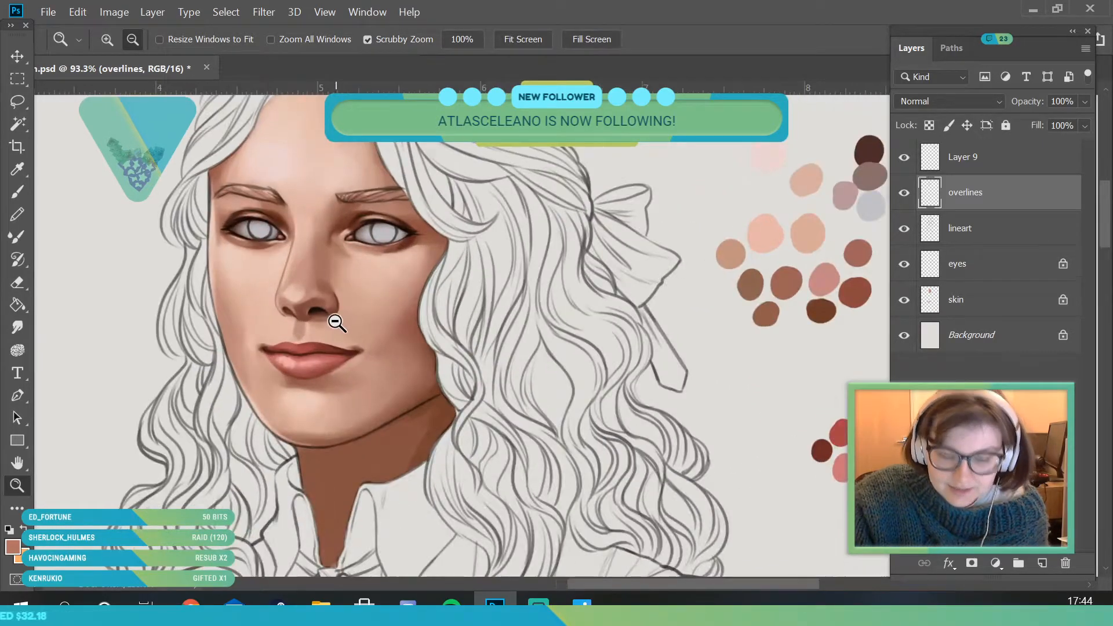
scroll(355, 237, down, 1)
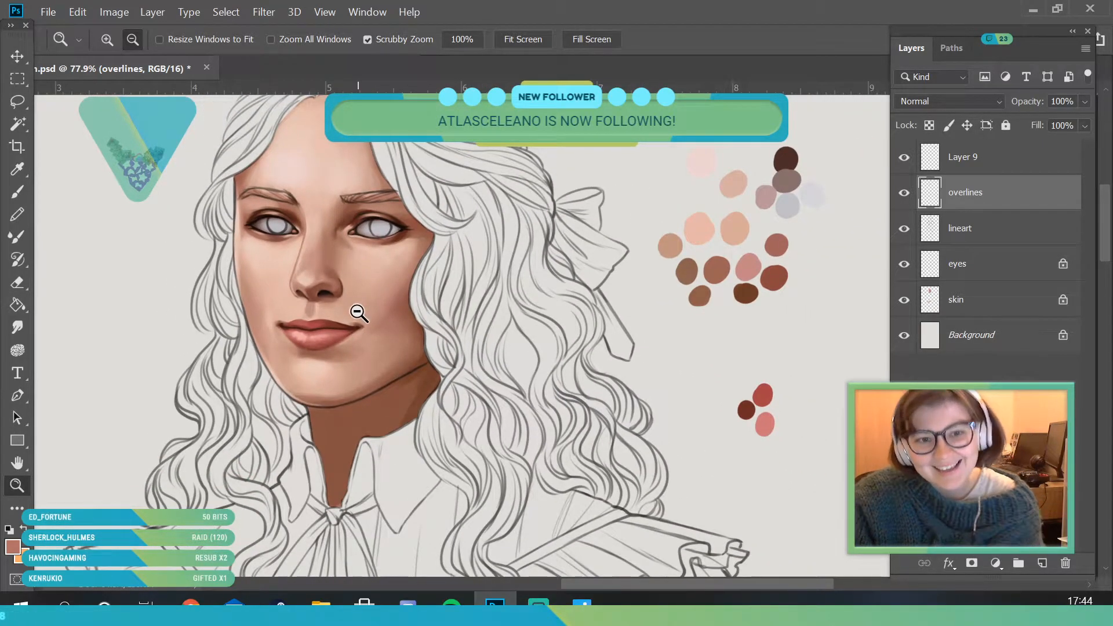
scroll(348, 250, up, 1)
scroll(423, 266, down, 1)
scroll(432, 217, up, 1)
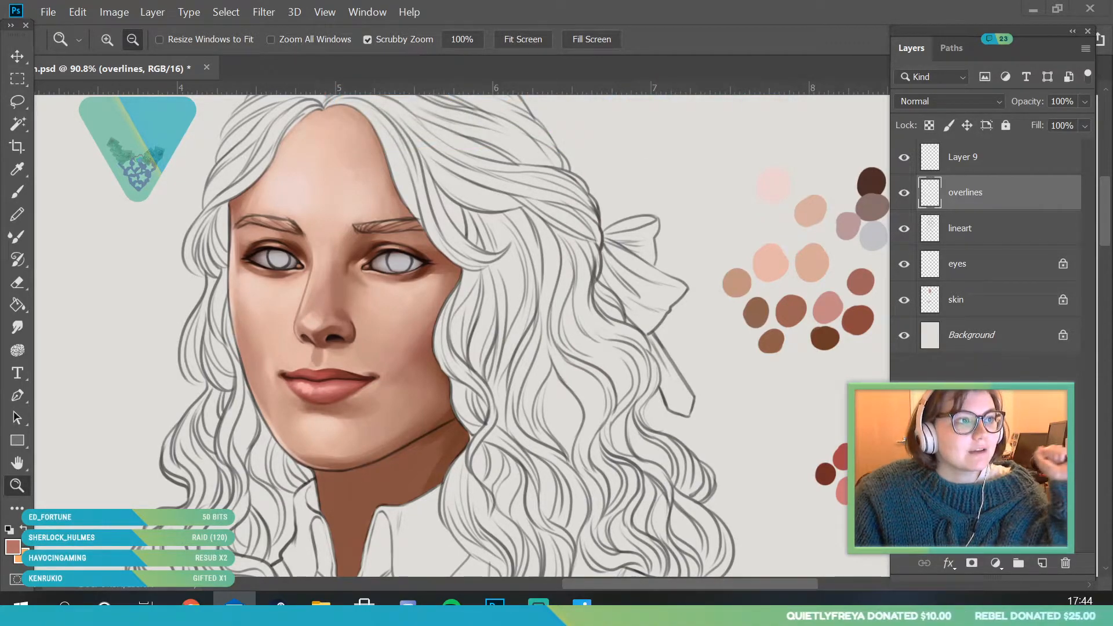
key(alt+Tab)
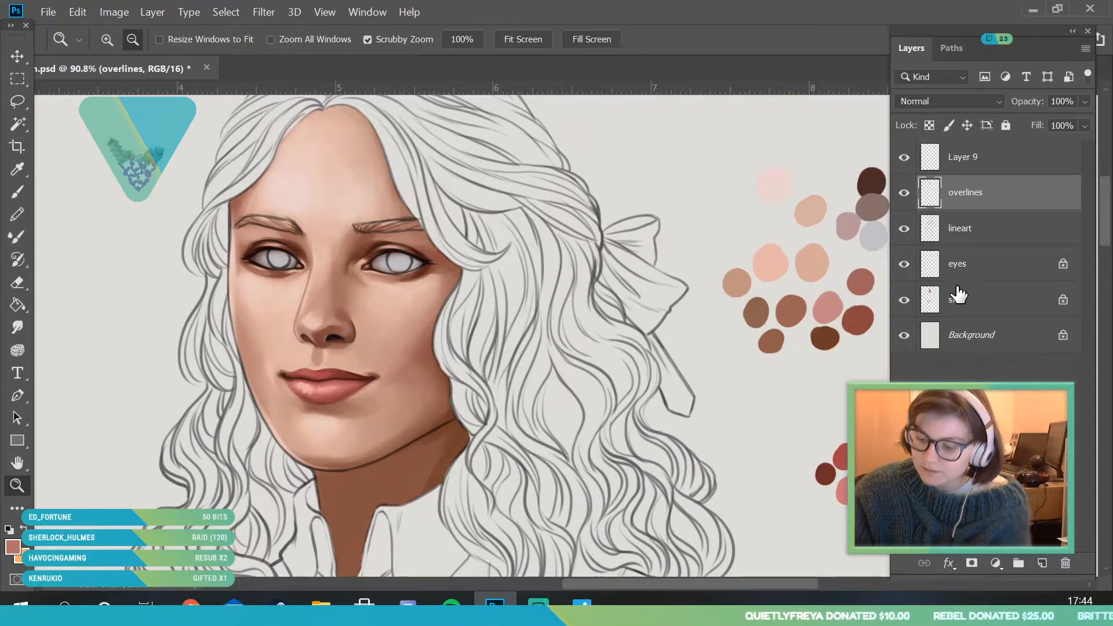
- Add a new layer directly above the eyes layer and clip it to the eyes layer
click(992, 268)
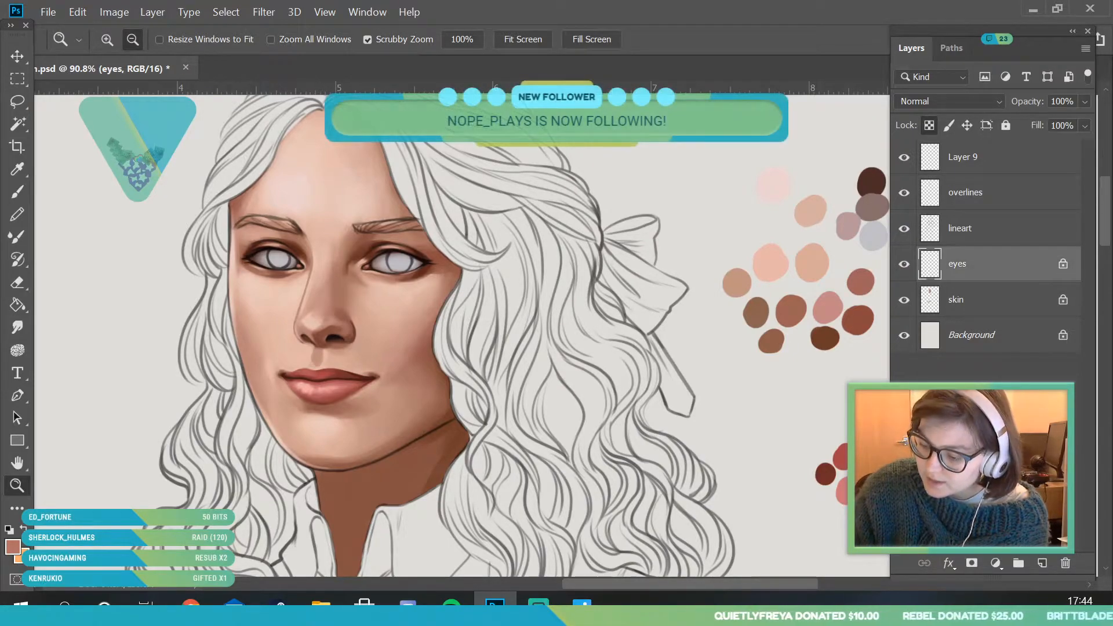
click(1042, 563)
right_click(970, 263)
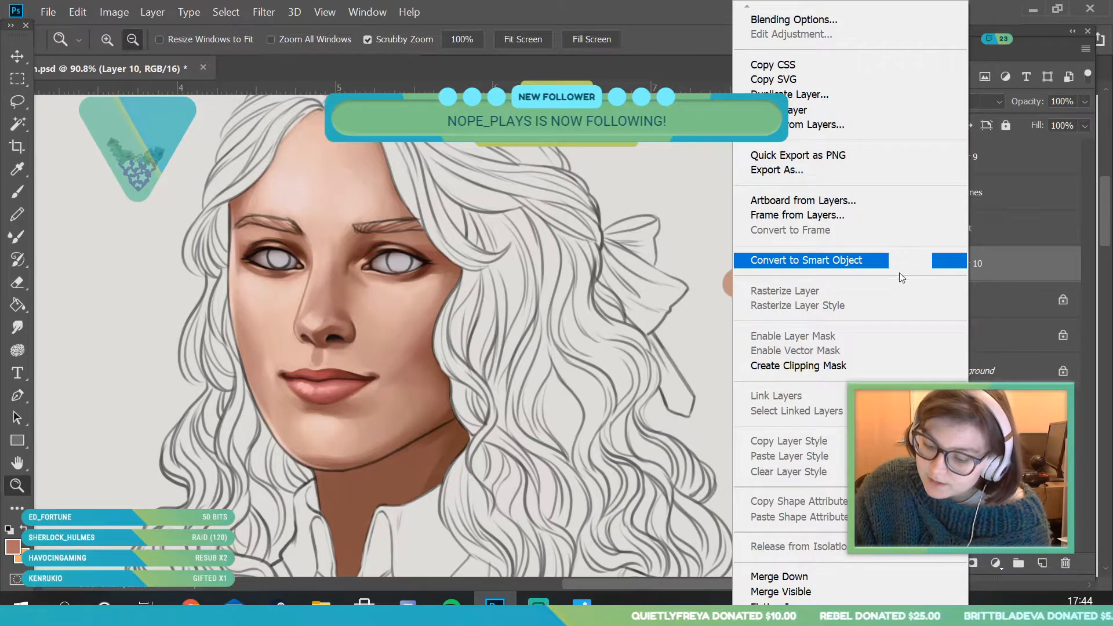
click(828, 365)
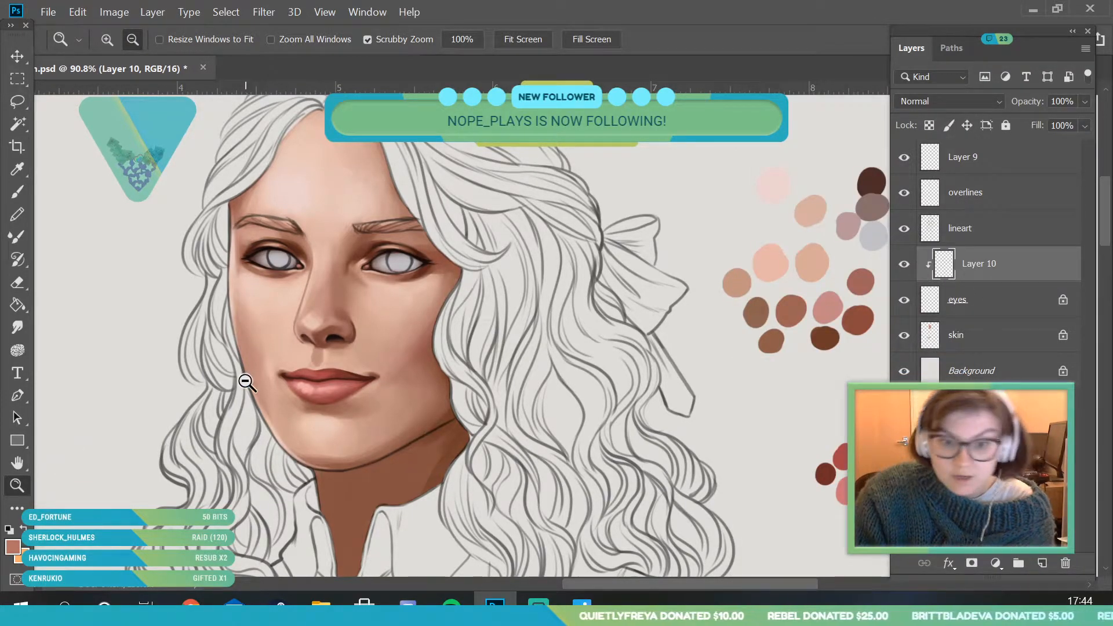
- Set the foreground colour to a dark desaturated blue, #2d3244, for the irises
scroll(360, 303, down, 5)
scroll(372, 291, up, 5)
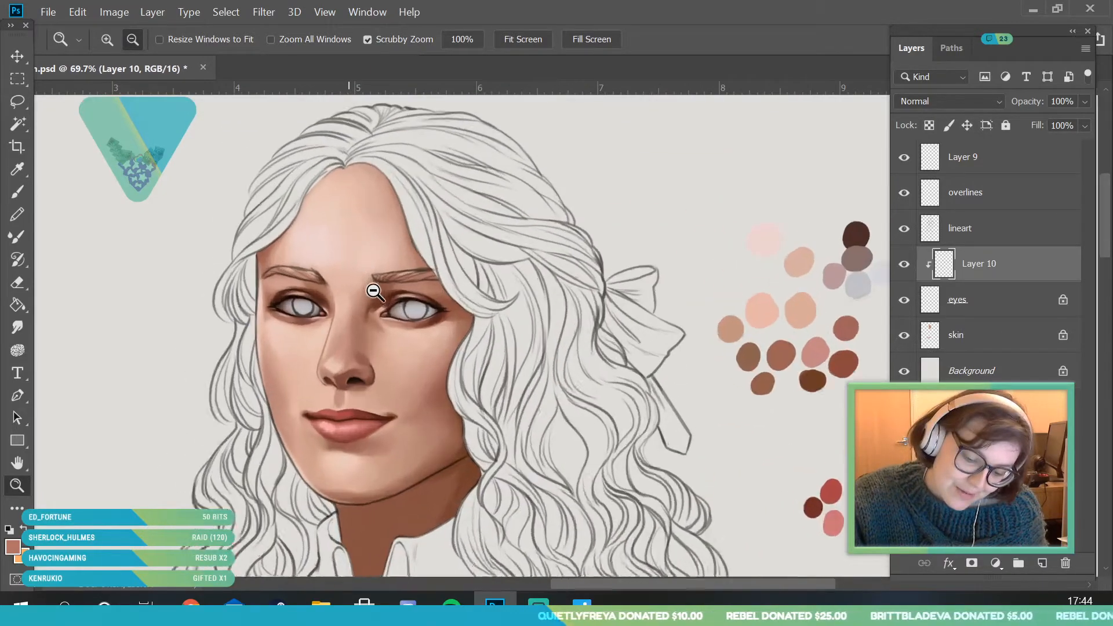
scroll(400, 355, up, 5)
click(12, 547)
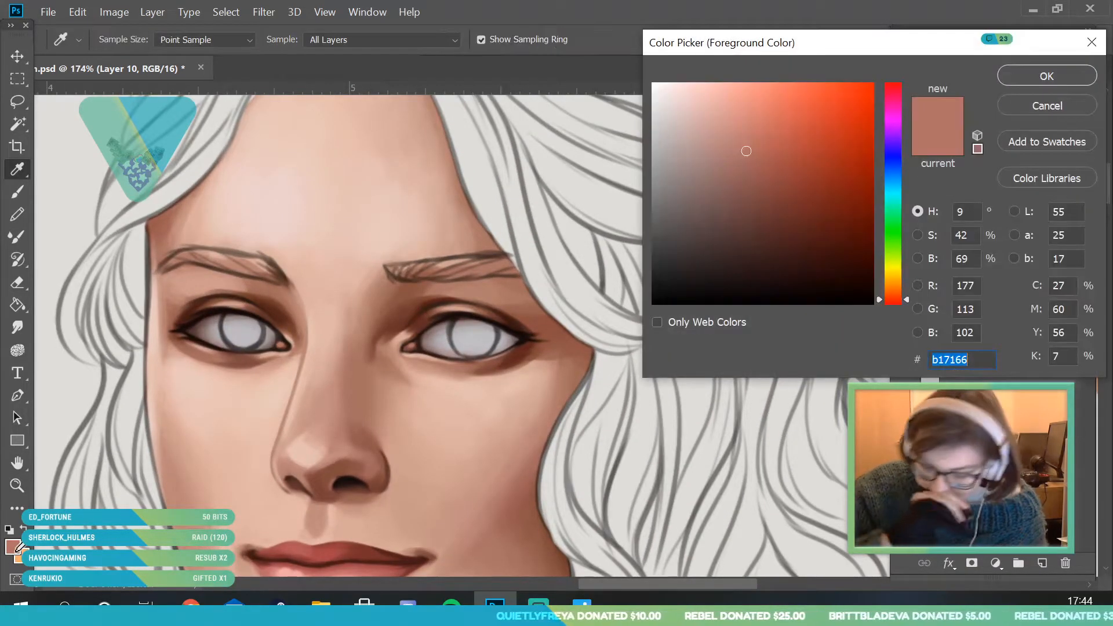
mouse_move(884, 165)
mouse_down()
mouse_move(895, 147)
mouse_move(906, 164)
mouse_up()
drag(765, 198, 732, 244)
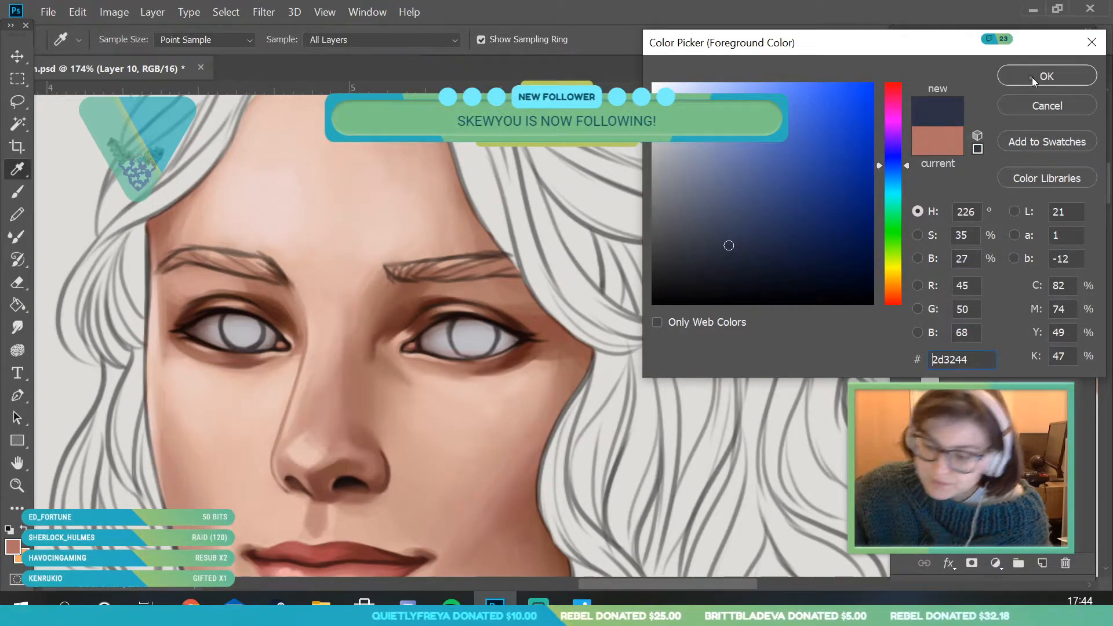
click(1038, 76)
- Fill in the irises of both eyes with dark blue on the clipped layer using a 15 px brush
drag(198, 433, 232, 428)
click(23, 193)
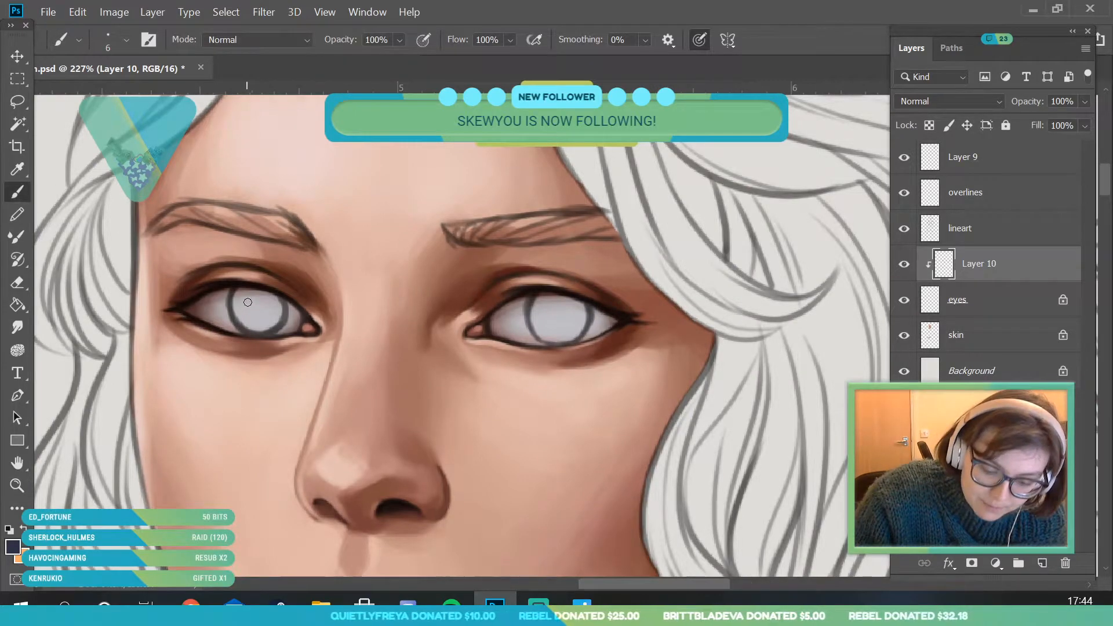
click(124, 47)
click(107, 98)
click(277, 202)
mouse_move(248, 296)
mouse_down()
mouse_move(239, 320)
mouse_move(267, 329)
mouse_move(258, 310)
mouse_up()
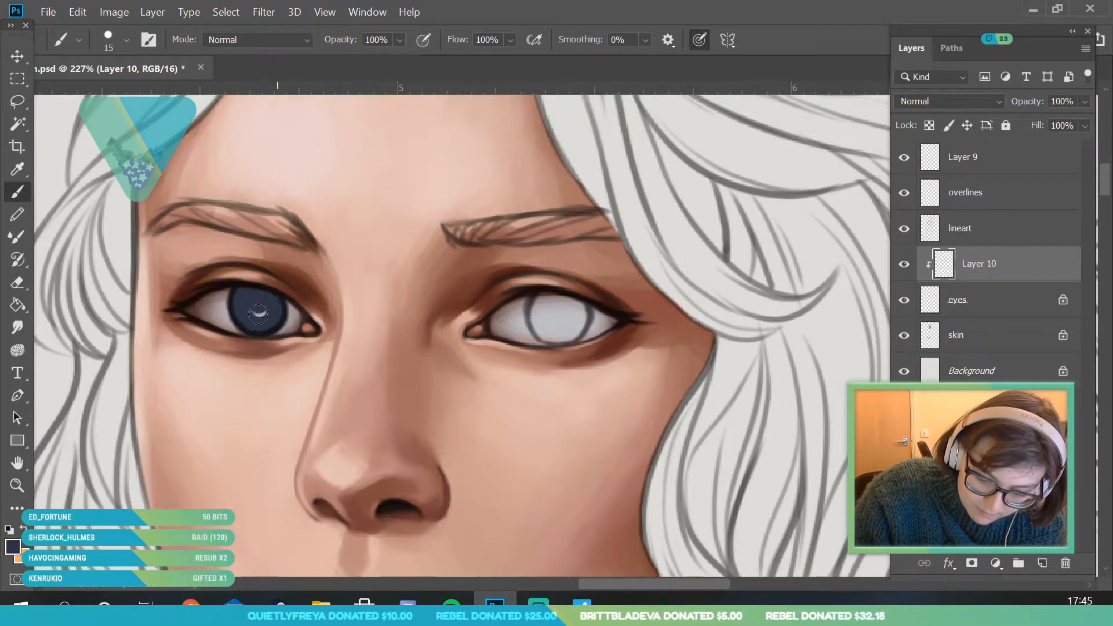
mouse_move(548, 305)
mouse_down()
mouse_move(532, 310)
mouse_move(539, 336)
mouse_move(574, 337)
mouse_move(573, 305)
mouse_up()
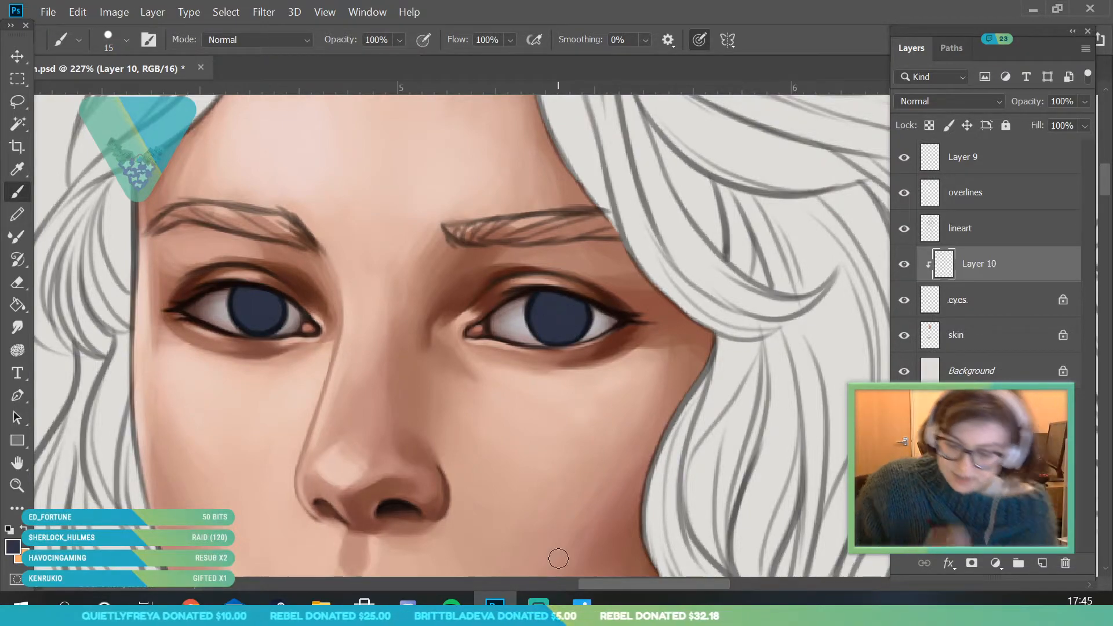
- Lock the iris layer's transparent pixels and shift the foreground colour to a darker, more violet blue
click(928, 125)
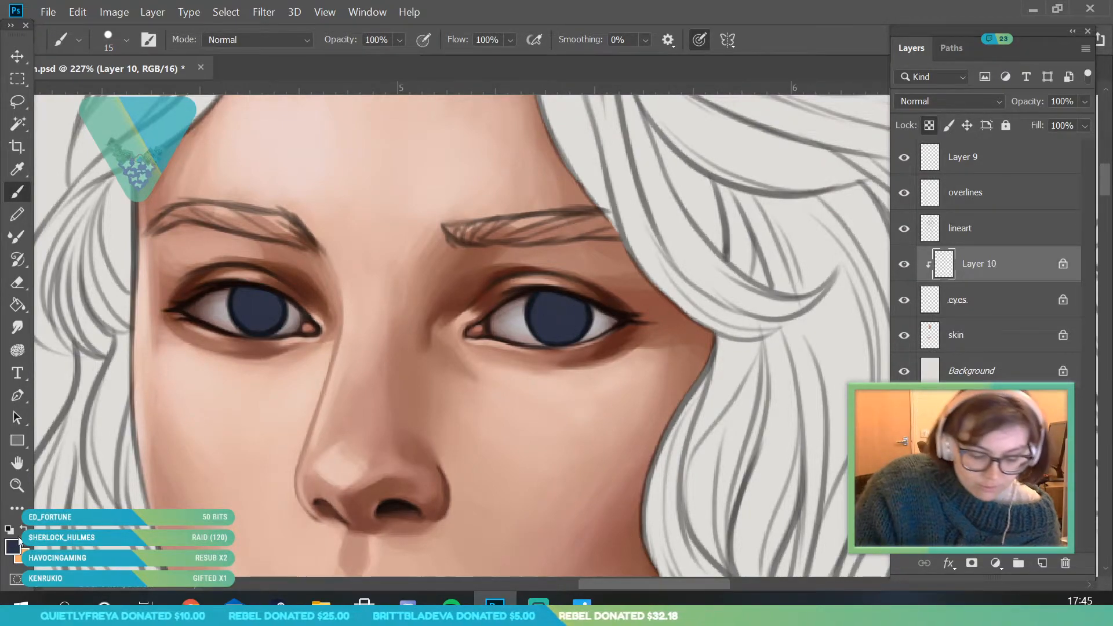
click(12, 546)
mouse_move(734, 274)
mouse_down()
mouse_move(748, 272)
mouse_move(736, 274)
mouse_up()
click(893, 156)
click(1011, 79)
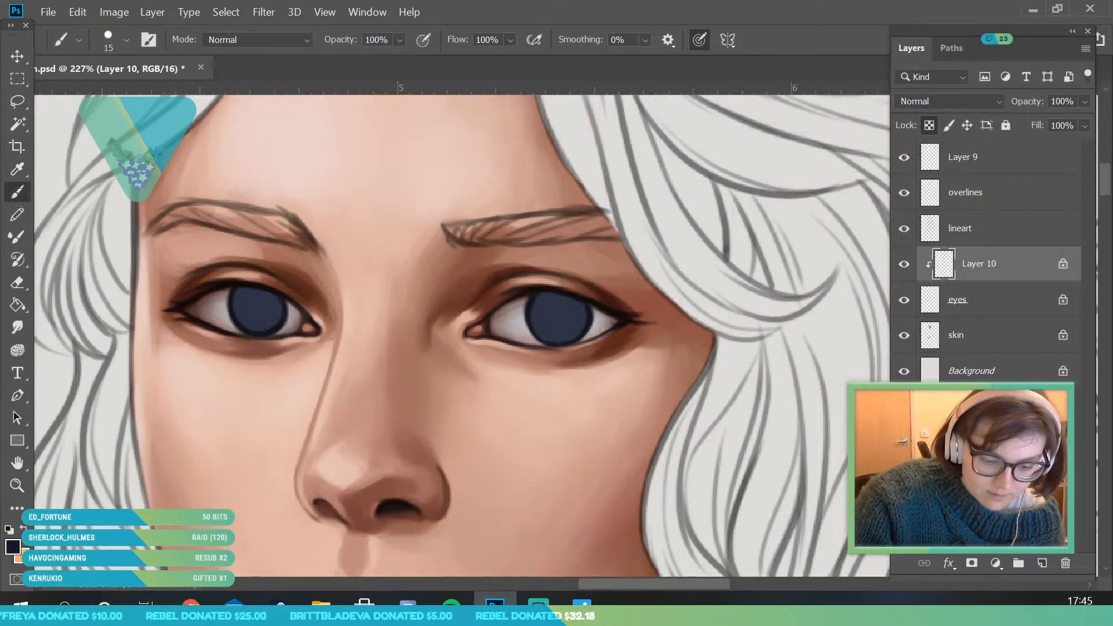
- Shade the upper parts and edges of both irises with the darker violet-blue using a 25 px brush
click(115, 49)
text(25)
key(Return)
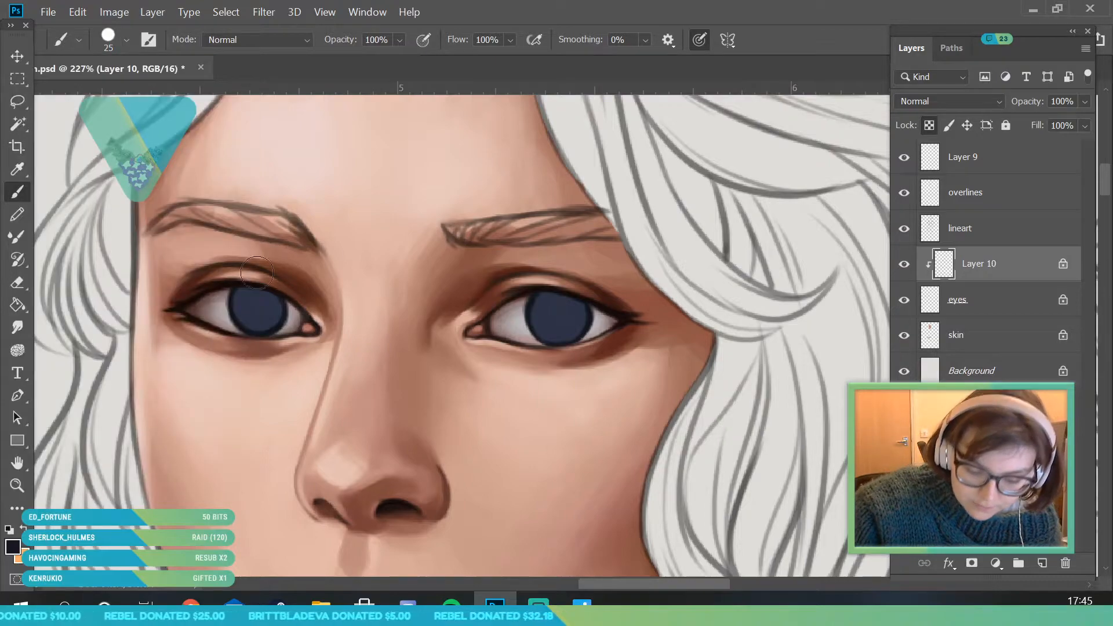
mouse_move(223, 310)
mouse_down()
mouse_move(282, 305)
mouse_move(220, 308)
mouse_move(249, 322)
mouse_move(282, 303)
mouse_move(261, 290)
mouse_move(241, 299)
mouse_move(285, 312)
mouse_move(228, 311)
mouse_up()
mouse_move(288, 328)
mouse_down()
mouse_move(273, 300)
mouse_move(221, 299)
mouse_up()
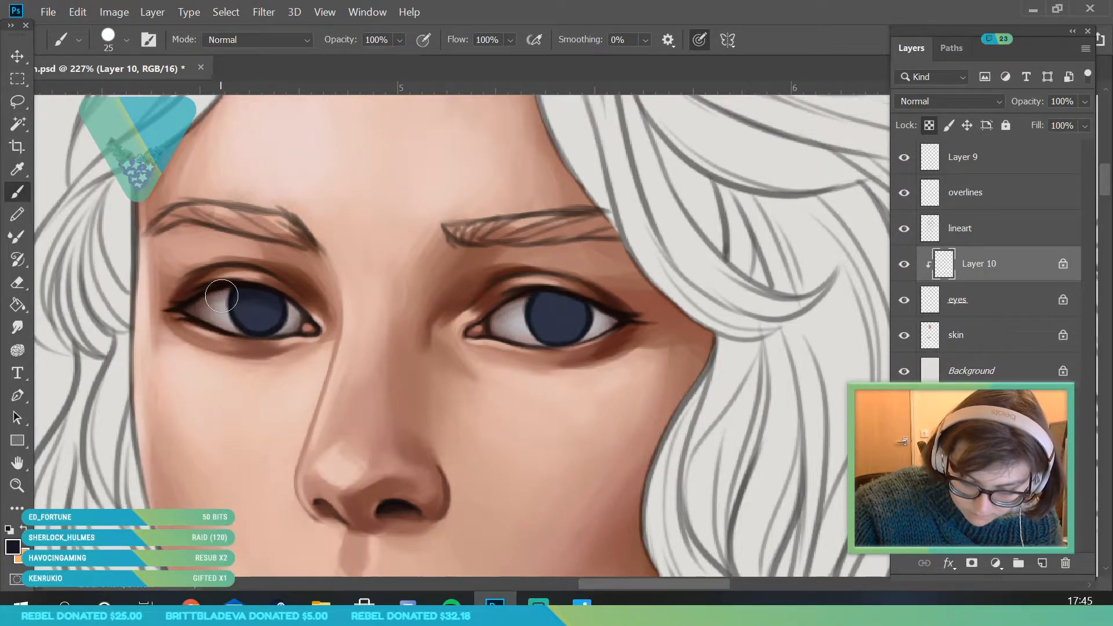
mouse_move(554, 300)
mouse_down()
mouse_move(531, 319)
mouse_move(578, 313)
mouse_move(541, 296)
mouse_move(526, 317)
mouse_up()
mouse_move(600, 327)
mouse_down()
mouse_move(518, 313)
mouse_move(593, 332)
mouse_move(516, 296)
mouse_move(563, 327)
mouse_move(573, 305)
mouse_move(531, 302)
mouse_up()
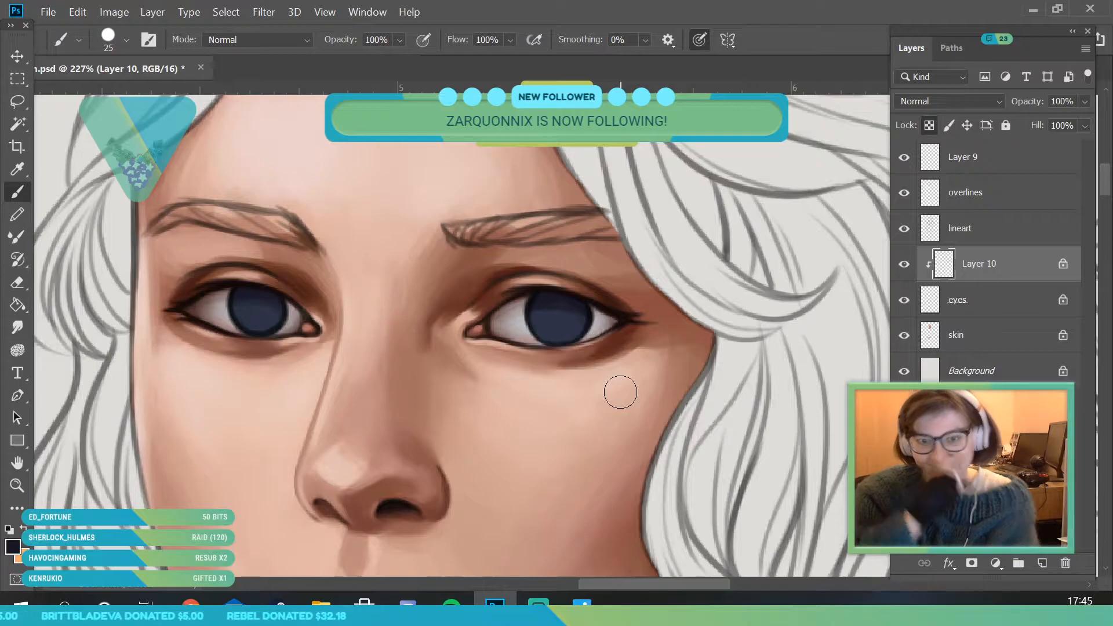
- Darken the foreground colour to near-black #08070c and make the overlines layer active for the pupils
click(17, 486)
mouse_move(363, 247)
mouse_down()
mouse_move(318, 443)
mouse_move(417, 333)
mouse_move(407, 311)
mouse_move(283, 380)
mouse_up()
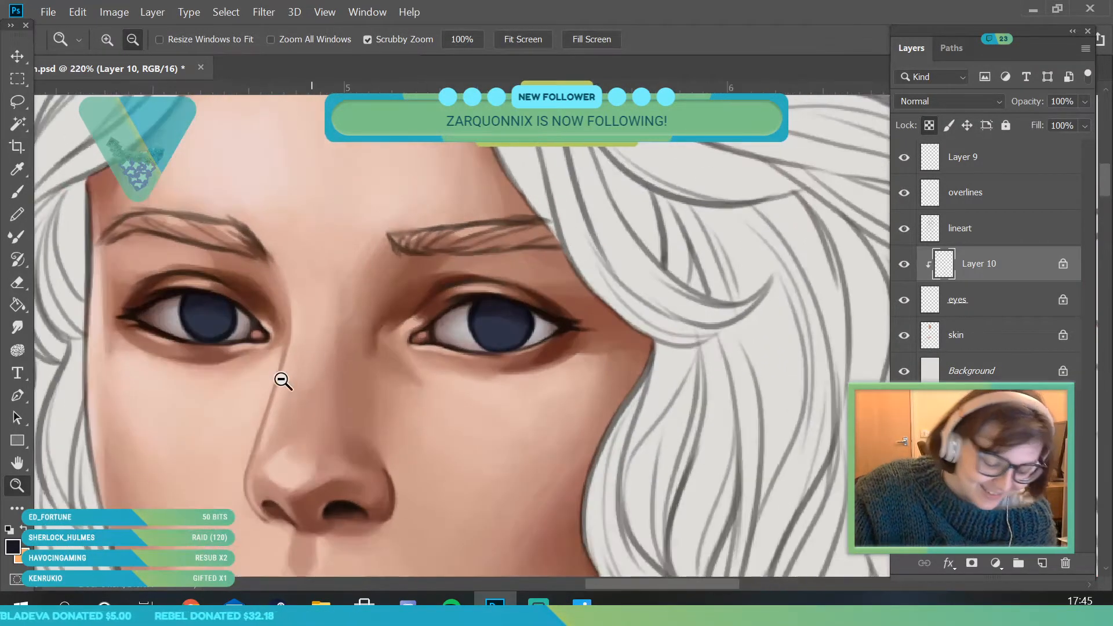
click(14, 548)
drag(735, 273, 736, 294)
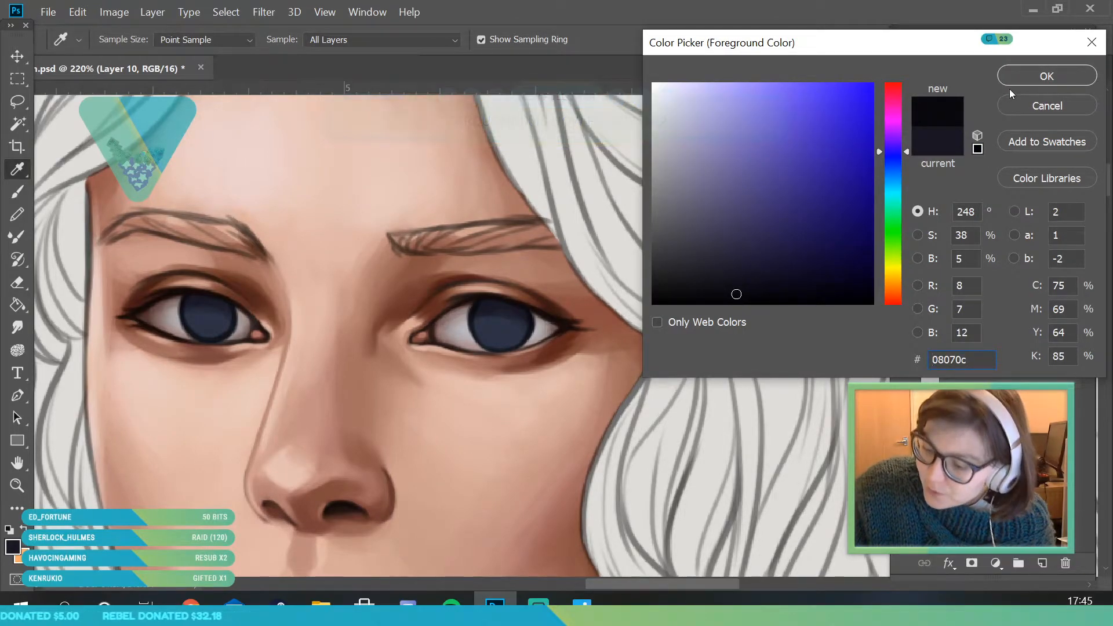
click(1042, 81)
click(1009, 238)
click(1019, 203)
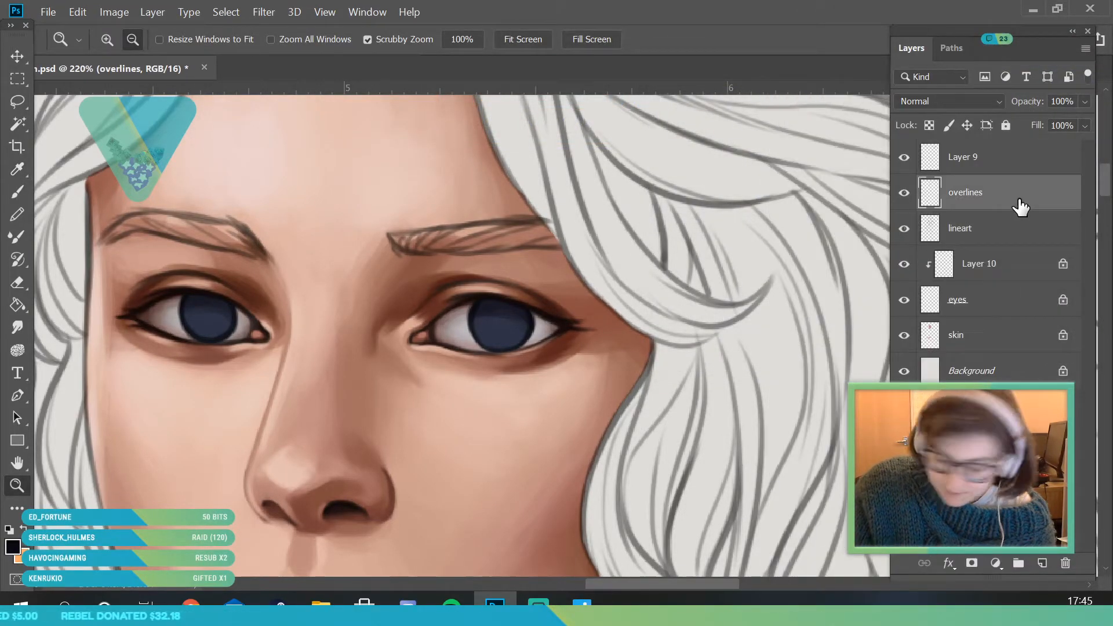
- Paint near-black pupils in both eyes with a 12 px brush and darken the irises beneath the upper lids
drag(129, 352, 101, 305)
click(18, 192)
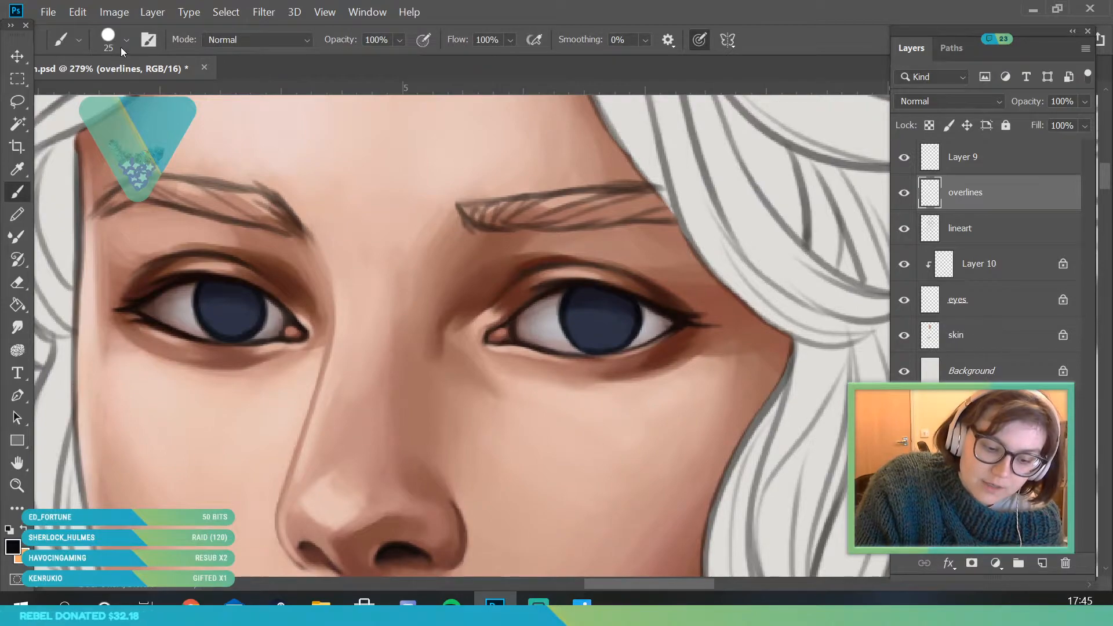
click(126, 42)
click(105, 96)
click(603, 316)
drag(601, 315, 599, 320)
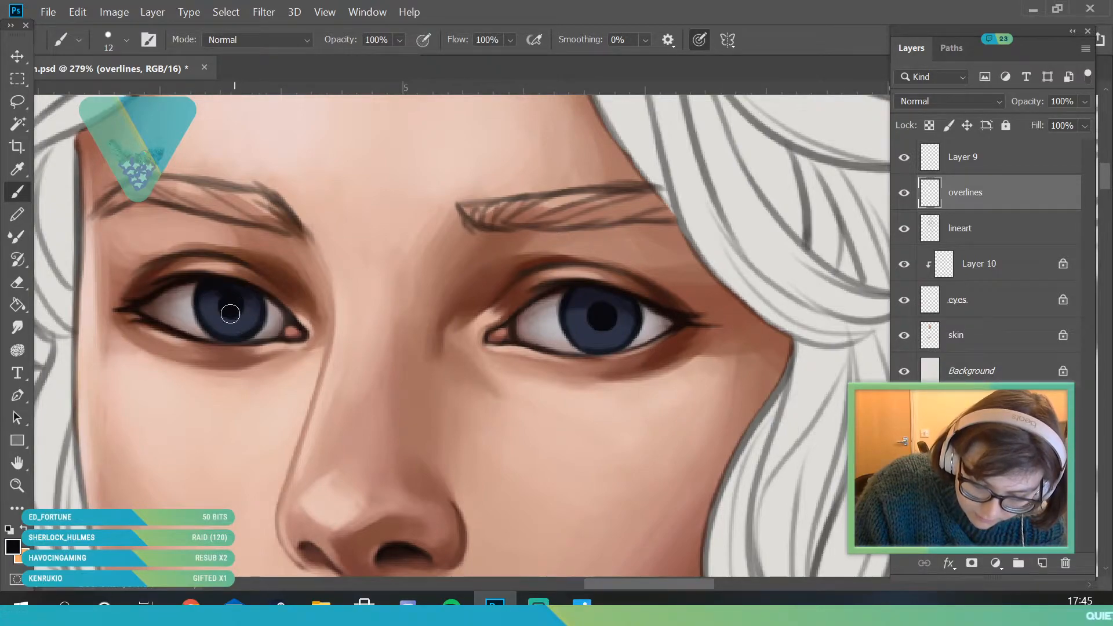
drag(574, 304, 578, 335)
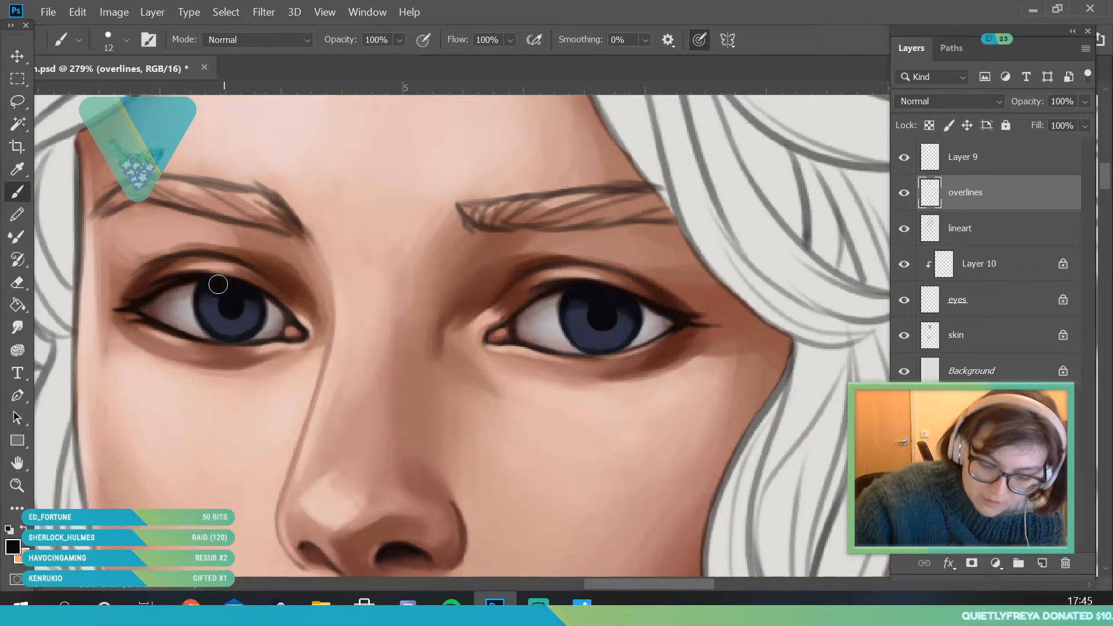
- Sample the dark blue of the iris and adjust it to a lighter steel blue with hue 210 for painting
key(z)
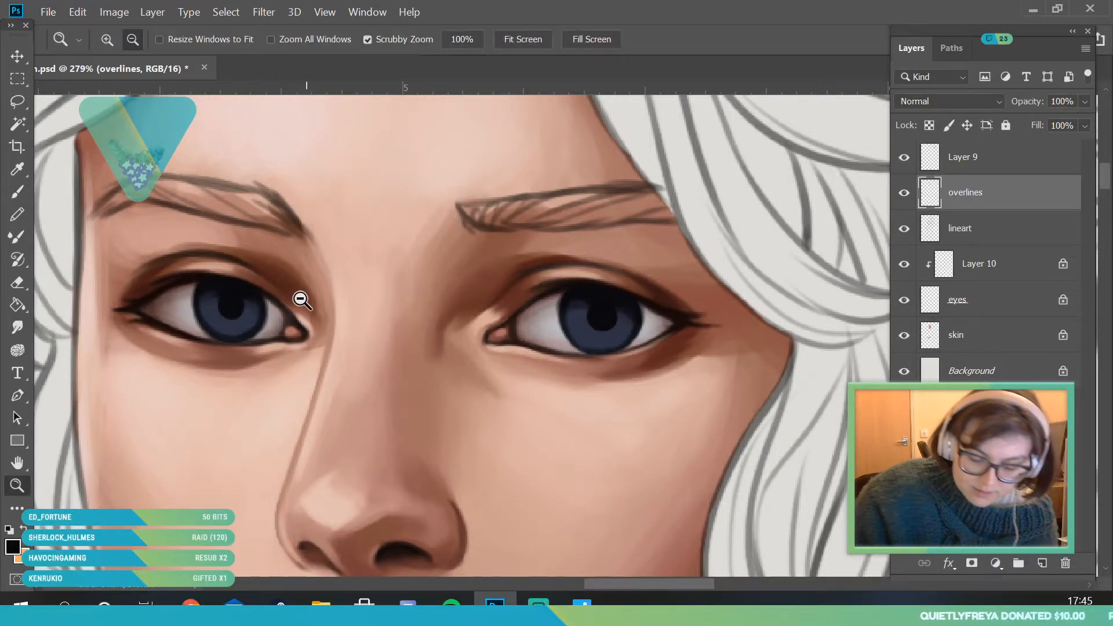
drag(306, 266, 521, 348)
drag(303, 261, 100, 204)
key(b)
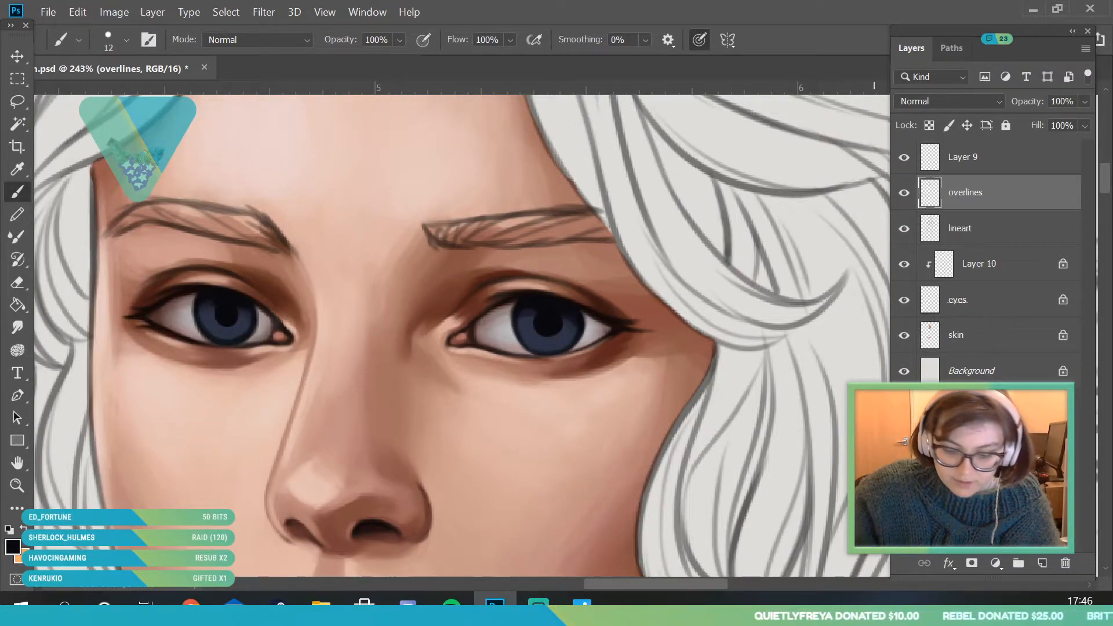
key(i)
click(241, 322)
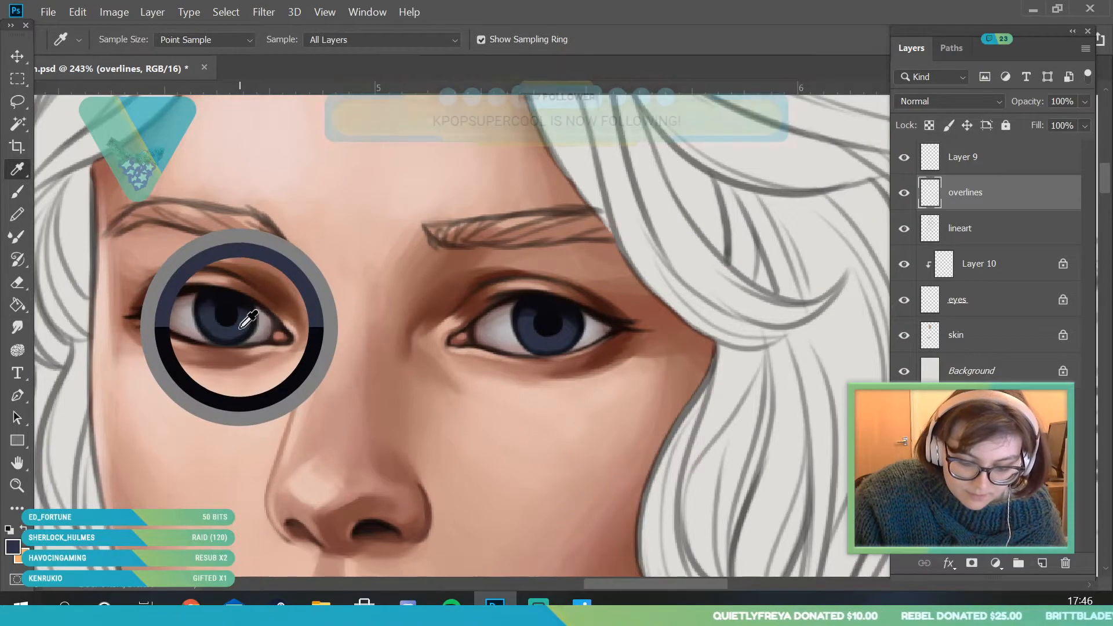
click(17, 545)
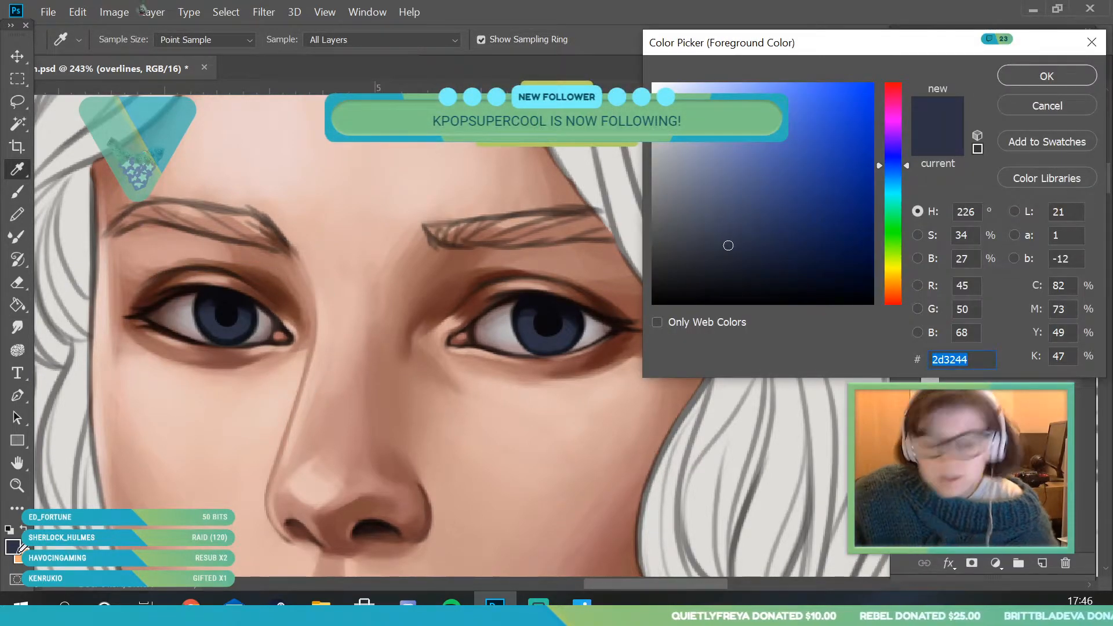
drag(906, 168, 906, 175)
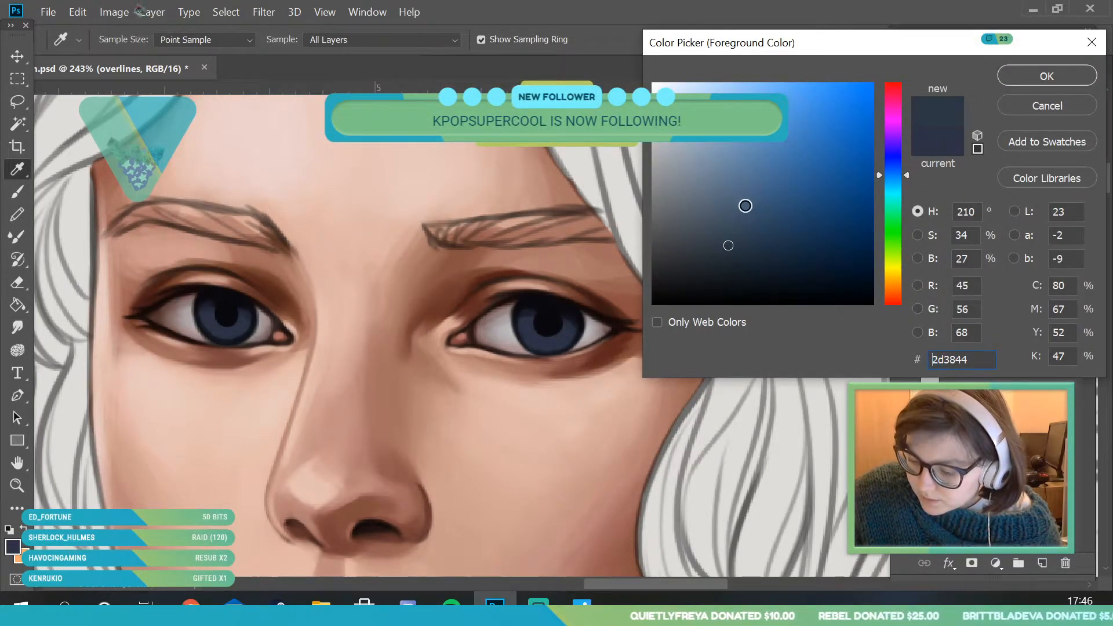
click(743, 189)
key(Return)
key(b)
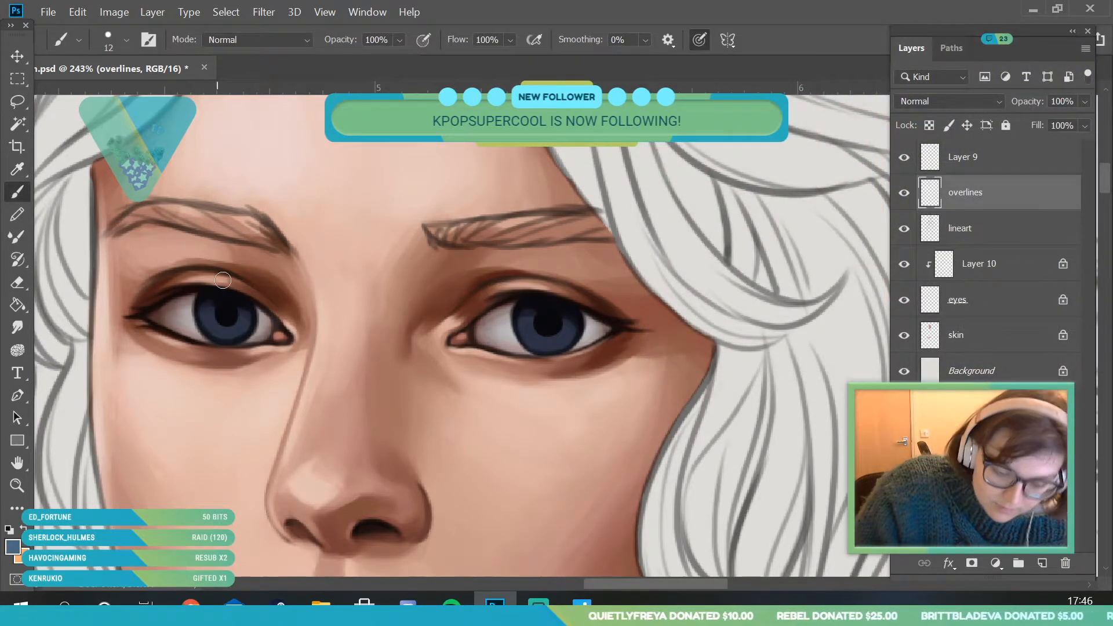
- Paint the lower parts of both irises with the steel blue using the 12 px brush
click(21, 488)
drag(244, 255, 164, 410)
drag(238, 249, 294, 369)
key(b)
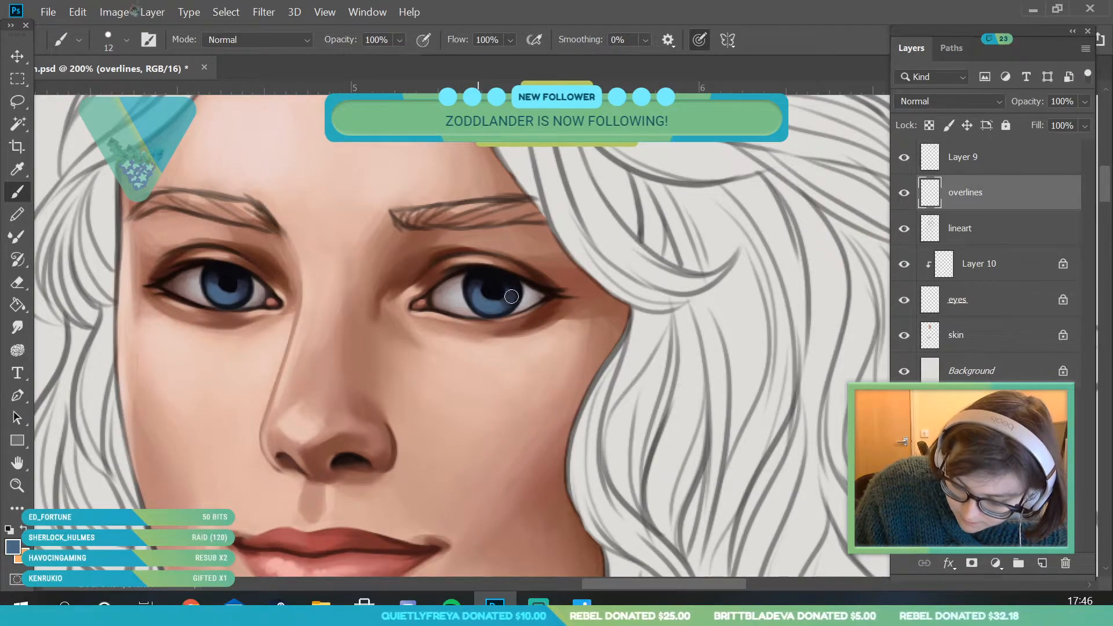
- Sample the near-black of the pupil and repaint both pupils with clean round edges using the 12 px brush
key(i)
click(224, 284)
click(16, 193)
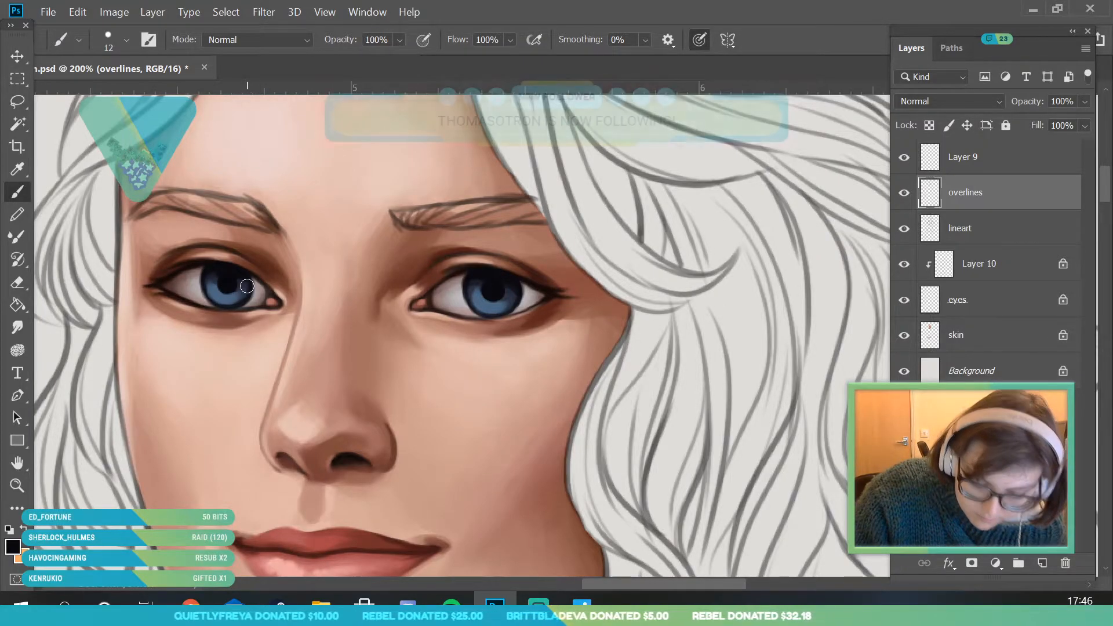
click(20, 482)
drag(280, 273, 425, 433)
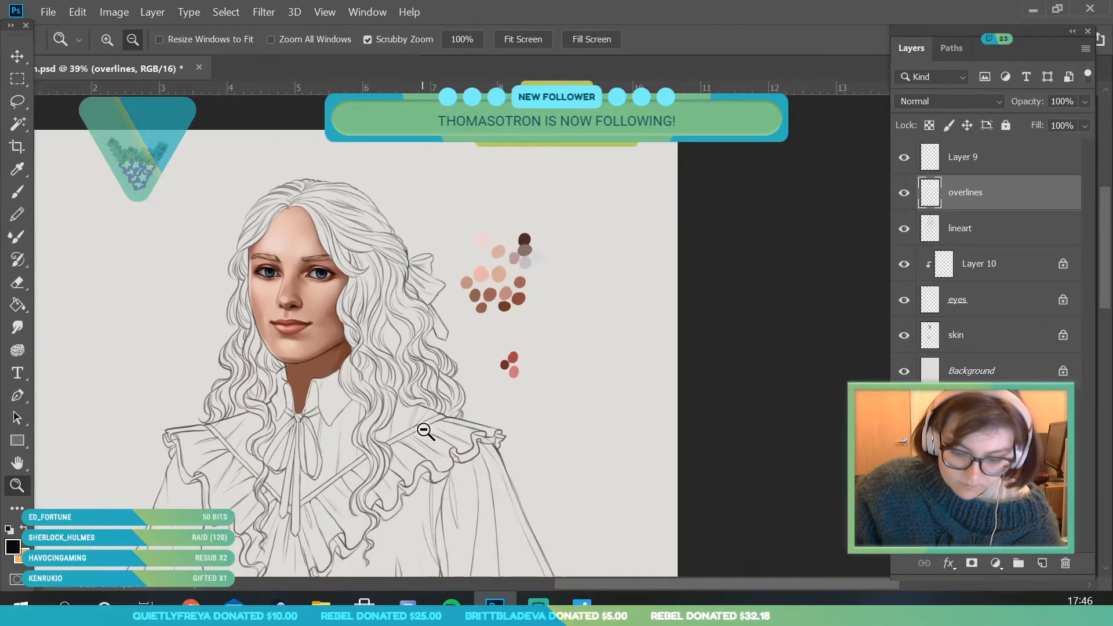
drag(290, 265, 236, 328)
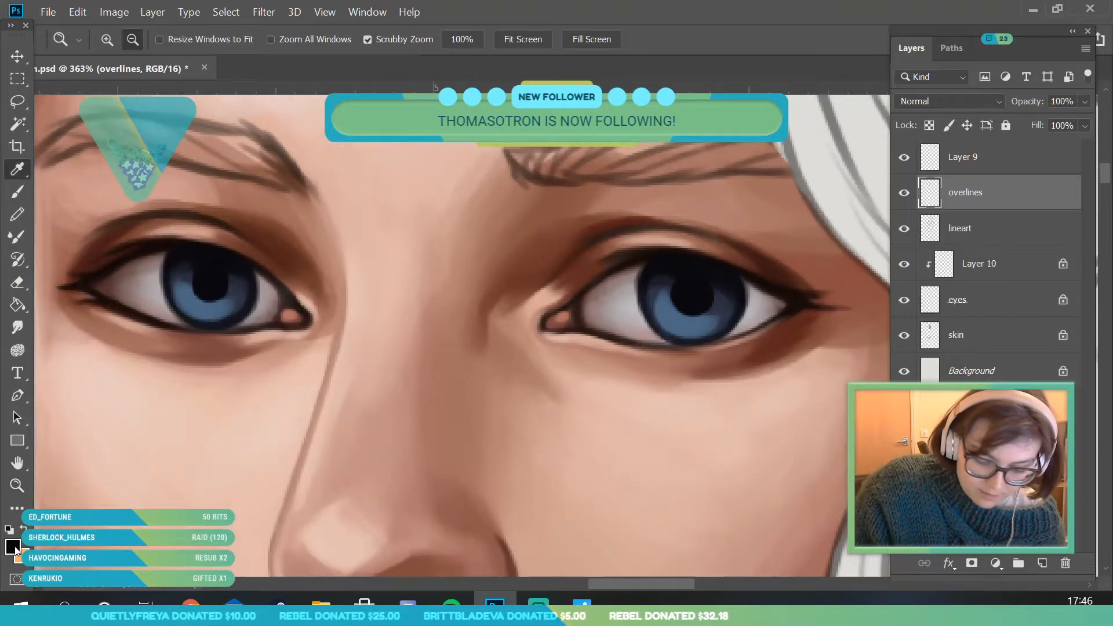
- Set the foreground colour to muted violet-blue #4d5783 and glaze it over the lower inner-corner and outer areas of the irises
click(13, 547)
click(214, 292)
drag(908, 171, 897, 163)
click(750, 170)
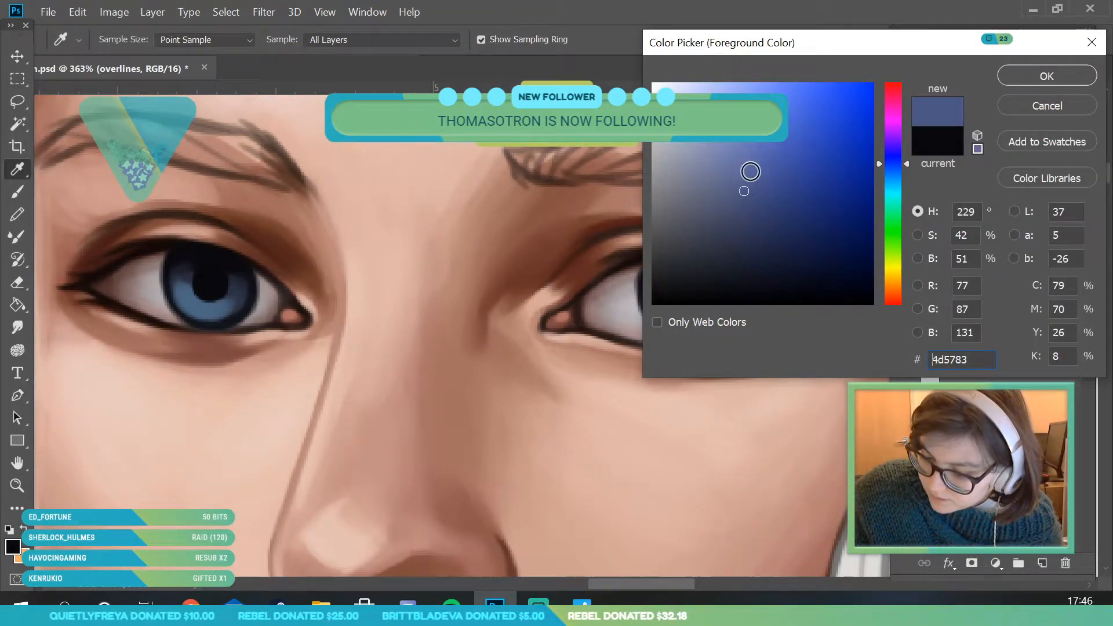
click(1046, 76)
key(b)
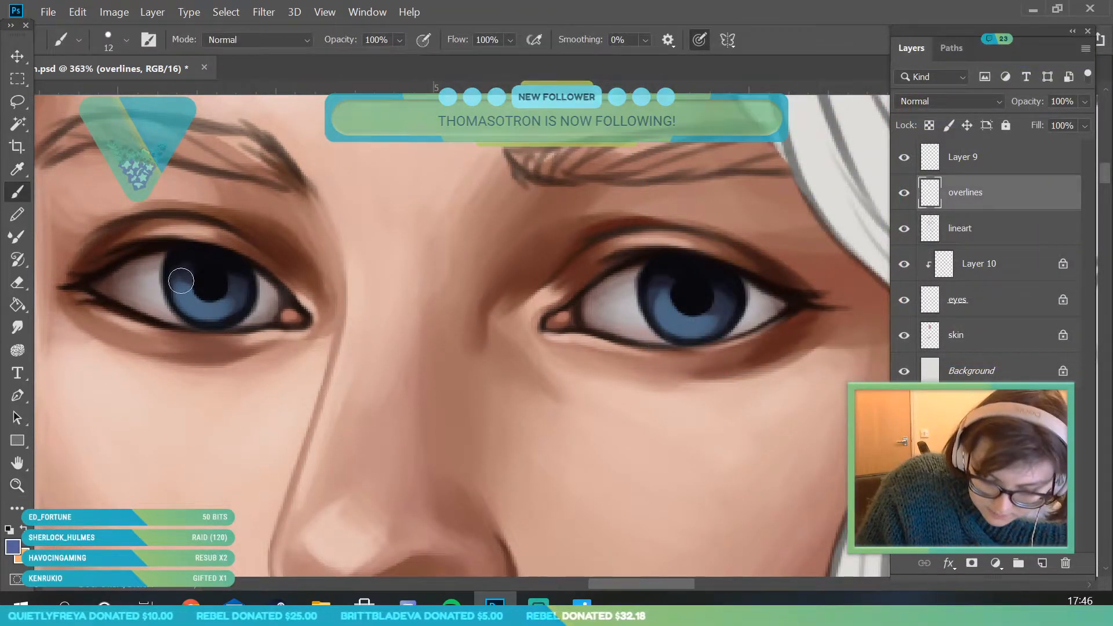
drag(235, 289, 227, 305)
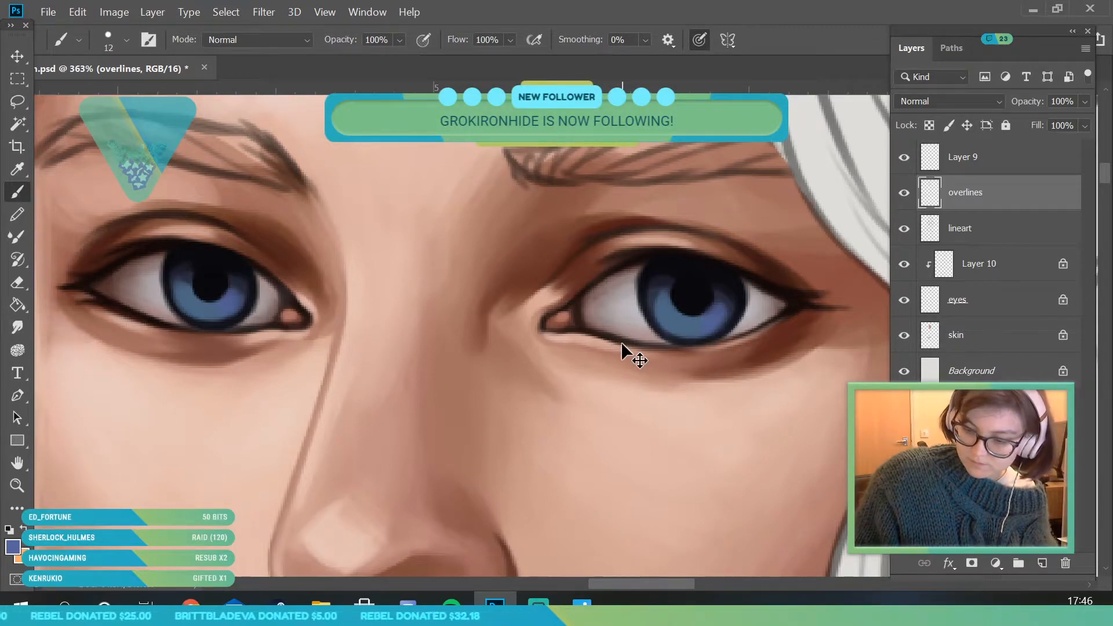
- Change the foreground colour to a brighter, more saturated blue for the fine iris details
click(13, 548)
click(907, 168)
drag(906, 169, 906, 172)
drag(767, 152, 780, 125)
click(1013, 75)
- Paint a bright blue ring and fine radiating streaks around the left eye's pupil with a 4 px brush
click(126, 40)
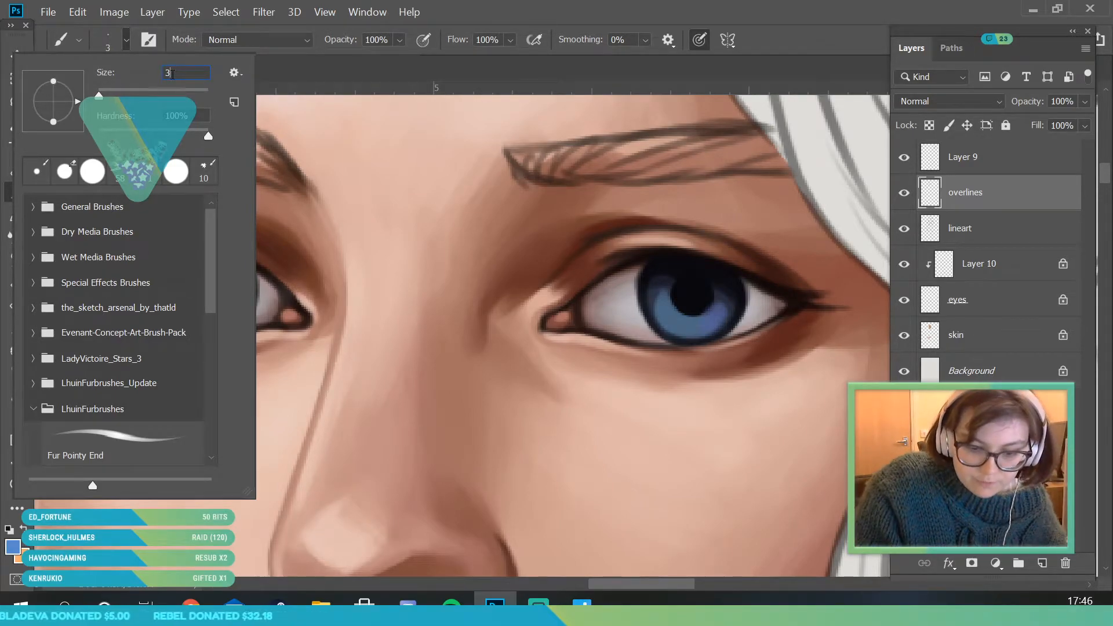
key(Return)
click(16, 493)
drag(99, 279, 174, 276)
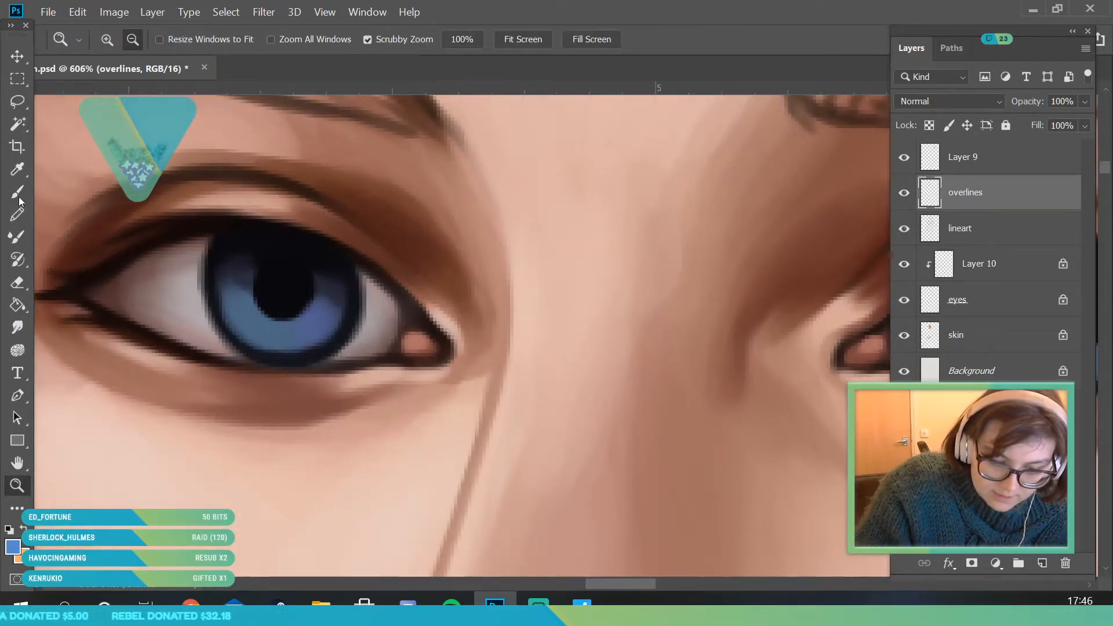
click(20, 198)
mouse_move(258, 299)
mouse_down()
mouse_move(255, 264)
mouse_move(252, 290)
mouse_move(277, 323)
mouse_move(302, 317)
mouse_move(318, 274)
mouse_up()
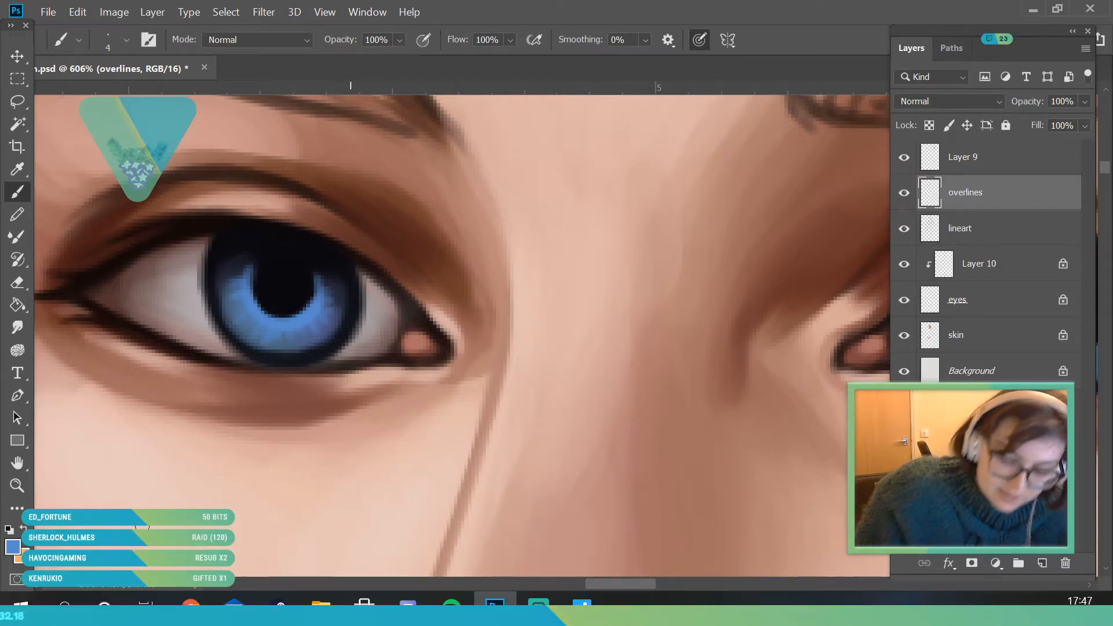
- Paint a matching bright blue ring and radiating streaks around the right eye's pupil with the 4 px brush
click(22, 489)
drag(231, 299, 140, 490)
mouse_move(255, 316)
mouse_down()
mouse_move(279, 366)
mouse_move(510, 353)
mouse_up()
click(24, 203)
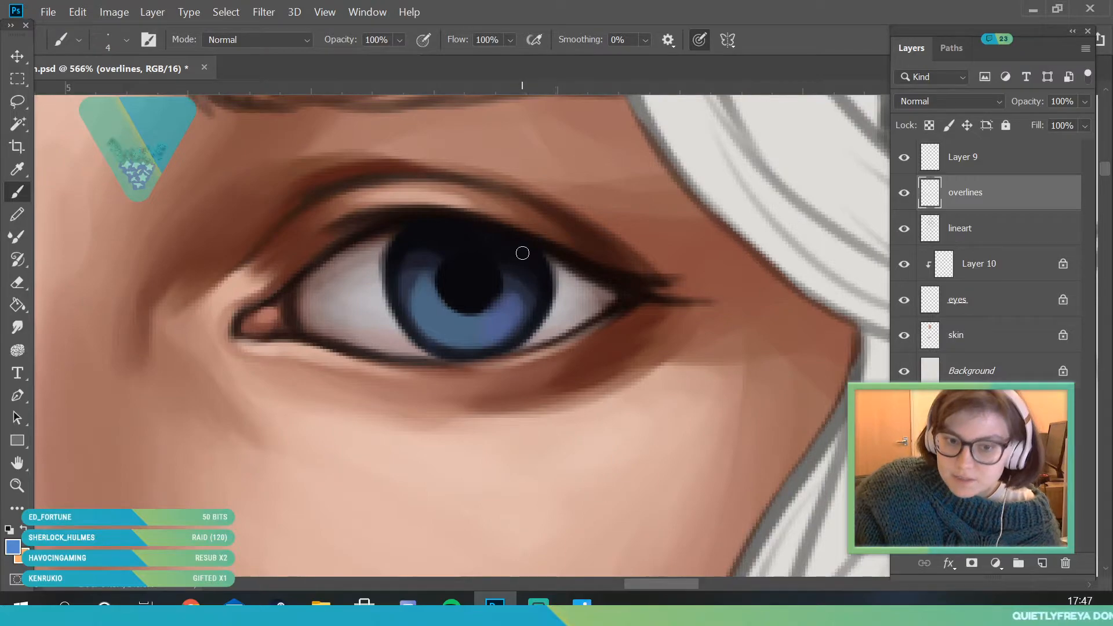
drag(438, 302, 453, 270)
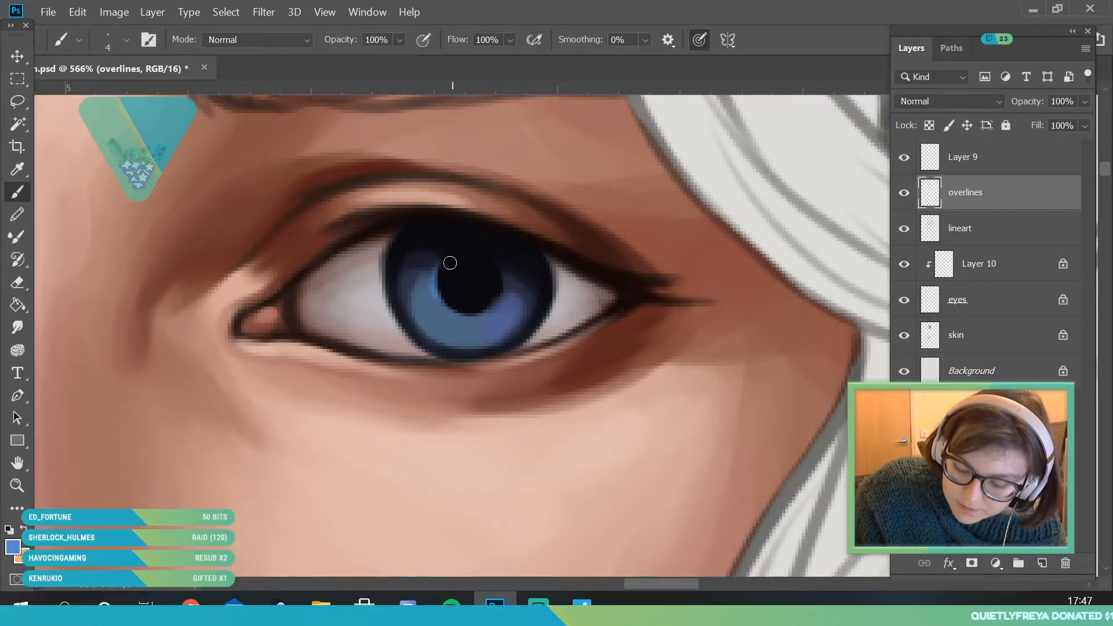
mouse_move(459, 319)
mouse_down()
mouse_move(486, 301)
mouse_move(498, 308)
mouse_move(476, 310)
mouse_up()
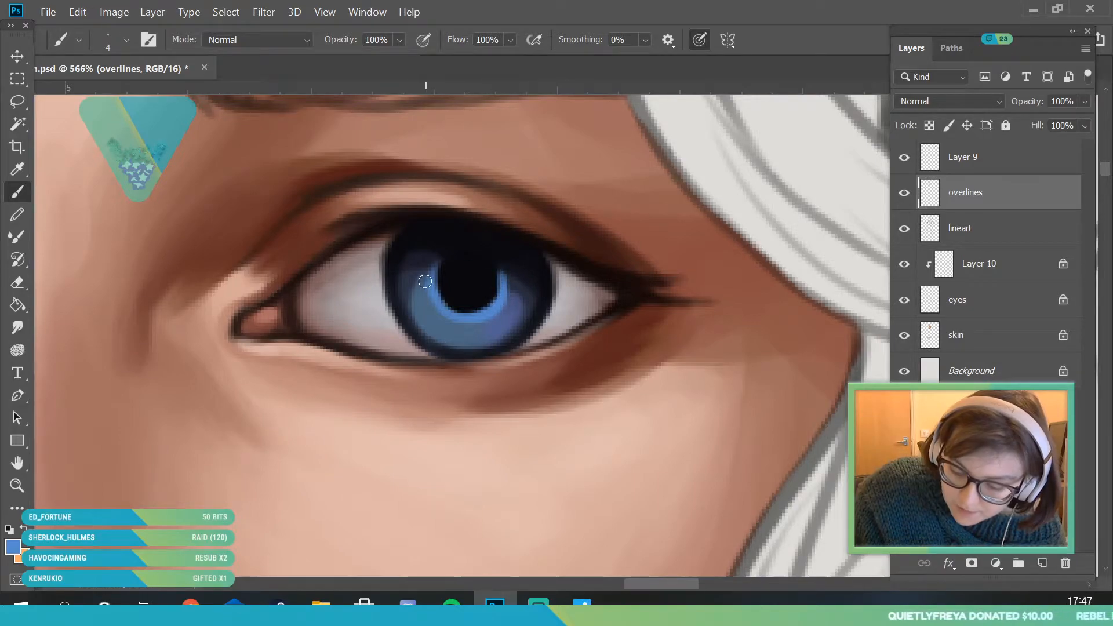
drag(449, 313, 454, 331)
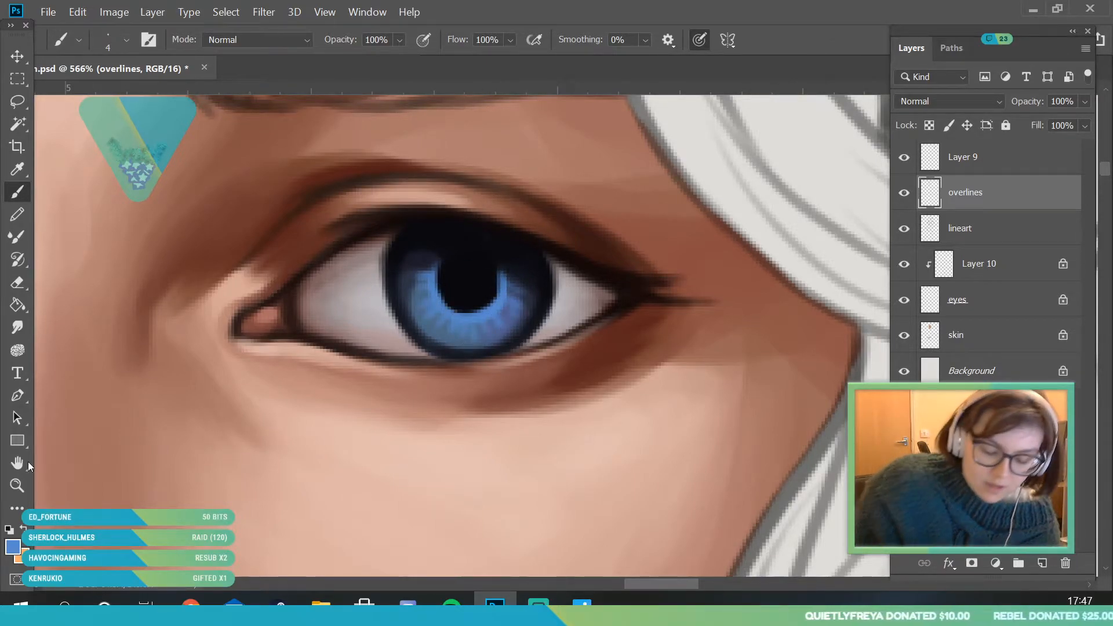
- Lighten the foreground colour to a pale sky blue for the brightest iris streaks
click(18, 486)
drag(349, 271, 318, 355)
drag(200, 299, 208, 328)
click(15, 547)
drag(773, 84, 769, 91)
click(899, 177)
click(1046, 76)
key(b)
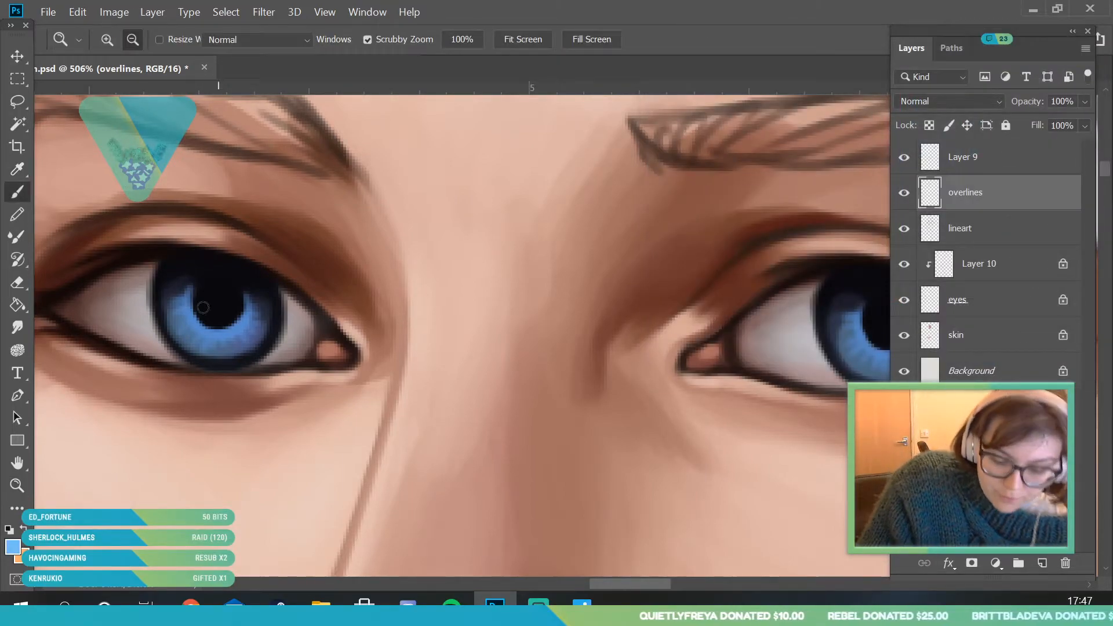
- Add pale sky-blue streaks to the lower halves of both irises with the 4 px brush
drag(171, 321, 212, 335)
drag(183, 334, 226, 333)
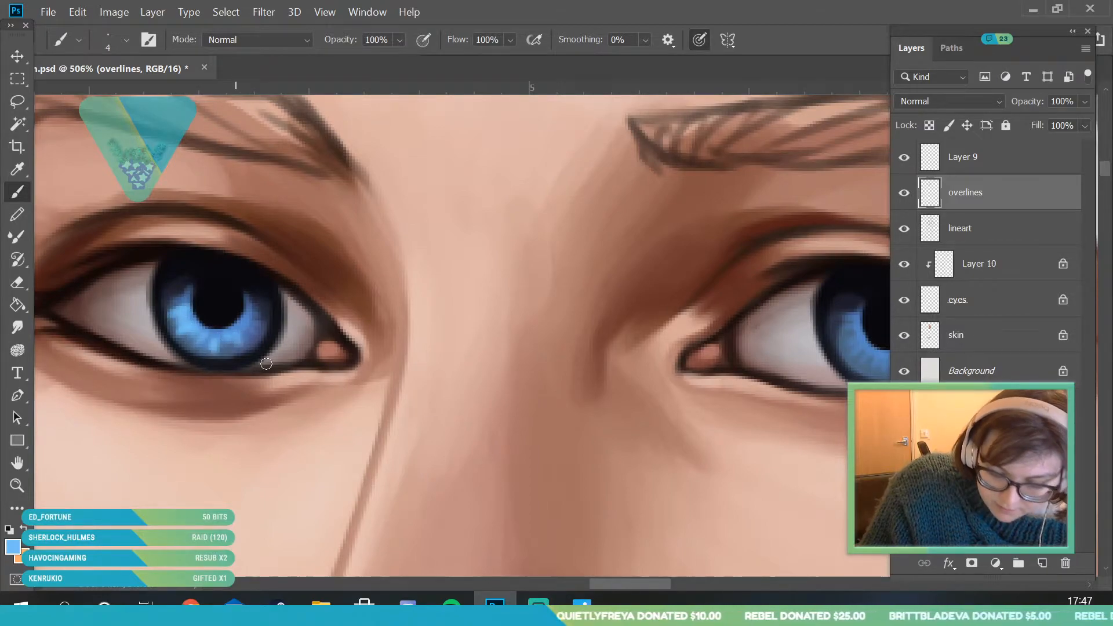
scroll(650, 362, right, 4)
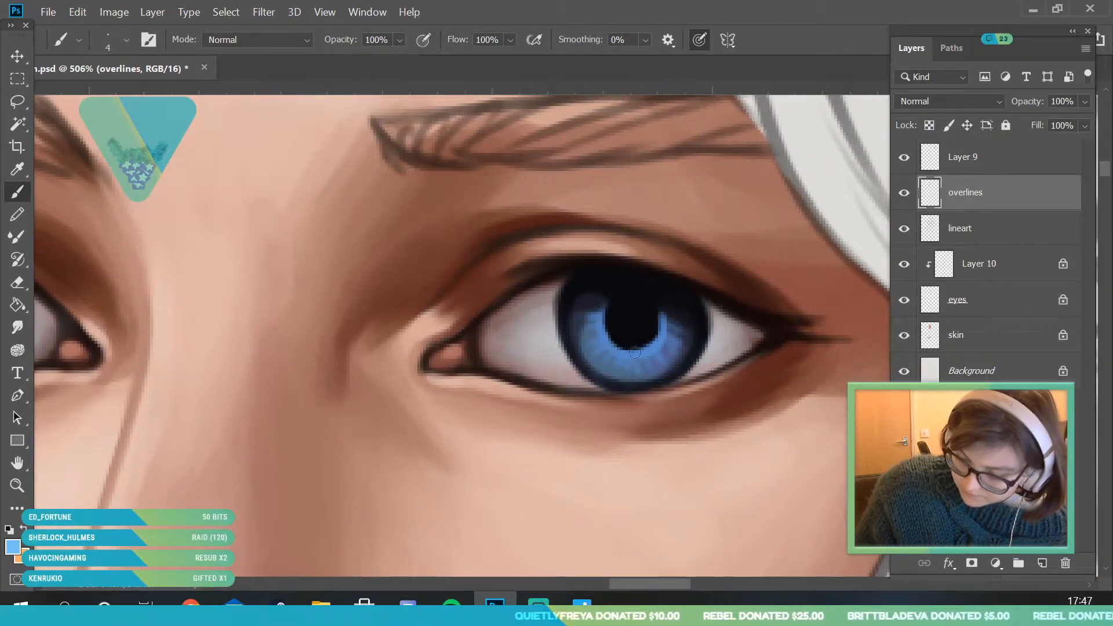
mouse_move(582, 335)
mouse_down()
mouse_move(596, 321)
mouse_move(586, 331)
mouse_up()
drag(606, 357, 579, 339)
drag(607, 378, 620, 362)
click(17, 485)
mouse_move(279, 310)
mouse_down()
mouse_move(290, 382)
mouse_move(261, 390)
mouse_move(278, 435)
mouse_move(277, 400)
mouse_up()
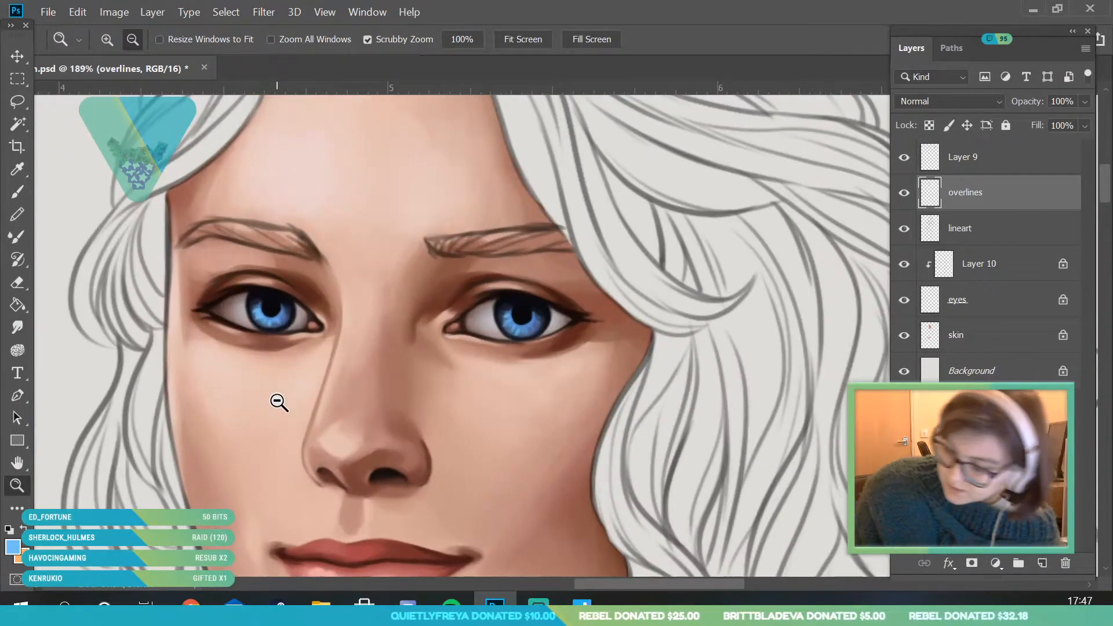
- Create a new layer above the overlines layer and name it "shinies"
click(1042, 563)
double_click(965, 193)
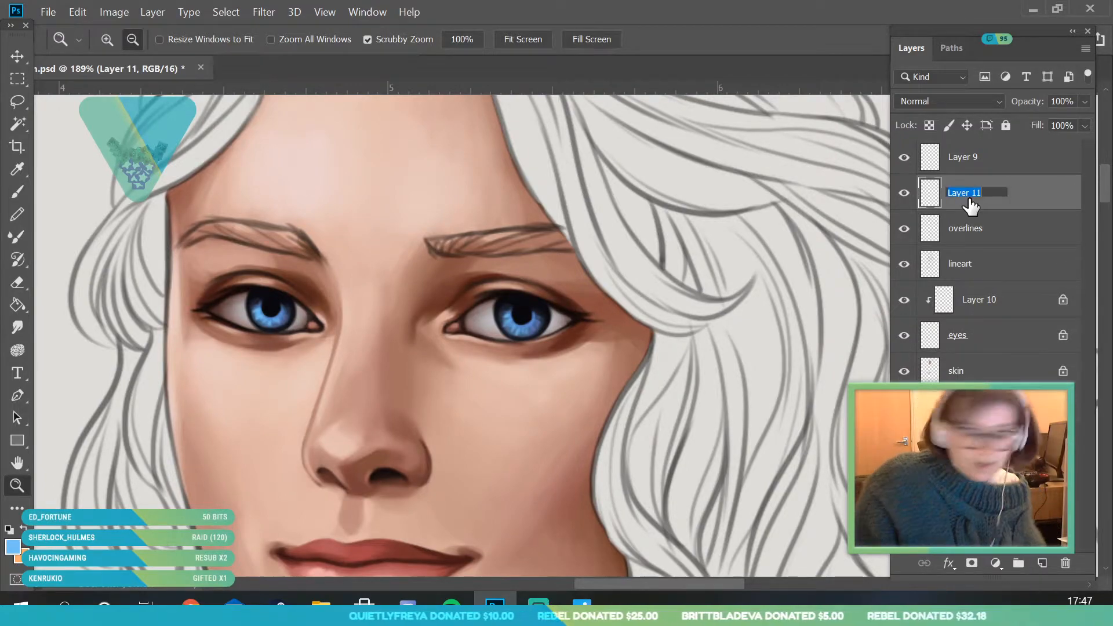
text(shin)
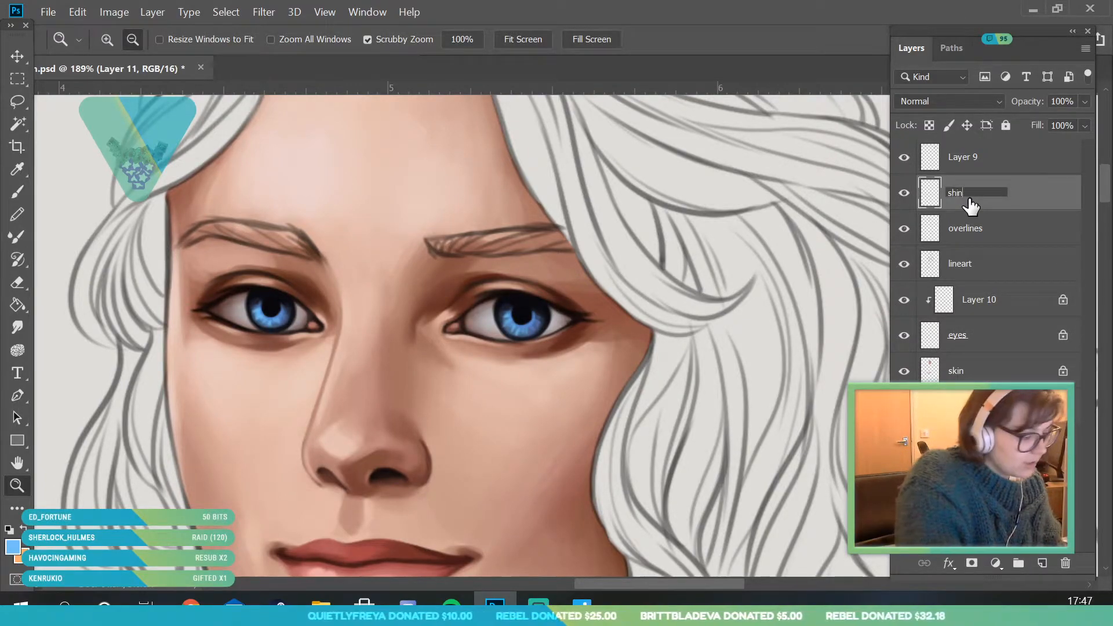
text(ies)
key(Return)
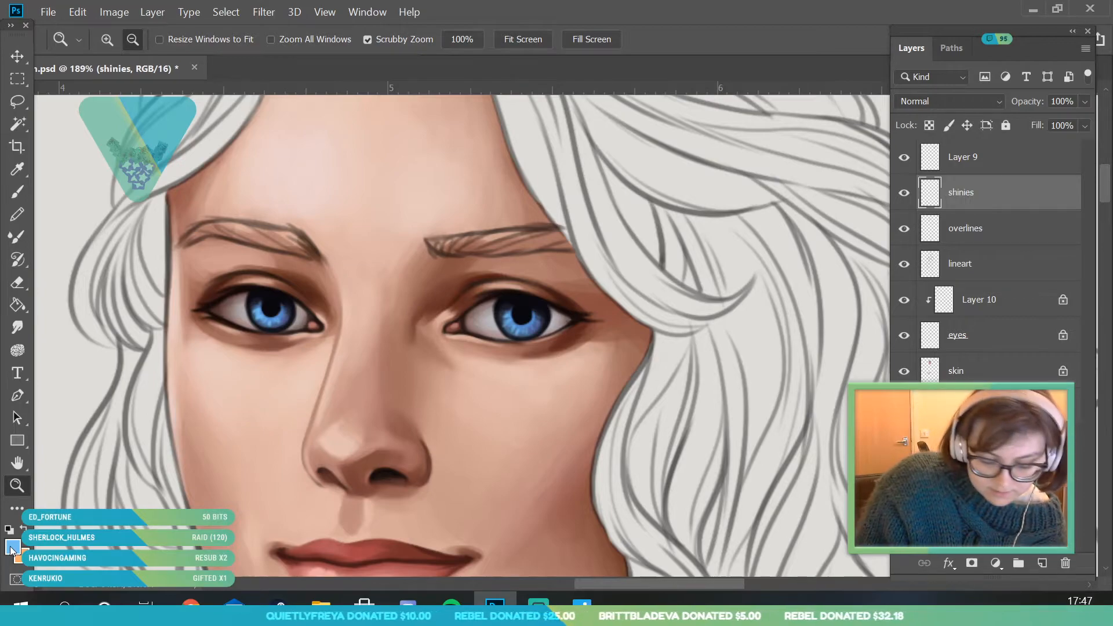
- Set the foreground colour to a near-white pale blue, #eaf9ff
click(13, 547)
drag(906, 178, 907, 183)
drag(701, 96, 669, 62)
click(1021, 76)
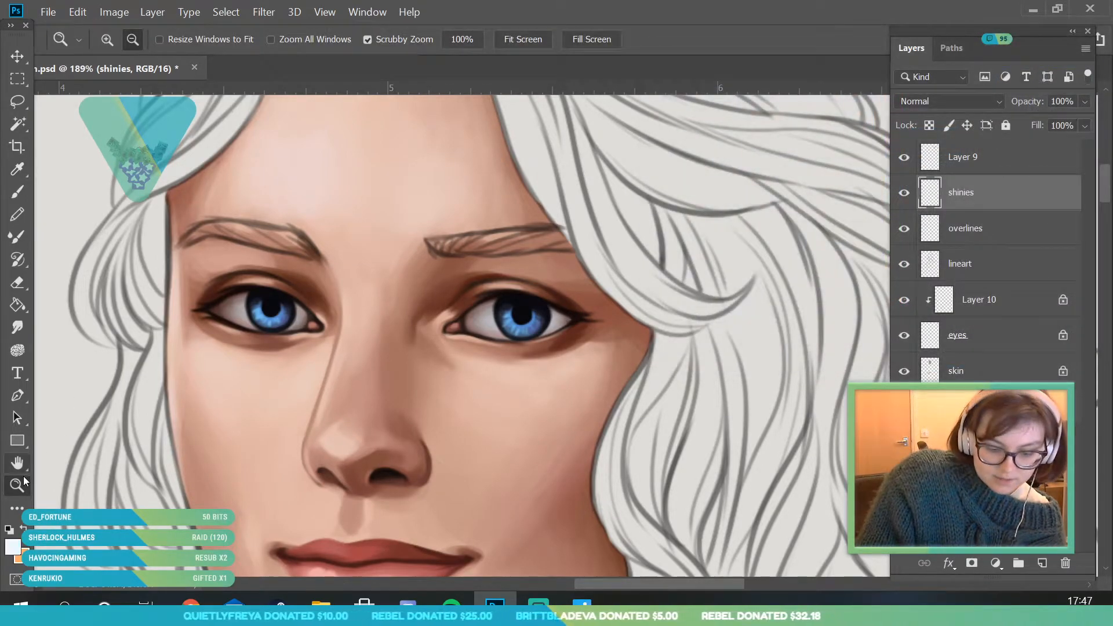
- Paint pale catchlights at the upper edge of both pupils on the shinies layer with a 7 px brush
click(229, 307)
click(19, 191)
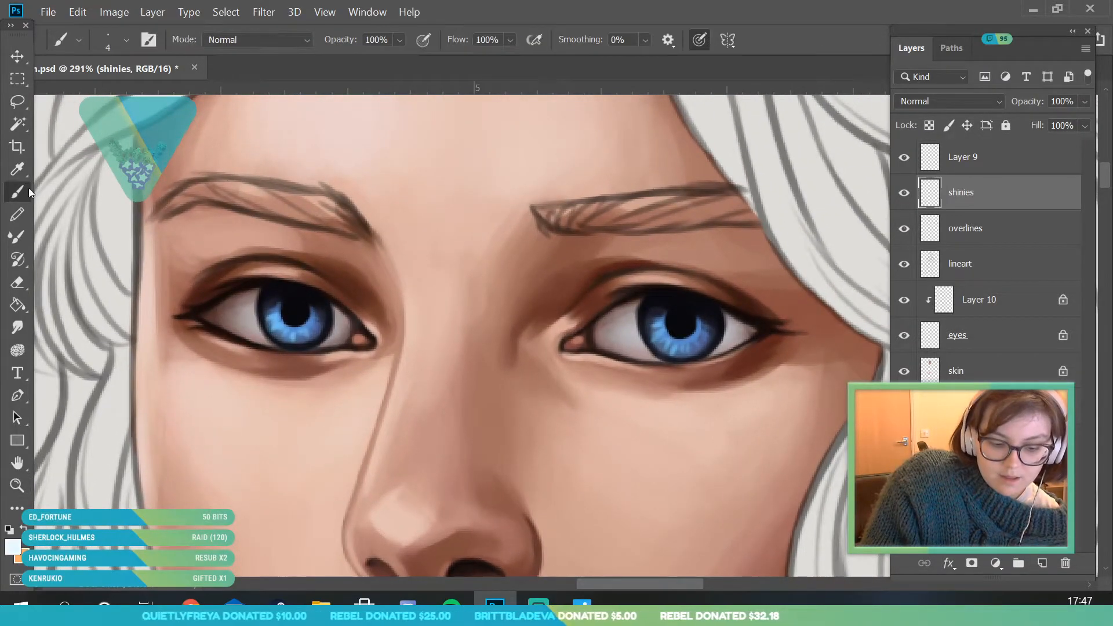
click(126, 40)
drag(101, 95, 108, 95)
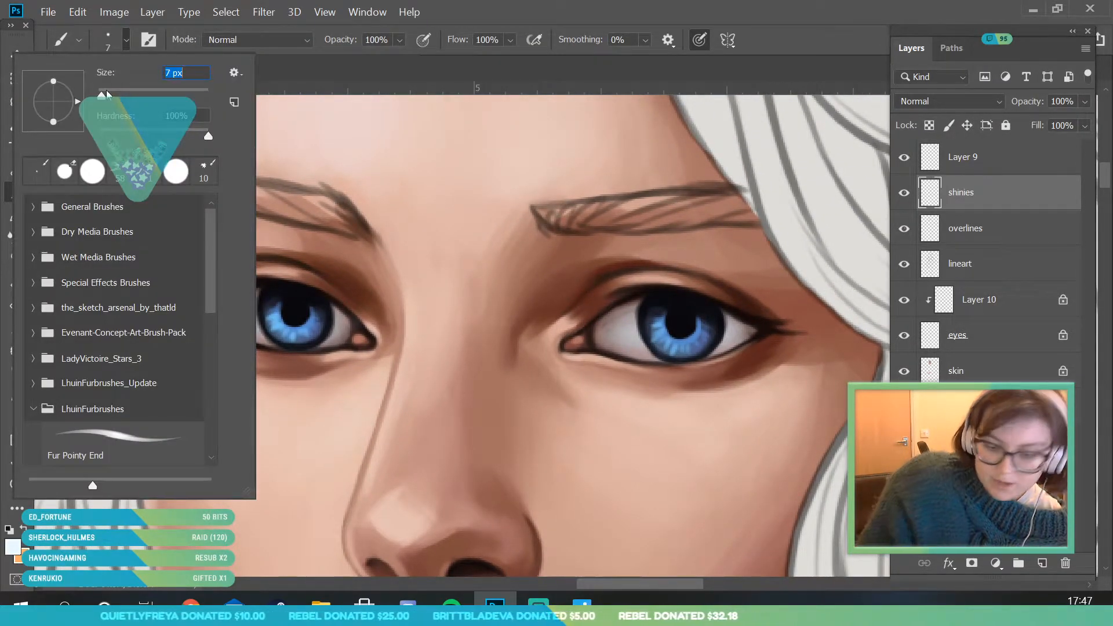
click(684, 311)
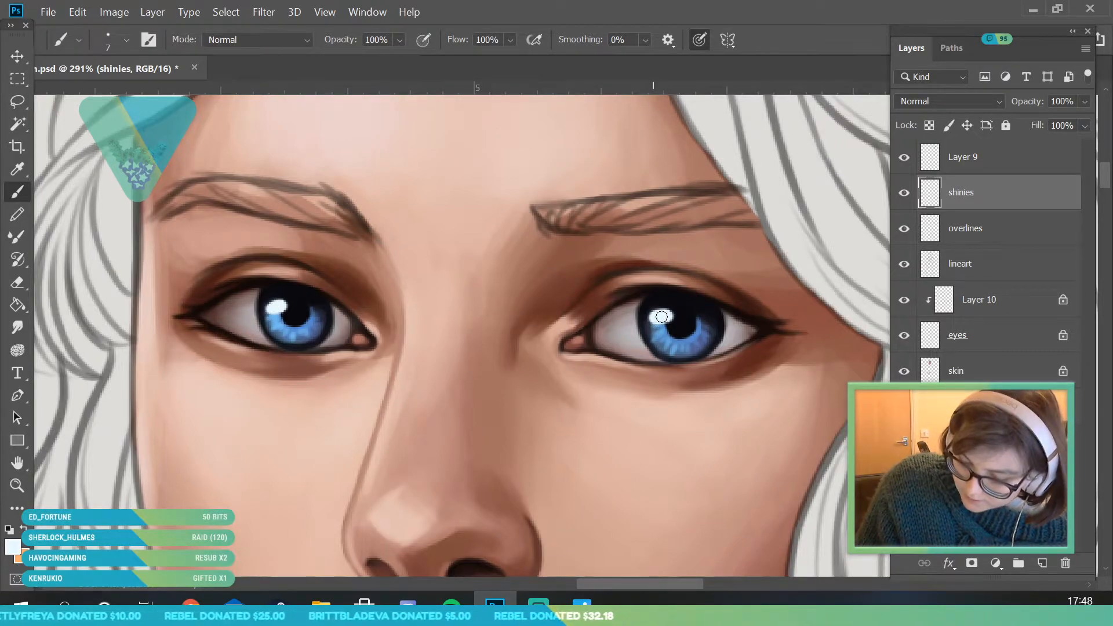
- Examine the whole portrait to judge how the finished eyes and their catchlights look from a distance
click(17, 486)
mouse_move(227, 279)
mouse_down()
mouse_move(191, 400)
mouse_move(159, 452)
mouse_up()
drag(296, 322, 266, 450)
mouse_move(331, 296)
mouse_down()
mouse_move(280, 366)
mouse_move(360, 319)
mouse_move(360, 303)
mouse_move(374, 371)
mouse_move(273, 365)
mouse_up()
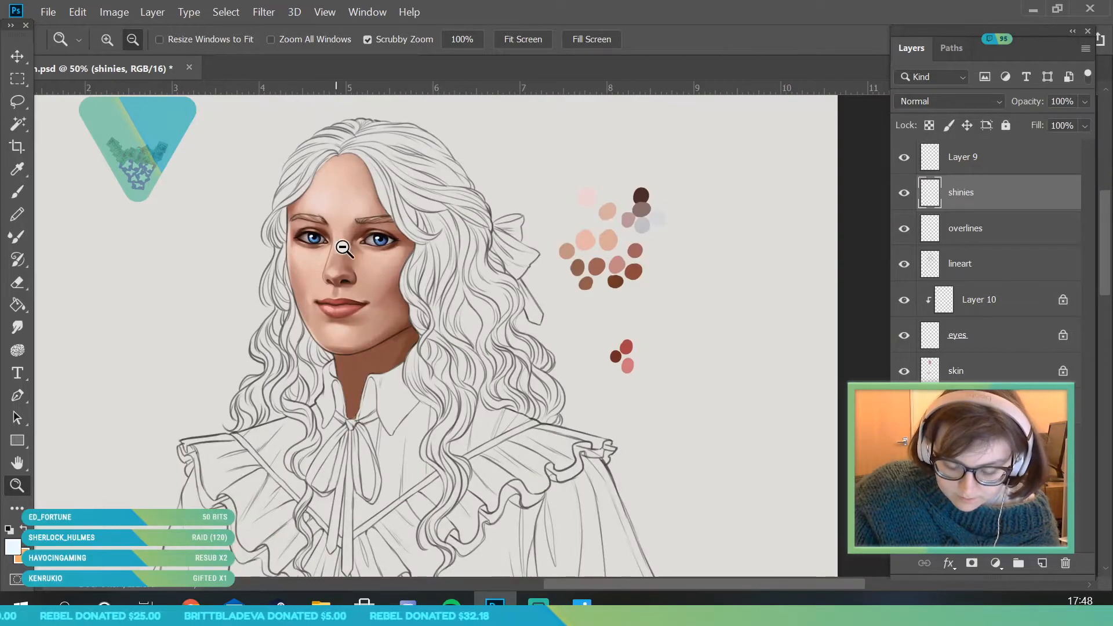
drag(423, 197, 451, 269)
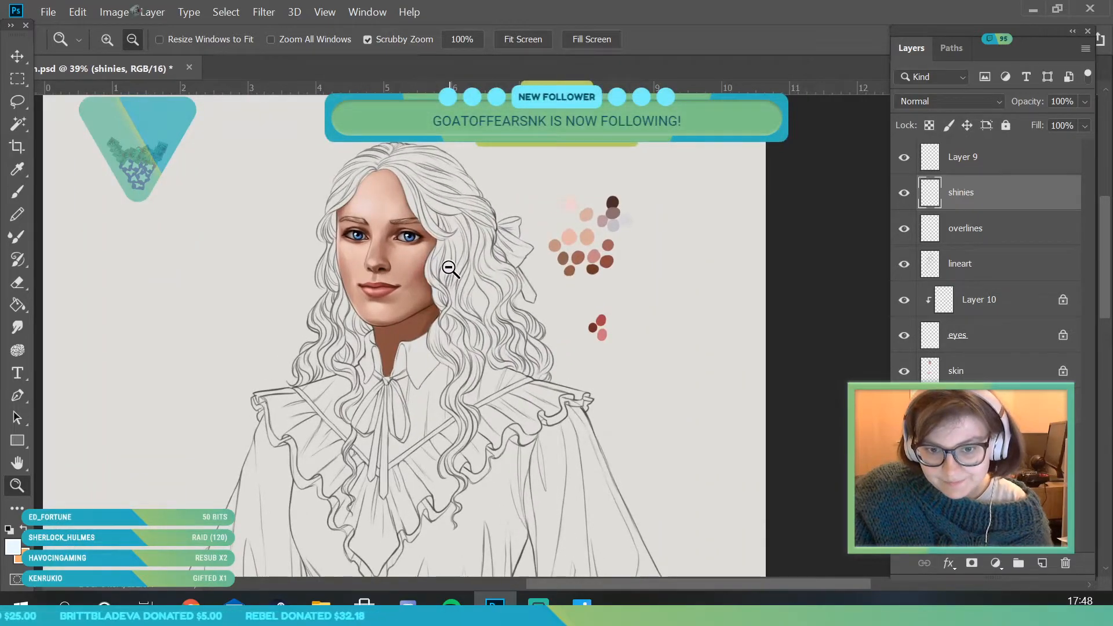
drag(408, 204, 472, 268)
drag(463, 198, 489, 302)
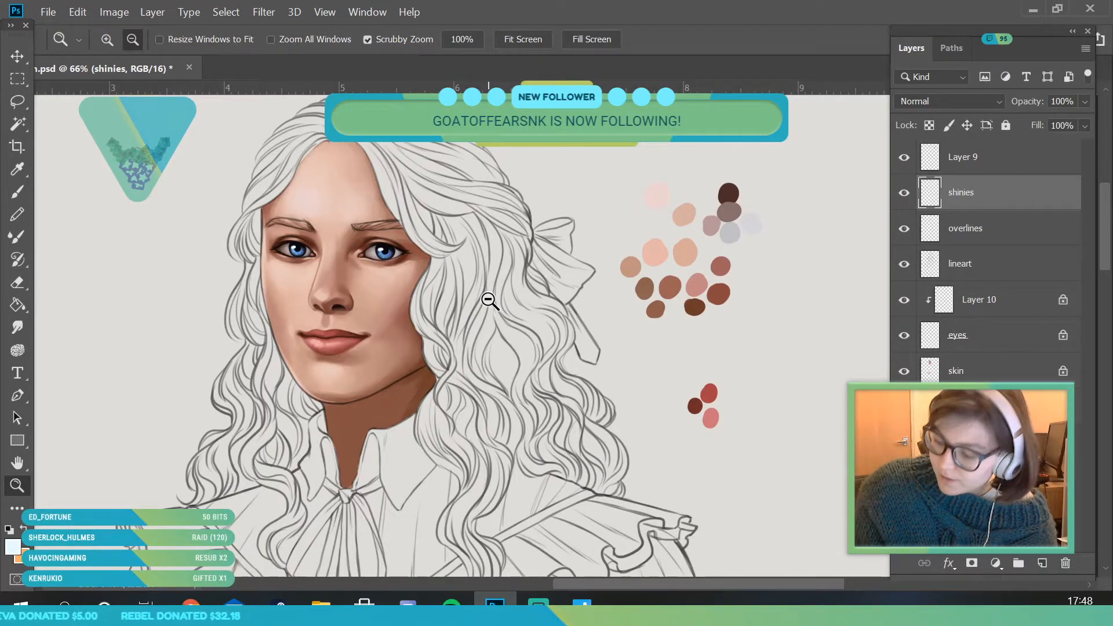
- Make the skin layer active and set the foreground colour to dark reddish brown #6a3b2f for brushing the eyebrow area
click(1014, 372)
drag(342, 166, 368, 221)
click(15, 548)
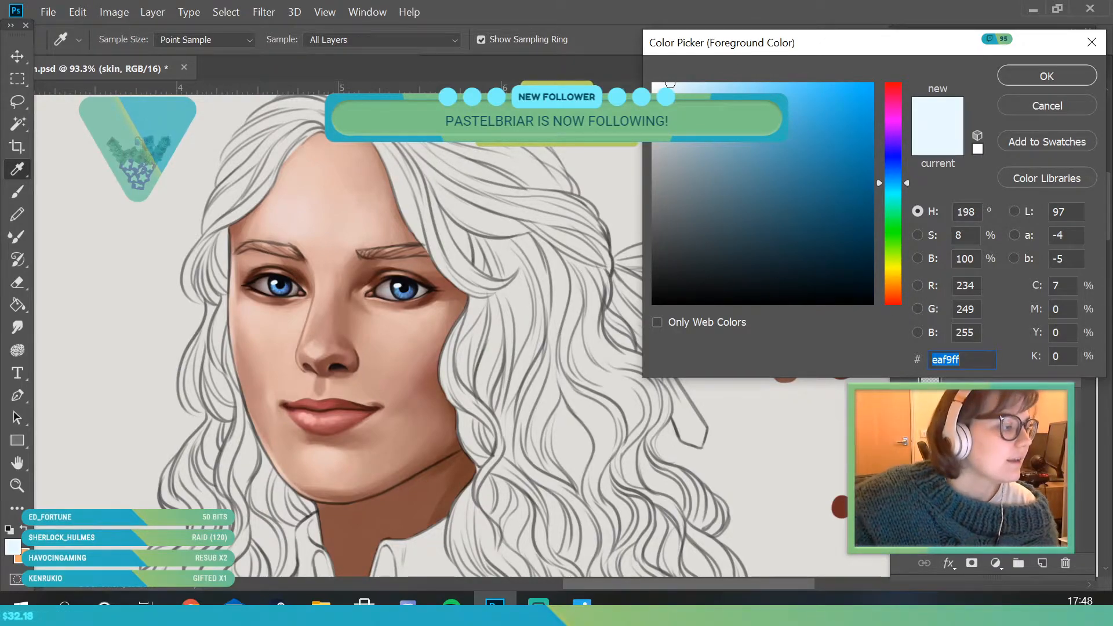
key(alt+Tab)
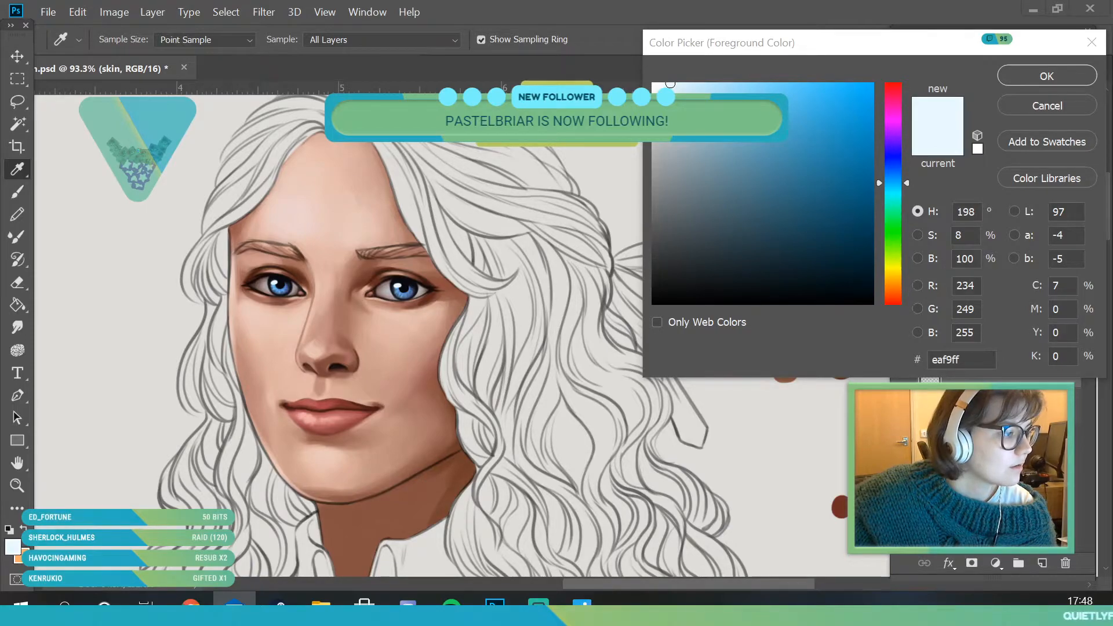
key(alt+Tab)
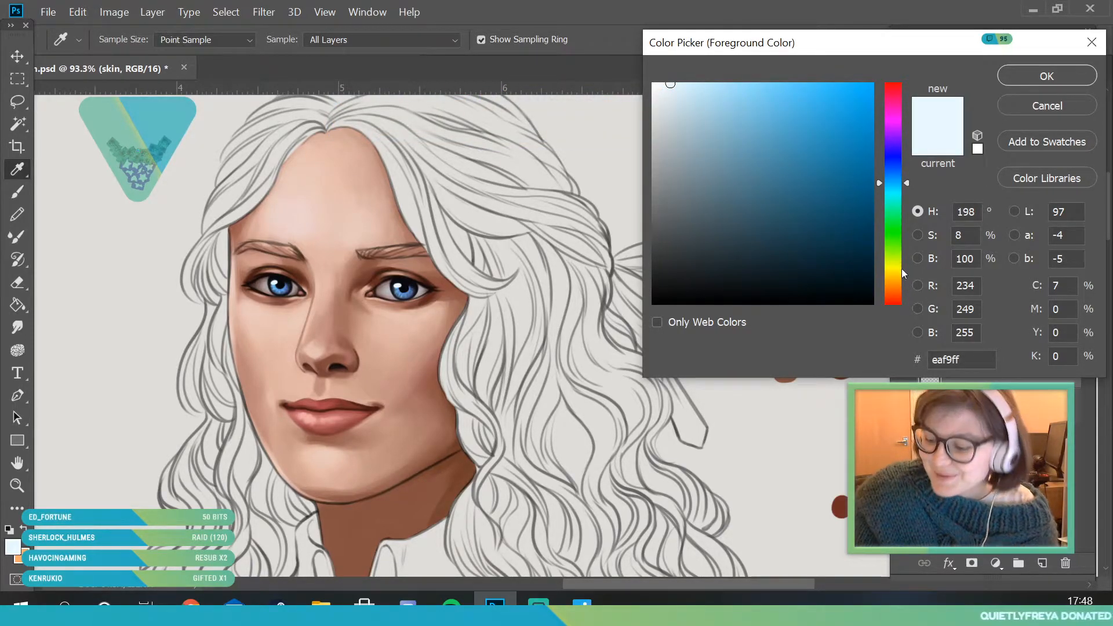
drag(895, 290, 897, 297)
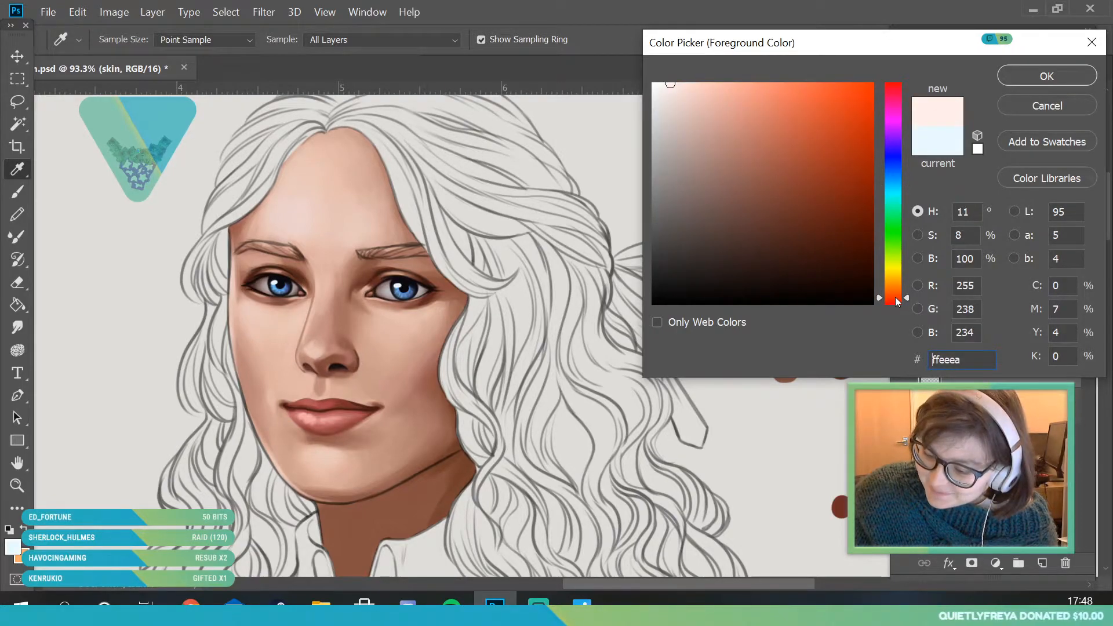
mouse_move(811, 199)
mouse_down()
mouse_move(794, 218)
mouse_move(776, 212)
mouse_up()
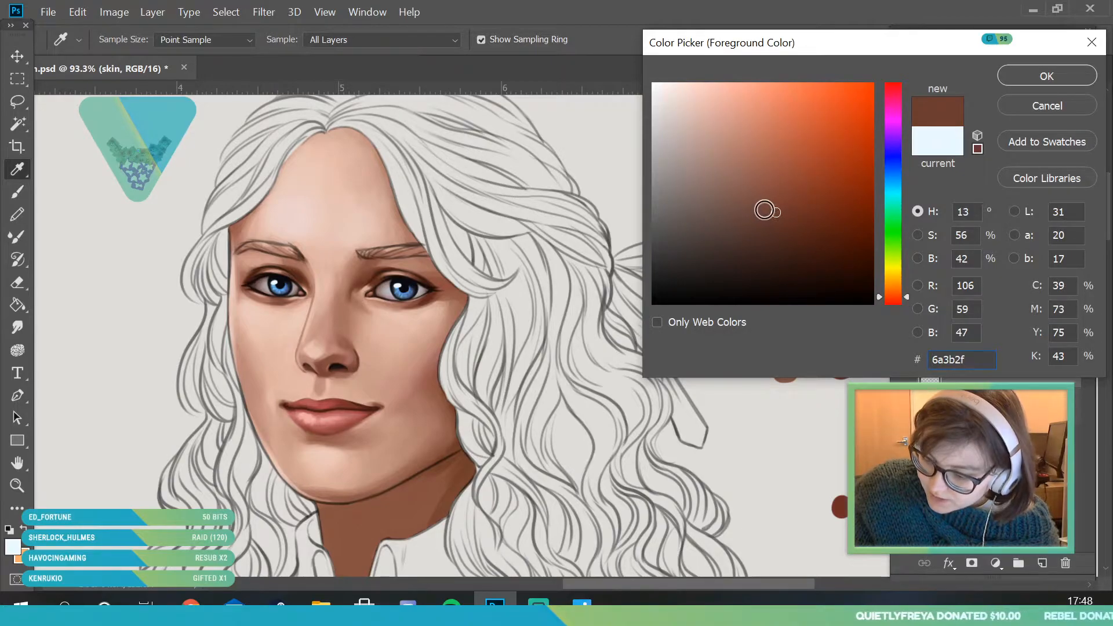
click(1015, 80)
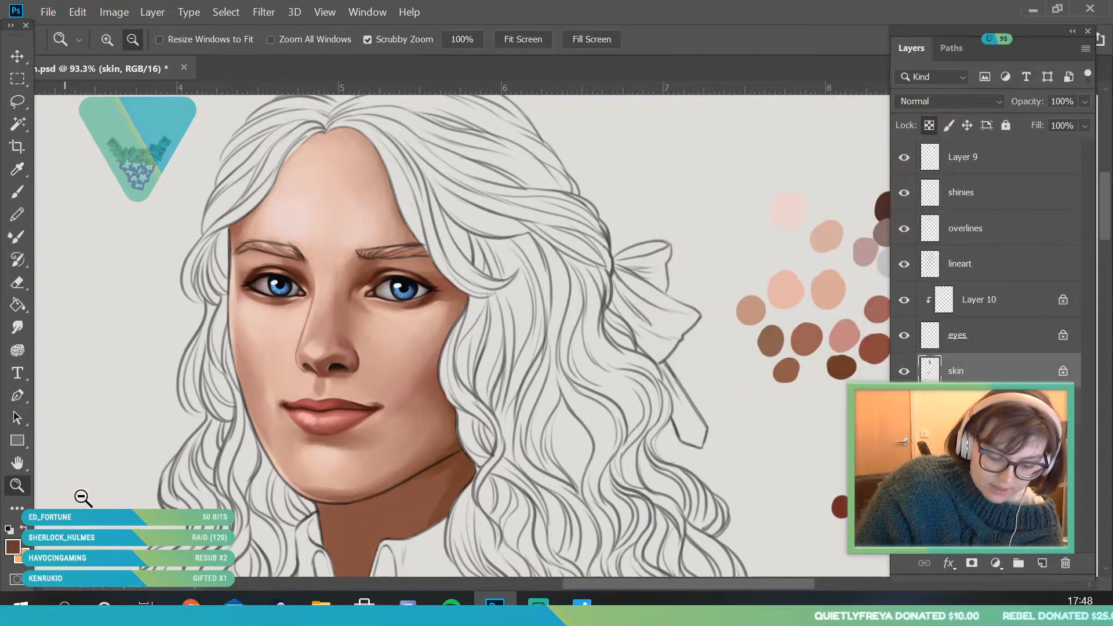
drag(286, 244, 200, 261)
key(b)
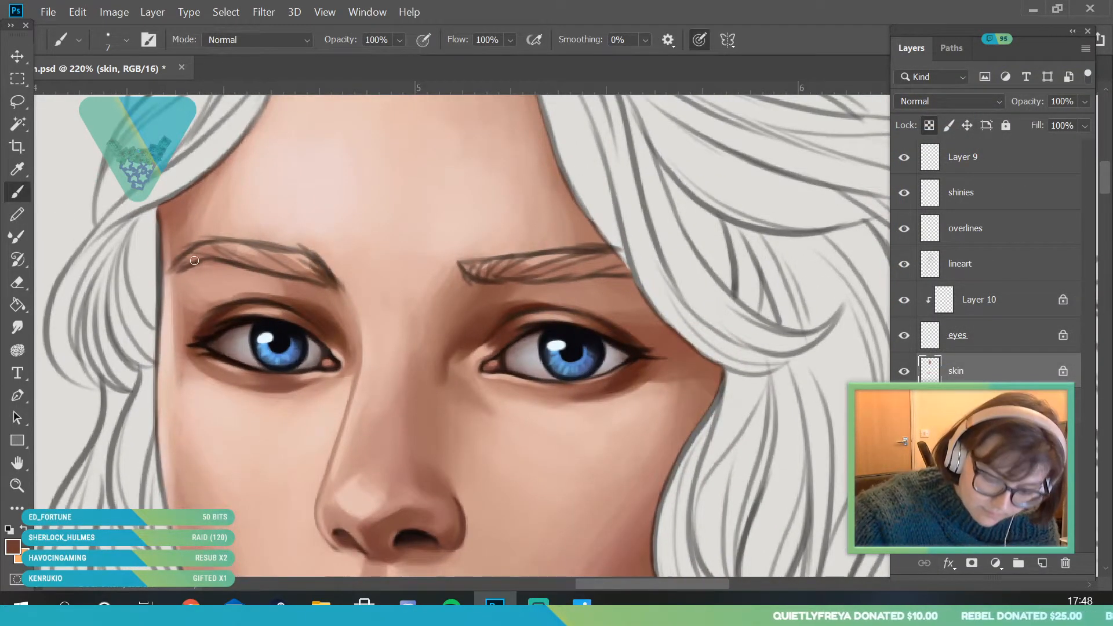
- Fill both eyebrows with dark reddish brown using a 7 px brush and shade them with a deeper brown on the skin layer
mouse_move(224, 244)
mouse_down()
mouse_move(278, 268)
mouse_move(297, 257)
mouse_up()
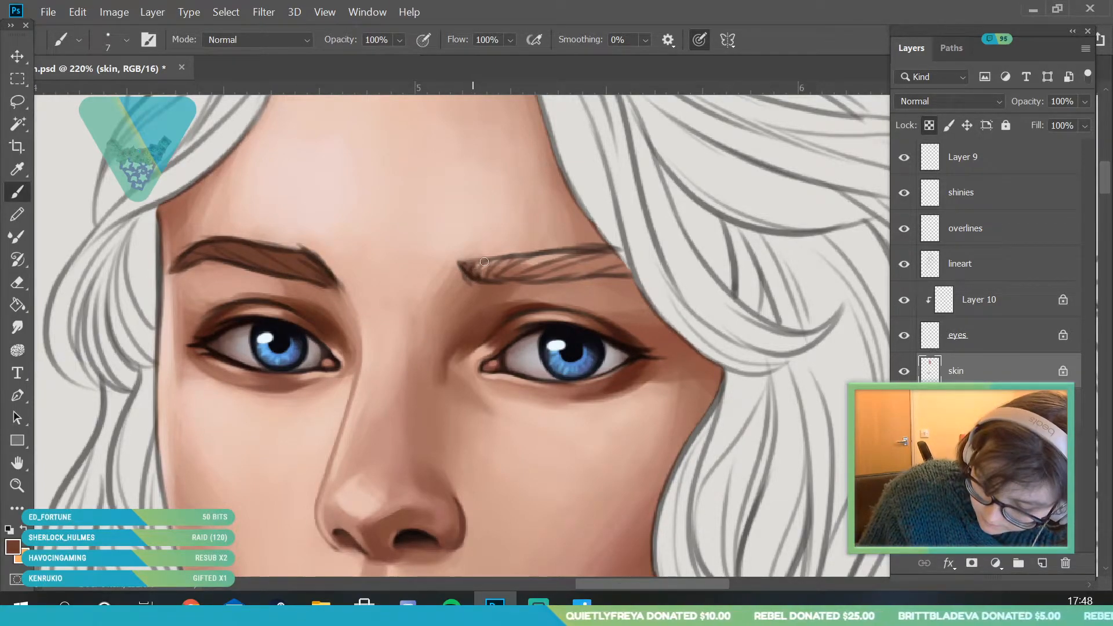
mouse_move(477, 278)
mouse_down()
mouse_move(597, 271)
mouse_move(511, 278)
mouse_move(604, 258)
mouse_move(493, 266)
mouse_move(599, 253)
mouse_move(532, 264)
mouse_move(579, 269)
mouse_up()
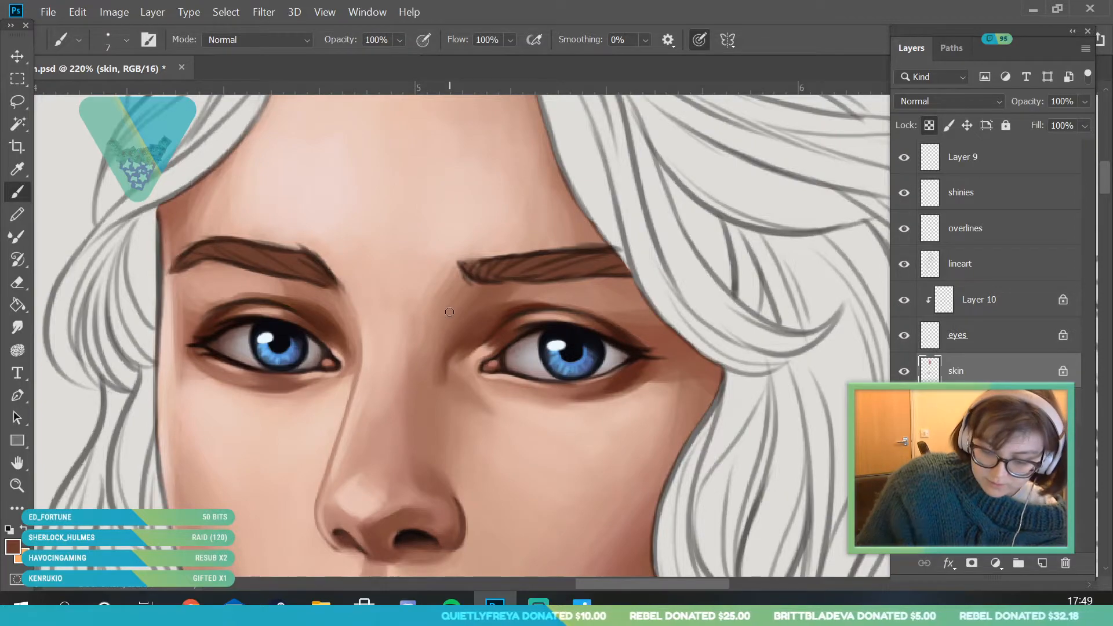
click(13, 547)
click(787, 239)
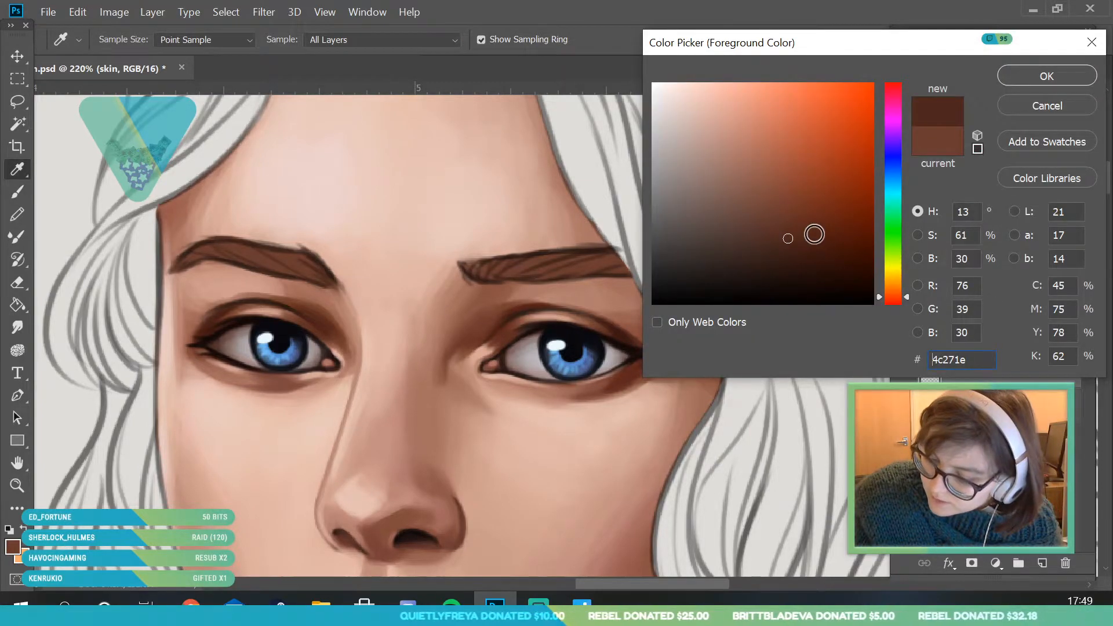
drag(907, 298, 908, 300)
click(1044, 79)
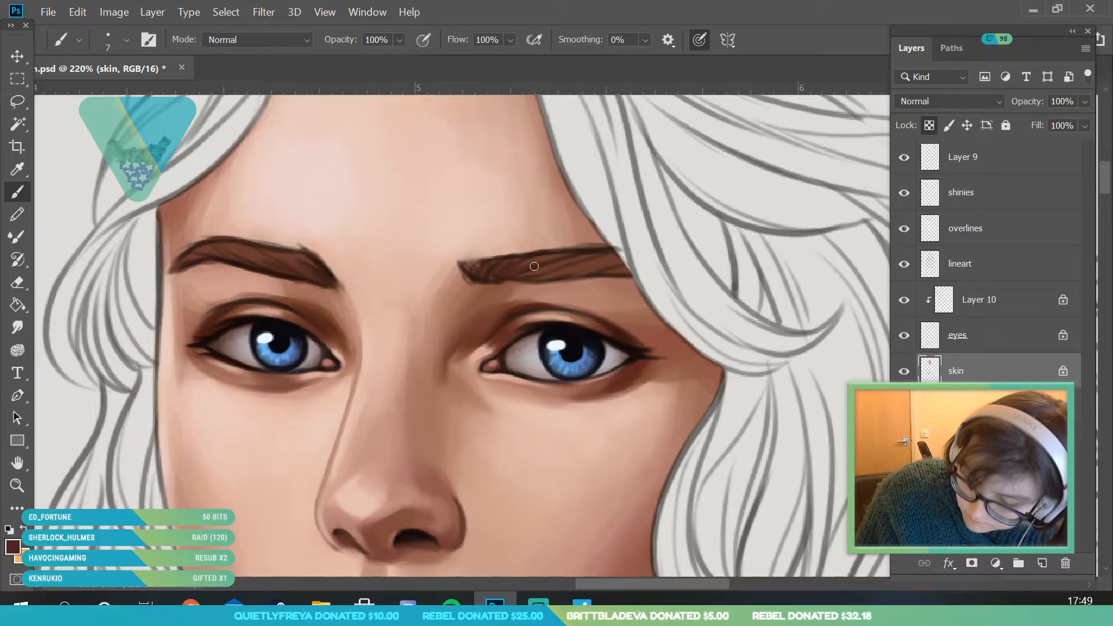
- Make the overlines layer active and brush fine light brown hairs over the eyebrows in colour #9f6546
click(1017, 232)
click(13, 546)
click(340, 383)
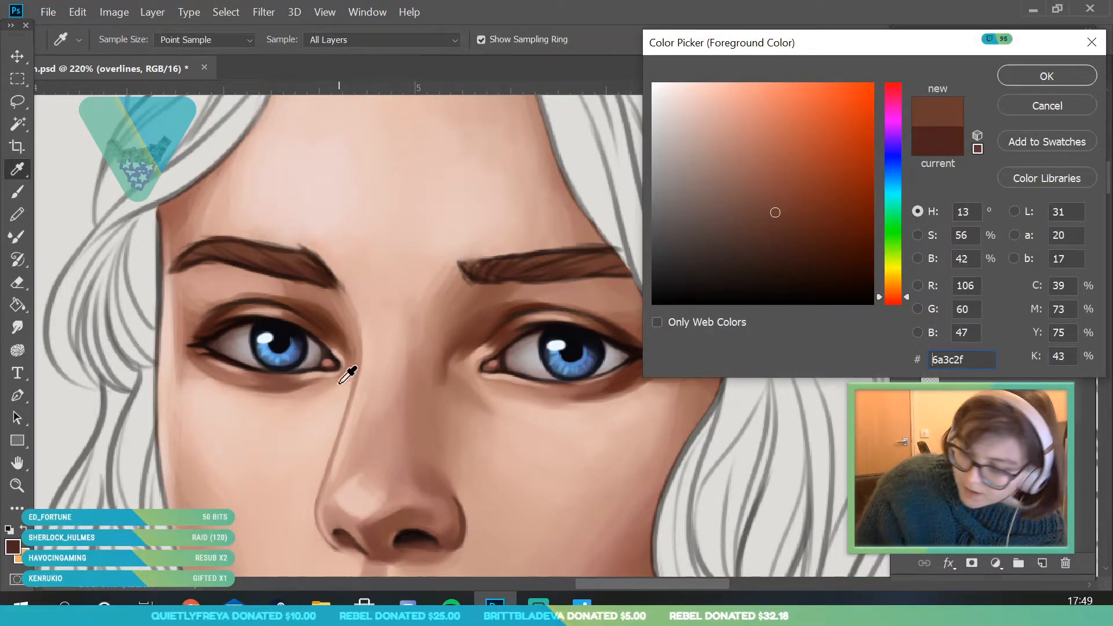
drag(902, 297, 896, 257)
click(775, 165)
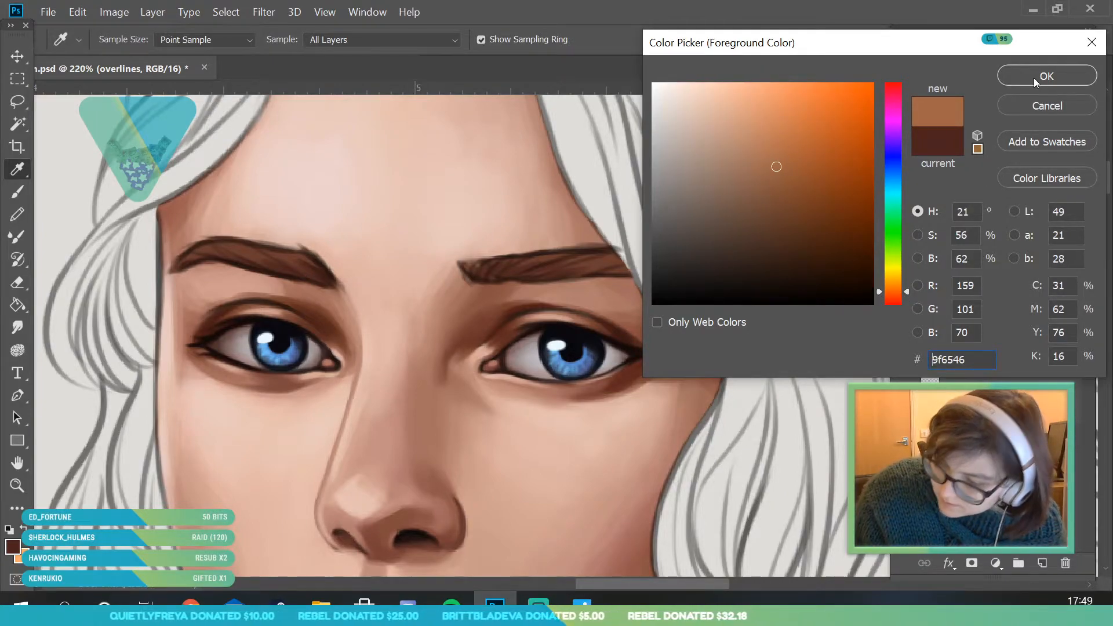
click(1038, 77)
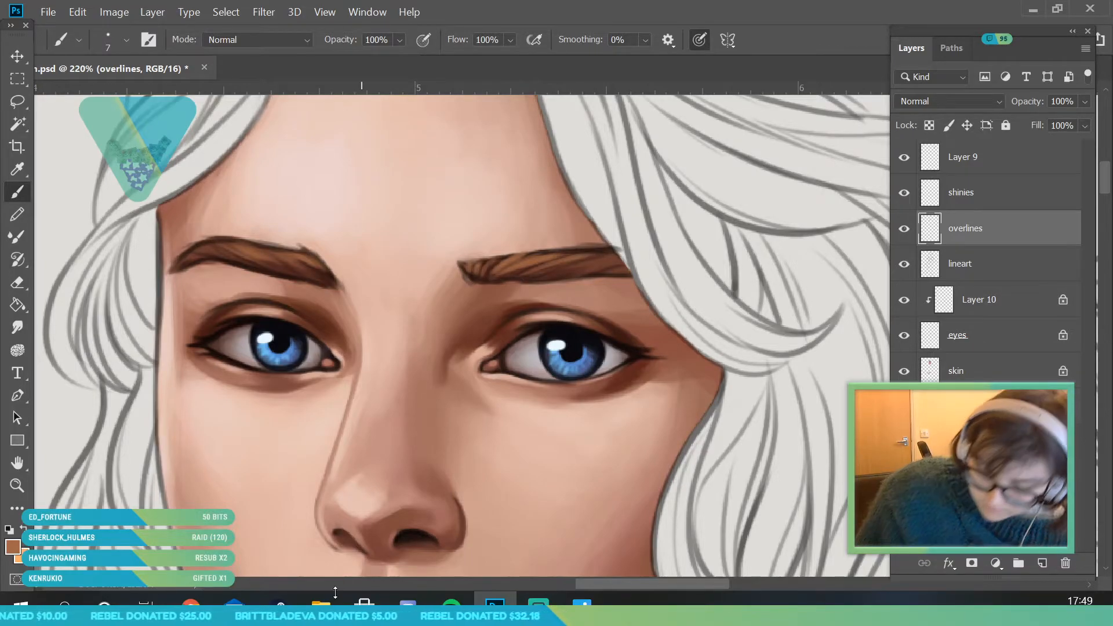
- Examine the whole figure and the face to judge how the painted eyebrows look from a distance
click(18, 481)
drag(279, 262, 373, 415)
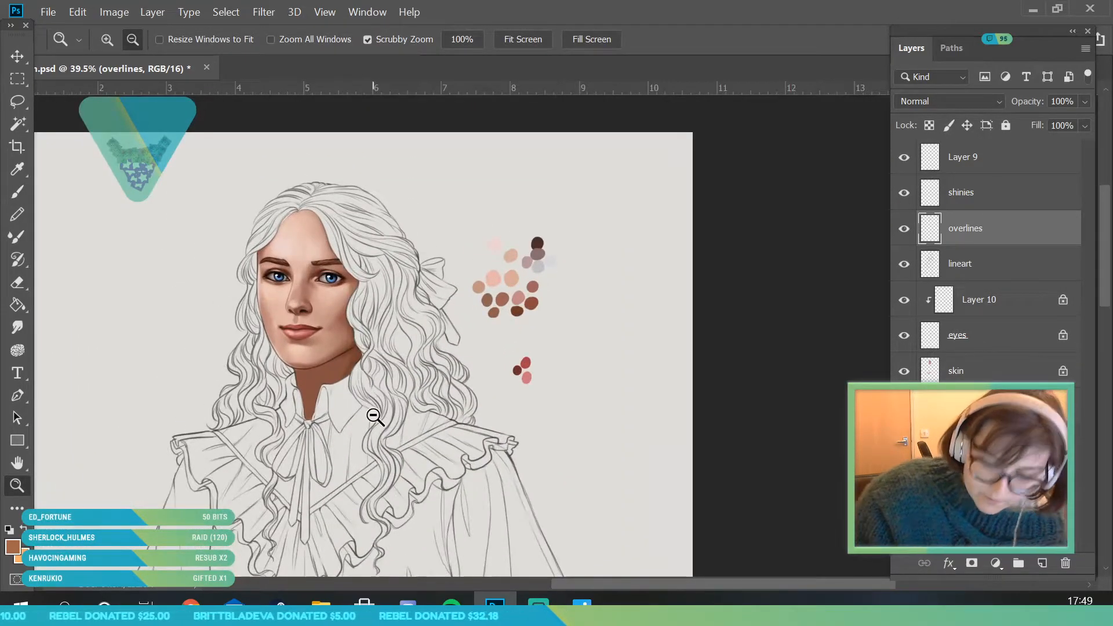
drag(362, 285, 369, 446)
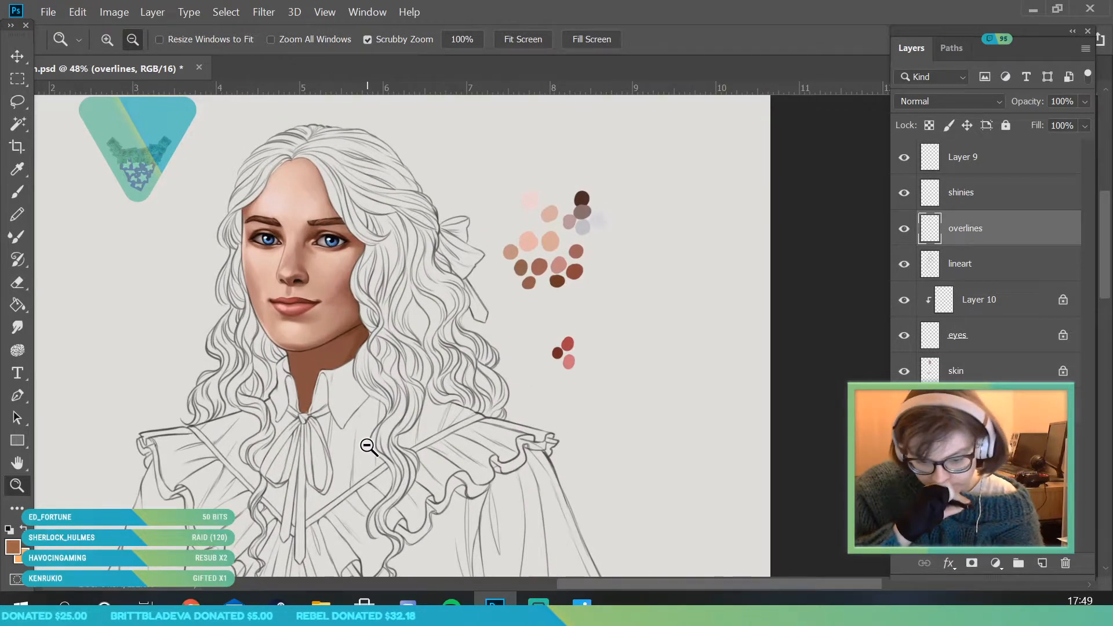
drag(385, 312, 468, 383)
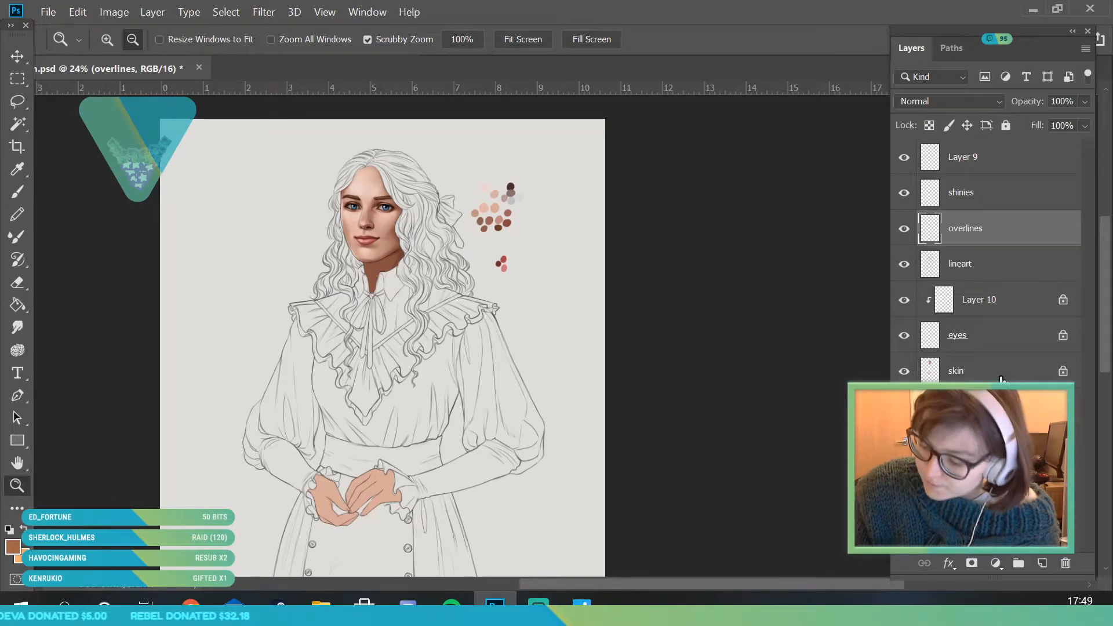
click(985, 374)
drag(392, 207, 396, 364)
drag(387, 297, 419, 251)
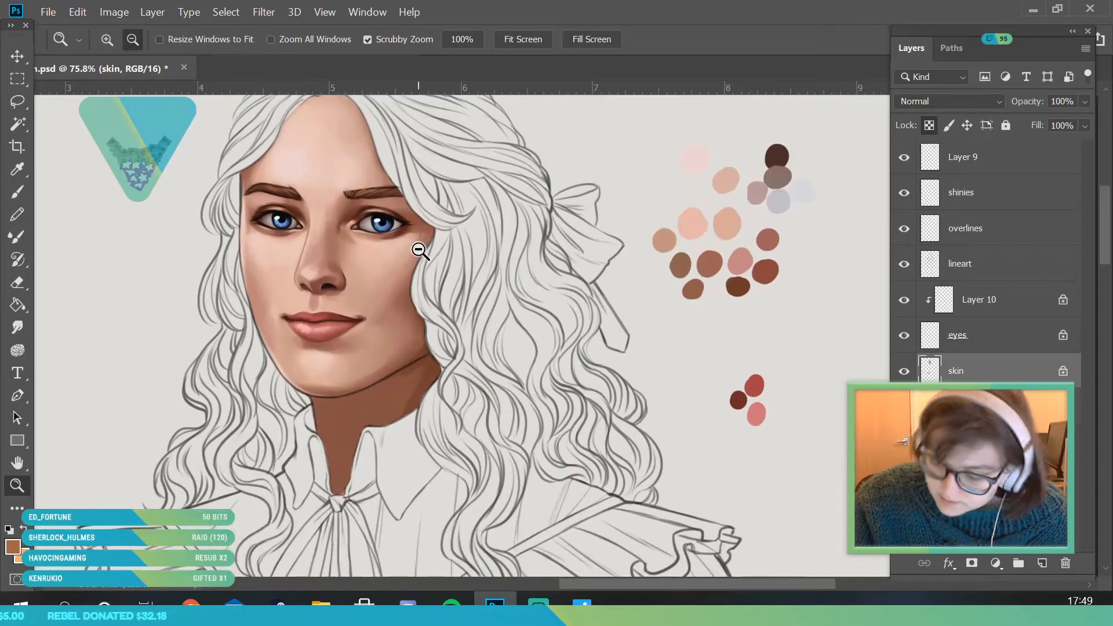
- Merge the clipped Layer 10 into the eyes layer and make the skin layer active
right_click(997, 313)
click(850, 575)
click(903, 300)
click(903, 308)
click(996, 340)
- Sample the dark brown shadow beside the eye and begin a cast shadow on the neck beneath the jawline with a 23 px brush
drag(385, 455, 124, 187)
click(18, 168)
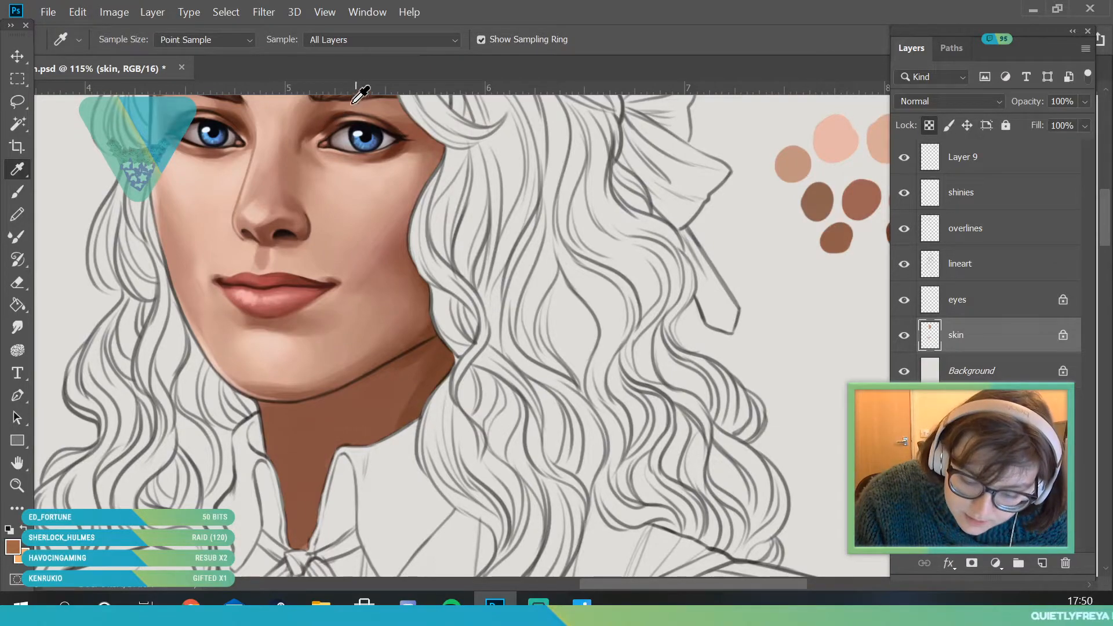
click(332, 116)
click(17, 191)
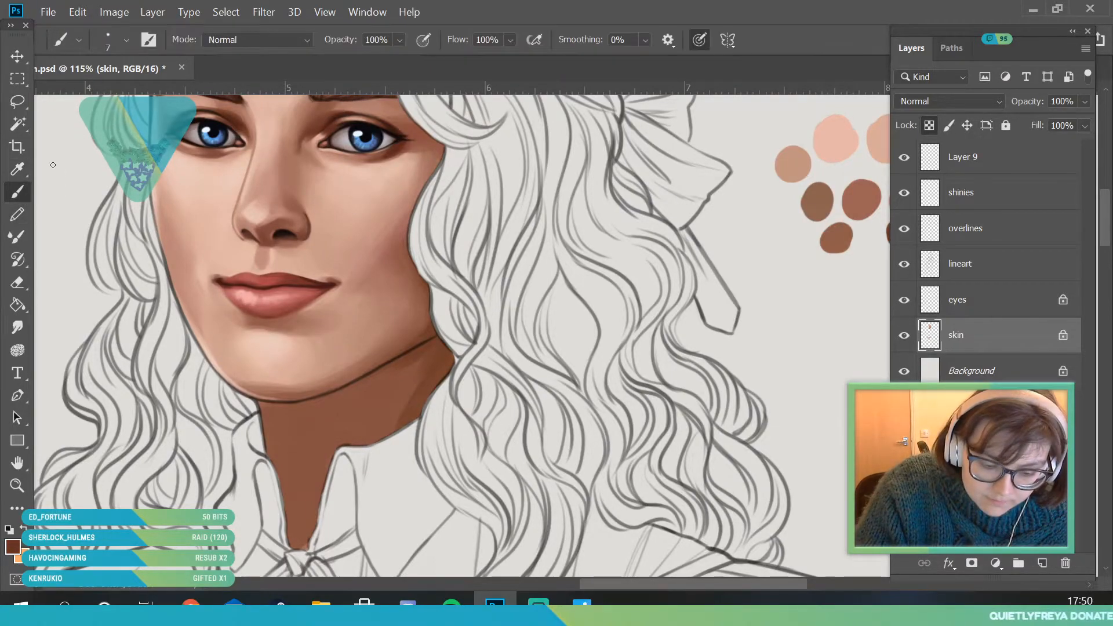
click(125, 40)
click(116, 92)
click(109, 91)
click(390, 453)
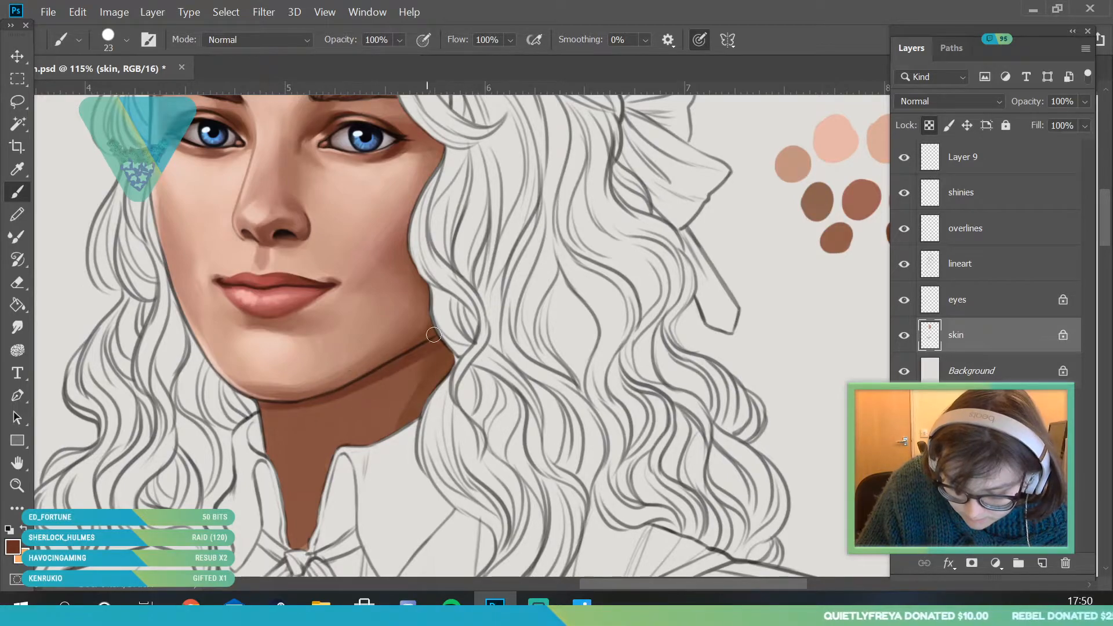
drag(276, 407, 291, 408)
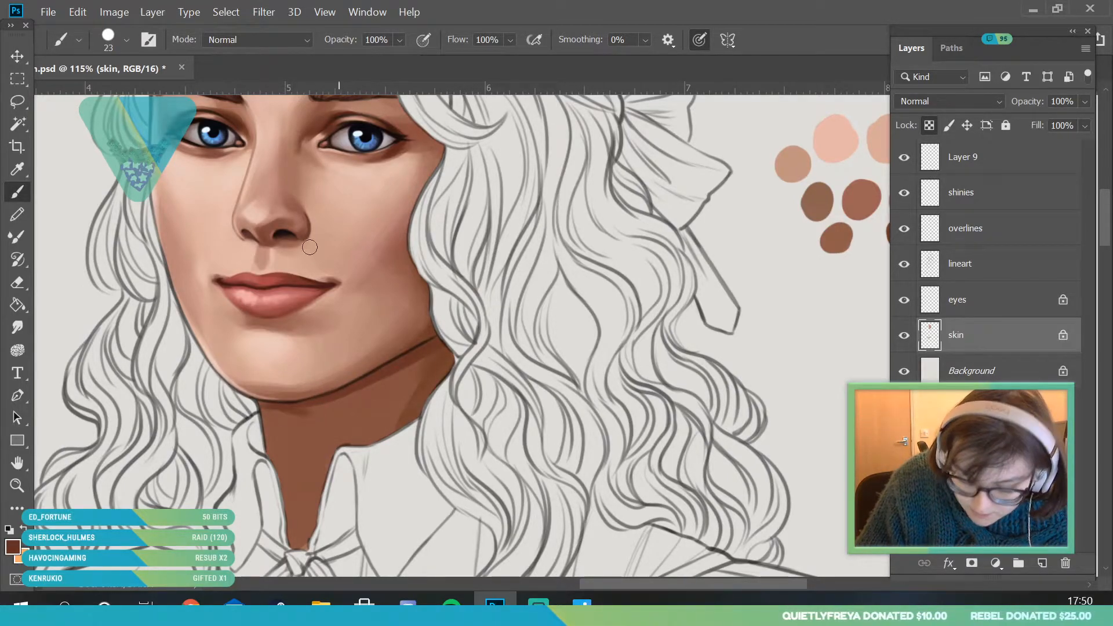
- Extend the dark shadow down the neck to the collar edge with a 34 px brush
click(125, 40)
click(117, 92)
click(395, 478)
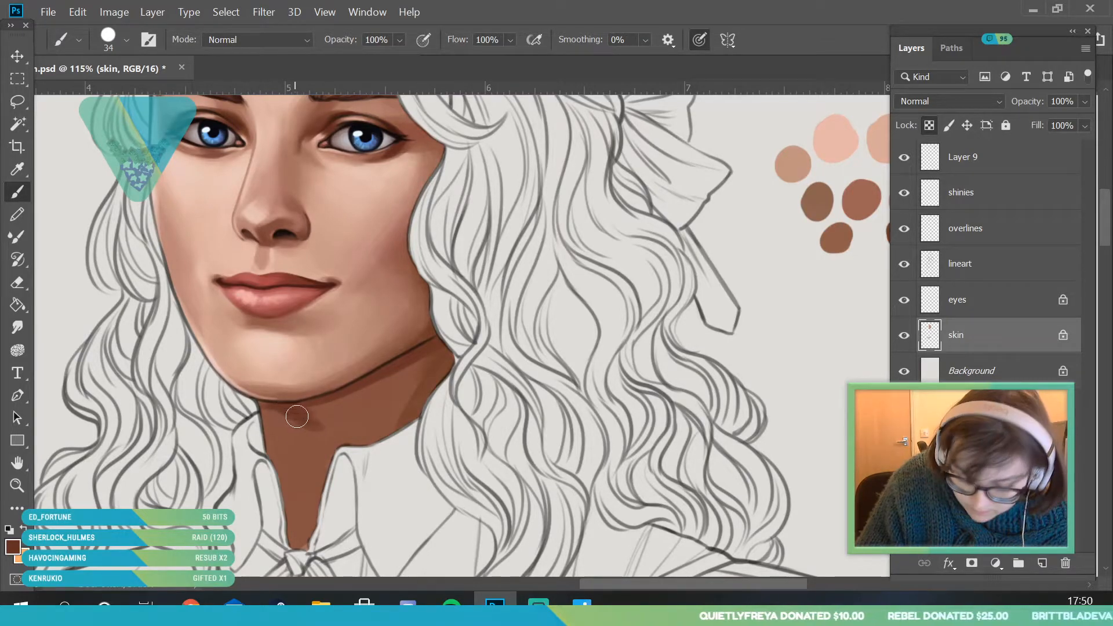
mouse_move(296, 416)
mouse_down()
mouse_move(432, 416)
mouse_move(296, 411)
mouse_move(380, 406)
mouse_up()
mouse_move(304, 409)
mouse_down()
mouse_move(348, 403)
mouse_move(340, 428)
mouse_up()
drag(388, 387, 373, 418)
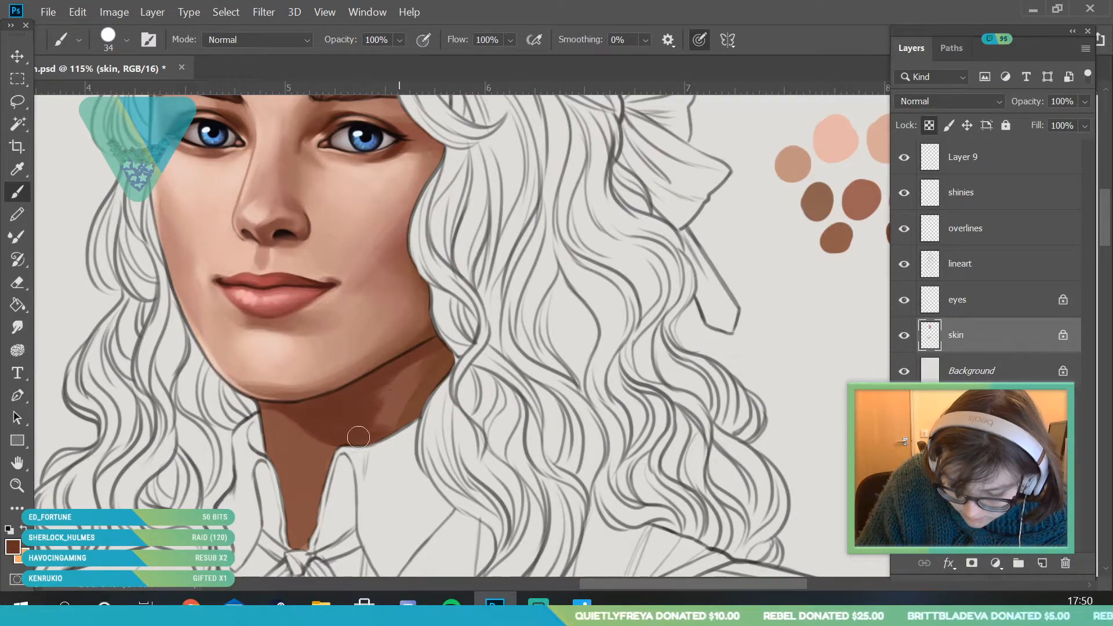
alt+click(443, 360)
- Even out the dark shadow across the side of the neck between jaw and hair with a 120 px brush
click(127, 40)
click(154, 92)
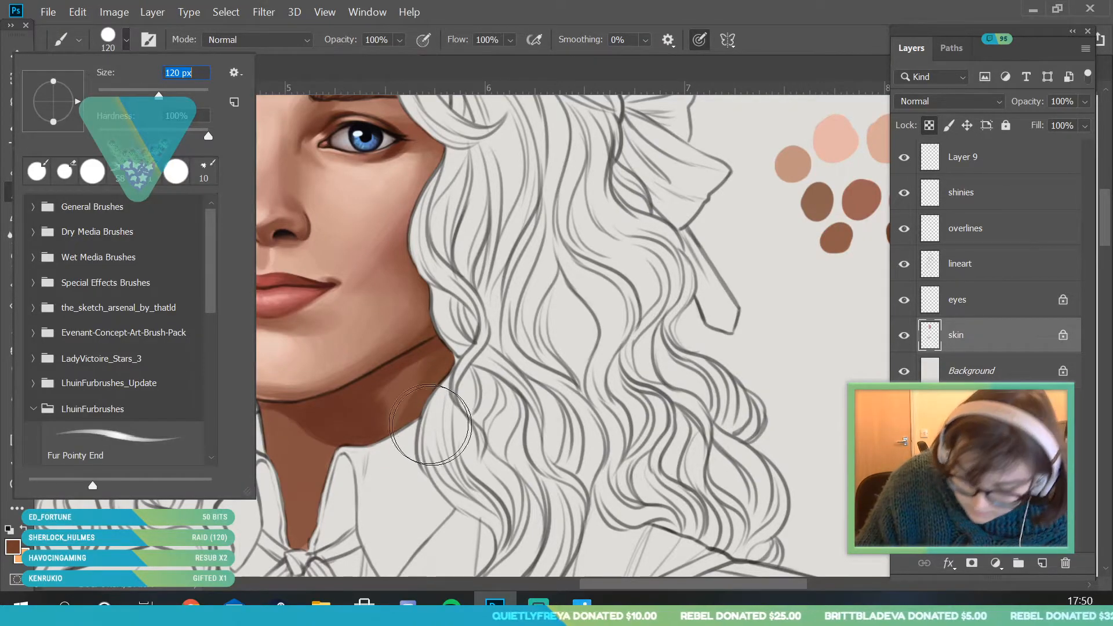
click(400, 432)
drag(432, 378, 406, 400)
mouse_move(469, 363)
mouse_down()
mouse_move(337, 423)
mouse_move(470, 351)
mouse_up()
alt+click(354, 407)
mouse_move(407, 371)
mouse_down()
mouse_move(350, 409)
mouse_move(432, 348)
mouse_move(409, 363)
mouse_up()
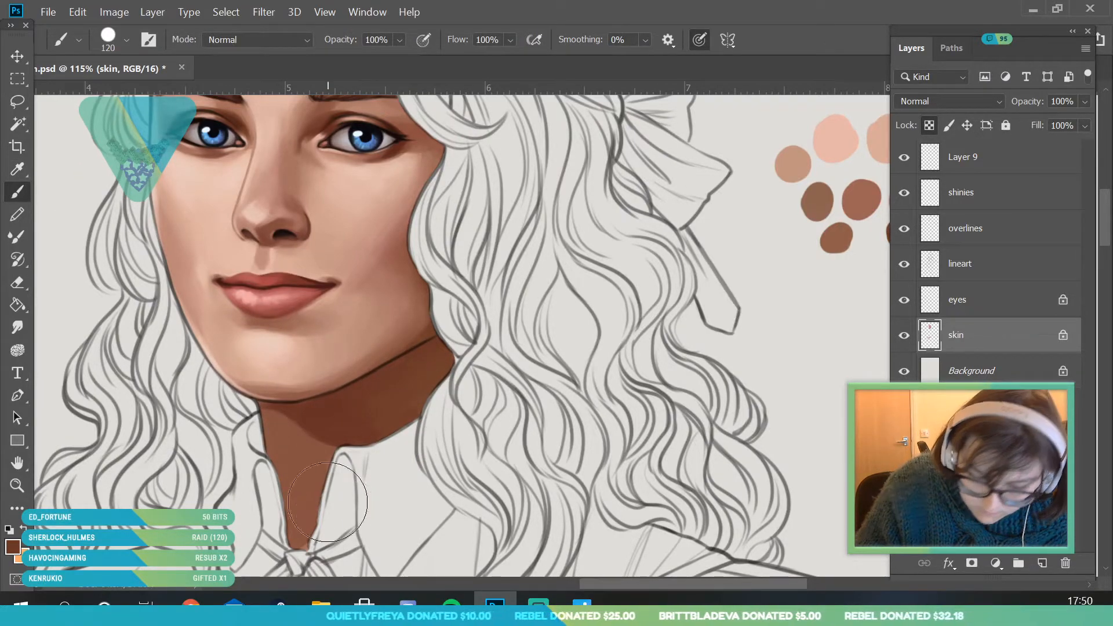
- Sample the neck shadow, set the foreground colour to the warmer #914e35, and brush a glow onto the neck near the hair
click(19, 170)
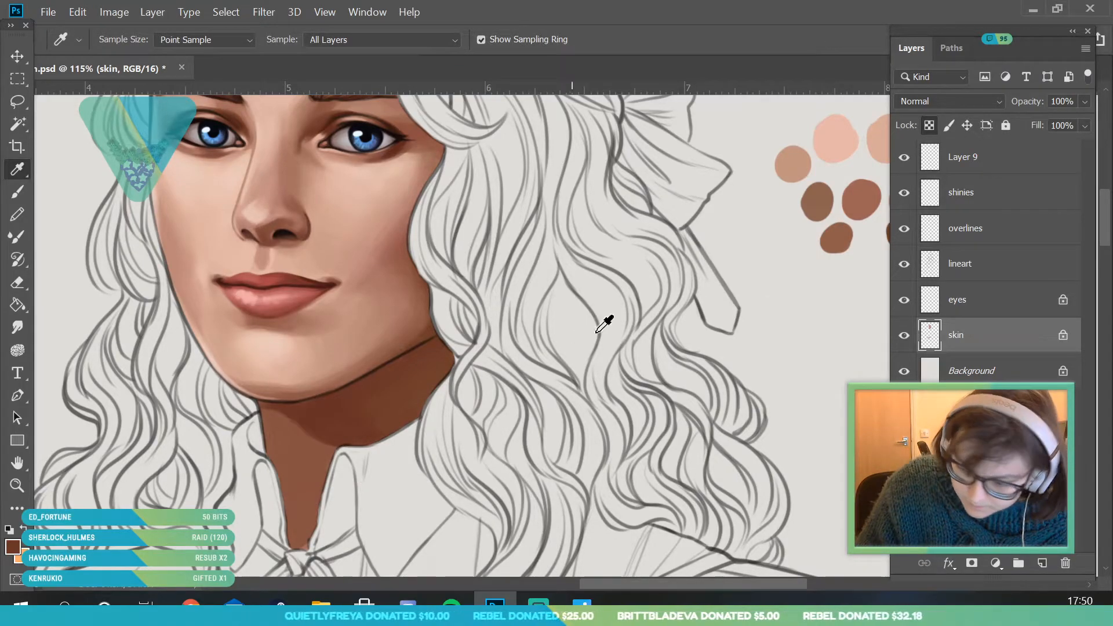
click(21, 488)
drag(297, 419, 339, 426)
click(23, 173)
click(366, 426)
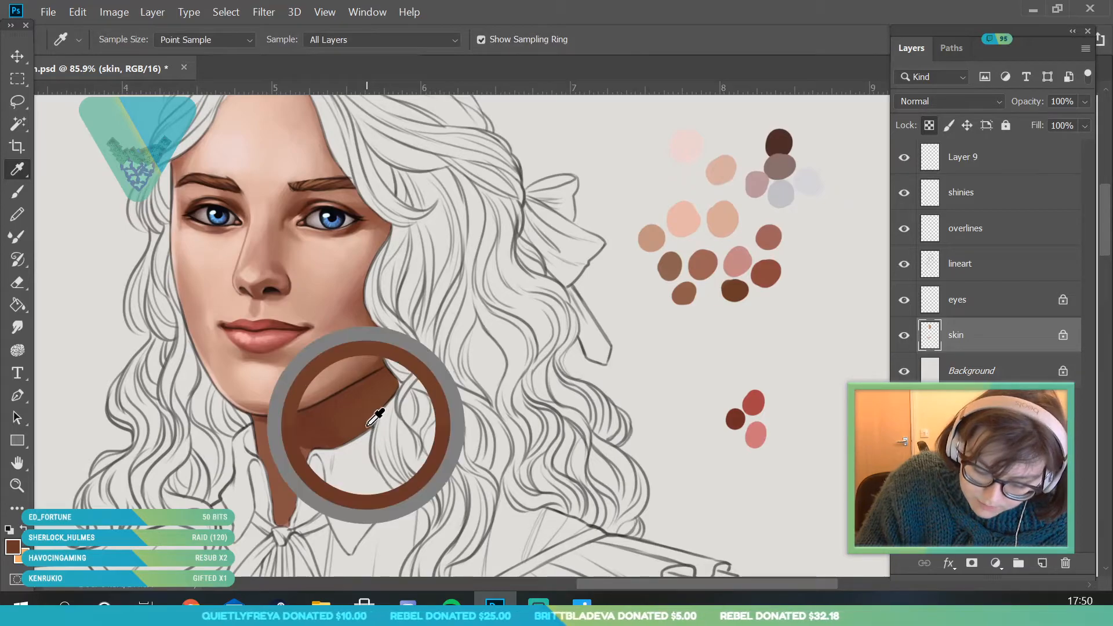
click(13, 547)
click(793, 178)
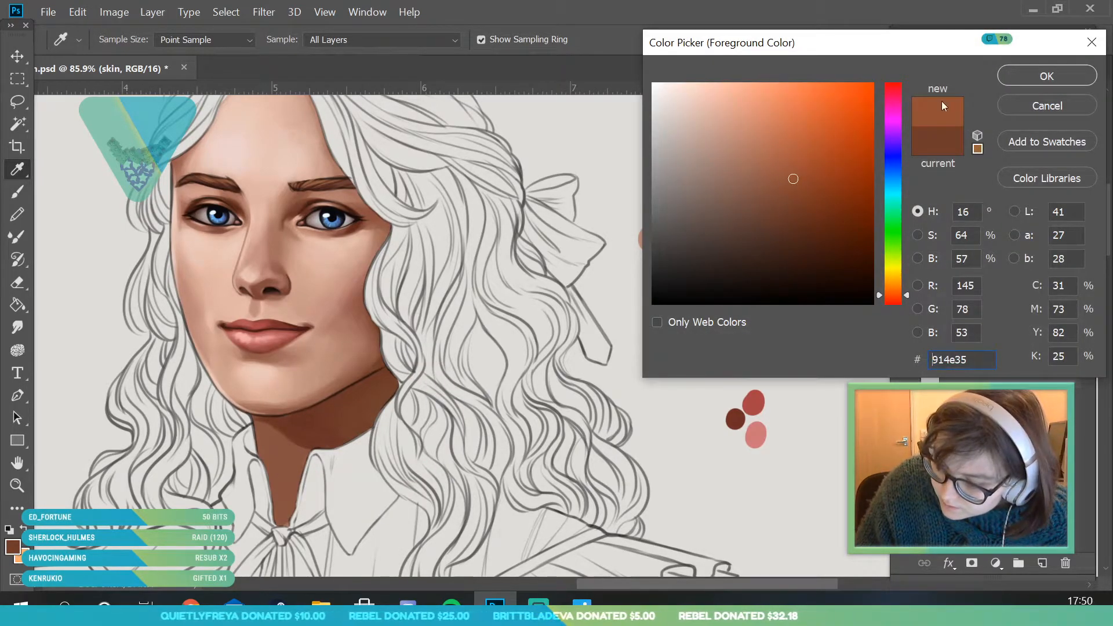
key(Return)
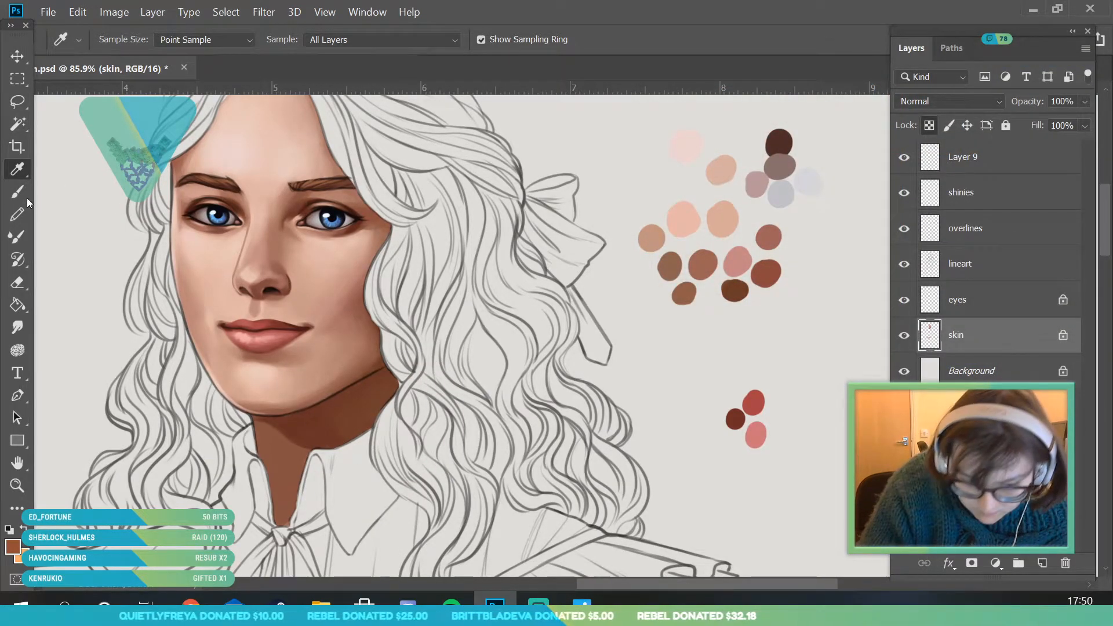
click(26, 199)
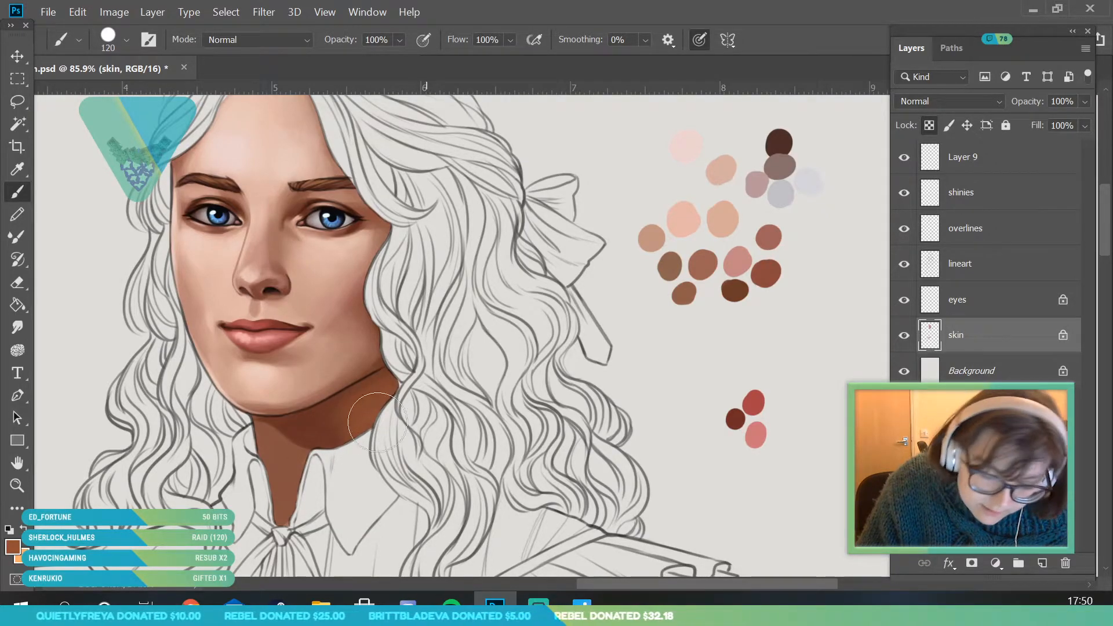
- Blend the warm glow into the neck shadow using browns sampled from the neck and a 75 px brush
click(18, 169)
click(365, 422)
click(19, 195)
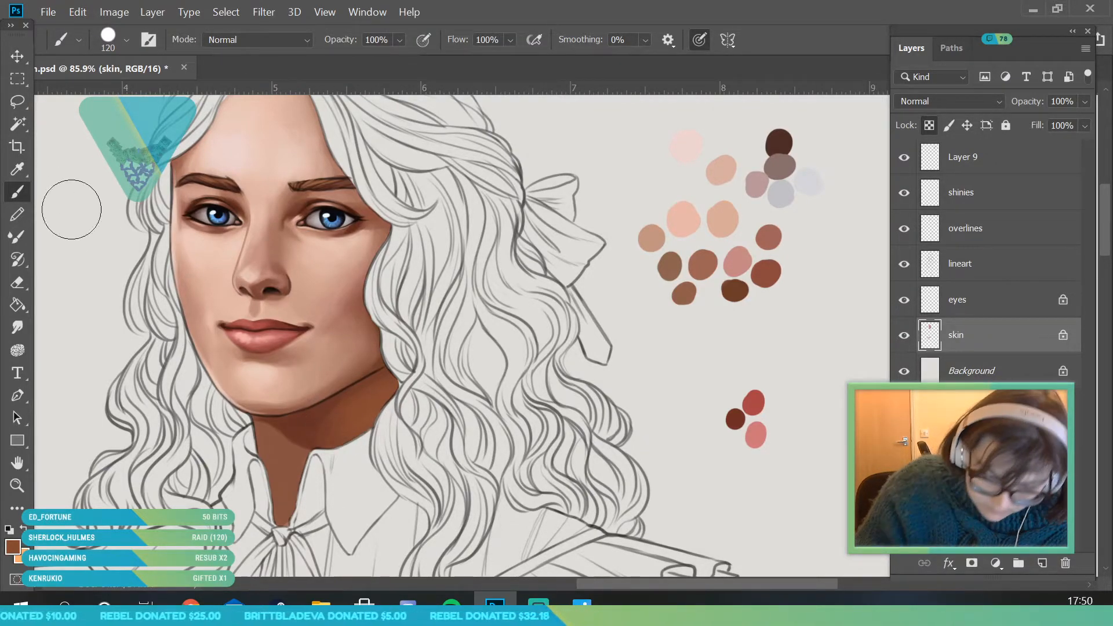
click(17, 169)
click(299, 414)
click(20, 190)
click(126, 40)
drag(133, 84, 108, 84)
click(325, 442)
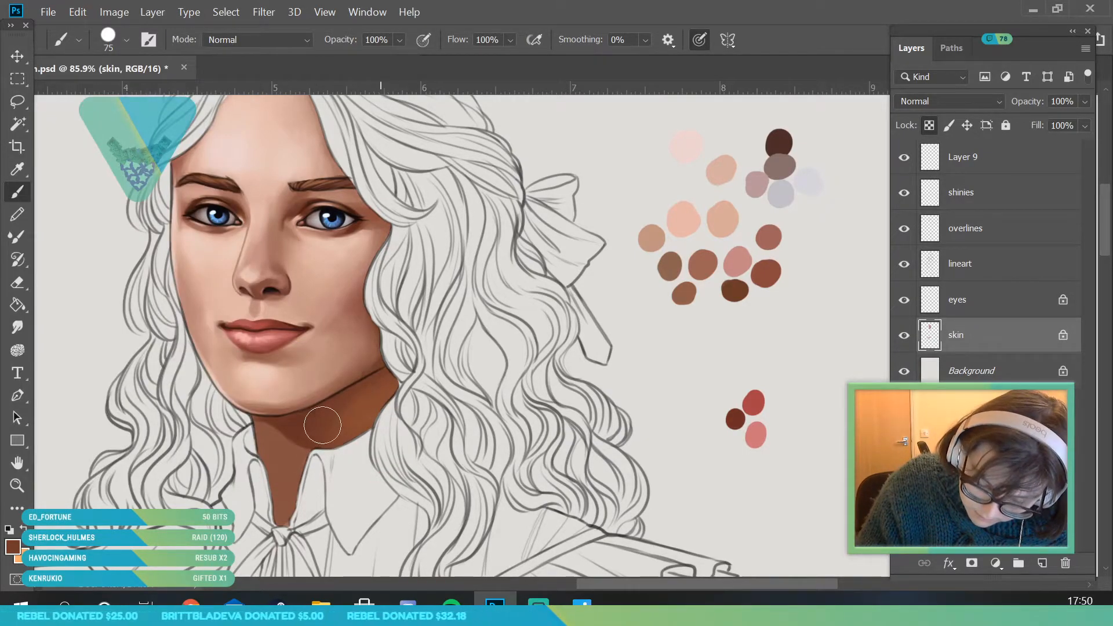
- Sample the brown of the neck shadow and refine the shadow under the chin with a 42 px brush
click(18, 486)
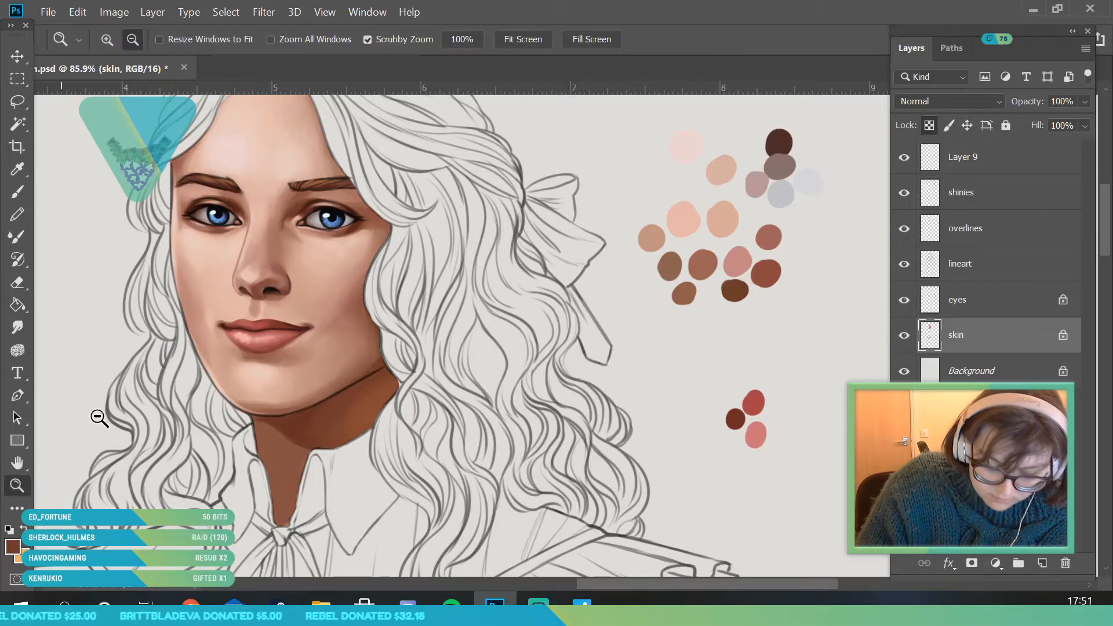
drag(268, 329, 248, 590)
drag(274, 387, 236, 360)
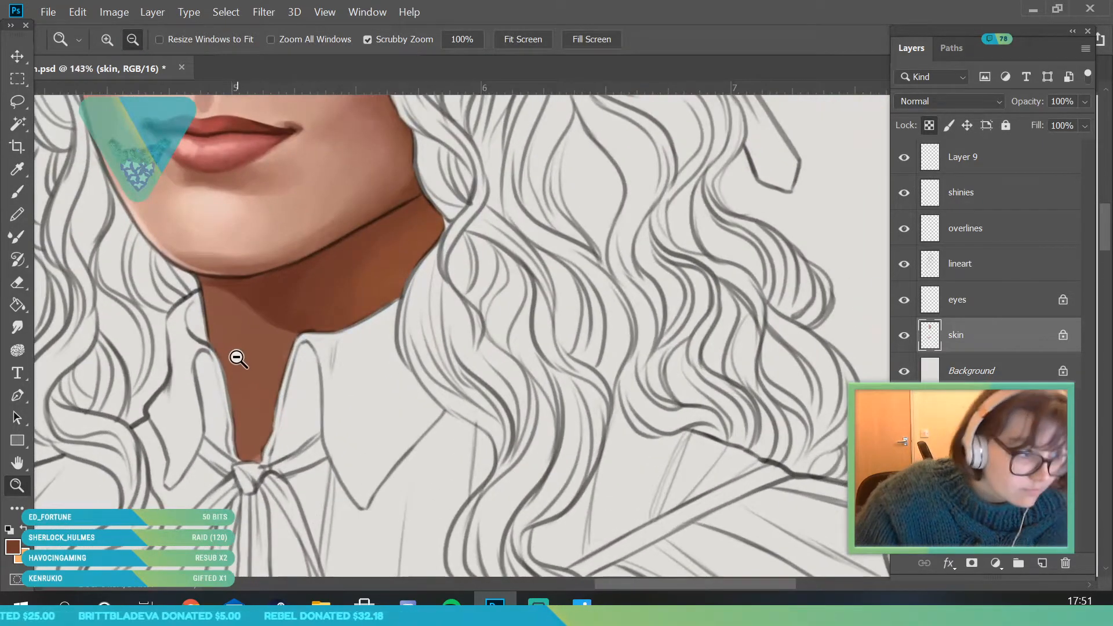
key(i)
click(336, 305)
key(b)
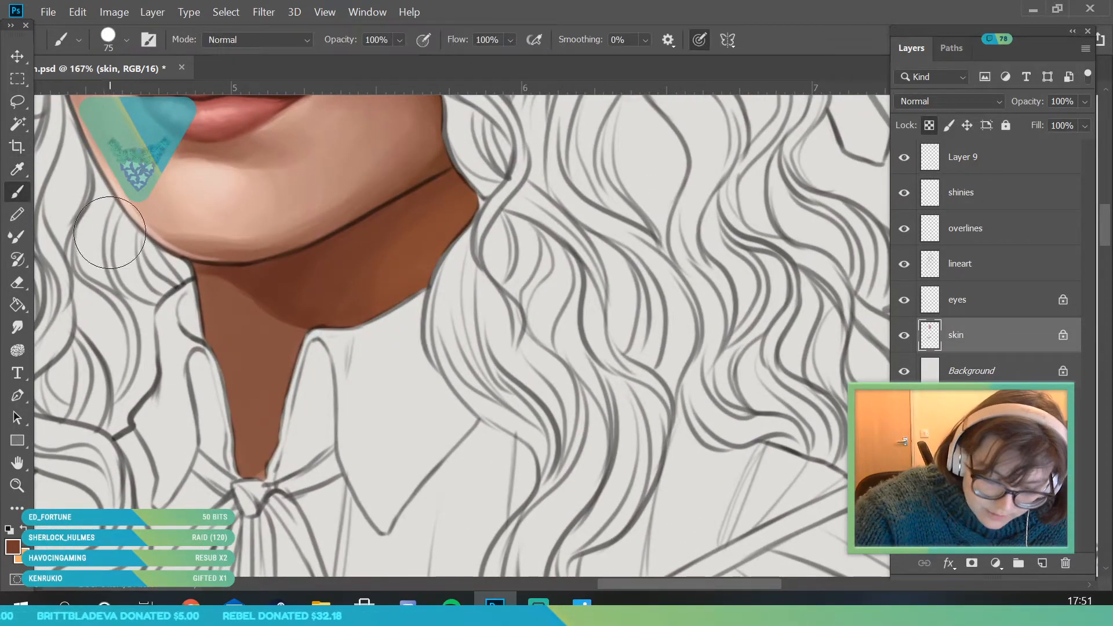
click(122, 38)
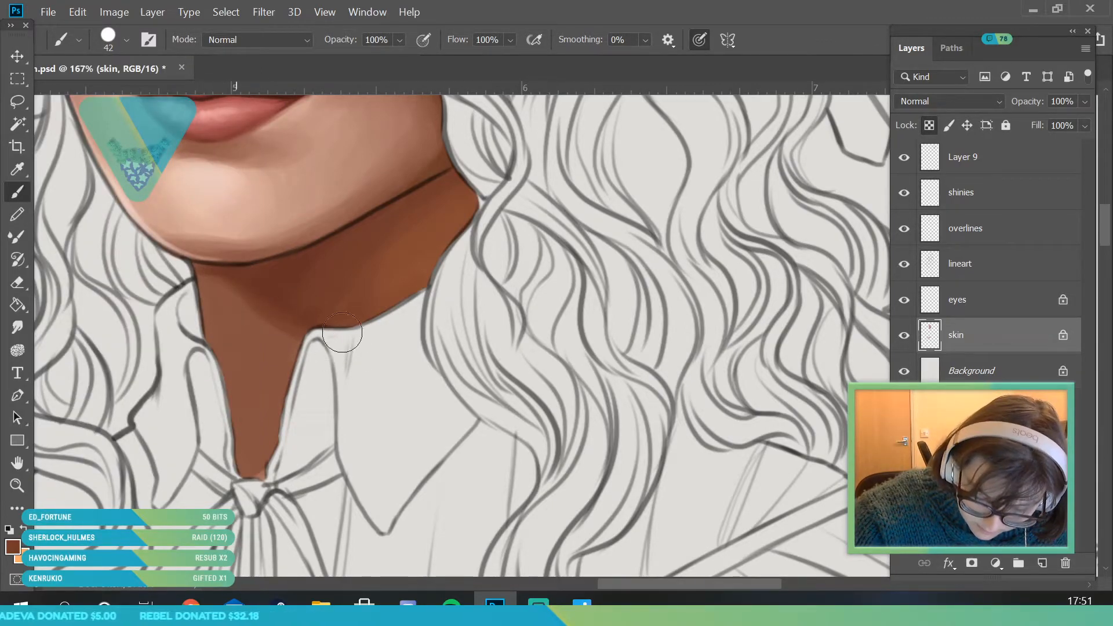
- Sample a lighter reddish brown at the chin's lower edge and paint lighter planes down the front of the throat with the 42 px brush
key(i)
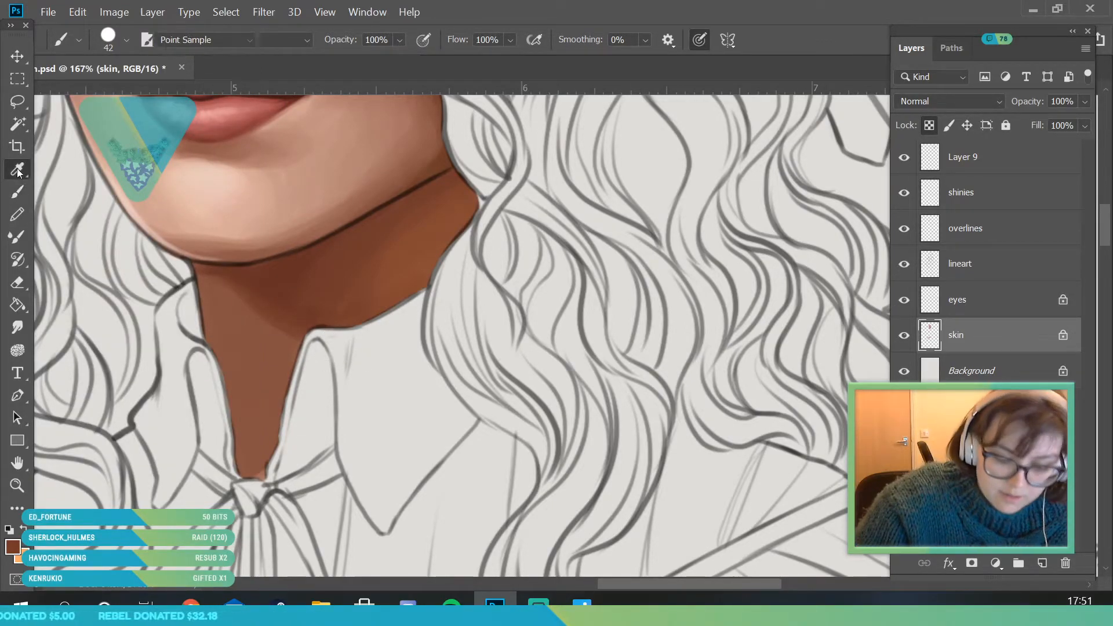
click(214, 251)
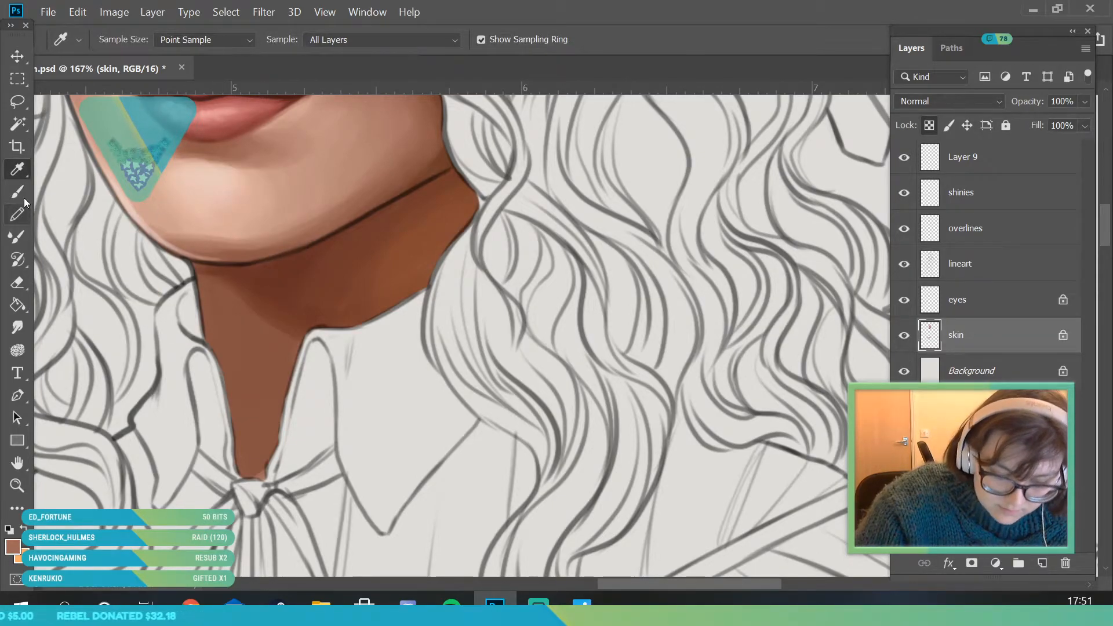
key(b)
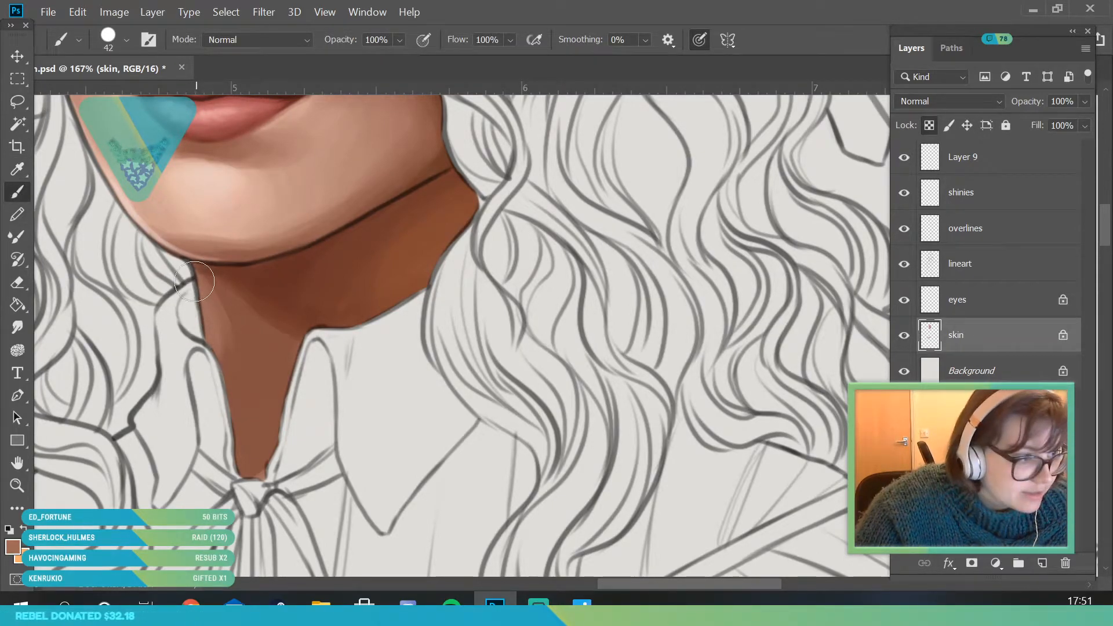
mouse_move(220, 279)
mouse_down()
mouse_move(279, 432)
mouse_move(251, 365)
mouse_move(277, 431)
mouse_move(252, 367)
mouse_move(261, 407)
mouse_move(246, 378)
mouse_move(255, 427)
mouse_up()
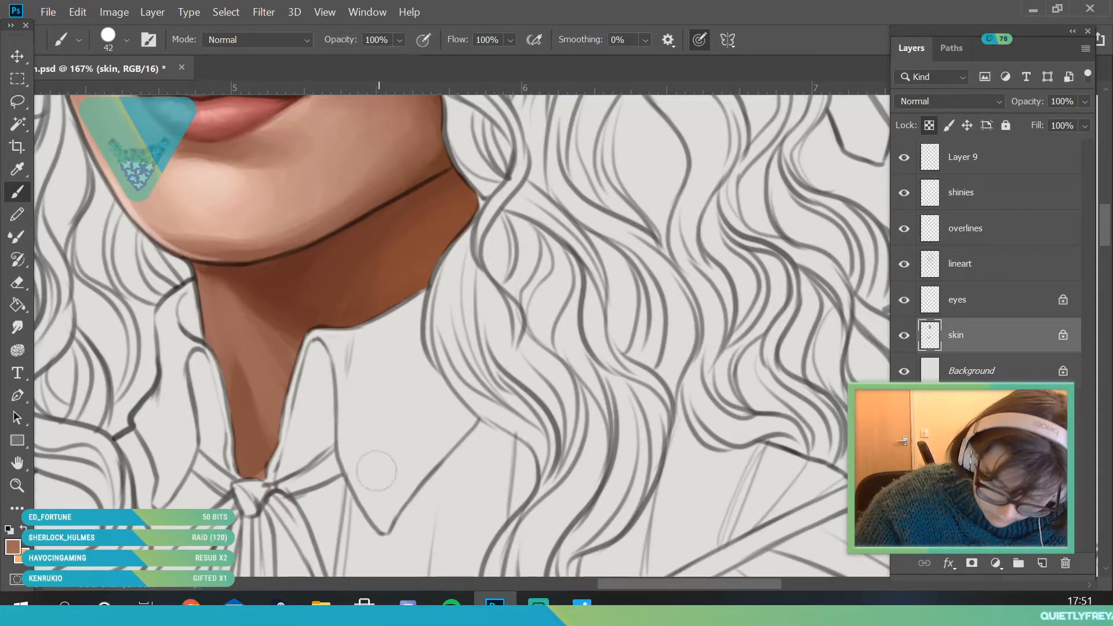
click(17, 485)
drag(233, 322, 116, 325)
drag(260, 341, 394, 341)
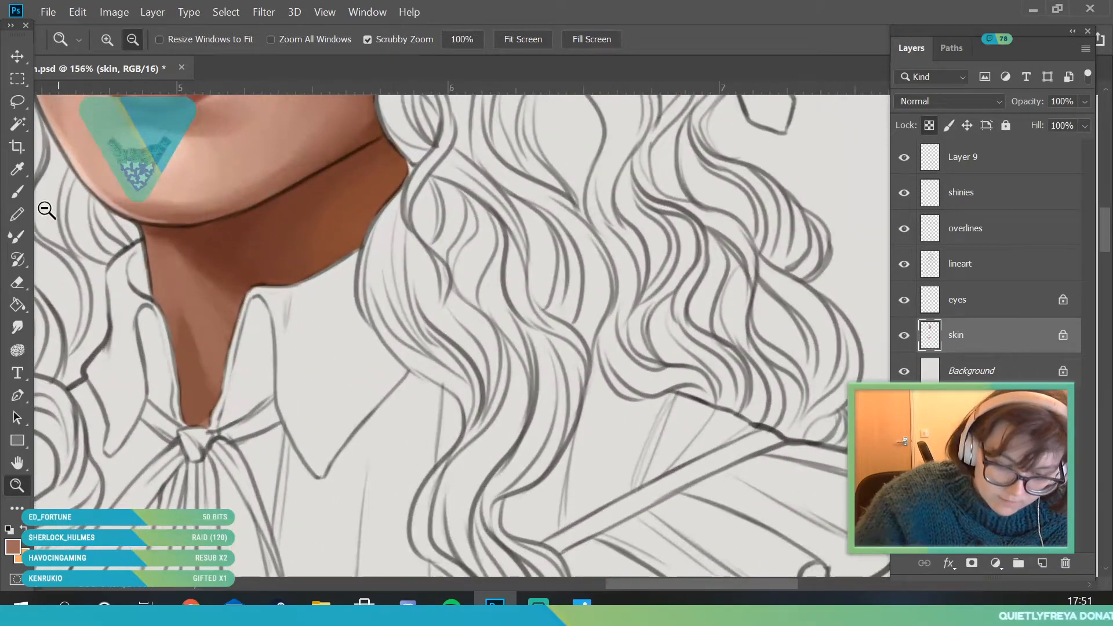
- Sample browns from the neck just under the chin and blend the planes of the throat with the 42 px brush
key(b)
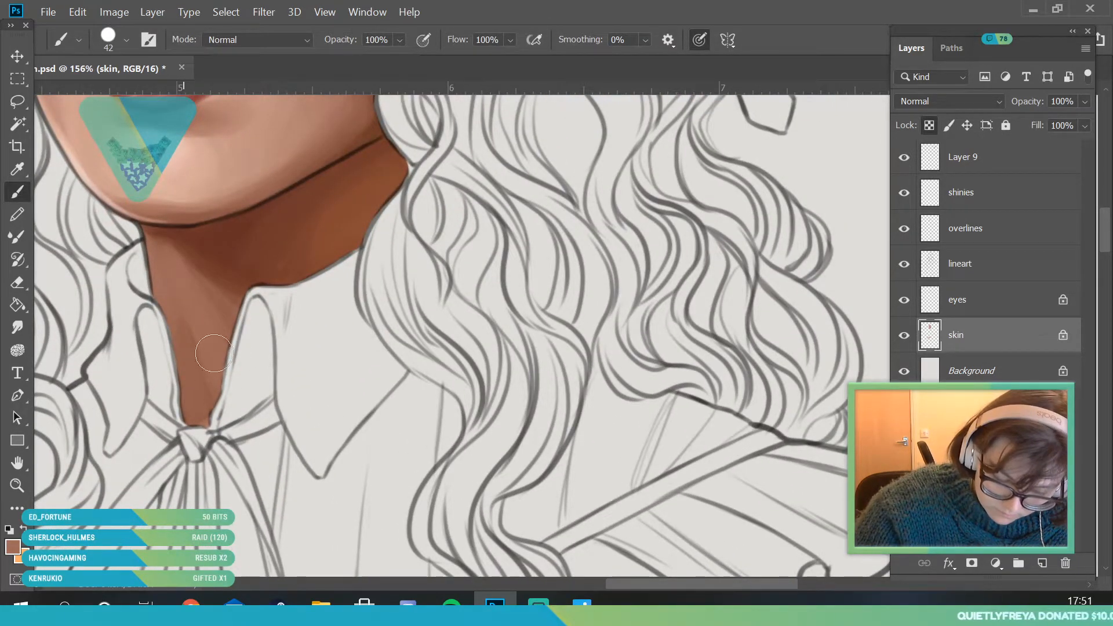
key(i)
click(173, 232)
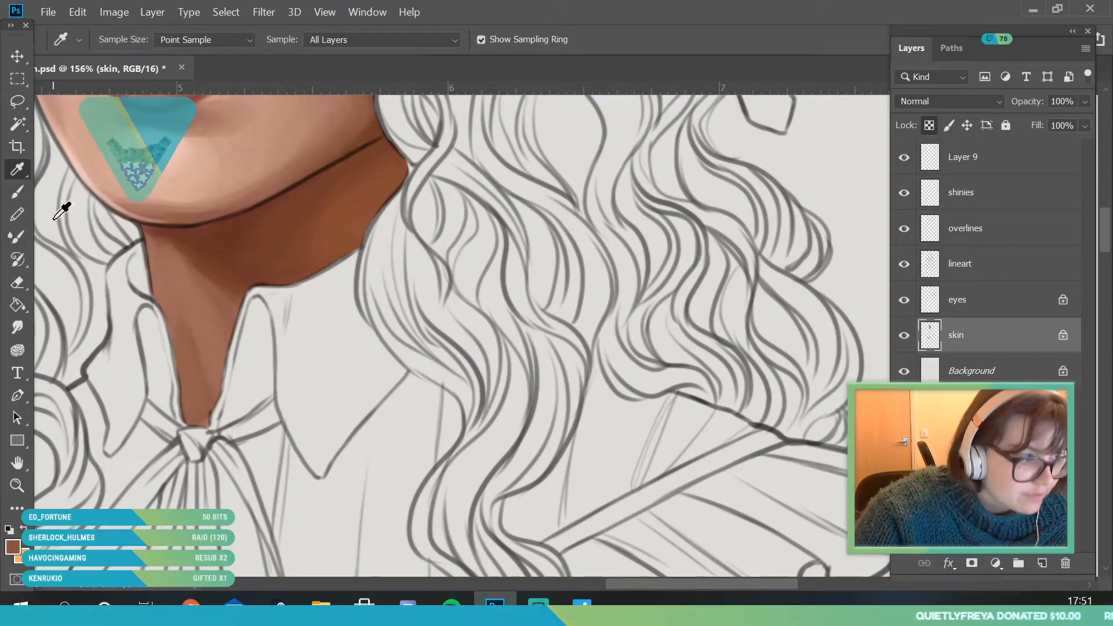
click(17, 192)
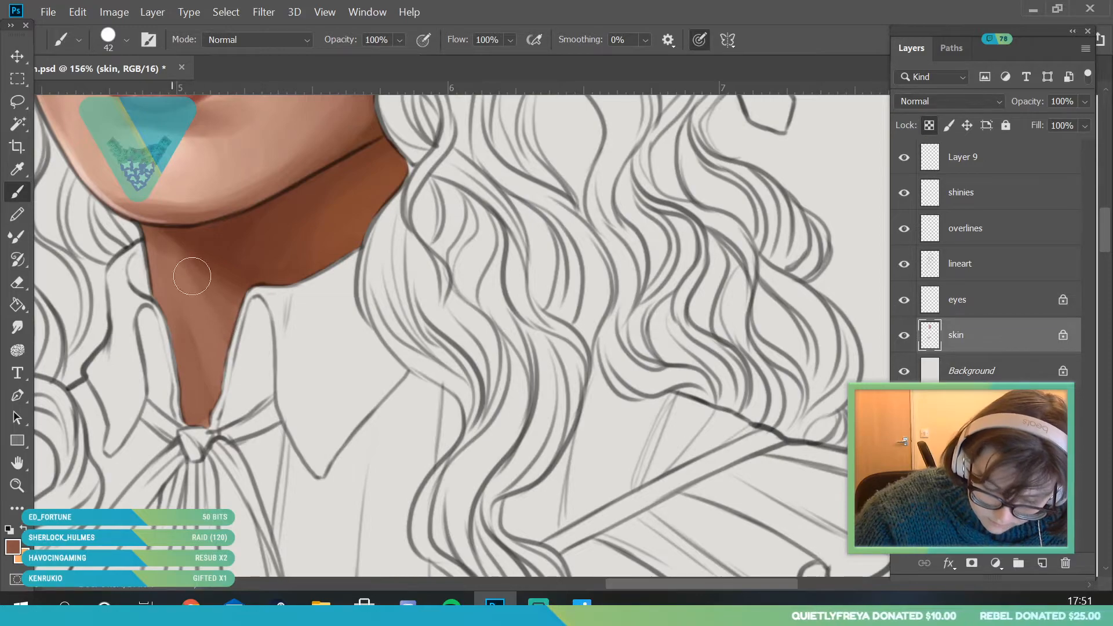
click(17, 169)
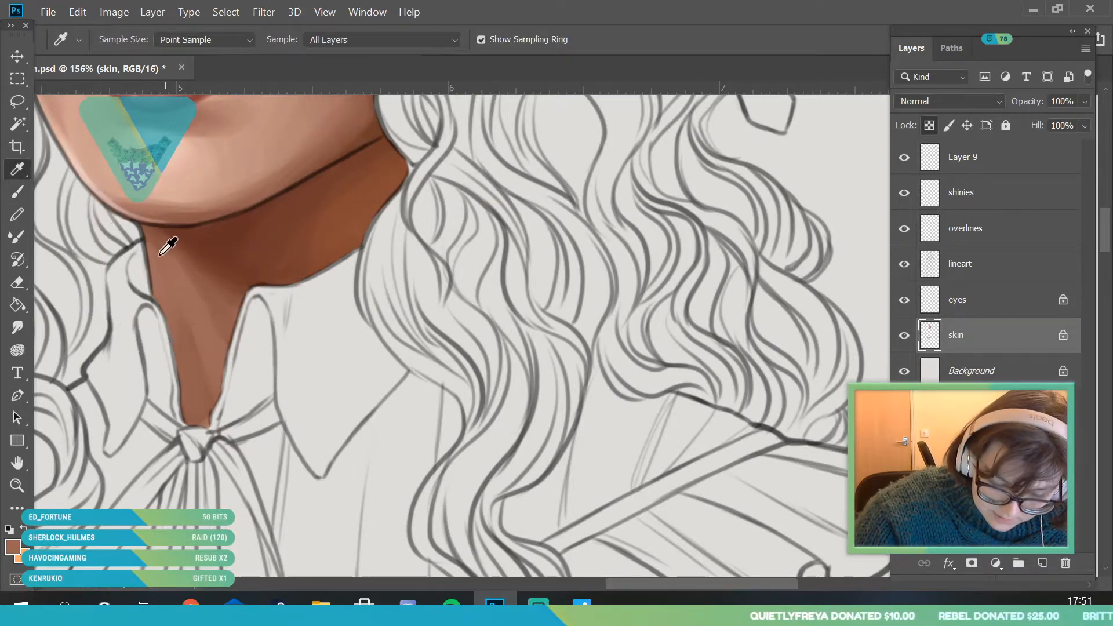
key(b)
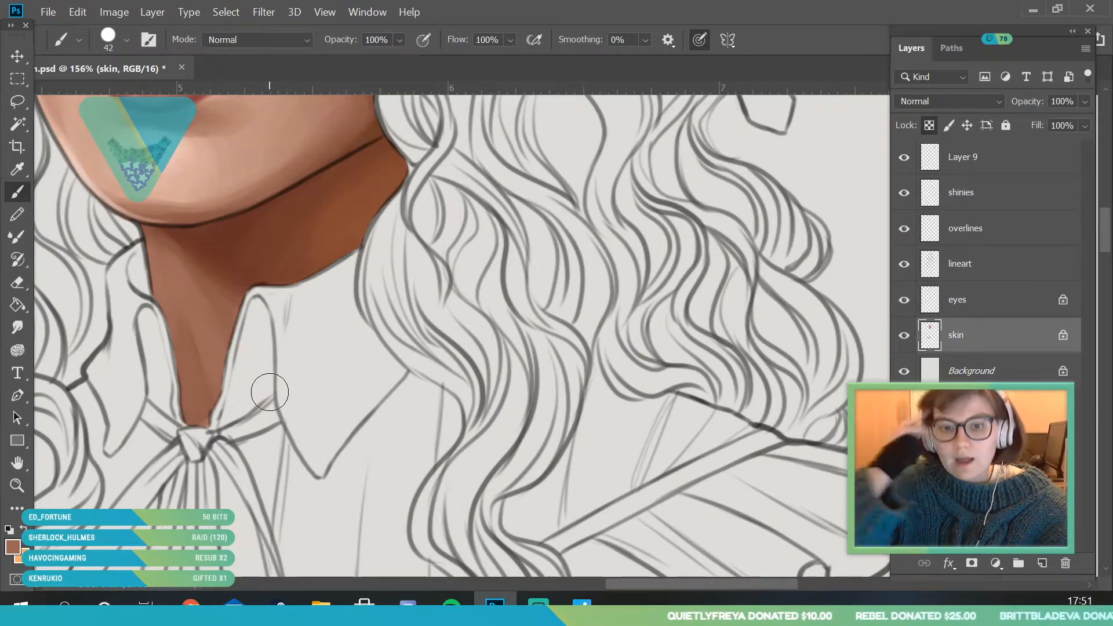
- Sample a skin pink from the cheek's edge and brush soft light onto the front of the throat with a 67 px brush
click(21, 488)
drag(278, 348, 198, 444)
drag(348, 405, 275, 413)
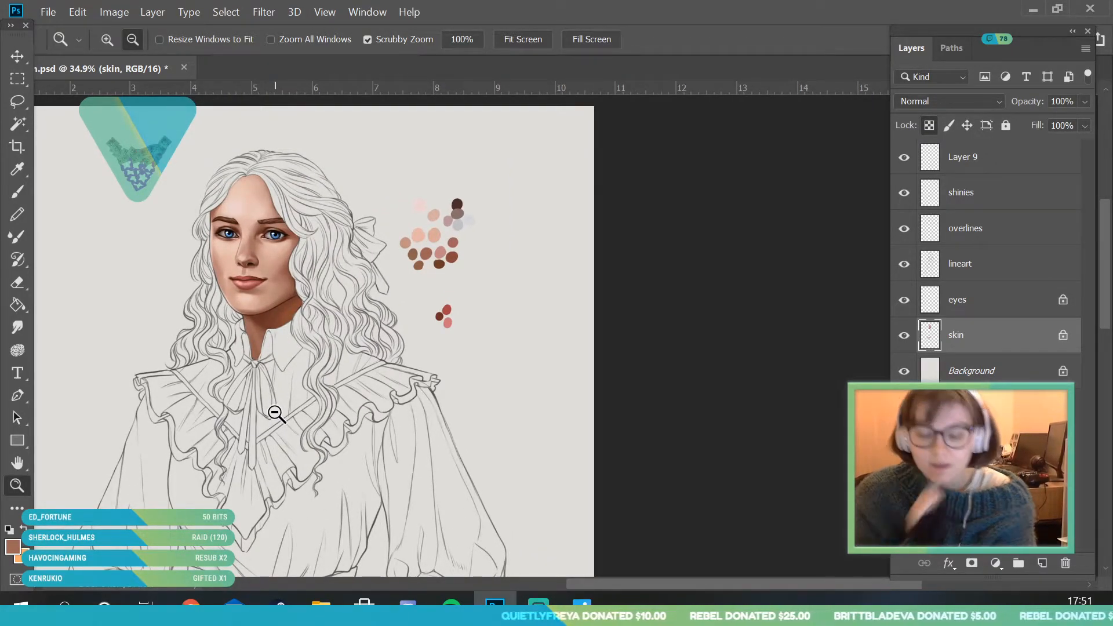
drag(317, 266, 256, 223)
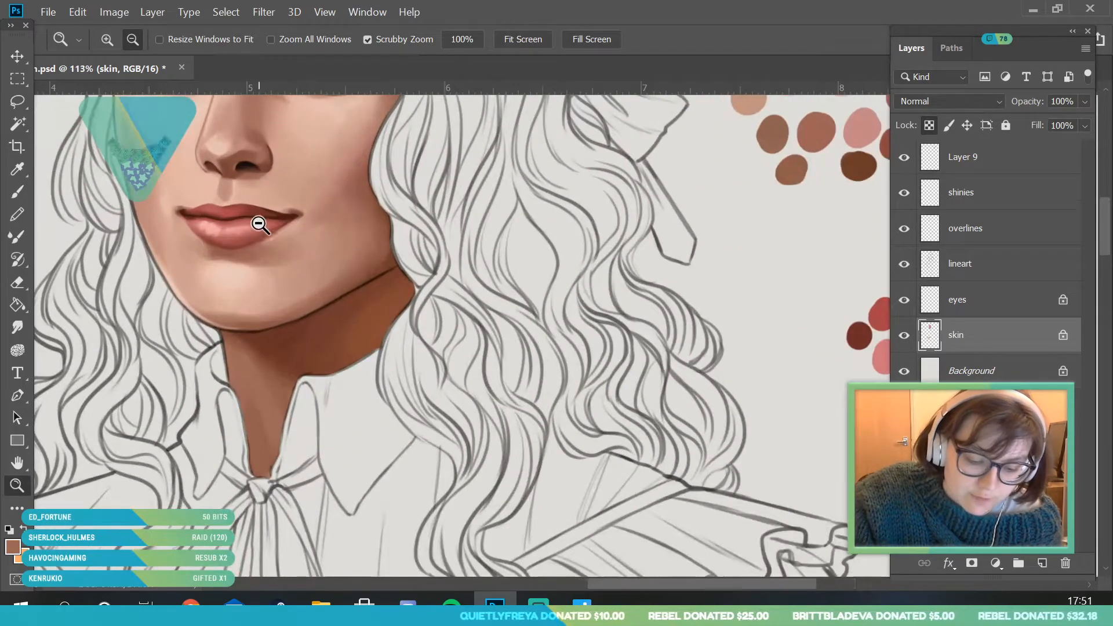
click(18, 168)
click(148, 183)
key(b)
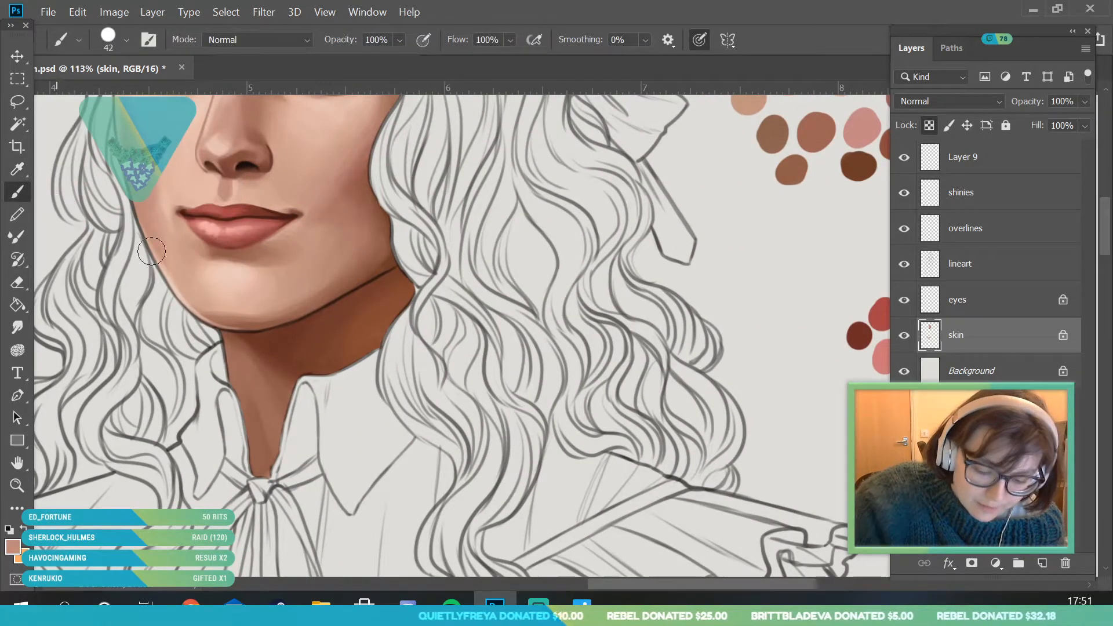
click(123, 42)
click(118, 91)
click(342, 438)
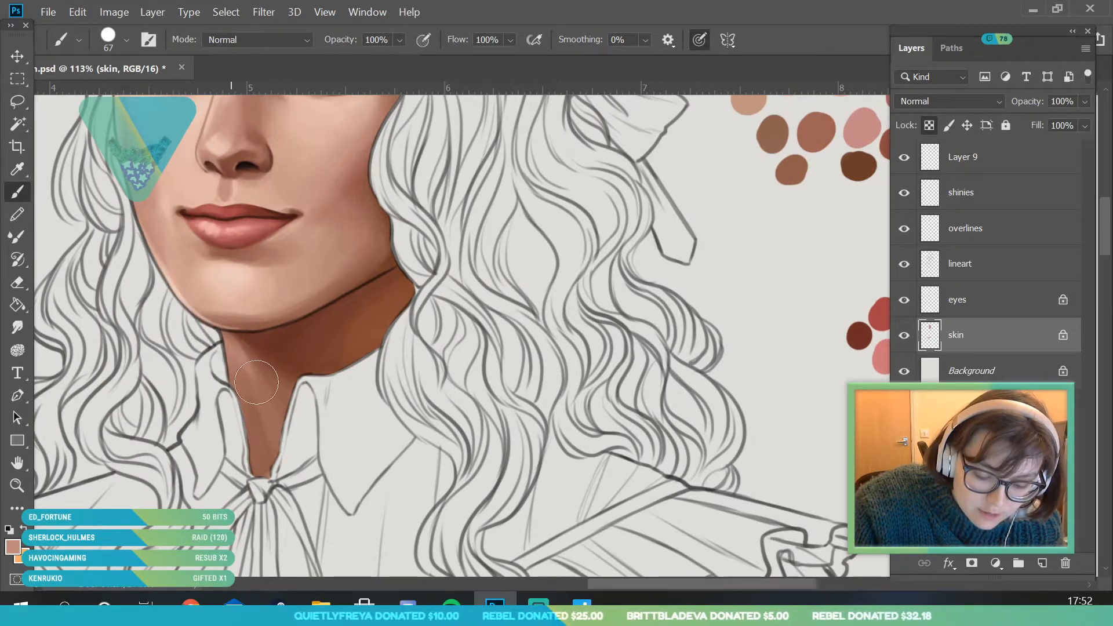
- Sample the muted pink below the chin and brush it along the outer edge of the neck at 67 px
click(21, 172)
click(240, 353)
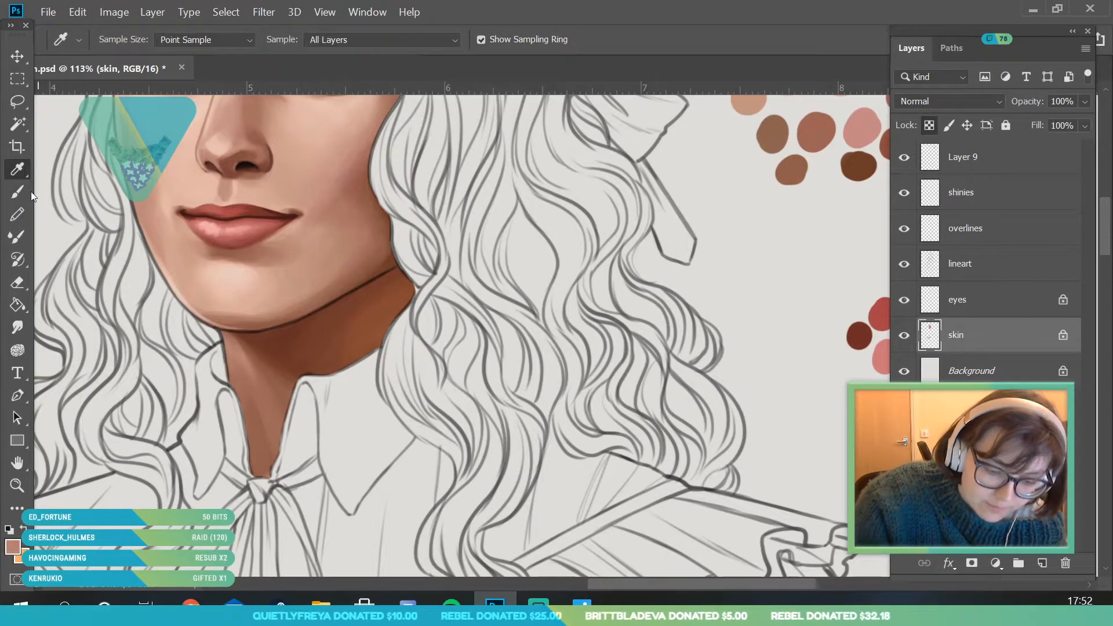
click(23, 193)
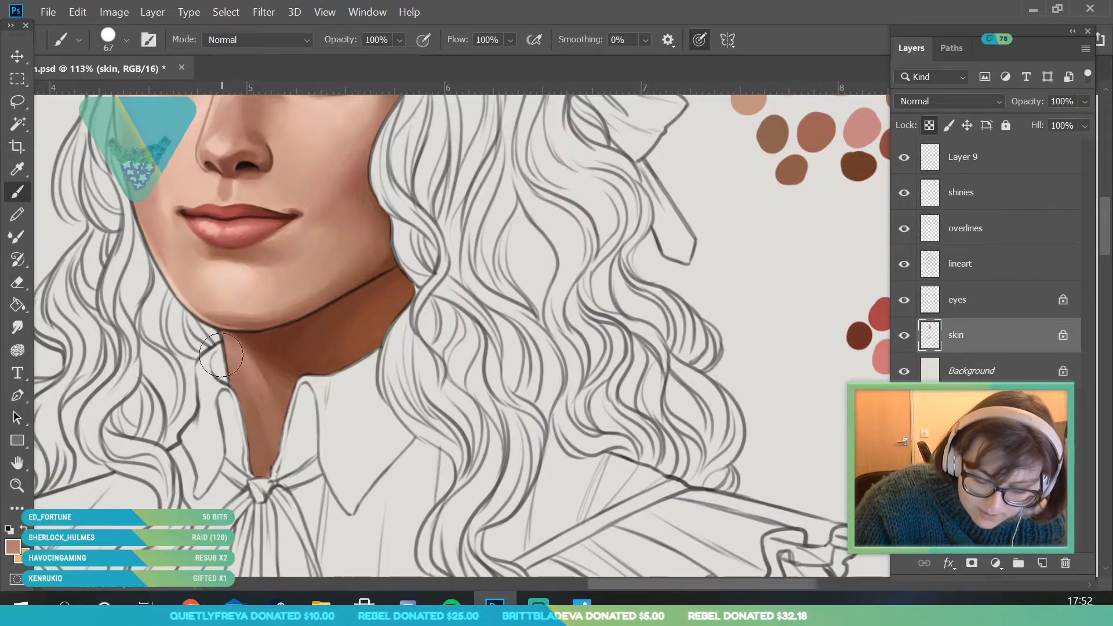
- Sample the dark brown beneath the jaw and paint the shadow along the underside of the jaw with a 12 px brush
key(i)
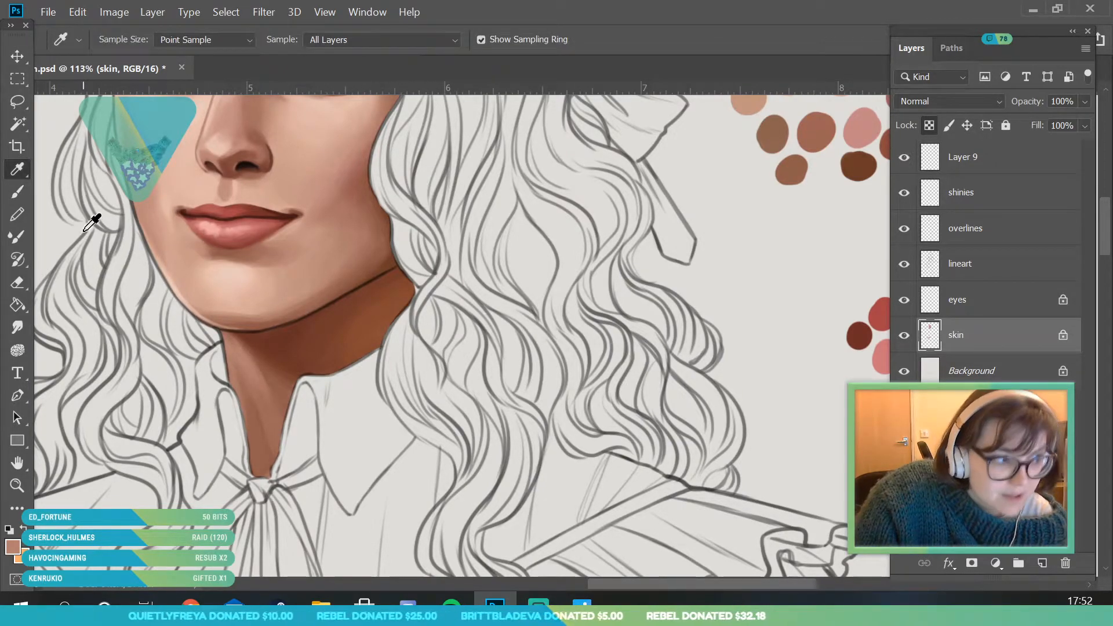
click(306, 322)
click(19, 193)
click(124, 40)
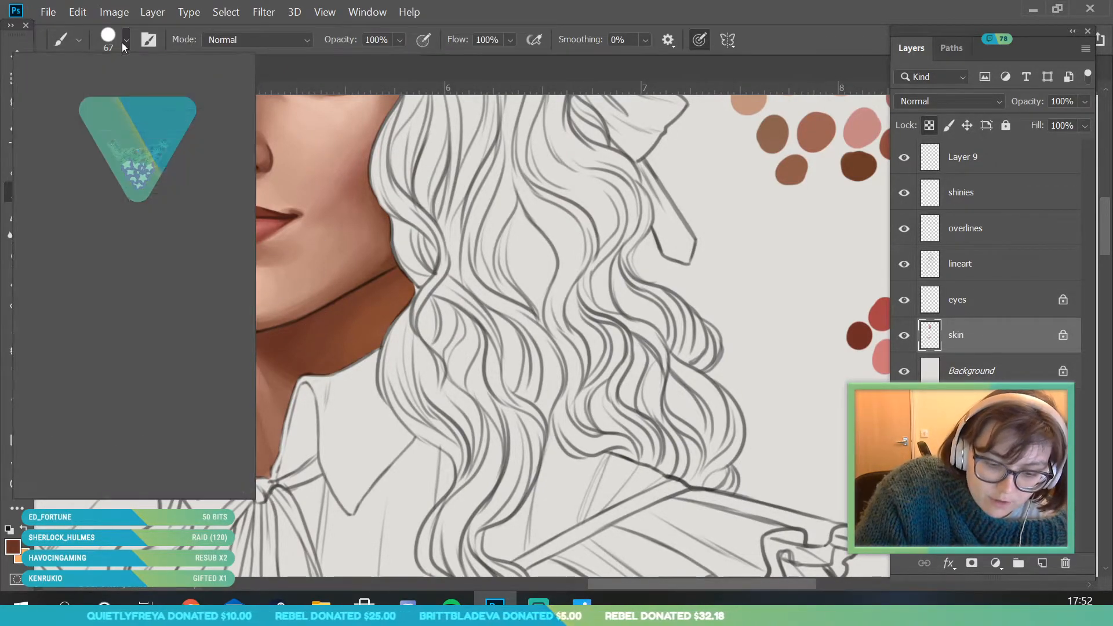
key(Return)
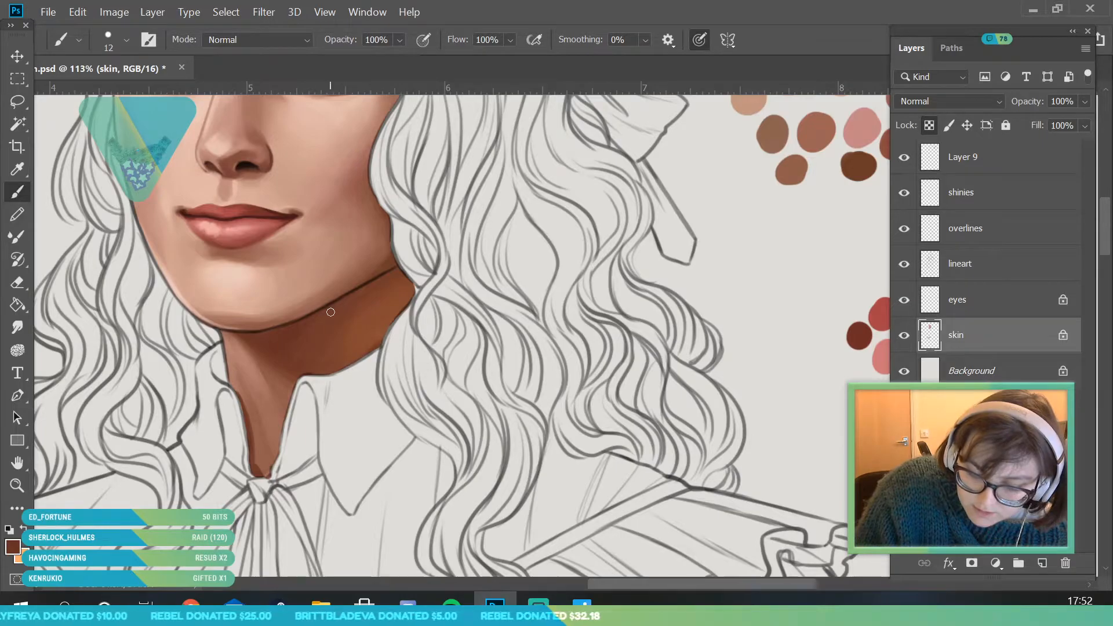
- Sample the shadow under the chin, pick a darker brown as the foreground colour, and deepen that shadow with the 12 px brush
click(18, 486)
mouse_move(235, 375)
mouse_down()
mouse_move(186, 382)
mouse_move(283, 365)
mouse_move(295, 378)
mouse_up()
click(17, 169)
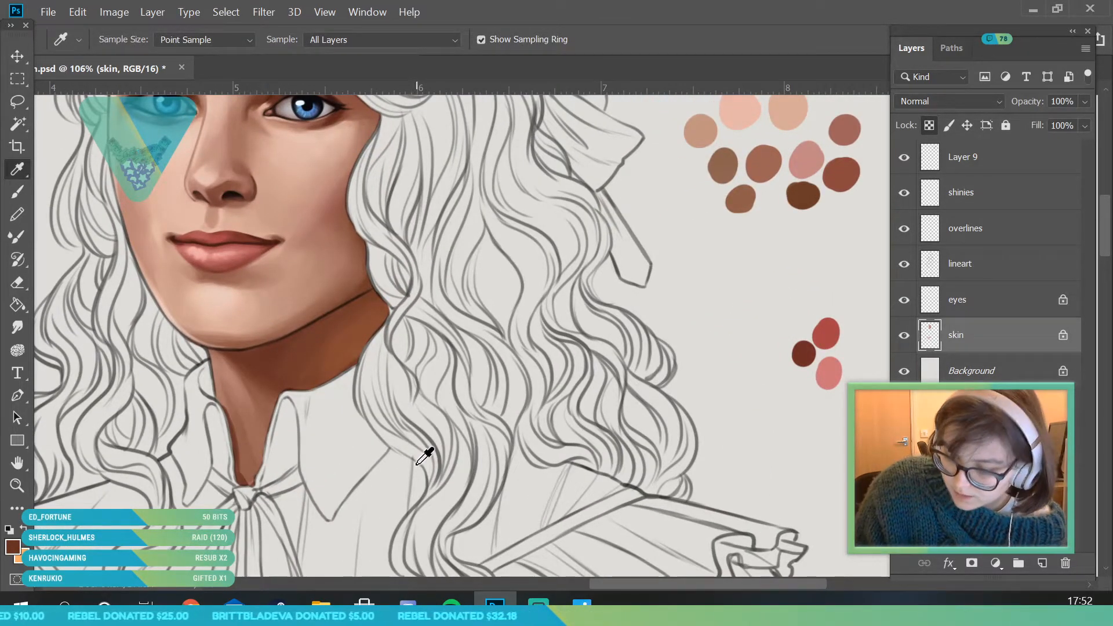
click(260, 356)
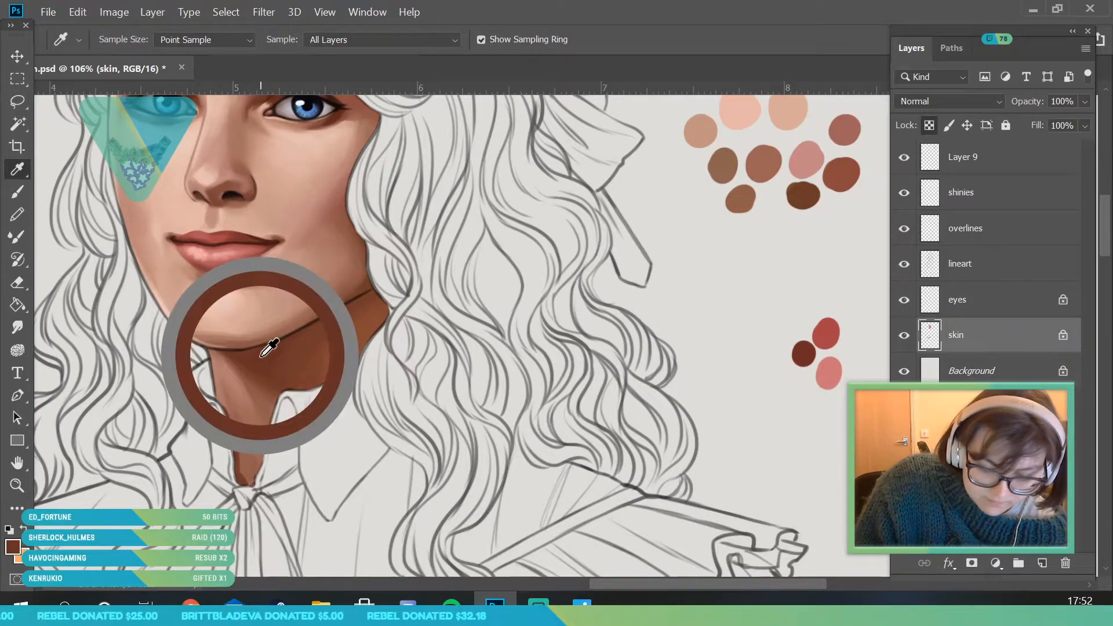
click(13, 548)
drag(799, 235, 806, 236)
click(1023, 79)
key(b)
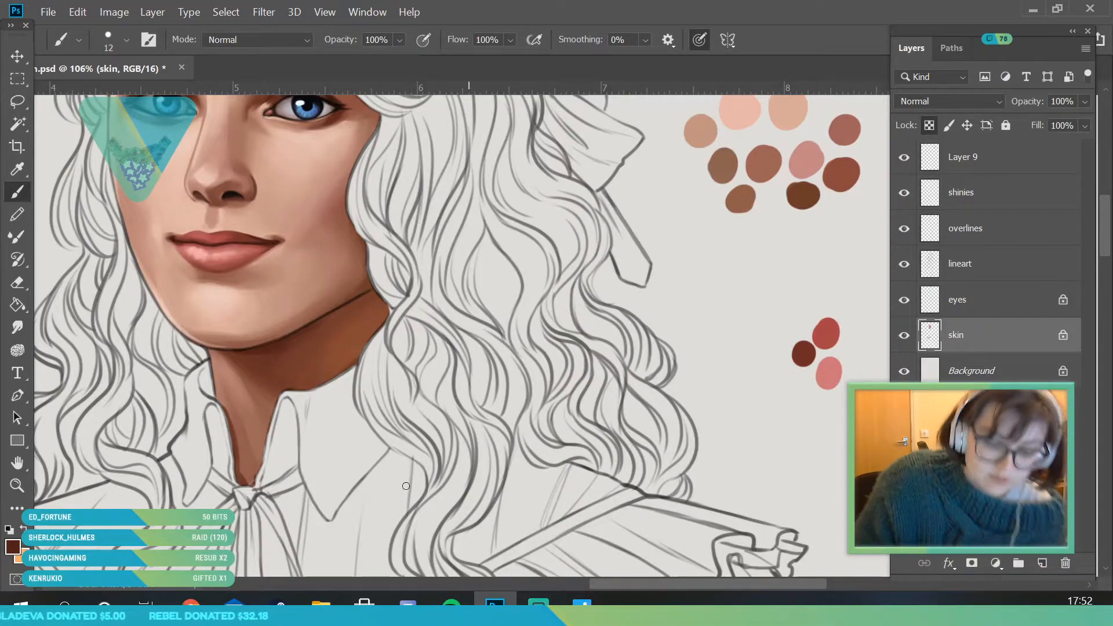
- On the overlines layer, paint over the dark jaw line with a brown sampled from the jaw's edge and a 7 px brush
click(23, 485)
drag(369, 355, 307, 496)
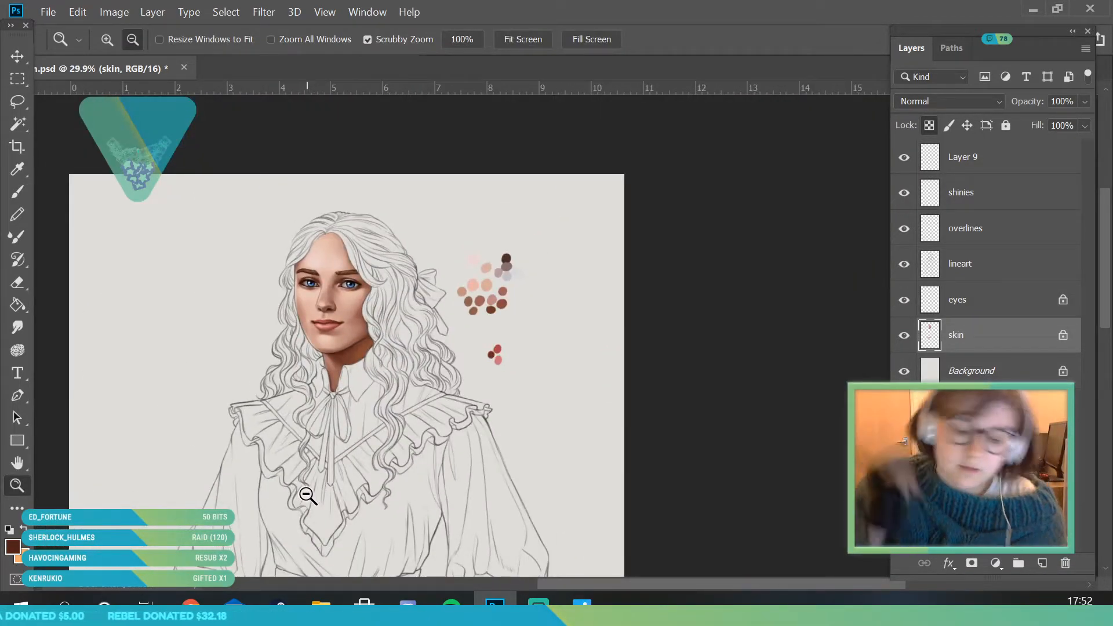
drag(351, 352, 383, 359)
drag(300, 335, 347, 421)
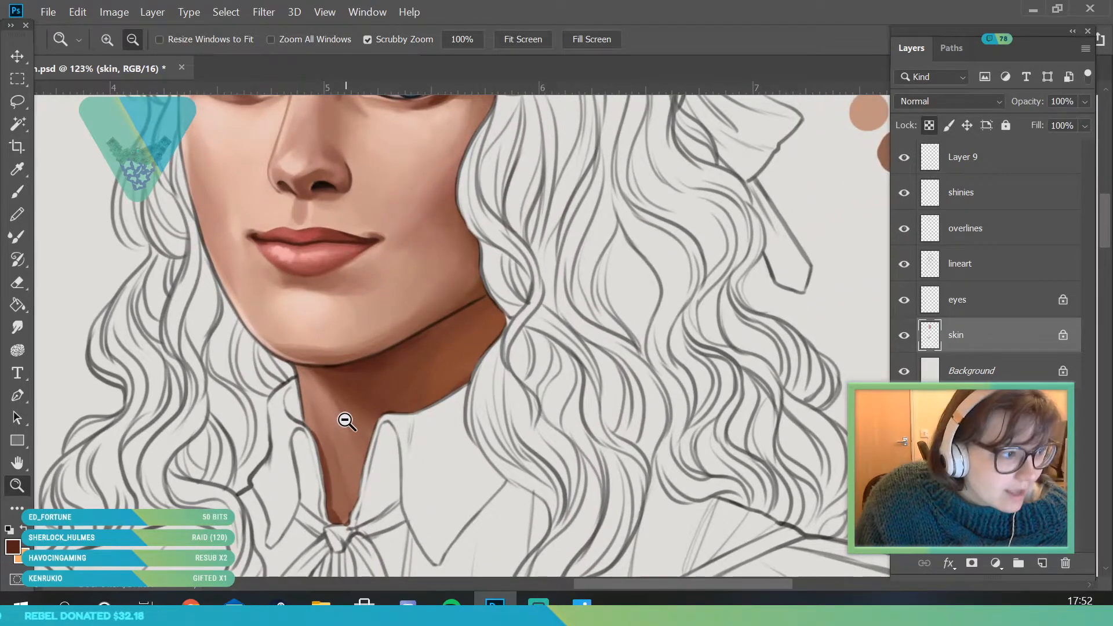
click(1016, 235)
drag(424, 351, 422, 358)
click(18, 168)
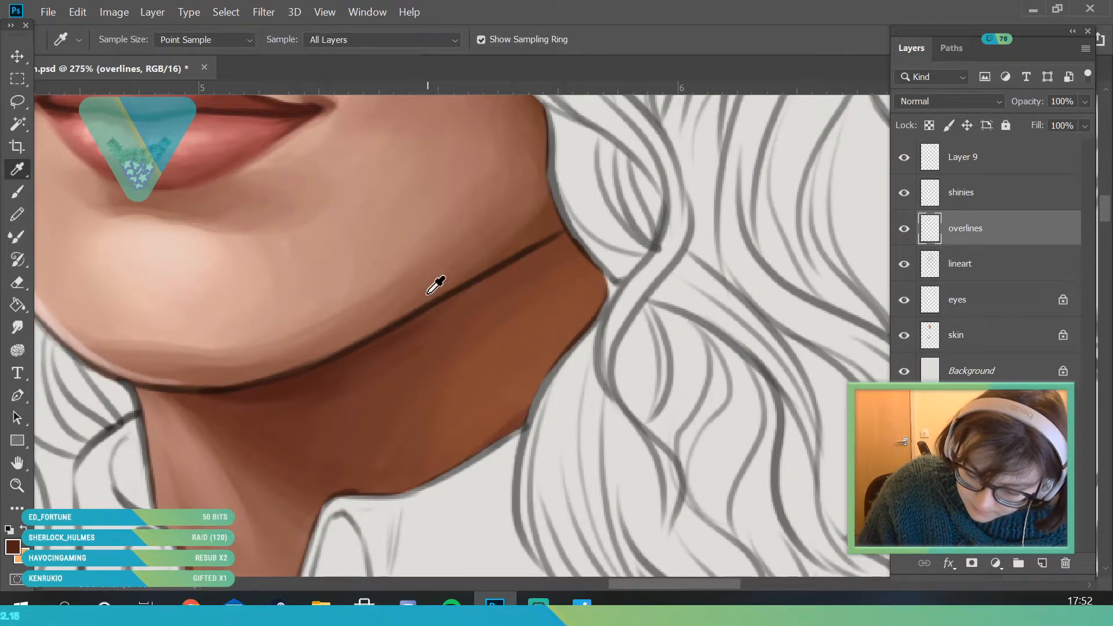
click(428, 293)
click(17, 191)
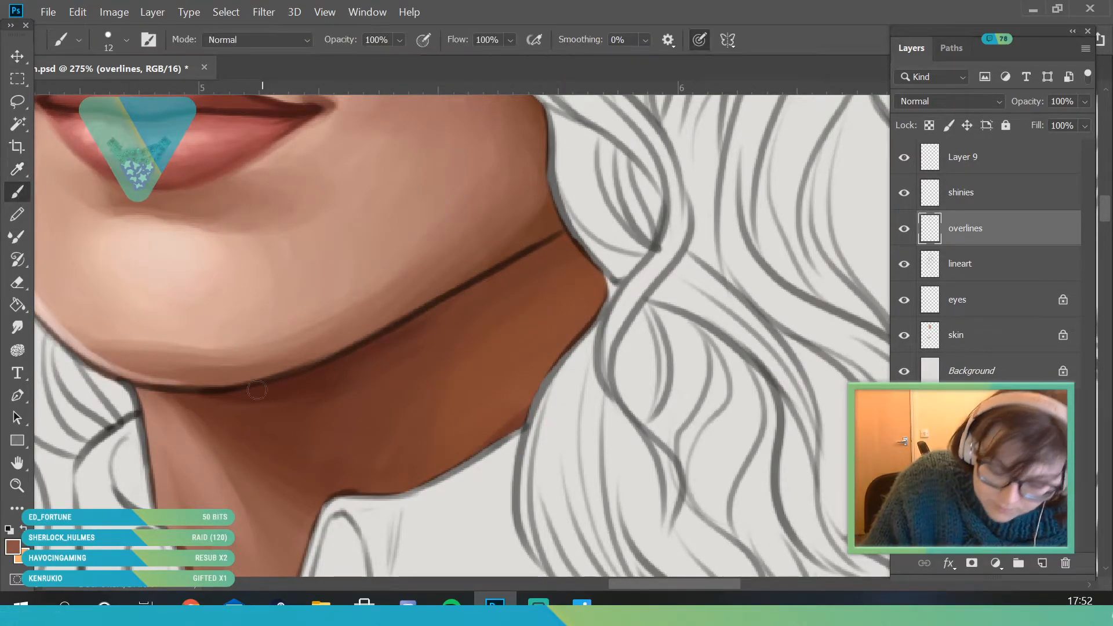
click(117, 54)
text(7)
key(Return)
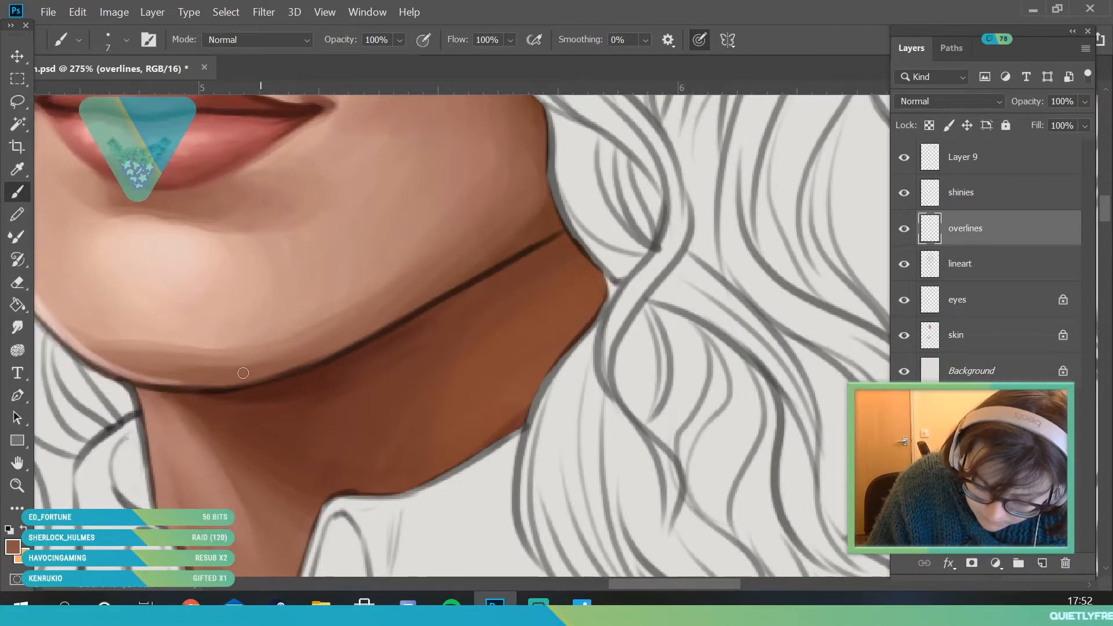
mouse_move(258, 381)
mouse_down()
mouse_move(498, 258)
mouse_move(365, 341)
mouse_move(545, 242)
mouse_up()
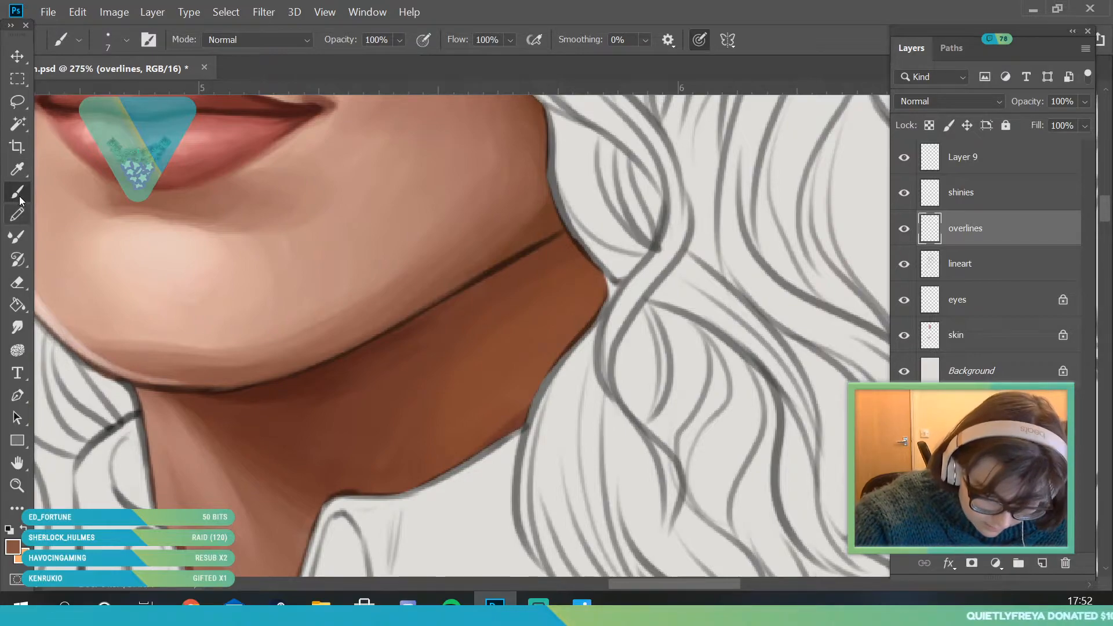
- Refine the line under the chin and jaw with a dark reddish brown and the 7 px brush
alt+click(211, 368)
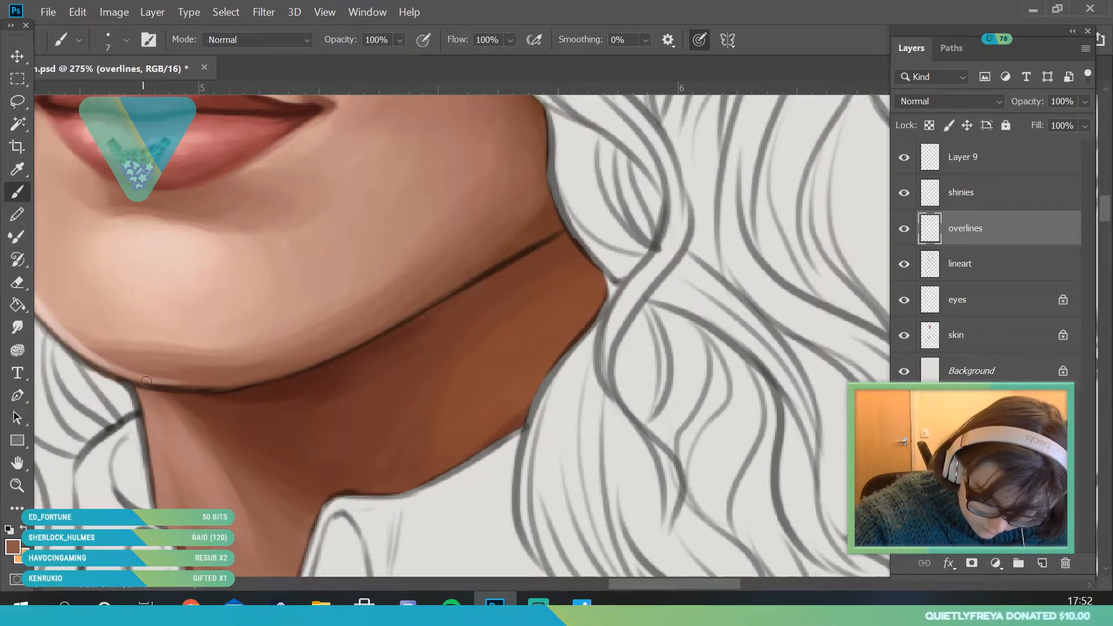
alt+click(313, 355)
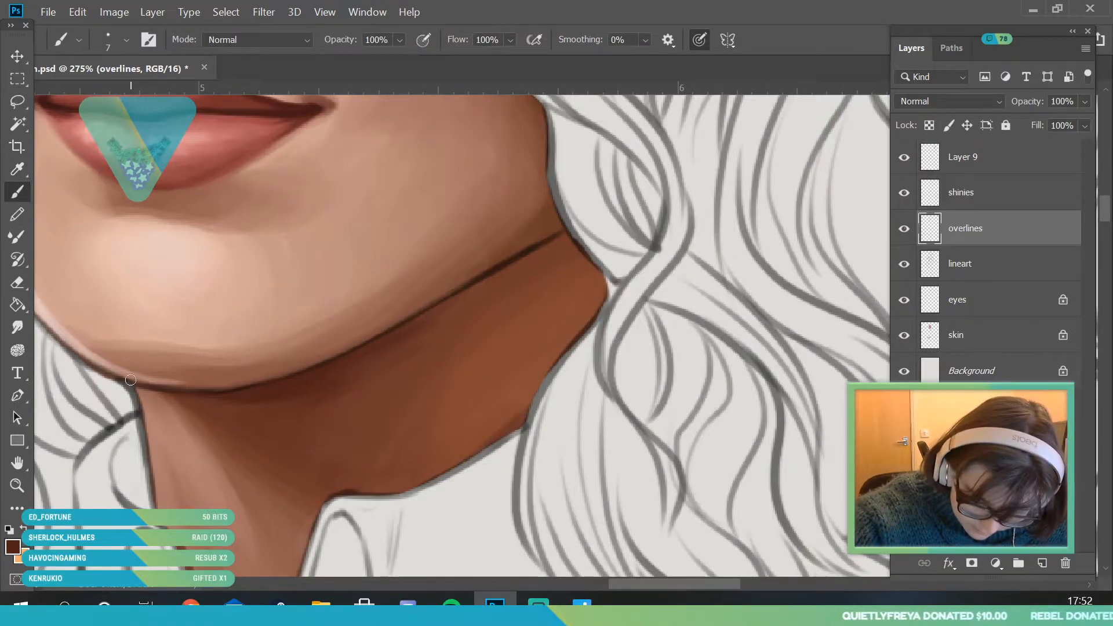
mouse_move(161, 388)
mouse_down()
mouse_move(276, 380)
mouse_move(335, 362)
mouse_up()
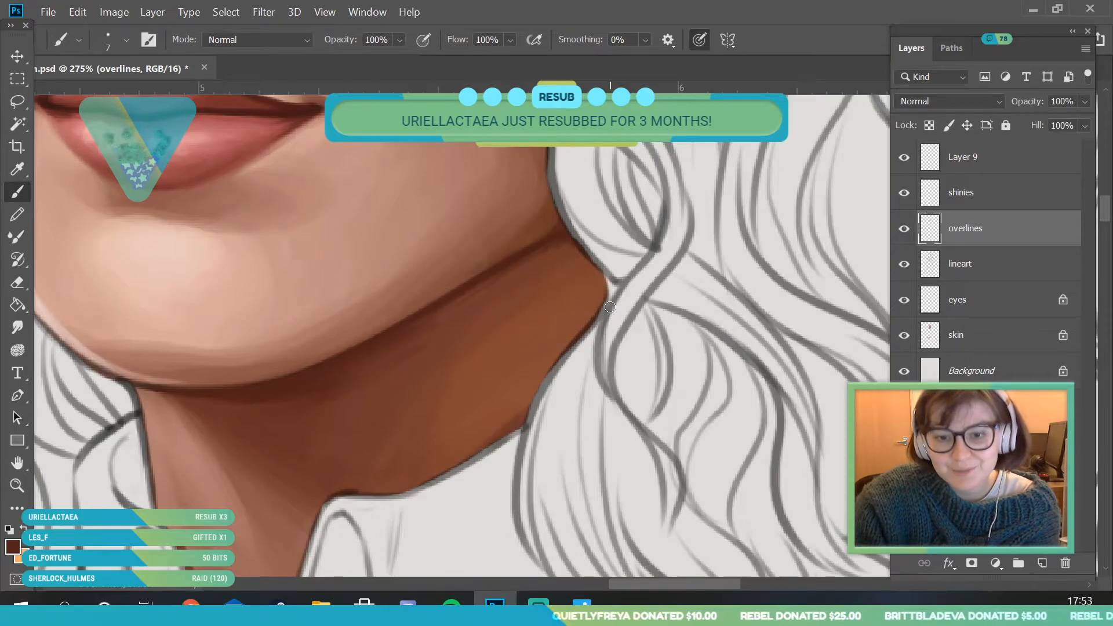
- Sample the dusty pink at the chin's lower edge and paint over the outline where the chin meets the neck
click(17, 487)
drag(307, 353, 256, 451)
drag(247, 272, 286, 325)
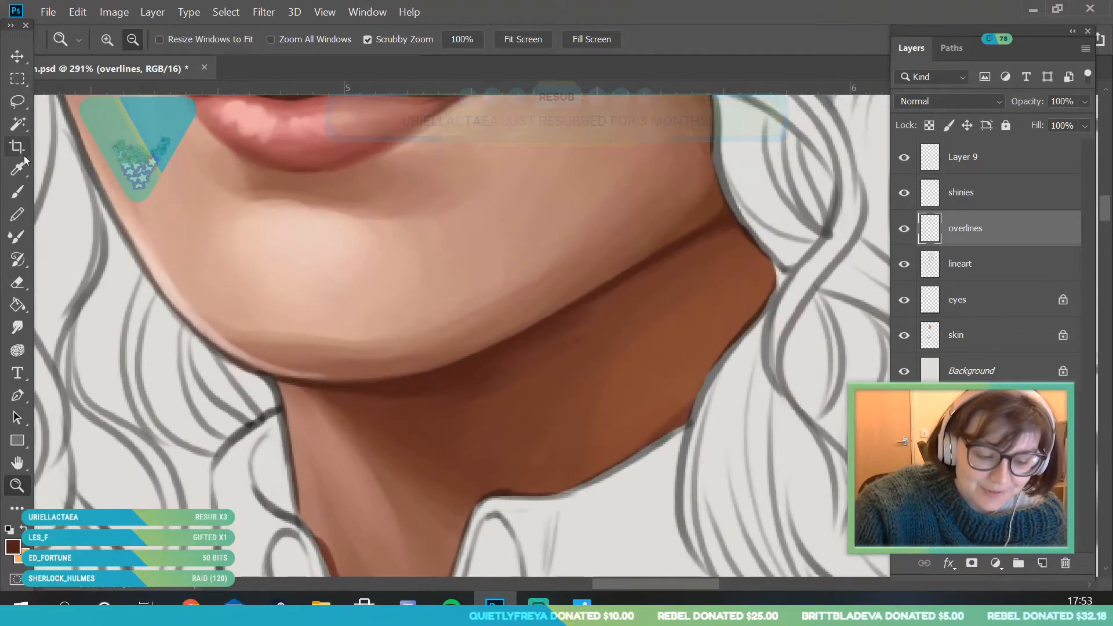
key(i)
click(265, 364)
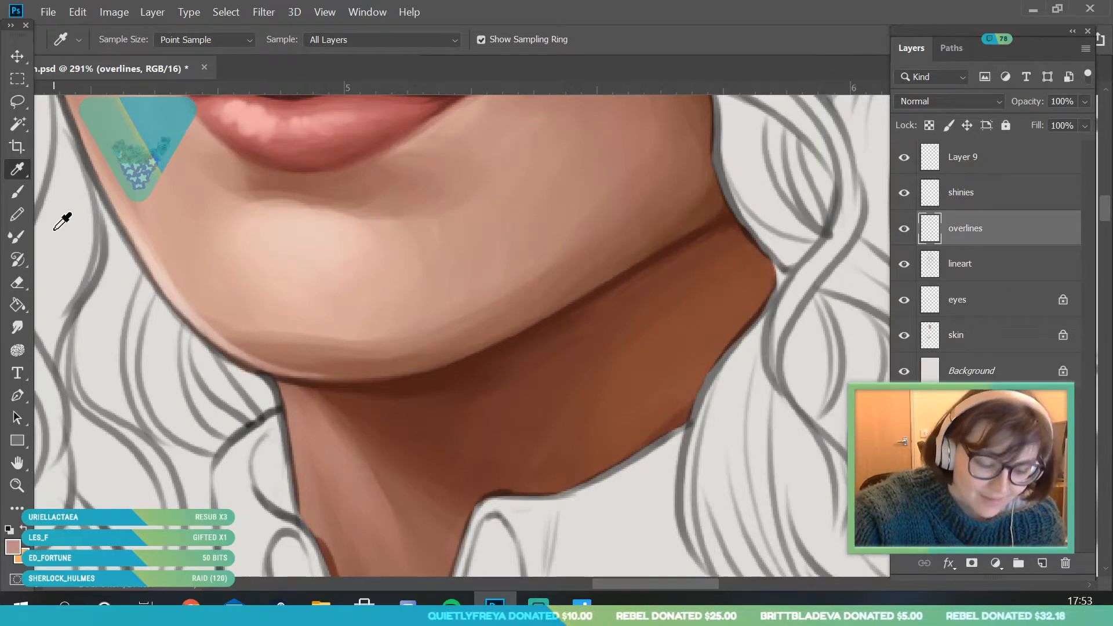
click(17, 191)
drag(248, 360, 255, 361)
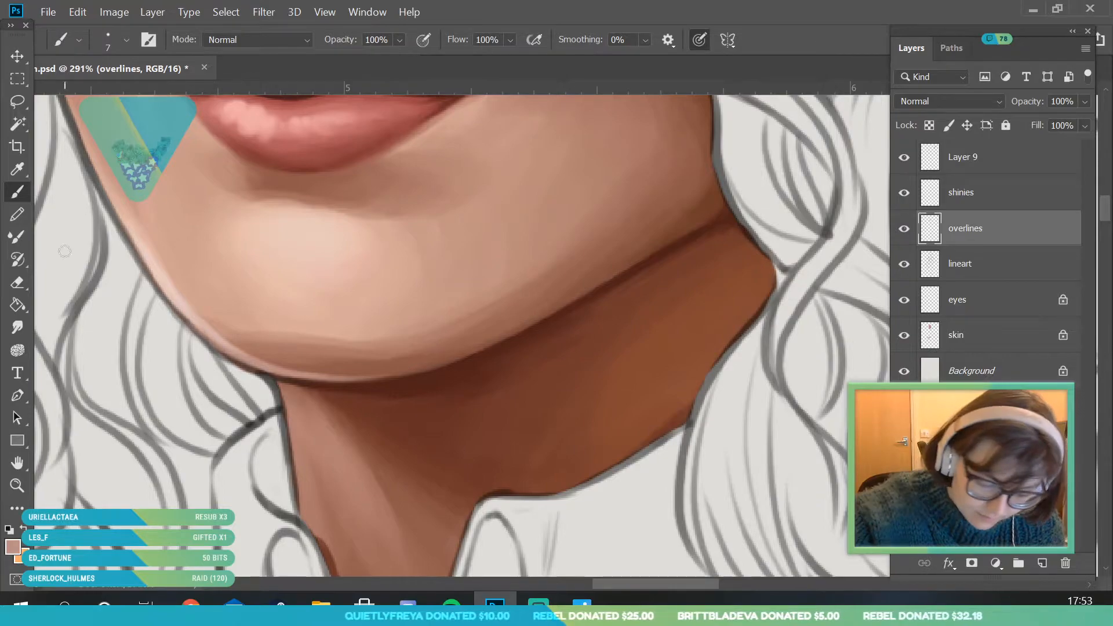
- Sample a pale pink from the lit edge of the jaw and brush it over the outline along the jaw's side
click(22, 487)
drag(234, 355, 186, 278)
drag(130, 244, 146, 254)
key(i)
click(237, 383)
click(18, 191)
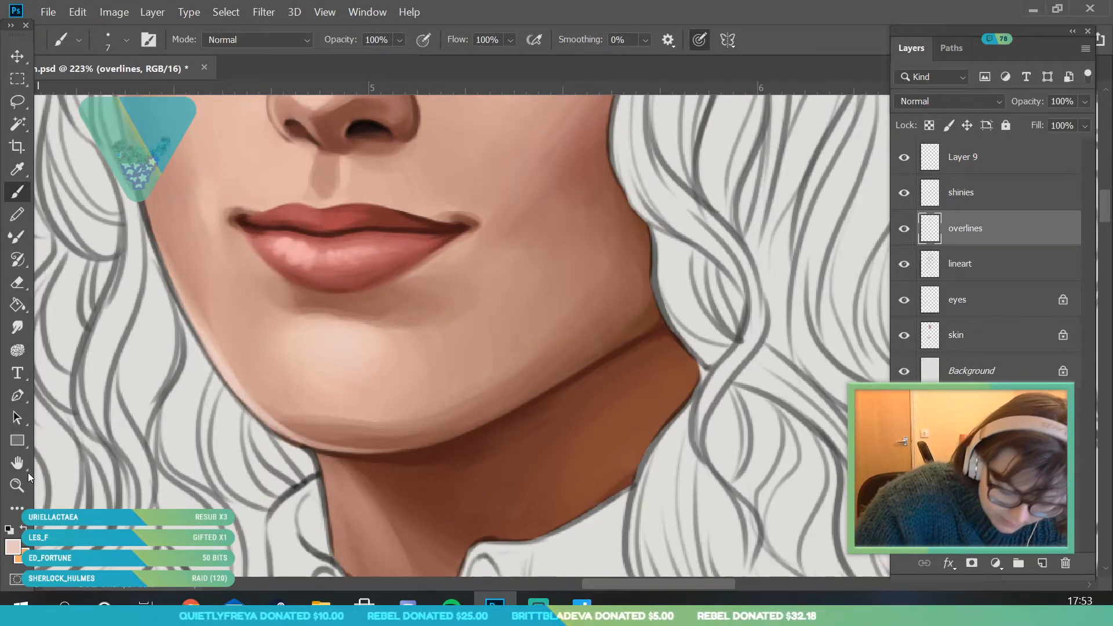
- Continue softening the face outline with the pale pink up the cheek to the temple beside the eyebrow
click(21, 486)
drag(198, 369, 152, 289)
drag(177, 212, 186, 166)
mouse_move(264, 270)
mouse_down()
mouse_move(219, 160)
mouse_move(295, 360)
mouse_up()
click(17, 191)
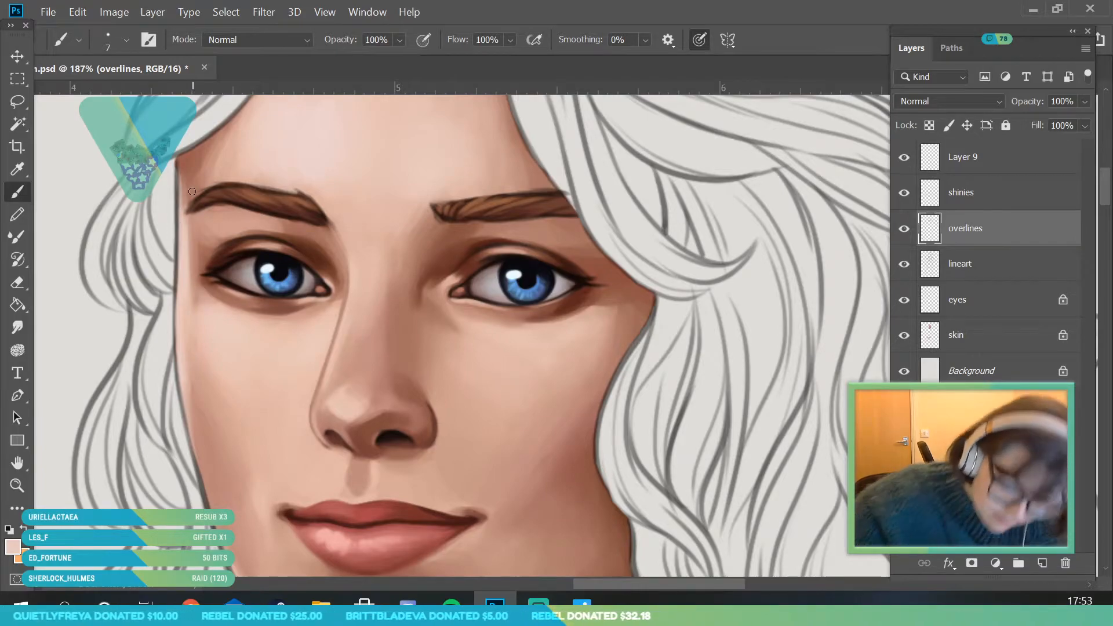
- On the skin layer, sample the reddish brown of the jaw shadow and cover both hands with it using a 190 px brush
click(18, 486)
mouse_move(256, 251)
mouse_down()
mouse_move(315, 333)
mouse_move(371, 355)
mouse_move(385, 262)
mouse_move(429, 389)
mouse_up()
drag(378, 227, 359, 272)
drag(389, 367, 396, 421)
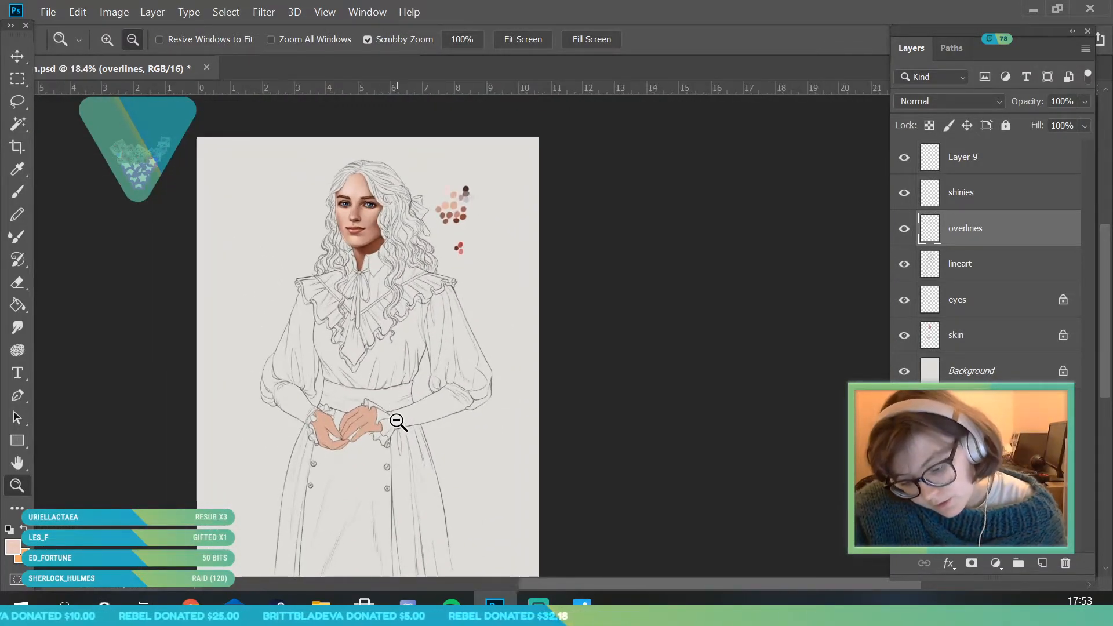
click(976, 342)
mouse_move(393, 374)
mouse_down()
mouse_move(413, 390)
mouse_move(390, 372)
mouse_move(393, 398)
mouse_move(374, 380)
mouse_up()
key(i)
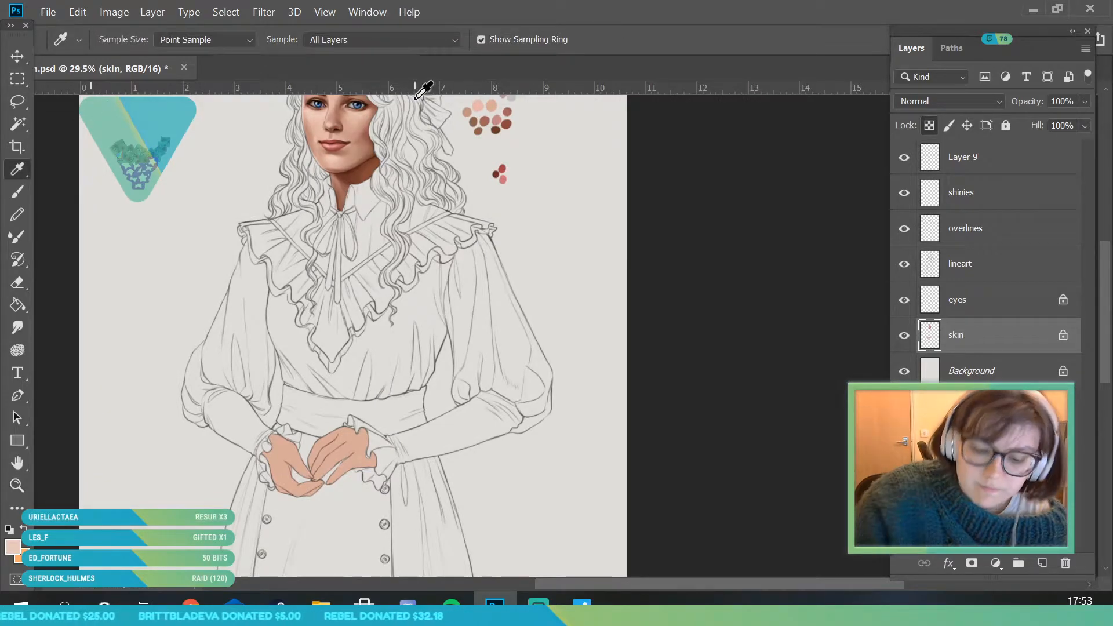
click(357, 163)
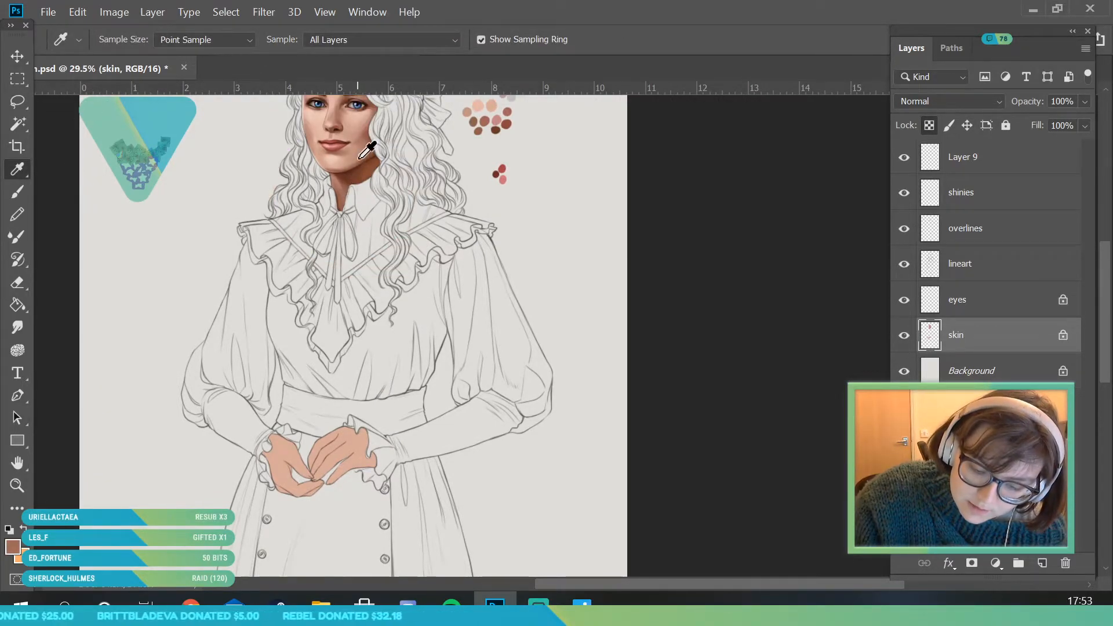
click(18, 192)
click(126, 39)
click(178, 92)
mouse_move(363, 454)
mouse_down()
mouse_move(368, 407)
mouse_move(356, 392)
mouse_move(272, 492)
mouse_up()
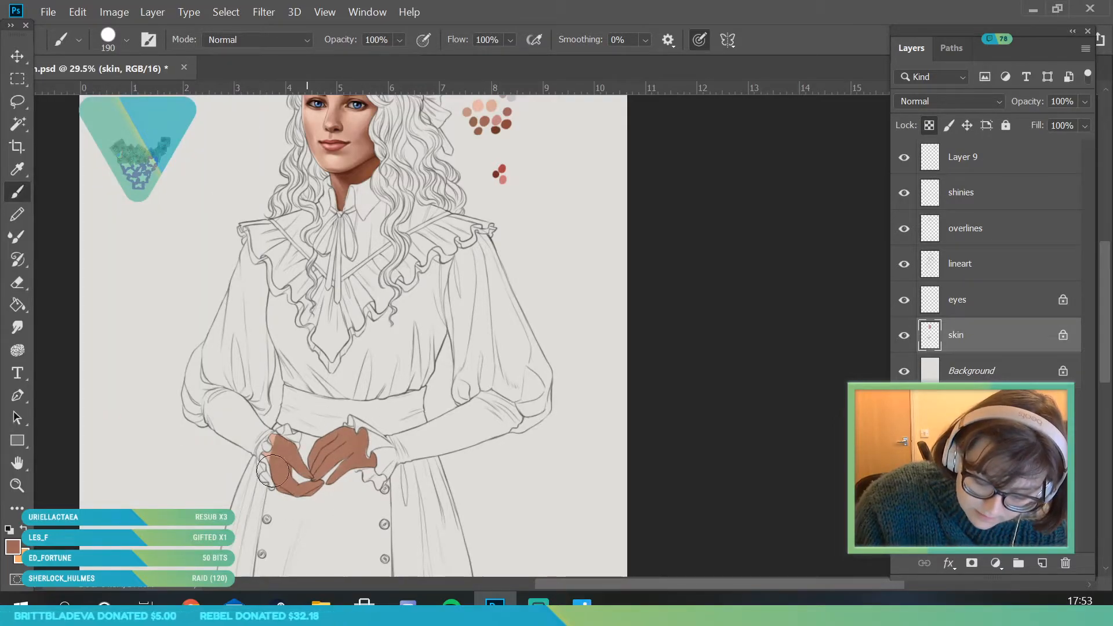
- Save the portrait file with the hands' base shadow in place
key(z)
alt+click(254, 440)
drag(343, 174, 376, 281)
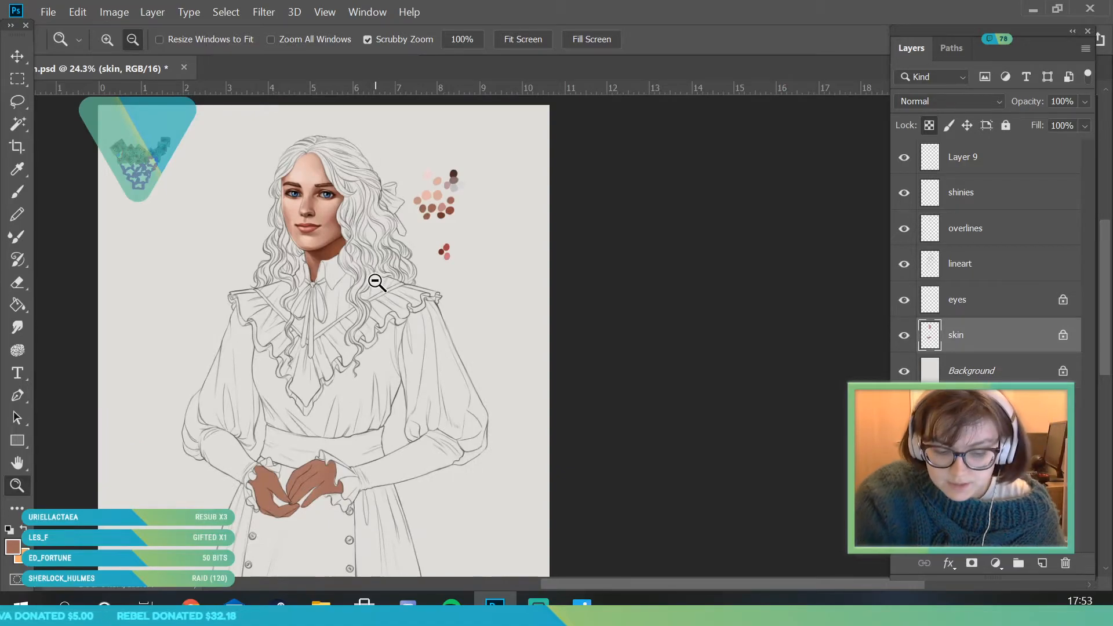
click(49, 12)
click(87, 181)
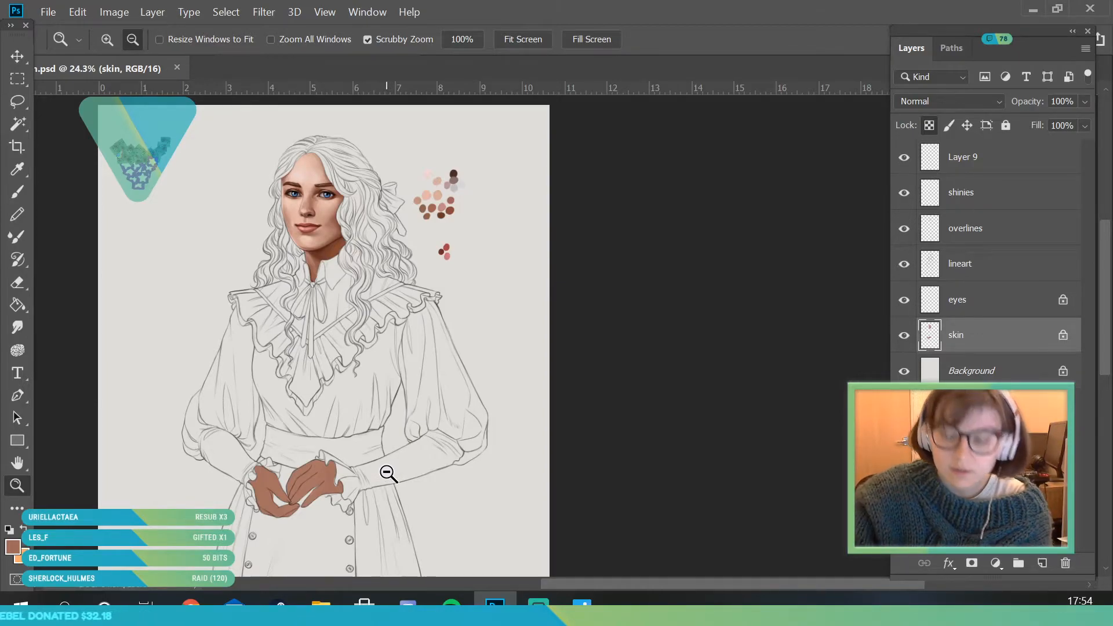
- Sample a light pink from the cheek beside the mouth and brush it onto the left hand's palm at 190 px
drag(335, 356, 360, 296)
click(18, 169)
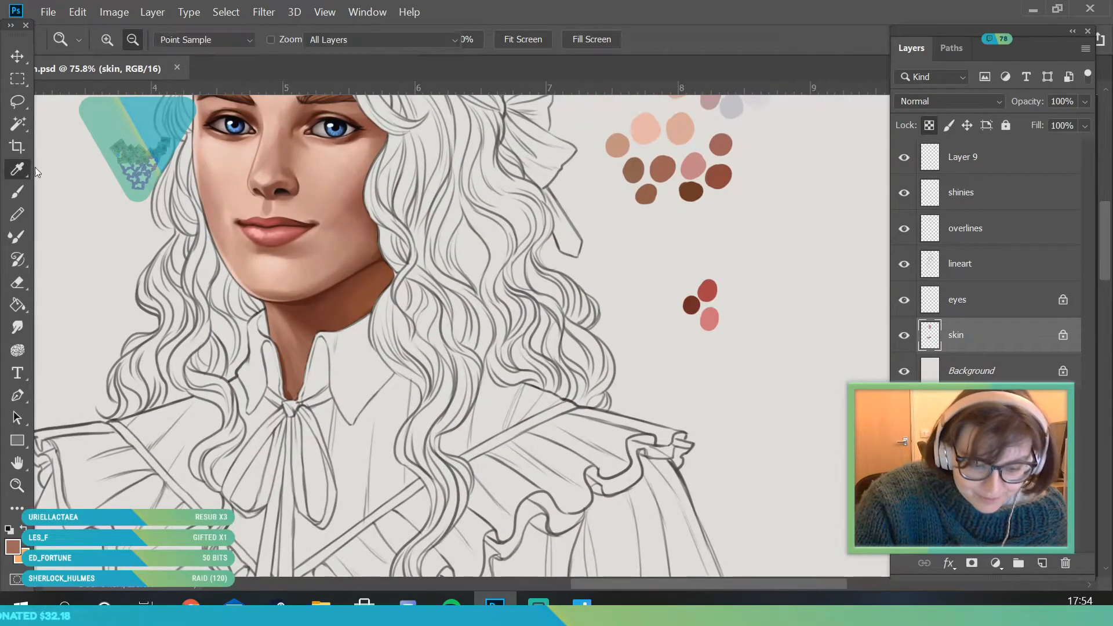
click(279, 316)
click(223, 224)
click(17, 486)
drag(260, 210, 256, 429)
mouse_move(235, 481)
mouse_down()
mouse_move(281, 558)
mouse_move(316, 548)
mouse_up()
click(17, 192)
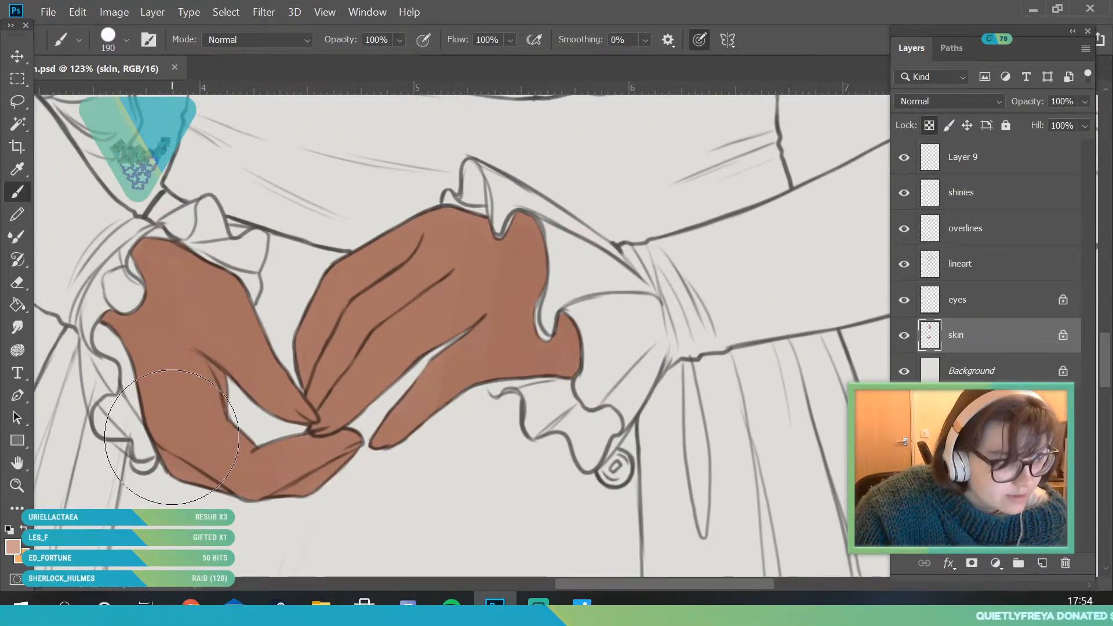
drag(168, 336, 195, 410)
mouse_move(209, 455)
mouse_down()
mouse_move(181, 418)
mouse_move(148, 332)
mouse_move(178, 416)
mouse_up()
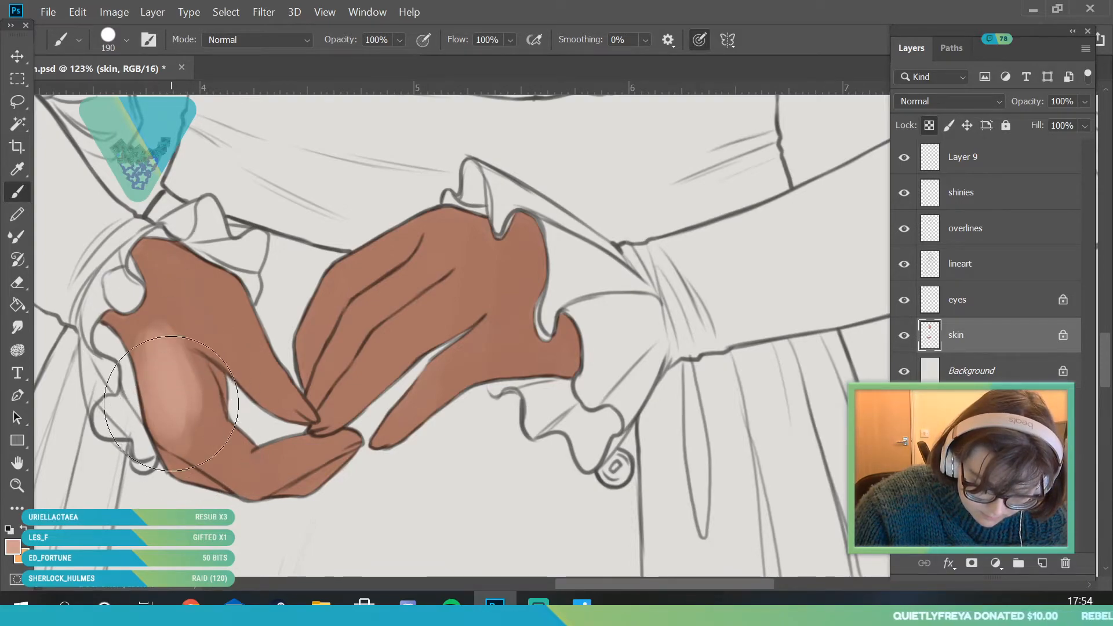
- Extend the light pink from the left hand's palm onto its lower finger with an 84 px brush
click(126, 40)
click(140, 94)
click(304, 222)
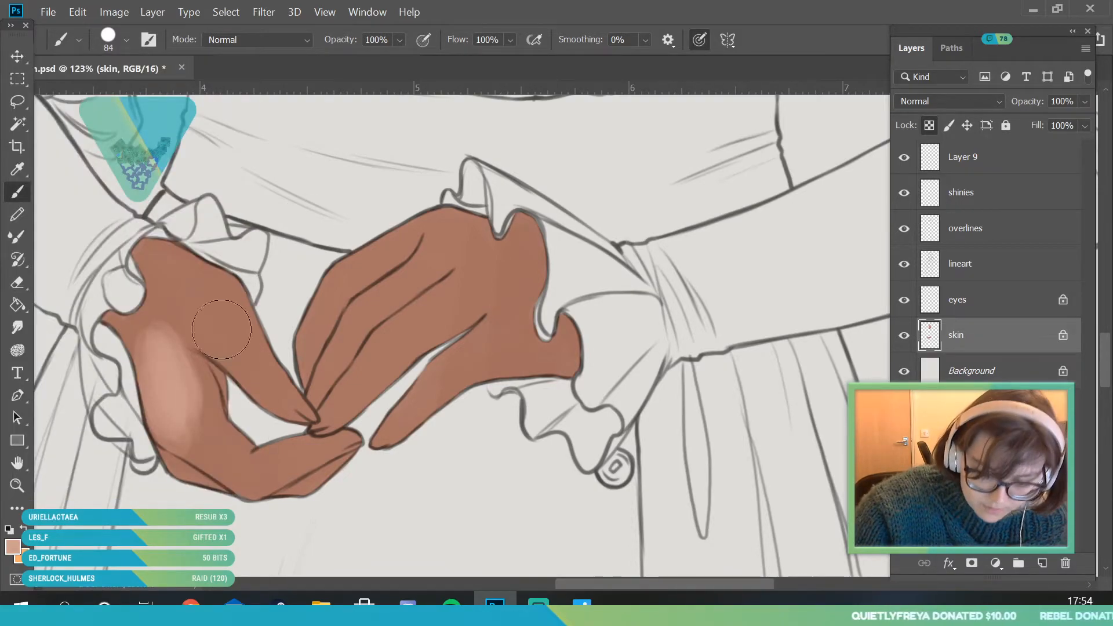
mouse_move(162, 385)
mouse_down()
mouse_move(186, 429)
mouse_move(244, 477)
mouse_move(209, 432)
mouse_move(240, 470)
mouse_up()
drag(283, 456, 248, 485)
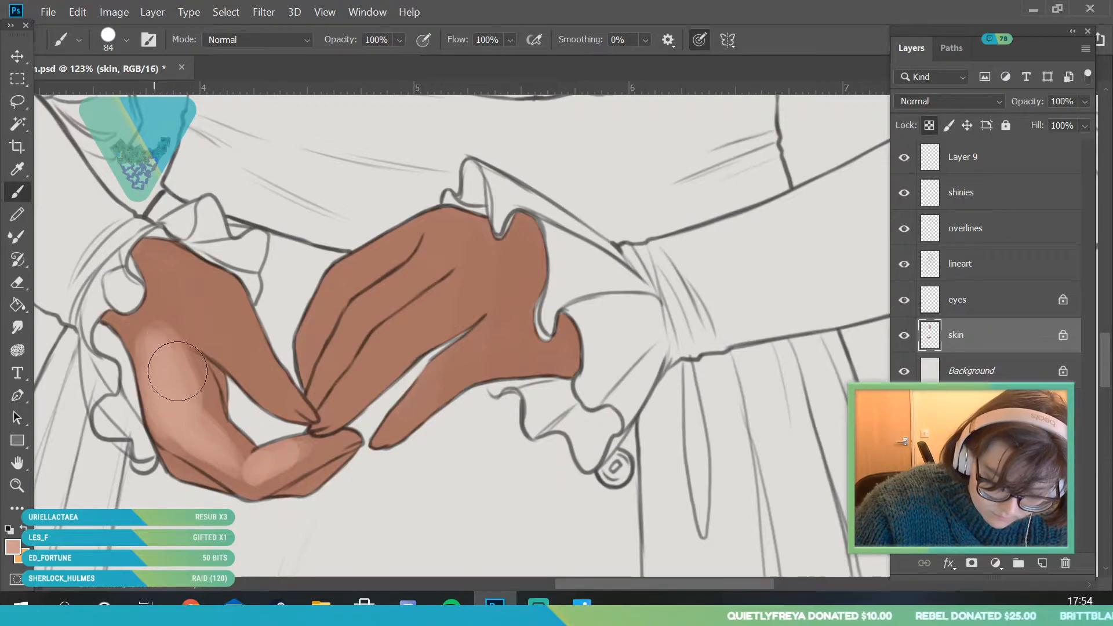
- Lighten the left hand's thumb and upper palm with a 155 px brush, and touch up the lower finger at 34 px
click(126, 40)
drag(143, 95, 169, 94)
click(305, 248)
mouse_move(226, 291)
mouse_down()
mouse_move(186, 278)
mouse_move(194, 283)
mouse_move(188, 260)
mouse_move(169, 263)
mouse_move(195, 393)
mouse_move(175, 327)
mouse_move(174, 302)
mouse_move(186, 328)
mouse_move(189, 317)
mouse_move(187, 283)
mouse_move(166, 260)
mouse_move(135, 346)
mouse_move(122, 327)
mouse_move(152, 283)
mouse_move(159, 310)
mouse_move(214, 280)
mouse_move(227, 305)
mouse_move(206, 305)
mouse_move(237, 346)
mouse_move(217, 266)
mouse_move(212, 295)
mouse_move(292, 410)
mouse_move(210, 294)
mouse_move(313, 424)
mouse_up()
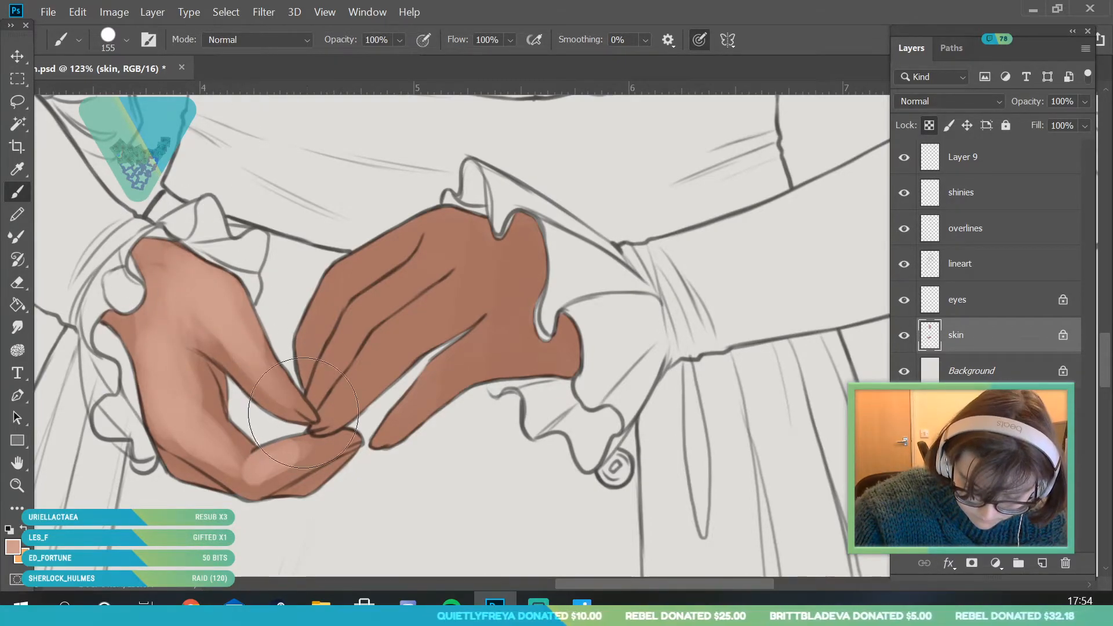
click(126, 39)
drag(117, 89, 107, 90)
key(Return)
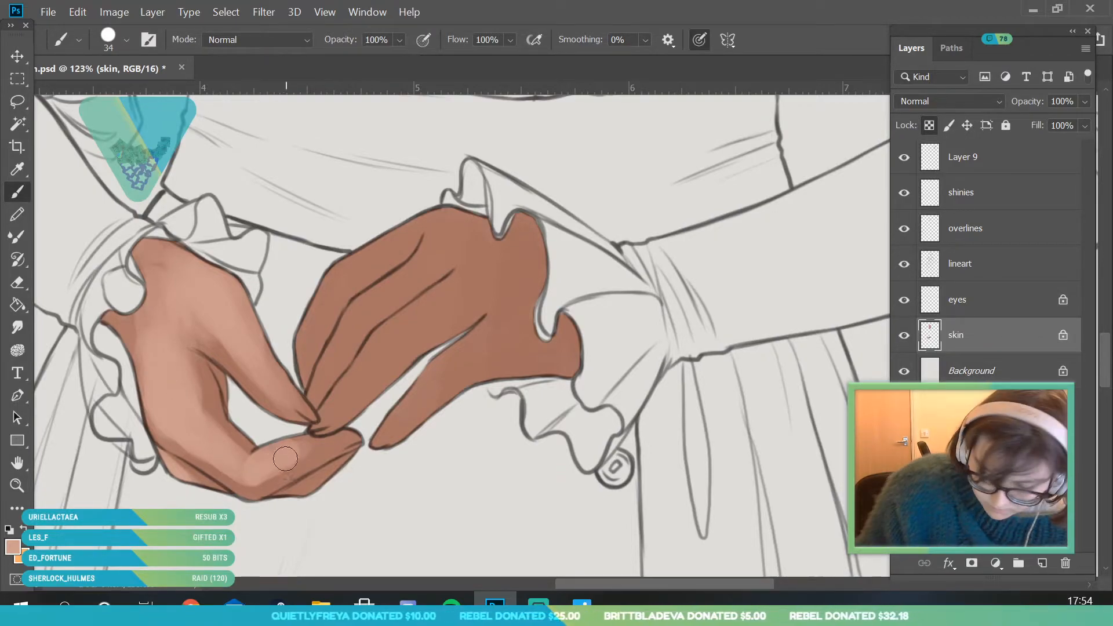
- Paint light pink highlights over the right hand's knuckles and fingers, starting with a 50 px brush and continuing at 155 px
click(125, 40)
drag(122, 92, 126, 93)
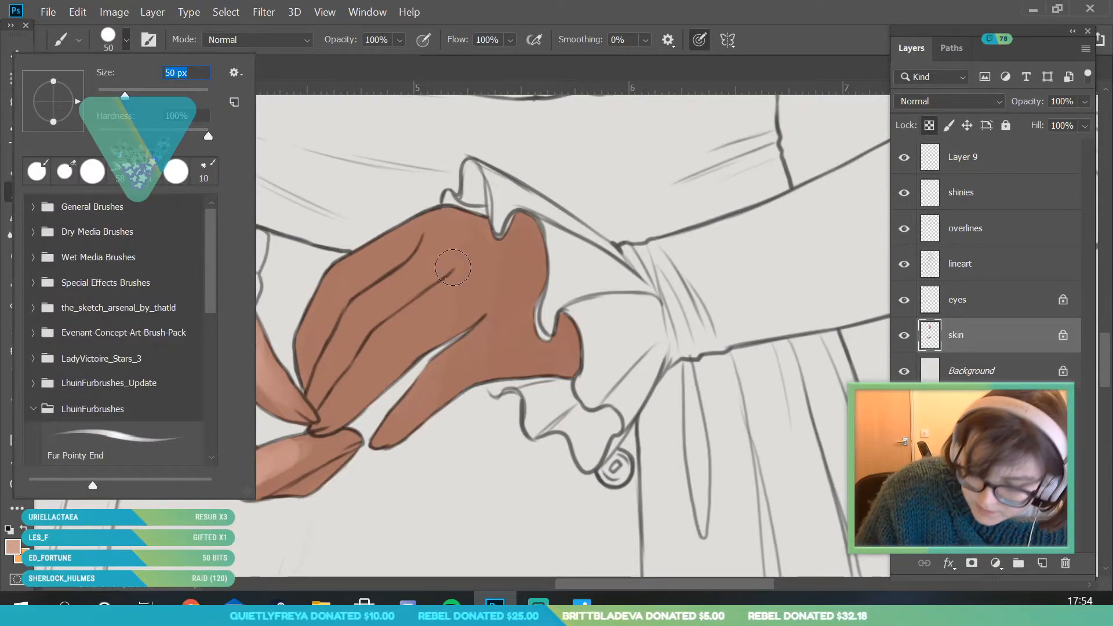
click(444, 232)
mouse_move(449, 225)
mouse_down()
mouse_move(434, 263)
mouse_move(429, 236)
mouse_move(451, 228)
mouse_move(441, 255)
mouse_move(457, 227)
mouse_move(362, 309)
mouse_up()
click(125, 40)
click(447, 242)
mouse_move(483, 267)
mouse_down()
mouse_move(398, 328)
mouse_move(455, 291)
mouse_up()
mouse_move(525, 311)
mouse_down()
mouse_move(514, 325)
mouse_move(511, 310)
mouse_move(462, 336)
mouse_move(433, 387)
mouse_up()
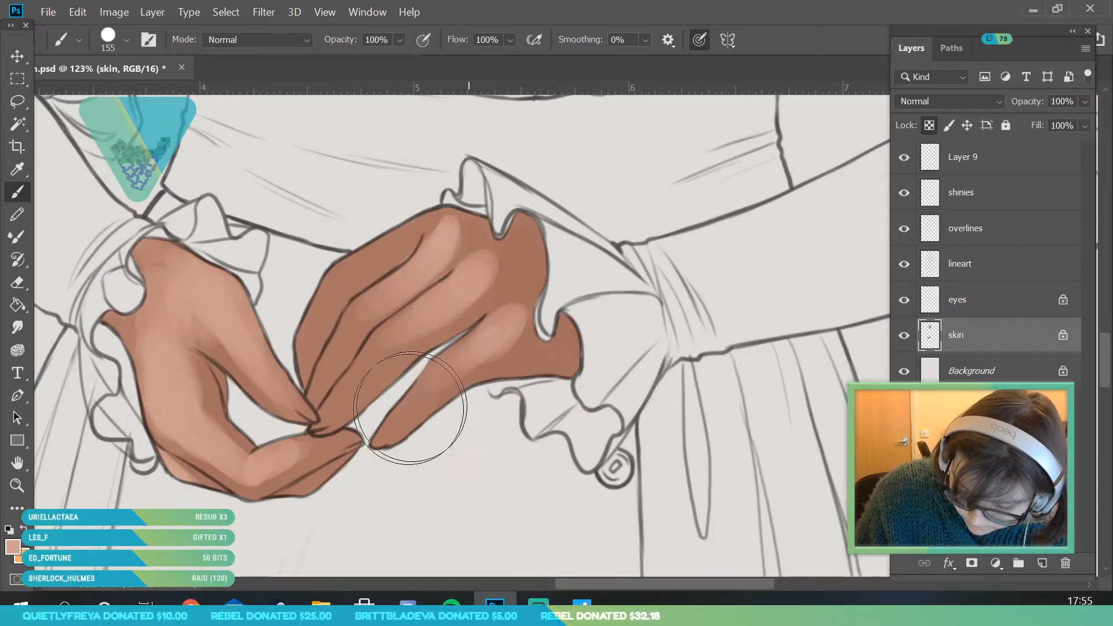
- Spread the light pink across the back and fingers of the right hand with 155 px and 108 px brushes
mouse_move(409, 231)
mouse_down()
mouse_move(400, 214)
mouse_move(394, 243)
mouse_move(435, 254)
mouse_move(417, 215)
mouse_move(447, 248)
mouse_move(440, 267)
mouse_move(503, 310)
mouse_move(499, 273)
mouse_move(510, 278)
mouse_move(493, 249)
mouse_move(462, 383)
mouse_up()
click(114, 46)
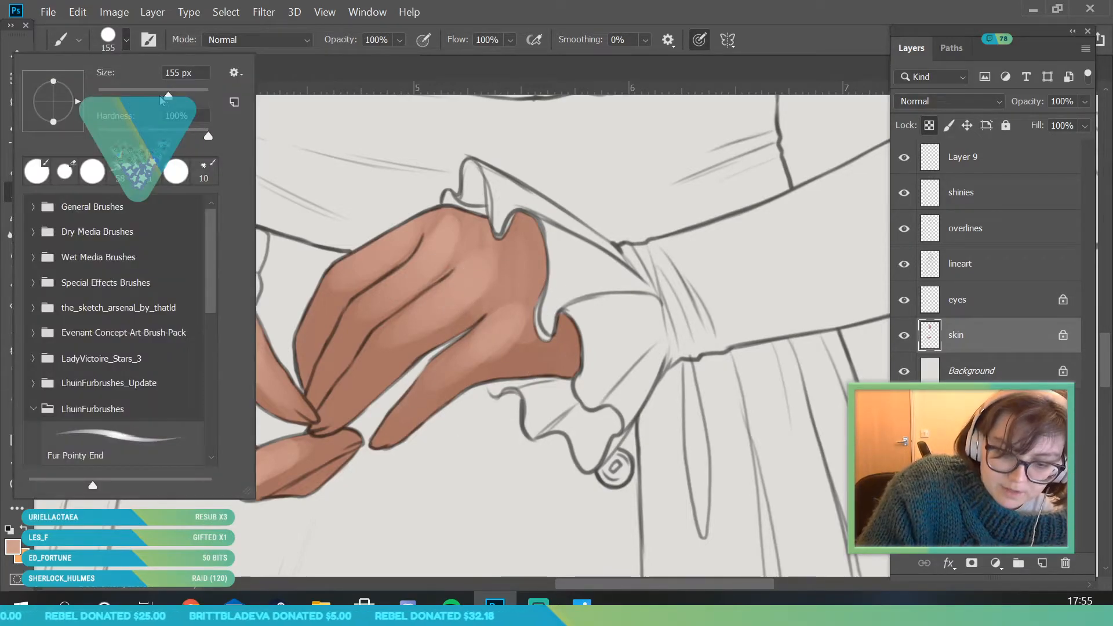
drag(490, 323, 479, 328)
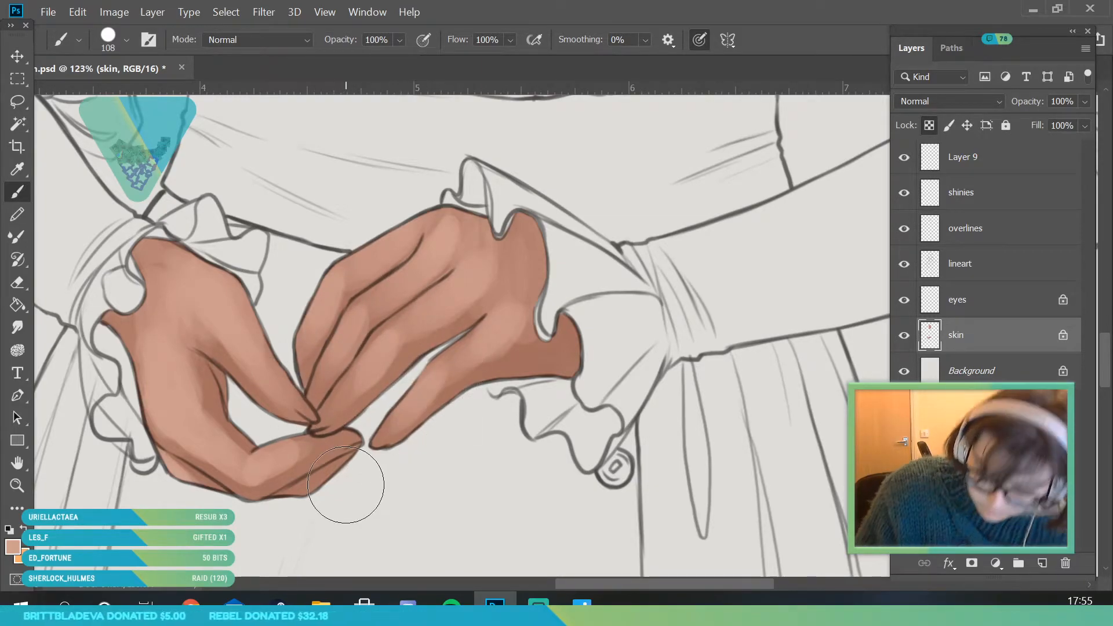
- Refine the light pink along the right hand's fingers and the creases between them with a 42 px brush
click(25, 486)
drag(294, 328, 234, 532)
drag(417, 353, 377, 395)
mouse_move(398, 354)
mouse_down()
mouse_move(471, 488)
mouse_move(499, 504)
mouse_up()
drag(260, 278, 283, 391)
click(21, 194)
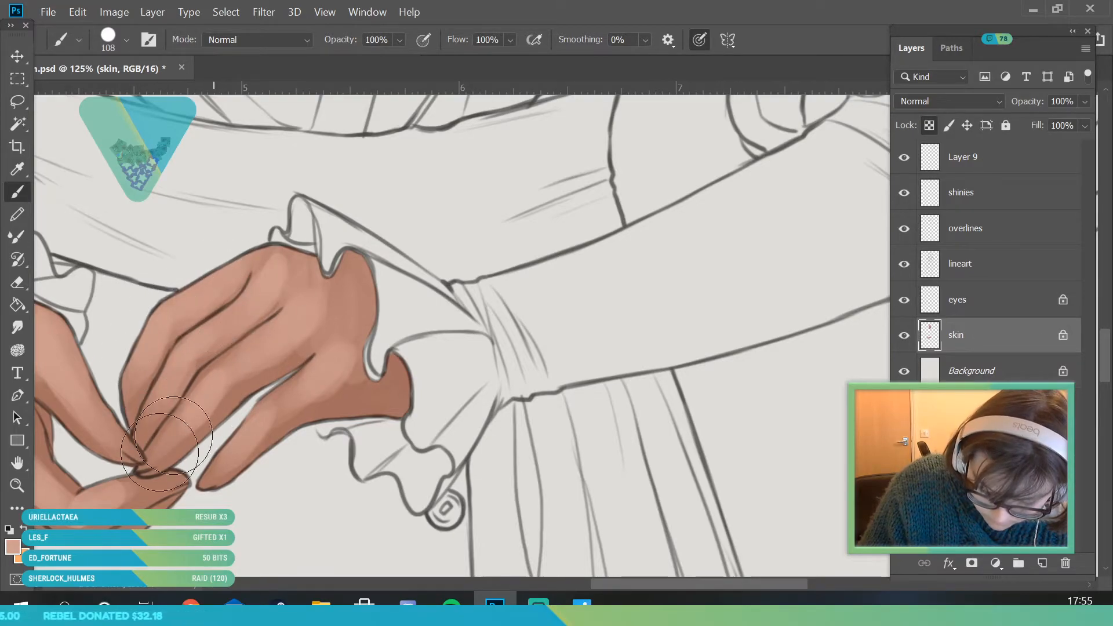
click(126, 40)
click(135, 91)
click(280, 180)
click(127, 40)
click(120, 91)
click(281, 168)
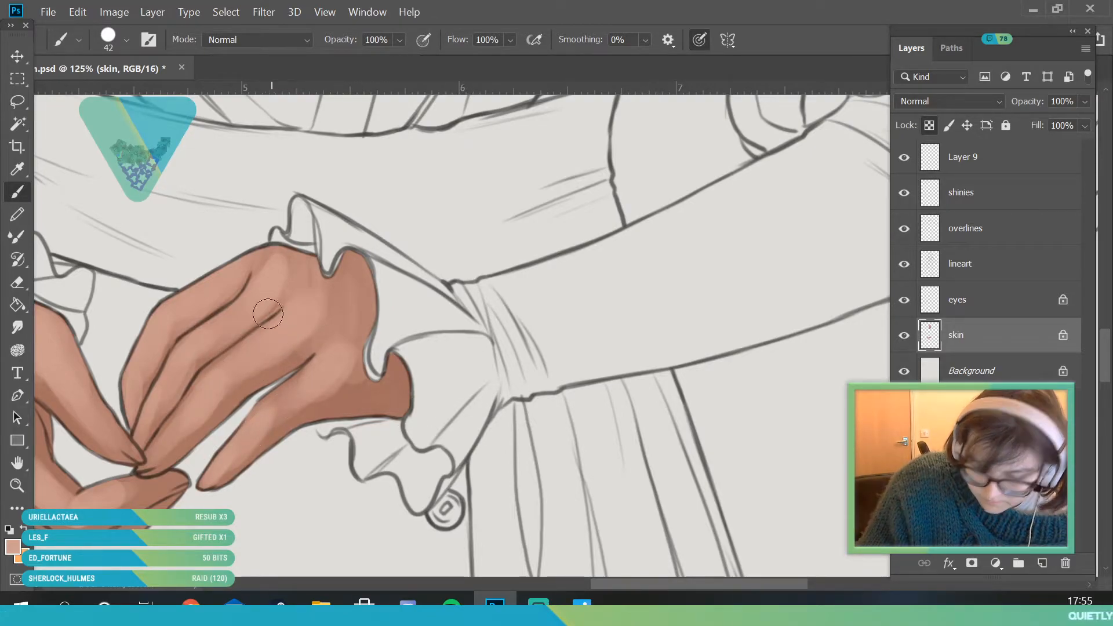
- Sample the mid-tone where the left thumb meets the palm and blend it over the left hand with an 84 px brush
click(18, 485)
drag(224, 324, 165, 531)
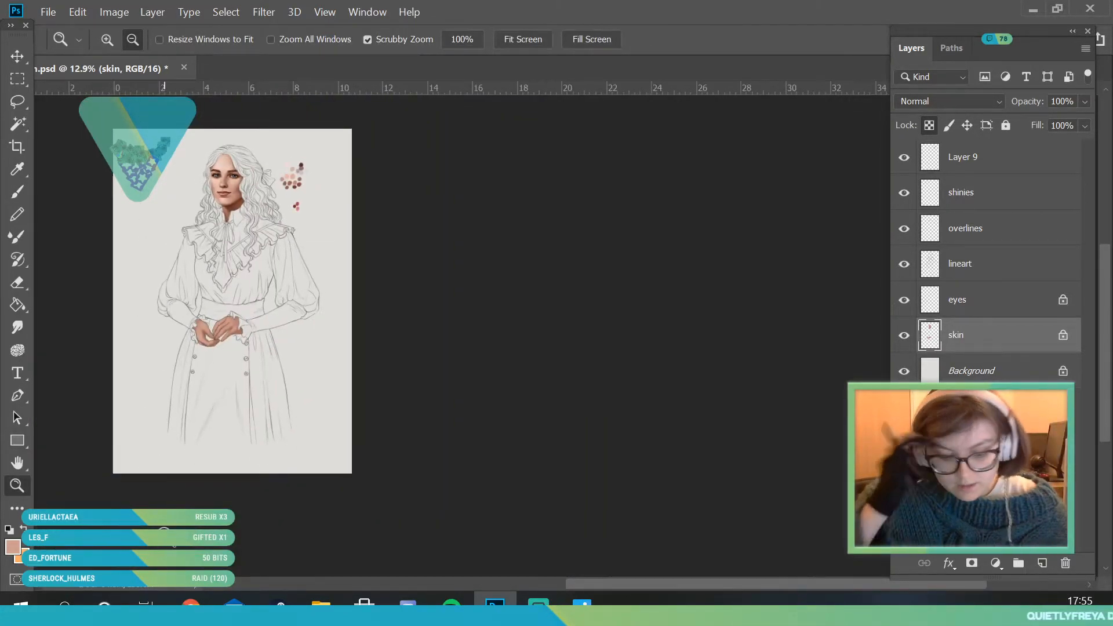
drag(231, 335, 258, 403)
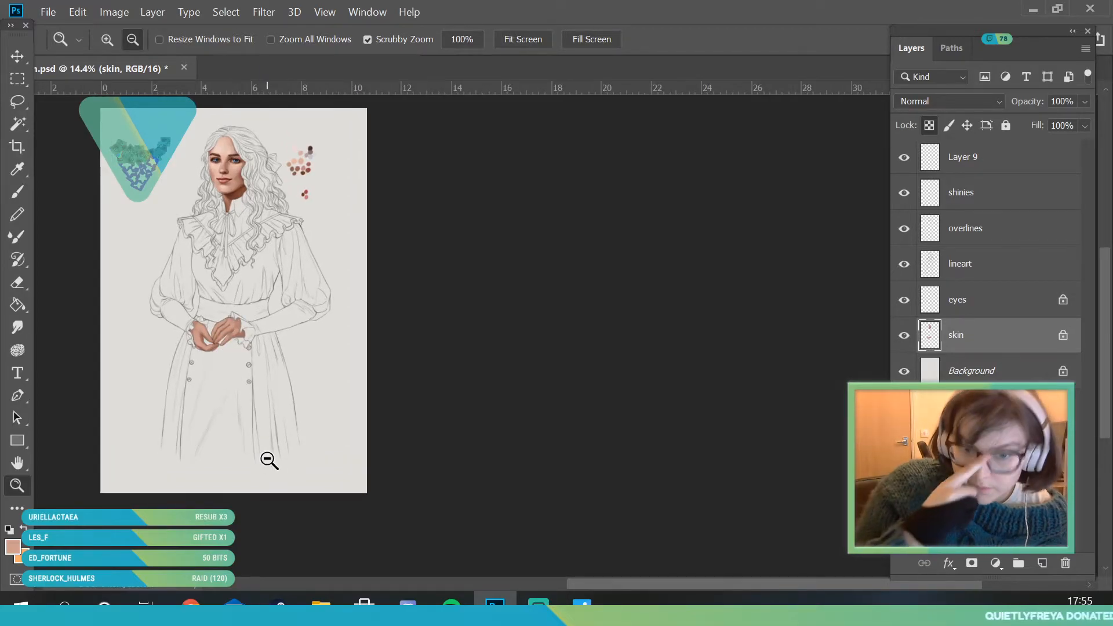
drag(268, 460, 200, 388)
drag(254, 335, 207, 393)
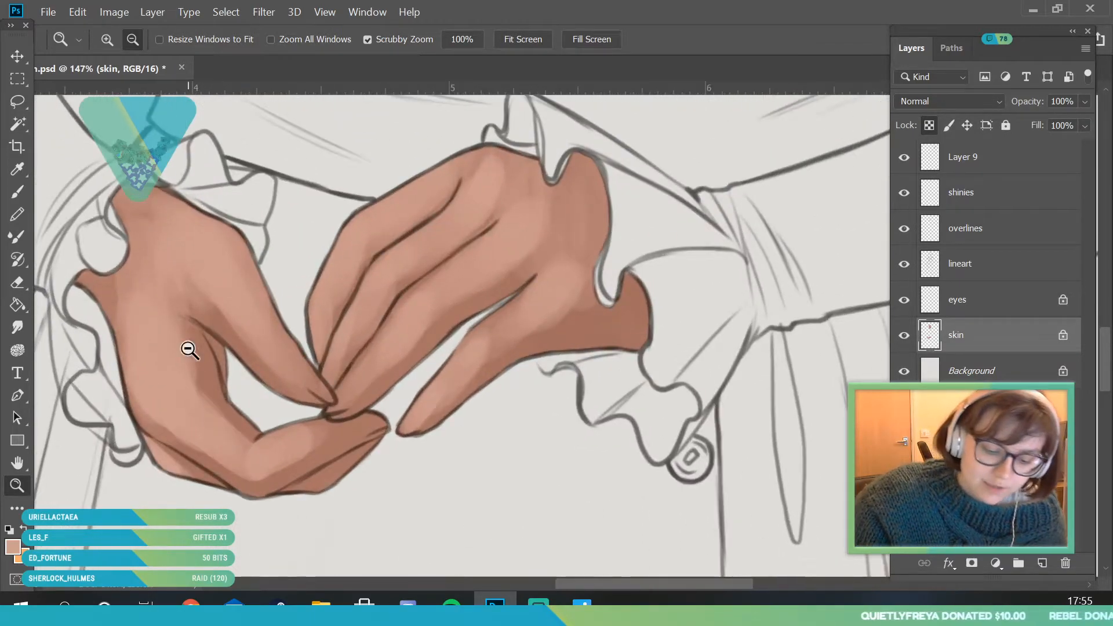
key(i)
click(186, 318)
key(b)
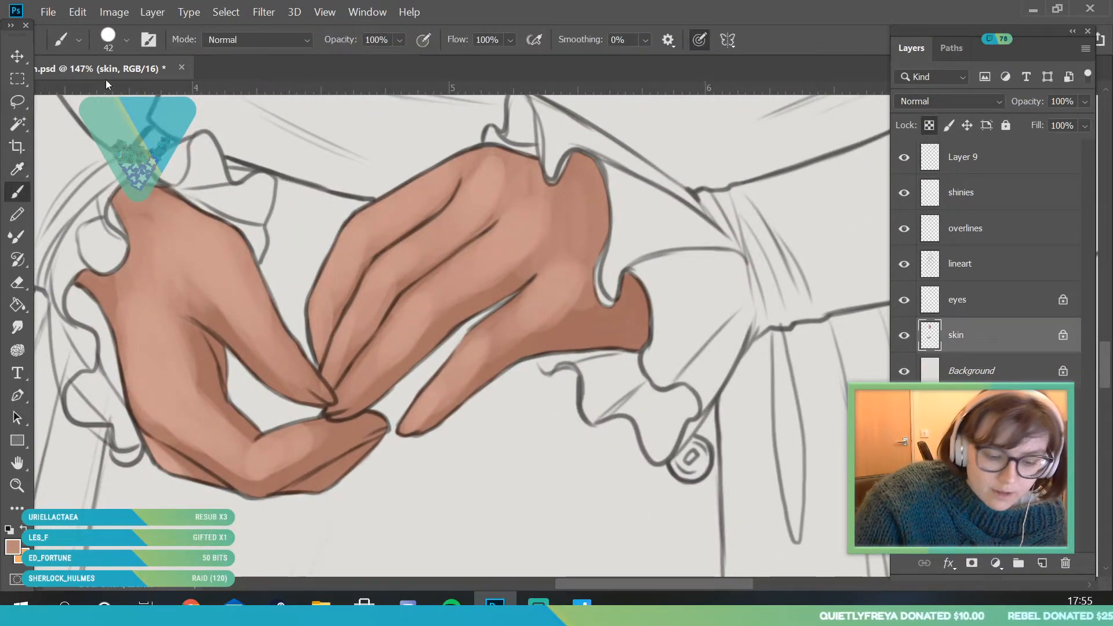
click(126, 40)
click(303, 176)
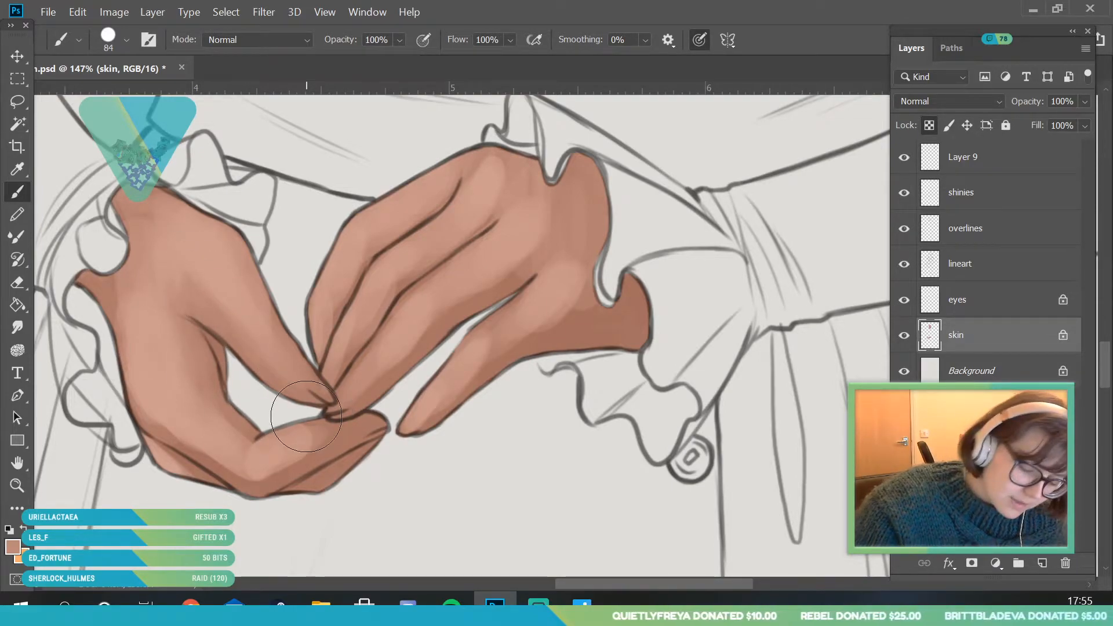
alt+click(125, 258)
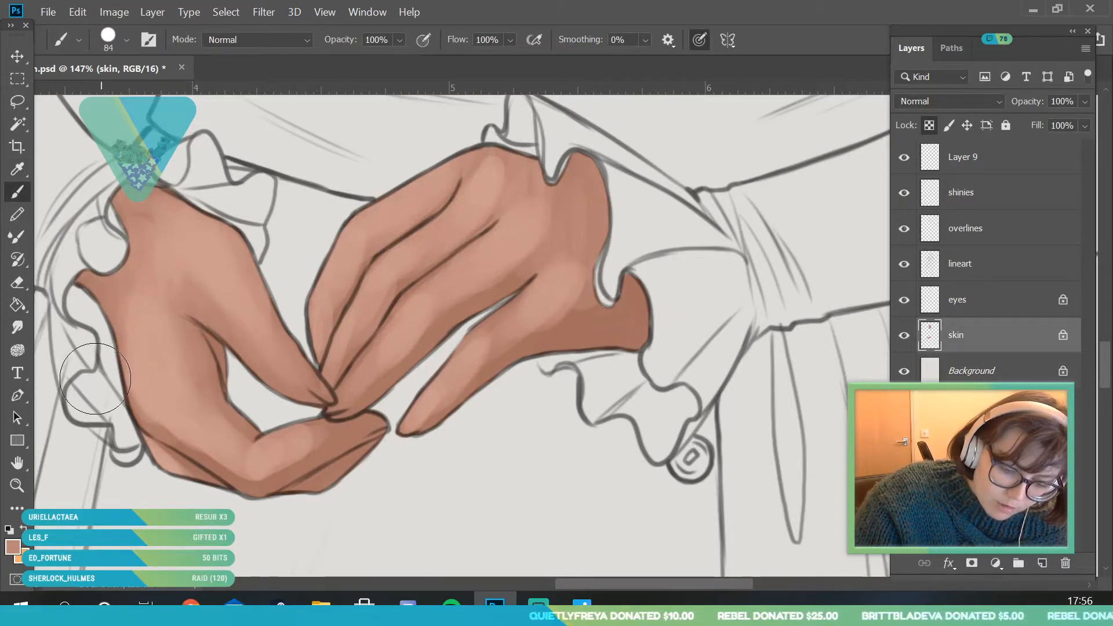
- Sample the skin tone near the left hand's lower finger and soften the shading around its bend with the 84 px brush
key(alt)
click(19, 194)
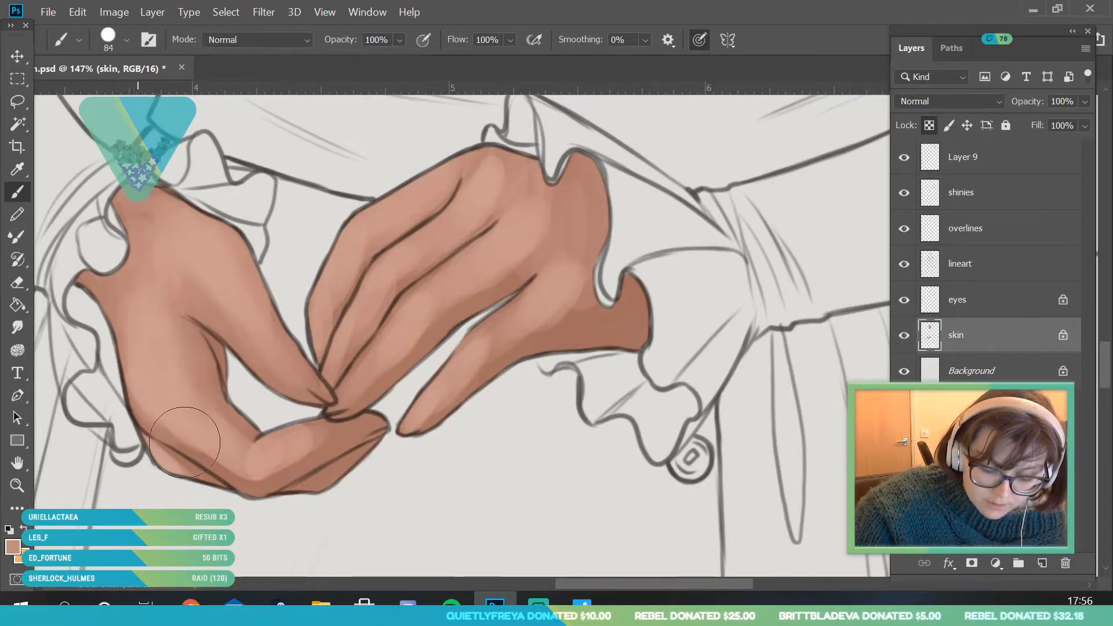
alt+click(176, 426)
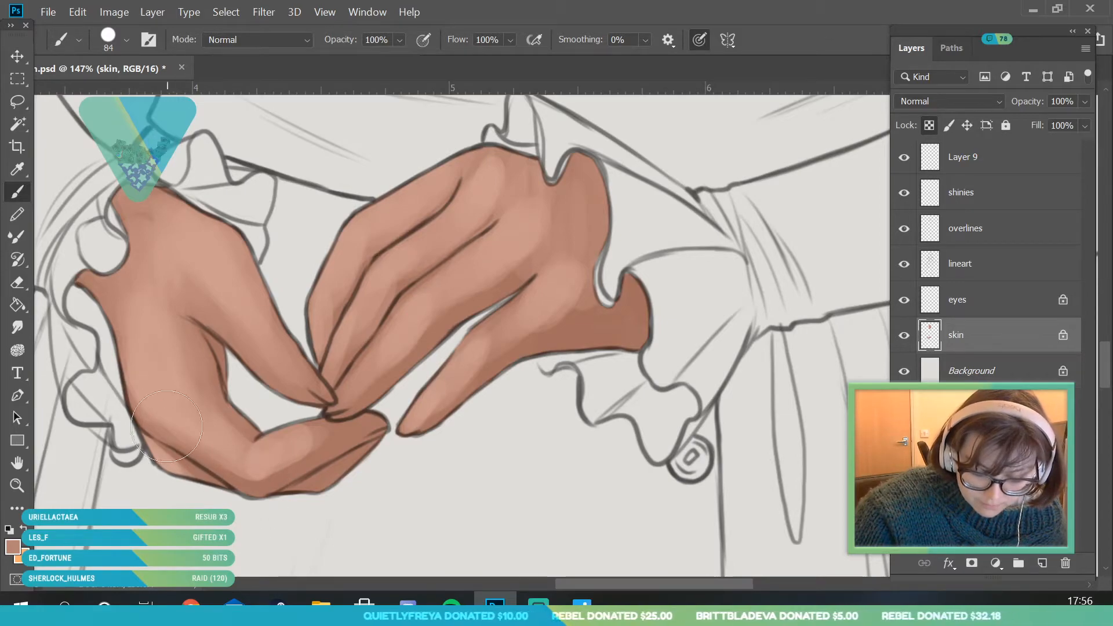
click(24, 169)
click(239, 426)
click(20, 197)
drag(252, 447, 221, 407)
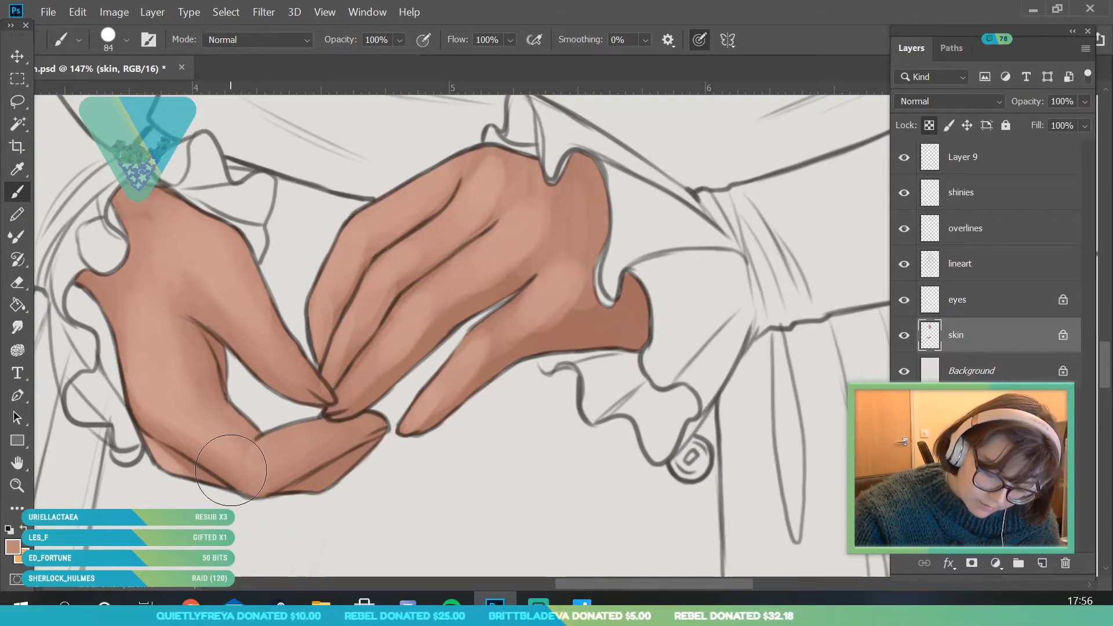
- Sample a lighter pink from the left thumb's base and blend it over the hand toward the wrist
key(i)
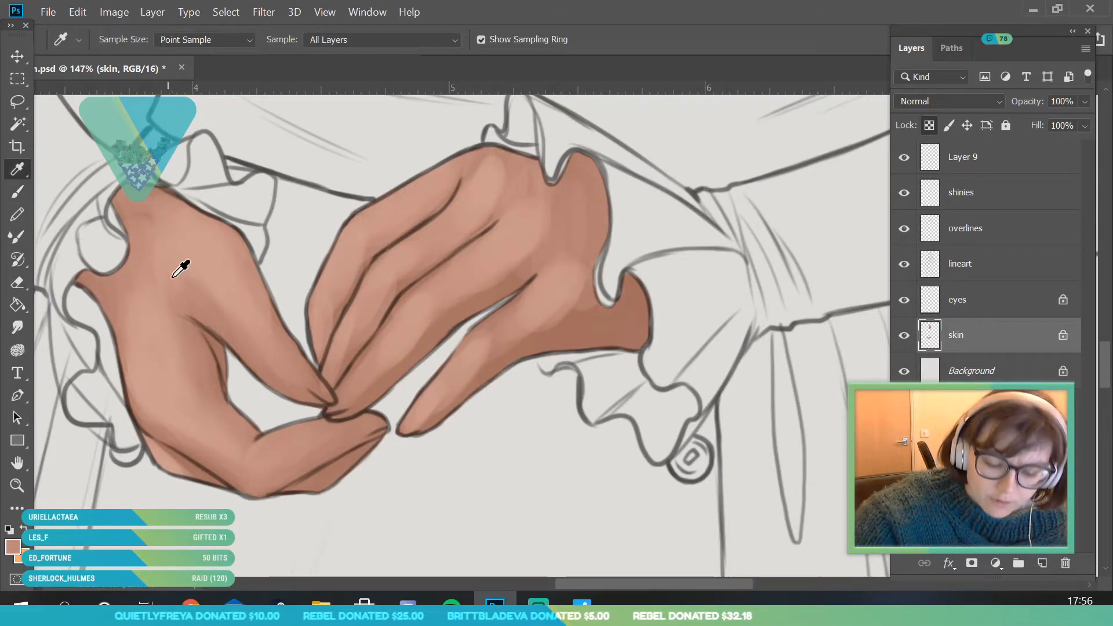
key(b)
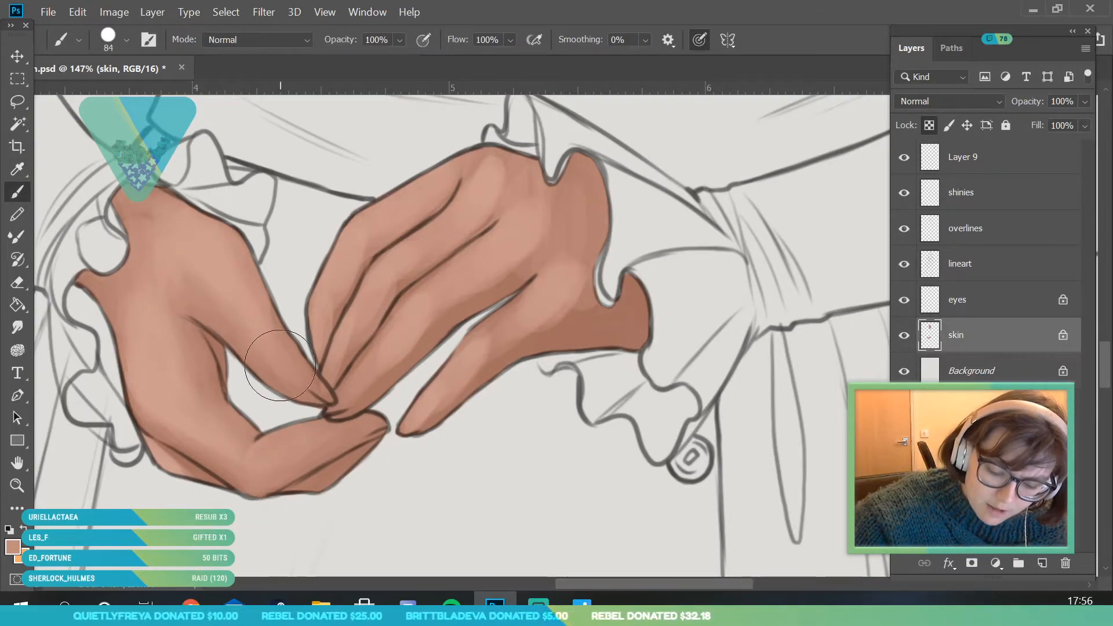
key(i)
click(239, 282)
key(b)
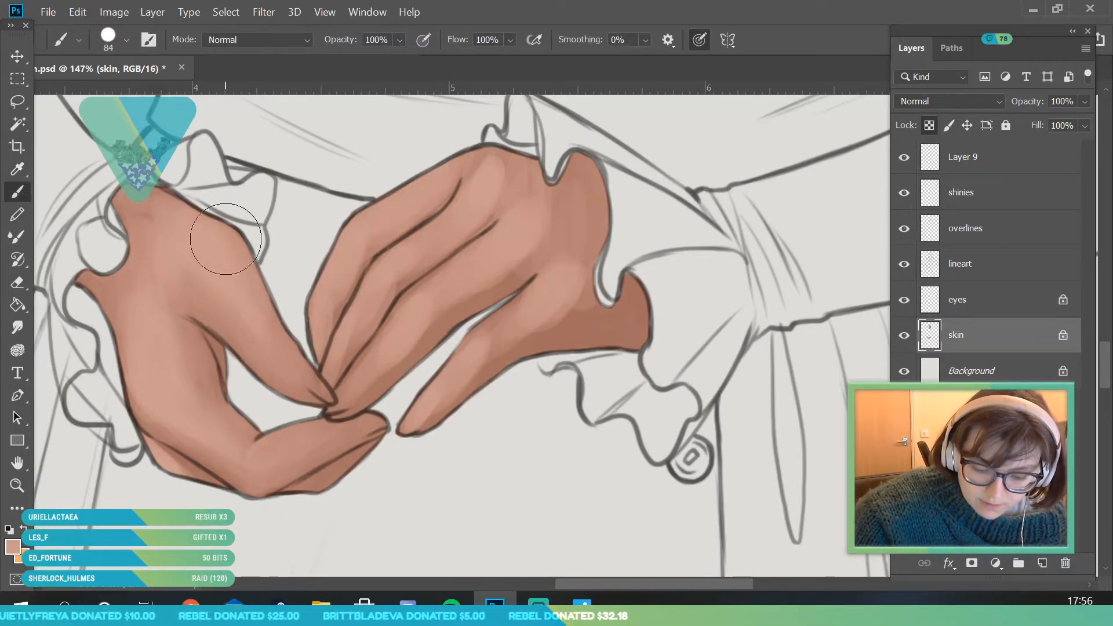
mouse_move(154, 285)
mouse_down()
mouse_move(164, 352)
mouse_move(150, 298)
mouse_up()
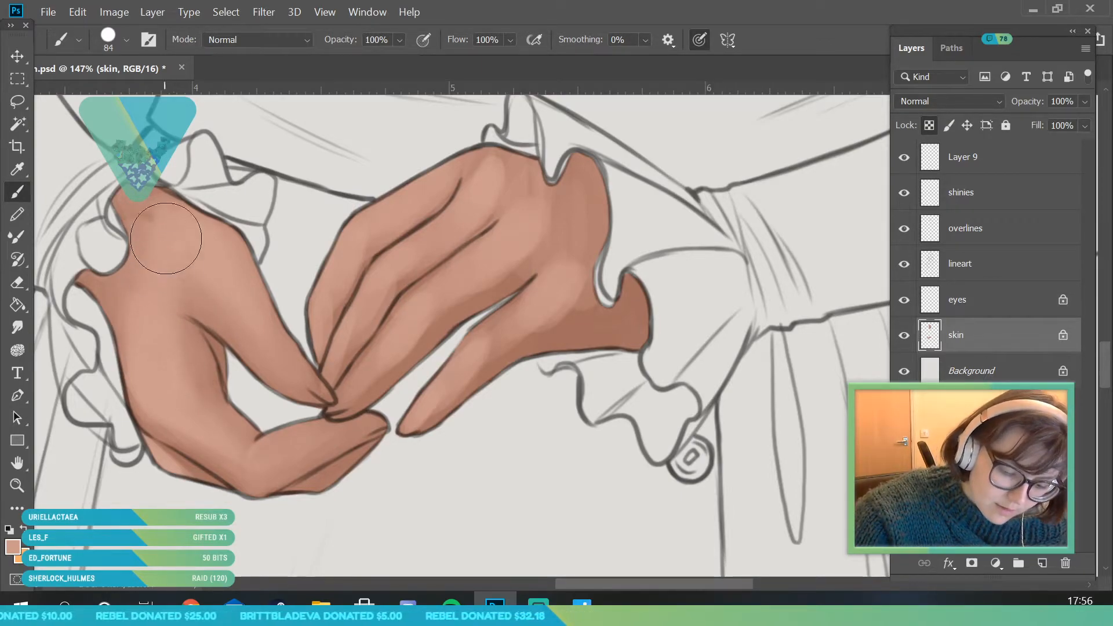
mouse_move(167, 248)
mouse_down()
mouse_move(162, 258)
mouse_move(153, 203)
mouse_move(153, 270)
mouse_up()
key(i)
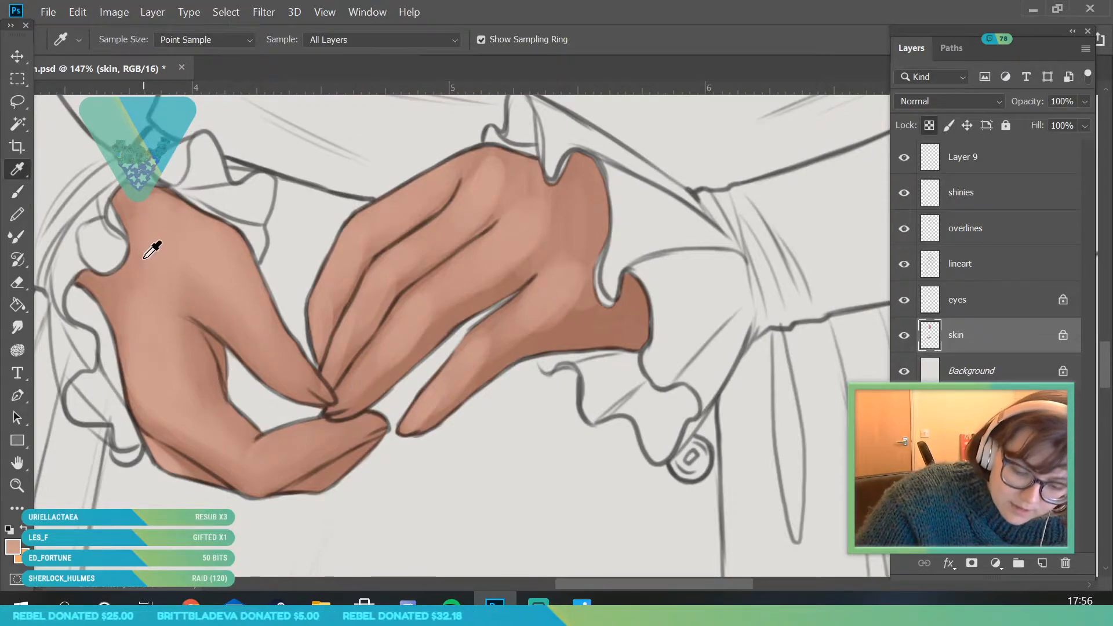
click(21, 192)
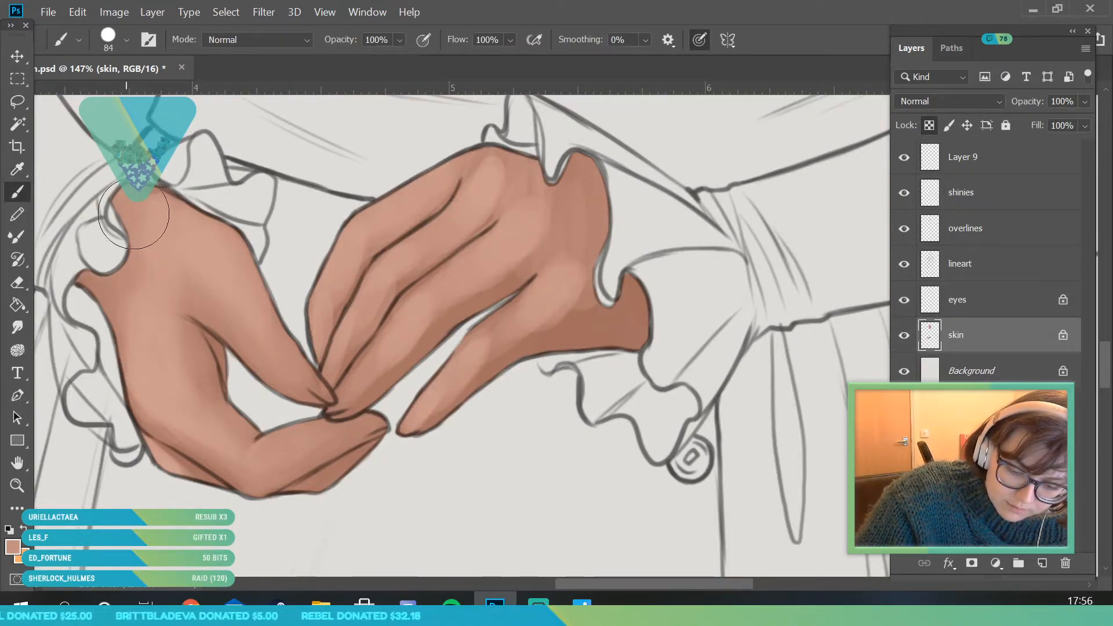
- Sample a darker skin tone and blend the shading on the fingers with a 47 px brush
key(z)
mouse_move(223, 291)
mouse_down()
mouse_move(320, 439)
mouse_move(314, 327)
mouse_move(272, 397)
mouse_move(248, 241)
mouse_move(57, 174)
mouse_up()
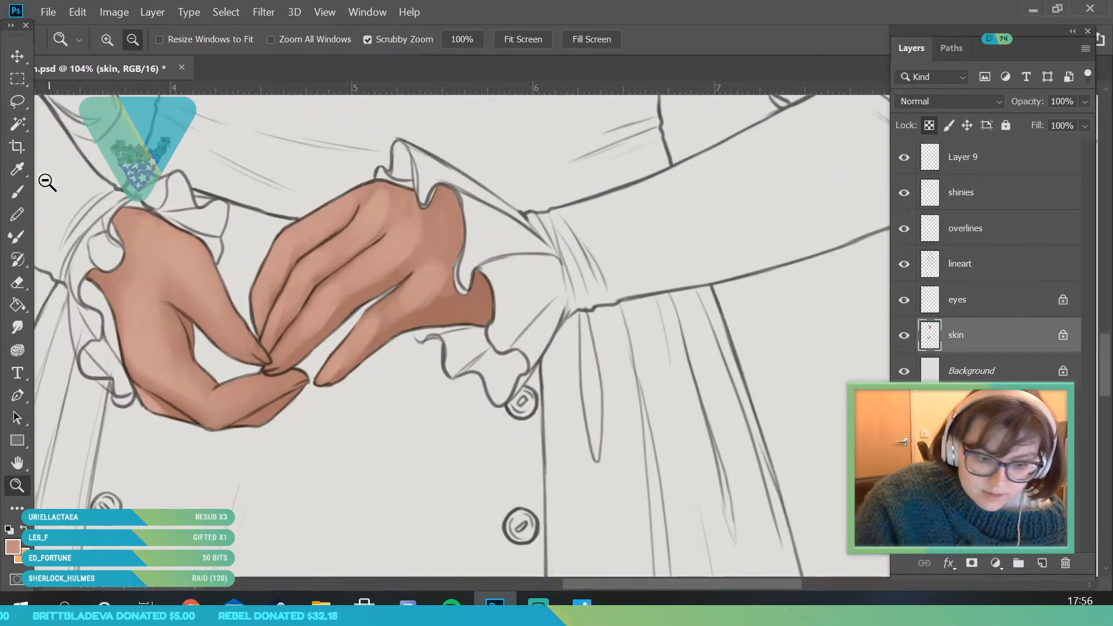
click(17, 191)
click(119, 43)
drag(144, 95, 123, 95)
click(287, 178)
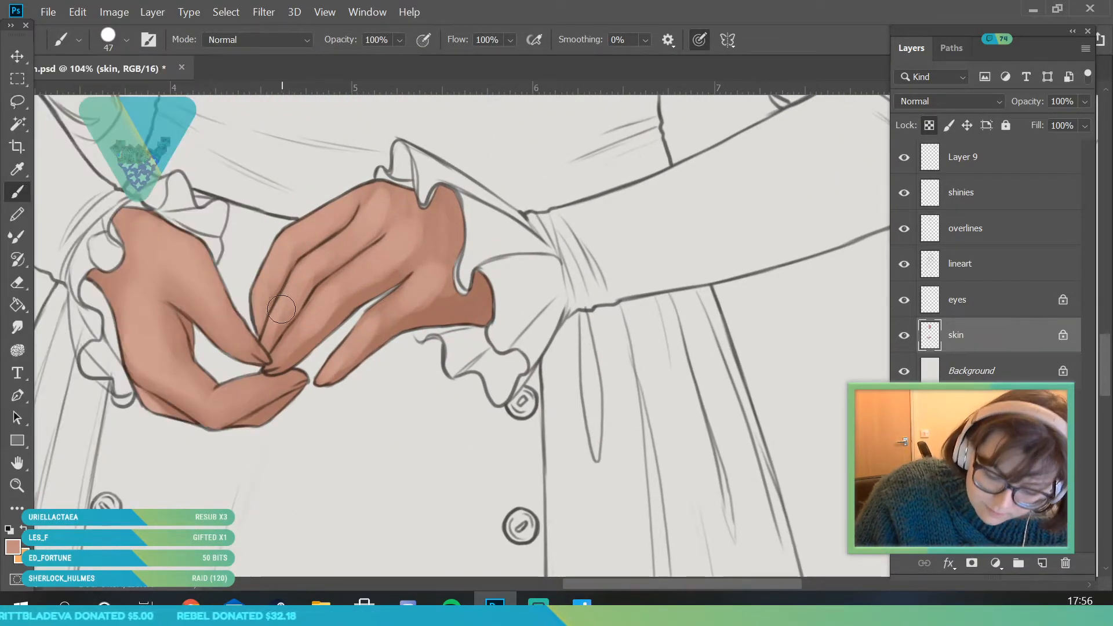
key(i)
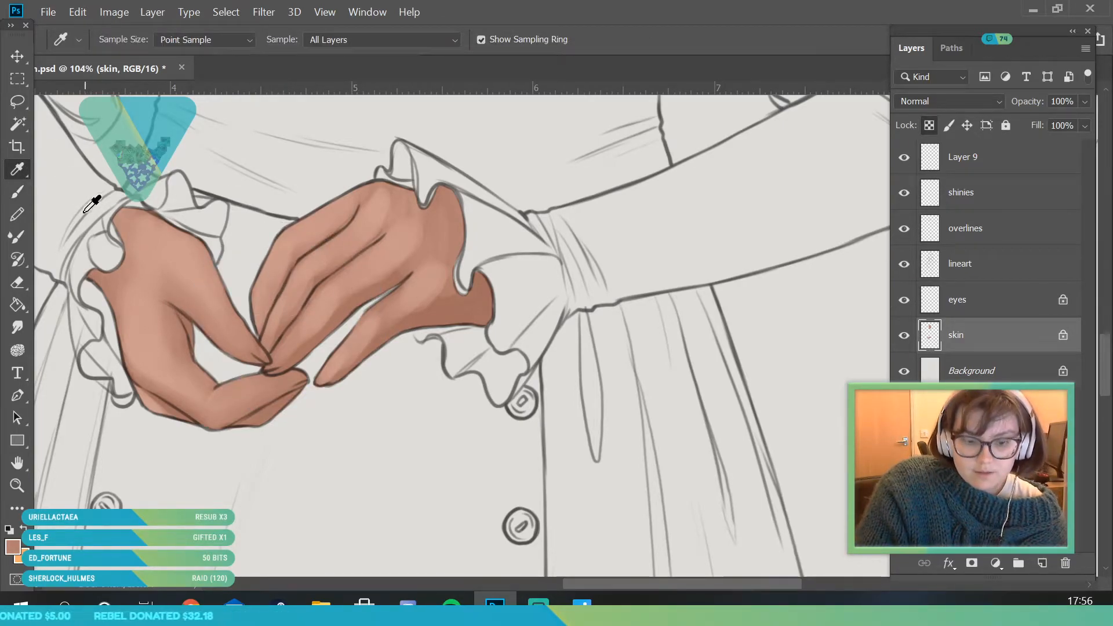
click(23, 194)
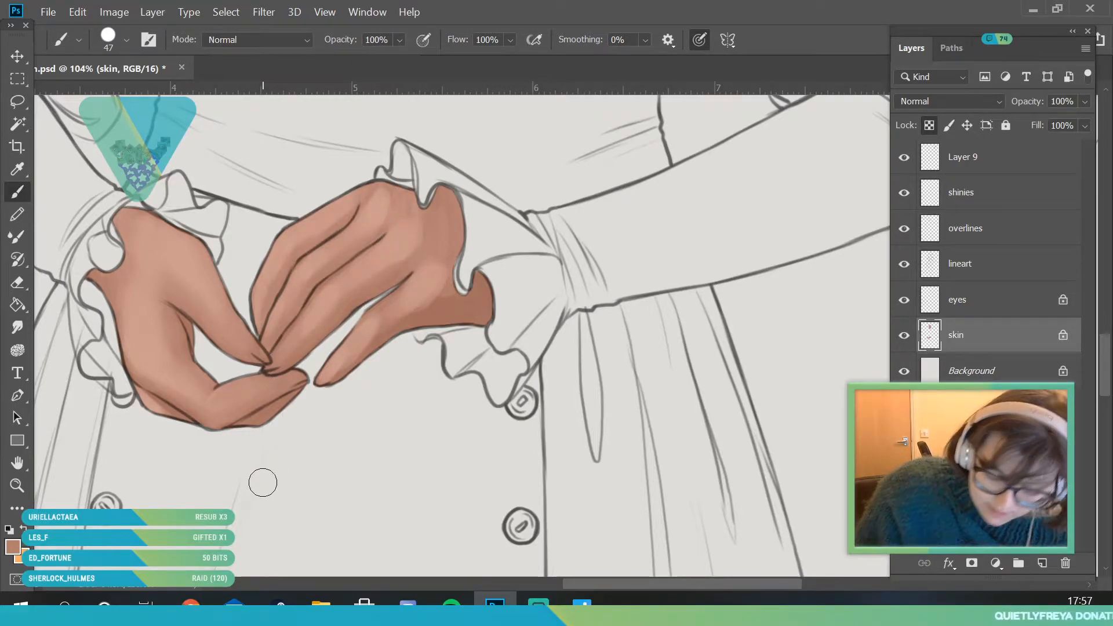
- Sample a lighter skin tone near the right hand's knuckles and blend it over the back of the hand with a 136 px brush
click(17, 486)
drag(221, 360, 288, 393)
click(19, 175)
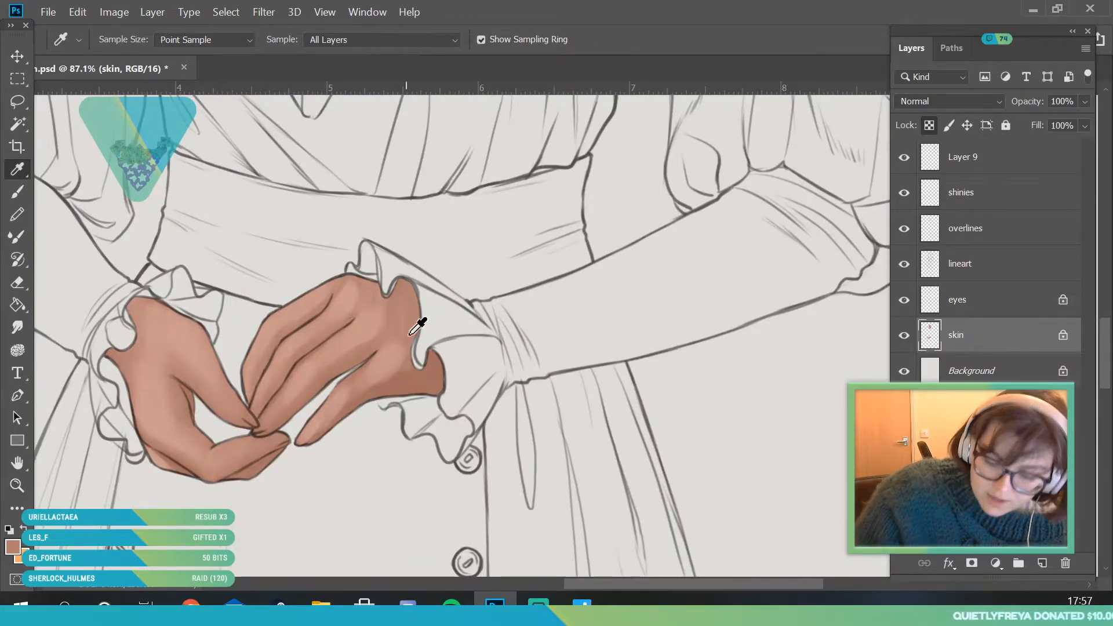
key(b)
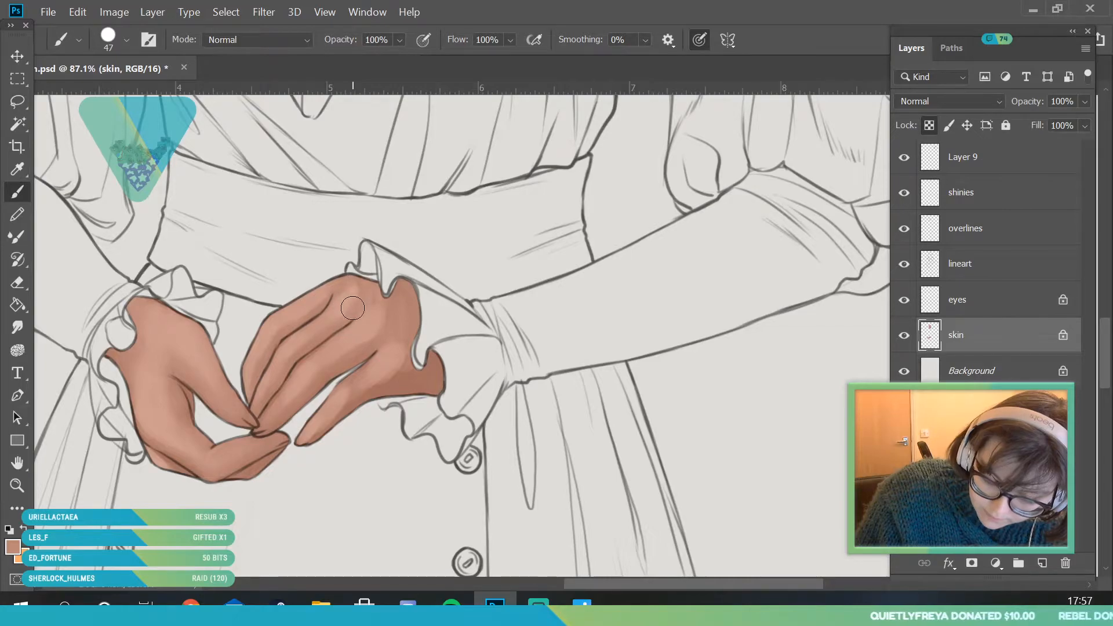
click(126, 40)
click(148, 91)
click(332, 167)
click(23, 173)
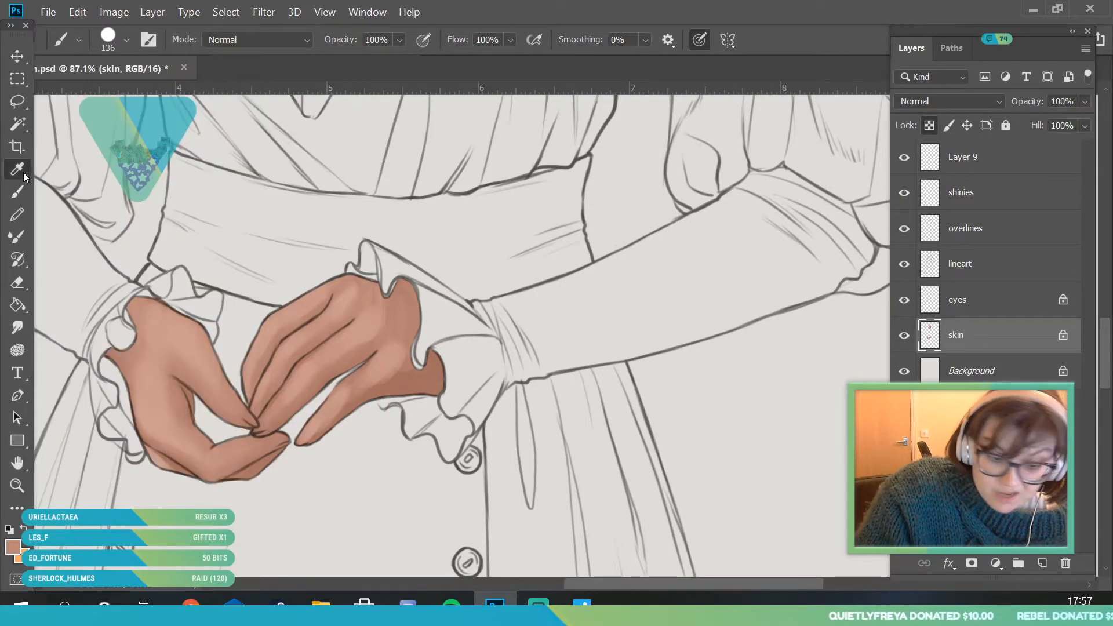
click(355, 295)
key(b)
mouse_move(338, 304)
mouse_down()
mouse_move(362, 271)
mouse_move(368, 337)
mouse_move(379, 305)
mouse_move(365, 281)
mouse_move(378, 278)
mouse_move(387, 365)
mouse_move(389, 314)
mouse_move(395, 293)
mouse_move(403, 298)
mouse_move(381, 349)
mouse_up()
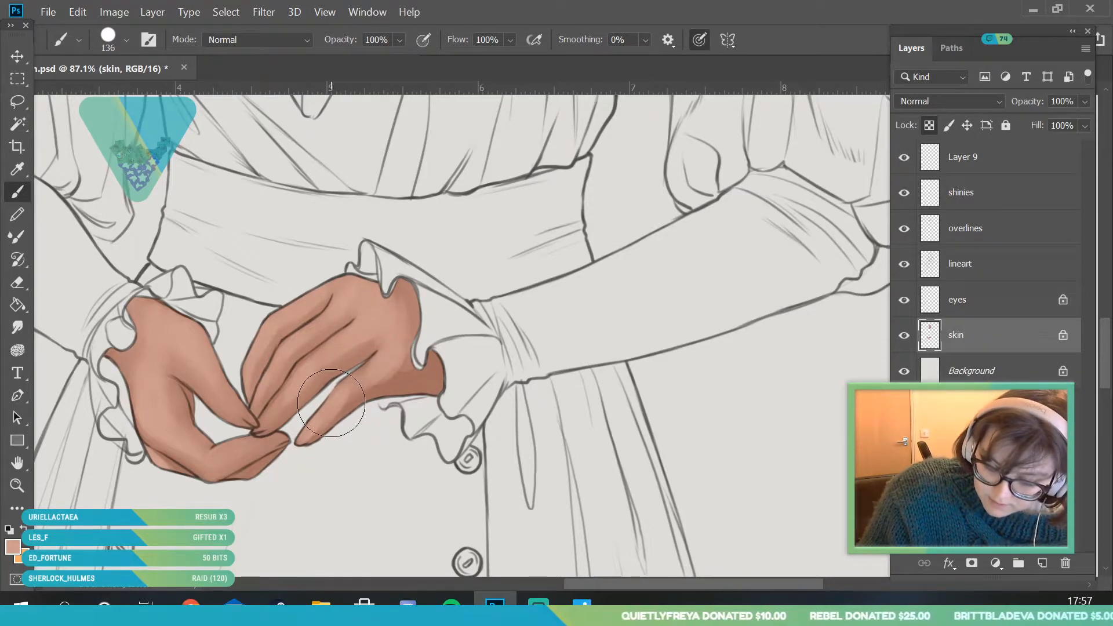
- Sample a mid-tone from the base of the right hand's lowest finger and blend it toward the wrist with a 67 px brush
click(18, 169)
click(393, 379)
key(b)
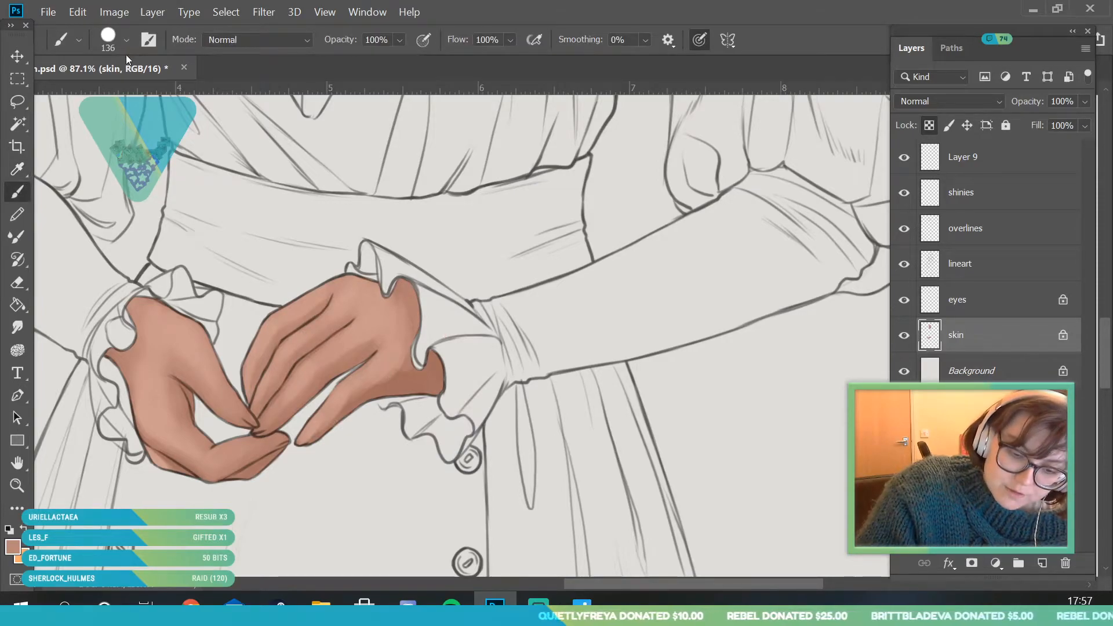
click(127, 39)
click(356, 440)
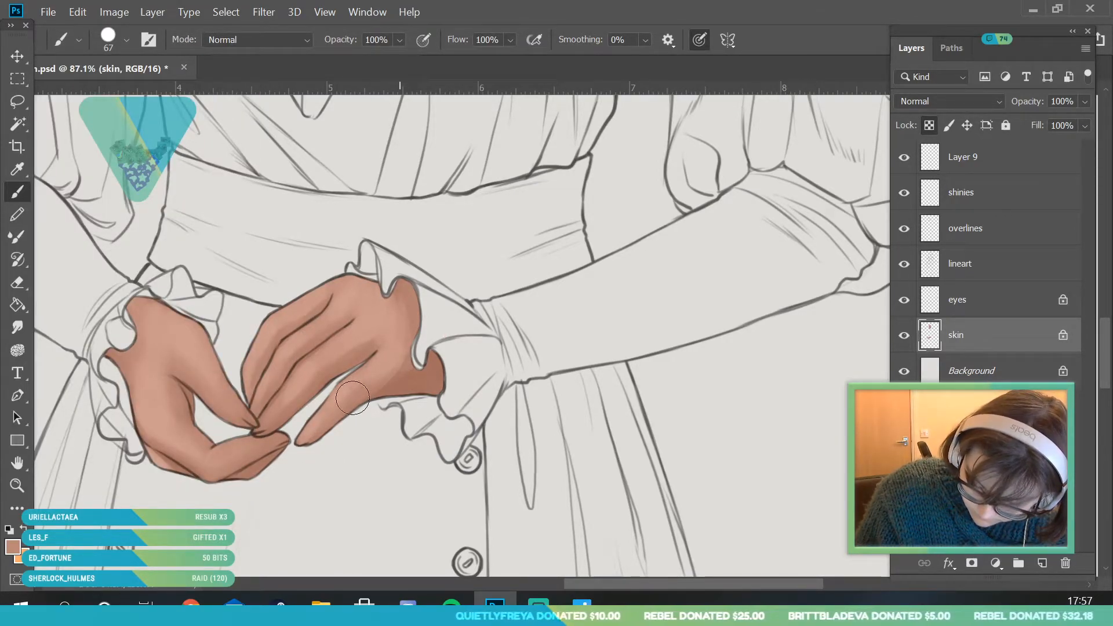
mouse_move(412, 346)
mouse_down()
mouse_move(402, 286)
mouse_move(421, 346)
mouse_move(407, 311)
mouse_move(390, 349)
mouse_up()
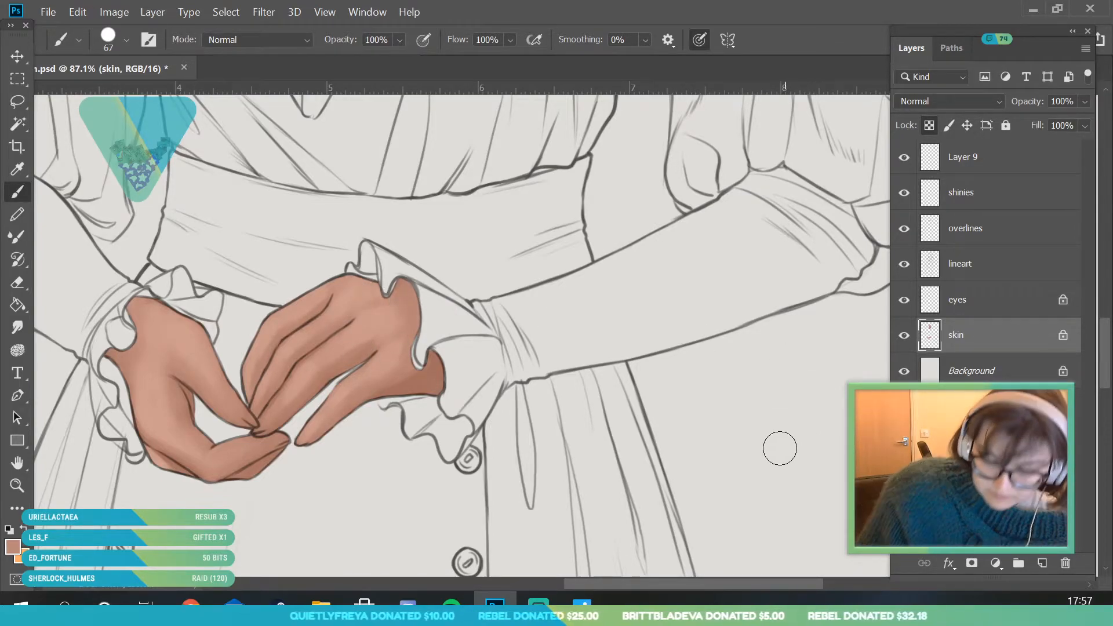
- Review the whole figure and sample the reddish-brown shadow tone from the jaw's edge beside the hair
click(22, 489)
drag(280, 498, 232, 492)
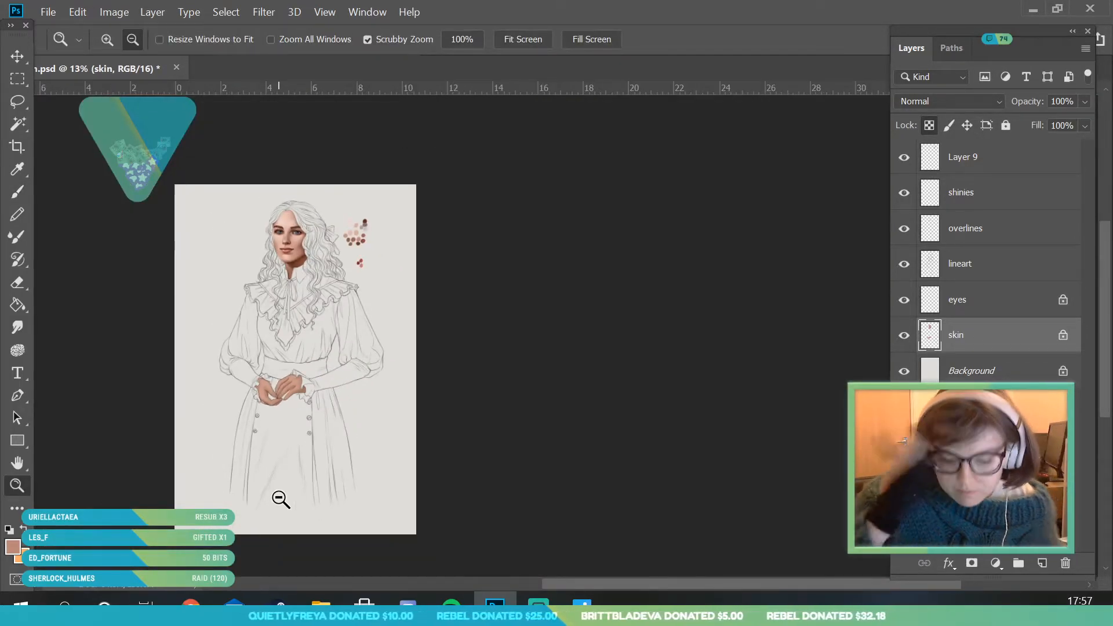
drag(304, 341, 367, 410)
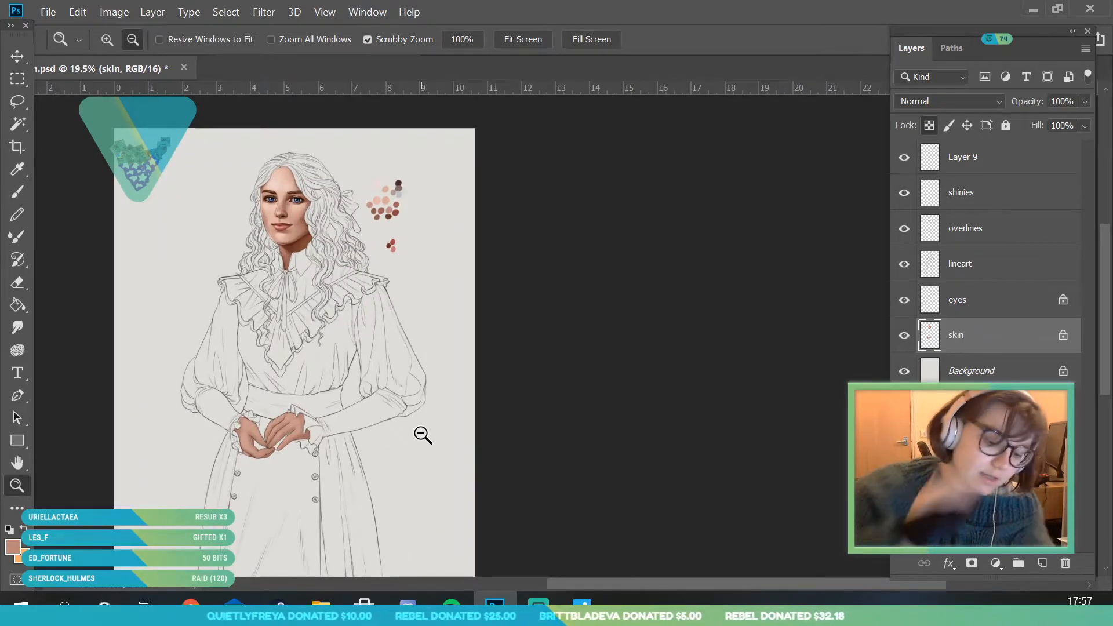
drag(316, 256, 328, 279)
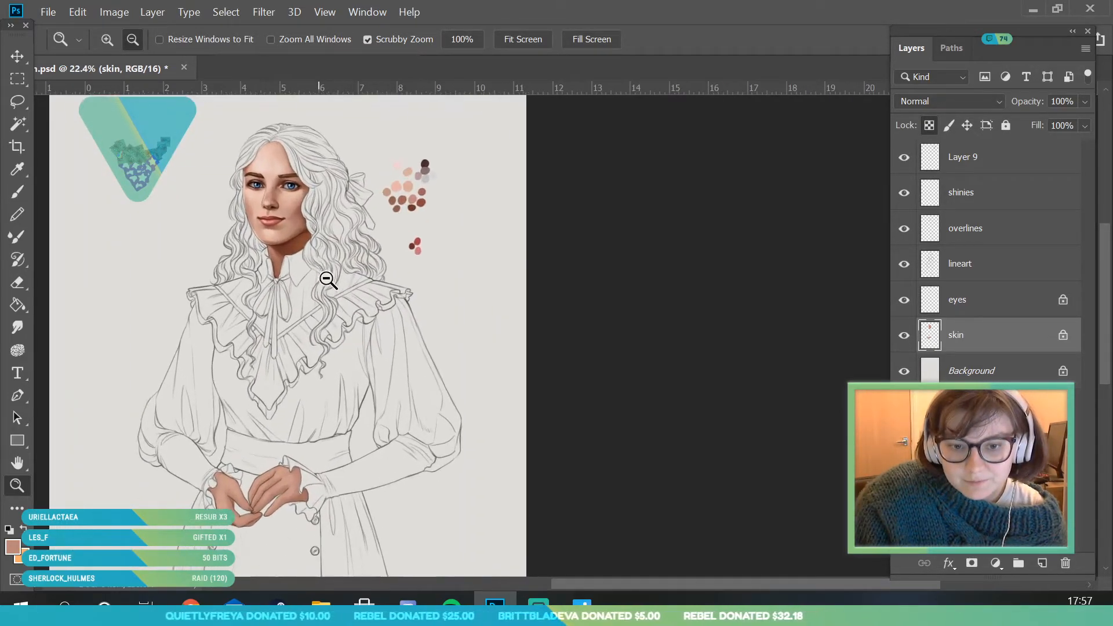
drag(293, 210, 321, 285)
drag(298, 271, 194, 157)
click(16, 169)
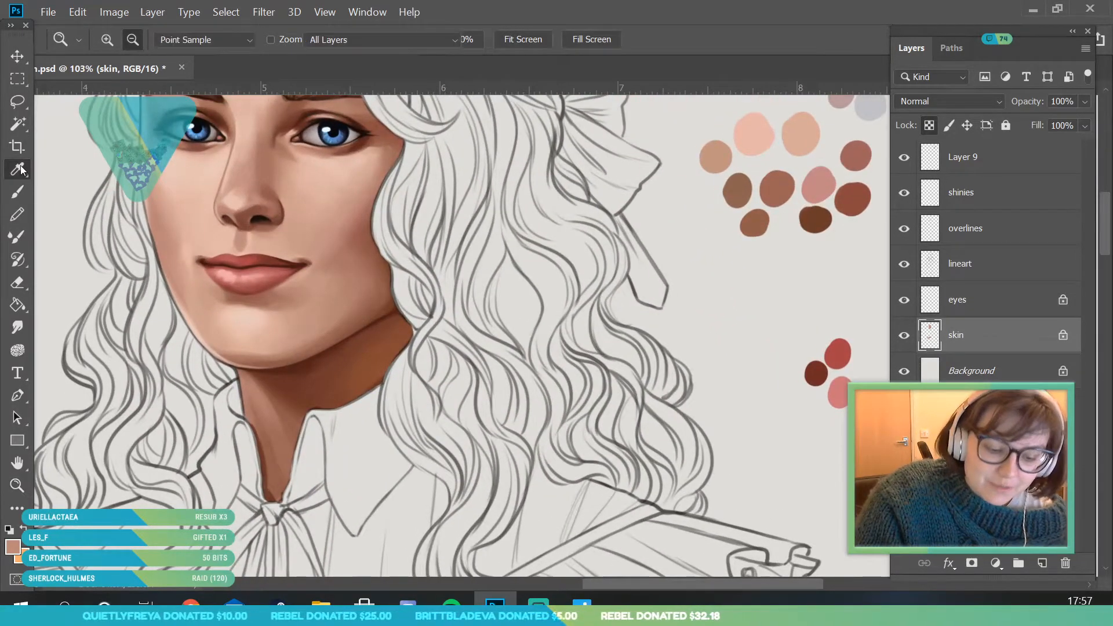
click(384, 296)
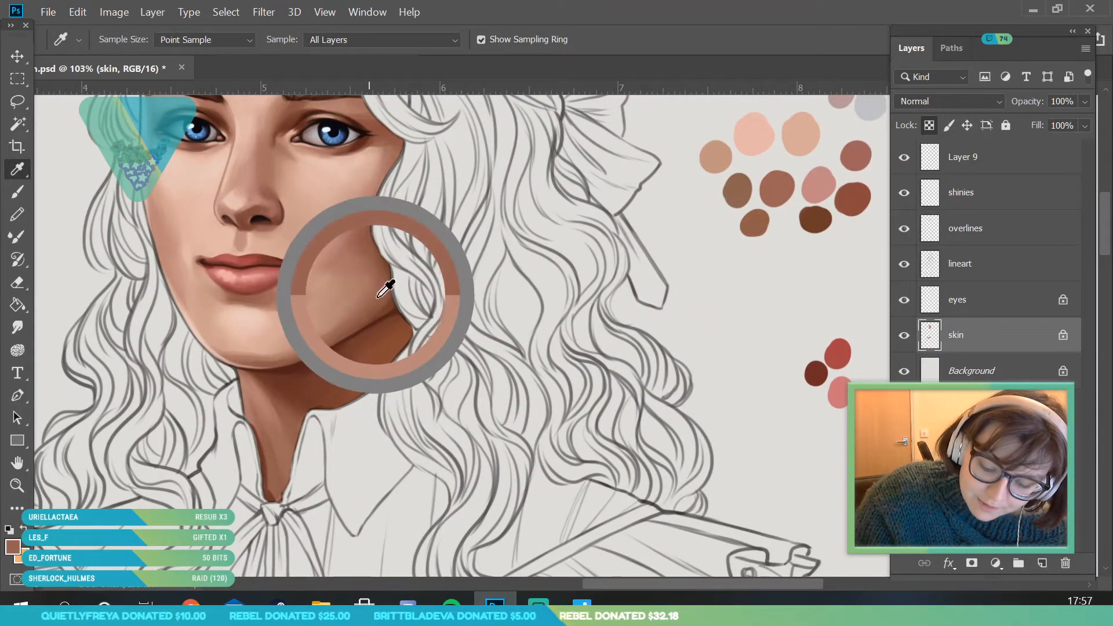
drag(369, 287, 378, 294)
- Paint the sampled shadow tone on the left wrist just below the cuff ruffle with the 67 px brush
click(17, 485)
mouse_move(267, 250)
mouse_down()
mouse_move(159, 425)
mouse_move(125, 446)
mouse_up()
mouse_move(218, 377)
mouse_down()
mouse_move(320, 534)
mouse_move(432, 536)
mouse_up()
click(22, 193)
drag(86, 329, 88, 401)
drag(100, 290, 174, 255)
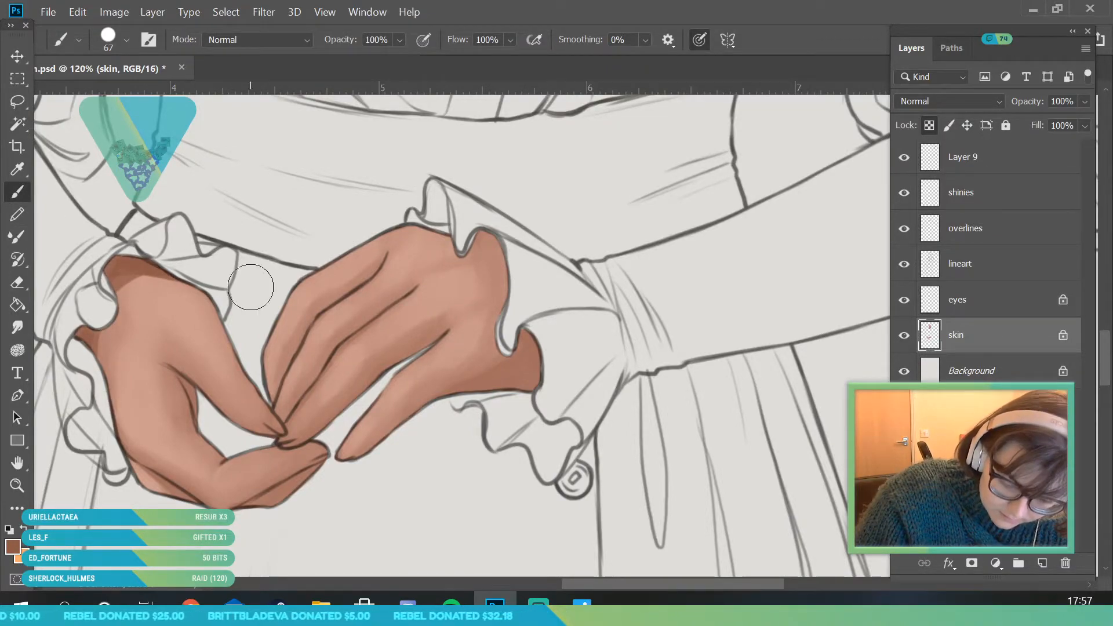
- With the skin layer's transparency unlocked, paint dark shading along the left hand's outer edge and inner crease with a 12 px brush
click(124, 40)
text(12)
key(Return)
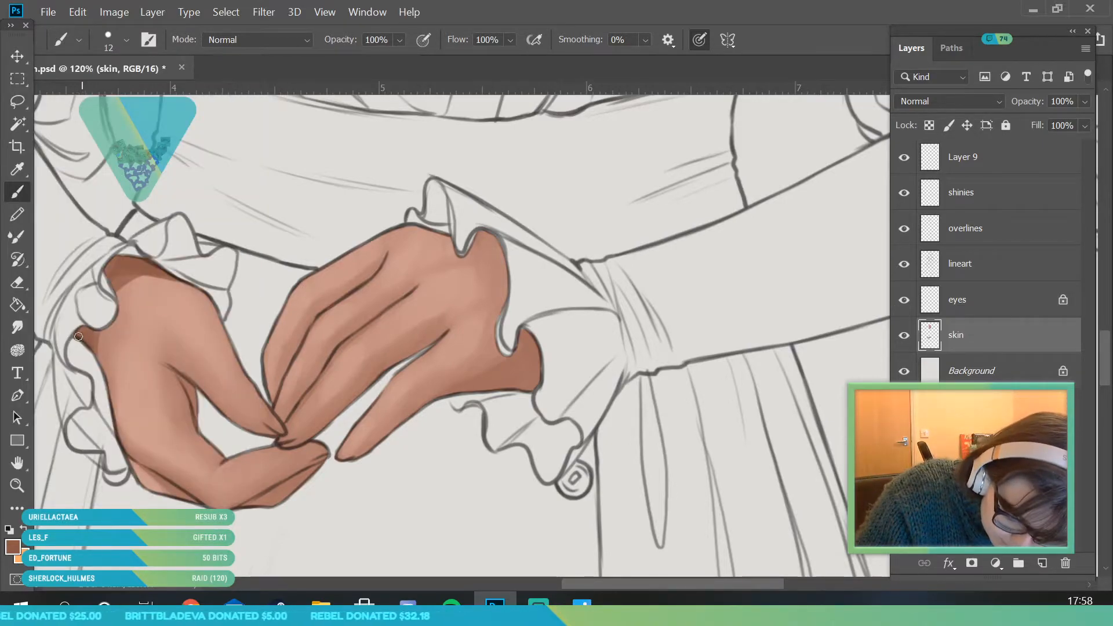
mouse_move(77, 335)
mouse_down()
mouse_move(103, 333)
mouse_move(99, 357)
mouse_up()
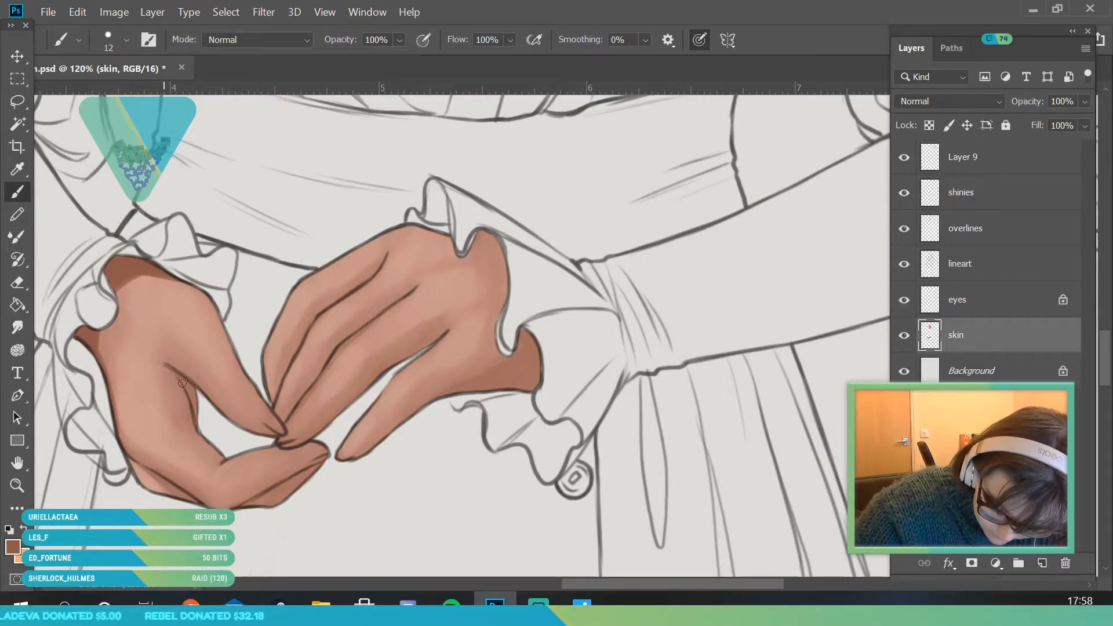
drag(181, 378, 190, 393)
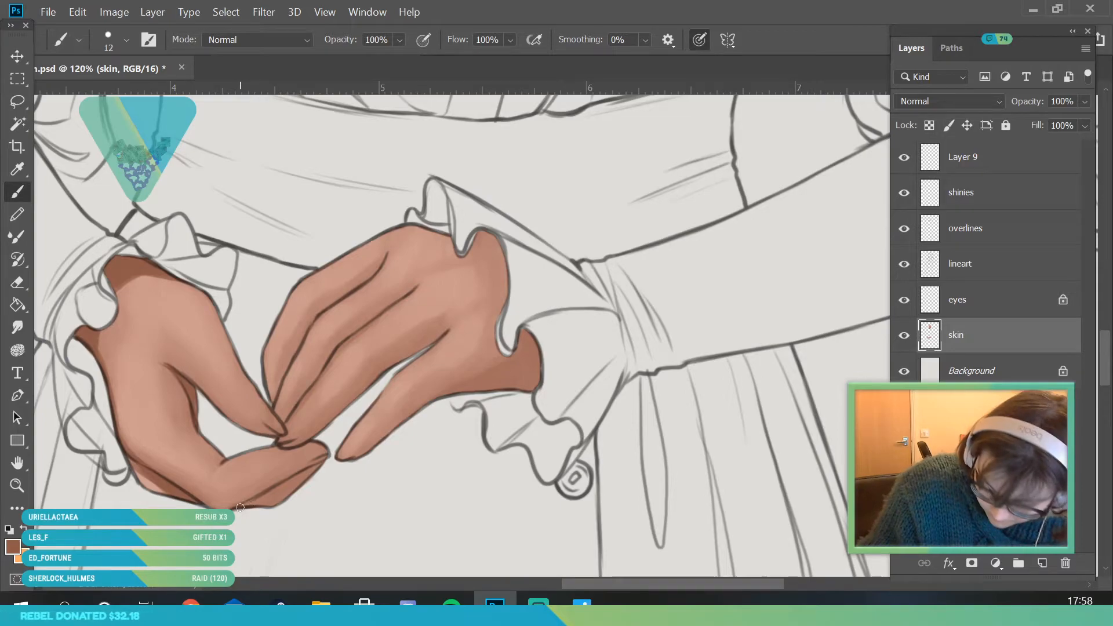
- Darken the undersides of both hands' lowest fingers and the right wrist under the cuff, and lock the skin layer's transparent pixels
drag(242, 508, 269, 504)
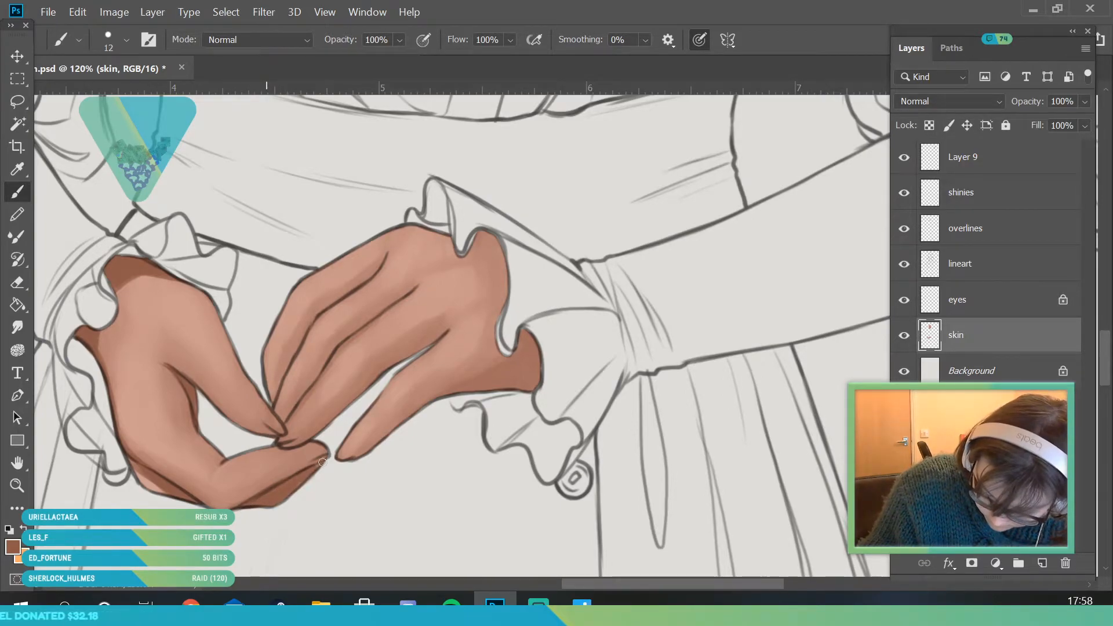
drag(339, 462, 382, 440)
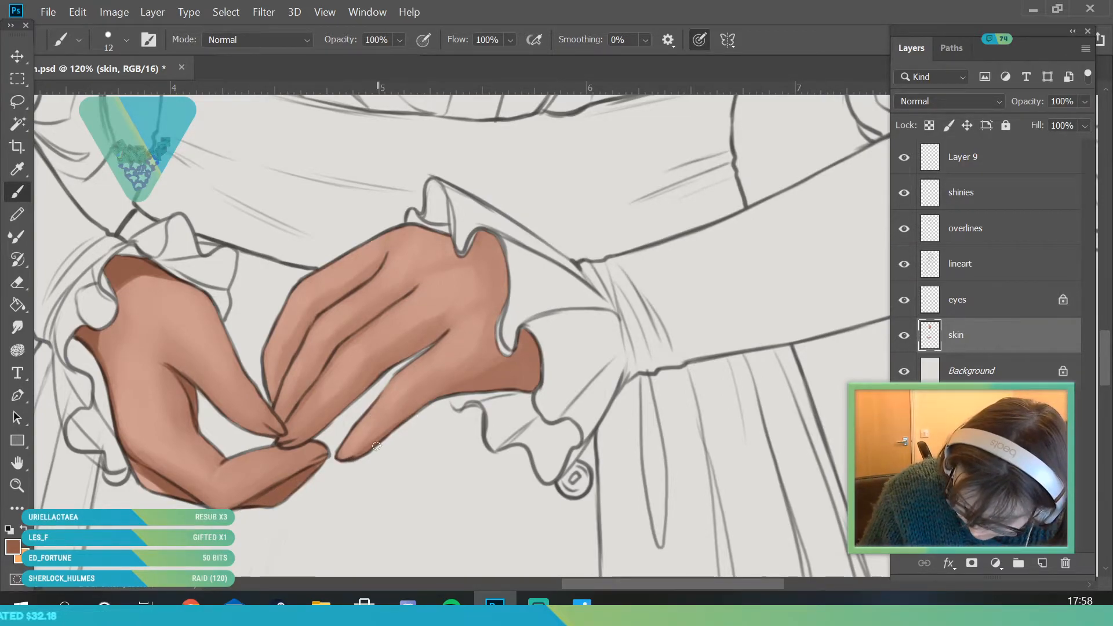
mouse_move(536, 368)
mouse_down()
mouse_move(513, 370)
mouse_move(526, 334)
mouse_move(522, 391)
mouse_move(469, 393)
mouse_move(535, 384)
mouse_move(508, 383)
mouse_move(522, 339)
mouse_up()
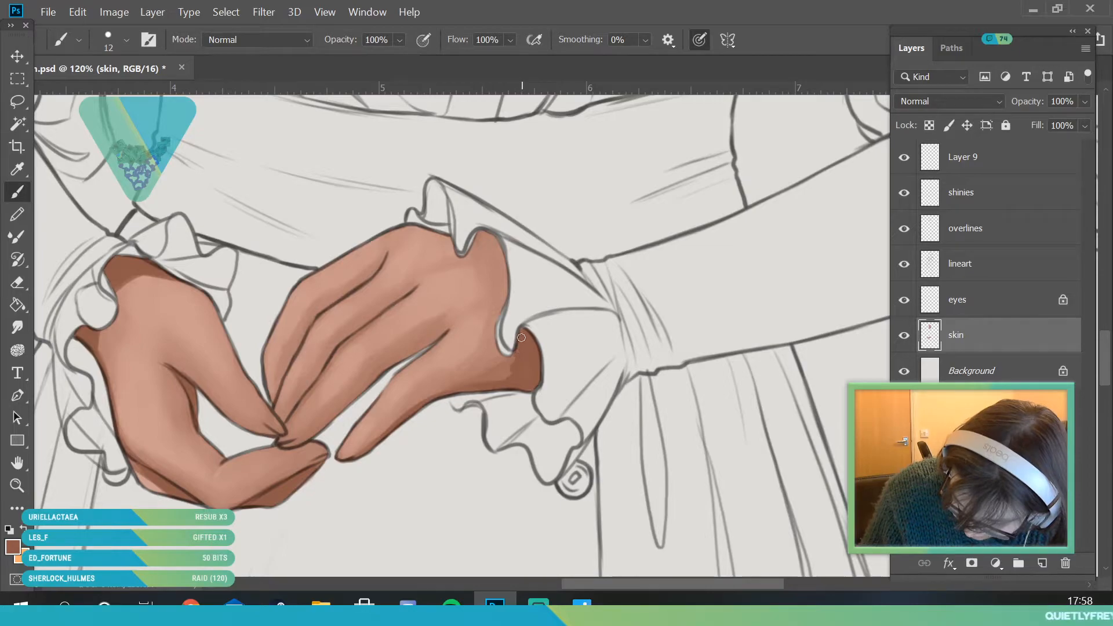
click(930, 125)
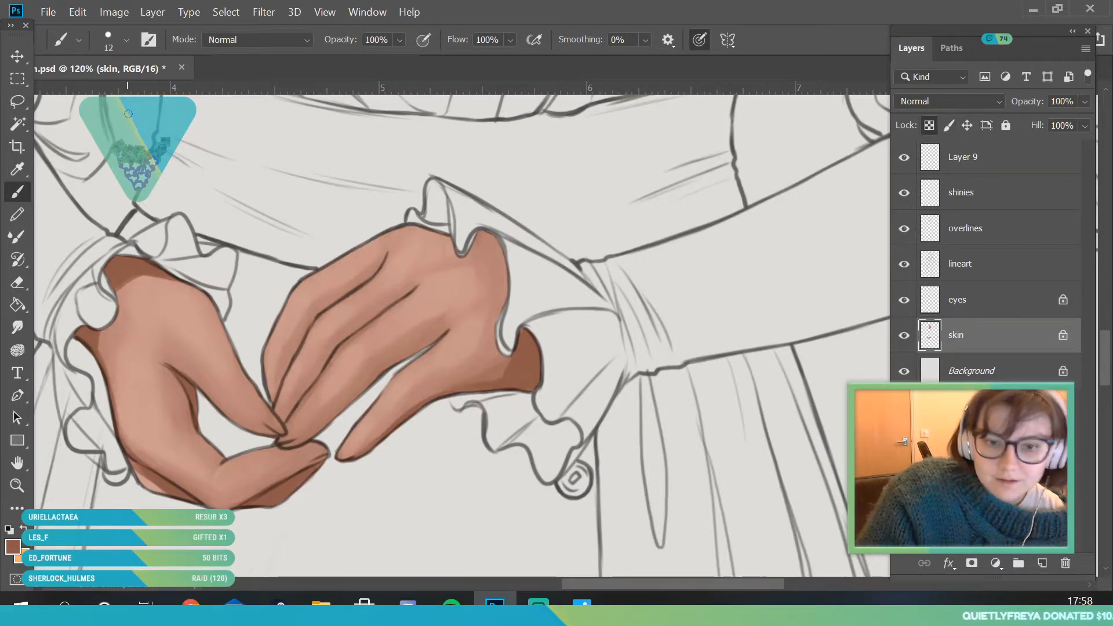
- Sample the tone beside the right wrist's shadow and blend the shadow into the hand with a 69 px brush
click(124, 41)
text(40)
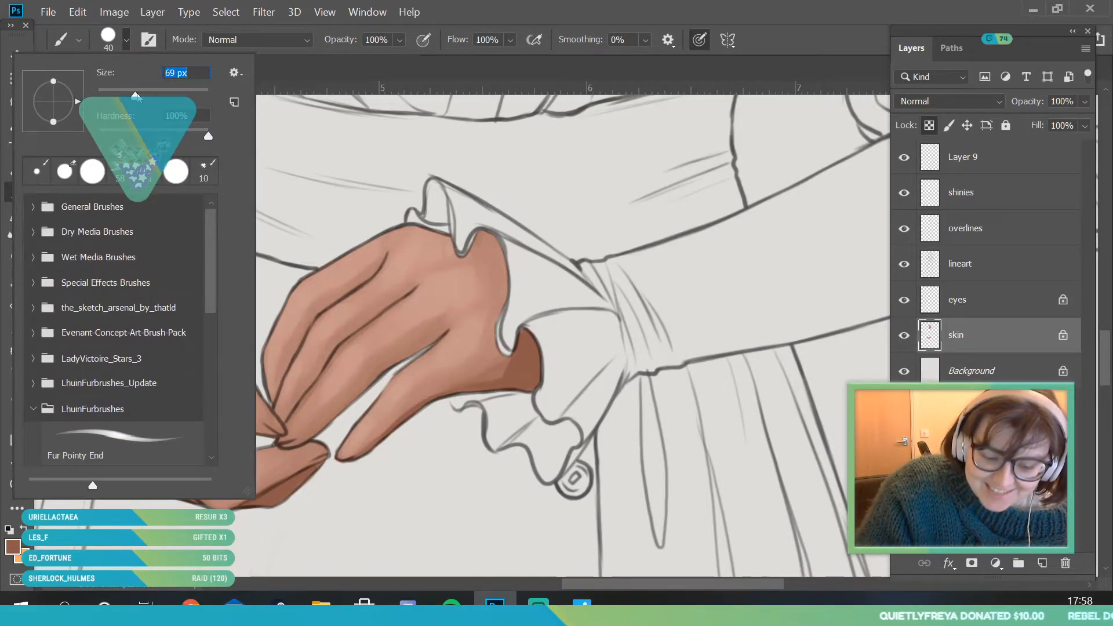
mouse_move(530, 385)
mouse_down()
mouse_move(486, 397)
mouse_move(500, 377)
mouse_up()
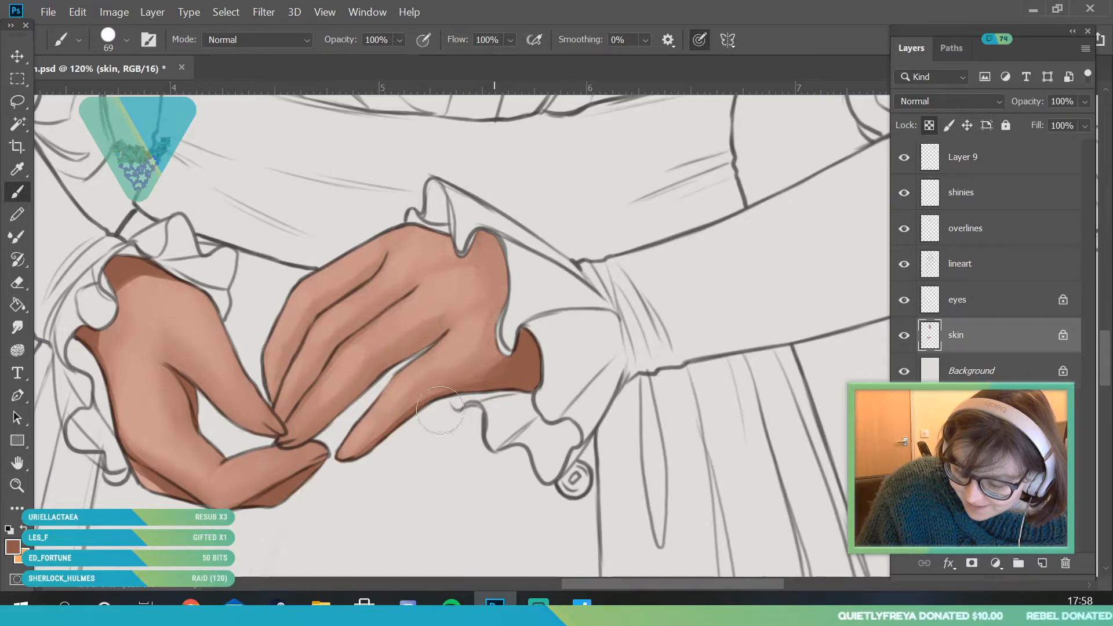
key(i)
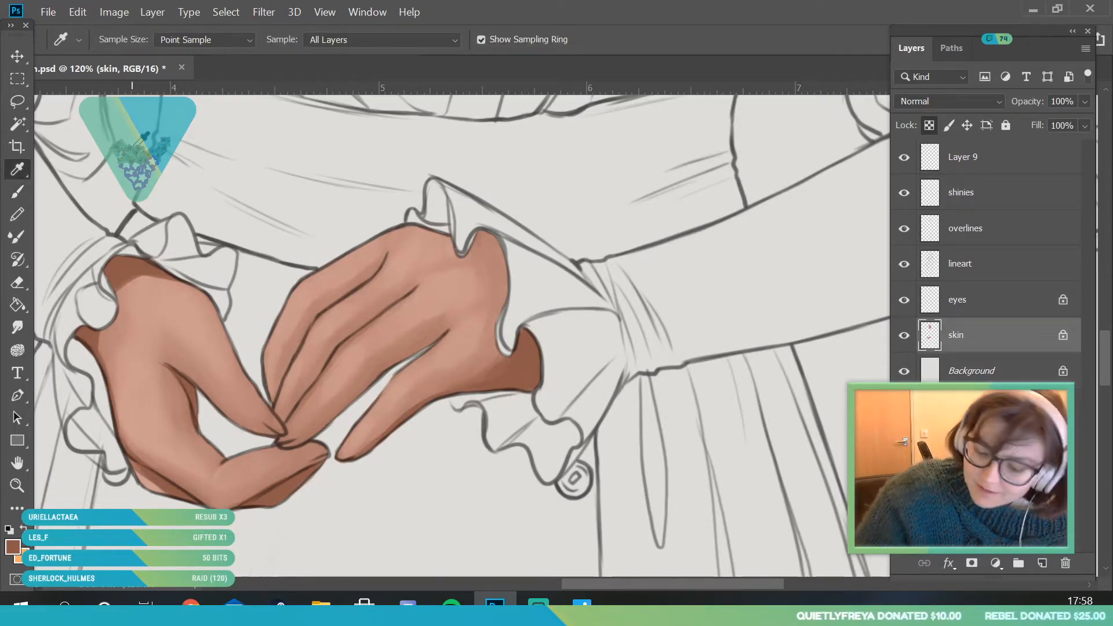
click(499, 365)
key(b)
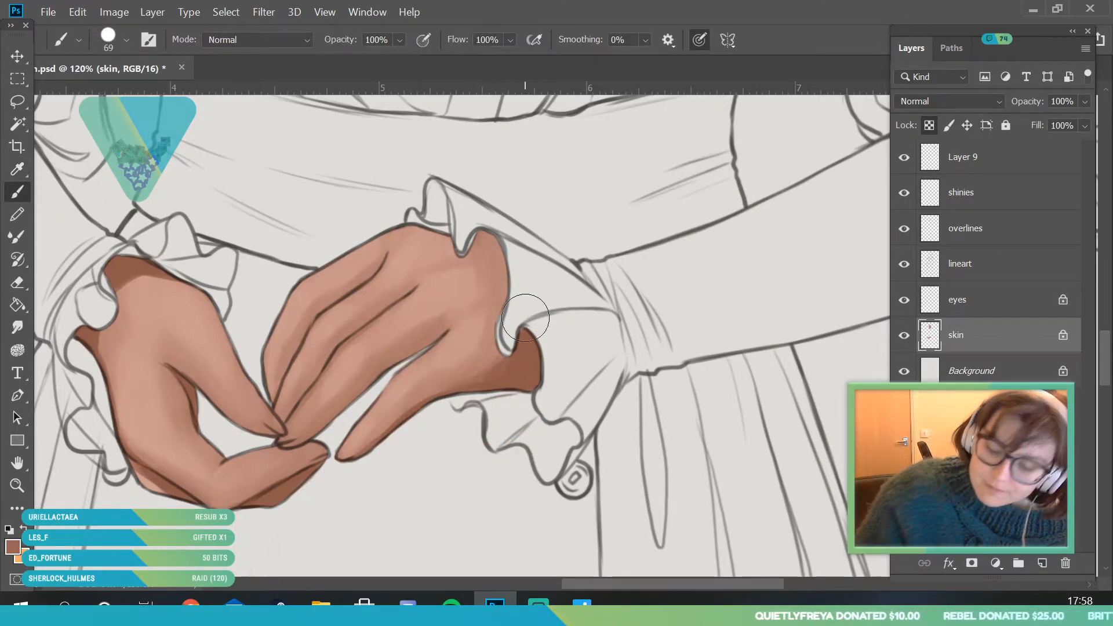
mouse_move(504, 342)
mouse_down()
mouse_move(467, 369)
mouse_move(463, 389)
mouse_move(480, 372)
mouse_up()
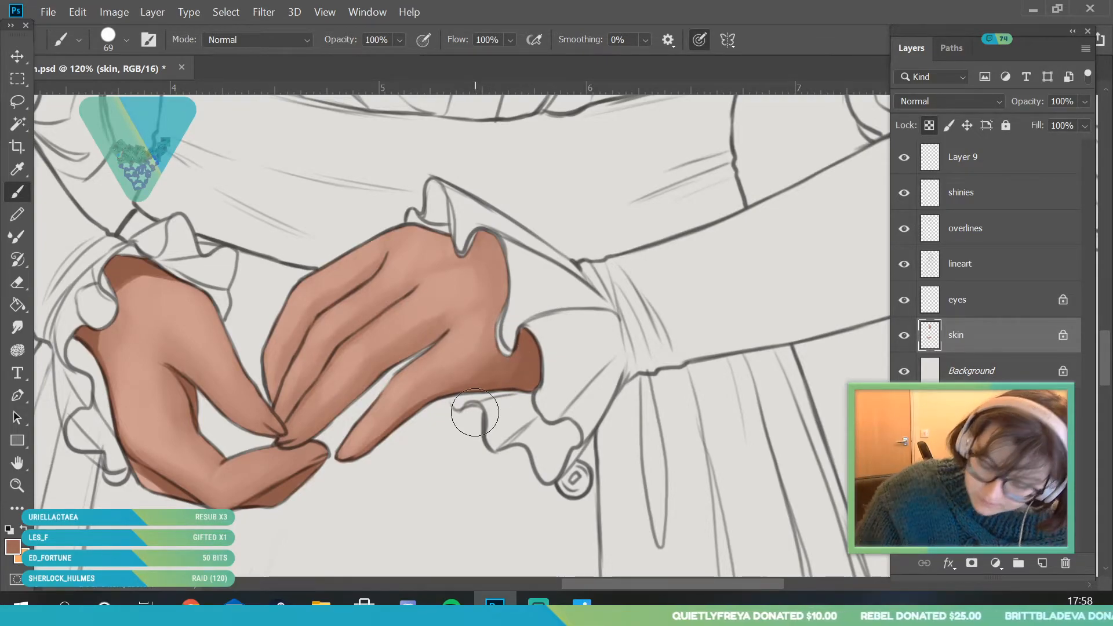
- Sample the dark shadow tone under the left cuff and set the brush size to 36 px
click(26, 167)
click(135, 254)
key(b)
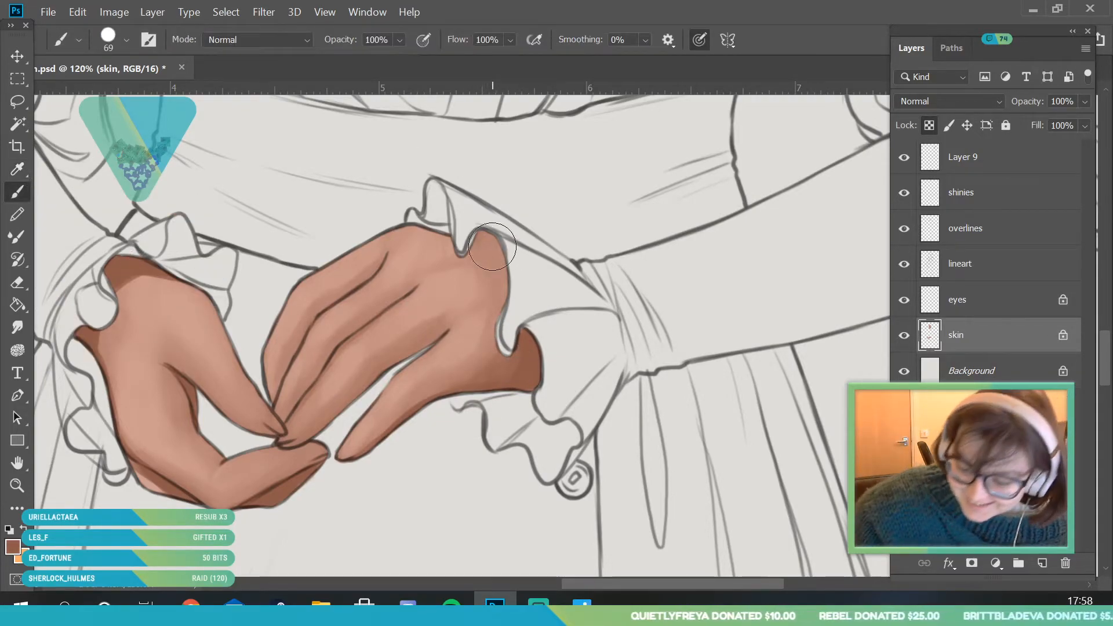
click(127, 40)
click(116, 96)
click(564, 287)
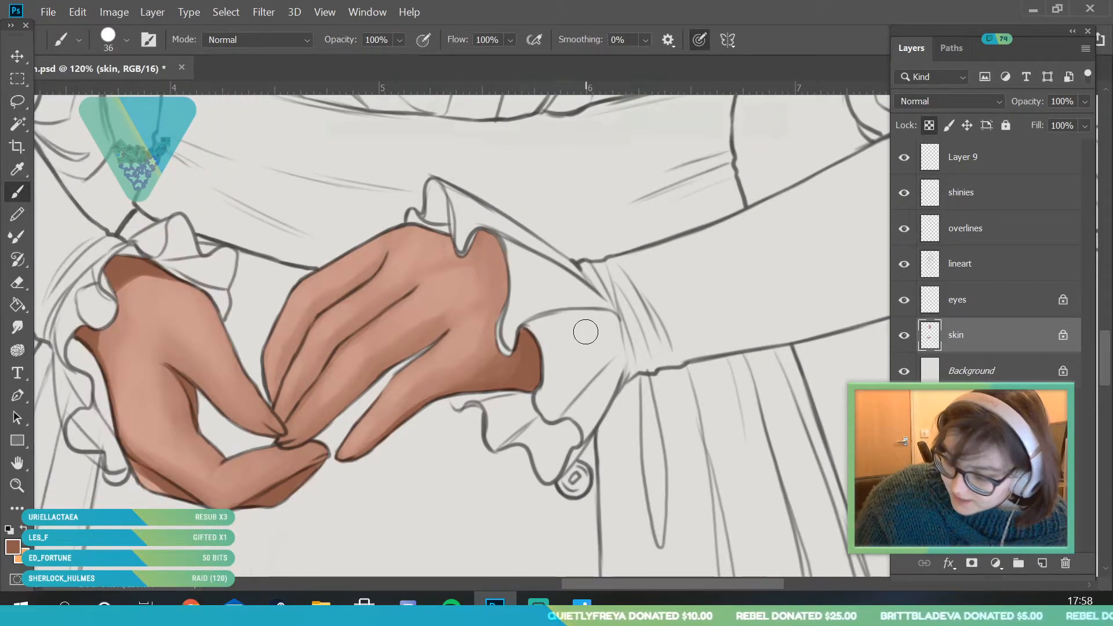
- Erase the skin paint under the right cuff's upper ruffle with a 28 px eraser, and lock the skin layer's transparent pixels again
key(e)
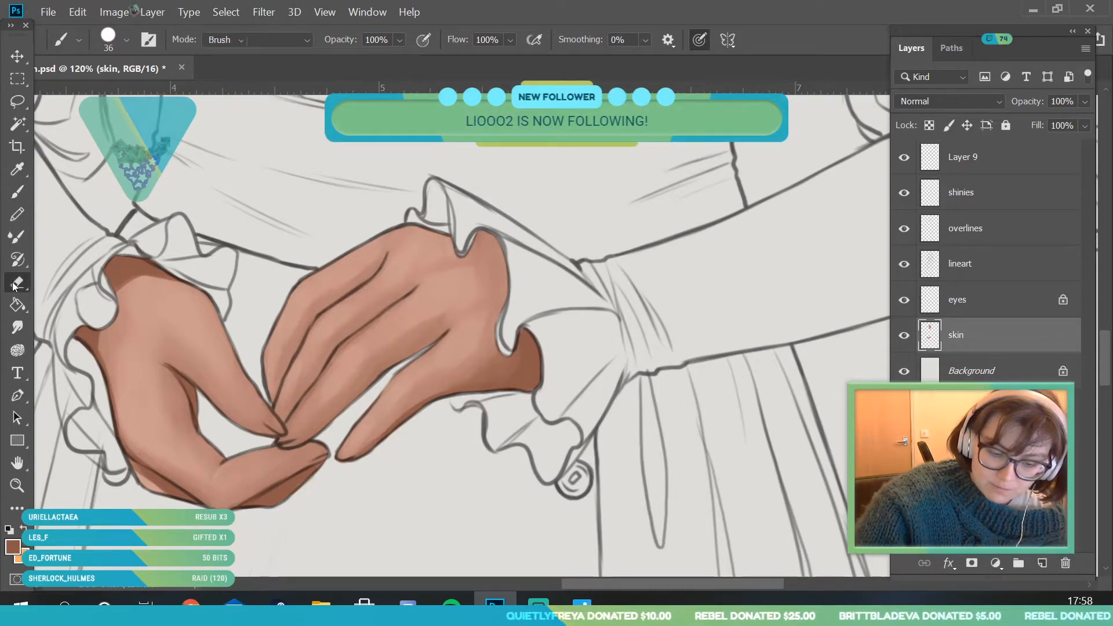
drag(477, 238, 503, 254)
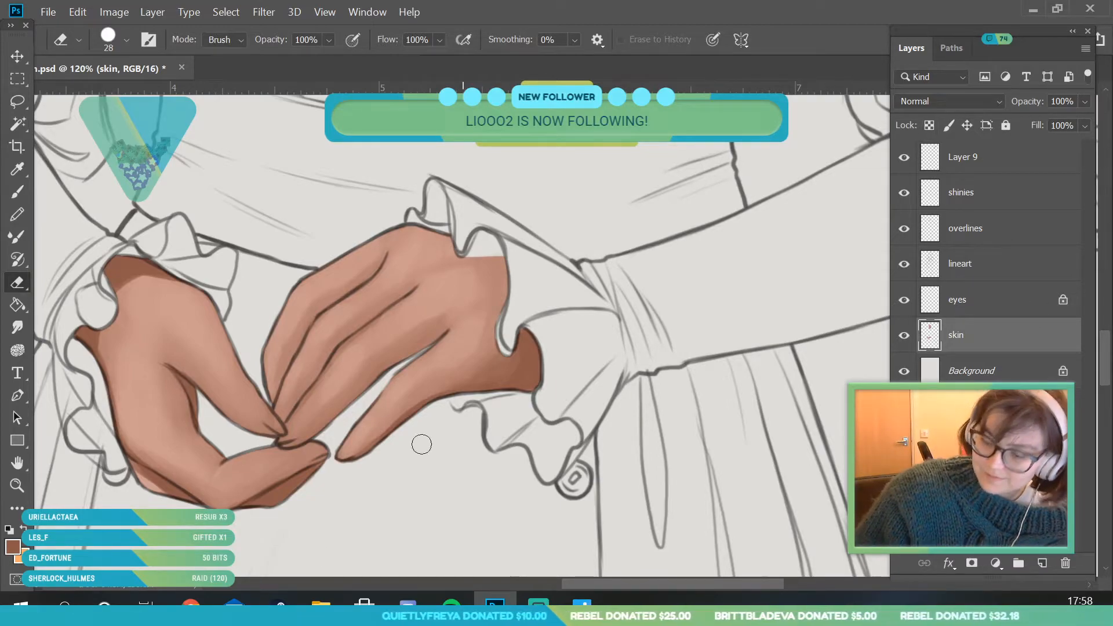
click(929, 125)
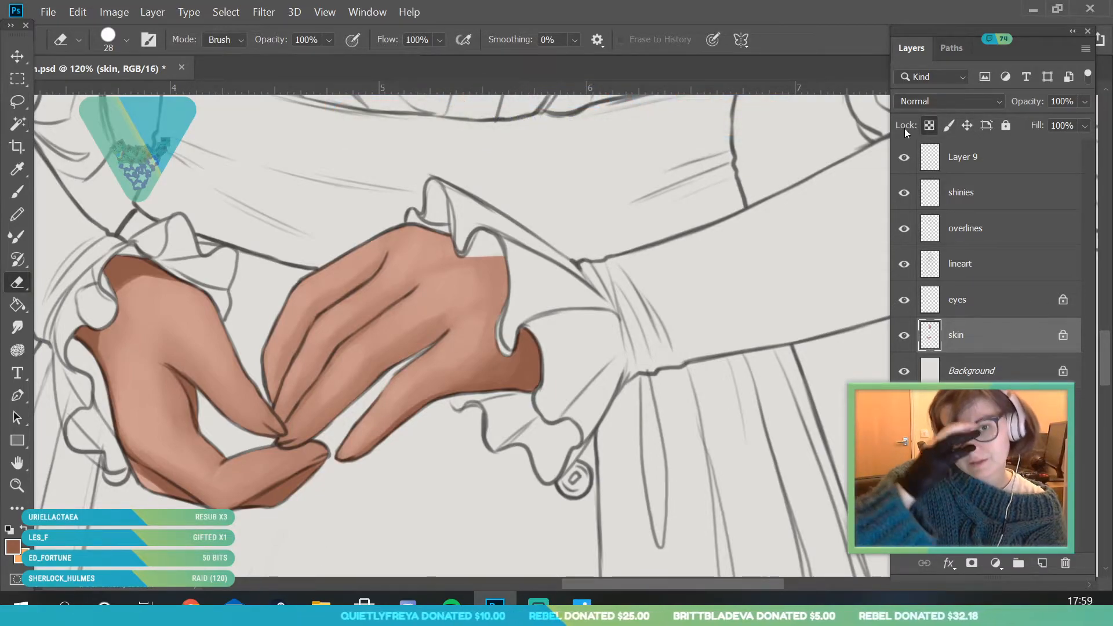
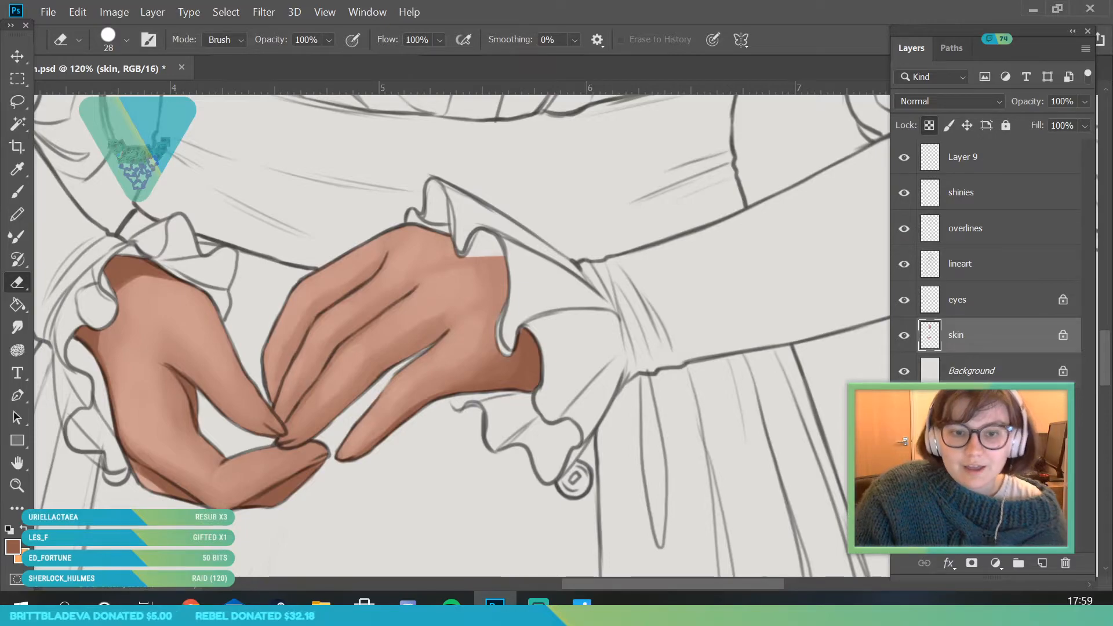
- Deepen the shadows with a 36 px brush on the right wrist under the ruffle, the left hand's underside and its thumb crease
key(z)
mouse_move(568, 387)
mouse_down()
mouse_move(368, 482)
mouse_move(463, 477)
mouse_move(489, 564)
mouse_move(453, 490)
mouse_up()
click(17, 191)
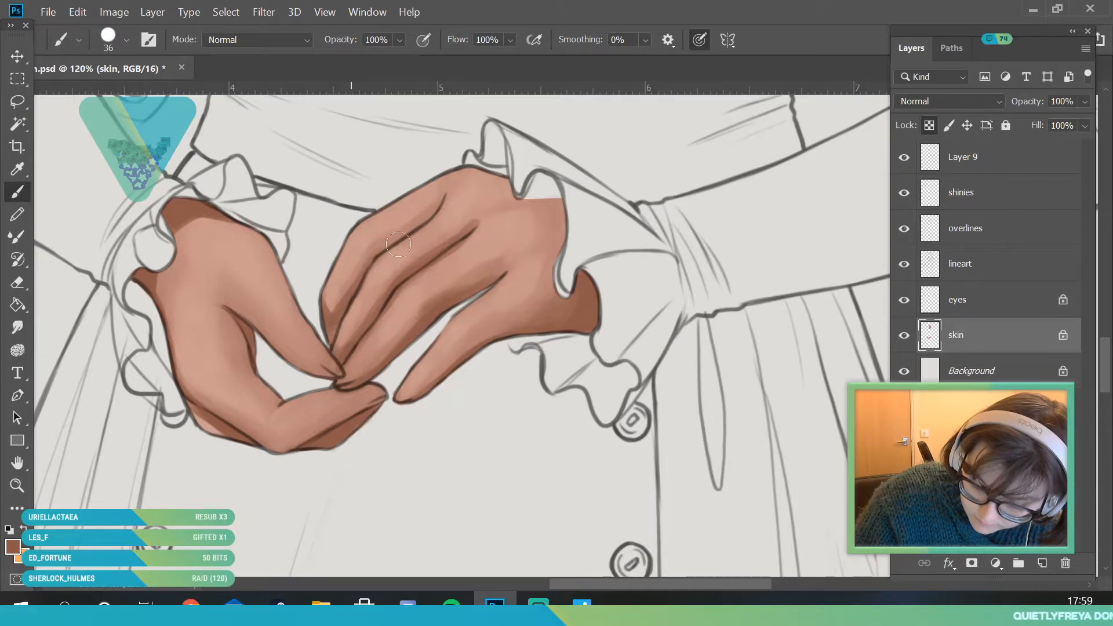
mouse_move(531, 199)
mouse_down()
mouse_move(575, 210)
mouse_move(567, 240)
mouse_up()
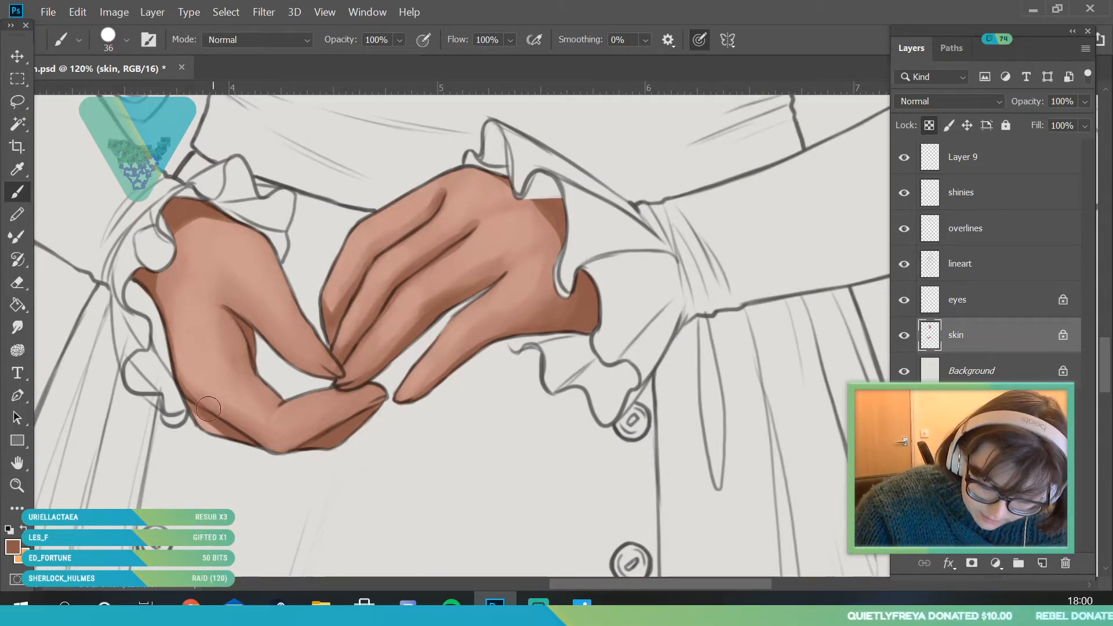
mouse_move(261, 435)
mouse_down()
mouse_move(181, 385)
mouse_move(346, 423)
mouse_move(325, 385)
mouse_move(258, 431)
mouse_move(317, 438)
mouse_move(271, 449)
mouse_move(317, 420)
mouse_move(385, 411)
mouse_up()
mouse_move(273, 455)
mouse_down()
mouse_move(387, 411)
mouse_move(339, 422)
mouse_up()
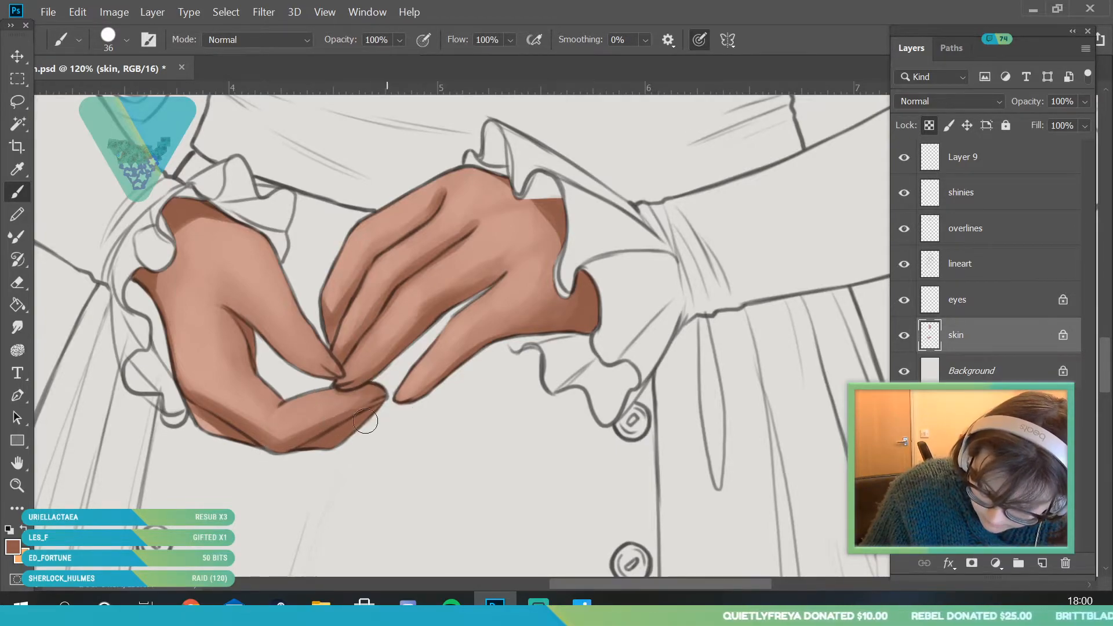
drag(218, 296, 257, 323)
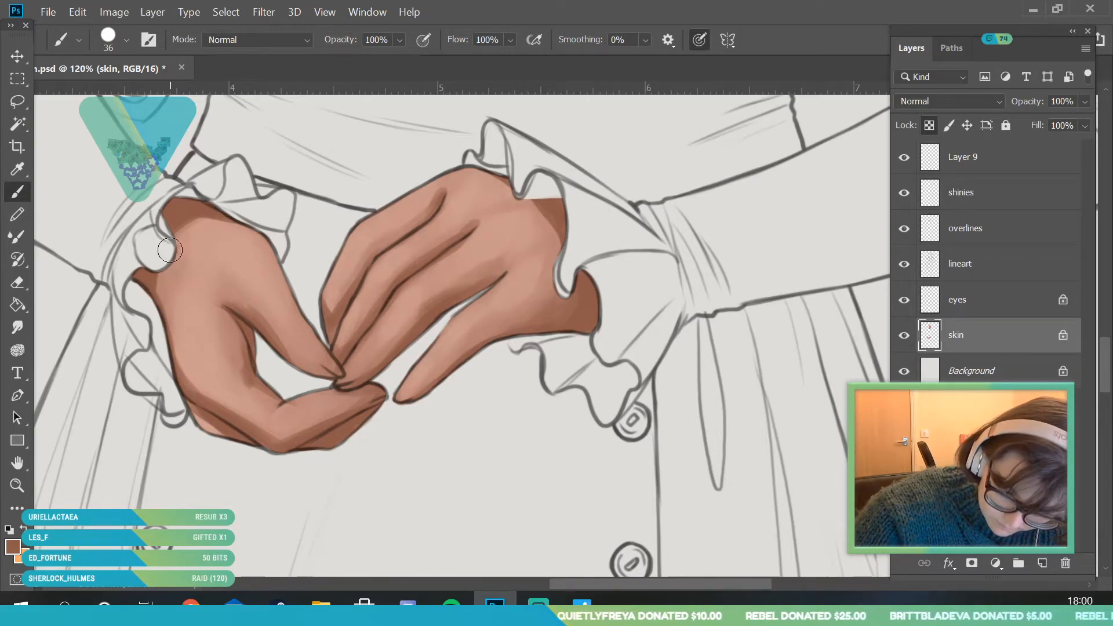
- Sample the dark brown shadow tone from the neck below the chin as the painting colour
click(17, 485)
drag(337, 406, 303, 413)
mouse_move(275, 354)
mouse_down()
mouse_move(262, 388)
mouse_move(221, 360)
mouse_up()
click(18, 196)
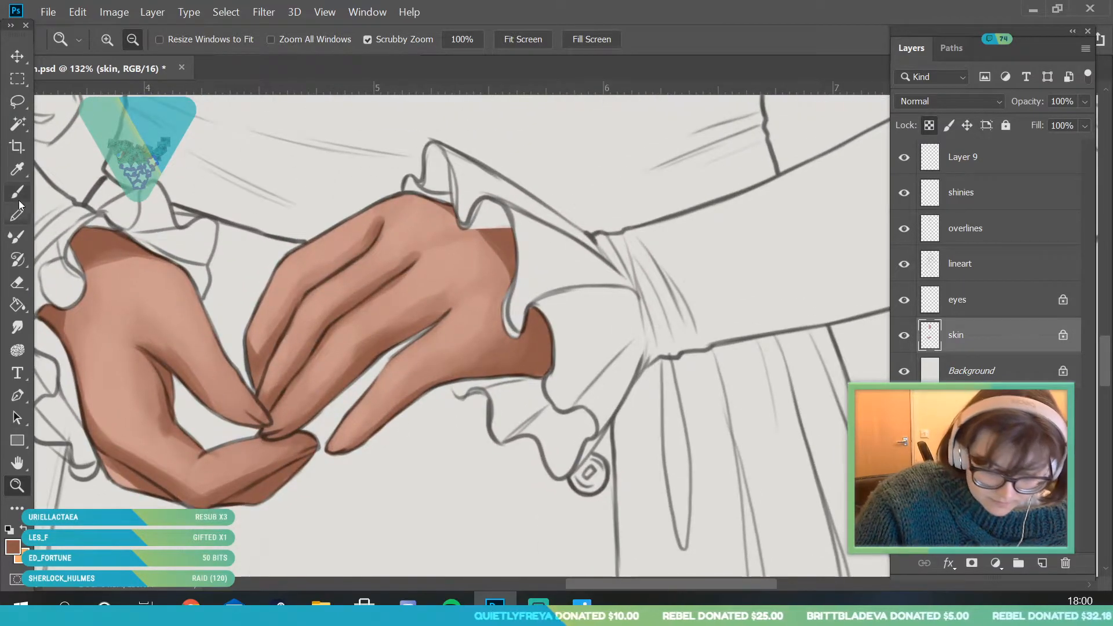
key(b)
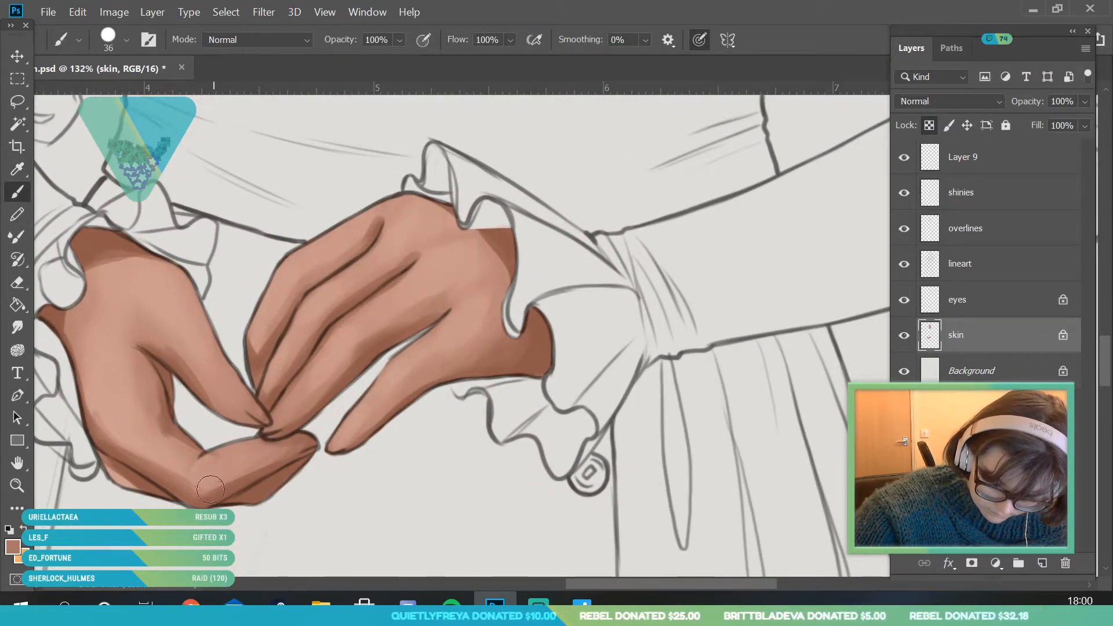
key(alt+space)
mouse_move(313, 354)
mouse_down()
mouse_move(193, 233)
mouse_move(270, 304)
mouse_up()
drag(351, 441, 412, 417)
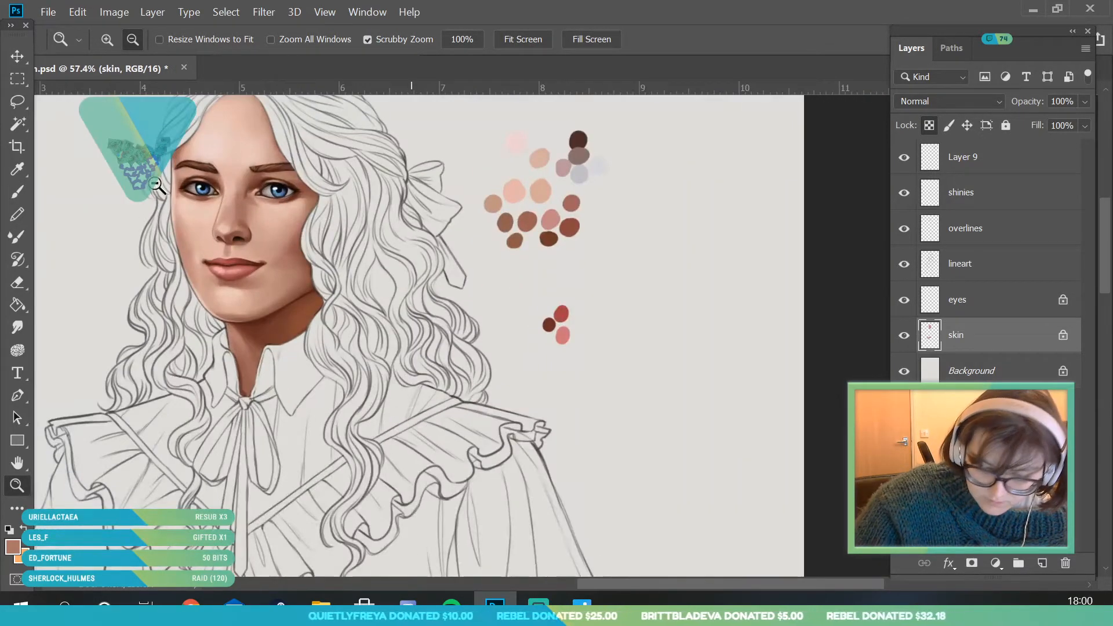
click(18, 148)
click(19, 169)
click(263, 320)
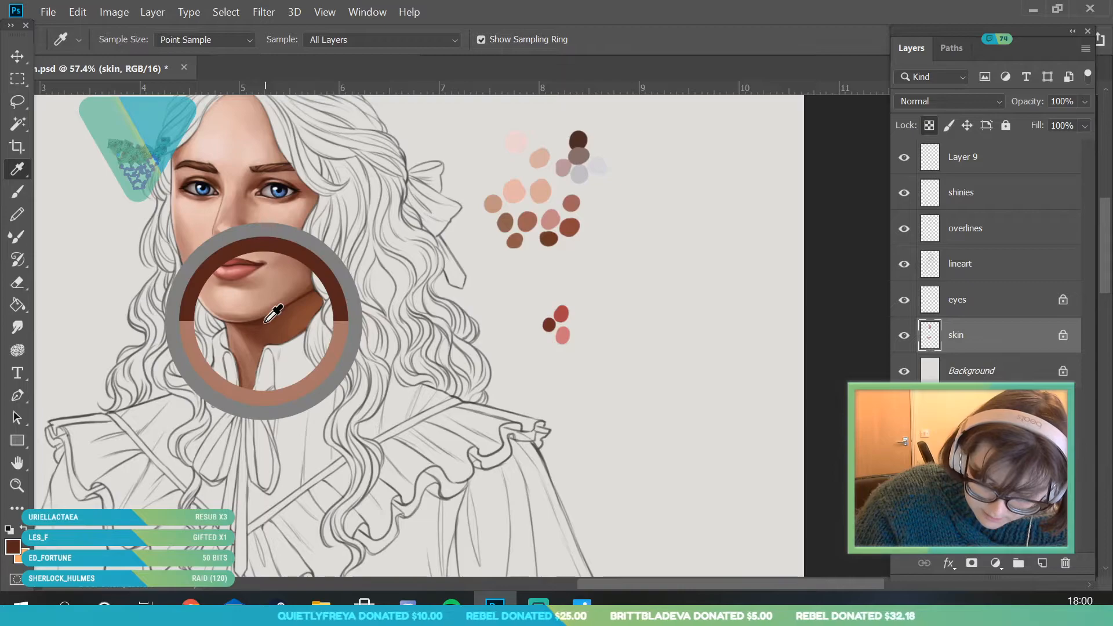
- Paint the dark brown into the wrist shadows inside both cuffs with the 36 px brush
click(25, 481)
drag(318, 210, 229, 383)
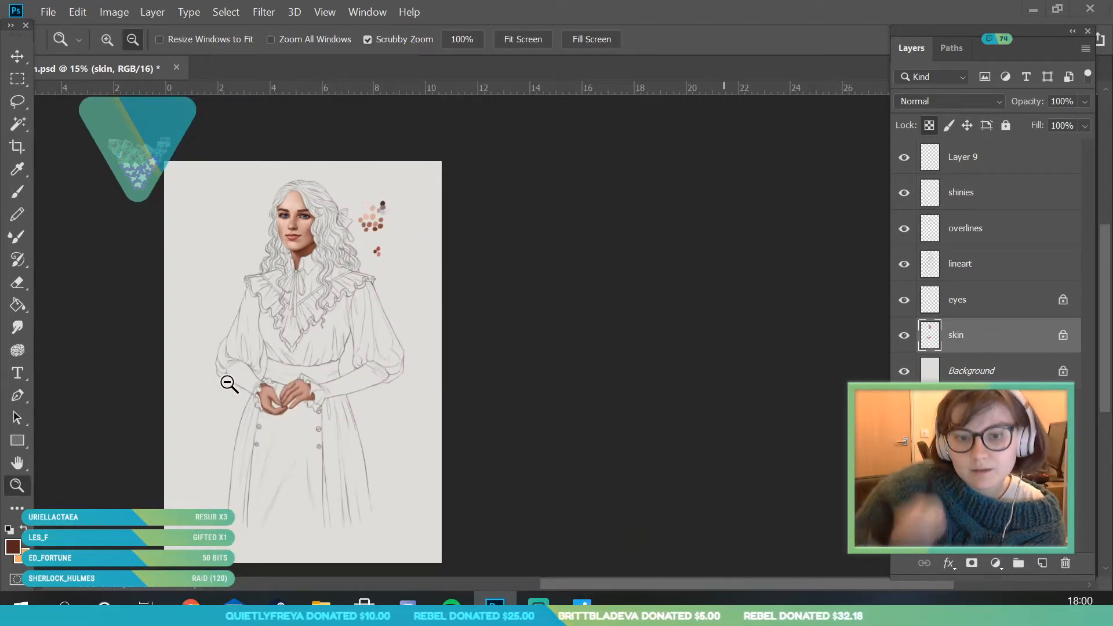
drag(331, 375, 312, 461)
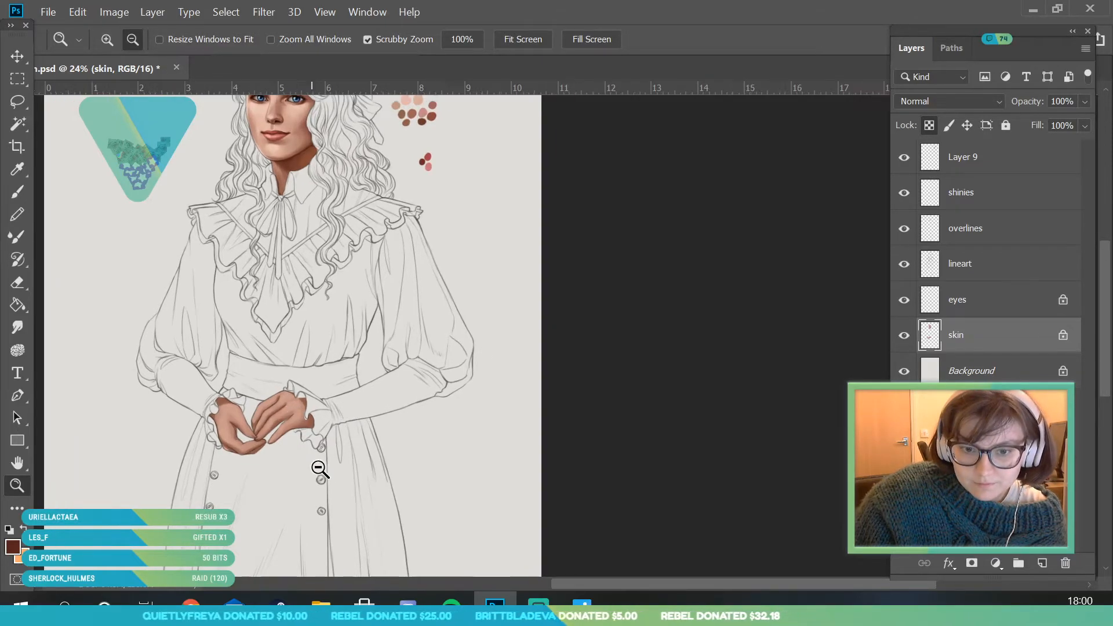
drag(242, 436, 245, 522)
click(17, 192)
mouse_move(116, 340)
mouse_down()
mouse_move(125, 400)
mouse_move(122, 371)
mouse_up()
mouse_move(168, 273)
mouse_down()
mouse_move(147, 277)
mouse_move(133, 319)
mouse_up()
mouse_move(541, 397)
mouse_down()
mouse_move(573, 396)
mouse_move(559, 368)
mouse_move(554, 413)
mouse_move(558, 385)
mouse_move(546, 406)
mouse_up()
drag(532, 278, 516, 257)
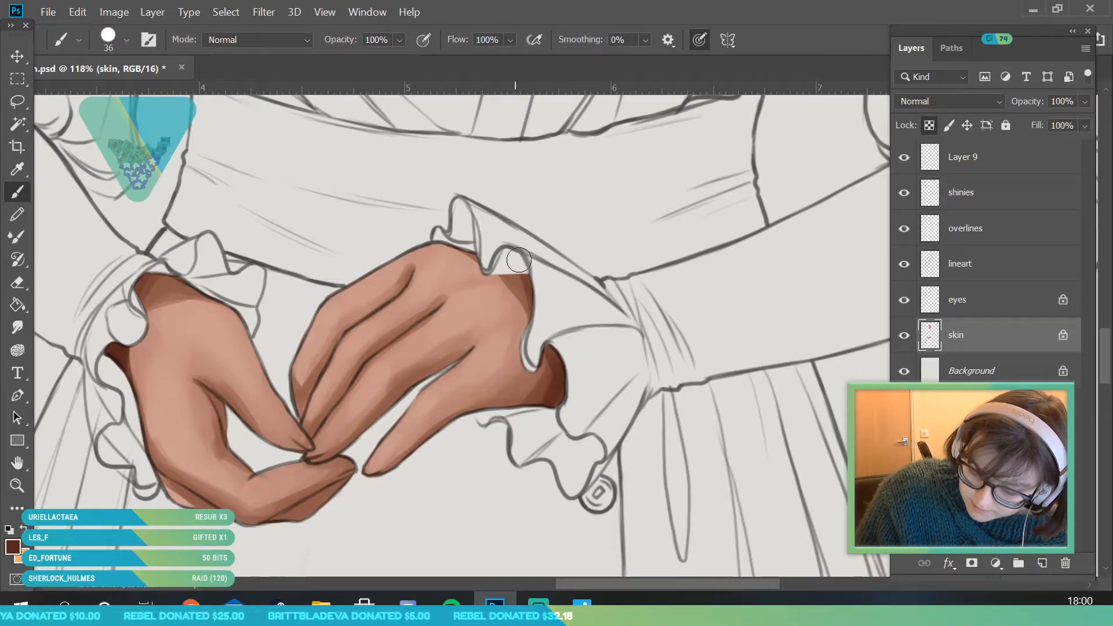
- Darken the gaps between the right hand's fingers, refining the narrow gap near the fingertips with a 9 px brush
drag(350, 447, 426, 373)
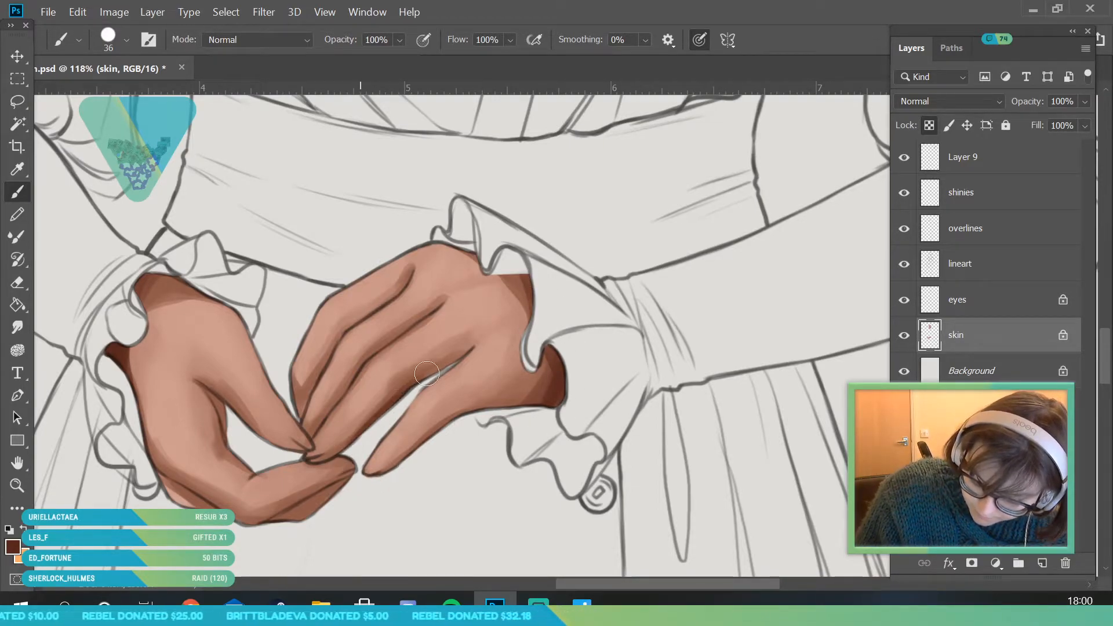
click(126, 40)
drag(108, 90, 102, 92)
click(305, 411)
drag(305, 411, 303, 419)
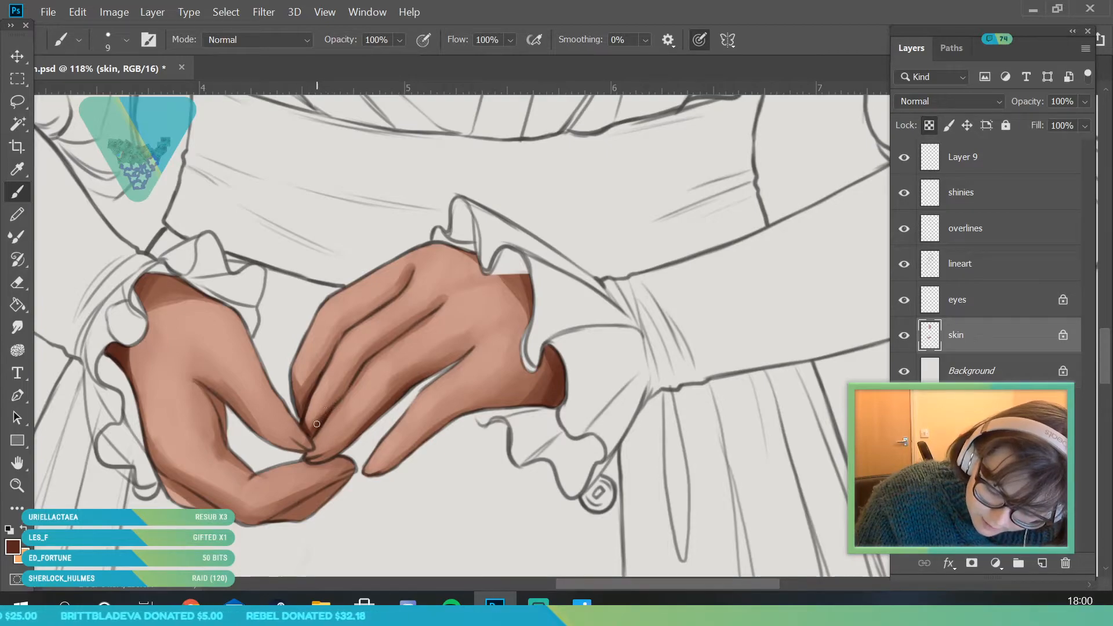
- Shade the underside of the left hand and its lowest finger dark brown with a 44 px brush
click(126, 40)
drag(103, 93, 120, 93)
click(309, 260)
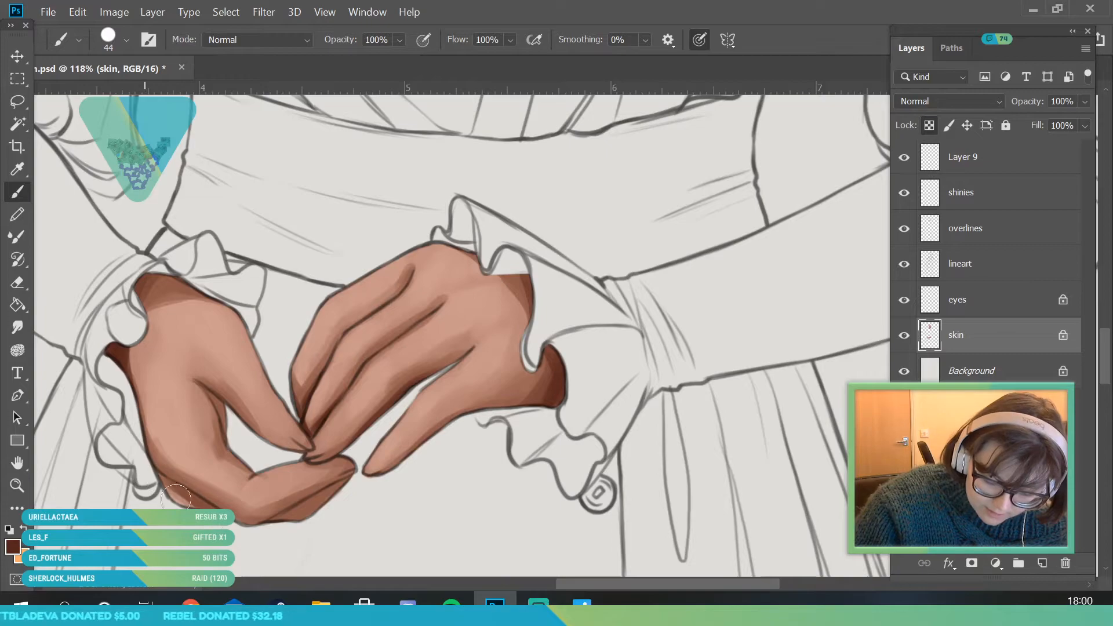
mouse_move(193, 511)
mouse_down()
mouse_move(214, 528)
mouse_move(320, 505)
mouse_up()
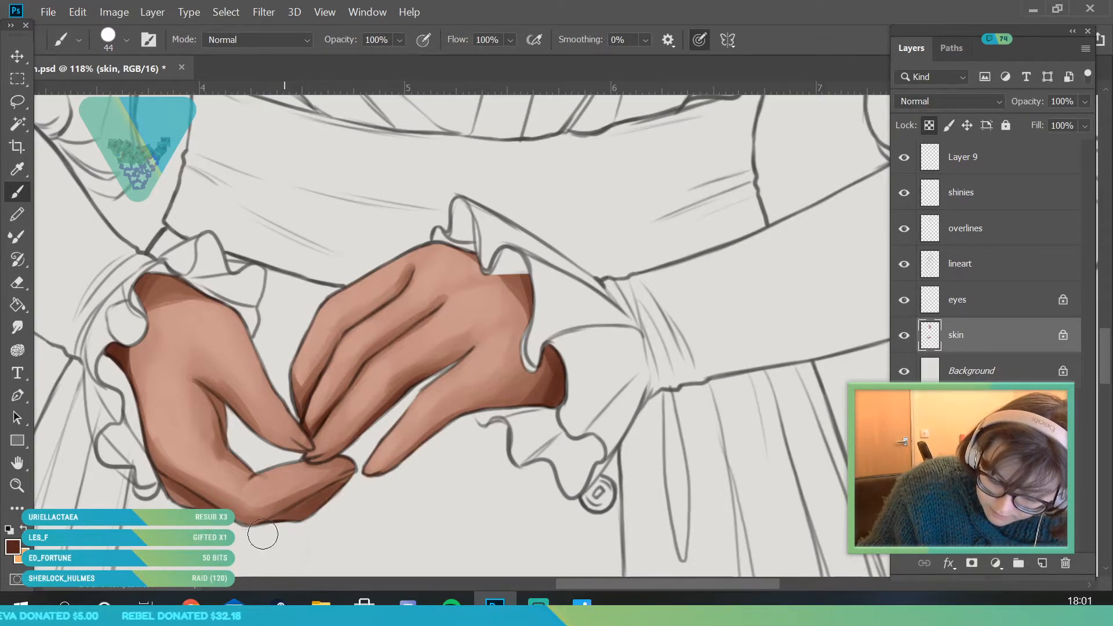
- Set the brush size to 17 px and darken the crease between the left hand's thumb and palm
click(17, 490)
drag(219, 357, 123, 588)
mouse_move(268, 472)
mouse_down()
mouse_move(248, 427)
mouse_move(252, 462)
mouse_up()
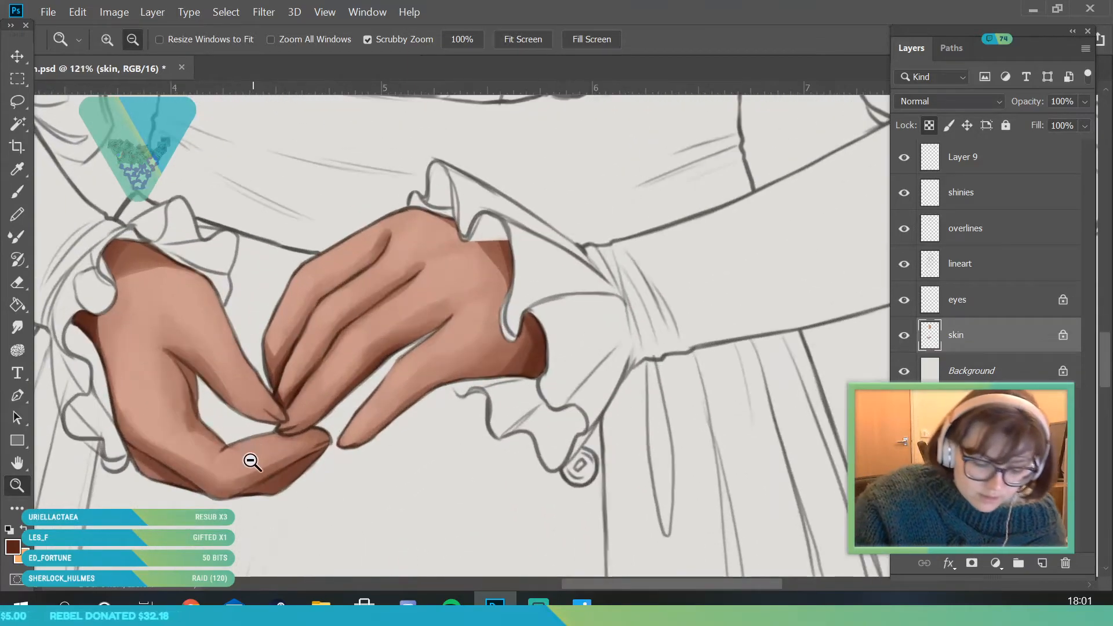
click(18, 191)
click(104, 94)
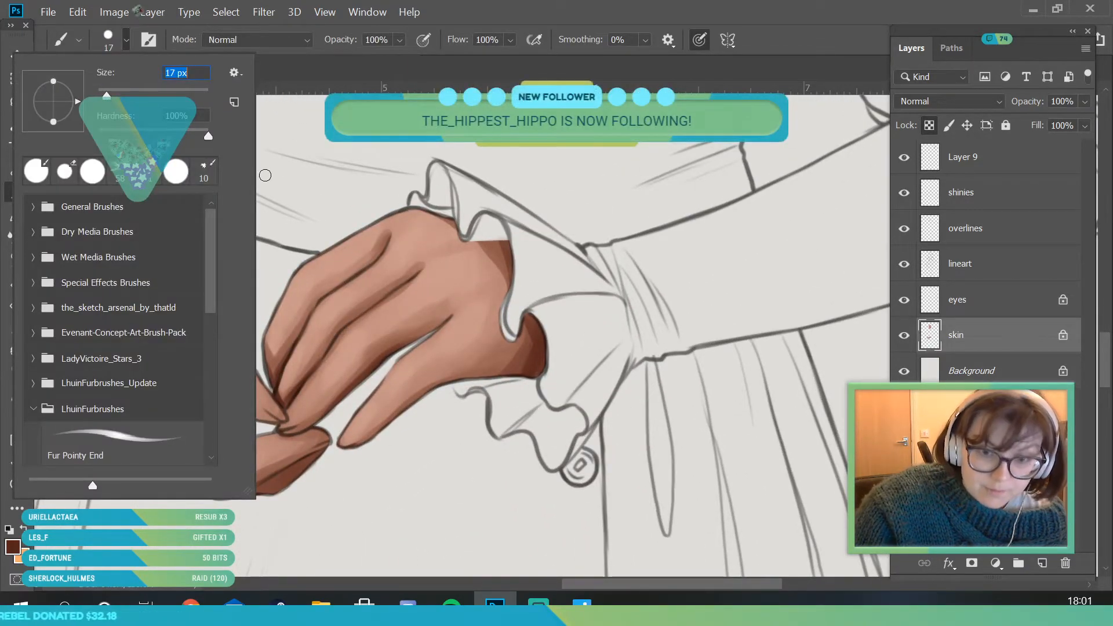
click(273, 179)
mouse_move(172, 355)
mouse_down()
mouse_move(201, 424)
mouse_move(196, 374)
mouse_move(119, 371)
mouse_up()
- Sample a light skin tone from the hands and set the brush size to 56 px
click(19, 489)
mouse_move(272, 406)
mouse_down()
mouse_move(220, 452)
mouse_move(268, 432)
mouse_move(233, 444)
mouse_move(248, 331)
mouse_move(228, 367)
mouse_move(258, 490)
mouse_up()
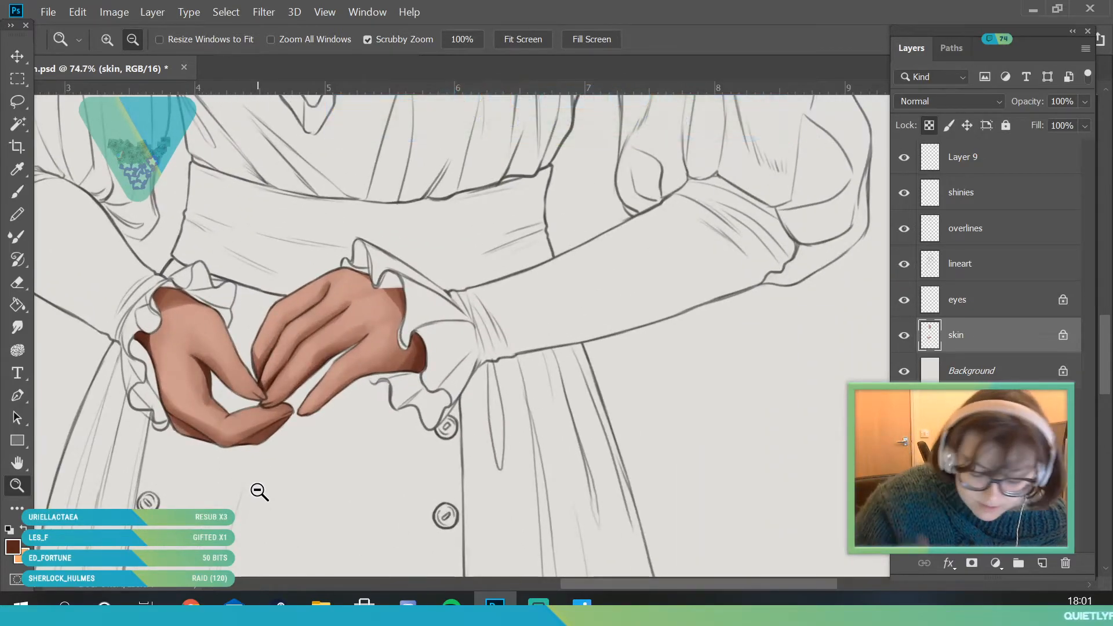
drag(281, 347, 210, 366)
drag(313, 361, 348, 423)
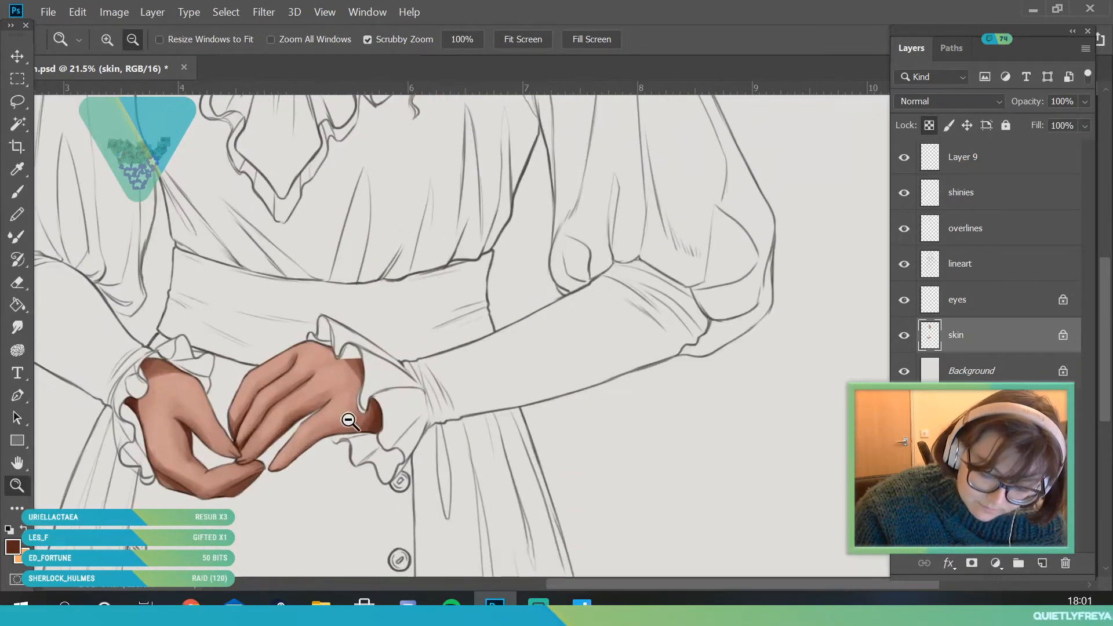
click(18, 170)
key(b)
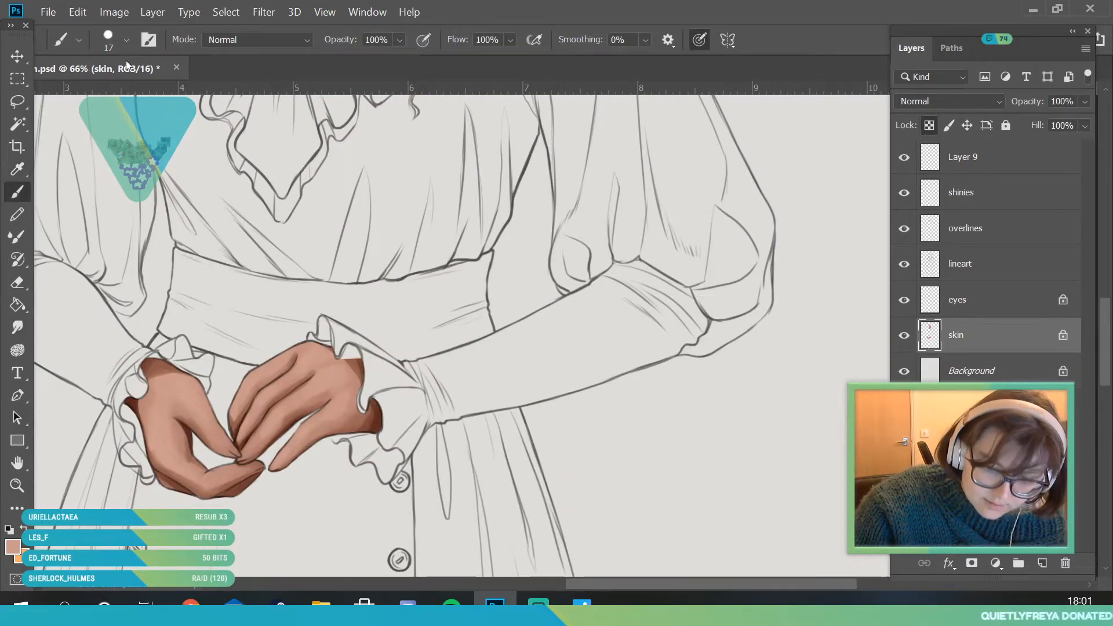
click(126, 40)
click(287, 316)
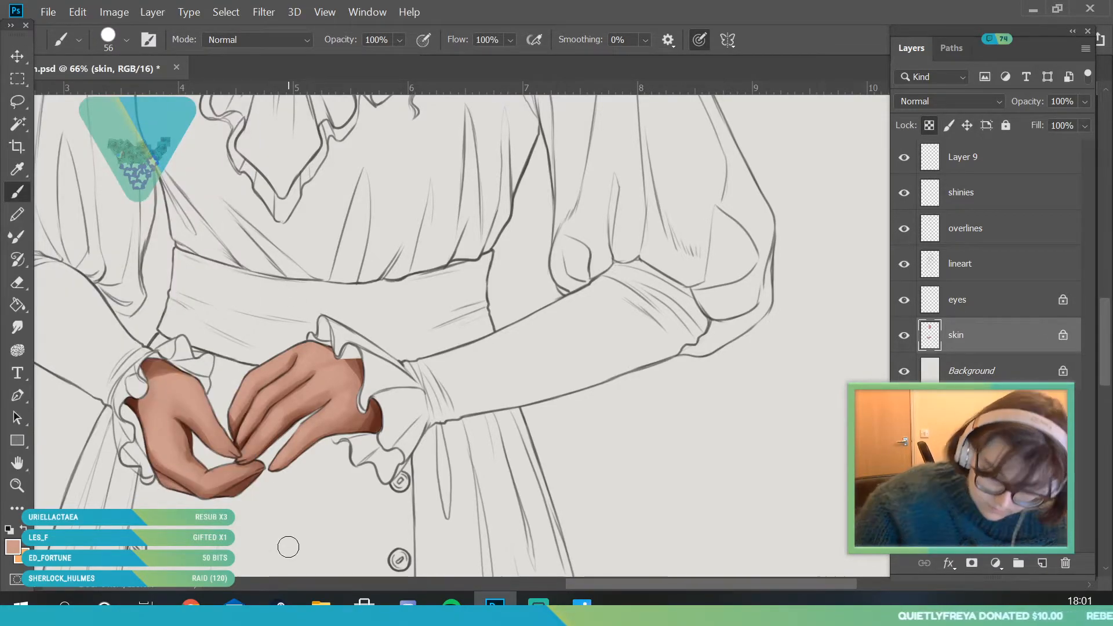
- Sample a lighter peach skin tone from the lit cheek of the face
click(23, 479)
drag(201, 403, 110, 406)
drag(216, 186, 342, 226)
click(24, 170)
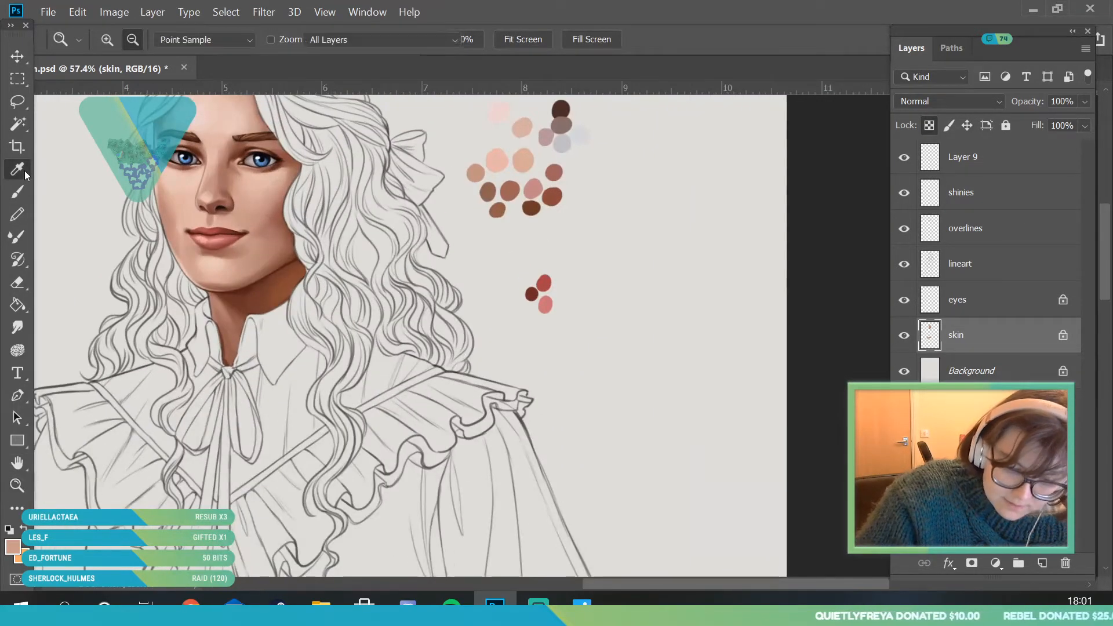
click(180, 203)
- Paint a peach highlight on the middle knuckle of the right hand's second finger with the 56 px brush
key(z)
drag(290, 251, 281, 303)
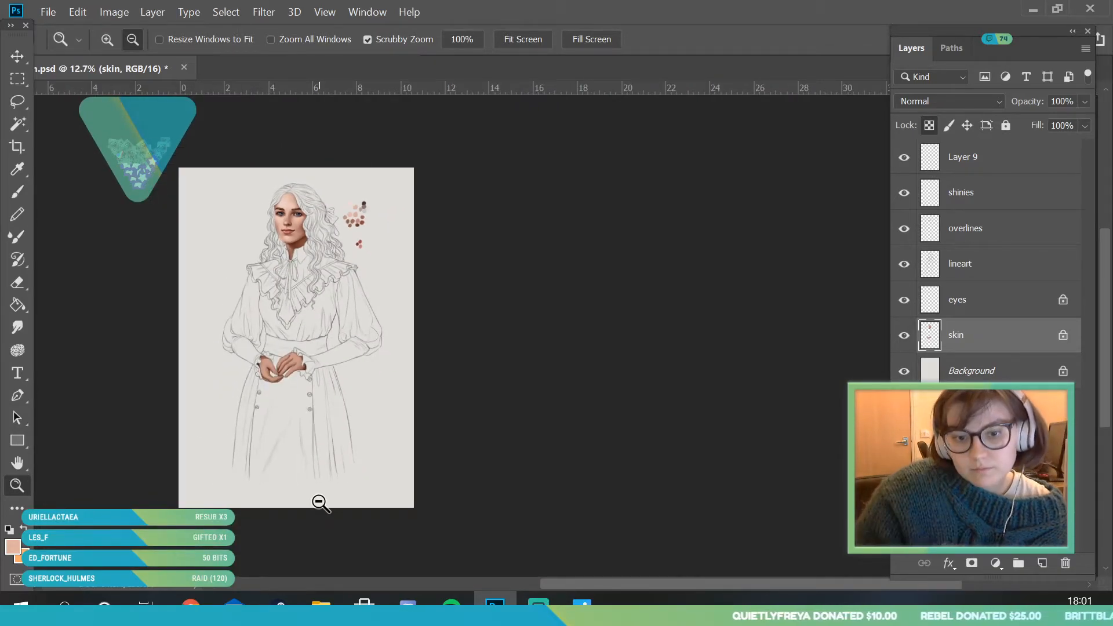
scroll(302, 373, up, 2)
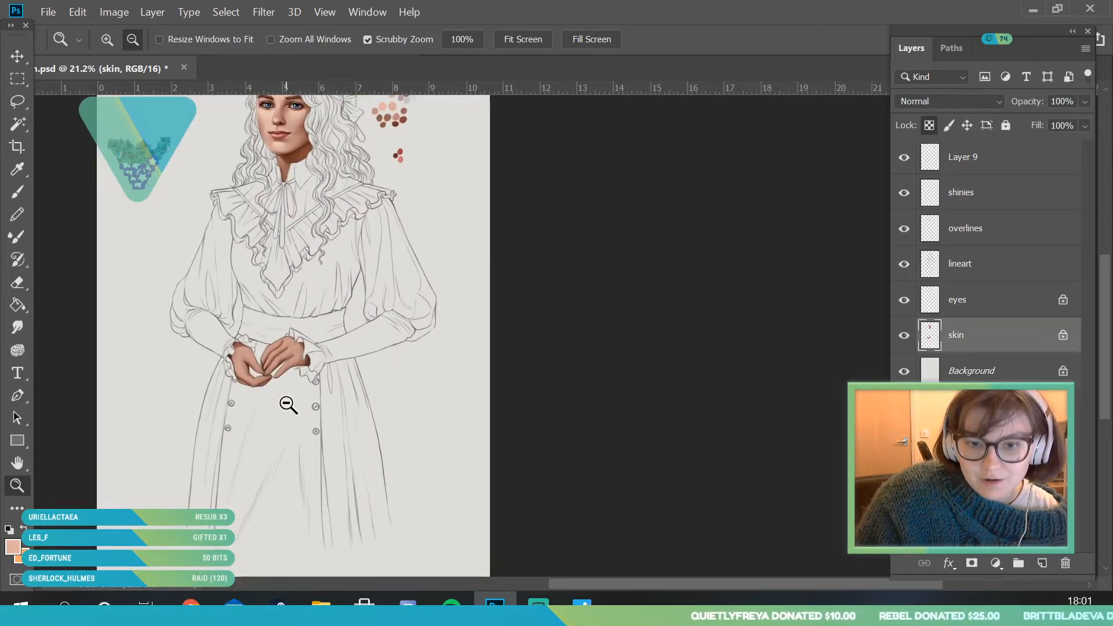
scroll(270, 426, up, 5)
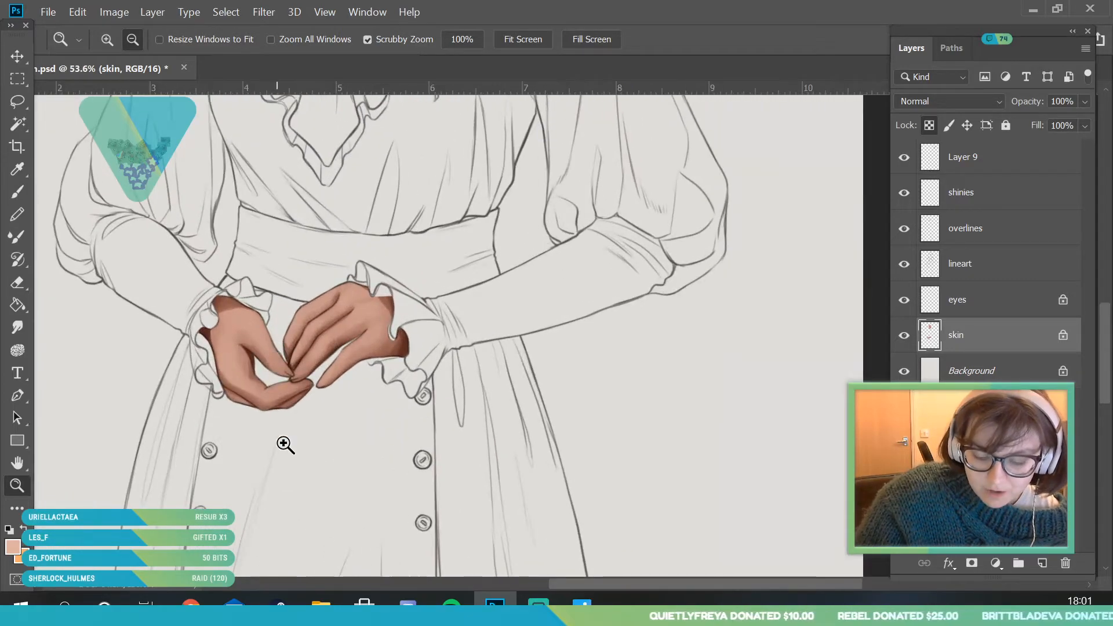
scroll(116, 278, up, 1)
click(17, 192)
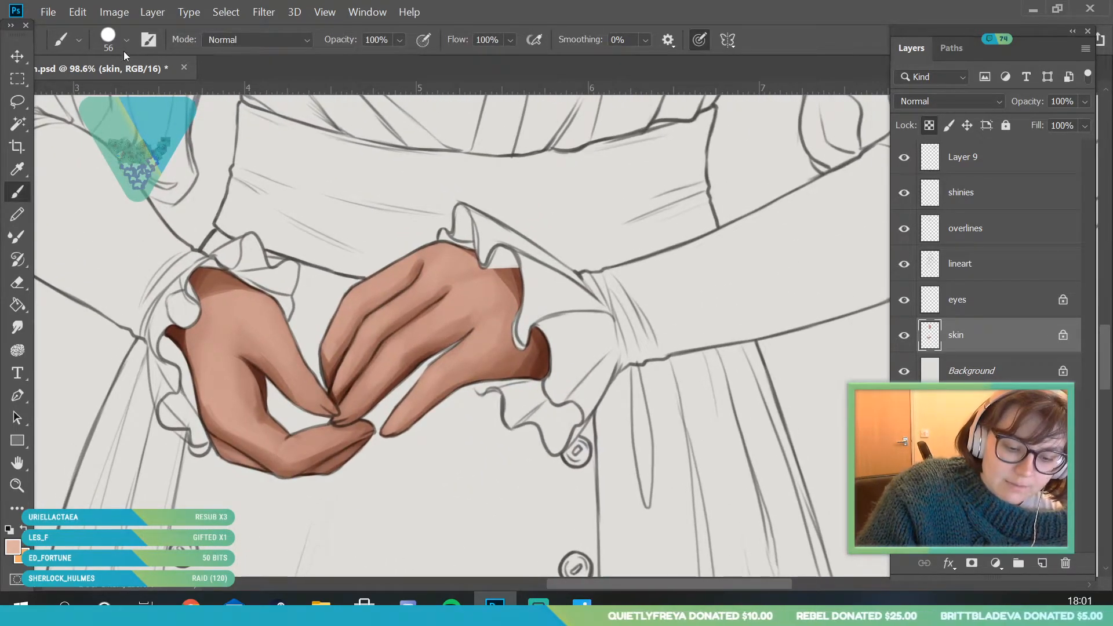
drag(391, 312, 416, 294)
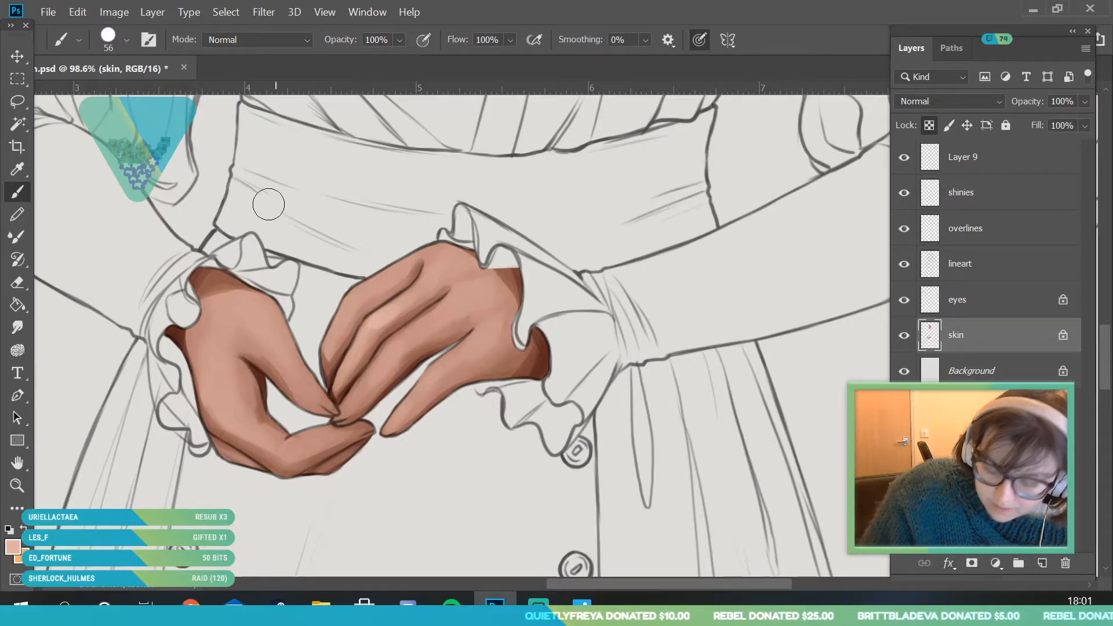
- Brush soft peach highlights over the knuckles of both hands with a 120 px brush, and undo the last two strokes
click(126, 40)
click(158, 94)
click(369, 303)
drag(344, 311, 360, 298)
key(ctrl+z)
key(ctrl+z)
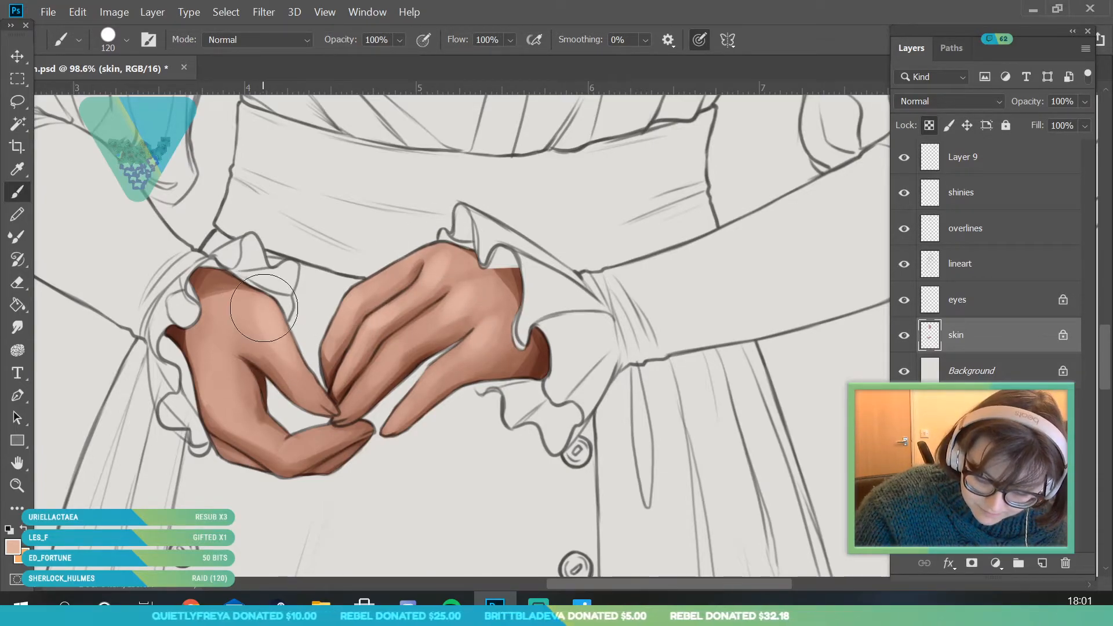
- Add peach highlights to the fingertips and the right hand's lowest finger, reducing the brush size to 89 px
key(z)
scroll(343, 396, down, 8)
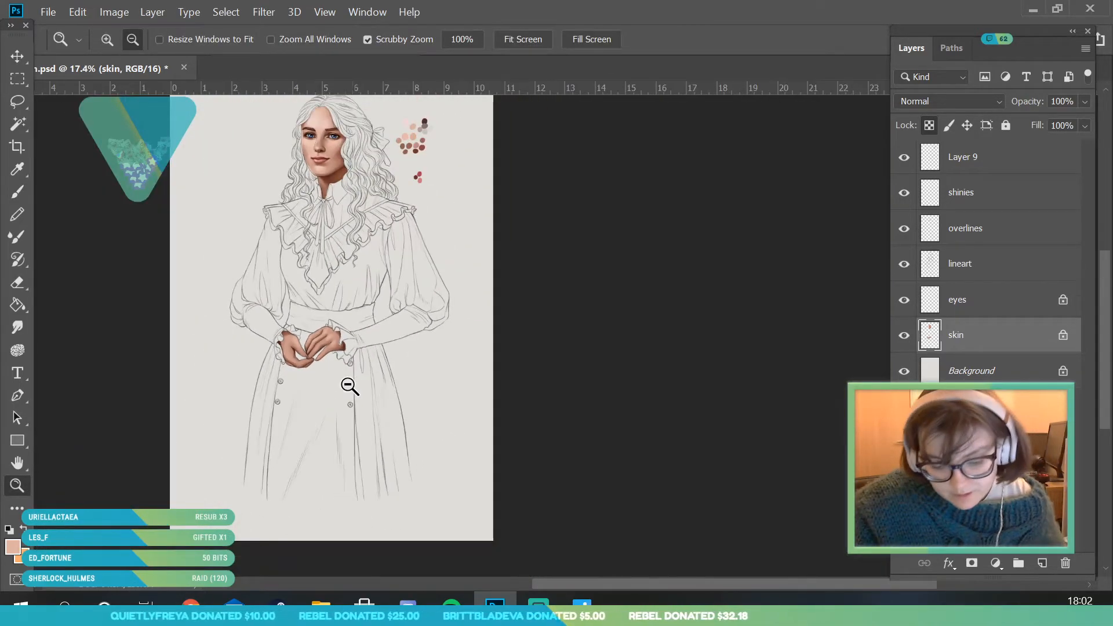
scroll(359, 452, up, 2)
scroll(301, 456, up, 6)
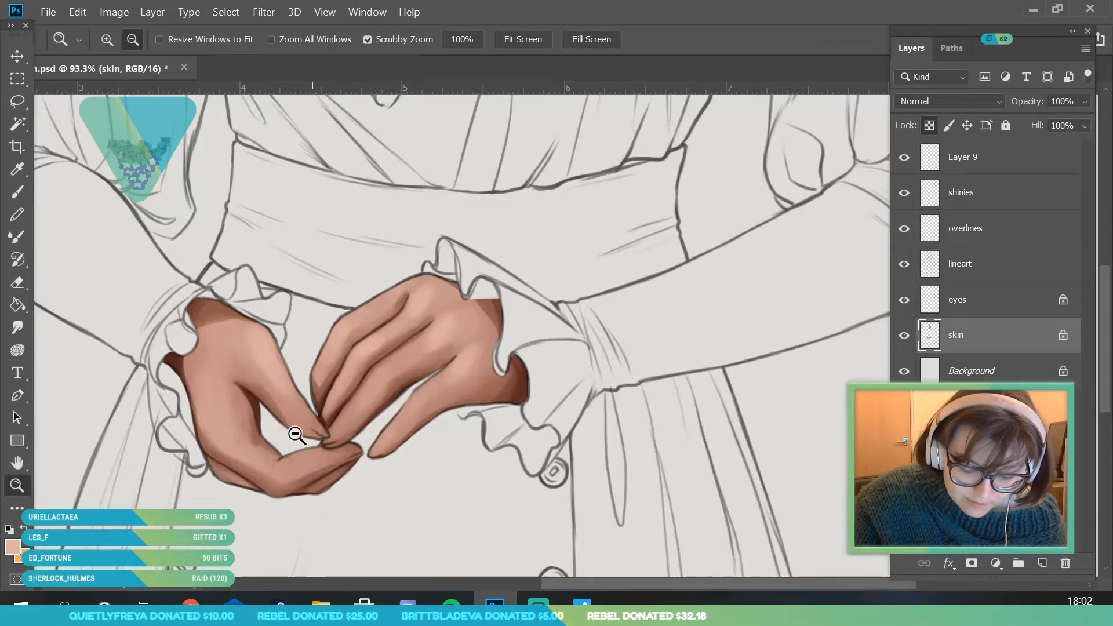
scroll(302, 456, up, 2)
key(b)
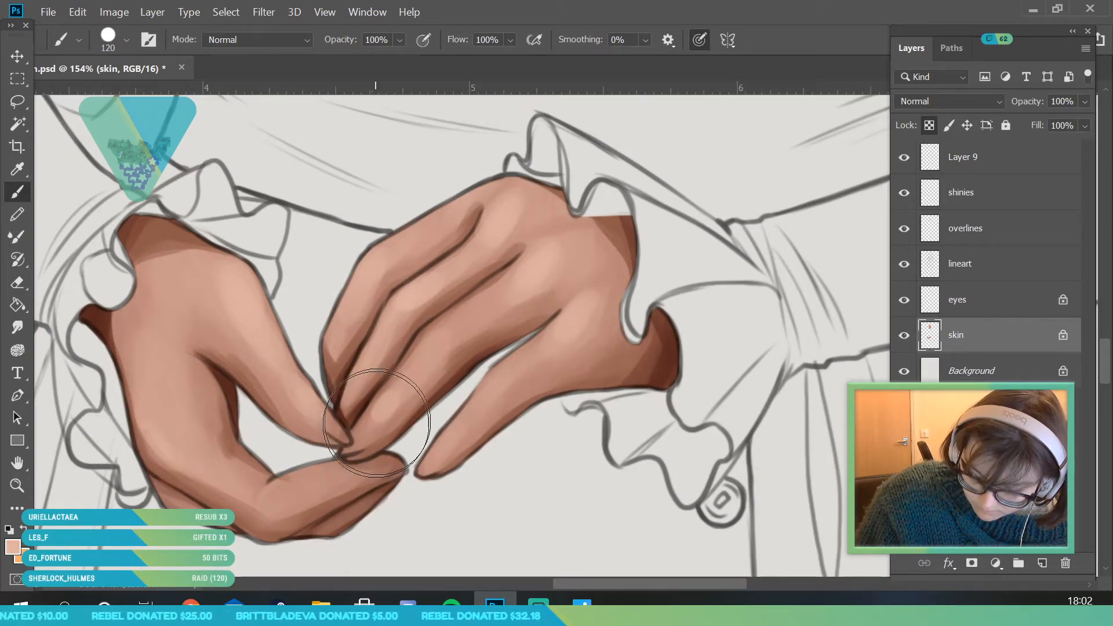
click(126, 40)
click(146, 94)
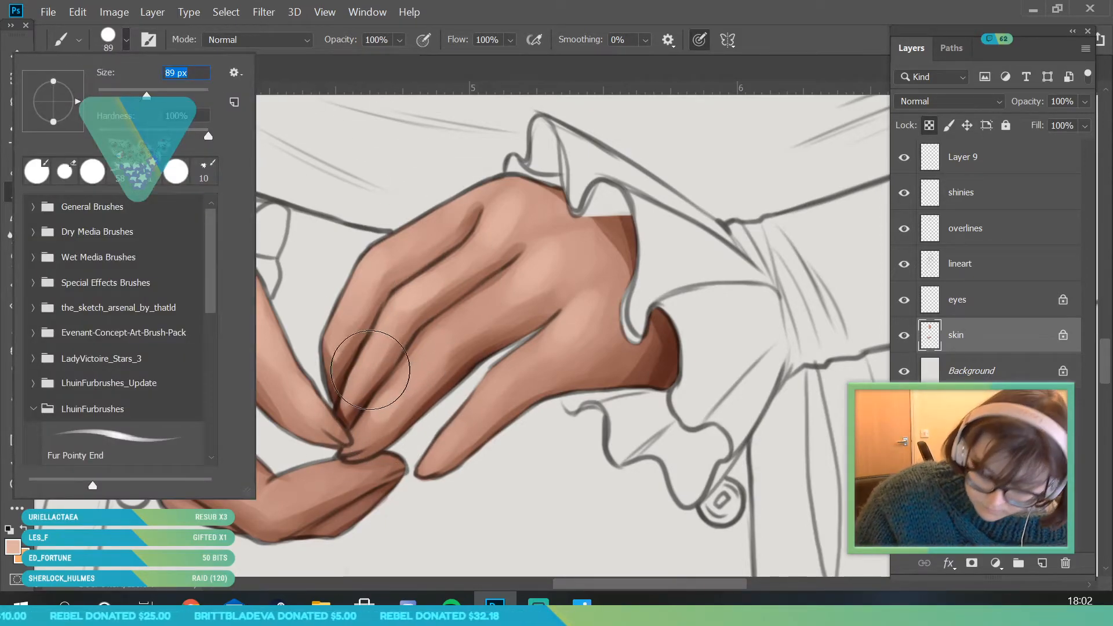
click(371, 359)
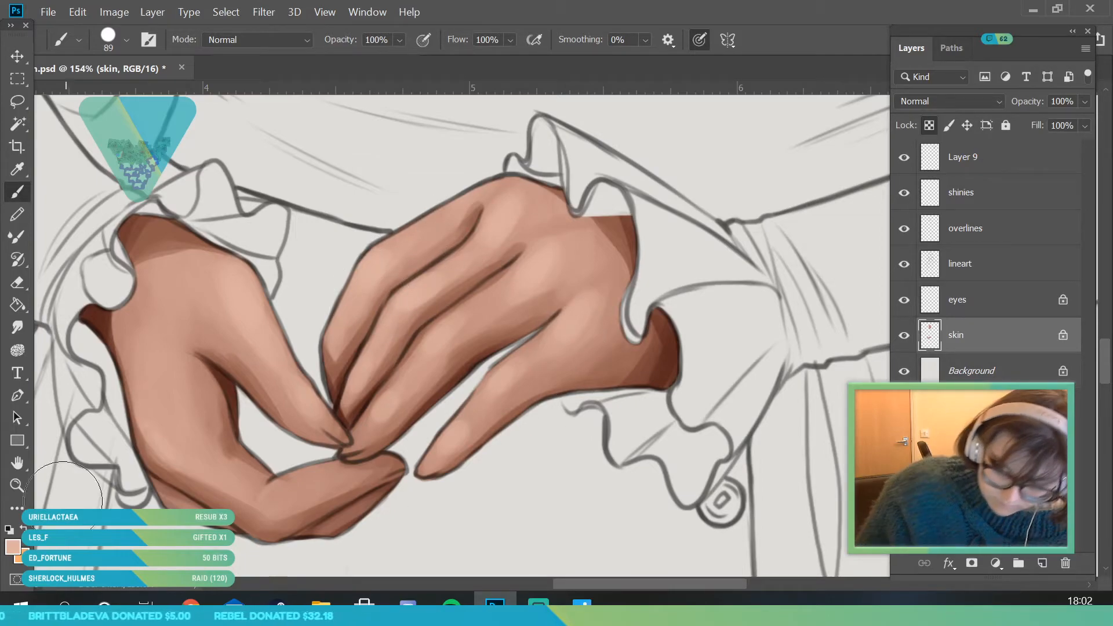
- Set the foreground colour to a light pink for the nails, with 24% saturation and 87% brightness
click(17, 485)
drag(244, 348, 99, 394)
drag(267, 296, 274, 539)
key(i)
click(13, 547)
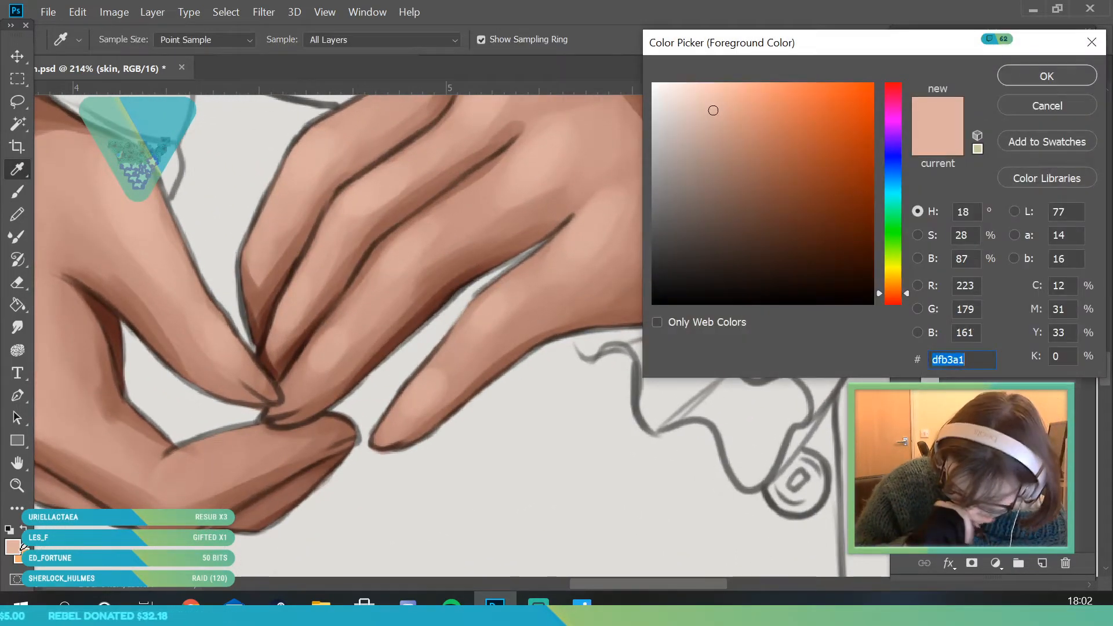
click(468, 369)
click(405, 426)
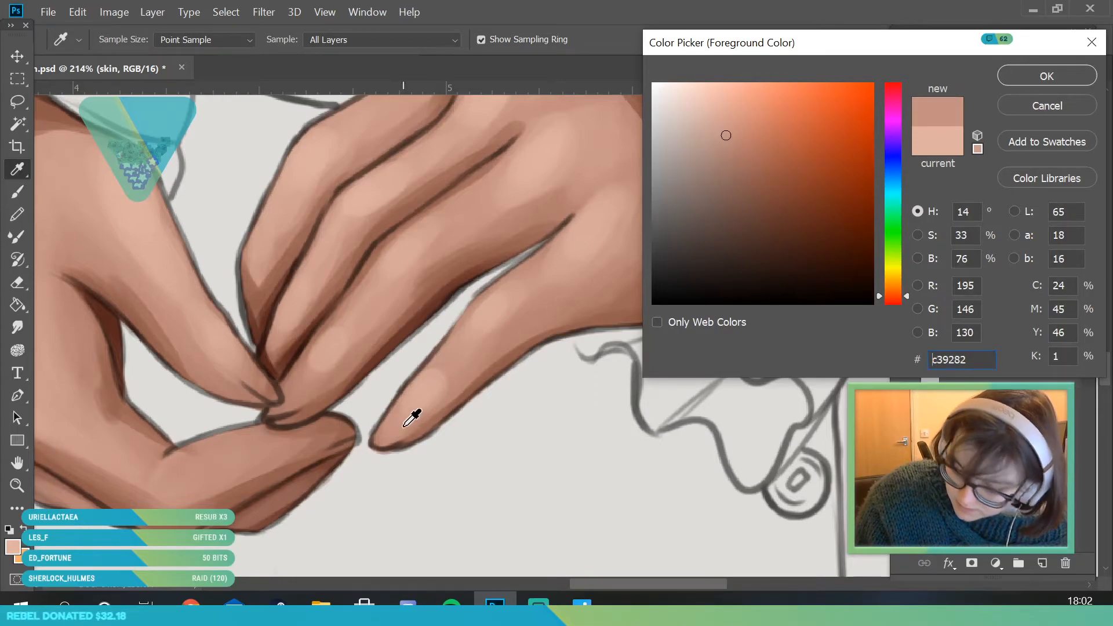
click(704, 110)
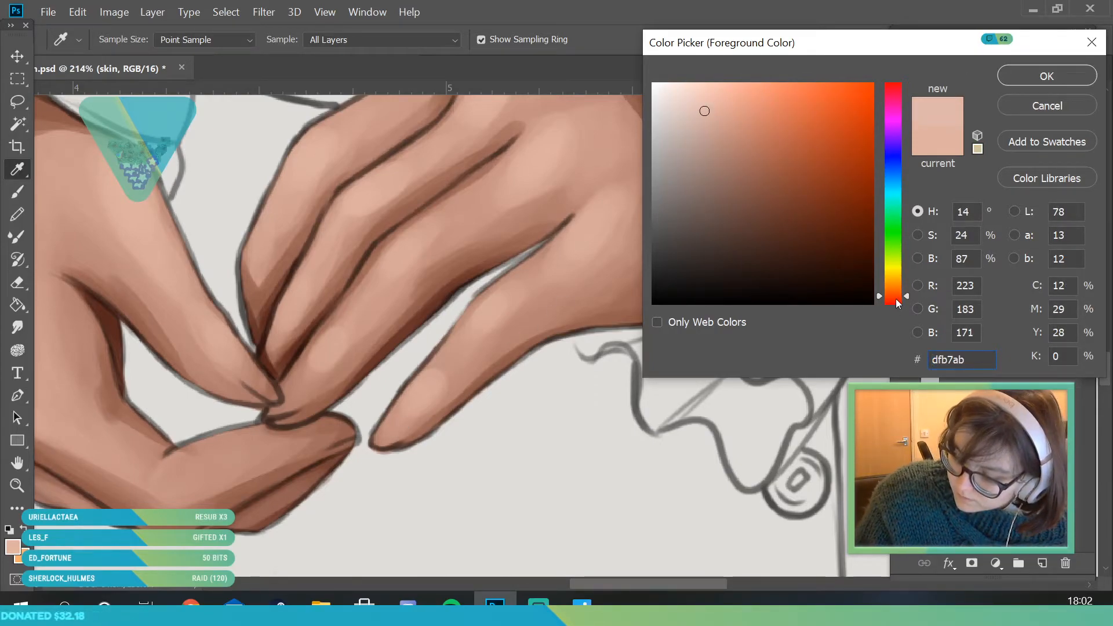
key(z)
click(1025, 75)
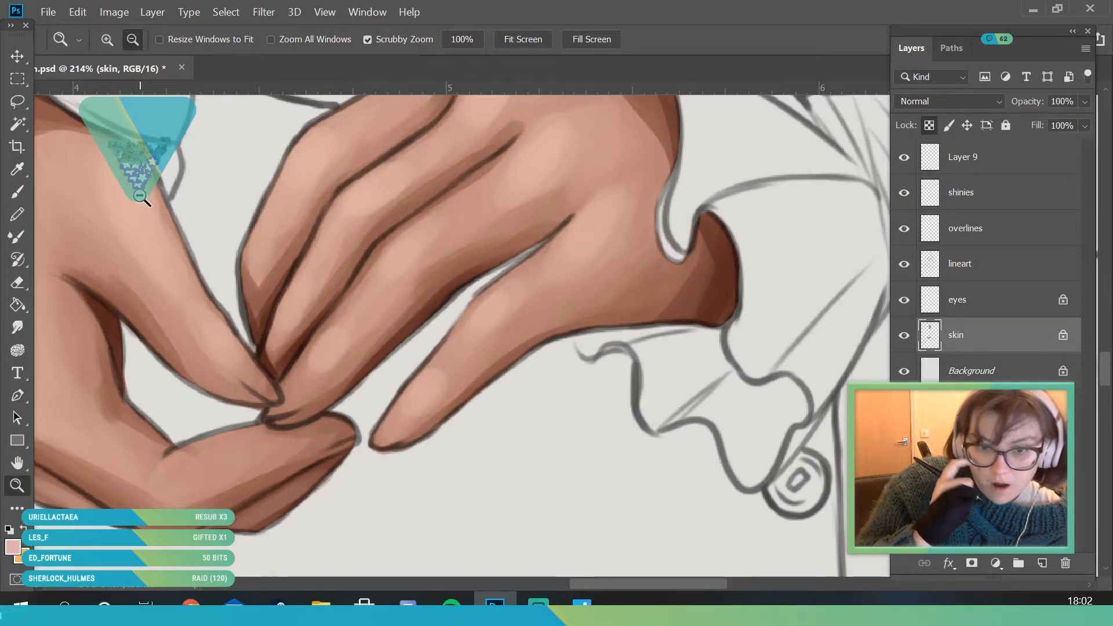
- Paint pink fingernails on the visible fingertips of both hands on the skin layer with a 15 px brush
key(b)
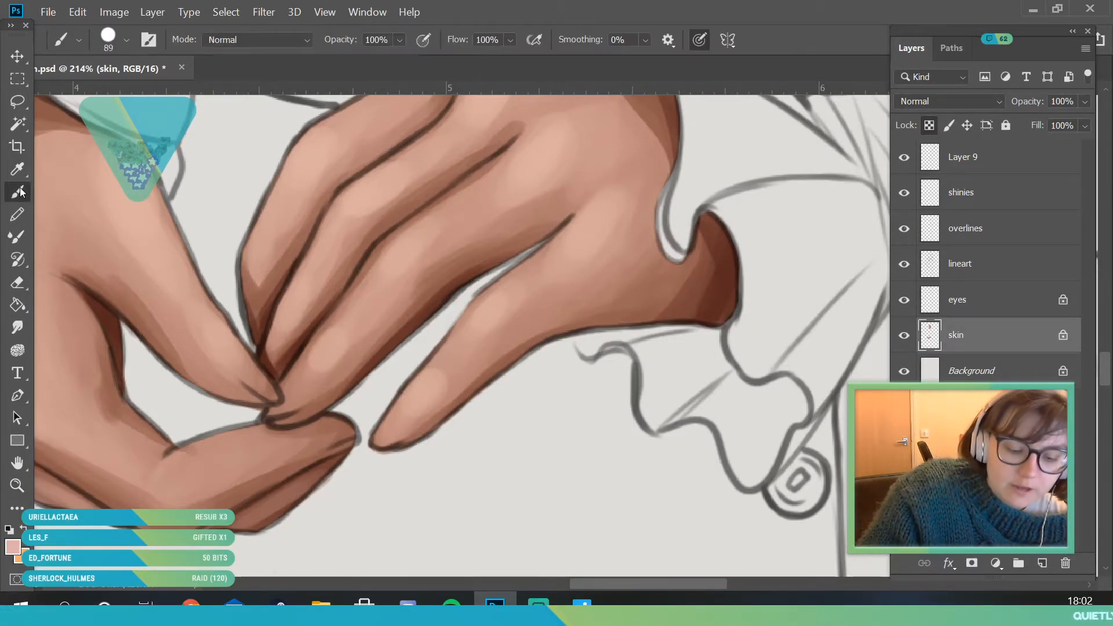
click(111, 38)
drag(381, 439, 410, 415)
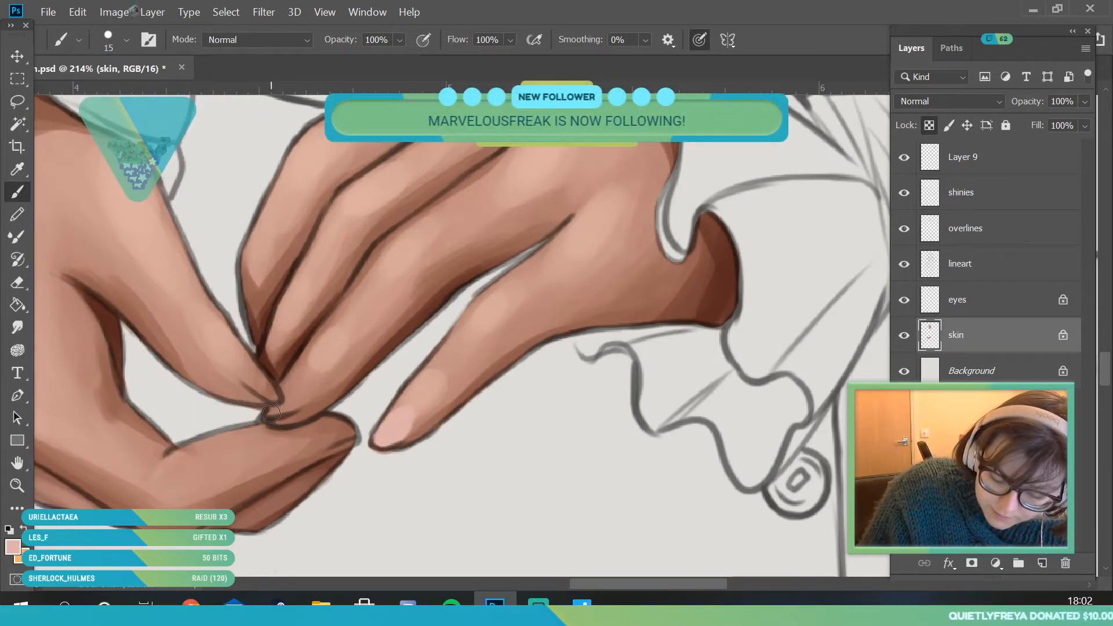
drag(286, 411, 294, 402)
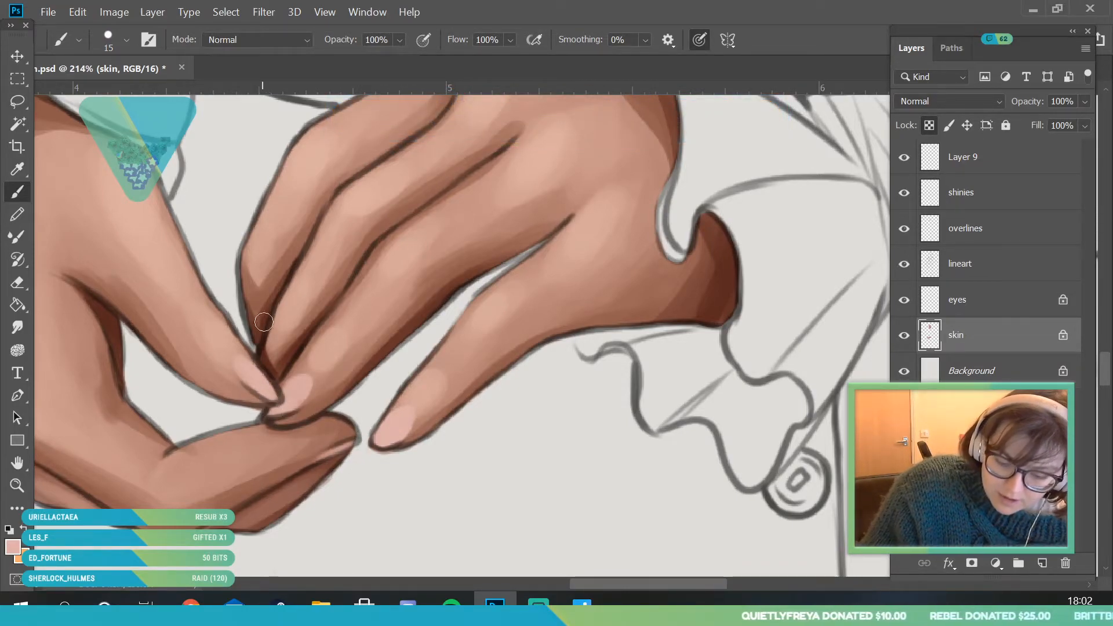
key(alt+space)
mouse_move(214, 298)
mouse_down()
mouse_move(276, 460)
mouse_move(242, 331)
mouse_move(214, 382)
mouse_up()
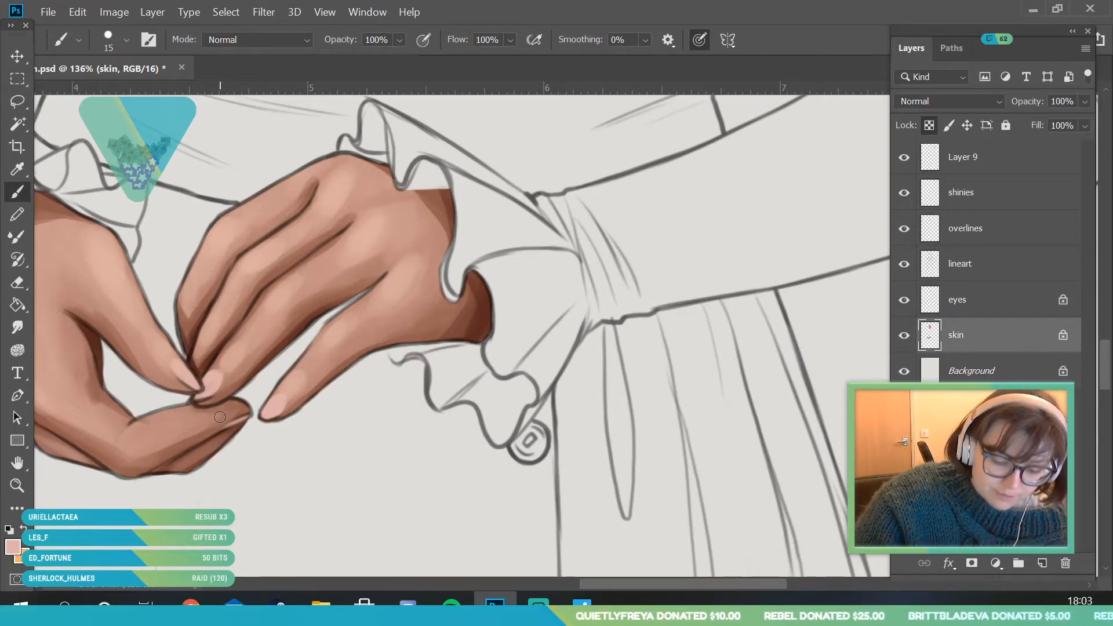
- Activate the overlines layer and set the foreground colour to the muted pinkish brown a37571
key(z)
drag(224, 323, 347, 408)
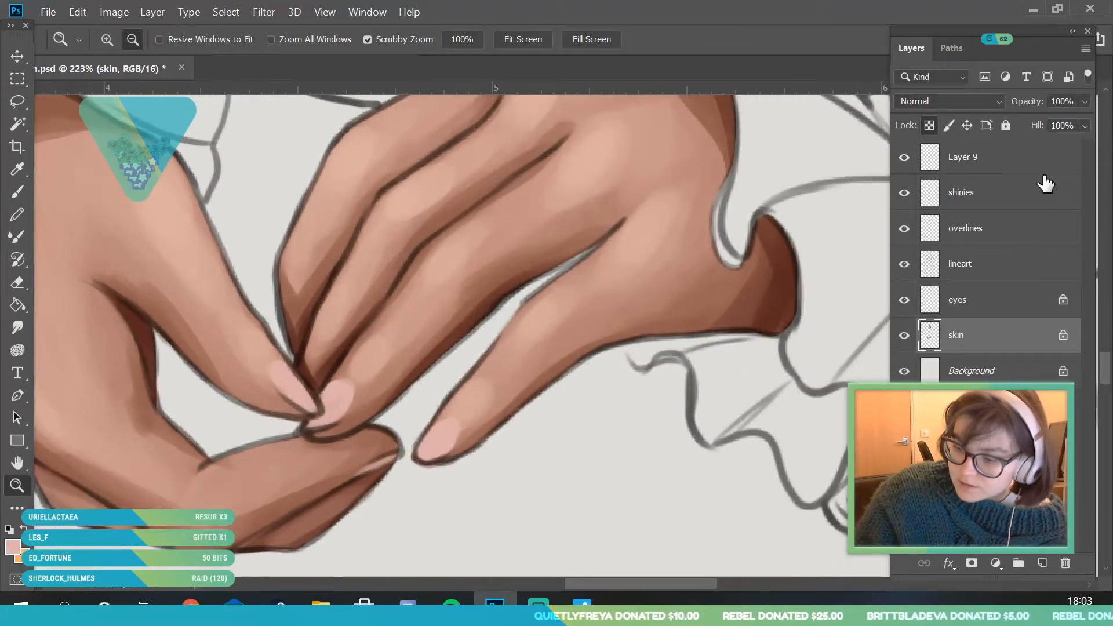
click(1027, 173)
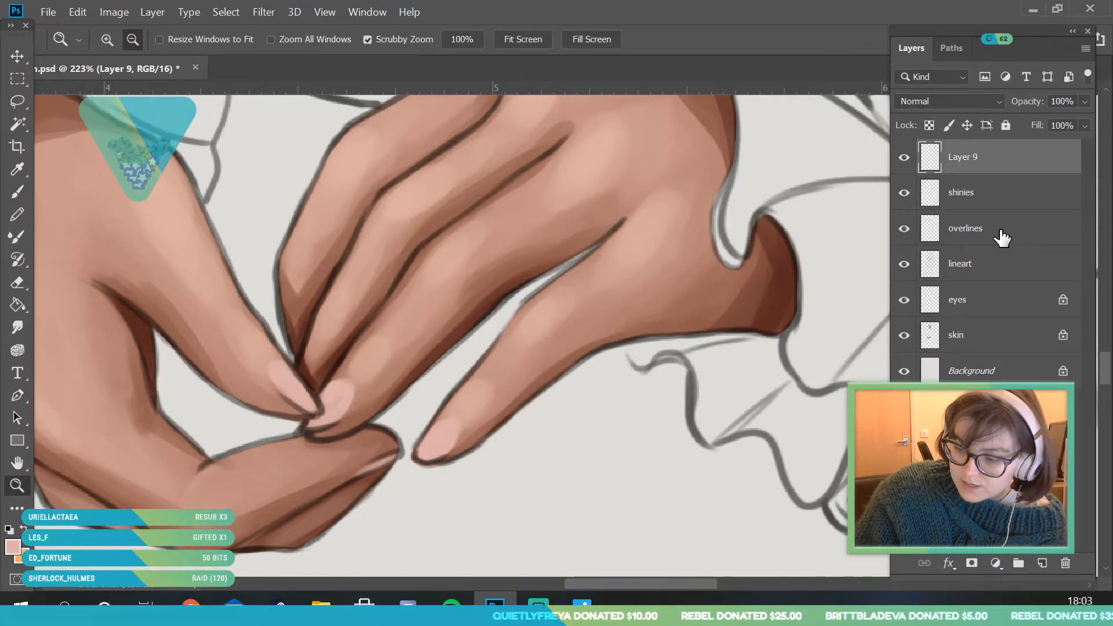
click(1000, 236)
drag(400, 419, 461, 418)
click(13, 547)
drag(706, 115, 719, 162)
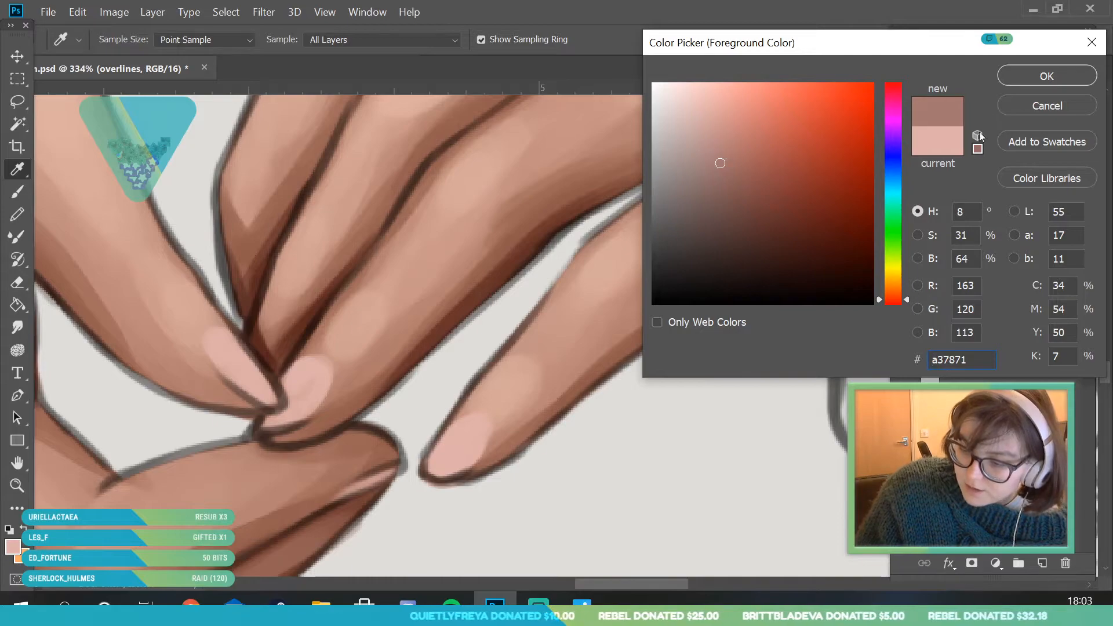
click(908, 302)
click(1014, 75)
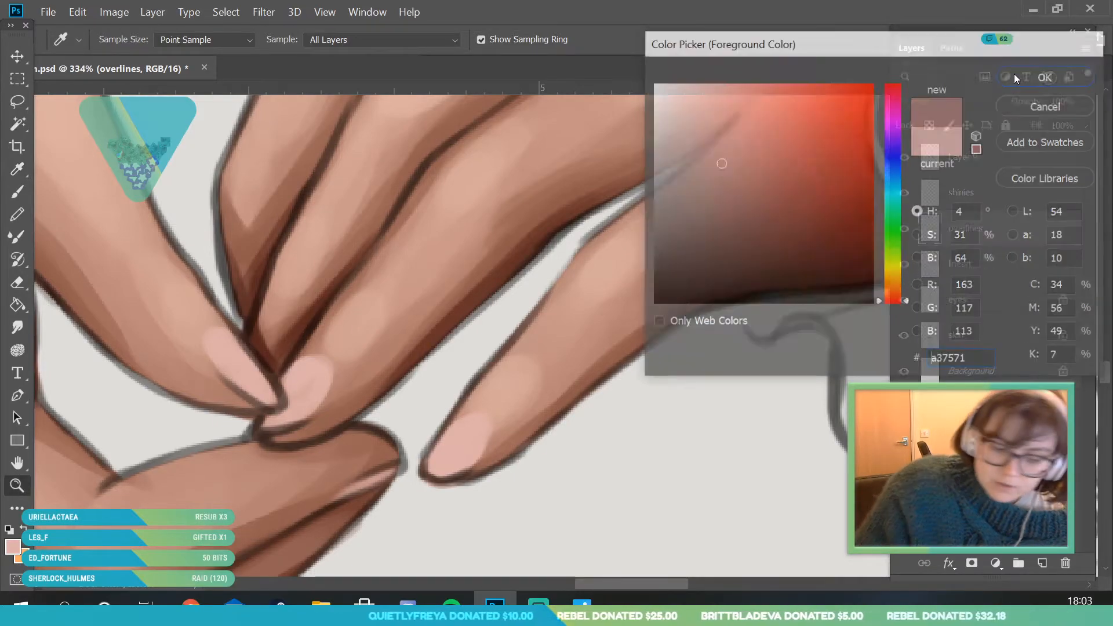
- Shade the lower edges of the fingernails on the overlines layer with a 9 px brush
key(b)
click(126, 39)
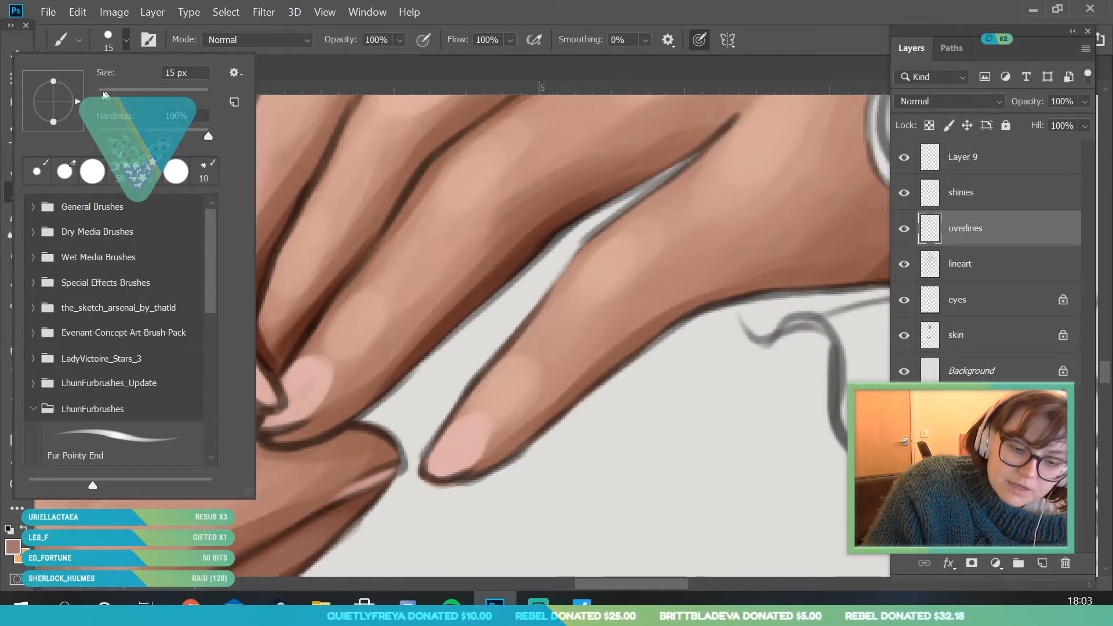
click(444, 472)
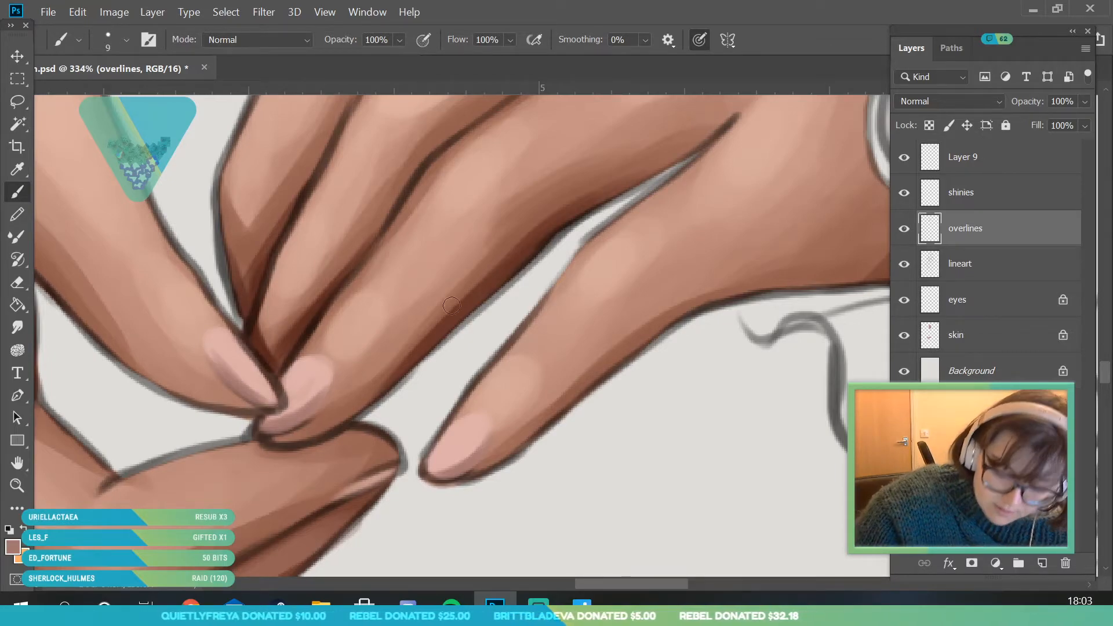
- Set the foreground colour to the darker reddish brown 8d5a56 and deepen the shading along the fingernail edges
click(20, 169)
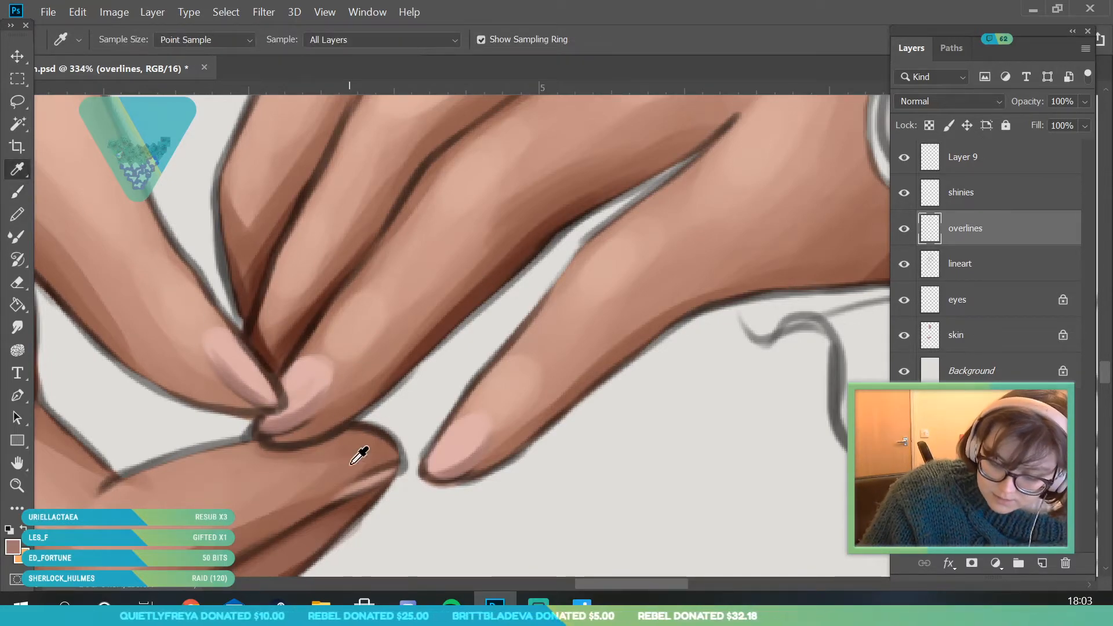
click(13, 547)
click(738, 178)
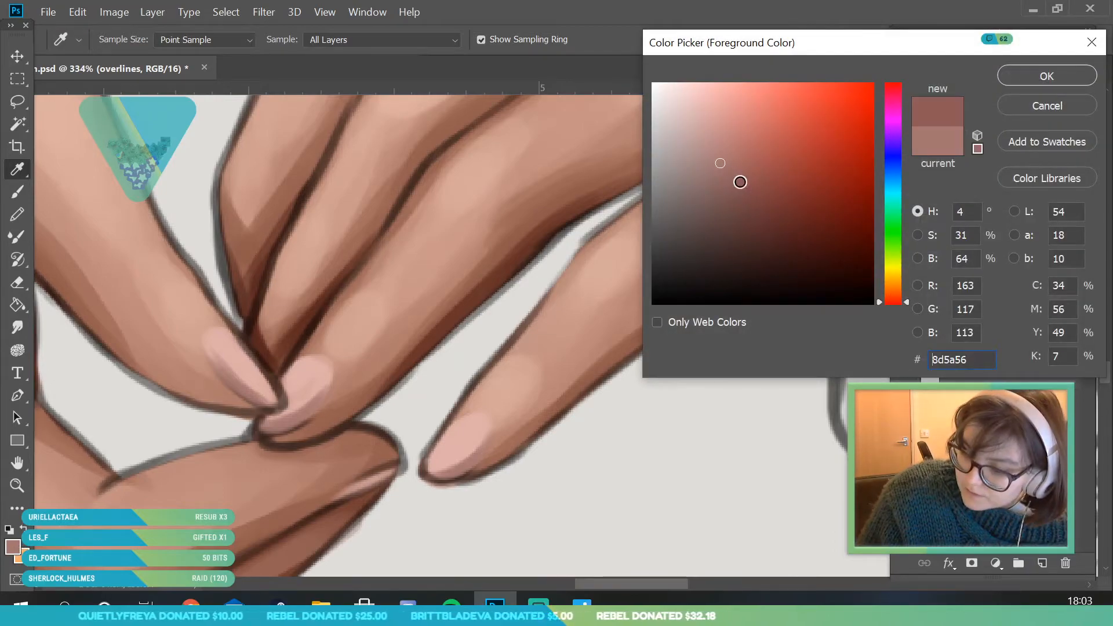
click(1036, 75)
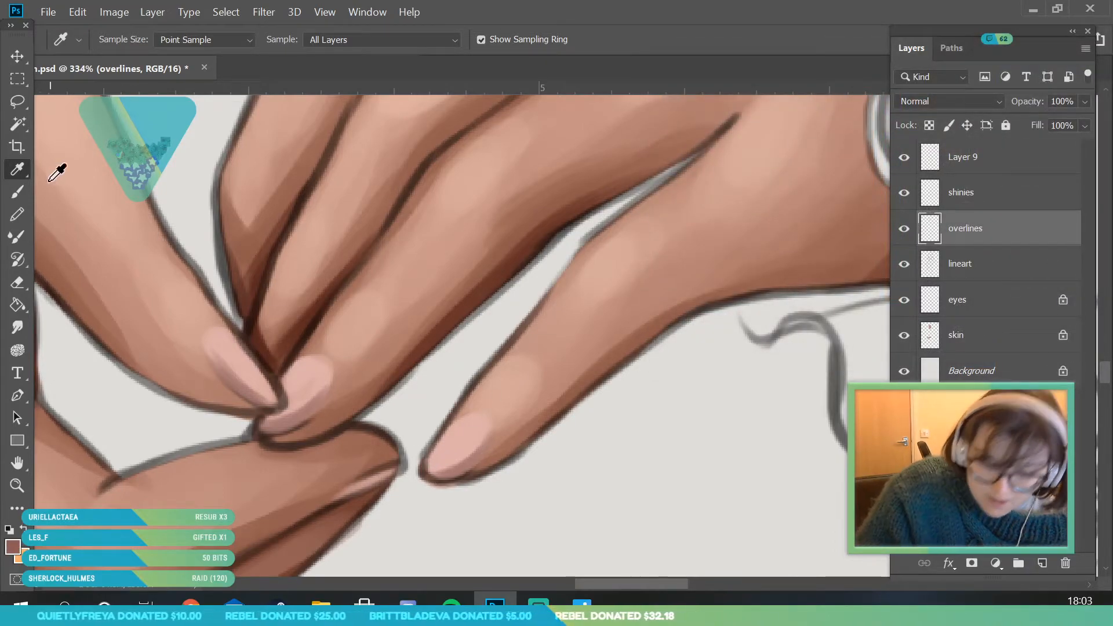
click(17, 191)
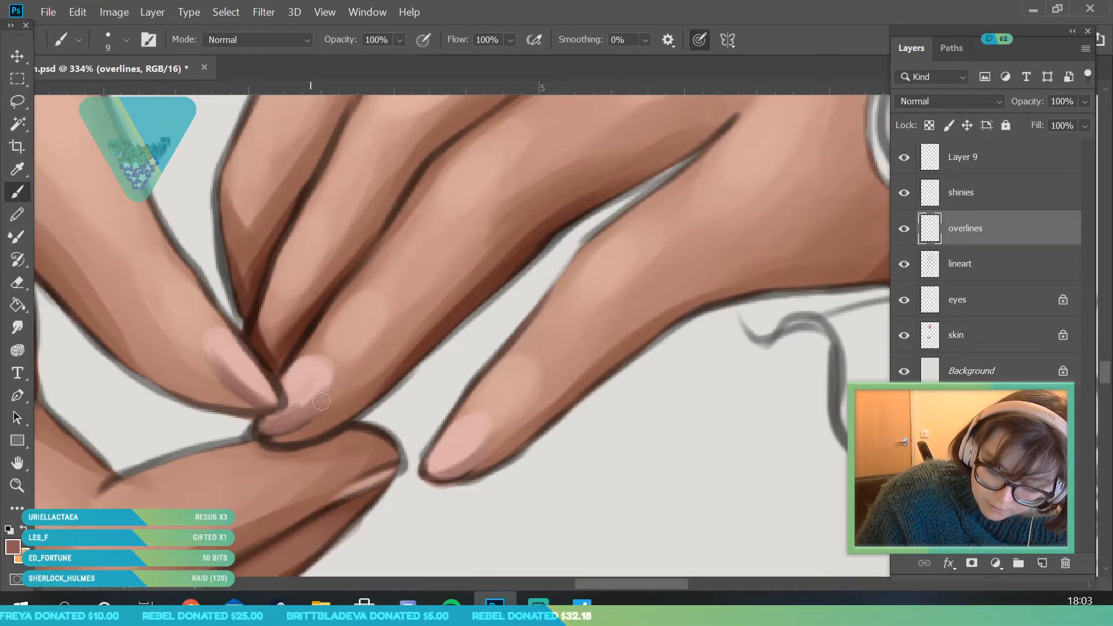
drag(437, 453, 499, 423)
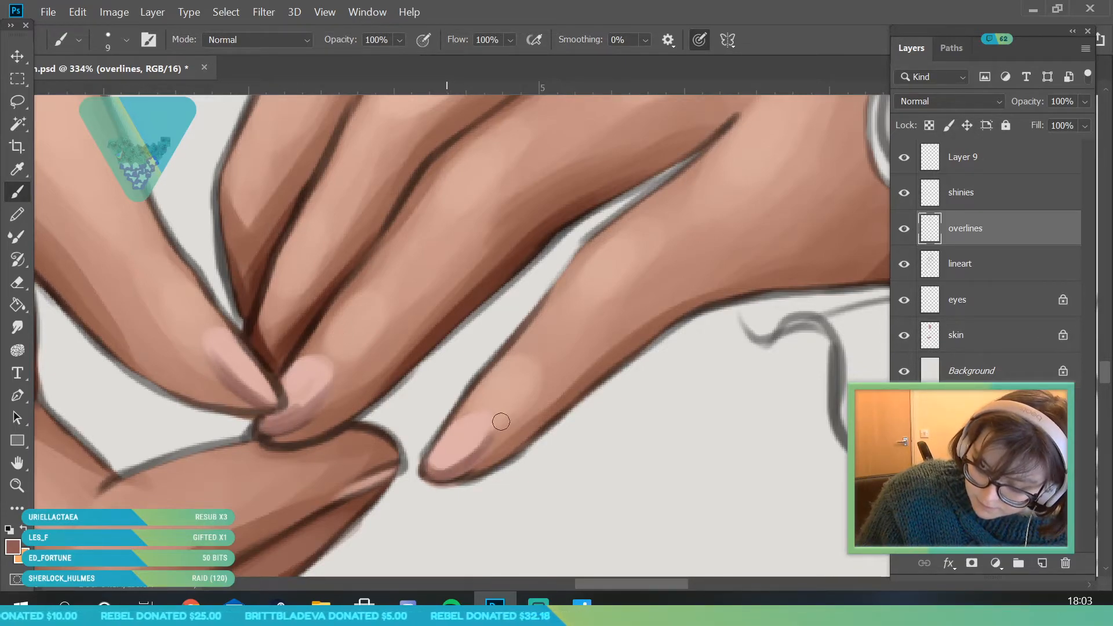
- Set the foreground colour to pale pink f5dad6 and paint highlights on the fingernails with the 9 px brush
click(17, 486)
drag(193, 349, 221, 399)
click(14, 546)
click(331, 389)
click(679, 90)
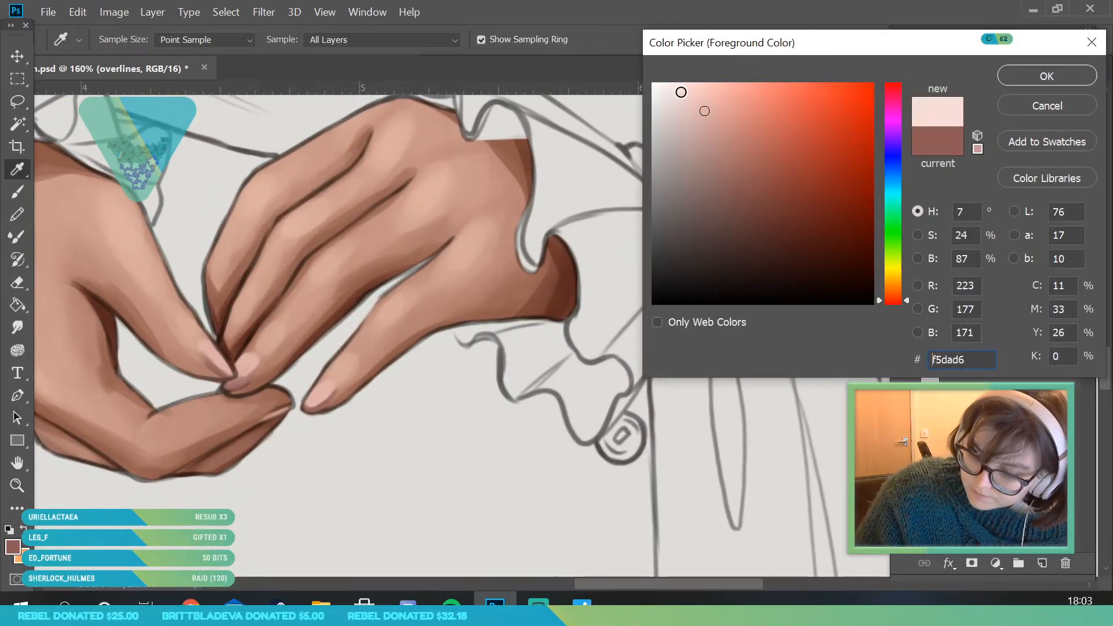
click(1047, 76)
key(b)
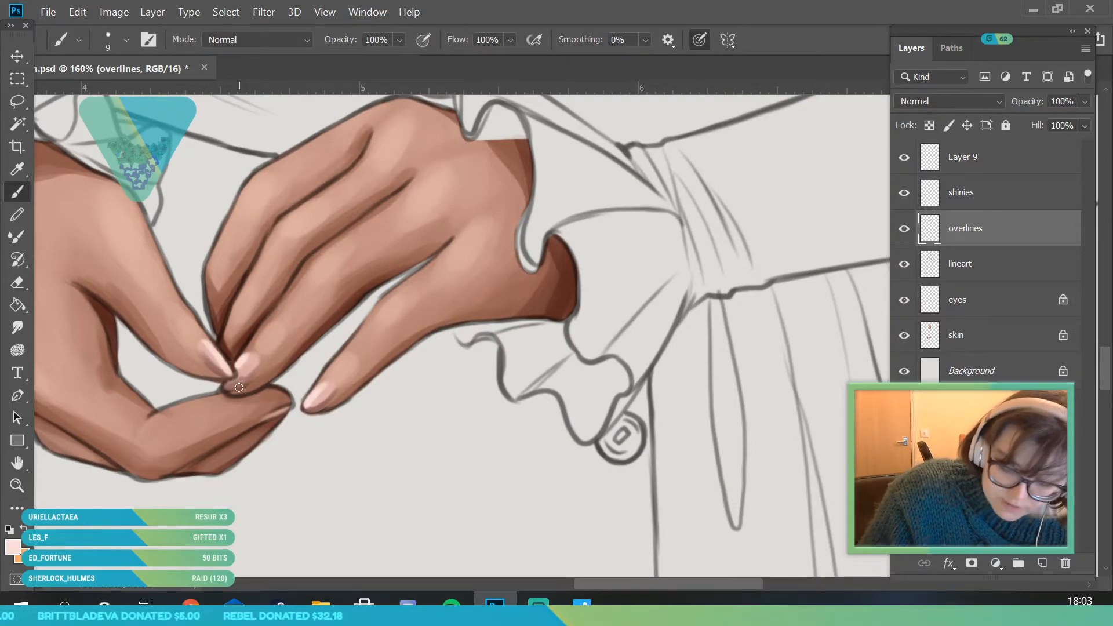
- Sample a brown skin tone from the fingers and define the skin edge around the fingernails with the 9 px brush
click(18, 486)
drag(249, 352, 276, 583)
drag(314, 333, 298, 450)
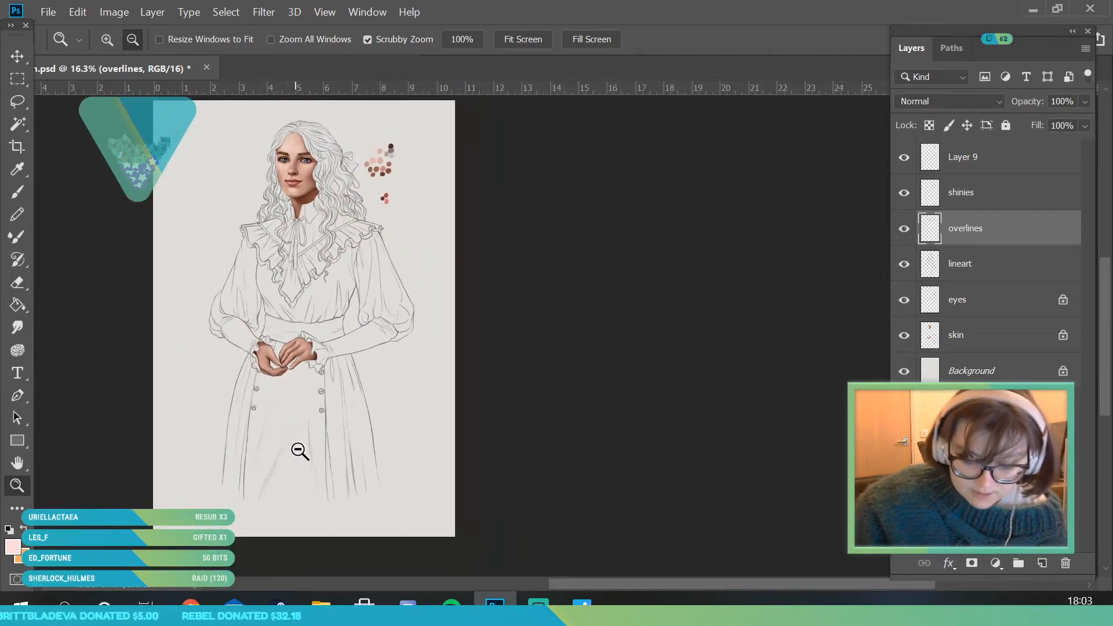
drag(281, 255, 309, 331)
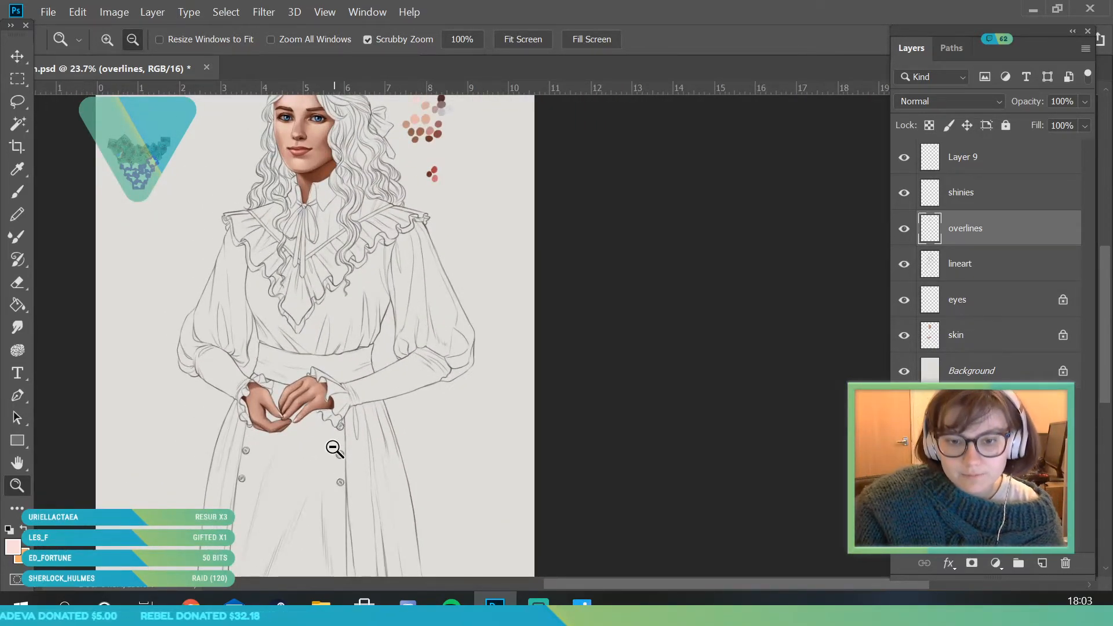
drag(330, 432, 364, 453)
drag(297, 415, 337, 443)
drag(197, 455, 268, 504)
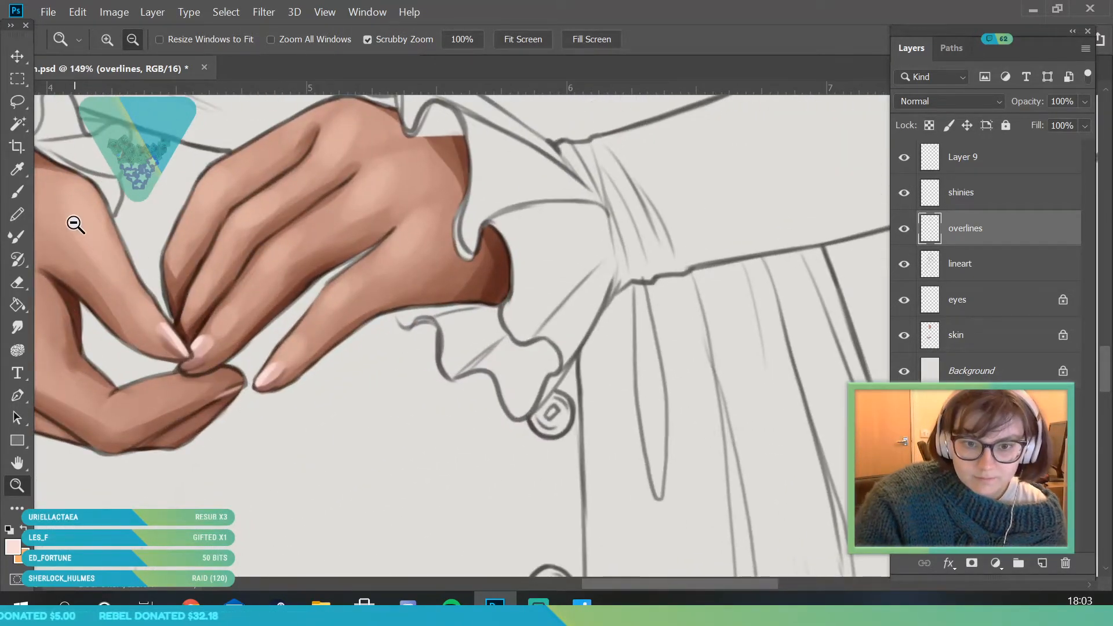
scroll(77, 227, up, 2)
key(i)
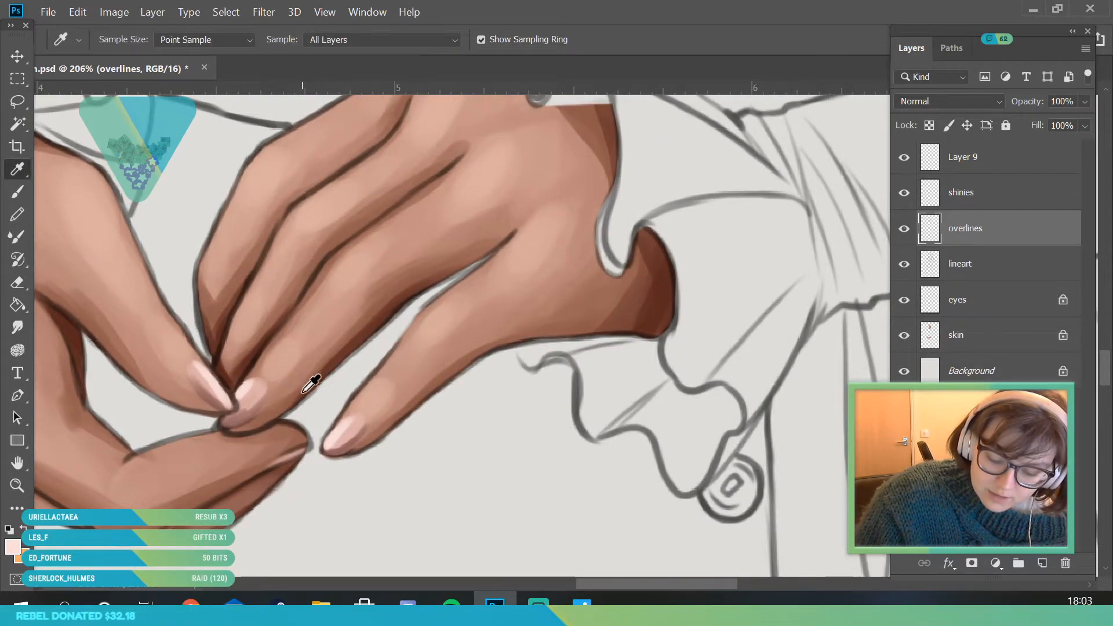
key(b)
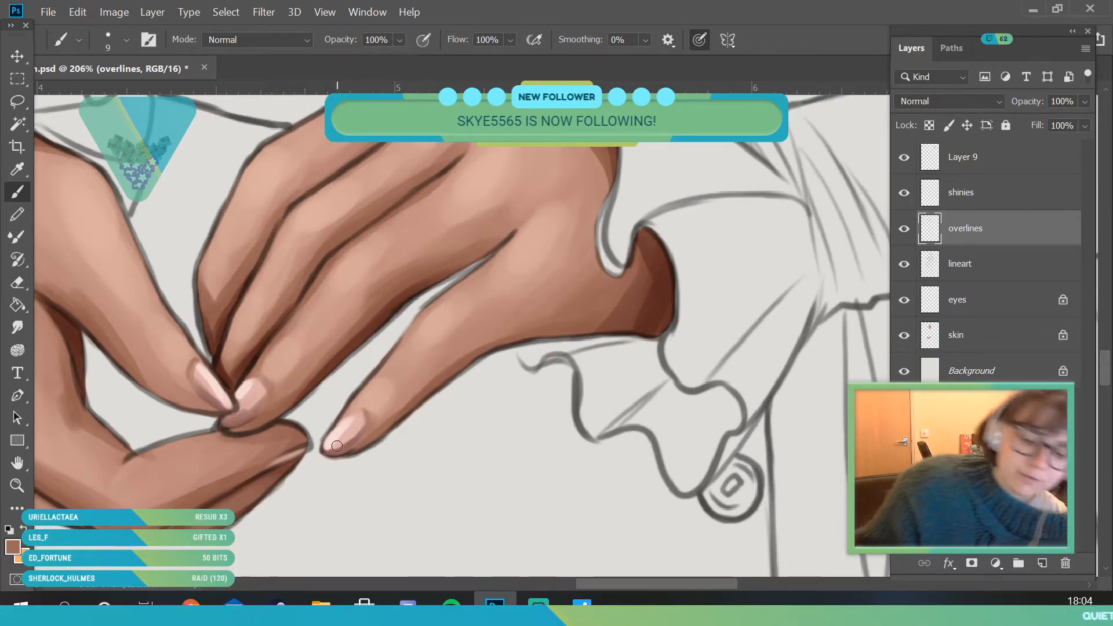
- Examine the painted hands and nails against the whole portrait
key(z)
scroll(221, 466, down, 10)
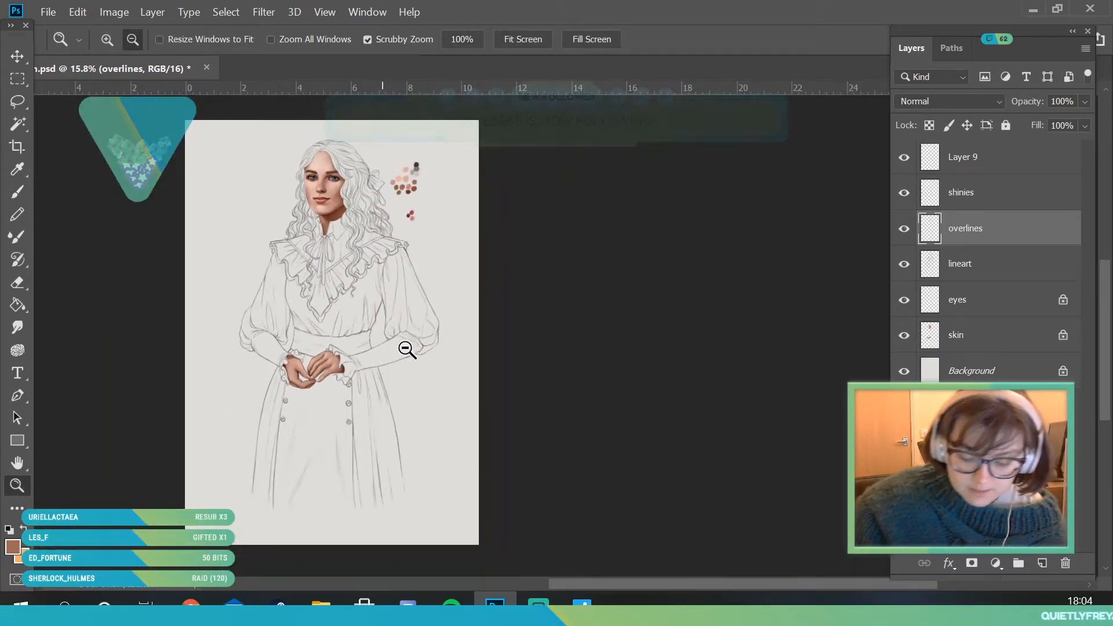
scroll(427, 469, up, 4)
scroll(387, 491, down, 3)
scroll(355, 348, up, 4)
scroll(324, 374, down, 2)
scroll(324, 374, down, 3)
scroll(442, 318, up, 1)
- Save the document and delete Layer 9 with the colour swatches
click(53, 13)
click(70, 184)
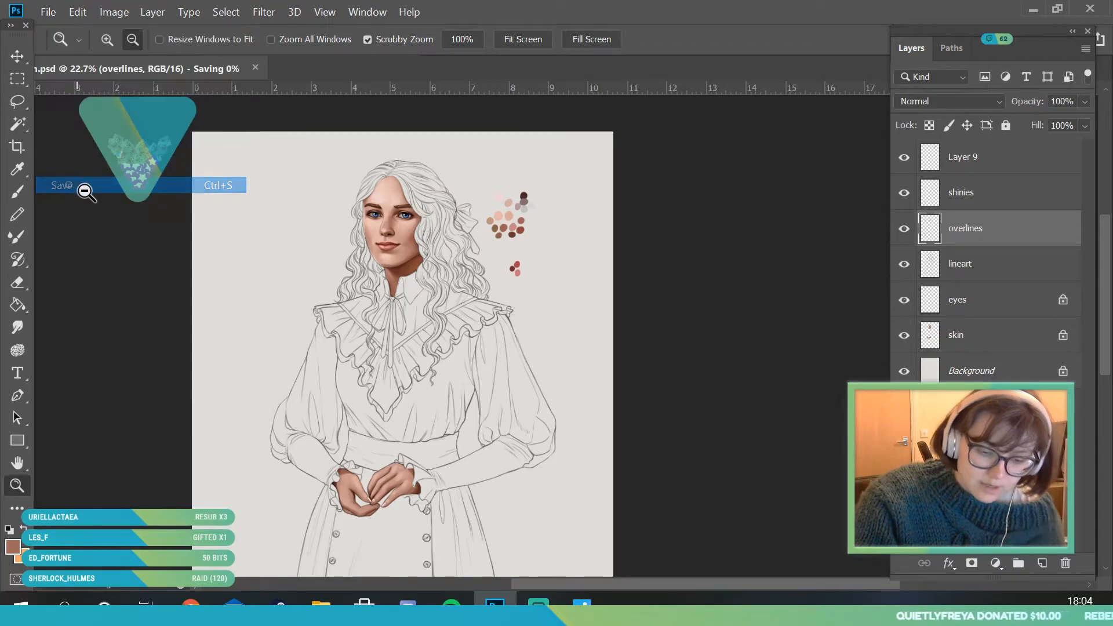
click(904, 157)
click(956, 164)
key(Delete)
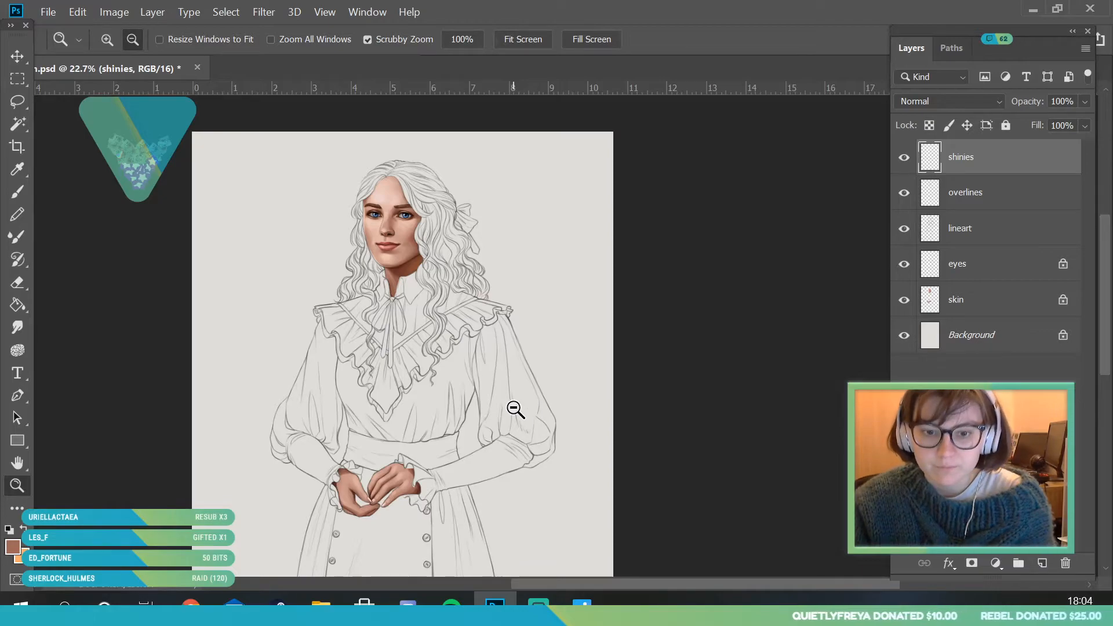
- Examine the painted face, toggling the visibility of the skin layer and the overlines layer off and on
drag(443, 209, 460, 262)
mouse_move(430, 177)
mouse_down()
mouse_move(439, 239)
mouse_move(481, 314)
mouse_move(518, 276)
mouse_move(532, 311)
mouse_up()
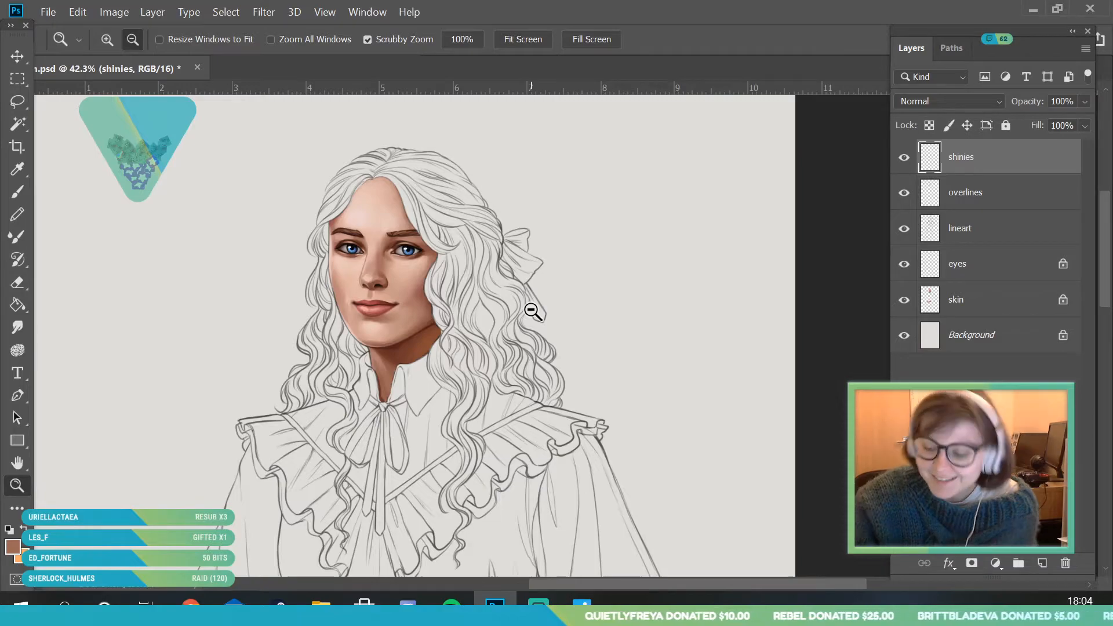
click(903, 302)
click(903, 301)
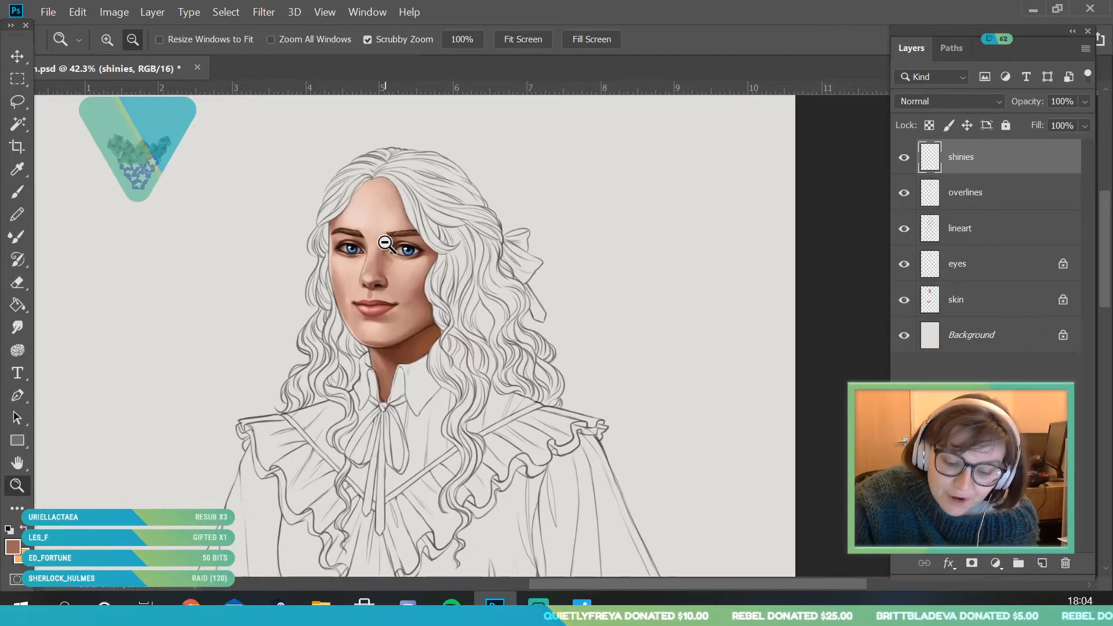
drag(387, 244, 420, 315)
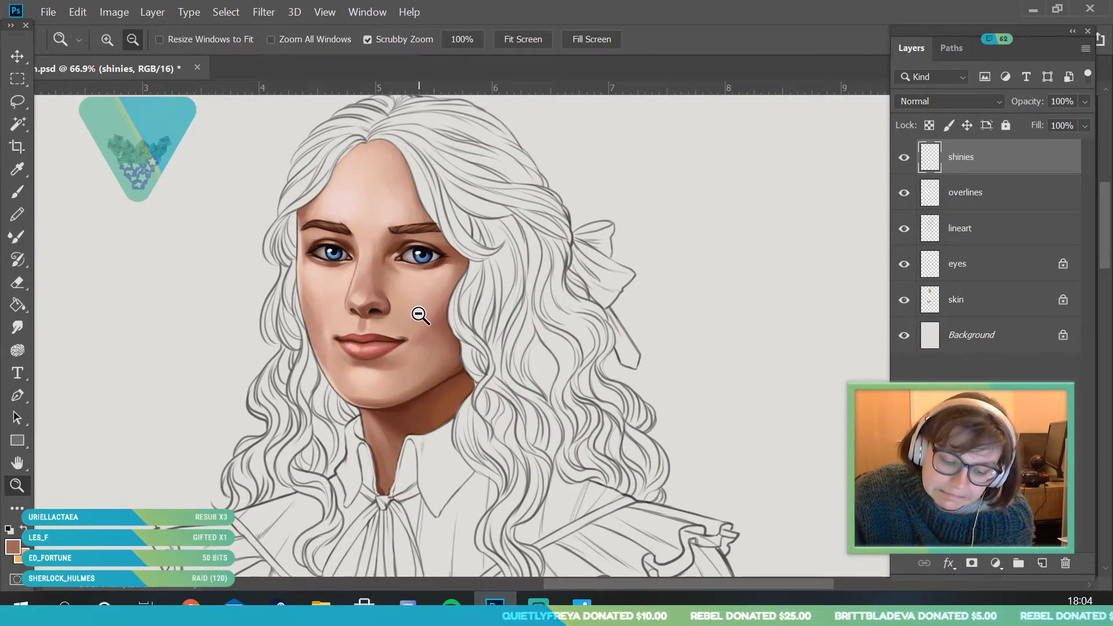
click(903, 192)
click(903, 192)
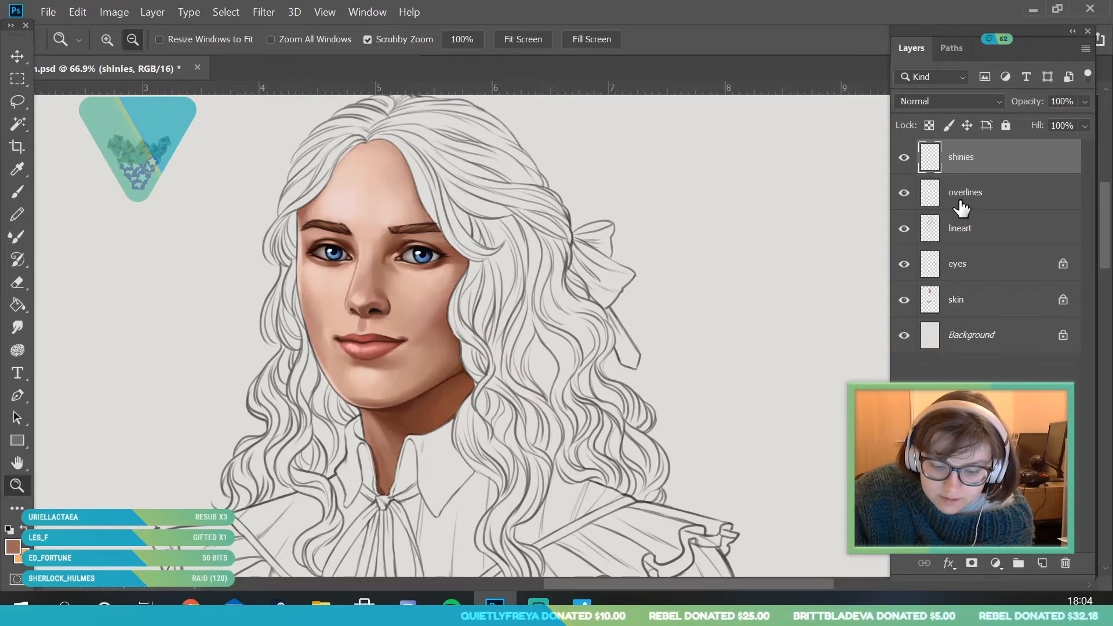
- Activate the overlines layer and clean up the lines around the eyes with the 28 px Eraser
click(963, 200)
drag(357, 229, 385, 318)
key(e)
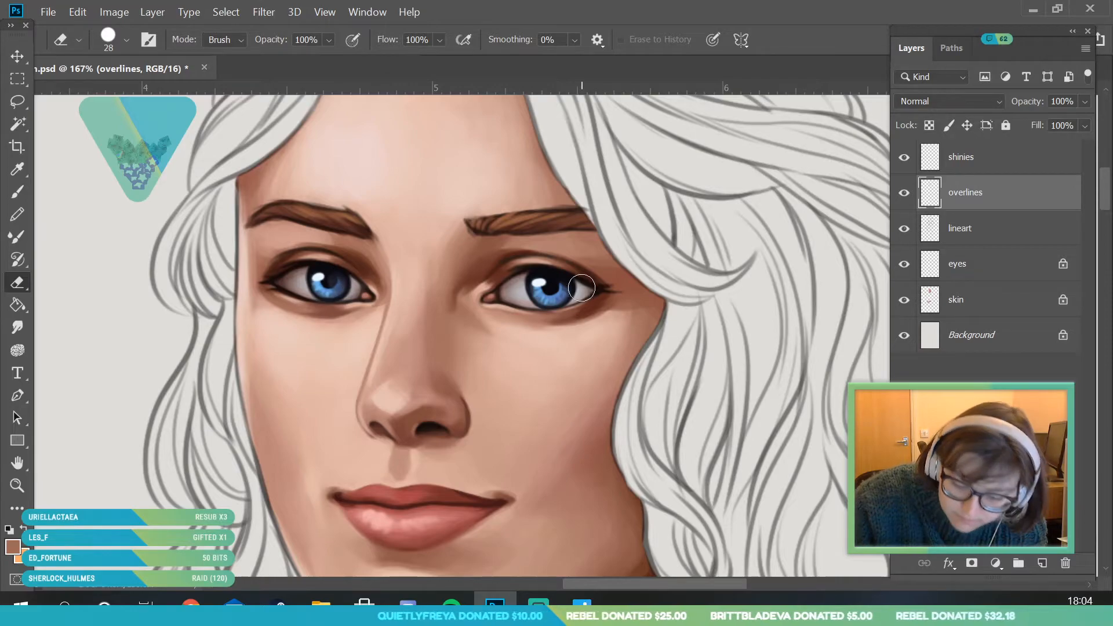
click(18, 485)
mouse_move(313, 308)
mouse_down()
mouse_move(263, 378)
mouse_move(352, 439)
mouse_up()
mouse_move(426, 275)
mouse_down()
mouse_move(445, 405)
mouse_move(466, 408)
mouse_up()
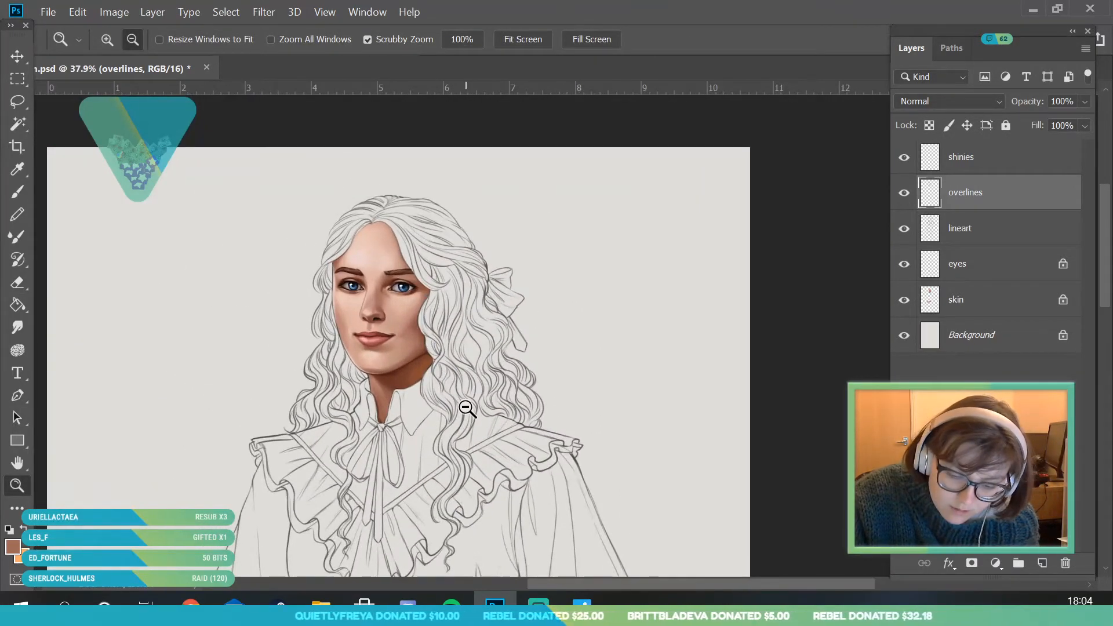
- Sample the near-black colour from the eye and set the brush size to 4 px
drag(378, 266, 454, 433)
drag(253, 390, 303, 464)
click(18, 169)
click(214, 296)
key(b)
click(117, 40)
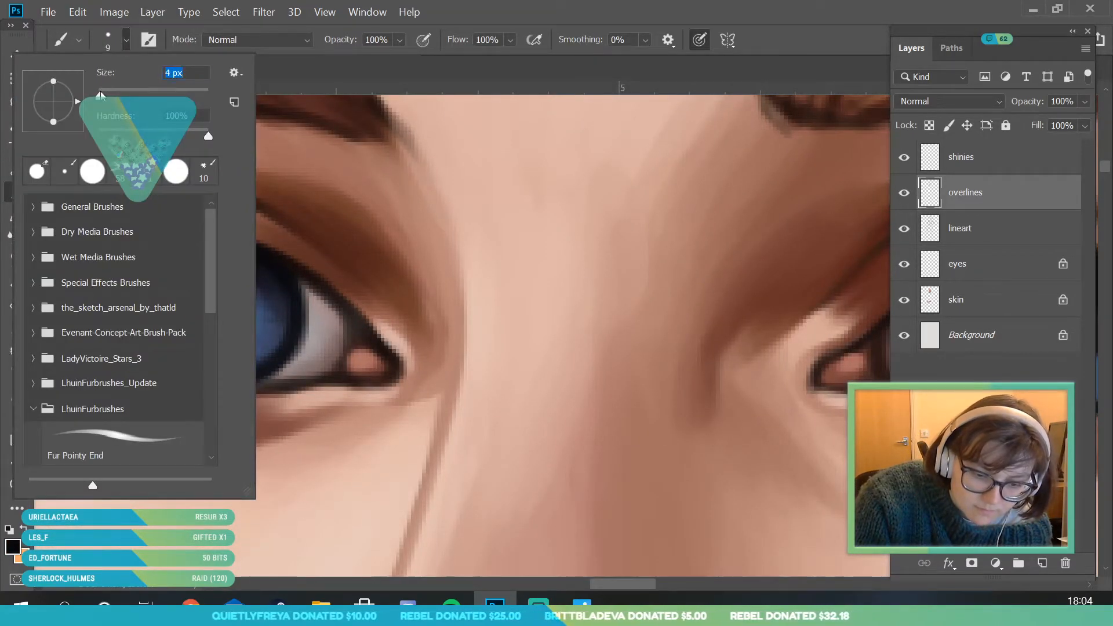
click(268, 277)
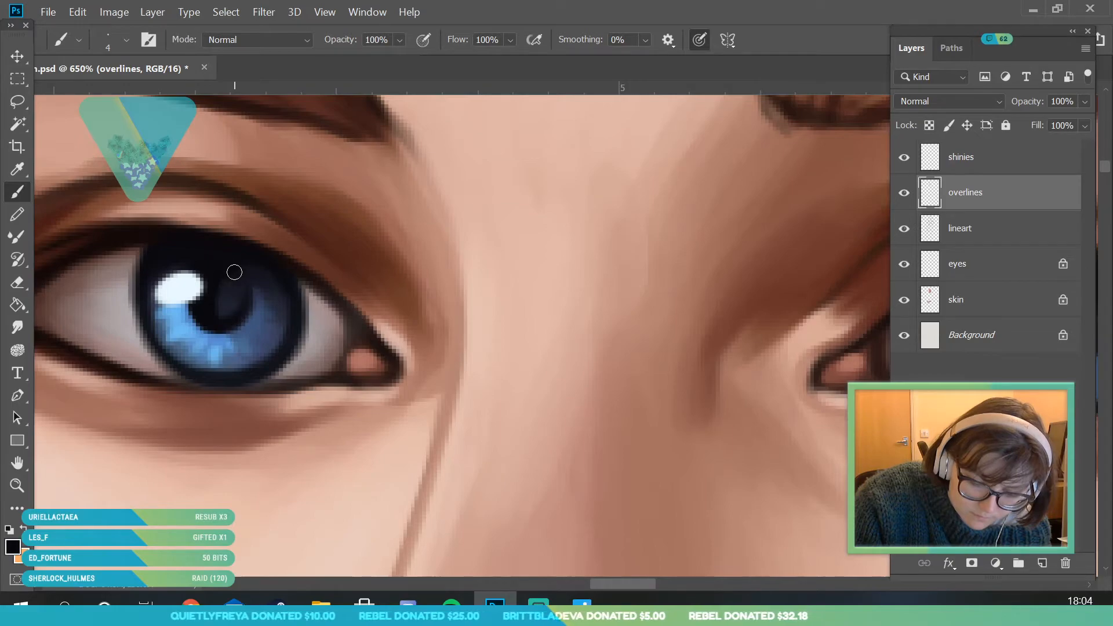
- Examine the eyes against the face and against the whole portrait
key(z)
drag(162, 342, 94, 500)
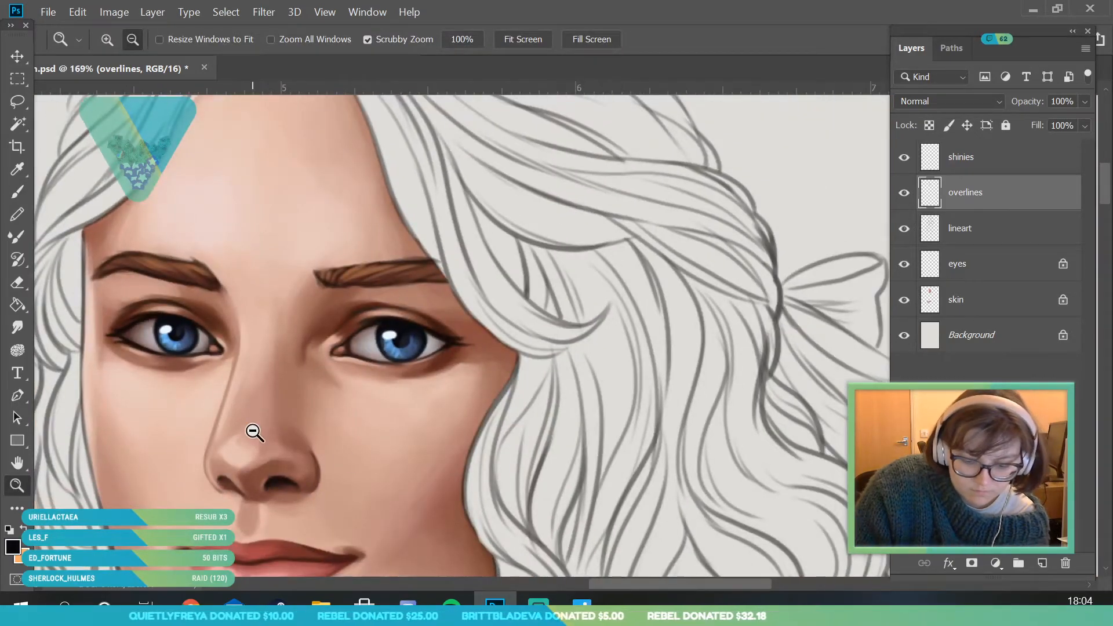
drag(254, 432, 272, 432)
key(b)
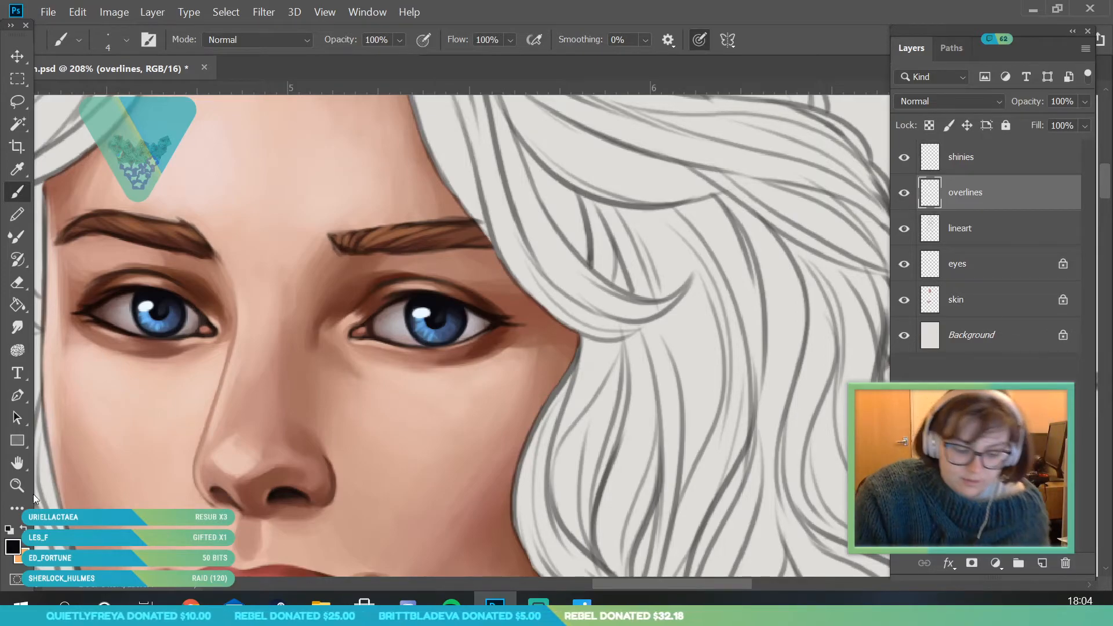
key(z)
mouse_move(330, 238)
mouse_down()
mouse_move(280, 353)
mouse_move(296, 381)
mouse_up()
drag(361, 298, 368, 326)
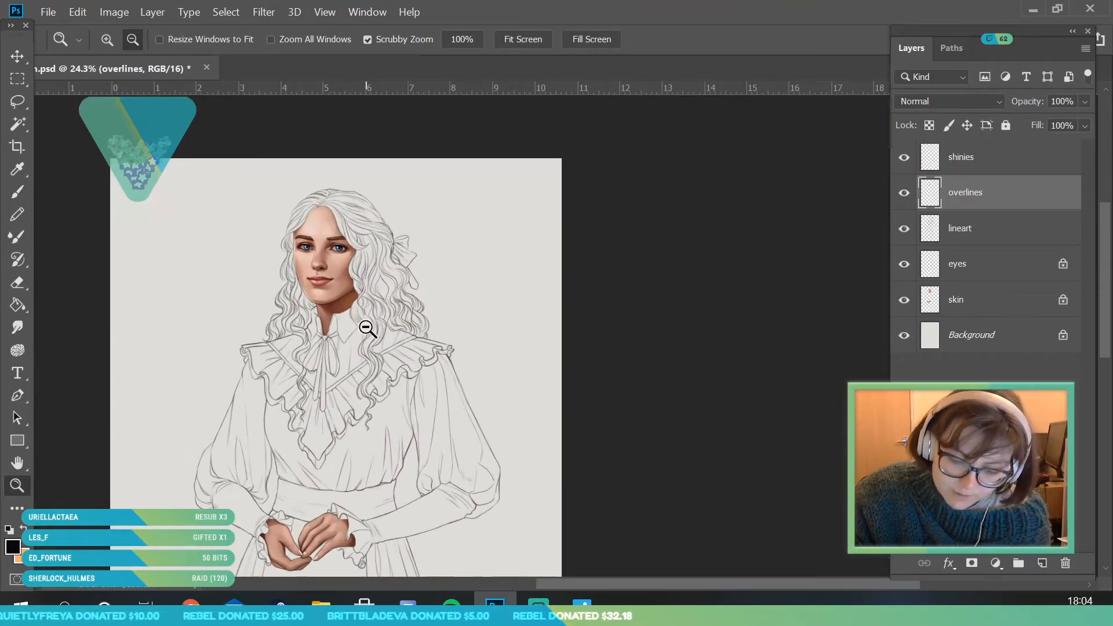
- Create a new layer directly above the Background and rename it "hair"
click(993, 348)
key(ctrl+shift+alt+n)
double_click(960, 336)
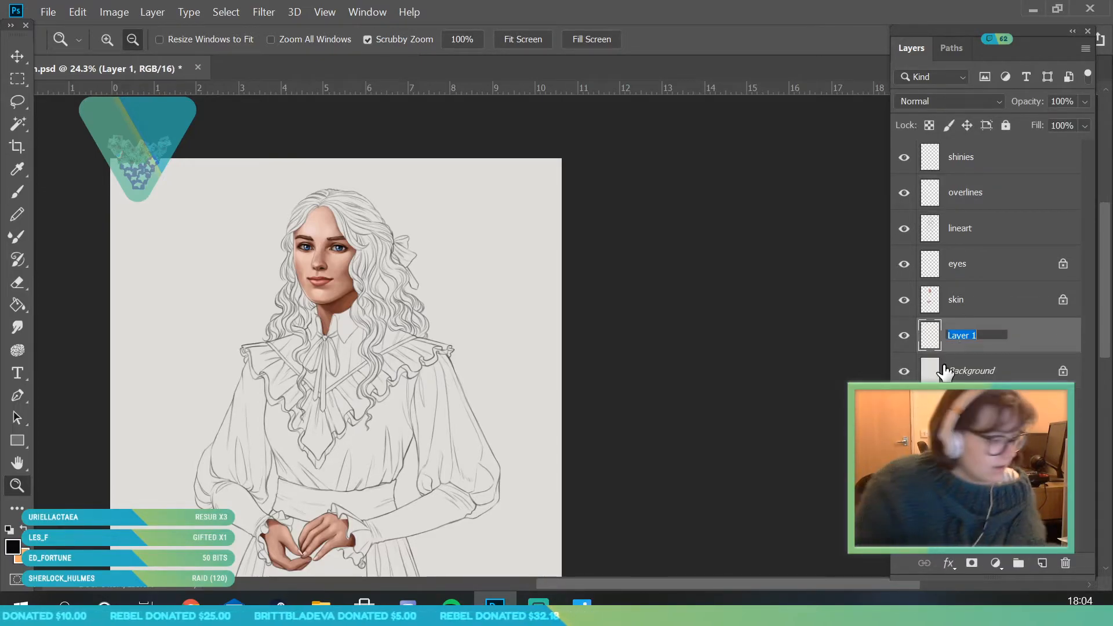
text(hair)
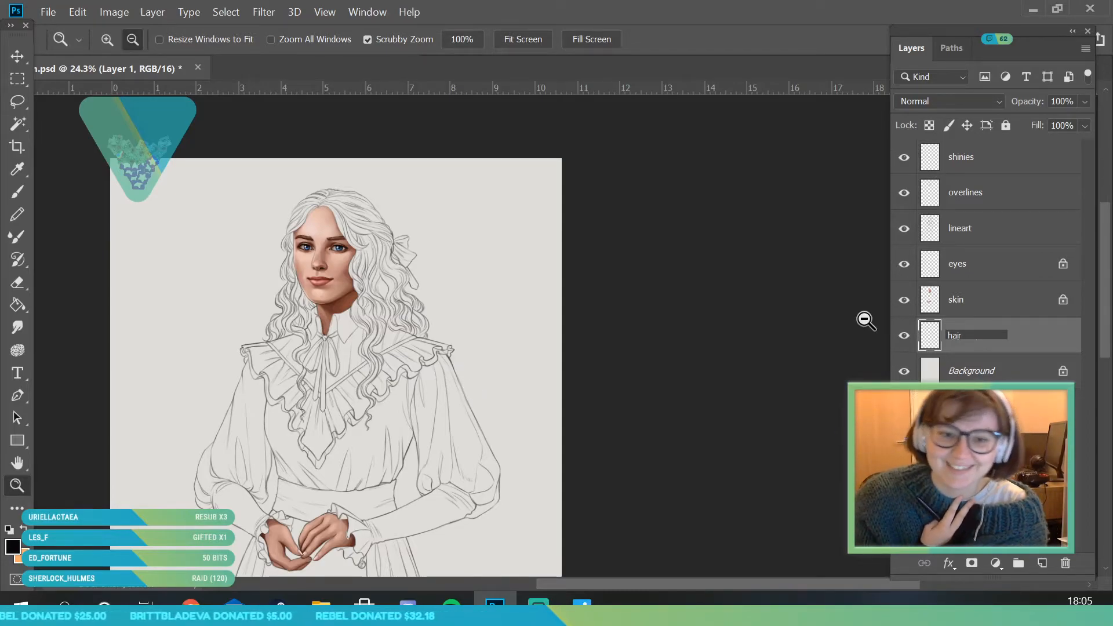
click(1023, 347)
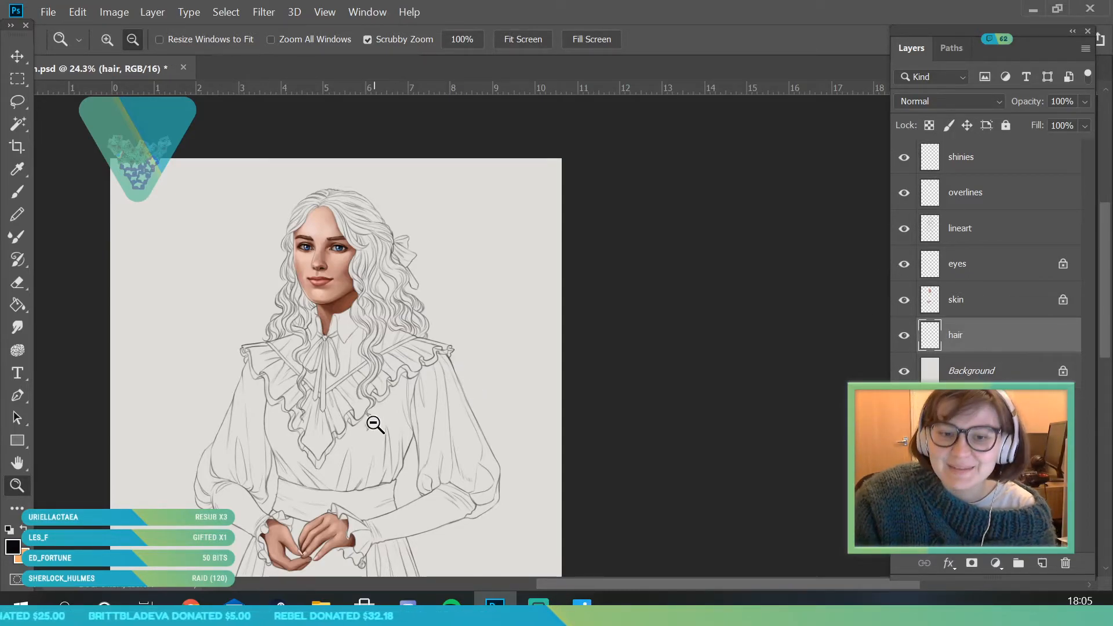
- Set the foreground colour to the brown 643828, based on a sample from the eyebrow
click(342, 233)
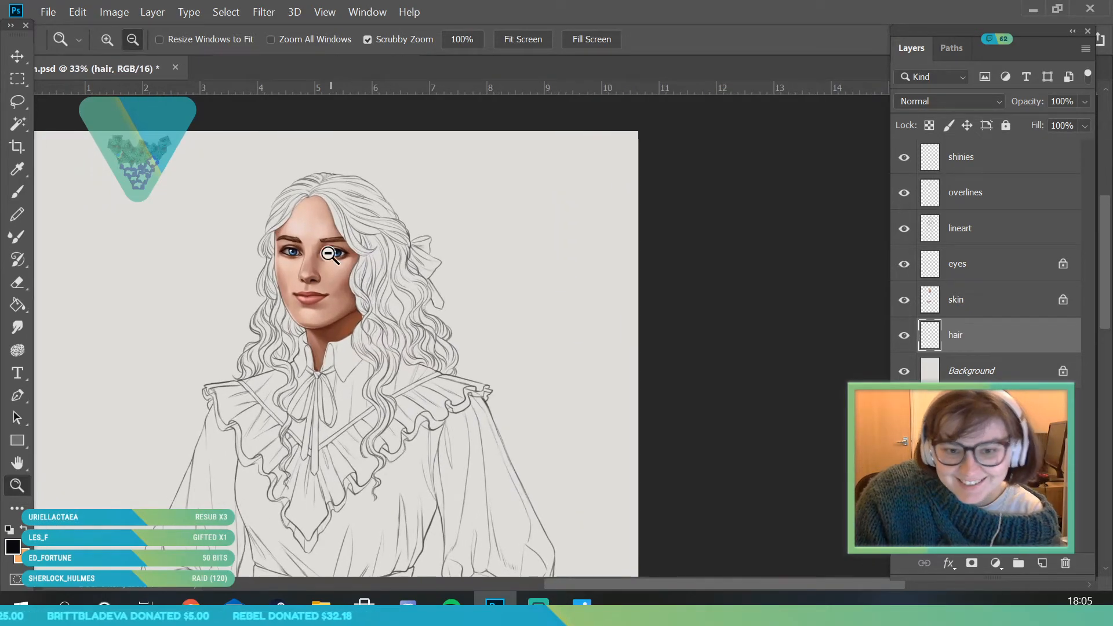
drag(319, 219, 351, 249)
drag(338, 262, 281, 290)
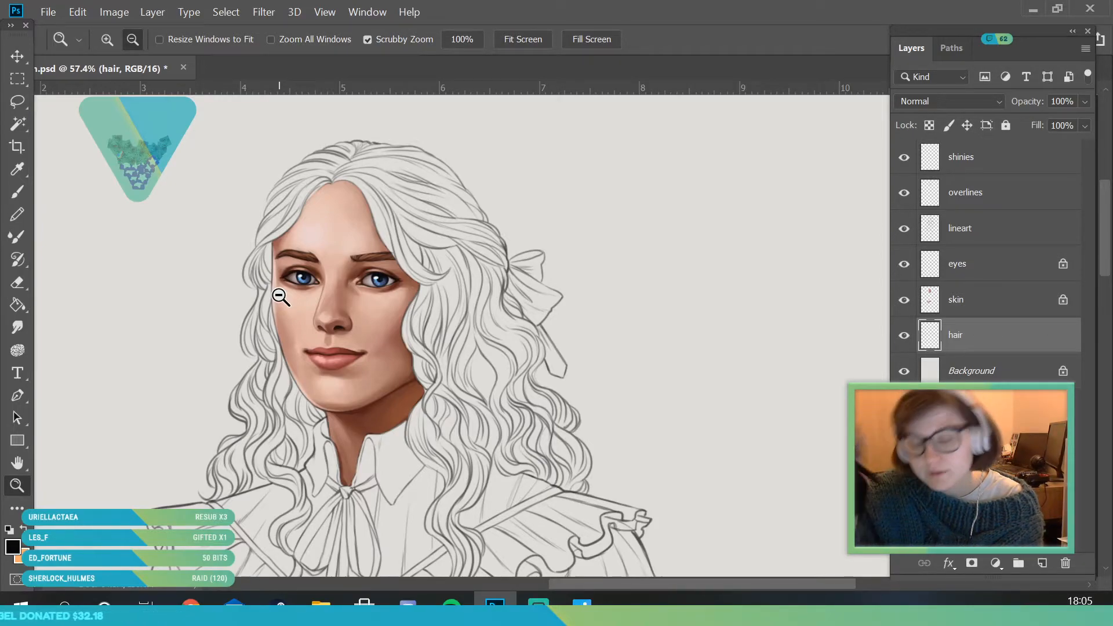
drag(363, 320, 442, 417)
mouse_move(419, 347)
mouse_down()
mouse_move(422, 286)
mouse_move(440, 341)
mouse_up()
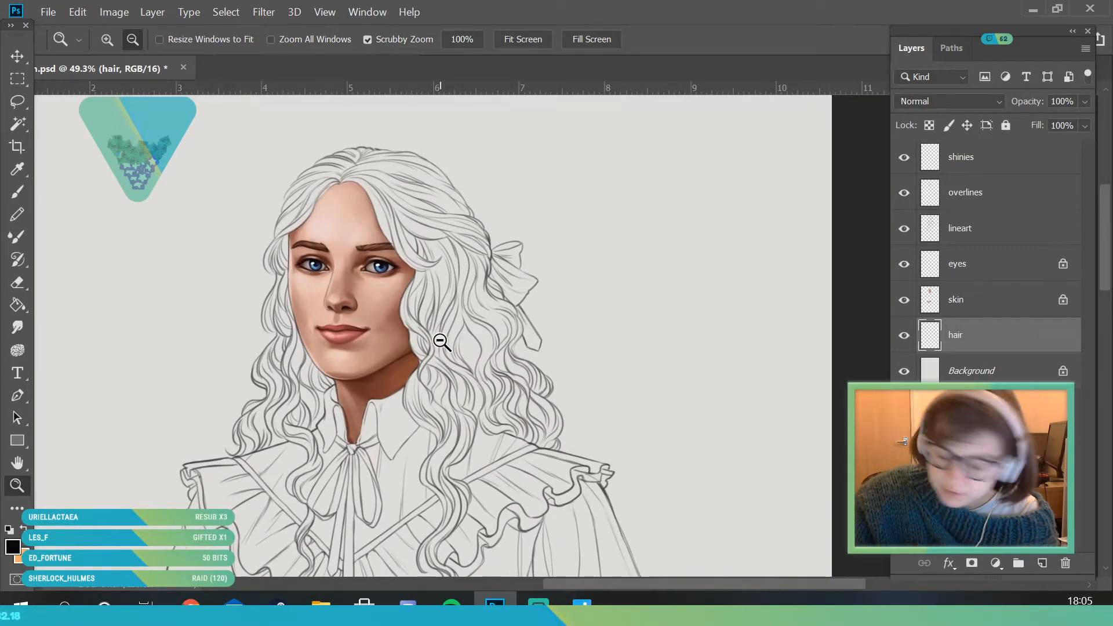
click(13, 546)
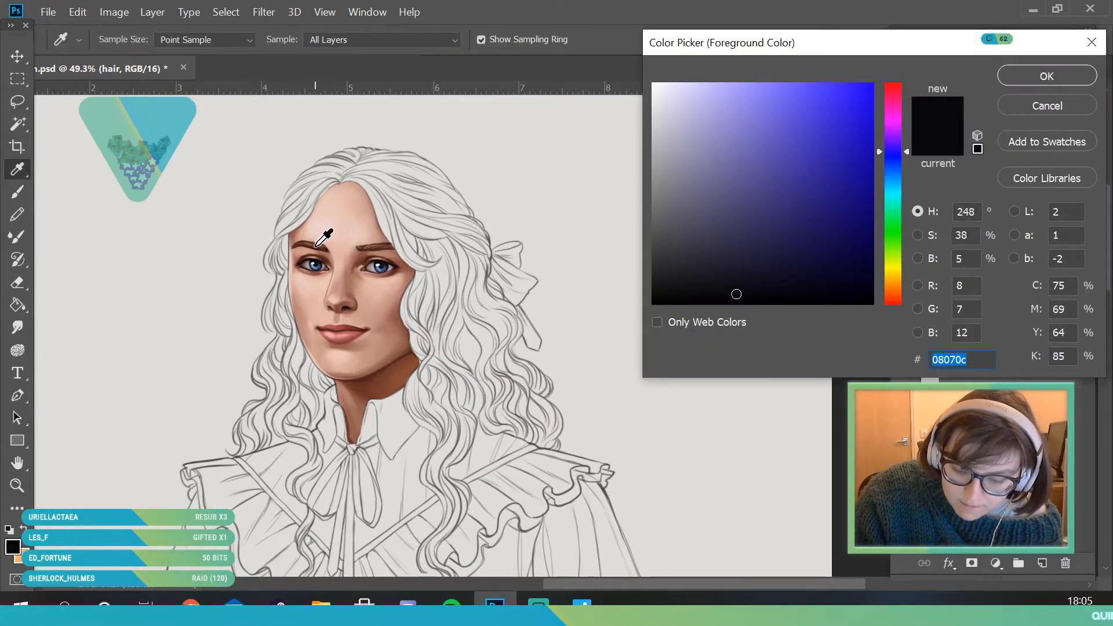
click(317, 245)
drag(790, 220, 784, 218)
click(907, 293)
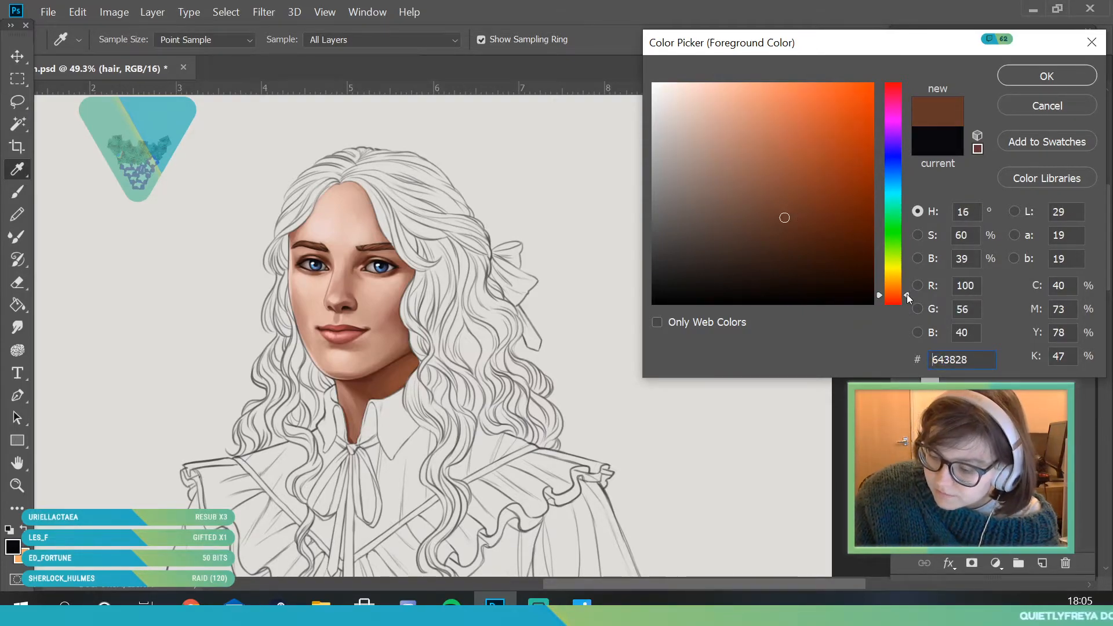
click(1046, 77)
- Block in flat brown from the parting over the crown and down the fuller side of curls with a 91 px brush
mouse_move(265, 282)
mouse_down()
mouse_move(316, 293)
mouse_move(237, 318)
mouse_move(163, 296)
mouse_move(167, 310)
mouse_up()
click(19, 192)
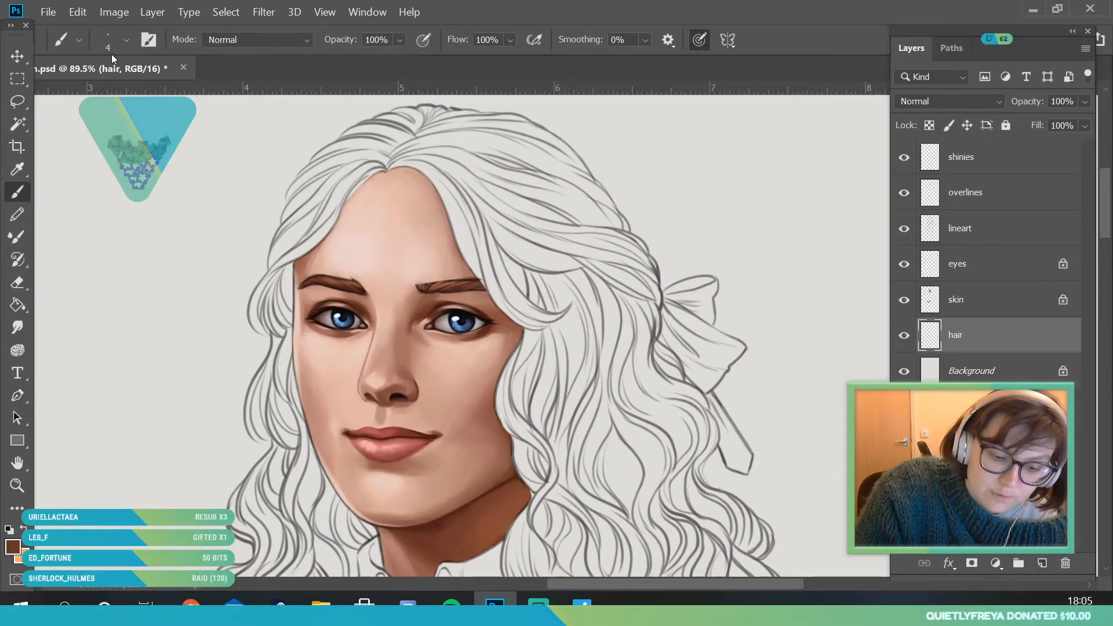
click(126, 40)
mouse_move(389, 184)
mouse_down()
mouse_move(420, 221)
mouse_move(455, 236)
mouse_move(489, 199)
mouse_move(535, 217)
mouse_move(547, 287)
mouse_move(543, 440)
mouse_move(602, 422)
mouse_move(622, 503)
mouse_move(647, 498)
mouse_move(677, 435)
mouse_move(619, 406)
mouse_move(586, 280)
mouse_move(470, 163)
mouse_move(552, 225)
mouse_move(567, 214)
mouse_move(612, 289)
mouse_move(590, 386)
mouse_move(560, 419)
mouse_up()
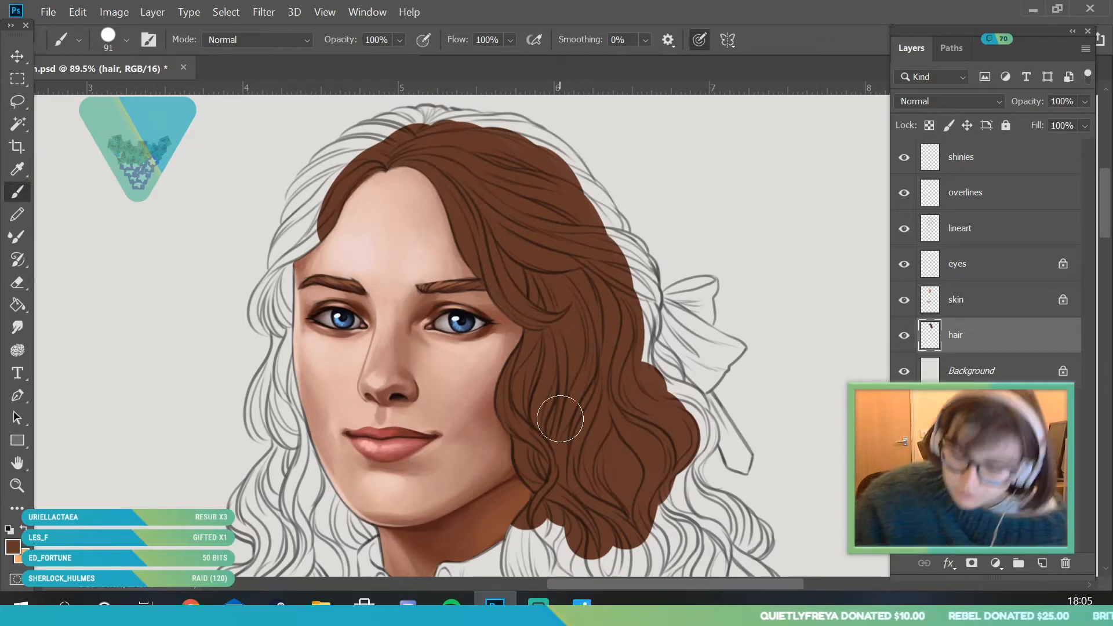
- Extend the flat brown over the strands along the narrower side of the face, from the forehead to the cheek
click(24, 486)
drag(314, 307, 258, 349)
drag(169, 331, 208, 351)
drag(593, 390, 608, 432)
click(20, 197)
mouse_move(381, 363)
mouse_down()
mouse_move(371, 344)
mouse_move(430, 232)
mouse_move(452, 253)
mouse_up()
mouse_move(399, 446)
mouse_down()
mouse_move(391, 418)
mouse_move(383, 510)
mouse_up()
- Reduce the brush to 32 px and fill the outer curl beside the temple up to its outline
click(127, 41)
click(350, 383)
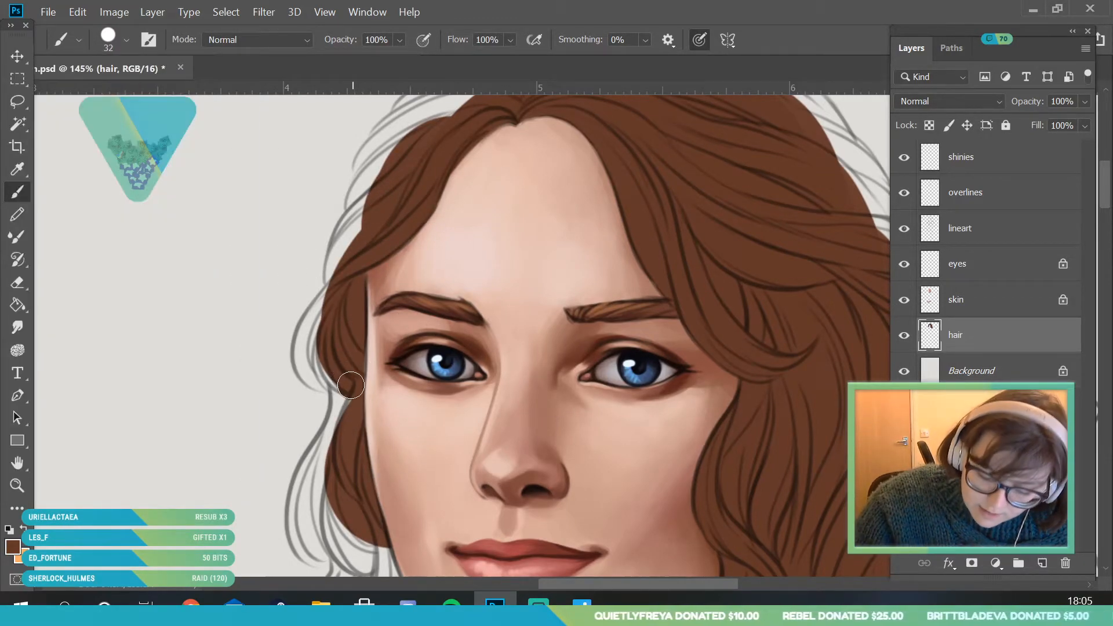
mouse_move(308, 356)
mouse_down()
mouse_move(341, 287)
mouse_move(329, 379)
mouse_up()
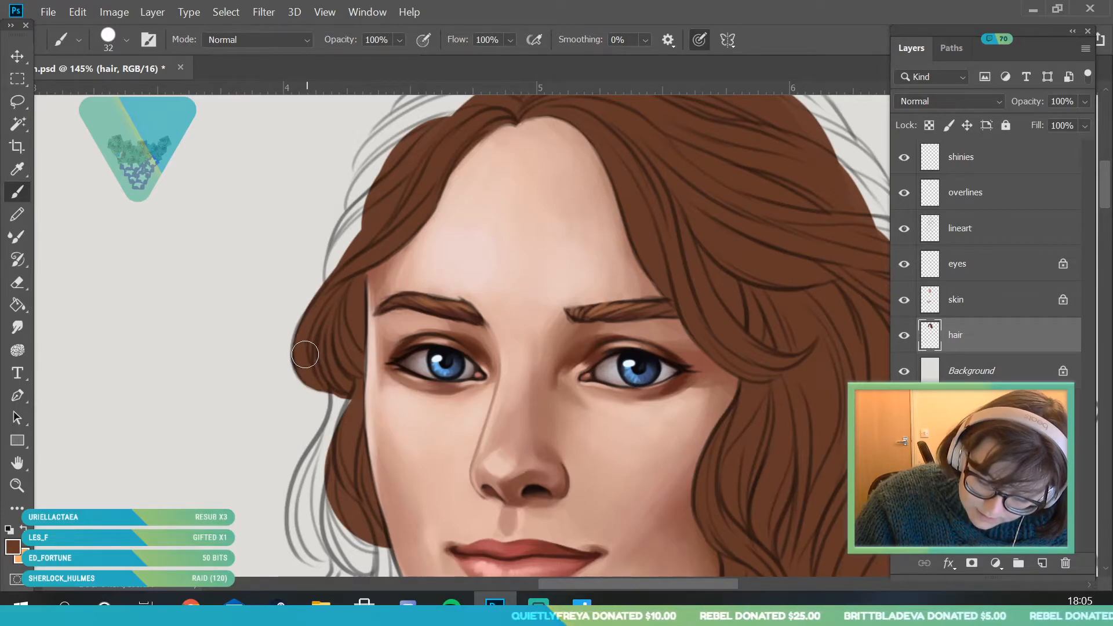
- Fill the outer strands above the temple with brown, following the lineart up towards the crown
click(17, 488)
mouse_move(290, 408)
mouse_down()
mouse_move(243, 280)
mouse_move(255, 363)
mouse_move(401, 364)
mouse_up()
drag(568, 297, 588, 223)
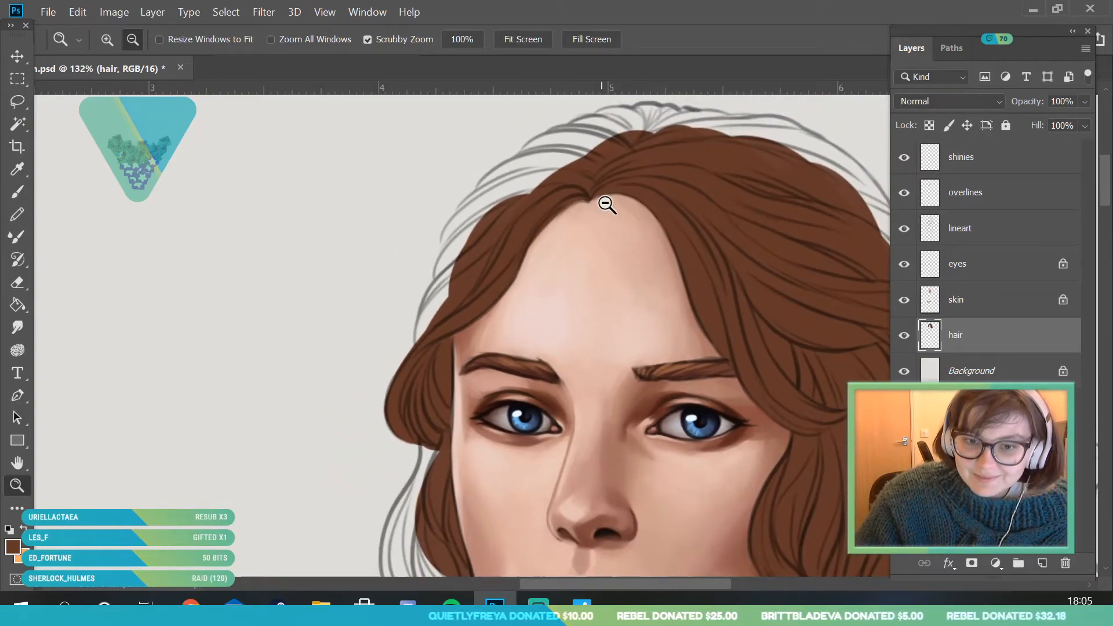
drag(615, 157, 686, 141)
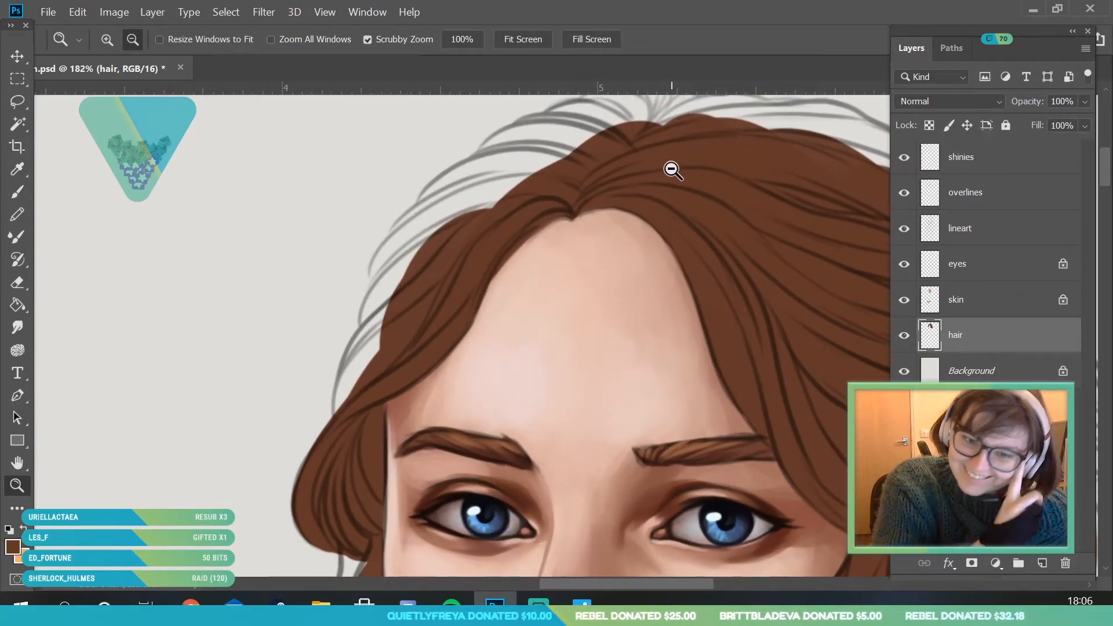
key(b)
mouse_move(353, 423)
mouse_down()
mouse_move(361, 371)
mouse_move(352, 410)
mouse_move(412, 301)
mouse_move(364, 366)
mouse_move(447, 256)
mouse_move(378, 329)
mouse_move(398, 280)
mouse_move(386, 293)
mouse_move(384, 282)
mouse_move(416, 235)
mouse_move(460, 219)
mouse_up()
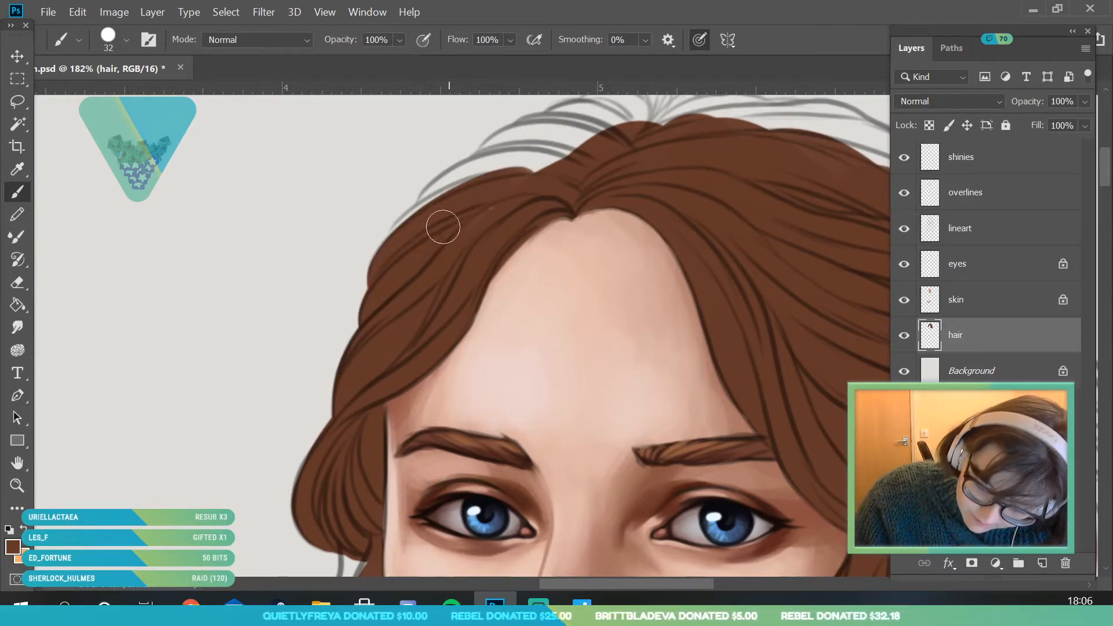
mouse_move(399, 253)
mouse_down()
mouse_move(427, 219)
mouse_move(463, 232)
mouse_move(489, 291)
mouse_up()
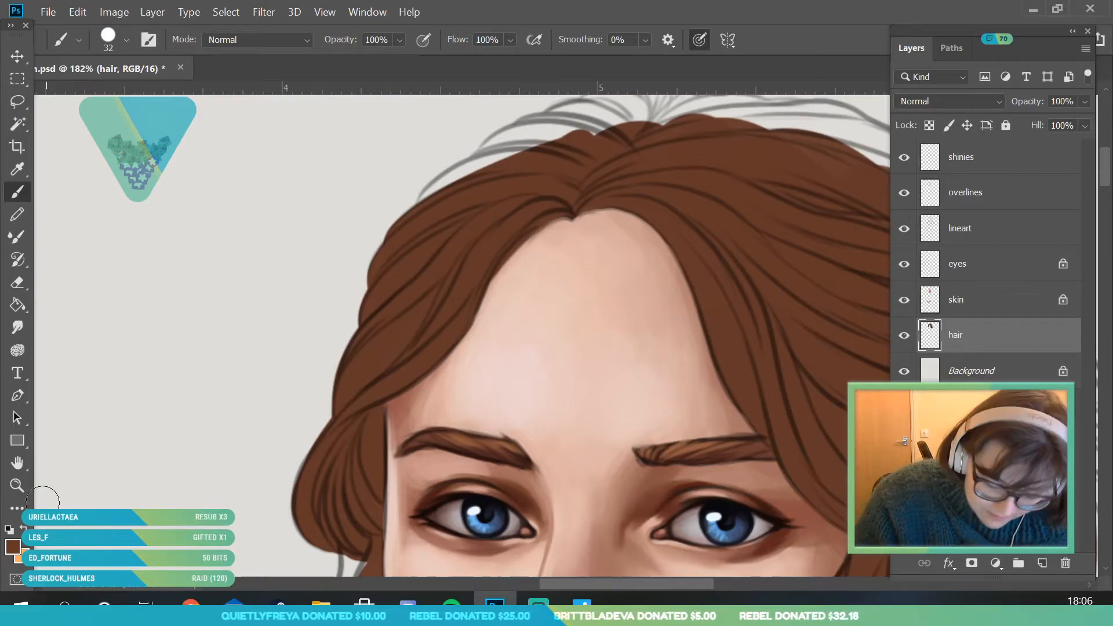
- Fill the remaining top of the crown and the back of the head with brown, up to the outline above the bow
click(18, 486)
drag(343, 322, 191, 313)
drag(336, 286, 492, 192)
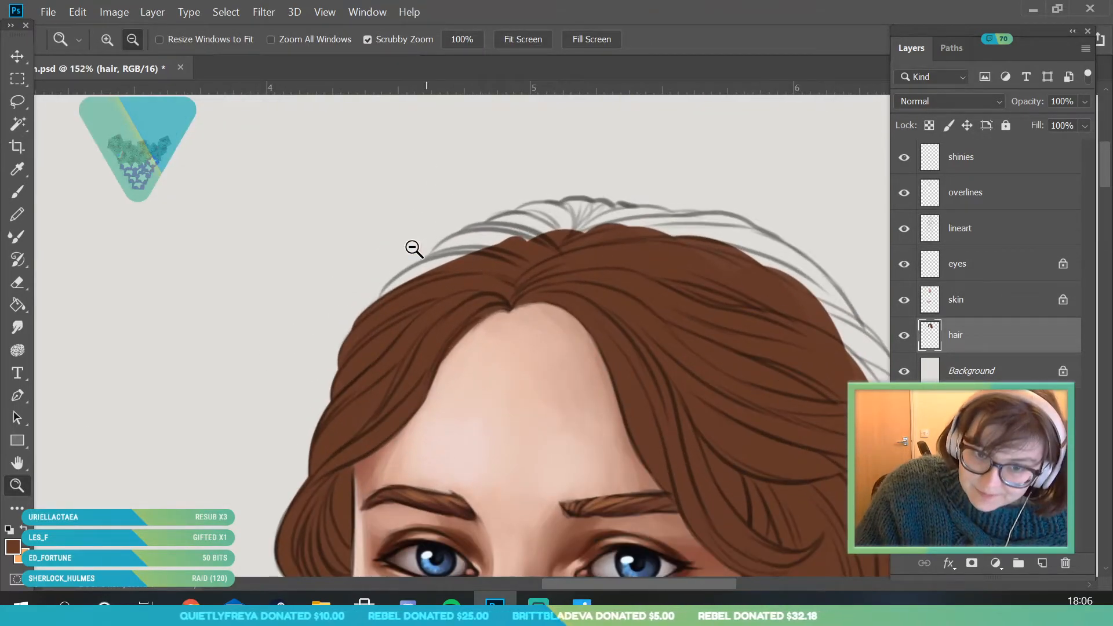
click(17, 215)
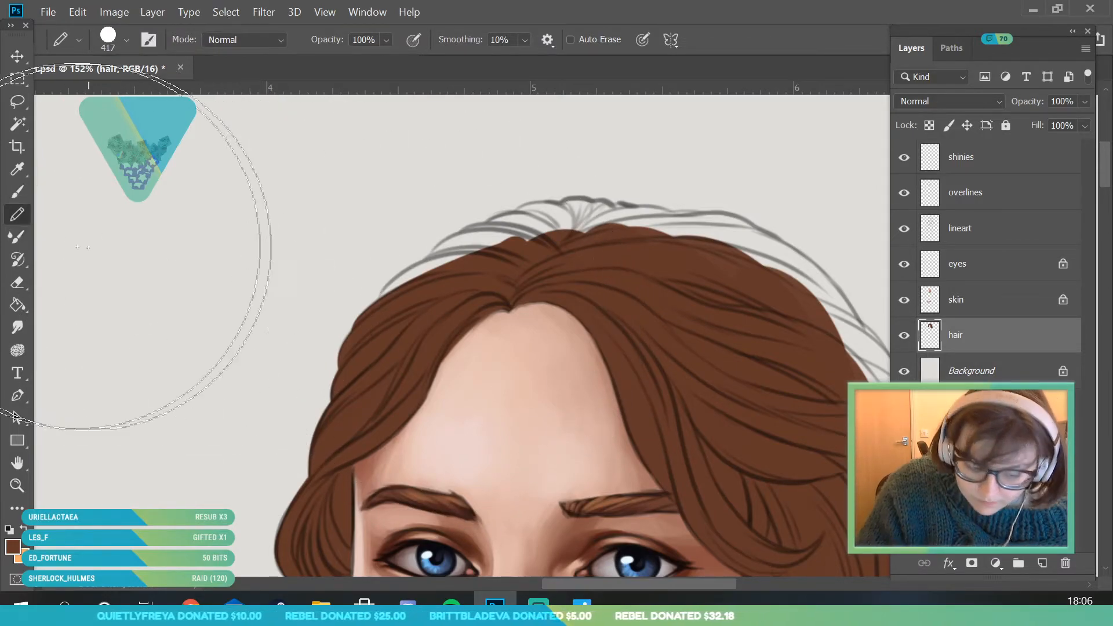
click(18, 191)
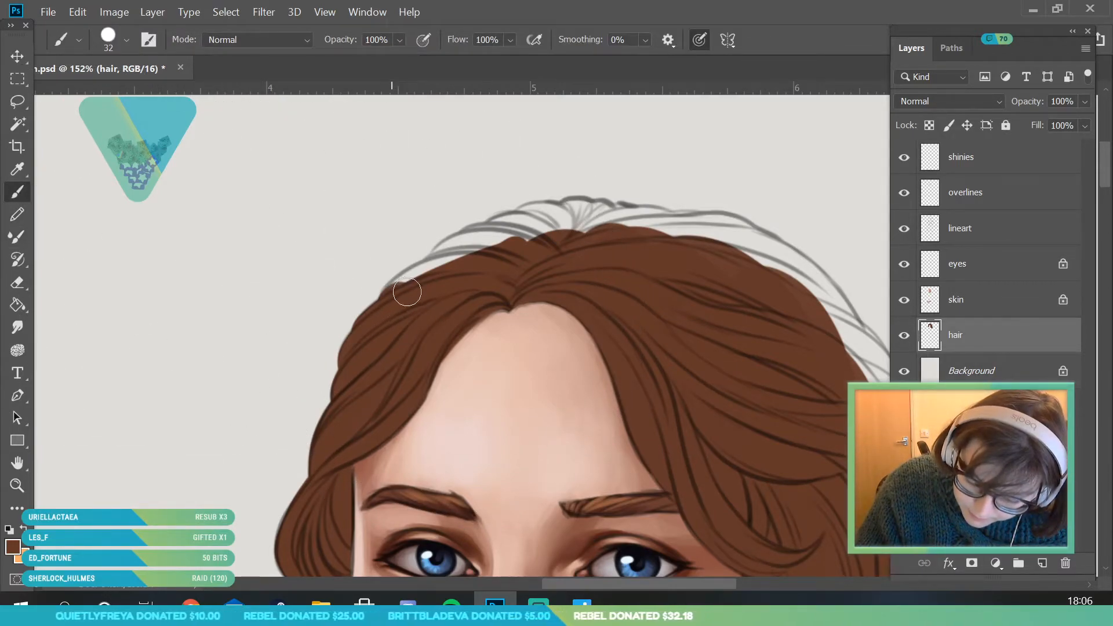
mouse_move(391, 303)
mouse_down()
mouse_move(490, 259)
mouse_move(457, 264)
mouse_move(545, 272)
mouse_move(449, 263)
mouse_move(454, 251)
mouse_move(437, 264)
mouse_move(490, 235)
mouse_move(513, 238)
mouse_move(501, 231)
mouse_move(556, 237)
mouse_move(528, 224)
mouse_move(598, 237)
mouse_move(576, 210)
mouse_move(590, 223)
mouse_move(679, 236)
mouse_move(636, 223)
mouse_move(694, 235)
mouse_move(689, 223)
mouse_move(659, 228)
mouse_move(738, 238)
mouse_move(728, 229)
mouse_move(721, 240)
mouse_move(771, 285)
mouse_move(772, 238)
mouse_move(799, 272)
mouse_move(716, 228)
mouse_move(769, 261)
mouse_up()
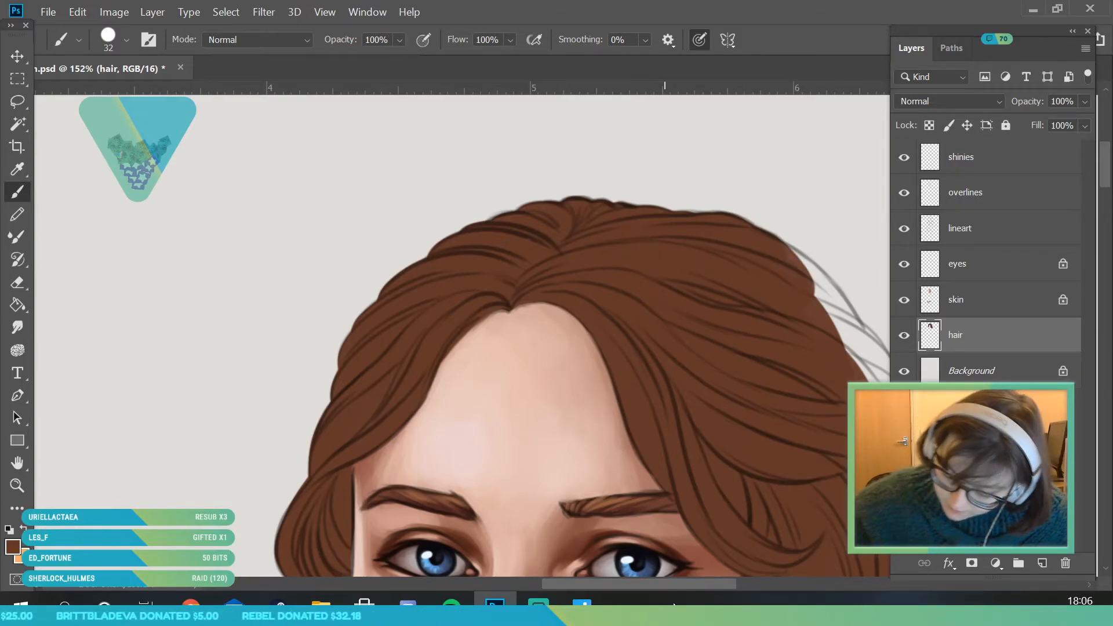
drag(706, 583, 782, 583)
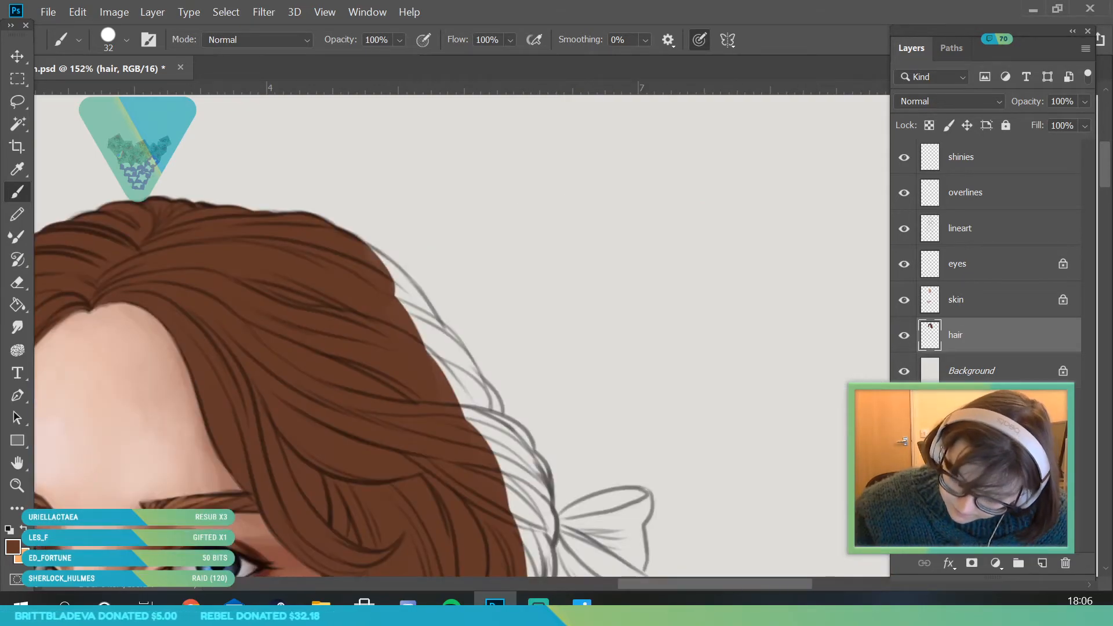
mouse_move(347, 253)
mouse_down()
mouse_move(396, 293)
mouse_move(388, 277)
mouse_move(351, 250)
mouse_move(429, 324)
mouse_move(417, 374)
mouse_move(455, 407)
mouse_move(437, 366)
mouse_move(446, 347)
mouse_move(427, 330)
mouse_move(449, 352)
mouse_move(486, 464)
mouse_move(470, 389)
mouse_move(488, 415)
mouse_move(462, 407)
mouse_up()
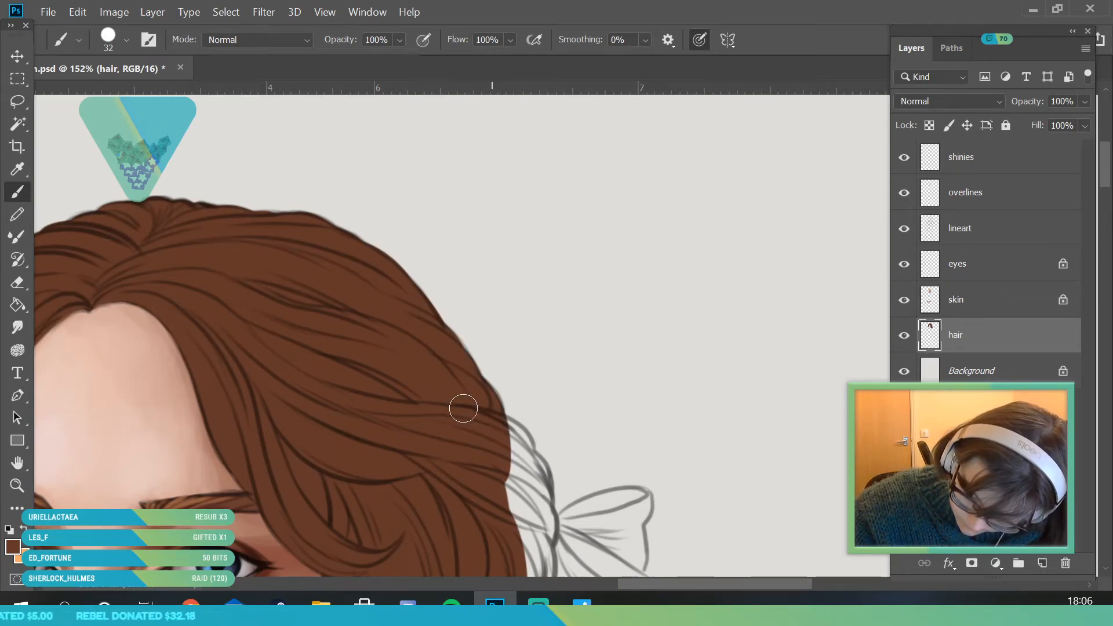
- Fill the gathered strands beside the bow and the curls just beneath it with brown
click(17, 486)
drag(301, 290, 271, 452)
drag(243, 405, 514, 297)
mouse_move(567, 245)
mouse_down()
mouse_move(581, 240)
mouse_move(497, 218)
mouse_move(522, 218)
mouse_up()
key(b)
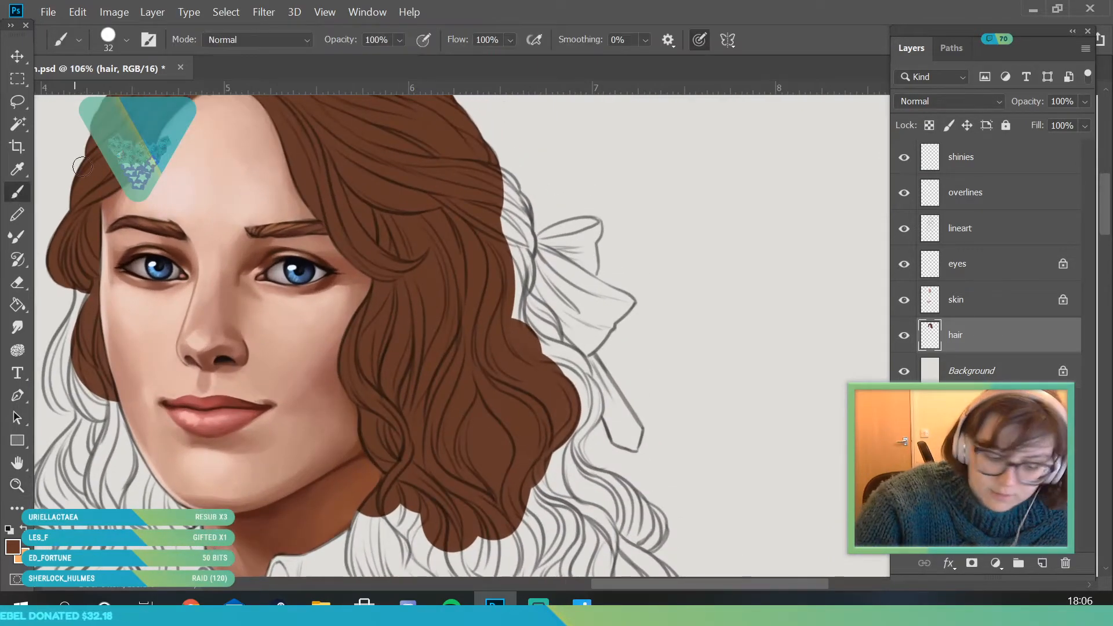
drag(497, 180, 520, 220)
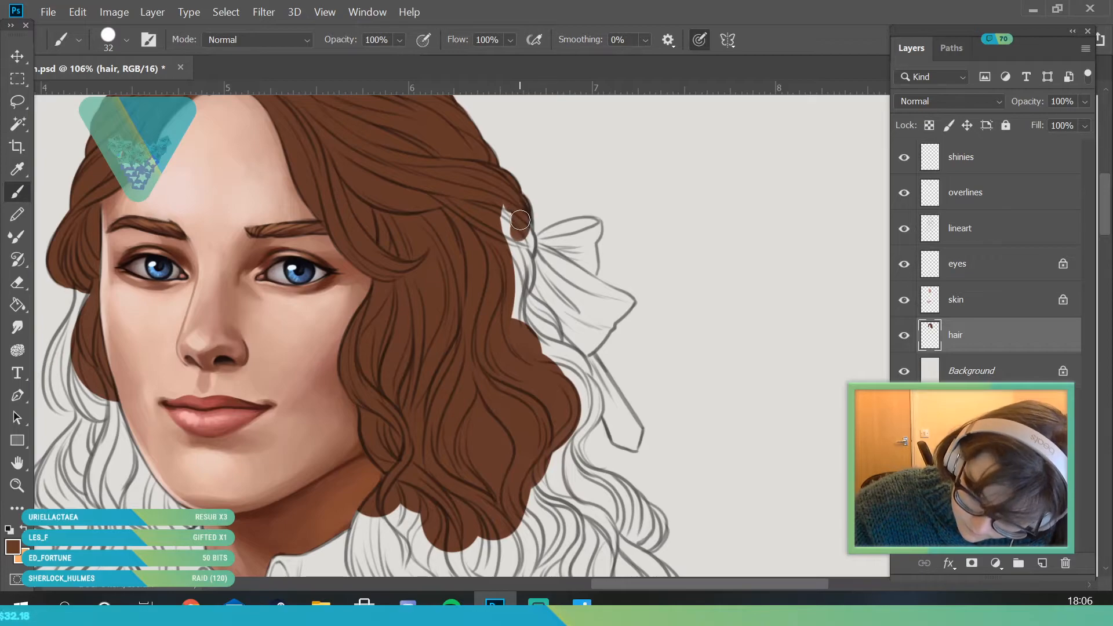
drag(522, 264, 497, 291)
mouse_move(518, 255)
mouse_down()
mouse_move(497, 322)
mouse_move(524, 306)
mouse_move(534, 314)
mouse_move(523, 298)
mouse_move(549, 321)
mouse_move(517, 310)
mouse_up()
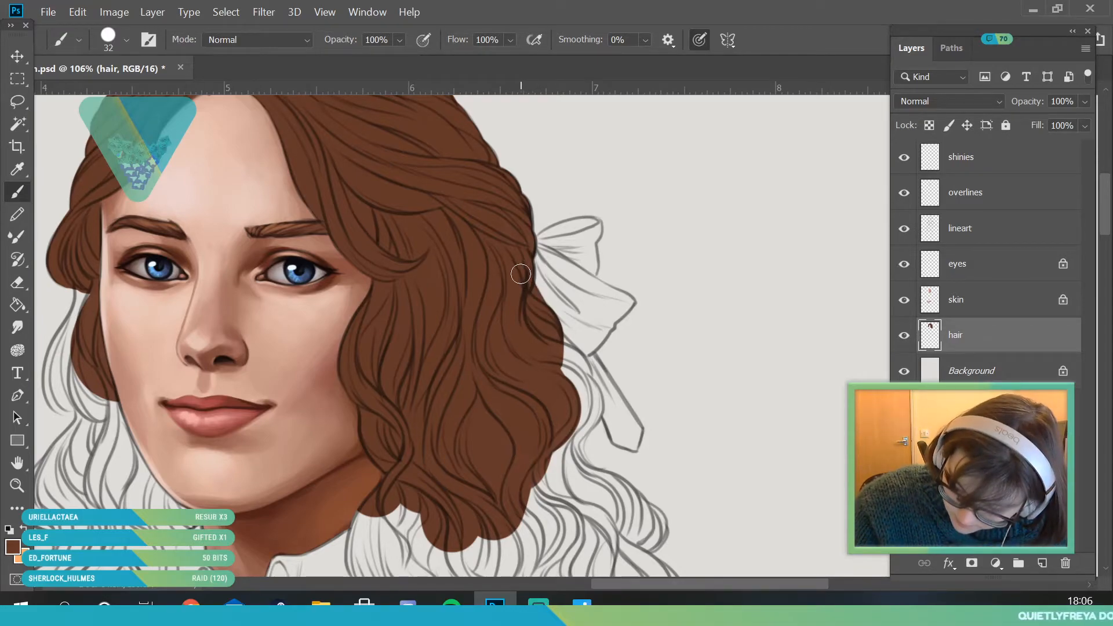
- Fill the curls beside the cheek and jaw on the narrower side of the face with brown using the 32 px brush
click(19, 486)
mouse_move(279, 324)
mouse_down()
mouse_move(199, 459)
mouse_move(111, 388)
mouse_move(220, 371)
mouse_up()
click(17, 192)
mouse_move(250, 312)
mouse_down()
mouse_move(222, 272)
mouse_move(224, 223)
mouse_move(255, 170)
mouse_up()
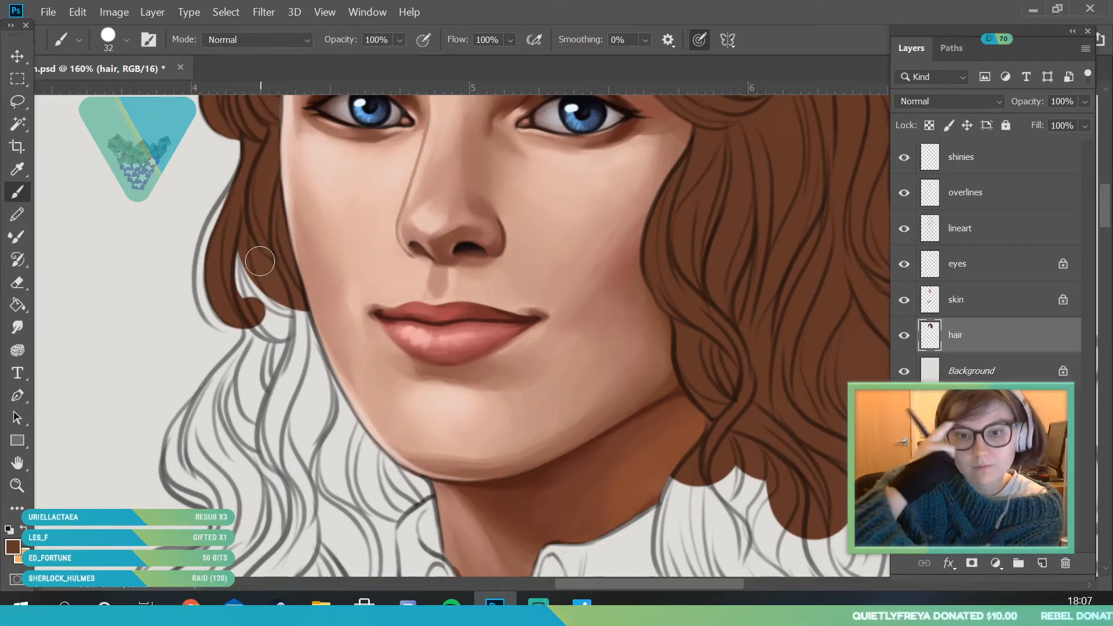
mouse_move(260, 262)
mouse_down()
mouse_move(241, 241)
mouse_move(313, 400)
mouse_move(307, 392)
mouse_up()
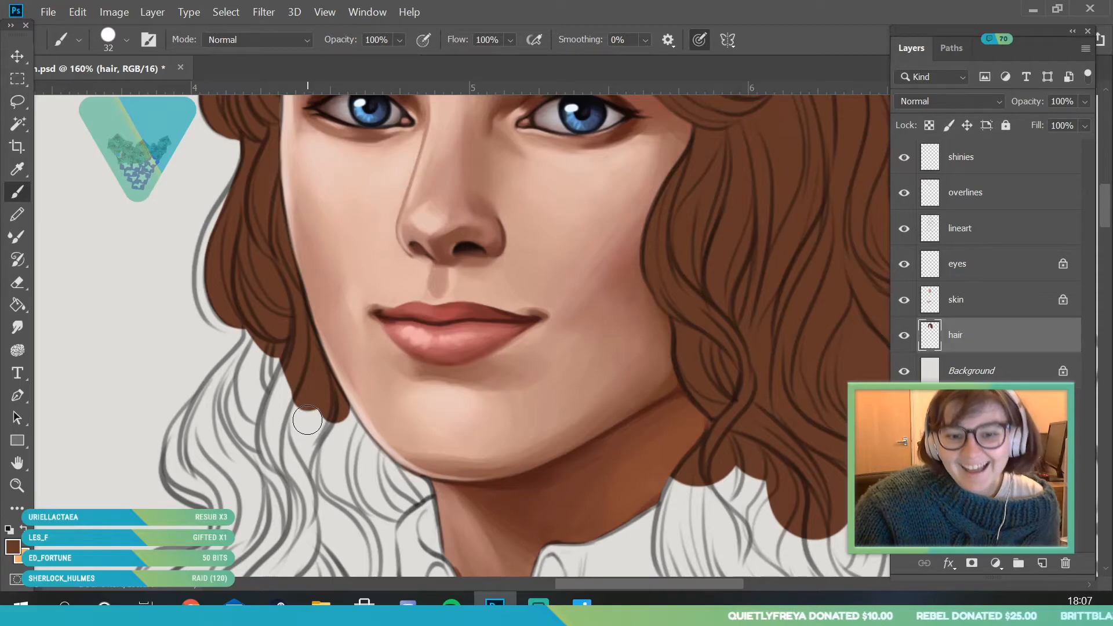
mouse_move(224, 514)
mouse_down()
mouse_move(183, 482)
mouse_move(177, 426)
mouse_move(217, 399)
mouse_move(264, 336)
mouse_move(220, 487)
mouse_move(311, 318)
mouse_move(437, 389)
mouse_up()
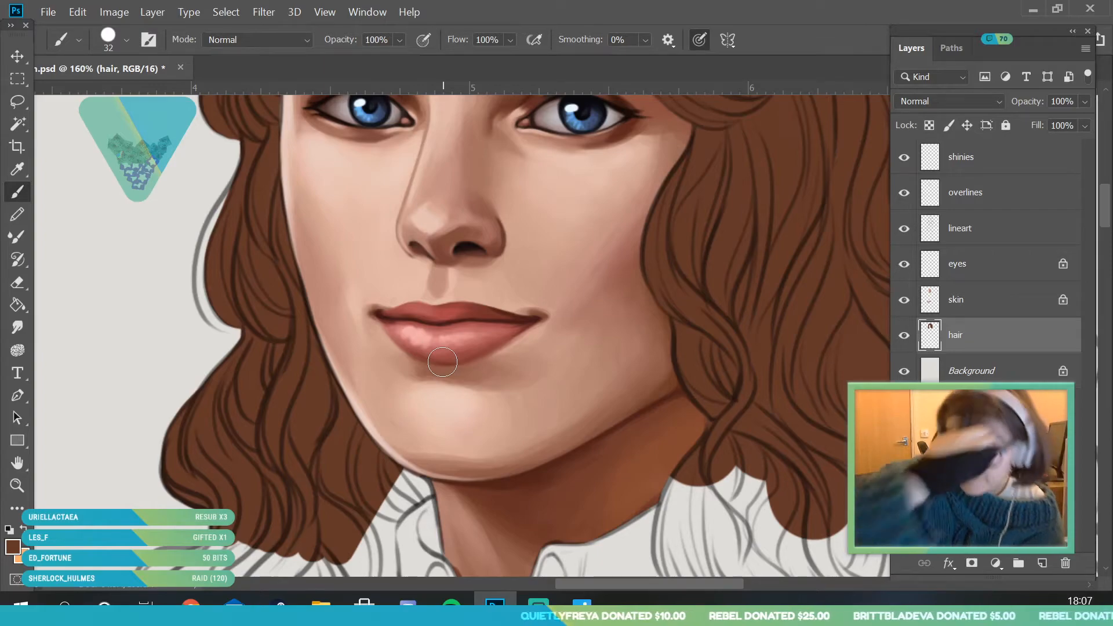
- Fill the curls below the jaw, beside the shirt collar and over the shoulder, with brown using the 32 px brush
click(16, 465)
drag(347, 497, 428, 274)
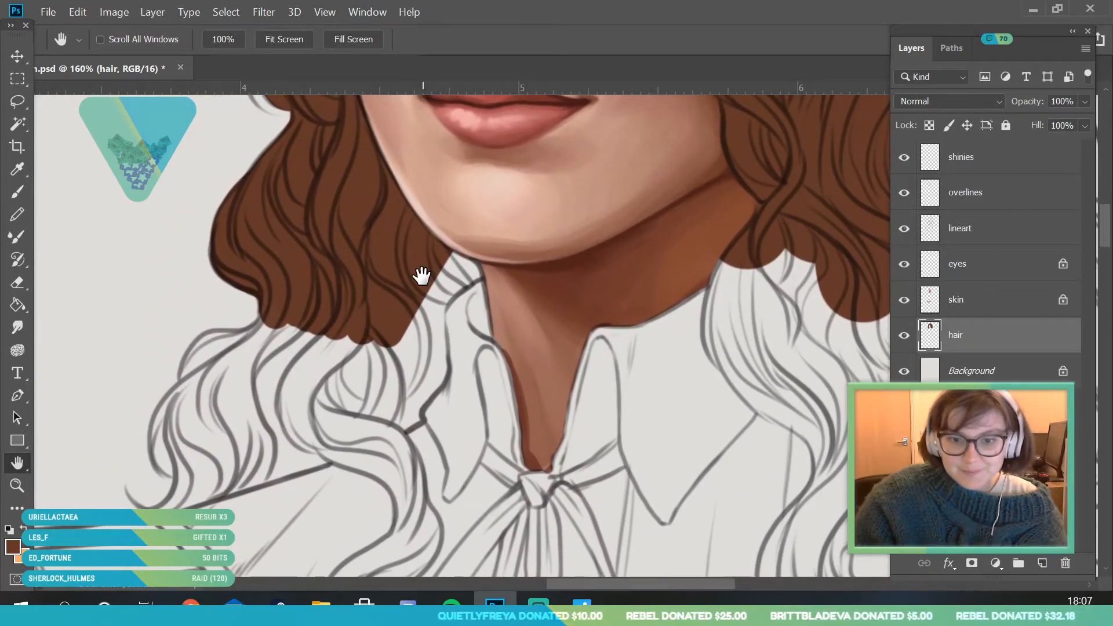
click(18, 194)
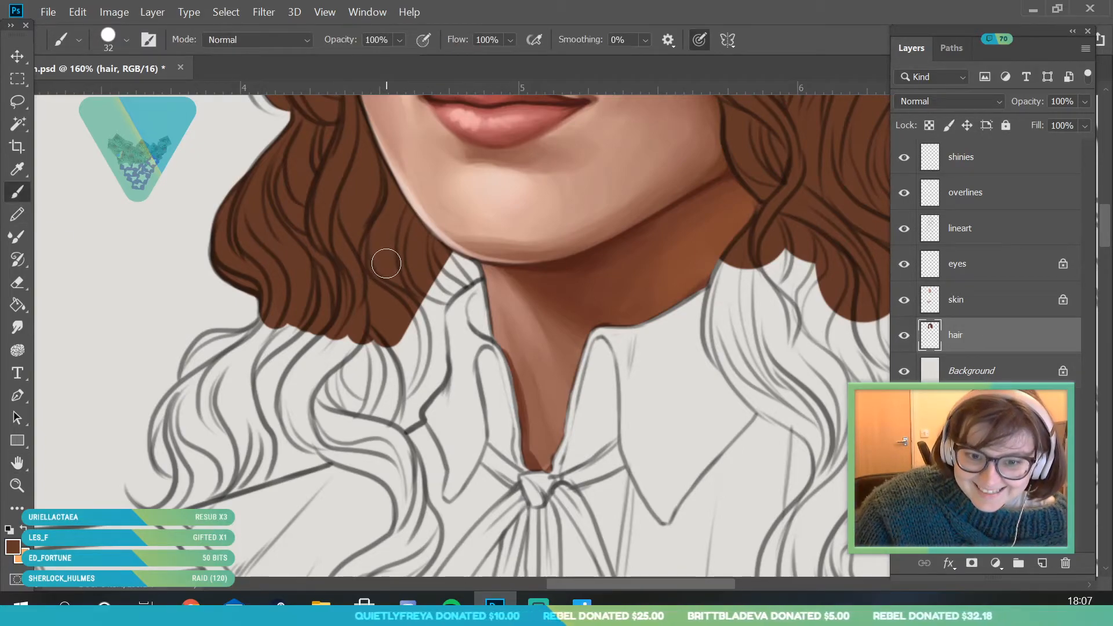
mouse_move(386, 334)
mouse_down()
mouse_move(415, 348)
mouse_move(423, 373)
mouse_move(429, 307)
mouse_move(449, 287)
mouse_up()
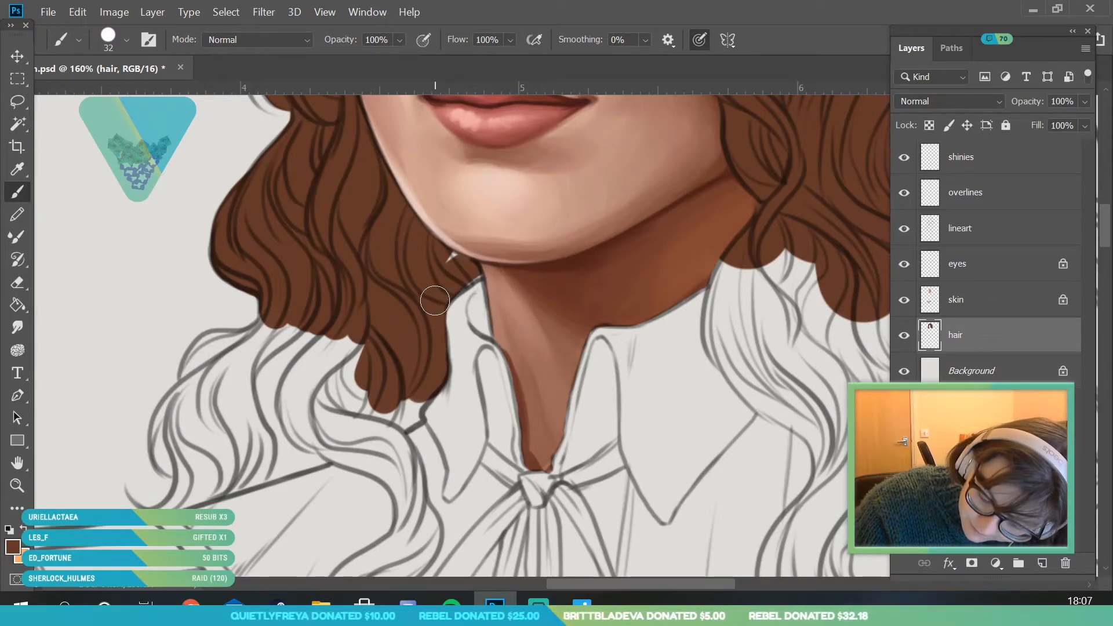
mouse_move(194, 460)
mouse_down()
mouse_move(192, 481)
mouse_move(185, 405)
mouse_move(255, 347)
mouse_move(192, 402)
mouse_up()
mouse_move(240, 362)
mouse_down()
mouse_move(200, 389)
mouse_move(192, 374)
mouse_move(276, 315)
mouse_move(224, 393)
mouse_move(355, 311)
mouse_move(387, 361)
mouse_move(226, 458)
mouse_move(208, 481)
mouse_move(324, 447)
mouse_move(376, 406)
mouse_move(359, 406)
mouse_up()
- Fill the gaps at the curl edges against the collar and shoulder with brown using a 15 px brush
click(106, 96)
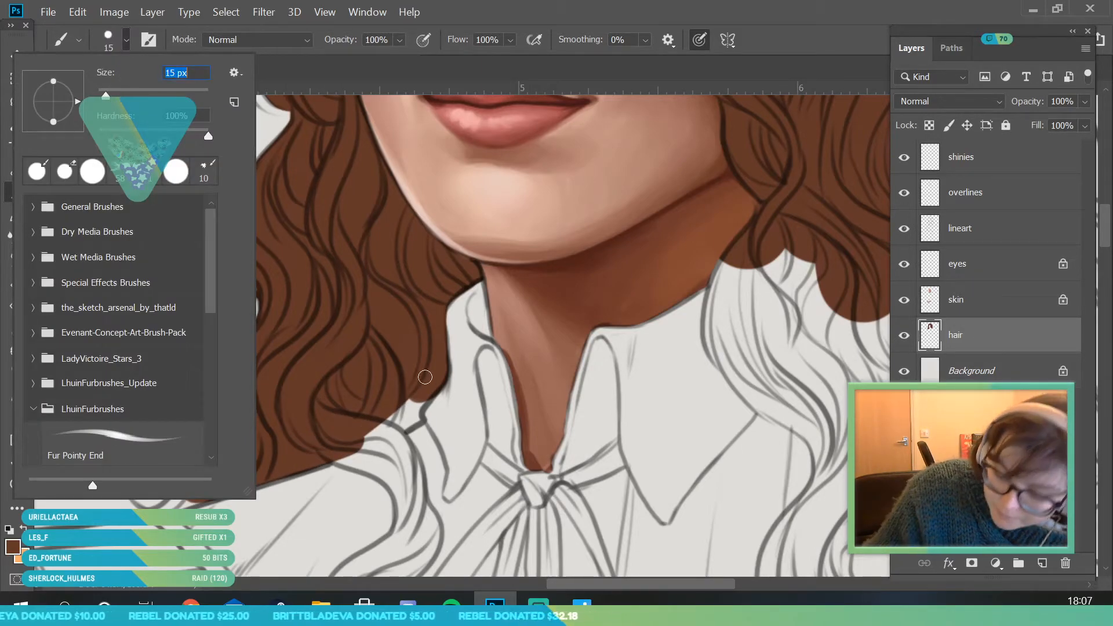
click(427, 371)
mouse_move(423, 398)
mouse_down()
mouse_move(408, 411)
mouse_move(416, 420)
mouse_move(398, 411)
mouse_up()
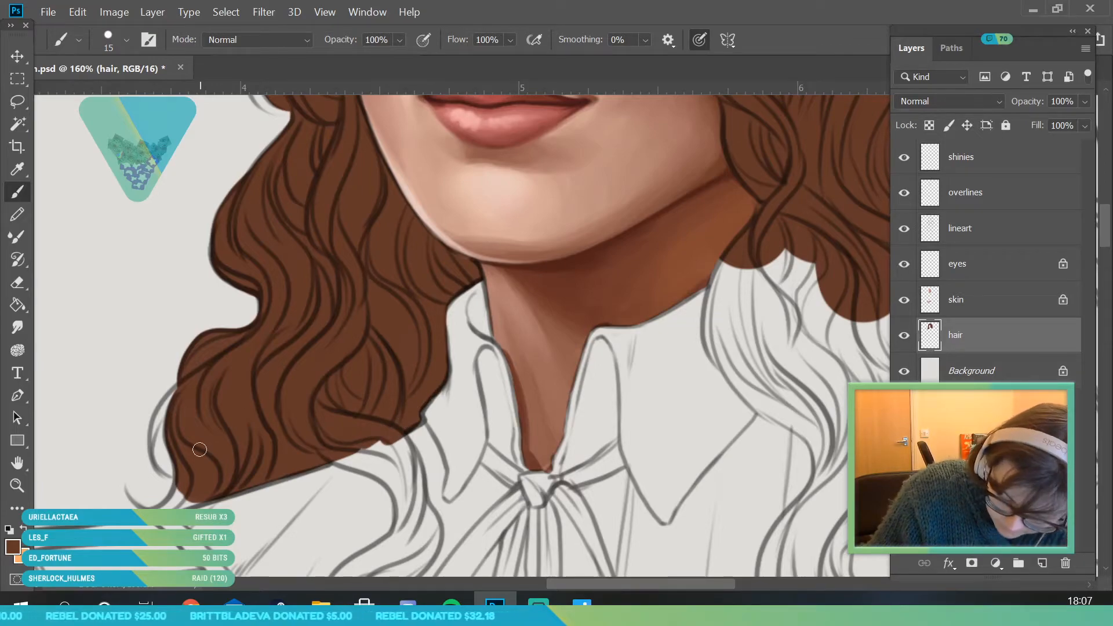
- Fill the upper bends of the long lock hanging over the shirt front with brown, from the collar down beside the neck bow
click(20, 484)
mouse_move(428, 267)
mouse_down()
mouse_move(314, 385)
mouse_move(356, 458)
mouse_move(472, 398)
mouse_move(385, 393)
mouse_up()
click(23, 192)
mouse_move(458, 180)
mouse_down()
mouse_move(446, 196)
mouse_move(502, 227)
mouse_up()
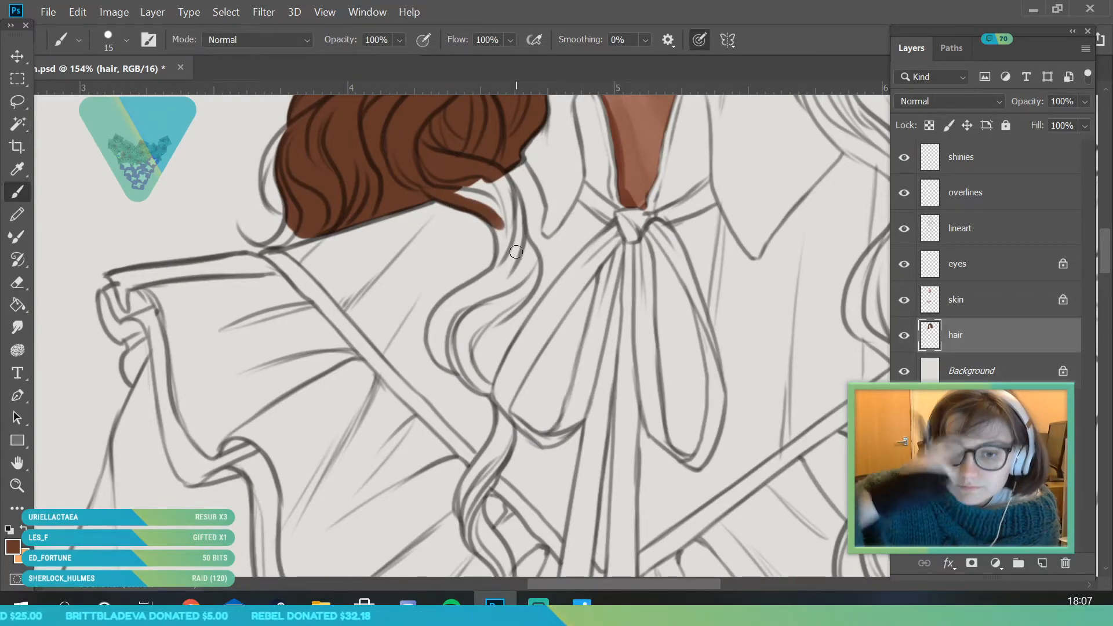
mouse_move(498, 227)
mouse_down()
mouse_move(509, 264)
mouse_move(499, 287)
mouse_up()
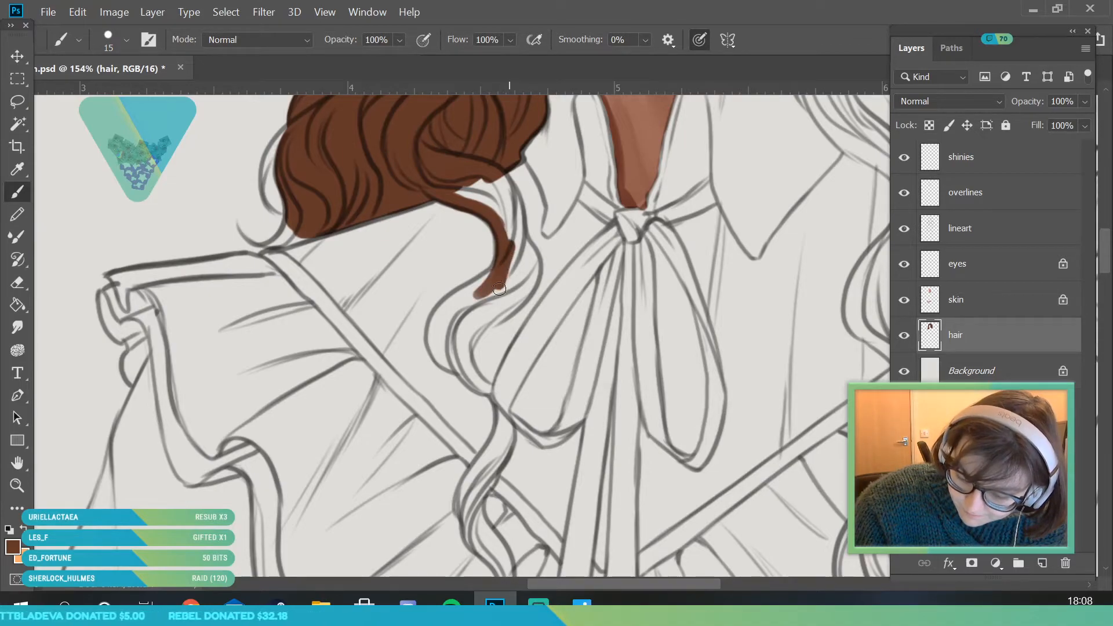
mouse_move(479, 204)
mouse_down()
mouse_move(501, 209)
mouse_move(492, 183)
mouse_up()
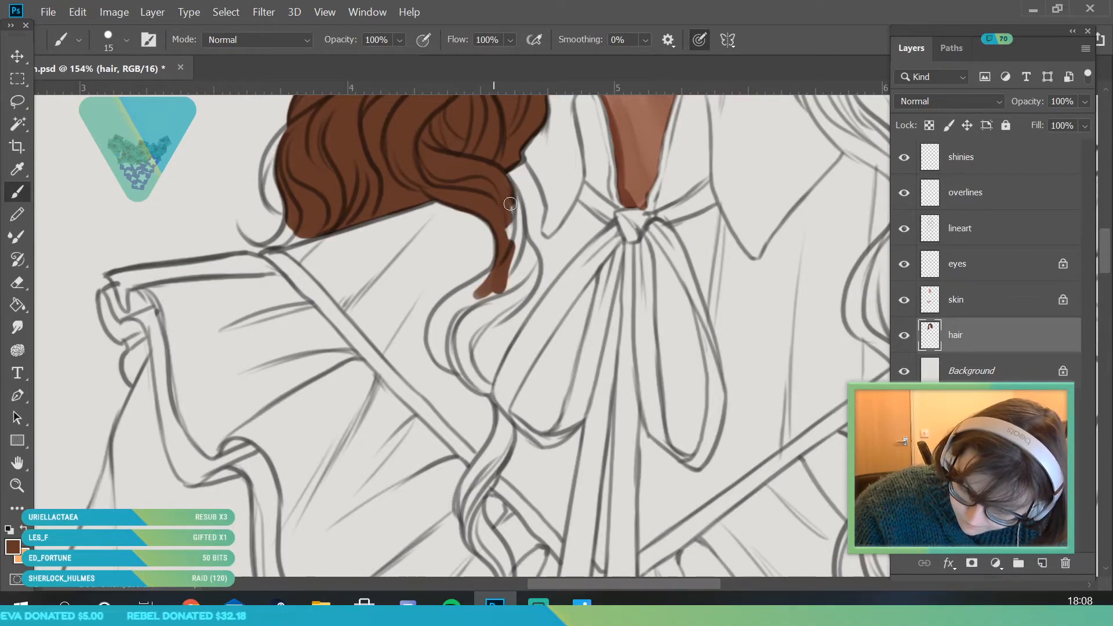
mouse_move(519, 219)
mouse_down()
mouse_move(498, 278)
mouse_move(526, 288)
mouse_up()
mouse_move(438, 350)
mouse_down()
mouse_move(471, 291)
mouse_move(437, 333)
mouse_move(455, 300)
mouse_move(435, 319)
mouse_move(496, 273)
mouse_move(506, 250)
mouse_move(466, 309)
mouse_up()
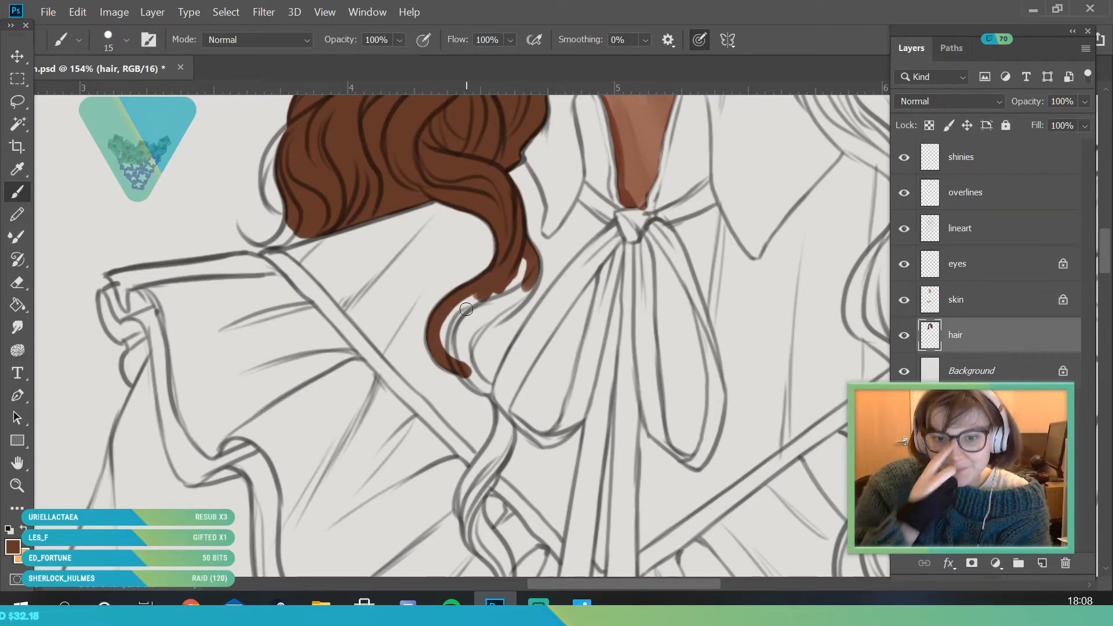
mouse_move(453, 319)
mouse_down()
mouse_move(476, 305)
mouse_move(466, 324)
mouse_move(454, 315)
mouse_move(463, 354)
mouse_move(531, 279)
mouse_move(532, 255)
mouse_move(502, 314)
mouse_move(514, 292)
mouse_up()
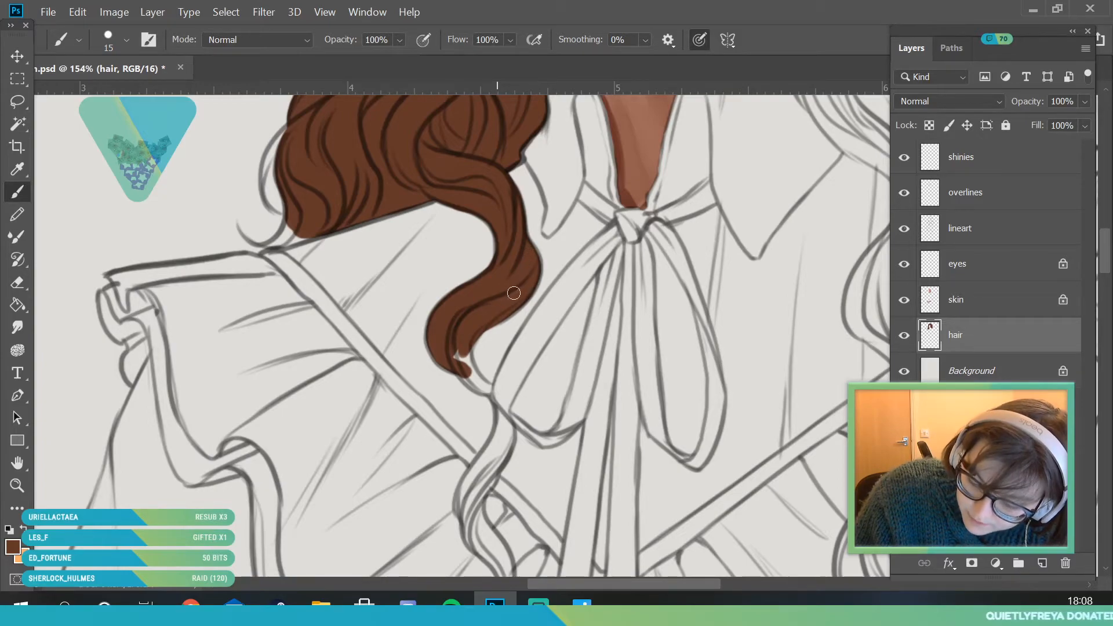
- Fill the narrowing part of the long lock down to the neck bow's loop with brown using a 10 px brush
key(z)
drag(434, 348, 390, 374)
drag(470, 473, 511, 520)
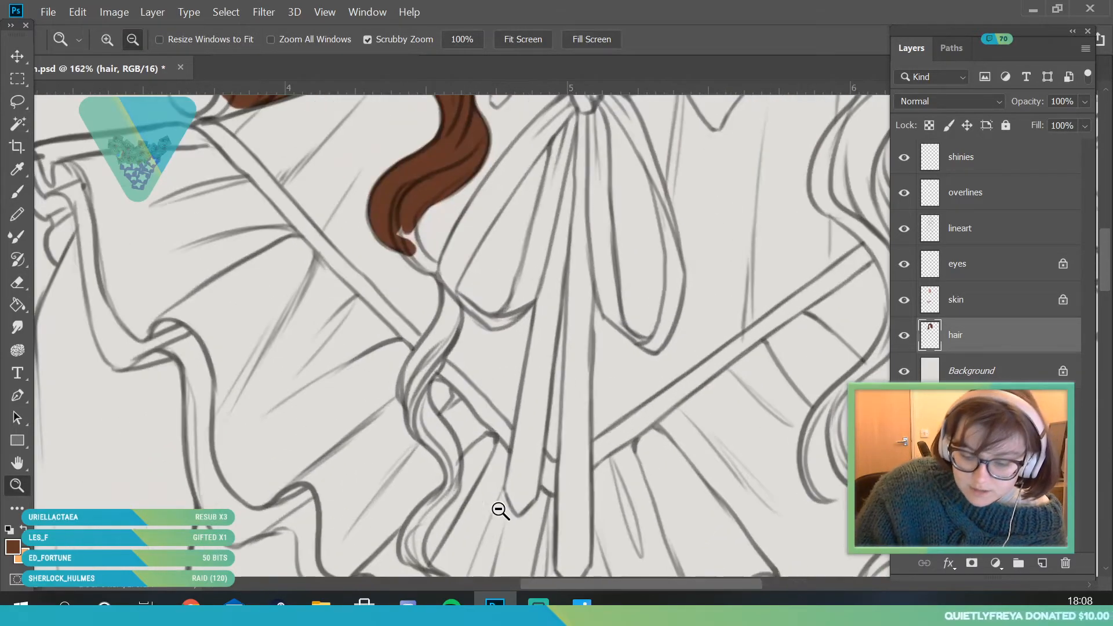
drag(305, 279, 353, 329)
key(b)
click(126, 40)
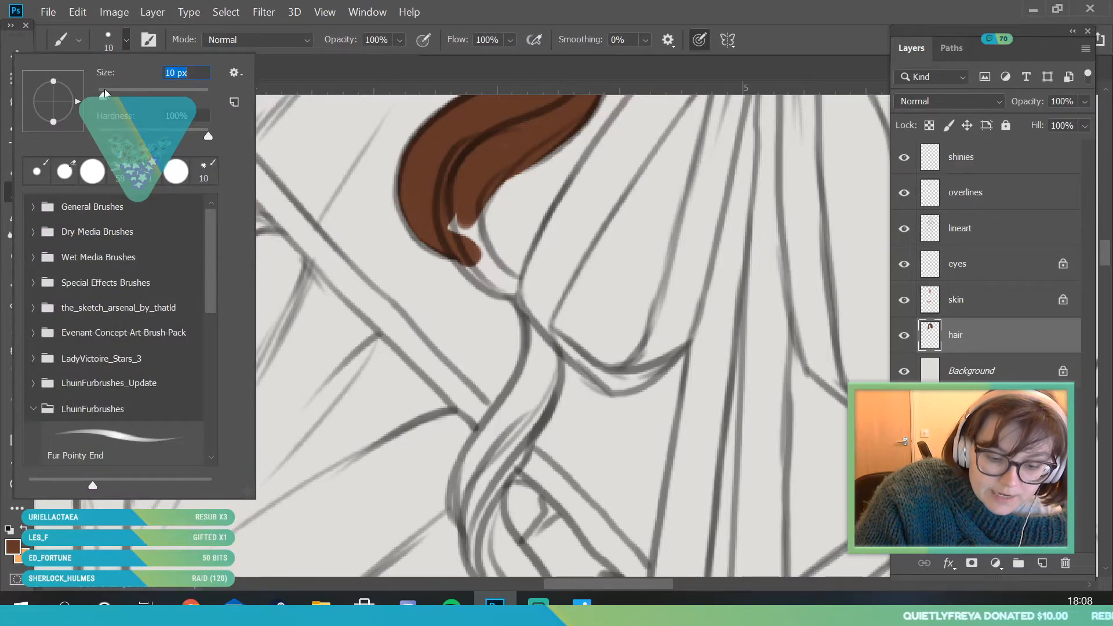
click(417, 213)
mouse_move(460, 254)
mouse_down()
mouse_move(484, 185)
mouse_move(491, 266)
mouse_move(475, 225)
mouse_move(467, 246)
mouse_move(480, 277)
mouse_move(455, 248)
mouse_move(513, 291)
mouse_up()
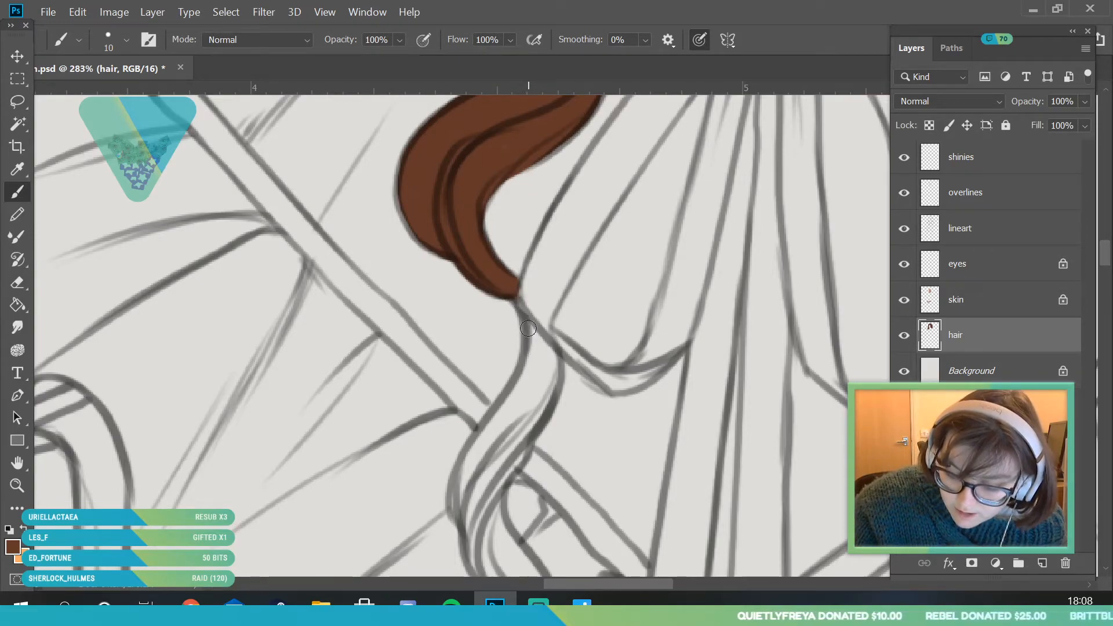
- Fill the section of the long lock directly below the bow's loop with brown, following the lineart across the collar band
mouse_move(520, 313)
mouse_down()
mouse_move(551, 374)
mouse_move(543, 402)
mouse_move(471, 385)
mouse_move(461, 365)
mouse_move(458, 316)
mouse_move(529, 177)
mouse_move(552, 199)
mouse_move(530, 274)
mouse_move(510, 293)
mouse_up()
scroll(525, 347, down, 5)
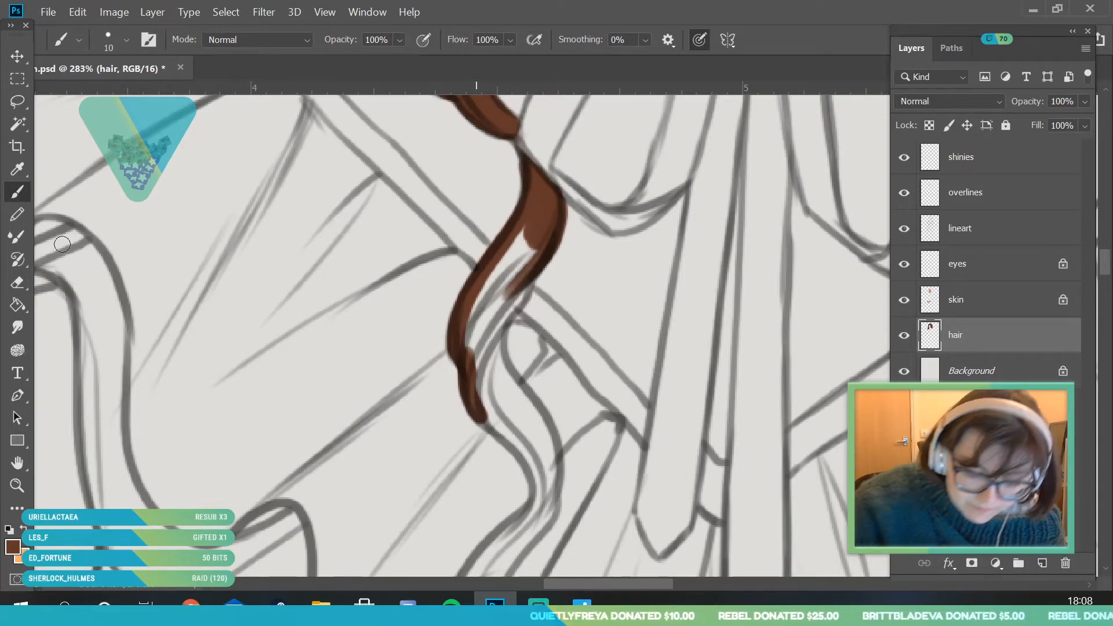
key(e)
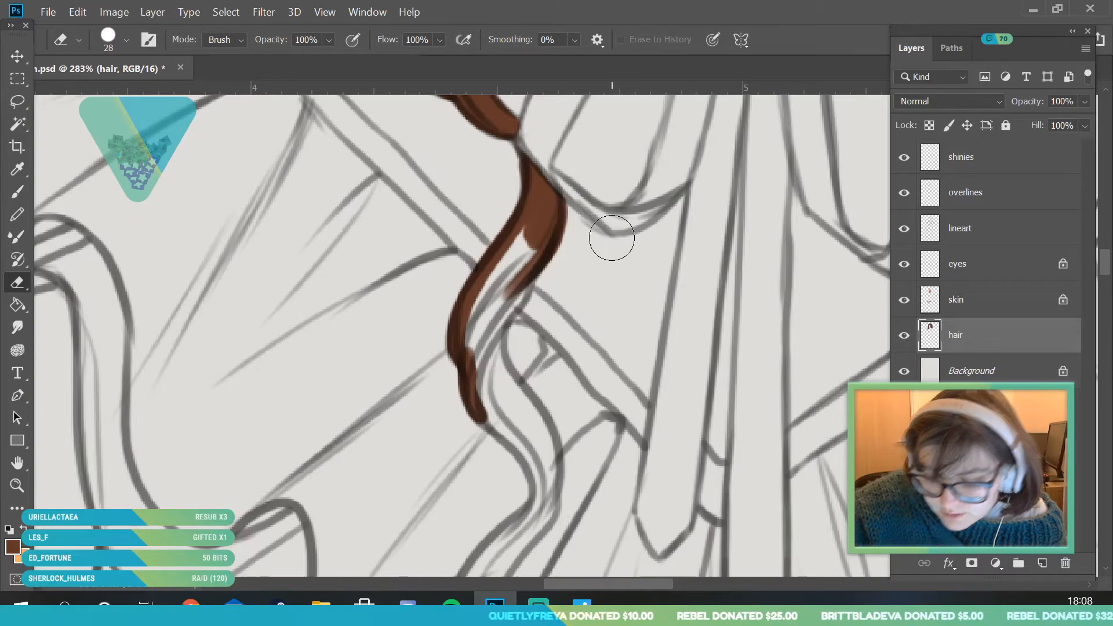
key(b)
mouse_move(528, 268)
mouse_down()
mouse_move(480, 383)
mouse_move(493, 318)
mouse_move(472, 338)
mouse_move(524, 262)
mouse_up()
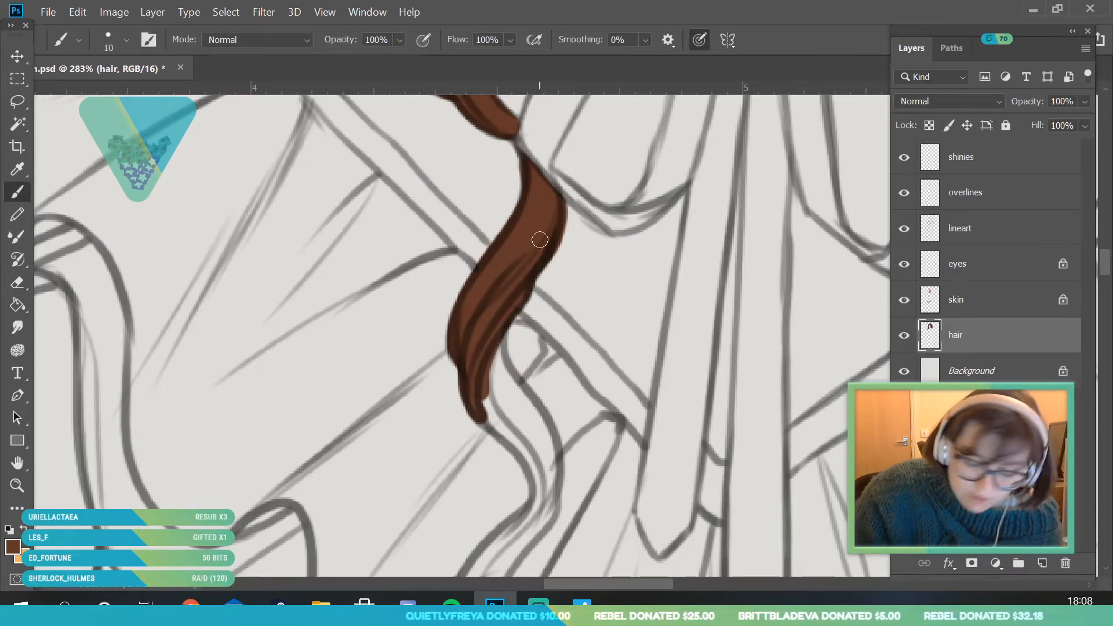
- Fill the lock's next bend below the collar band with brown using the 10 px brush
key(z)
drag(148, 345, 87, 352)
mouse_move(348, 388)
mouse_down()
mouse_move(387, 425)
mouse_move(345, 488)
mouse_up()
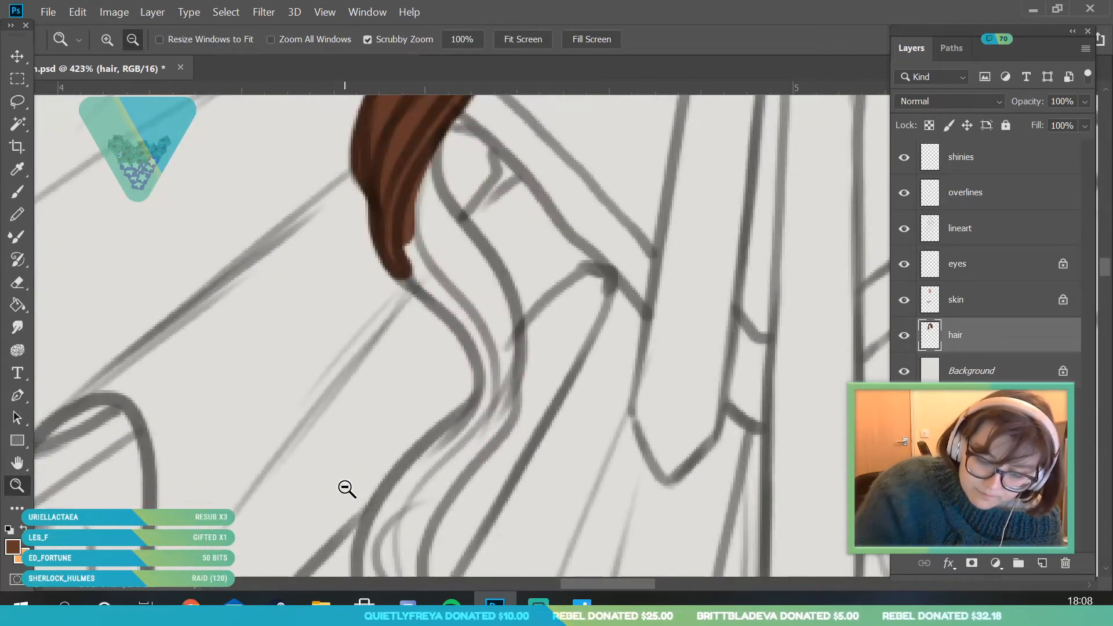
key(b)
mouse_move(395, 248)
mouse_down()
mouse_move(413, 287)
mouse_move(474, 339)
mouse_move(448, 452)
mouse_up()
mouse_move(424, 217)
mouse_down()
mouse_move(448, 282)
mouse_move(429, 261)
mouse_move(426, 164)
mouse_move(476, 266)
mouse_move(422, 247)
mouse_move(477, 297)
mouse_move(483, 283)
mouse_move(427, 185)
mouse_move(502, 319)
mouse_move(489, 323)
mouse_move(473, 288)
mouse_move(505, 363)
mouse_move(503, 310)
mouse_move(486, 267)
mouse_move(468, 448)
mouse_up()
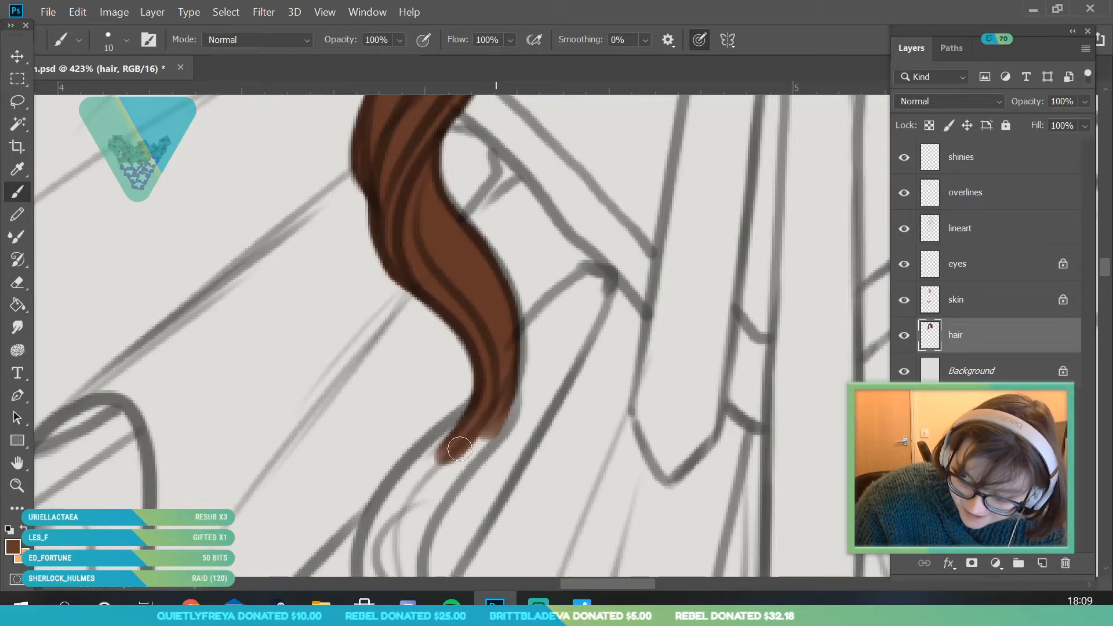
drag(510, 368, 475, 452)
- Fill the lock's lower wave over the shirt ruffles with brown, down to where it starts curling into the tip
key(z)
drag(400, 258, 102, 405)
mouse_move(414, 477)
mouse_down()
mouse_move(429, 404)
mouse_move(441, 405)
mouse_up()
click(24, 197)
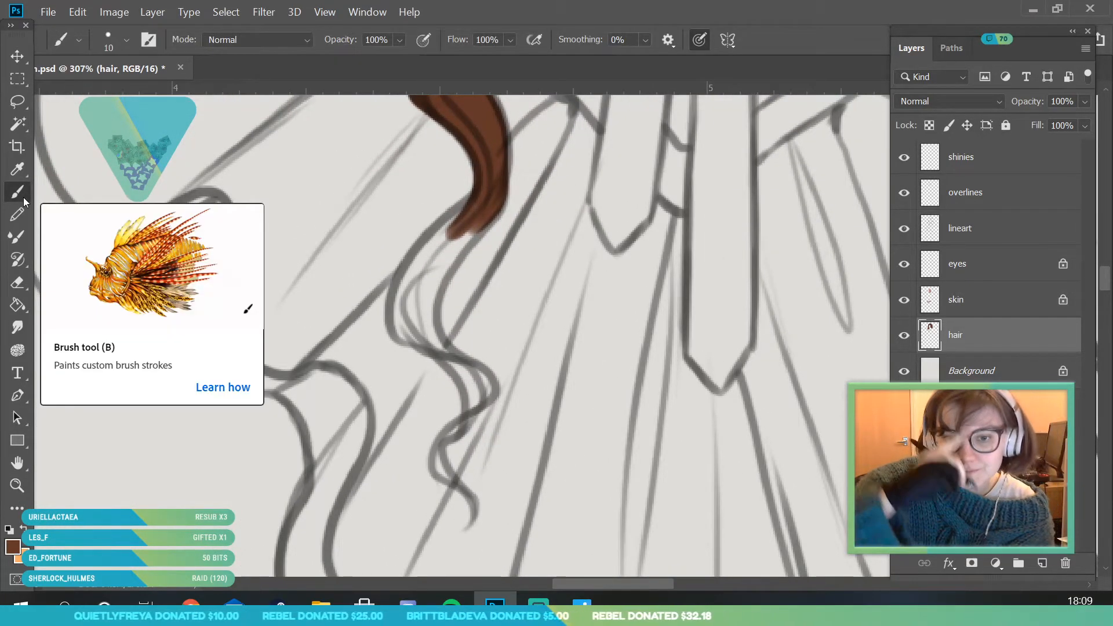
mouse_move(439, 347)
mouse_down()
mouse_move(414, 339)
mouse_move(400, 295)
mouse_move(458, 220)
mouse_move(465, 231)
mouse_move(432, 293)
mouse_move(429, 334)
mouse_move(429, 269)
mouse_move(418, 302)
mouse_up()
mouse_move(455, 355)
mouse_down()
mouse_move(423, 349)
mouse_move(477, 410)
mouse_move(423, 320)
mouse_move(467, 367)
mouse_move(453, 358)
mouse_move(483, 418)
mouse_up()
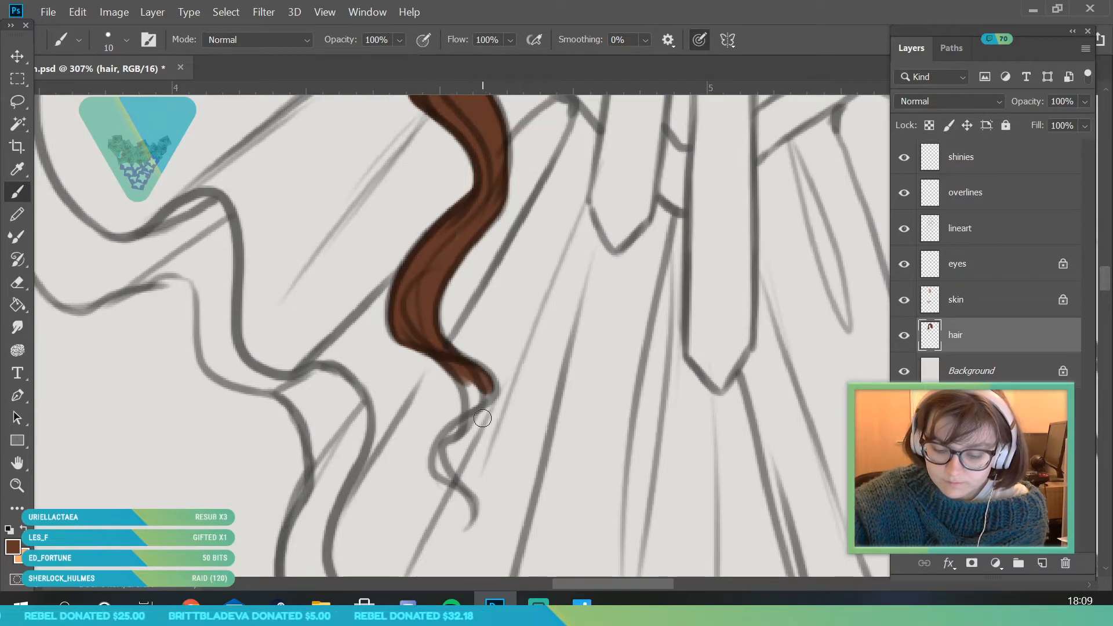
- Fill the lock's thin curled tip with brown, using a 9 px brush and a 6 px brush for the very end
click(126, 40)
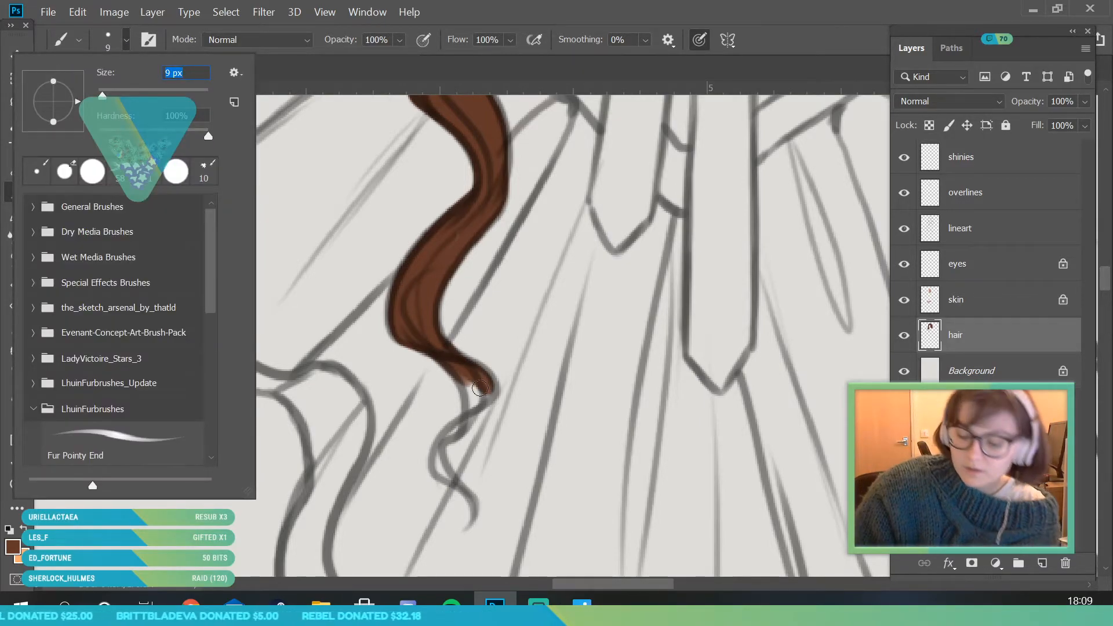
click(450, 479)
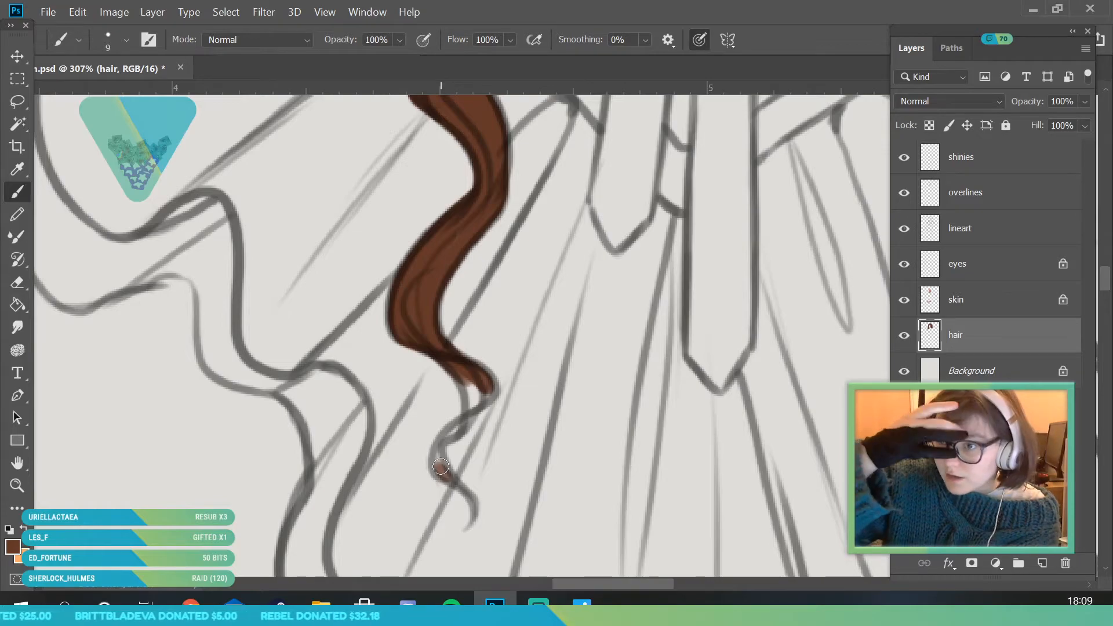
mouse_move(444, 472)
mouse_down()
mouse_move(439, 452)
mouse_move(461, 429)
mouse_move(447, 438)
mouse_move(467, 379)
mouse_move(475, 400)
mouse_move(463, 367)
mouse_move(486, 400)
mouse_up()
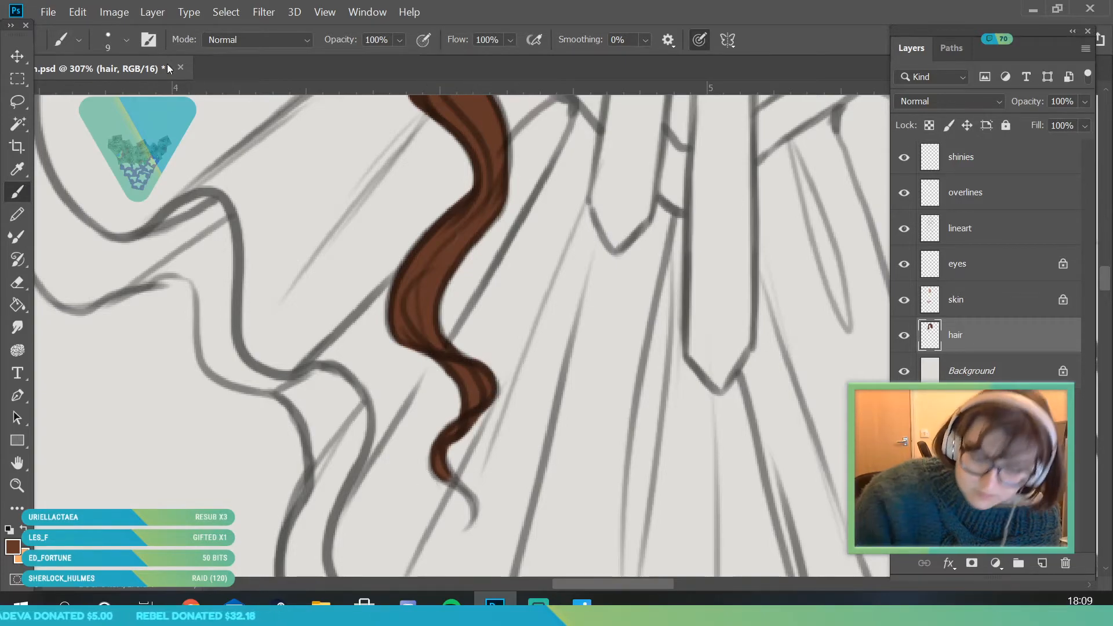
click(126, 40)
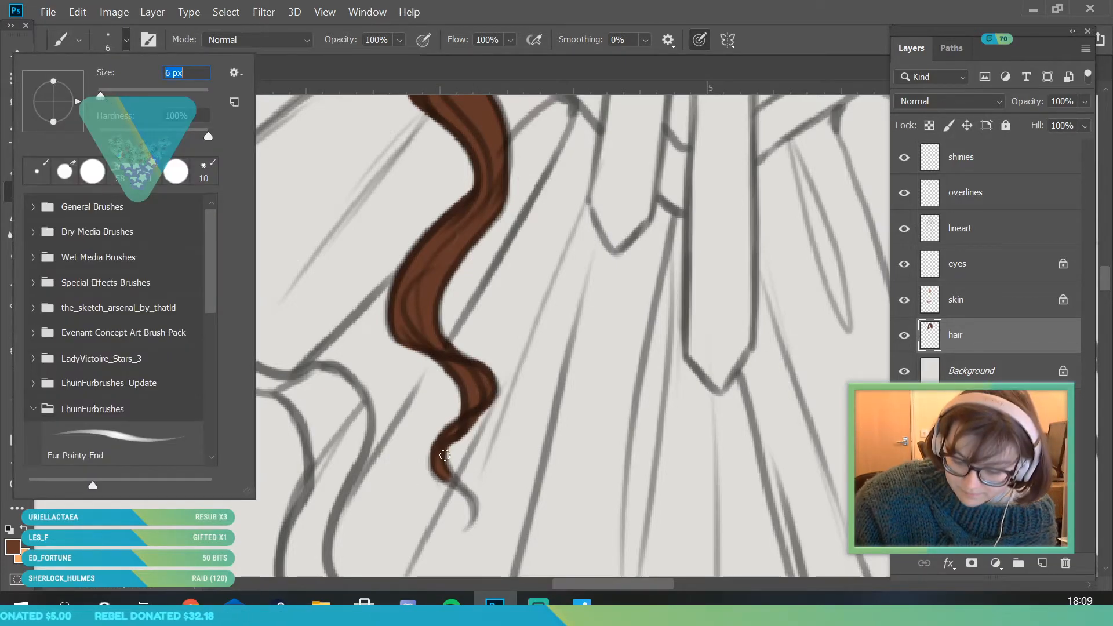
click(445, 456)
drag(445, 455, 472, 499)
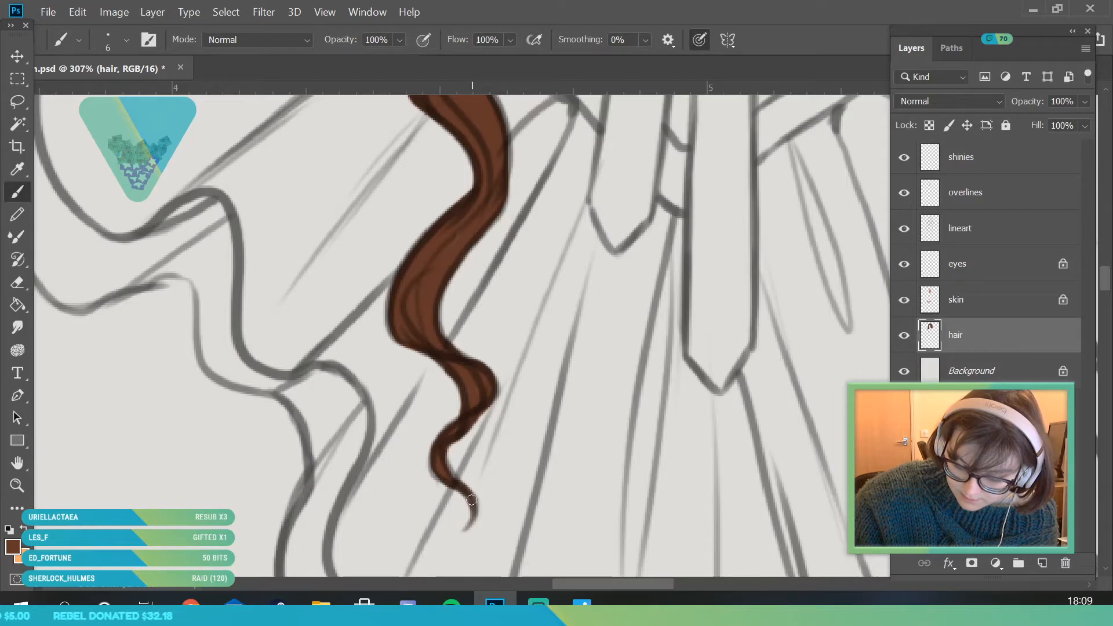
- Paint the thin loose strand outside the cheek curls brown with a 7 px brush and erase the excess along its outer edge
click(19, 485)
mouse_move(406, 464)
mouse_down()
mouse_move(288, 511)
mouse_move(249, 513)
mouse_up()
mouse_move(358, 212)
mouse_down()
mouse_move(428, 175)
mouse_move(410, 186)
mouse_up()
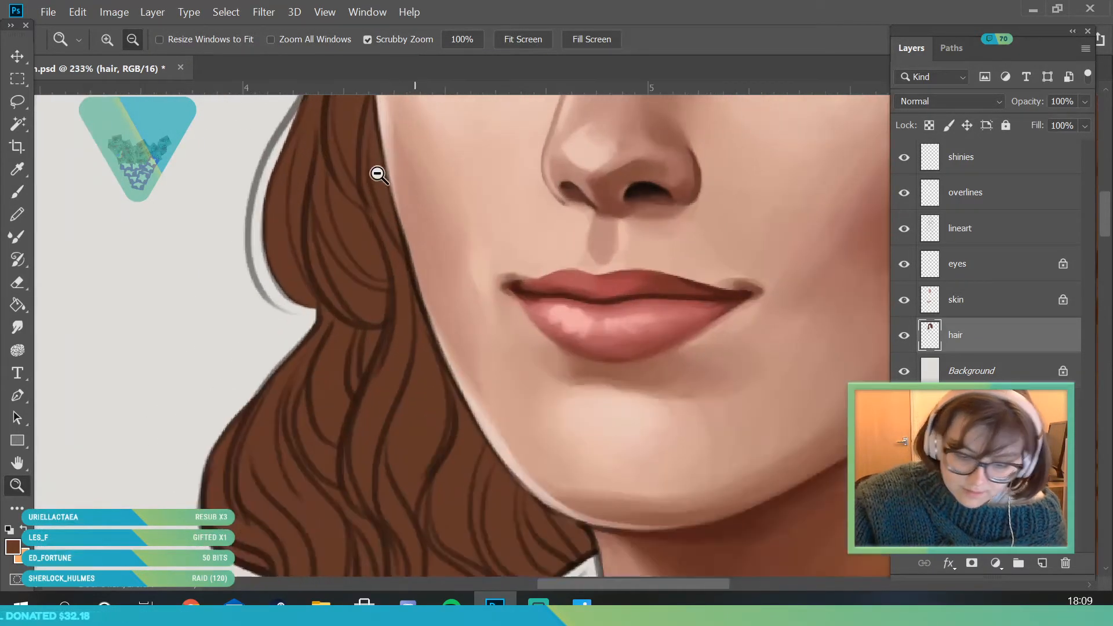
click(24, 189)
click(18, 486)
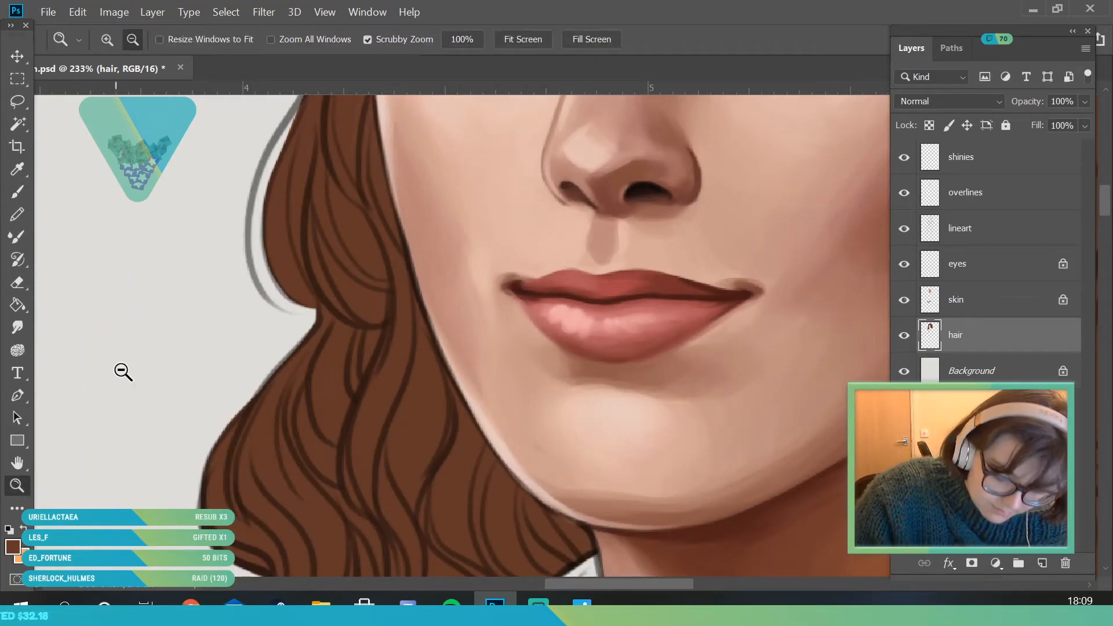
drag(125, 375, 116, 383)
click(18, 192)
click(125, 41)
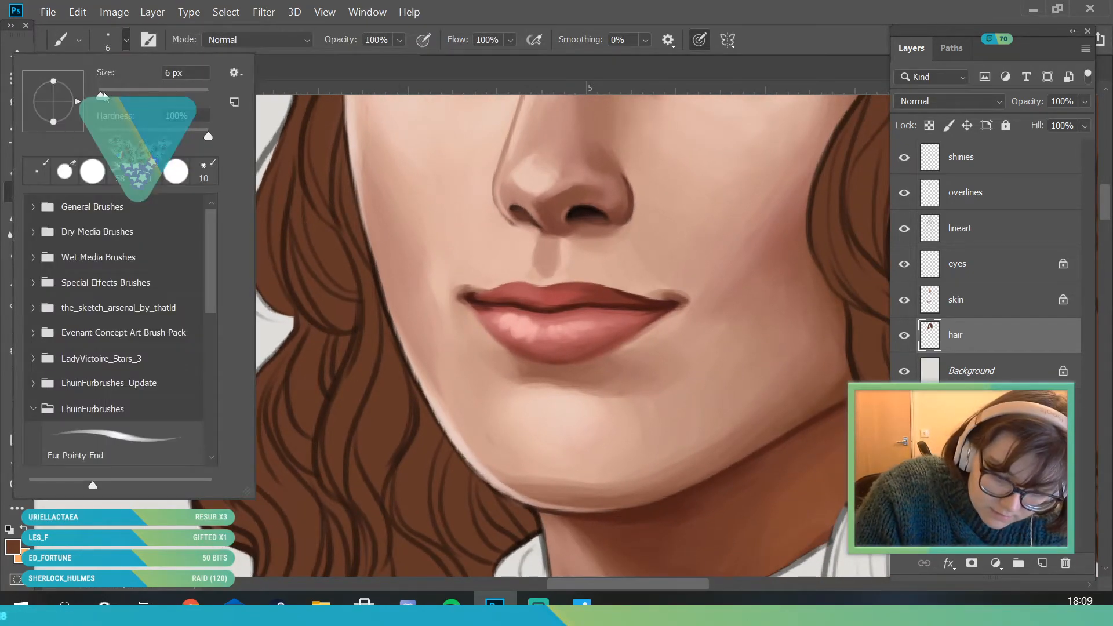
click(290, 201)
drag(258, 318, 240, 249)
mouse_move(244, 297)
mouse_down()
mouse_move(252, 188)
mouse_move(236, 268)
mouse_move(264, 174)
mouse_up()
key(e)
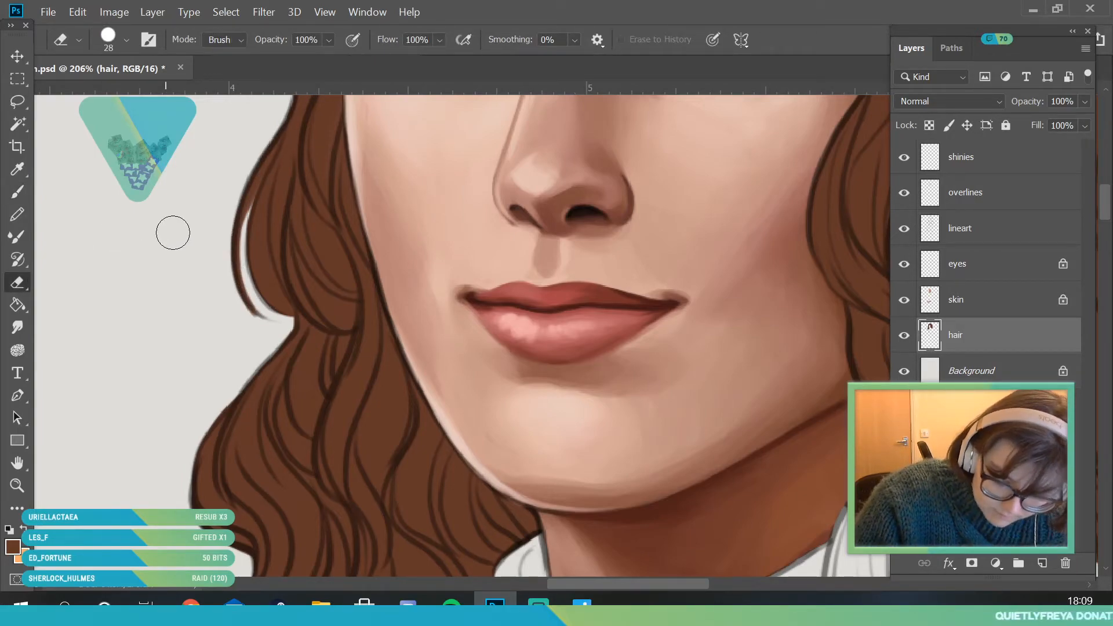
drag(225, 303, 265, 334)
- Fill the two loose flicked strands at the outer edge of the shoulder curls with brown using the 7 px brush
click(25, 484)
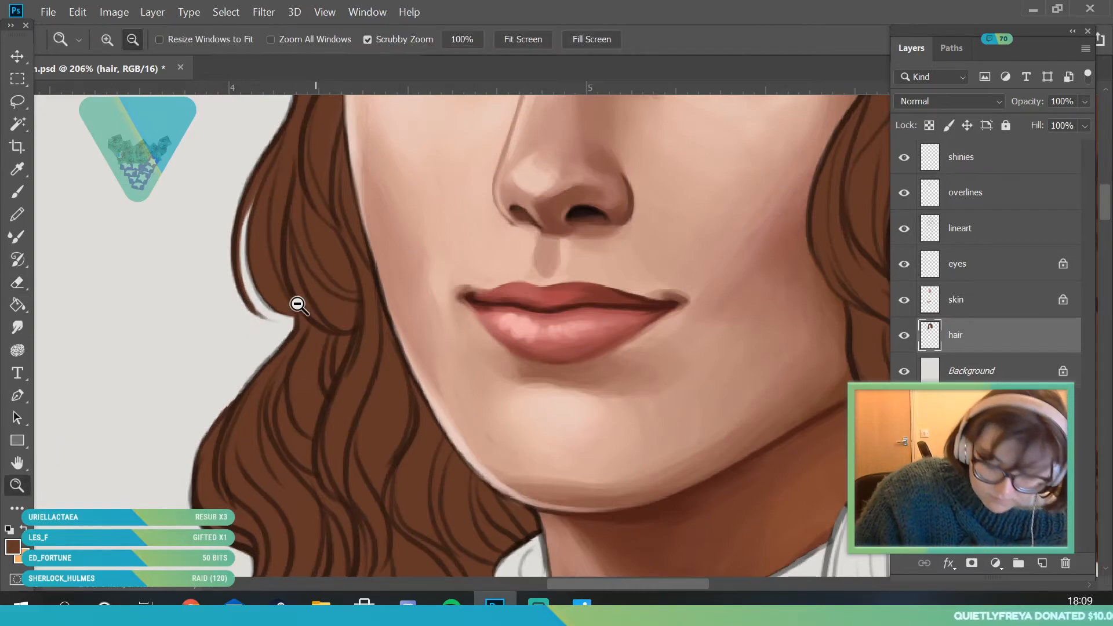
drag(316, 266, 278, 290)
mouse_move(286, 360)
mouse_down()
mouse_move(320, 503)
mouse_move(336, 510)
mouse_up()
click(21, 197)
mouse_move(269, 235)
mouse_down()
mouse_move(230, 299)
mouse_move(223, 338)
mouse_move(233, 377)
mouse_move(271, 414)
mouse_up()
mouse_move(229, 373)
mouse_down()
mouse_move(218, 327)
mouse_move(304, 181)
mouse_move(282, 204)
mouse_up()
mouse_move(177, 448)
mouse_down()
mouse_move(217, 464)
mouse_move(268, 406)
mouse_up()
mouse_move(219, 464)
mouse_down()
mouse_move(264, 373)
mouse_move(213, 463)
mouse_move(283, 426)
mouse_move(242, 440)
mouse_move(287, 386)
mouse_up()
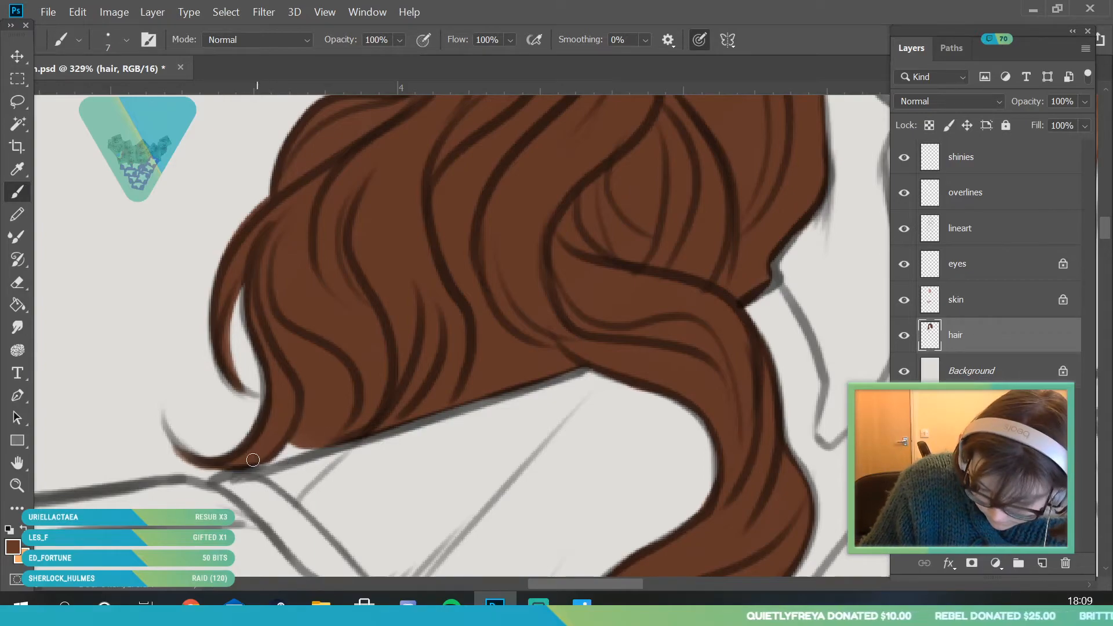
drag(199, 457, 168, 432)
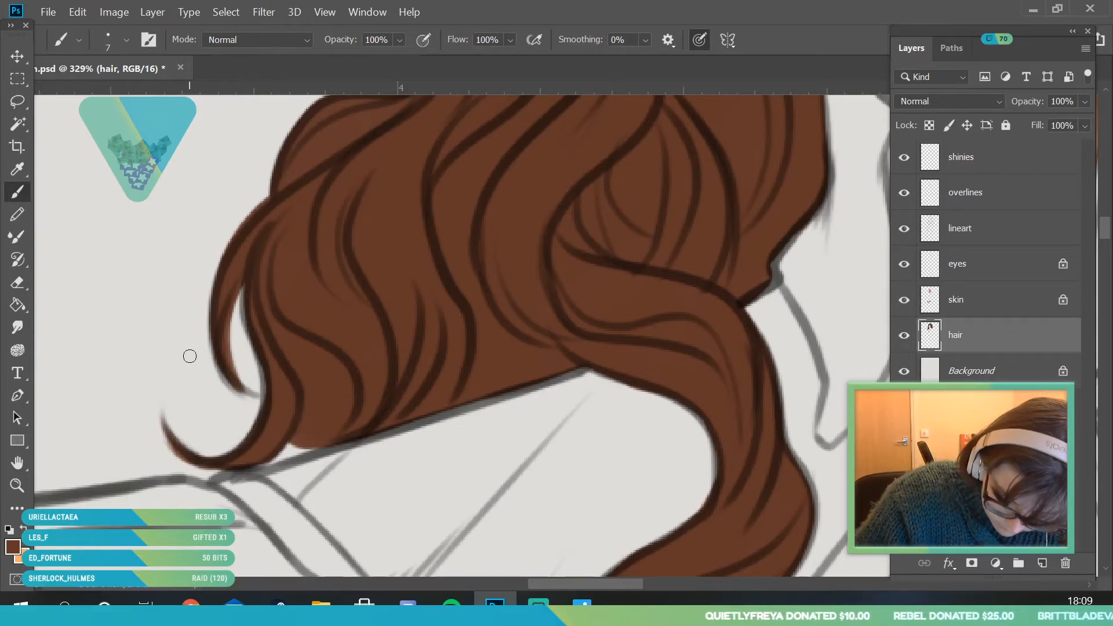
- Examine the whole portrait to check which parts of the hair still lack brown
click(17, 282)
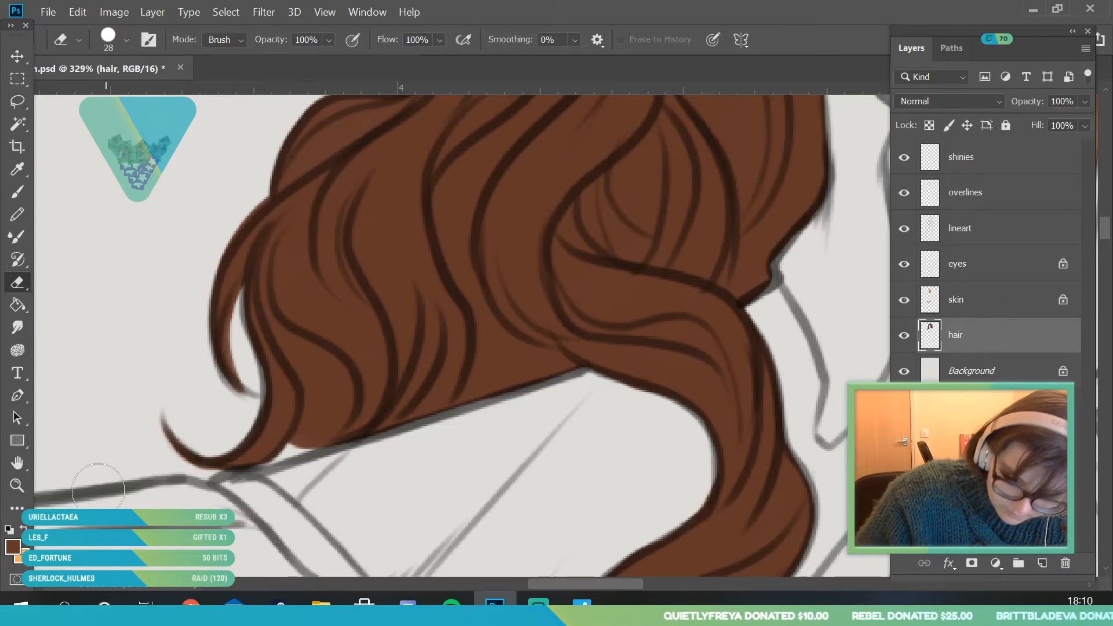
click(18, 485)
drag(290, 325, 110, 354)
drag(365, 255, 400, 297)
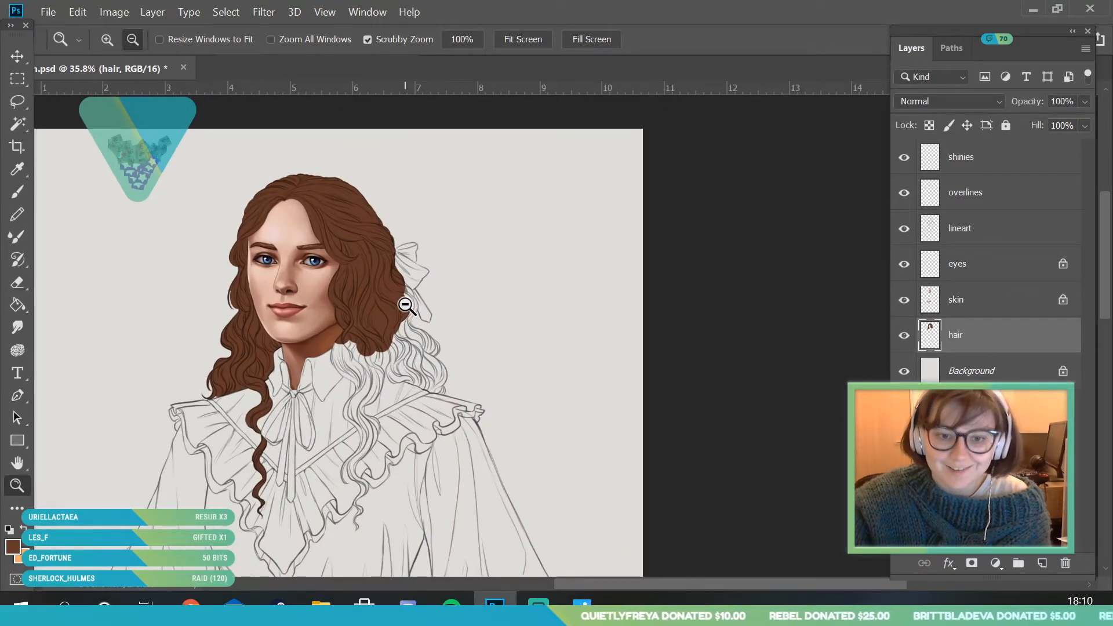
drag(366, 239, 387, 286)
drag(324, 255, 364, 305)
drag(437, 321, 475, 354)
drag(384, 338, 409, 373)
- Extend the brown at the outer edge of the cheek curls below the ribbon using a 21 px brush
click(17, 192)
click(126, 40)
drag(98, 101, 108, 100)
mouse_move(423, 314)
mouse_down()
mouse_move(396, 289)
mouse_move(398, 267)
mouse_move(430, 268)
mouse_move(450, 308)
mouse_move(451, 389)
mouse_up()
click(18, 485)
mouse_move(403, 266)
mouse_down()
mouse_move(274, 445)
mouse_move(259, 441)
mouse_up()
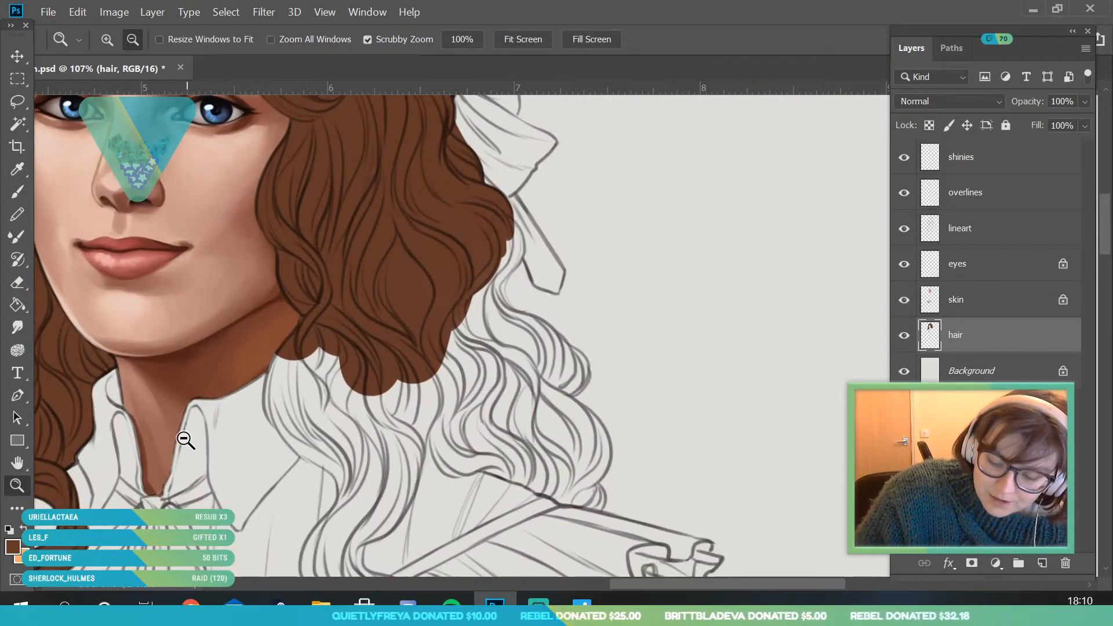
click(18, 192)
mouse_move(503, 239)
mouse_down()
mouse_move(505, 224)
mouse_move(490, 290)
mouse_move(502, 241)
mouse_up()
- Paint brown along both edges of the wavy front lock over the collar and into the gap beside the shoulder curls with the 21 px brush
click(20, 483)
drag(290, 290, 243, 324)
mouse_move(212, 429)
mouse_down()
mouse_move(266, 475)
mouse_move(283, 519)
mouse_up()
click(17, 192)
mouse_move(373, 316)
mouse_down()
mouse_move(394, 348)
mouse_move(360, 287)
mouse_move(370, 219)
mouse_move(409, 181)
mouse_move(440, 316)
mouse_move(470, 286)
mouse_up()
mouse_move(379, 319)
mouse_down()
mouse_move(458, 397)
mouse_move(422, 412)
mouse_move(435, 478)
mouse_move(510, 380)
mouse_move(488, 464)
mouse_move(520, 442)
mouse_move(524, 453)
mouse_move(573, 375)
mouse_move(538, 318)
mouse_move(552, 317)
mouse_move(597, 383)
mouse_move(646, 368)
mouse_move(671, 343)
mouse_up()
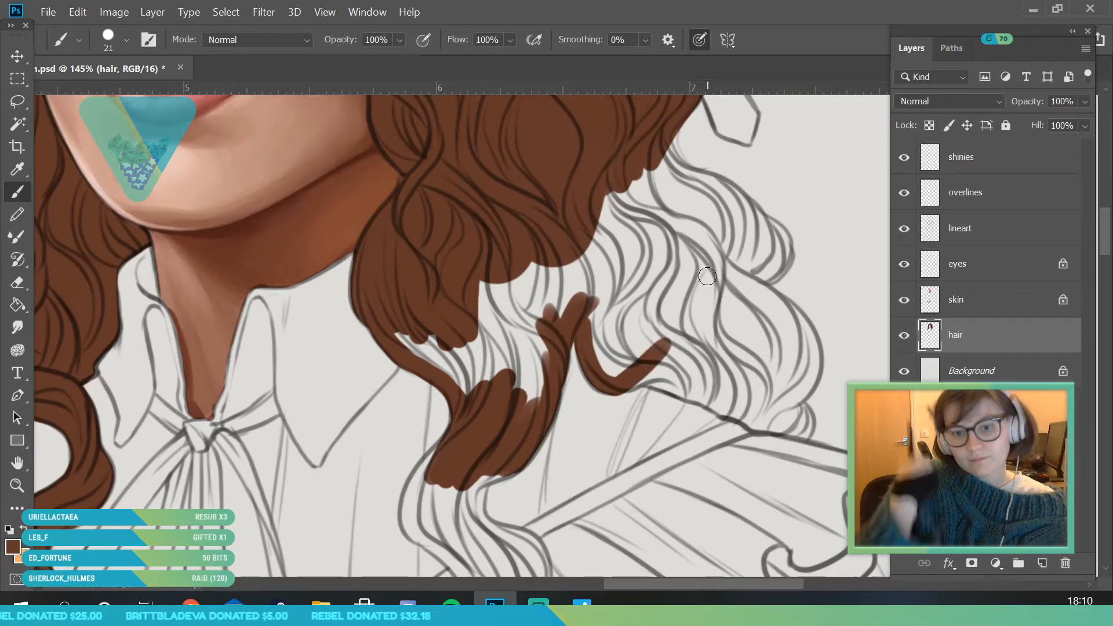
- Paint the lower edge of the shoulder curls brown where they rest on the blouse's shoulder seam, using the 21 px brush
click(20, 481)
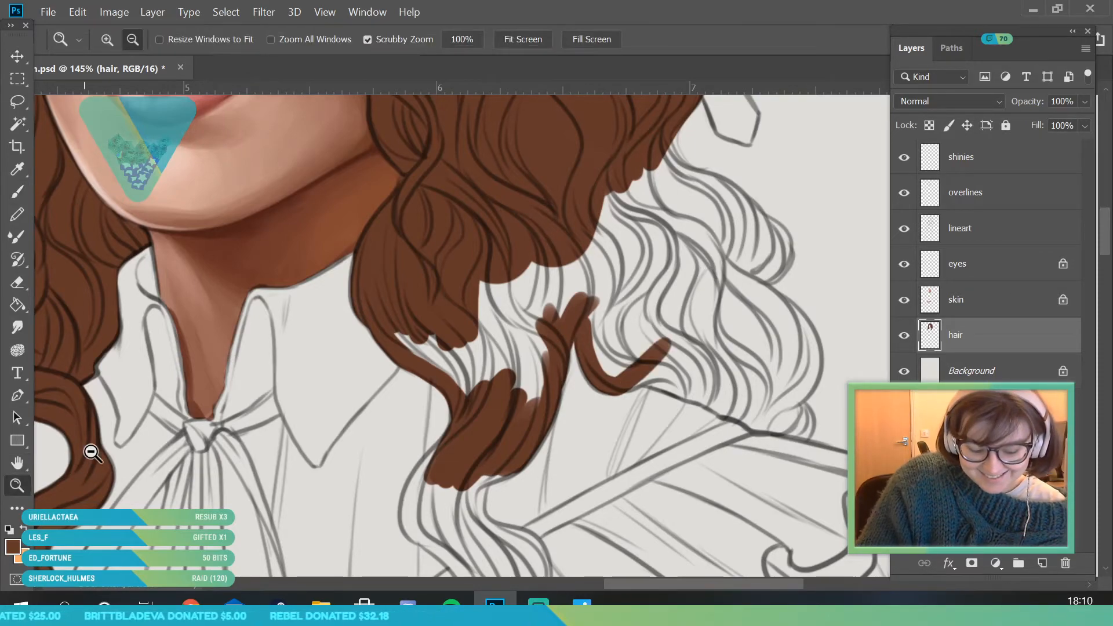
click(324, 309)
drag(501, 400, 654, 460)
key(b)
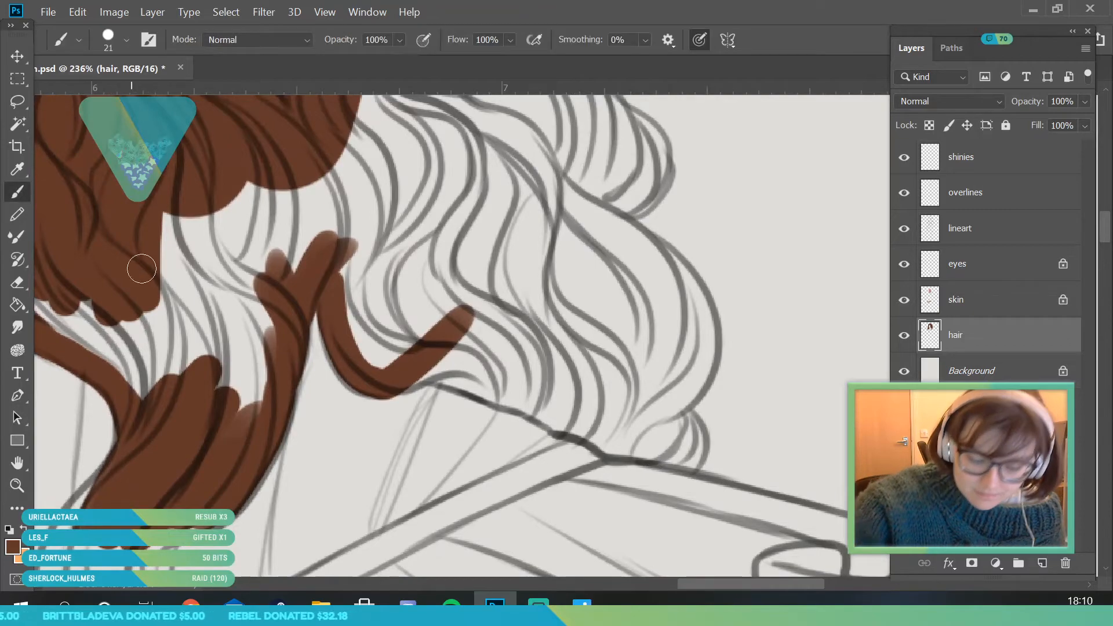
mouse_move(338, 343)
mouse_down()
mouse_move(349, 369)
mouse_move(551, 398)
mouse_up()
key(e)
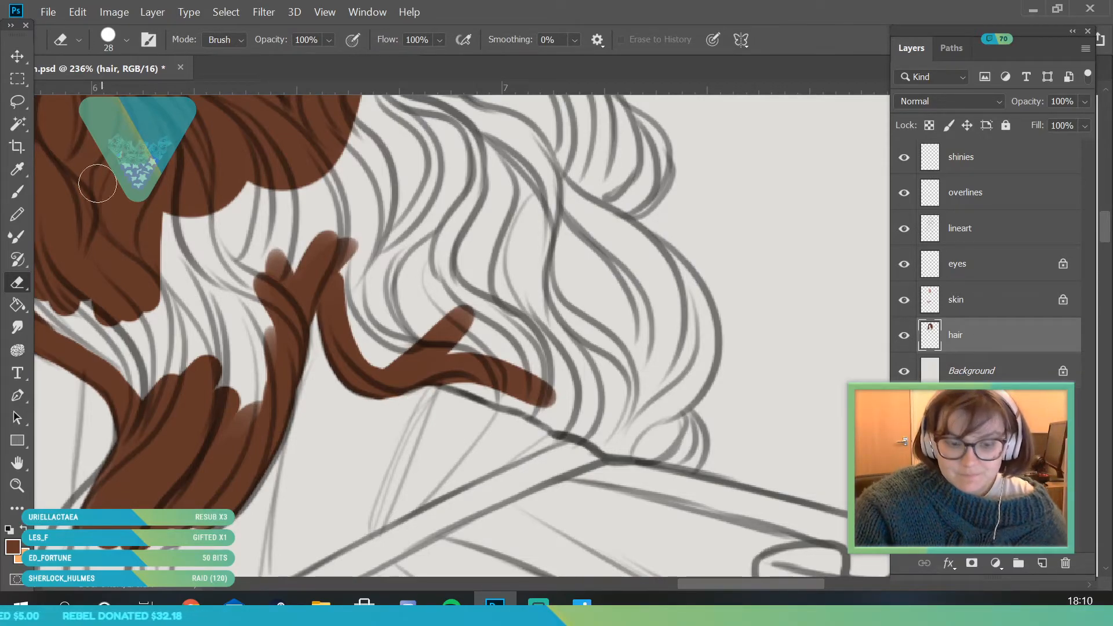
click(19, 196)
mouse_move(472, 375)
mouse_down()
mouse_move(427, 367)
mouse_move(643, 444)
mouse_up()
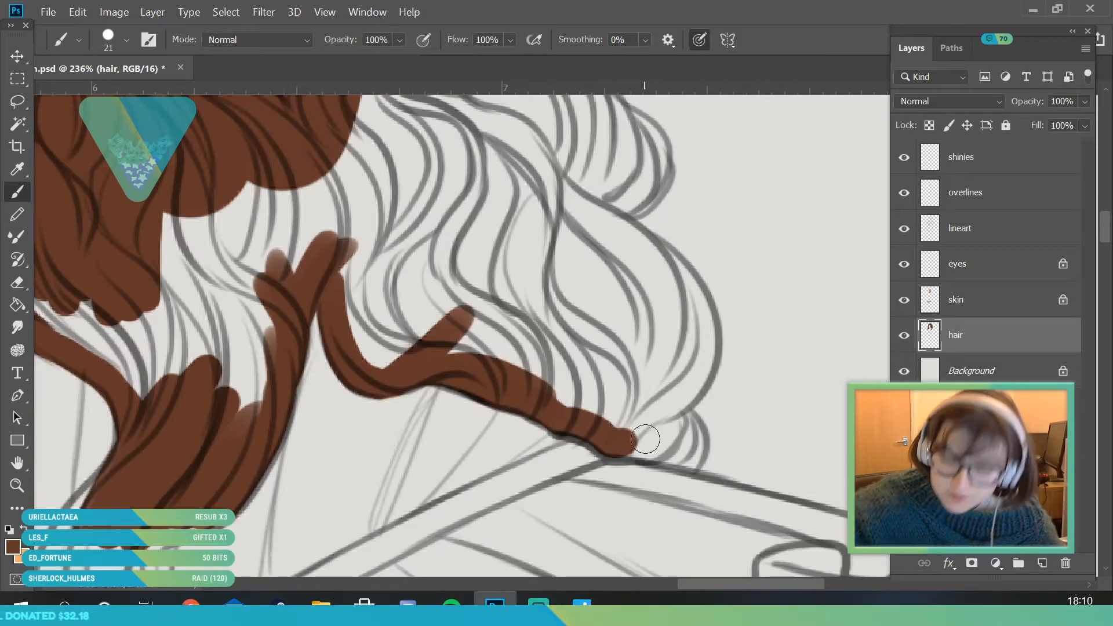
- Fill the small curl at the outer end of the shoulder seam with brown using a 15 px brush
click(126, 40)
drag(107, 95, 106, 96)
click(657, 454)
mouse_move(632, 448)
mouse_down()
mouse_move(698, 464)
mouse_move(689, 424)
mouse_up()
drag(672, 414, 666, 438)
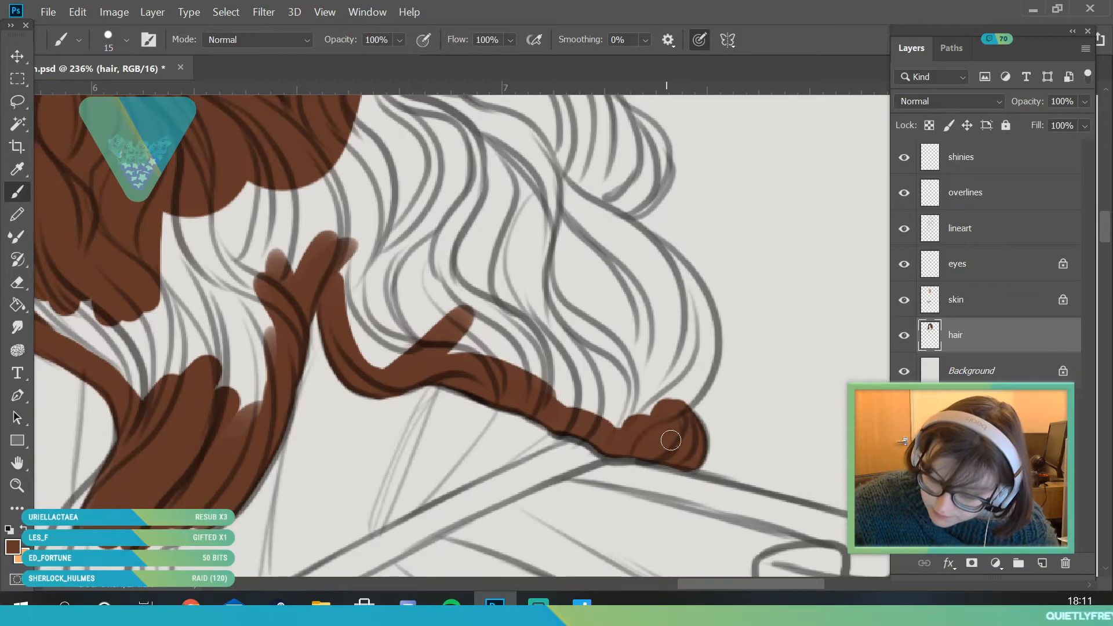
- Paint brown along the rounded outer edge of the lowest shoulder curl down to the small curl, using the 15 px brush
mouse_move(553, 158)
mouse_down()
mouse_move(604, 237)
mouse_move(653, 263)
mouse_move(656, 253)
mouse_move(623, 227)
mouse_move(678, 332)
mouse_move(662, 256)
mouse_move(695, 288)
mouse_move(680, 272)
mouse_move(679, 357)
mouse_up()
mouse_move(703, 313)
mouse_down()
mouse_move(708, 348)
mouse_move(698, 316)
mouse_up()
mouse_move(707, 356)
mouse_down()
mouse_move(716, 374)
mouse_move(684, 406)
mouse_move(649, 394)
mouse_move(629, 414)
mouse_move(601, 406)
mouse_up()
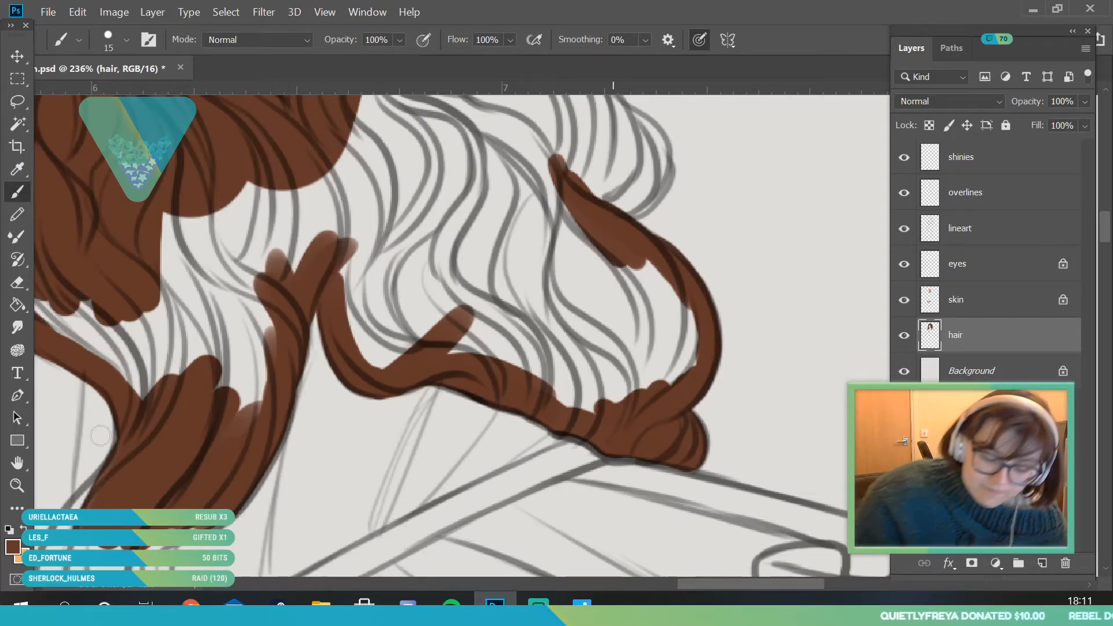
- Paint the outer edge of the upper shoulder curls brown from below the ribbon down to the lowest curl with the 15 px brush
key(z)
drag(244, 345, 215, 480)
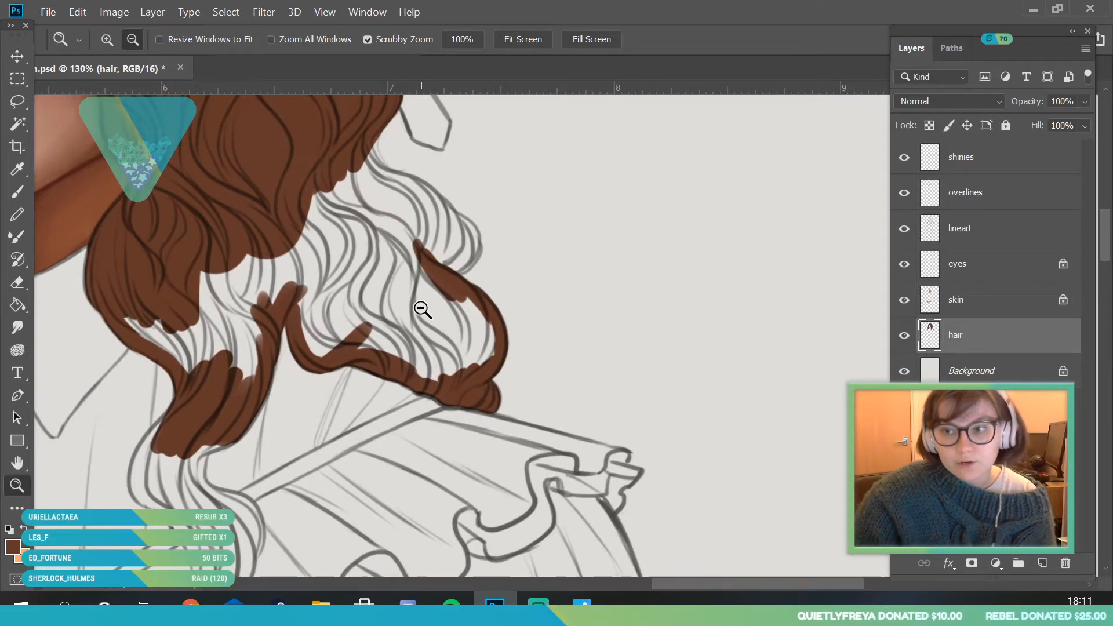
drag(421, 310, 401, 289)
drag(428, 184, 494, 257)
key(b)
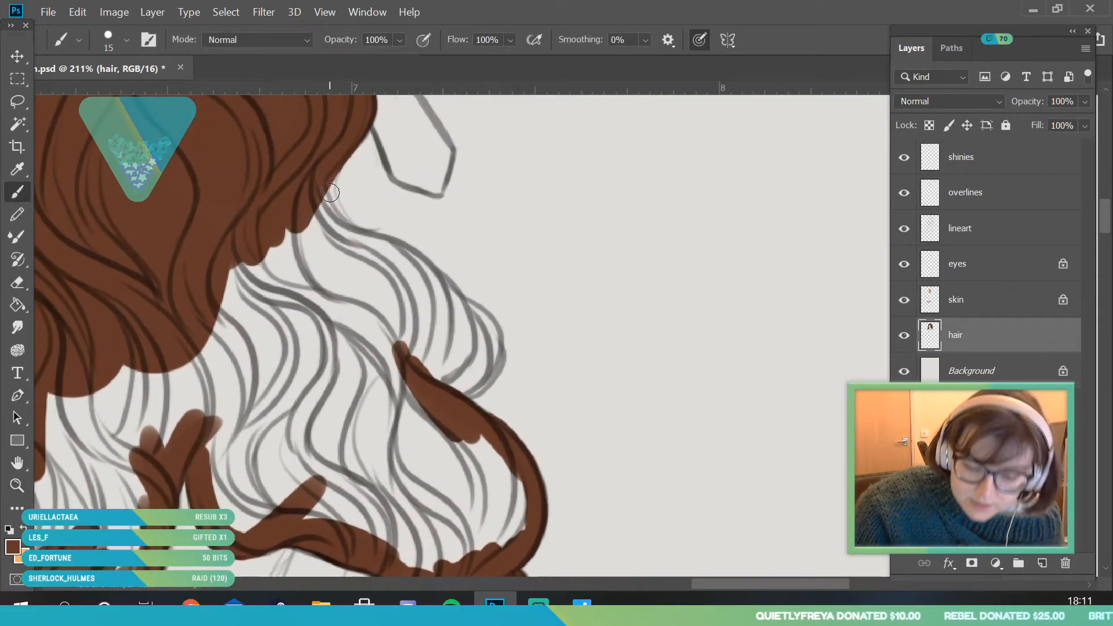
mouse_move(340, 149)
mouse_down()
mouse_move(328, 206)
mouse_move(328, 191)
mouse_move(365, 247)
mouse_move(415, 264)
mouse_move(438, 316)
mouse_up()
mouse_move(411, 258)
mouse_down()
mouse_move(461, 322)
mouse_move(461, 308)
mouse_move(469, 340)
mouse_move(444, 419)
mouse_up()
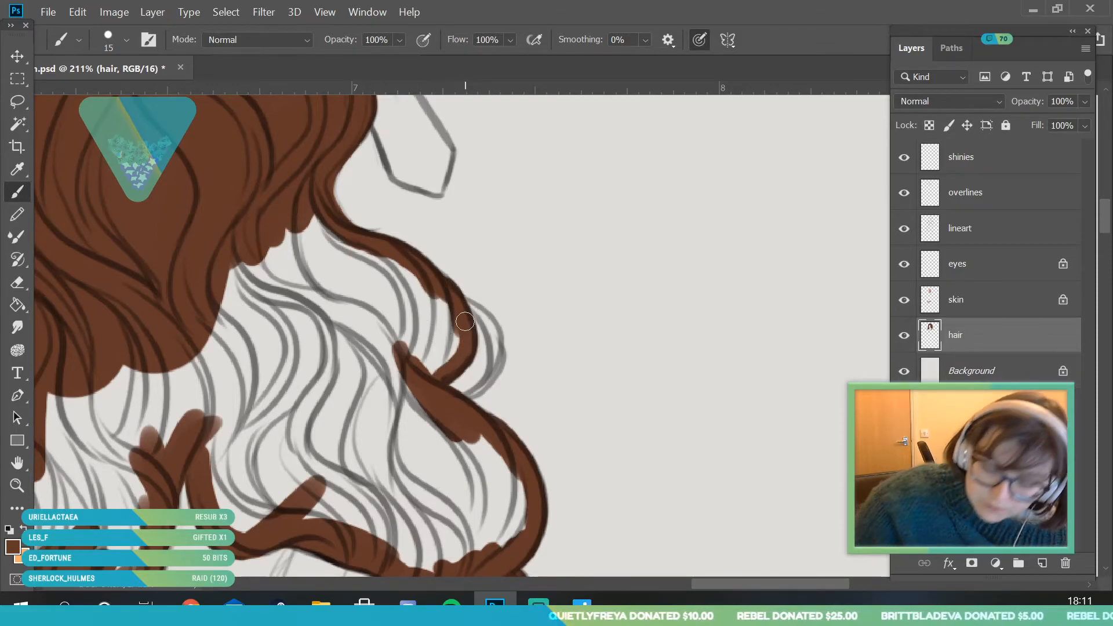
- Paint the thin loose strand outside the upper shoulder curl brown with a 9 px brush
click(126, 39)
drag(104, 91, 102, 96)
click(500, 332)
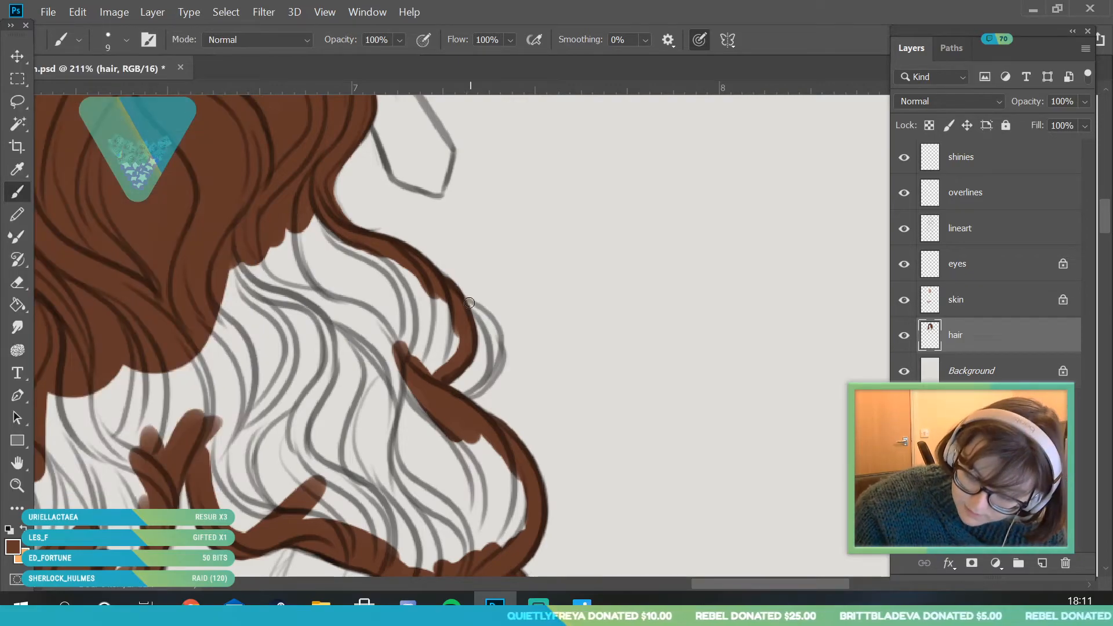
drag(457, 301, 493, 355)
mouse_move(467, 306)
mouse_down()
mouse_move(500, 362)
mouse_move(494, 338)
mouse_up()
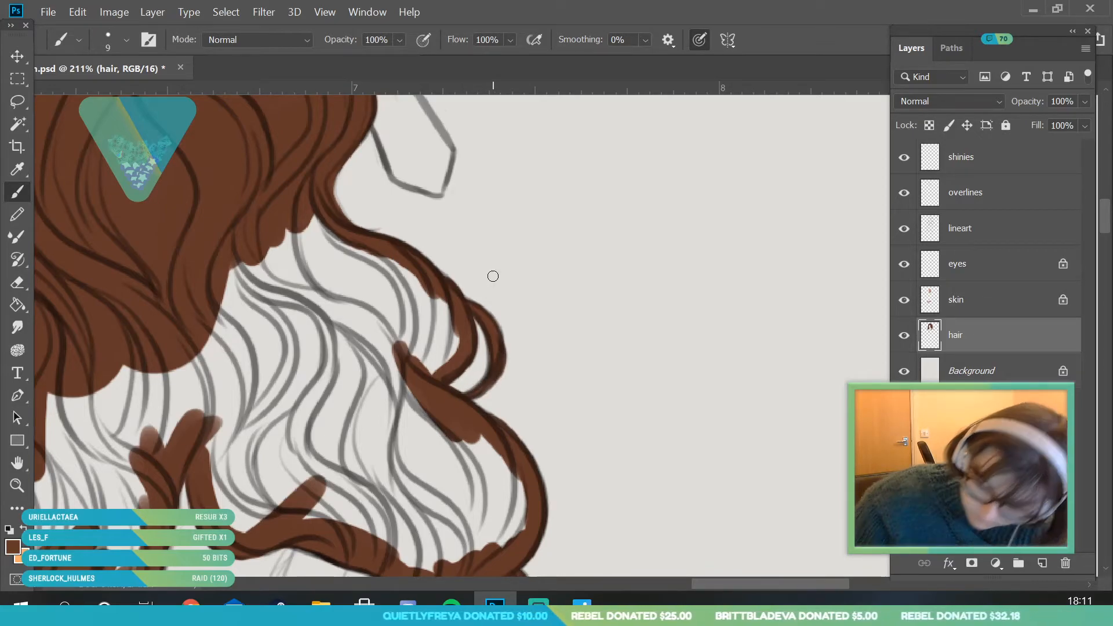
- Fill the interior of the shoulder curls and the remaining gap in the upper front lock with brown using a 36 px brush
click(102, 37)
click(115, 96)
mouse_move(308, 243)
mouse_down()
mouse_move(272, 240)
mouse_move(323, 282)
mouse_move(335, 257)
mouse_move(393, 274)
mouse_move(445, 339)
mouse_move(398, 391)
mouse_move(358, 369)
mouse_move(236, 259)
mouse_move(216, 453)
mouse_move(235, 518)
mouse_move(279, 507)
mouse_move(254, 400)
mouse_move(202, 326)
mouse_up()
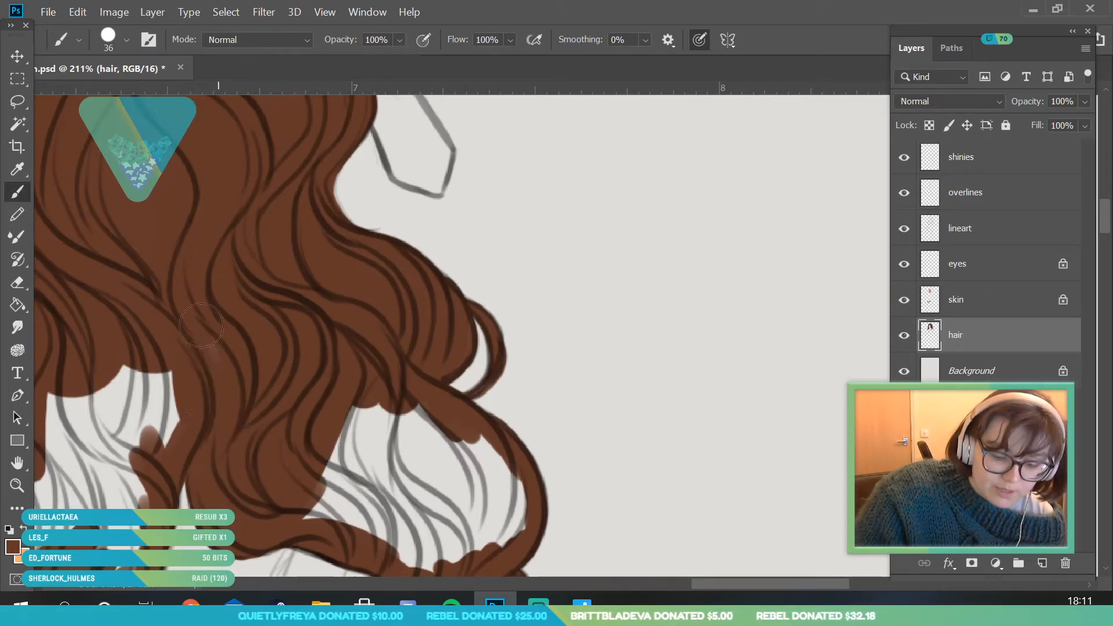
click(23, 491)
drag(328, 348, 276, 515)
drag(142, 492, 174, 475)
click(18, 195)
mouse_move(383, 387)
mouse_down()
mouse_move(355, 418)
mouse_move(397, 435)
mouse_move(456, 419)
mouse_move(497, 435)
mouse_move(494, 397)
mouse_move(378, 354)
mouse_up()
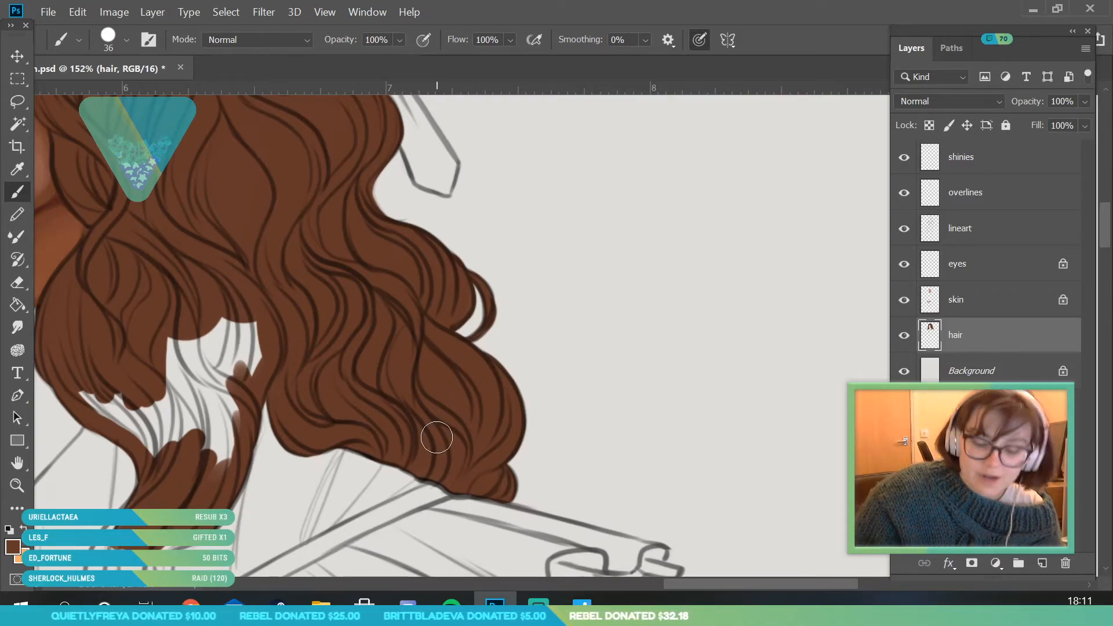
mouse_move(119, 381)
mouse_down()
mouse_move(110, 409)
mouse_move(141, 417)
mouse_move(181, 451)
mouse_move(211, 360)
mouse_move(262, 334)
mouse_move(215, 427)
mouse_up()
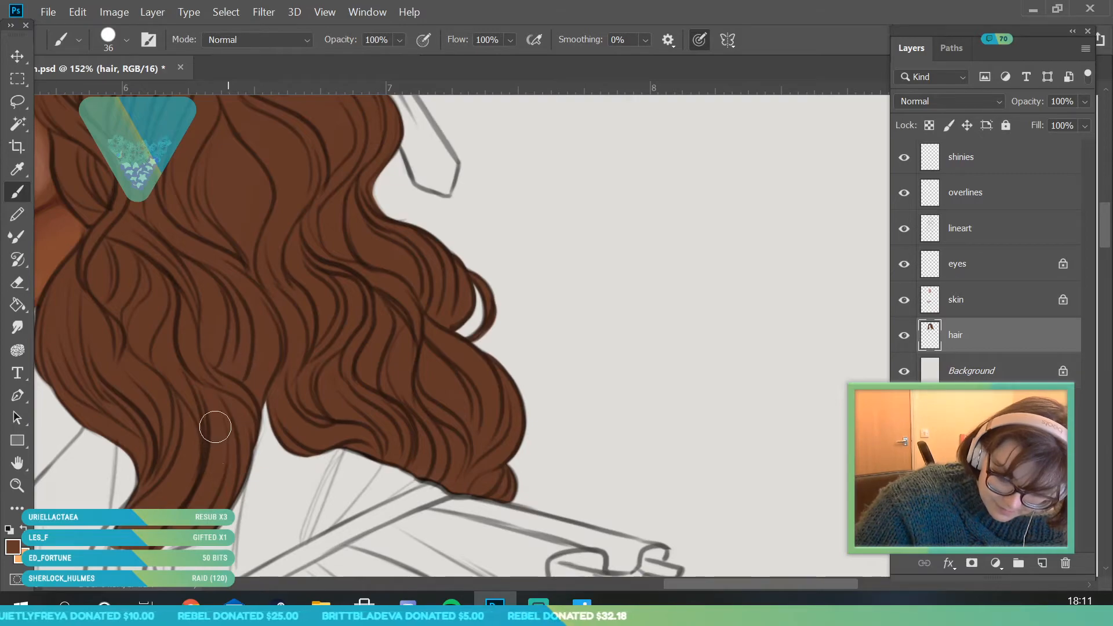
- Extend the brown down the first bend of the front lock beside the collar using a 17 px brush
click(18, 486)
drag(309, 233, 322, 323)
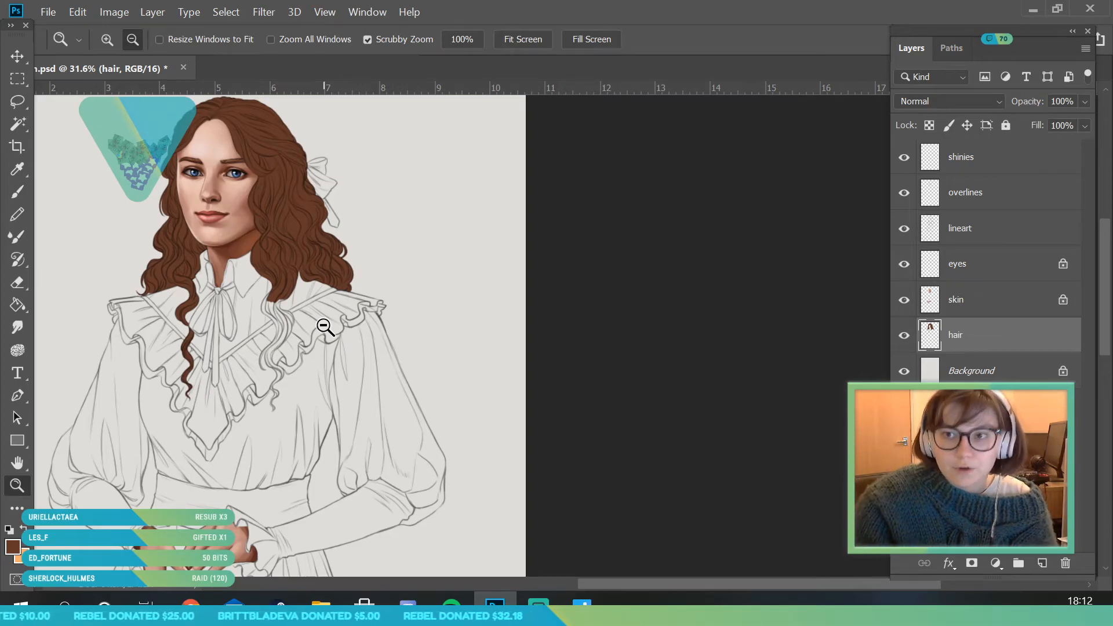
mouse_move(325, 327)
mouse_down()
mouse_move(249, 293)
mouse_move(268, 251)
mouse_move(383, 297)
mouse_up()
click(18, 192)
click(126, 40)
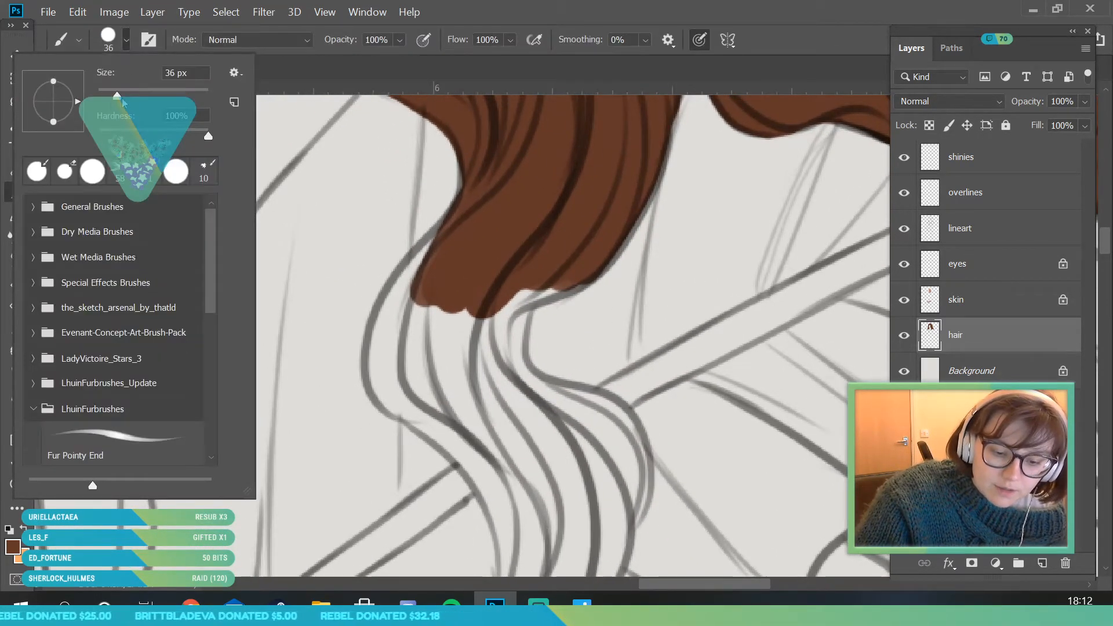
mouse_move(417, 399)
mouse_down()
mouse_move(396, 395)
mouse_move(385, 366)
mouse_move(400, 290)
mouse_move(432, 226)
mouse_move(443, 366)
mouse_move(477, 331)
mouse_move(472, 385)
mouse_up()
click(127, 40)
mouse_move(511, 308)
mouse_down()
mouse_move(549, 280)
mouse_move(488, 318)
mouse_move(585, 271)
mouse_move(516, 302)
mouse_move(591, 251)
mouse_up()
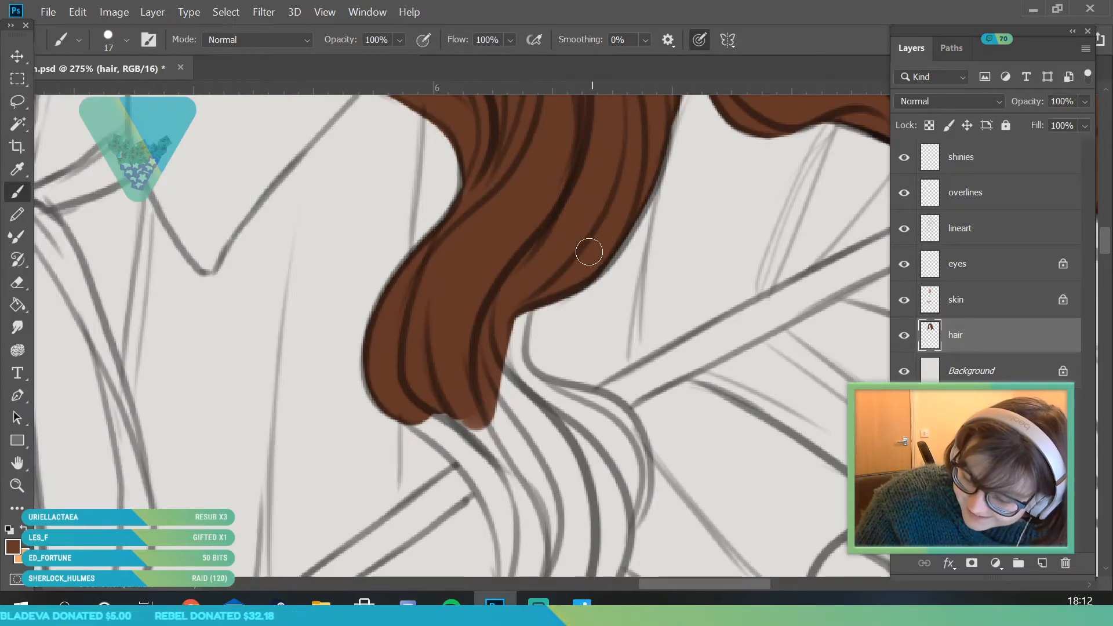
- Fill the front lock's next bend across the ruffle seam with brown using the 17 px brush
click(16, 490)
drag(399, 223, 424, 430)
mouse_move(356, 357)
mouse_down()
mouse_move(537, 251)
mouse_move(529, 323)
mouse_up()
click(18, 193)
mouse_move(386, 249)
mouse_down()
mouse_move(367, 242)
mouse_move(498, 330)
mouse_up()
mouse_move(381, 254)
mouse_down()
mouse_move(464, 328)
mouse_move(486, 379)
mouse_up()
mouse_move(462, 332)
mouse_down()
mouse_move(474, 398)
mouse_move(459, 358)
mouse_move(418, 513)
mouse_move(464, 431)
mouse_move(491, 414)
mouse_move(494, 434)
mouse_move(415, 530)
mouse_move(482, 461)
mouse_move(472, 486)
mouse_move(426, 527)
mouse_move(525, 401)
mouse_up()
mouse_move(484, 224)
mouse_down()
mouse_move(482, 152)
mouse_move(479, 229)
mouse_move(470, 181)
mouse_move(524, 247)
mouse_move(480, 223)
mouse_up()
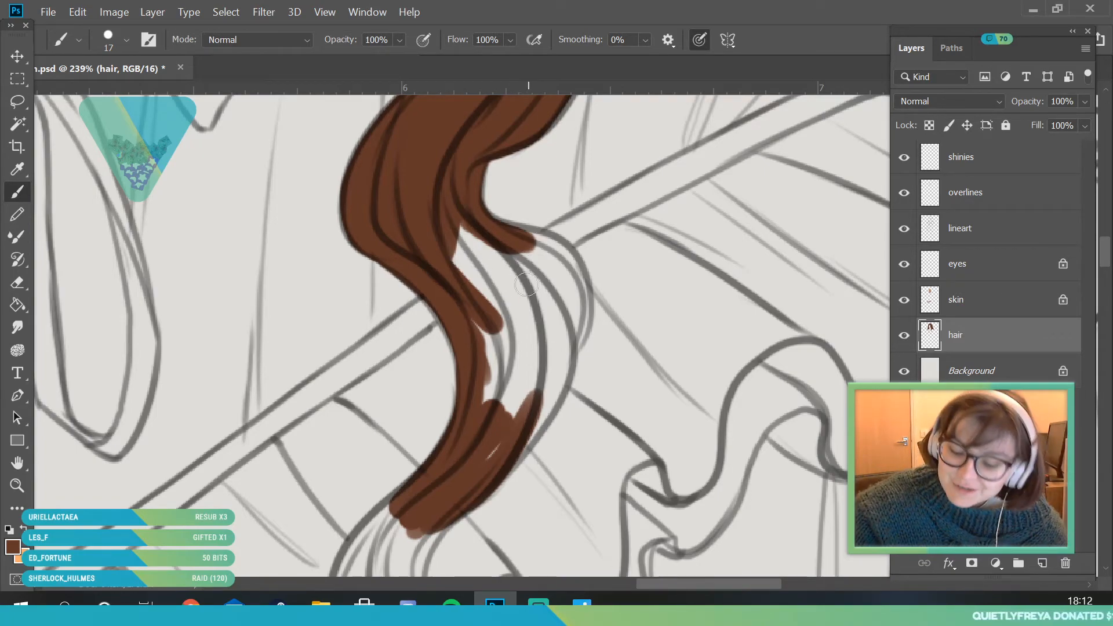
mouse_move(513, 238)
mouse_down()
mouse_move(491, 231)
mouse_move(551, 250)
mouse_move(527, 242)
mouse_move(531, 255)
mouse_move(564, 248)
mouse_move(535, 249)
mouse_move(567, 274)
mouse_move(557, 251)
mouse_move(577, 293)
mouse_move(570, 330)
mouse_move(563, 259)
mouse_move(576, 307)
mouse_move(579, 291)
mouse_move(571, 275)
mouse_move(563, 356)
mouse_move(536, 394)
mouse_up()
mouse_move(490, 464)
mouse_down()
mouse_move(532, 398)
mouse_move(502, 462)
mouse_move(477, 484)
mouse_move(538, 398)
mouse_move(528, 430)
mouse_move(520, 425)
mouse_move(566, 358)
mouse_move(554, 387)
mouse_move(491, 397)
mouse_move(452, 217)
mouse_move(548, 338)
mouse_move(516, 434)
mouse_up()
- Paint the flicked strand at the front lock's lower end and the adjoining edge of its thin tail brown with a 9 px brush
key(z)
drag(285, 351, 171, 354)
drag(361, 458, 367, 417)
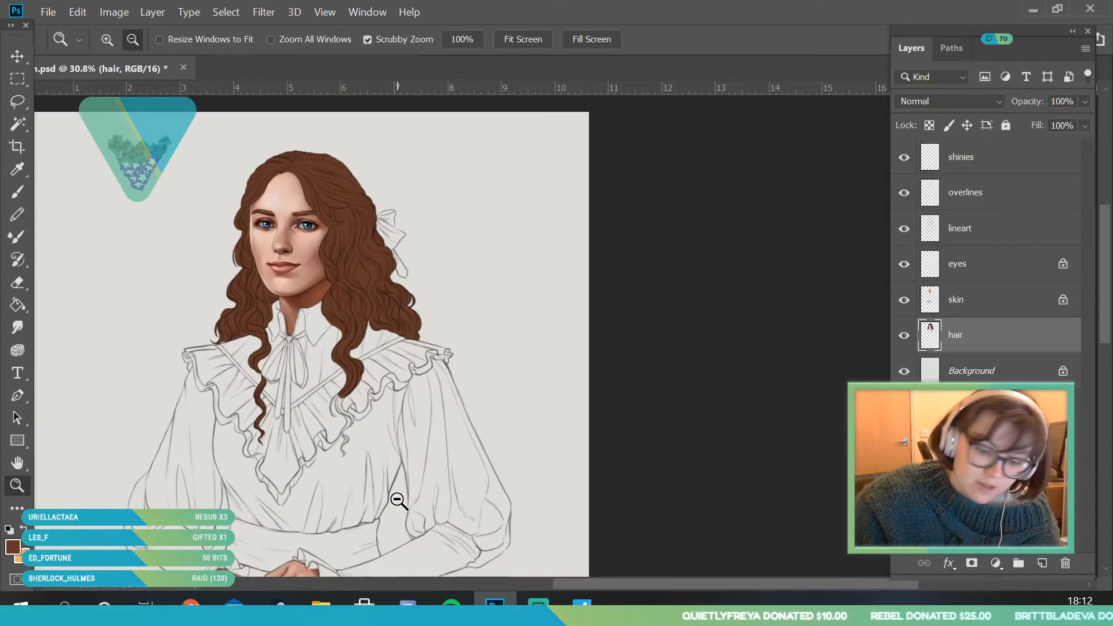
drag(316, 310, 389, 540)
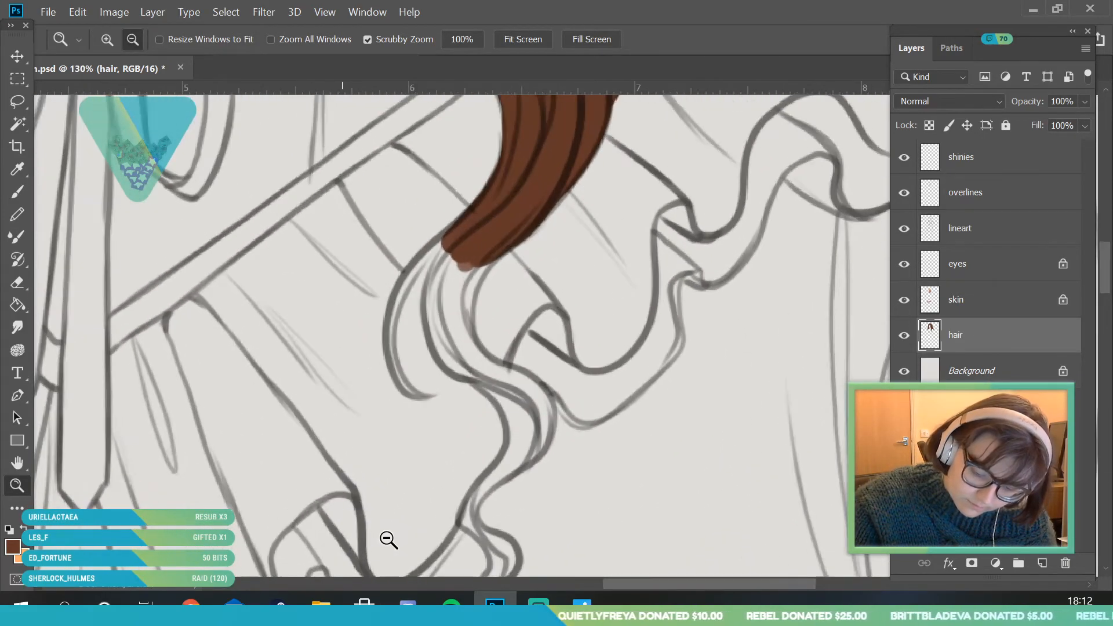
key(b)
click(116, 40)
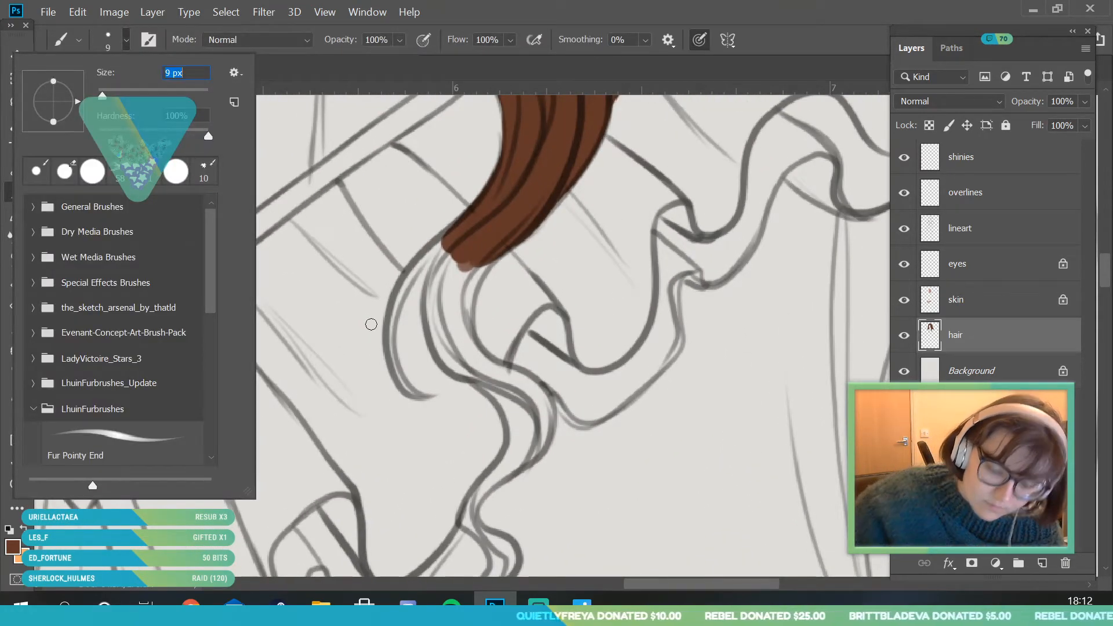
click(428, 398)
mouse_move(429, 395)
mouse_down()
mouse_move(400, 359)
mouse_move(399, 383)
mouse_move(411, 396)
mouse_move(394, 305)
mouse_move(396, 363)
mouse_move(431, 252)
mouse_move(402, 282)
mouse_move(473, 221)
mouse_up()
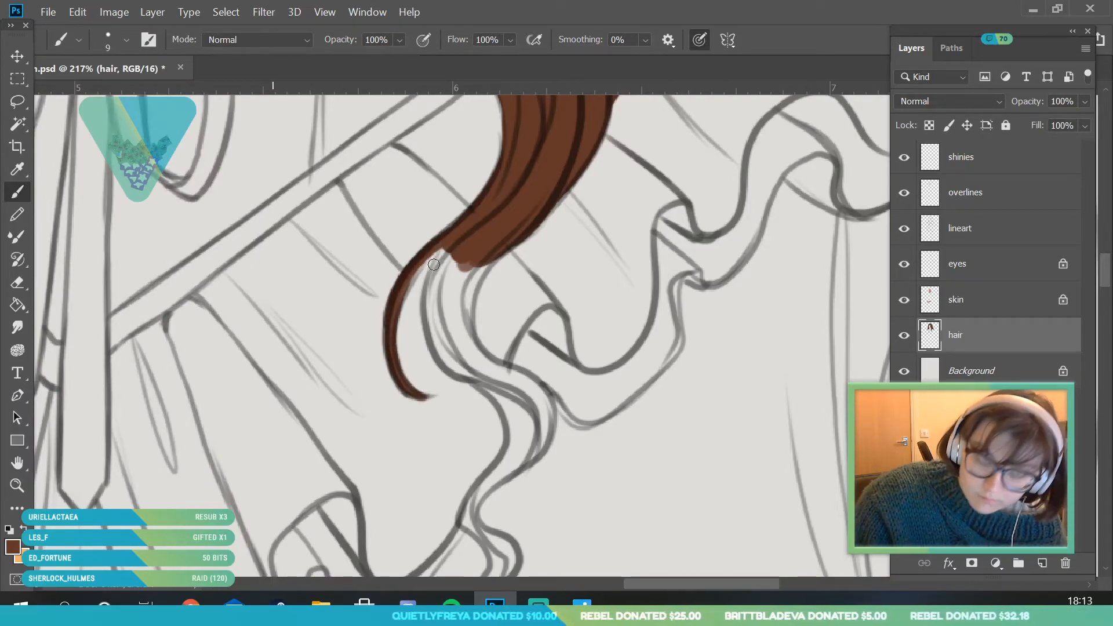
drag(432, 260, 402, 290)
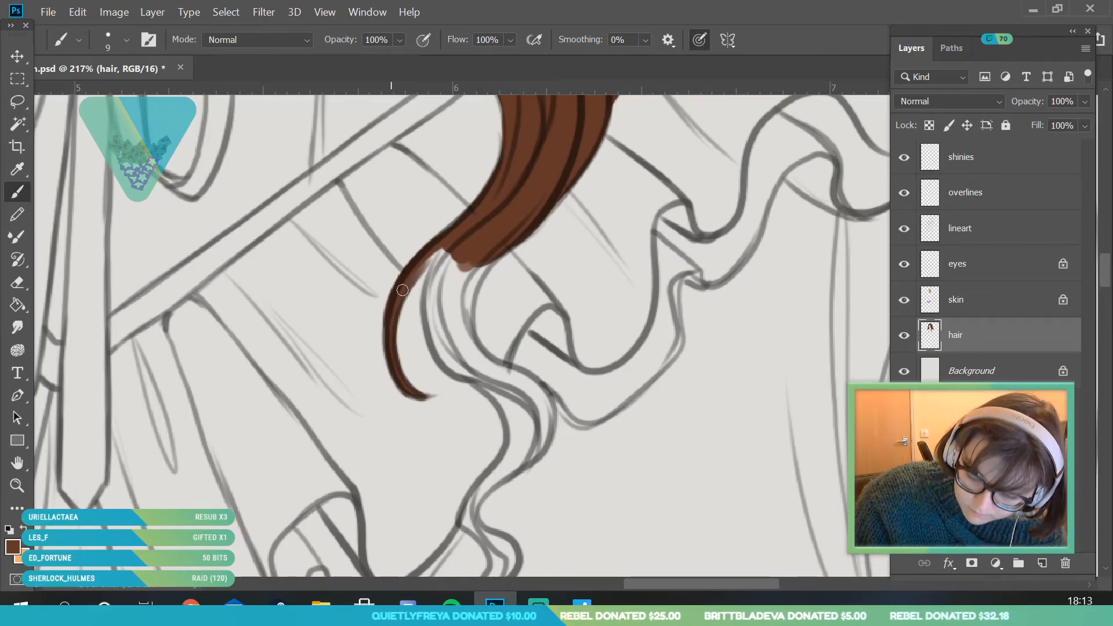
click(29, 286)
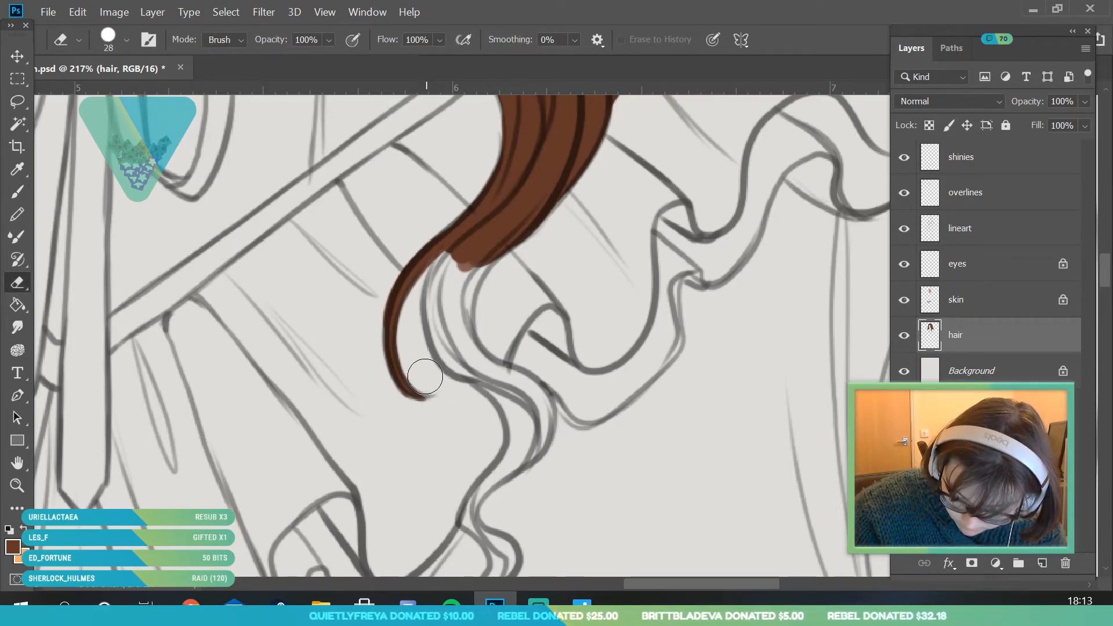
key(b)
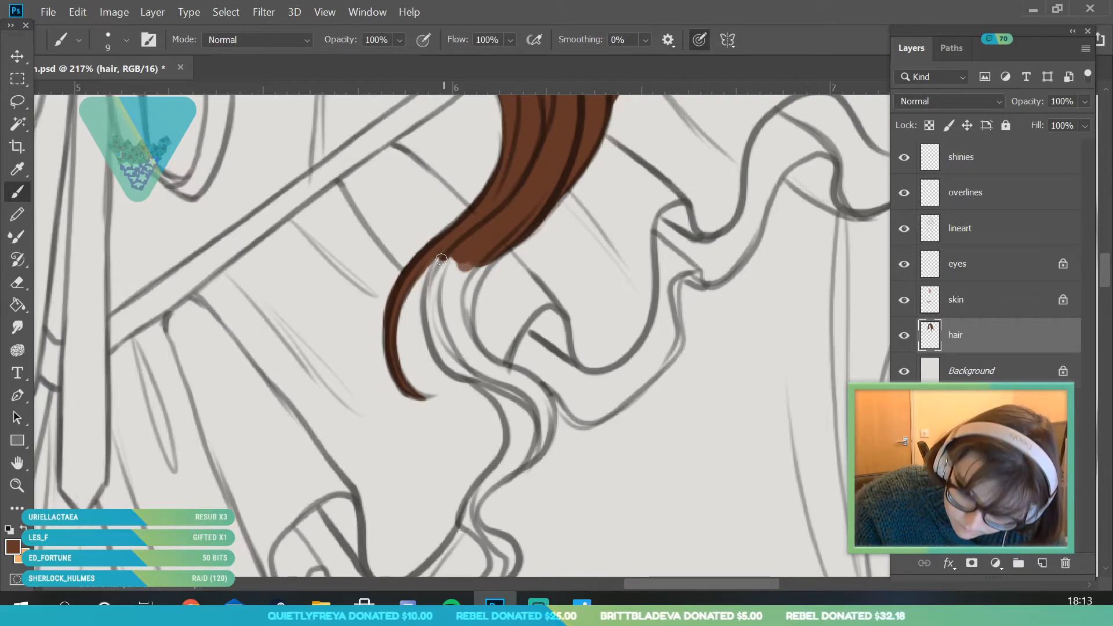
mouse_move(429, 303)
mouse_down()
mouse_move(445, 358)
mouse_move(462, 375)
mouse_move(503, 380)
mouse_up()
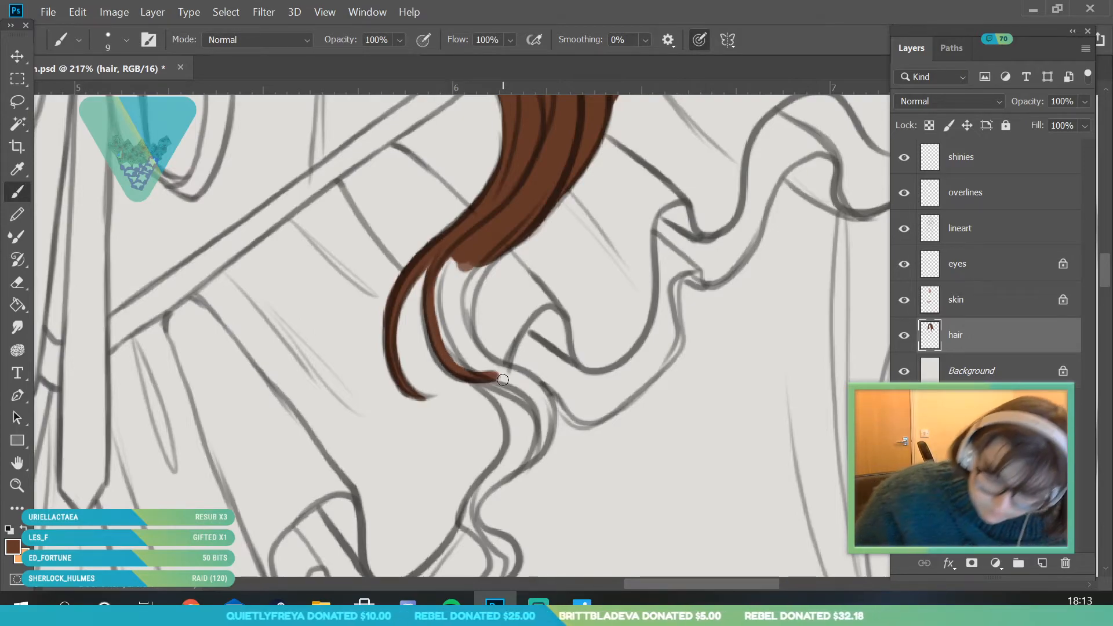
- Fill the front lock's thin wavy tip below the ruffle with brown using the 9 px brush
click(18, 486)
drag(254, 234, 220, 261)
drag(378, 391, 407, 548)
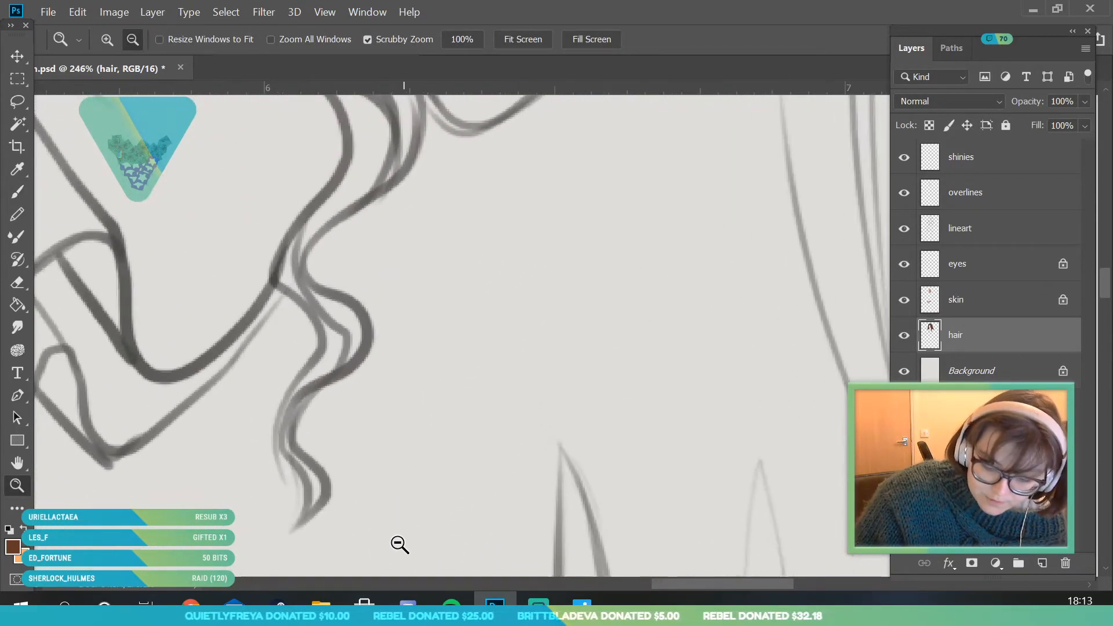
click(21, 192)
mouse_move(319, 360)
mouse_down()
mouse_move(279, 455)
mouse_move(300, 397)
mouse_move(290, 419)
mouse_up()
mouse_move(310, 378)
mouse_down()
mouse_move(288, 437)
mouse_move(317, 488)
mouse_up()
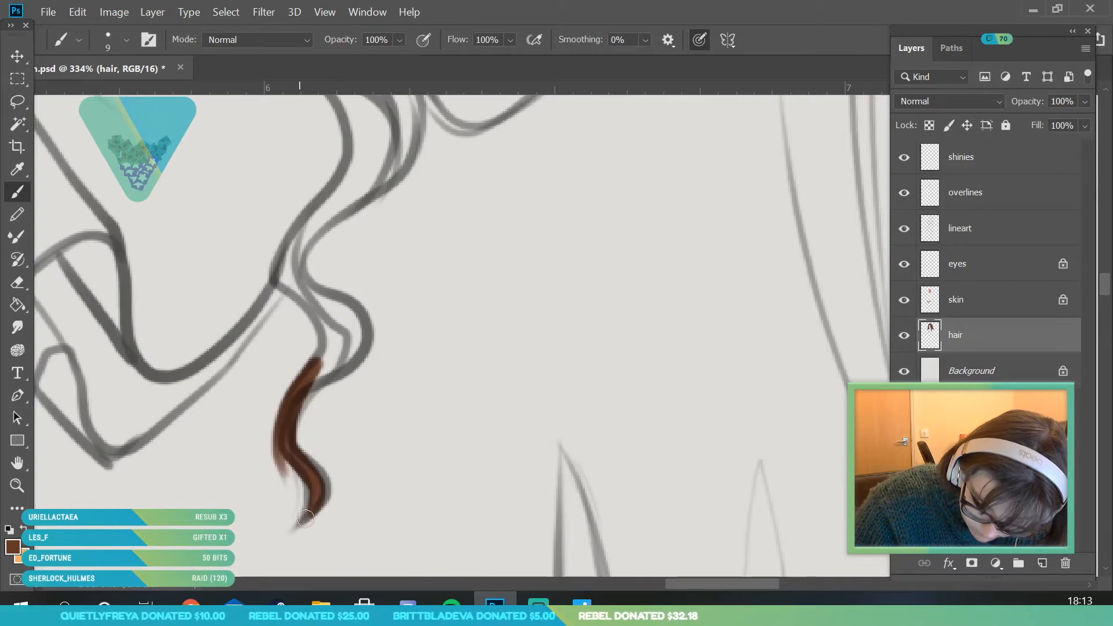
mouse_move(291, 436)
mouse_down()
mouse_move(332, 366)
mouse_move(302, 395)
mouse_move(364, 338)
mouse_up()
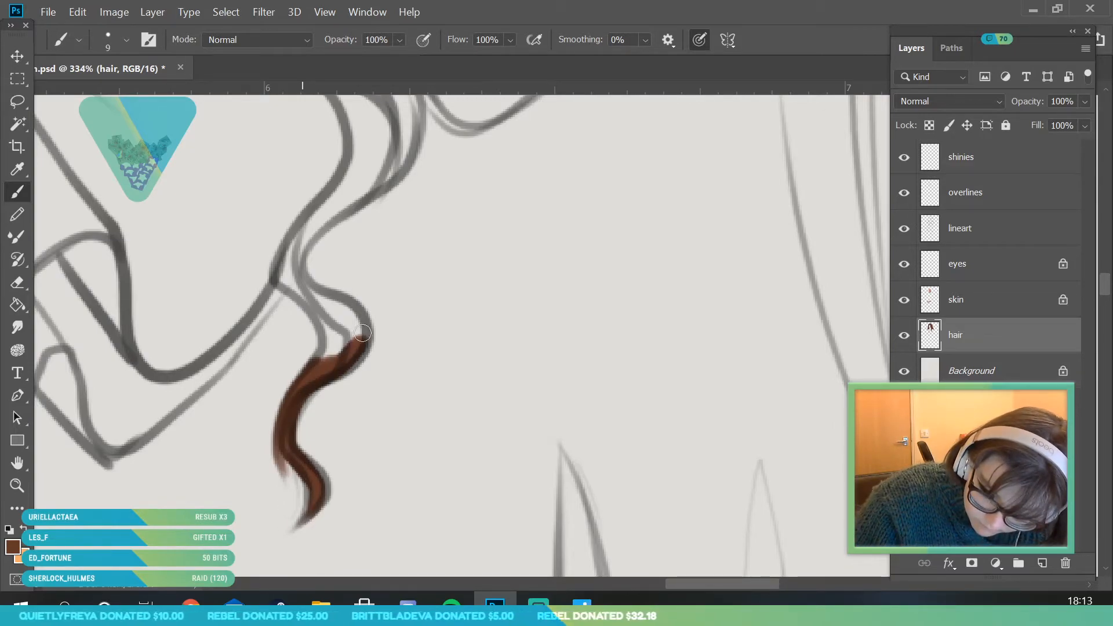
mouse_move(328, 204)
mouse_down()
mouse_move(289, 244)
mouse_move(278, 284)
mouse_move(330, 322)
mouse_move(314, 372)
mouse_move(330, 316)
mouse_move(313, 235)
mouse_move(306, 293)
mouse_move(348, 307)
mouse_move(346, 323)
mouse_up()
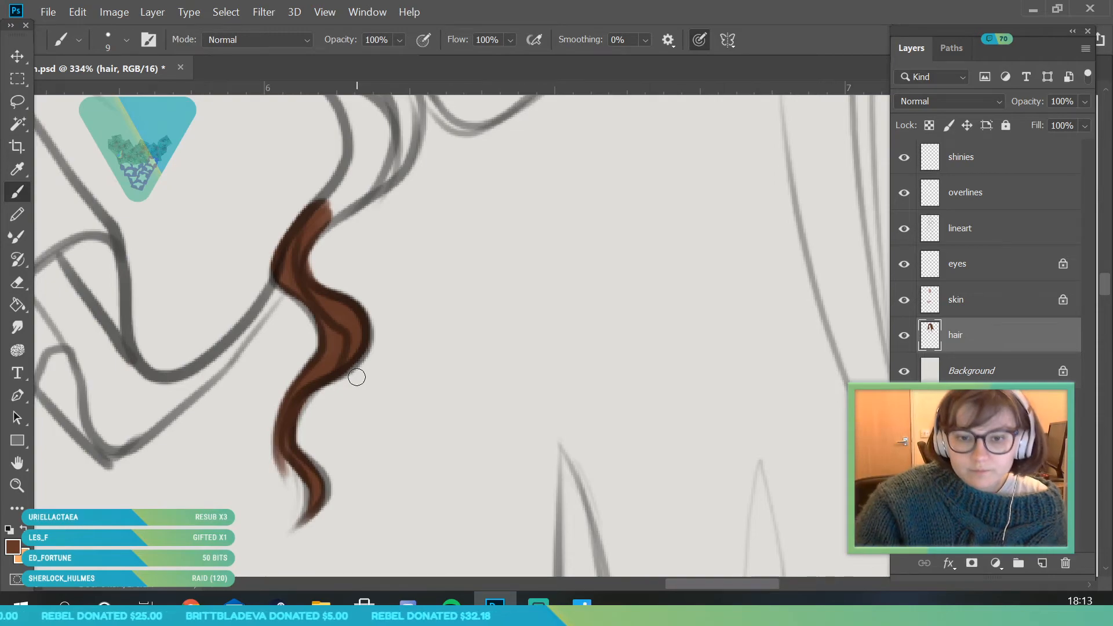
- Fill the front lock's rounded bend below the ruffle with brown using the 9 px brush, joining it to the wavy tip
click(17, 486)
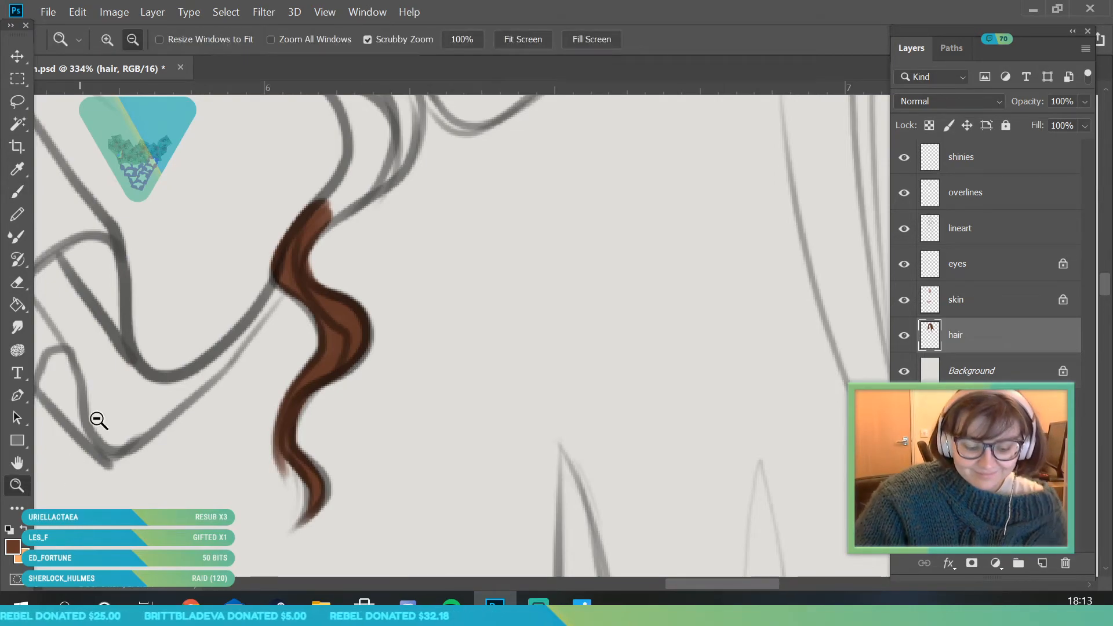
drag(328, 314, 279, 372)
drag(352, 275, 395, 258)
drag(319, 223, 351, 326)
drag(189, 312, 158, 252)
drag(223, 214, 241, 208)
click(28, 194)
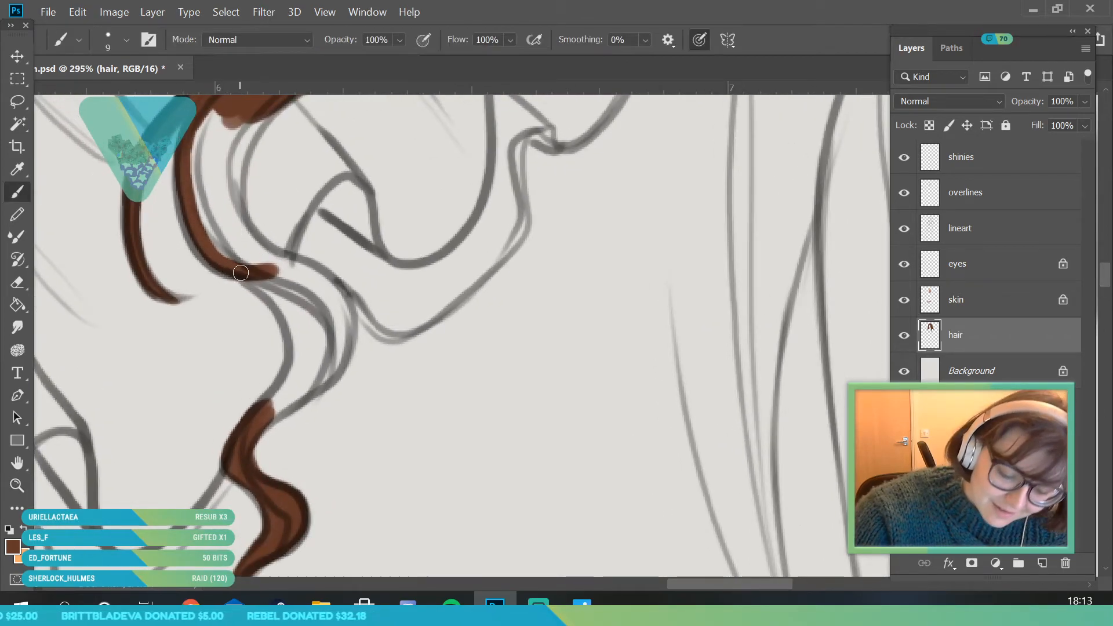
mouse_move(218, 265)
mouse_down()
mouse_move(191, 207)
mouse_move(191, 235)
mouse_move(293, 307)
mouse_up()
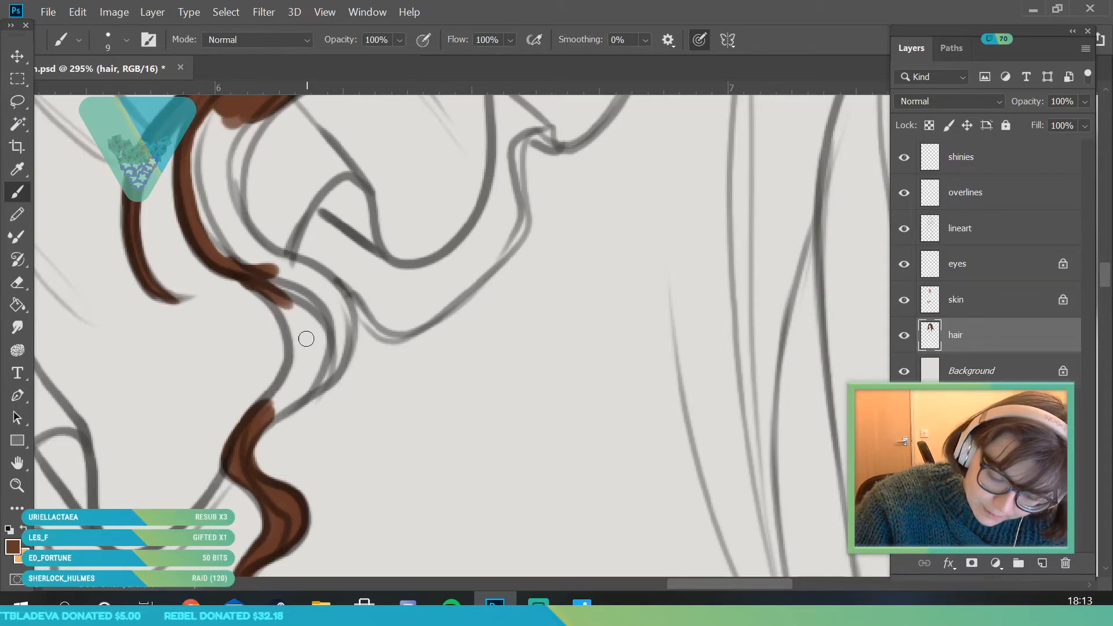
mouse_move(251, 420)
mouse_down()
mouse_move(291, 342)
mouse_move(286, 311)
mouse_move(278, 400)
mouse_move(303, 367)
mouse_move(255, 441)
mouse_move(341, 347)
mouse_up()
mouse_move(205, 215)
mouse_down()
mouse_move(240, 269)
mouse_move(273, 280)
mouse_move(304, 274)
mouse_move(337, 302)
mouse_move(345, 363)
mouse_move(305, 385)
mouse_move(295, 307)
mouse_move(313, 284)
mouse_move(304, 355)
mouse_up()
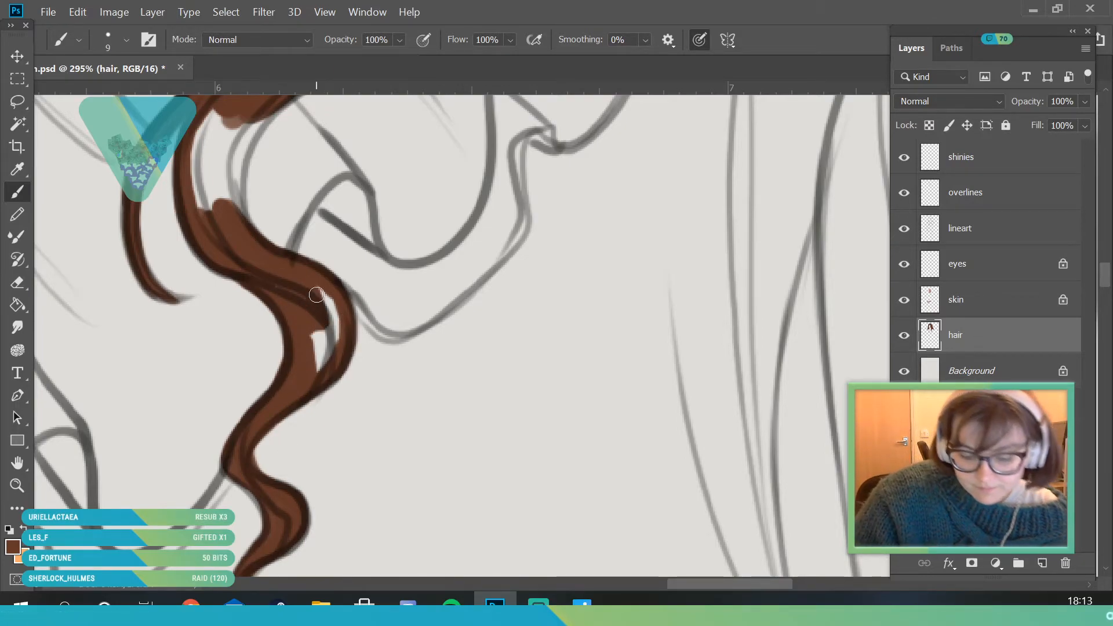
mouse_move(308, 298)
mouse_down()
mouse_move(329, 336)
mouse_move(174, 329)
mouse_up()
- Fill the gap left along the inner curve of the front lock where it crosses the ruffle with brown
click(17, 486)
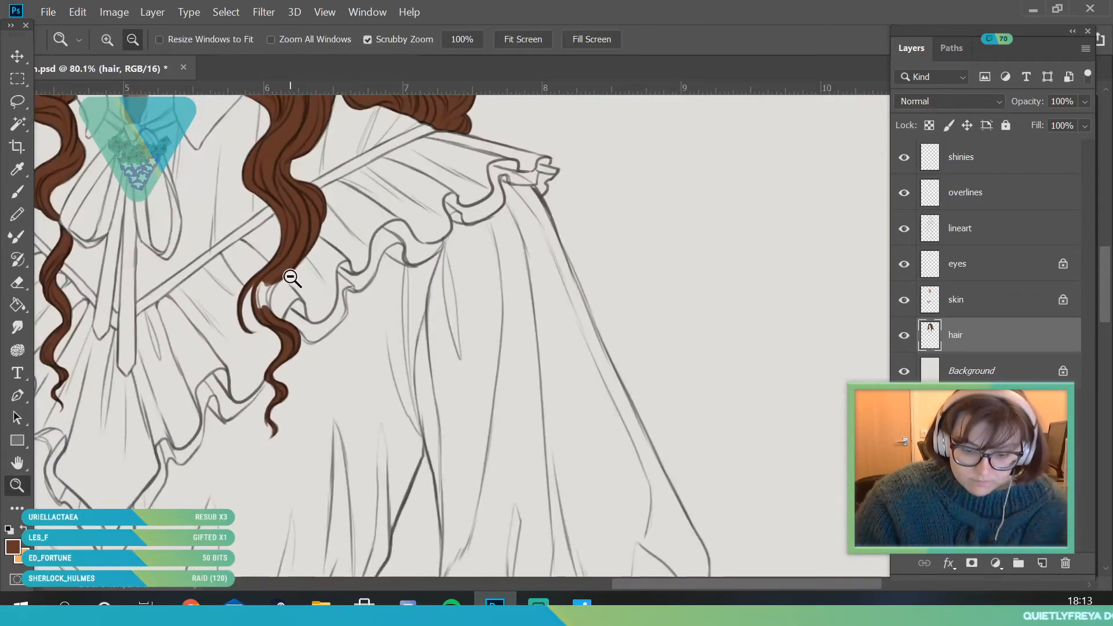
drag(288, 275, 394, 276)
click(17, 193)
mouse_move(221, 398)
mouse_down()
mouse_move(219, 345)
mouse_move(255, 293)
mouse_move(211, 371)
mouse_move(189, 348)
mouse_move(199, 279)
mouse_up()
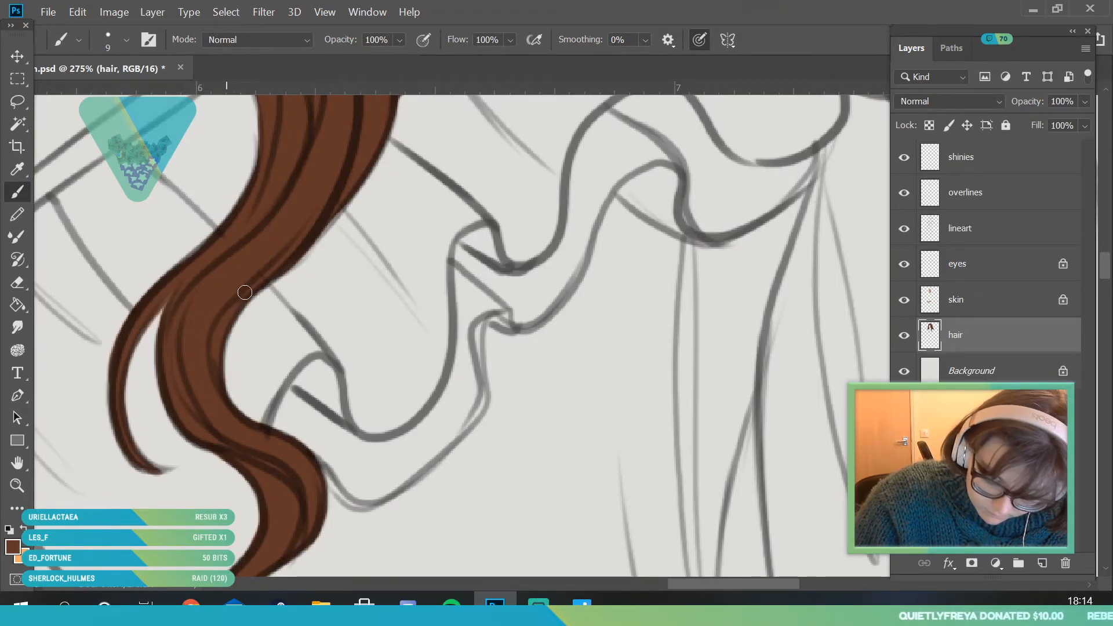
- Lock the transparent pixels of the hair layer
click(18, 486)
drag(331, 336, 217, 360)
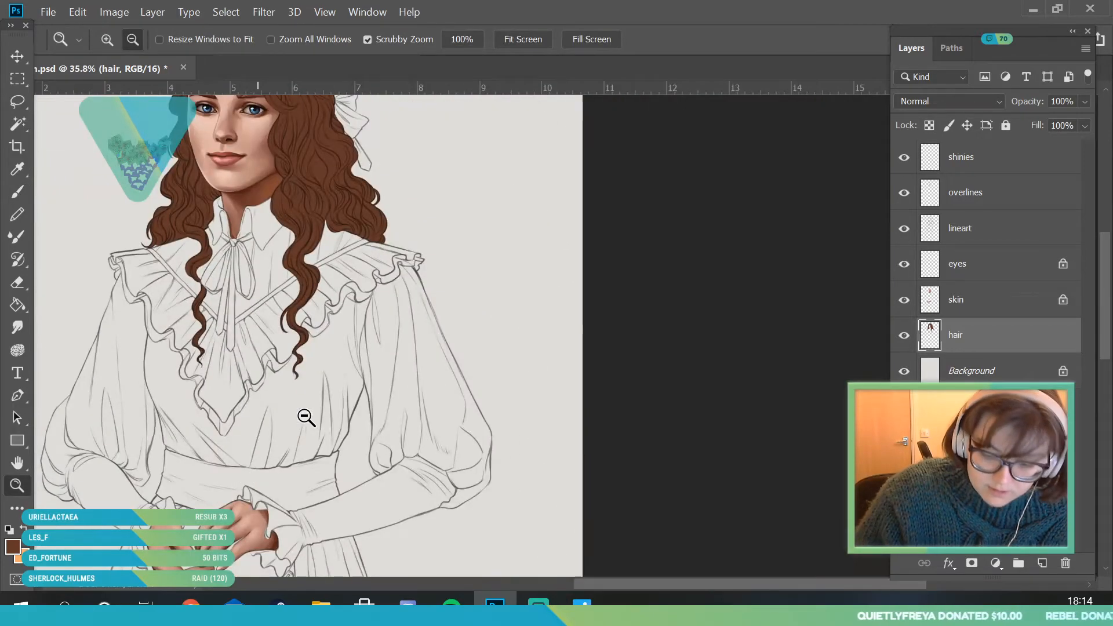
drag(383, 297, 351, 290)
drag(360, 209, 441, 214)
key(b)
click(126, 40)
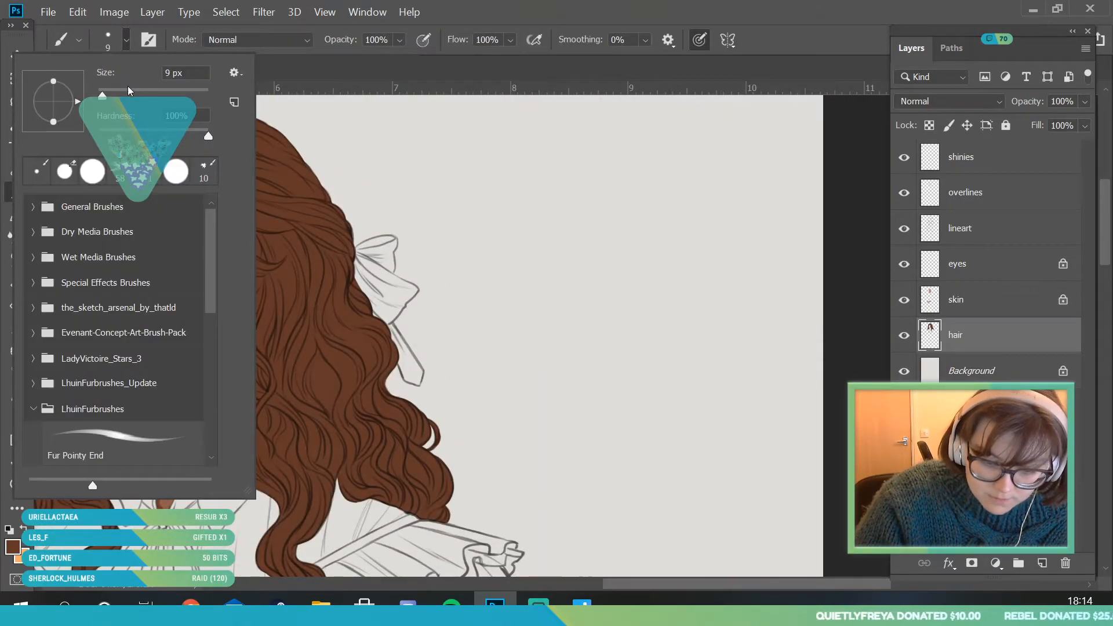
click(326, 383)
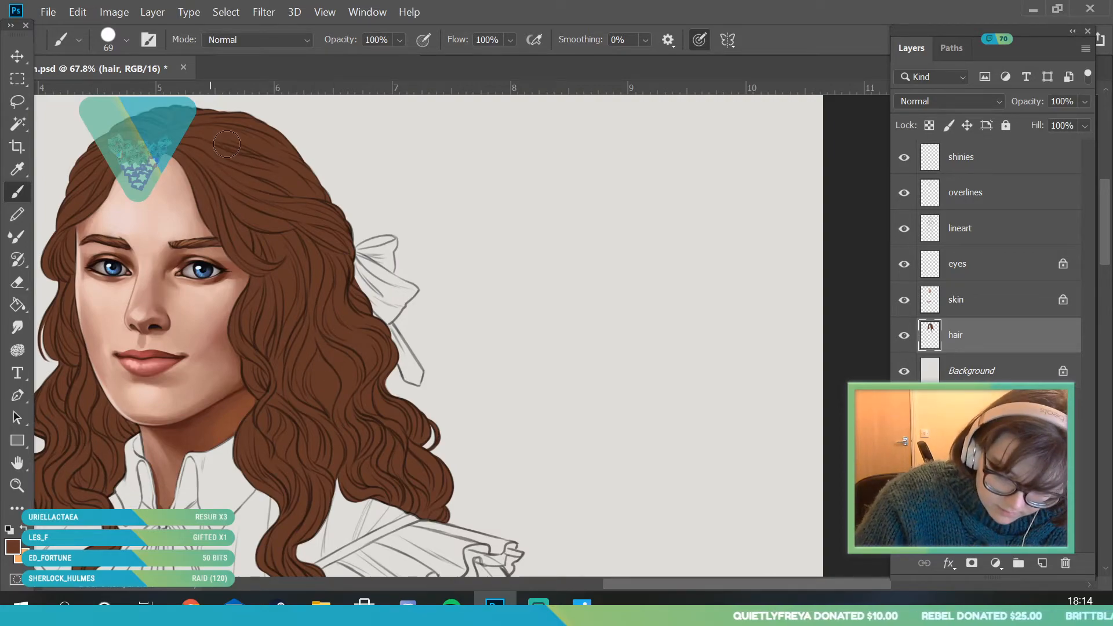
click(18, 486)
drag(260, 265, 184, 508)
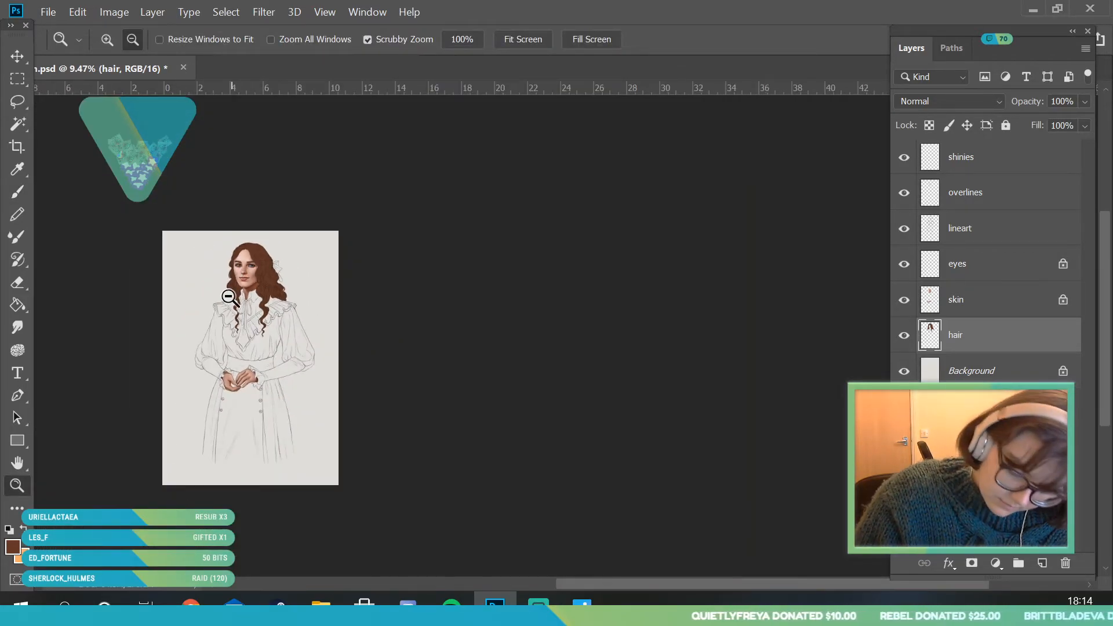
drag(230, 270, 262, 393)
drag(327, 236, 366, 294)
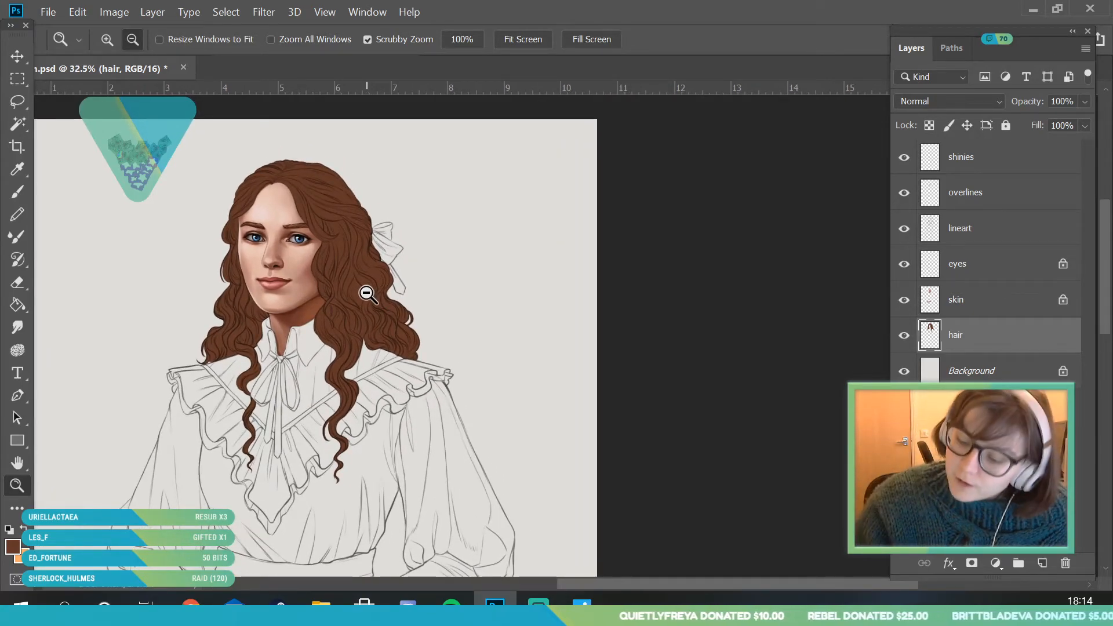
click(930, 126)
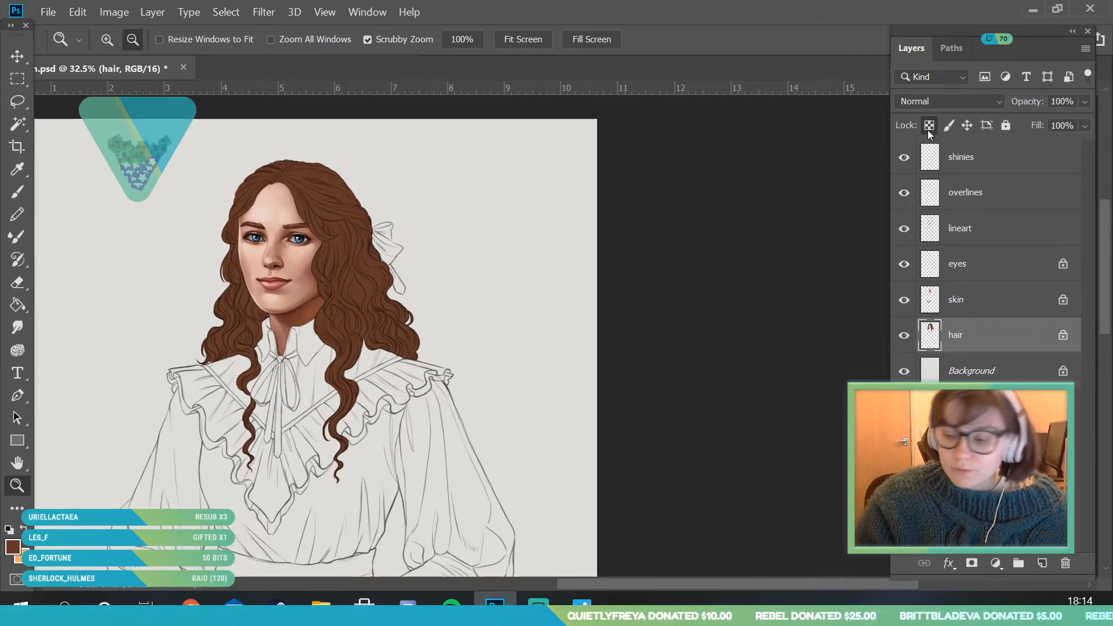
- Set the foreground colour to dark reddish brown #48211b and the round brush size to 259 px
click(20, 542)
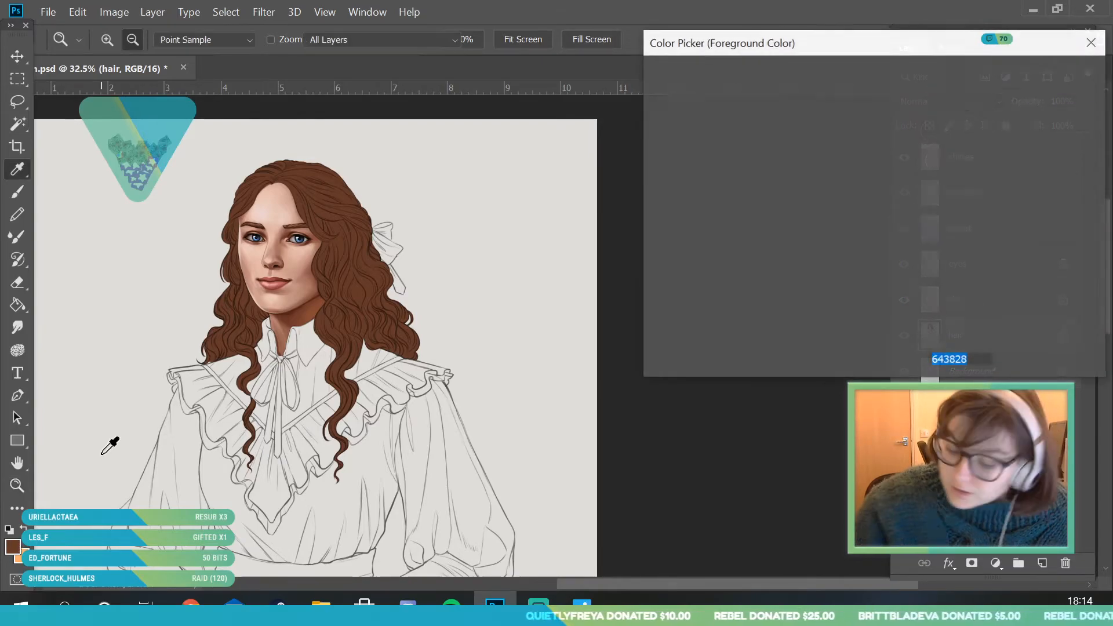
mouse_move(799, 251)
mouse_down()
mouse_move(781, 246)
mouse_move(789, 242)
mouse_up()
click(19, 193)
click(122, 44)
click(452, 162)
click(19, 546)
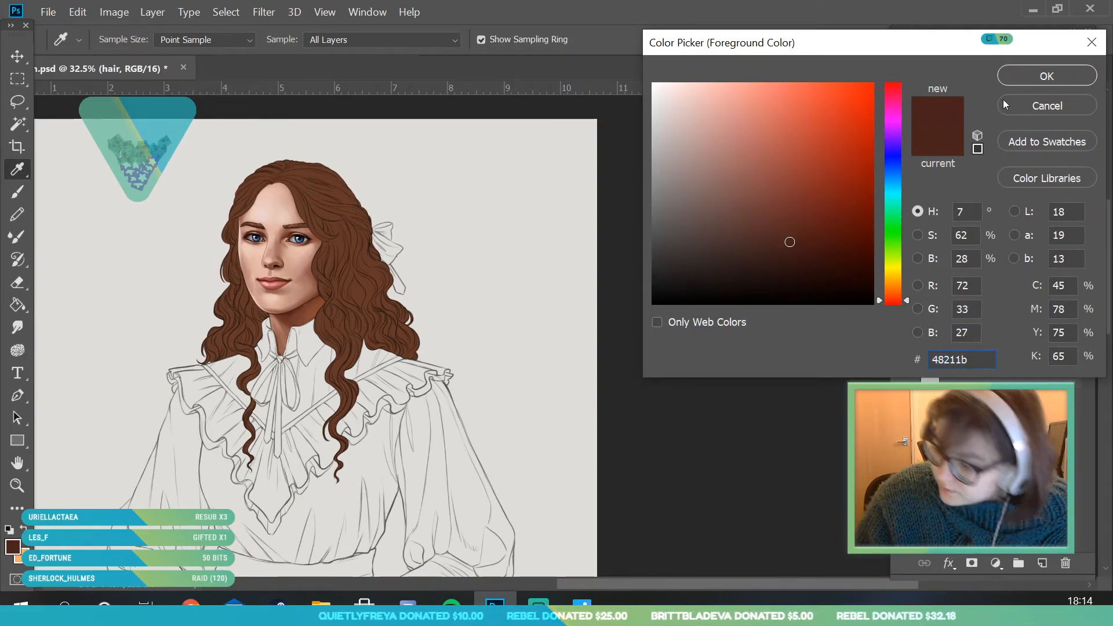
click(1031, 78)
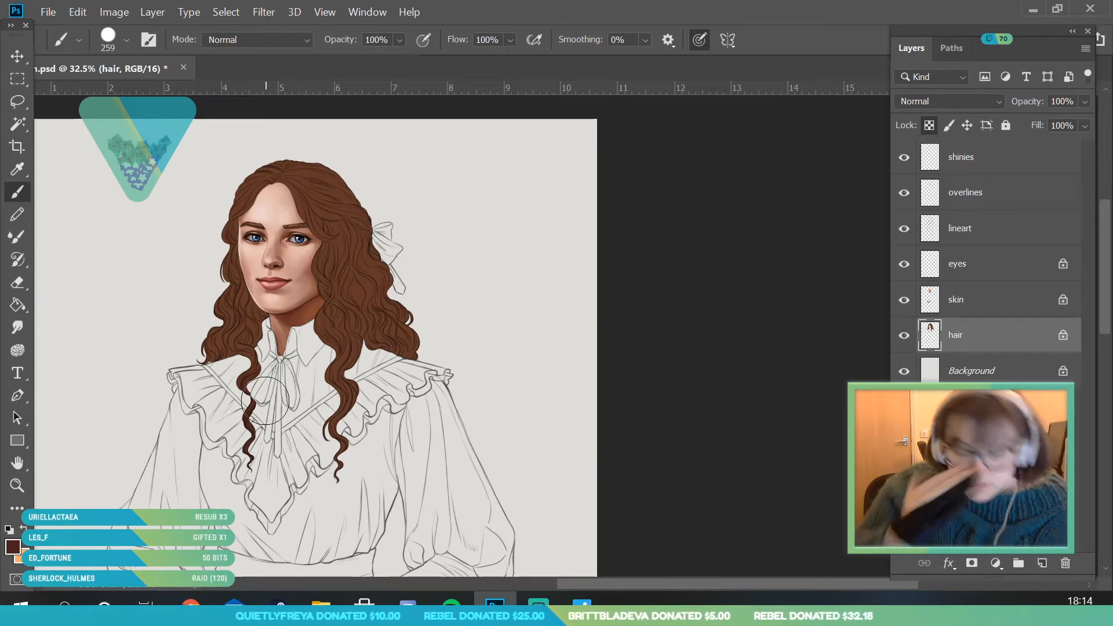
- Paint dark brown over the lower curls and hanging locks on both sides of the neck with the 259 px brush
drag(210, 371, 264, 327)
drag(341, 395, 370, 410)
drag(401, 336, 385, 282)
mouse_move(360, 323)
mouse_down()
mouse_move(355, 338)
mouse_move(334, 333)
mouse_up()
drag(375, 285, 370, 284)
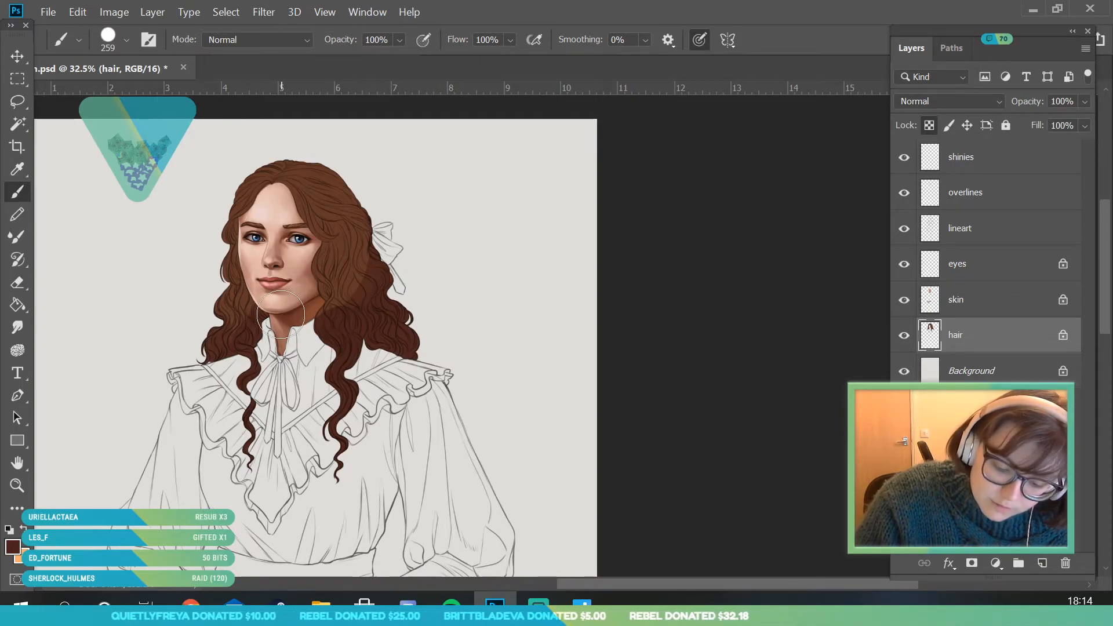
- Deepen the lower curls with a darker brown, #361612
click(14, 550)
click(800, 257)
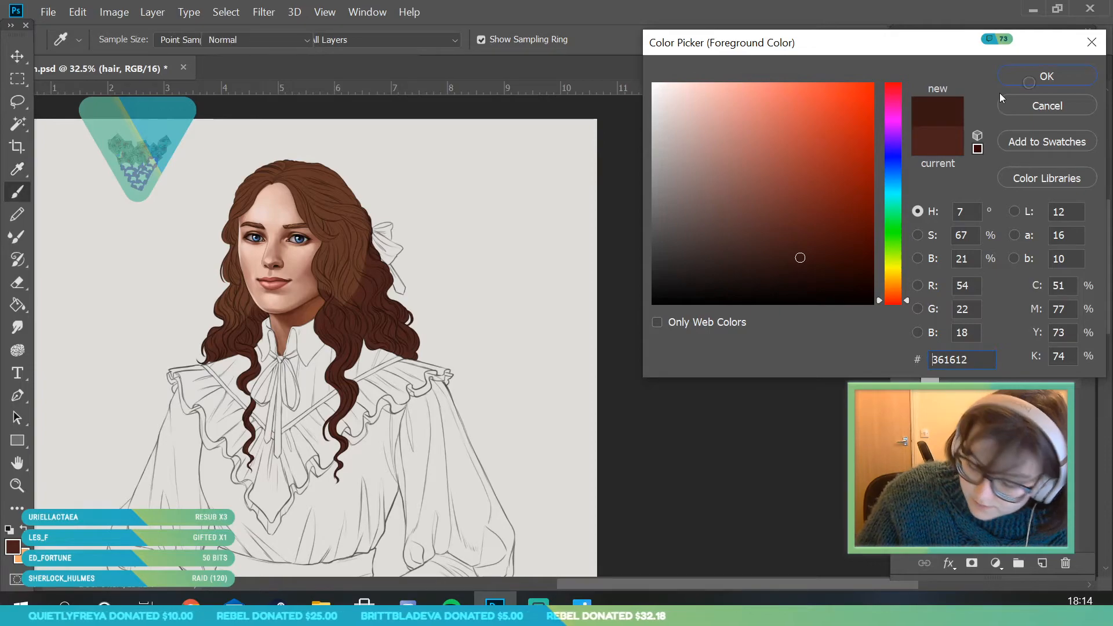
click(1038, 77)
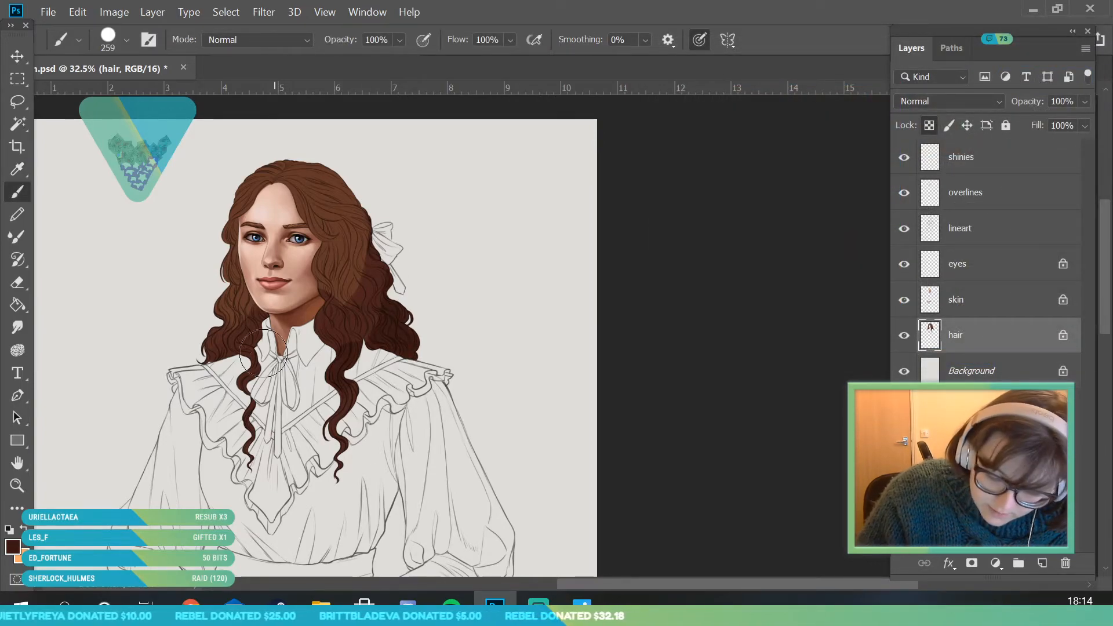
- Sample brown from the crown, choose a lighter shade of it and brighten the hair around the top of the head
click(13, 547)
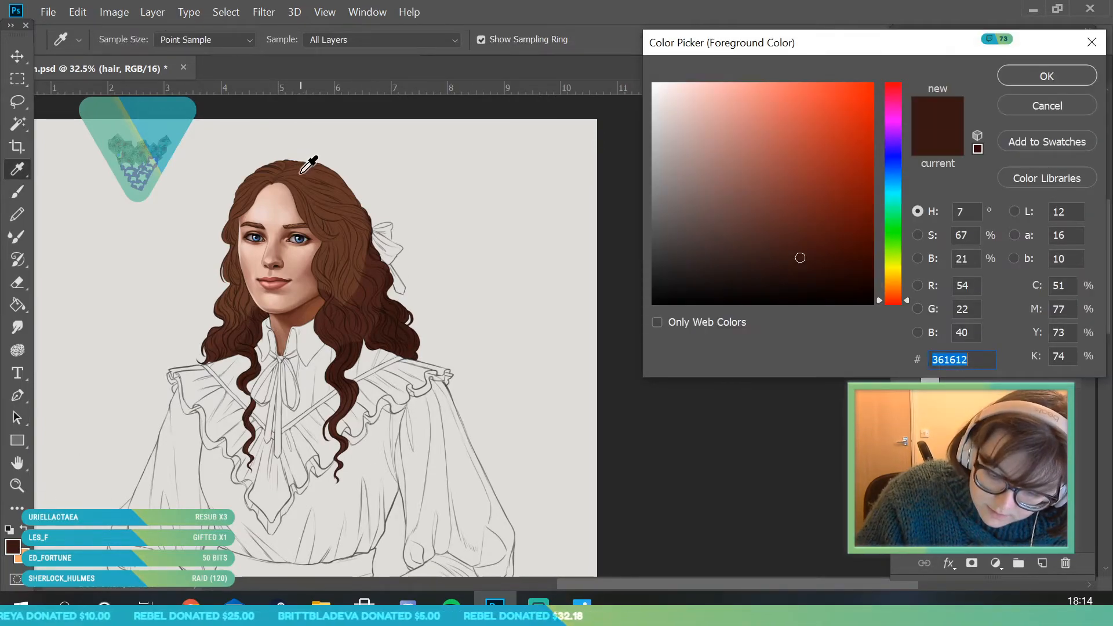
click(308, 166)
drag(782, 185, 782, 182)
click(1046, 76)
mouse_move(237, 285)
mouse_down()
mouse_move(302, 157)
mouse_move(253, 217)
mouse_move(267, 222)
mouse_move(291, 182)
mouse_up()
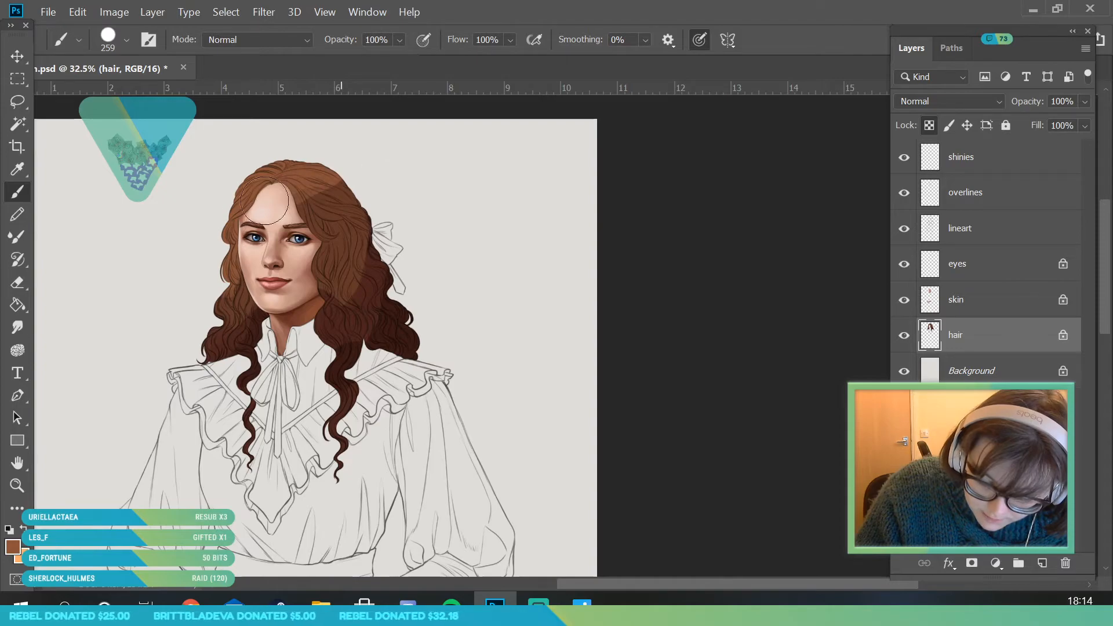
- Apply a Gaussian Blur with a radius of 115.8 pixels to the hair layer
click(17, 486)
drag(271, 265, 316, 301)
click(264, 13)
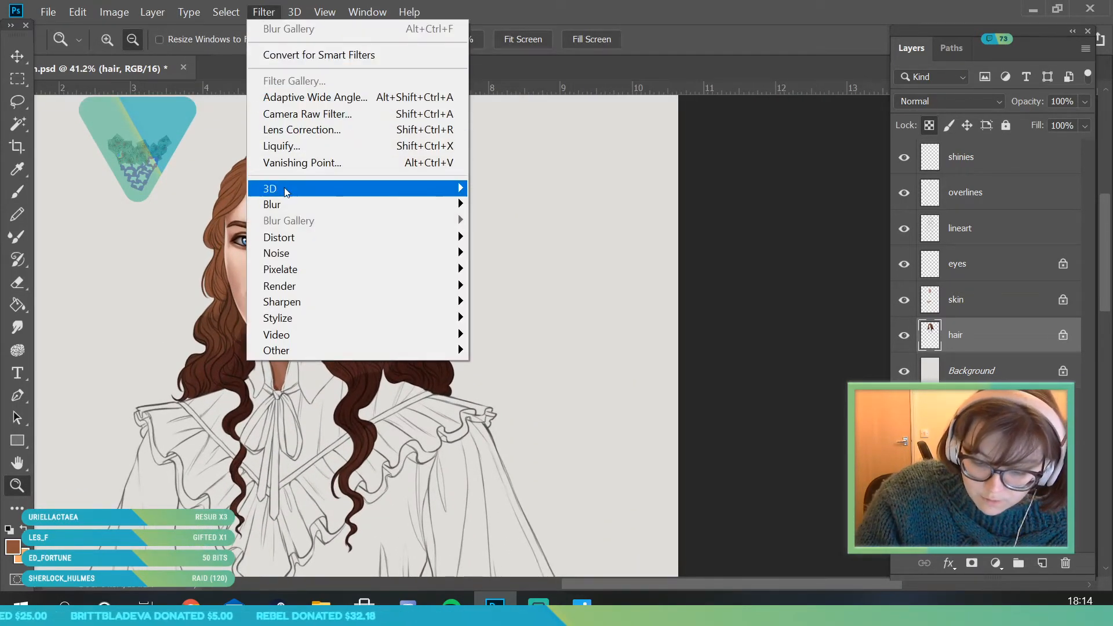
mouse_move(406, 204)
click(530, 276)
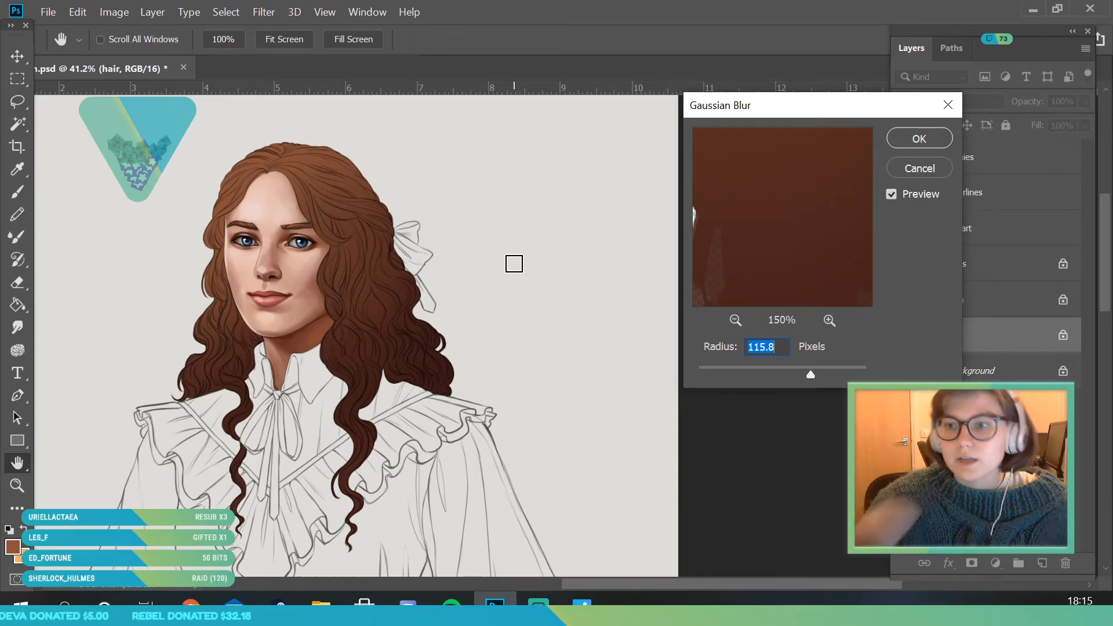
mouse_move(817, 374)
mouse_down()
mouse_move(825, 375)
mouse_move(808, 377)
mouse_up()
click(904, 142)
- Sample dark brown from the lower curls and shade the hair edge at the temple beside the forehead with an 18 px brush
key(z)
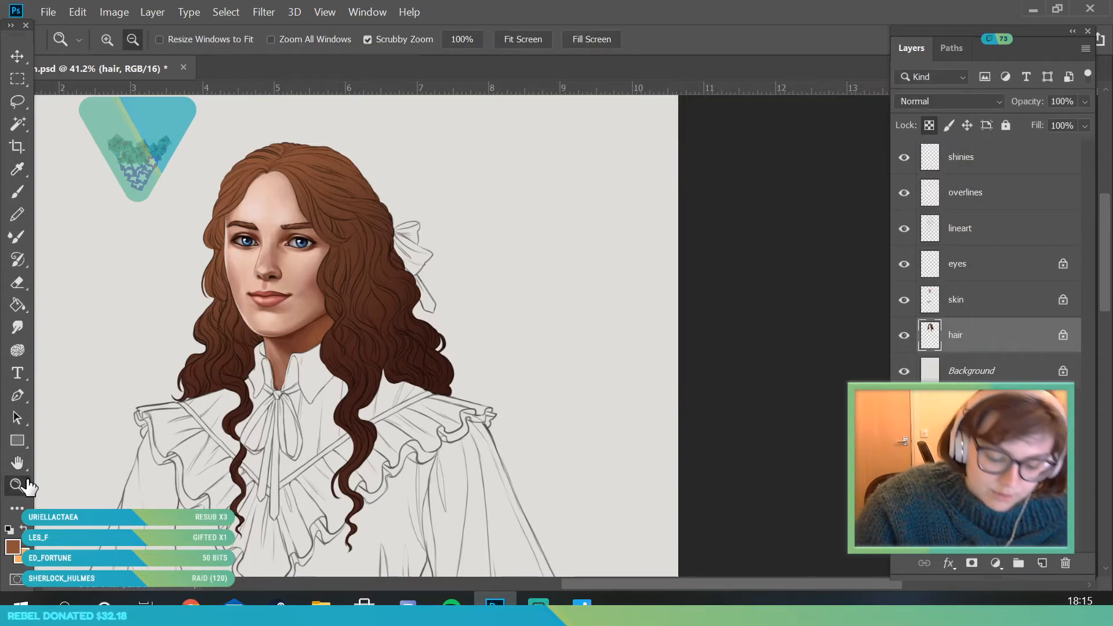
drag(293, 224, 319, 318)
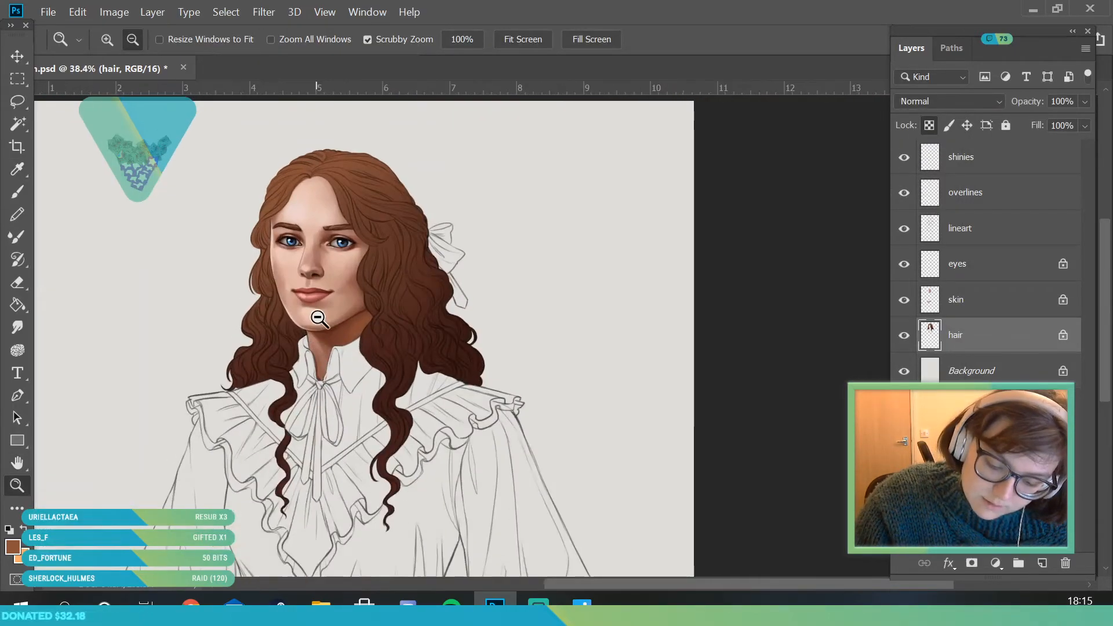
click(24, 166)
click(553, 469)
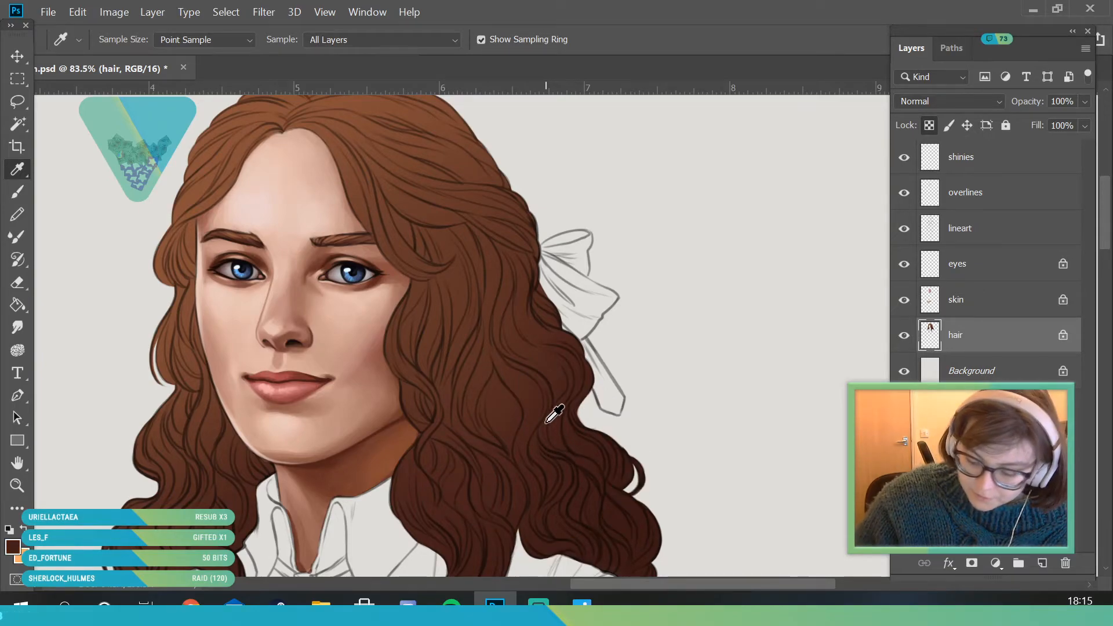
click(17, 485)
drag(108, 203, 165, 207)
click(19, 192)
click(125, 41)
click(113, 97)
click(242, 270)
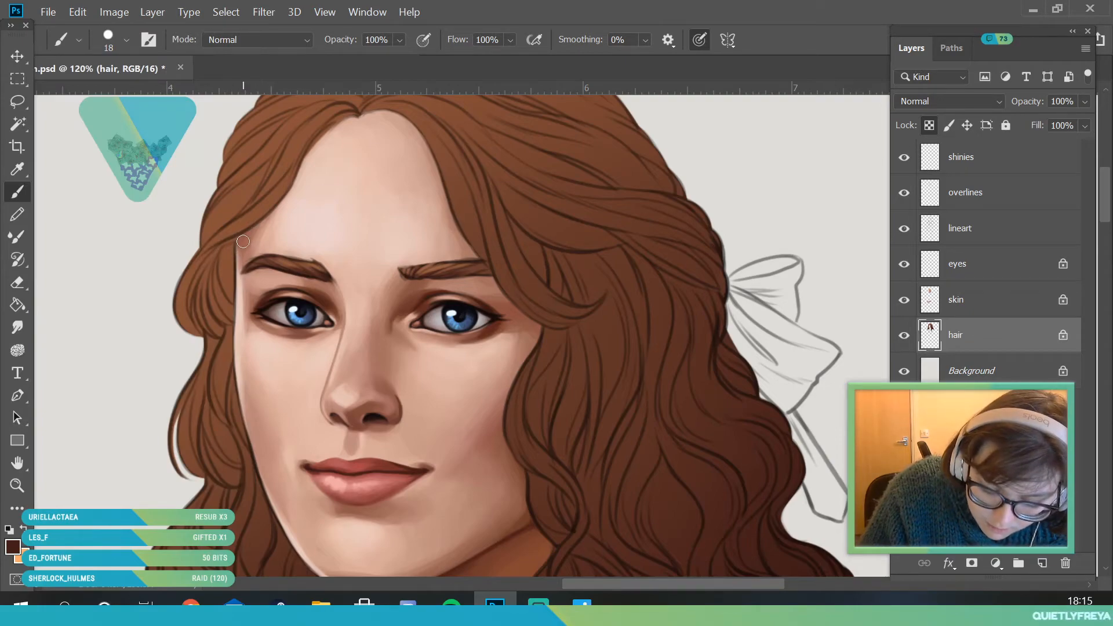
- Sample a medium brown from the hair behind the face and shade the strands beside the temple using the 18 px brush
click(18, 169)
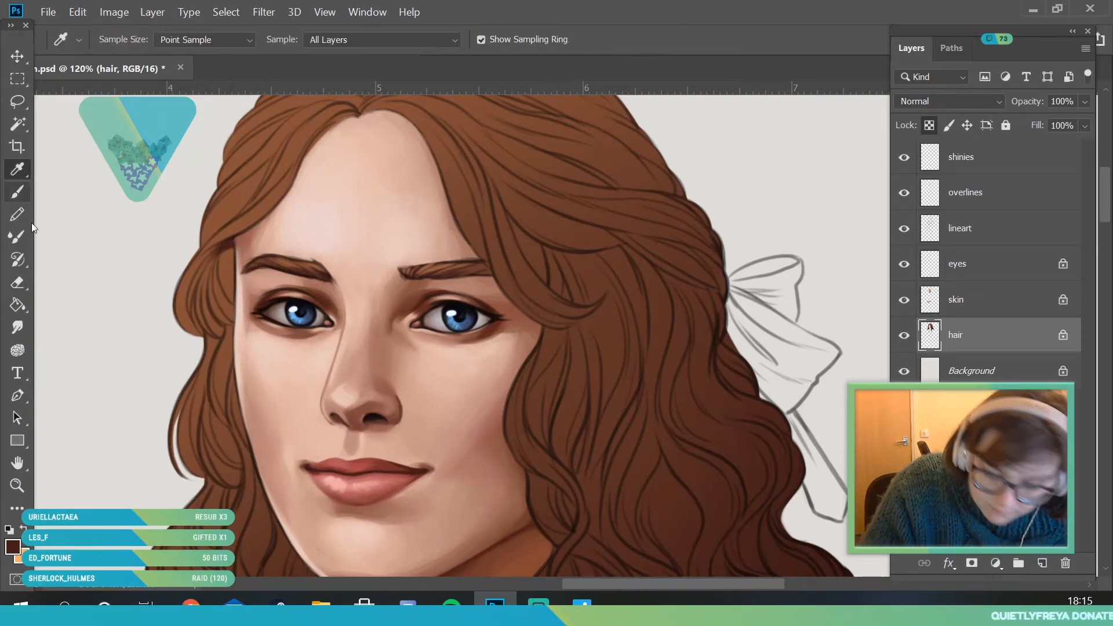
click(661, 314)
click(18, 192)
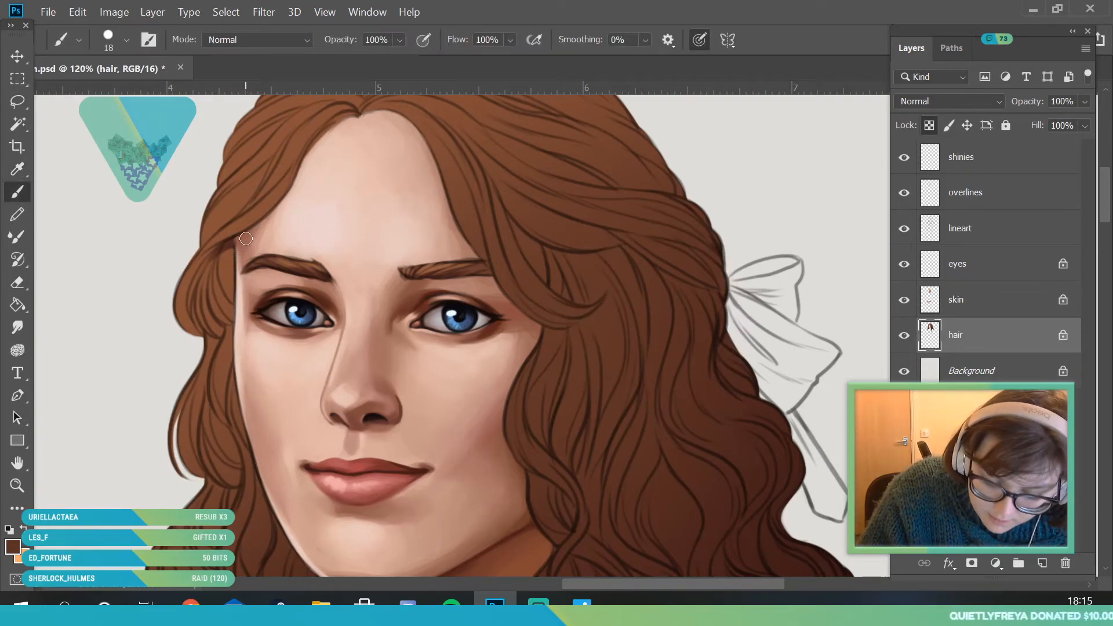
mouse_move(223, 267)
mouse_down()
mouse_move(243, 300)
mouse_move(224, 270)
mouse_move(145, 499)
mouse_up()
- Enlarge the round brush to 97 px
click(108, 40)
click(150, 99)
click(248, 274)
key(ctrl+space)
drag(290, 251, 318, 325)
drag(236, 261, 269, 377)
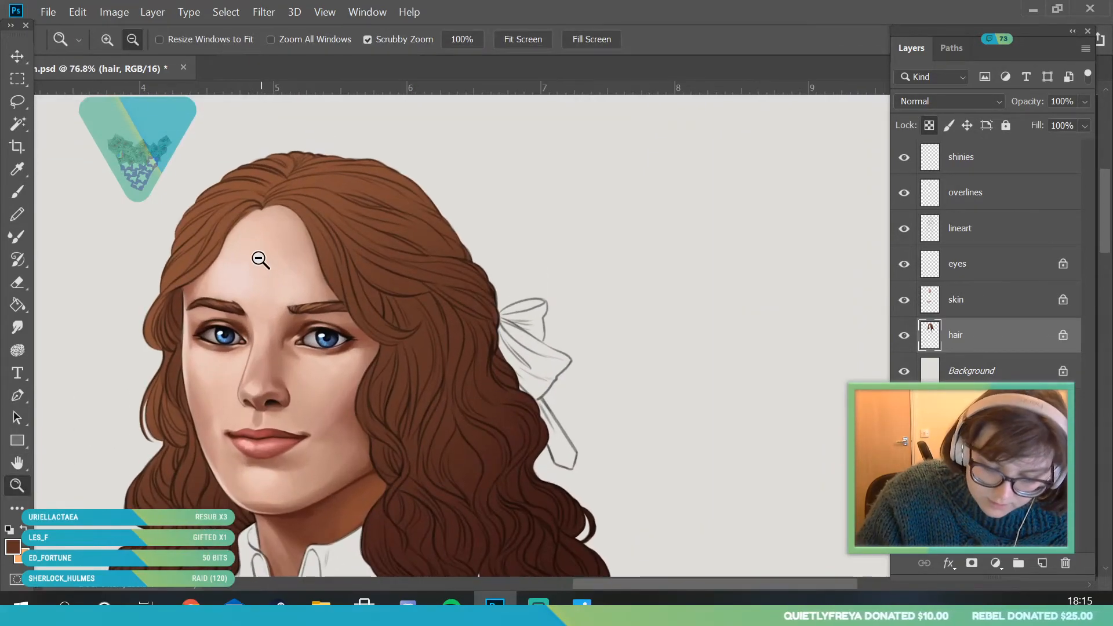
- Switch to the textured hair brush from the recent brushes and set its size to 47 px
click(127, 39)
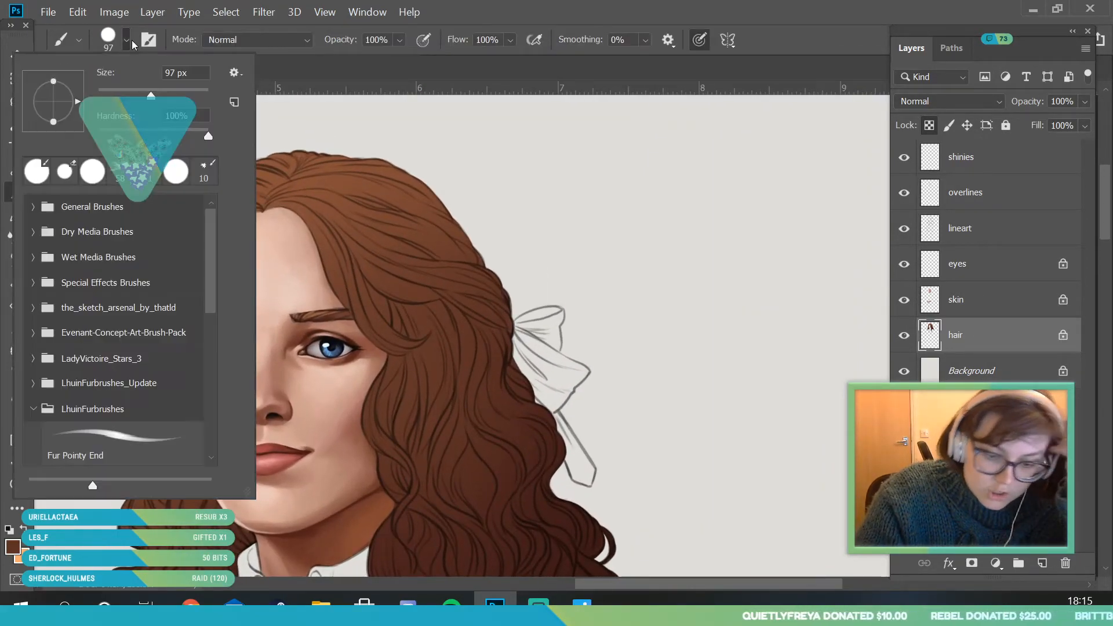
click(119, 171)
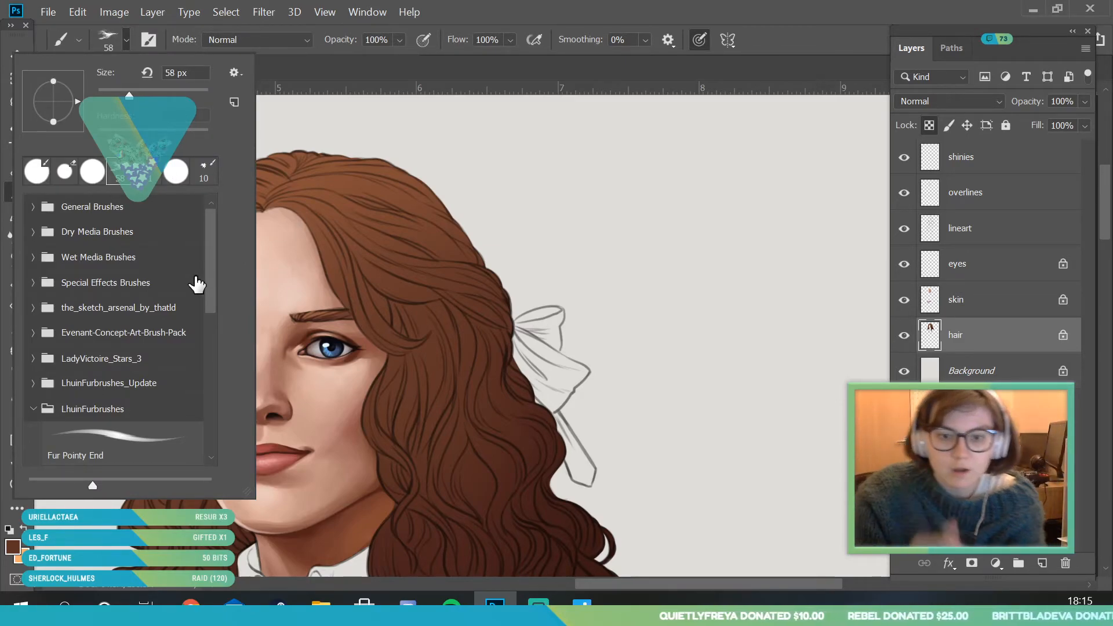
scroll(211, 251, down, 1)
scroll(210, 249, down, 1)
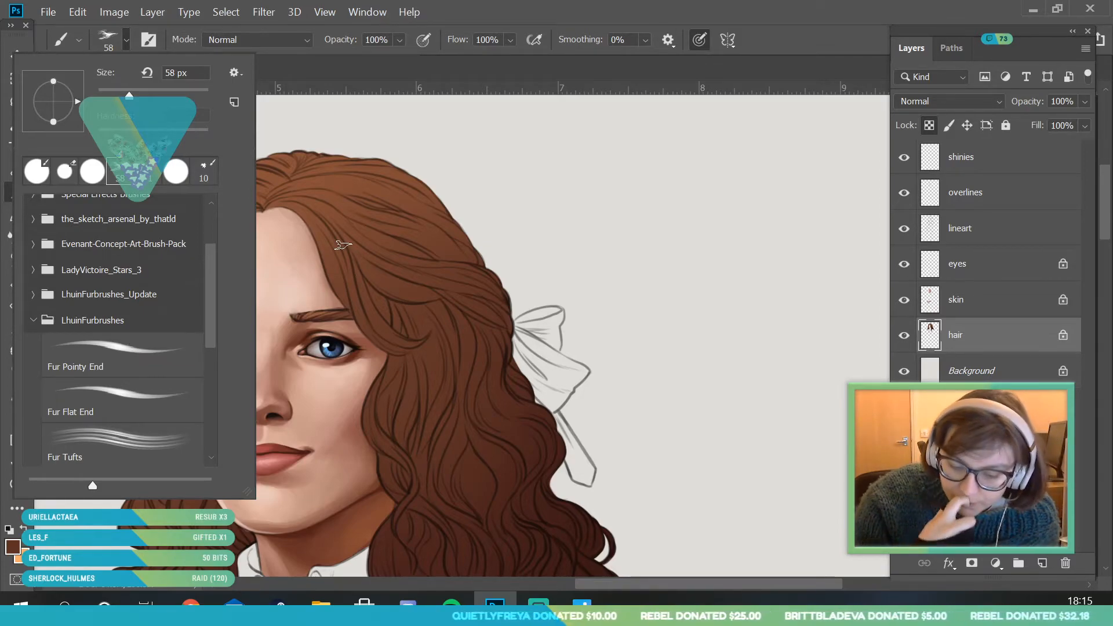
drag(126, 95, 122, 96)
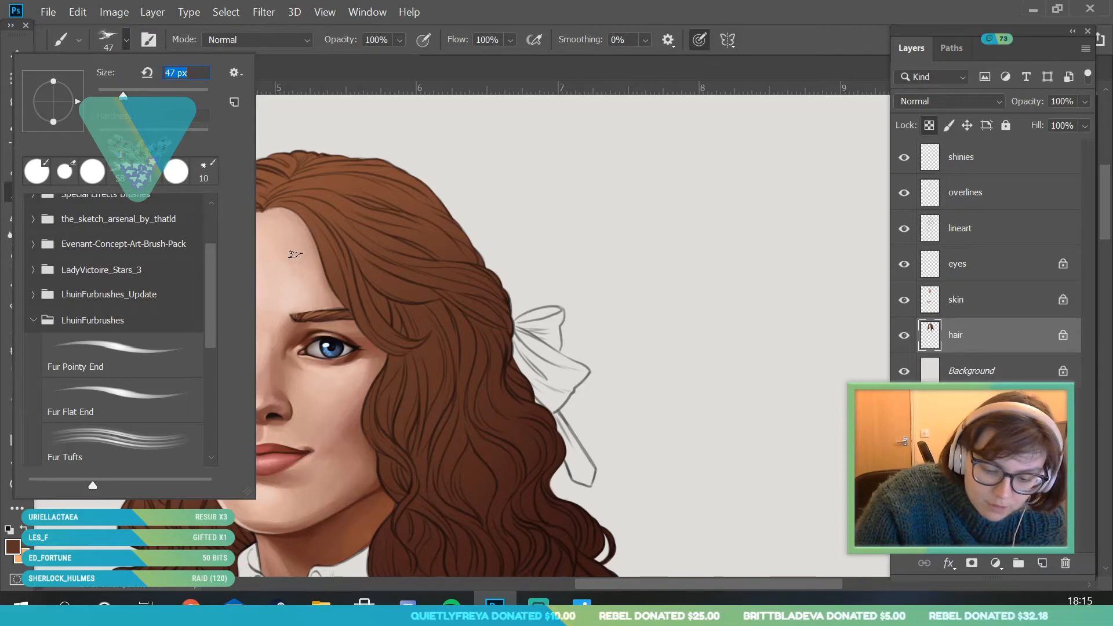
click(290, 249)
- Paint darker brown strands into the hair around the parting and along the hairline with the 47 px hair brush
key(z)
mouse_move(245, 325)
mouse_down()
mouse_move(211, 363)
mouse_move(169, 307)
mouse_move(197, 307)
mouse_up()
key(b)
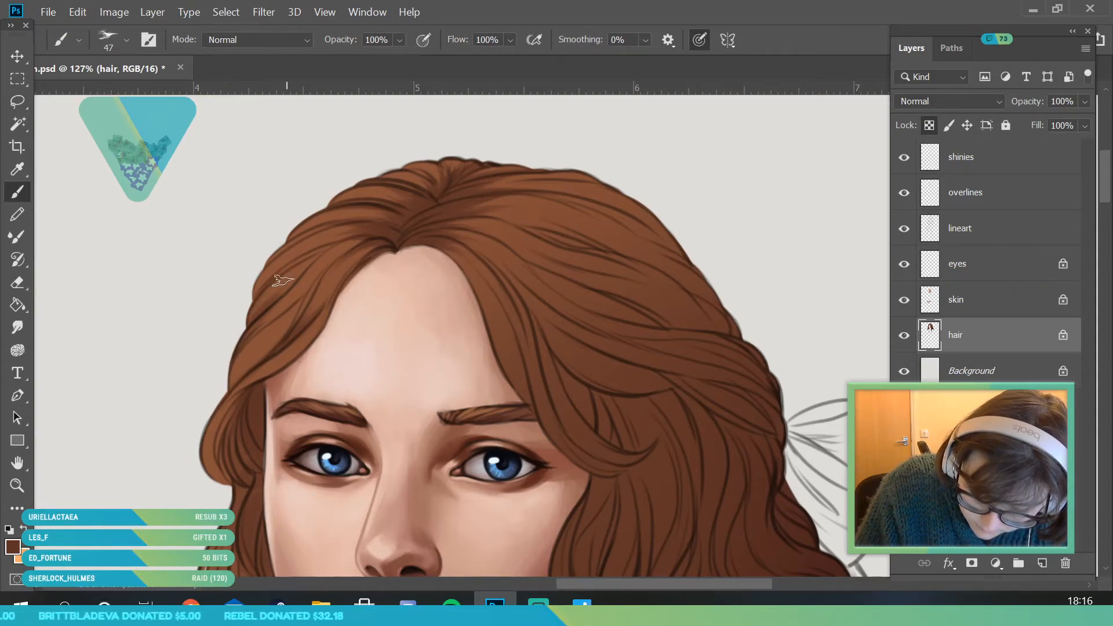
- Shade dark strands along the crown to the right of the parting, following the lineart
click(20, 486)
drag(334, 270, 385, 433)
mouse_move(398, 328)
mouse_down()
mouse_move(370, 372)
mouse_move(290, 365)
mouse_up()
mouse_move(432, 284)
mouse_down()
mouse_move(556, 301)
mouse_move(547, 328)
mouse_up()
click(19, 195)
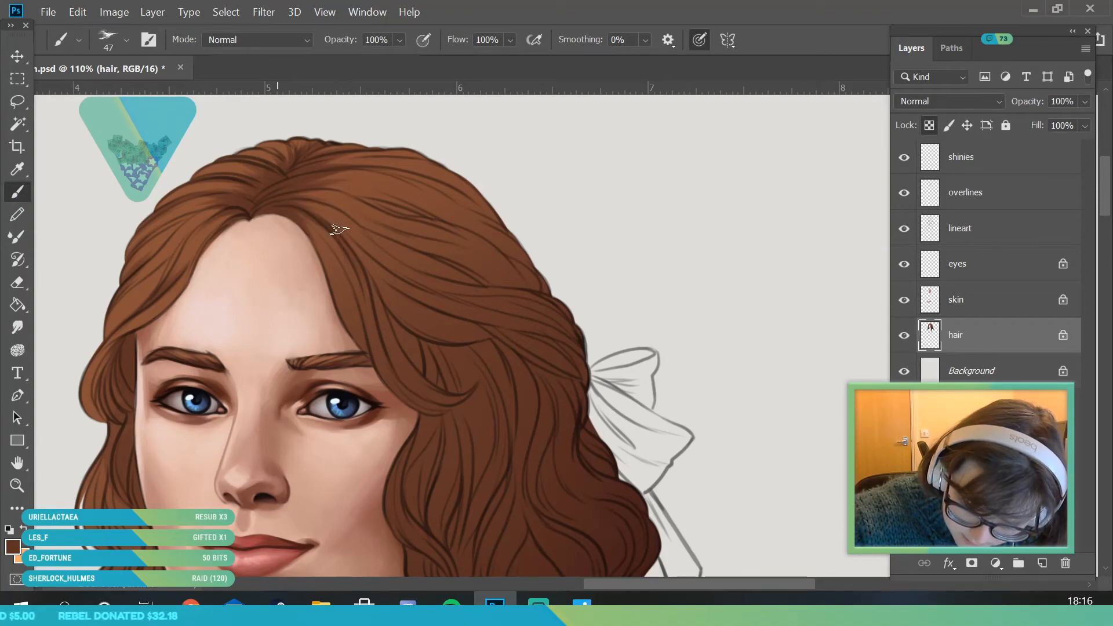
drag(350, 197, 453, 213)
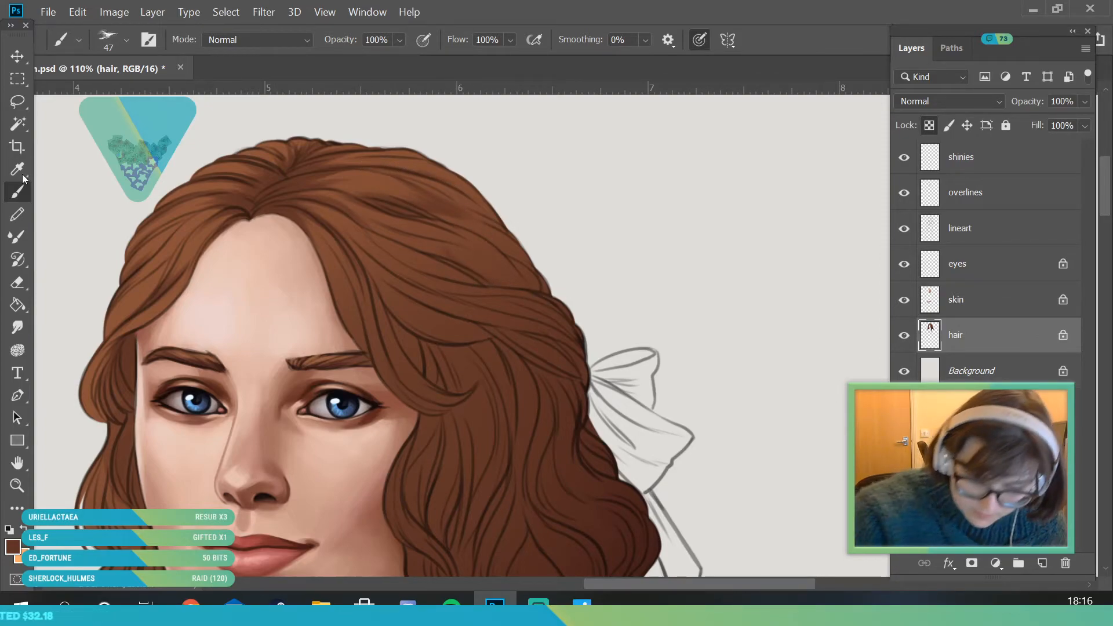
- Sample a deeper brown from the lower curls and darken the strands at the crown's outer edge and above the bow
alt+click(613, 543)
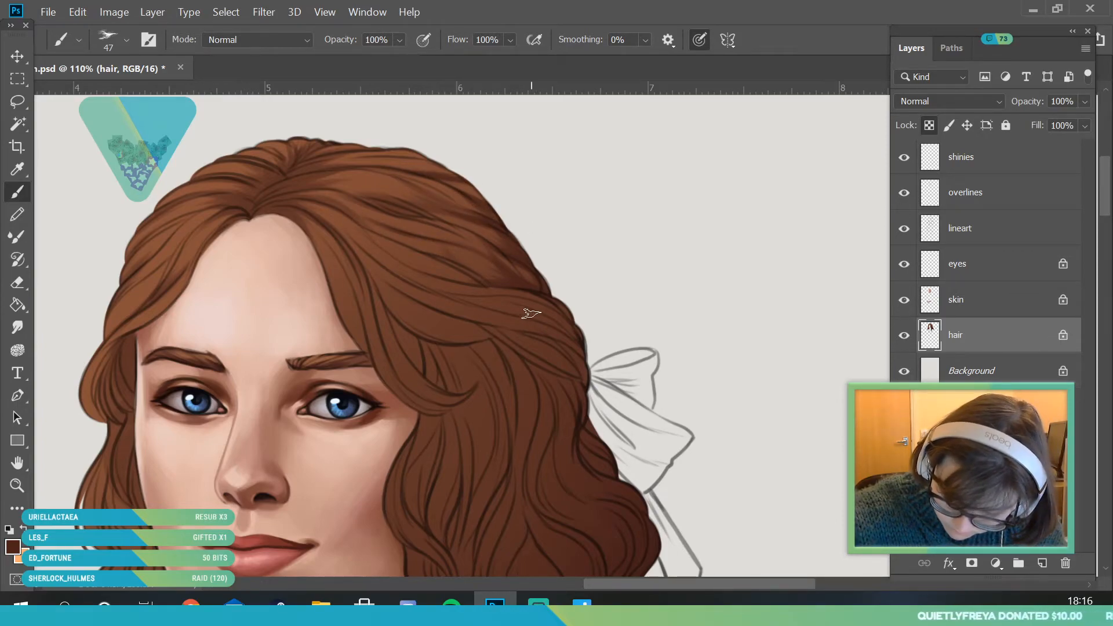
mouse_move(415, 266)
mouse_down()
mouse_move(513, 290)
mouse_move(434, 249)
mouse_up()
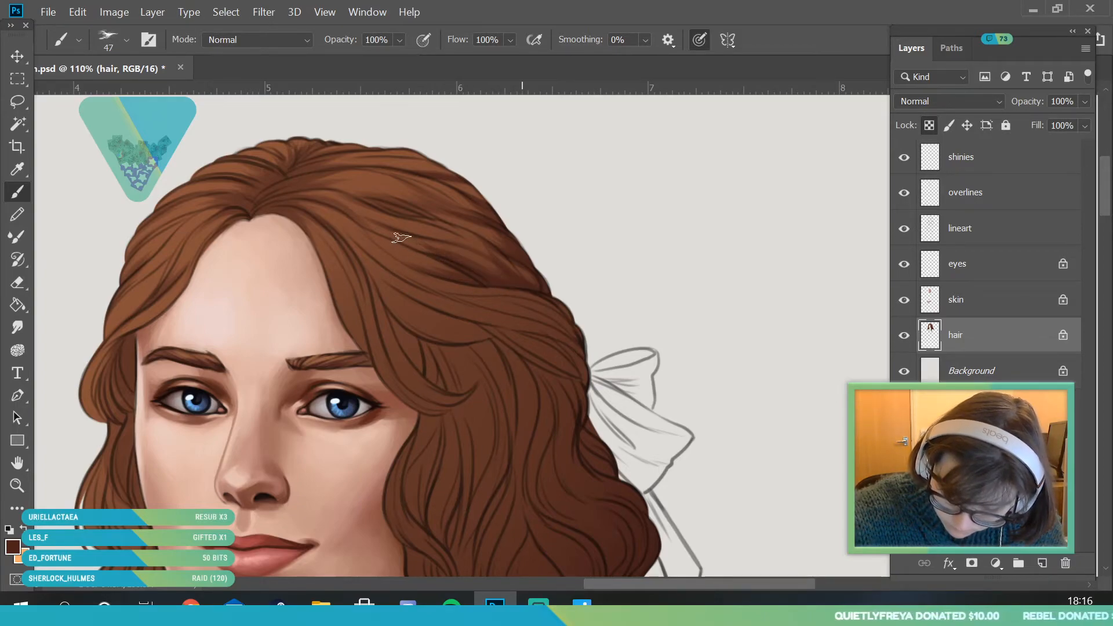
key(z)
mouse_move(298, 279)
mouse_down()
mouse_move(368, 307)
mouse_move(378, 346)
mouse_up()
key(b)
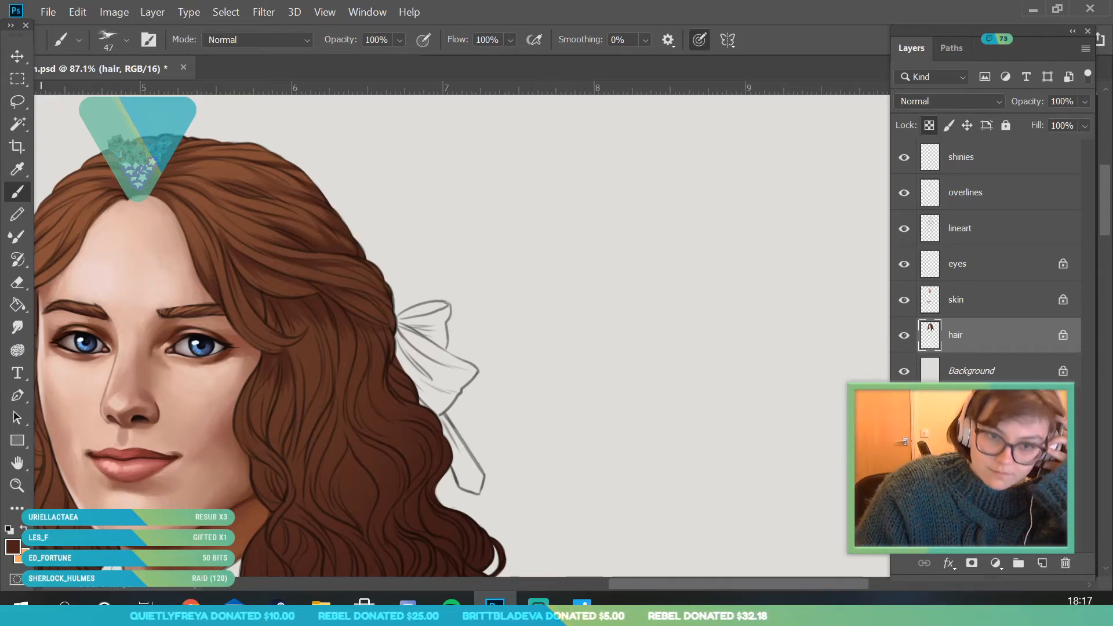
- Sample a medium brown from the swept-back hair and blend it into the strands on the crown
click(18, 486)
drag(276, 342, 214, 427)
drag(240, 307, 272, 373)
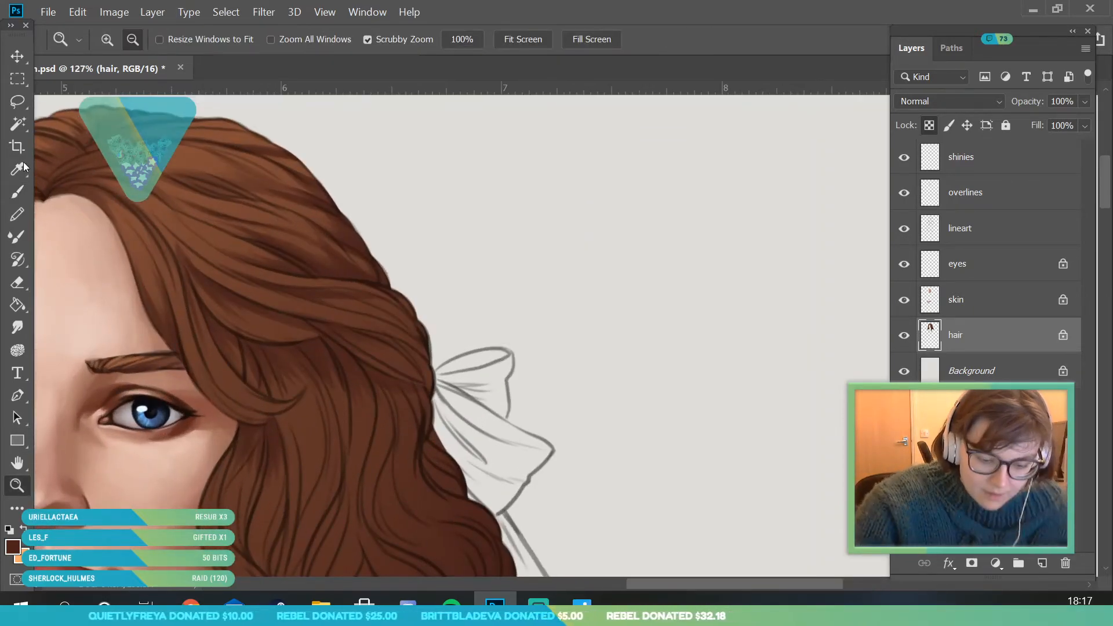
click(17, 168)
click(248, 287)
key(b)
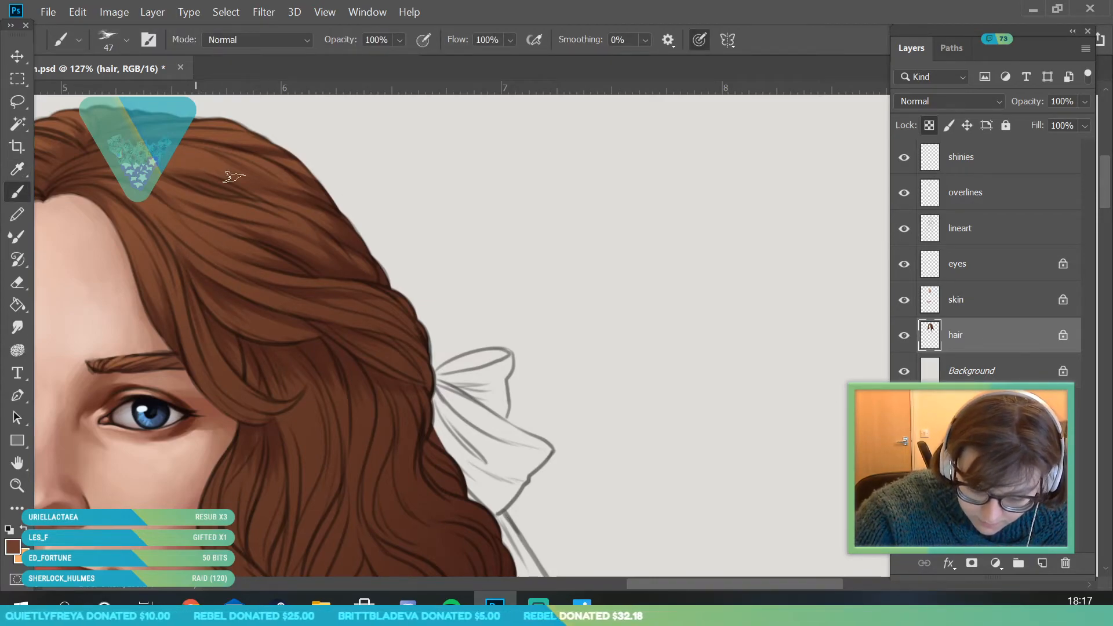
- Sample a dark brown from the crown's edge and shade the hair beneath the swept-back lock behind the eye
click(17, 485)
drag(245, 296, 174, 361)
drag(270, 374, 323, 390)
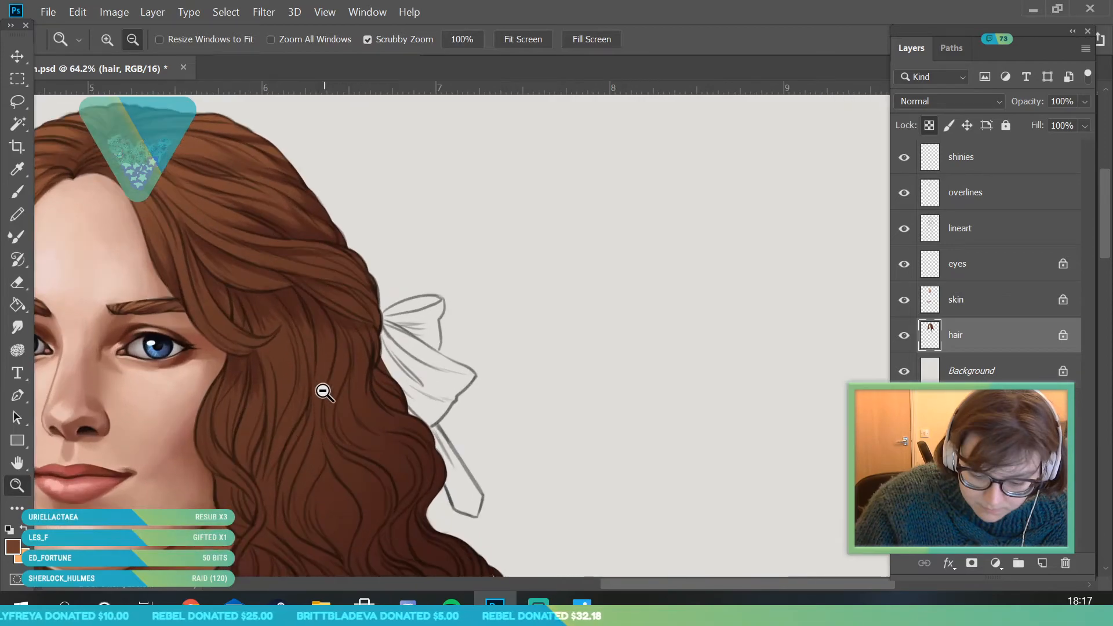
click(18, 169)
click(327, 233)
key(b)
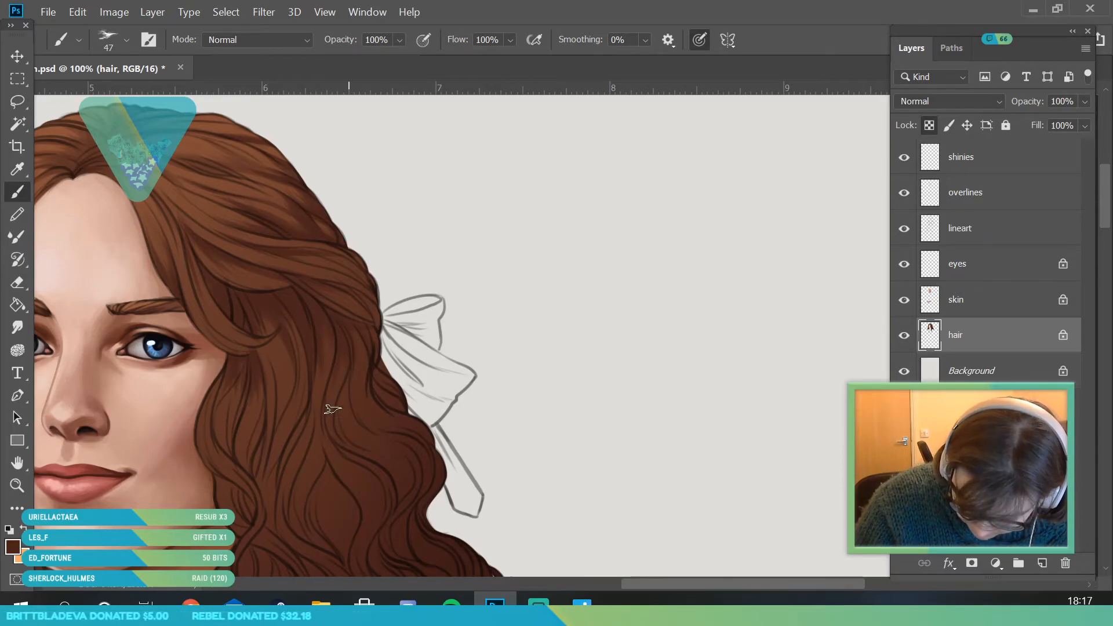
- Sample the darkest brown from the lower curls and deepen the strands below the bow and behind the cheek
key(z)
alt+click(162, 485)
drag(163, 485, 208, 485)
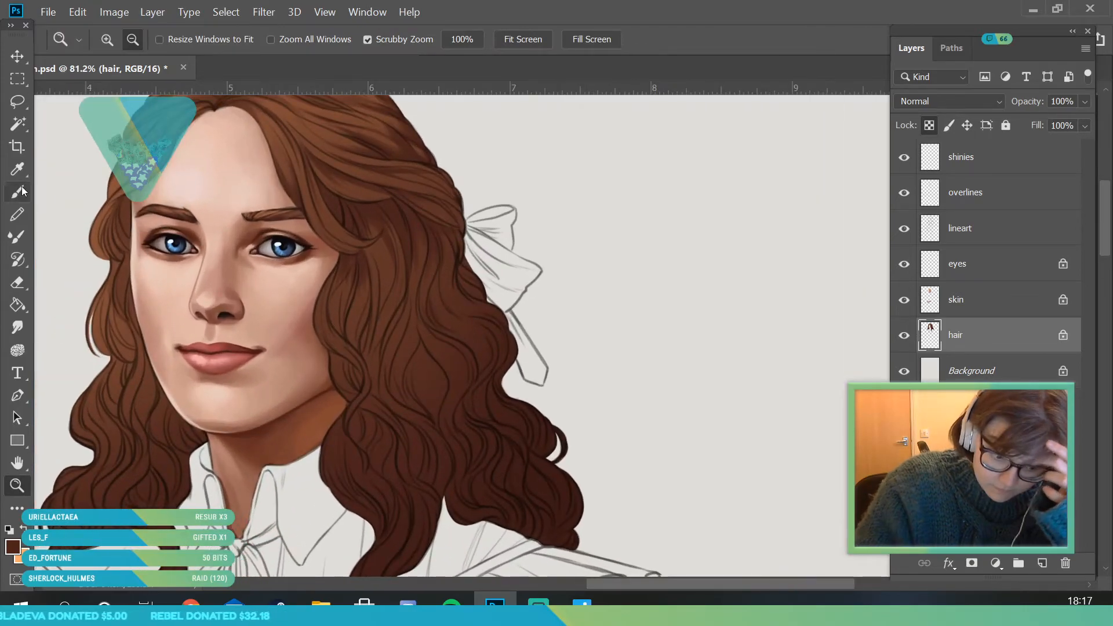
key(alt)
alt+click(550, 486)
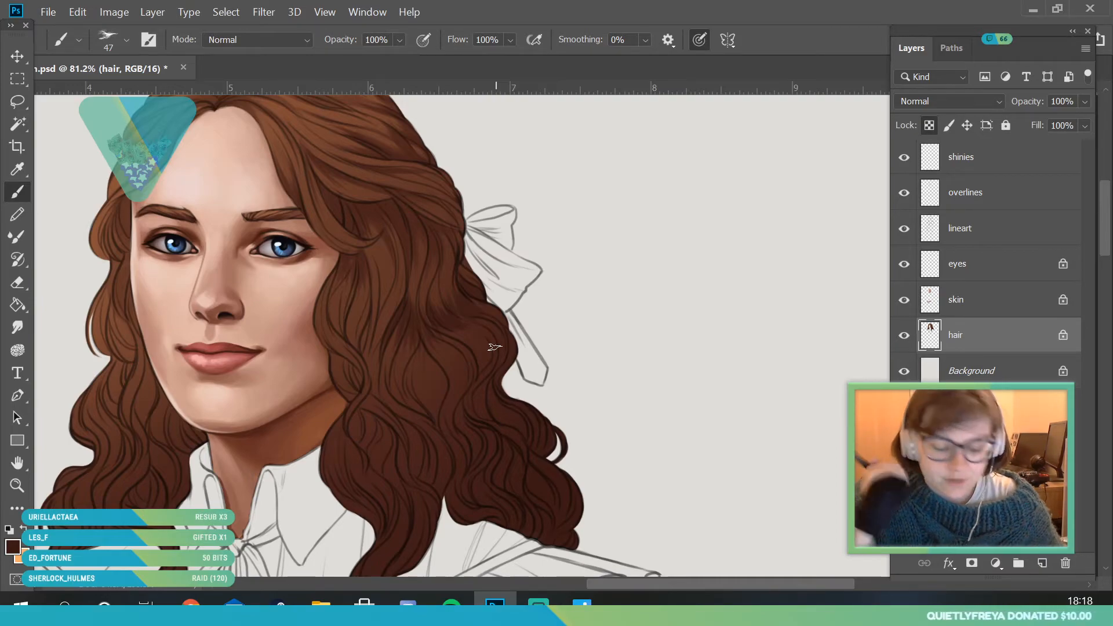
click(13, 546)
drag(902, 90, 896, 86)
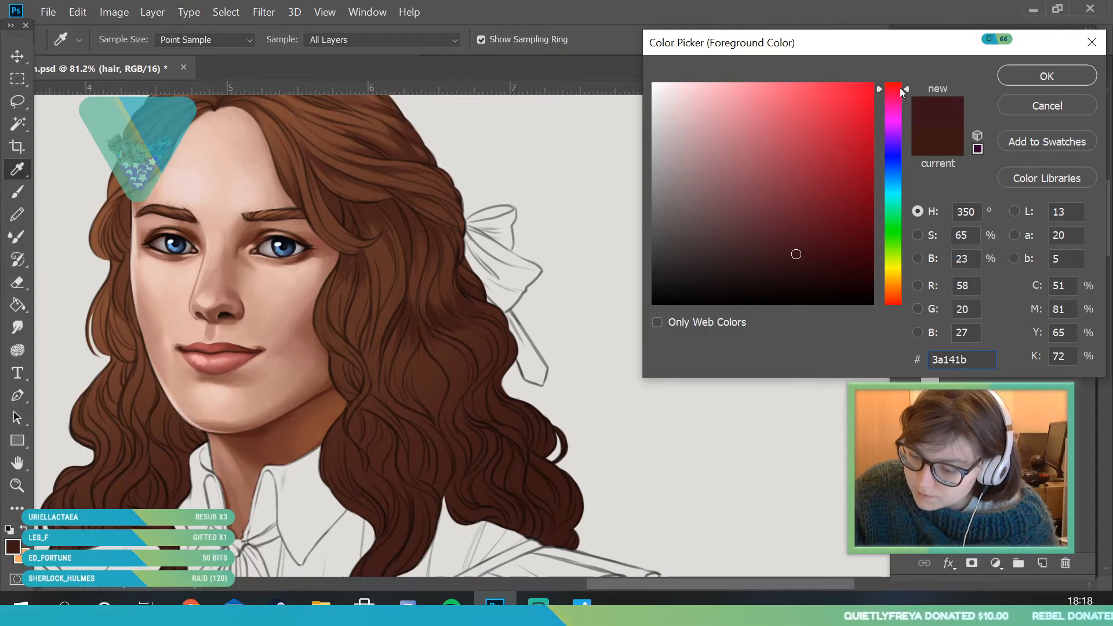
drag(703, 279, 690, 283)
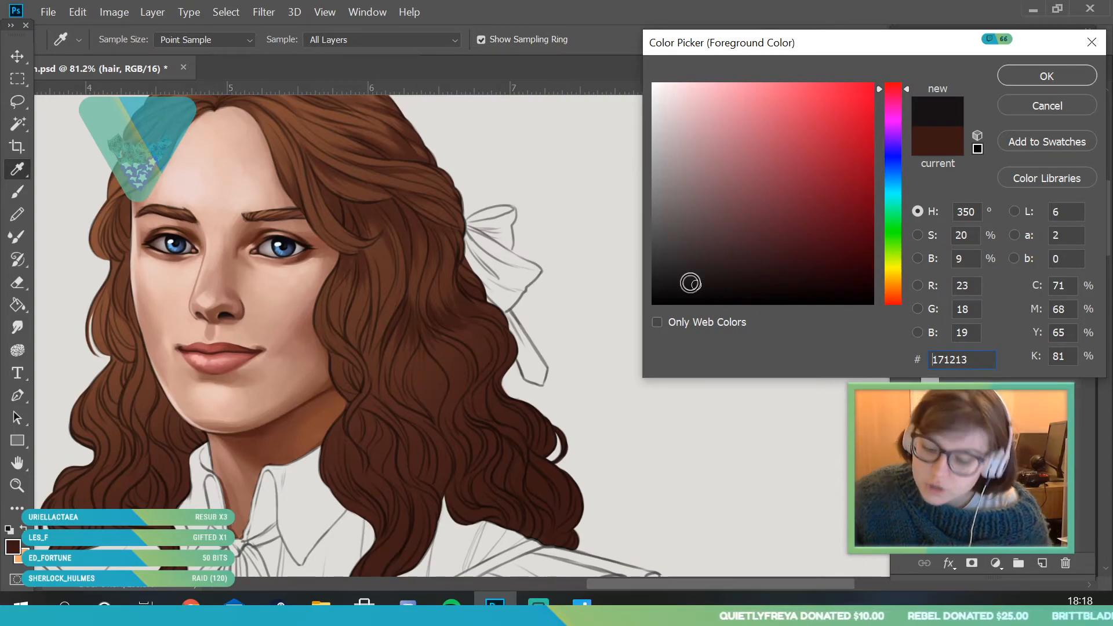
click(897, 110)
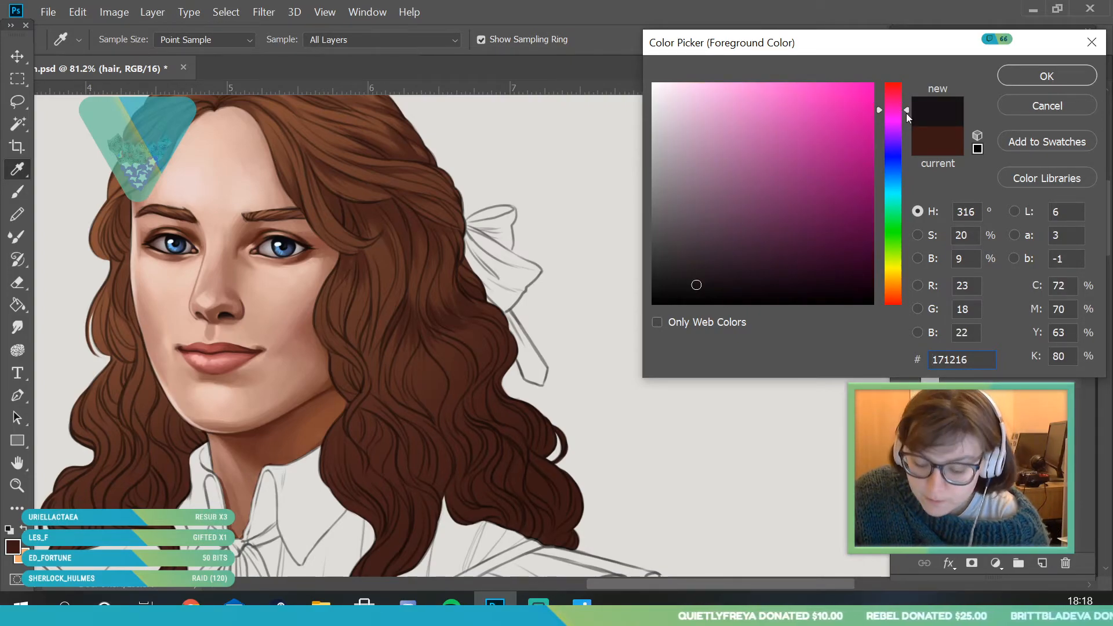
click(896, 85)
drag(701, 224, 691, 226)
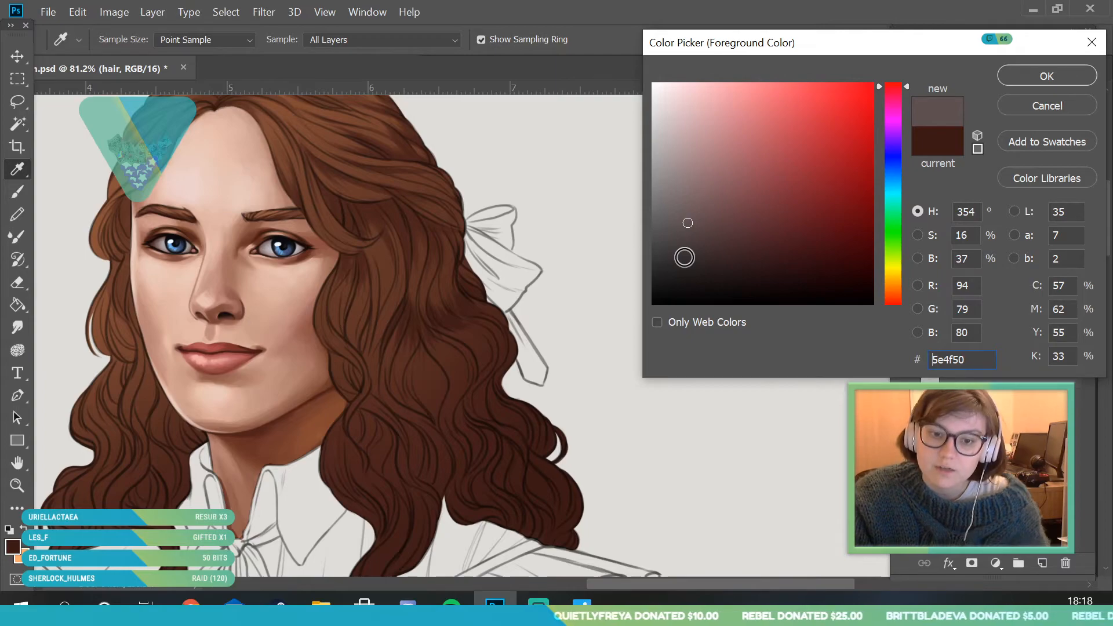
key(Return)
key(b)
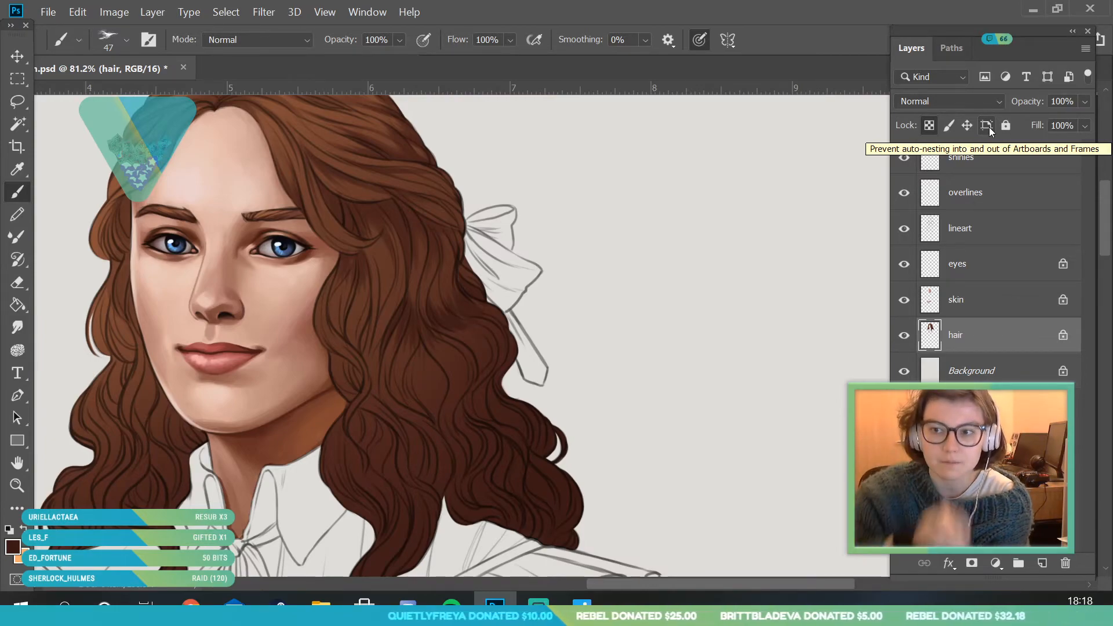
- Paint dark shadows between the strands of the long curls beside the neck, down to the shoulder ruffle
key(z)
drag(369, 260, 348, 388)
drag(406, 285, 446, 336)
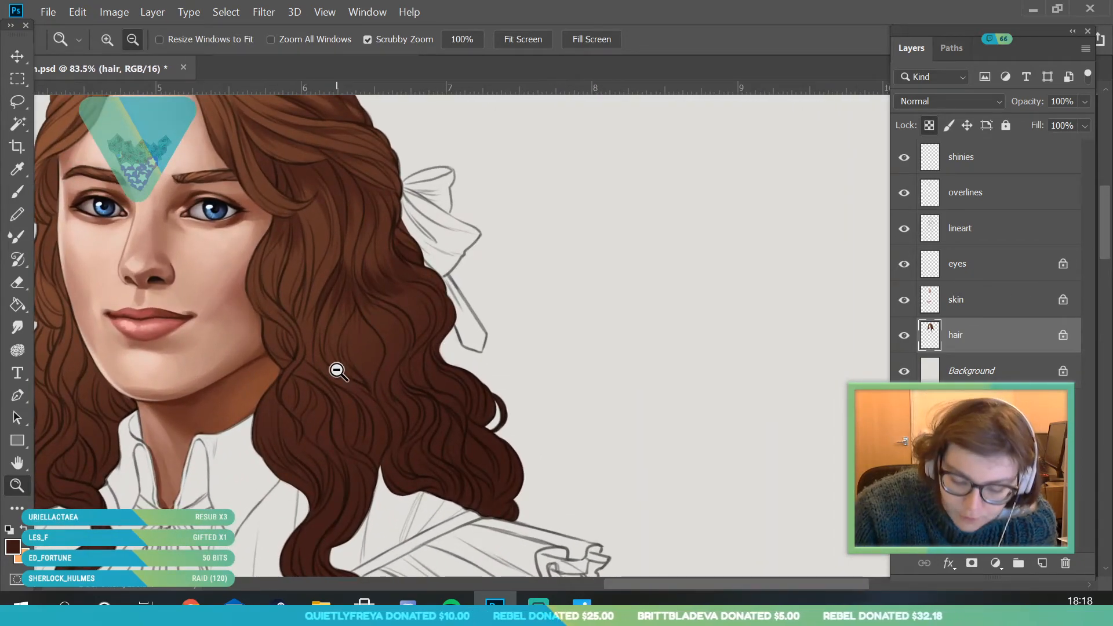
key(b)
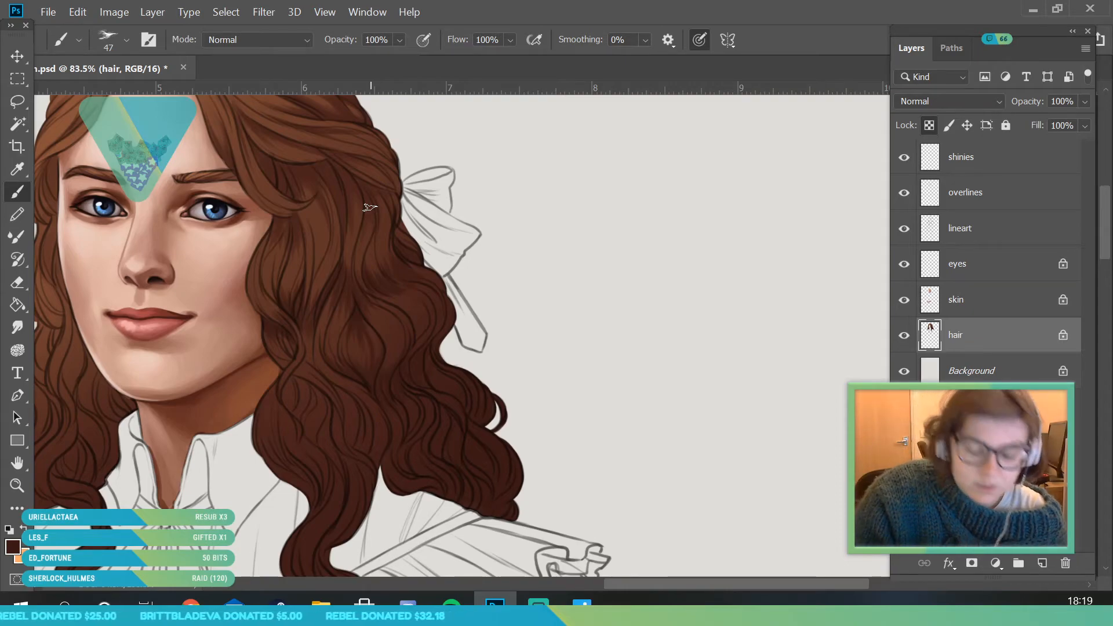
click(17, 486)
mouse_move(290, 227)
mouse_down()
mouse_move(341, 288)
mouse_move(383, 426)
mouse_up()
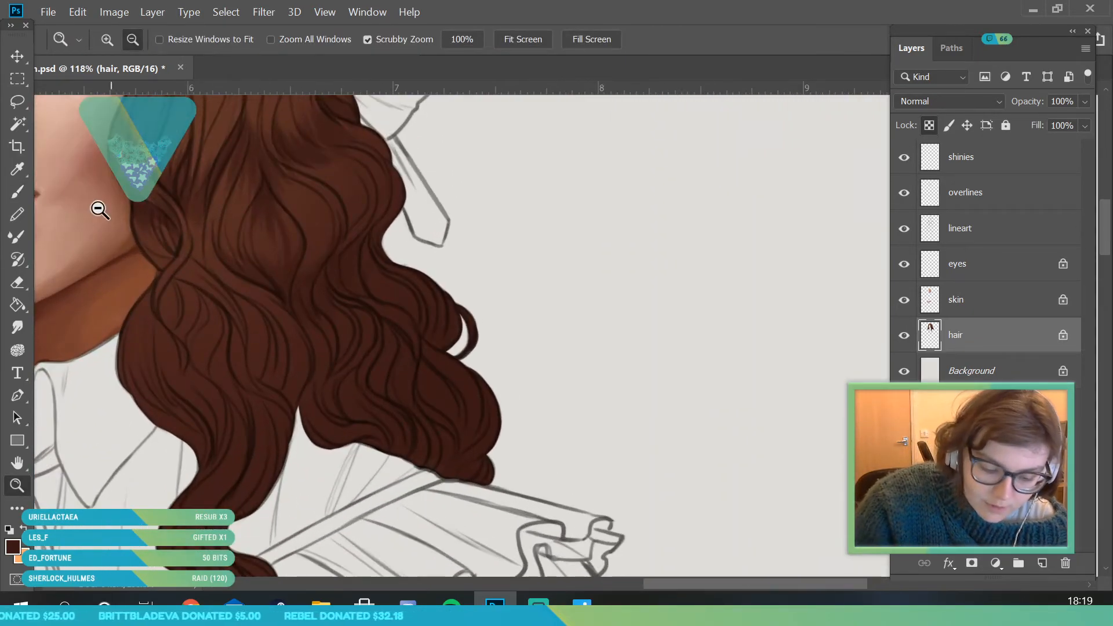
click(17, 192)
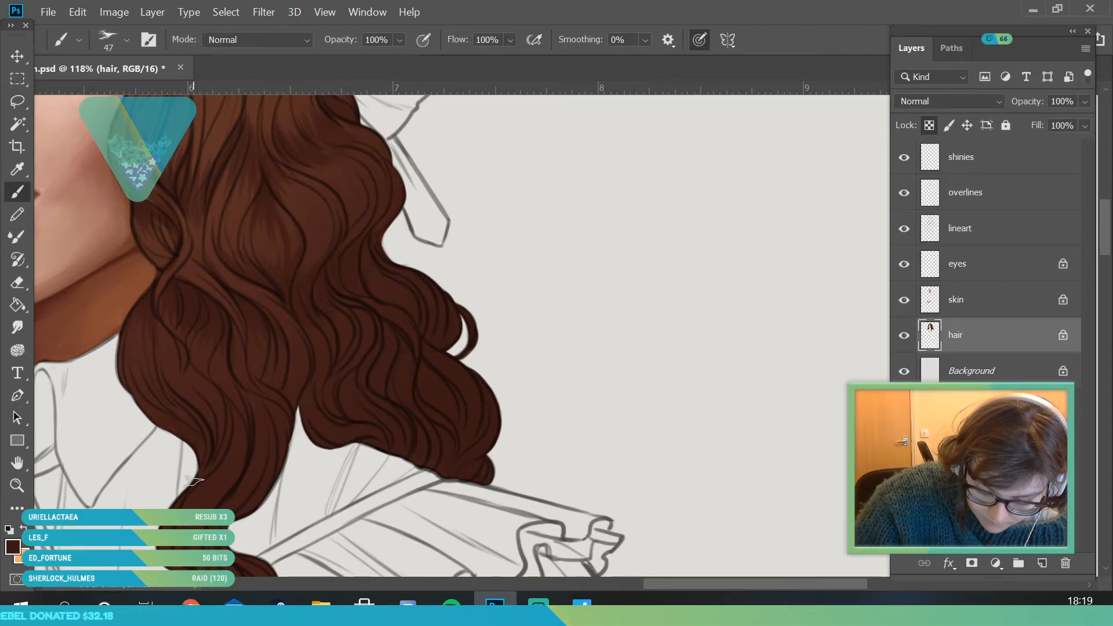
- Deepen the shadows between the strands of the hair framing the face with the same dark brown
click(17, 485)
drag(400, 443, 203, 461)
drag(390, 402, 441, 395)
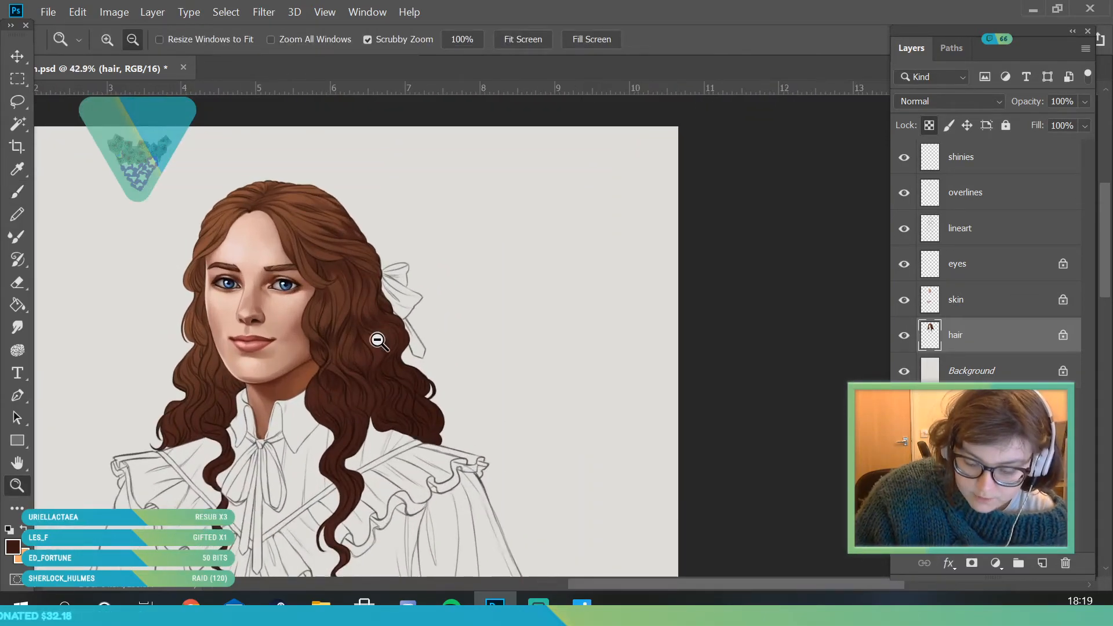
mouse_move(223, 318)
mouse_down()
mouse_move(257, 387)
mouse_move(472, 360)
mouse_up()
click(27, 183)
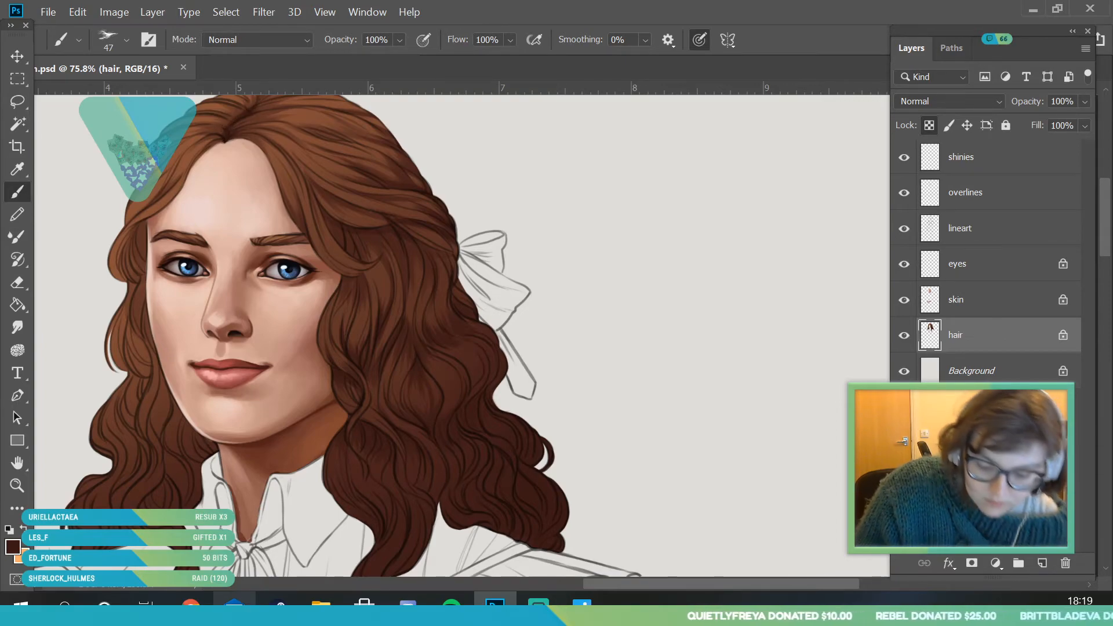
- Sample a brown from the curls behind the cheek and shade the narrow curls on the far side of the face
drag(372, 284, 291, 335)
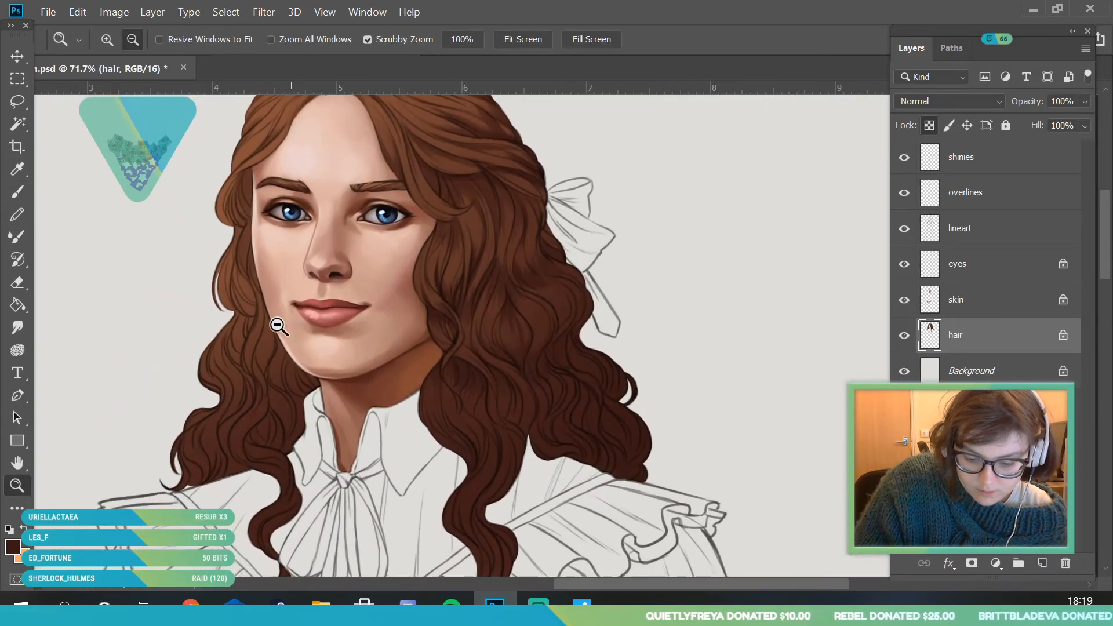
click(496, 277)
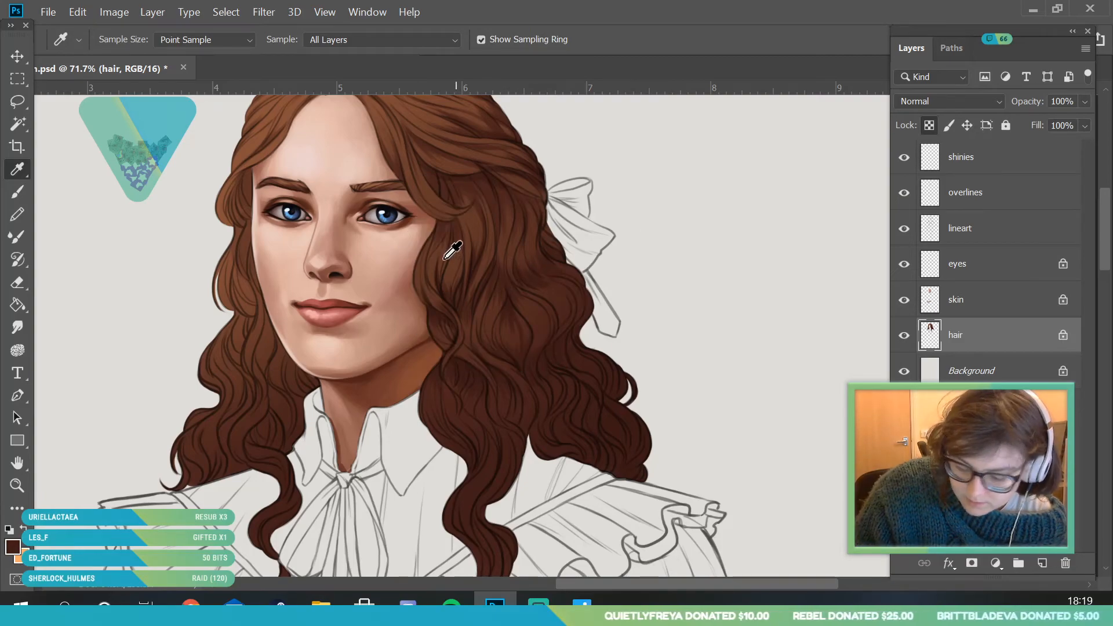
click(18, 485)
drag(145, 342, 168, 341)
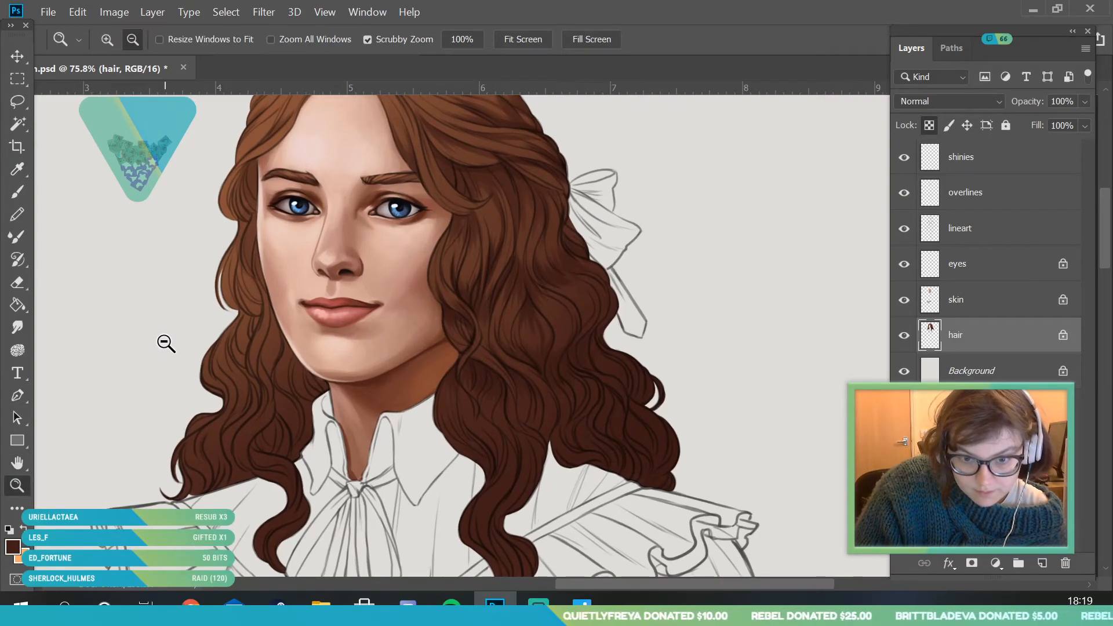
key(b)
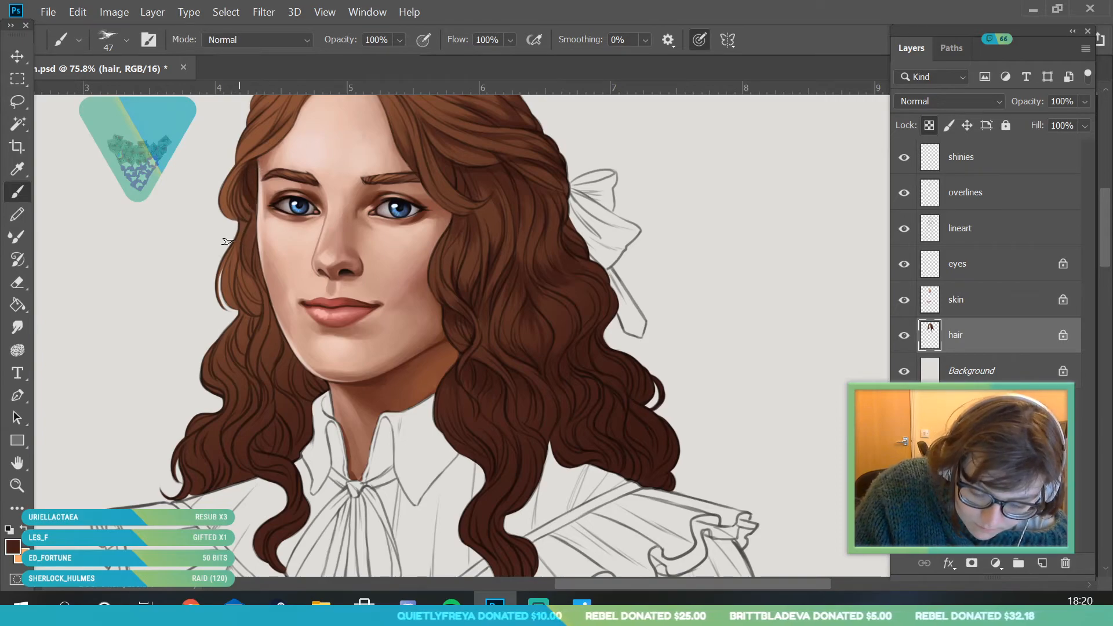
drag(240, 220, 234, 269)
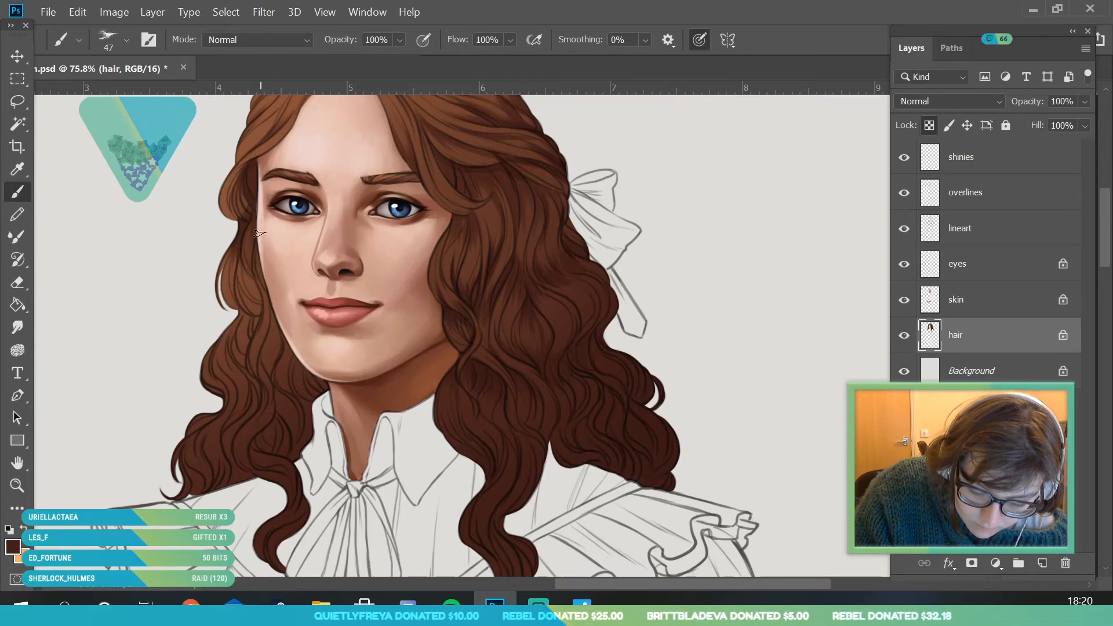
drag(269, 298, 254, 364)
drag(273, 324, 263, 355)
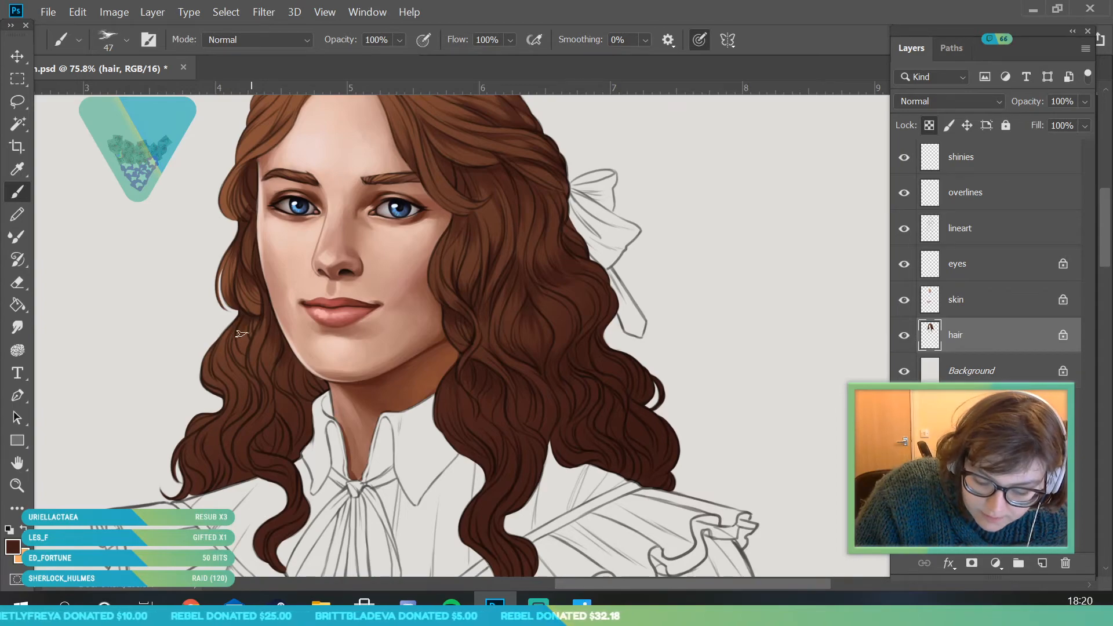
mouse_move(229, 407)
mouse_down()
mouse_move(231, 417)
mouse_move(230, 389)
mouse_move(260, 393)
mouse_up()
drag(251, 347, 249, 371)
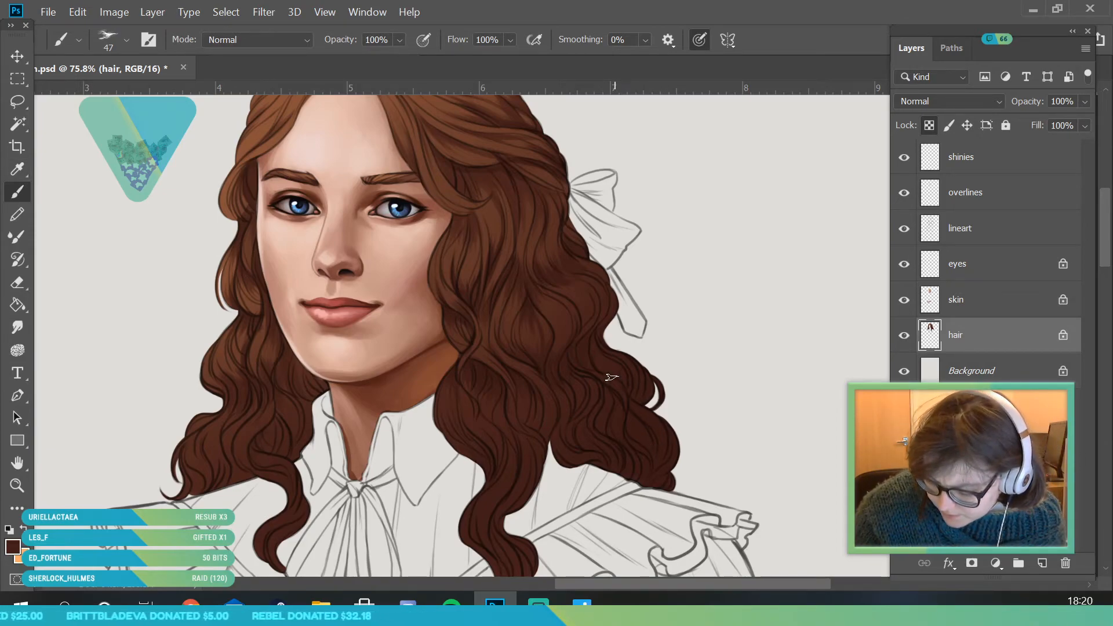
- Sample a darker brown from the lowest curls above the shoulder and darken the strands in the lower hair
key(i)
click(479, 376)
click(639, 434)
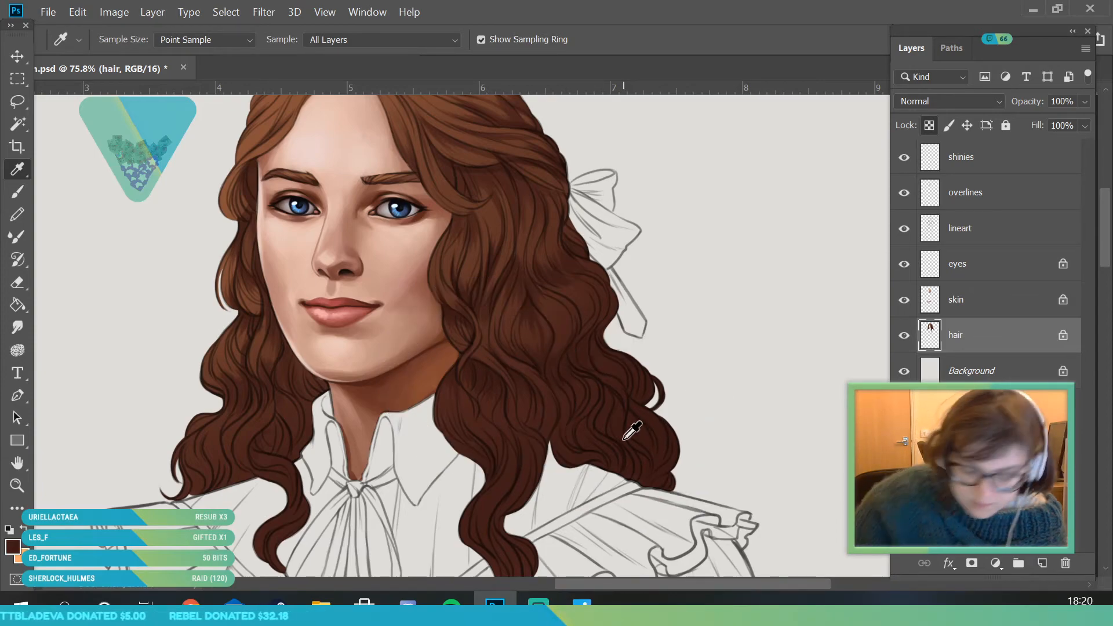
key(b)
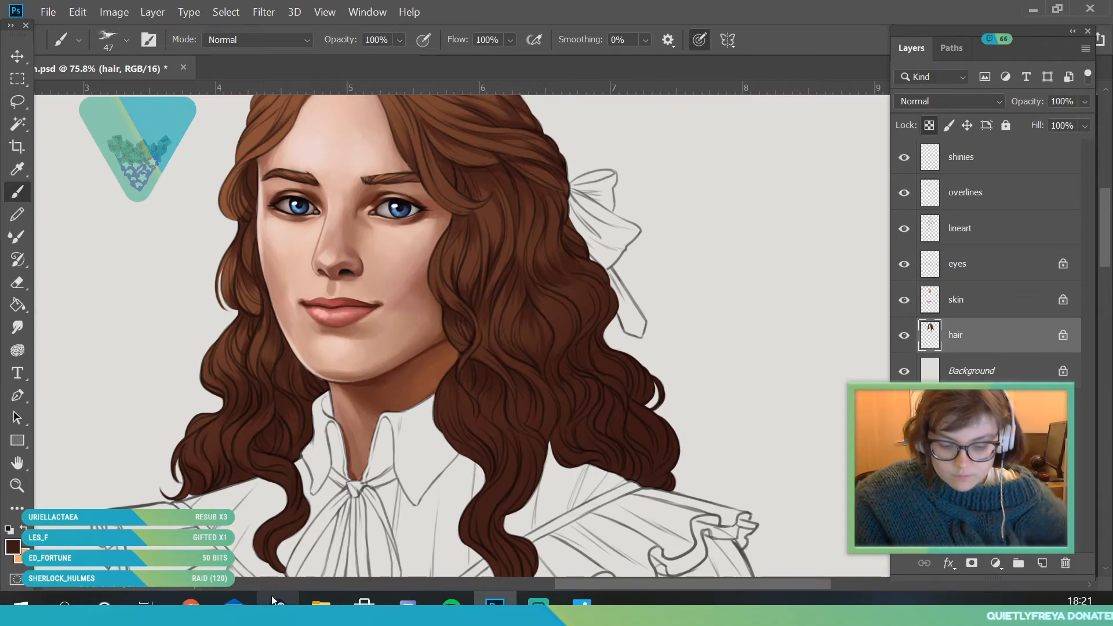
- Sample the dark brown at the tips of the shoulder curls and set the foreground colour to the deeper 250c0c
click(17, 486)
drag(307, 348, 402, 412)
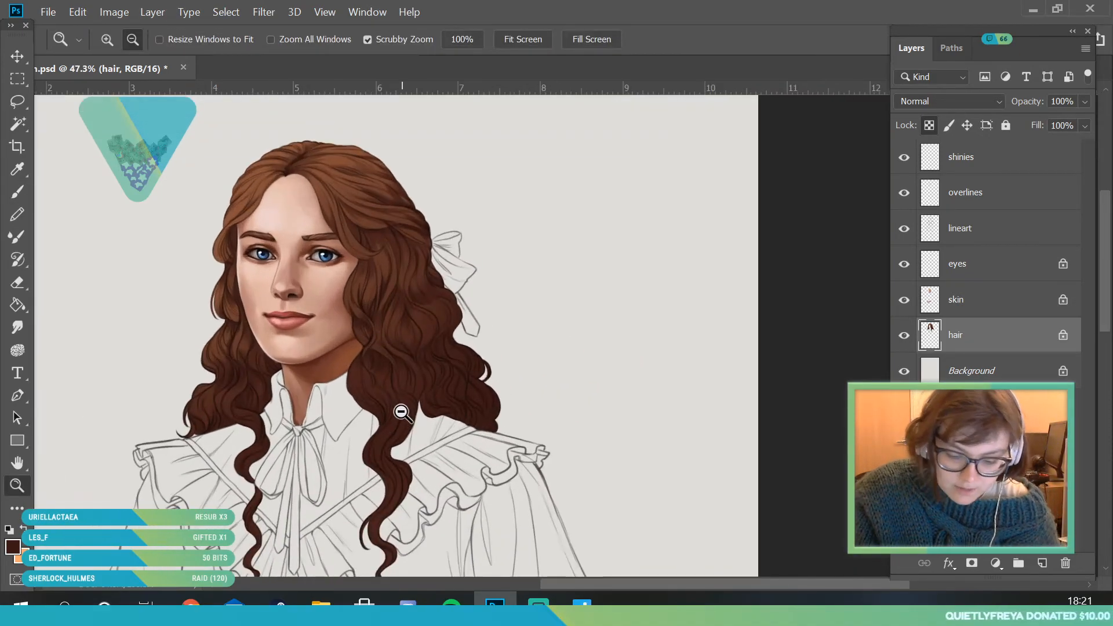
drag(371, 331, 328, 269)
drag(349, 416, 405, 410)
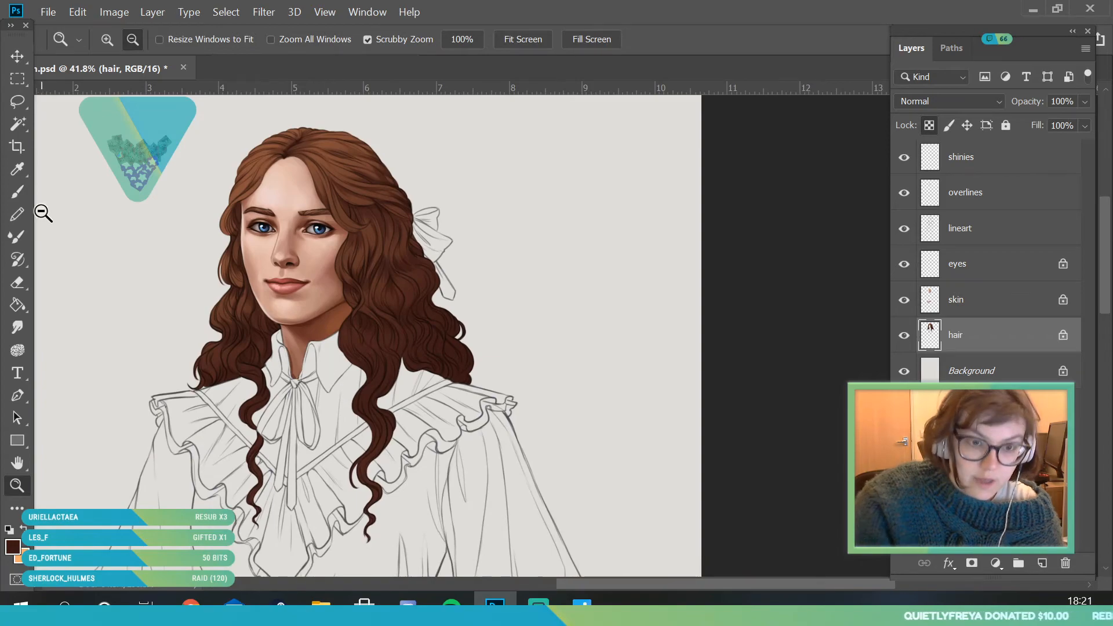
click(17, 169)
click(462, 381)
click(16, 545)
drag(798, 254, 803, 272)
click(899, 304)
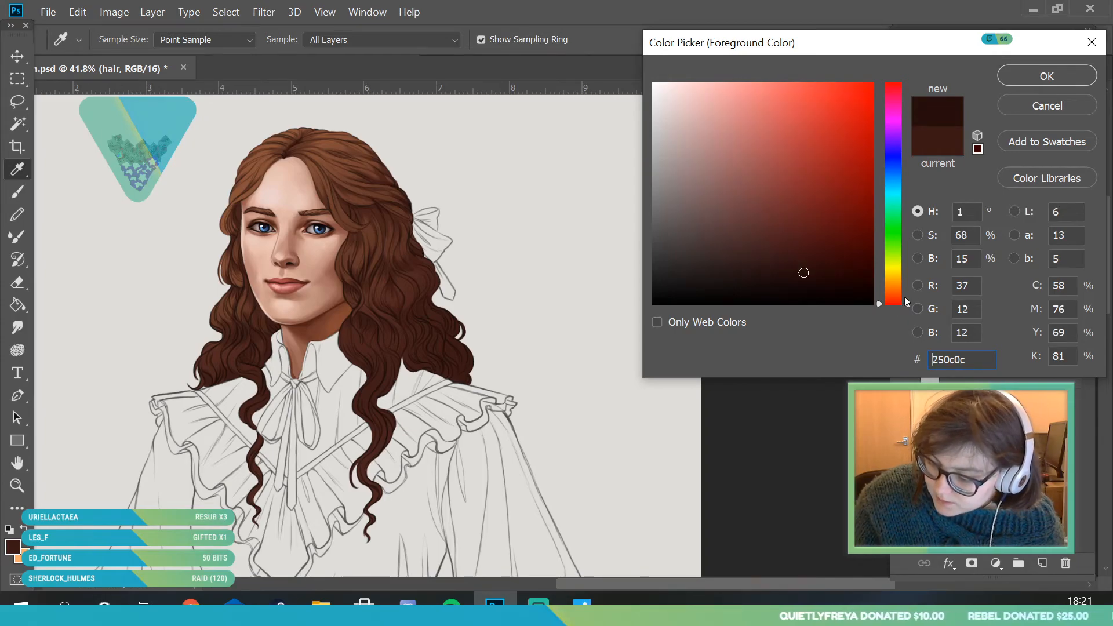
click(1034, 82)
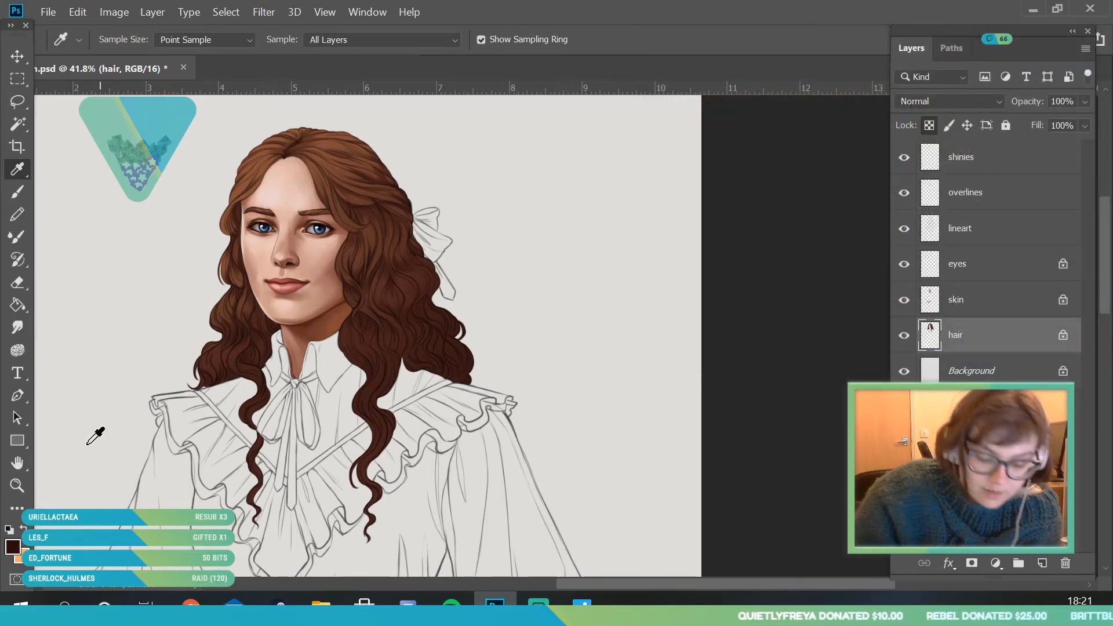
- Paint the deepest shadows between the strands of the thick curl falling beside the collar
key(z)
drag(397, 396, 447, 460)
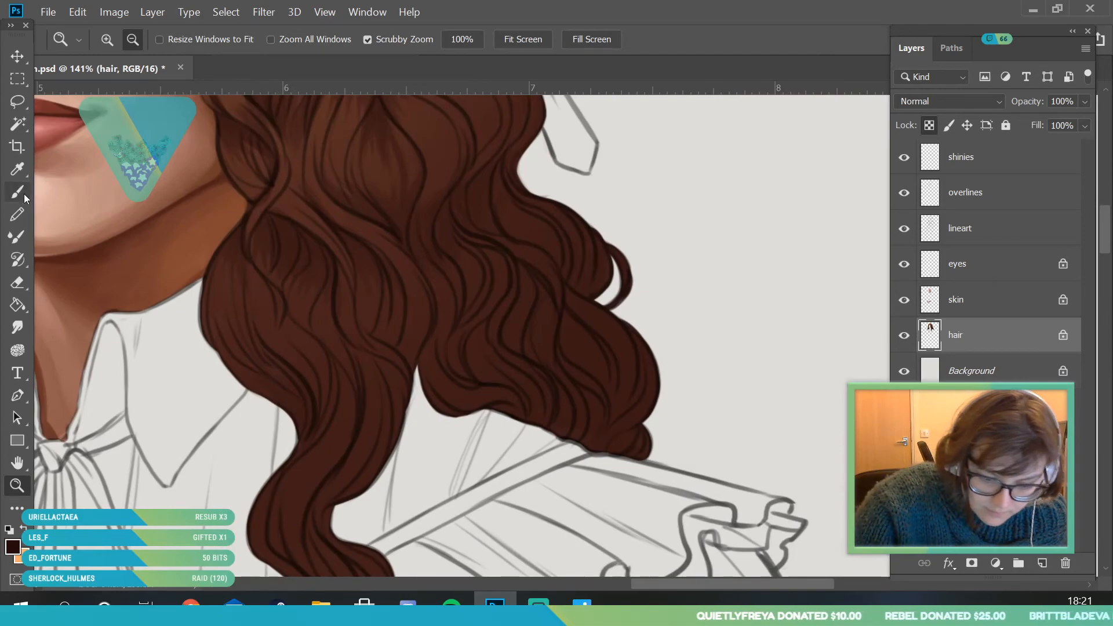
key(b)
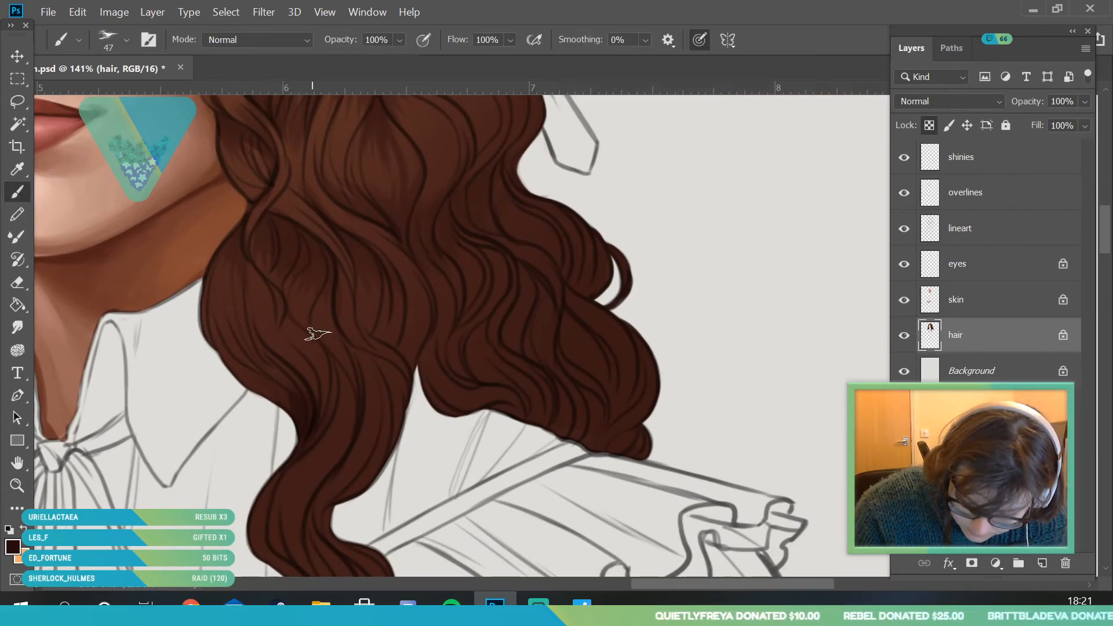
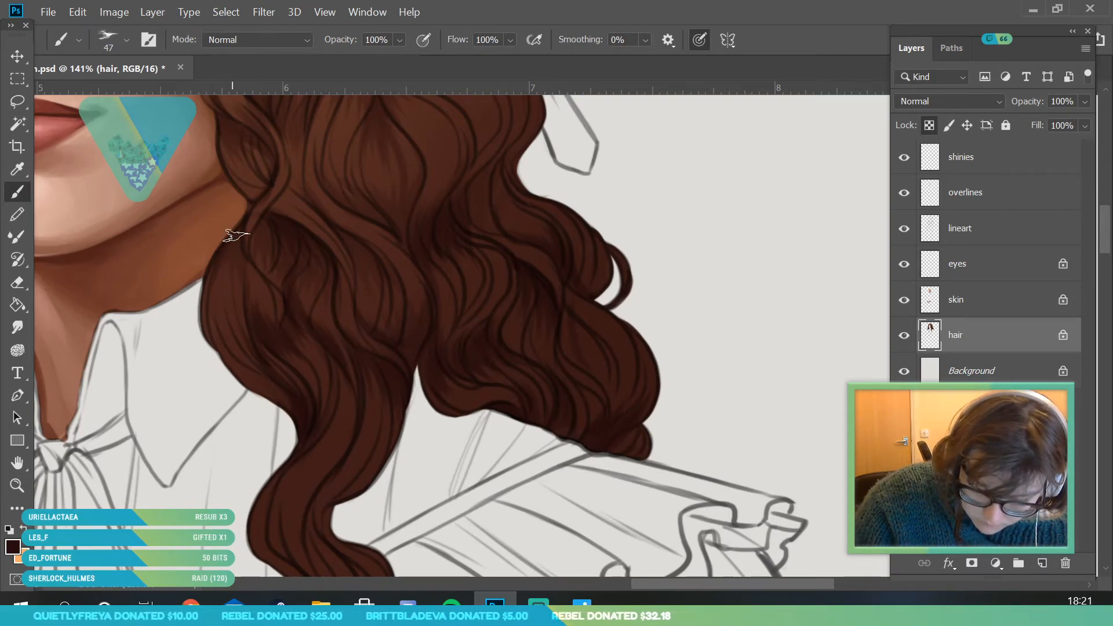
- Paint dark brown shading strokes into the long wavy lock hanging right of the neck bow on the hair layer
key(z)
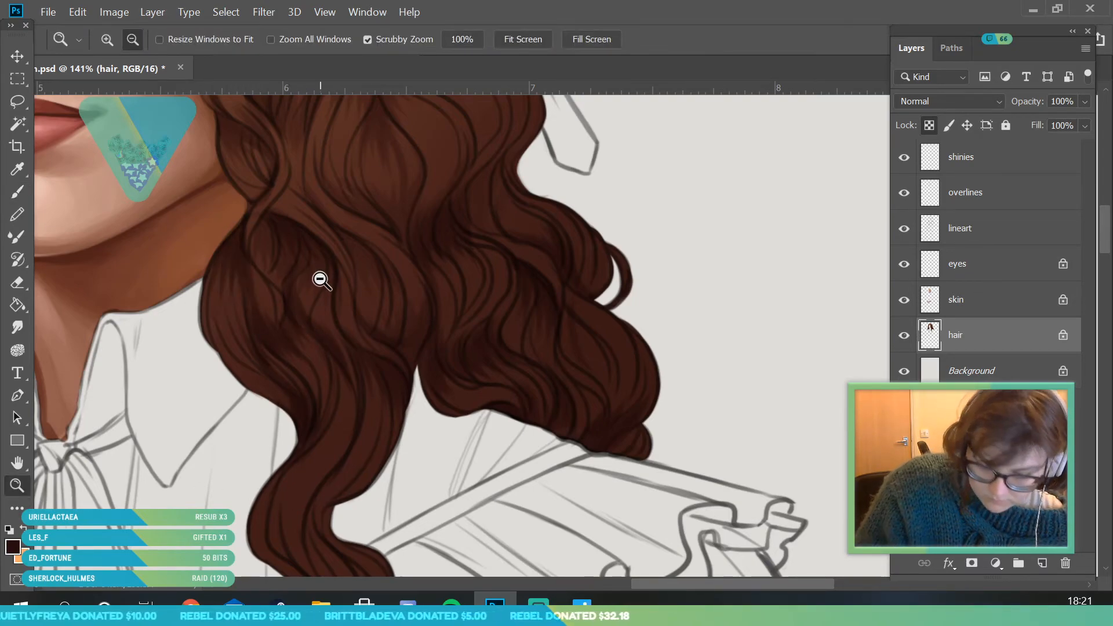
drag(320, 276, 243, 284)
drag(344, 374, 412, 360)
key(b)
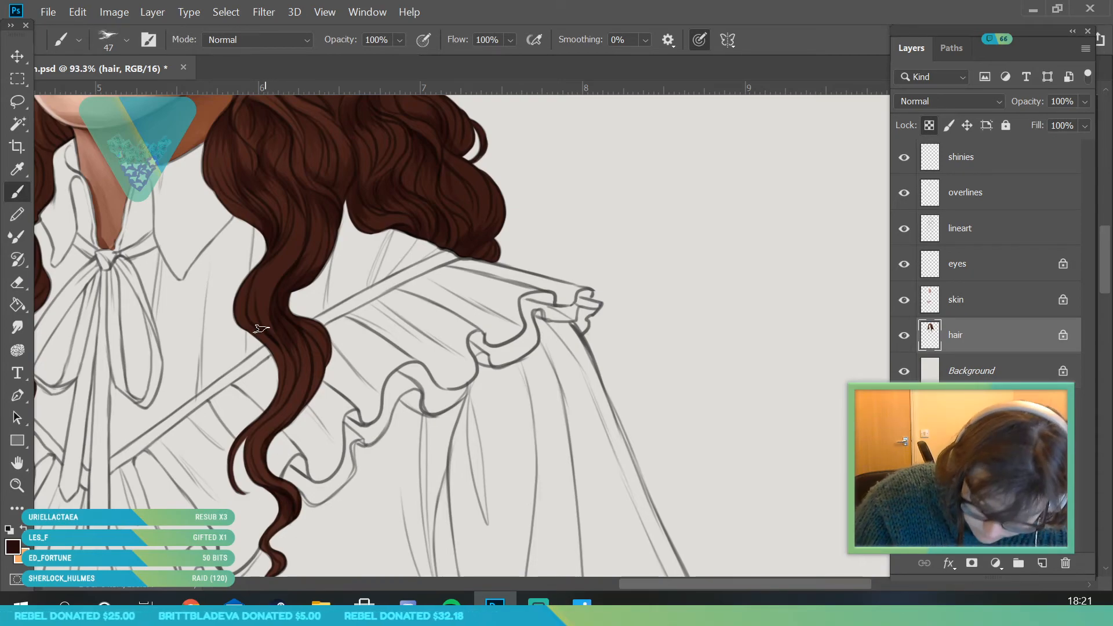
drag(253, 338, 283, 378)
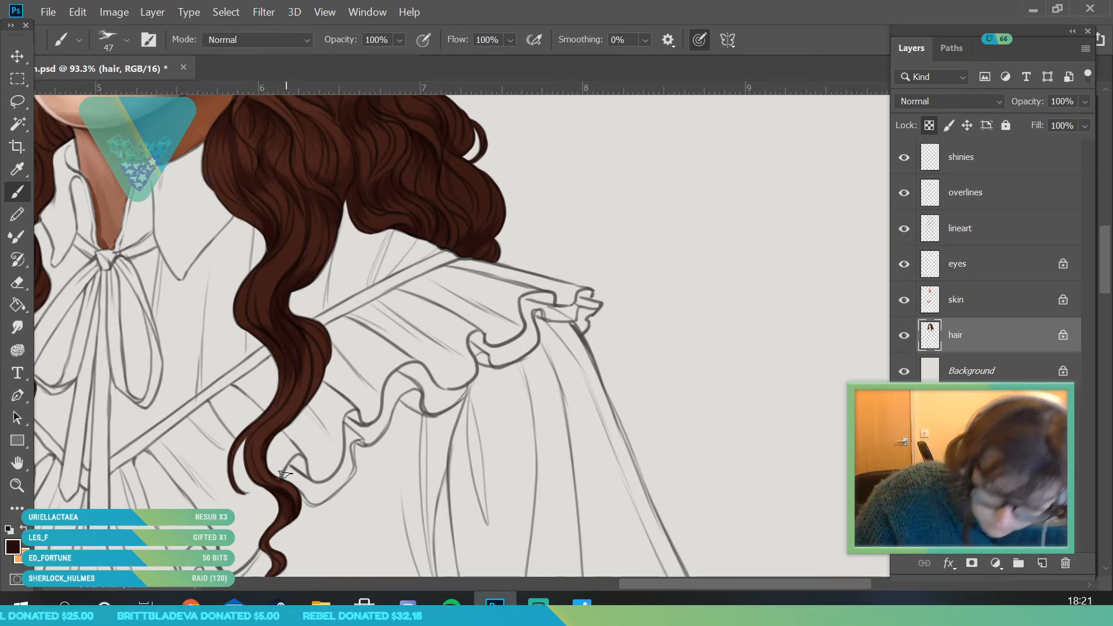
- Paint dark brown shading into the thin wavy lock hanging left of the neck bow
click(17, 486)
drag(330, 266, 303, 518)
drag(236, 273, 248, 386)
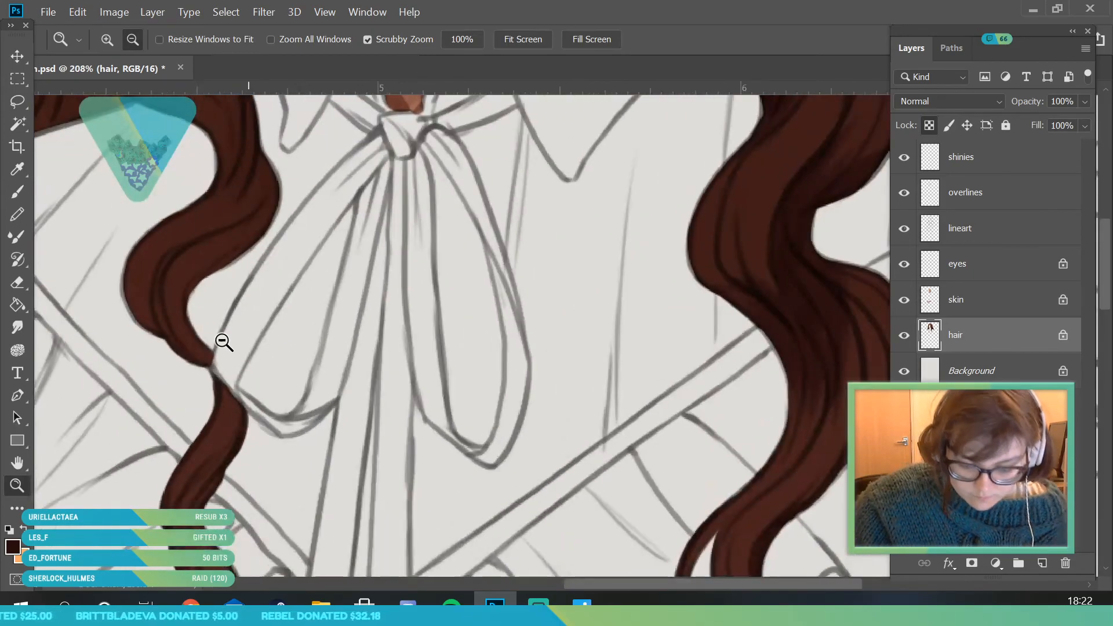
click(20, 192)
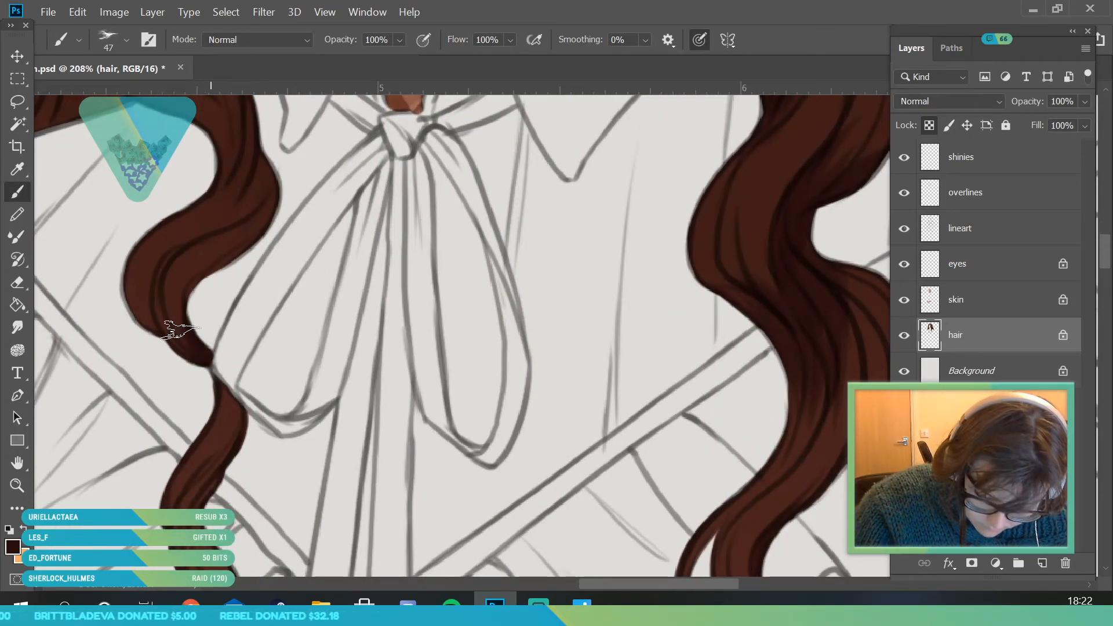
drag(233, 400, 246, 444)
- Deepen the dark shading in the curls resting on the shoulder left of the collar
click(18, 486)
drag(202, 316, 149, 417)
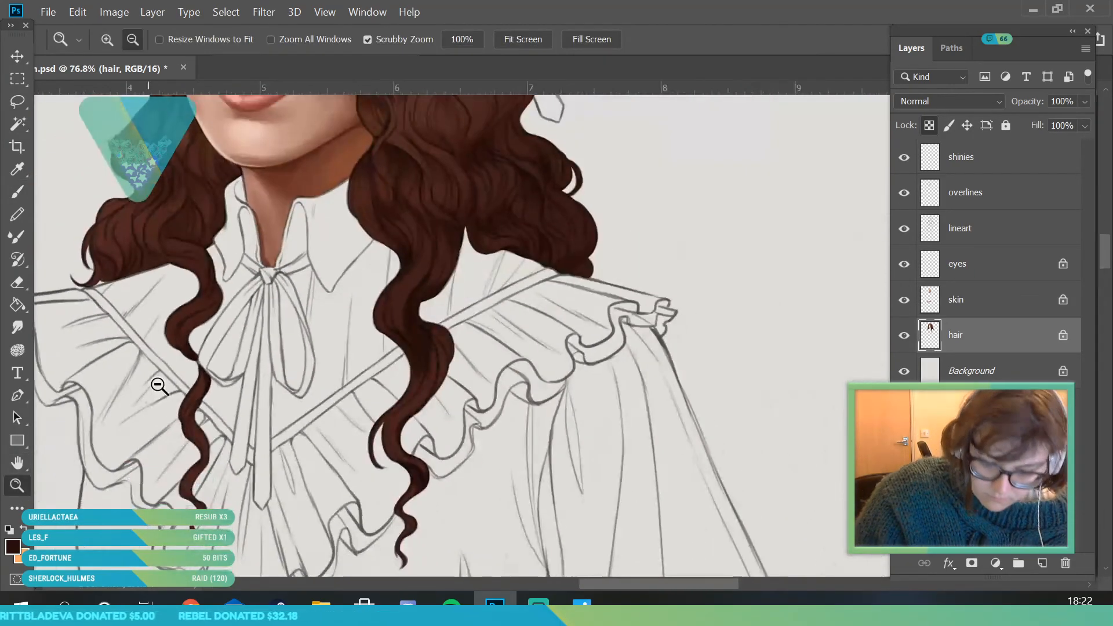
drag(179, 220, 202, 272)
click(22, 197)
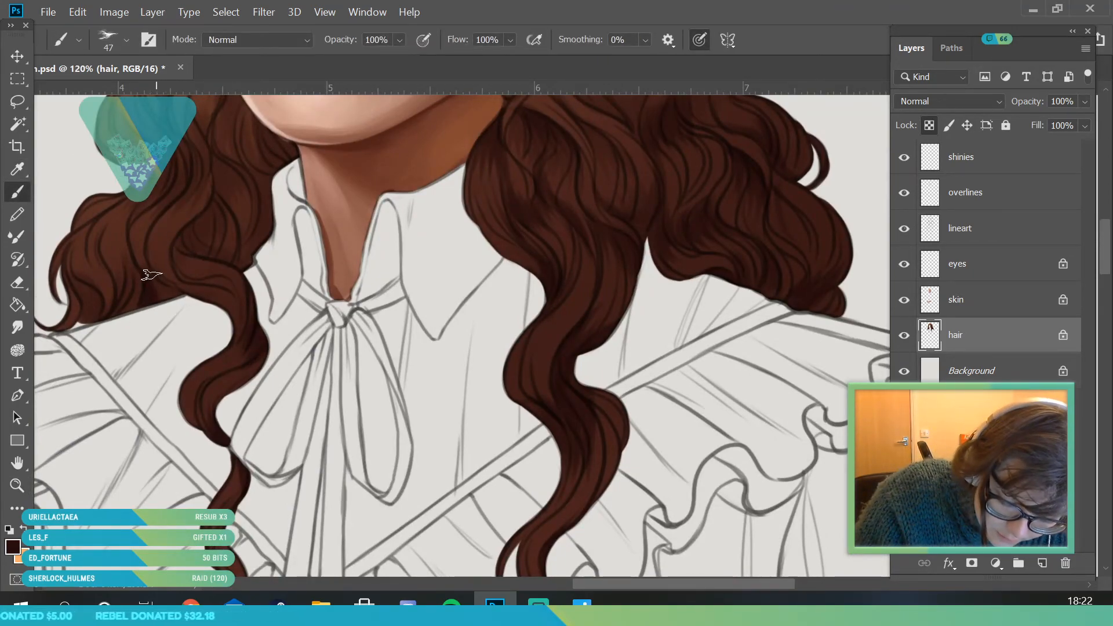
drag(132, 260, 82, 335)
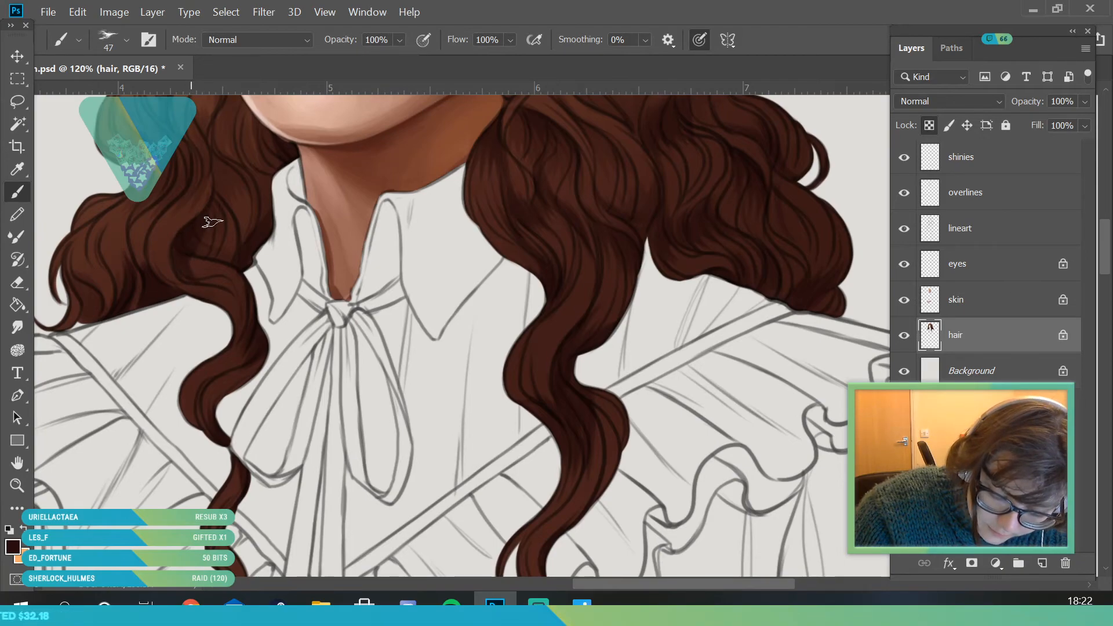
- Sample a lighter reddish brown from the hair above the forehead as the painting colour
key(z)
drag(251, 311, 286, 509)
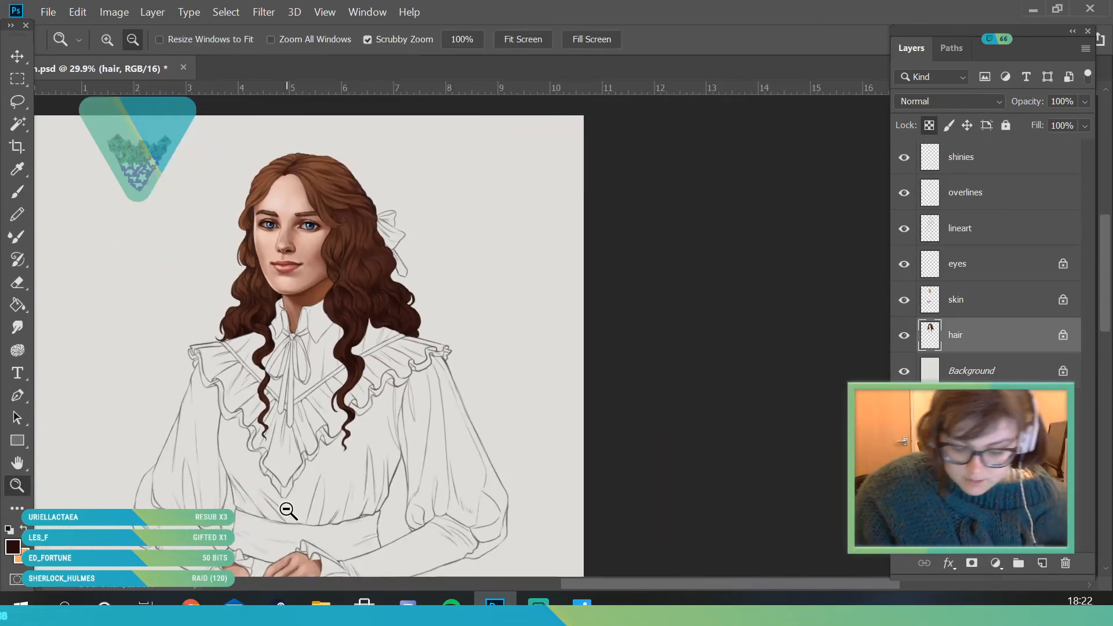
drag(434, 395, 452, 497)
drag(381, 348, 69, 144)
key(i)
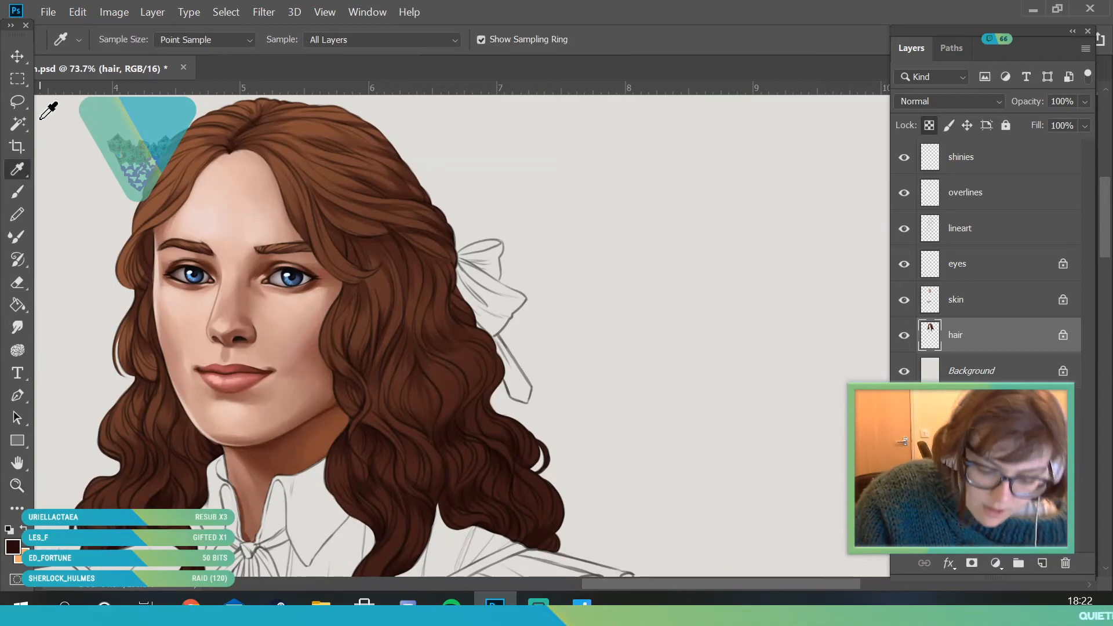
click(190, 179)
- Set the brush size to 25 and paint lighter brown highlights on the strands left of the cheek
click(23, 488)
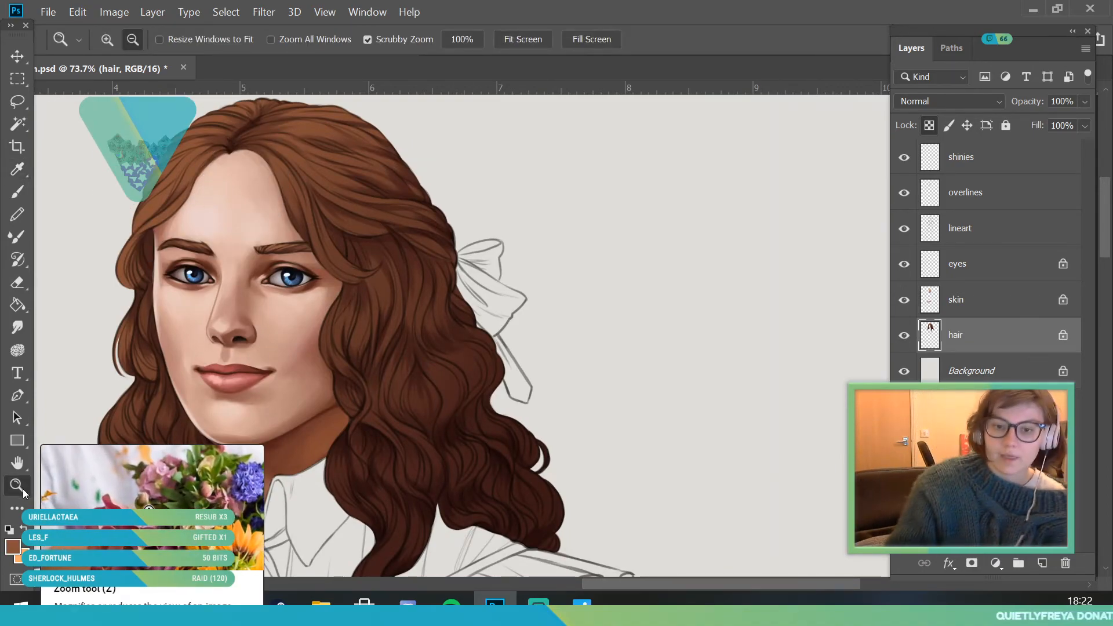
drag(365, 238, 315, 345)
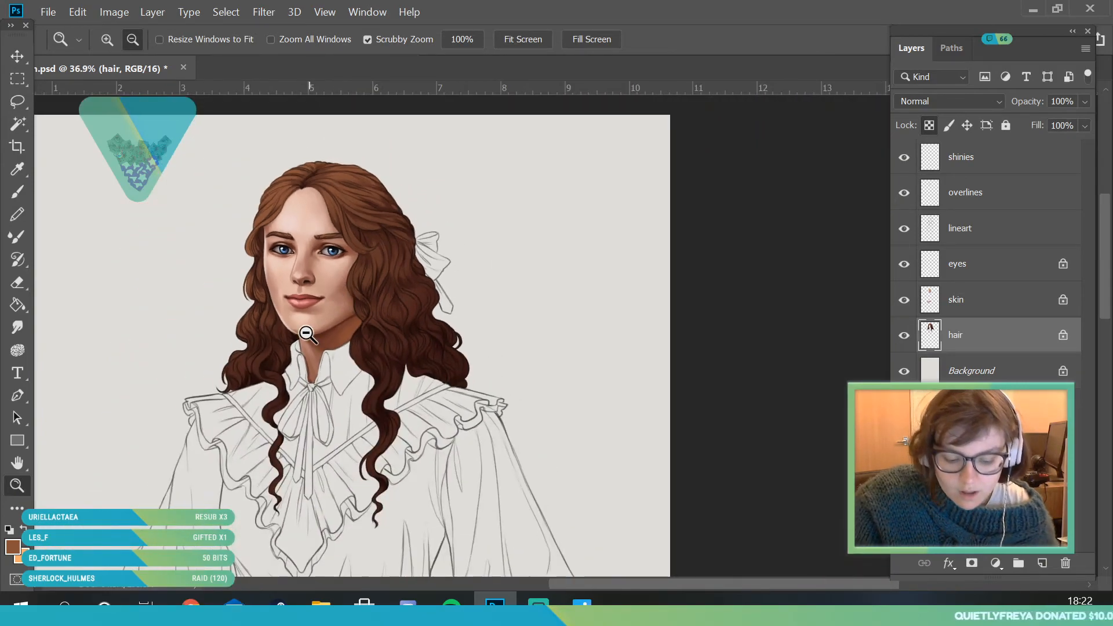
drag(267, 303, 303, 371)
drag(322, 270, 320, 313)
drag(250, 248, 275, 265)
click(18, 192)
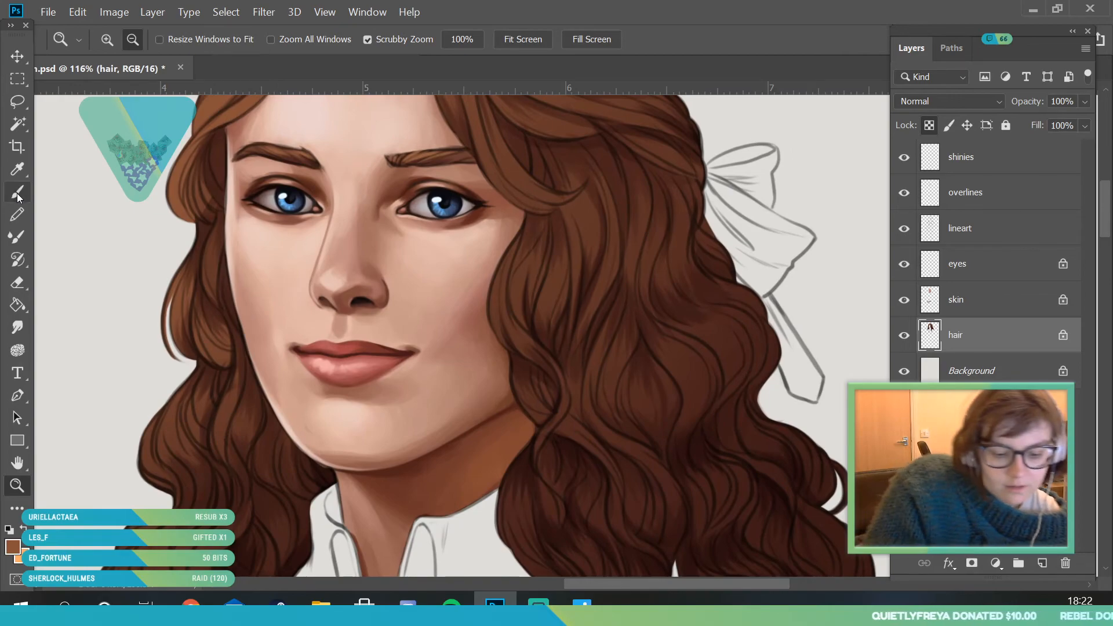
right_click(117, 72)
drag(117, 87, 111, 90)
click(300, 265)
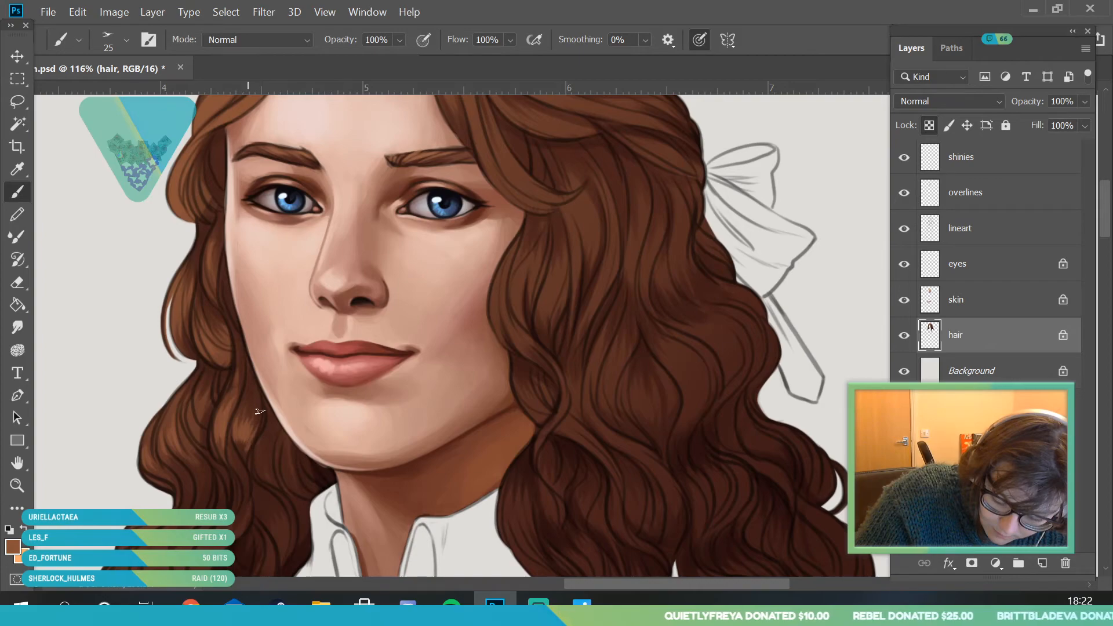
- Paint lighter brown highlights on the lower curls between the jaw and the left shoulder
click(18, 486)
click(213, 478)
click(213, 478)
click(297, 477)
click(290, 484)
click(266, 405)
key(b)
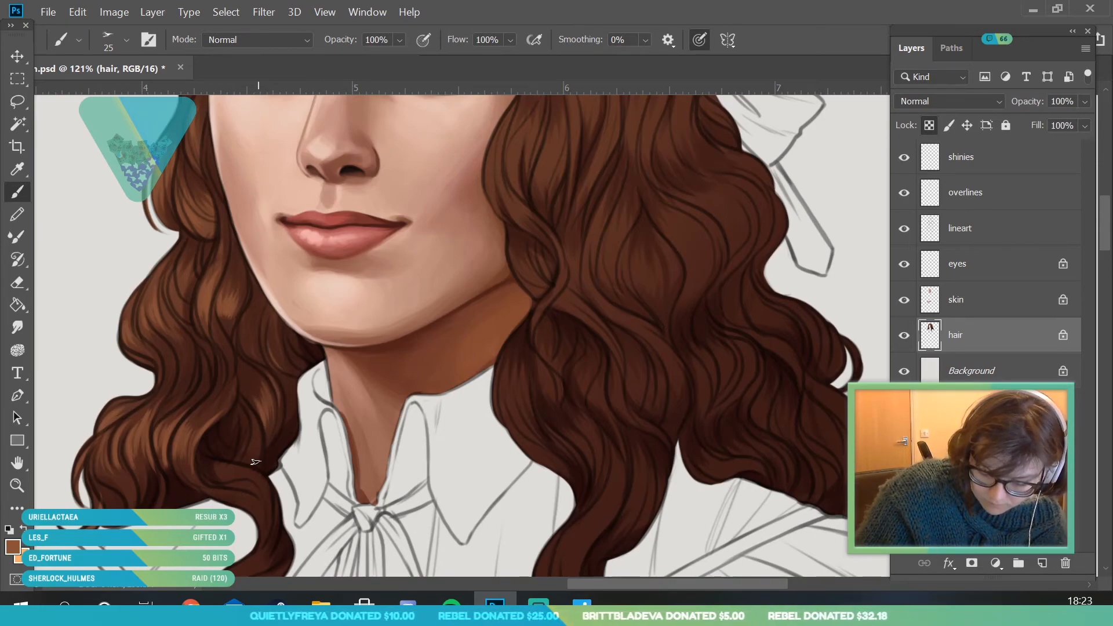
- Paint brown highlights along the bends of the wavy lock beside the left side of the neck bow
click(21, 486)
drag(298, 269, 333, 460)
drag(295, 344, 280, 377)
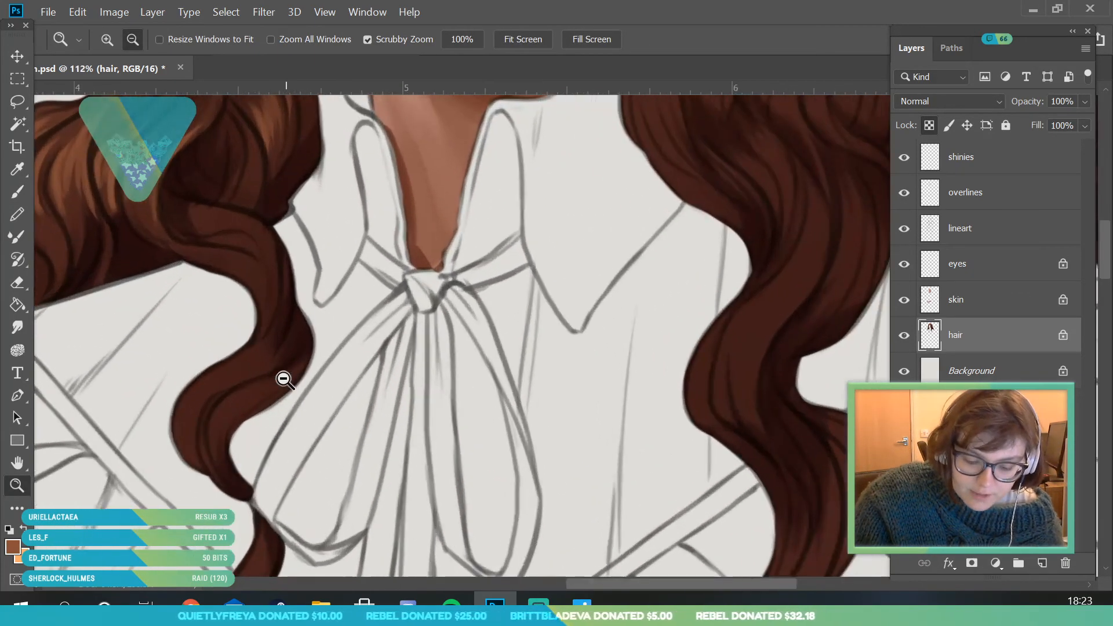
click(17, 191)
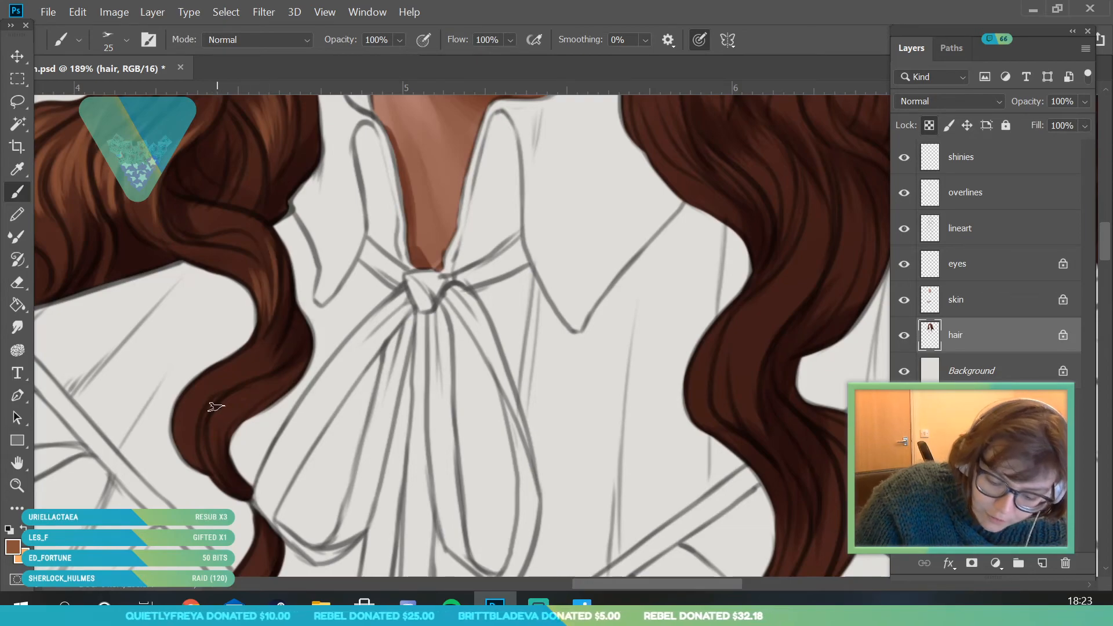
mouse_move(191, 393)
mouse_down()
mouse_move(172, 437)
mouse_move(198, 397)
mouse_move(209, 436)
mouse_move(224, 419)
mouse_up()
- Continue the brown highlights down the thin tail of the left lock over the ruffled collar
click(17, 486)
mouse_move(288, 400)
mouse_down()
mouse_move(255, 396)
mouse_move(293, 415)
mouse_up()
click(17, 191)
mouse_move(164, 360)
mouse_down()
mouse_move(197, 297)
mouse_move(204, 316)
mouse_up()
click(18, 485)
mouse_move(262, 426)
mouse_down()
mouse_move(238, 425)
mouse_move(273, 424)
mouse_up()
click(18, 192)
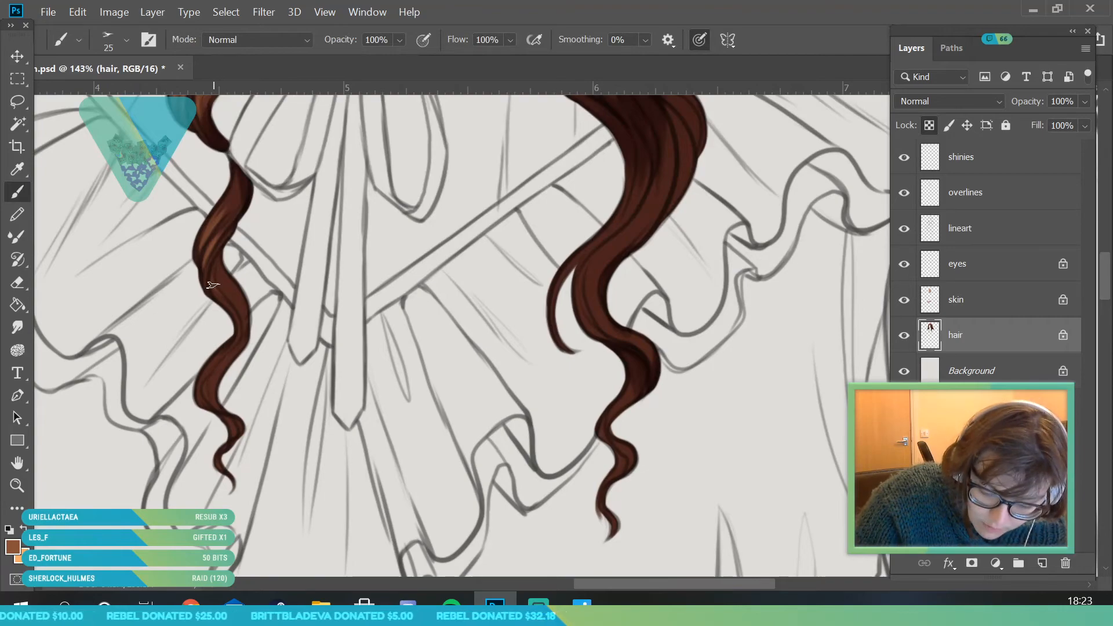
mouse_move(200, 401)
mouse_down()
mouse_move(210, 371)
mouse_move(229, 364)
mouse_move(214, 402)
mouse_move(165, 400)
mouse_up()
- Paint brown highlights on the bulging curl right of the neck and on the long lock below it
click(18, 486)
drag(312, 232, 380, 299)
click(22, 193)
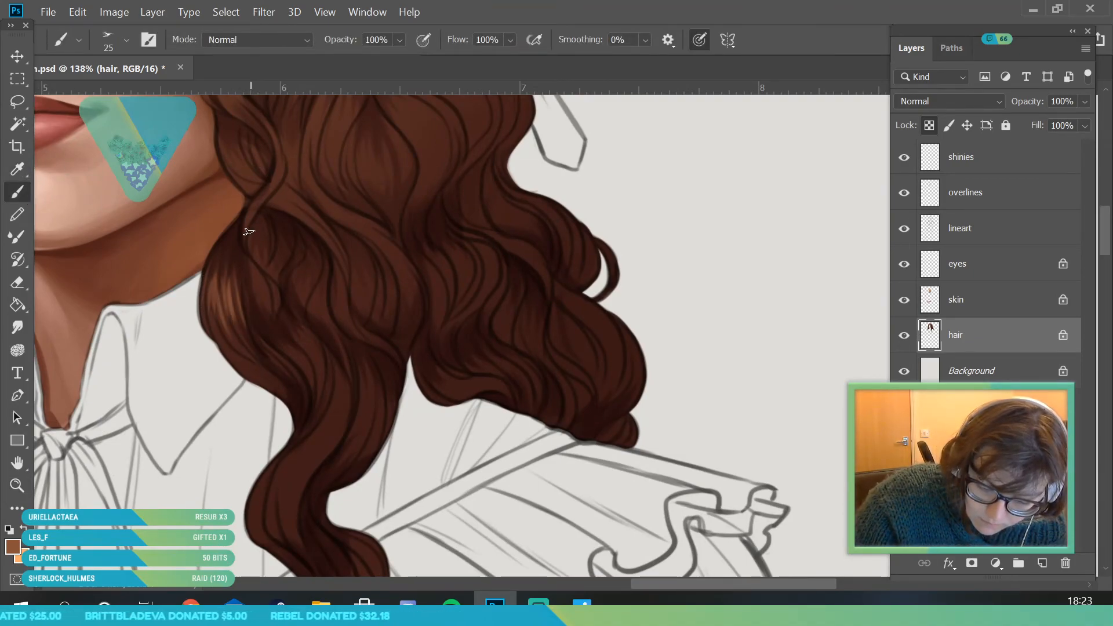
drag(271, 523, 283, 467)
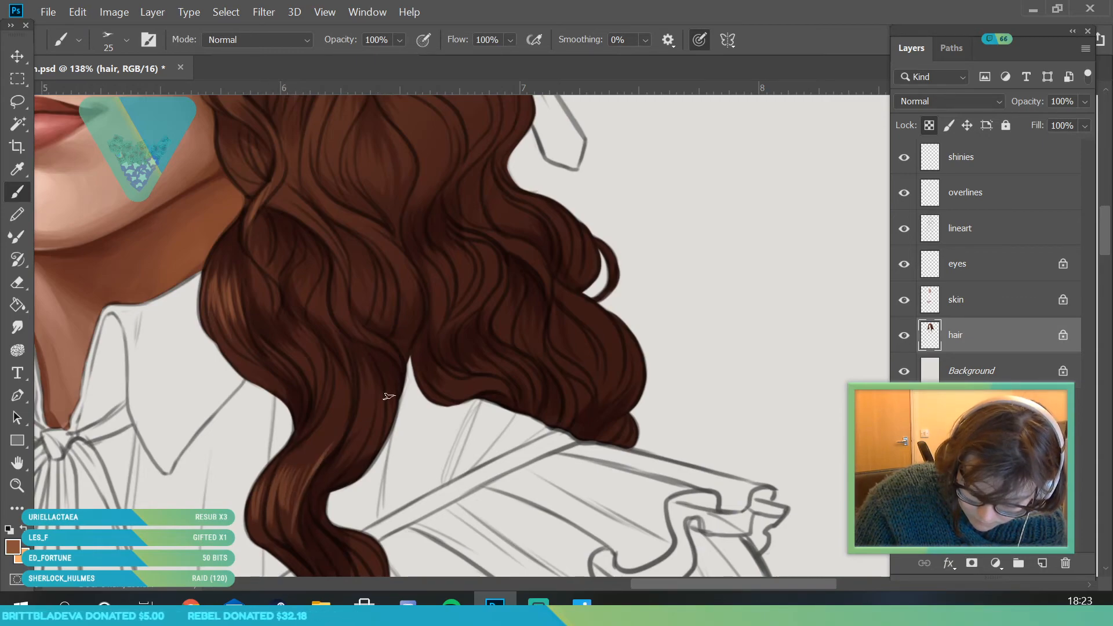
- Paint brown highlights on the upper waves right of the face, below the swept-back strands
click(18, 485)
drag(278, 307, 203, 307)
drag(276, 246, 316, 271)
click(26, 191)
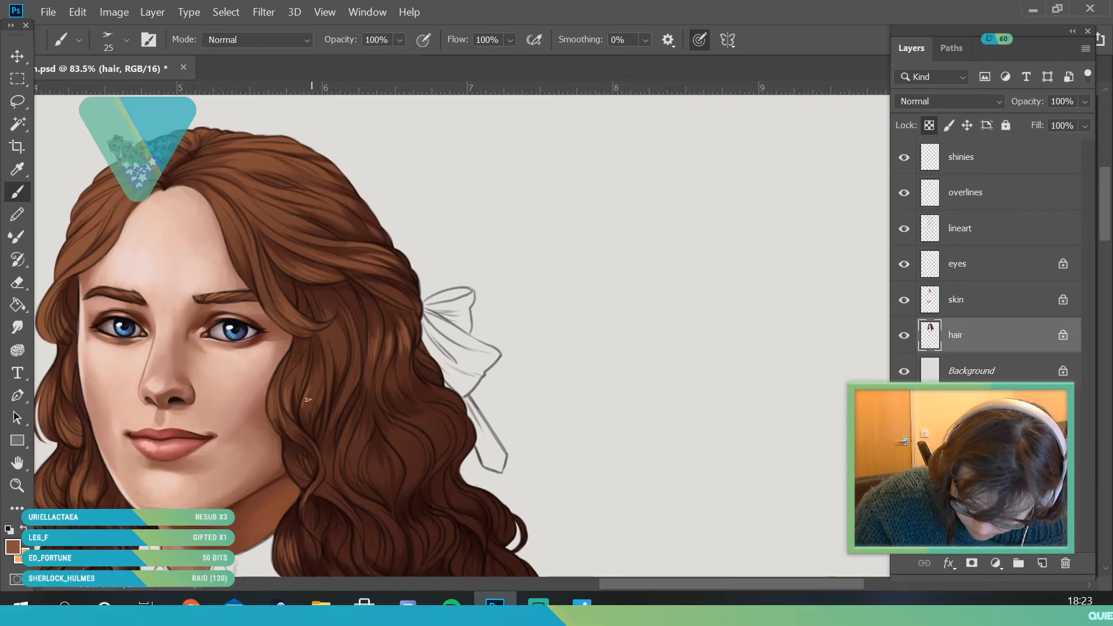
- Add brown highlights throughout the wavy hair mass between the right cheek and the right shoulder
key(z)
drag(264, 255, 107, 375)
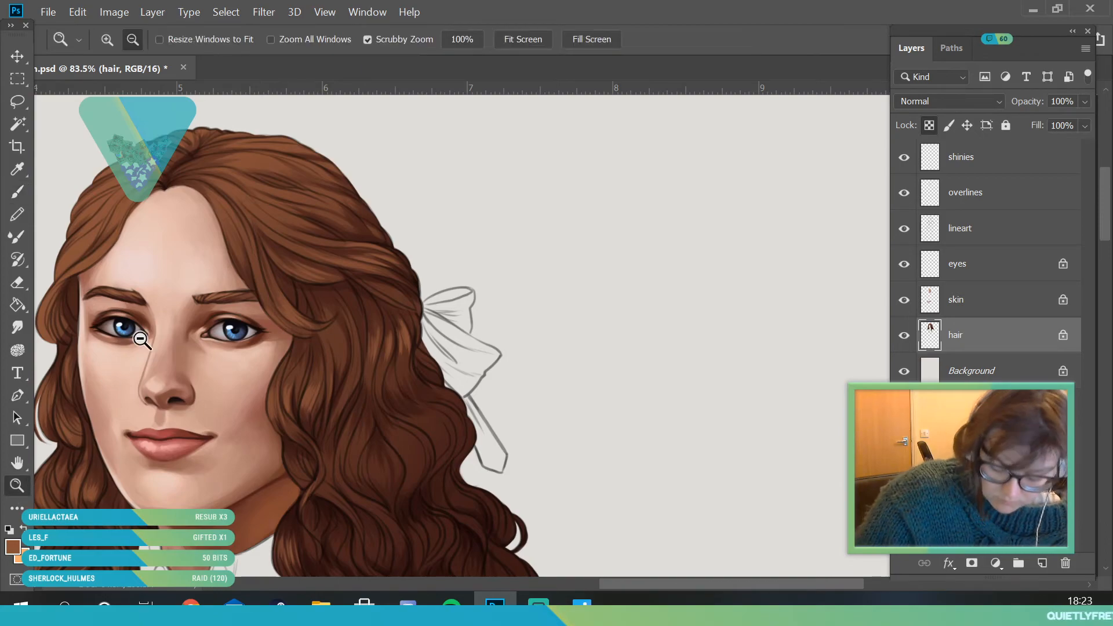
drag(335, 408, 487, 406)
click(26, 194)
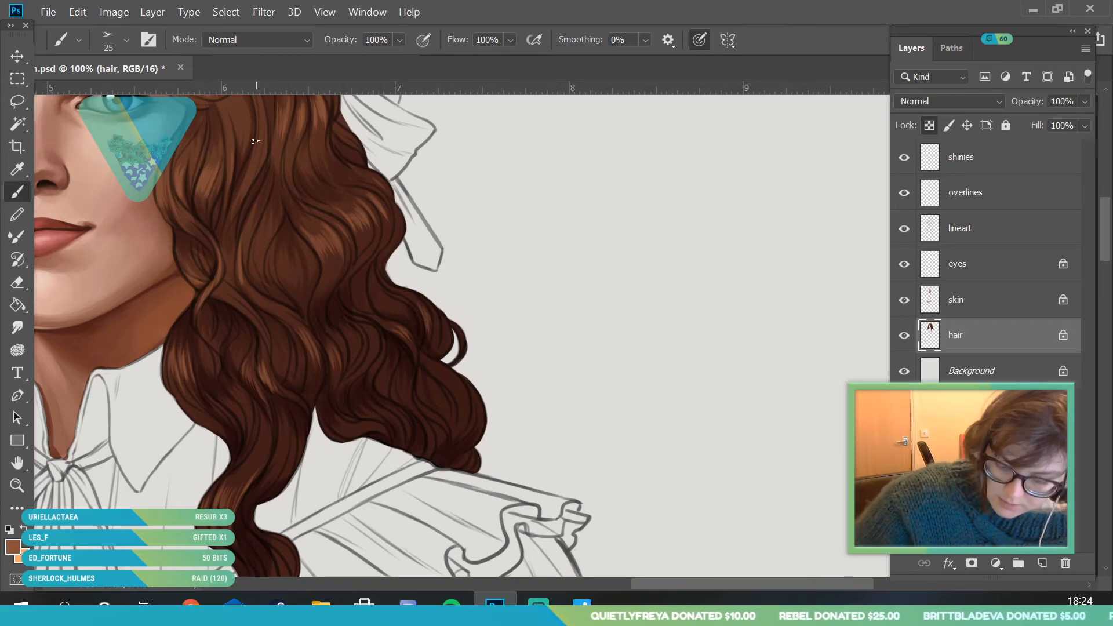
- Set the painting colour to the muted brown #66473a and paint soft highlights on the outer curls above the right shoulder
click(12, 546)
click(748, 214)
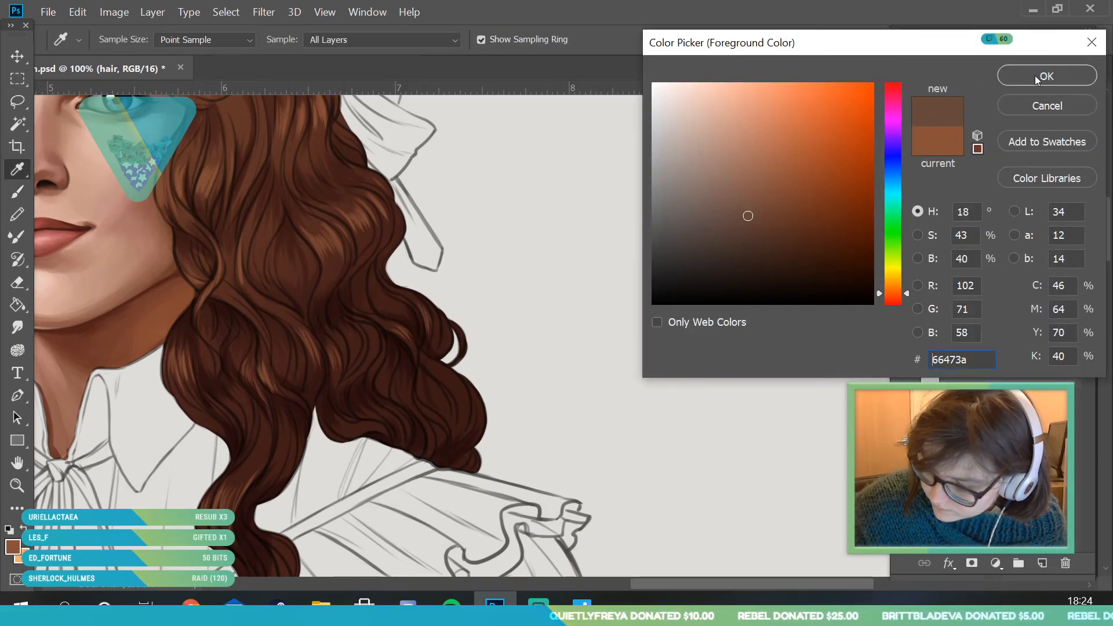
click(1034, 75)
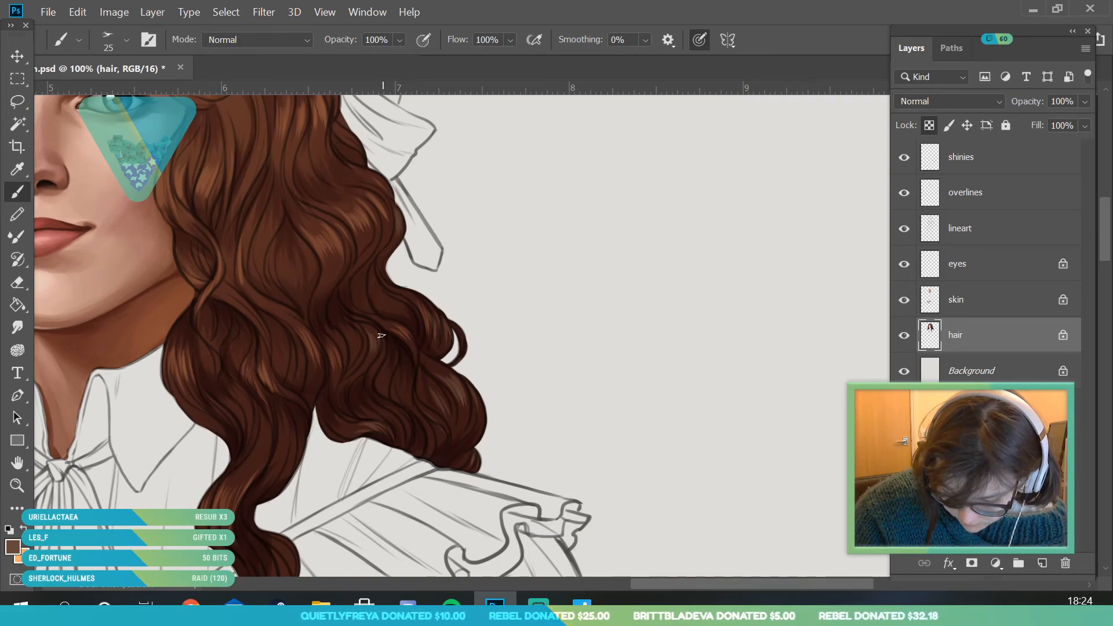
- Sample the brown of the upper hair and lighten it to #c17757 as the painting colour
click(17, 487)
drag(298, 370, 320, 496)
scroll(321, 362, up, 8)
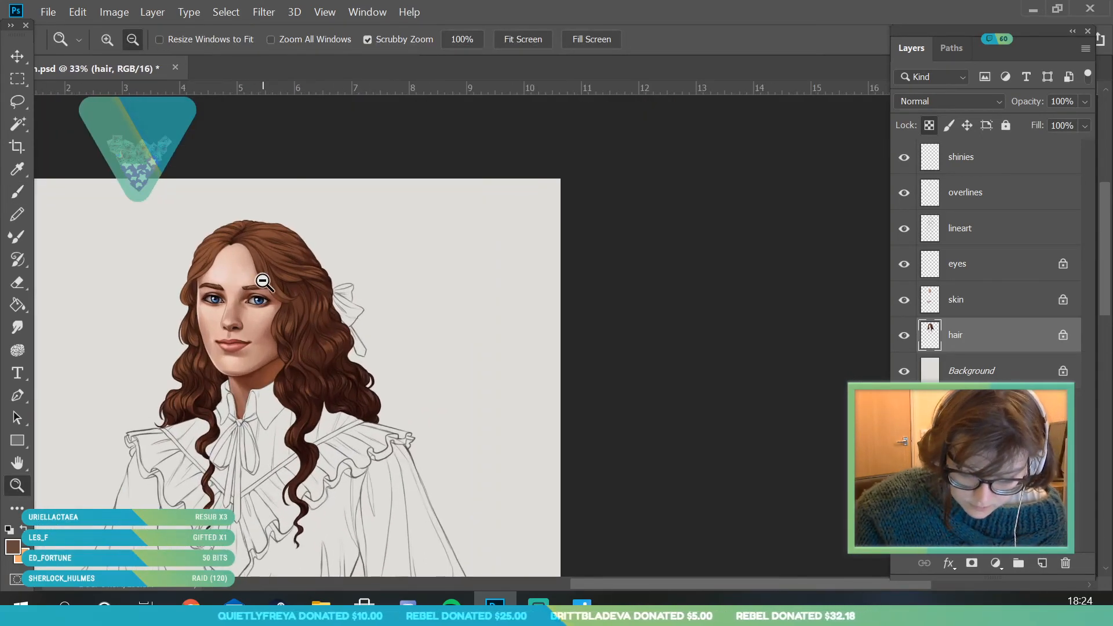
click(13, 547)
click(169, 228)
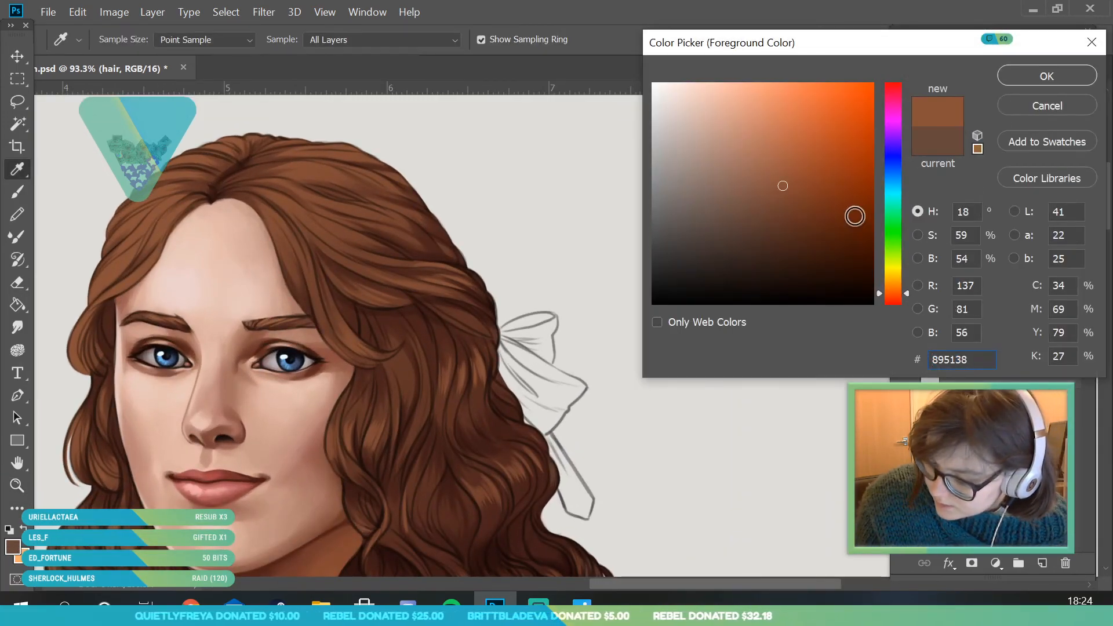
drag(778, 152, 775, 142)
click(899, 292)
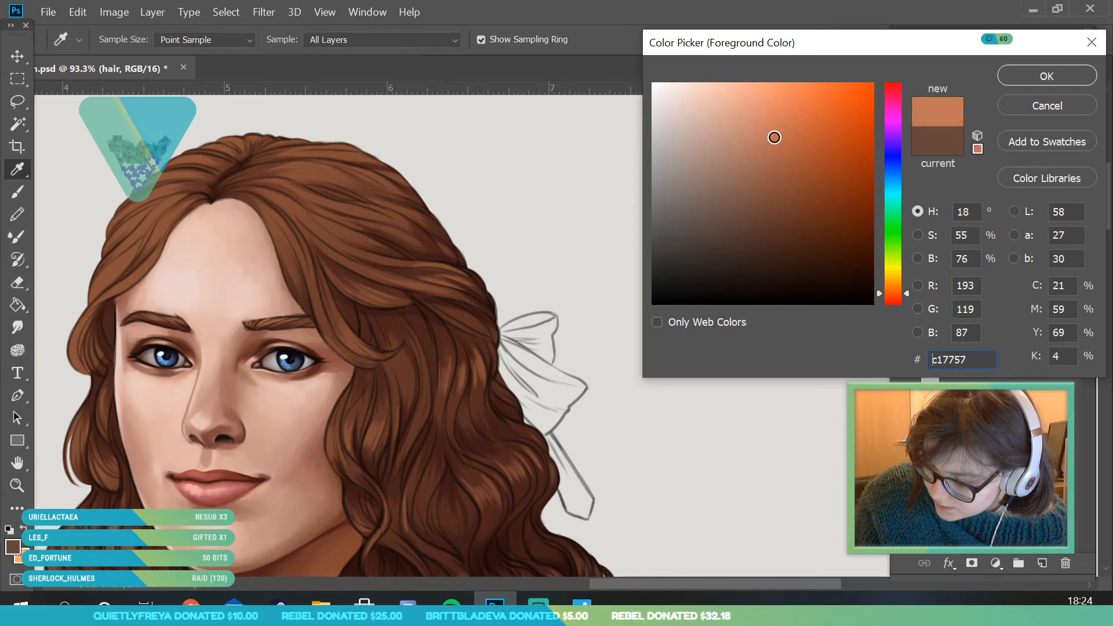
click(1018, 83)
- Paint light copper highlights on the strands curving past the left temple
key(z)
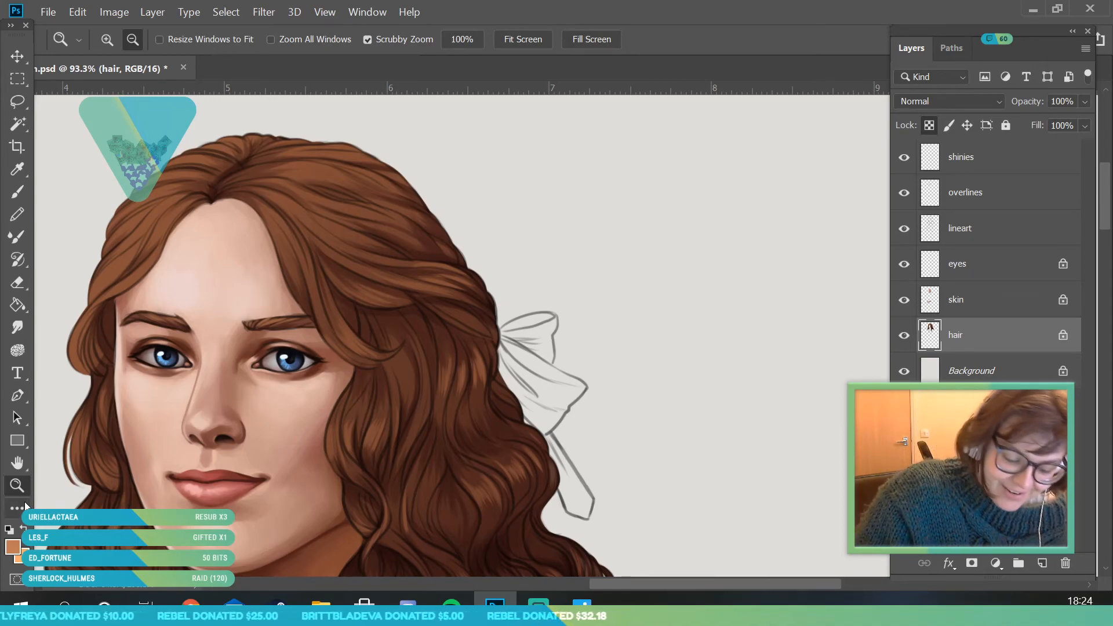
drag(226, 278, 192, 349)
drag(116, 368, 157, 458)
click(22, 193)
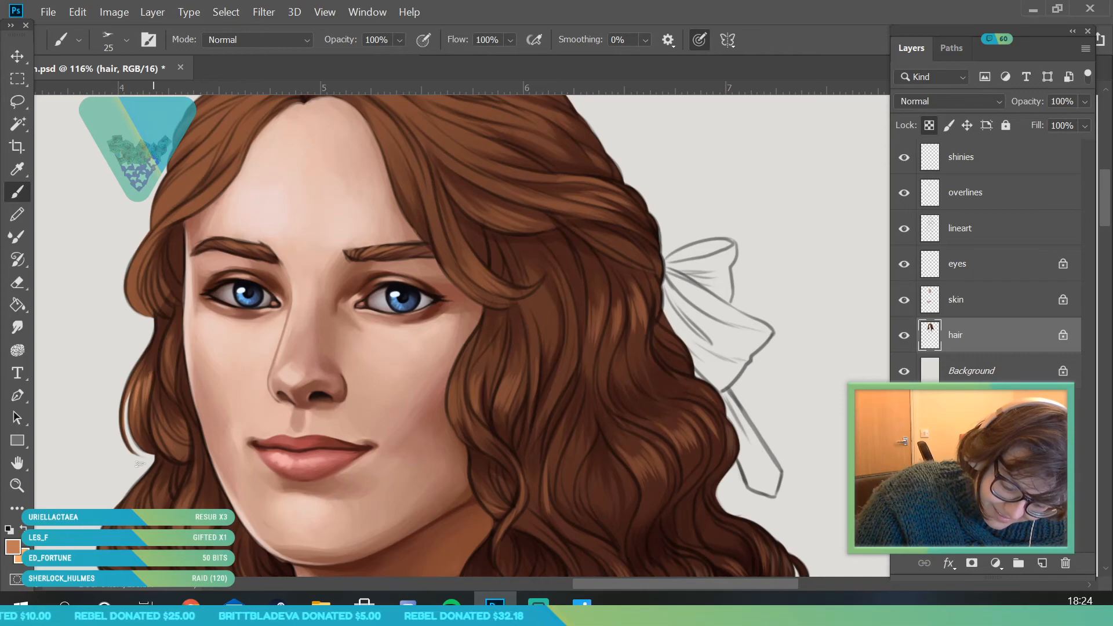
drag(145, 253, 134, 296)
mouse_move(161, 226)
mouse_down()
mouse_move(202, 192)
mouse_move(207, 165)
mouse_up()
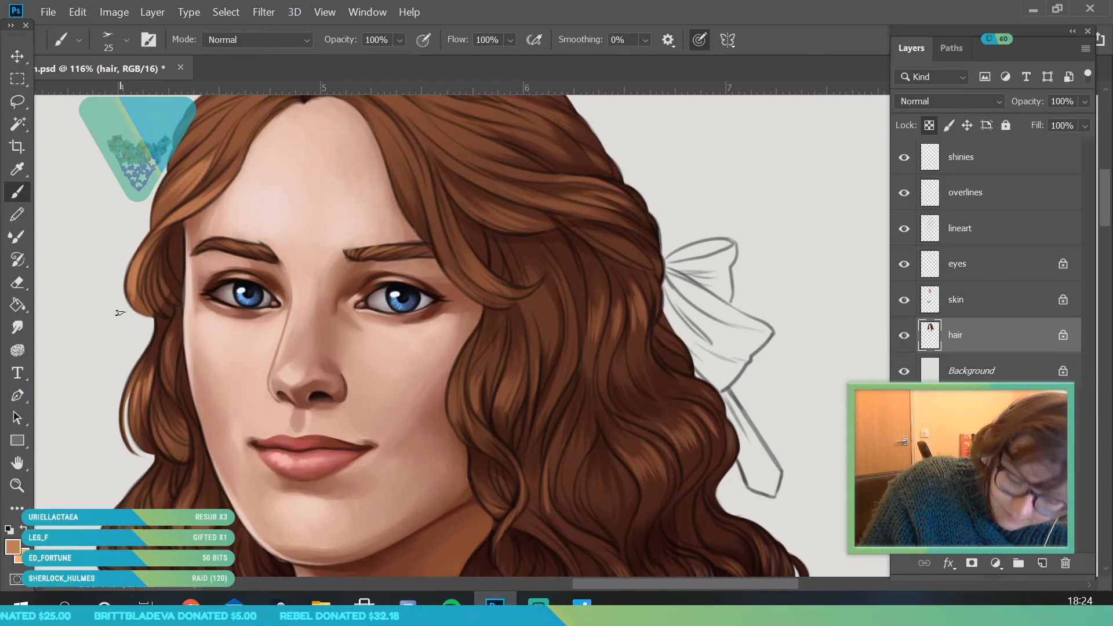
- Paint light copper highlights along the strands left of the parting, from the hairline up to the crown
key(z)
mouse_move(218, 313)
mouse_down()
mouse_move(241, 227)
mouse_move(251, 302)
mouse_move(287, 294)
mouse_up()
key(b)
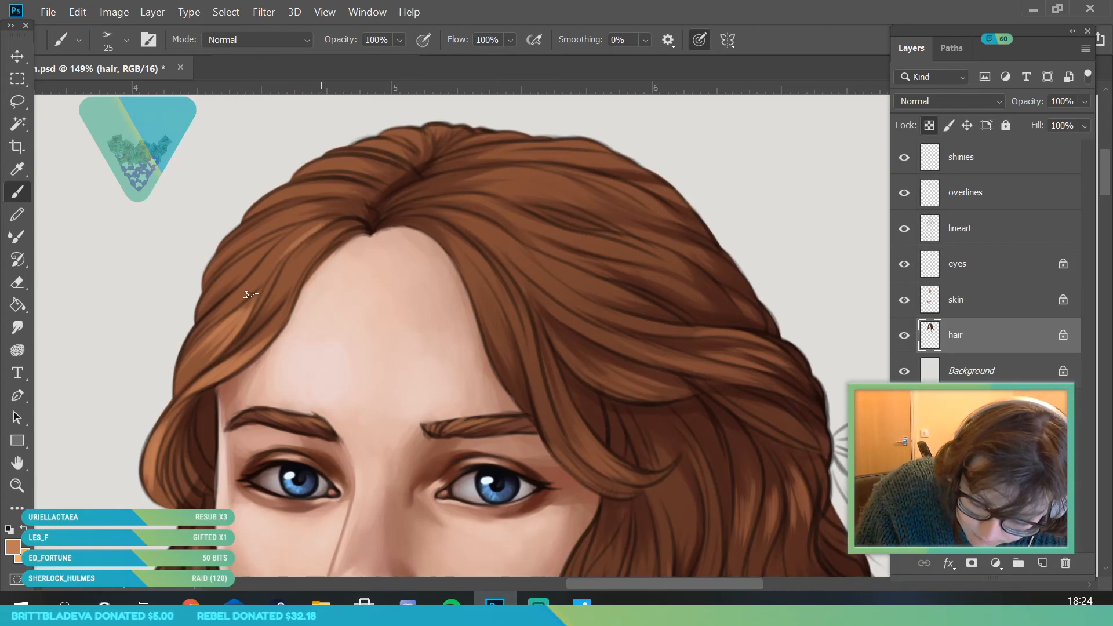
drag(309, 231, 262, 266)
drag(321, 237, 285, 287)
drag(279, 239, 226, 284)
mouse_move(322, 213)
mouse_down()
mouse_move(247, 242)
mouse_move(264, 225)
mouse_up()
mouse_move(329, 192)
mouse_down()
mouse_move(270, 205)
mouse_move(285, 196)
mouse_up()
drag(355, 168, 305, 172)
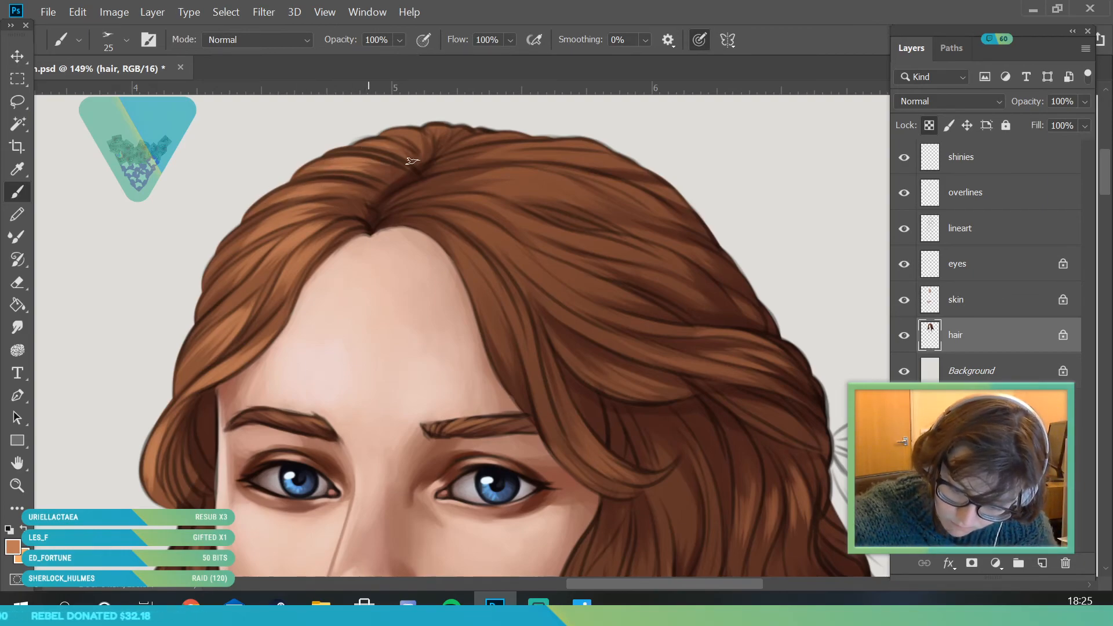
- Paint light copper highlights on the strands right of the parting, along the forehead and across the crown
drag(430, 232, 469, 283)
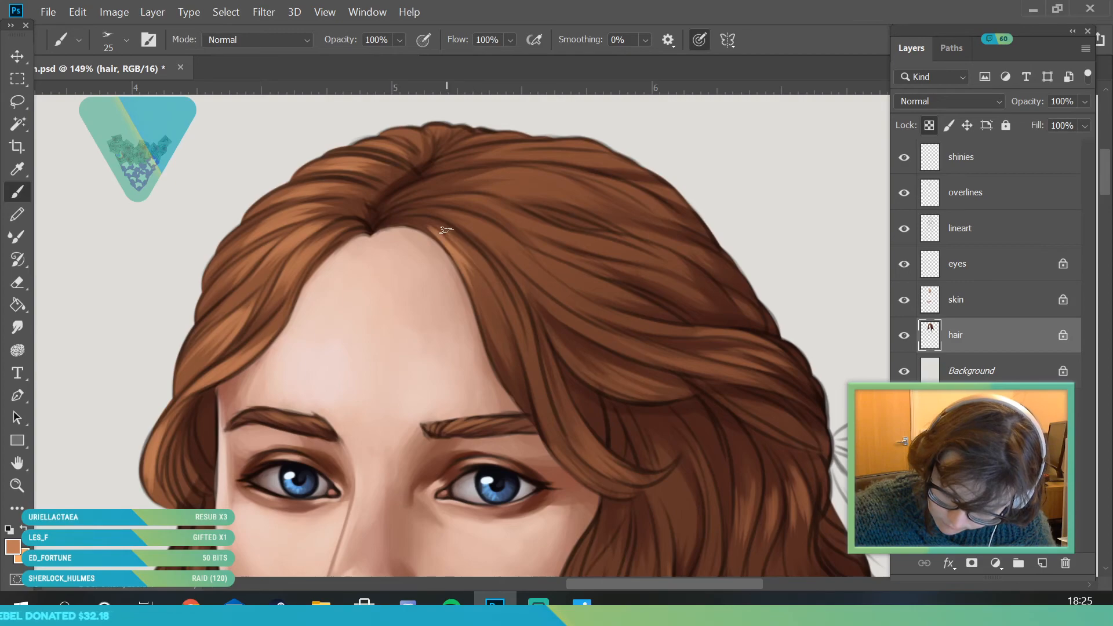
drag(442, 231, 532, 373)
drag(474, 224, 560, 295)
mouse_move(474, 204)
mouse_down()
mouse_move(554, 230)
mouse_move(520, 198)
mouse_move(549, 198)
mouse_move(565, 146)
mouse_up()
drag(456, 148, 508, 133)
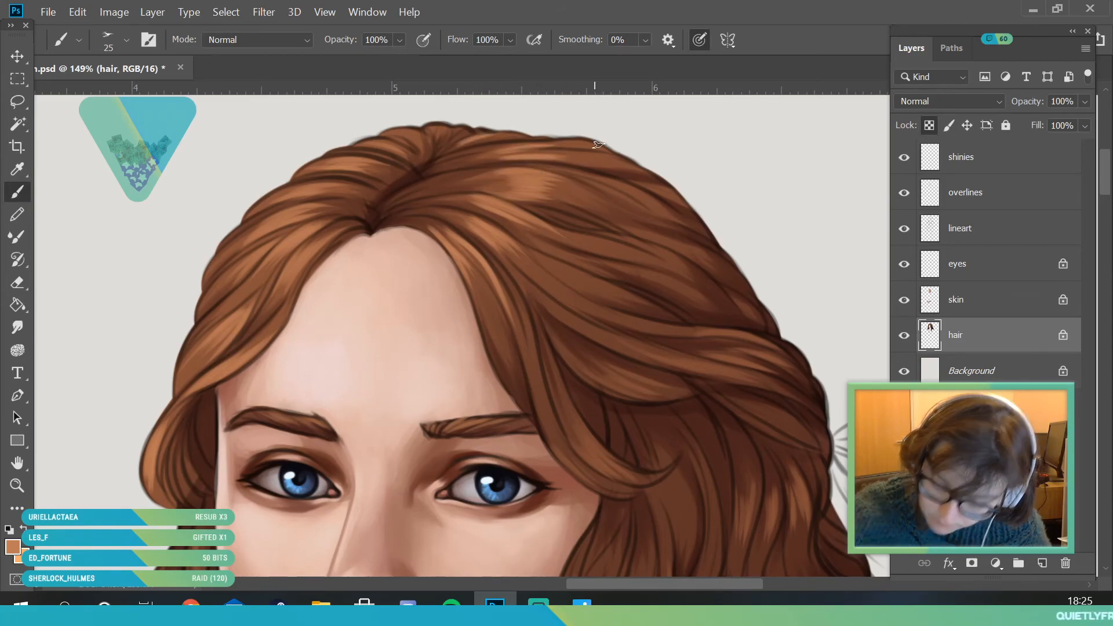
- Paint light copper highlights along the strands sweeping back beside the right side of the forehead and over the side of the head
drag(469, 278, 491, 335)
drag(467, 282, 495, 338)
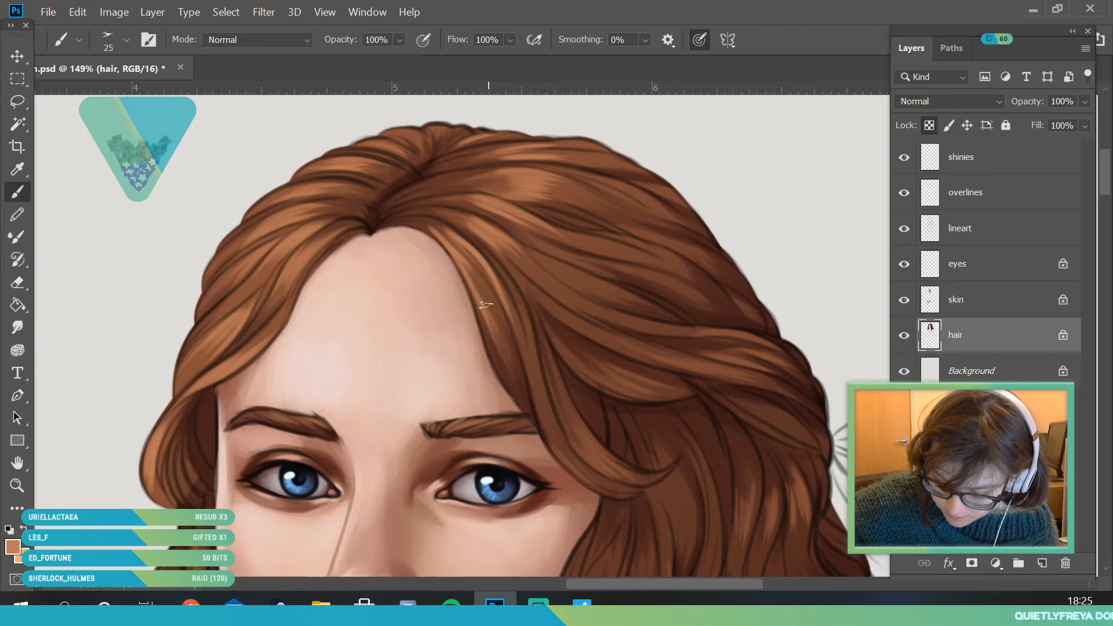
drag(494, 292, 538, 400)
drag(511, 309, 537, 365)
drag(549, 310, 617, 351)
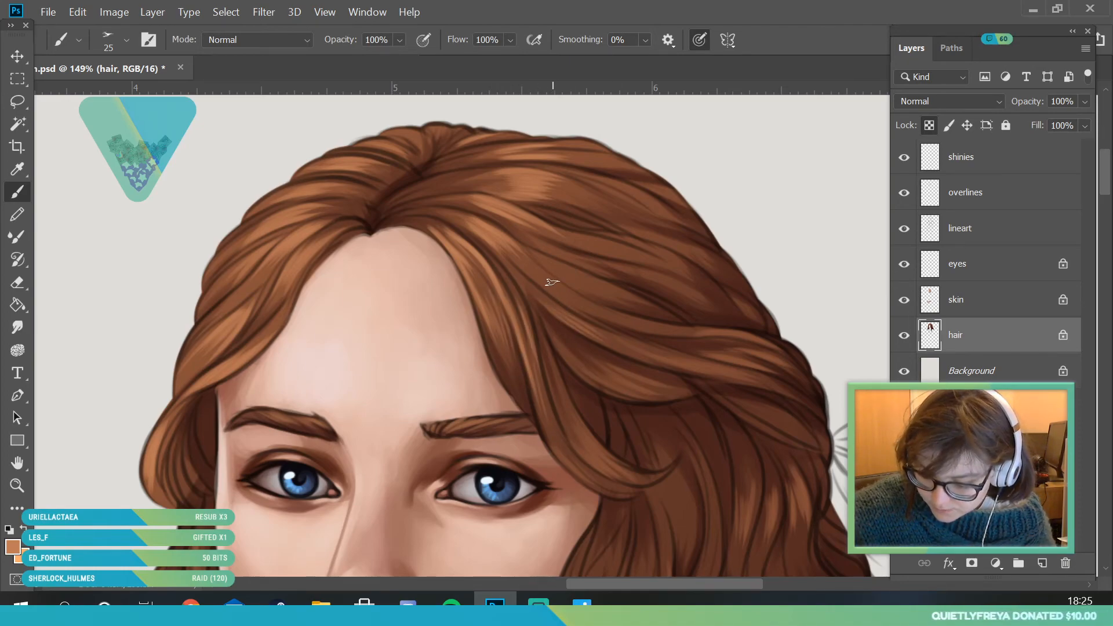
drag(560, 283, 635, 326)
drag(572, 276, 668, 313)
drag(612, 258, 677, 270)
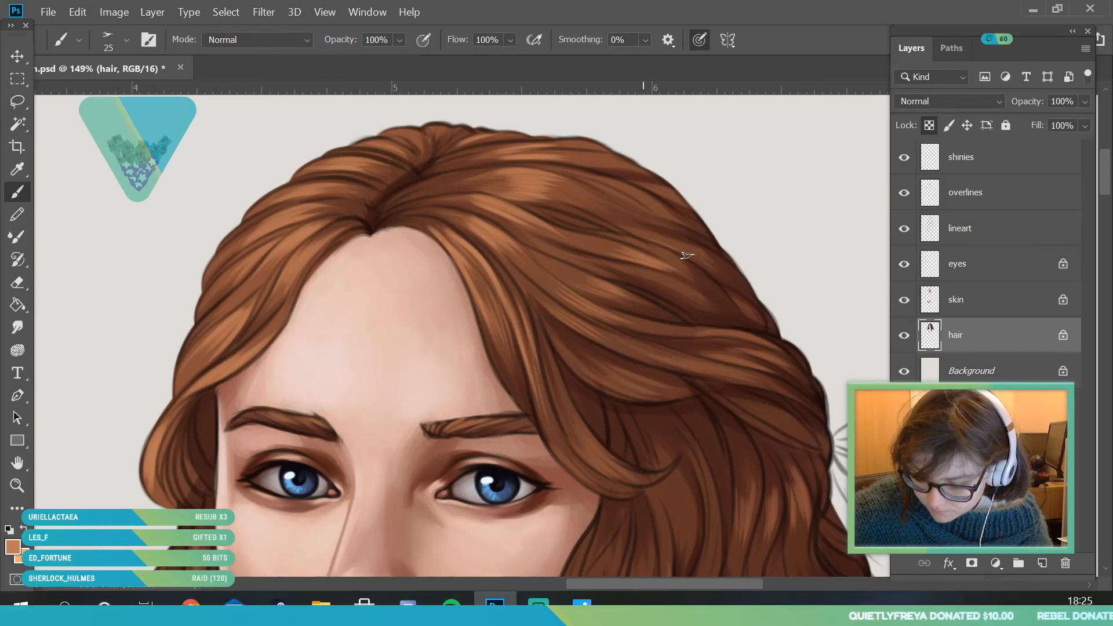
- Examine the copper highlights against the whole portrait and the face, curls and crown up close
key(z)
drag(272, 264, 383, 440)
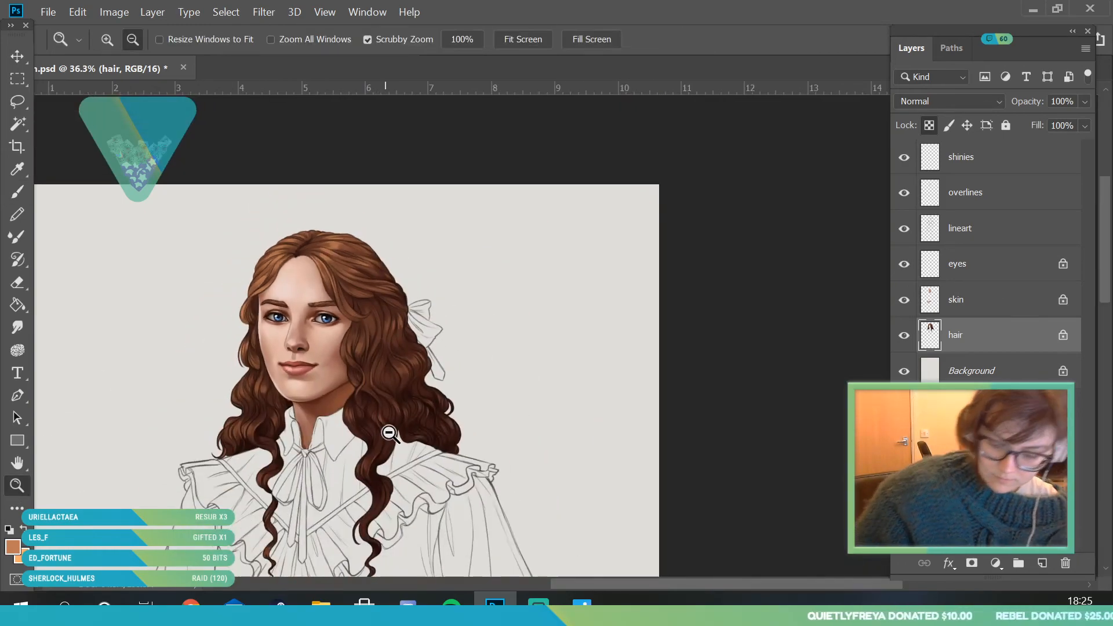
drag(372, 380, 278, 395)
drag(215, 333, 84, 226)
key(b)
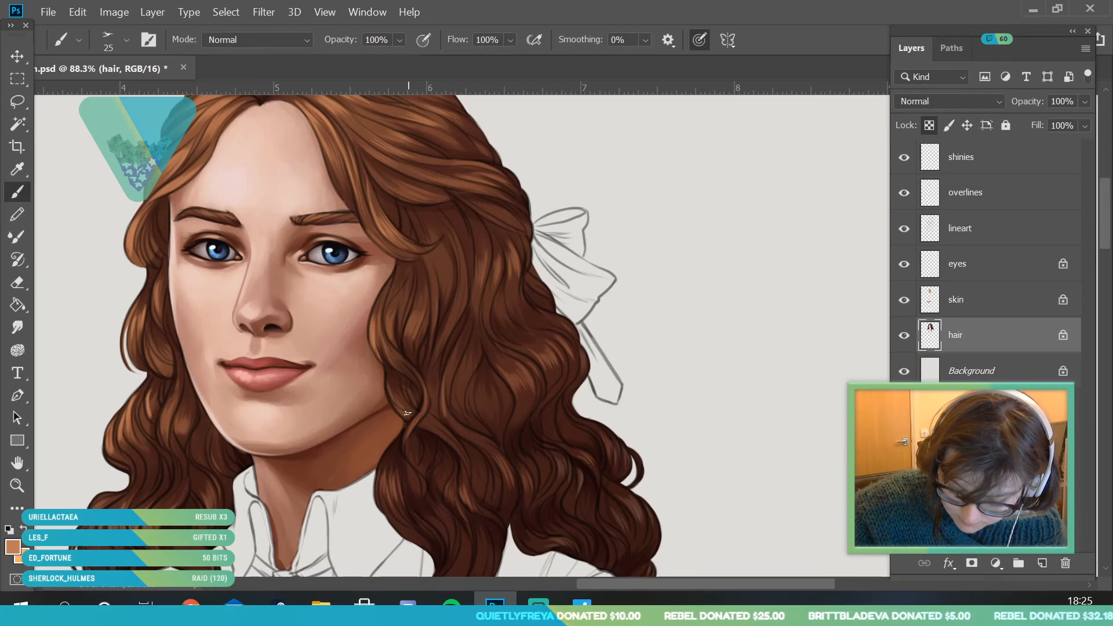
click(17, 485)
click(224, 403)
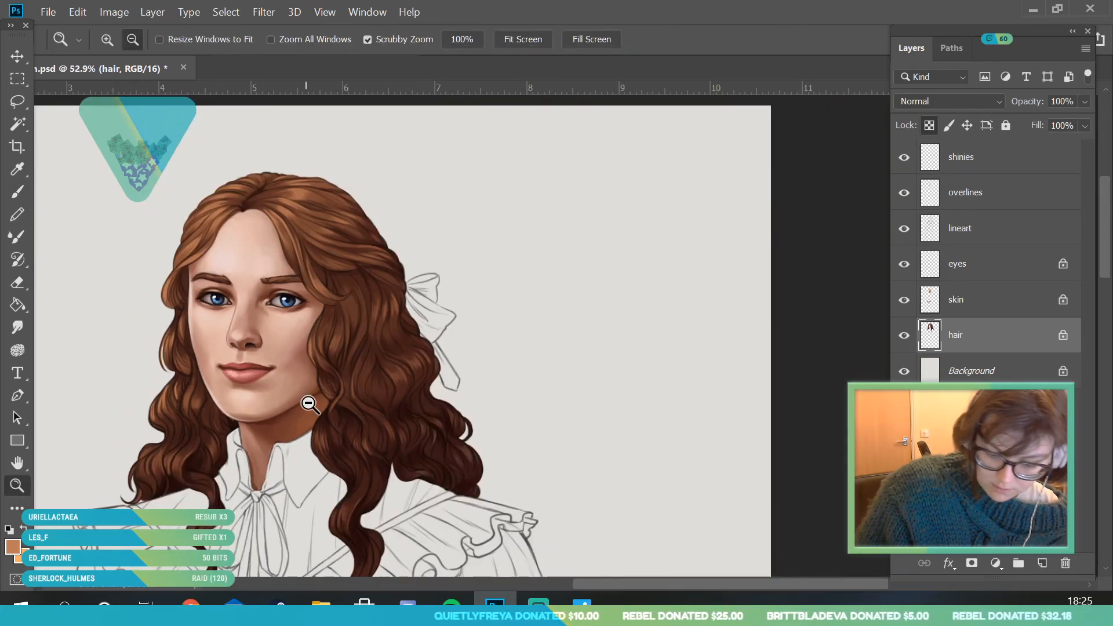
click(357, 447)
drag(391, 465, 389, 484)
drag(303, 236, 338, 295)
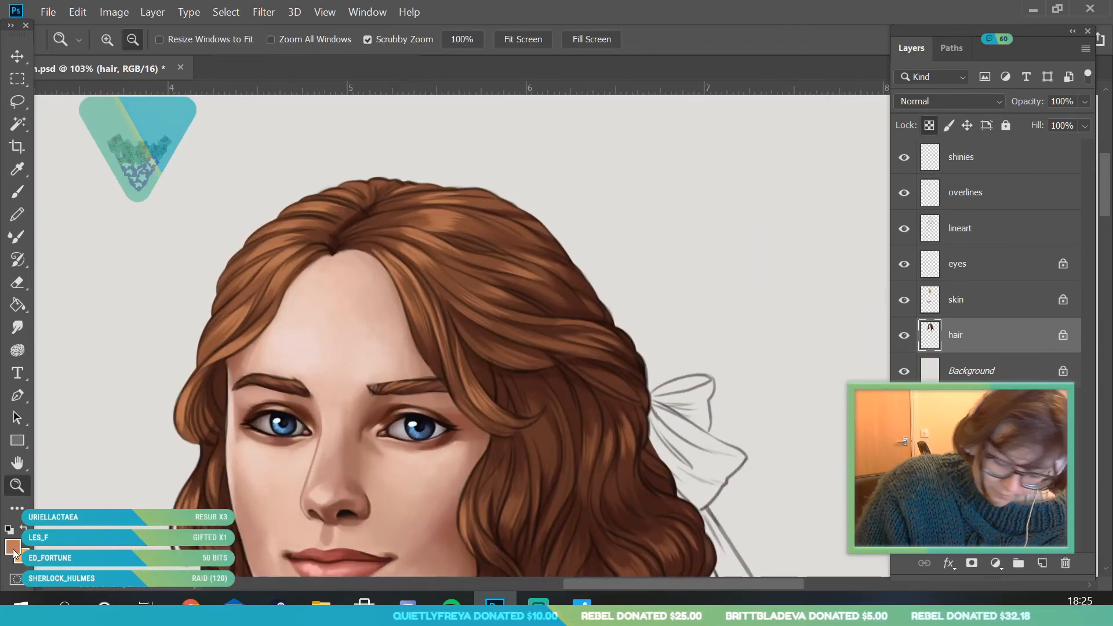
- Lighten the painting colour to the pale peach #e4a887
click(13, 547)
click(733, 104)
click(741, 107)
click(1024, 76)
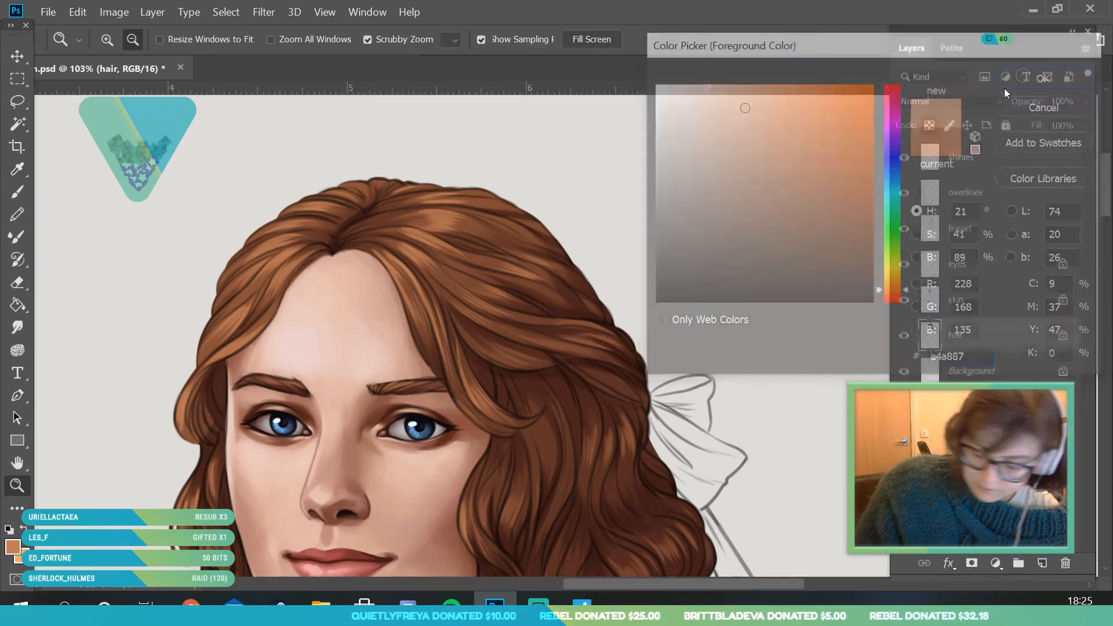
- Paint small pale peach highlights on the brightest parts of the strands left of the parting, from hairline to crown
mouse_move(279, 291)
mouse_down()
mouse_move(298, 311)
mouse_move(266, 304)
mouse_up()
key(b)
mouse_move(294, 268)
mouse_down()
mouse_move(265, 282)
mouse_move(244, 262)
mouse_move(262, 226)
mouse_up()
drag(326, 209, 291, 214)
mouse_move(350, 190)
mouse_down()
mouse_move(304, 198)
mouse_move(318, 188)
mouse_up()
drag(387, 168, 354, 166)
- Paint small pale peach highlights on the strands right of the parting and at the crown
mouse_move(464, 308)
mouse_down()
mouse_move(486, 326)
mouse_move(502, 274)
mouse_up()
mouse_move(529, 291)
mouse_down()
mouse_move(564, 273)
mouse_move(512, 242)
mouse_move(561, 256)
mouse_move(555, 218)
mouse_move(528, 218)
mouse_up()
mouse_move(561, 214)
mouse_down()
mouse_move(550, 181)
mouse_move(518, 176)
mouse_up()
drag(565, 169, 478, 159)
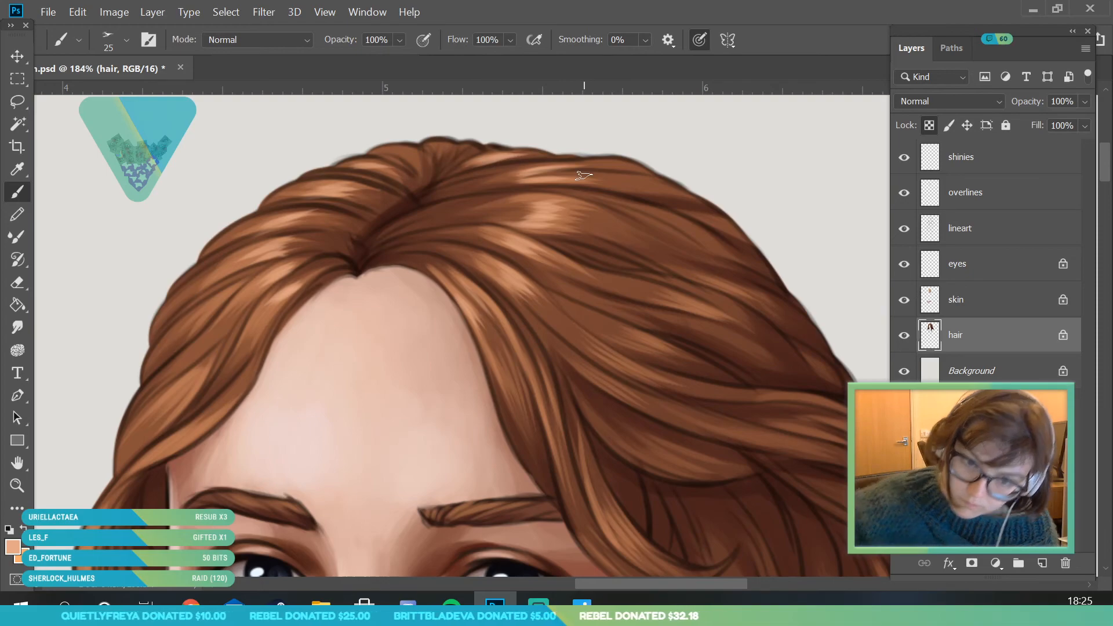
mouse_move(408, 164)
mouse_down()
mouse_move(393, 154)
mouse_move(407, 151)
mouse_up()
- Examine the peach hair highlights on the full portrait and inspect the face edges up close
key(z)
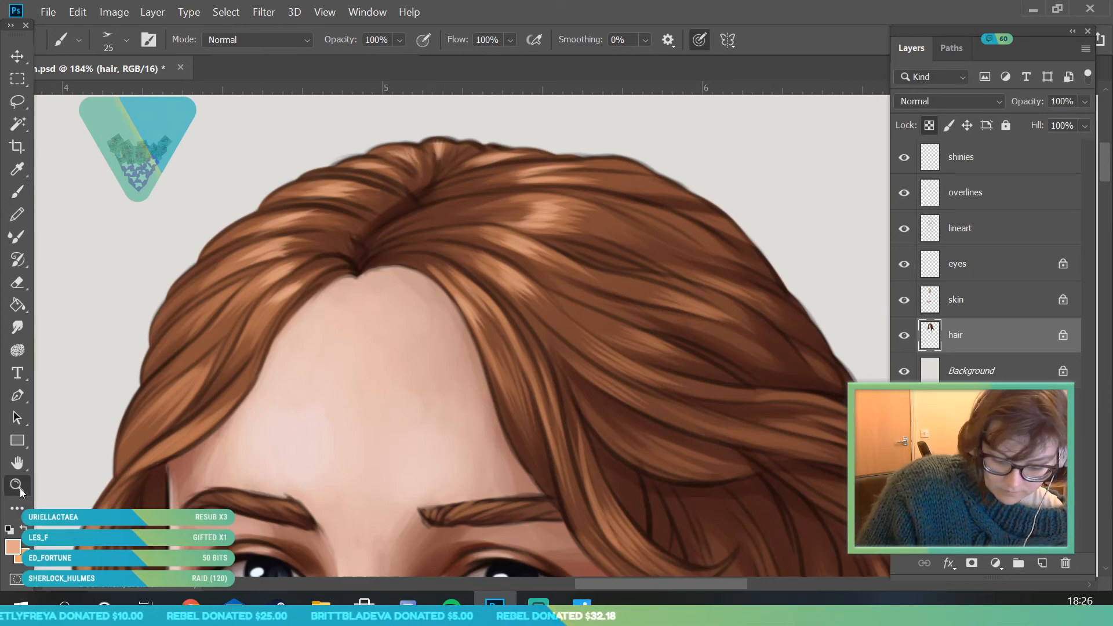
drag(262, 265, 197, 275)
drag(281, 297, 246, 302)
mouse_move(330, 306)
mouse_down()
mouse_move(297, 315)
mouse_move(363, 326)
mouse_up()
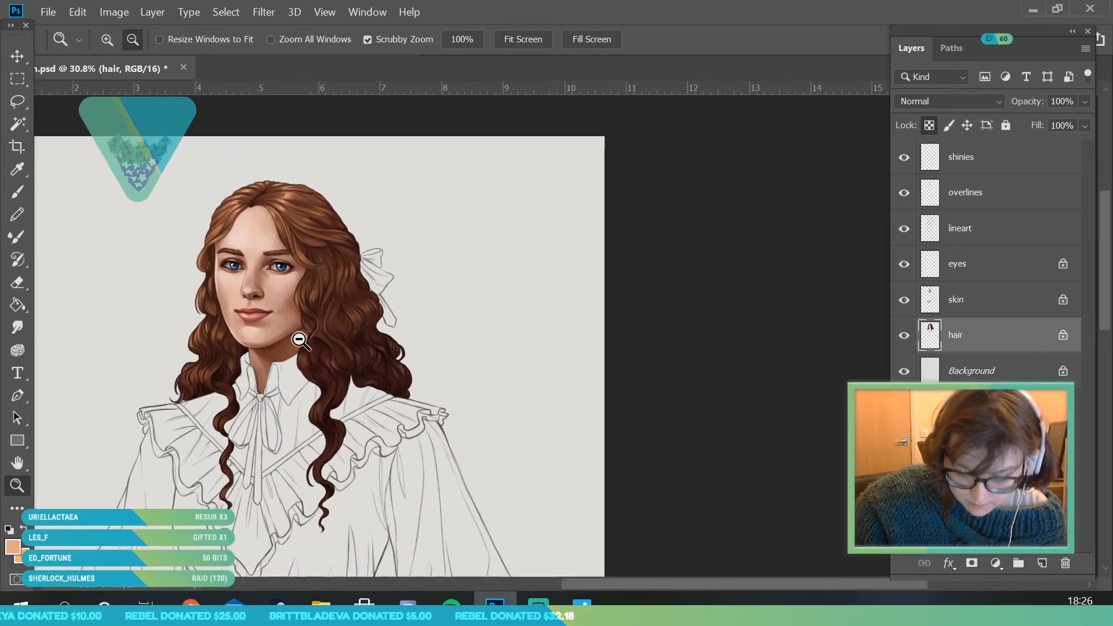
drag(306, 260, 275, 253)
drag(241, 290, 283, 398)
drag(279, 336, 217, 422)
drag(291, 355, 281, 293)
- Unlock the skin layer's transparent pixels and set the Eraser to a 10 px brush
click(1014, 303)
drag(206, 287, 273, 311)
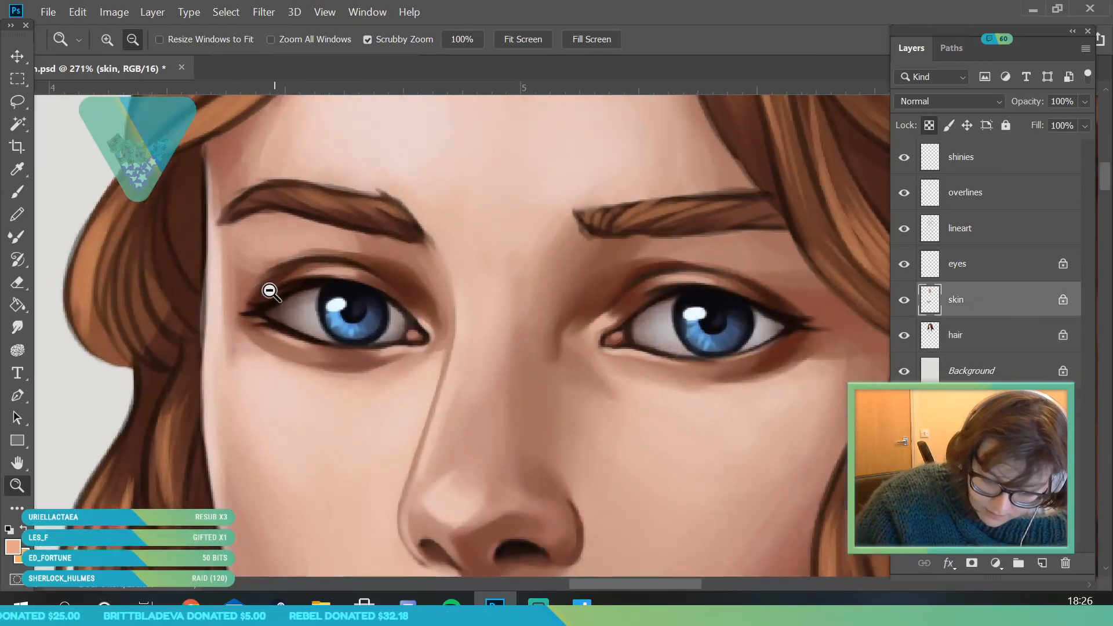
key(e)
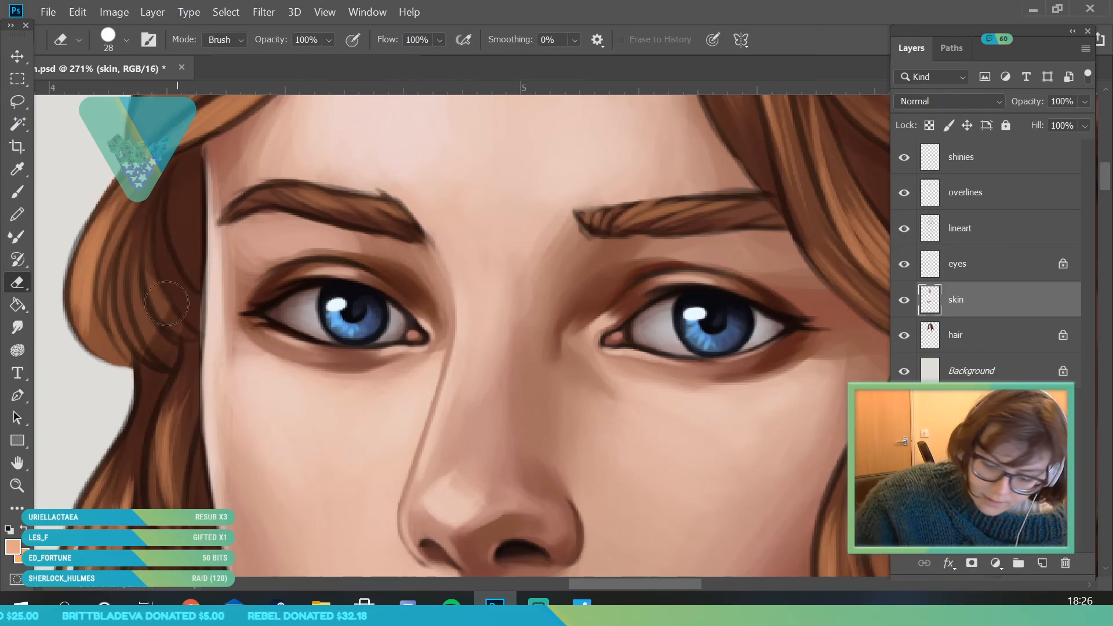
click(17, 191)
click(126, 40)
click(122, 174)
key(Return)
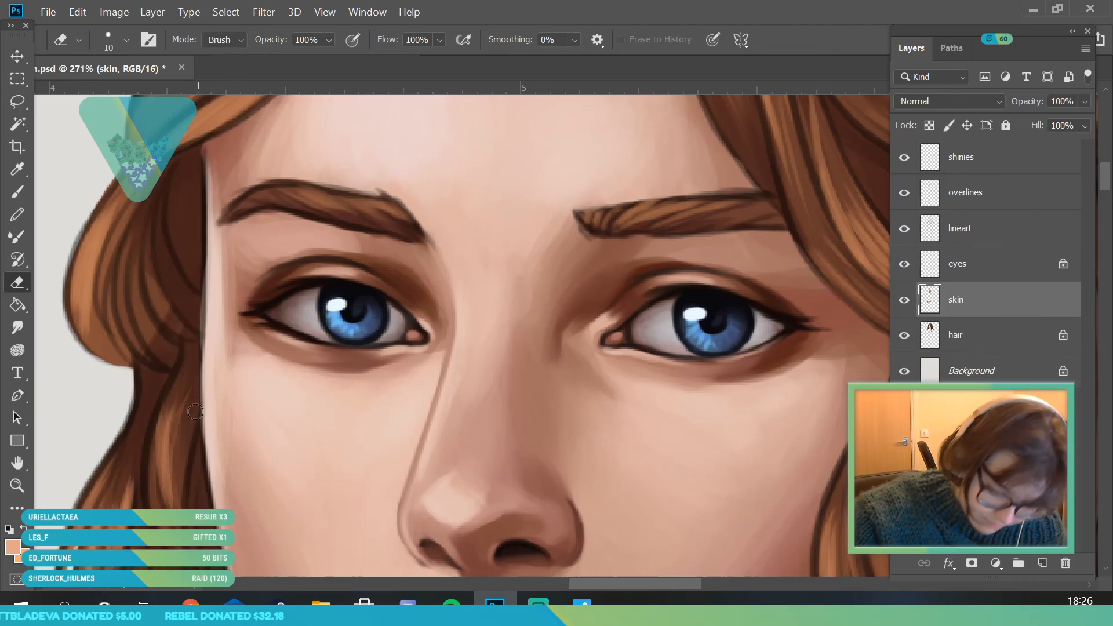
- Erase the excess skin colour along the left edge of the face, from the temple down to the cheek
drag(192, 377, 199, 279)
drag(191, 405, 200, 211)
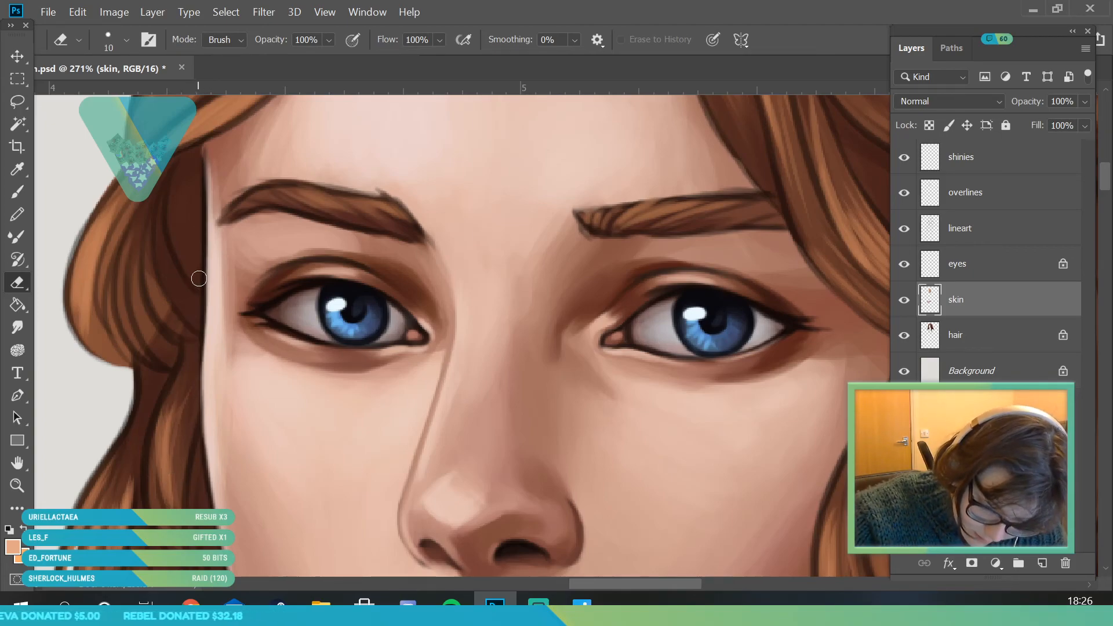
drag(198, 122, 206, 174)
- Erase the excess skin colour along the hairline around the forehead, redoing the stroke beside the right eyebrow
key(z)
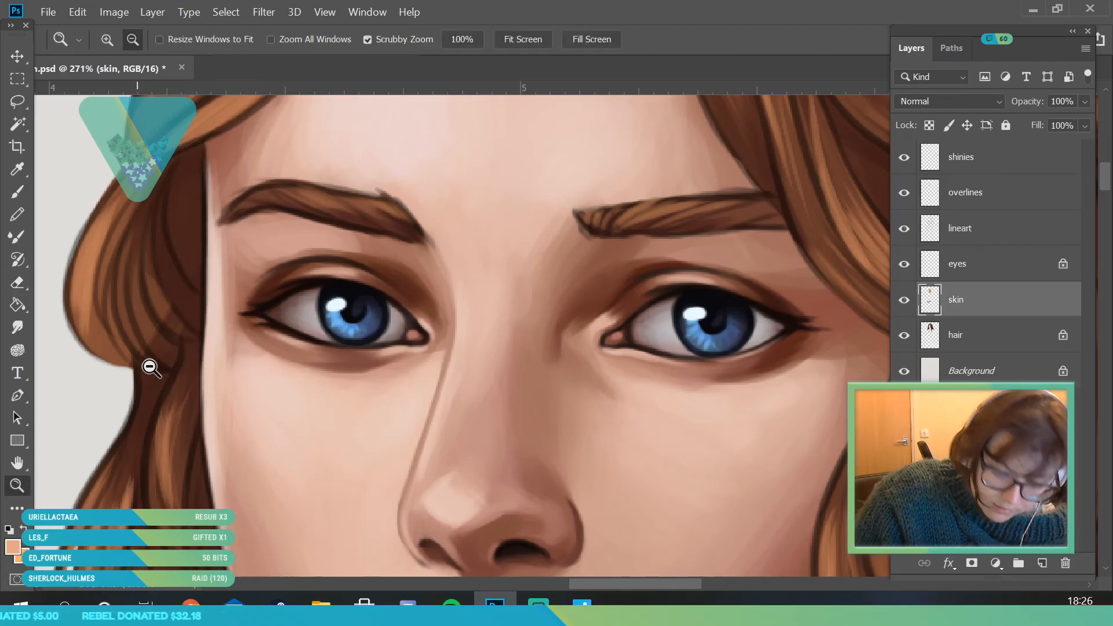
alt+click(171, 380)
drag(292, 124, 338, 186)
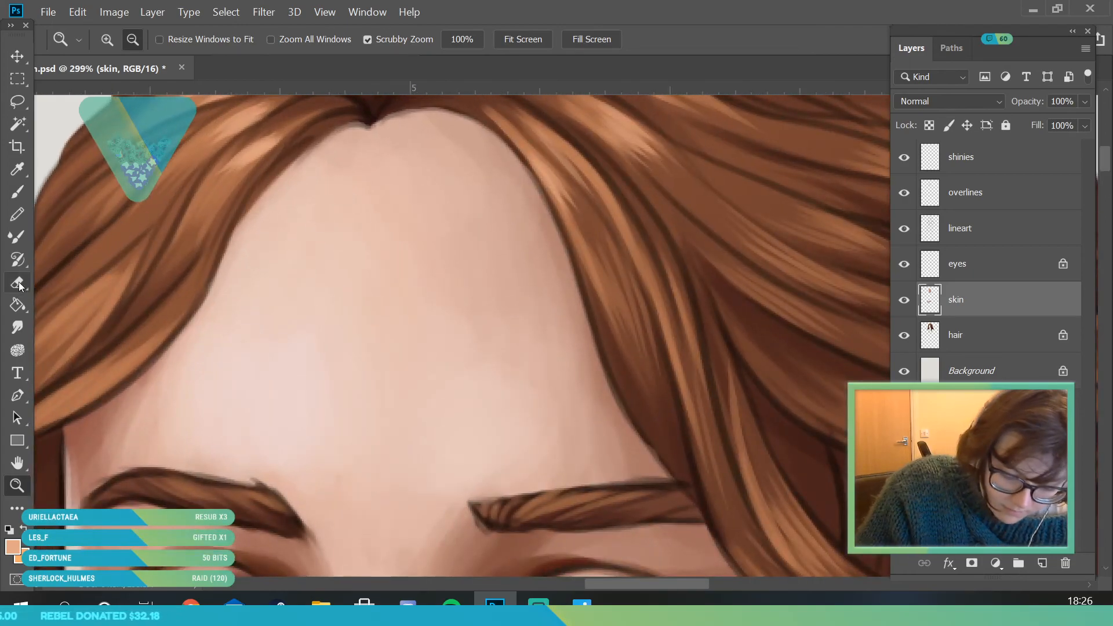
click(17, 283)
drag(103, 383, 217, 239)
mouse_move(245, 197)
mouse_down()
mouse_move(362, 121)
mouse_move(471, 109)
mouse_move(559, 170)
mouse_up()
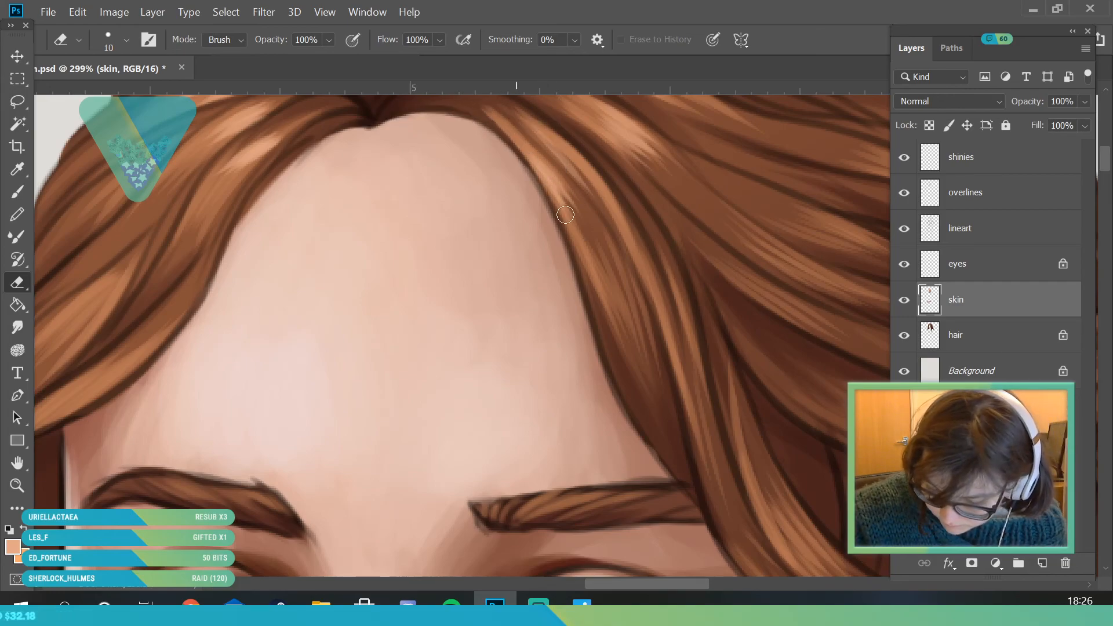
drag(624, 388, 655, 460)
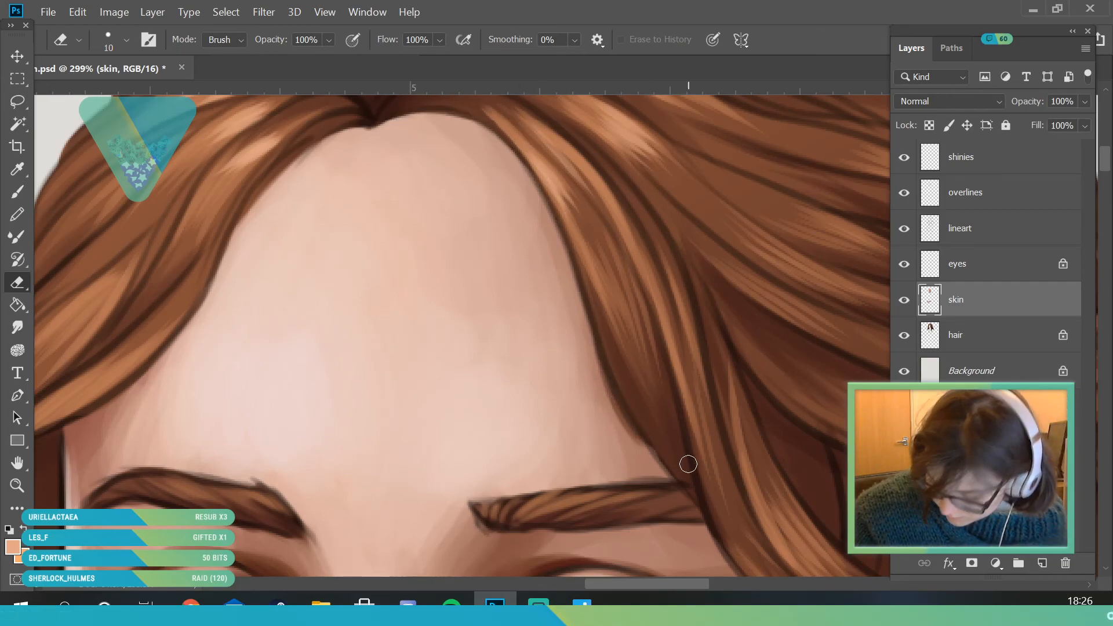
key(ctrl+z)
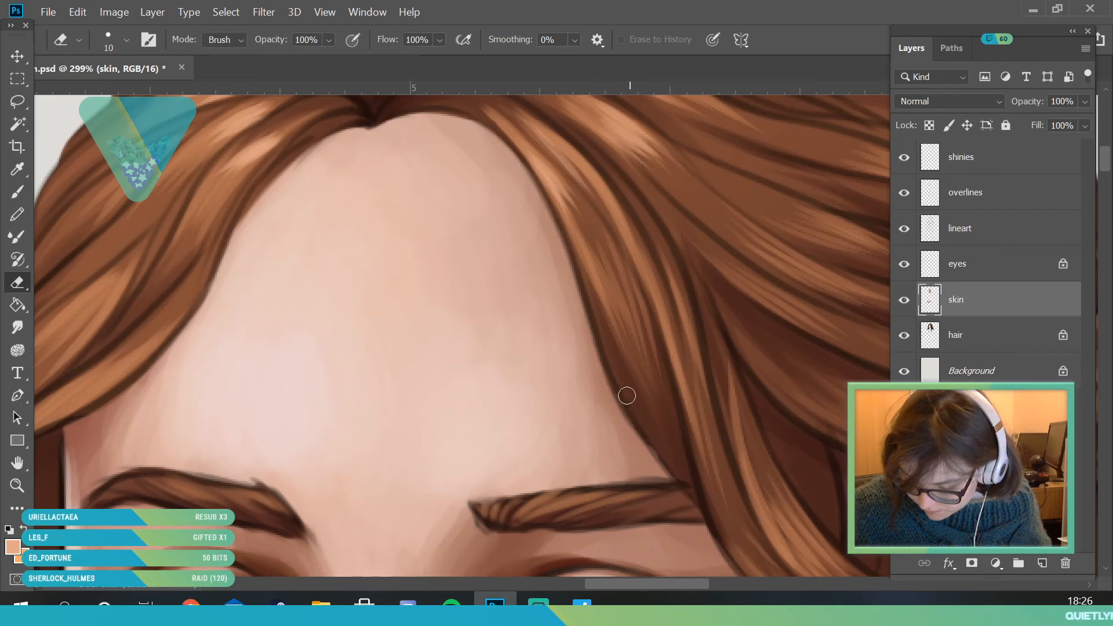
drag(636, 413, 726, 537)
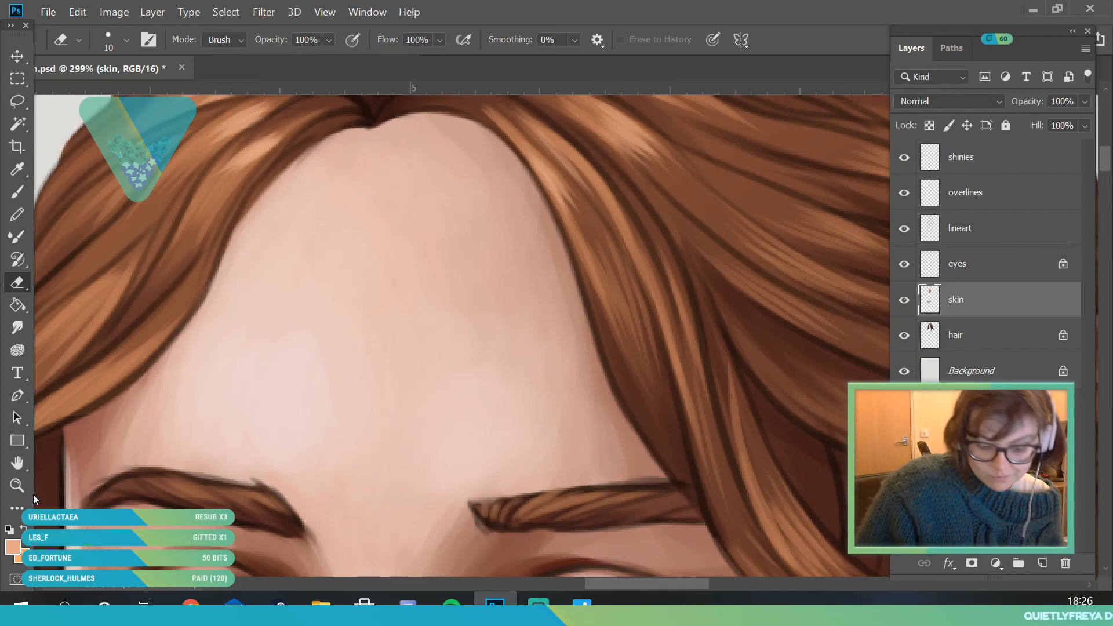
- Erase the excess skin colour along the left jawline down to the chin
click(19, 486)
drag(237, 246, 207, 250)
drag(417, 426, 442, 419)
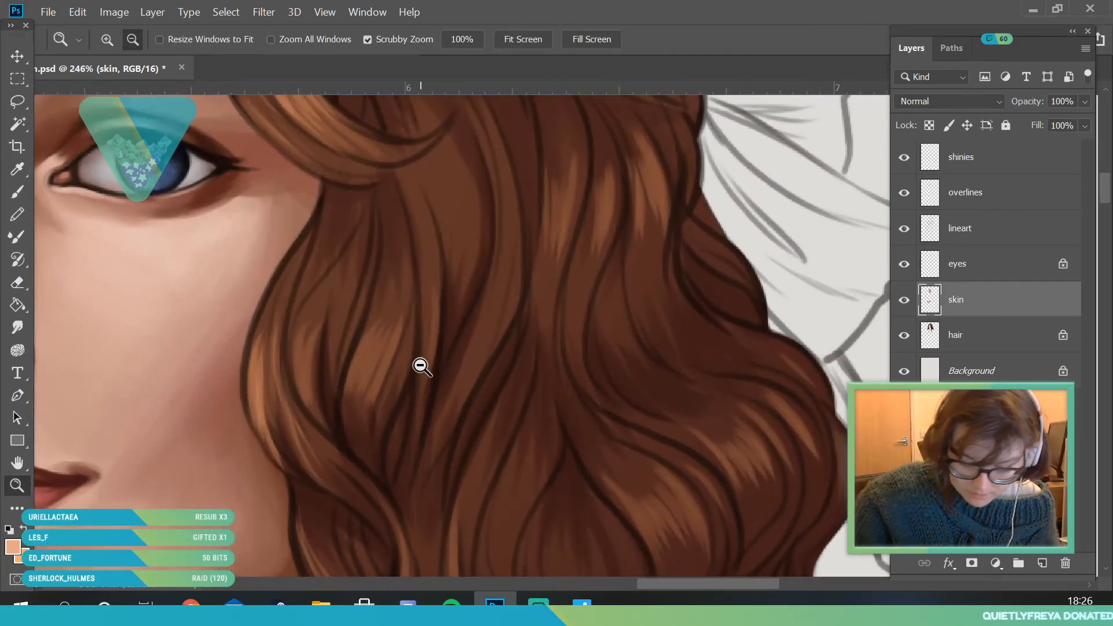
drag(318, 259, 280, 319)
drag(146, 457, 218, 522)
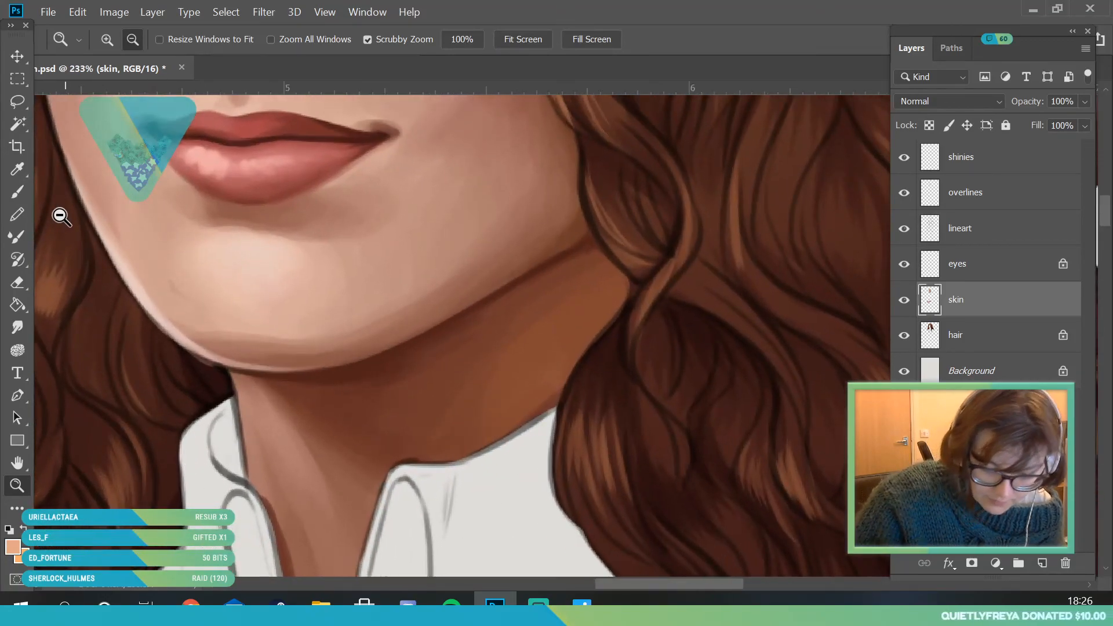
key(e)
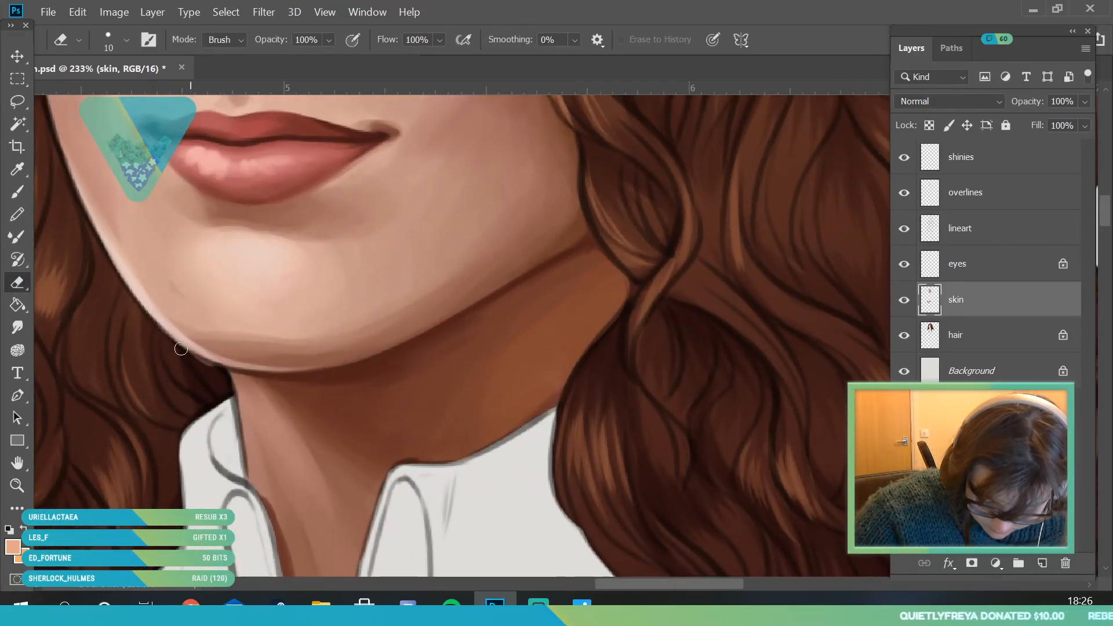
- Examine the whole portrait and compare it with the lineart layer hidden and shown again
click(17, 486)
drag(146, 388, 69, 458)
drag(157, 434, 169, 453)
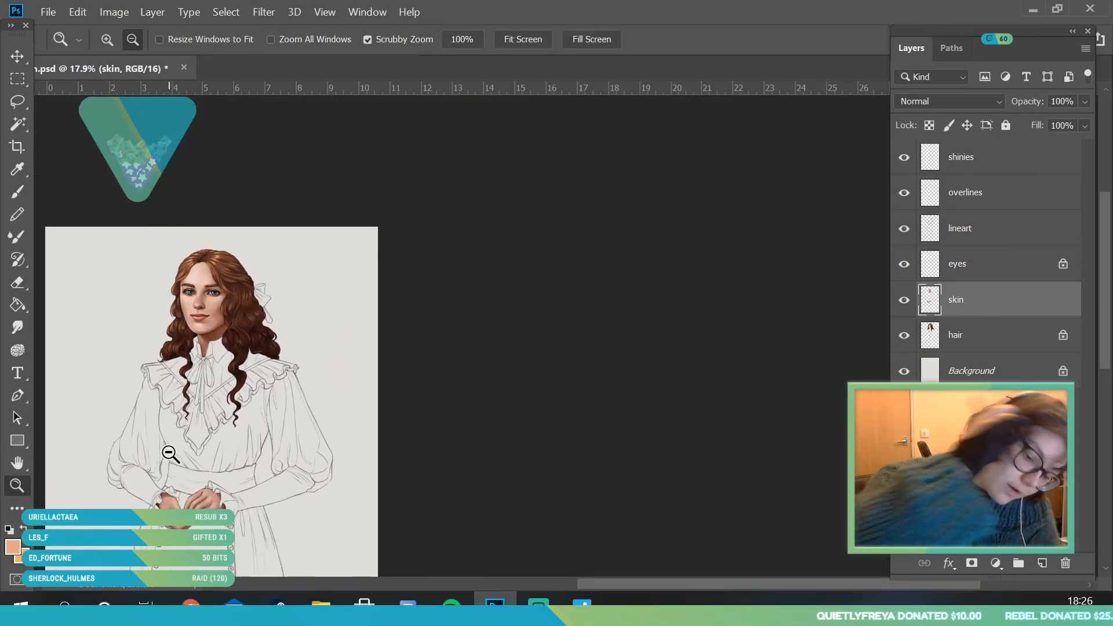
drag(237, 244, 306, 415)
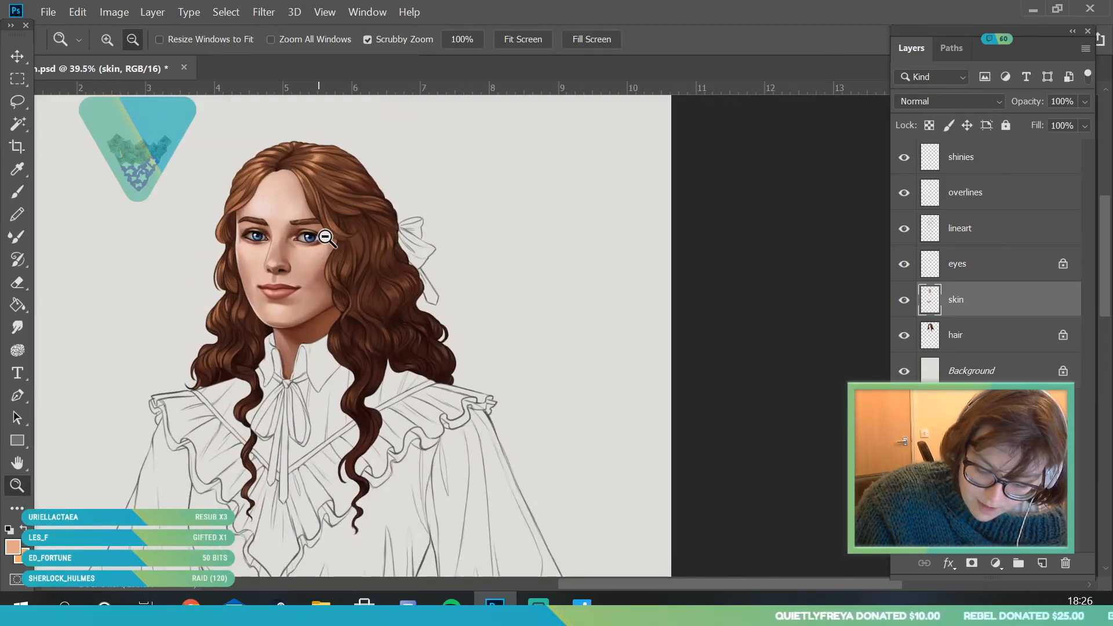
drag(318, 218, 334, 252)
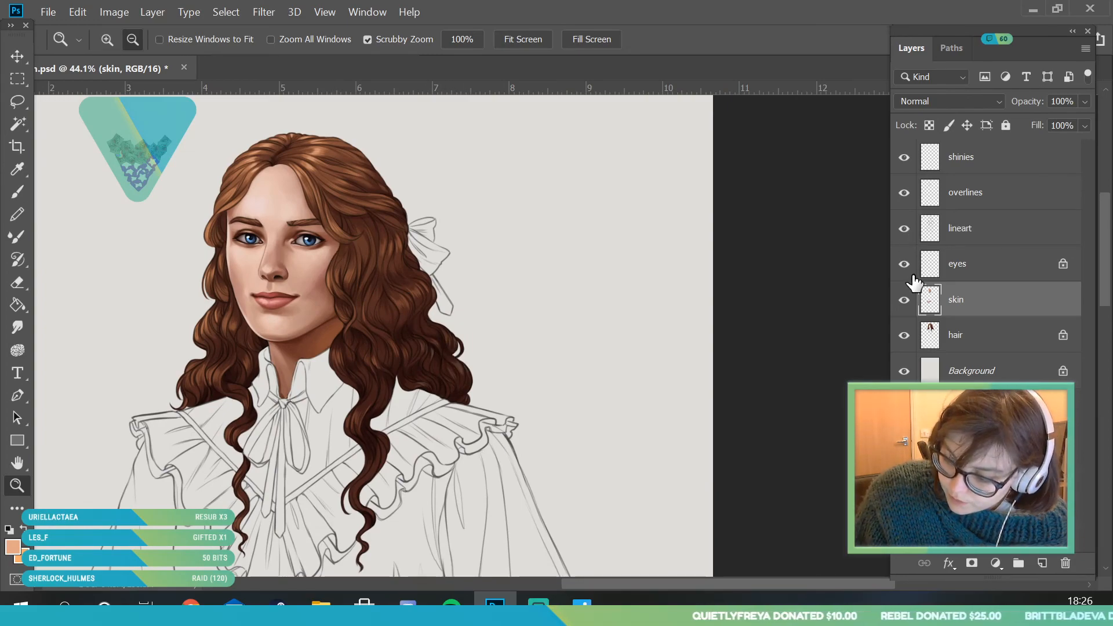
click(905, 229)
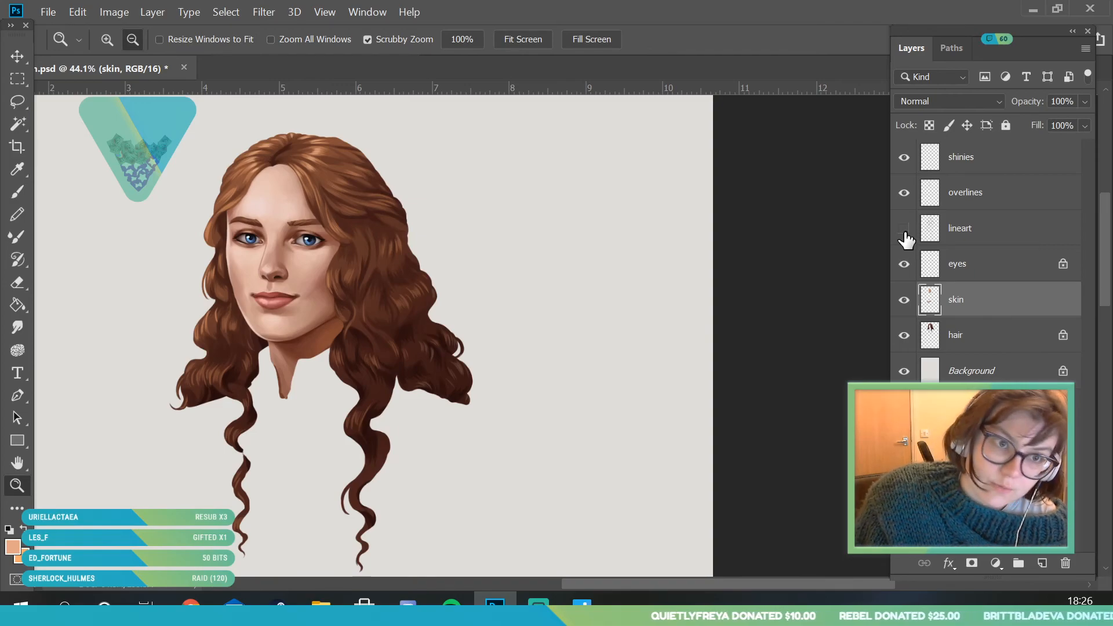
click(905, 229)
- Lock the lineart layer's transparent pixels and set the painting colour to the dusky pink #93626f
click(1008, 230)
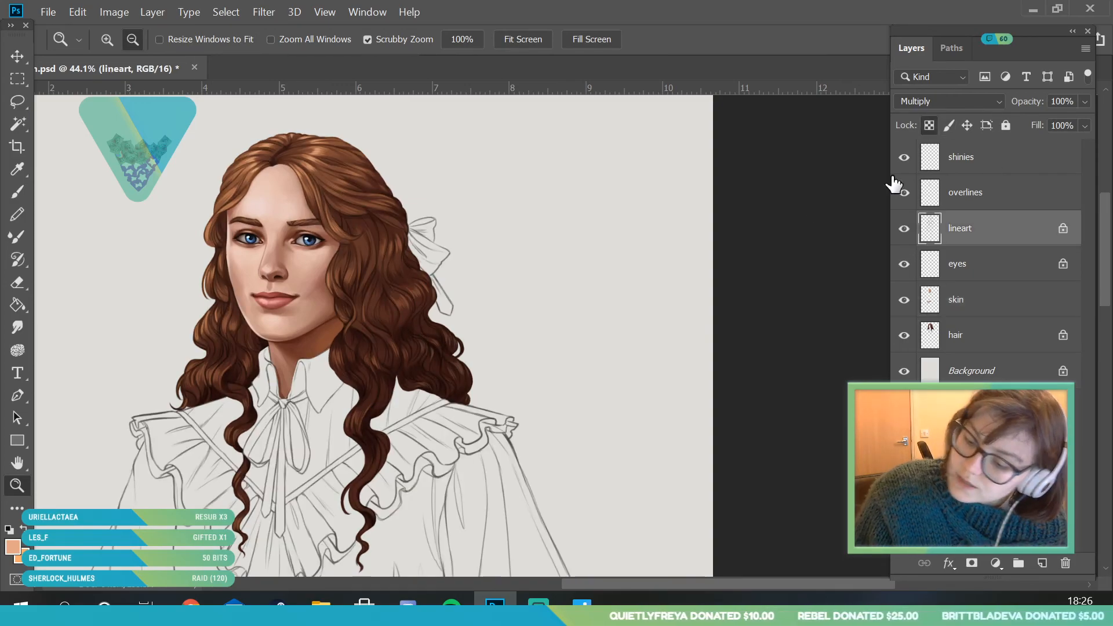
click(16, 548)
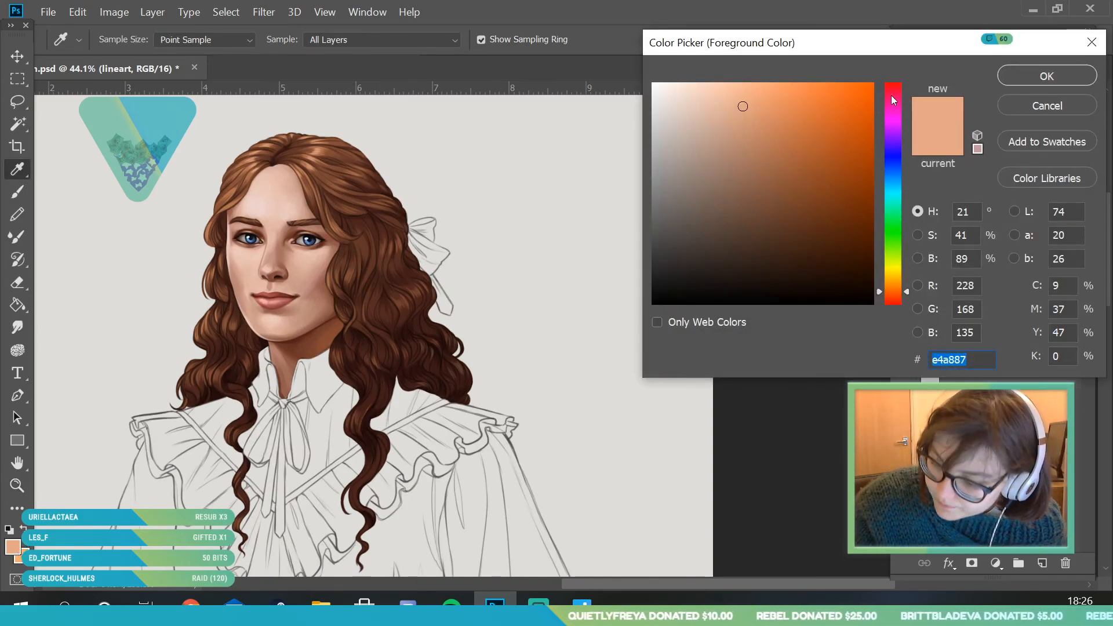
click(894, 92)
click(727, 178)
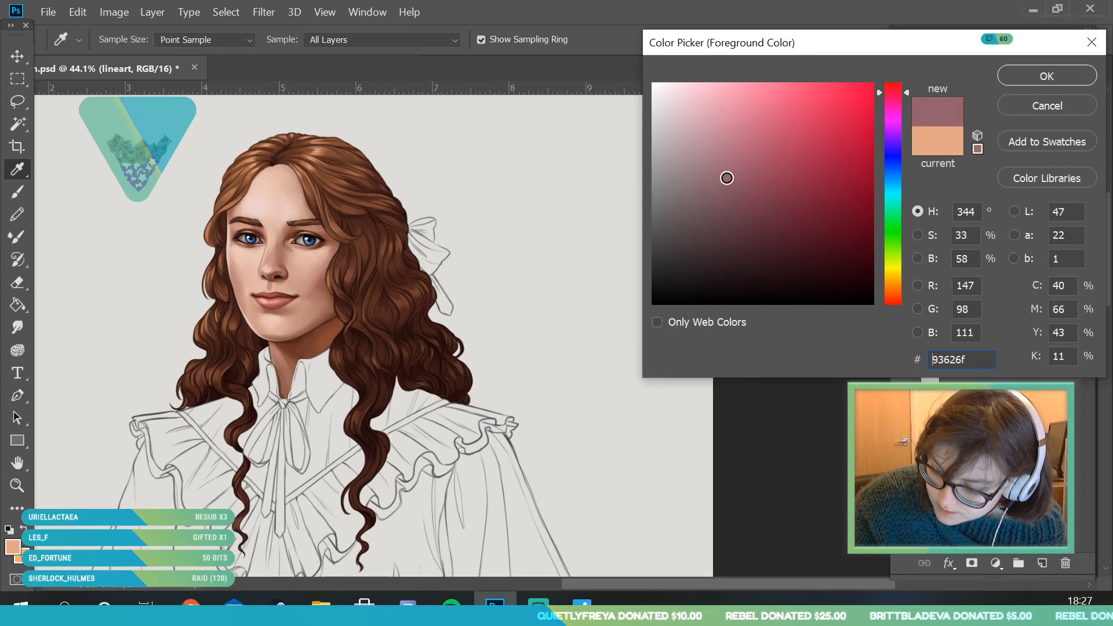
click(1047, 76)
- Recolour the lineart of the hair bow in dusky pink with a 130 px round brush
click(17, 191)
click(125, 40)
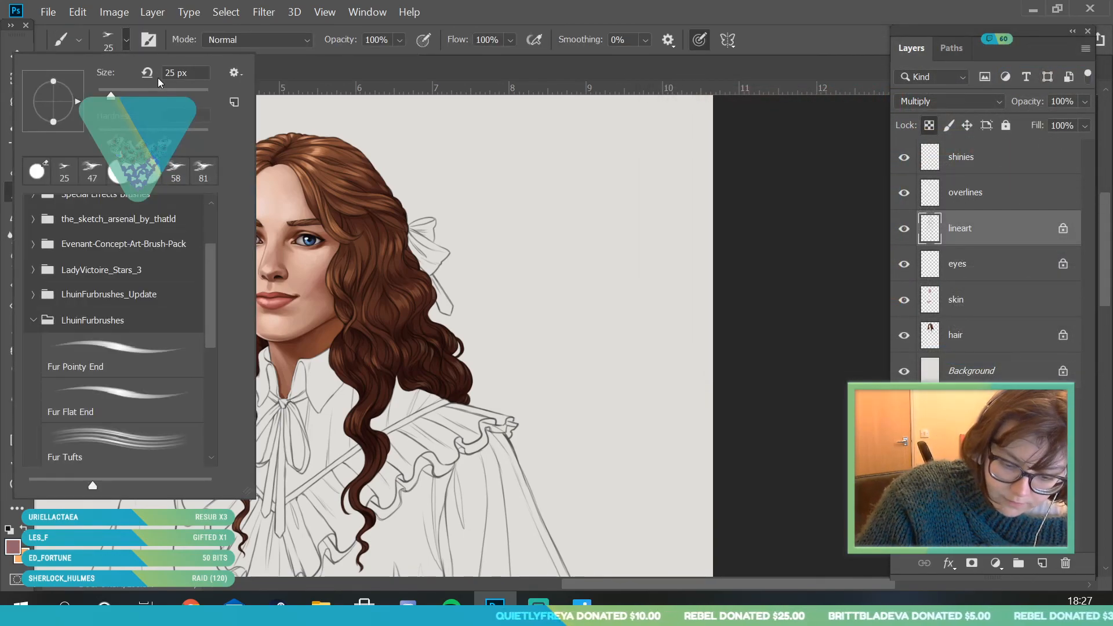
click(118, 181)
key(Return)
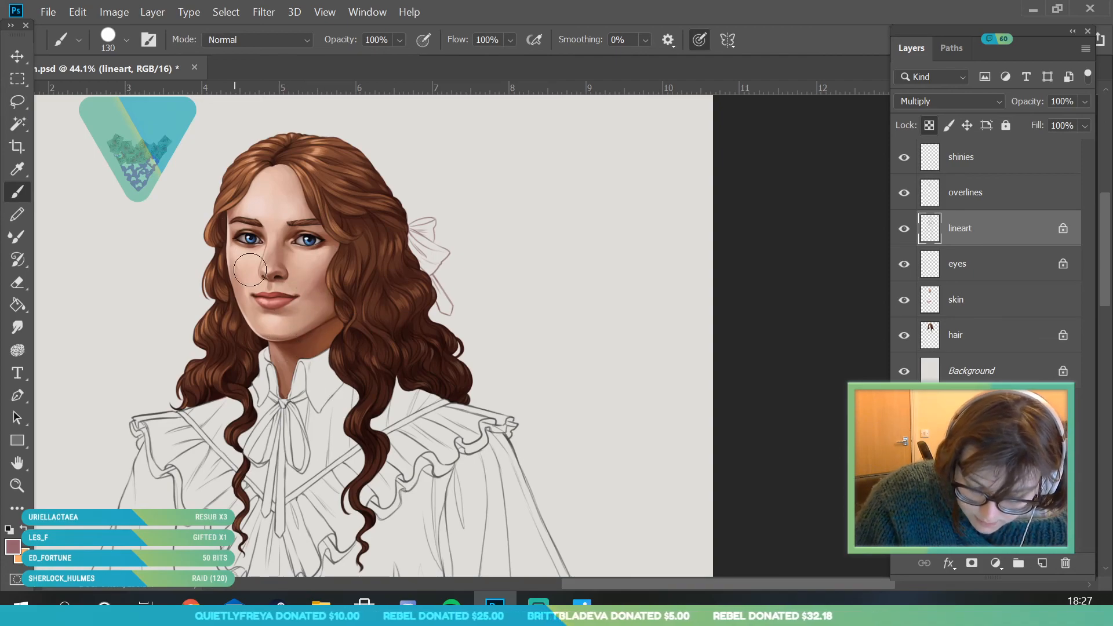
click(17, 485)
drag(277, 215, 489, 388)
drag(415, 164, 440, 200)
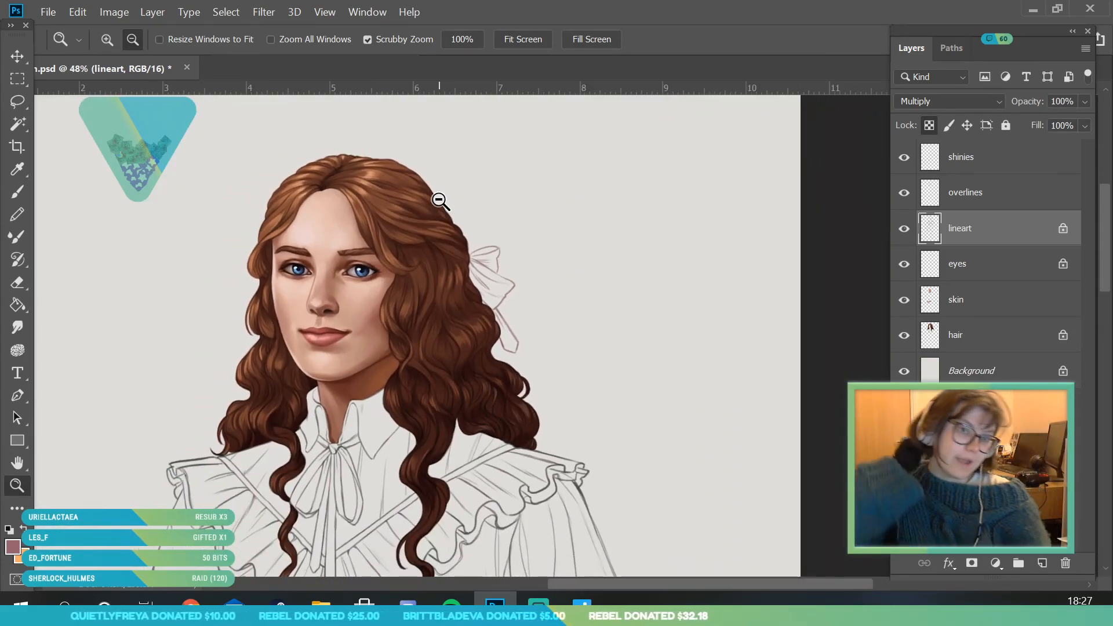
drag(440, 200, 451, 319)
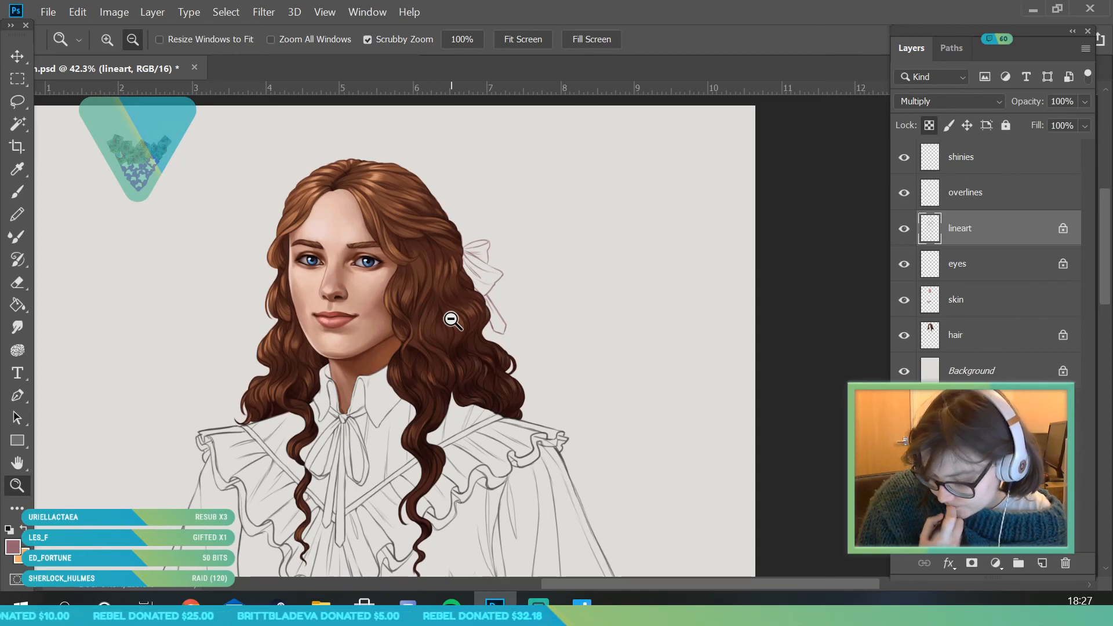
drag(450, 192, 432, 217)
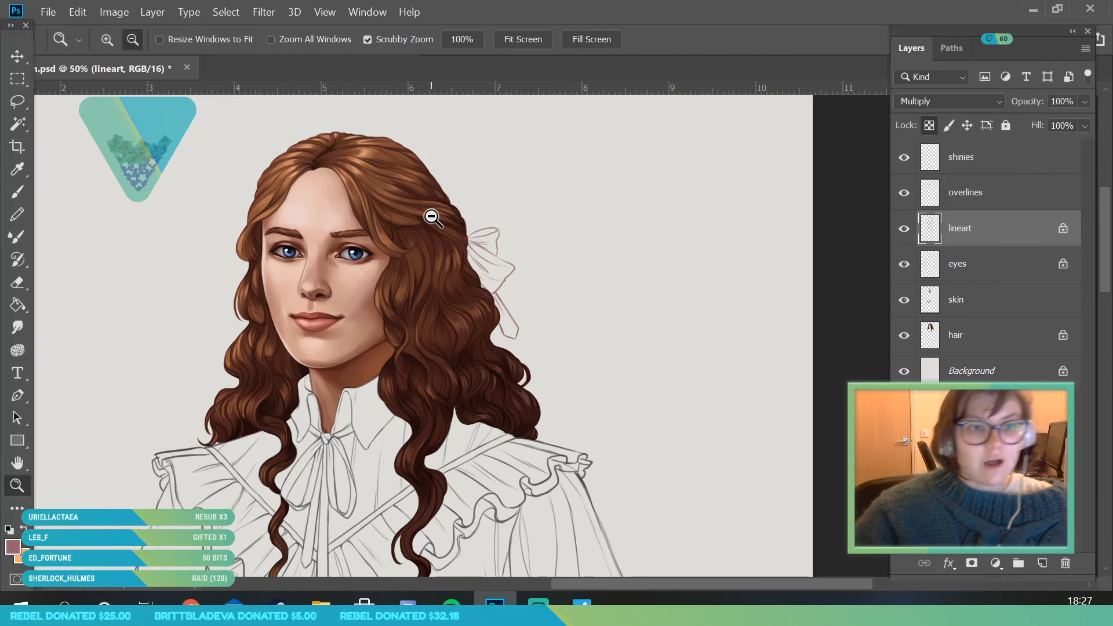